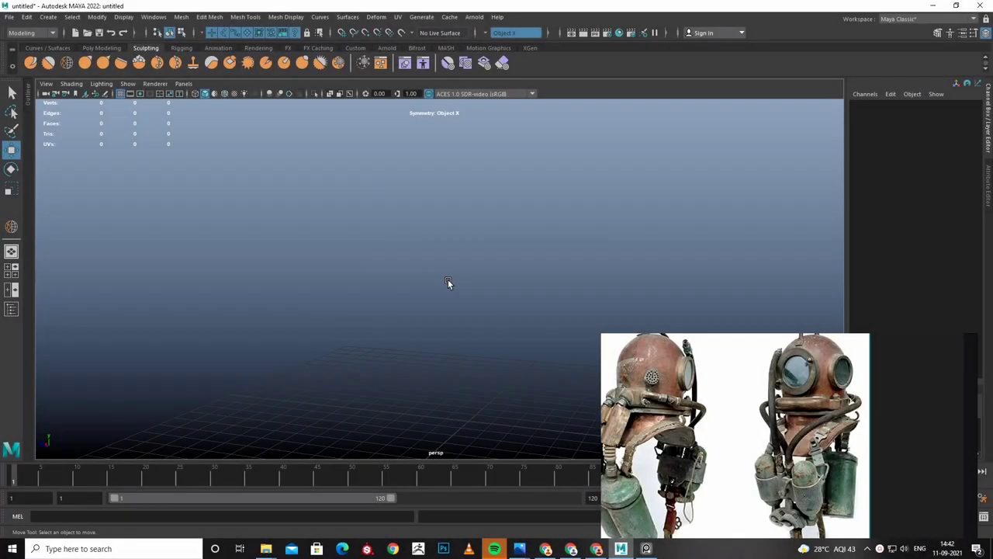
Orbit the empty scene, then split it into top, perspective, front and side views.
mouse_move(447, 279)
left_mouse_down("alt")
mouse_move(478, 326)
mouse_move(463, 294)
left_mouse_up("alt")
key("space")
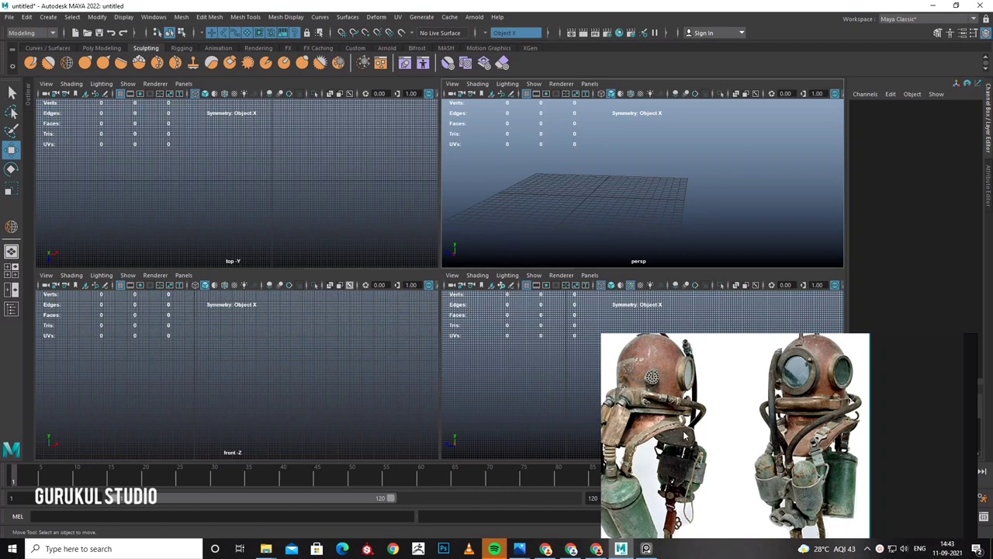
Enlarge the helmet reference image and create a polygon sphere on the top-view grid.
left_click_drag(684, 436, 907, 399)
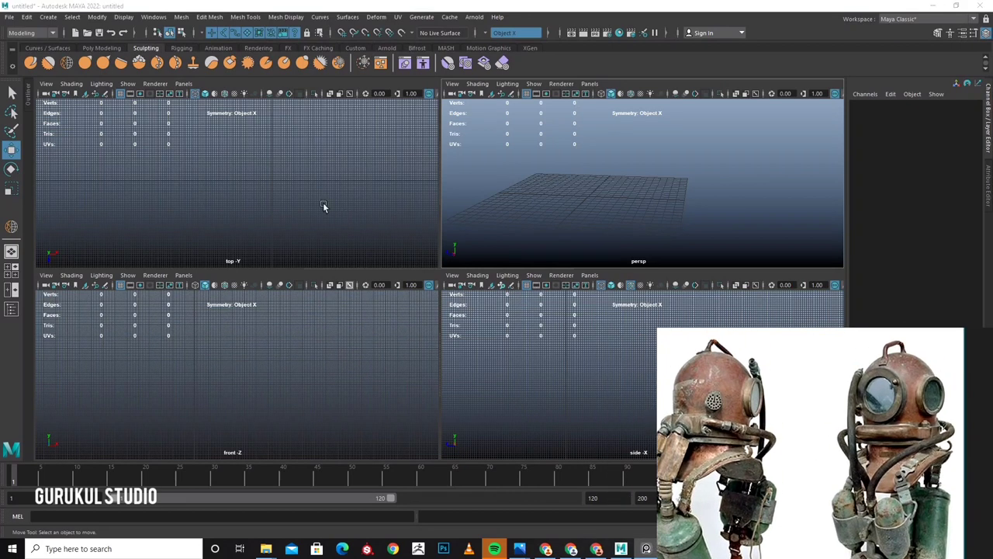
left_click(91, 48)
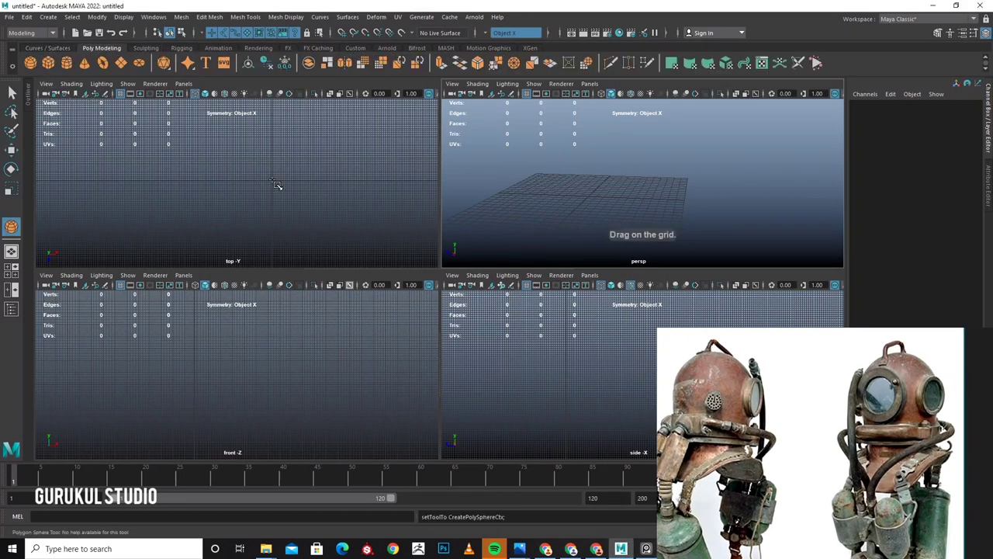
left_click_drag(277, 185, 318, 224)
key("w")
key("space")
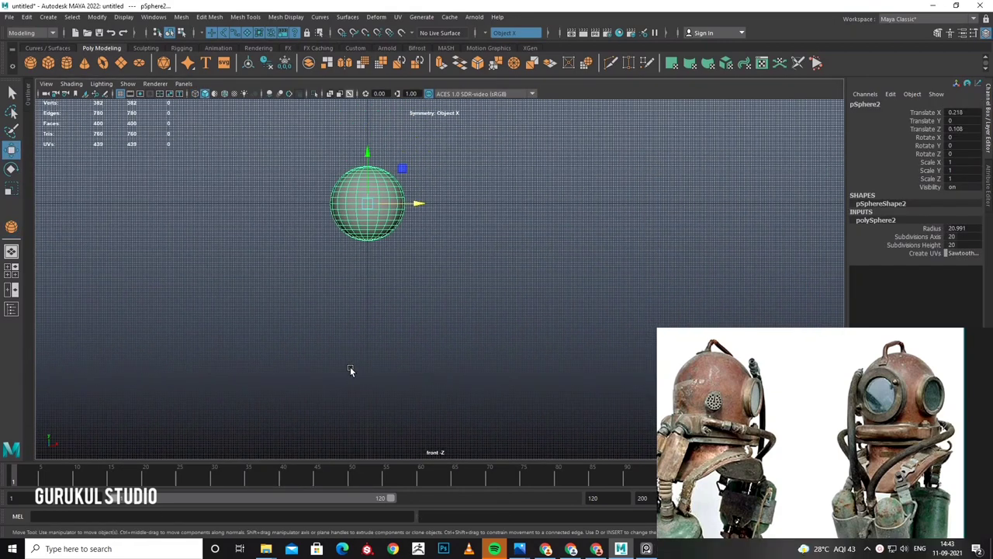
Select the sphere's lower-half faces and turn Symmetry off.
scroll(350, 370, "up", 5)
scroll(412, 311, "down", 1)
scroll(428, 290, "down", 1)
scroll(424, 264, "down", 1)
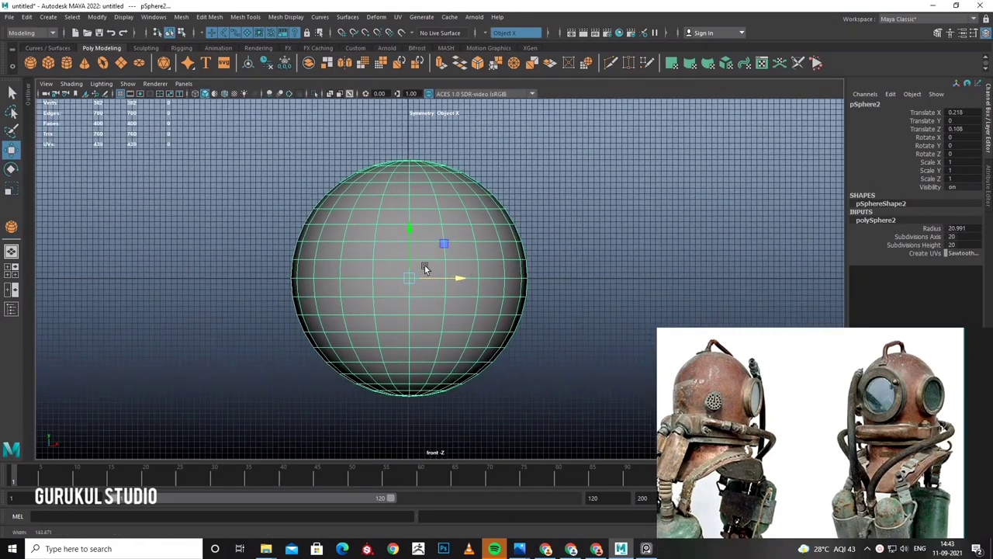
right_click_drag(454, 236, 455, 259)
left_click(305, 288)
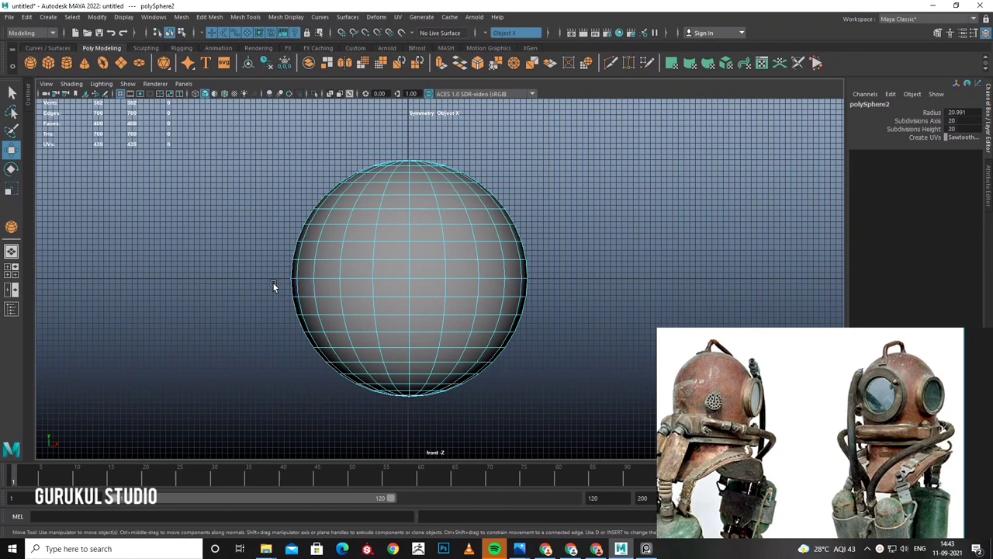
left_click_drag(273, 281, 532, 422)
left_click(507, 33)
left_click(513, 38)
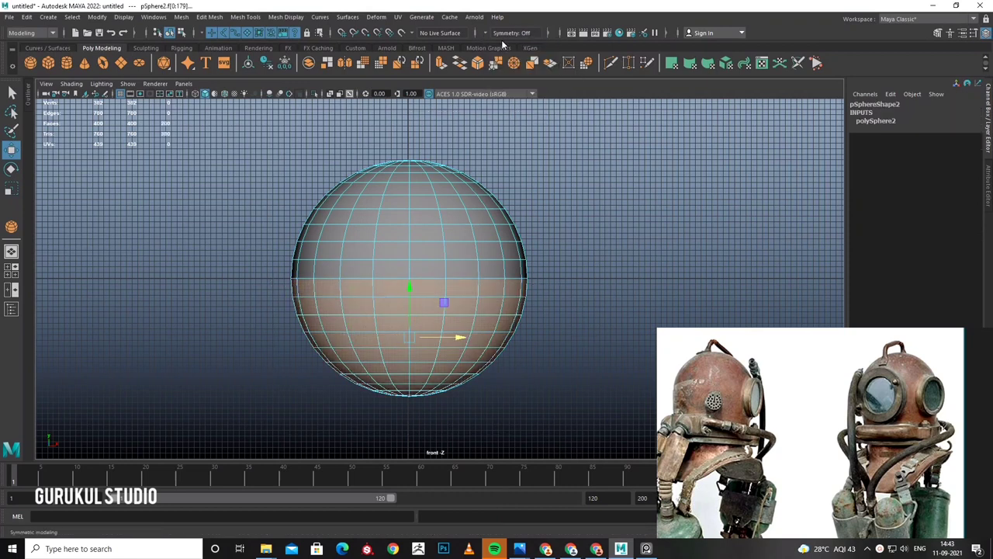
Stretch the lower faces down into a capsule and raise the whole object higher.
middle_click_drag(442, 259, 449, 228, "alt")
left_click_drag(416, 254, 389, 395)
key("ctrl+z")
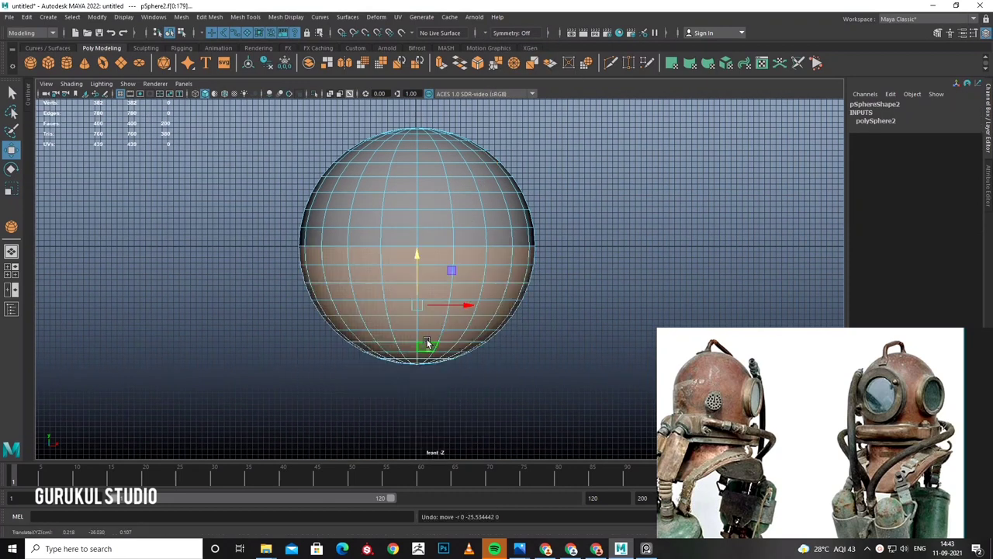
middle_click_drag(329, 272, 336, 232, "alt")
left_click_drag(426, 246, 412, 355)
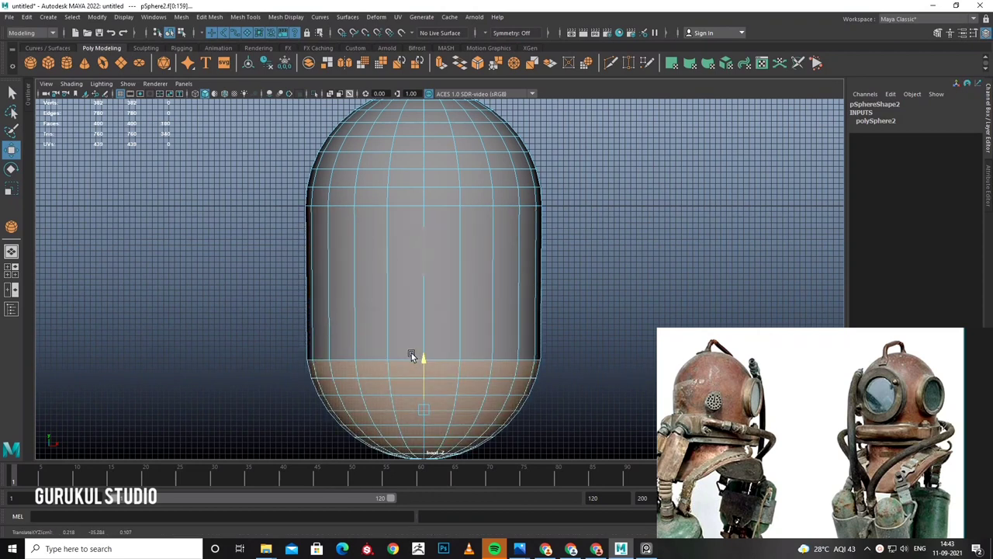
scroll(488, 291, "down", 2)
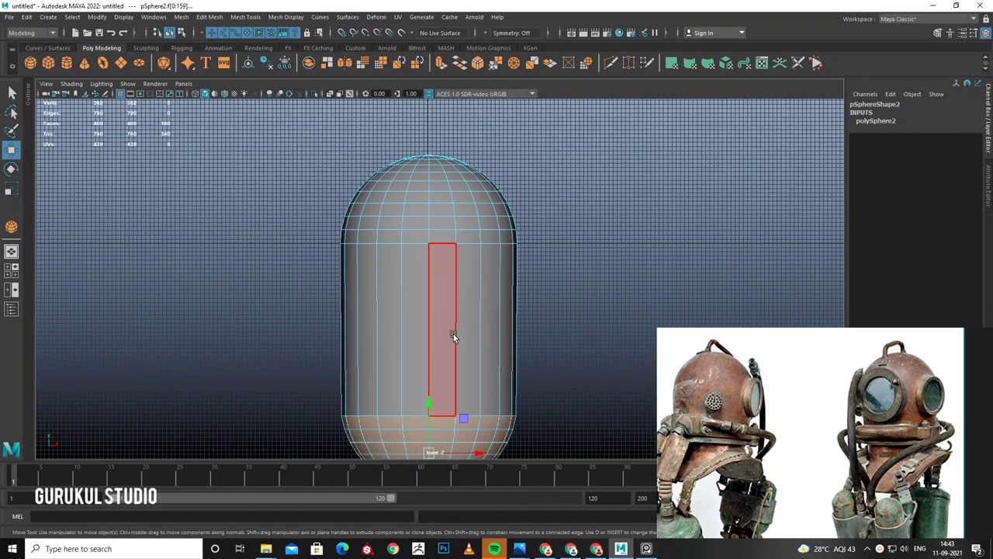
key("F8")
mouse_move(428, 221)
middle_mouse_down("alt")
mouse_move(428, 82)
mouse_move(428, 128)
middle_mouse_up("alt")
Insert 10 evenly spaced edge loops along the capsule's straight section.
key("w")
left_click(245, 17)
left_click(341, 94)
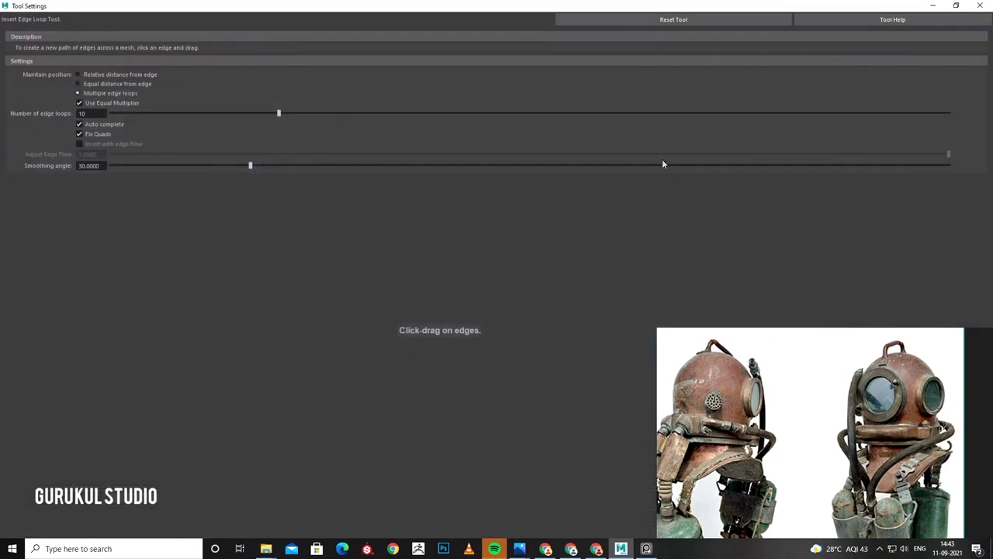
left_click(593, 23)
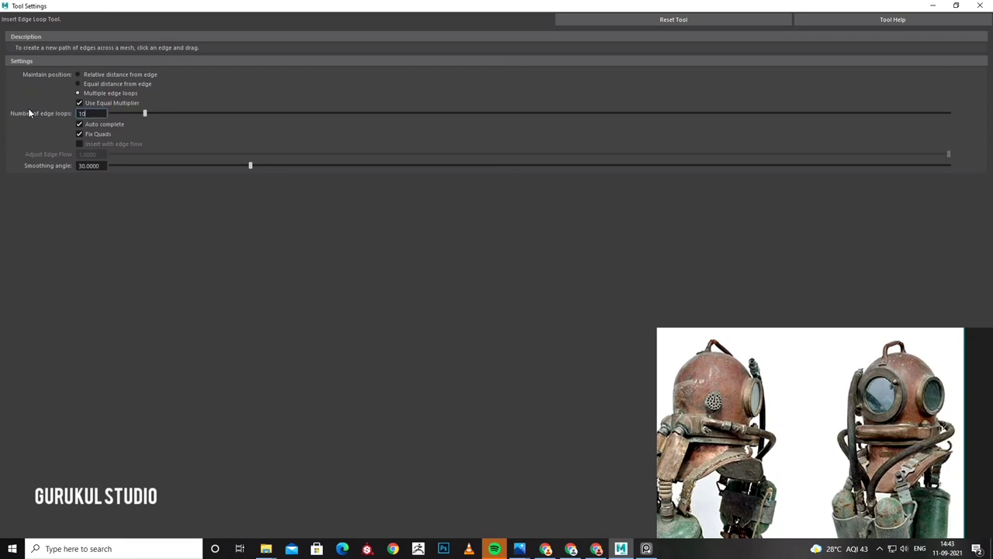
left_click(932, 8)
left_click(456, 233)
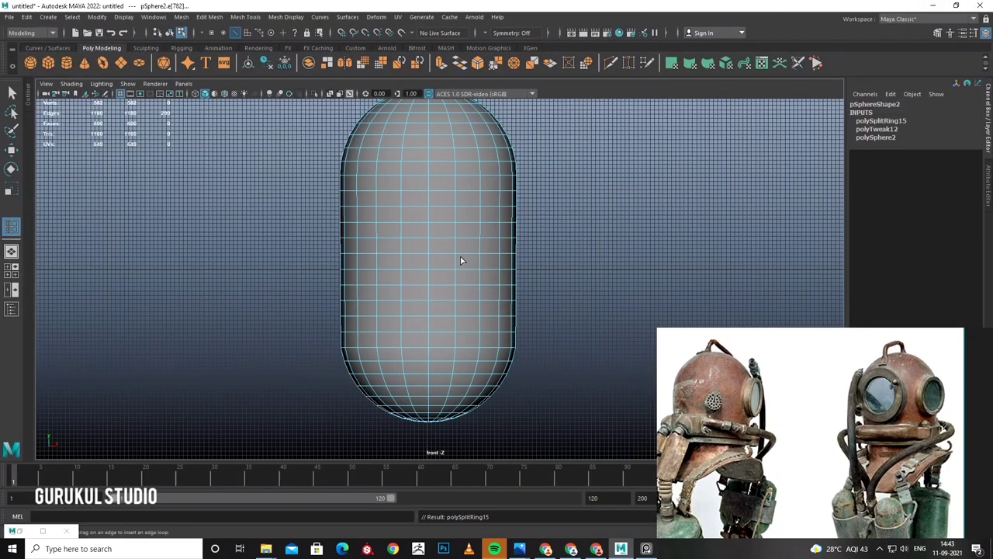
Frame the capsule in object mode and return to the front view alone.
key("space")
key("space")
key("f")
key("w")
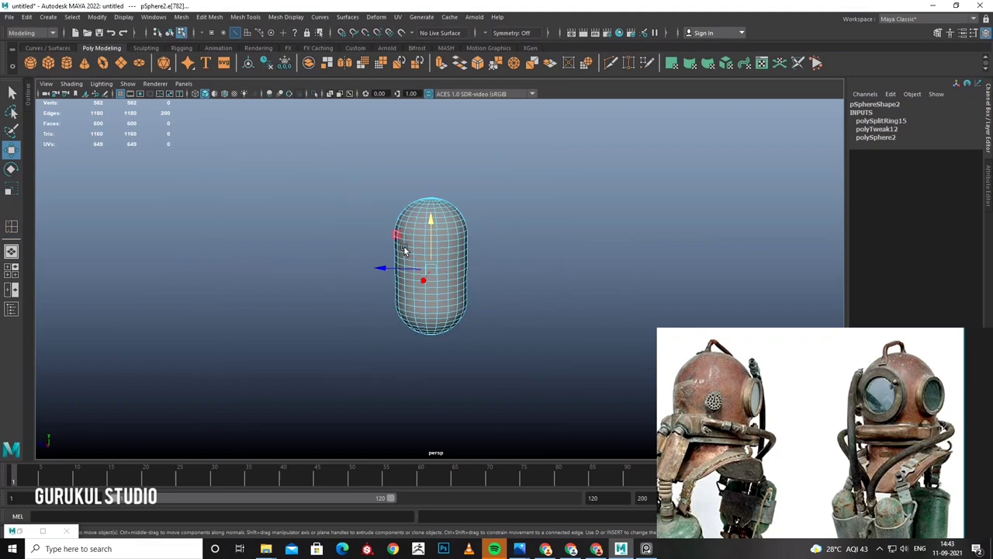
key("F8")
key("f")
key("space")
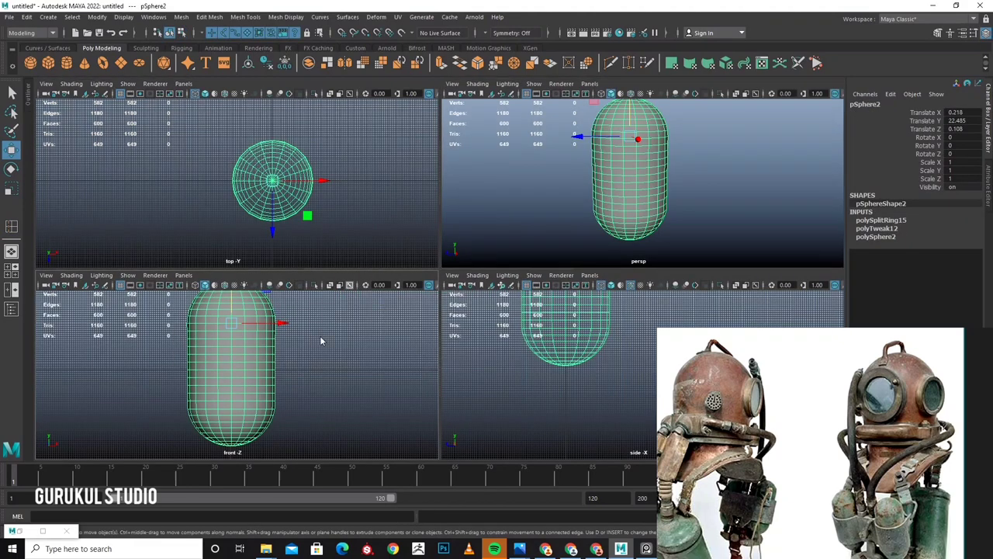
key("space")
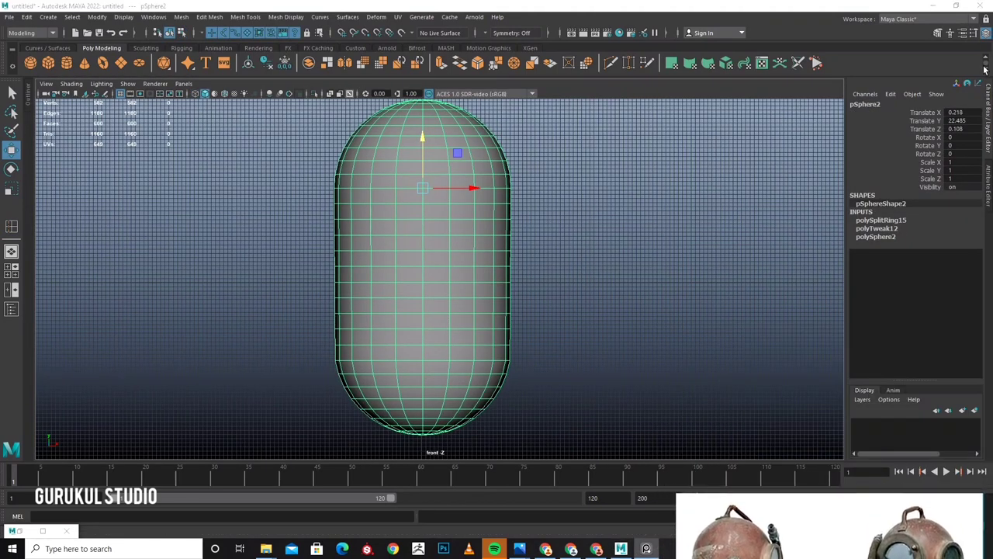
Turn on Camera Based Selection and select a block of the capsule's upper-front faces.
left_click(938, 33)
left_click_drag(643, 66, 717, 74)
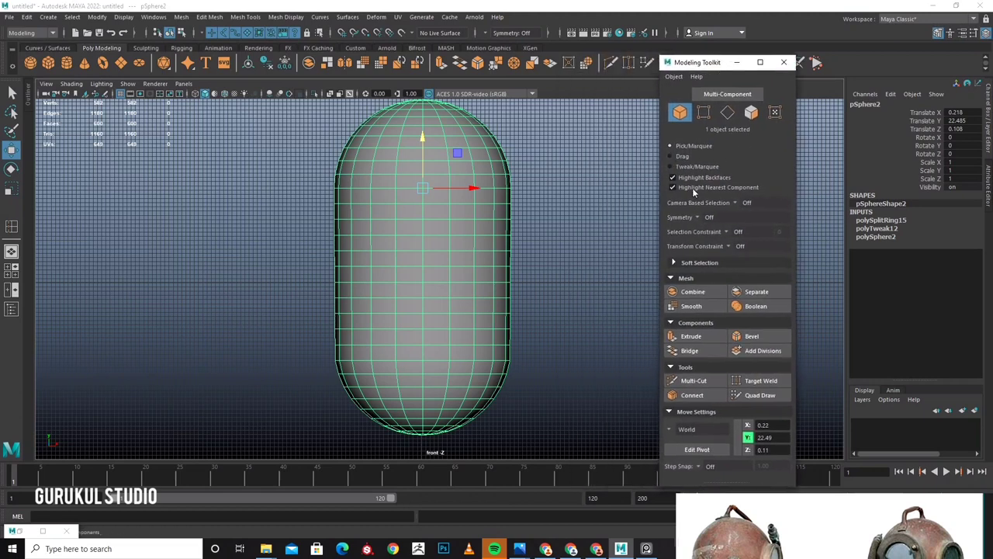
left_click(750, 218)
right_click_drag(443, 208, 443, 237)
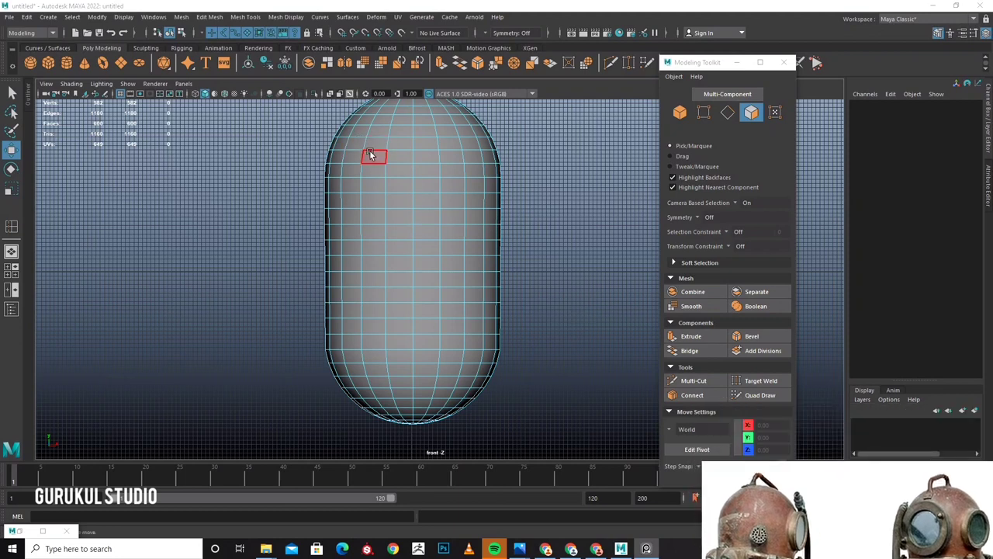
left_click_drag(456, 250, 458, 250)
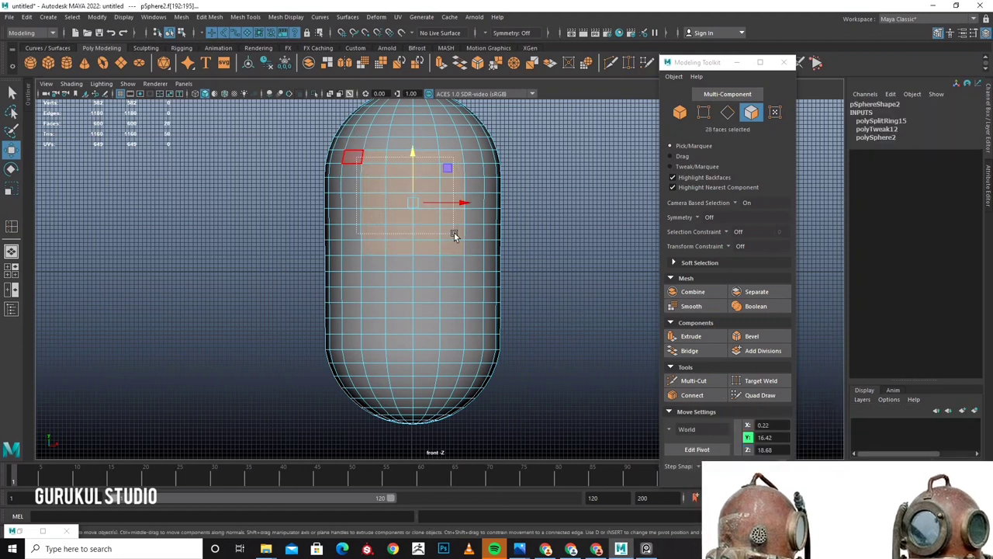
Try circularizing the faces with Surface (average) alignment and -0.6 radial offset, then undo.
key("space")
key("space")
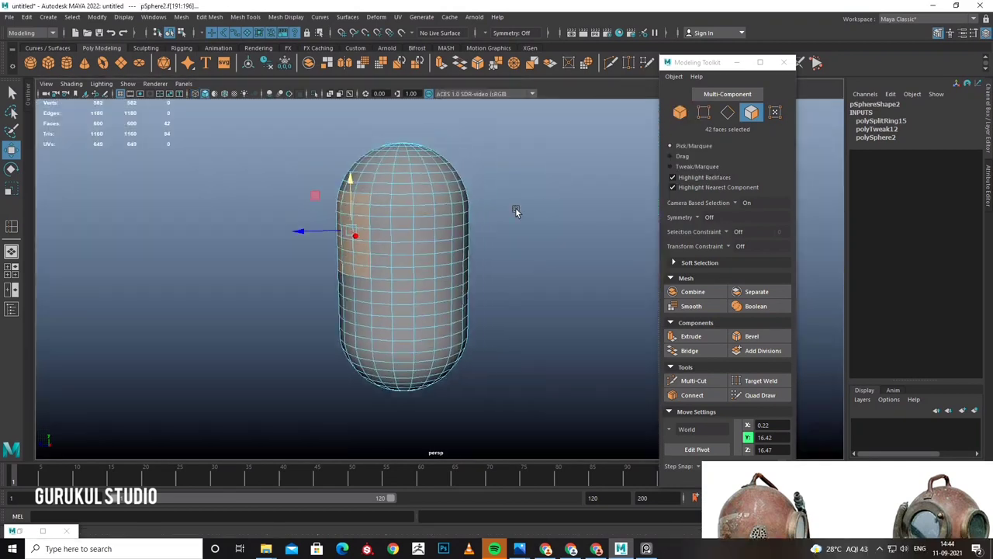
key("f")
right_click_drag(429, 200, 434, 361, "shift")
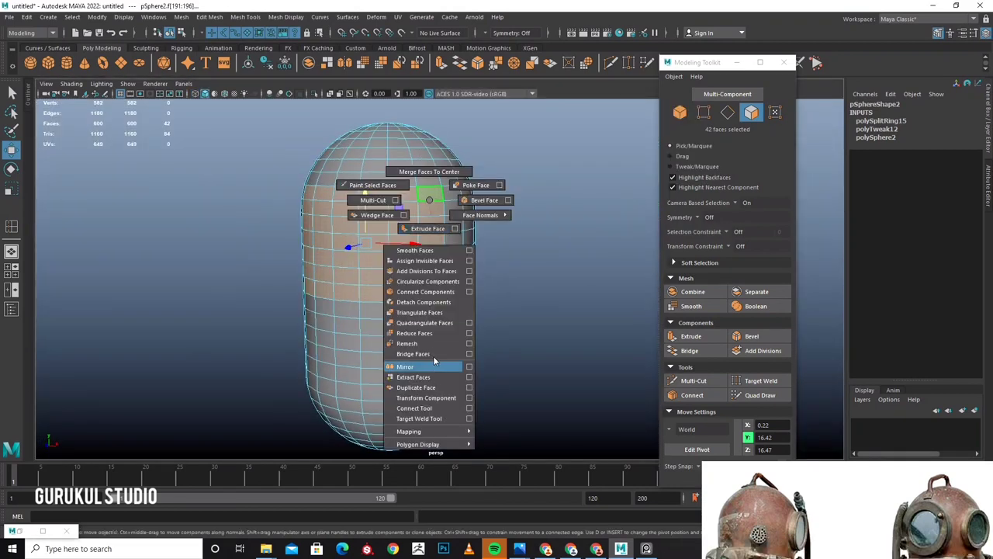
right_click_drag(438, 285, 438, 285, "shift")
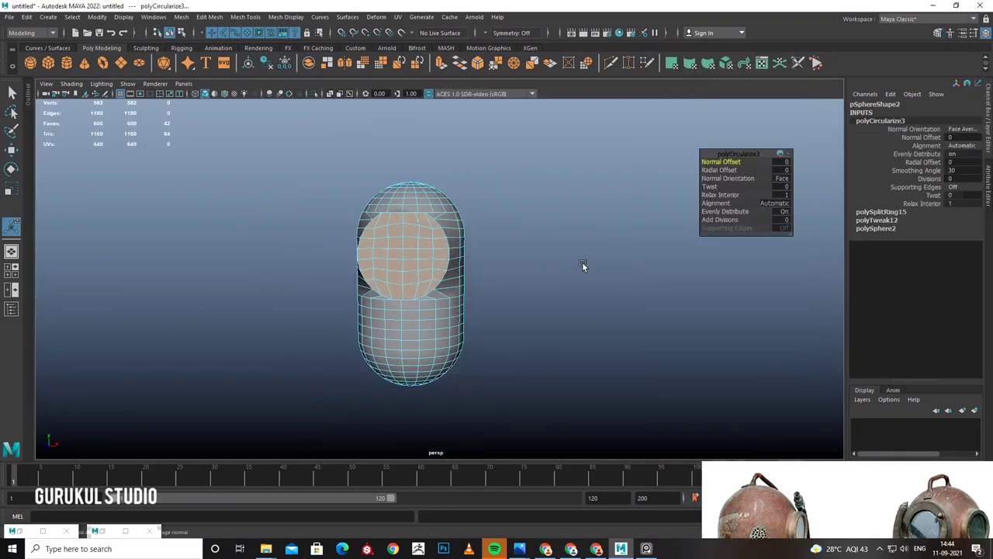
left_click(727, 203)
left_click(822, 229)
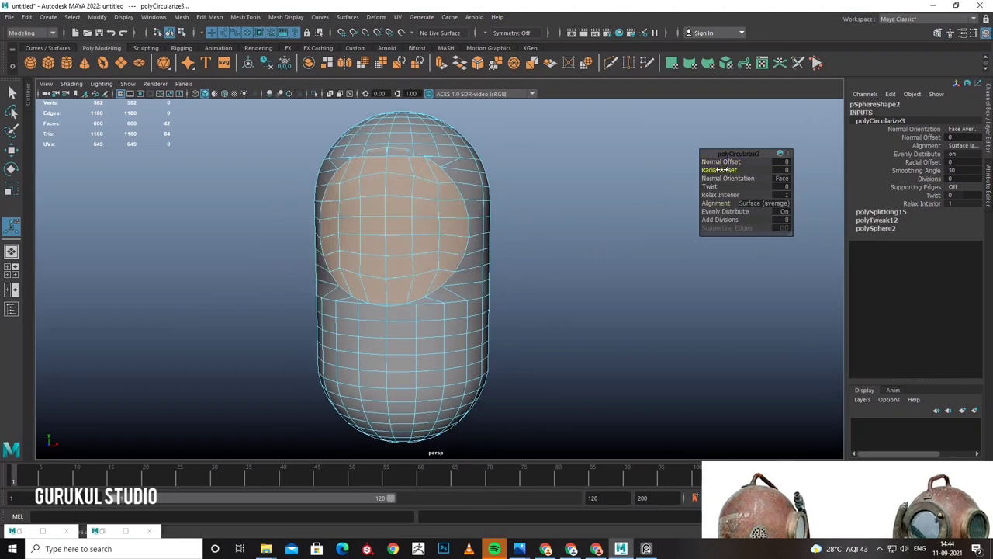
left_click_drag(719, 170, 682, 169)
mouse_move(435, 256)
left_mouse_down("alt")
mouse_move(491, 224)
mouse_move(384, 240)
mouse_move(332, 222)
mouse_move(427, 221)
mouse_move(420, 246)
left_mouse_up("alt")
key("ctrl+z")
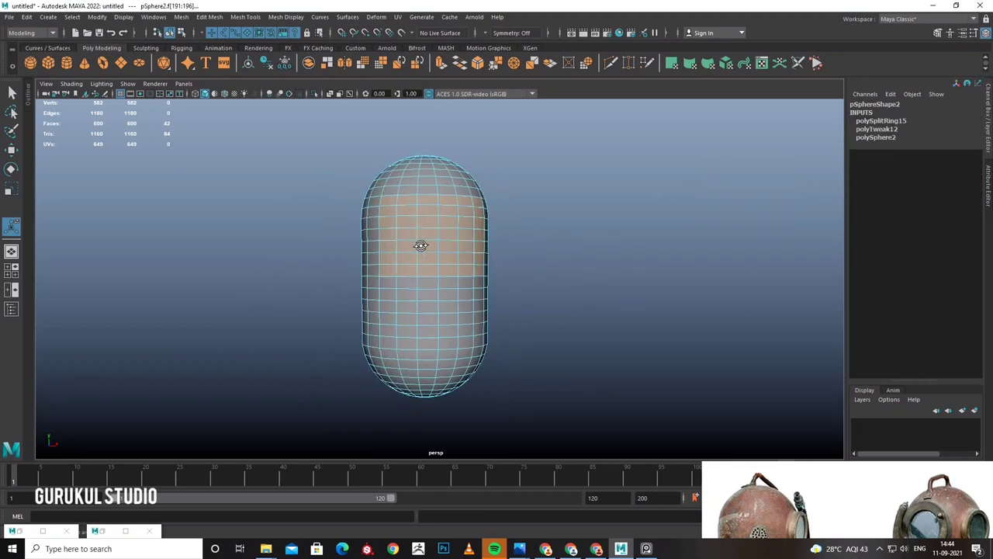
Circularize the selected faces again with Surface (average) alignment.
key("space")
key("space")
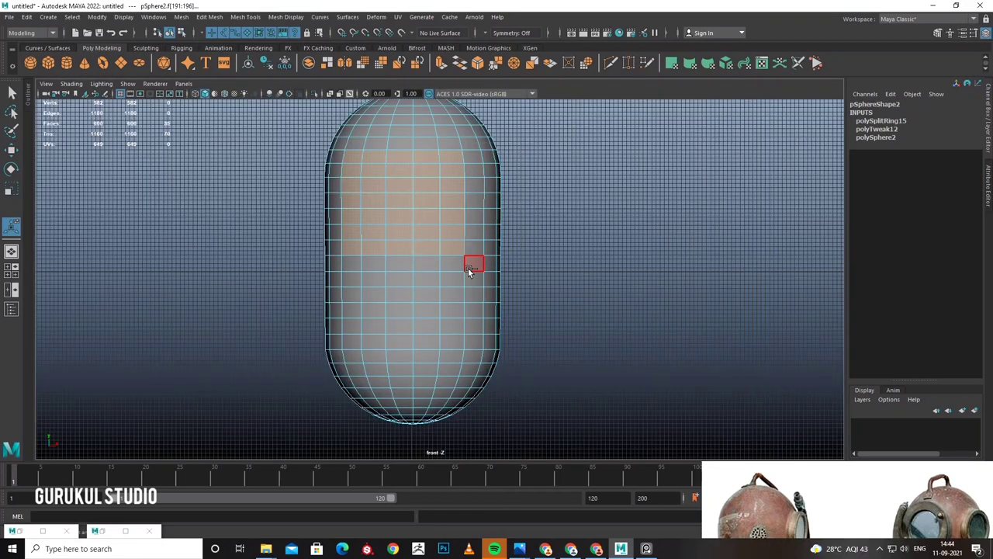
key("space")
key("space")
left_click_drag(576, 221, 516, 250, "alt")
right_click_drag(424, 249, 422, 330, "shift")
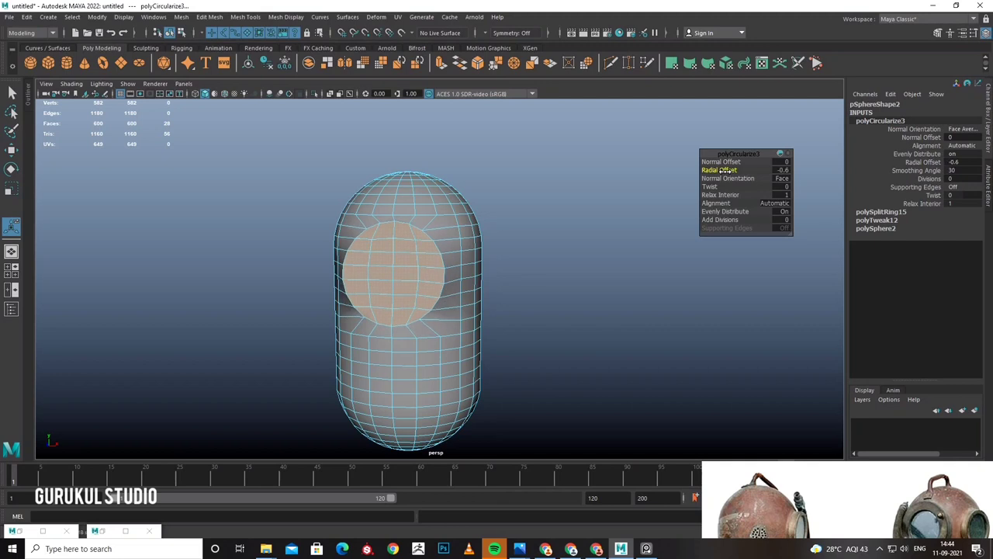
left_click(774, 205)
left_click(793, 231)
mouse_move(486, 250)
left_mouse_down("alt")
mouse_move(456, 200)
mouse_move(383, 230)
mouse_move(507, 259)
left_mouse_up("alt")
Extrude the circular patch and pull it outward into a short porthole boss.
key("ctrl+e")
scroll(447, 256, "down", 3)
left_click_drag(447, 256, 376, 233, "alt")
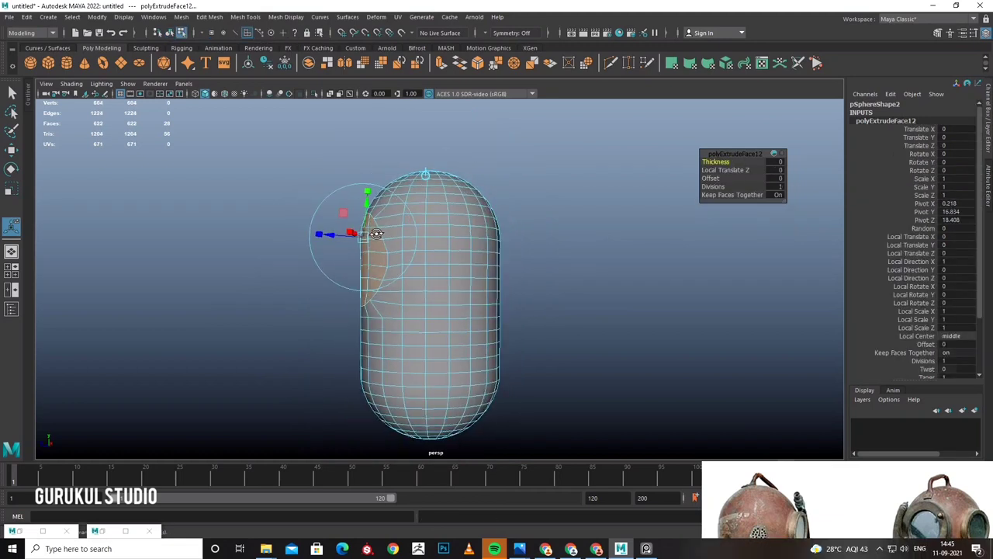
key("w")
scroll(414, 243, "up", 3)
scroll(413, 243, "up", 2)
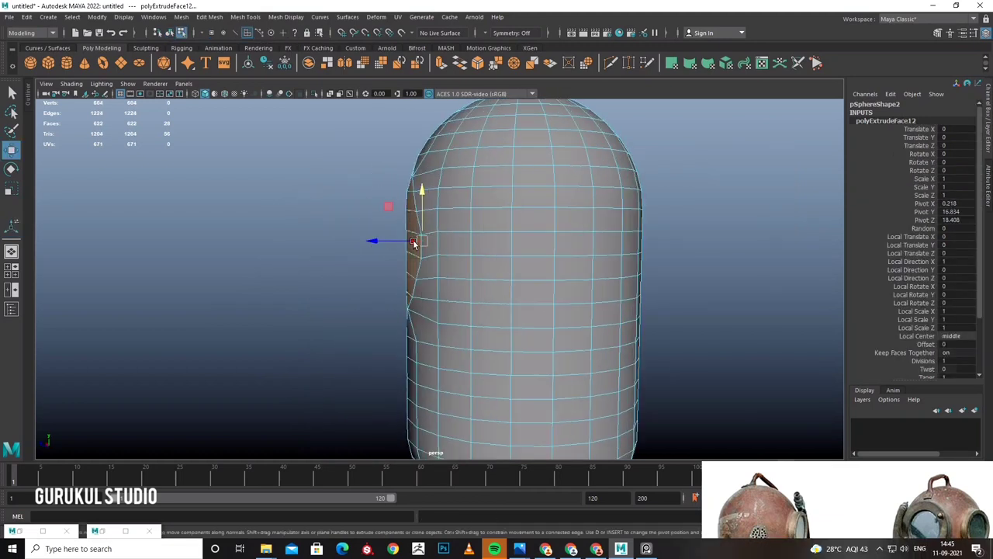
mouse_move(412, 244)
left_mouse_down()
mouse_move(311, 246)
mouse_move(396, 245)
mouse_move(380, 250)
left_mouse_up()
Return the head to object mode, deselect it, and zoom into the side view.
scroll(441, 202, "down", 3)
mouse_move(441, 202)
left_mouse_down("alt")
mouse_move(514, 224)
mouse_move(492, 248)
left_mouse_up("alt")
key("w")
mouse_move(441, 301)
left_mouse_down("alt")
mouse_move(359, 261)
mouse_move(519, 230)
mouse_move(587, 277)
mouse_move(515, 268)
left_mouse_up("alt")
right_click_drag(515, 258, 566, 241)
left_click_drag(566, 242, 459, 259, "alt")
left_click(563, 245)
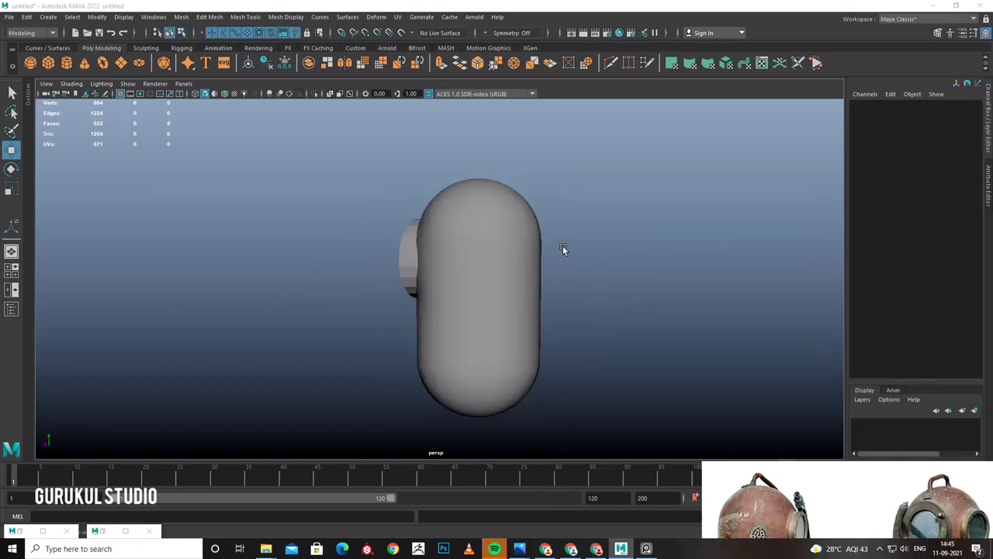
key("space")
key("space")
scroll(474, 309, "up", 3)
Move a vertex on the head's side profile and close the Move tool settings.
middle_click_drag(479, 270, 538, 266, "alt")
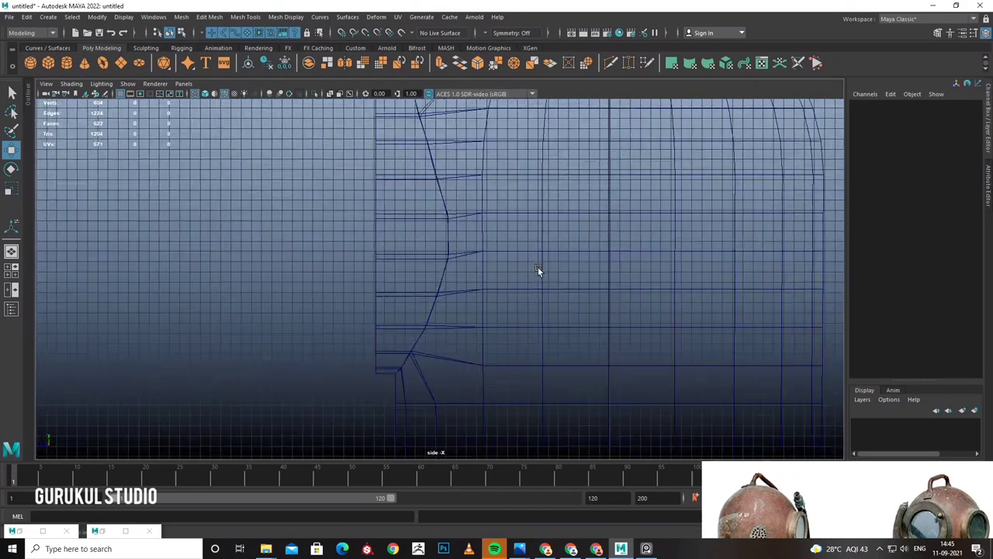
scroll(454, 207, "up", 2)
left_click_drag(445, 217, 458, 267)
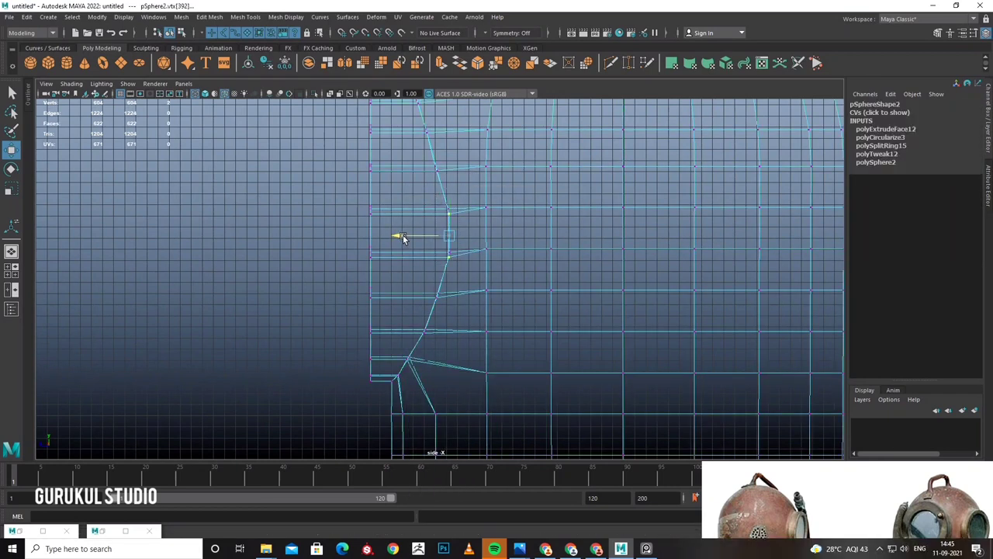
left_click(22, 528)
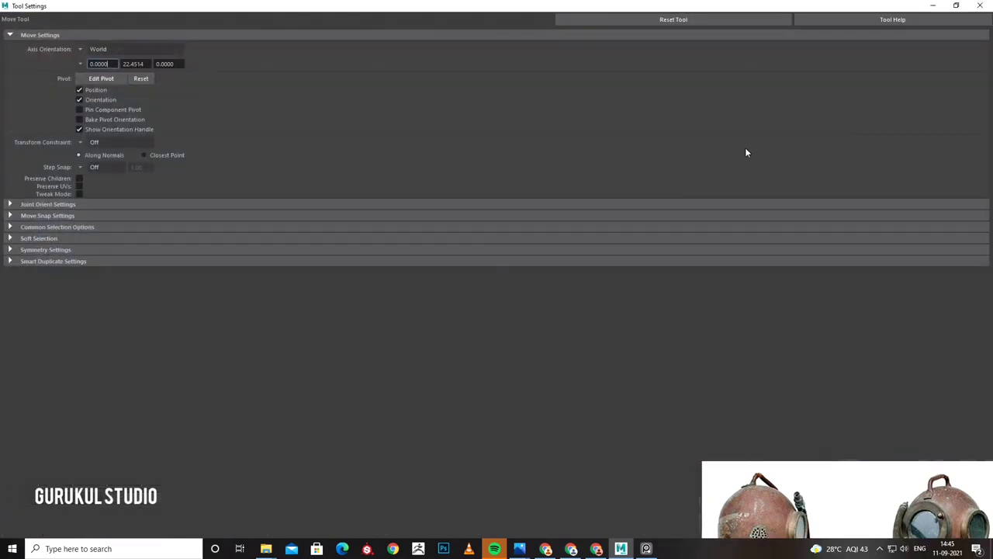
left_click(985, 6)
Show the Modeling Toolkit with camera-based selection off and put the head in face mode.
left_click(103, 530)
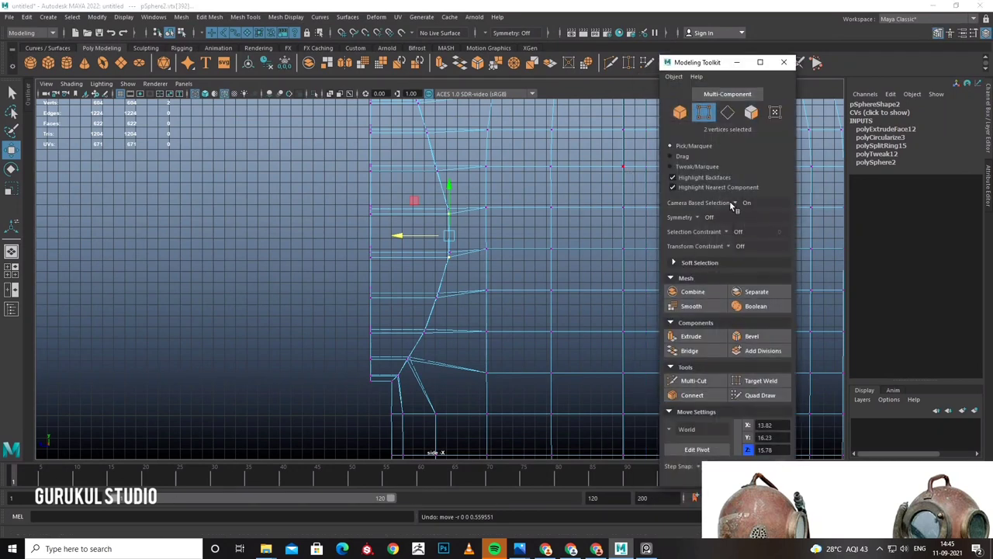
right_click_drag(468, 214, 456, 266)
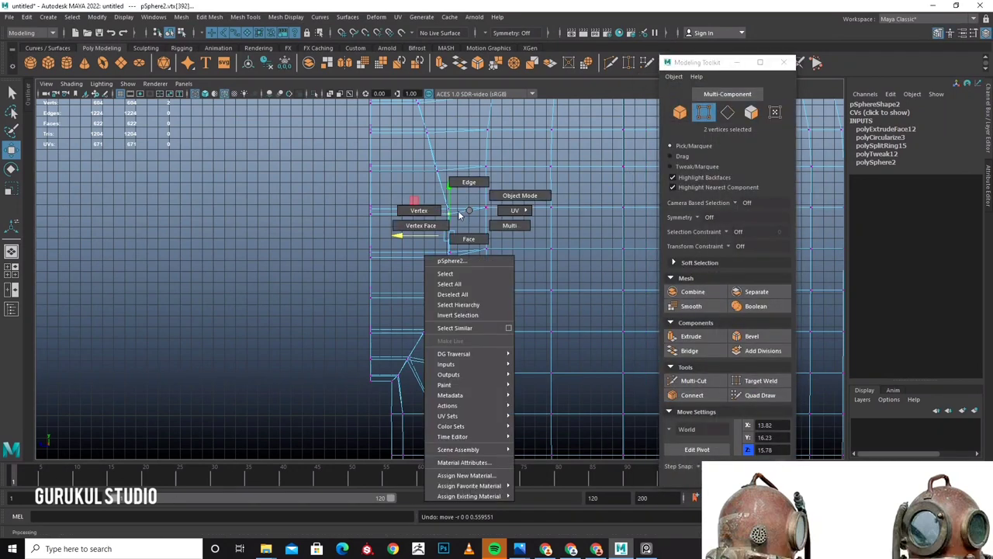
mouse_move(476, 257)
middle_mouse_down("alt")
mouse_move(421, 294)
mouse_move(403, 292)
mouse_move(488, 204)
middle_mouse_up("alt")
right_click_drag(489, 200, 489, 227)
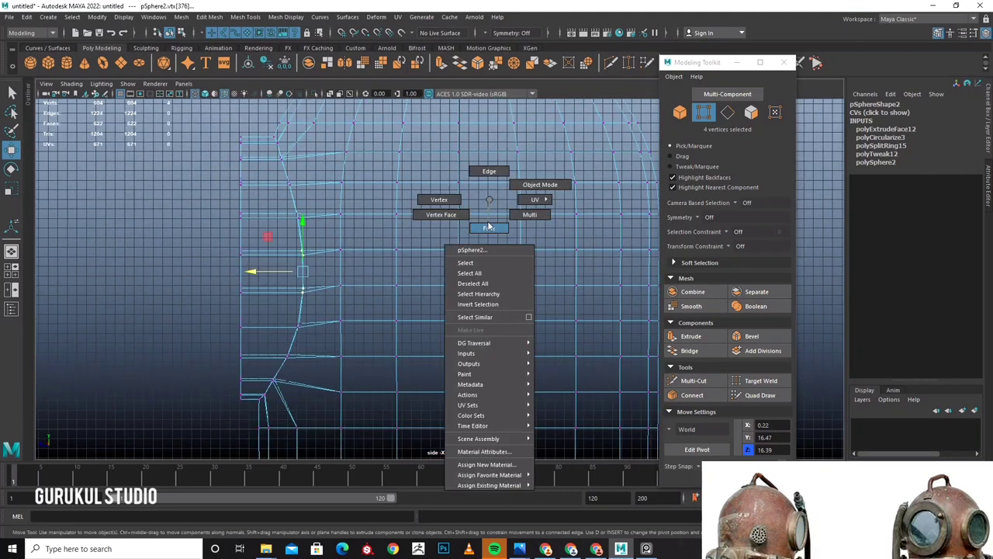
left_click_drag(429, 163, 482, 253)
Select a block of faces on the head's side for a second porthole.
left_click_drag(539, 313, 539, 313)
key("space")
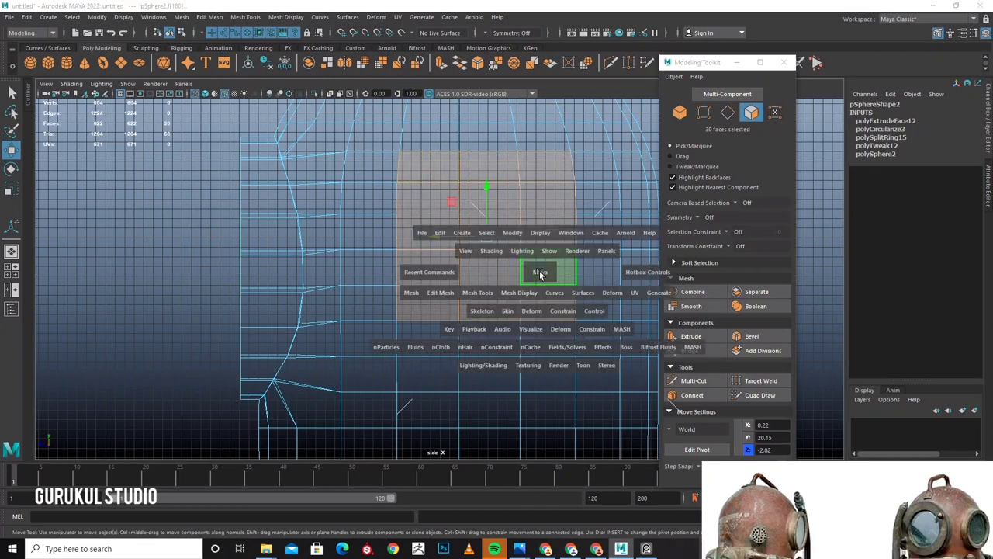
key("space")
mouse_move(481, 256)
left_mouse_down("alt")
mouse_move(572, 246)
mouse_move(541, 232)
left_mouse_up("alt")
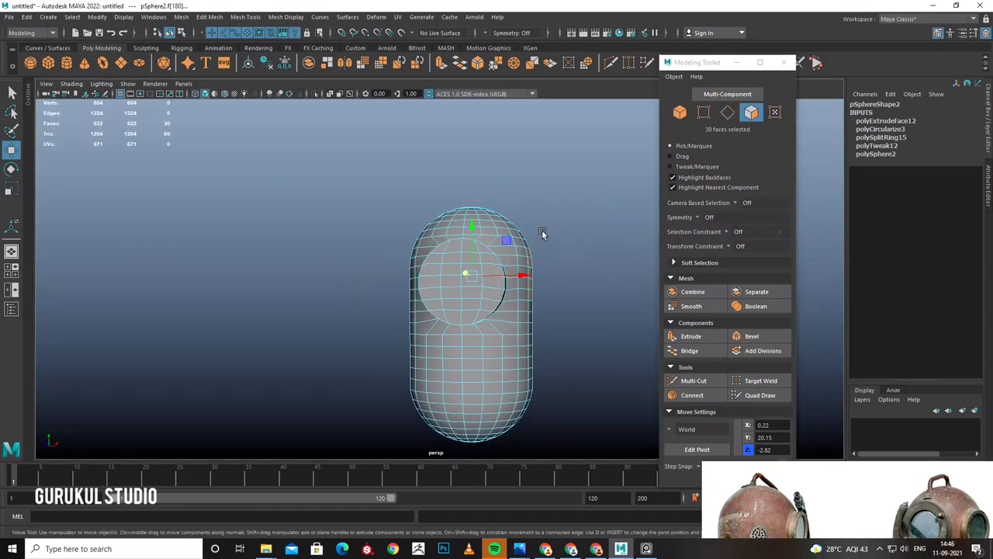
left_click_drag(418, 348, 418, 348)
scroll(418, 349, "up", 3)
left_click_drag(434, 295, 496, 287, "alt")
mouse_move(446, 278)
right_mouse_down("shift")
mouse_move(448, 378)
mouse_move(453, 361)
right_mouse_up("shift")
scroll(458, 334, "up", 3)
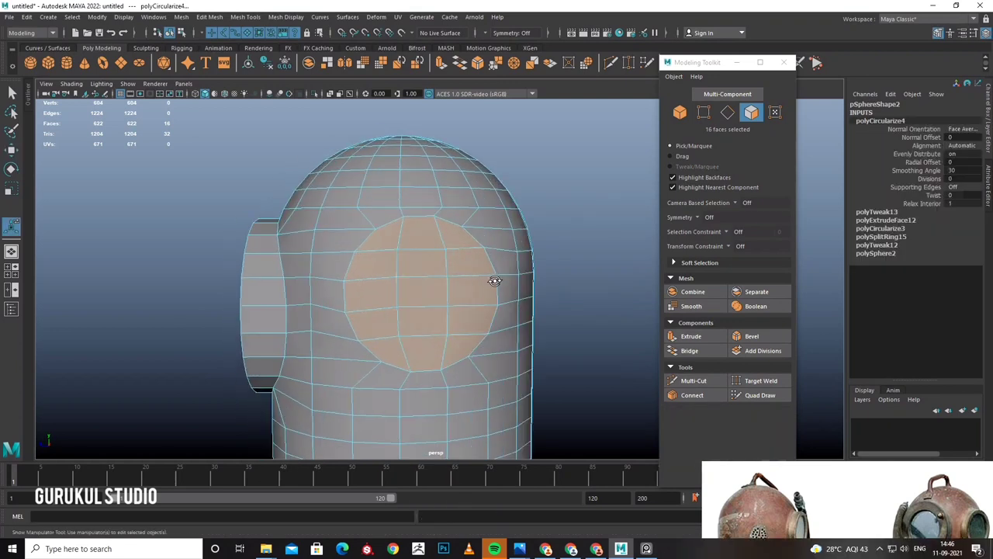
Circularize the face patch with Surface alignment.
key("t")
scroll(721, 194, "up", 2)
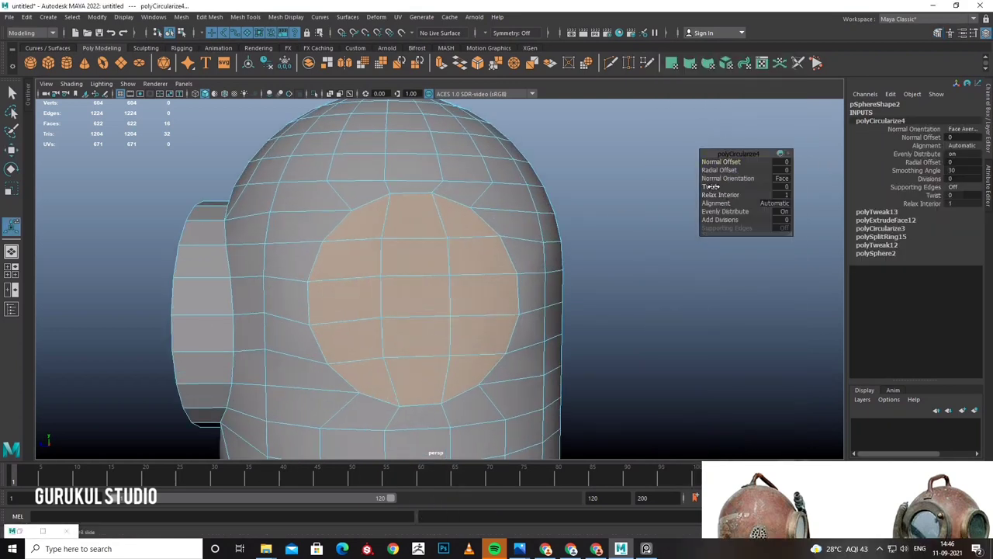
scroll(454, 271, "down", 3)
mouse_move(454, 270)
left_mouse_down("alt")
mouse_move(476, 260)
mouse_move(372, 249)
mouse_move(517, 275)
left_mouse_up("alt")
left_click(782, 228)
scroll(448, 217, "up", 3)
scroll(448, 218, "down", 3)
Extrude the round patch into a disc, scale the extrusion, and extrude again.
key("ctrl+e")
mouse_move(460, 229)
left_mouse_down("alt")
mouse_move(401, 255)
mouse_move(531, 176)
mouse_move(316, 202)
mouse_move(303, 245)
left_mouse_up("alt")
scroll(387, 259, "down", 3)
scroll(474, 271, "up", 3)
mouse_move(488, 277)
left_mouse_down("alt")
mouse_move(425, 282)
mouse_move(412, 272)
mouse_move(530, 257)
mouse_move(514, 258)
mouse_move(517, 290)
mouse_move(460, 257)
mouse_move(344, 232)
mouse_move(453, 199)
mouse_move(512, 228)
mouse_move(428, 248)
mouse_move(454, 232)
left_mouse_up("alt")
key("r")
key("ctrl+e")
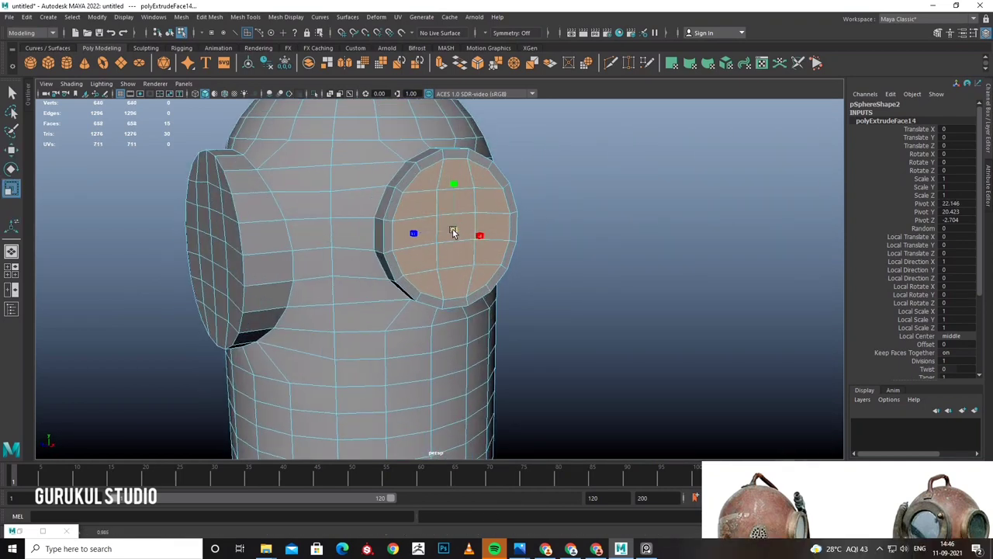
Extrude the side porthole faces again with Local Translate Z -0.677 to recess them.
right_click_drag(425, 243, 459, 258, "shift")
mouse_move(459, 258)
left_mouse_down("alt")
mouse_move(513, 259)
mouse_move(505, 204)
mouse_move(409, 224)
left_mouse_up("alt")
right_click_drag(392, 200, 181, 194)
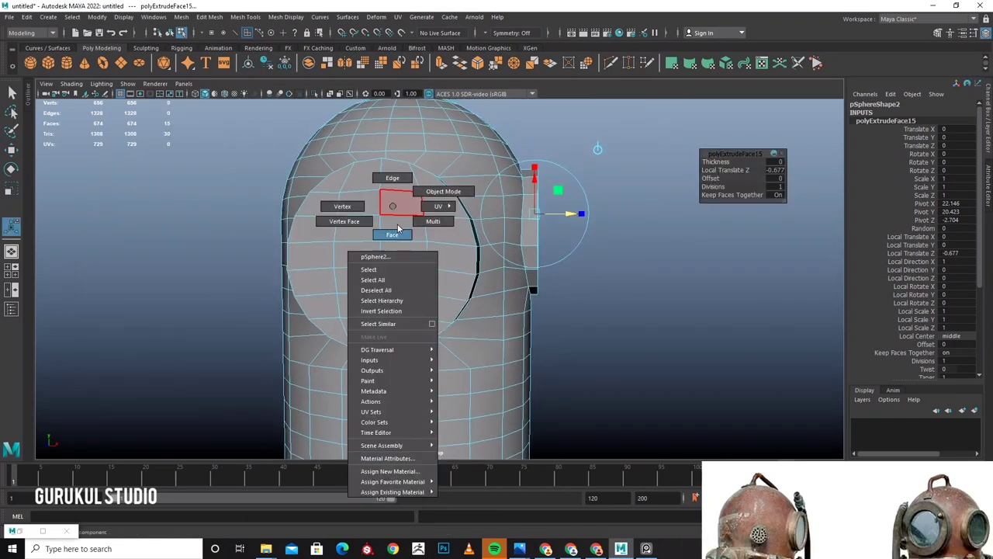
left_click(11, 130)
scroll(416, 284, "up", 2)
scroll(416, 284, "up", 2)
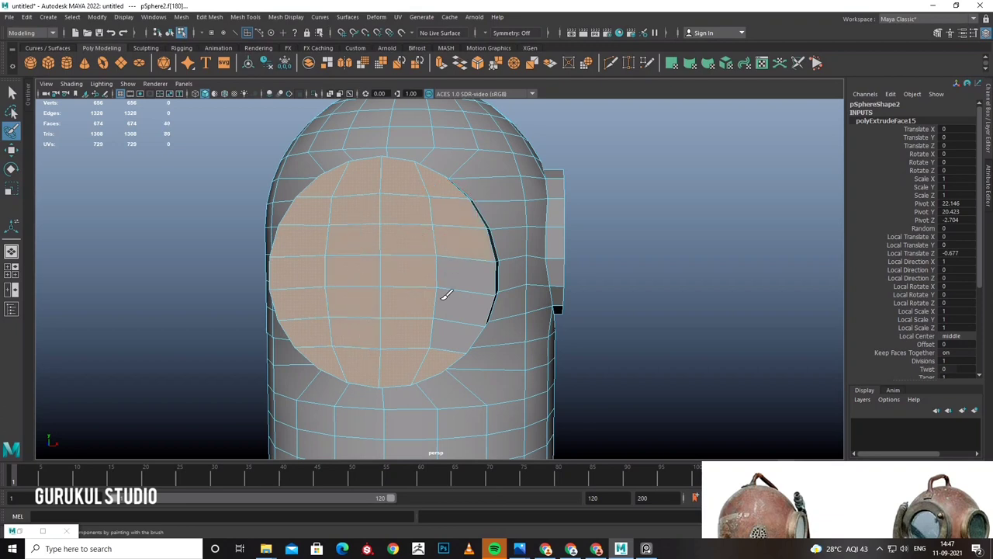
Extrude the front round patch outward into a raised porthole disc.
scroll(456, 332, "down", 3)
left_click_drag(450, 275, 454, 264, "alt")
scroll(455, 262, "up", 3)
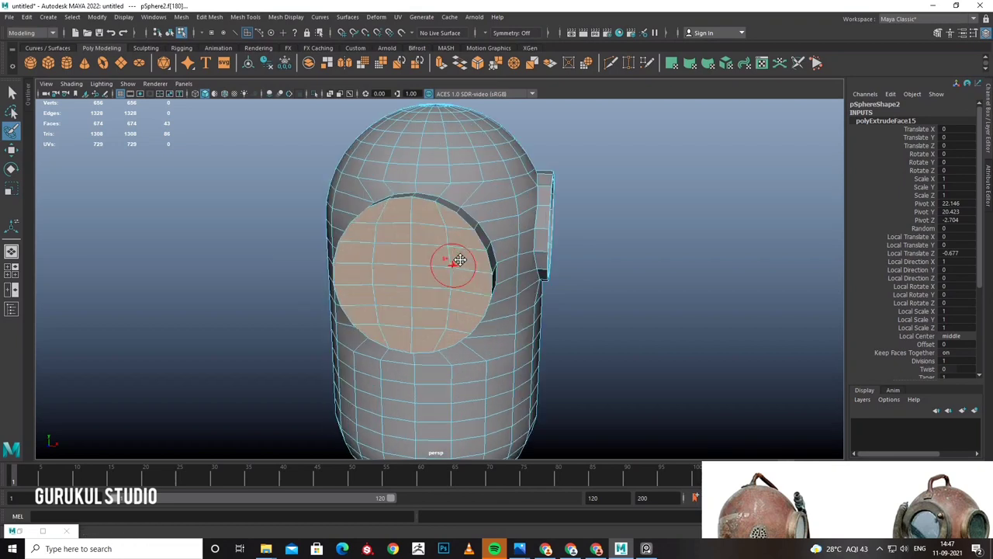
right_click_drag(422, 256, 419, 289, "shift")
mouse_move(419, 289)
left_mouse_down("alt")
mouse_move(435, 263)
mouse_move(417, 215)
left_mouse_up("alt")
scroll(421, 258, "down", 2)
key("q")
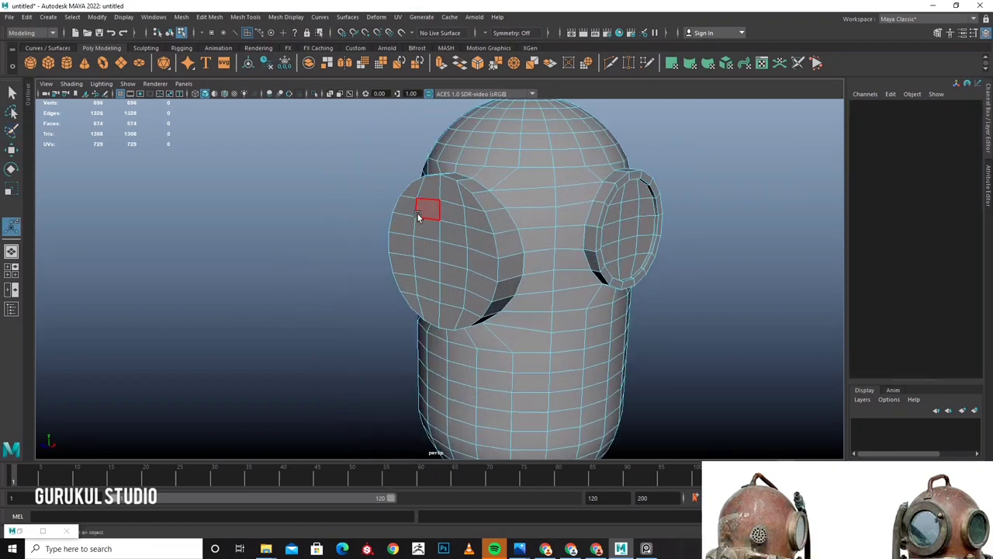
scroll(416, 222, "up", 3)
scroll(461, 159, "up", 2)
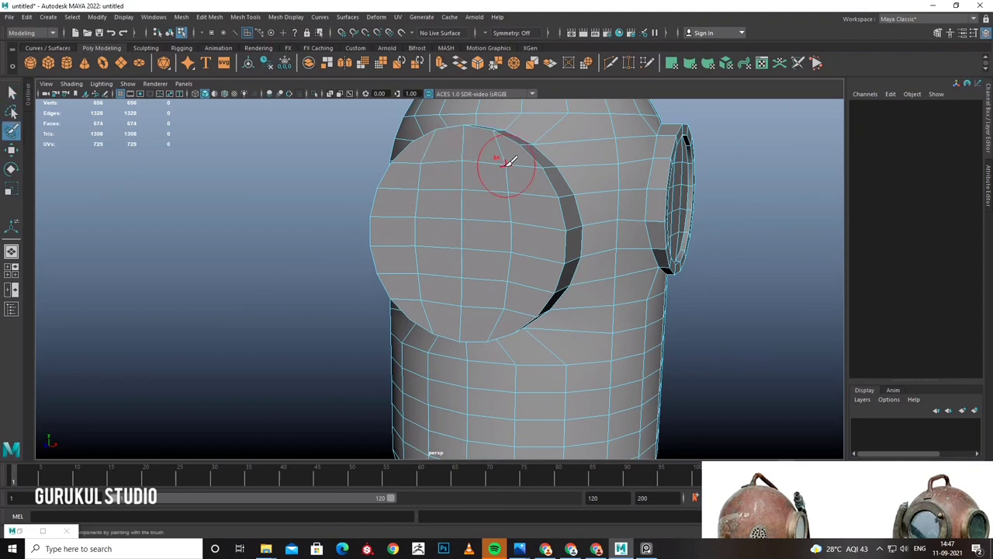
left_click_drag(506, 161, 448, 154)
Paint-select the disc faces, extrude twice, and scale the second extrusion inward.
mouse_move(437, 298)
left_mouse_down()
mouse_move(540, 204)
mouse_move(446, 210)
left_mouse_up()
scroll(488, 271, "down", 3)
right_click_drag(453, 250, 455, 266, "shift")
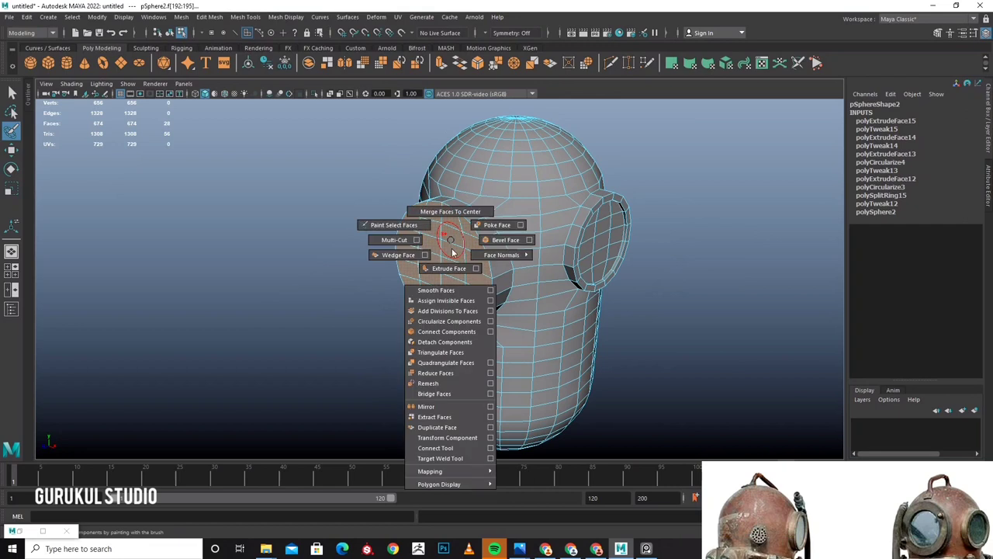
left_click_drag(446, 259, 429, 264, "alt")
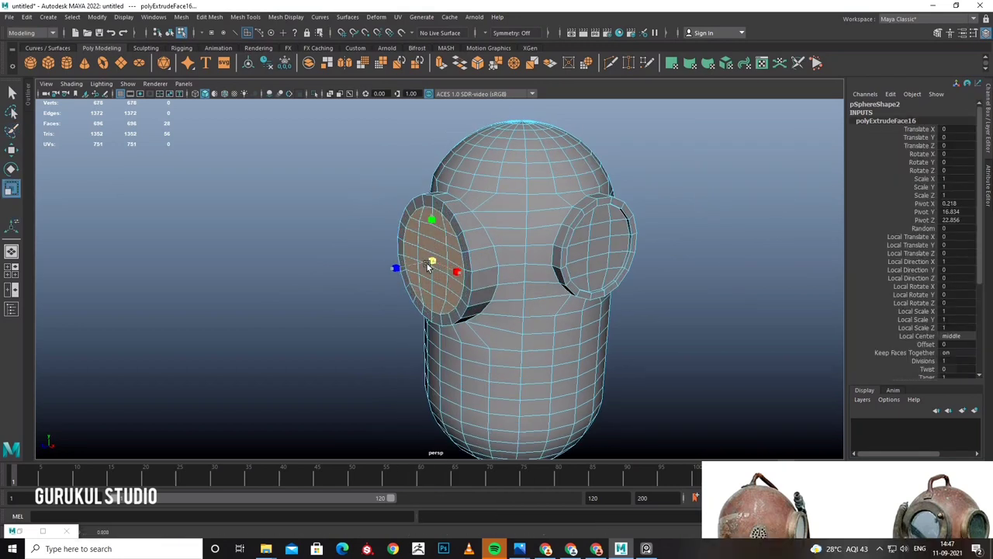
right_click_drag(436, 261, 427, 264, "shift")
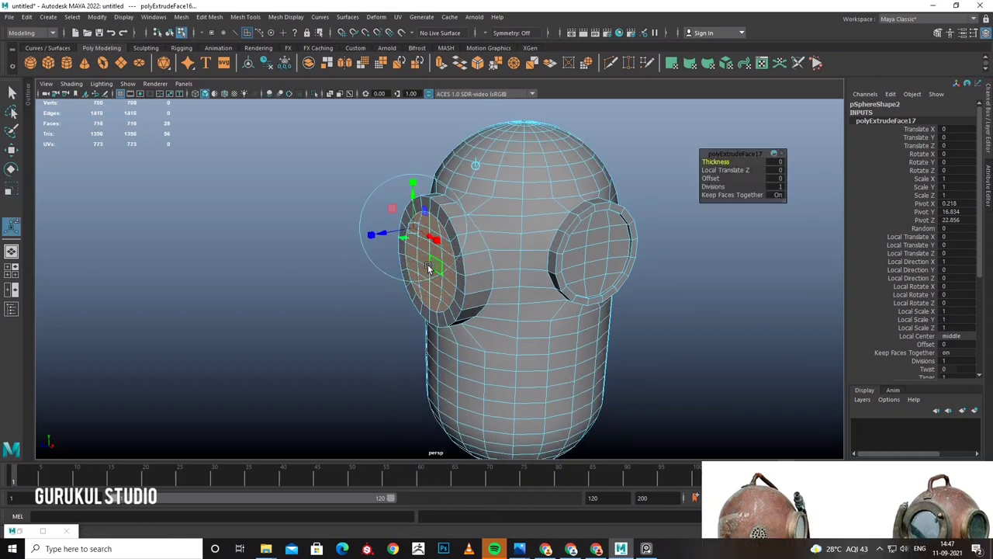
left_click_drag(427, 264, 386, 273)
scroll(389, 273, "down", 3)
Return to object mode, reselect the helmet, and show it unsmoothed.
right_click_drag(470, 239, 543, 222)
scroll(543, 225, "up", 5)
left_click(690, 160)
mouse_move(689, 160)
left_mouse_down("alt")
mouse_move(610, 220)
mouse_move(532, 228)
left_mouse_up("alt")
left_click(532, 228)
key("1")
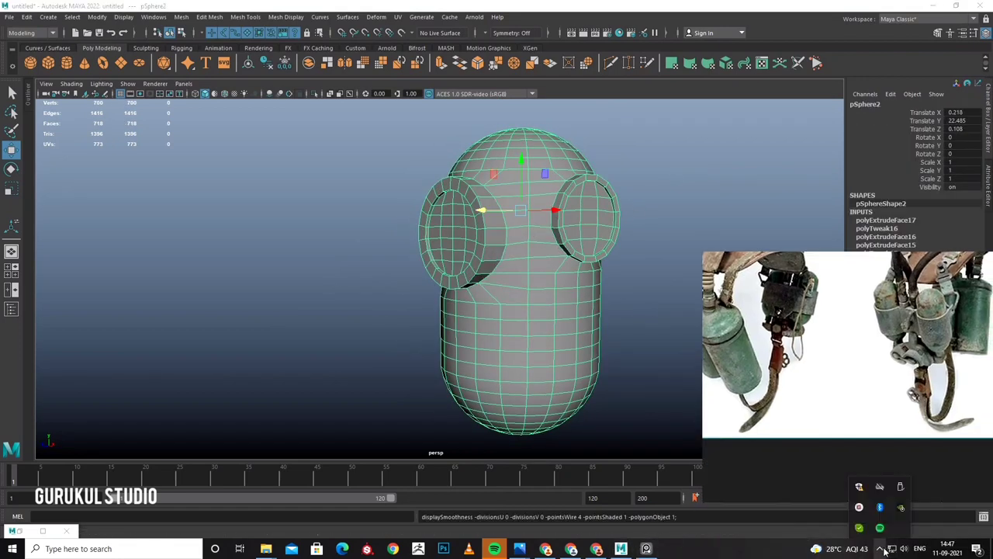
Delete the capsule's lower-half faces in the enlarged front view.
left_click(862, 508)
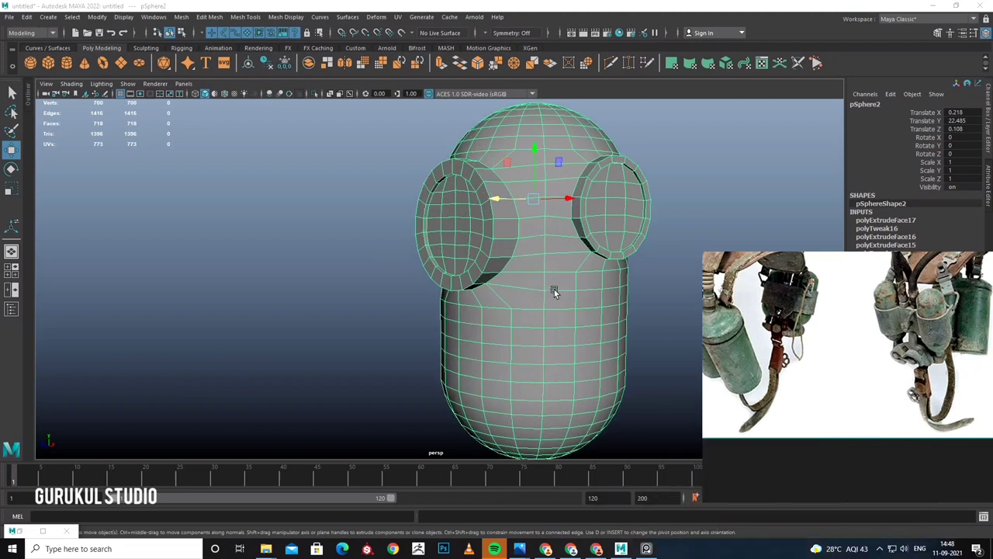
left_click_drag(554, 289, 594, 279, "alt")
key("space")
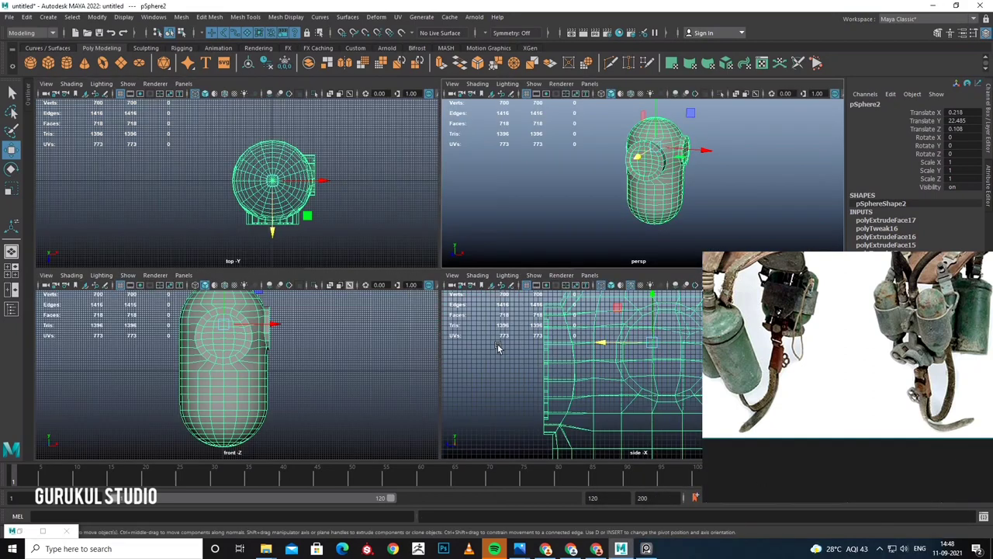
scroll(844, 388, "down", 5)
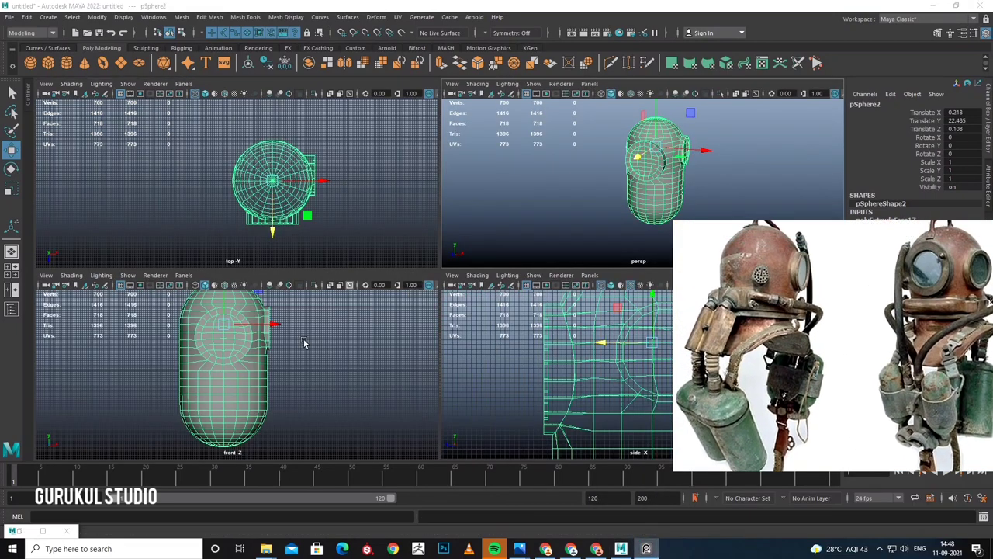
key("space")
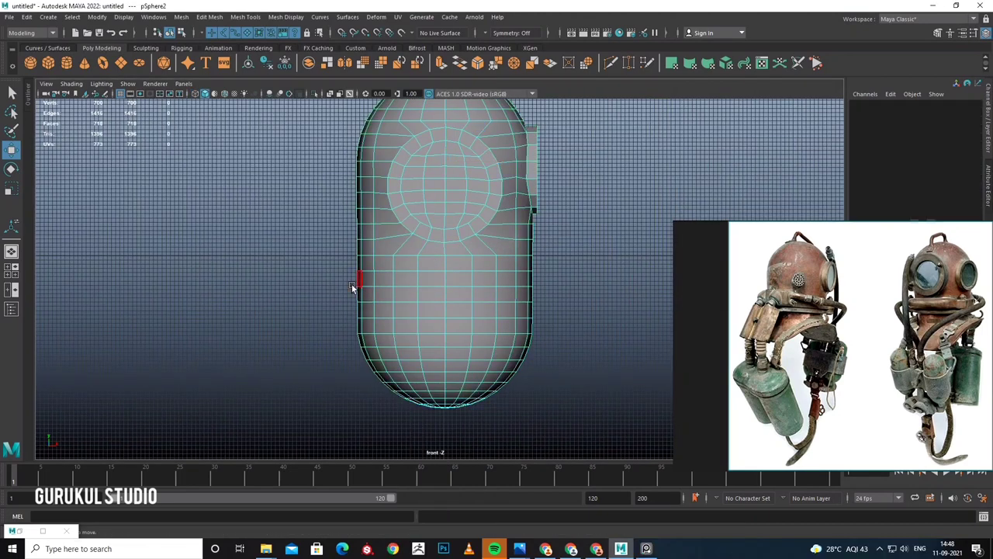
left_click_drag(352, 287, 556, 455)
key("Delete")
Return to Object Mode and reselect the domed helmet in the perspective view.
middle_click_drag(515, 284, 452, 308, "alt")
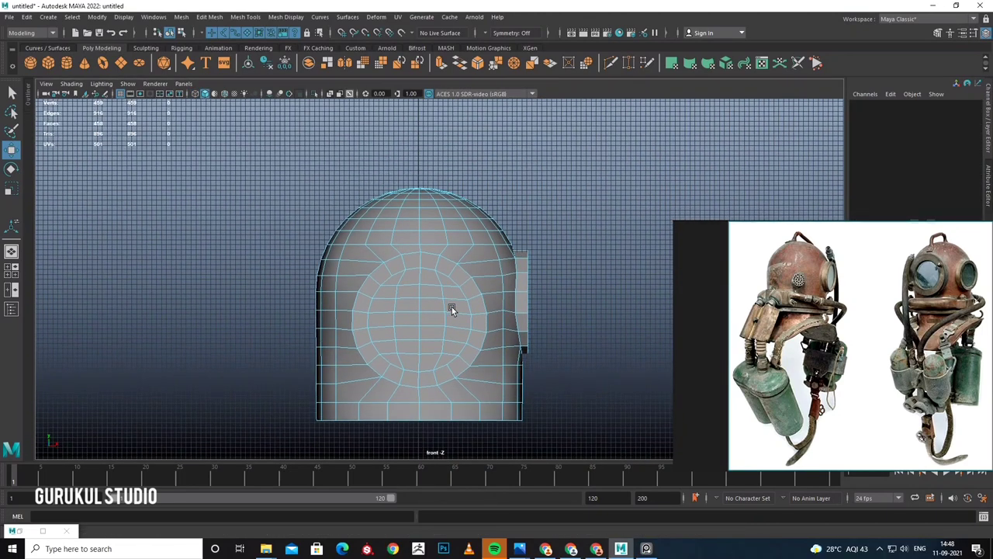
scroll(451, 310, "up", 5)
right_click(387, 232)
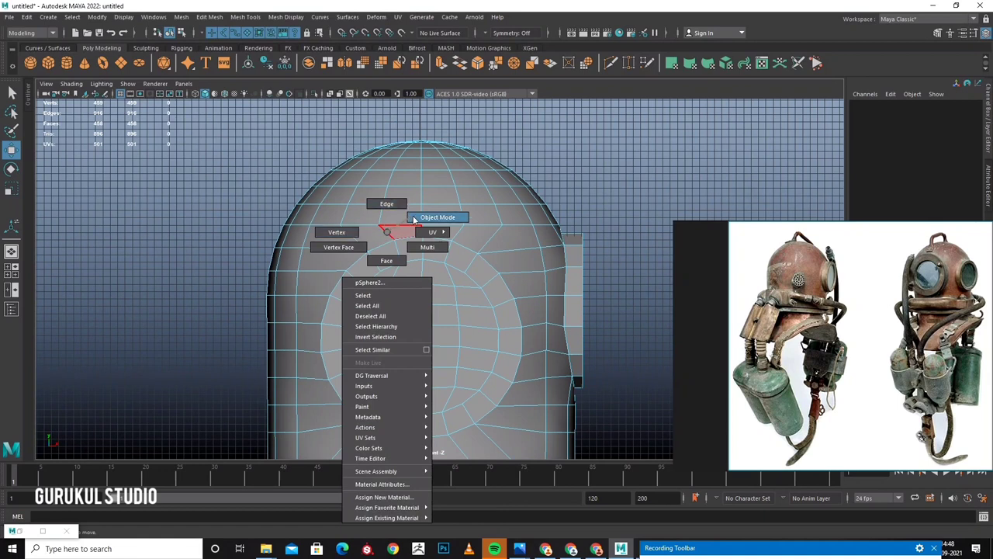
left_click(417, 219)
left_click(592, 187)
key("space")
key("space")
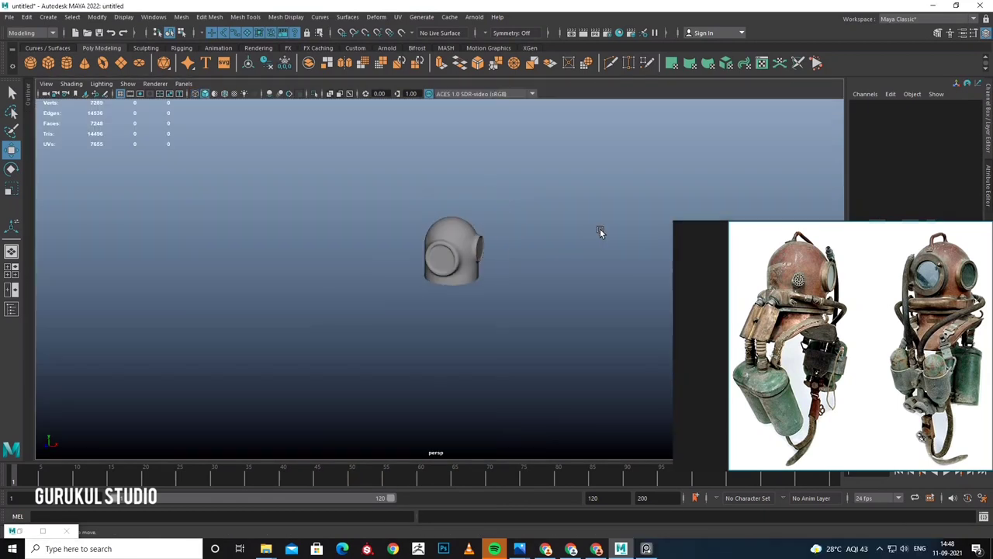
scroll(469, 270, "up", 3)
left_click(454, 293)
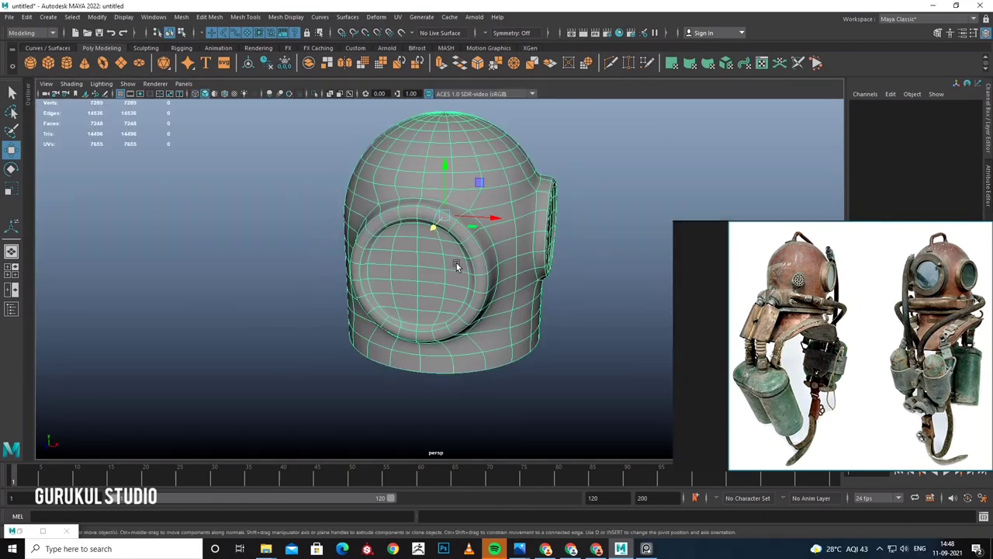
key("space")
key("space")
right_click(398, 342)
Select and delete the faces of one half of the helmet.
left_click_drag(297, 118, 365, 329)
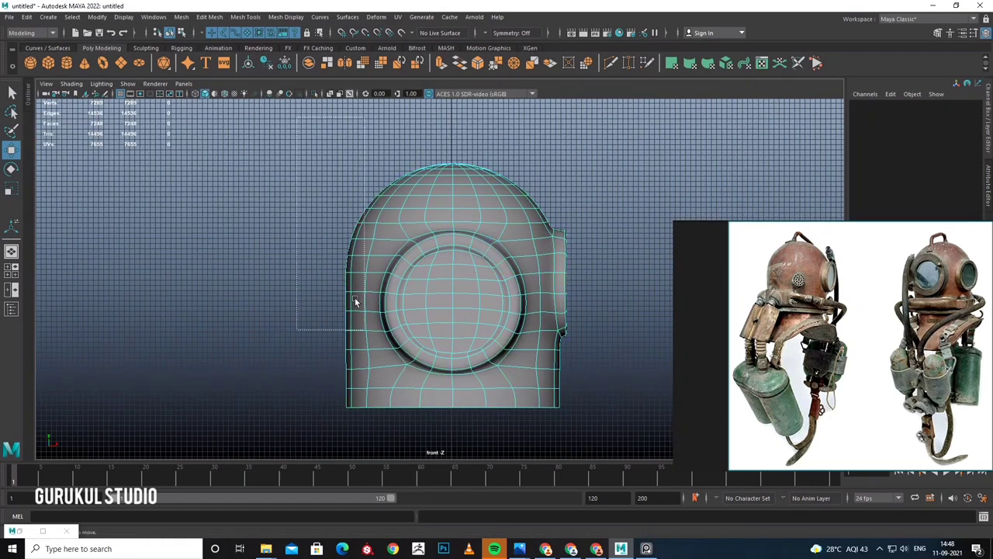
left_click_drag(452, 470, 452, 464)
scroll(467, 328, "up", 1)
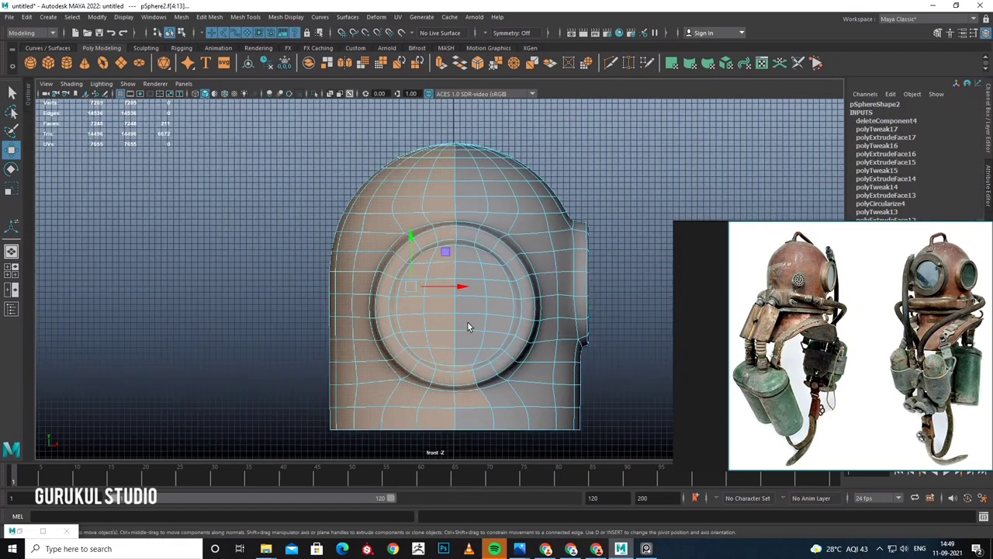
left_click_drag(518, 292, 490, 351)
key("space")
key("space")
mouse_move(611, 192)
left_mouse_down("alt")
mouse_move(374, 238)
mouse_move(525, 239)
mouse_move(446, 252)
mouse_move(454, 264)
mouse_move(409, 237)
left_mouse_up("alt")
key("Delete")
Select the column of seam vertices along the cut edge for flattening.
right_click_drag(410, 237, 416, 235)
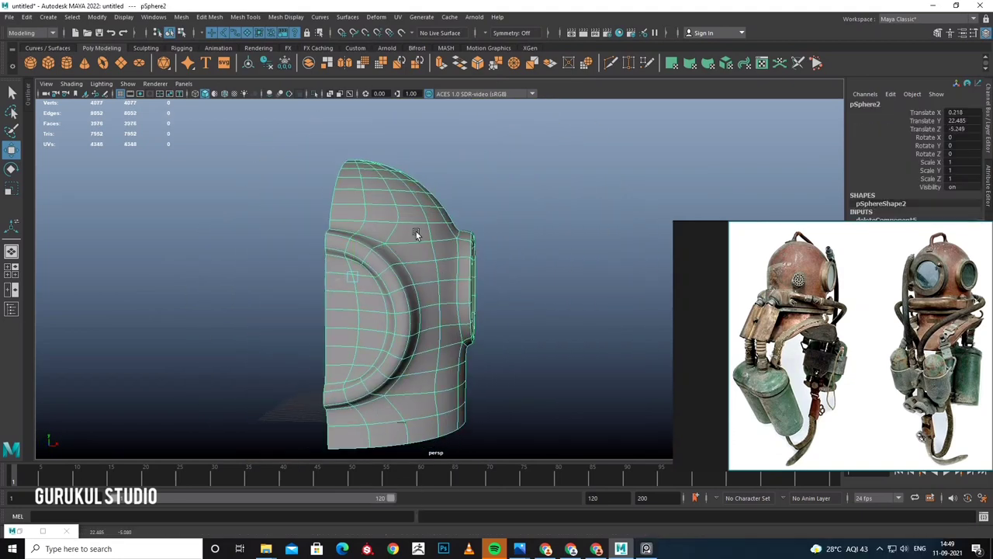
key("space")
key("space")
scroll(465, 256, "up", 2)
right_click_drag(494, 235, 460, 236)
left_click_drag(441, 109, 458, 245)
left_click_drag(479, 446, 479, 446)
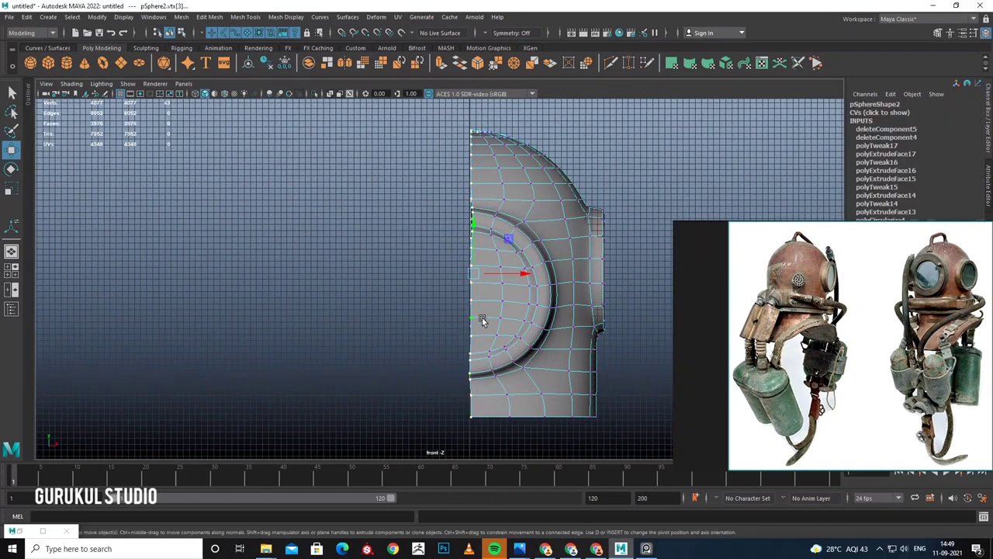
scroll(481, 318, "up", 4)
key("f")
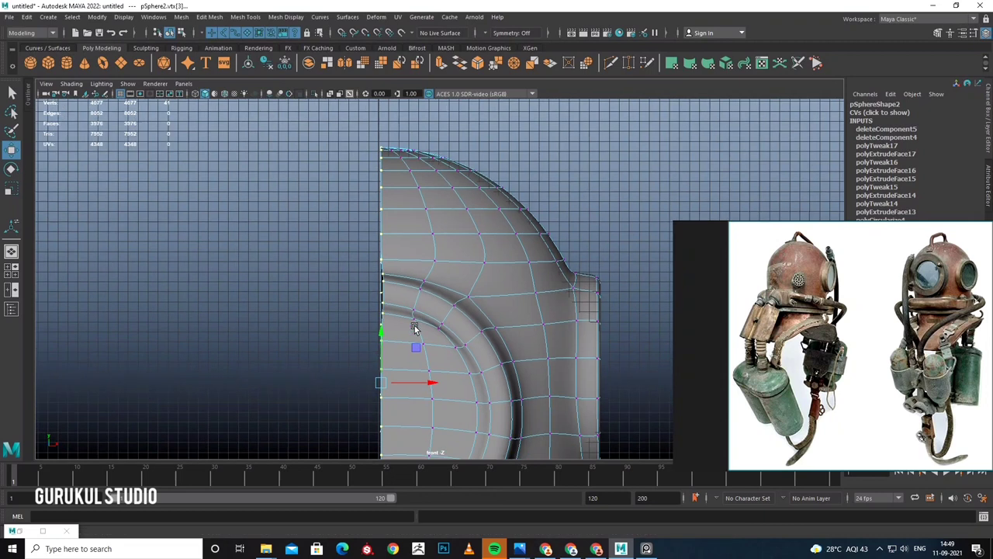
key("w")
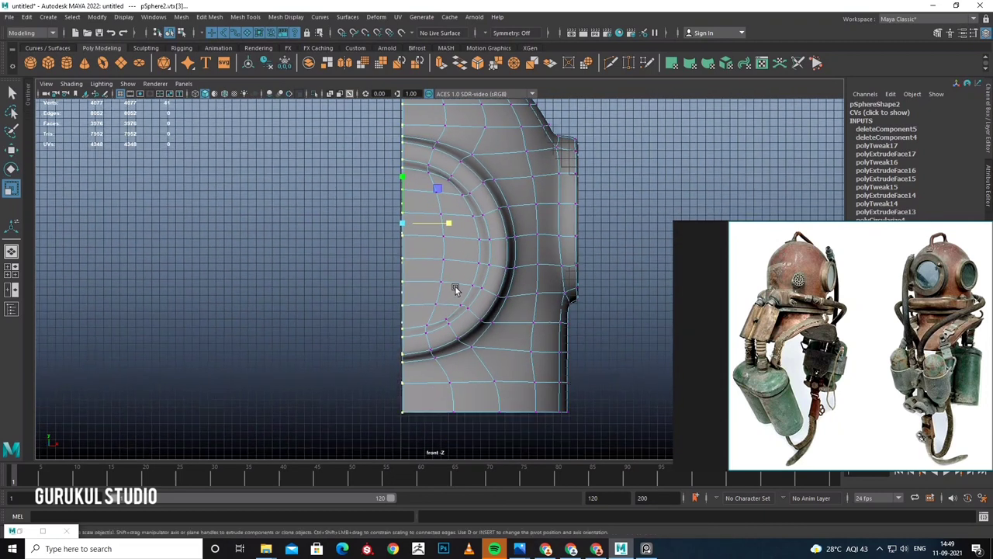
Inspect the half helmet in perspective and return it to Object Mode.
key("space")
key("space")
left_click_drag(433, 271, 497, 268, "alt")
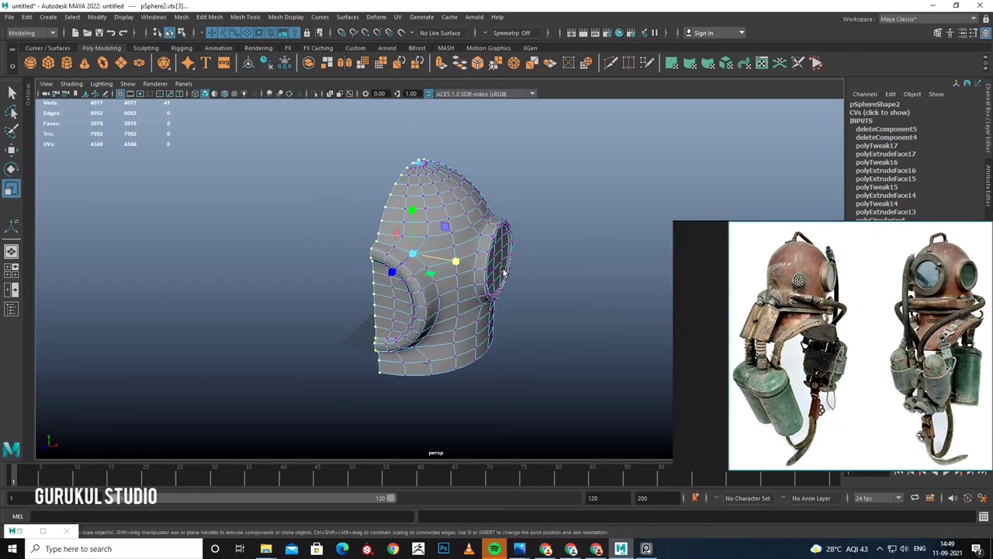
key("F8")
key("space")
key("space")
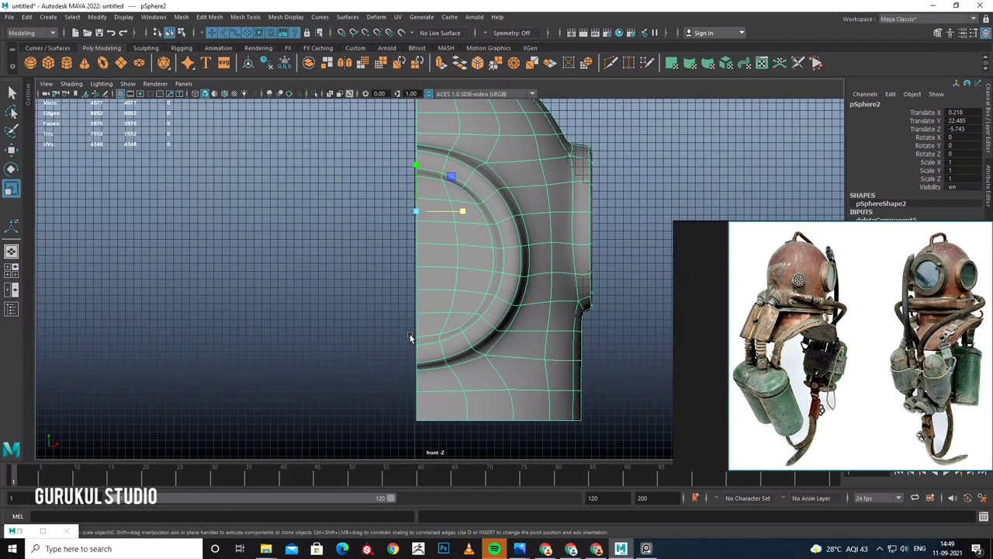
scroll(408, 306, "up", 3)
Move the pivot onto the centre seam and mirror the half with Scale X -1.
key("d")
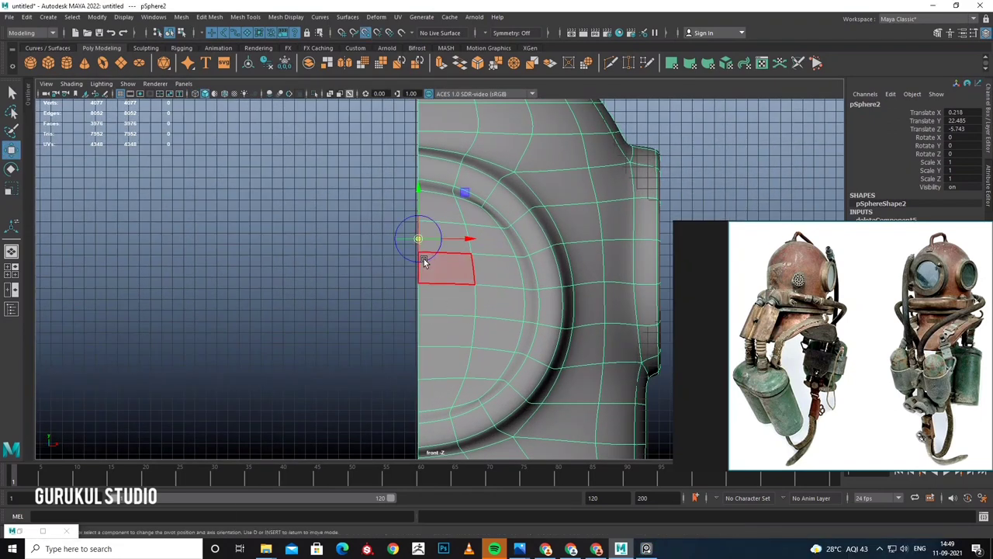
scroll(423, 261, "up", 2)
scroll(422, 258, "up", 2)
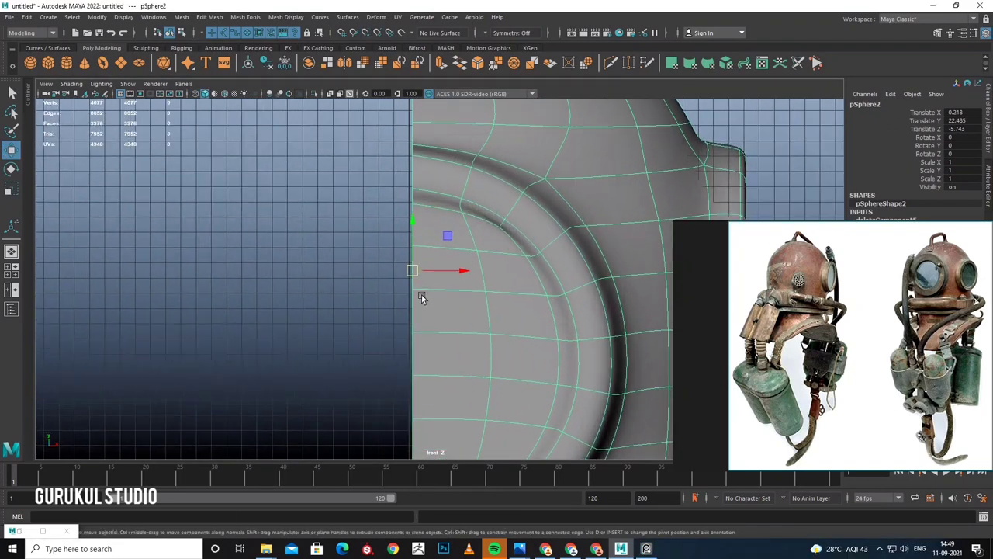
left_click_drag(412, 271, 411, 289)
scroll(412, 288, "down", 1)
scroll(416, 293, "down", 1)
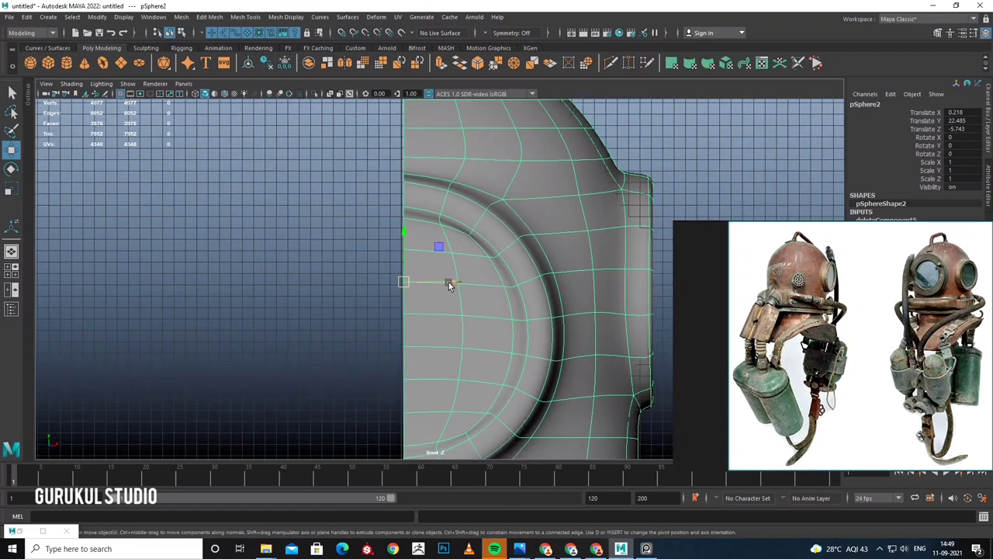
scroll(438, 291, "down", 2)
key("ctrl+1")
scroll(432, 303, "down", 2)
Select both helmet halves and join them with Mesh > Combine.
scroll(423, 318, "down", 2)
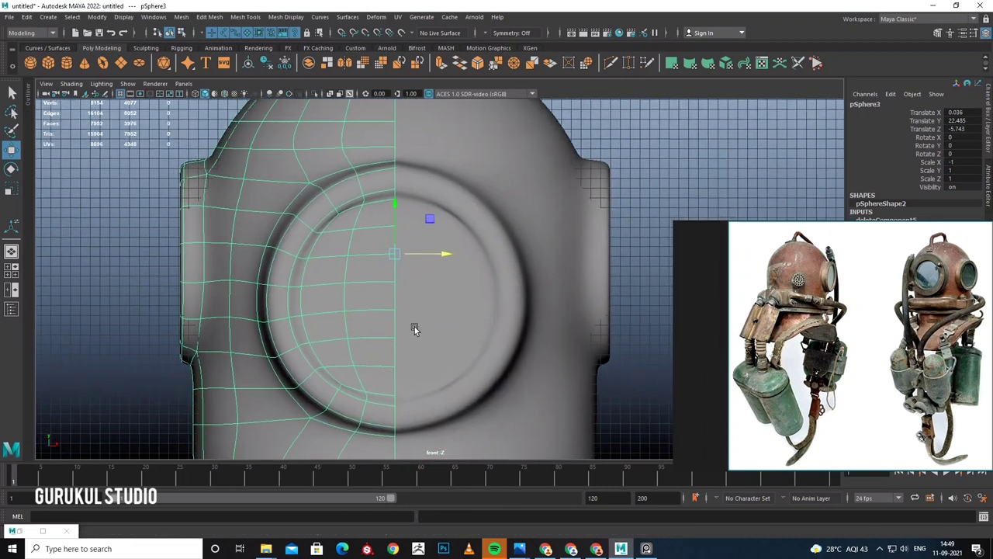
scroll(438, 326, "down", 1)
key("space")
key("space")
mouse_move(584, 211)
left_mouse_down("alt")
mouse_move(431, 275)
mouse_move(520, 246)
mouse_move(508, 240)
left_mouse_up("alt")
key("space")
key("space")
left_click(379, 258)
left_click(181, 16)
left_click(221, 53)
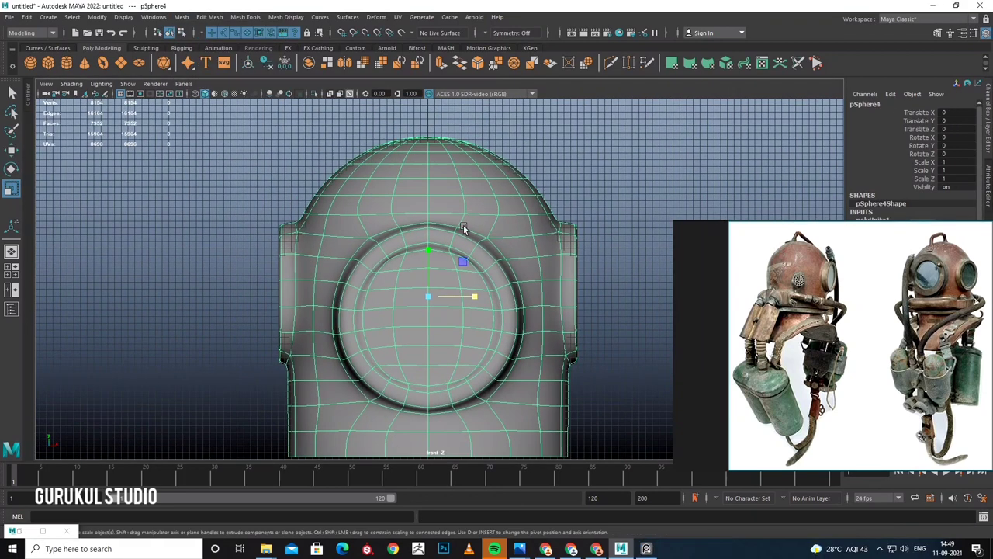
Merge the overlapping vertices down the centre seam.
middle_click_drag(433, 245, 420, 143, "alt")
left_click_drag(439, 416, 439, 419)
right_click_drag(483, 256, 504, 233, "shift")
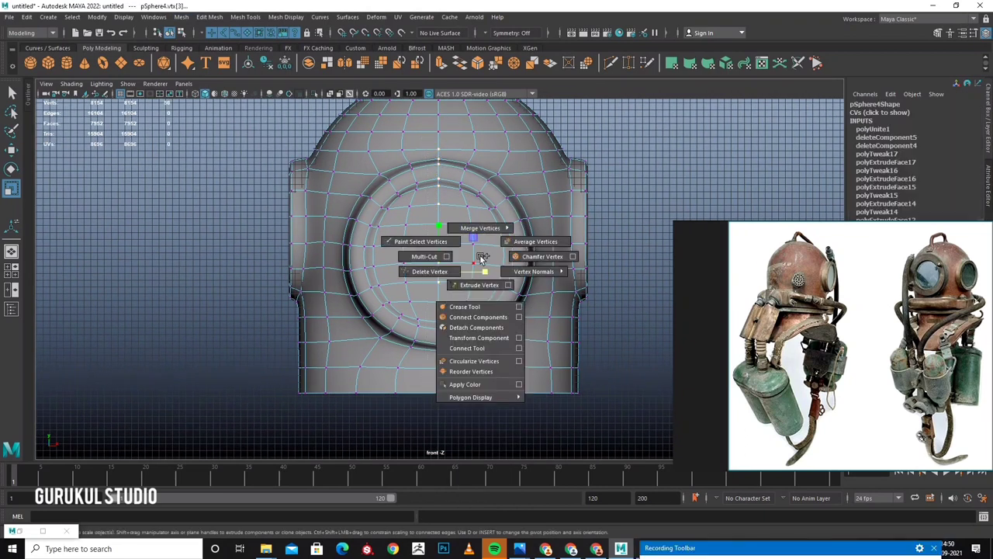
scroll(455, 244, "up", 5)
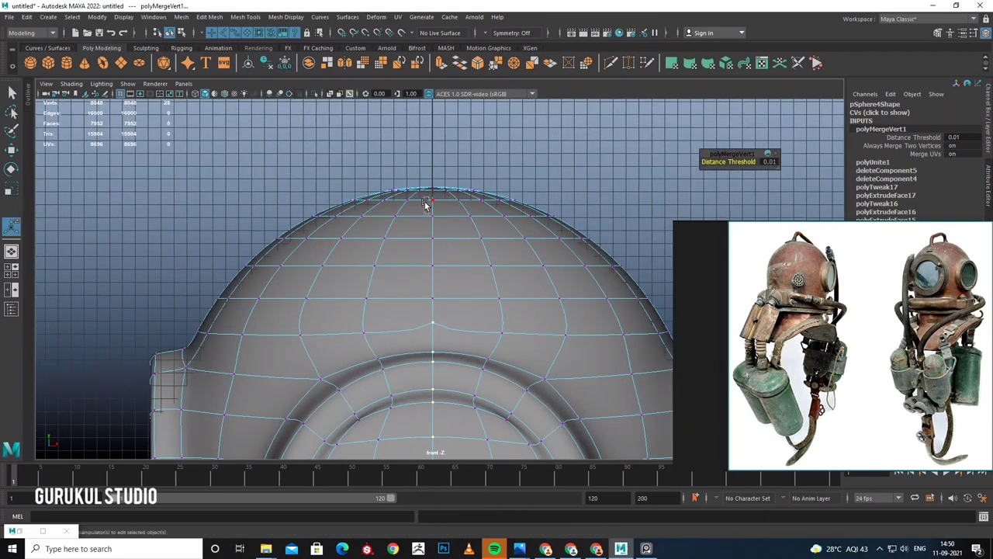
Merge the stray vertices at the helmet's top pole in wireframe view.
key("space")
key("space")
mouse_move(490, 231)
left_mouse_down("alt")
mouse_move(428, 224)
mouse_move(434, 264)
mouse_move(397, 331)
left_mouse_up("alt")
key("4")
right_click_drag(388, 344, 392, 342, "shift")
mouse_move(392, 341)
left_mouse_down("alt")
mouse_move(412, 349)
mouse_move(427, 327)
left_mouse_up("alt")
left_click(425, 327)
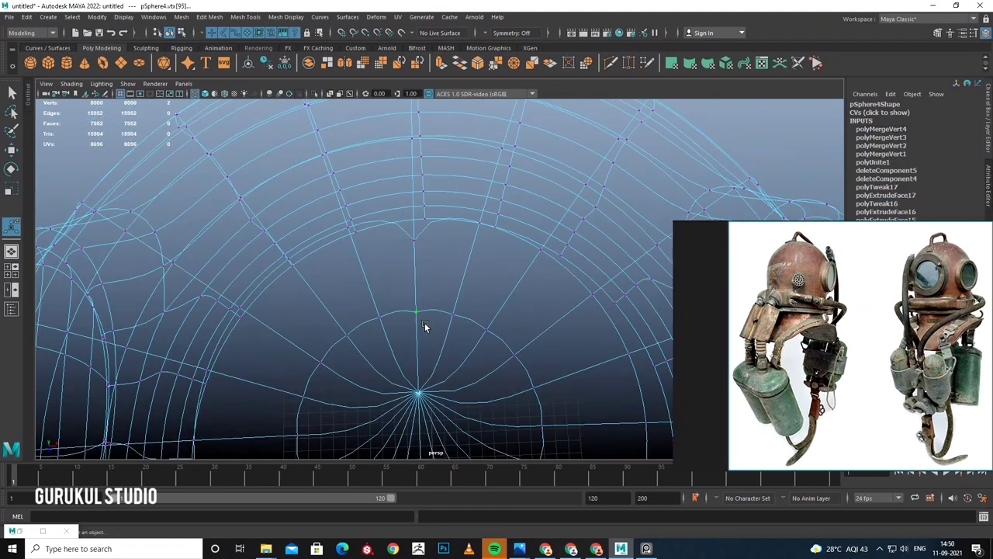
Frame the whole helmet shaded and inspect the porthole and open bottom.
key("space")
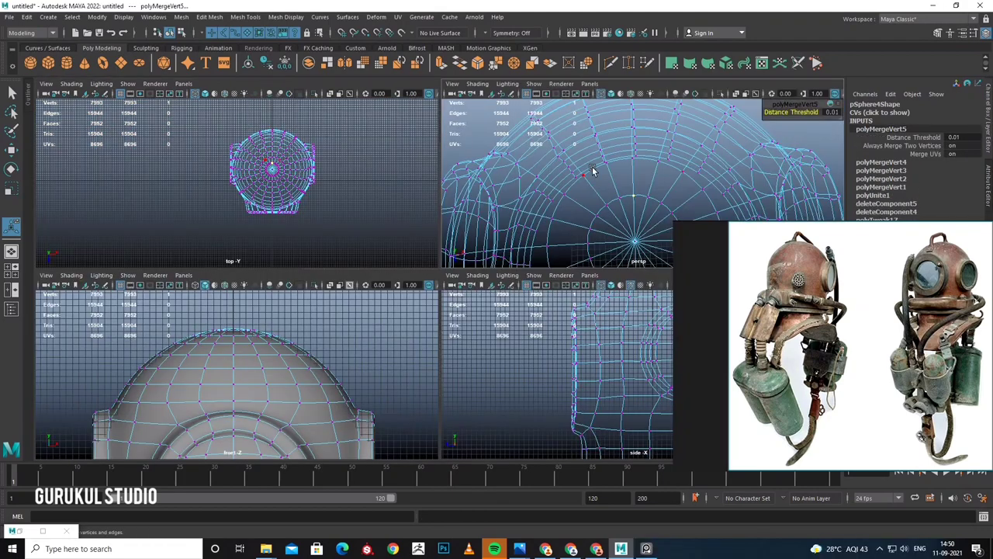
key("space")
key("a")
key("5")
mouse_move(510, 258)
left_mouse_down("alt")
mouse_move(479, 235)
mouse_move(492, 267)
mouse_move(434, 288)
left_mouse_up("alt")
right_click_drag(435, 288, 463, 235, "alt")
mouse_move(462, 235)
left_mouse_down("alt")
mouse_move(519, 176)
mouse_move(554, 228)
mouse_move(384, 232)
mouse_move(488, 248)
left_mouse_up("alt")
Select the full edge loop around the helmet's bottom rim.
scroll(384, 232, "up", 3)
scroll(815, 391, "up", 2)
scroll(429, 263, "down", 3)
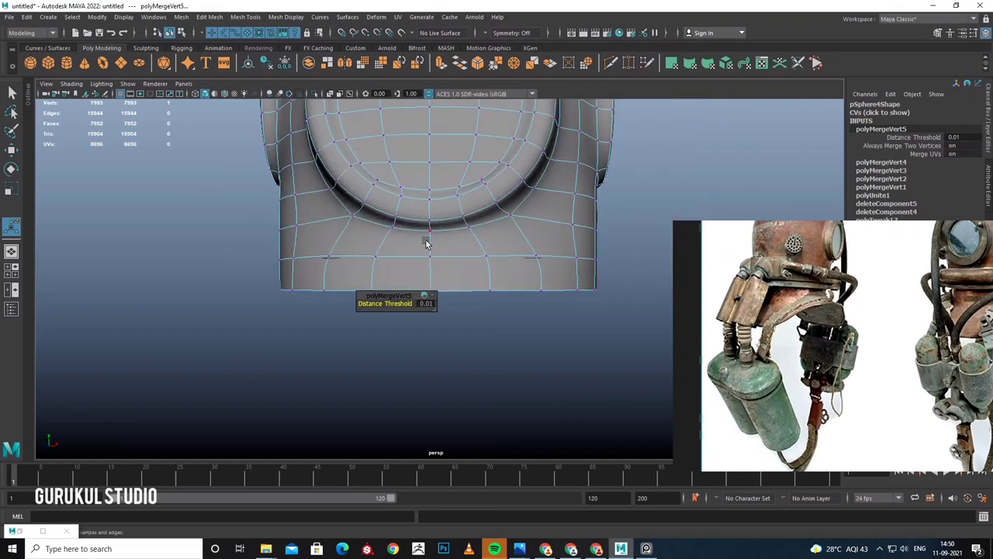
double_click(457, 283)
scroll(462, 310, "down", 2)
mouse_move(463, 310)
left_mouse_down("alt")
mouse_move(434, 345)
mouse_move(469, 270)
left_mouse_up("alt")
Extrude the bottom rim edge loop outward into a flared collar.
right_click_drag(469, 270, 454, 304, "shift")
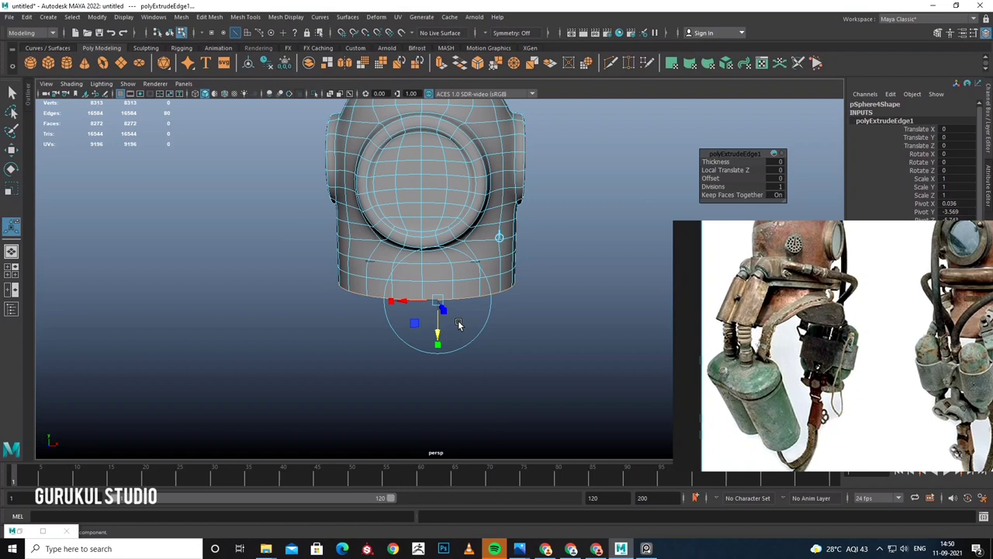
left_click_drag(490, 291, 428, 288, "alt")
scroll(462, 289, "down", 3)
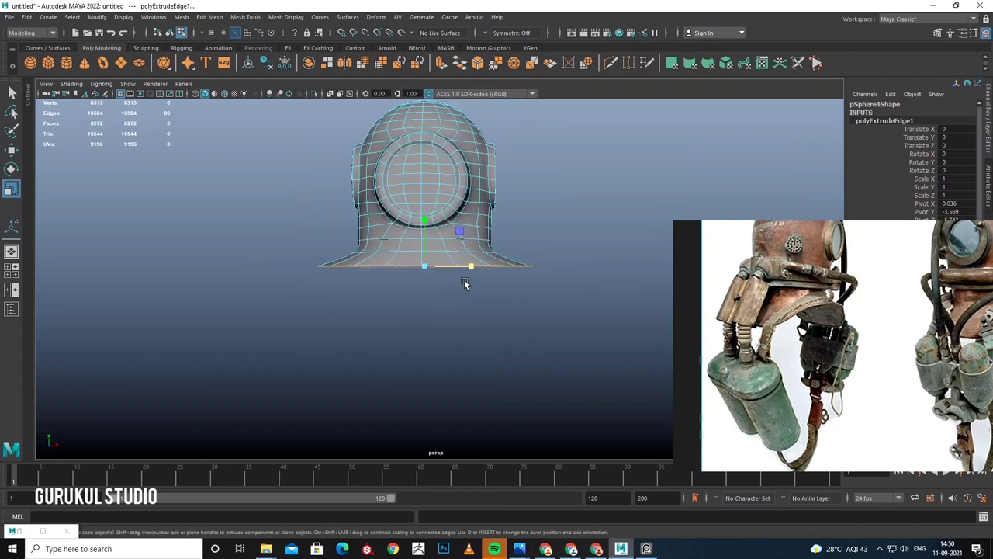
key("space")
key("space")
scroll(474, 270, "up", 5)
scroll(346, 257, "up", 2)
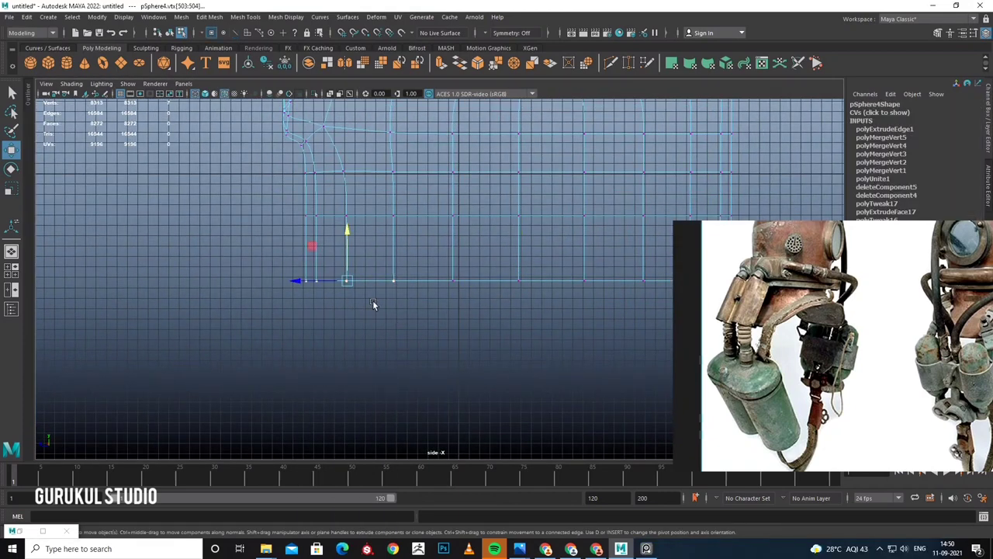
Lower the collar's front edge in the side view so it curves downward.
key("ctrl+z")
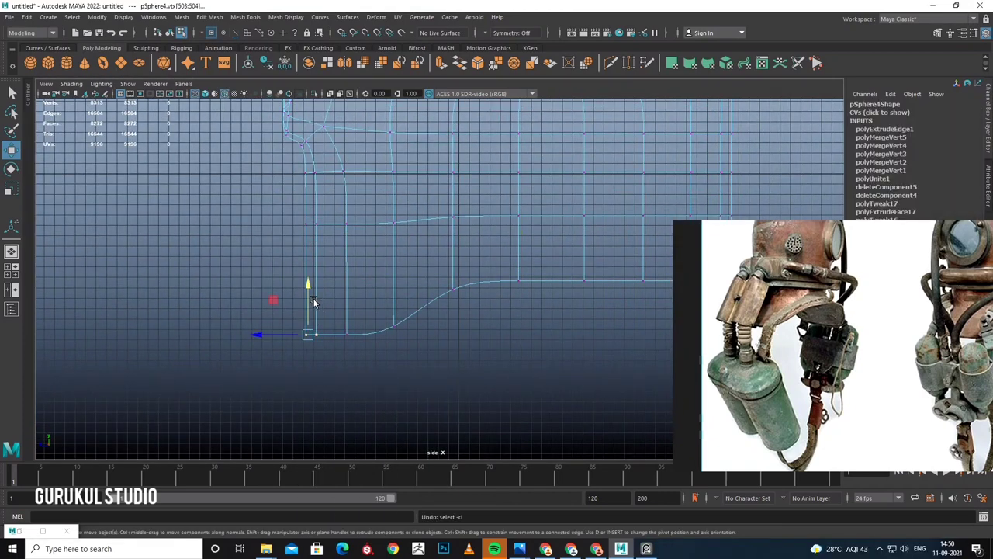
middle_click_drag(346, 310, 266, 292, "alt")
left_click_drag(479, 245, 568, 297)
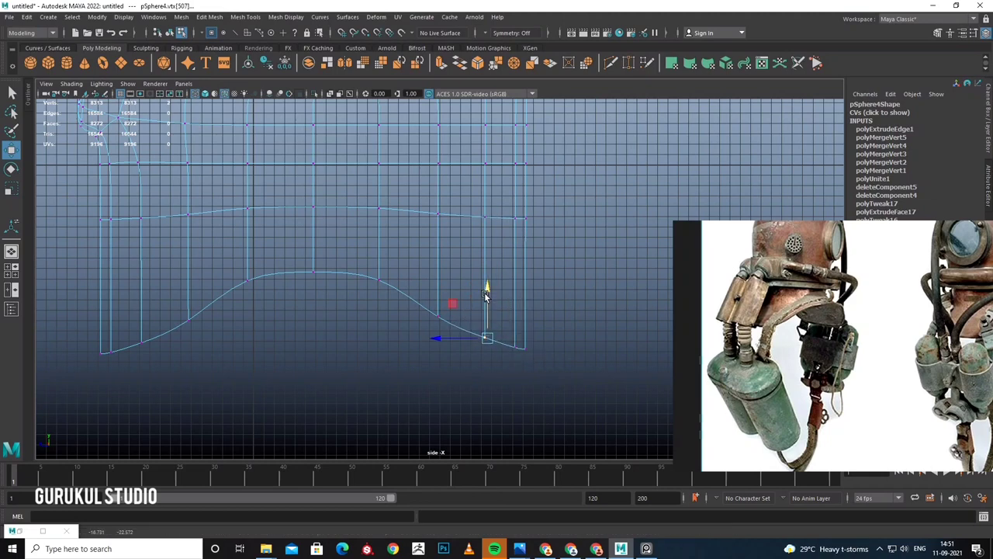
key("space")
key("space")
scroll(355, 250, "down", 5)
scroll(381, 273, "up", 2)
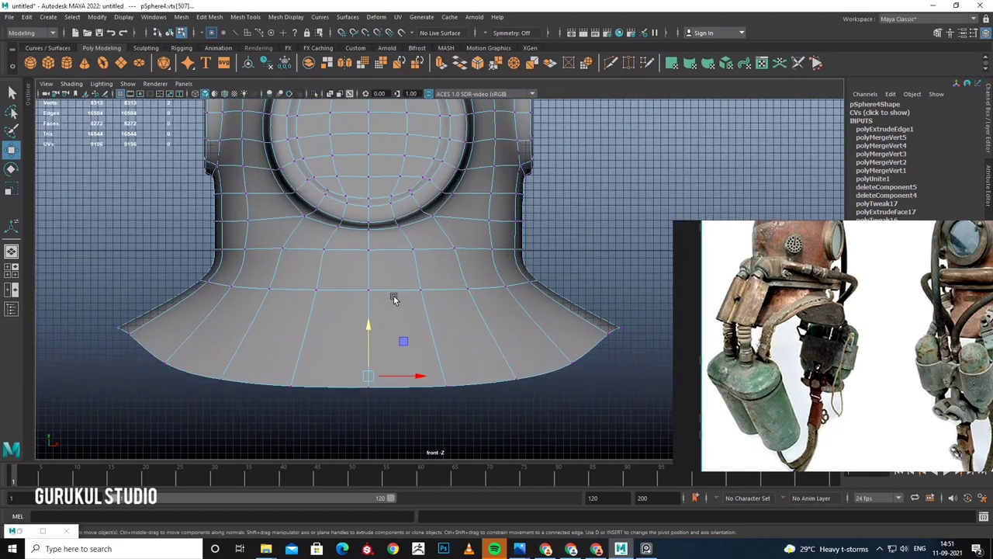
middle_click_drag(393, 299, 468, 289, "alt")
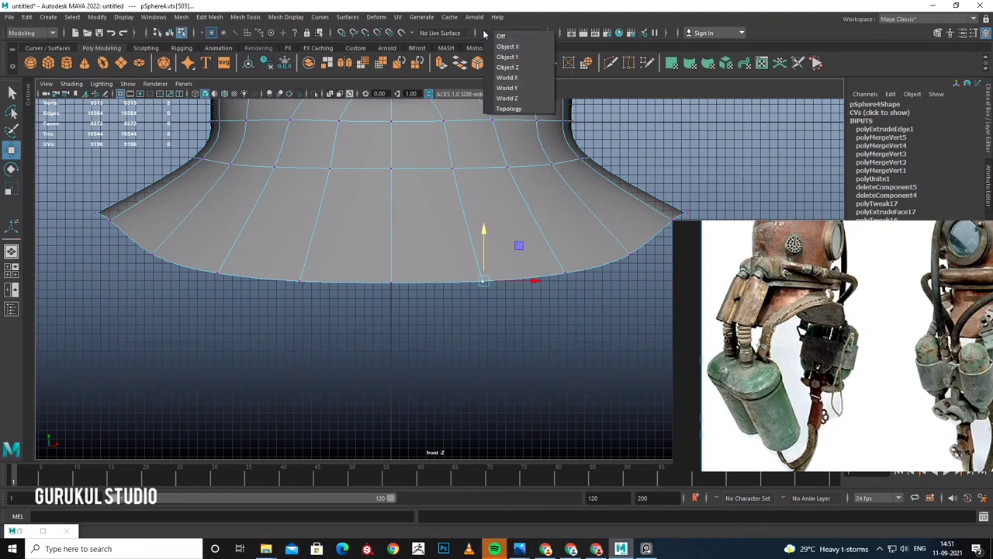
Pan along the collar in the side view to review its lower edge.
middle_click_drag(479, 252, 490, 216, "alt")
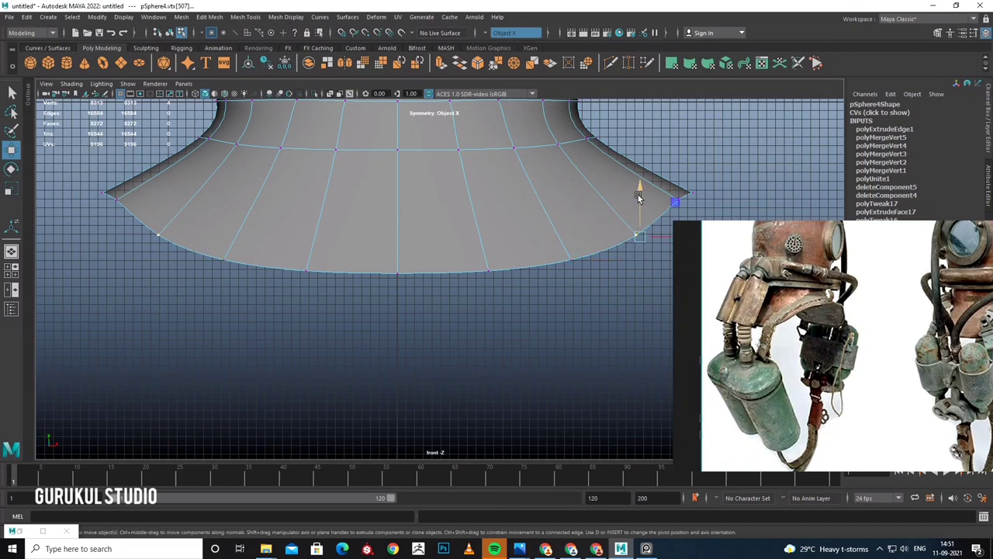
scroll(625, 180, "down", 5)
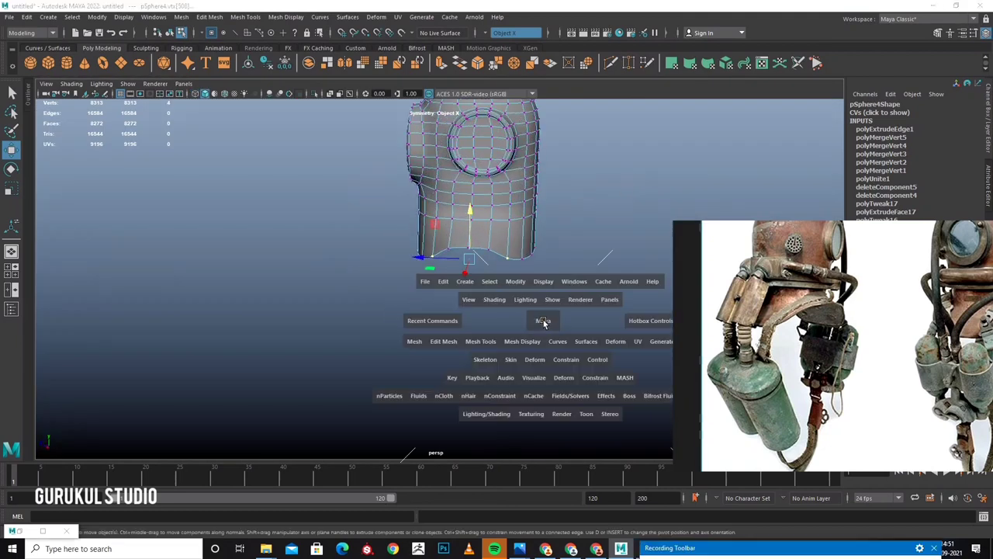
scroll(538, 299, "up", 5)
middle_click_drag(538, 298, 357, 257, "alt")
scroll(339, 294, "down", 2)
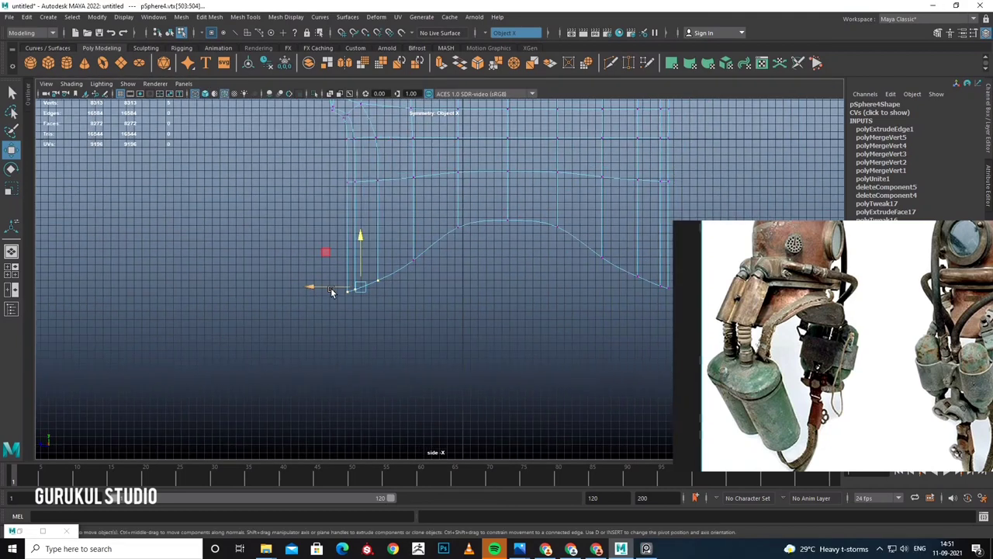
middle_click_drag(267, 289, 579, 258, "alt")
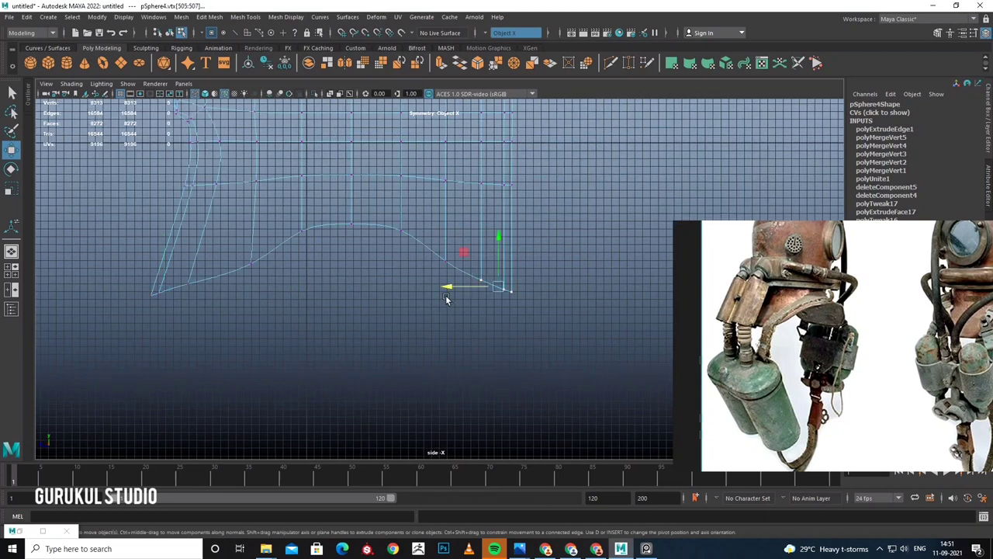
Orbit to a low side angle and pick a vertex on the helmet's bottom edge.
key("space")
key("space")
scroll(425, 198, "up", 3)
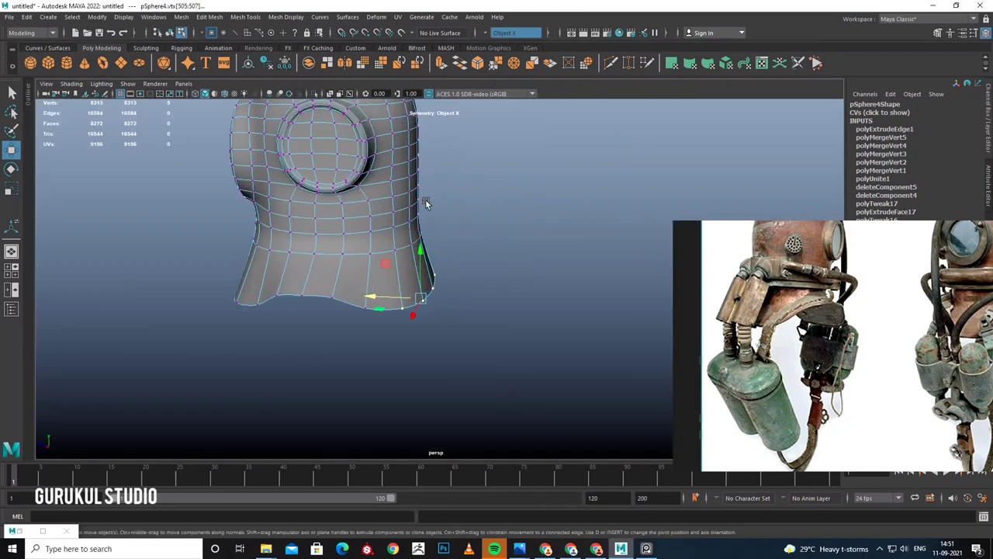
scroll(426, 198, "down", 3)
left_click_drag(470, 253, 256, 305, "alt")
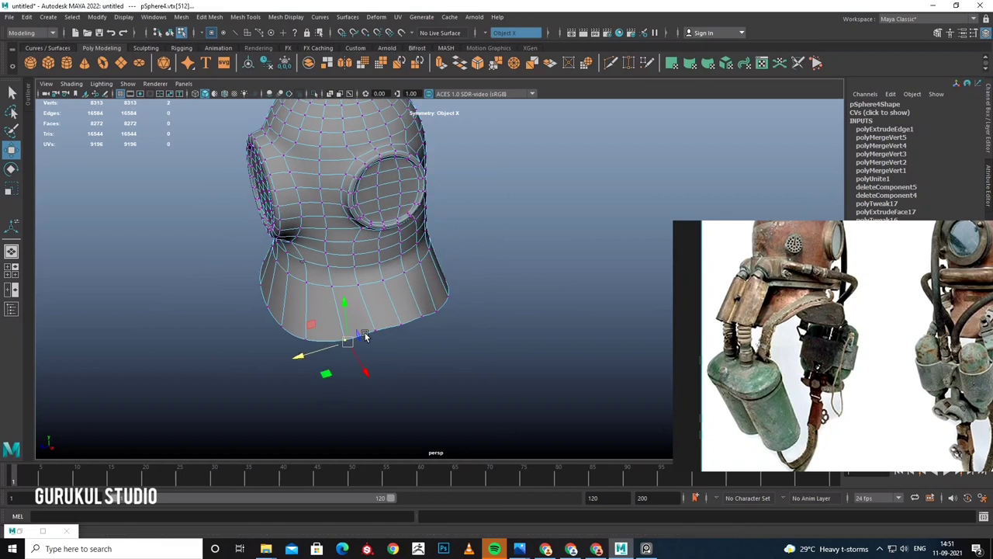
mouse_move(372, 302)
left_mouse_down("alt")
mouse_move(412, 268)
mouse_move(414, 325)
mouse_move(393, 356)
mouse_move(365, 367)
mouse_move(469, 371)
mouse_move(491, 286)
mouse_move(481, 369)
mouse_move(456, 363)
mouse_move(505, 342)
mouse_move(544, 299)
mouse_move(466, 310)
mouse_move(357, 292)
mouse_move(408, 339)
mouse_move(381, 317)
mouse_move(442, 307)
left_mouse_up("alt")
left_click(391, 355)
left_click(245, 17)
Insert an extra edge loop around the upper flare of the helmet base.
left_click(260, 73)
mouse_move(373, 233)
left_mouse_down("alt")
mouse_move(433, 267)
mouse_move(388, 259)
mouse_move(497, 289)
left_mouse_up("alt")
key("1")
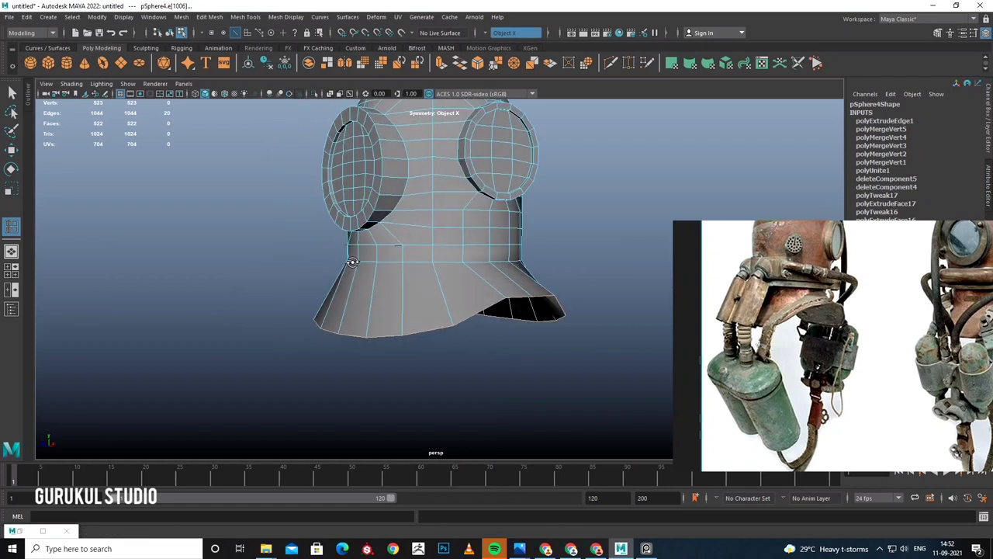
left_click(180, 16)
mouse_move(244, 17)
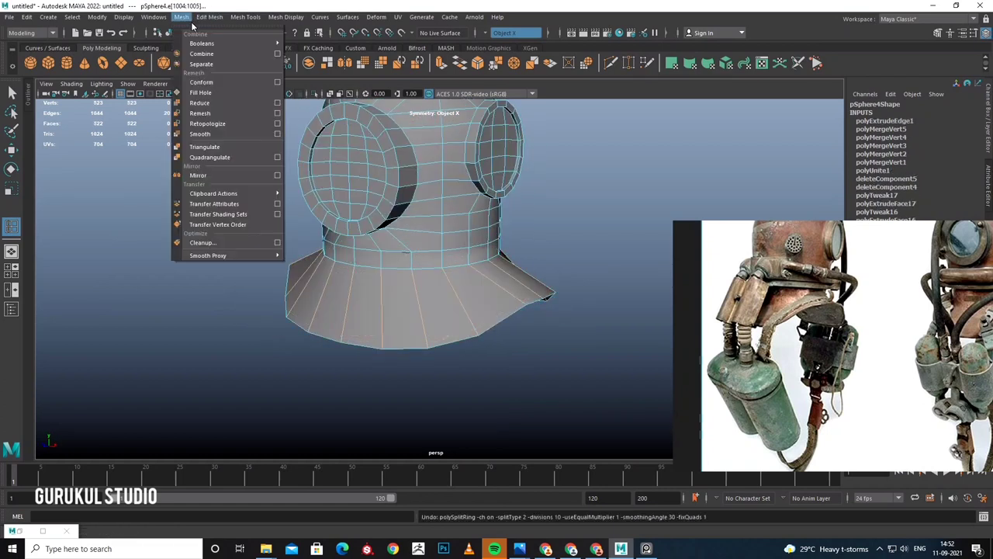
left_click(340, 94)
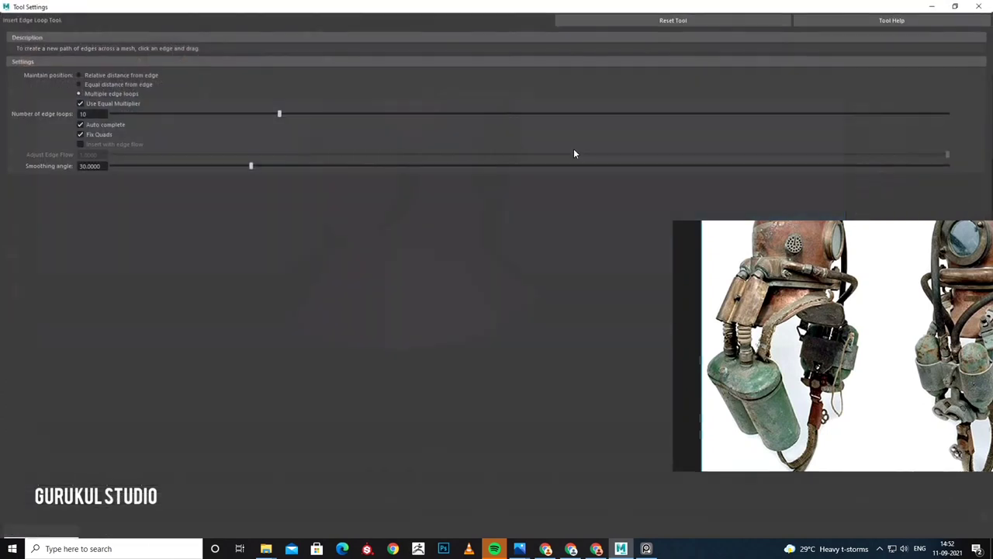
left_click(933, 6)
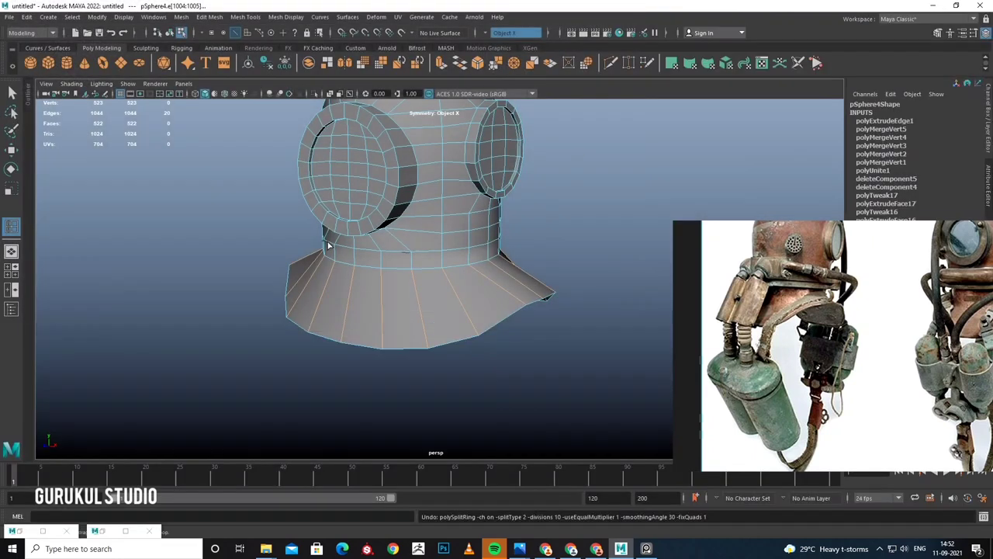
key("3")
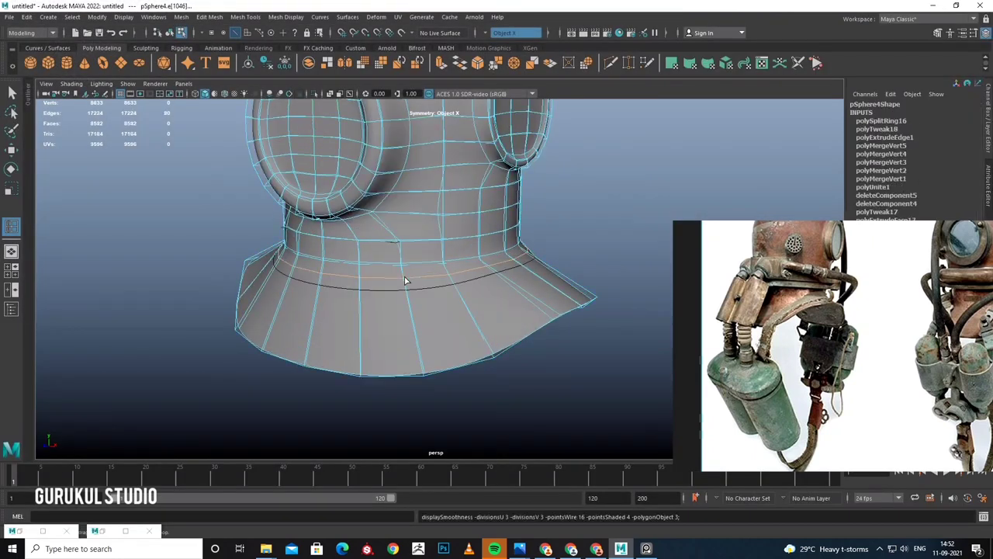
Select and move a pair of brim vertices to refine the hem's curve.
key("w")
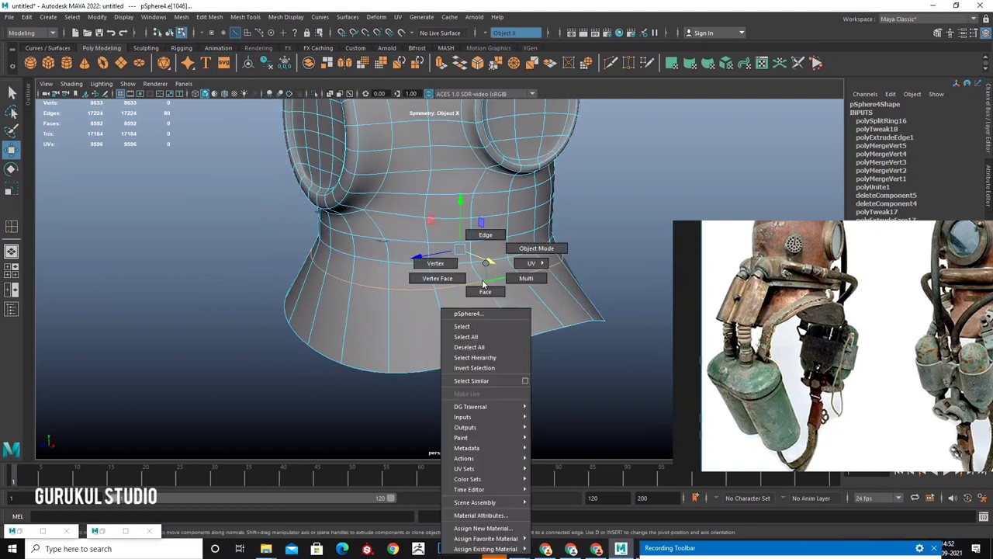
right_click_drag(468, 282, 434, 264)
mouse_move(489, 419)
left_mouse_down("alt")
mouse_move(458, 297)
mouse_move(446, 292)
mouse_move(406, 359)
mouse_move(436, 354)
left_mouse_up("alt")
left_click(458, 296)
mouse_move(436, 354)
left_mouse_down("alt")
mouse_move(372, 392)
mouse_move(458, 376)
mouse_move(454, 327)
left_mouse_up("alt")
Return to Object Mode, select the helmet and start Save As on the Desktop.
left_click_drag(460, 385, 434, 314, "alt")
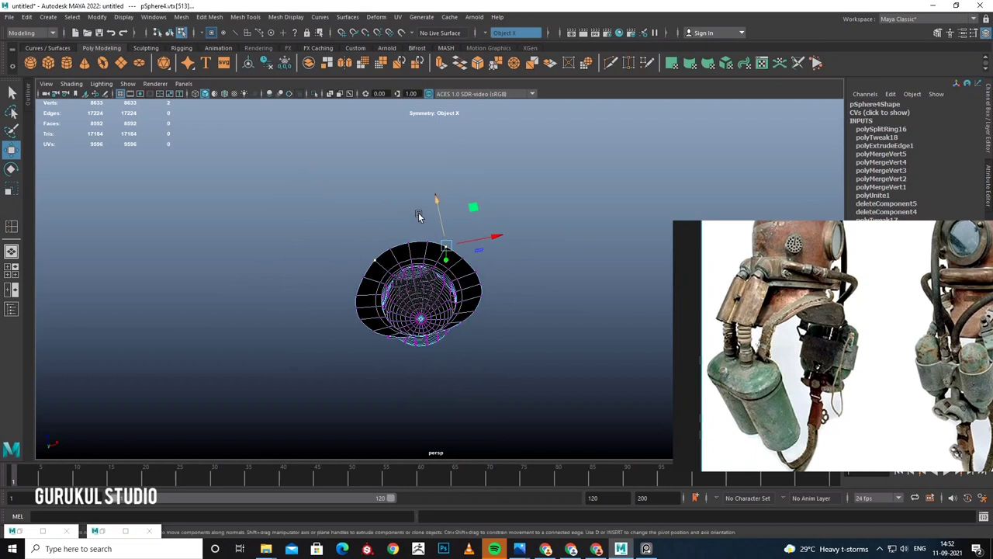
right_click_drag(418, 215, 503, 274, "alt")
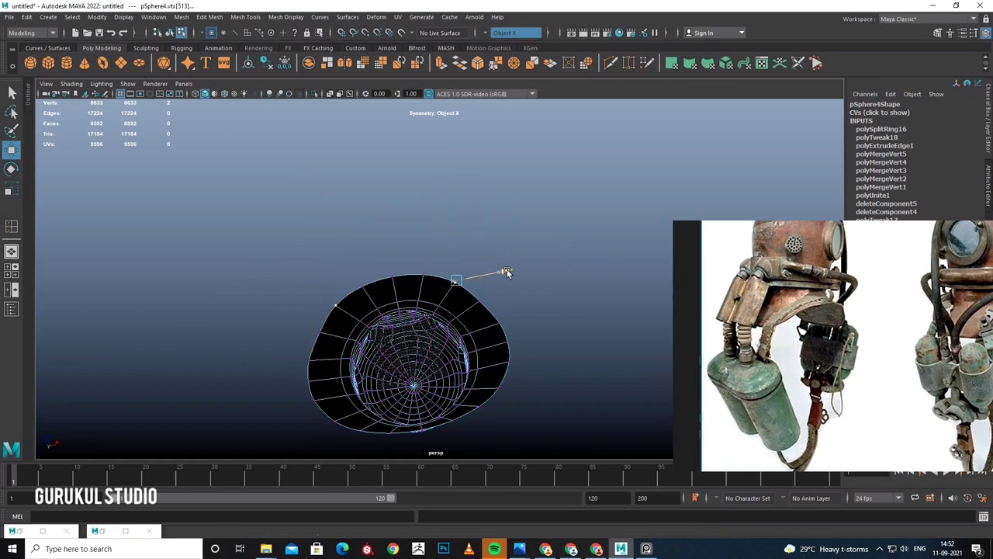
mouse_move(505, 273)
left_mouse_down("alt")
mouse_move(517, 362)
mouse_move(349, 339)
mouse_move(492, 300)
mouse_move(303, 325)
left_mouse_up("alt")
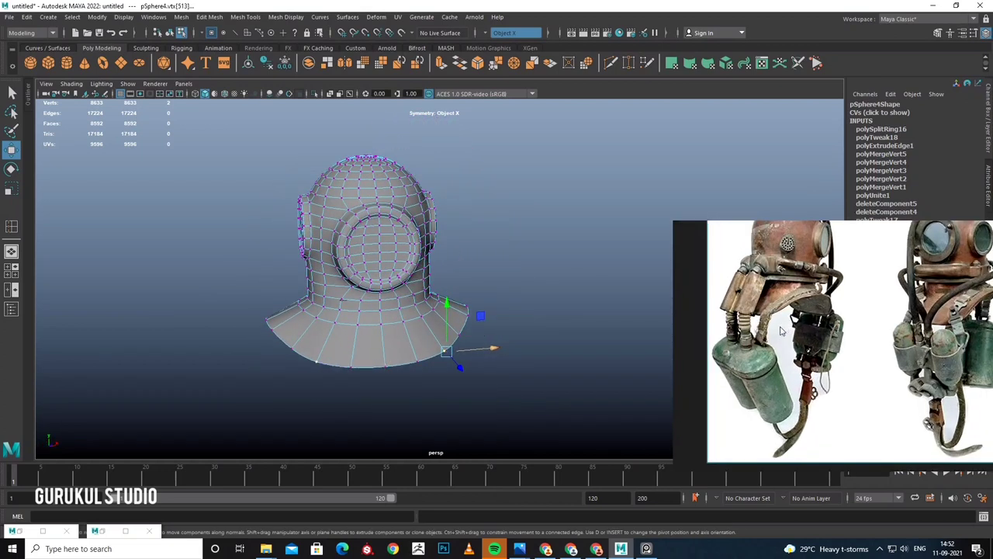
left_click_drag(364, 310, 426, 271, "alt")
right_click_drag(448, 257, 483, 247)
left_click(497, 273)
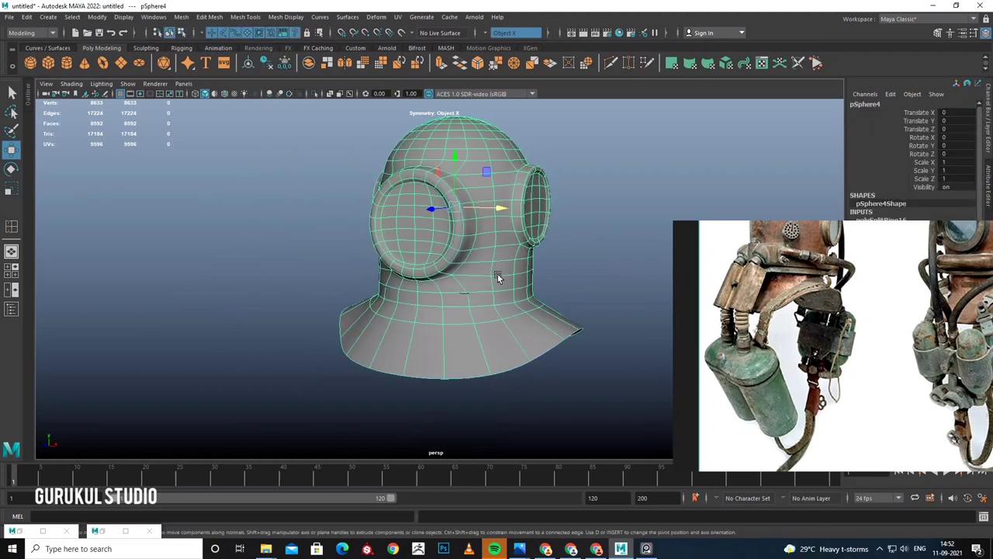
key("ctrl+shift+s")
left_click(109, 150)
type("sim_suit")
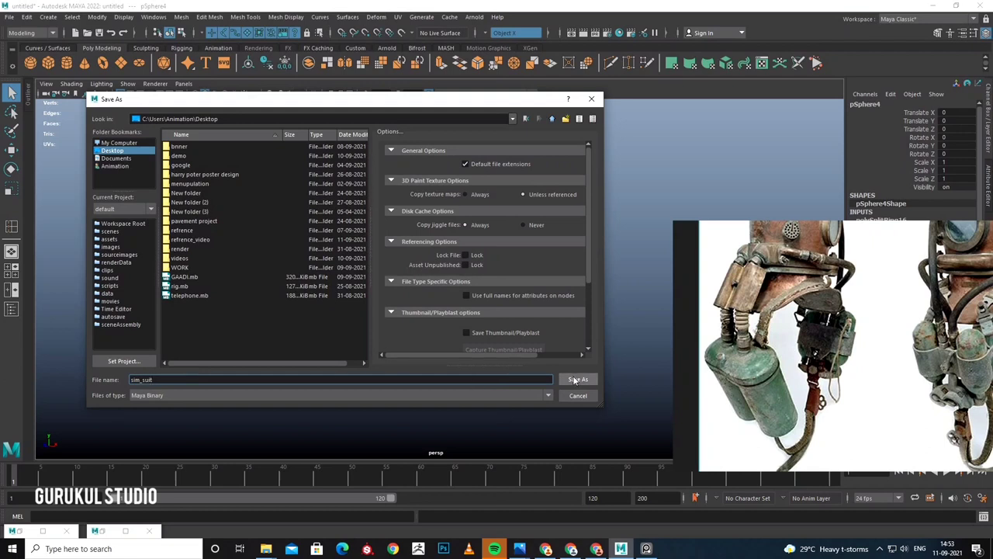
Save the scene as sim_suit.mb on the Desktop and review the deselected helmet.
left_click(578, 380)
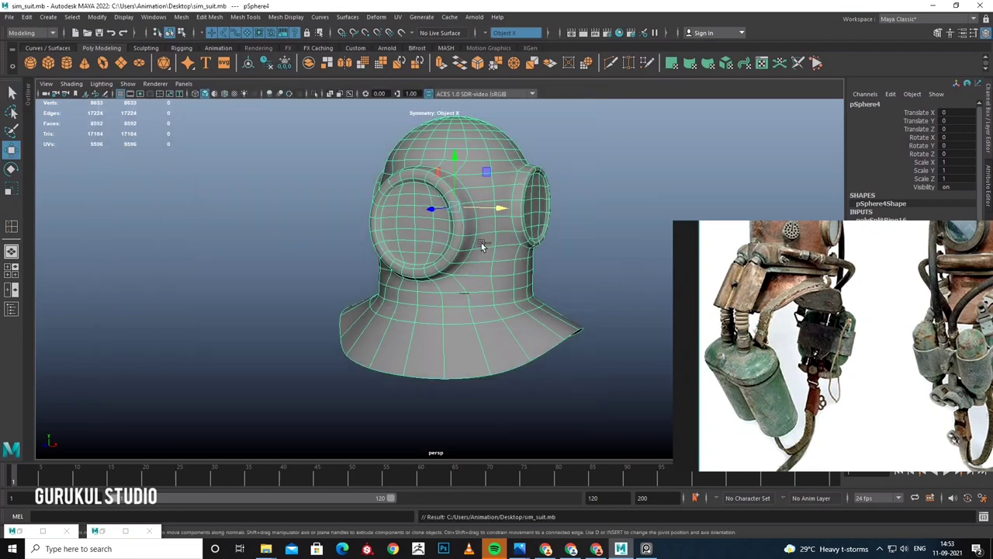
mouse_move(373, 303)
left_mouse_down("alt")
mouse_move(452, 302)
mouse_move(559, 193)
left_mouse_up("alt")
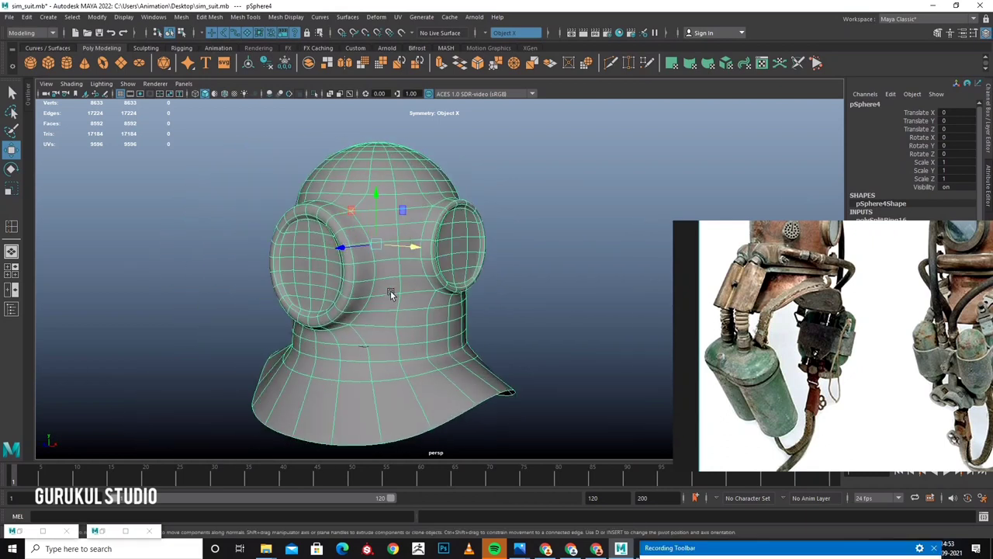
left_click(559, 193)
scroll(435, 237, "down", 3)
mouse_move(435, 236)
left_mouse_down("alt")
mouse_move(451, 227)
mouse_move(432, 218)
mouse_move(481, 225)
left_mouse_up("alt")
scroll(793, 326, "down", 2)
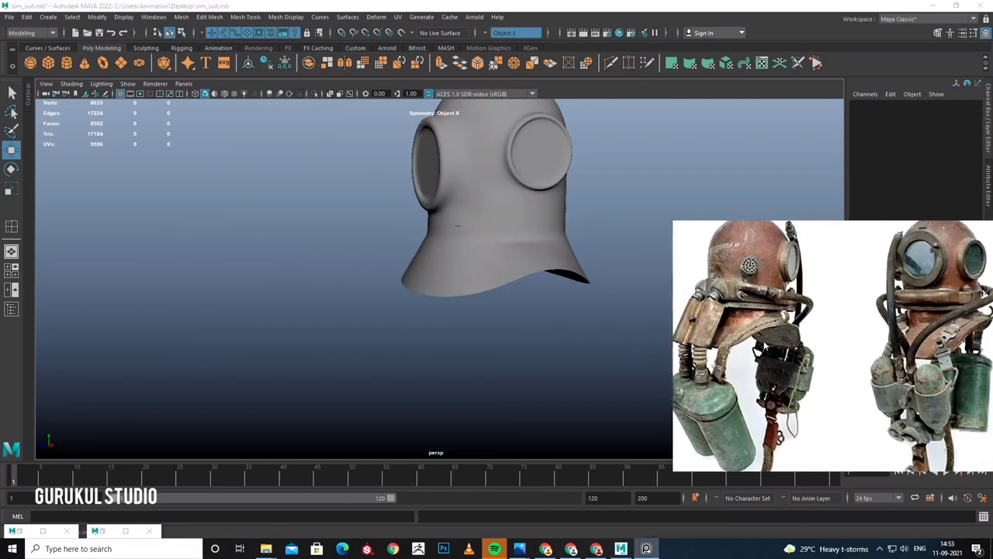
scroll(829, 334, "up", 3)
scroll(867, 339, "down", 3)
scroll(867, 340, "up", 2)
scroll(877, 338, "up", 2)
scroll(892, 336, "up", 2)
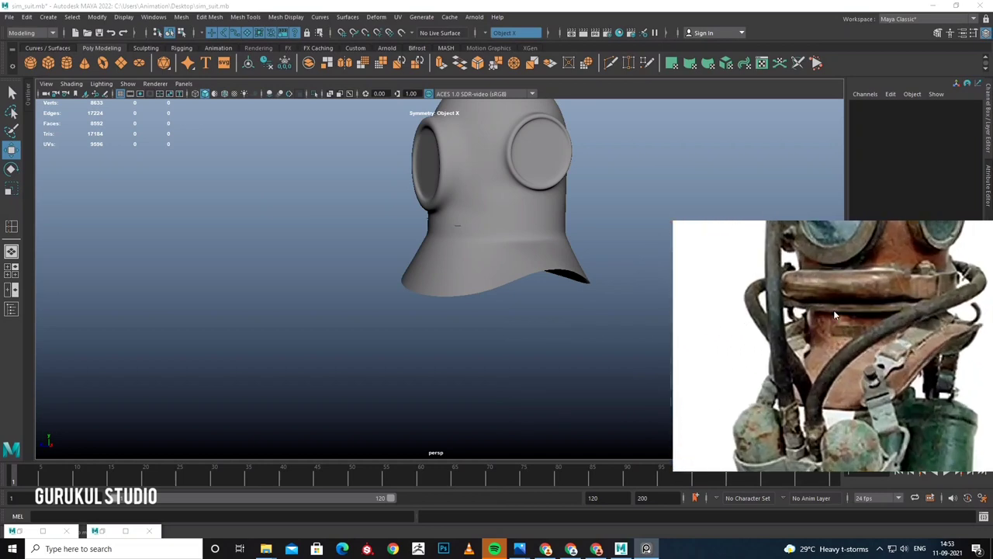
scroll(834, 313, "up", 2)
scroll(834, 313, "down", 3)
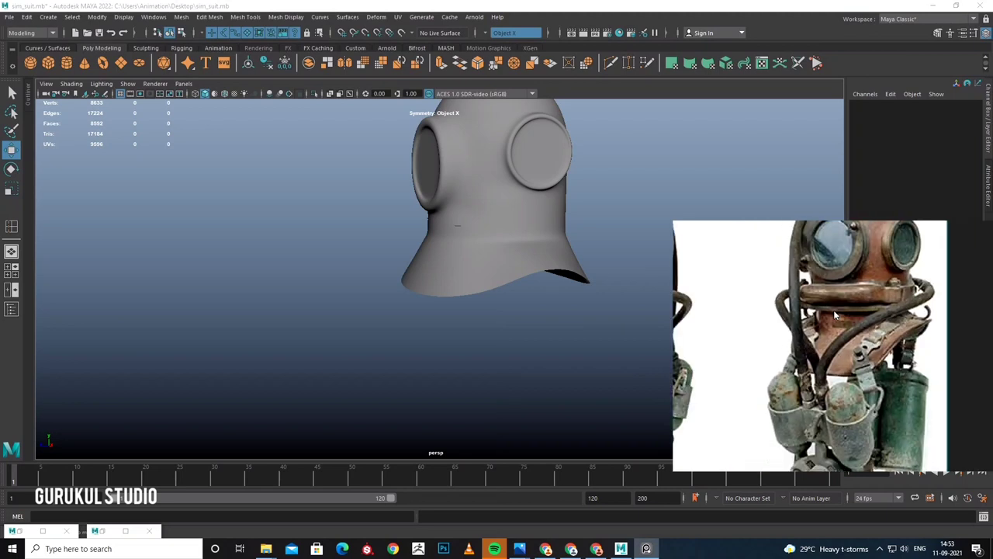
scroll(833, 310, "up", 2)
scroll(844, 362, "up", 1)
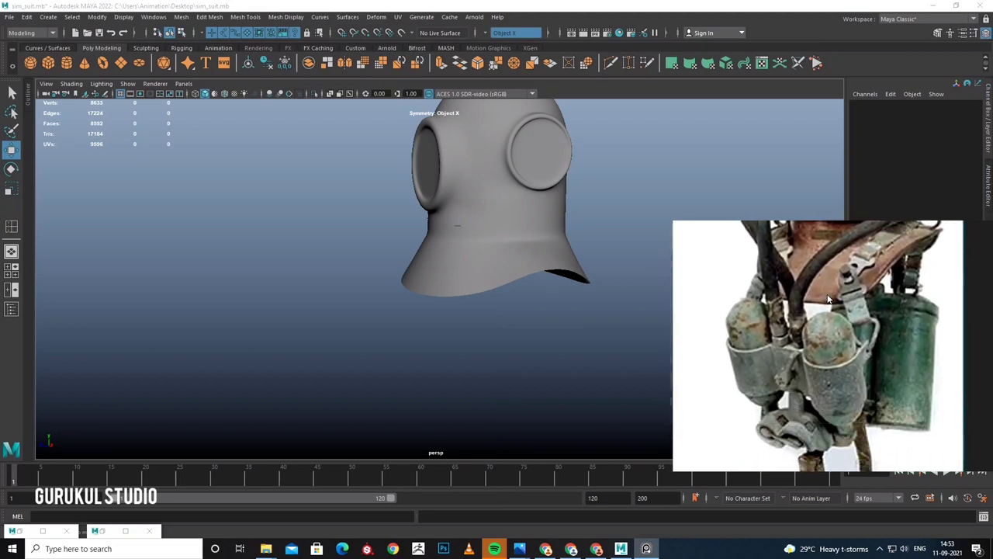
scroll(828, 299, "down", 2)
scroll(790, 371, "up", 2)
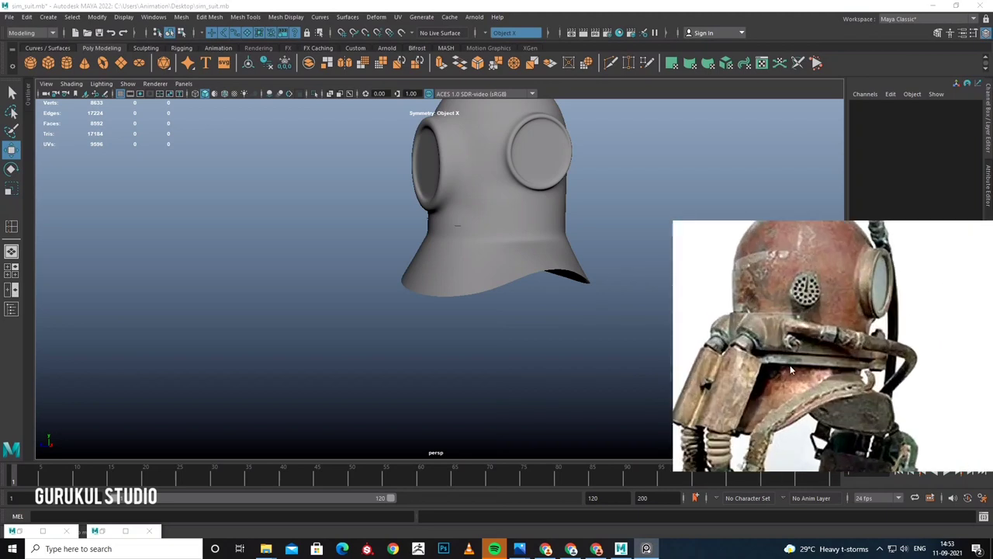
mouse_move(489, 225)
left_mouse_down("alt")
mouse_move(510, 255)
mouse_move(454, 243)
left_mouse_up("alt")
left_click(507, 277)
scroll(469, 271, "up", 2)
scroll(499, 264, "up", 2)
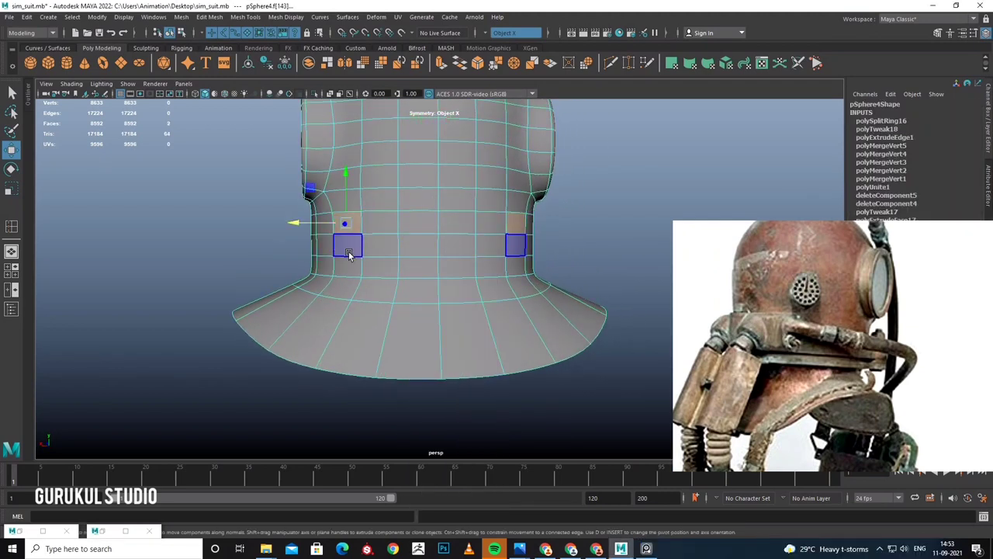
Extract the neck-band faces into a separate 568-face object, polySurface2.
mouse_move(420, 241)
left_mouse_down("alt")
mouse_move(470, 275)
mouse_move(458, 279)
mouse_move(437, 264)
mouse_move(556, 302)
left_mouse_up("alt")
scroll(496, 277, "up", 2)
scroll(406, 281, "up", 2)
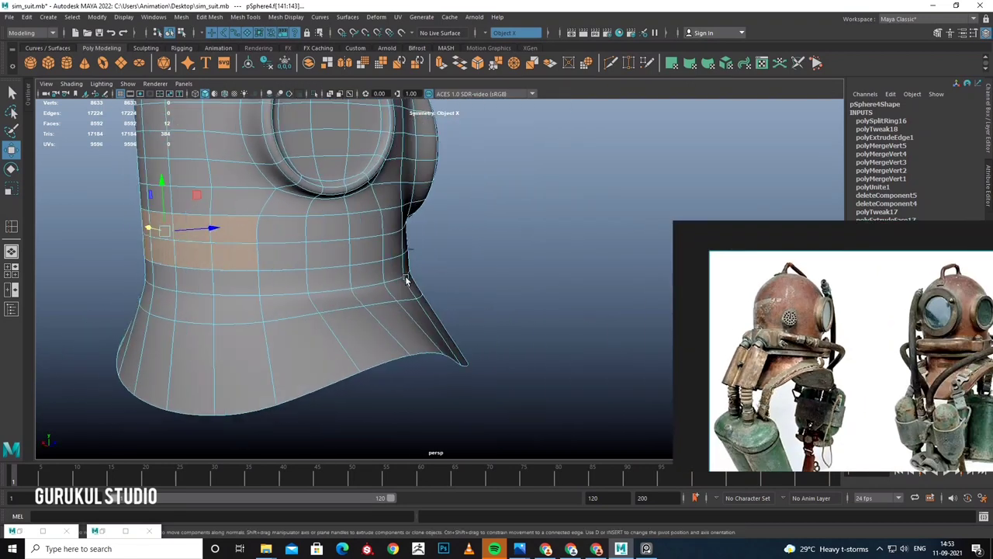
scroll(345, 262, "down", 3)
mouse_move(273, 246)
left_mouse_down("alt")
mouse_move(408, 275)
mouse_move(488, 275)
mouse_move(310, 222)
mouse_move(404, 269)
left_mouse_up("alt")
scroll(401, 272, "up", 2)
scroll(386, 265, "up", 2)
mouse_move(403, 270)
right_mouse_down("shift")
mouse_move(405, 427)
mouse_move(389, 456)
right_mouse_up("shift")
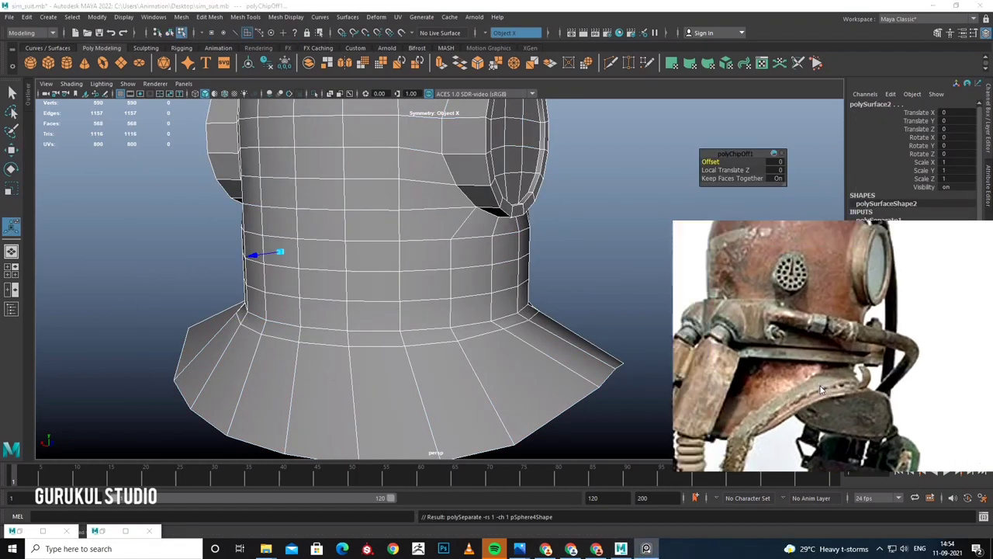
left_click_drag(434, 288, 491, 293, "alt")
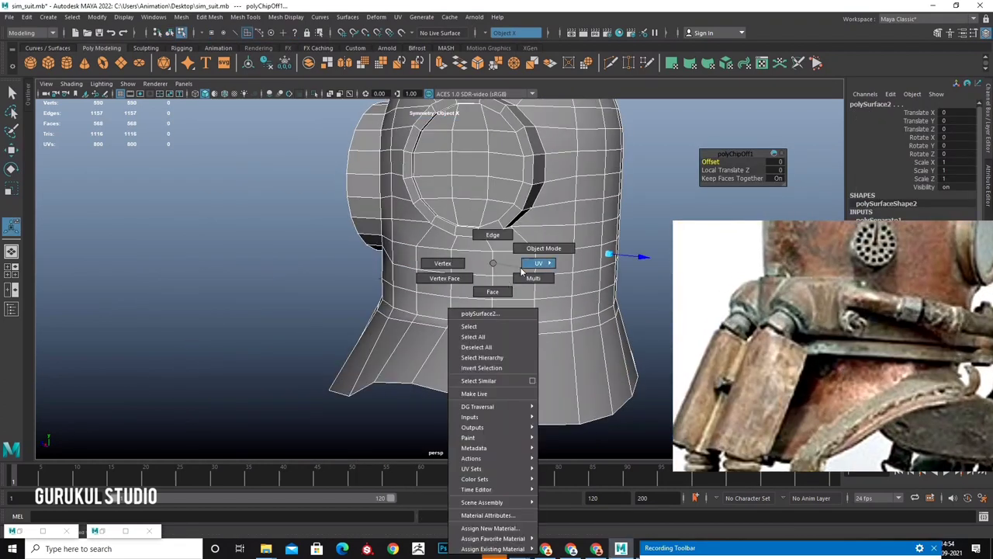
right_click_drag(477, 261, 562, 230)
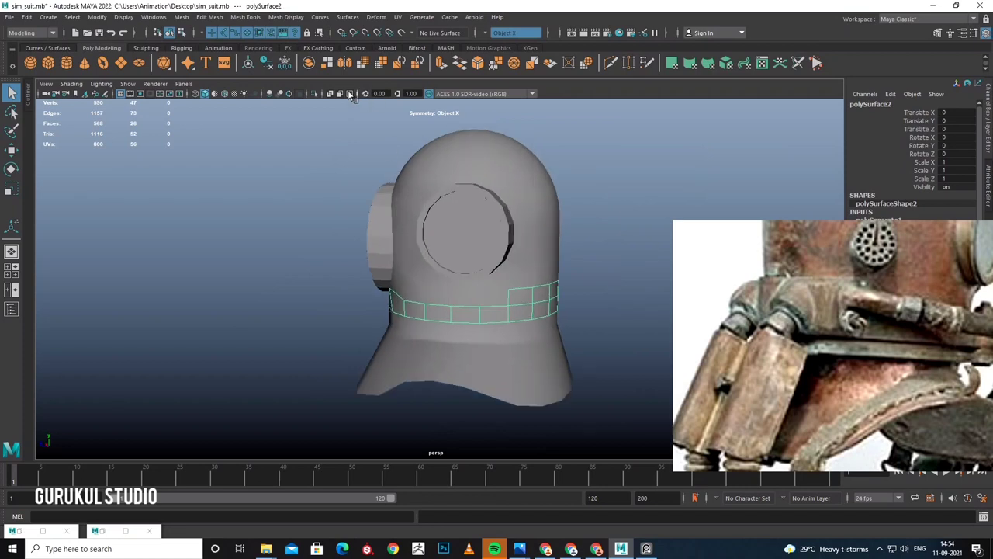
Isolate the collar ring and try edge-loop and face selections while orbiting it.
left_click(315, 93)
right_click_drag(482, 260, 485, 232)
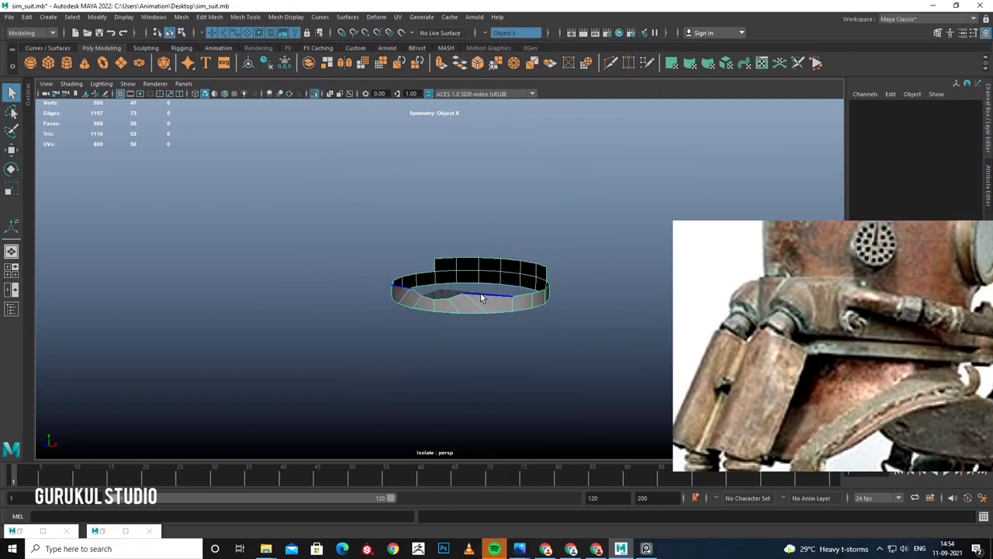
double_click(480, 292)
scroll(407, 272, "up", 2)
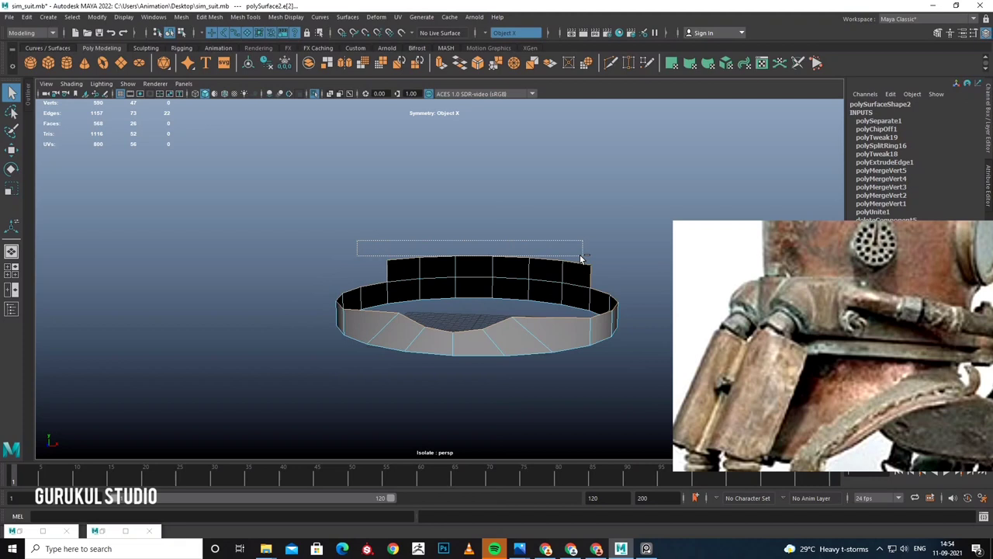
scroll(405, 287, "up", 1)
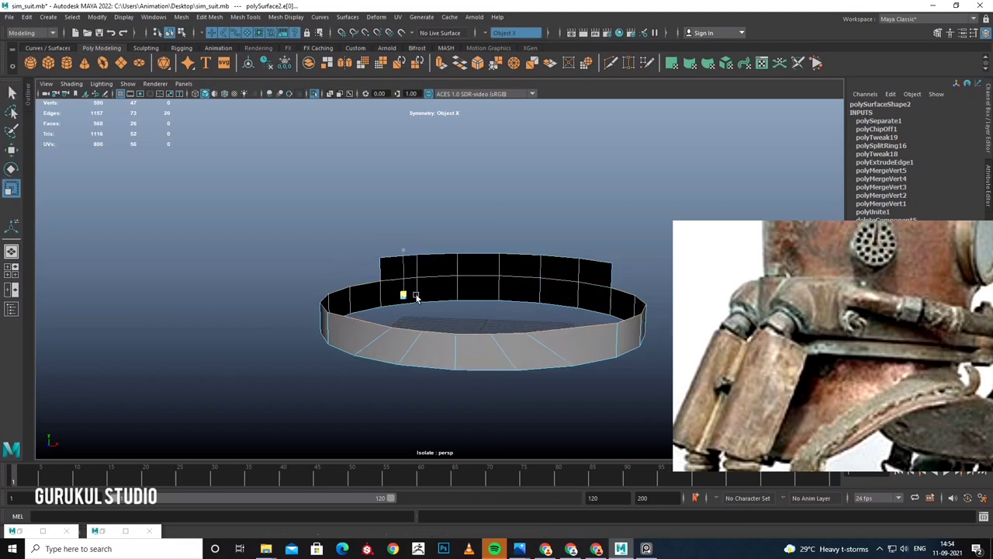
left_click_drag(419, 312, 476, 322, "alt")
left_click_drag(414, 252, 479, 350)
mouse_move(472, 267)
right_mouse_down()
mouse_move(491, 324)
mouse_move(438, 160)
right_mouse_up()
right_click_drag(455, 287, 517, 246)
Select the collar ring and orbit to a high three-quarter view.
right_click_drag(443, 288, 398, 267)
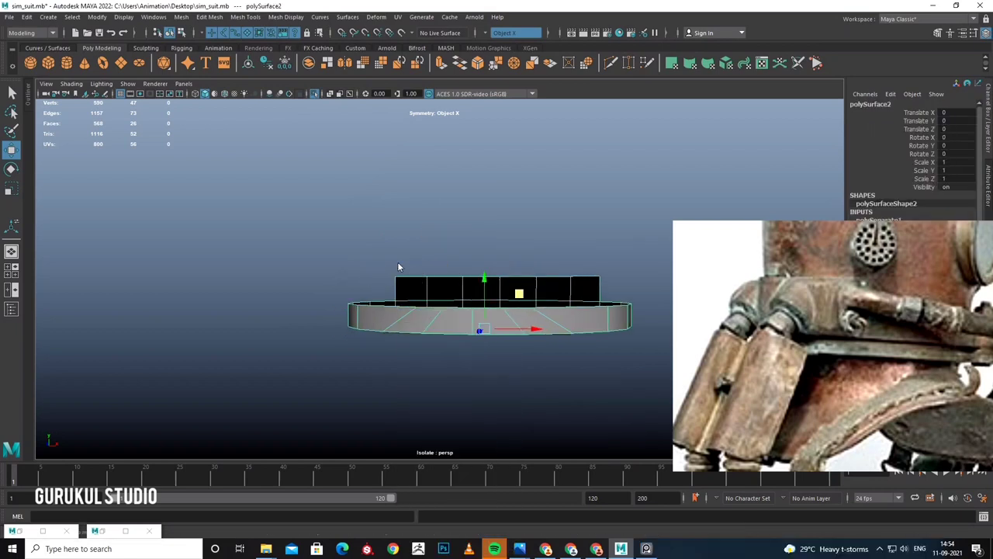
left_click(443, 321)
scroll(458, 365, "up", 5)
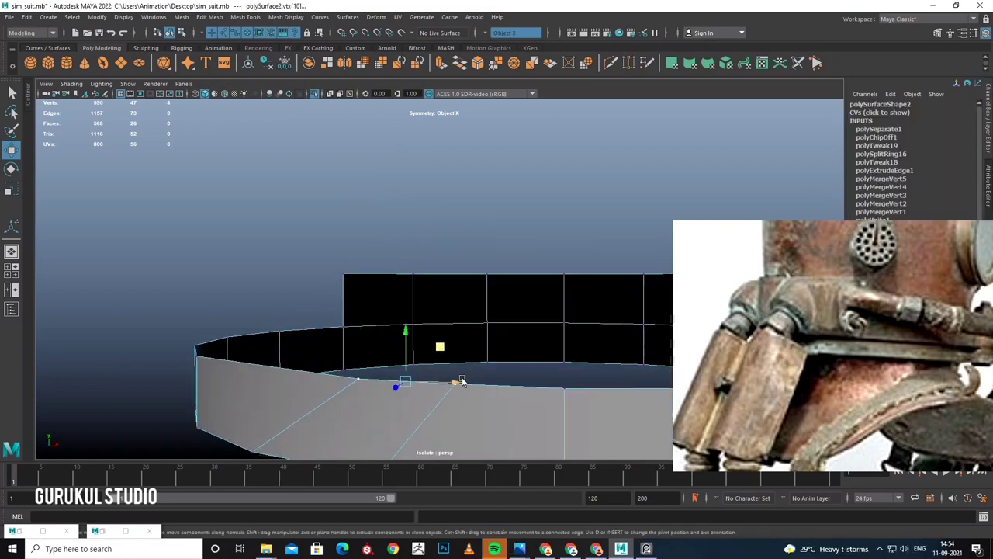
scroll(404, 380, "down", 4)
scroll(364, 368, "up", 2)
left_click(302, 352)
mouse_move(303, 351)
left_mouse_down("alt")
mouse_move(492, 365)
mouse_move(450, 388)
mouse_move(308, 372)
mouse_move(455, 377)
left_mouse_up("alt")
Extrude the ring's lower face loop to a Local Translate Z of 1.
right_click(463, 263)
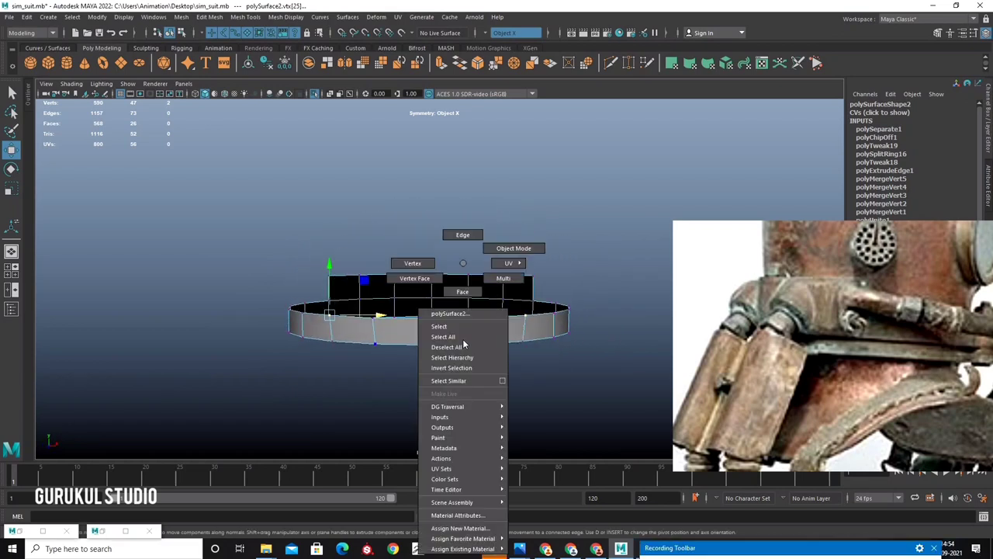
right_click_drag(463, 344, 502, 271)
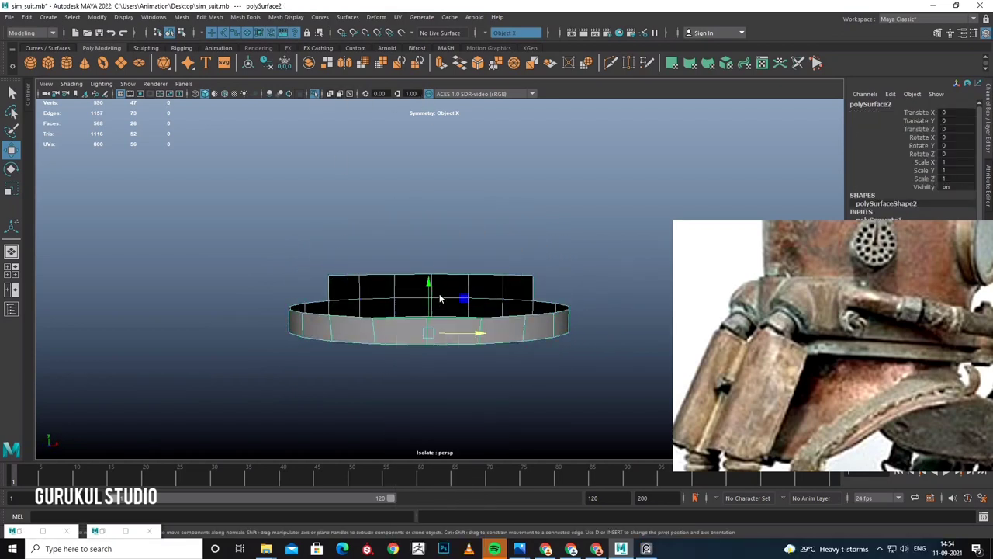
key("F11")
double_click(468, 326)
key("ctrl+e")
mouse_move(477, 339)
left_mouse_down("alt")
mouse_move(519, 344)
mouse_move(333, 326)
mouse_move(305, 300)
mouse_move(472, 362)
mouse_move(458, 352)
left_mouse_up("alt")
Turn off isolation to show the whole helmet and orbit behind it to the collar.
left_click(316, 93)
mouse_move(377, 199)
left_mouse_down("alt")
mouse_move(427, 313)
mouse_move(356, 326)
mouse_move(410, 315)
left_mouse_up("alt")
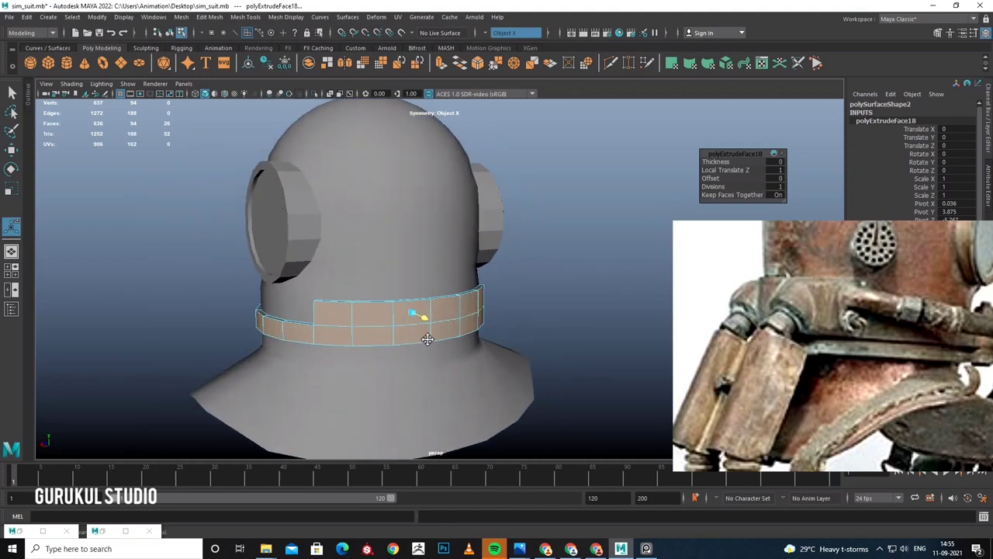
right_click_drag(410, 315, 488, 328, "alt")
mouse_move(488, 328)
left_mouse_down("alt")
mouse_move(501, 339)
mouse_move(421, 315)
left_mouse_up("alt")
mouse_move(421, 315)
right_mouse_down("alt")
mouse_move(412, 321)
mouse_move(460, 307)
mouse_move(447, 317)
right_mouse_up("alt")
mouse_move(448, 317)
left_mouse_down("alt")
mouse_move(466, 342)
mouse_move(479, 308)
left_mouse_up("alt")
Return the collar to object mode and preview it as a smoothed mesh with 3.
right_click_drag(480, 263, 526, 247)
mouse_move(526, 247)
left_mouse_down("alt")
mouse_move(471, 290)
mouse_move(457, 288)
mouse_move(508, 288)
mouse_move(455, 315)
mouse_move(399, 197)
left_mouse_up("alt")
key("3")
right_click_drag(399, 197, 421, 271, "alt")
mouse_move(421, 270)
left_mouse_down("alt")
mouse_move(415, 299)
mouse_move(415, 250)
mouse_move(443, 275)
left_mouse_up("alt")
scroll(414, 281, "up", 2)
Orbit and zoom around the collar band to inspect it from several angles.
scroll(430, 287, "up", 4)
middle_click_drag(430, 288, 380, 272, "alt")
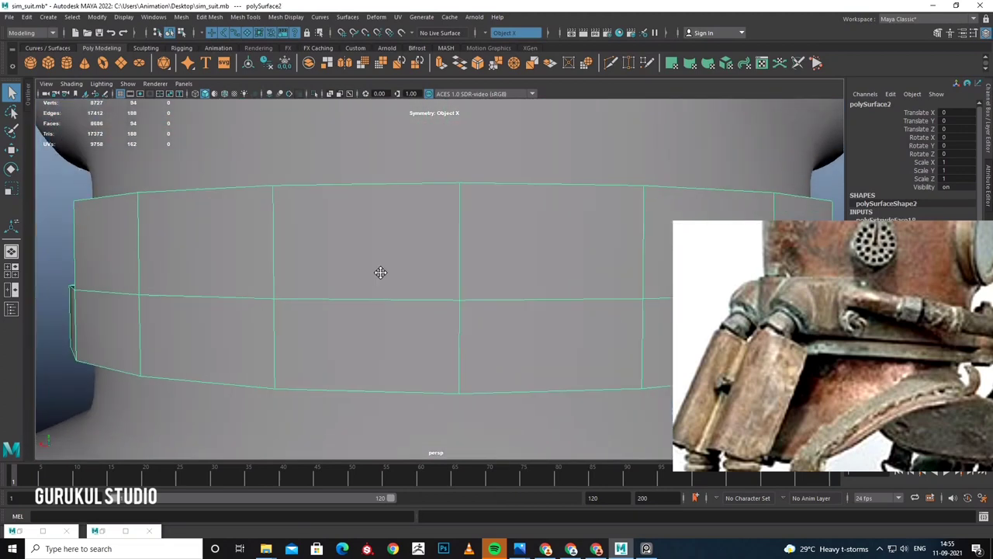
scroll(380, 272, "down", 2)
scroll(411, 269, "down", 2)
left_click_drag(404, 275, 377, 253, "alt")
scroll(377, 253, "down", 2)
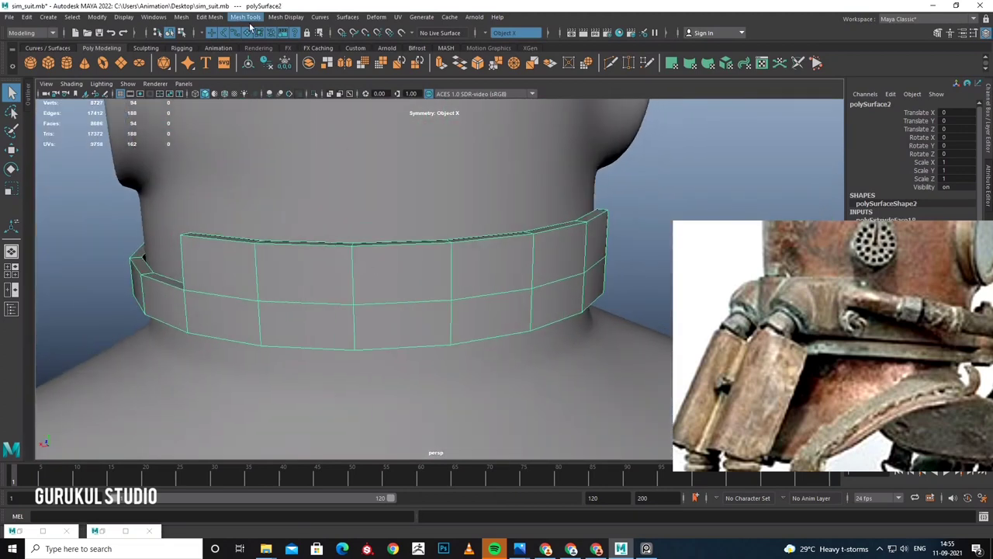
left_click(181, 17)
left_click(386, 206)
mouse_move(386, 207)
left_mouse_down("alt")
mouse_move(372, 194)
mouse_move(438, 248)
mouse_move(499, 215)
mouse_move(492, 194)
left_mouse_up("alt")
Insert a first edge loop around the collar band.
left_click(245, 16)
left_click(261, 94)
scroll(403, 215, "up", 2)
scroll(436, 239, "down", 3)
scroll(492, 194, "up", 3)
mouse_move(472, 286)
left_mouse_down("alt")
mouse_move(452, 247)
mouse_move(461, 295)
mouse_move(388, 257)
mouse_move(409, 251)
mouse_move(314, 245)
mouse_move(405, 209)
mouse_move(370, 223)
left_mouse_up("alt")
left_click(448, 255)
scroll(448, 254, "down", 3)
scroll(433, 239, "up", 3)
scroll(433, 239, "up", 2)
Turn off smooth preview, add two more collar edge loops, and undo the last.
key("1")
left_click(376, 245)
scroll(420, 239, "down", 2)
scroll(356, 211, "up", 2)
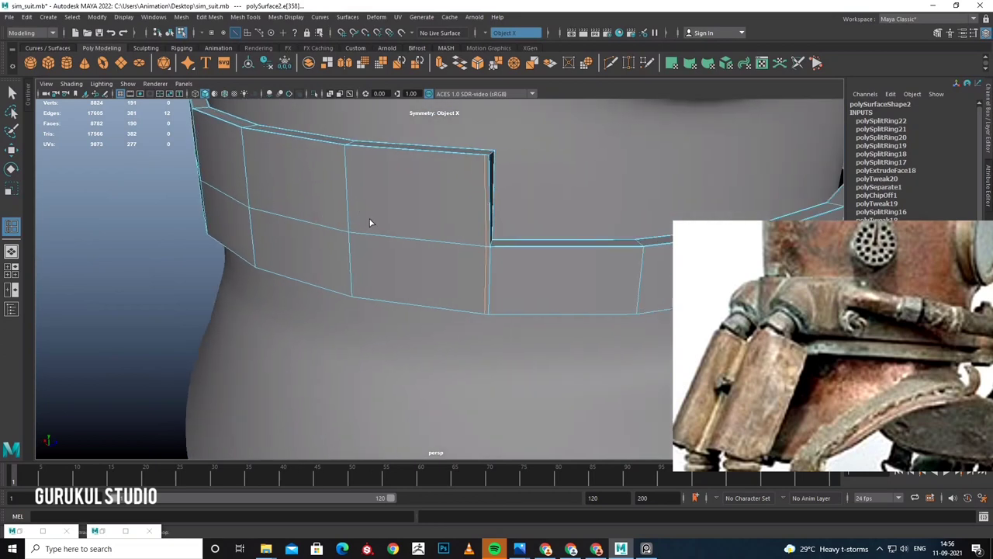
left_click(492, 242)
scroll(492, 242, "down", 2)
mouse_move(492, 243)
left_mouse_down("alt")
mouse_move(467, 238)
mouse_move(513, 220)
left_mouse_up("alt")
scroll(512, 219, "up", 2)
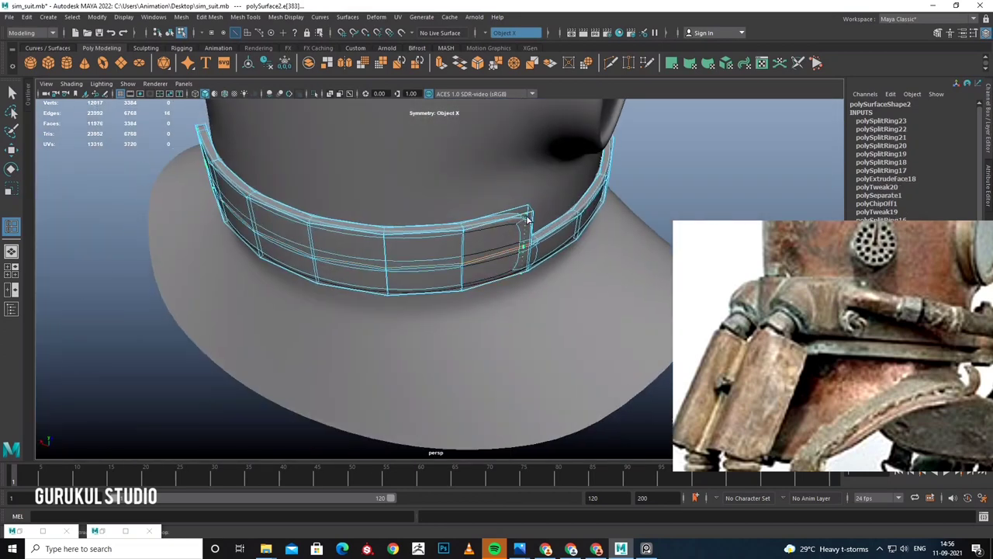
key("ctrl+z")
Show the collar unsmoothed in object mode and isolate the ring on its own.
right_click_drag(480, 227, 512, 227)
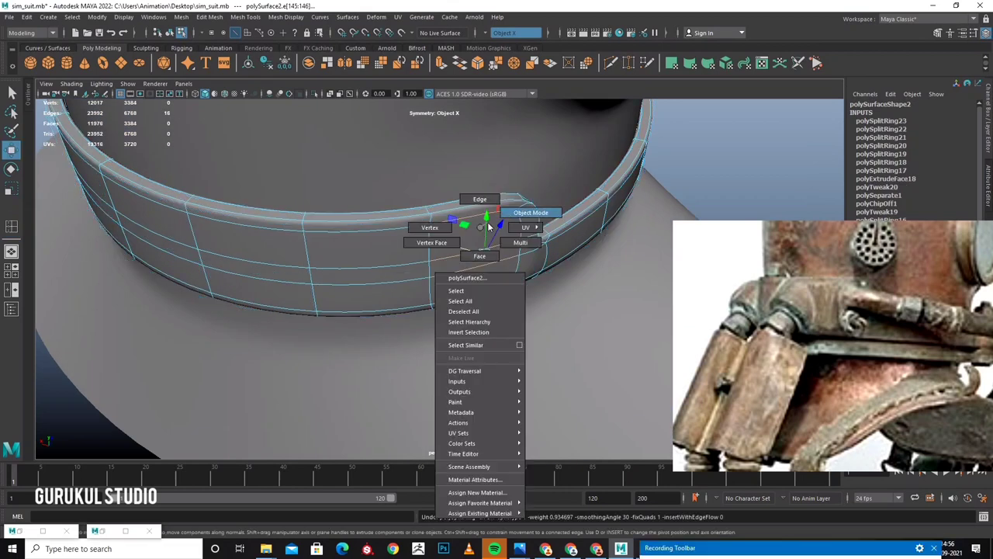
key("1")
scroll(512, 227, "down", 3)
scroll(445, 254, "up", 4)
left_click_drag(445, 255, 432, 98, "alt")
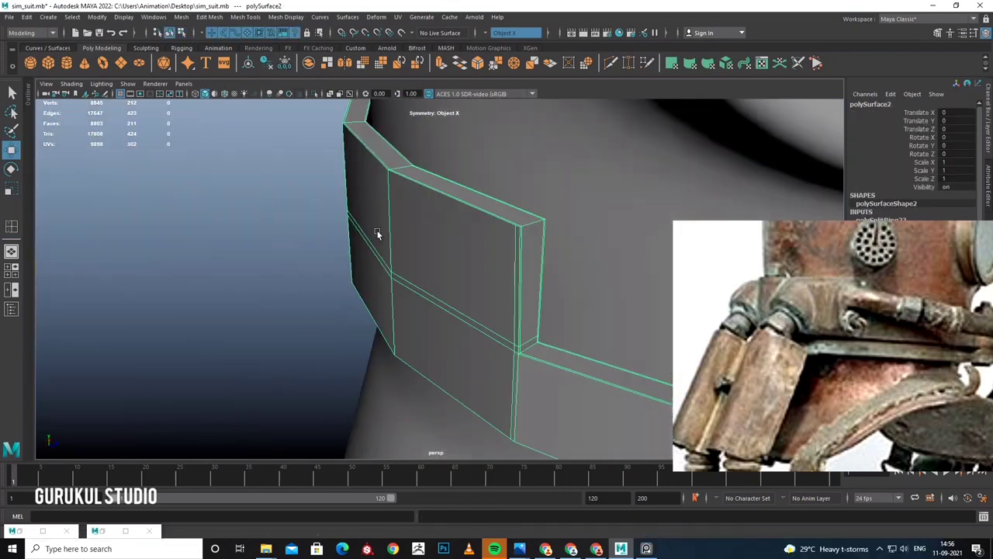
left_click(318, 94)
scroll(497, 170, "down", 3)
left_click_drag(496, 171, 468, 171, "alt")
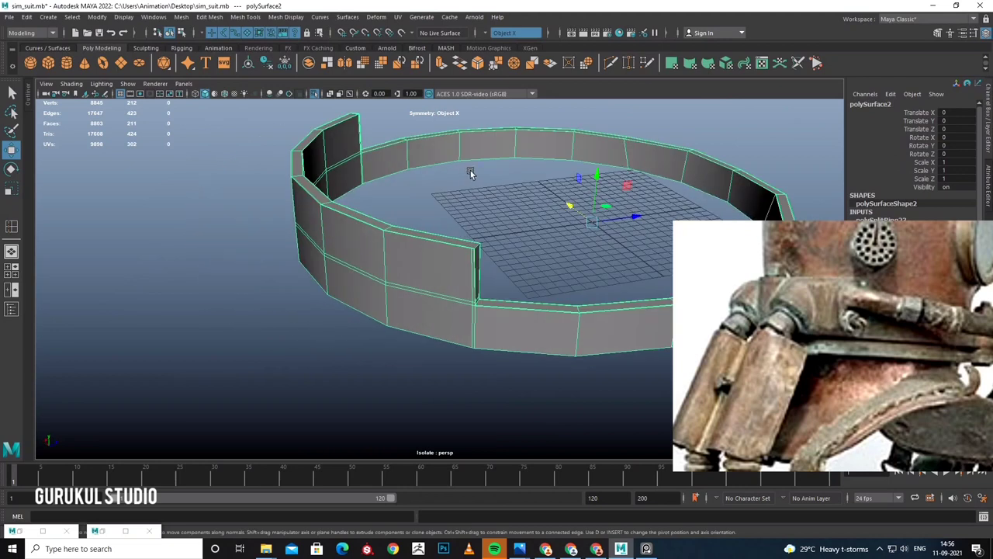
scroll(375, 194, "down", 2)
left_click_drag(375, 195, 380, 222, "alt")
scroll(380, 222, "up", 4)
mouse_move(463, 246)
left_mouse_down("alt")
mouse_move(394, 251)
mouse_move(428, 228)
left_mouse_up("alt")
scroll(510, 289, "up", 2)
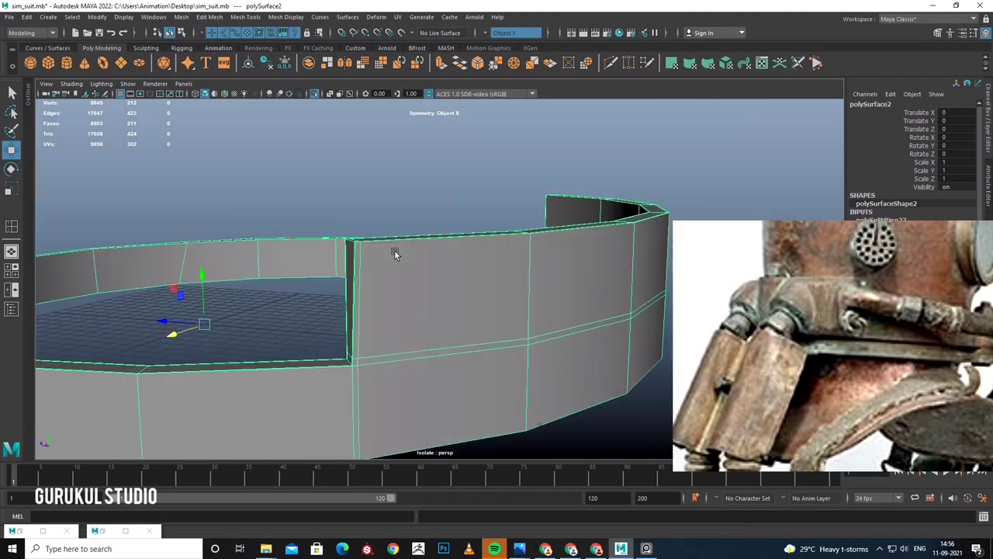
scroll(510, 289, "up", 1)
Insert a vertical edge loop near the ring's open end, redoing a misplaced one.
left_click(252, 17)
left_click(264, 96)
left_click(397, 300)
mouse_move(395, 300)
left_mouse_down("alt")
mouse_move(403, 284)
mouse_move(424, 298)
mouse_move(415, 227)
mouse_move(295, 255)
left_mouse_up("alt")
key("ctrl+z")
left_click(326, 140)
mouse_move(327, 140)
left_mouse_down("alt")
mouse_move(426, 216)
mouse_move(455, 380)
left_mouse_up("alt")
Multi-Cut an extra edge across the corner at the collar's open end.
right_click_drag(386, 304, 389, 329, "shift")
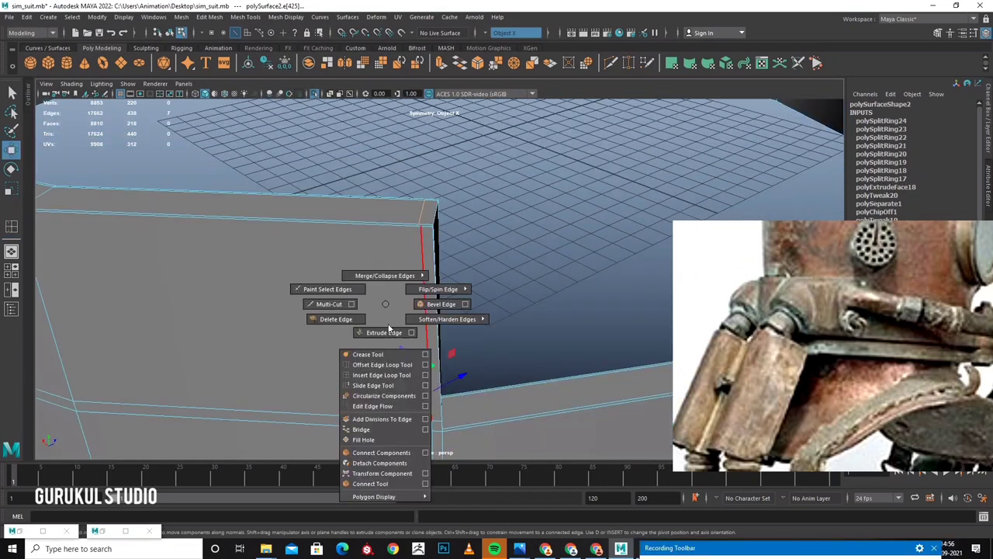
left_click(395, 393)
left_click_drag(420, 317, 326, 233, "alt")
left_click(245, 16)
left_click(272, 114)
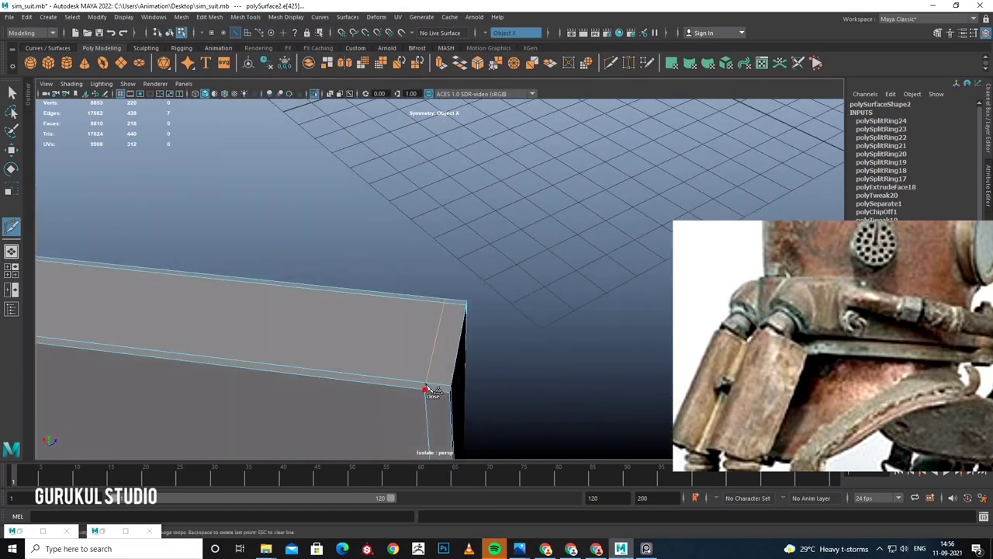
mouse_move(428, 389)
left_mouse_down("alt")
mouse_move(437, 348)
mouse_move(466, 361)
left_mouse_up("alt")
key("Return")
Zoom out and tilt the view to frame the ring, then start Insert Edge Loop.
scroll(465, 361, "up", 3)
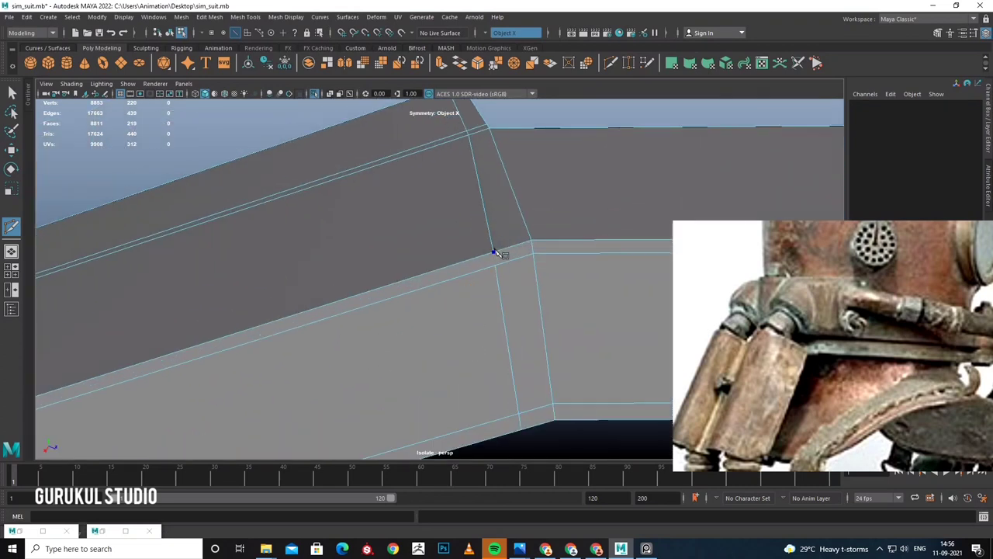
scroll(500, 269, "down", 2)
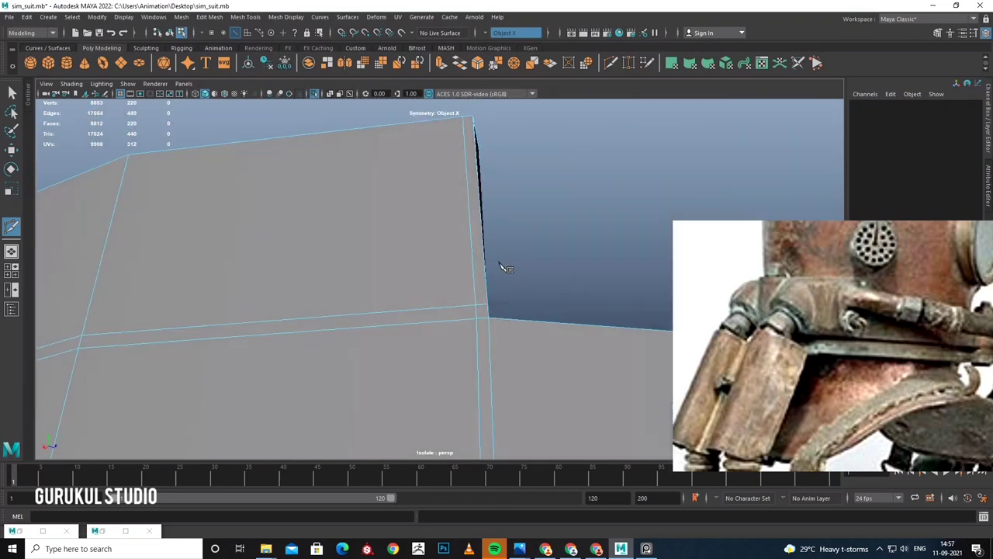
scroll(483, 219, "down", 2)
scroll(394, 235, "down", 4)
mouse_move(394, 235)
left_mouse_down("alt")
mouse_move(425, 255)
mouse_move(404, 249)
left_mouse_up("alt")
scroll(425, 254, "down", 3)
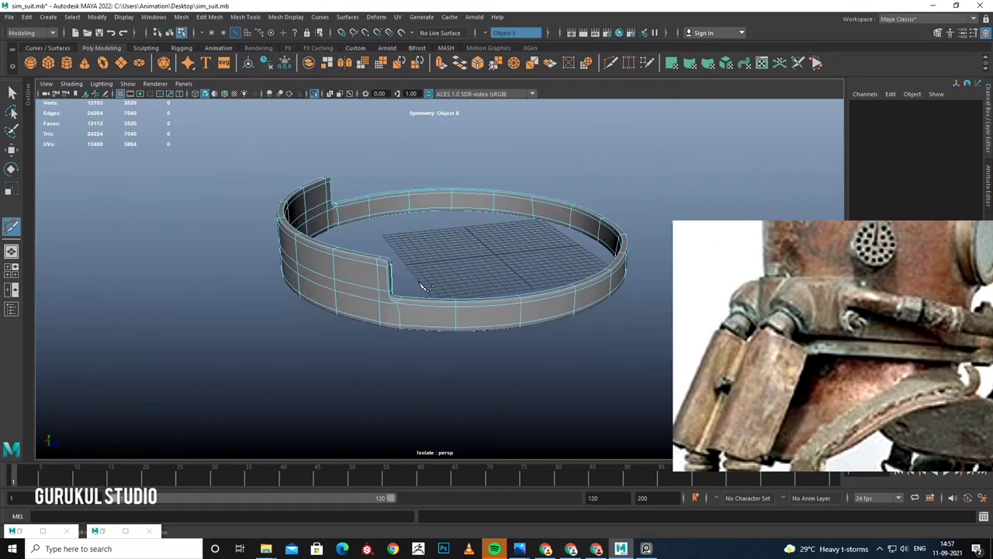
left_click(245, 17)
left_click(263, 93)
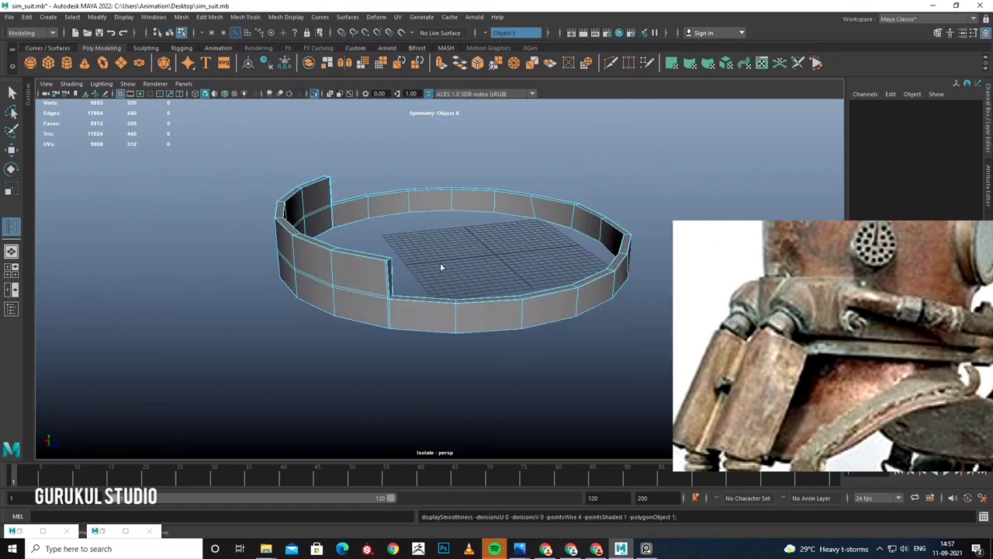
Insert trial edge loops around the collar ring, select wall faces, then undo the loops.
scroll(458, 279, "up", 4)
left_click(449, 297)
scroll(450, 295, "down", 3)
mouse_move(451, 292)
left_mouse_down("alt")
mouse_move(469, 291)
mouse_move(445, 262)
left_mouse_up("alt")
left_click(468, 291)
right_click_drag(446, 262, 479, 244)
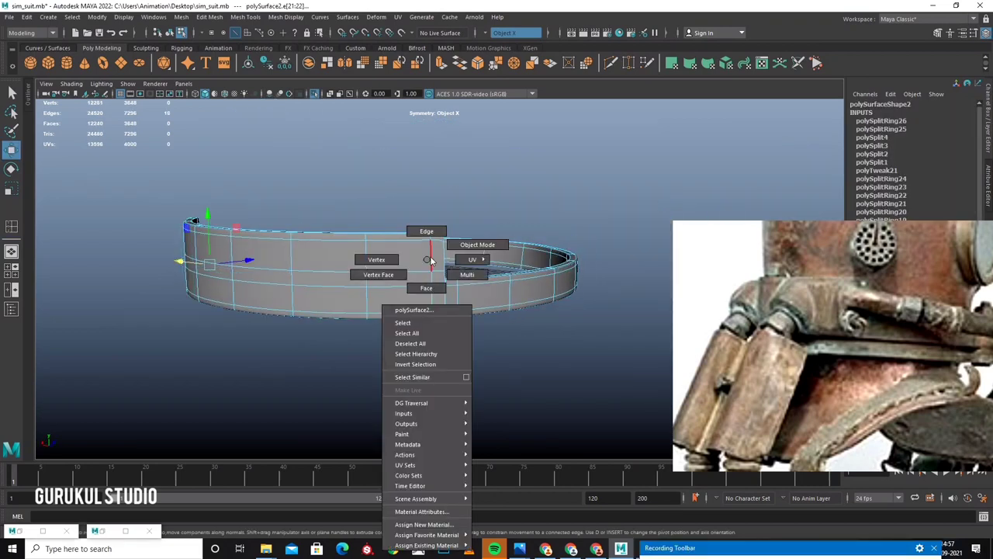
scroll(496, 240, "up", 3)
mouse_move(498, 238)
left_mouse_down("alt")
mouse_move(492, 271)
mouse_move(514, 286)
left_mouse_up("alt")
left_click(514, 286)
key("F11")
left_click(513, 286)
left_click(522, 285, "shift")
key("ctrl+z")
key("ctrl+z")
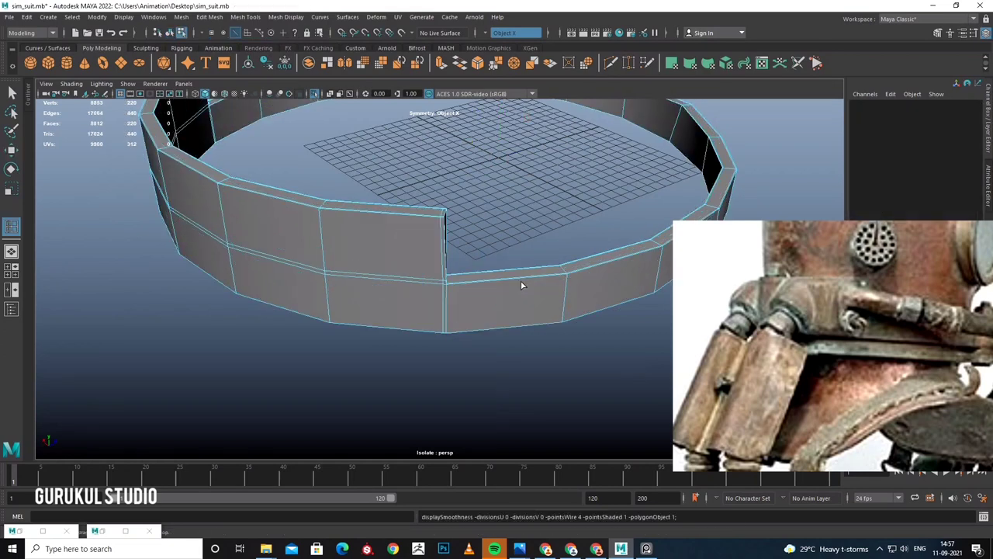
Toggle the ring between smooth preview and normal display to inspect it from several angles.
key("3")
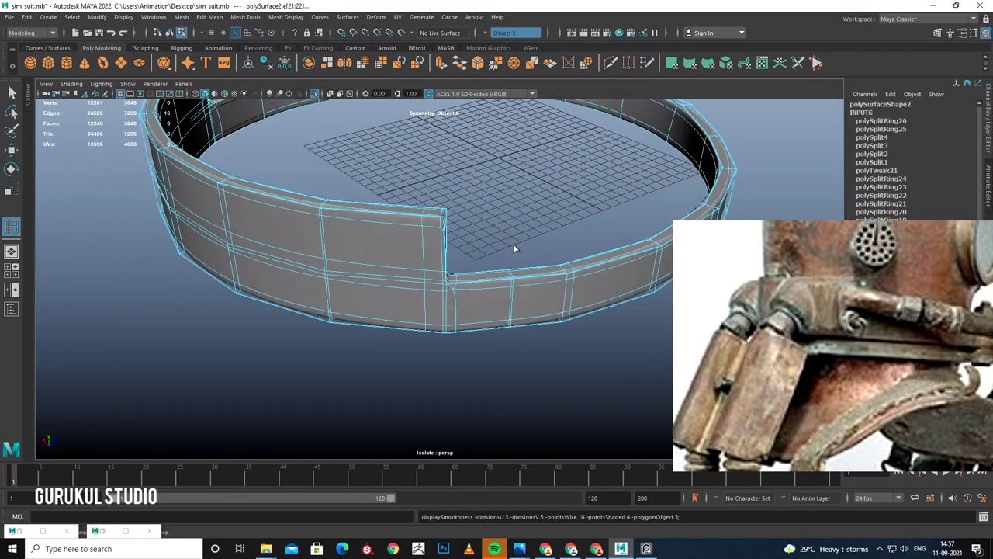
left_click(478, 216)
mouse_move(478, 217)
left_mouse_down("alt")
mouse_move(445, 224)
mouse_move(463, 154)
mouse_move(446, 215)
mouse_move(473, 248)
left_mouse_up("alt")
left_click(444, 224)
scroll(472, 244, "up", 3)
key("1")
scroll(472, 244, "up", 3)
scroll(416, 244, "down", 5)
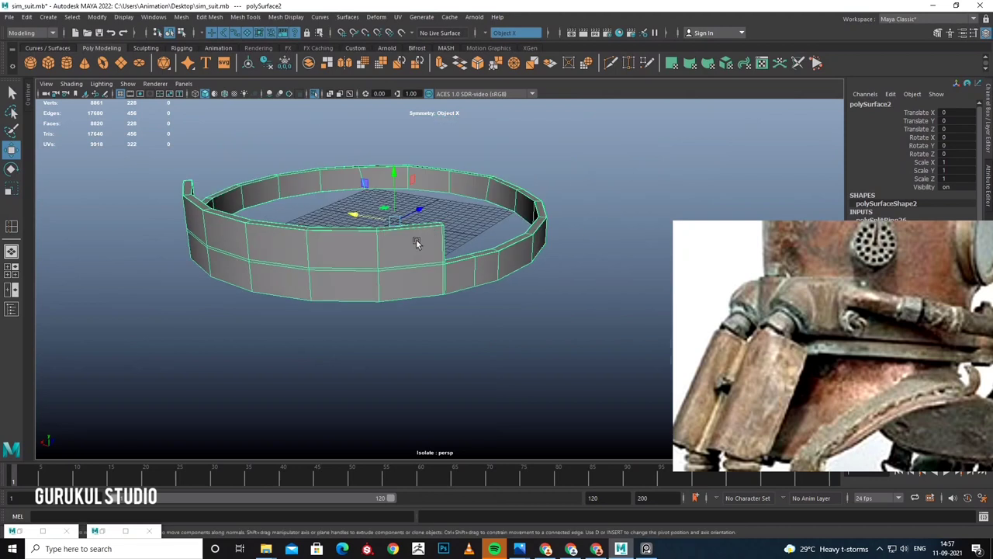
left_click_drag(407, 253, 435, 256, "alt")
key("3")
left_click(525, 224)
left_click_drag(524, 223, 473, 286, "alt")
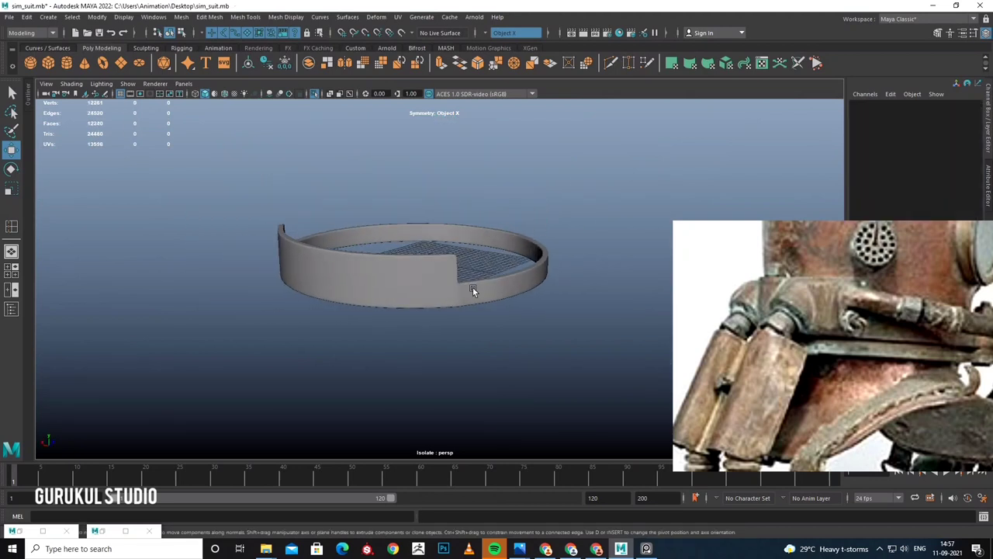
left_click(473, 286)
left_click_drag(484, 243, 497, 239, "alt")
Delete the unwanted edge loop and fill the opening along the ring's bottom edge loop.
right_click_drag(476, 225, 463, 246, "shift")
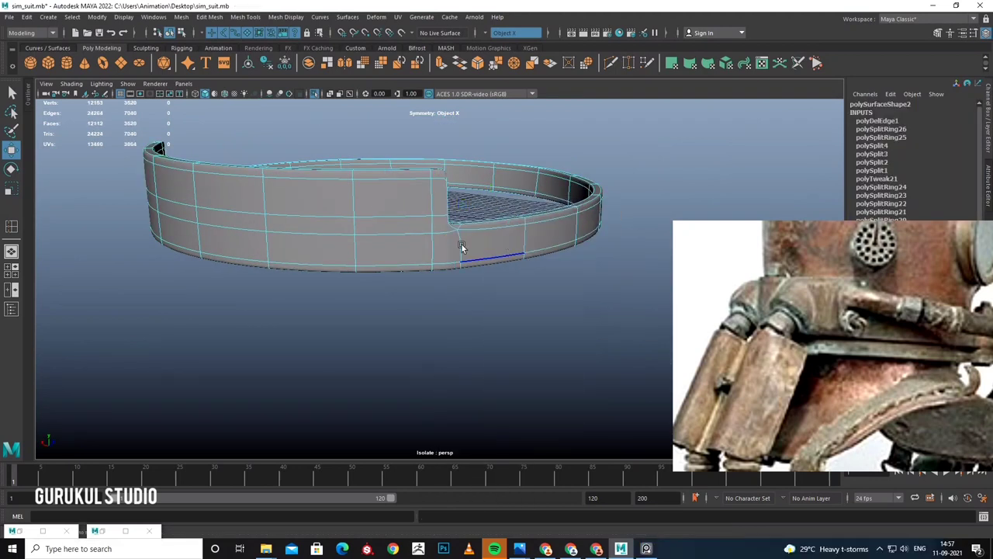
left_click_drag(463, 246, 496, 278, "alt")
double_click(474, 273)
right_click(531, 243, "shift")
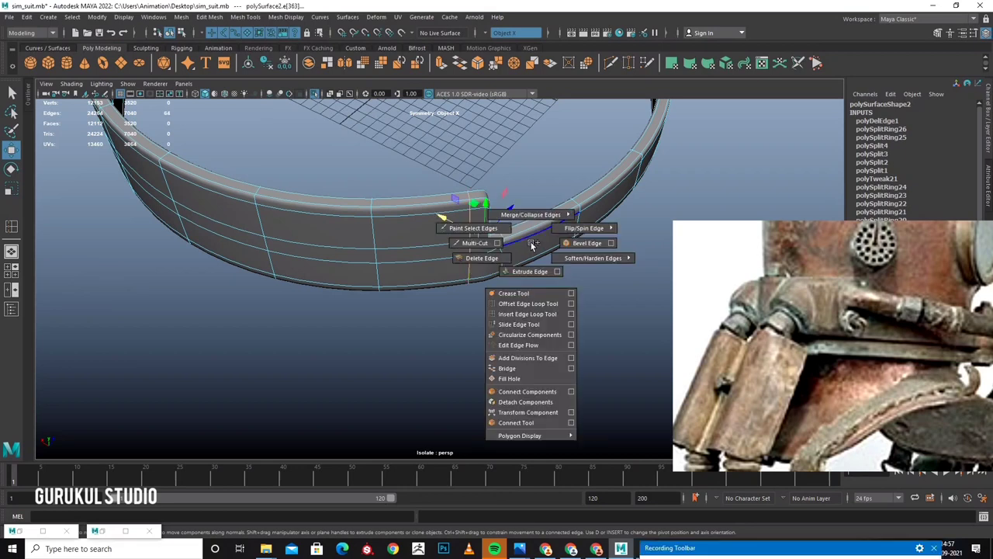
left_click(532, 378)
mouse_move(542, 294)
left_mouse_down("alt")
mouse_move(528, 254)
mouse_move(396, 252)
mouse_move(353, 263)
left_mouse_up("alt")
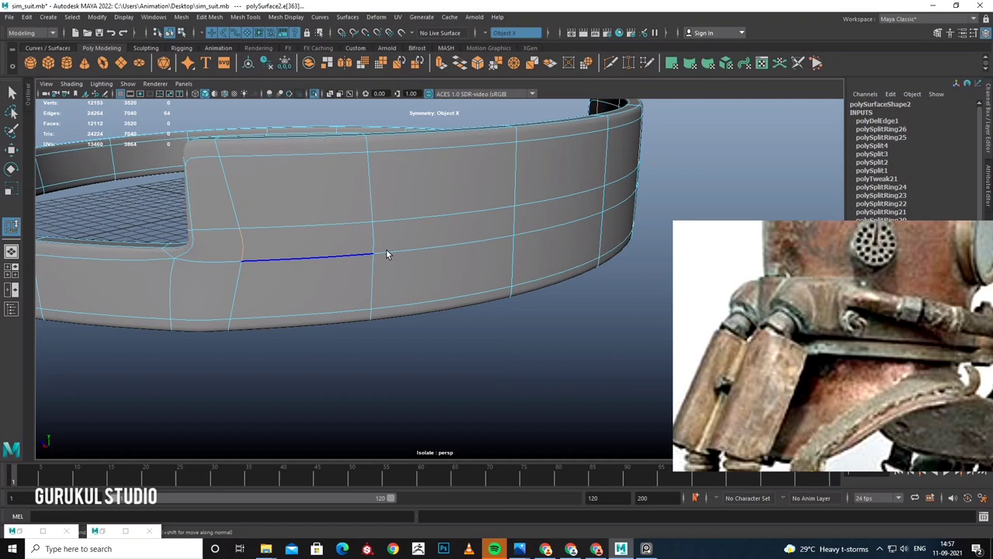
Turn Symmetry off, circularize the selected edges and apply Edit Edge Flow to a wall edge.
left_click(502, 33)
left_click(502, 43)
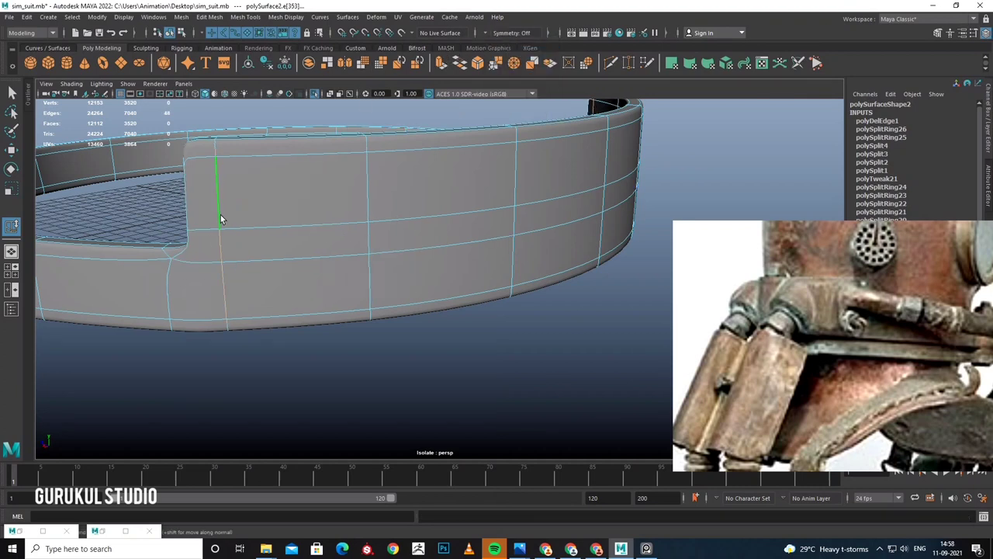
right_click_drag(314, 196, 315, 338, "shift")
right_click_drag(321, 290, 321, 290, "shift")
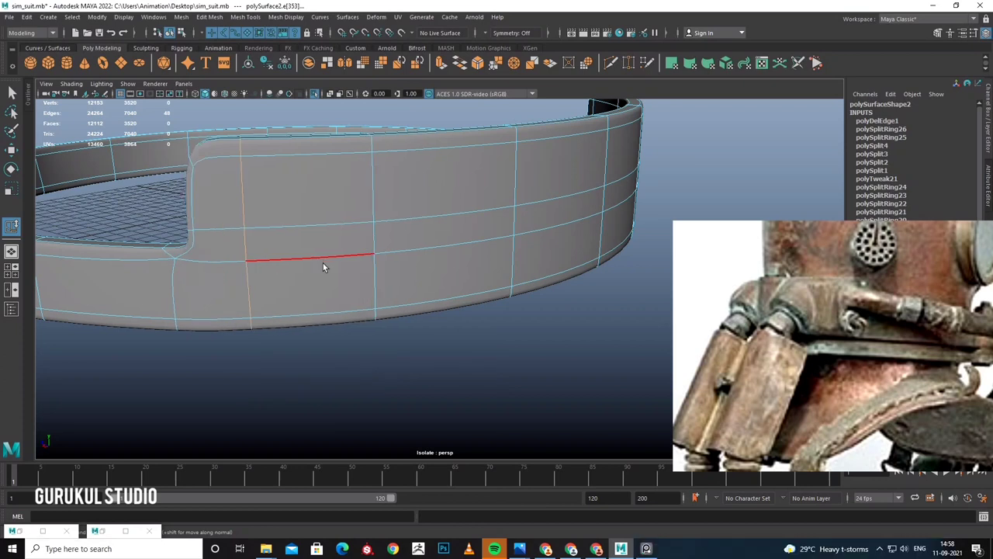
mouse_move(330, 263)
left_mouse_down("alt")
mouse_move(298, 259)
mouse_move(328, 248)
left_mouse_up("alt")
right_click_drag(328, 248, 318, 350, "shift")
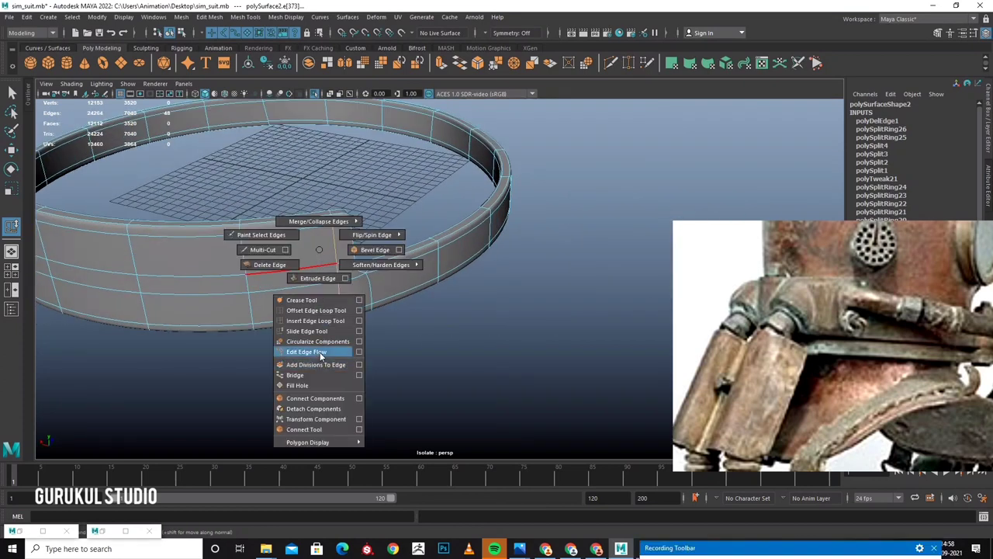
left_click(371, 287)
Insert another edge loop around the ring wall with Mesh Tools > Insert Edge Loop.
left_click_drag(359, 293, 304, 264, "alt")
left_click(245, 16)
left_click(263, 86)
mouse_move(325, 195)
left_mouse_down("alt")
mouse_move(378, 186)
mouse_move(334, 173)
mouse_move(386, 290)
mouse_move(387, 272)
left_mouse_up("alt")
left_click(380, 172)
Apply Mesh > Smooth to the collar ring, making it a 968-face band.
key("F8")
left_click(184, 17)
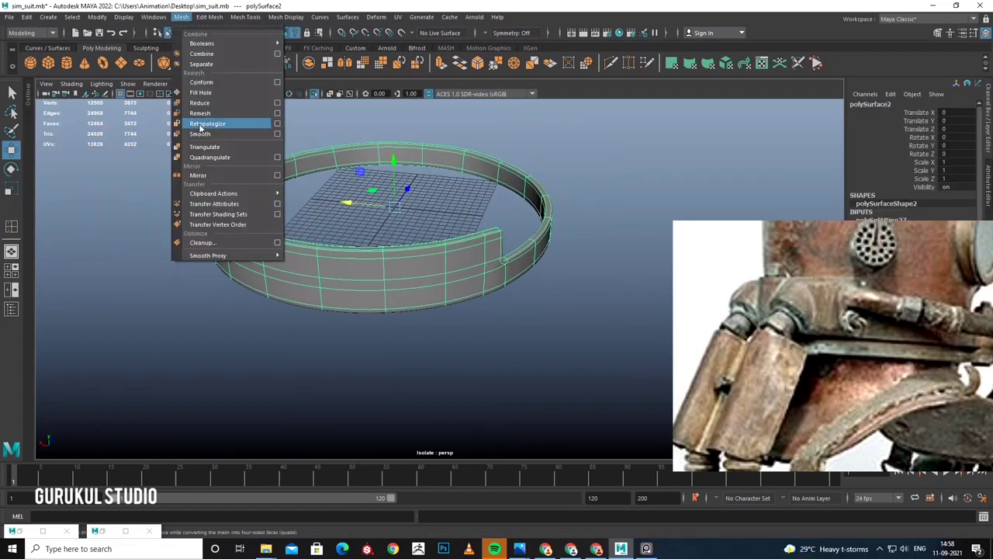
left_click(208, 137)
mouse_move(341, 201)
left_mouse_down("alt")
mouse_move(365, 224)
mouse_move(417, 228)
mouse_move(395, 261)
mouse_move(360, 235)
mouse_move(359, 250)
mouse_move(343, 251)
mouse_move(357, 244)
mouse_move(401, 258)
mouse_move(355, 255)
mouse_move(388, 252)
mouse_move(367, 302)
mouse_move(403, 287)
left_mouse_up("alt")
Select the ring and pick a face on its front for the round feature.
right_click(405, 224)
left_click(442, 210)
scroll(367, 250, "up", 3)
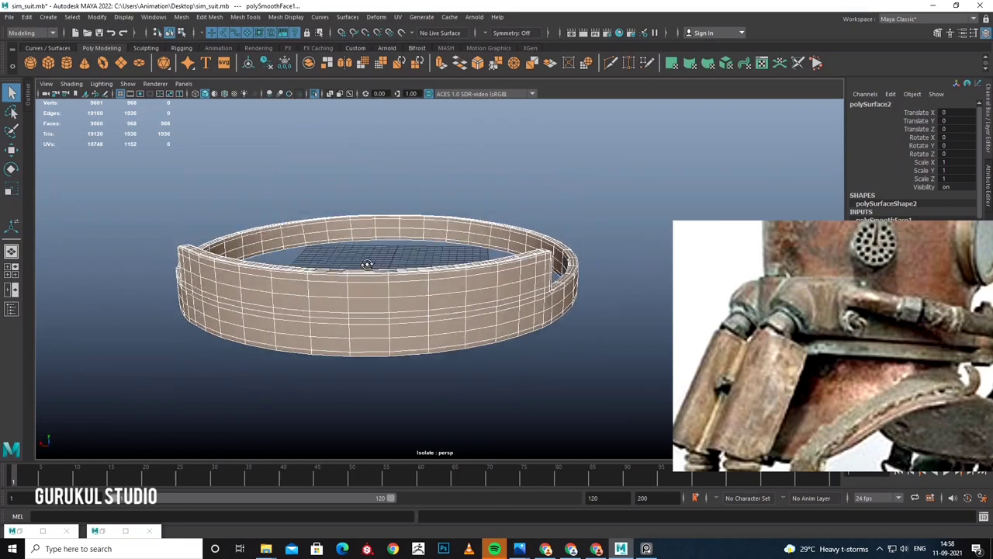
scroll(353, 243, "up", 3)
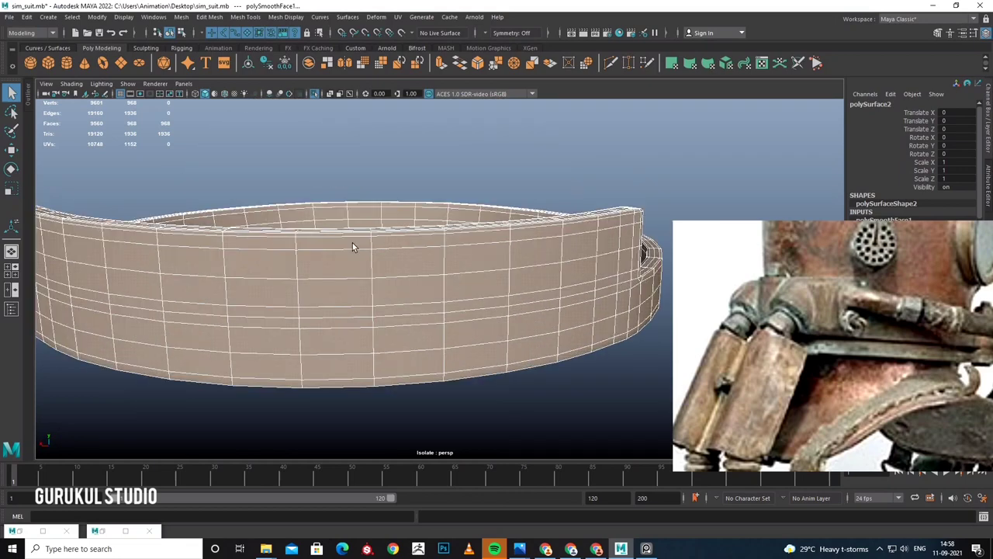
left_click(343, 243)
left_click(338, 262)
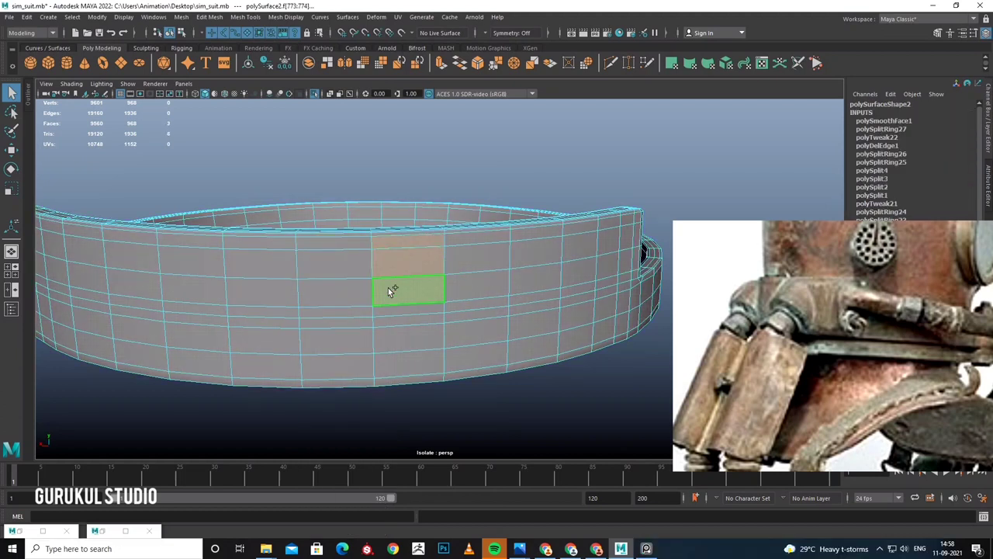
Set Symmetry to Object X and select mirrored face blocks on the ring's front.
left_click(416, 339, "shift")
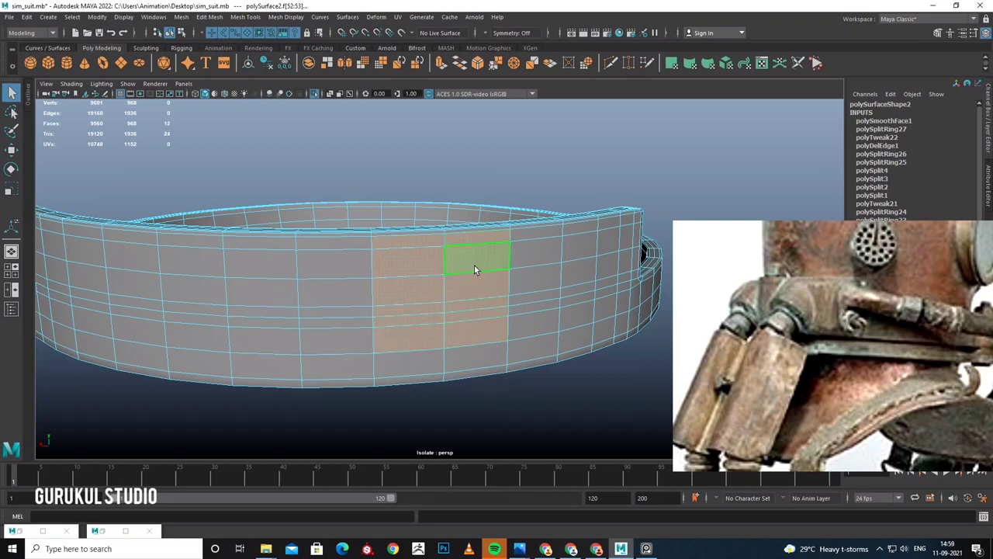
left_click_drag(474, 265, 368, 271, "alt")
key("ctrl+z")
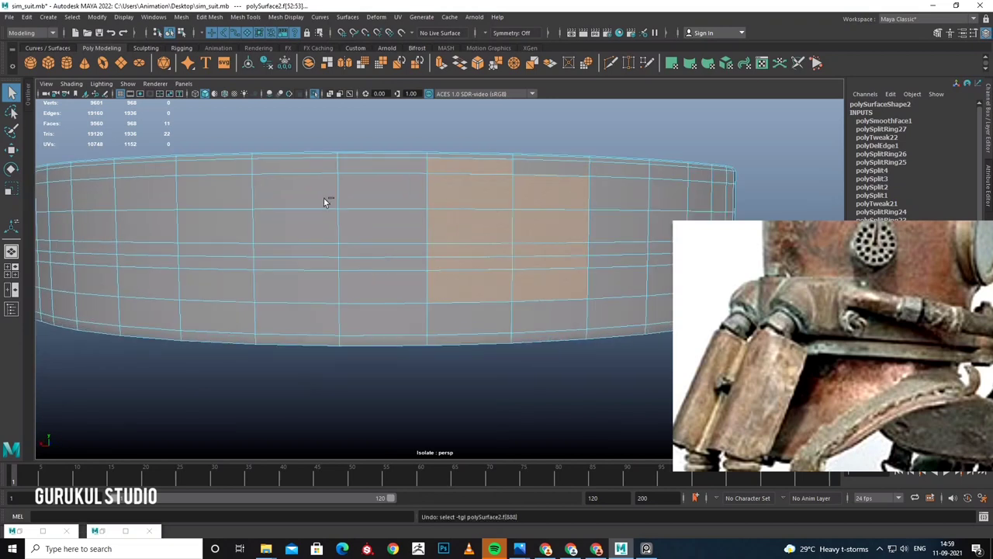
left_click(499, 33)
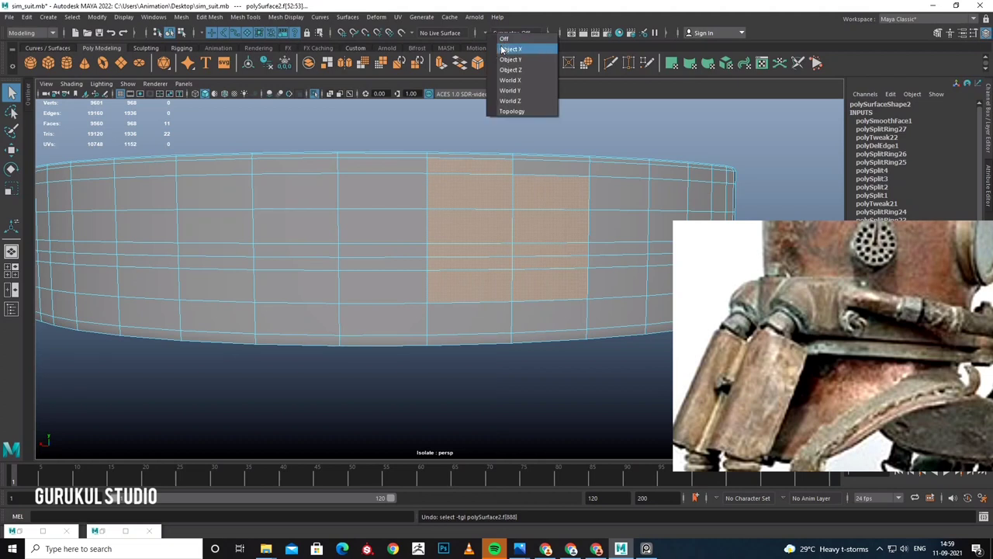
left_click(510, 49)
mouse_move(455, 265)
left_mouse_down("shift")
mouse_move(542, 277)
mouse_move(559, 251)
left_mouse_up("shift")
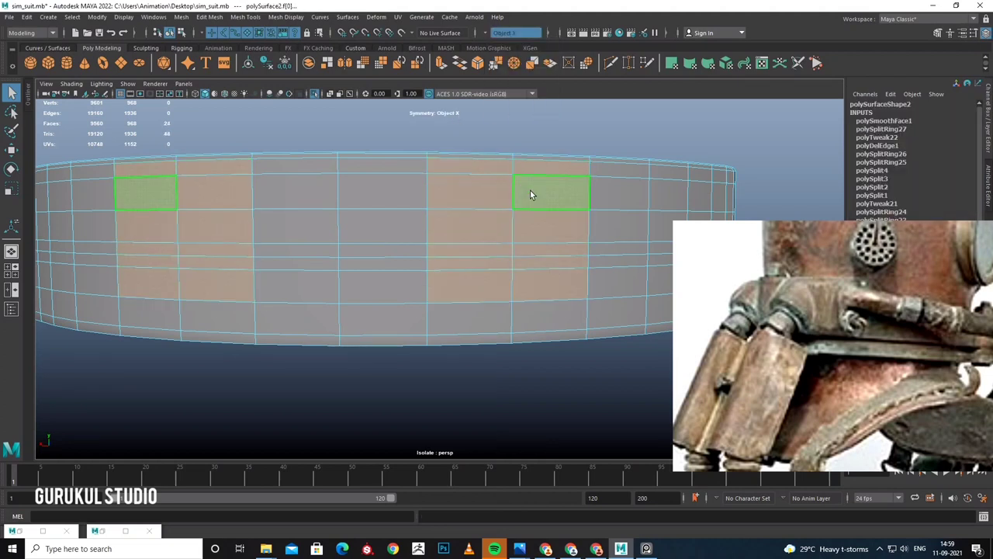
Circularize the face blocks with Surface (average) alignment and a -1.1 radial offset.
left_click_drag(530, 194, 466, 256, "alt")
right_click_drag(439, 281, 443, 365, "shift")
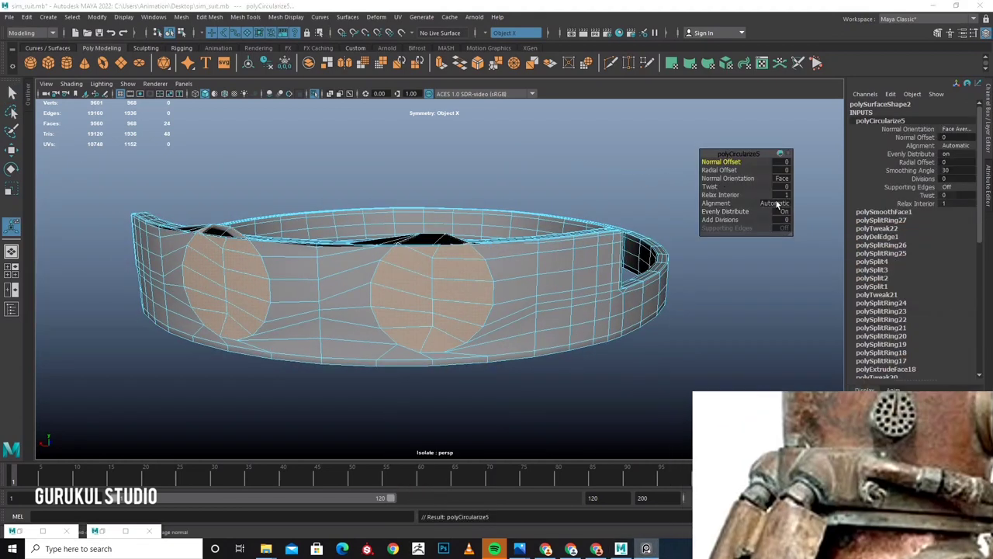
left_click(775, 203)
left_click(779, 219)
left_click_drag(720, 170, 711, 170)
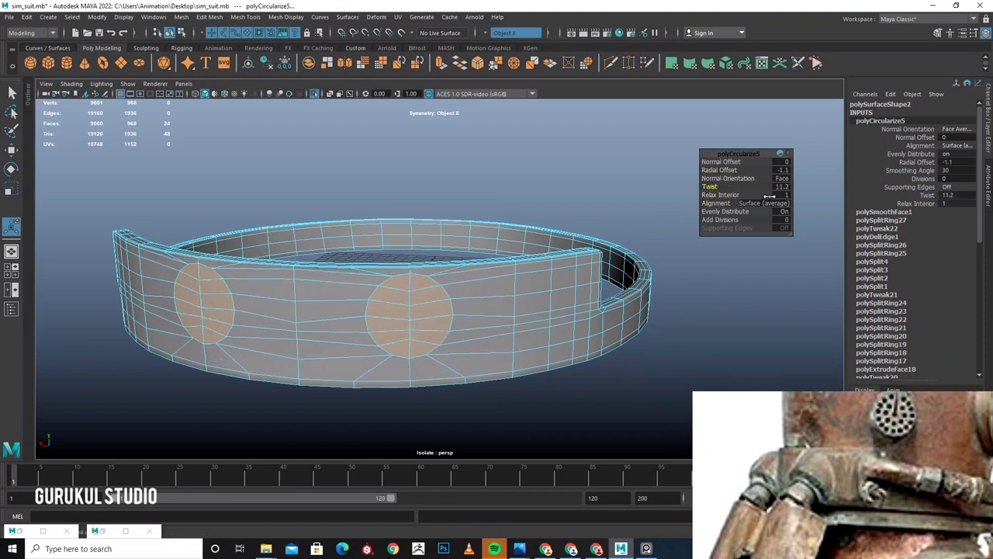
left_click_drag(698, 217, 618, 223, "alt")
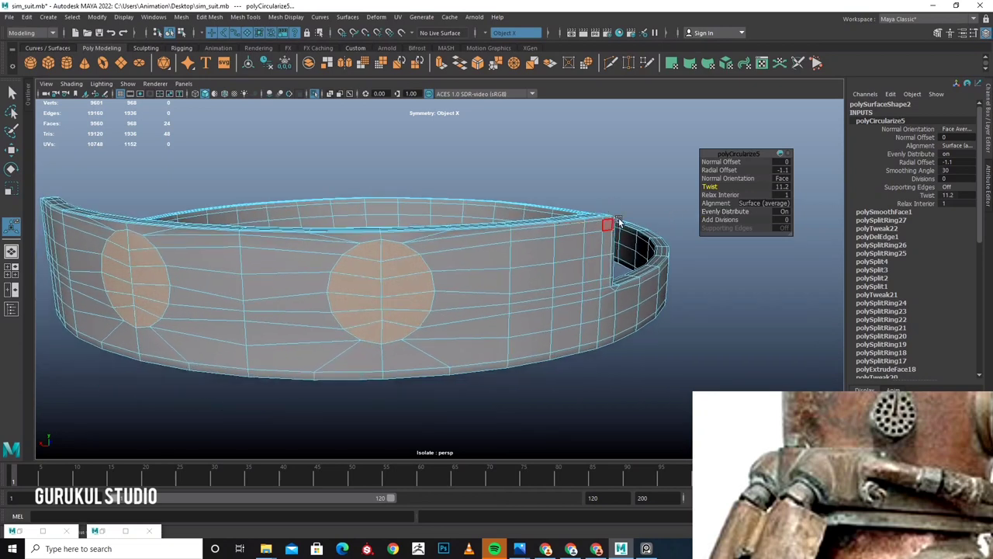
scroll(414, 271, "down", 3)
key("w")
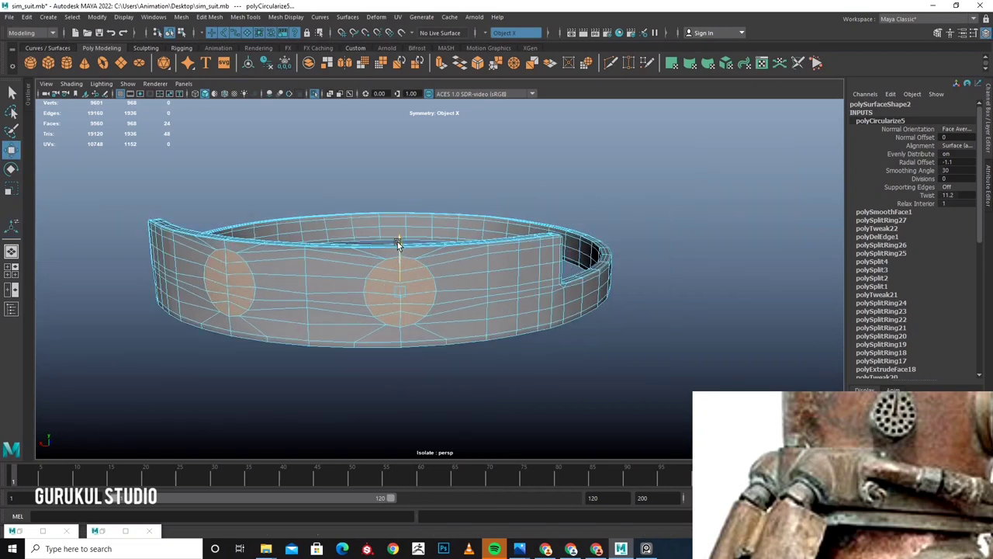
Extrude the two circular patches outward from the ring.
mouse_move(397, 247)
left_mouse_down("alt")
mouse_move(381, 256)
mouse_move(338, 234)
left_mouse_up("alt")
right_click(346, 226, "shift")
left_click(343, 254)
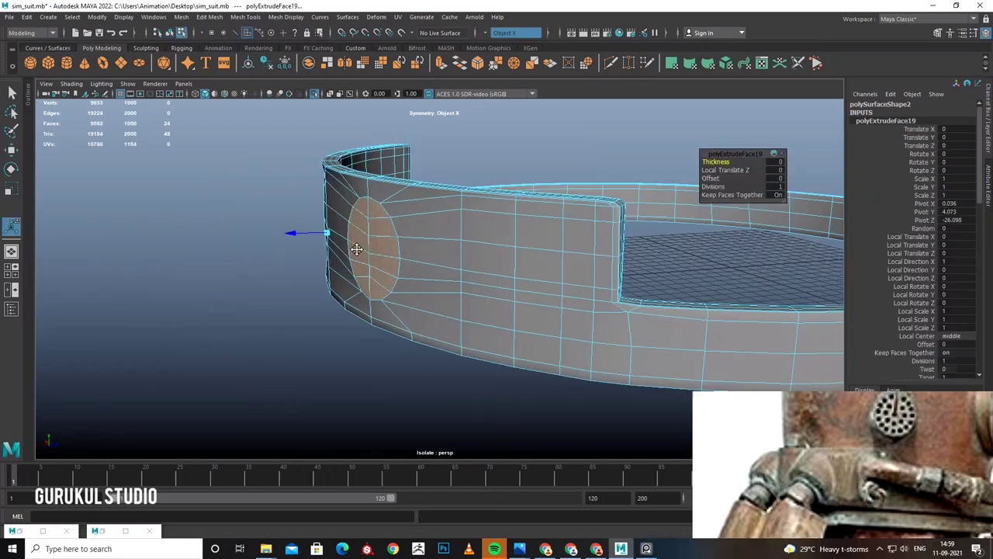
left_click_drag(262, 289, 259, 299)
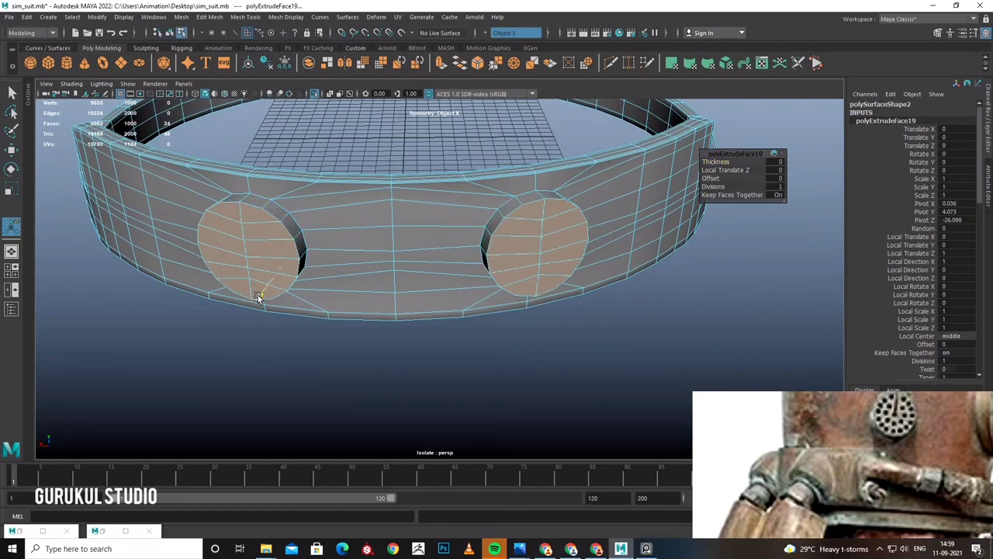
Tilt the extruded circle faces downward using the Rotate tool with an adjusted pivot.
left_click_drag(250, 268, 373, 248, "alt")
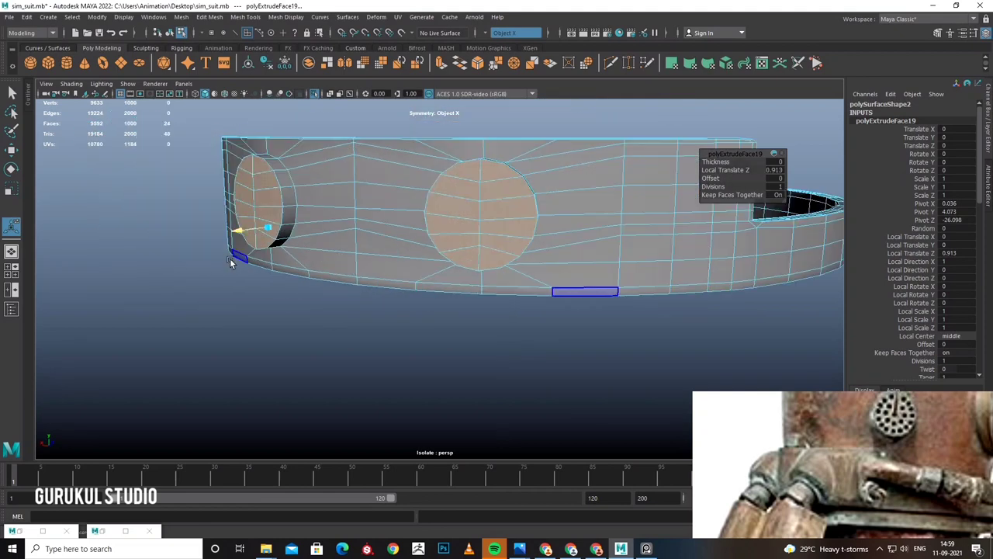
key("e")
left_click_drag(460, 200, 507, 263, "alt")
key("d")
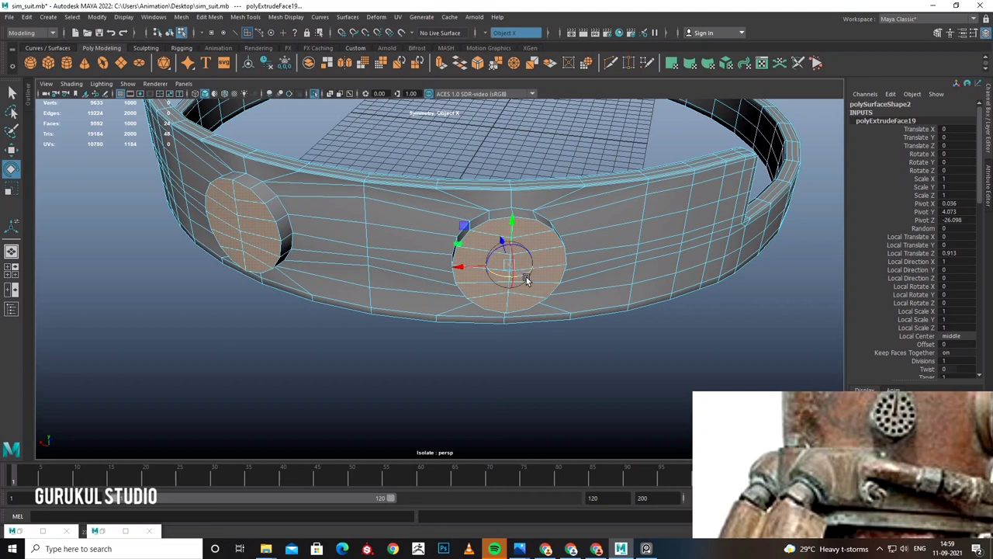
mouse_move(517, 266)
left_mouse_down()
mouse_move(518, 285)
mouse_move(419, 229)
mouse_move(438, 194)
left_mouse_up()
key("w")
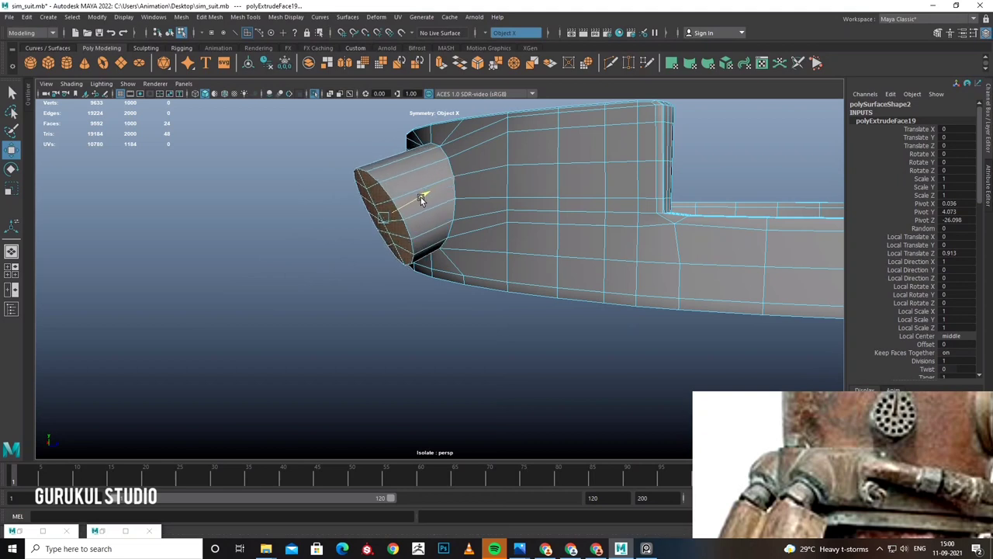
Extrude the circular tube end faces again.
mouse_move(439, 198)
left_mouse_down("alt")
mouse_move(503, 210)
mouse_move(491, 188)
mouse_move(436, 199)
mouse_move(466, 200)
mouse_move(452, 194)
left_mouse_up("alt")
right_click(453, 192, "shift")
right_click_drag(453, 205, 451, 219, "shift")
left_click_drag(451, 219, 280, 227, "alt")
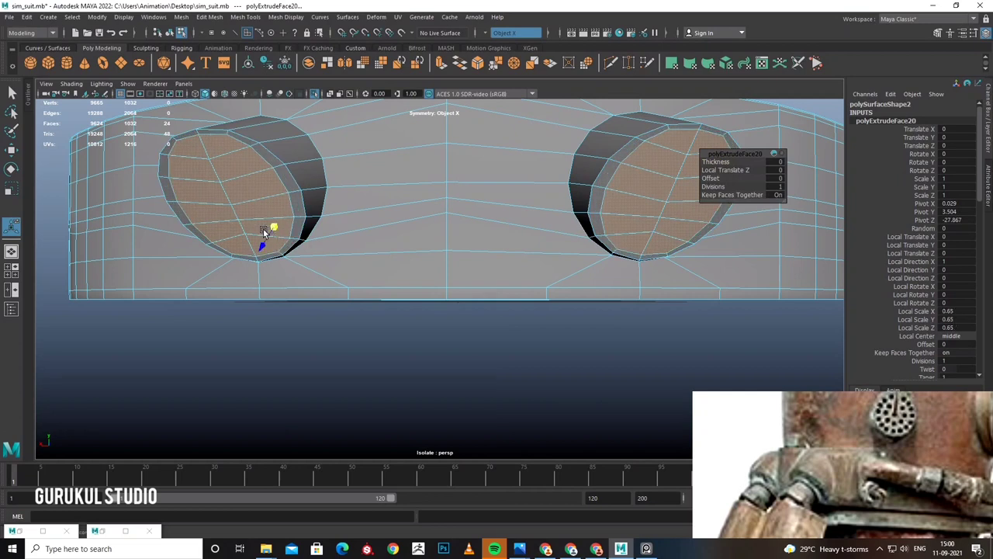
left_click(620, 221)
mouse_move(622, 220)
left_mouse_down("alt")
mouse_move(613, 205)
mouse_move(574, 213)
left_mouse_up("alt")
right_click_drag(574, 213, 570, 233, "shift")
mouse_move(569, 233)
left_mouse_down("alt")
mouse_move(550, 217)
mouse_move(513, 227)
mouse_move(462, 293)
left_mouse_up("alt")
Inset the tube ends into rims and extrude them 2.32 further outward.
mouse_move(521, 262)
left_mouse_down("alt")
mouse_move(455, 248)
mouse_move(459, 235)
left_mouse_up("alt")
right_click_drag(324, 174, 326, 204, "shift")
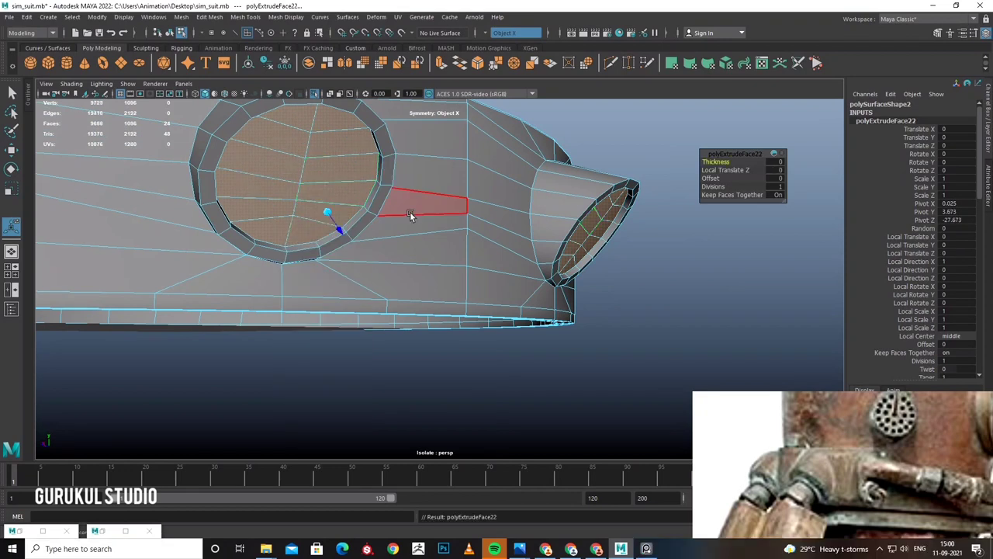
mouse_move(409, 212)
left_mouse_down("alt")
mouse_move(648, 195)
mouse_move(629, 209)
left_mouse_up("alt")
right_click_drag(628, 209, 622, 224, "shift")
left_click_drag(622, 224, 363, 201, "alt")
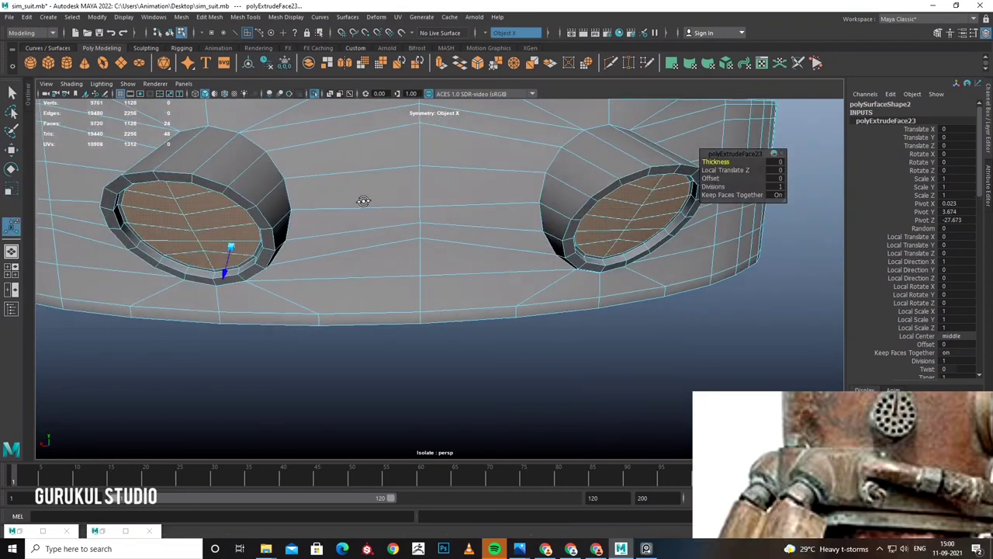
mouse_move(222, 273)
left_mouse_down()
mouse_move(186, 328)
mouse_move(405, 282)
mouse_move(293, 264)
mouse_move(523, 273)
mouse_move(357, 254)
left_mouse_up()
mouse_move(362, 199)
left_mouse_down("alt")
mouse_move(372, 122)
mouse_move(395, 178)
mouse_move(225, 178)
mouse_move(245, 197)
mouse_move(479, 252)
left_mouse_up("alt")
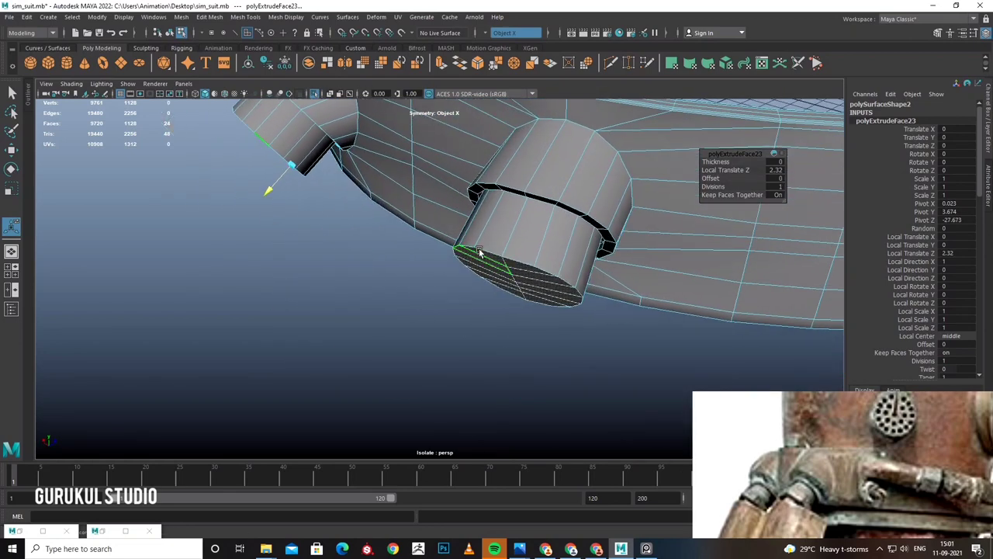
Select the tube's end cap face and scale it.
left_click(534, 271)
key("r")
left_click_drag(534, 271, 522, 258, "alt")
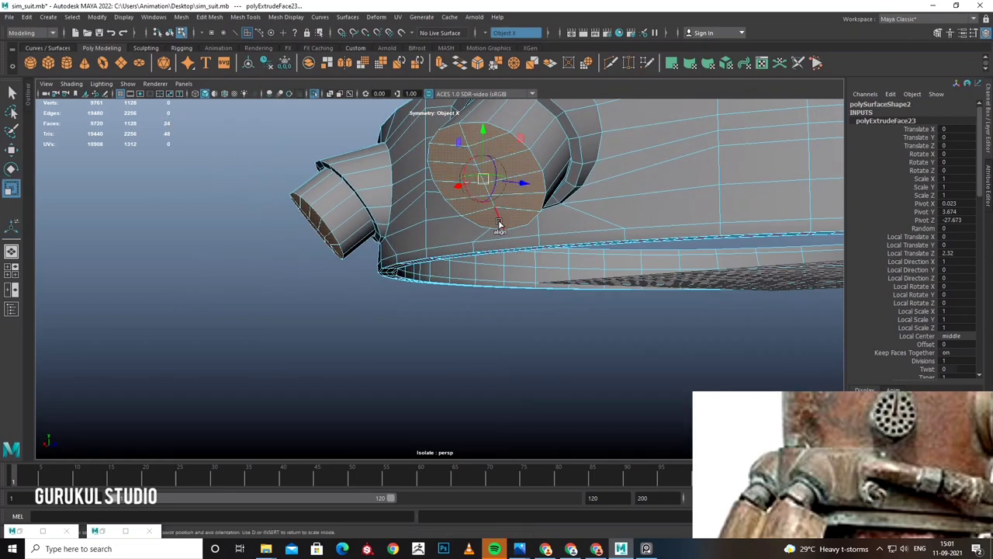
mouse_move(468, 179)
left_mouse_down("alt")
mouse_move(578, 259)
mouse_move(579, 247)
mouse_move(663, 233)
mouse_move(530, 240)
mouse_move(551, 244)
mouse_move(482, 234)
left_mouse_up("alt")
mouse_move(419, 188)
left_mouse_down("alt")
mouse_move(432, 188)
mouse_move(435, 219)
mouse_move(433, 209)
mouse_move(445, 215)
mouse_move(437, 242)
mouse_move(345, 291)
mouse_move(415, 246)
mouse_move(445, 255)
mouse_move(461, 239)
mouse_move(212, 223)
mouse_move(388, 233)
mouse_move(518, 306)
left_mouse_up("alt")
Extrude the end cap and the ring of faces surrounding it.
right_click(437, 242, "shift")
left_click(435, 247)
double_click(415, 253)
right_click(446, 233, "shift")
left_click(446, 248)
Reselect the tube and pick a loop of faces around its end.
left_click(399, 221)
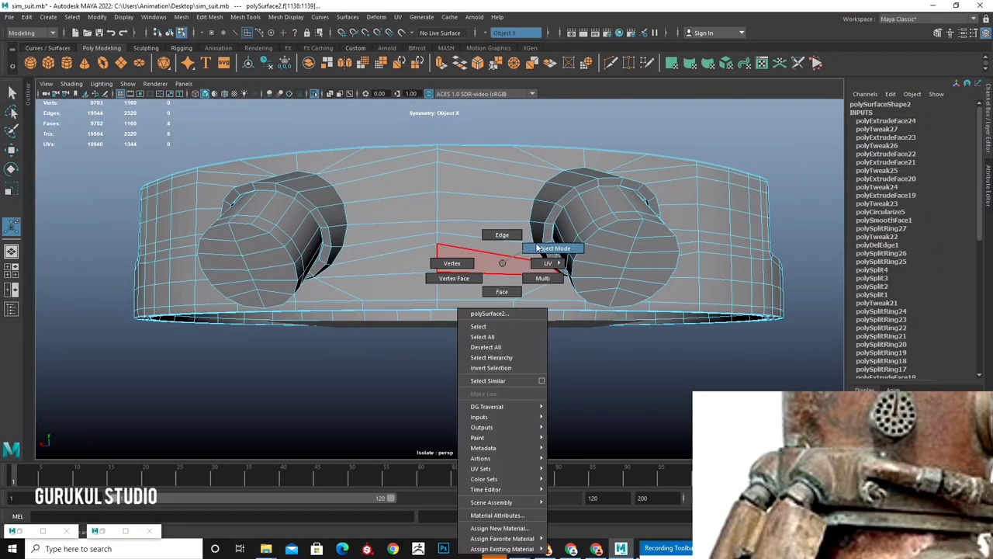
right_click_drag(518, 307, 554, 248)
left_click(509, 299)
mouse_move(510, 299)
left_mouse_down("alt")
mouse_move(373, 243)
mouse_move(534, 250)
mouse_move(481, 264)
left_mouse_up("alt")
right_click_drag(481, 264, 476, 271)
double_click(477, 271)
mouse_move(476, 271)
left_mouse_down("alt")
mouse_move(375, 280)
mouse_move(474, 271)
mouse_move(472, 287)
left_mouse_up("alt")
Extrude the face loop 0.63 outward into a raised band and return to object mode.
right_click_drag(395, 201, 404, 221, "shift")
mouse_move(405, 222)
left_mouse_down("alt")
mouse_move(349, 193)
mouse_move(318, 258)
mouse_move(326, 290)
mouse_move(437, 272)
mouse_move(429, 287)
left_mouse_up("alt")
scroll(395, 272, "down", 3)
scroll(415, 282, "down", 3)
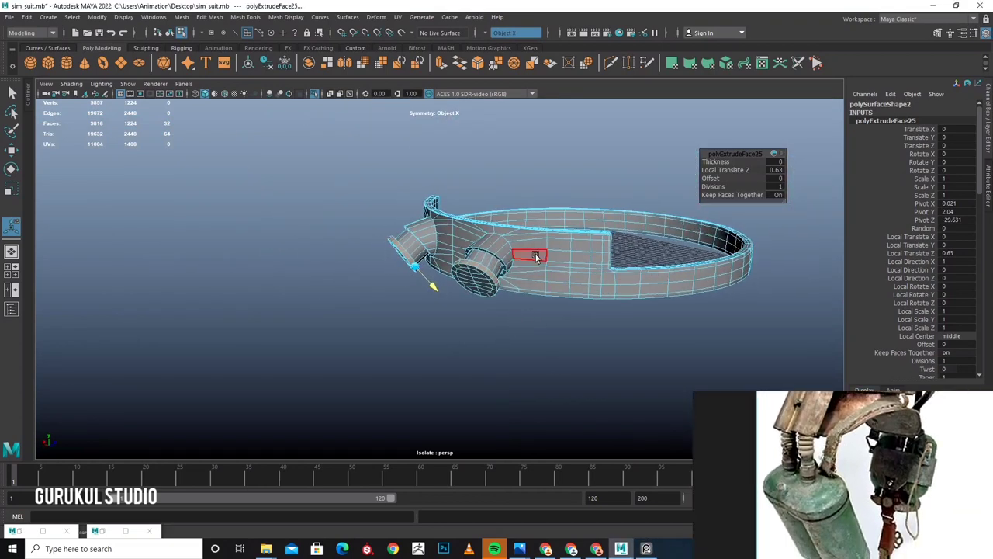
key("F8")
Unhide the rest of the model, turn on wireframe-on-shaded, and select the helmet mesh.
left_click(559, 266)
left_click(314, 93)
left_click(315, 234)
scroll(365, 264, "down", 5)
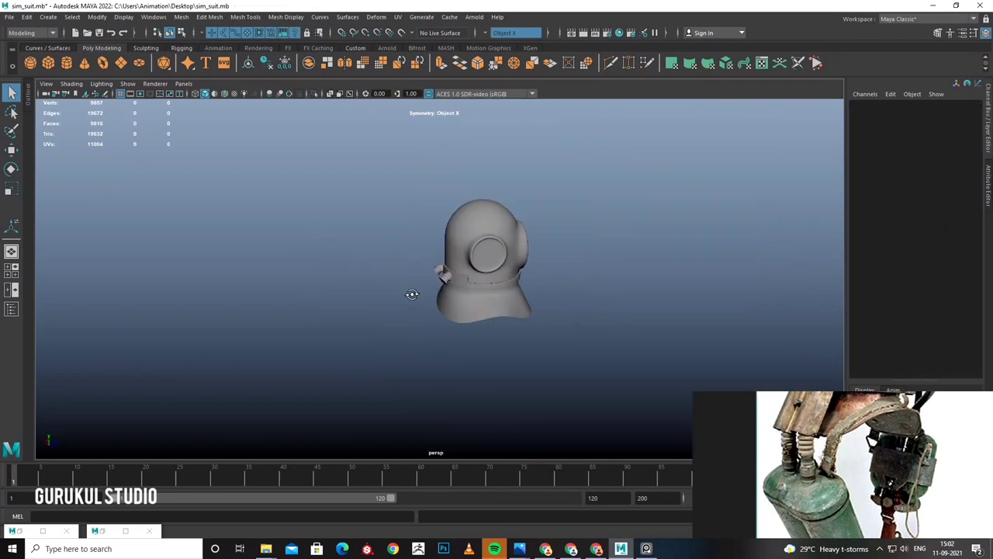
left_click_drag(412, 290, 433, 278, "alt")
scroll(433, 282, "up", 2)
scroll(403, 245, "up", 4)
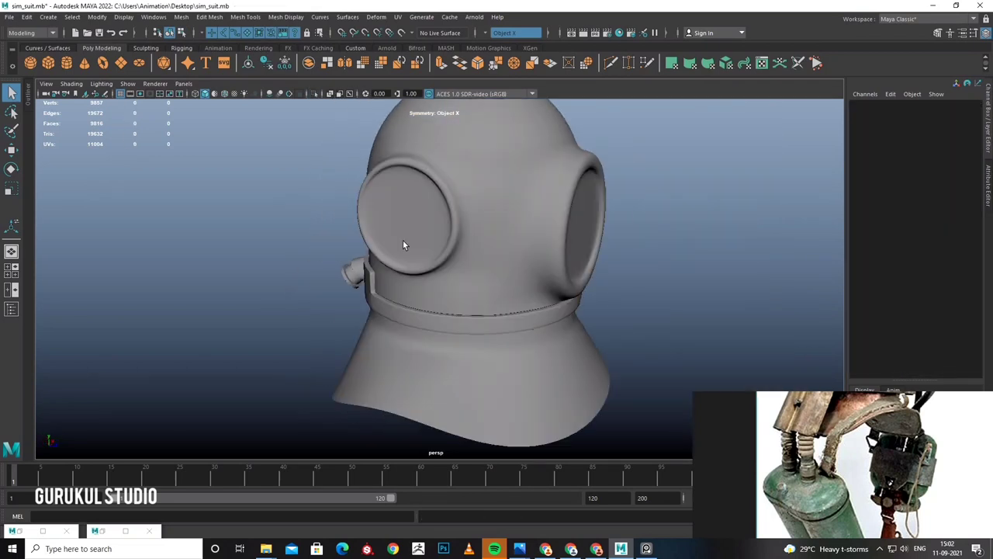
left_click(225, 94)
scroll(540, 271, "down", 5)
left_click_drag(541, 271, 543, 269, "alt")
scroll(519, 231, "up", 4)
mouse_move(519, 230)
left_mouse_down("alt")
mouse_move(559, 257)
mouse_move(501, 221)
left_mouse_up("alt")
left_click(500, 222)
scroll(473, 224, "up", 3)
scroll(444, 227, "up", 1)
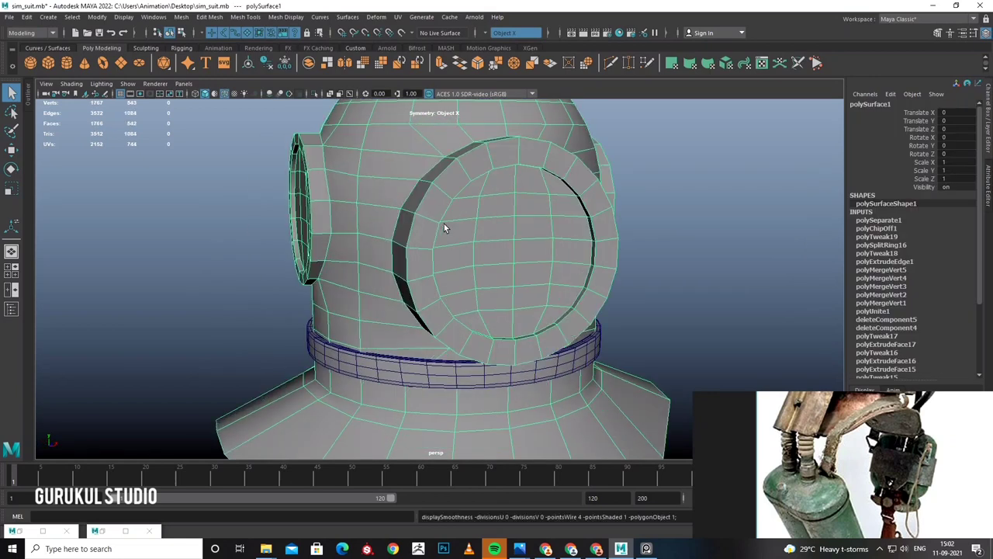
Insert edge loops along the left and right porthole rims.
left_click(252, 22)
left_click(288, 93)
scroll(491, 294, "up", 3)
mouse_move(491, 295)
left_mouse_down("alt")
mouse_move(538, 290)
mouse_move(551, 303)
mouse_move(266, 276)
mouse_move(490, 281)
mouse_move(443, 233)
left_mouse_up("alt")
left_click(521, 287)
left_click(271, 273)
scroll(271, 273, "down", 3)
scroll(491, 281, "up", 3)
left_click(475, 271)
scroll(475, 270, "down", 3)
scroll(434, 266, "up", 3)
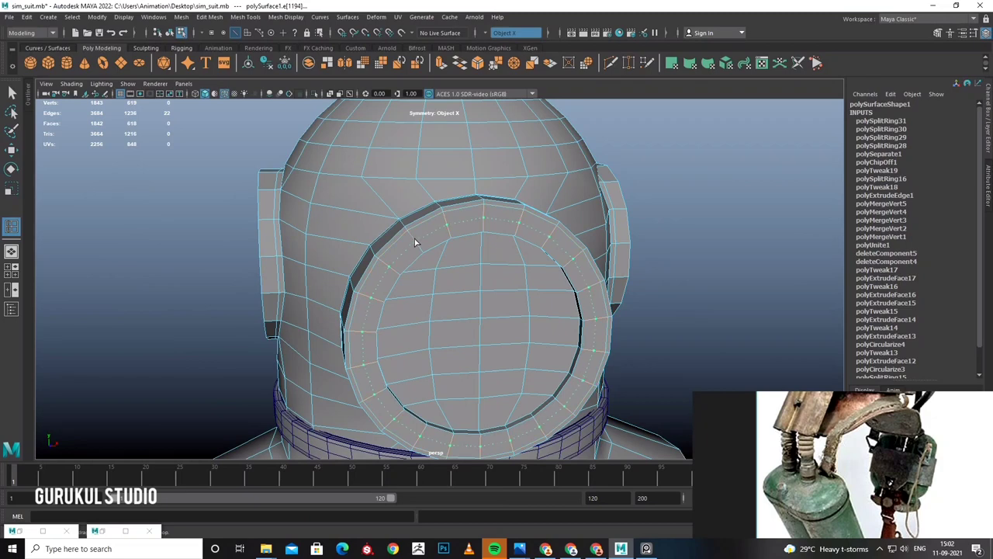
Add edge loops on the front and side porthole rims.
left_click_drag(462, 270, 449, 290, "alt")
scroll(470, 184, "up", 3)
scroll(490, 195, "up", 2)
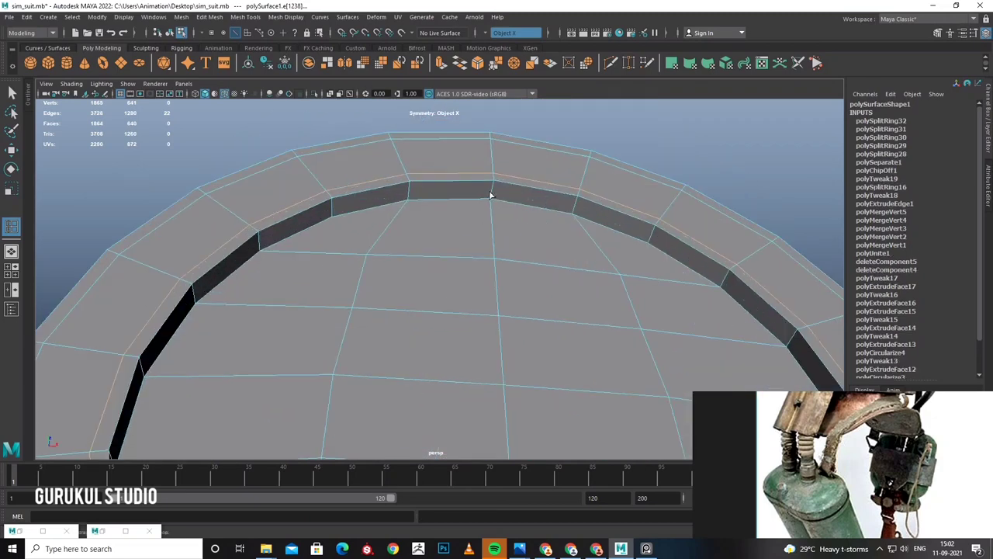
left_click(491, 197)
scroll(482, 205, "down", 3)
left_click_drag(483, 206, 553, 279, "alt")
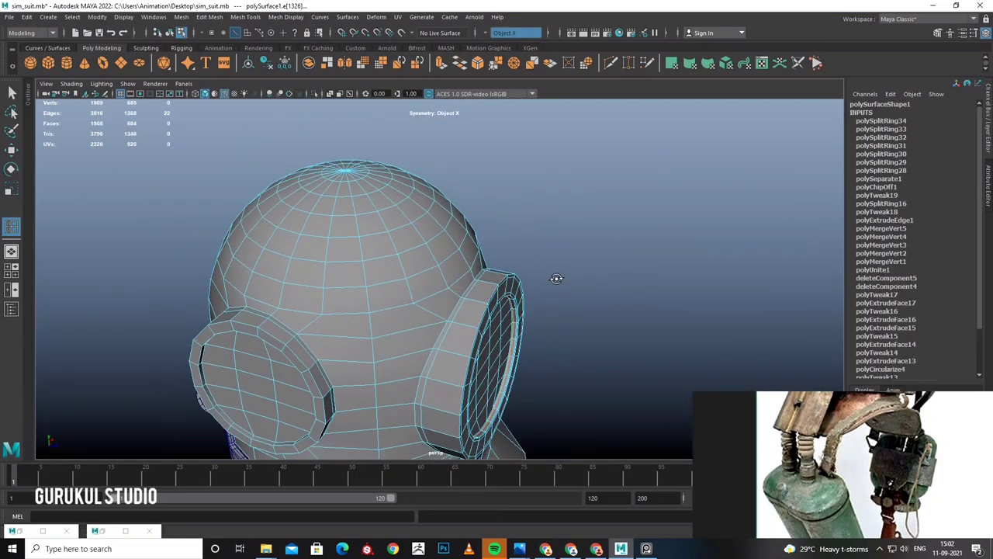
scroll(404, 255, "up", 3)
mouse_move(404, 255)
left_mouse_down("alt")
mouse_move(487, 255)
mouse_move(439, 225)
left_mouse_up("alt")
scroll(458, 276, "up", 3)
scroll(476, 276, "up", 2)
left_click(490, 283)
scroll(472, 264, "down", 3)
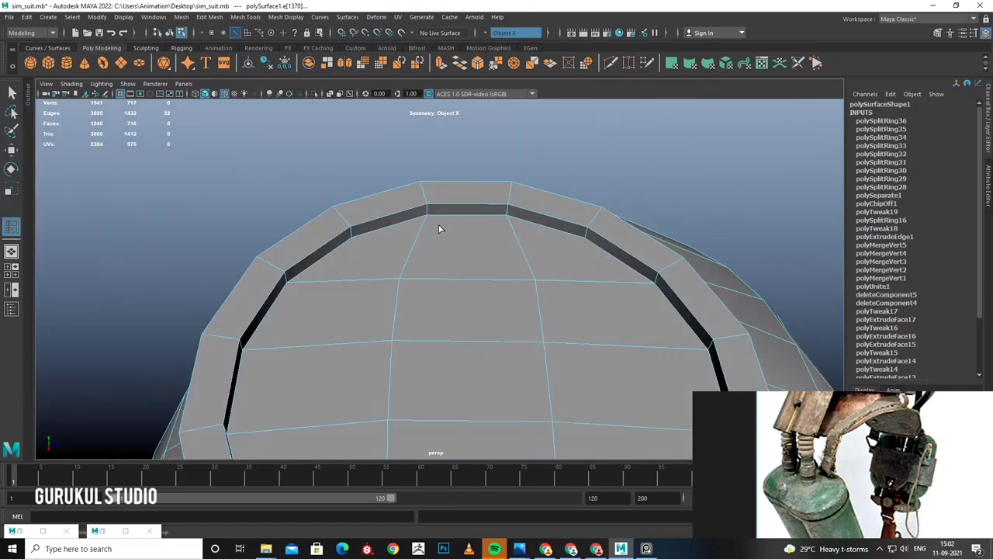
scroll(470, 242, "up", 3)
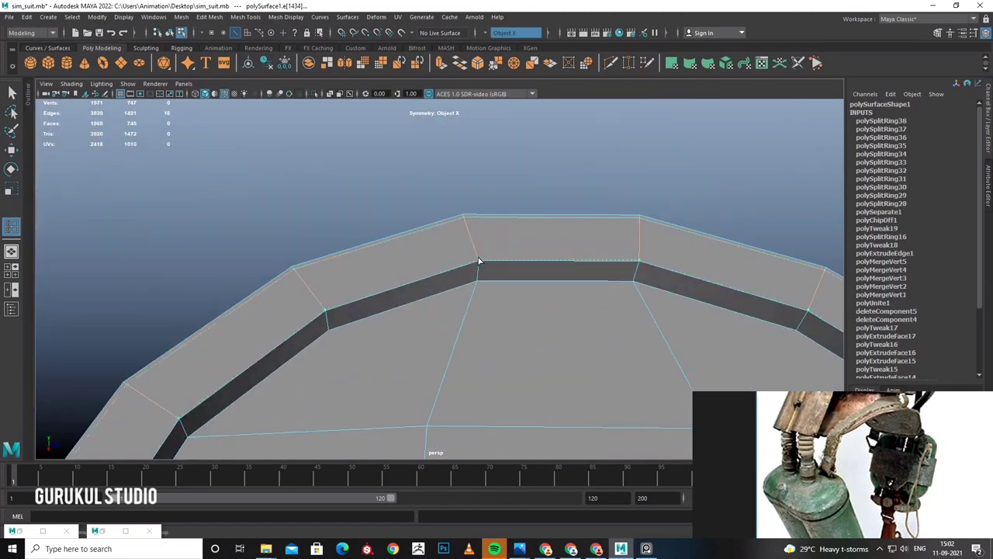
Add several edge loops around the collar rim, then return to Object Mode with Move.
left_click(479, 261)
mouse_move(491, 272)
left_mouse_down("alt")
mouse_move(478, 259)
mouse_move(576, 328)
mouse_move(535, 304)
mouse_move(504, 260)
left_mouse_up("alt")
left_click(478, 262)
scroll(477, 262, "down", 3)
scroll(536, 304, "down", 3)
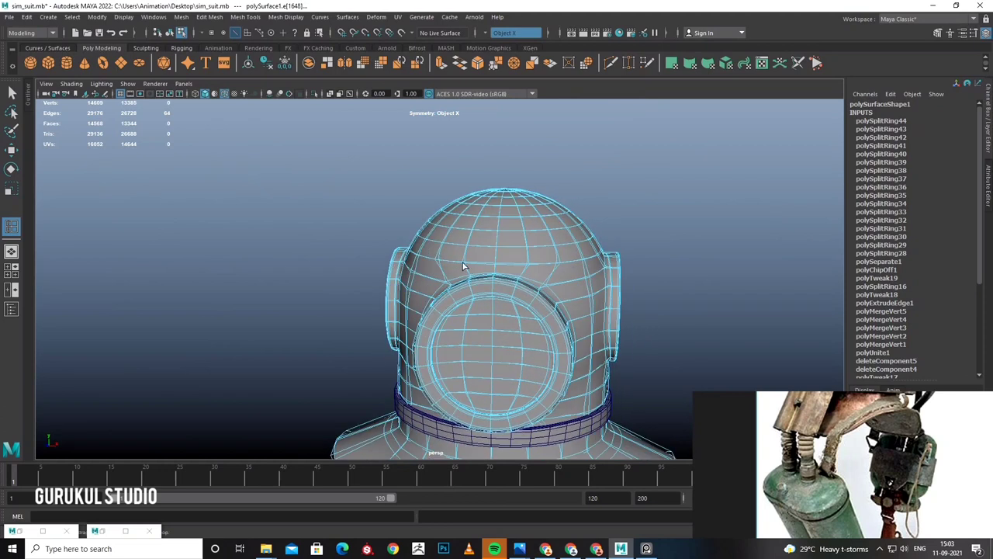
key("w")
right_click_drag(505, 260, 545, 246)
mouse_move(643, 249)
left_mouse_down("alt")
mouse_move(519, 245)
mouse_move(509, 194)
left_mouse_up("alt")
Turn symmetry off and draw a new polygon cylinder beside the helmet.
scroll(401, 258, "down", 3)
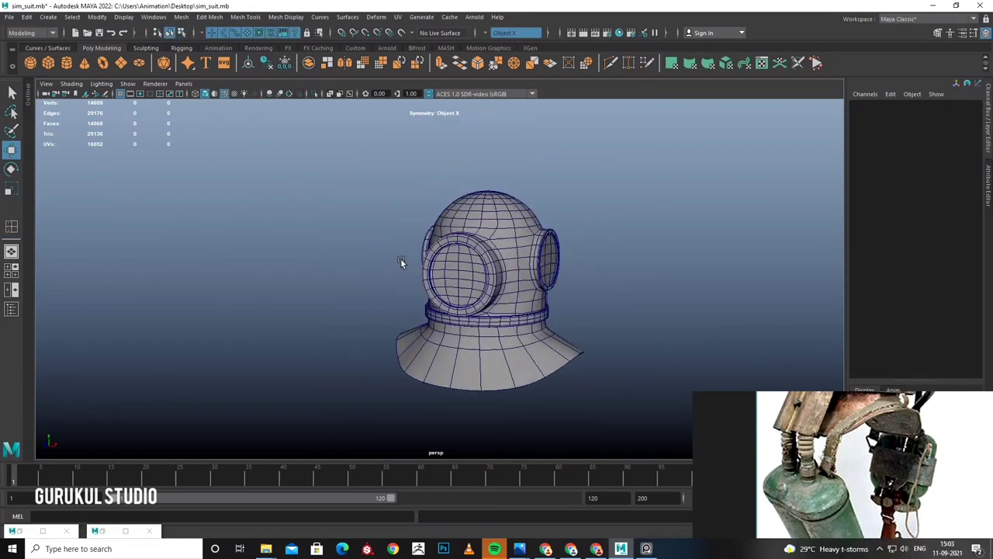
left_click_drag(400, 259, 499, 263, "alt")
scroll(498, 263, "down", 2)
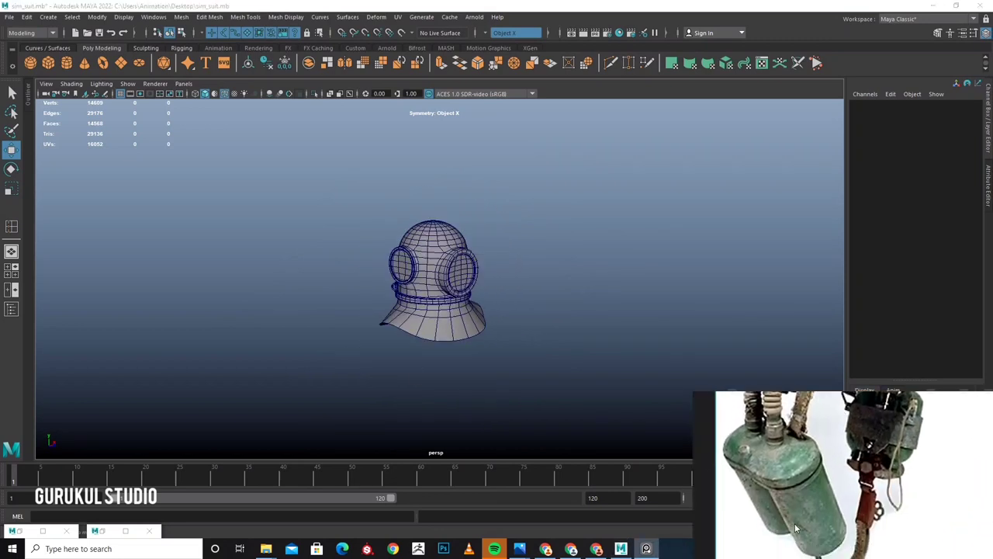
mouse_move(401, 344)
left_mouse_down("alt")
mouse_move(476, 339)
mouse_move(460, 335)
left_mouse_up("alt")
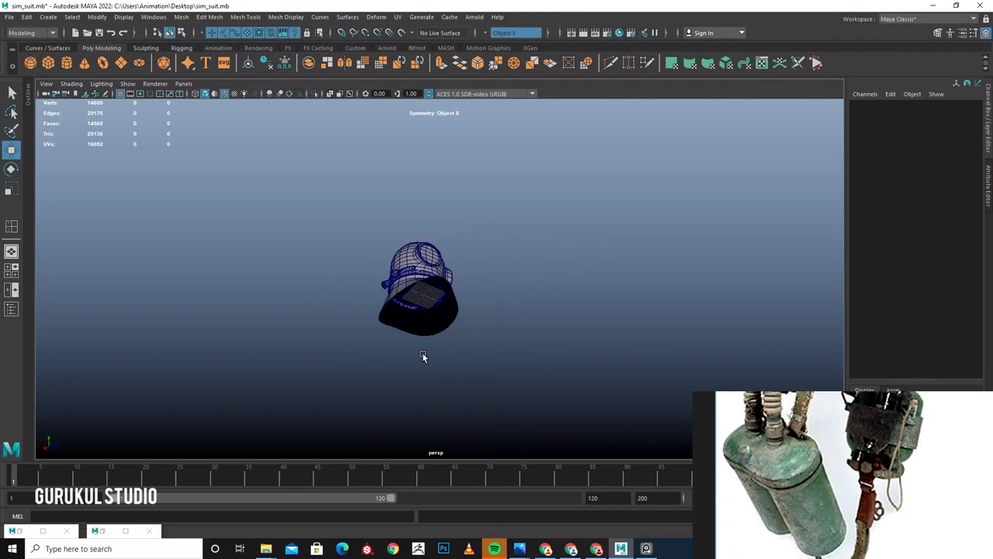
left_click(66, 62)
key("space")
key("space")
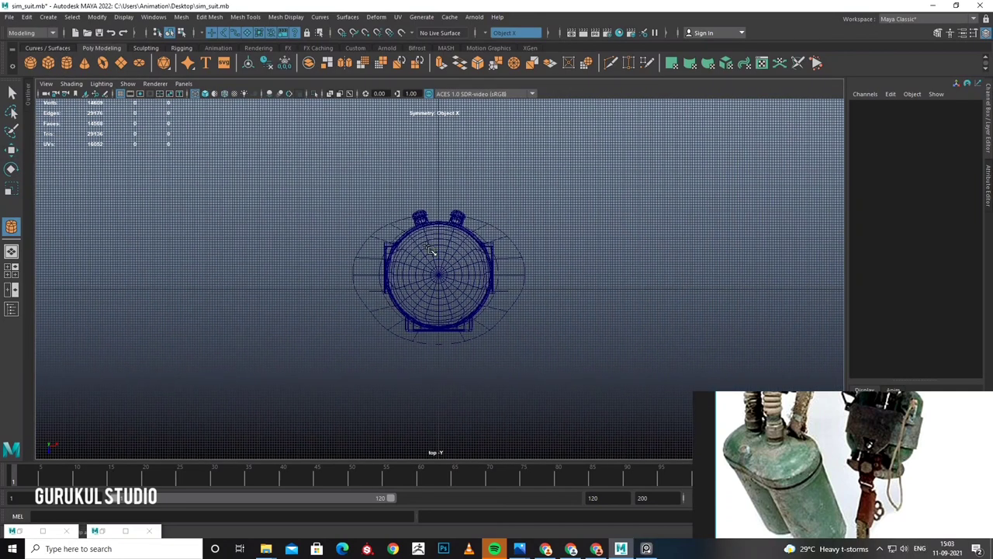
left_click(505, 44)
scroll(512, 266, "up", 3)
scroll(496, 334, "up", 2)
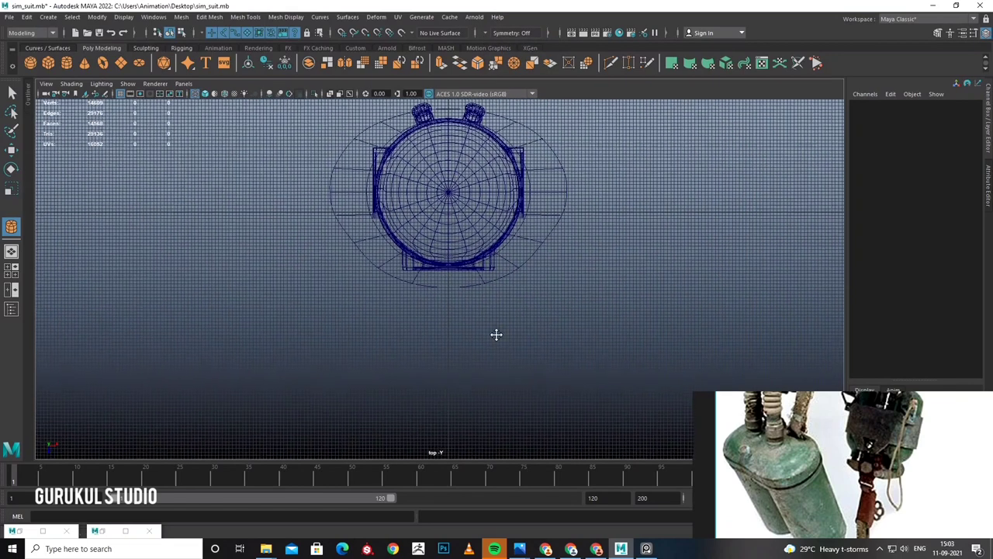
scroll(499, 360, "up", 1)
mouse_move(505, 367)
left_mouse_down()
mouse_move(530, 412)
mouse_move(418, 388)
left_mouse_up()
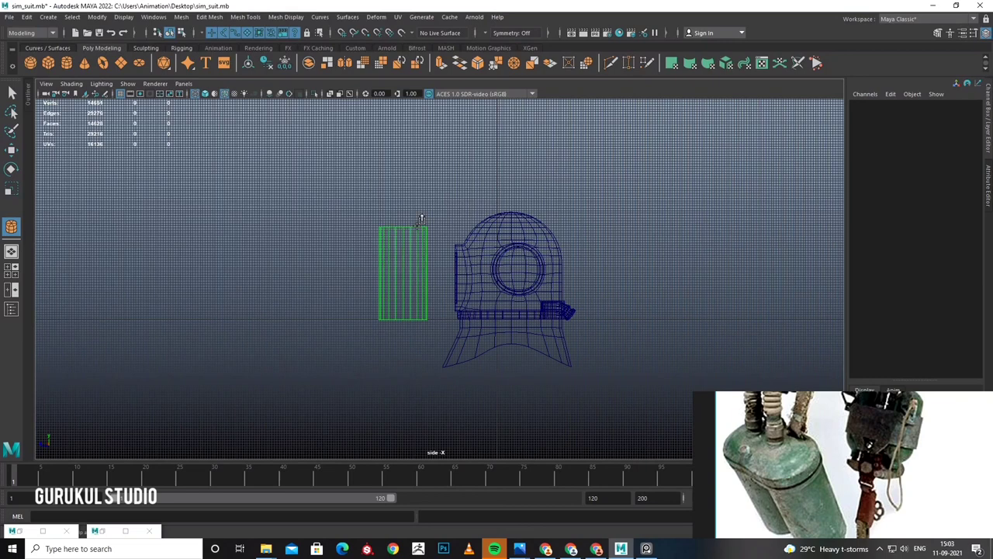
Move the cylinder below and to the right of the helmet.
key("w")
scroll(425, 311, "down", 2)
scroll(422, 311, "down", 2)
mouse_move(405, 281)
left_mouse_down()
mouse_move(522, 369)
mouse_move(558, 371)
left_mouse_up()
scroll(532, 350, "up", 2)
middle_click_drag(388, 233, 273, 240, "alt")
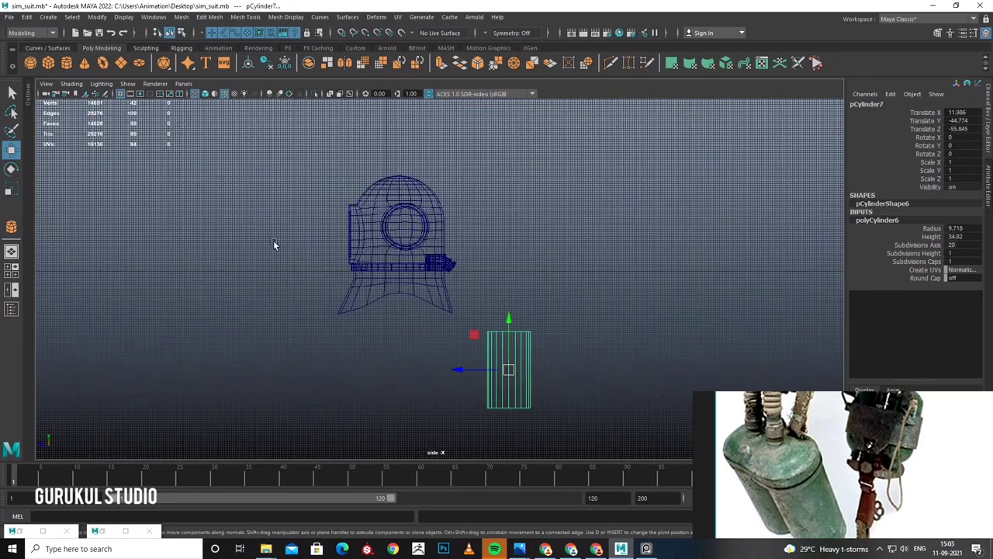
double_click(11, 149)
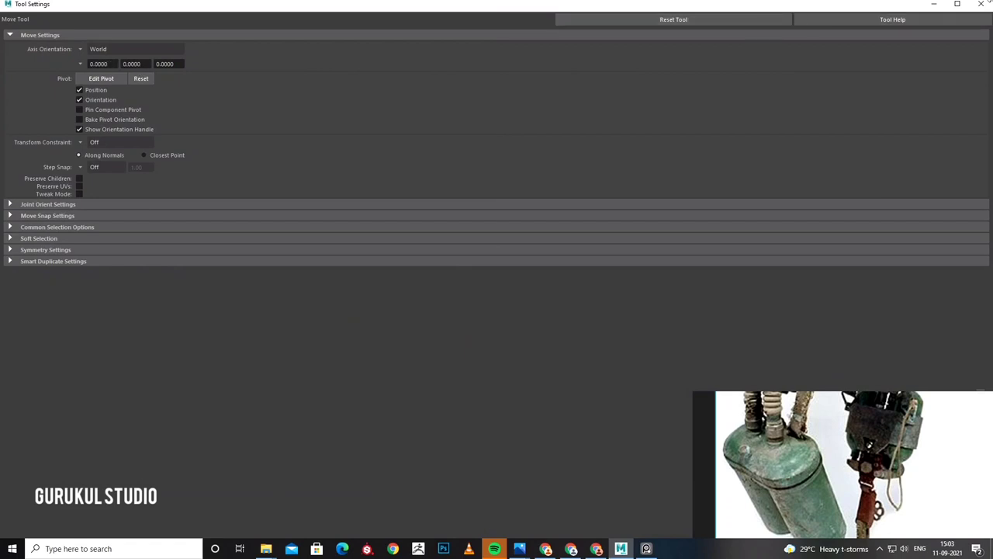
left_click(980, 4)
Pan and zoom the side view to centre the cylinder and reselect it.
middle_click_drag(495, 395, 495, 307, "alt")
scroll(495, 307, "up", 2)
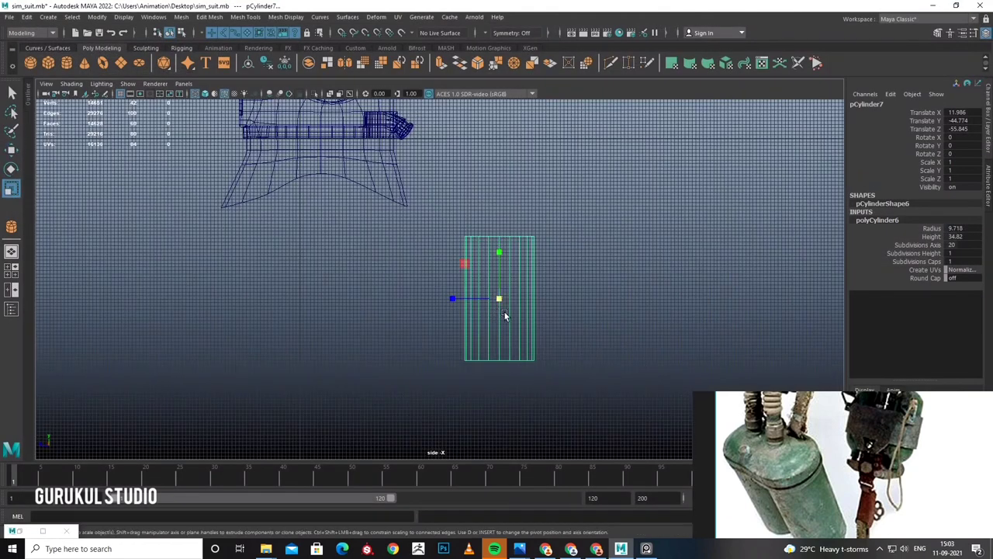
scroll(509, 303, "up", 2)
scroll(486, 294, "up", 2)
scroll(477, 295, "up", 1)
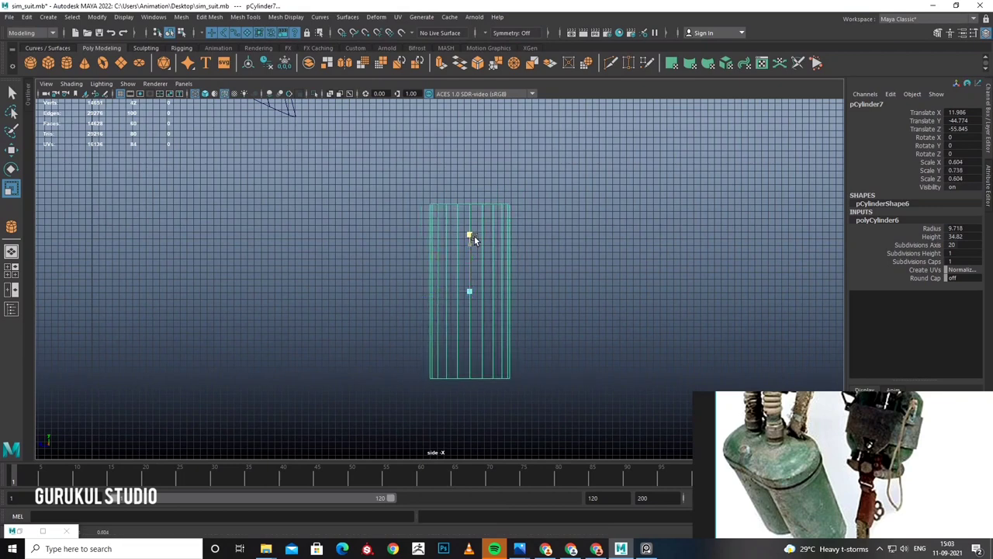
scroll(530, 289, "down", 2)
scroll(504, 294, "up", 3)
scroll(476, 270, "up", 2)
middle_click_drag(476, 269, 507, 234, "alt")
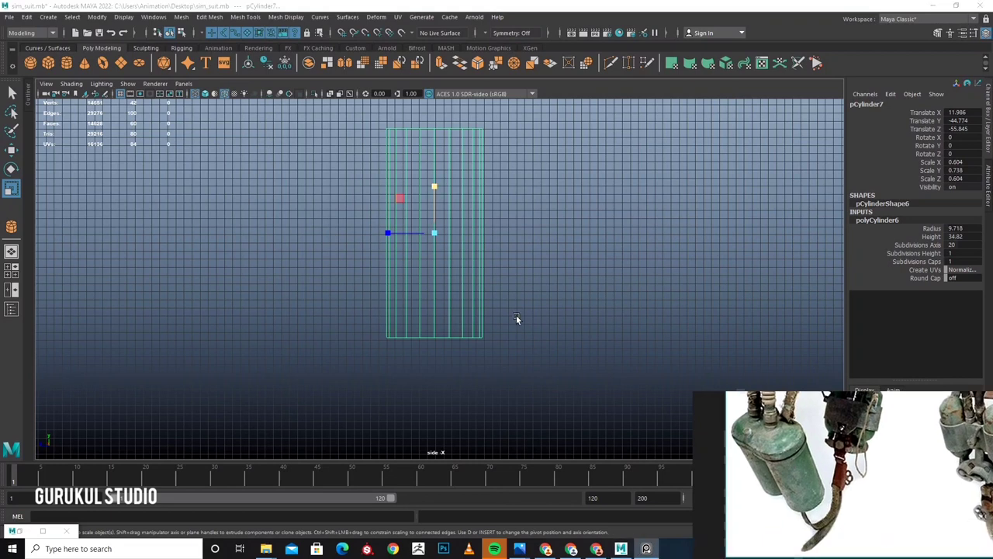
middle_click_drag(516, 315, 516, 341, "alt")
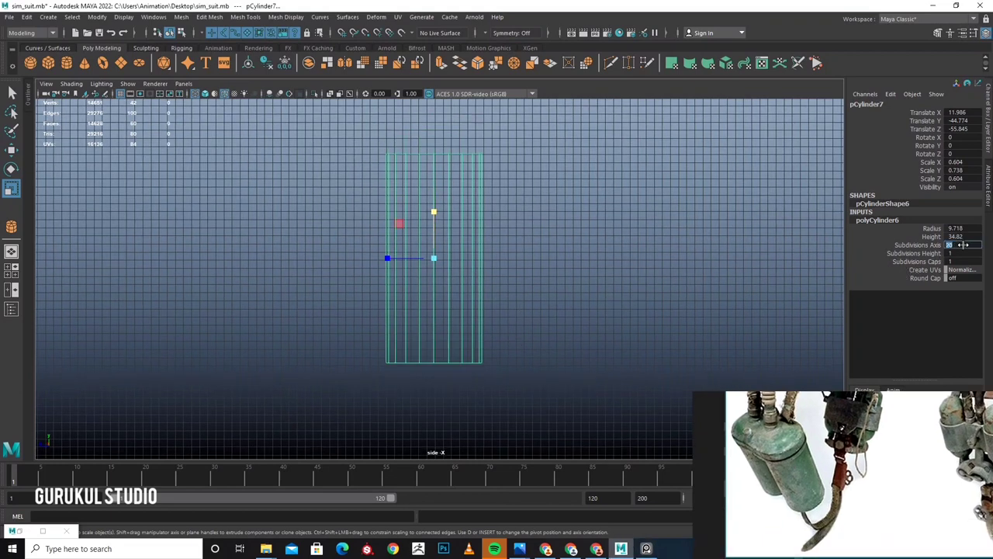
left_click(500, 237)
left_click(451, 236)
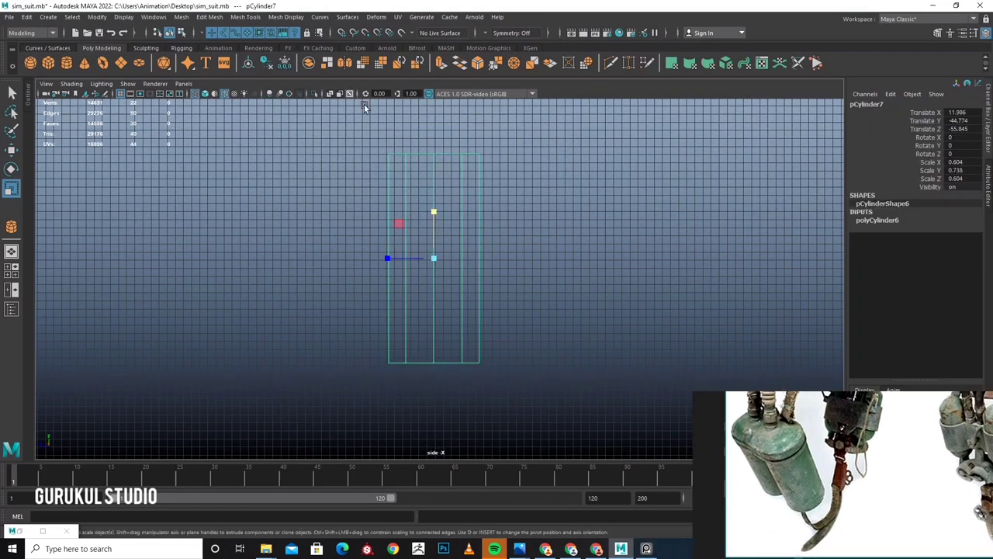
Insert an edge loop near the top of the cylinder.
left_click(245, 17)
left_click(269, 96)
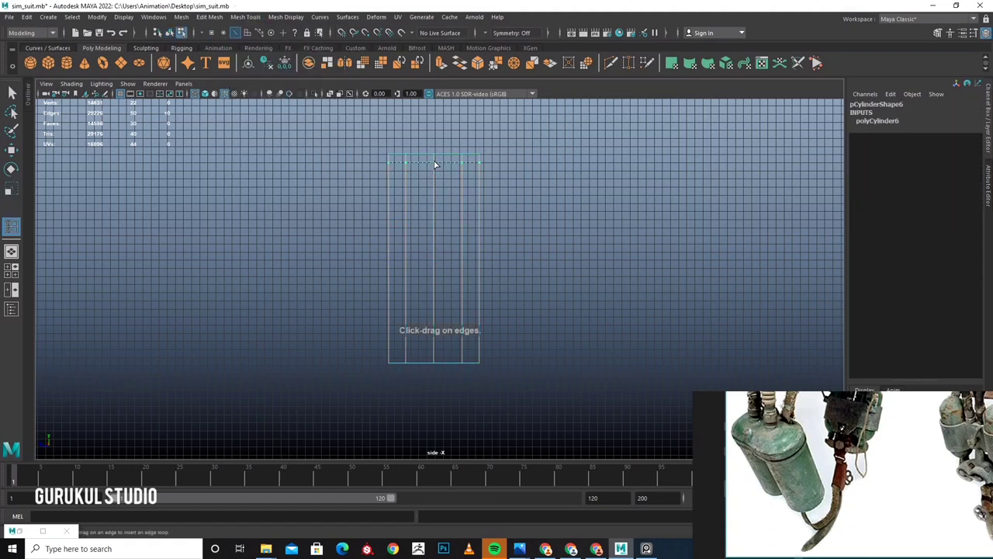
left_click(435, 164)
middle_click_drag(463, 231, 475, 233, "alt")
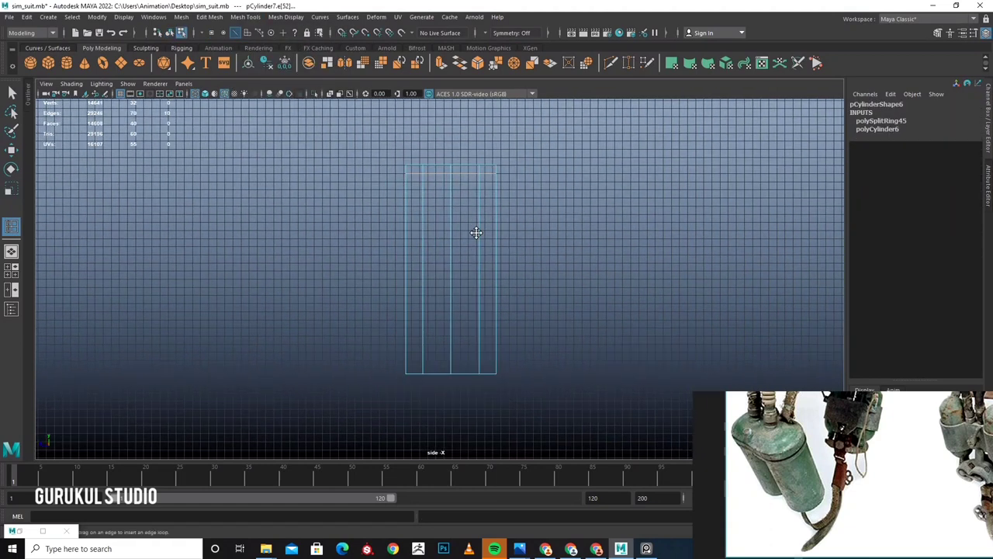
Frame the cylinder in perspective and duplicate it with the copy placed alongside.
key("w")
key("F8")
key("space")
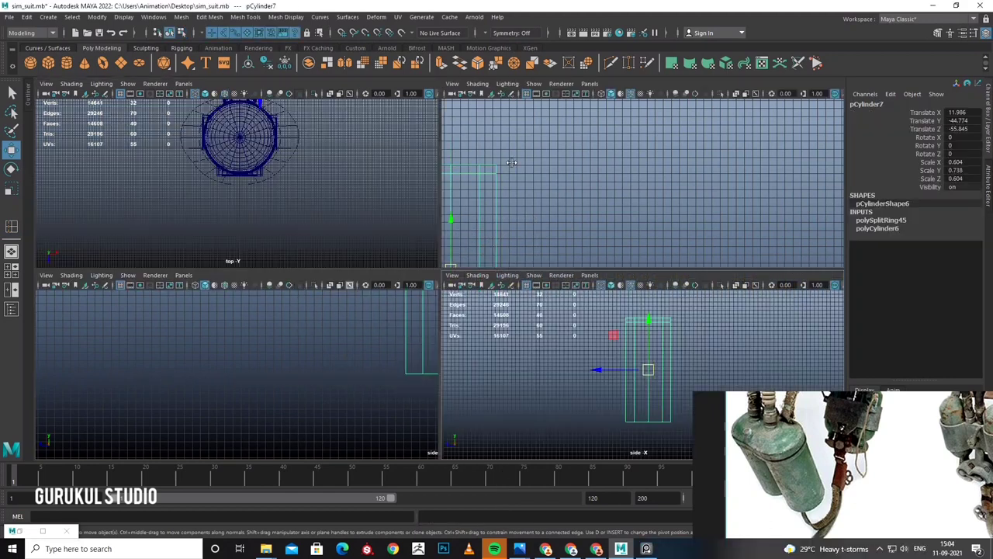
key("space")
key("f")
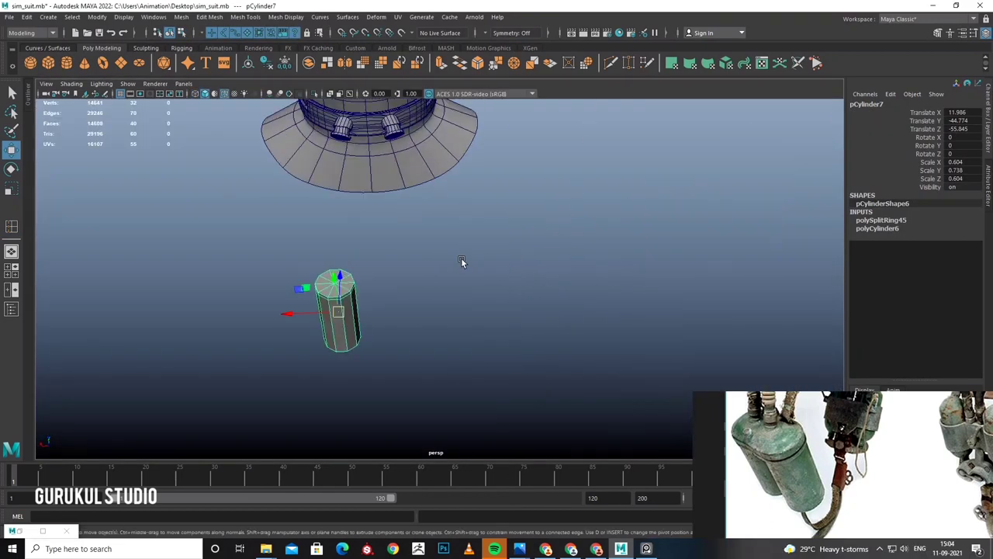
left_click_drag(311, 266, 425, 273, "shift")
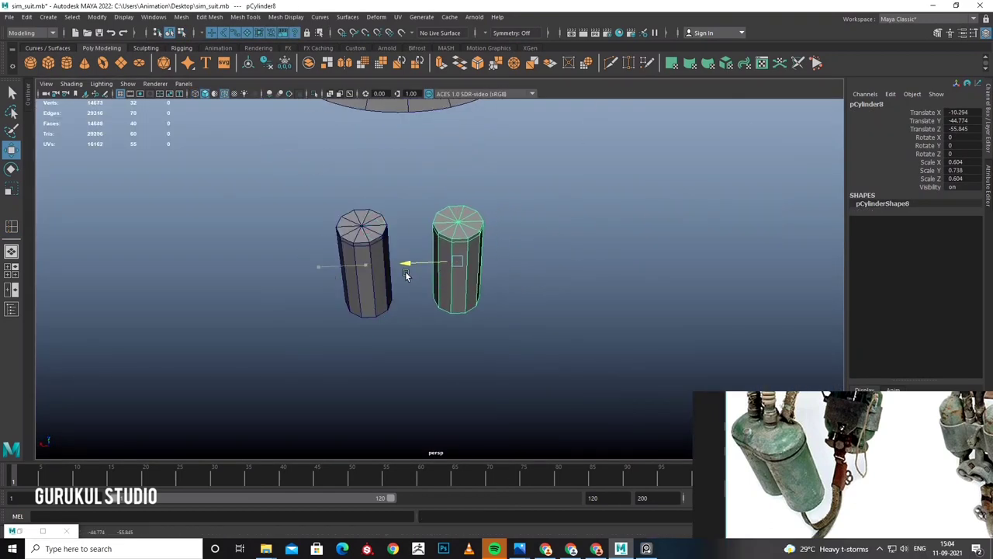
scroll(394, 262, "up", 2)
scroll(466, 288, "up", 2)
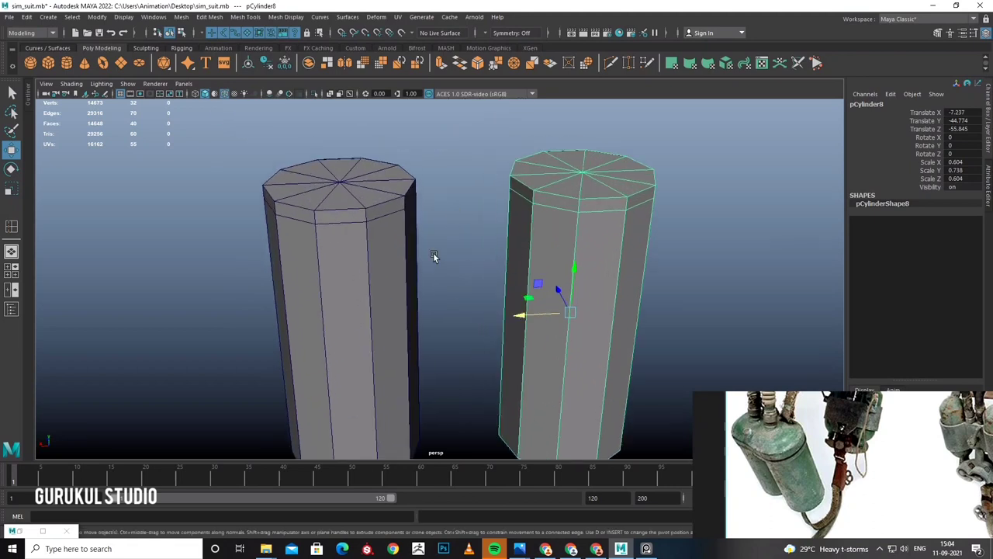
scroll(434, 259, "up", 3)
key("ctrl+z")
key("ctrl+z")
Combine the two cylinders into a single mesh.
left_click(181, 16)
left_click(205, 62)
scroll(488, 186, "down", 3)
scroll(473, 251, "up", 2)
scroll(436, 242, "up", 2)
Select the top faces of both cylinders in face mode.
right_click_drag(437, 243, 443, 221)
left_click(430, 169)
scroll(505, 191, "down", 3)
scroll(564, 337, "up", 3)
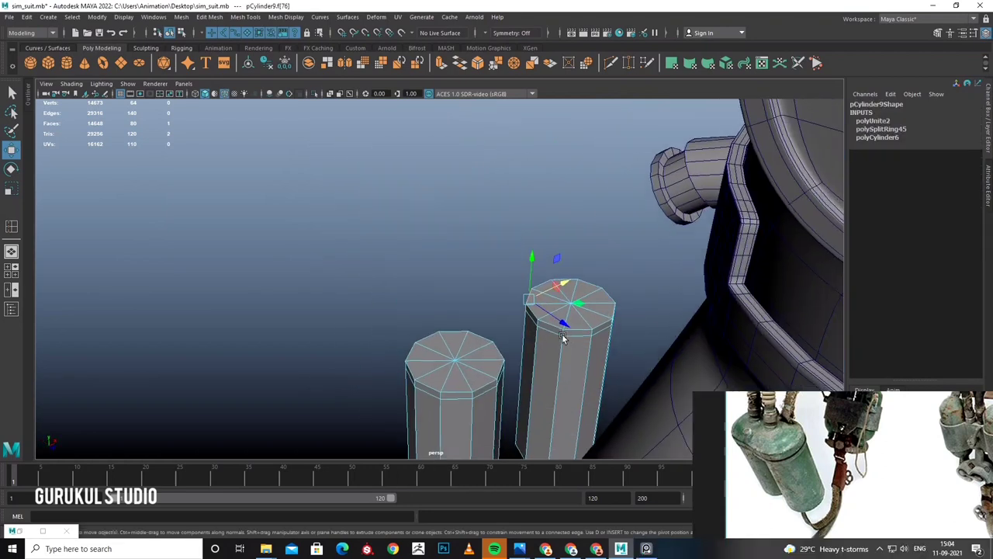
mouse_move(571, 335)
left_mouse_down("alt")
mouse_move(571, 280)
mouse_move(424, 267)
left_mouse_up("alt")
scroll(544, 285, "up", 2)
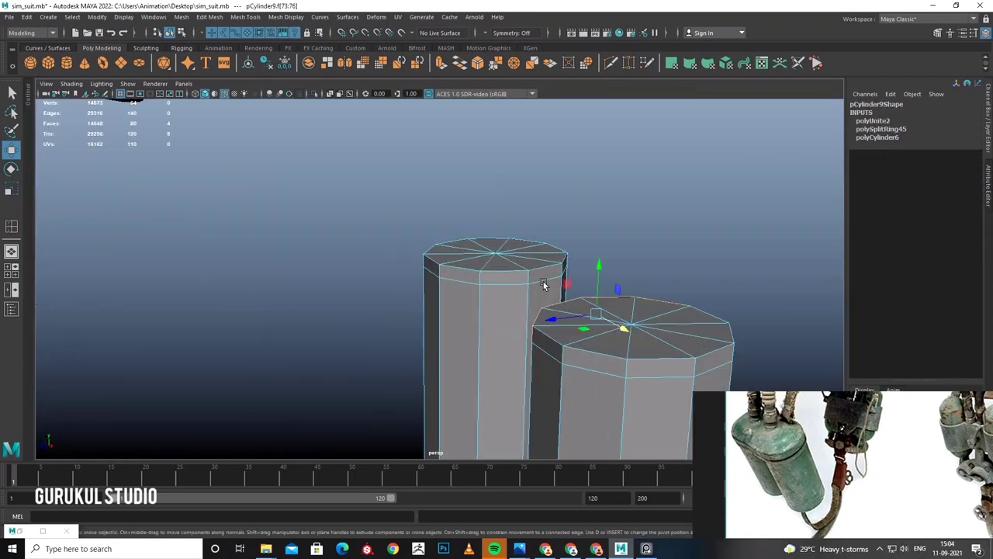
left_click_drag(644, 277, 431, 284, "alt")
scroll(420, 291, "down", 2)
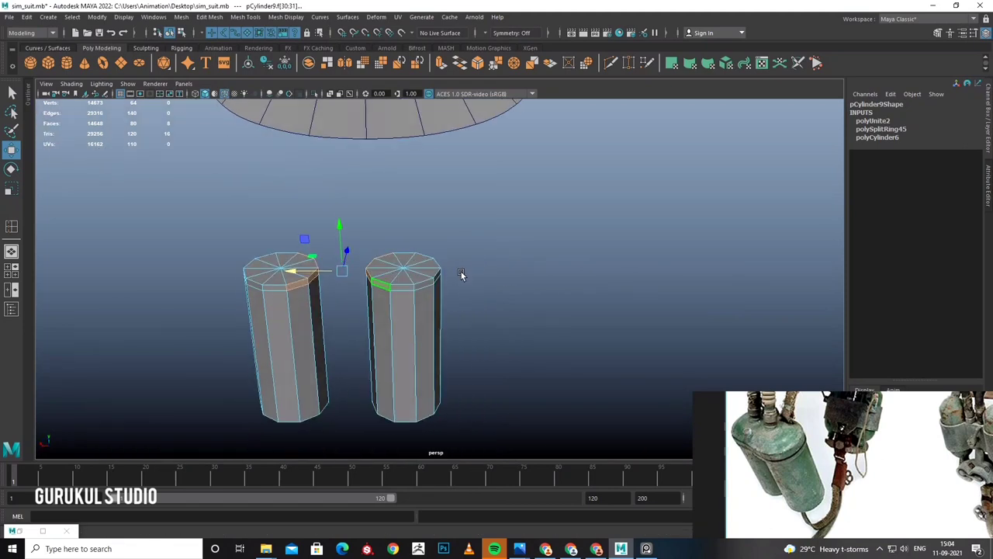
Bridge the cylinder tops with a Blend curve type and an extra division.
right_click_drag(516, 231, 520, 259, "shift")
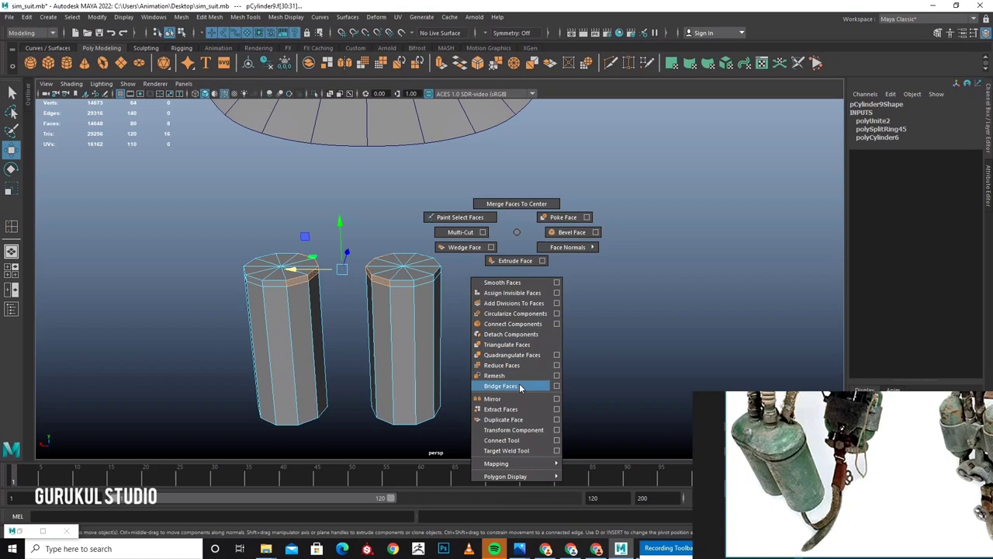
left_click(519, 386)
mouse_move(519, 385)
left_mouse_down("alt")
mouse_move(465, 306)
mouse_move(454, 328)
mouse_move(543, 326)
left_mouse_up("alt")
left_click(712, 178)
left_click_drag(543, 218, 503, 235, "alt")
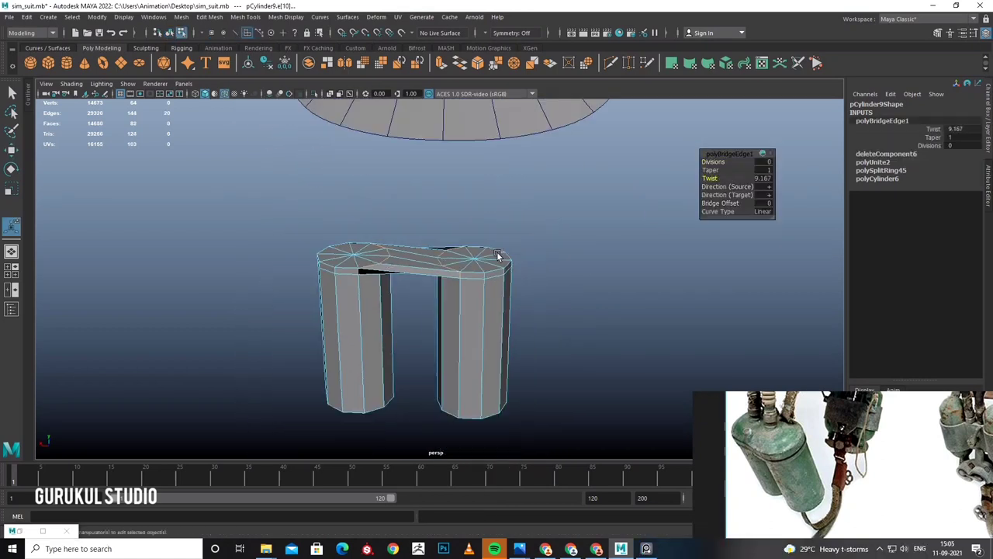
left_click(771, 226)
left_click(762, 211)
left_click(783, 226)
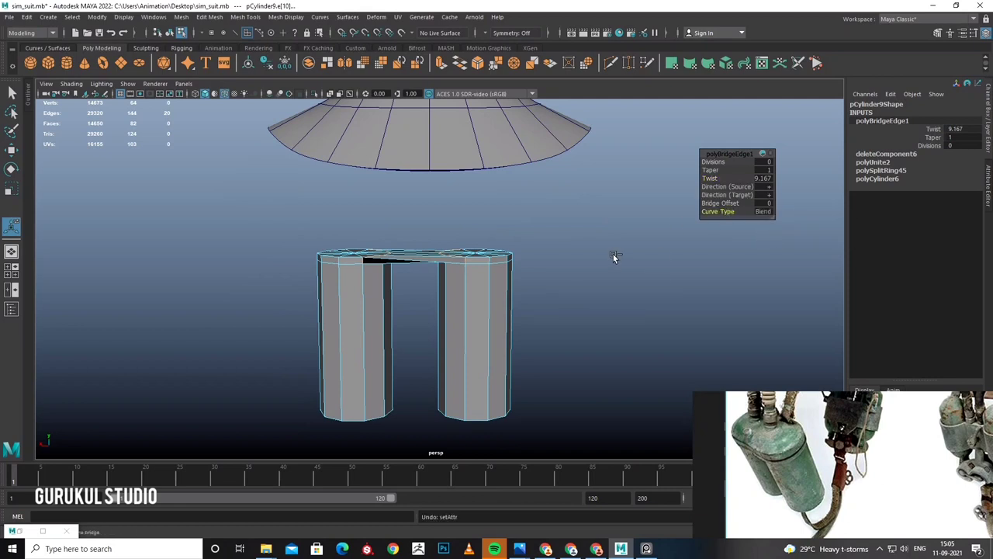
left_click_drag(709, 161, 717, 161)
left_click_drag(422, 231, 418, 217, "alt")
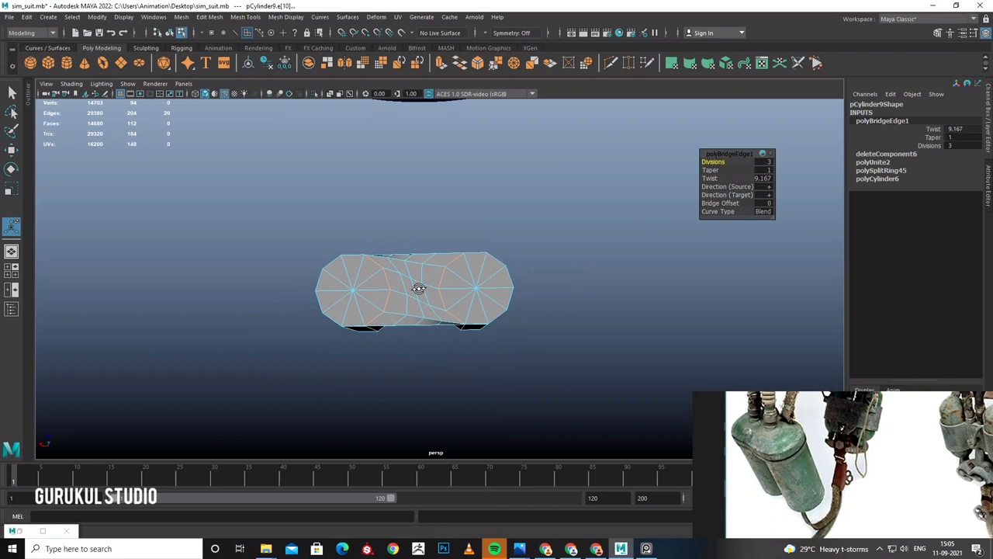
Undo the bridge and delete the selected top faces.
key("ctrl+z")
key("ctrl+z")
mouse_move(460, 276)
left_mouse_down("alt")
mouse_move(505, 294)
mouse_move(433, 333)
left_mouse_up("alt")
key("Delete")
With Append to Polygon, bridge the first gap from the left cylinder top.
left_click(245, 16)
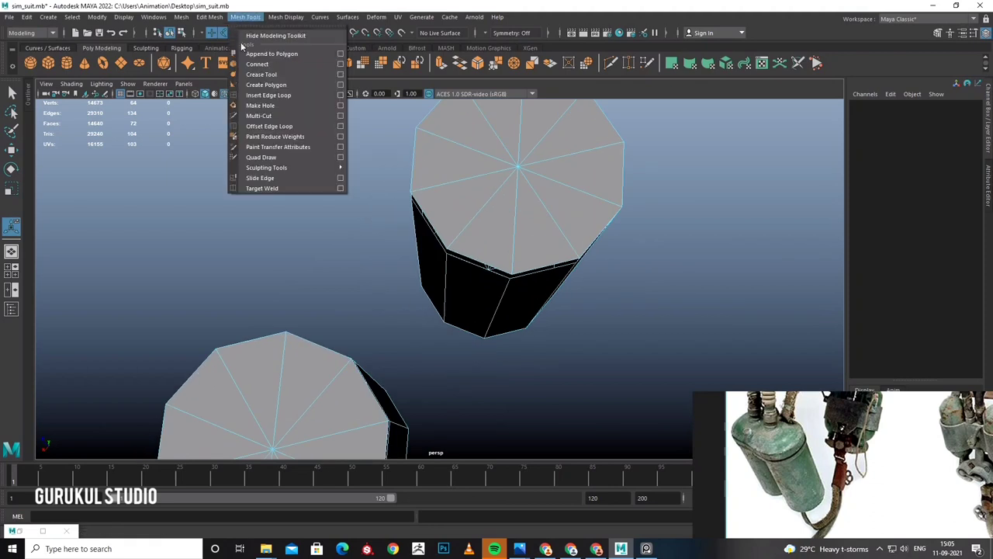
left_click(272, 54)
mouse_move(484, 293)
left_mouse_down("alt")
mouse_move(629, 237)
mouse_move(618, 253)
left_mouse_up("alt")
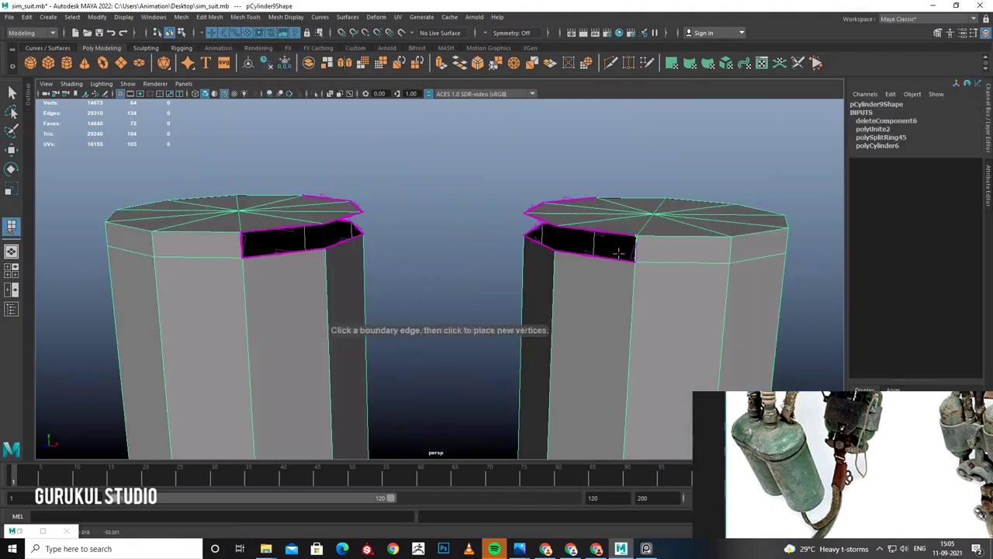
left_click(244, 242)
key("Return")
key("w")
Append a second face across the next gap between the cylinder tops.
mouse_move(243, 241)
left_mouse_down("alt")
mouse_move(463, 237)
mouse_move(503, 251)
left_mouse_up("alt")
left_click(619, 242)
mouse_move(619, 242)
left_mouse_down("alt")
mouse_move(408, 306)
mouse_move(284, 266)
left_mouse_up("alt")
left_click(284, 266)
key("Return")
left_click_drag(365, 277, 471, 280, "alt")
Fill two more gaps between the cylinder tops with appended faces.
key("g")
left_click(578, 225)
left_click(255, 205)
key("Return")
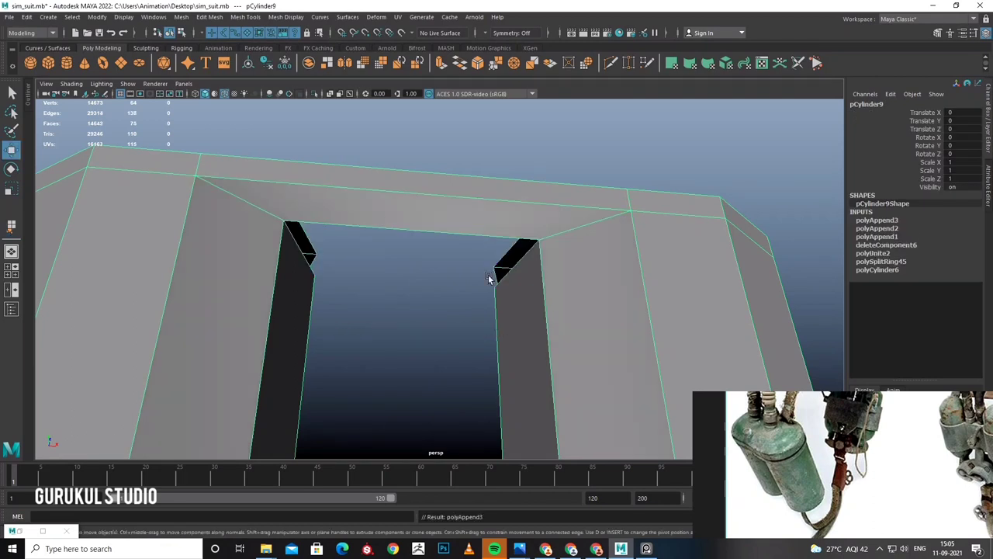
left_click(316, 261)
key("Return")
mouse_move(316, 262)
left_mouse_down("alt")
mouse_move(448, 270)
mouse_move(288, 306)
mouse_move(401, 307)
left_mouse_up("alt")
Append faces across the inner gap and the front gap of the top plate.
left_click(373, 297)
left_click(565, 297)
key("Return")
left_click(334, 323)
key("Return")
mouse_move(334, 323)
left_mouse_down("alt")
mouse_move(521, 300)
mouse_move(310, 285)
left_mouse_up("alt")
Fill the front part of the remaining hole with two appended faces.
left_click(311, 286)
mouse_move(572, 202)
left_mouse_down("alt")
mouse_move(751, 254)
mouse_move(397, 332)
left_mouse_up("alt")
left_click(743, 261)
key("Return")
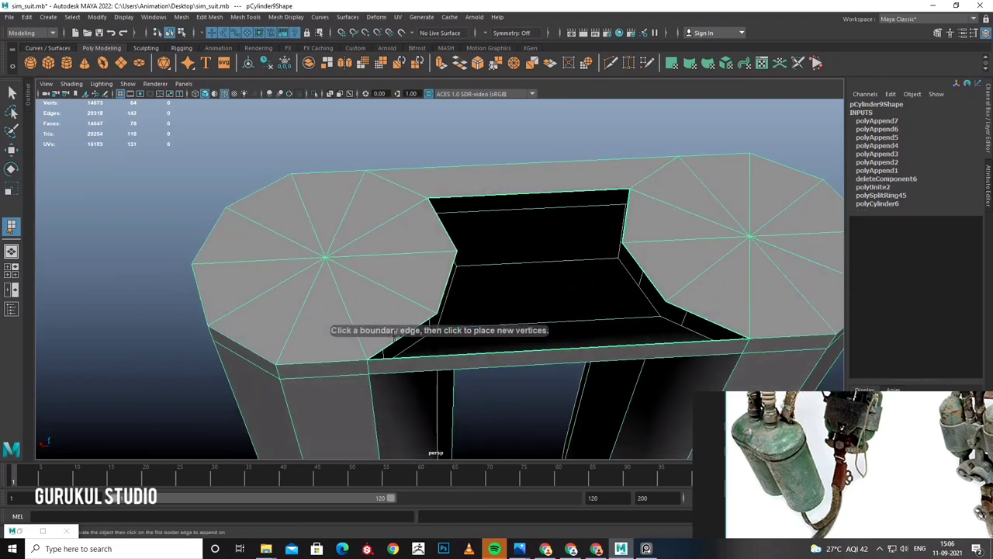
left_click(393, 335)
left_click(687, 317)
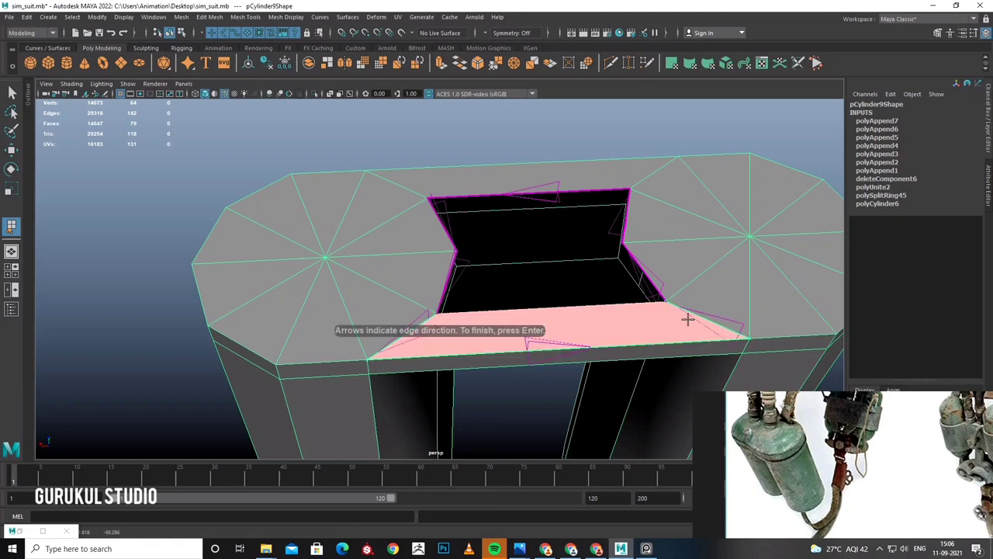
key("Return")
Close the hole's lower part and its last opening with appended faces.
left_click(446, 279)
left_click(647, 277)
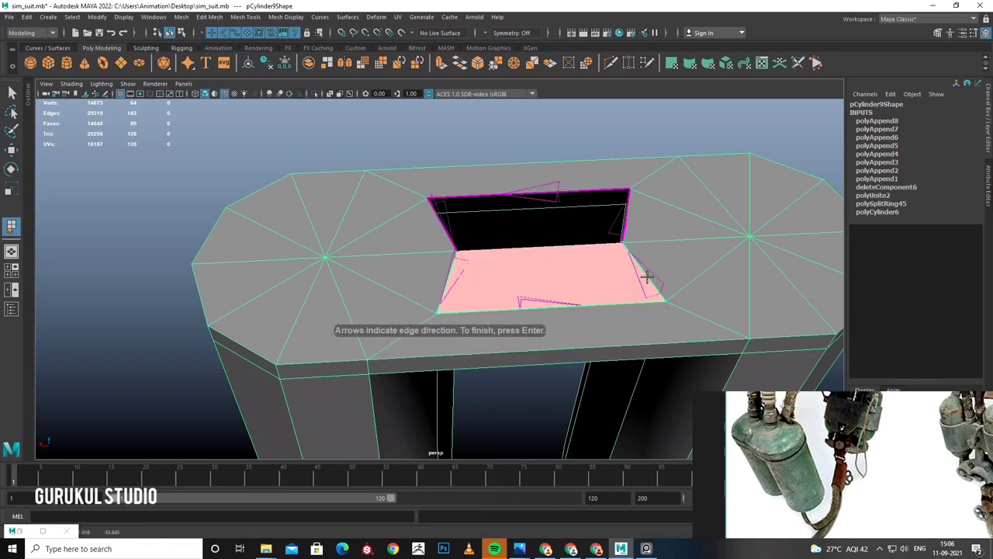
key("Return")
left_click(621, 220)
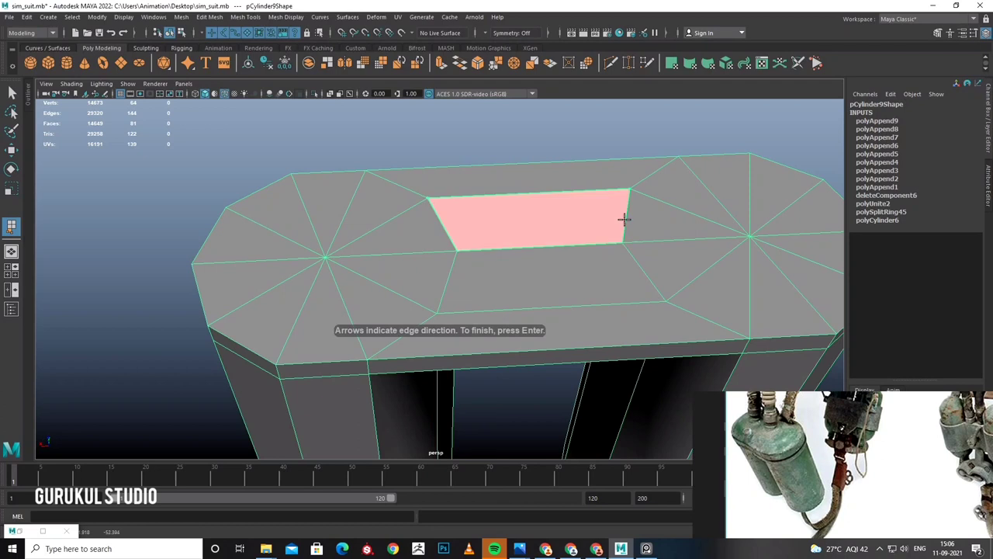
key("Return")
scroll(535, 254, "down", 5)
mouse_move(535, 253)
left_mouse_down("alt")
mouse_move(571, 240)
mouse_move(532, 222)
mouse_move(527, 207)
mouse_move(538, 210)
mouse_move(527, 223)
mouse_move(472, 204)
left_mouse_up("alt")
Select the top rim faces of pCylinder9 and extrude them upward.
left_click(443, 211)
left_click(393, 207, "shift")
mouse_move(393, 206)
left_mouse_down("alt")
mouse_move(465, 244)
mouse_move(450, 255)
mouse_move(426, 169)
mouse_move(528, 204)
mouse_move(528, 260)
mouse_move(484, 204)
left_mouse_up("alt")
key("ctrl+e")
In top view with the grid hidden, select both cylinder cap faces.
key("space")
key("space")
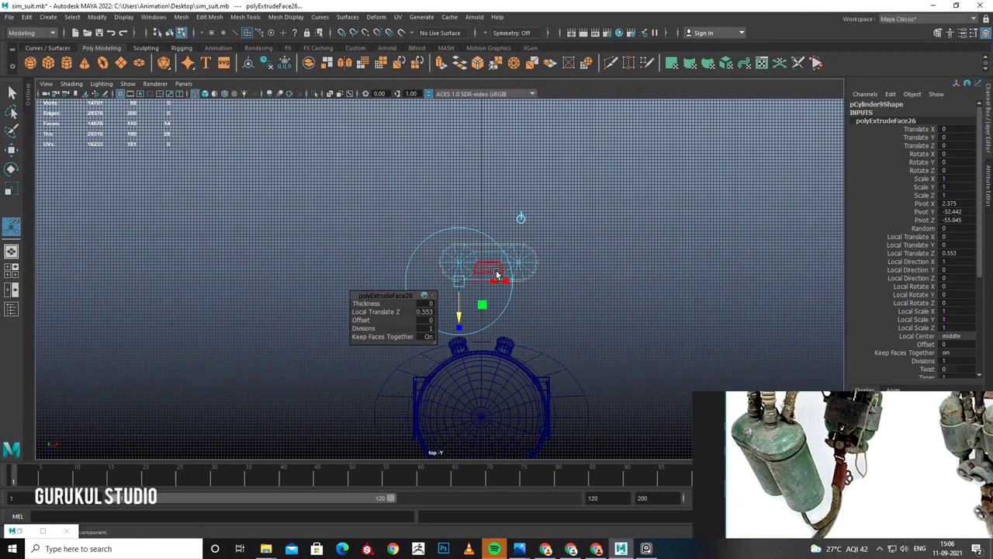
middle_click_drag(497, 274, 307, 231, "alt")
key("w")
scroll(326, 155, "up", 3)
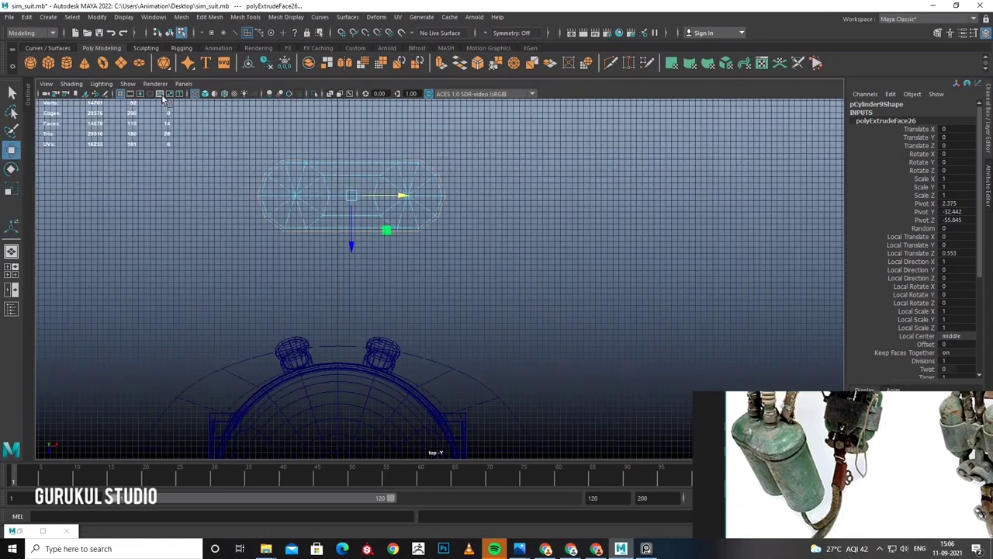
left_click(120, 93)
scroll(359, 256, "up", 2)
scroll(359, 256, "up", 2)
scroll(359, 256, "up", 2)
scroll(360, 256, "up", 2)
left_click(359, 256)
left_click(582, 264, "shift")
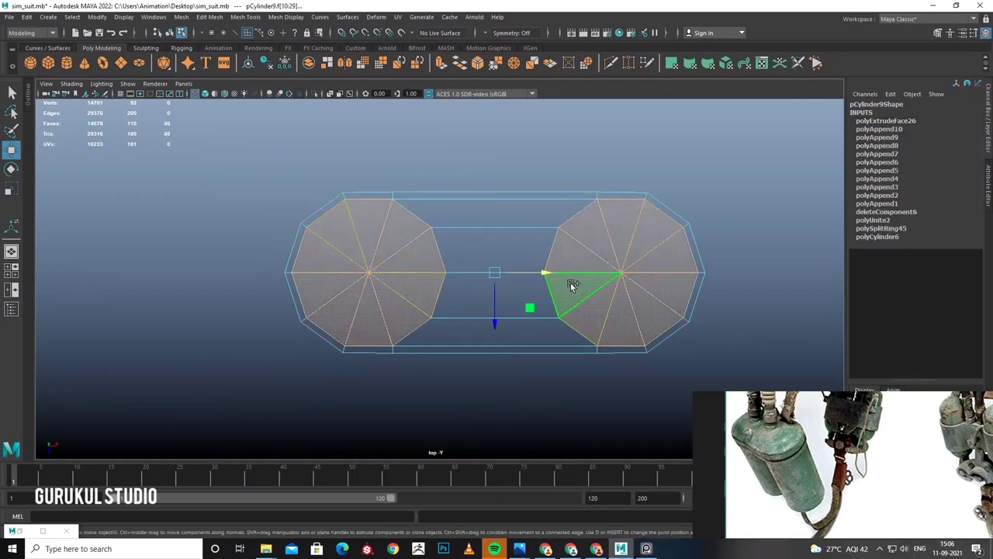
Frame the selected caps in perspective view and delete them.
key("space")
key("space")
left_click_drag(647, 215, 497, 299, "alt")
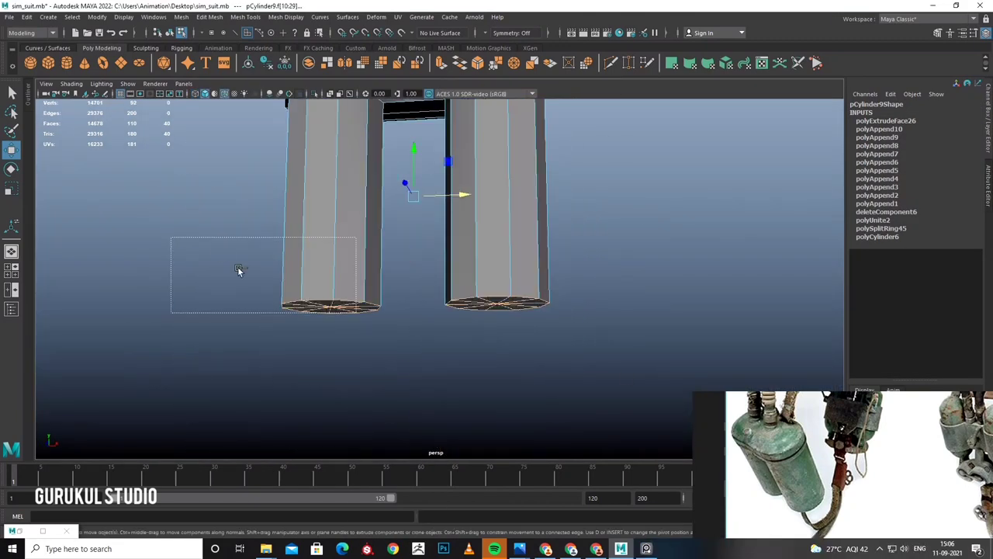
left_click_drag(239, 270, 512, 332, "alt")
scroll(548, 253, "up", 5)
key("f")
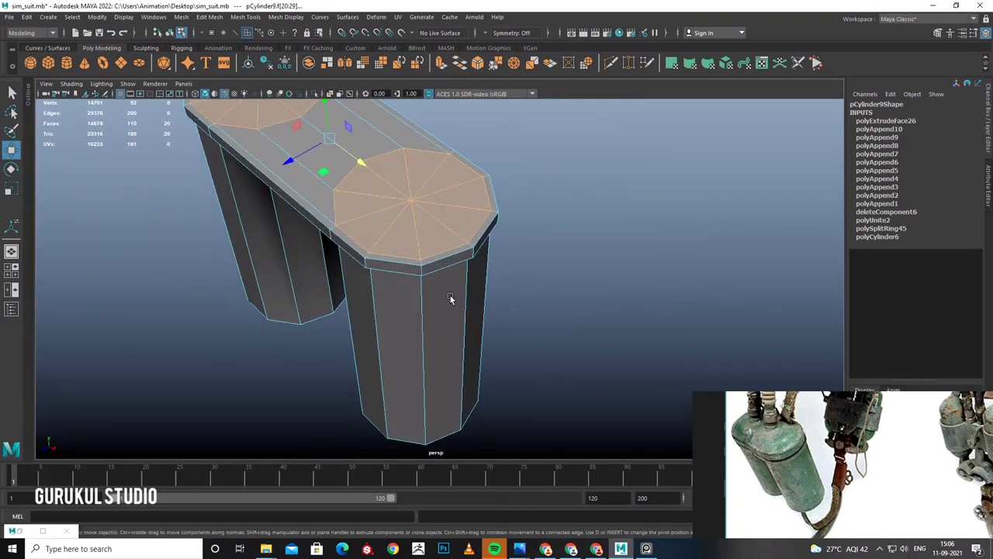
key("Delete")
Delete the extra side faces inside the plate and return to object selection.
mouse_move(450, 300)
left_mouse_down("alt")
mouse_move(421, 266)
mouse_move(528, 310)
left_mouse_up("alt")
left_click(482, 259)
left_click(483, 258, "shift")
left_click(377, 271, "shift")
key("Delete")
left_click_drag(406, 277, 512, 295, "alt")
scroll(535, 293, "up", 2)
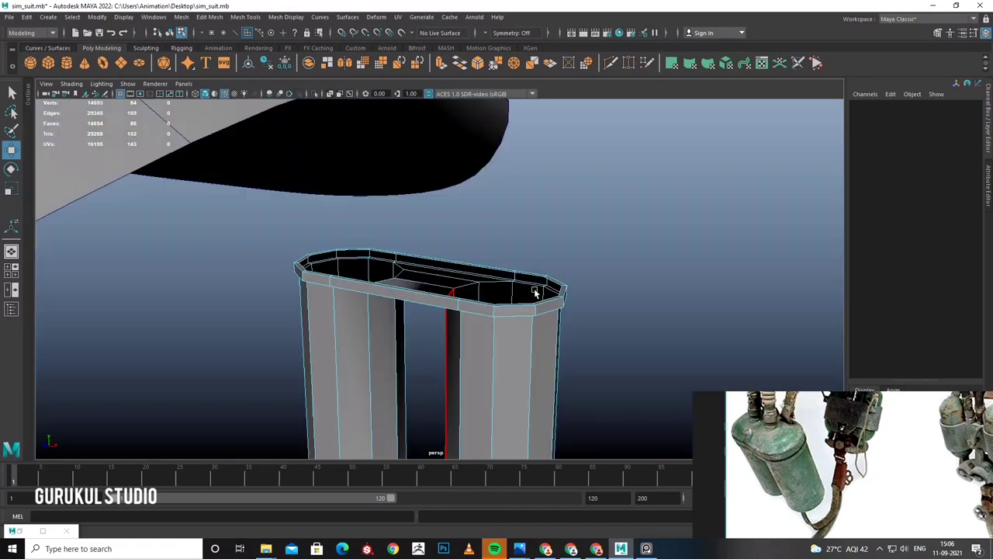
right_click_drag(535, 293, 547, 256)
mouse_move(547, 256)
left_mouse_down("alt")
mouse_move(609, 235)
mouse_move(528, 279)
mouse_move(519, 261)
mouse_move(502, 275)
left_mouse_up("alt")
scroll(519, 261, "down", 3)
Select the top rim faces and duplicate them into a separate piece.
right_click(532, 264)
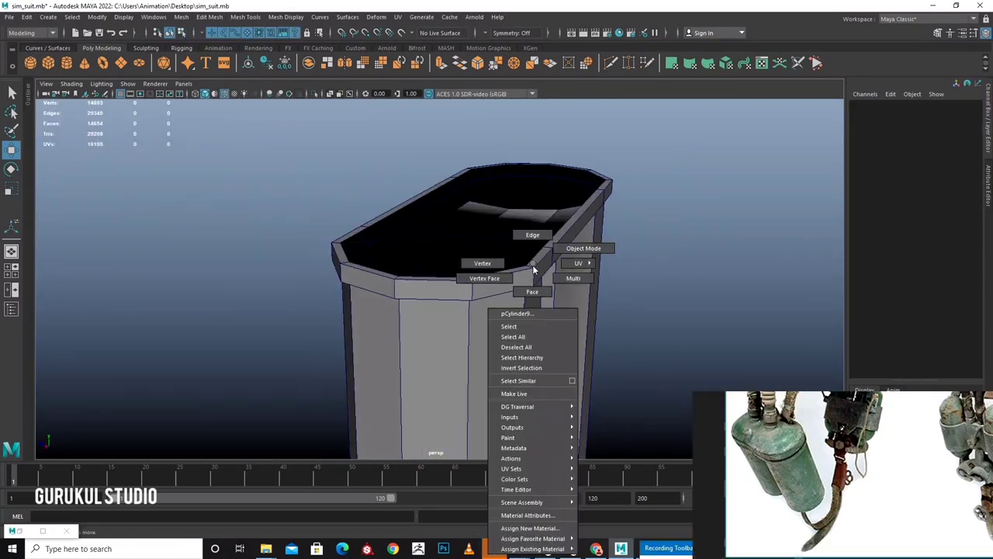
right_click_drag(533, 269, 533, 291)
left_click_drag(543, 266, 566, 279, "alt")
right_click(568, 284, "shift")
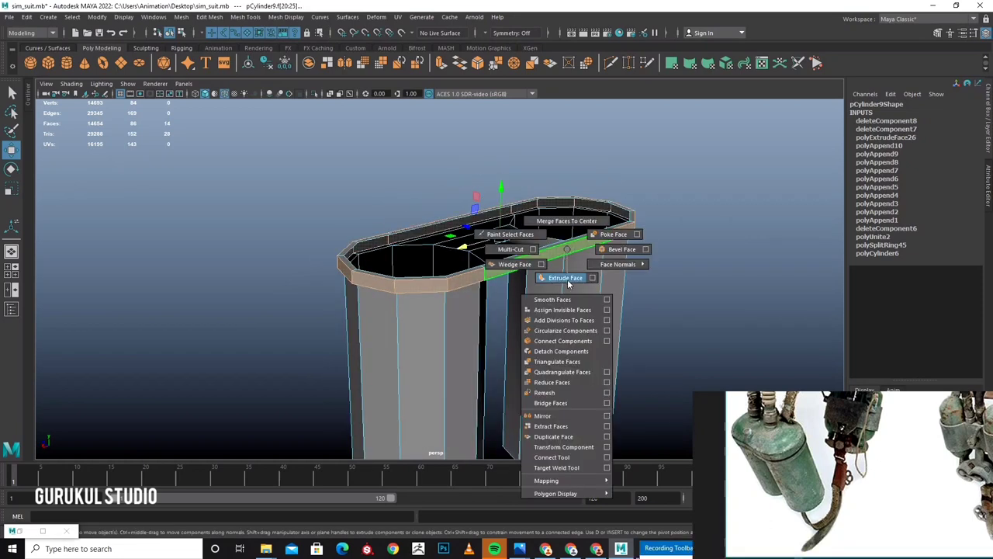
left_click(570, 438)
Select the duplicated rim, polySurface4, as a whole object and inspect its hollow top.
right_click_drag(485, 307, 500, 318)
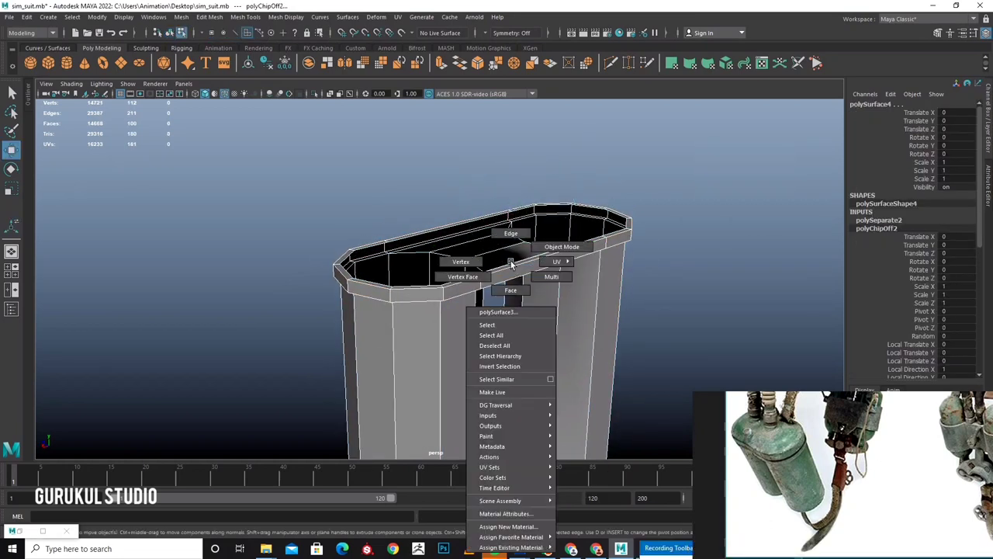
scroll(605, 301, "down", 3)
left_click_drag(605, 301, 524, 287, "alt")
scroll(524, 288, "down", 3)
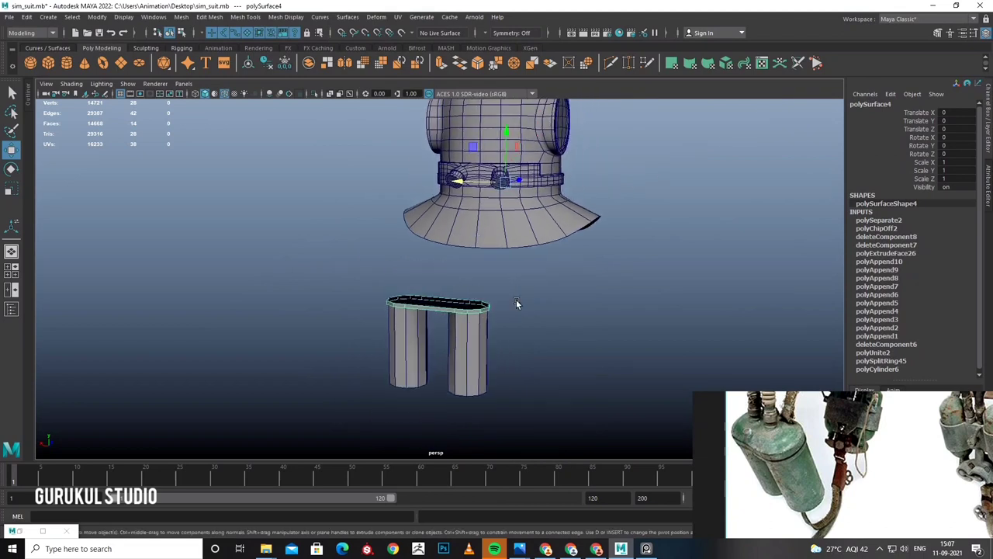
scroll(414, 222, "up", 3)
scroll(481, 250, "up", 3)
mouse_move(481, 251)
left_mouse_down("alt")
mouse_move(505, 284)
mouse_move(502, 258)
mouse_move(538, 257)
mouse_move(497, 271)
mouse_move(533, 260)
mouse_move(509, 277)
mouse_move(454, 248)
mouse_move(508, 266)
left_mouse_up("alt")
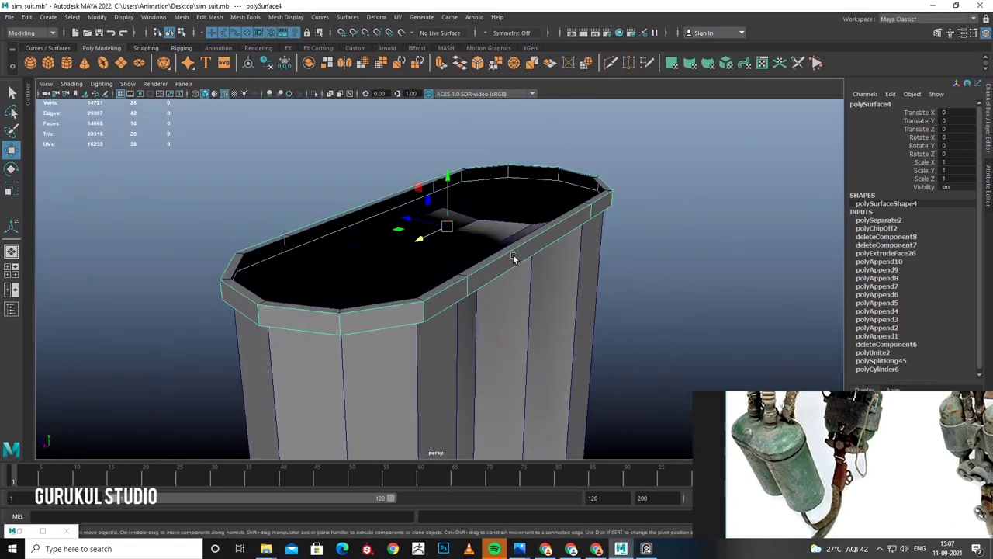
Undo a trial scale of the rim and raise it to Translate Y 1.169.
key("r")
left_click_drag(447, 227, 489, 280)
left_click_drag(450, 164, 454, 137)
key("w")
key("ctrl+z")
key("ctrl+z")
key("ctrl+z")
key("w")
mouse_move(505, 246)
left_mouse_down("alt")
mouse_move(490, 269)
mouse_move(414, 270)
mouse_move(486, 188)
left_mouse_up("alt")
right_click(486, 188)
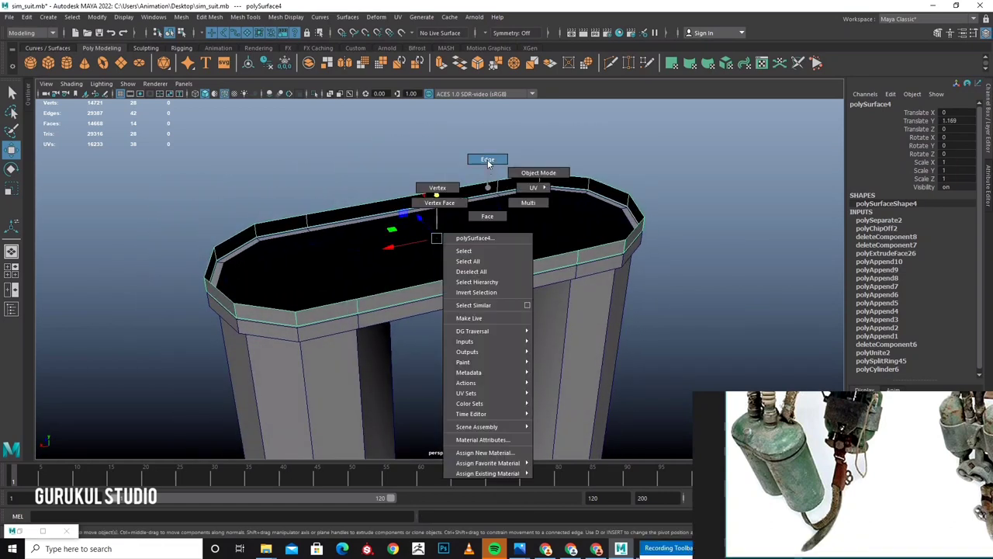
Cap the rim's top edge loop with Fill Hole and extrude the new face.
left_click(487, 161)
double_click(496, 177)
right_click_drag(499, 173, 512, 367, "shift")
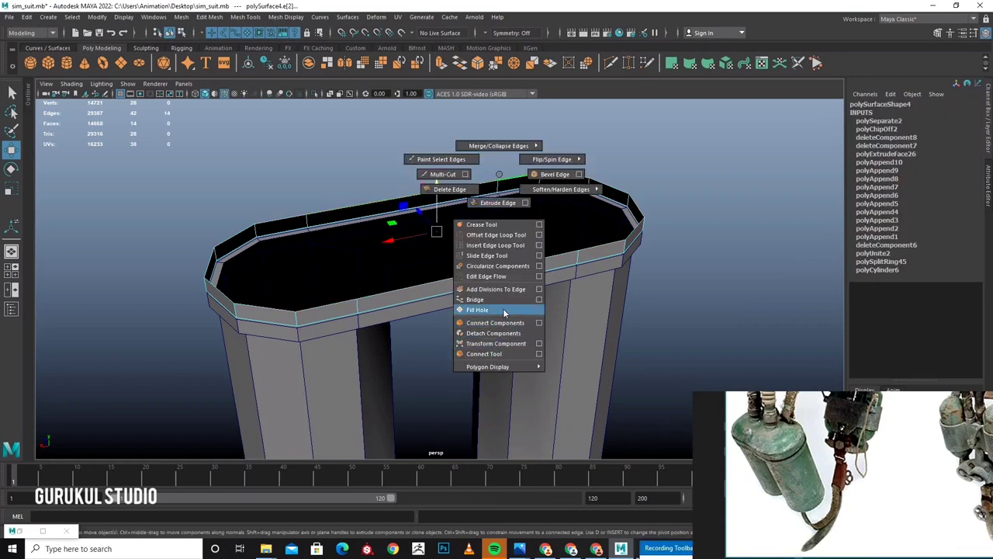
right_click_drag(504, 311, 505, 312, "shift")
left_click(500, 254)
right_click_drag(498, 261, 497, 284, "shift")
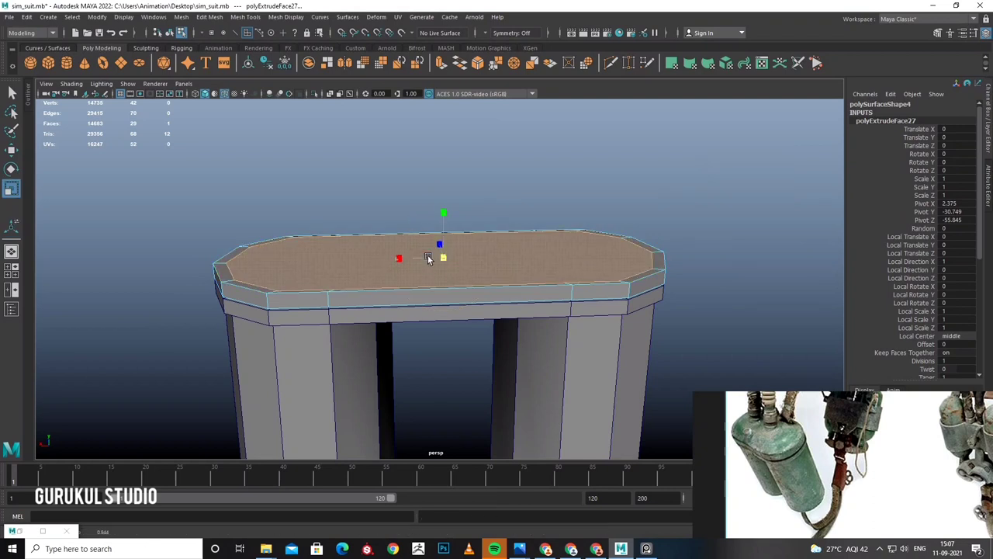
Split the top cap with a Multi-Cut line across one rounded end.
mouse_move(425, 267)
left_mouse_down("alt")
mouse_move(445, 284)
mouse_move(475, 268)
left_mouse_up("alt")
key("w")
mouse_move(443, 225)
left_mouse_down("alt")
mouse_move(427, 237)
mouse_move(503, 271)
mouse_move(397, 204)
mouse_move(511, 235)
mouse_move(492, 211)
mouse_move(543, 248)
mouse_move(525, 292)
mouse_move(532, 323)
mouse_move(419, 129)
left_mouse_up("alt")
left_click(182, 16)
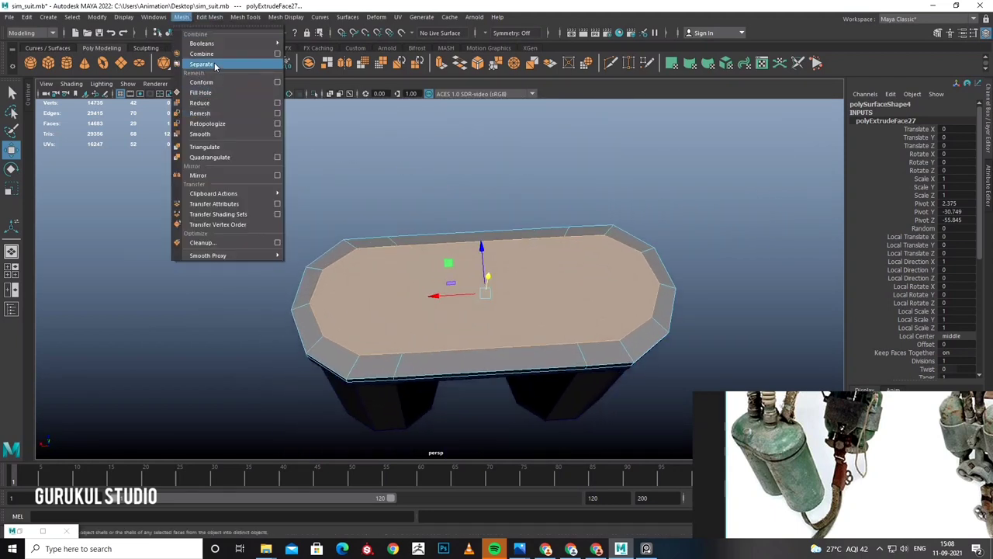
mouse_move(244, 17)
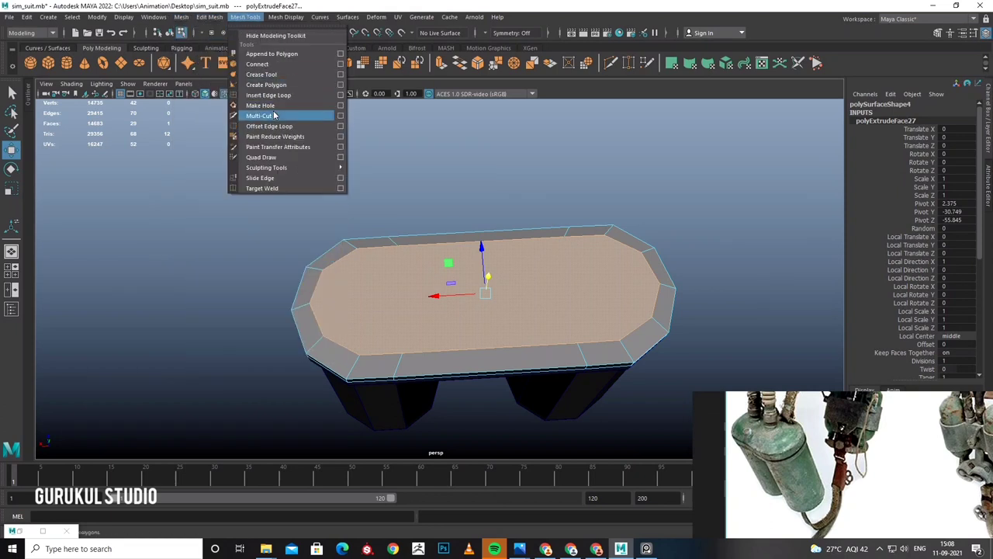
left_click(274, 115)
left_click_drag(414, 271, 406, 232, "alt")
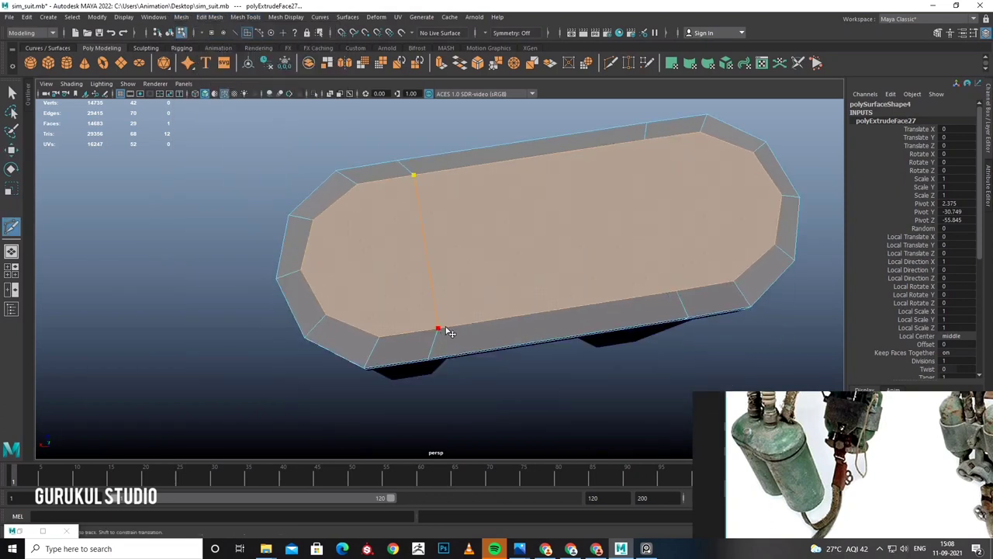
key("Return")
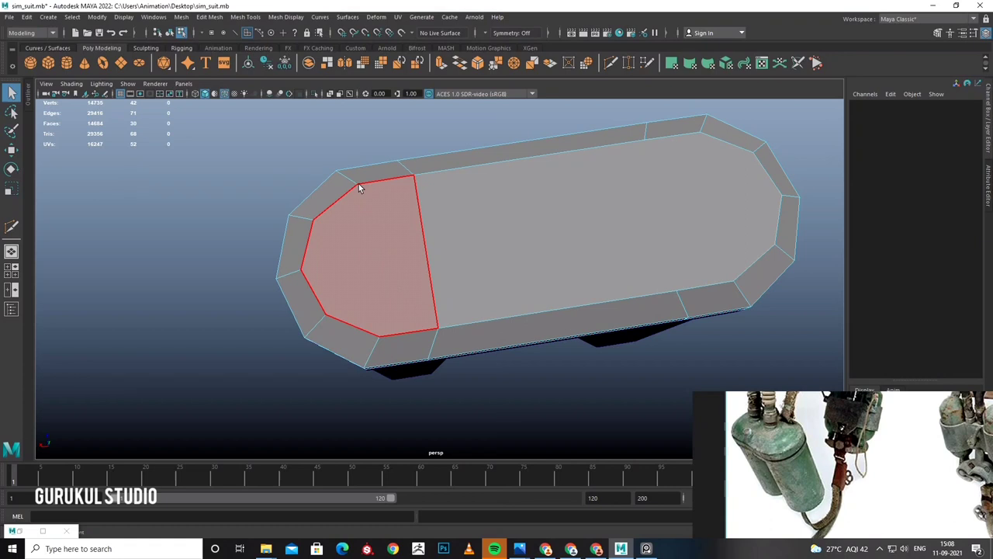
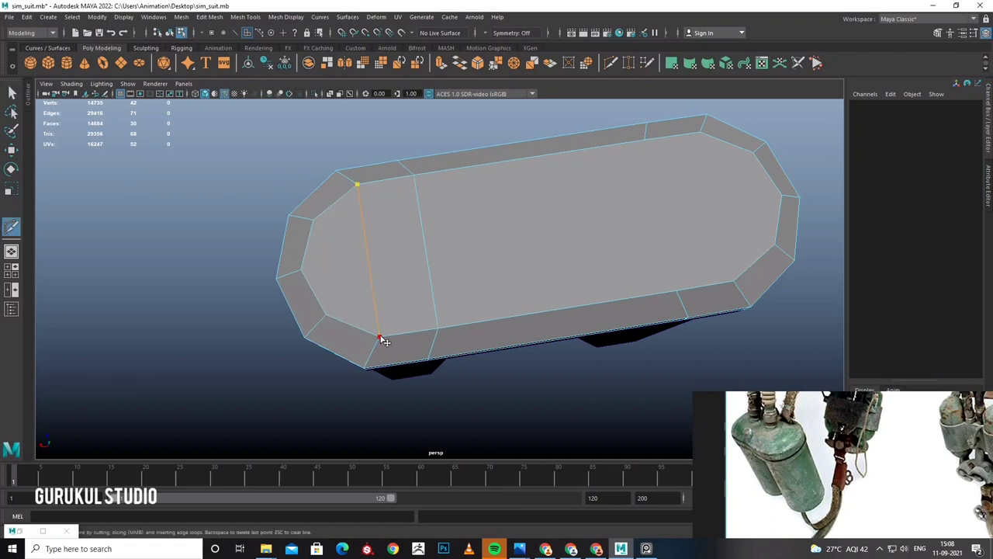
Slice the slab's top face into a grid with Multi-Cut cuts, then check it from above.
left_click_drag(382, 339, 642, 266, "alt")
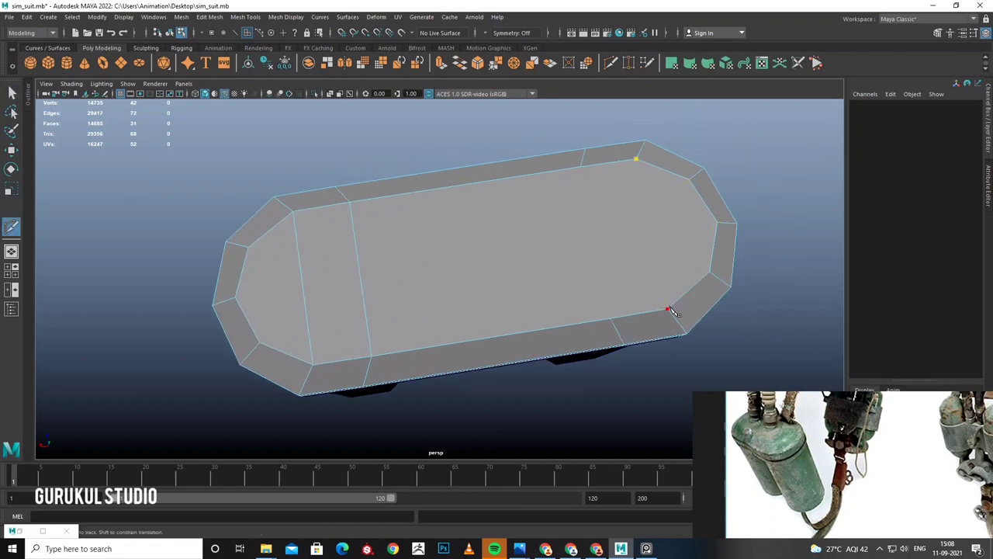
key("q")
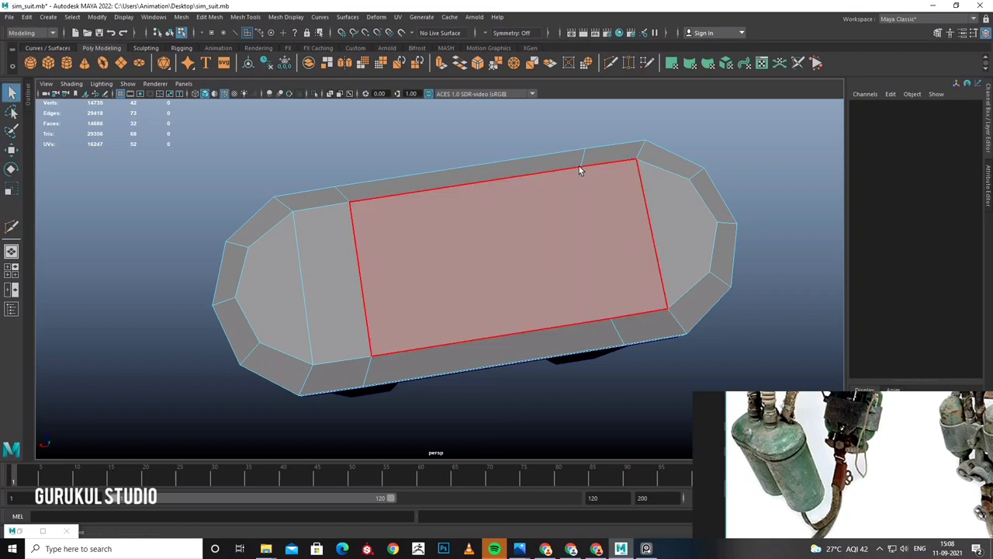
key("ctrl+shift+x")
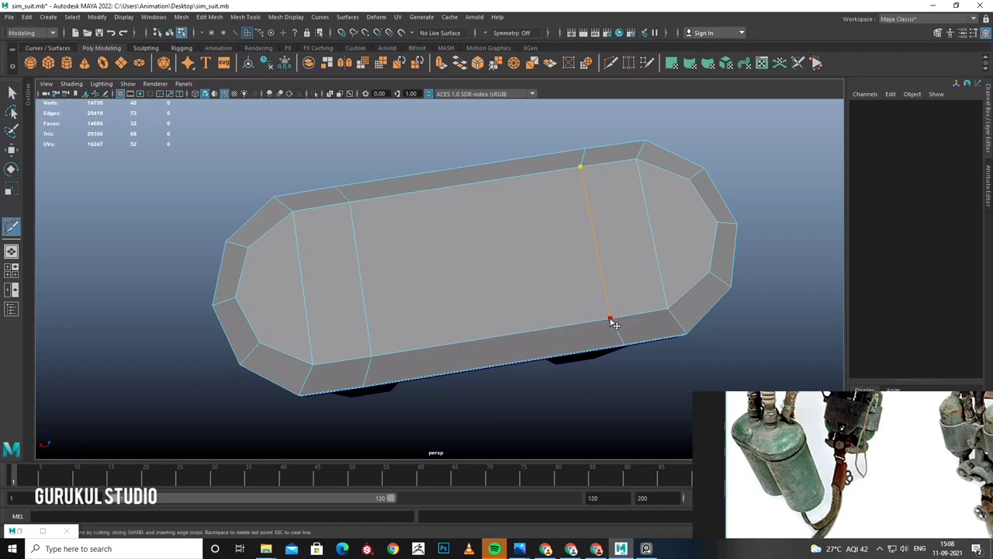
mouse_move(613, 321)
left_mouse_down("alt")
mouse_move(675, 282)
mouse_move(667, 315)
left_mouse_up("alt")
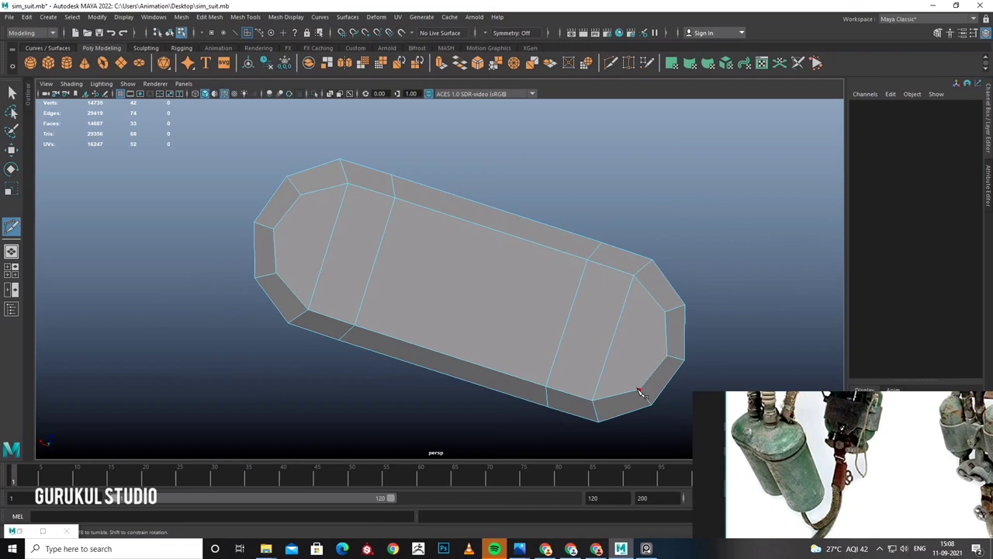
mouse_move(441, 258)
left_mouse_down("alt")
mouse_move(454, 230)
mouse_move(481, 326)
mouse_move(516, 298)
mouse_move(517, 272)
mouse_move(466, 281)
mouse_move(454, 252)
left_mouse_up("alt")
key("w")
right_click_drag(454, 252, 441, 264)
left_click(441, 264)
mouse_move(440, 264)
left_mouse_down("alt")
mouse_move(471, 275)
mouse_move(468, 233)
left_mouse_up("alt")
left_click(245, 16)
Insert a first edge loop across the slab top.
left_click(256, 85)
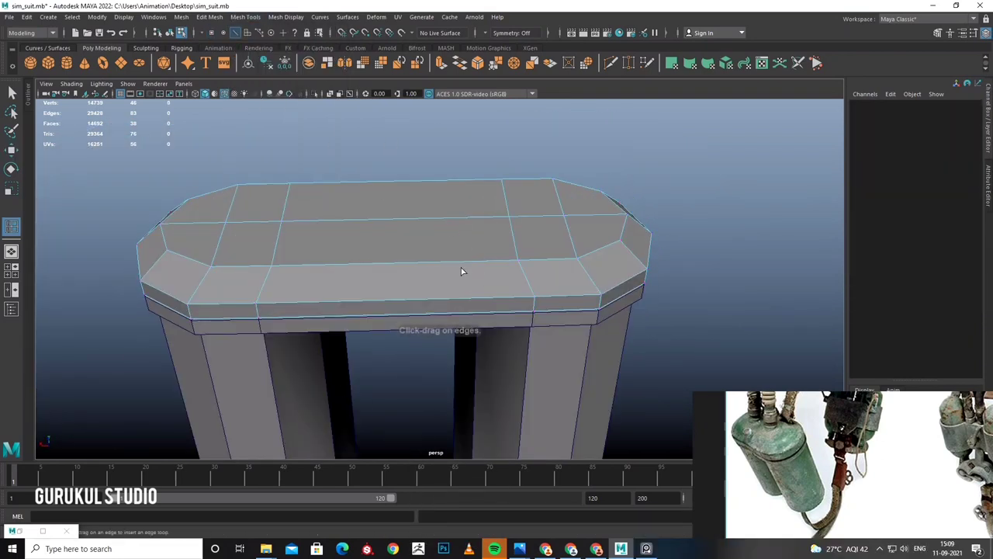
left_click(395, 269)
scroll(439, 255, "down", 3)
mouse_move(439, 255)
left_mouse_down("alt")
mouse_move(439, 263)
mouse_move(443, 215)
left_mouse_up("alt")
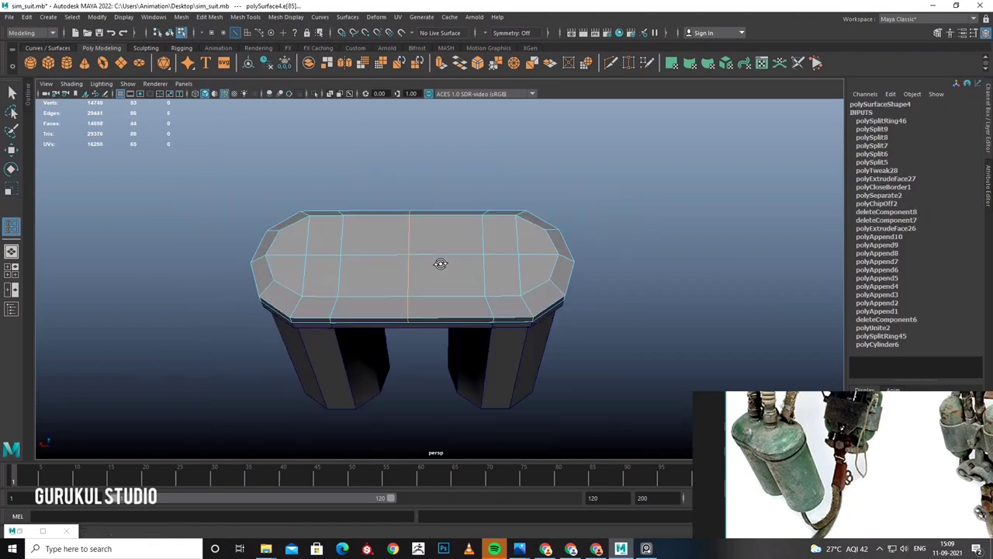
key("w")
Set Symmetry to Object X and try another edge loop, undoing it.
left_click(506, 33)
left_click(515, 49)
left_click(222, 17)
left_click(287, 94)
left_click_drag(434, 201, 457, 182, "alt")
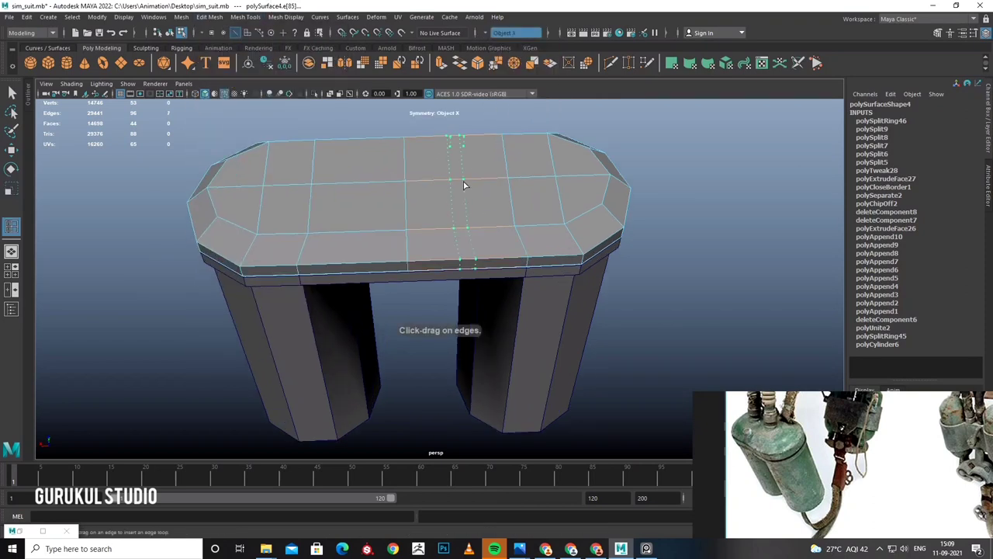
left_click(464, 185)
key("ctrl+z")
With symmetry off, add three more edge loops across the slab and select the central faces.
left_click(488, 33)
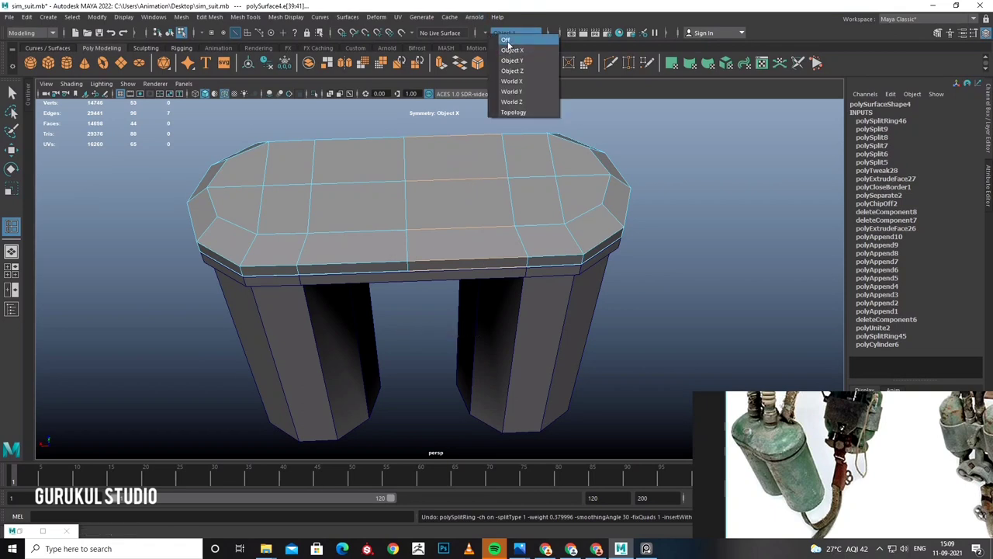
left_click(506, 39)
mouse_move(465, 162)
left_mouse_down("alt")
mouse_move(481, 143)
mouse_move(500, 203)
mouse_move(444, 244)
left_mouse_up("alt")
left_click(481, 142)
left_click(450, 240)
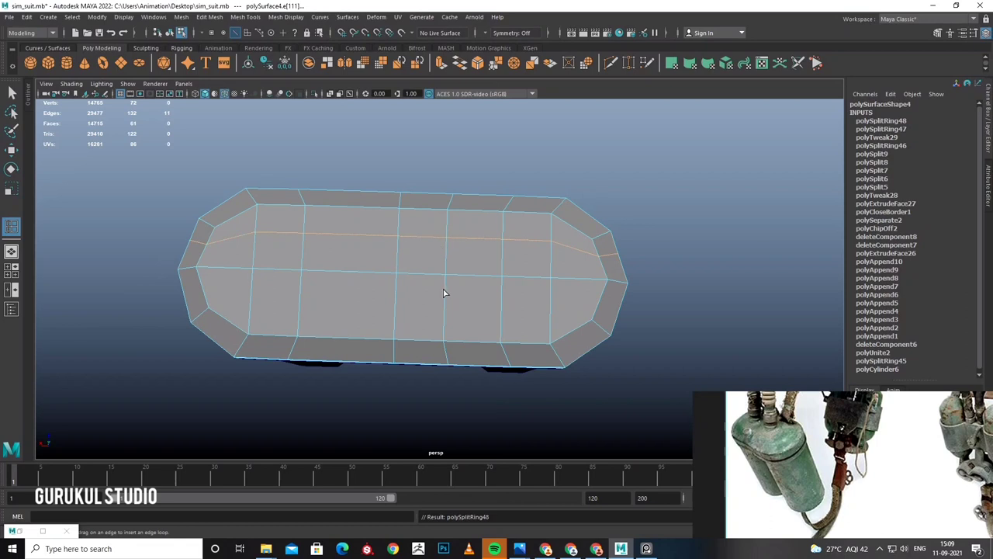
left_click(447, 311)
mouse_move(446, 311)
left_mouse_down("alt")
mouse_move(481, 296)
mouse_move(472, 230)
mouse_move(497, 258)
mouse_move(506, 249)
mouse_move(529, 304)
mouse_move(560, 247)
left_mouse_up("alt")
key("F11")
left_click(505, 255)
Circularize the selected faces with Radial Offset -0.9 and Surface alignment.
right_click_drag(561, 246, 560, 317, "shift")
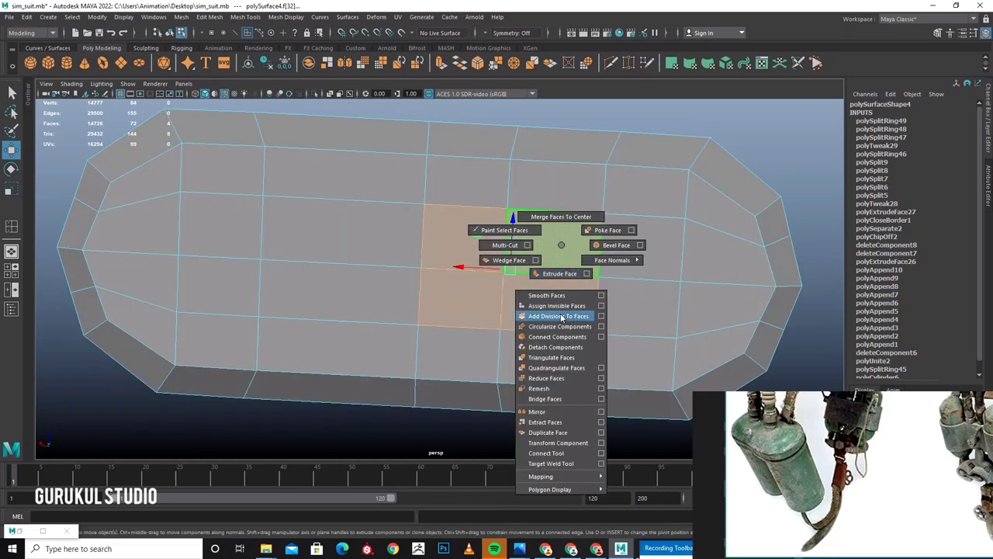
right_click_drag(563, 373, 562, 324, "shift")
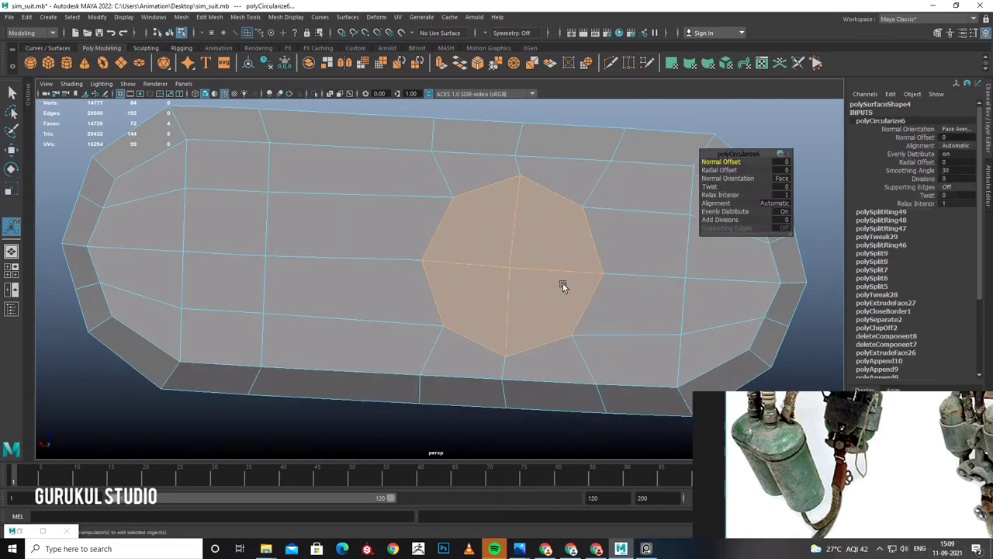
left_click_drag(562, 283, 513, 242, "alt")
left_click_drag(729, 171, 719, 170)
left_click(780, 203)
left_click(843, 215)
Twist the circular patch by 1.2 and extrude the face.
mouse_move(576, 215)
left_mouse_down("alt")
mouse_move(536, 160)
mouse_move(533, 209)
left_mouse_up("alt")
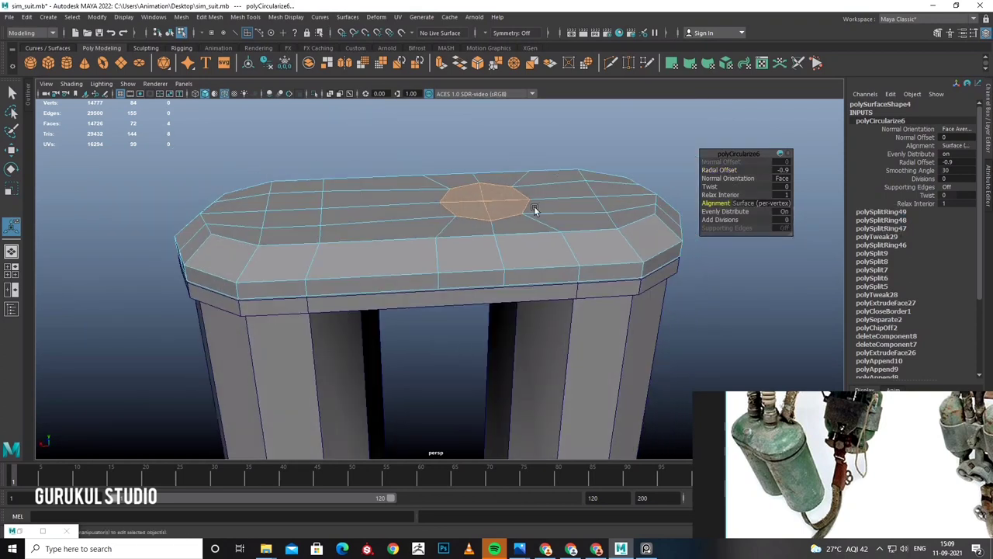
scroll(534, 209, "up", 3)
scroll(523, 235, "up", 3)
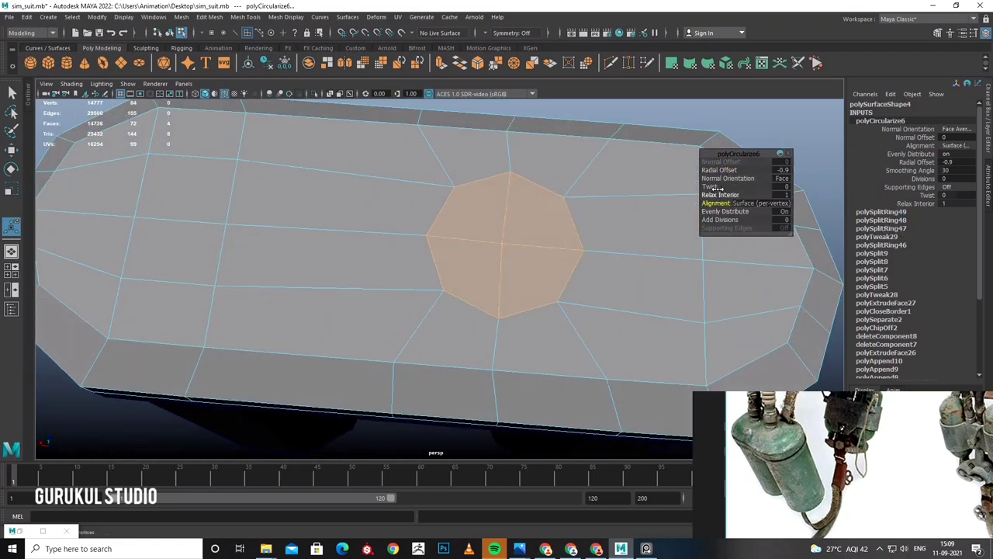
left_click_drag(729, 188, 730, 188)
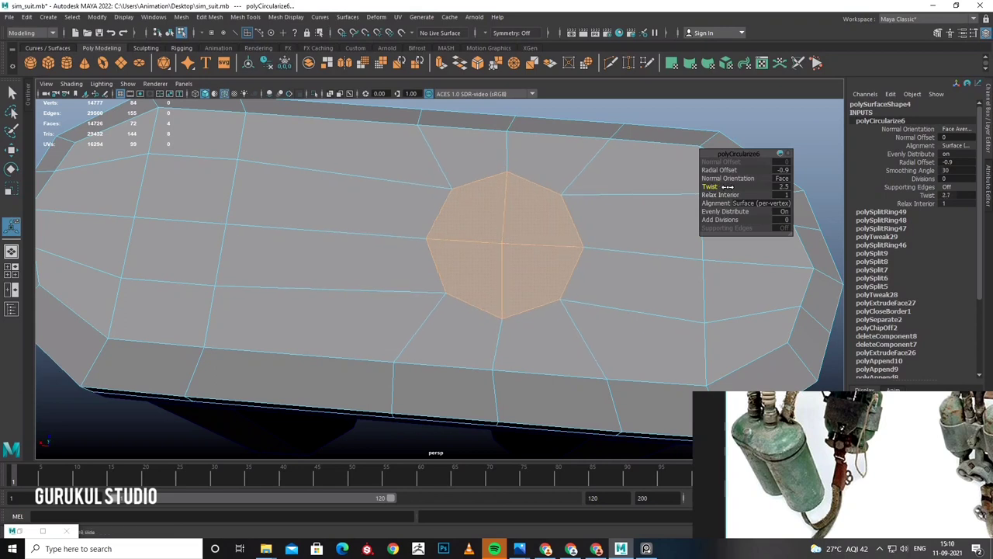
scroll(549, 224, "down", 5)
left_click_drag(549, 224, 517, 251, "alt")
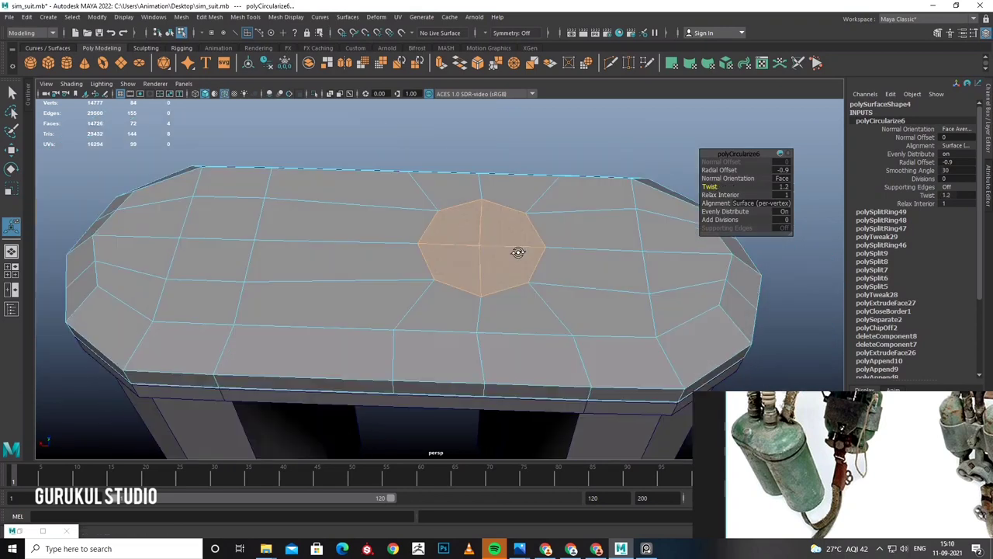
right_click(520, 227, "shift")
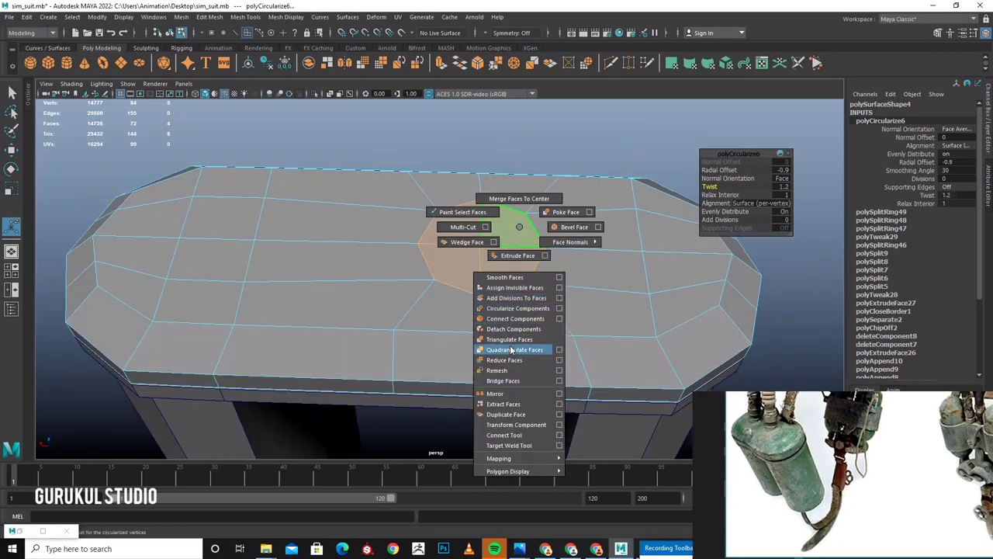
left_click(512, 256)
Scale the extruded octagon inward into a collar and extrude it again.
scroll(512, 283, "up", 2)
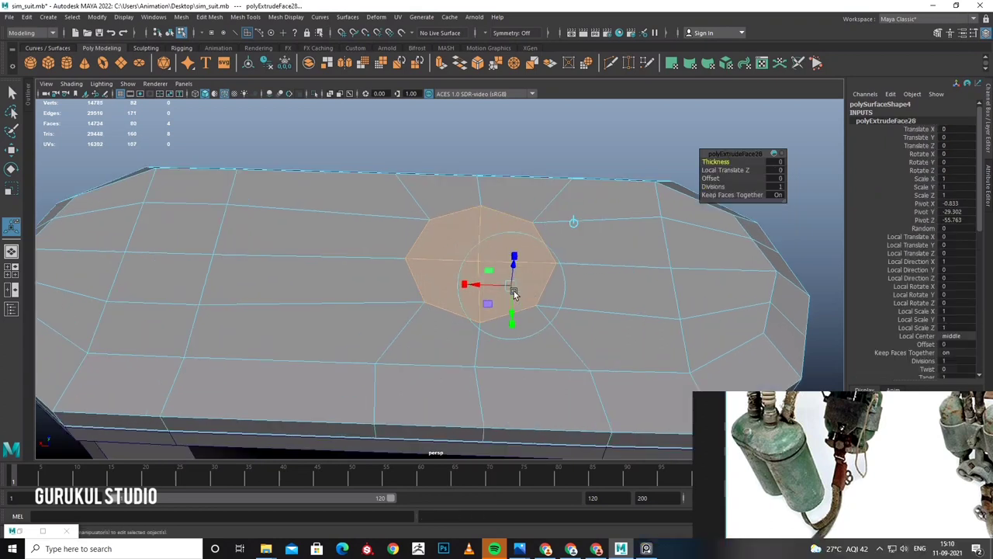
scroll(505, 275, "up", 2)
mouse_move(523, 243)
left_mouse_down()
mouse_move(528, 269)
mouse_move(485, 231)
mouse_move(494, 268)
mouse_move(474, 276)
mouse_move(491, 274)
left_mouse_up()
key("e")
key("ctrl+z")
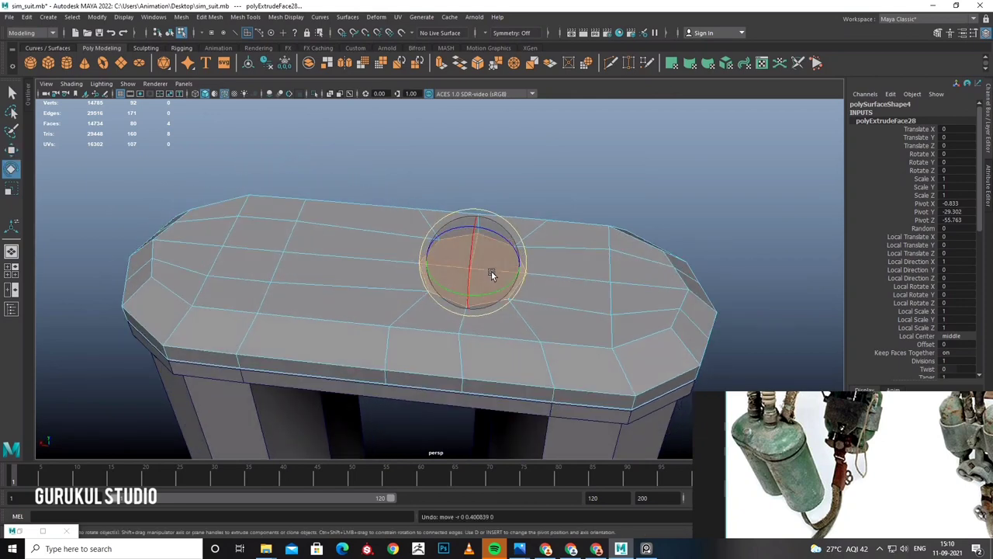
key("r")
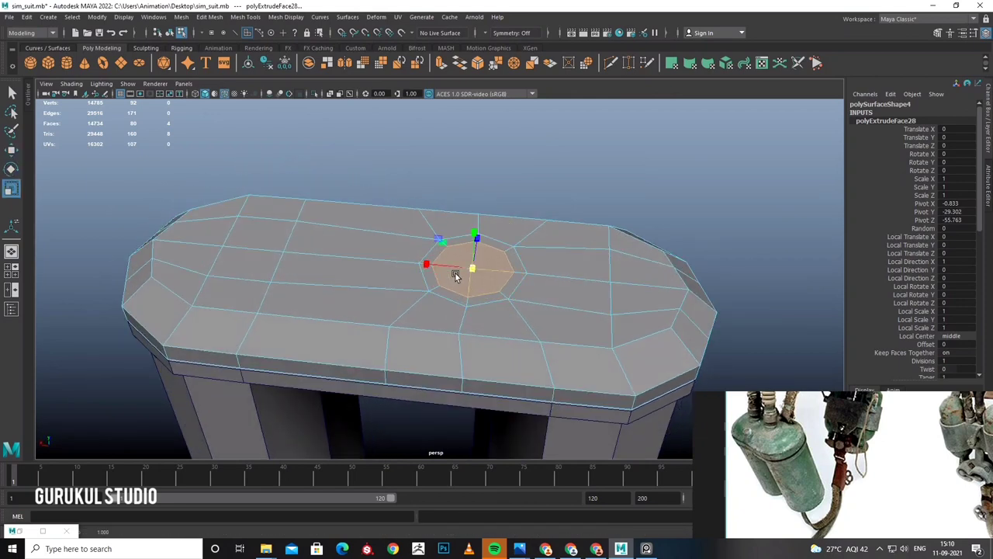
left_click_drag(456, 273, 484, 285, "alt")
key("ctrl+e")
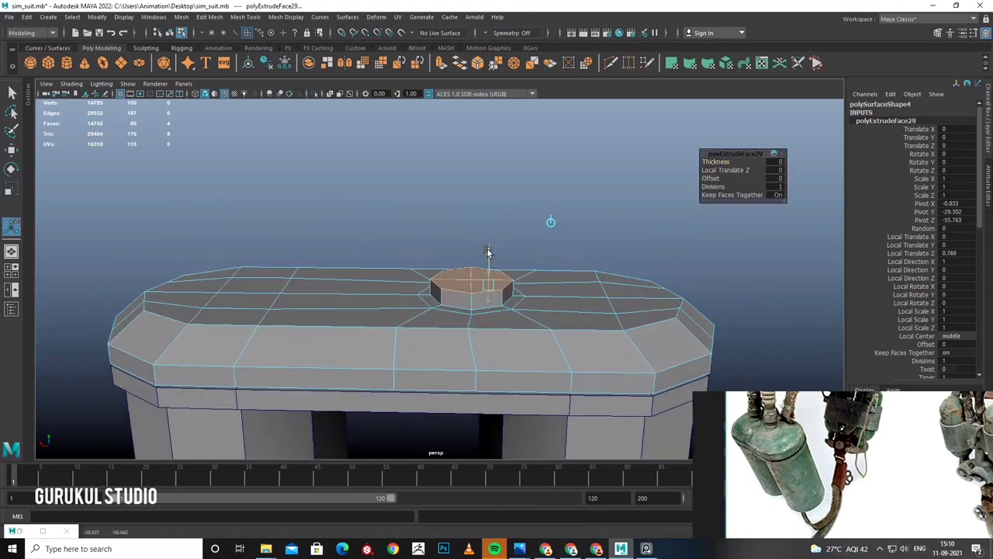
Raise the new extrusion, shrink it inward and extrude once more.
key("e")
mouse_move(487, 249)
left_mouse_down("alt")
mouse_move(447, 278)
mouse_move(401, 243)
left_mouse_up("alt")
key("w")
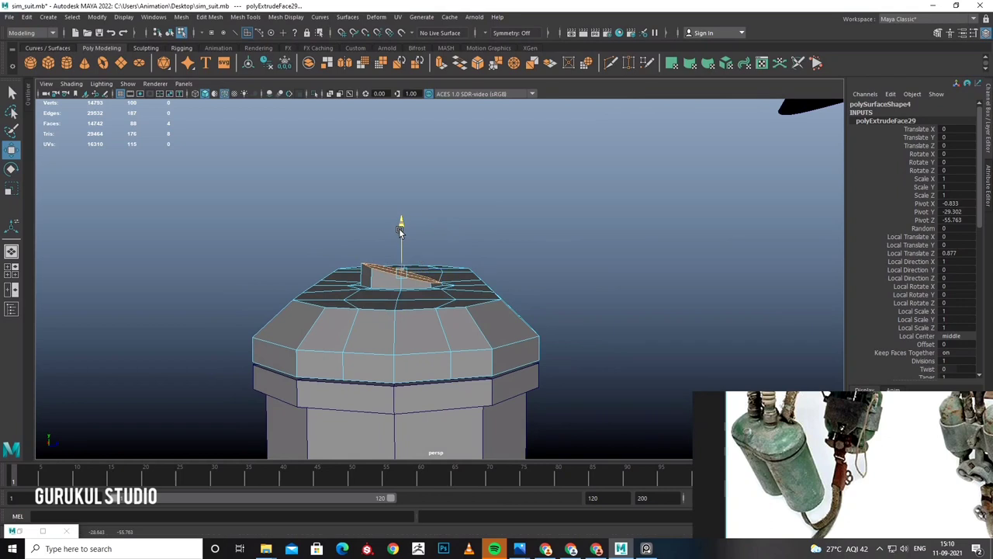
key("e")
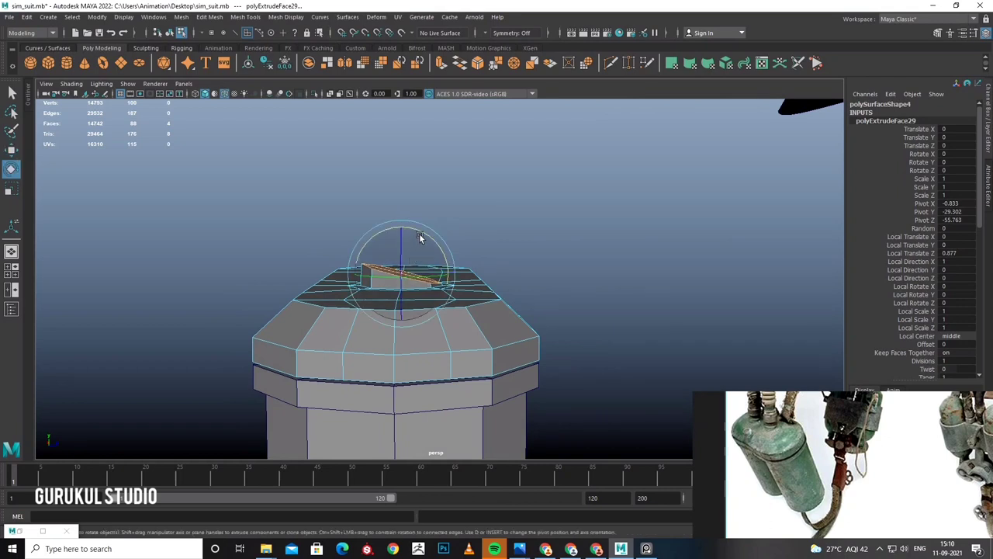
key("w")
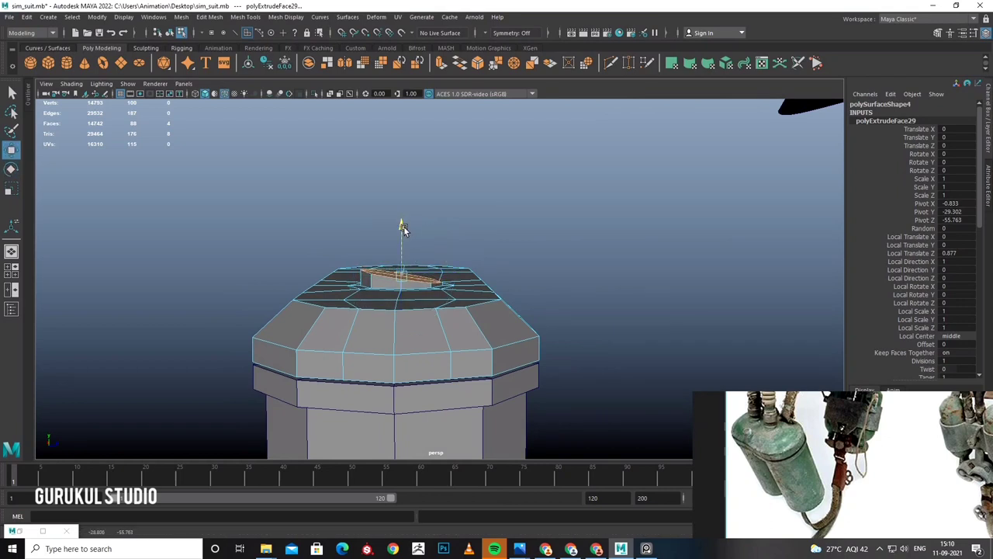
mouse_move(413, 234)
left_mouse_down("alt")
mouse_move(450, 290)
mouse_move(432, 286)
left_mouse_up("alt")
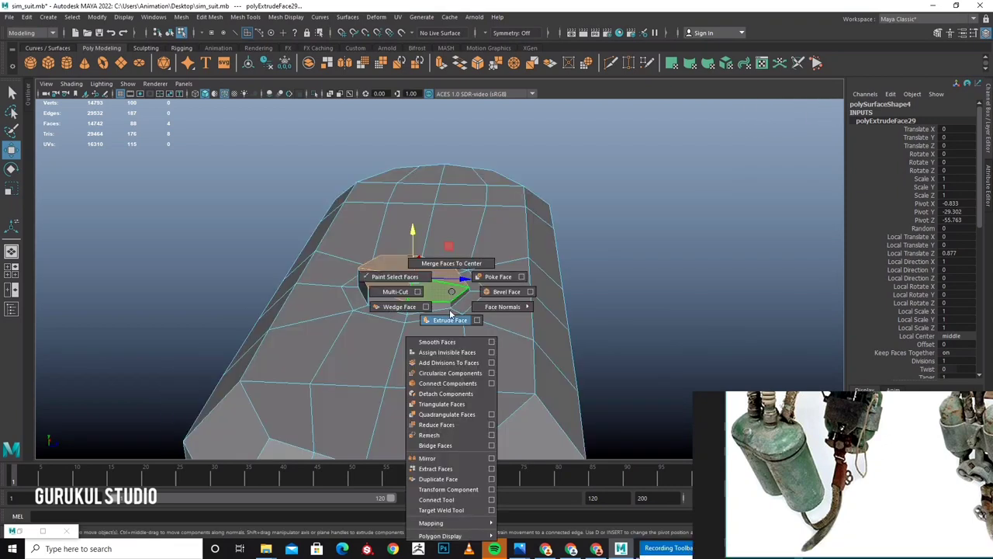
right_click_drag(433, 287, 423, 264, "shift")
key("r")
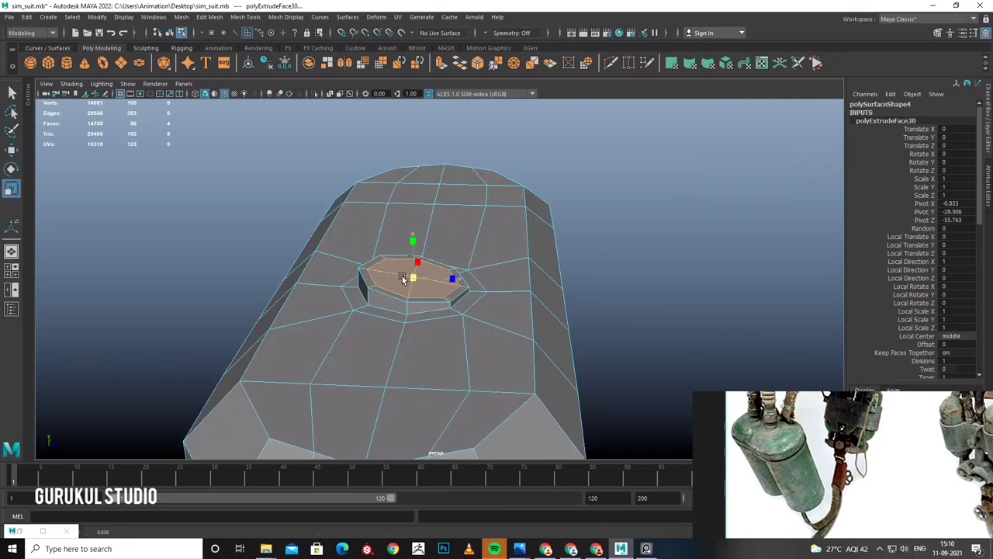
left_click_drag(413, 297, 410, 232, "alt")
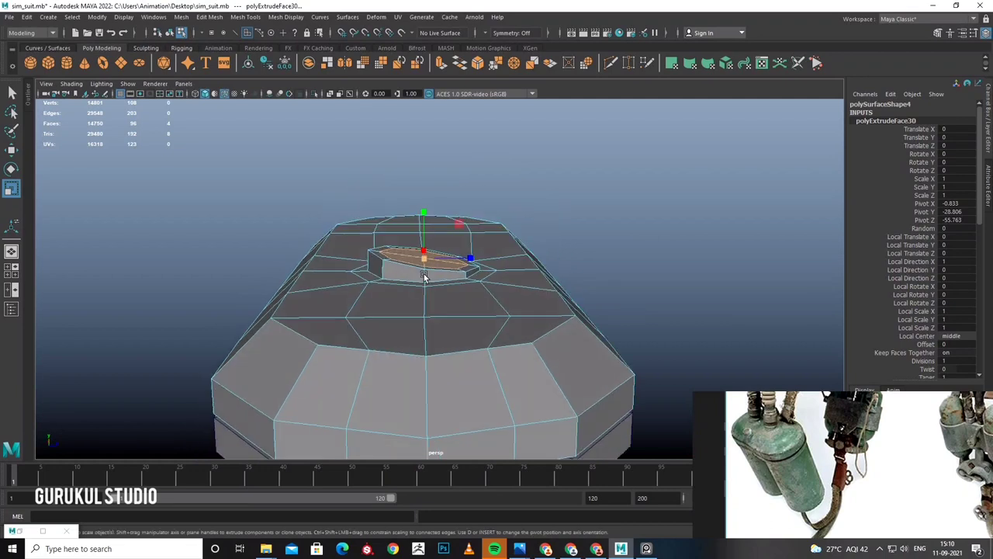
key("ctrl+e")
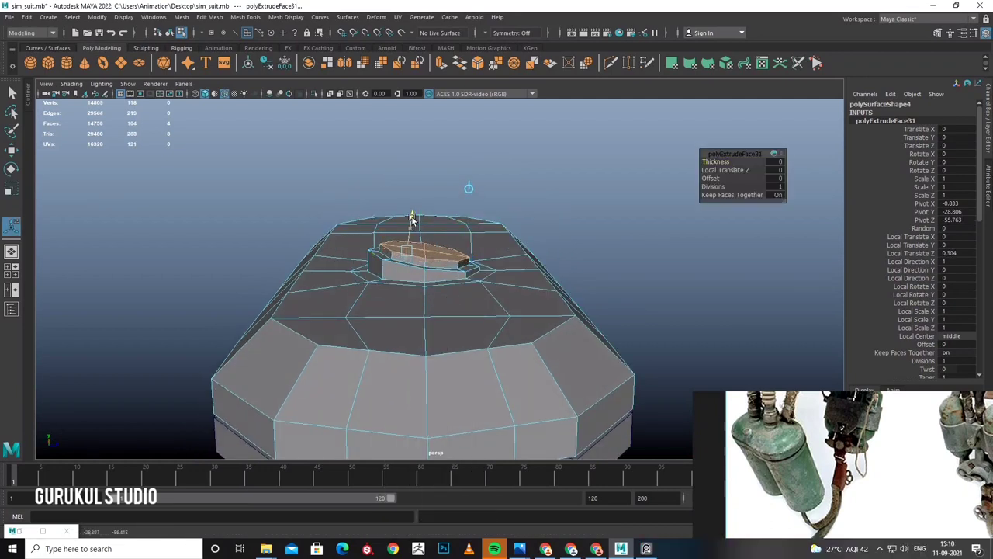
Extrude the top face and pull it upward into the post's upper tiers (1.87, 0.845).
right_click_drag(422, 259, 421, 287, "shift")
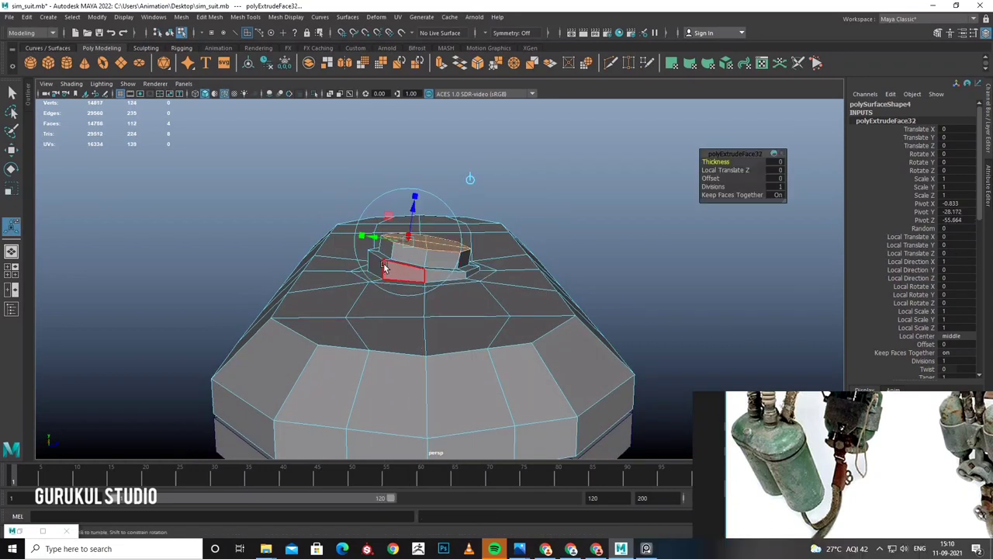
left_click_drag(422, 287, 438, 244, "alt")
right_click_drag(438, 244, 440, 264, "shift")
mouse_move(440, 264)
left_mouse_down("alt")
mouse_move(394, 280)
mouse_move(417, 277)
left_mouse_up("alt")
right_click_drag(417, 277, 417, 304, "shift")
left_click_drag(423, 236, 425, 210)
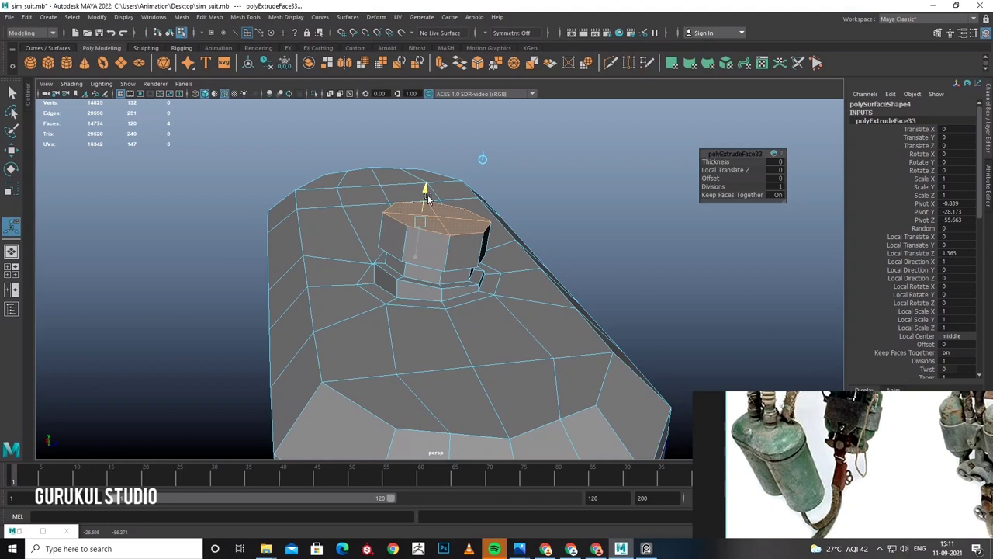
mouse_move(436, 247)
left_mouse_down("alt")
mouse_move(550, 248)
mouse_move(515, 262)
mouse_move(511, 275)
mouse_move(458, 271)
left_mouse_up("alt")
left_click_drag(415, 153, 458, 221)
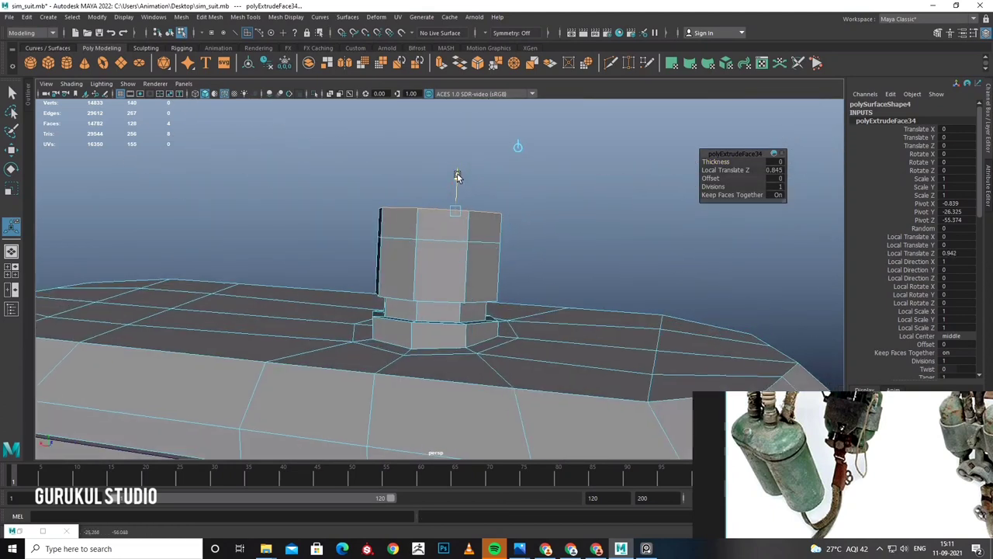
left_click_drag(458, 177, 466, 233, "alt")
right_click_drag(465, 250, 470, 280)
Extrude a side face of the post, then save the scene.
left_click(485, 257)
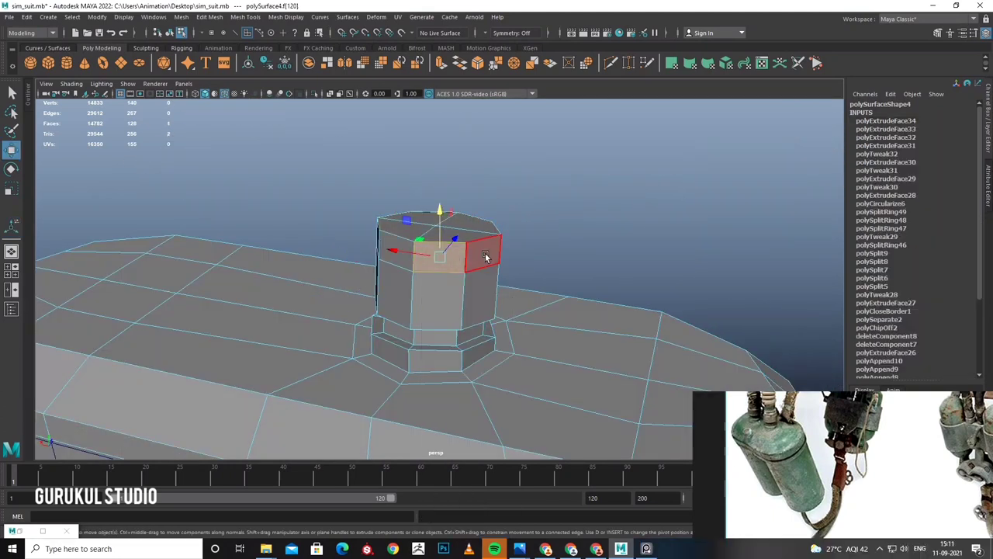
key("ctrl+e")
mouse_move(473, 264)
left_mouse_down("alt")
mouse_move(486, 297)
mouse_move(458, 279)
left_mouse_up("alt")
scroll(522, 307, "down", 5)
right_click_drag(454, 279, 539, 229)
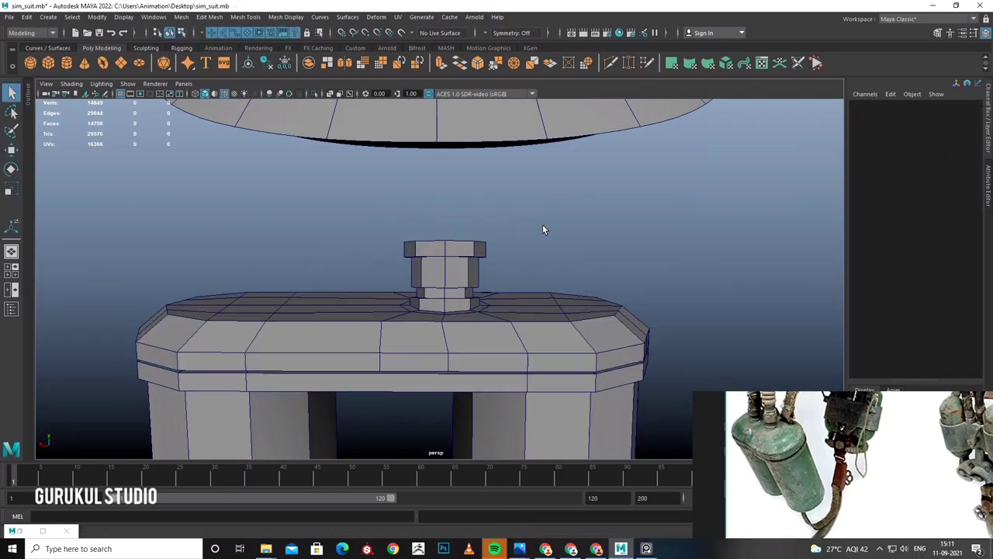
left_click(486, 341)
mouse_move(486, 340)
left_mouse_down("alt")
mouse_move(523, 283)
mouse_move(507, 292)
mouse_move(563, 344)
mouse_move(412, 323)
mouse_move(462, 260)
left_mouse_up("alt")
left_click(528, 280)
key("ctrl+s")
Shift a block of the bench mesh's vertices sideways to the right.
left_click(432, 301)
left_click(336, 320)
left_click(404, 329)
right_click_drag(410, 263, 368, 268)
mouse_move(333, 215)
left_mouse_down()
mouse_move(467, 458)
mouse_move(451, 382)
left_mouse_up()
mouse_move(364, 322)
left_mouse_down()
mouse_move(390, 330)
mouse_move(536, 246)
left_mouse_up()
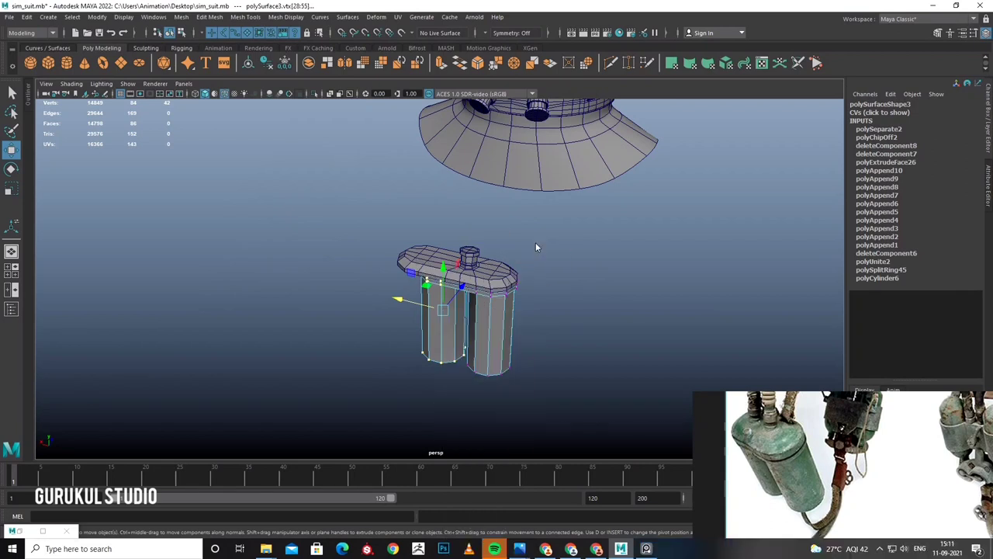
key("F8")
Select the top plate's neck and surrounding vertices and switch to the four-view layout.
left_click(508, 268)
left_click_drag(494, 284, 530, 236, "alt")
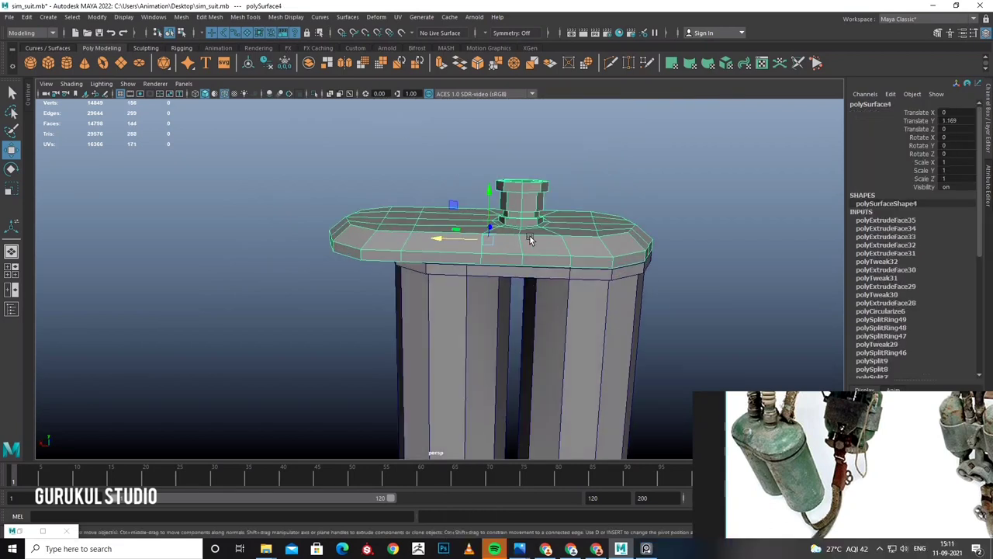
right_click_drag(489, 226, 462, 139)
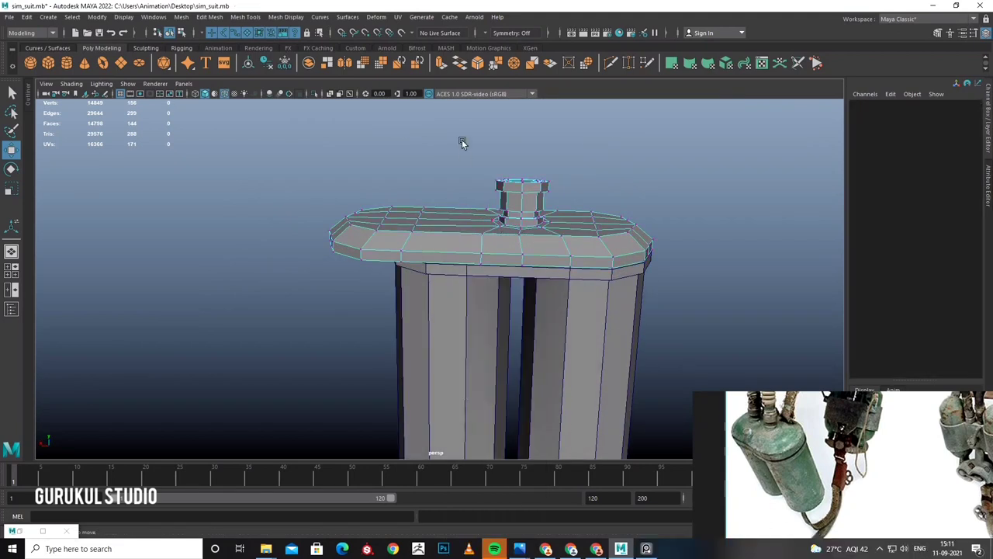
left_click_drag(600, 292, 602, 294)
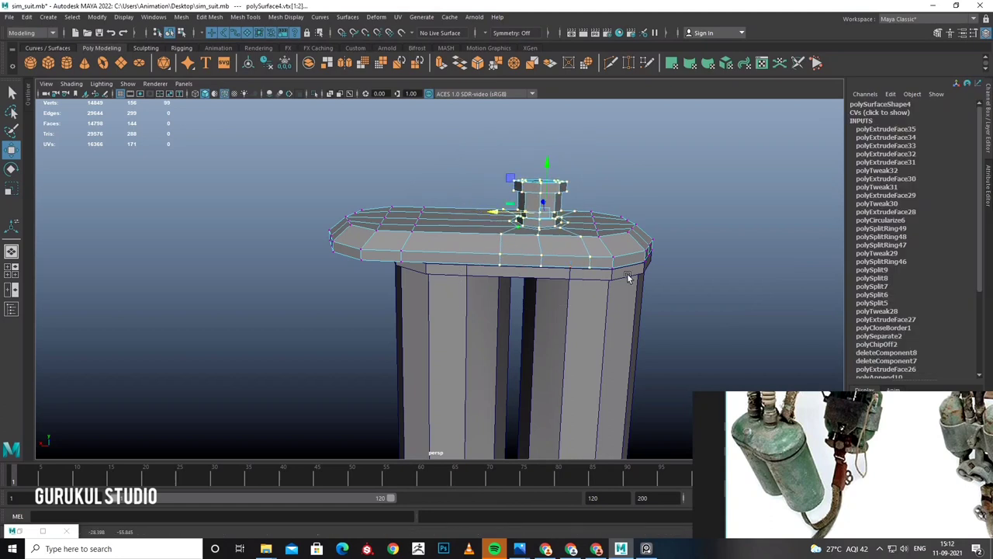
key("space")
key("space")
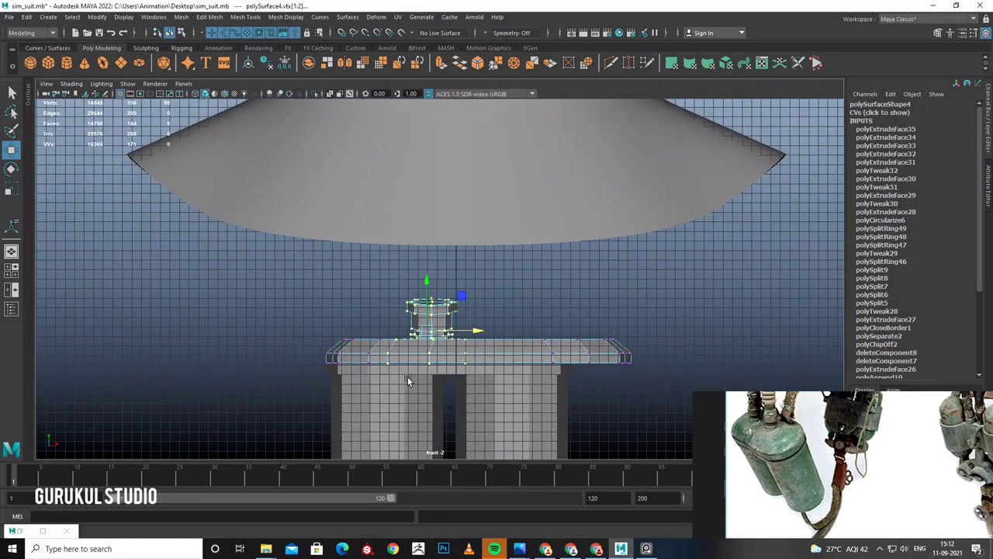
scroll(407, 376, "up", 2)
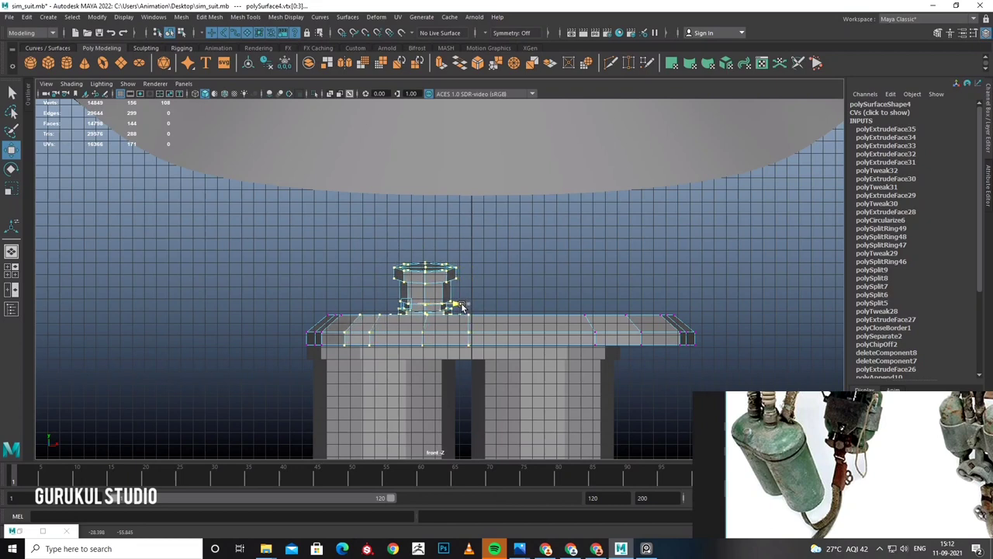
key("space")
mouse_move(609, 233)
left_mouse_down("alt")
mouse_move(576, 231)
mouse_move(571, 196)
mouse_move(635, 217)
left_mouse_up("alt")
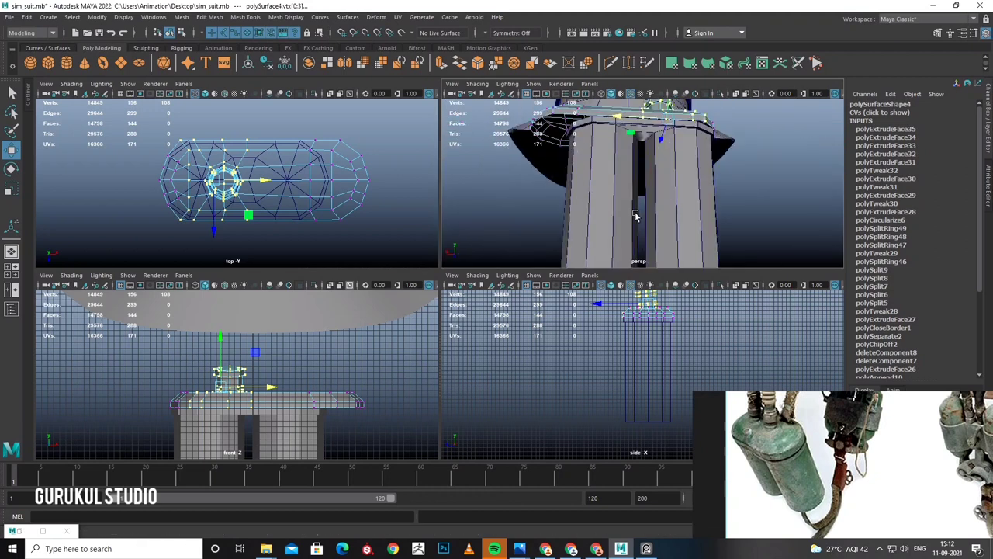
Restore the earlier camera angle and insert an edge loop across the plate's middle.
key("ctrl+z")
key("ctrl+z")
key("ctrl+z")
key("ctrl+z")
key("ctrl+z")
left_click_drag(607, 168, 636, 203, "alt")
middle_click_drag(636, 203, 661, 184, "alt")
key("ctrl+z")
key("ctrl+z")
left_click(209, 17)
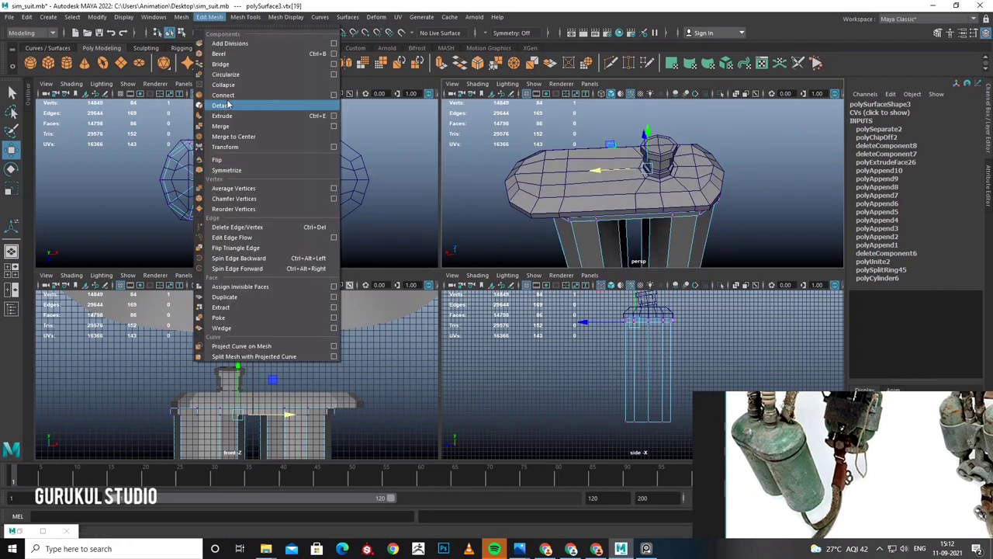
left_click(277, 93)
mouse_move(657, 167)
left_mouse_down("alt")
mouse_move(638, 190)
mouse_move(657, 165)
mouse_move(608, 176)
mouse_move(655, 209)
left_mouse_up("alt")
left_click(637, 197)
Select the top faces of the plate's half without the neck.
key("w")
scroll(639, 174, "up", 3)
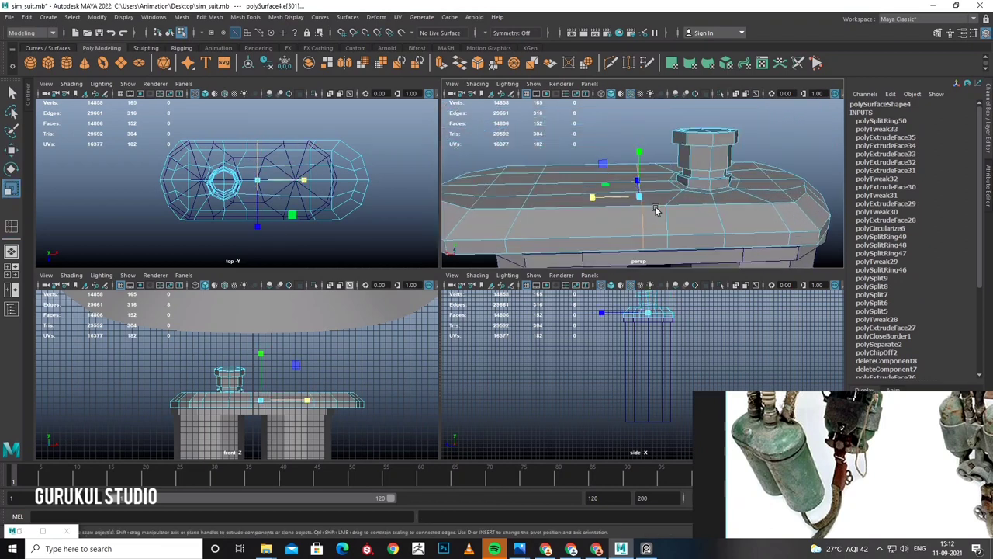
scroll(607, 203, "down", 4)
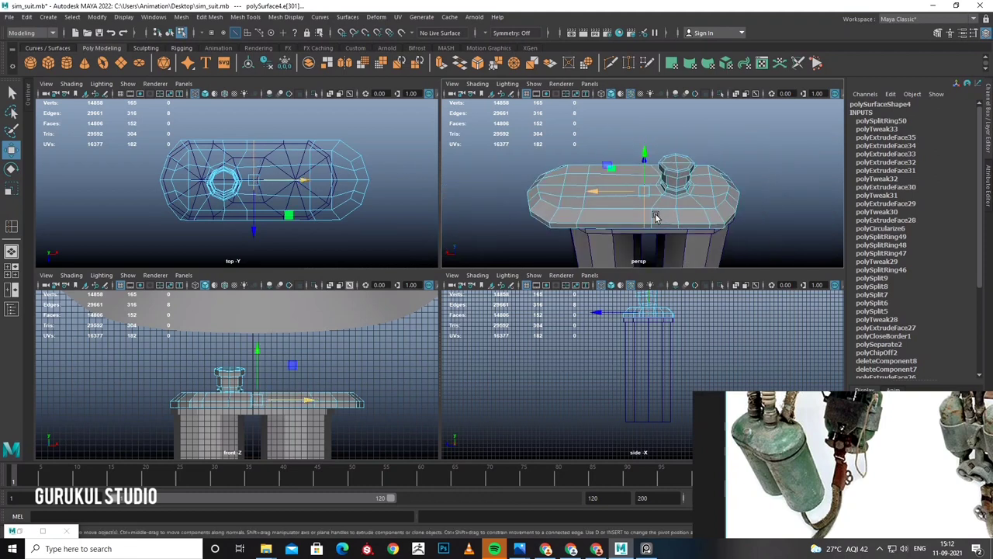
left_click_drag(607, 203, 620, 163, "alt")
right_click_drag(621, 163, 587, 152)
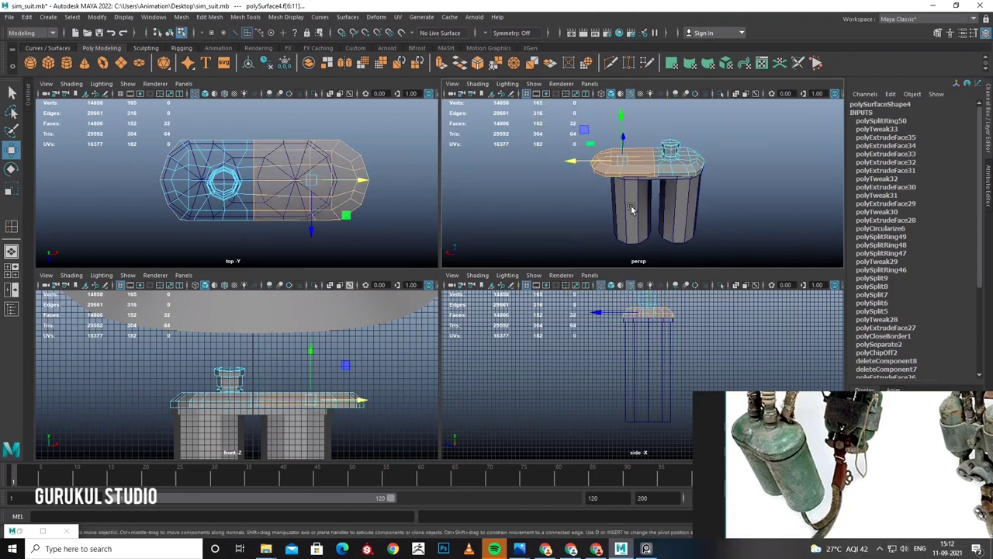
Delete the selected half of the plate and select the remaining necked half.
key("Delete")
scroll(654, 180, "up", 5)
scroll(654, 180, "down", 3)
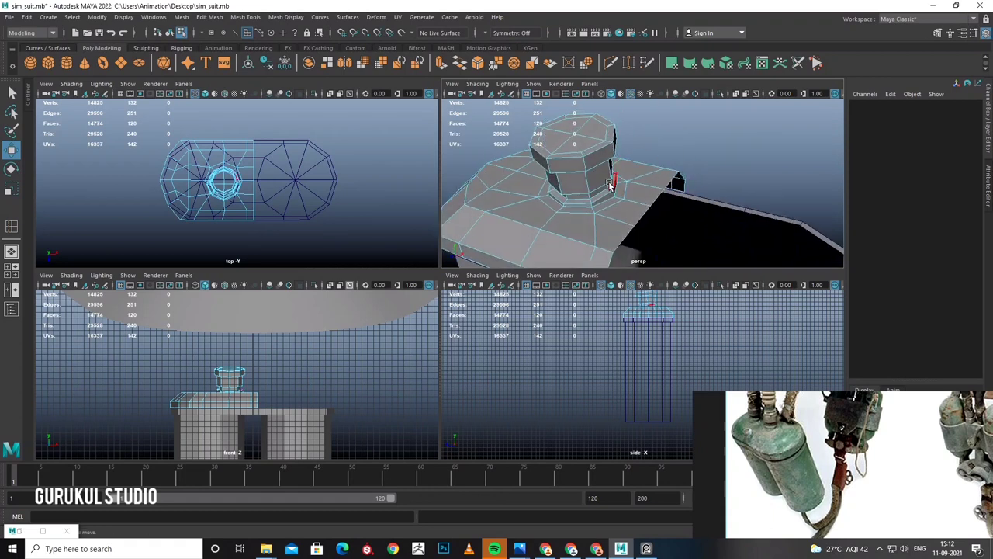
key("F8")
mouse_move(636, 186)
left_mouse_down("alt")
mouse_move(620, 178)
mouse_move(646, 192)
mouse_move(590, 186)
left_mouse_up("alt")
Duplicate the half plate as a mirrored copy with Scale X -1.
key("space")
key("space")
key("space")
scroll(431, 198, "up", 2)
left_click_drag(551, 256, 567, 255)
key("ctrl+z")
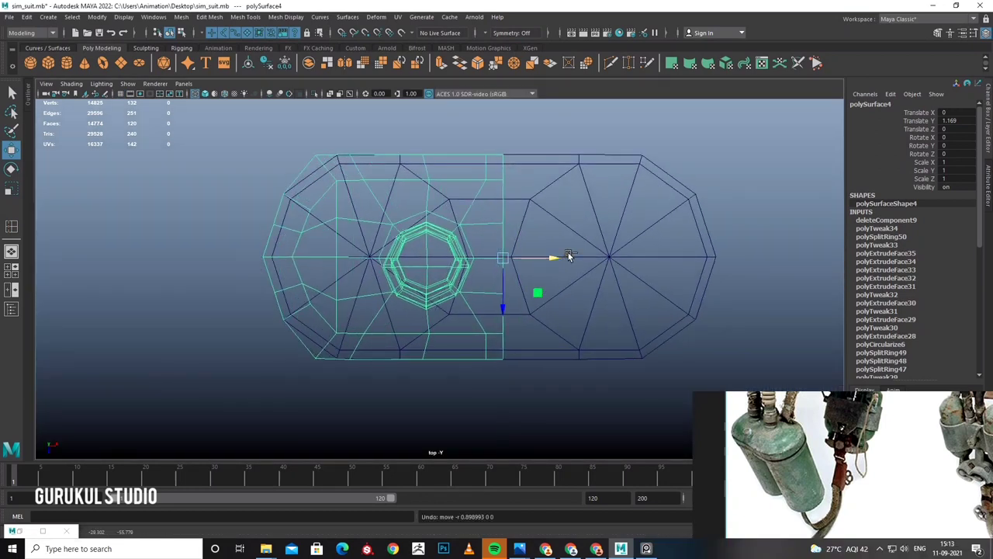
key("ctrl+shift+d")
Select both plate halves together in the perspective view.
key("space")
key("space")
mouse_move(503, 224)
left_mouse_down("alt")
mouse_move(497, 263)
mouse_move(543, 237)
mouse_move(516, 260)
left_mouse_up("alt")
left_click(496, 262)
scroll(545, 234, "up", 3)
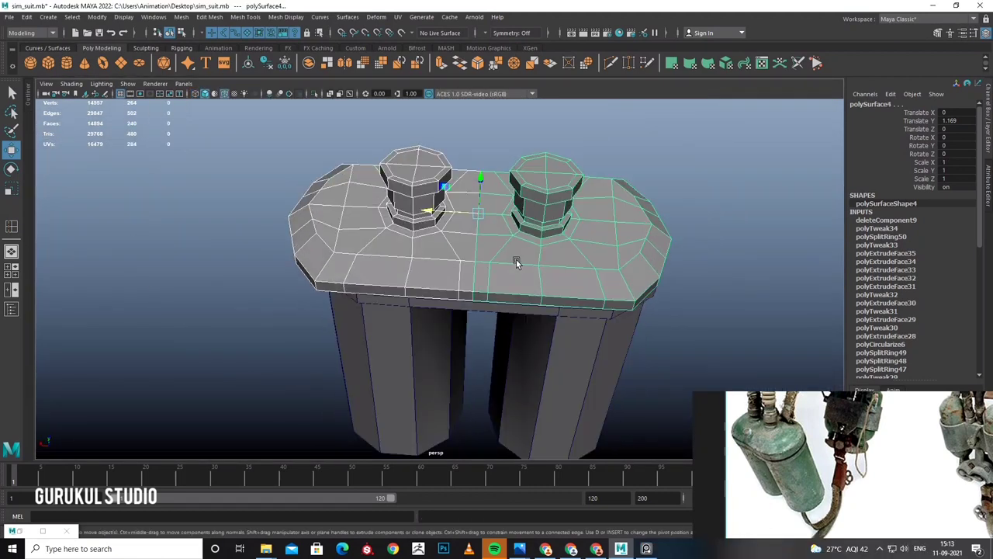
left_click(447, 255, "shift")
left_click(181, 16)
Combine the two halves and merge the centre-seam vertices into one.
left_click(194, 37)
key("space")
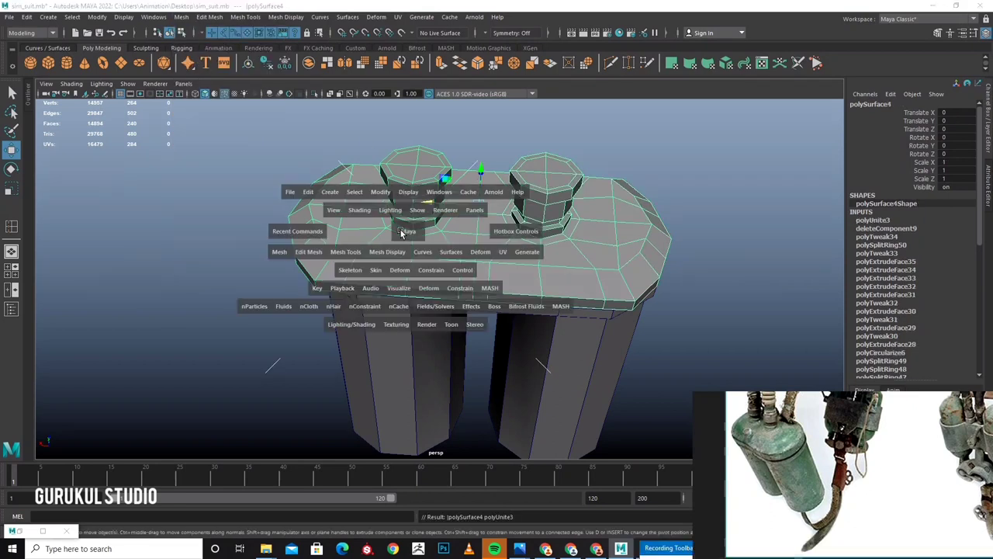
left_click_drag(402, 233, 404, 186)
key("F9")
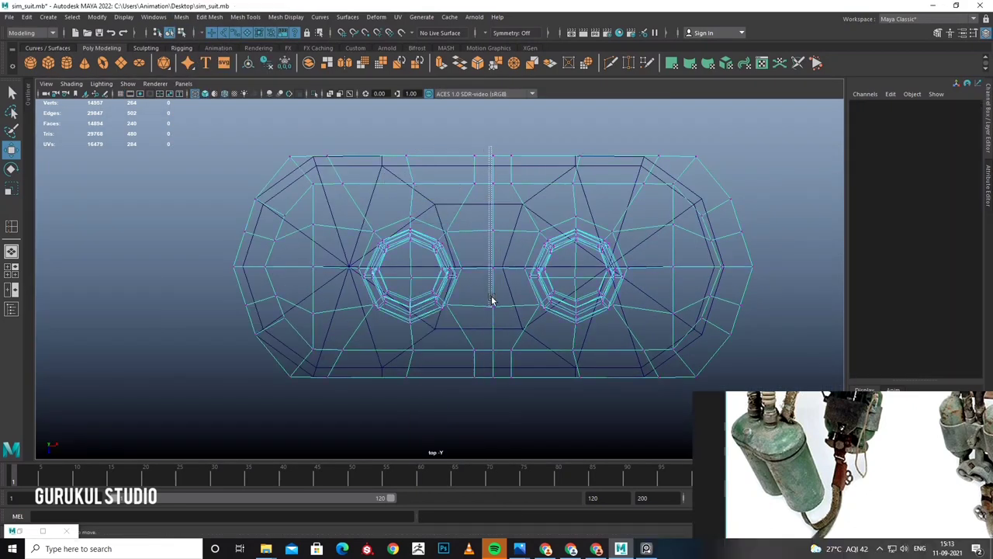
left_click_drag(490, 299, 493, 303)
right_click_drag(532, 250, 539, 235, "shift")
Preview the merged plate smoothed and orbit to inspect it.
key("space")
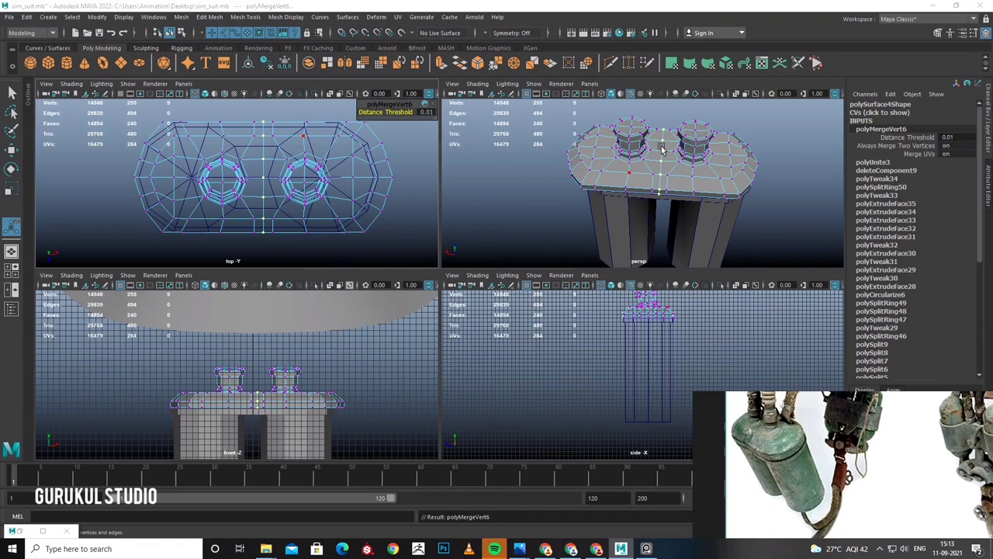
key("space")
key("3")
mouse_move(557, 210)
left_mouse_down("alt")
mouse_move(541, 194)
mouse_move(482, 240)
left_mouse_up("alt")
key("1")
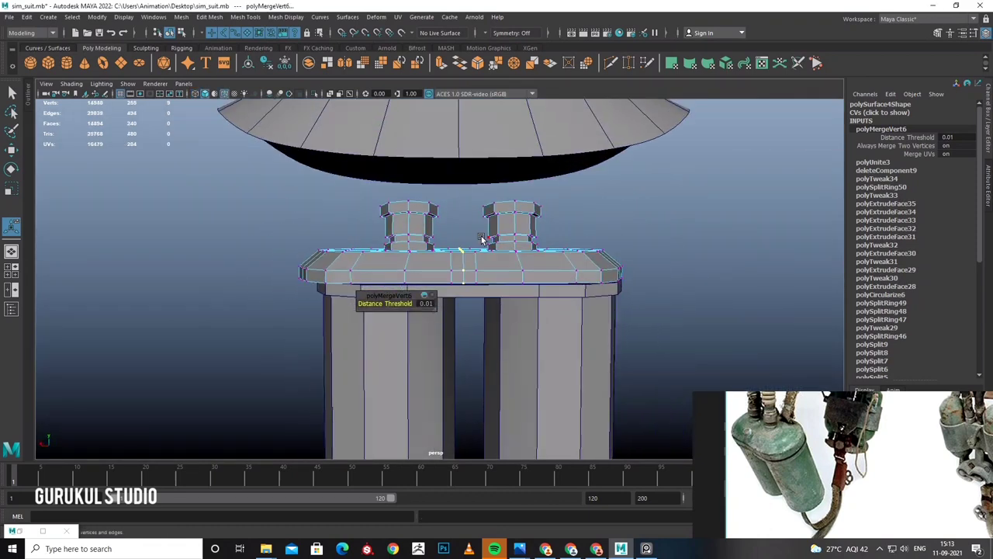
Select the right neck and surrounding plate vertices and shift them slightly left.
key("space")
key("space")
scroll(359, 397, "up", 2)
scroll(317, 210, "up", 2)
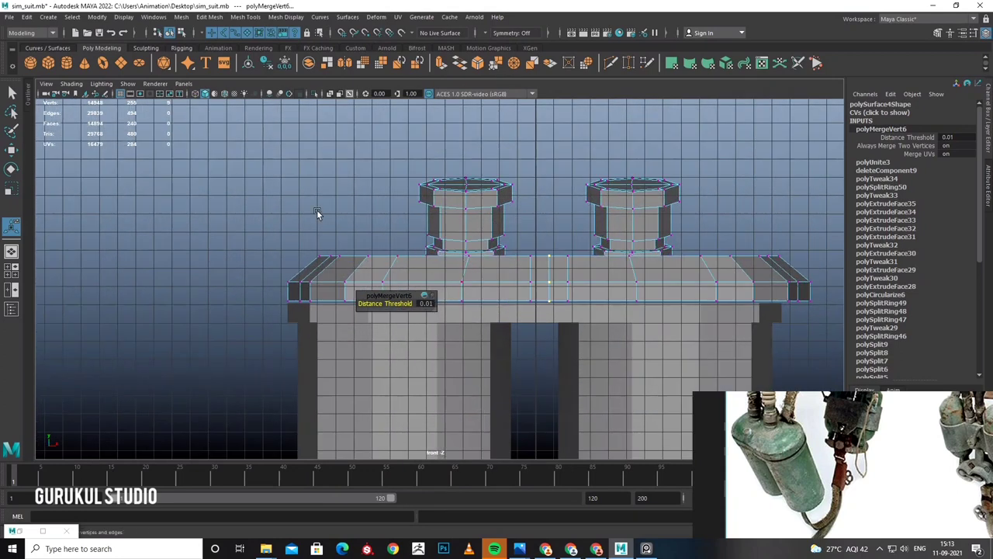
left_click(317, 210)
left_click_drag(538, 353, 538, 353)
middle_click_drag(450, 307, 373, 298, "alt")
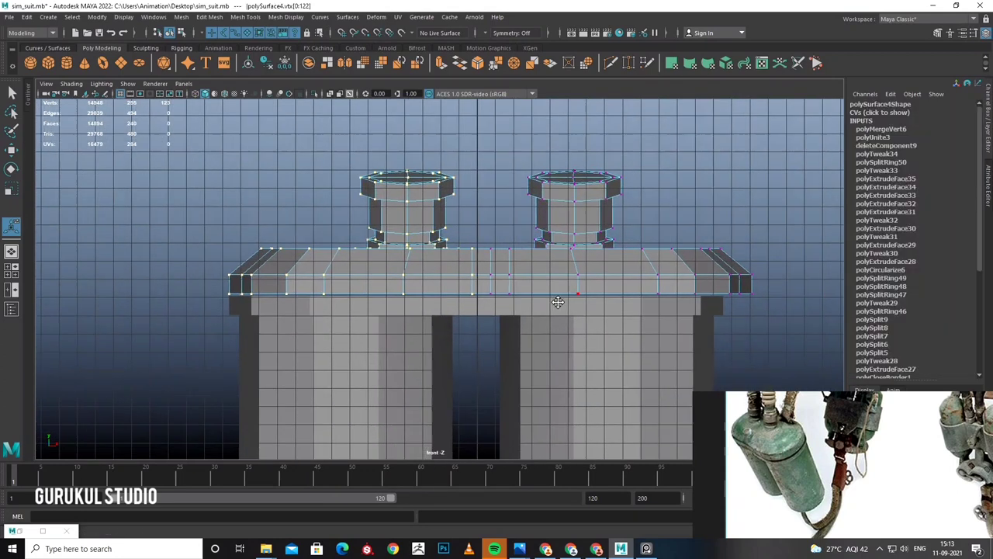
left_click_drag(504, 328, 504, 327)
left_click_drag(803, 117, 492, 347)
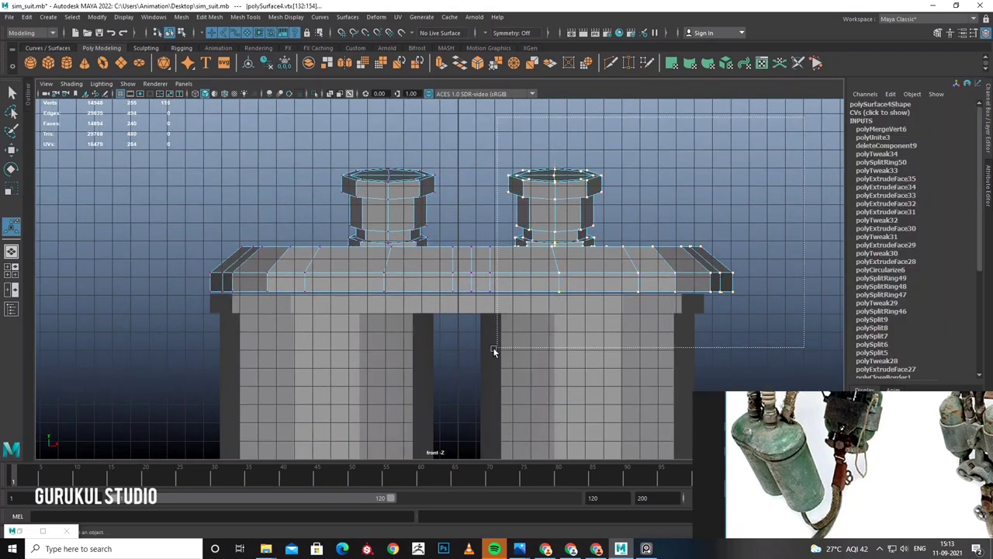
key("w")
left_click_drag(664, 231, 661, 232)
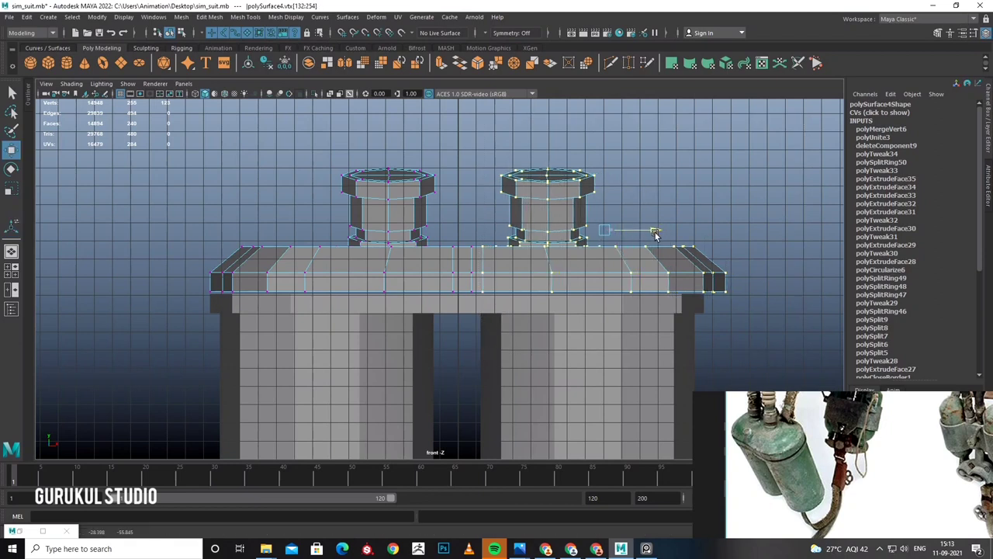
Delete the extra edge loop near the right neck and nudge the neck toward the centre.
scroll(498, 262, "up", 3)
key("ctrl+Delete")
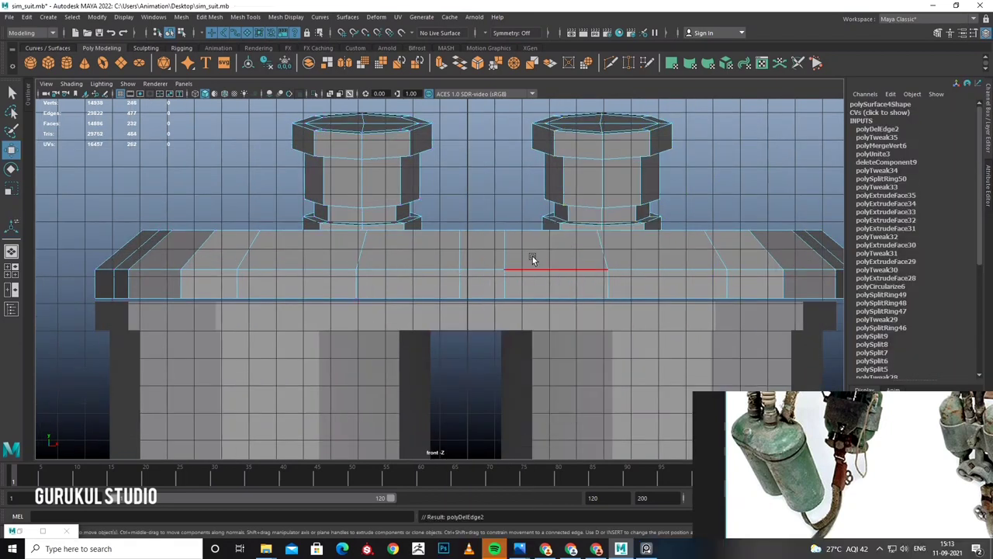
key("F9")
scroll(543, 235, "down", 2)
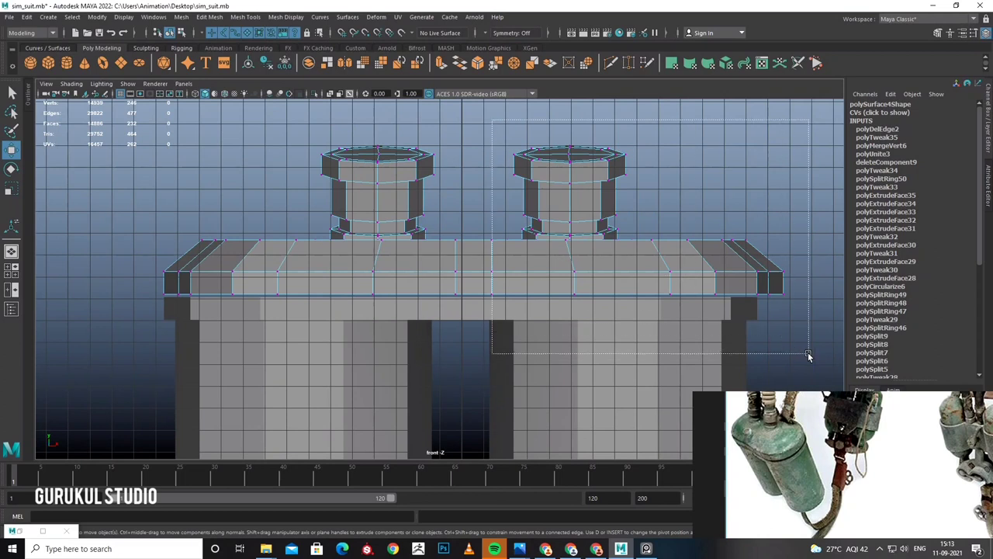
left_click_drag(807, 354, 807, 354)
scroll(698, 326, "up", 3)
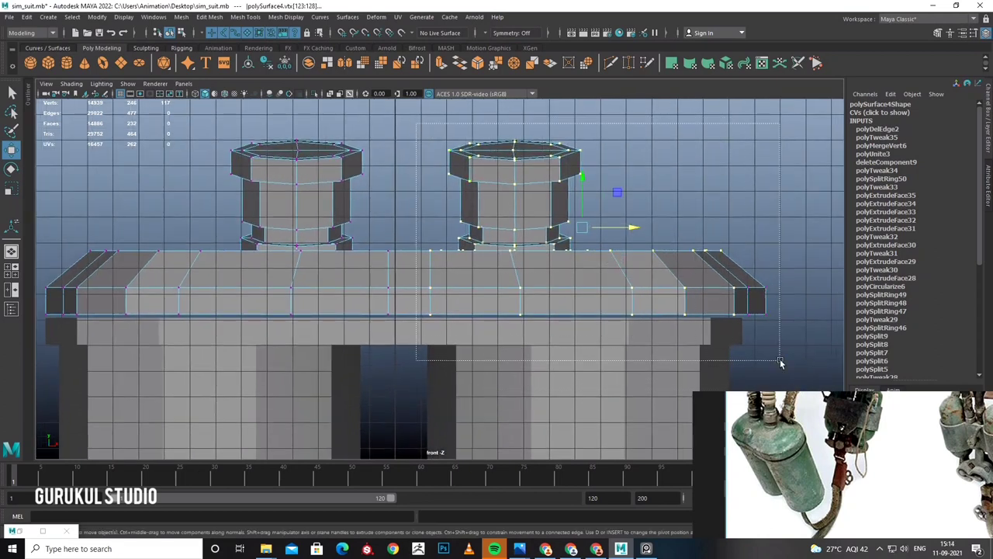
left_click_drag(653, 238, 632, 230)
Select the open edge loop under the plate and fill the hole.
key("space")
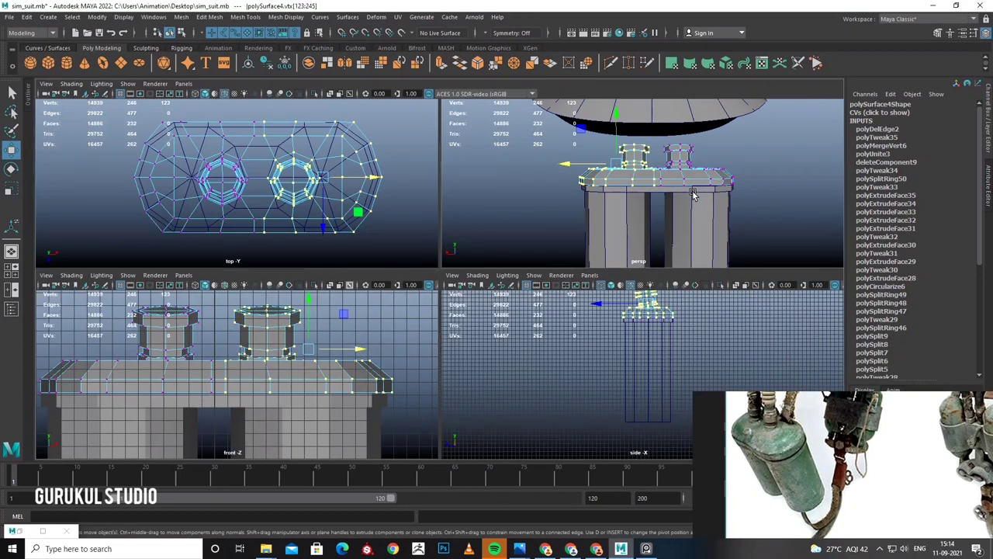
key("space")
left_click_drag(707, 244, 665, 263, "alt")
scroll(533, 288, "up", 3)
left_click_drag(532, 287, 530, 268, "alt")
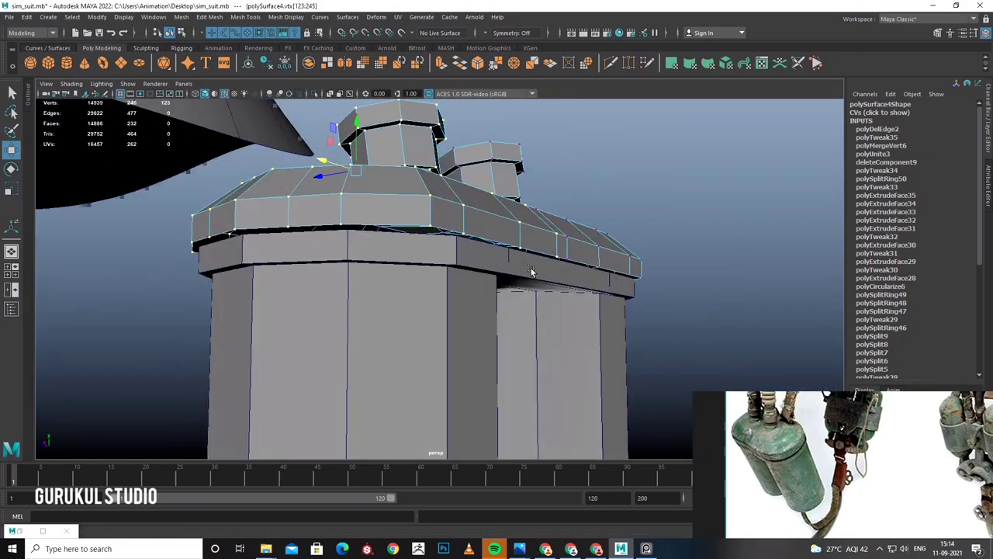
right_click_drag(492, 250, 492, 224)
double_click(457, 275)
key("f")
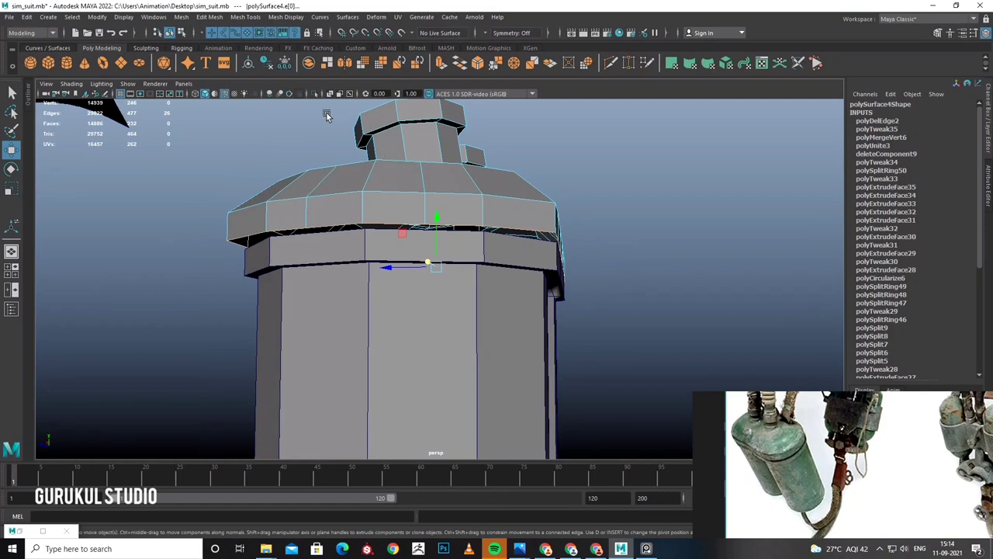
right_click_drag(358, 156, 363, 254, "shift")
right_click_drag(364, 300, 363, 301, "shift")
left_click_drag(364, 300, 466, 256, "alt")
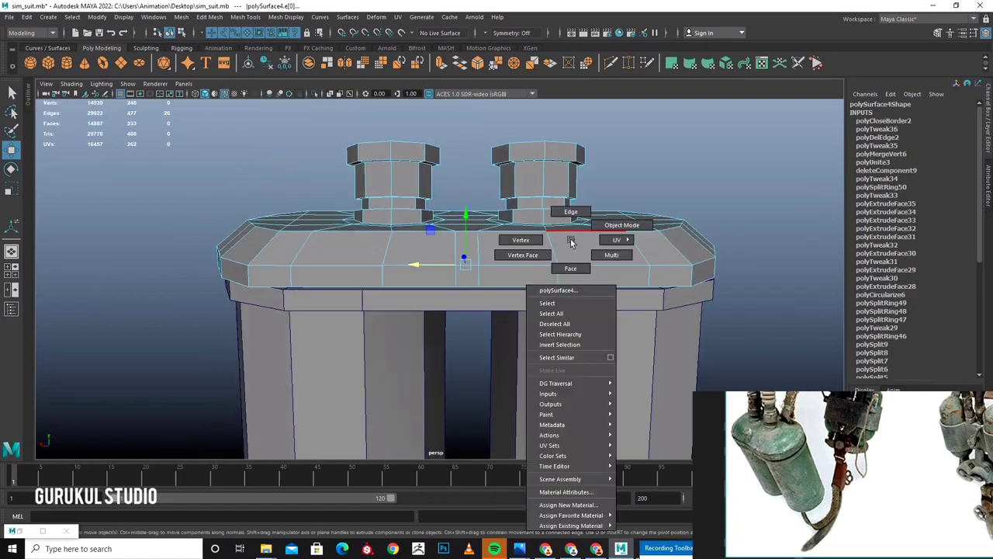
Return to object mode and select the top plate.
right_click_drag(566, 243, 594, 258)
mouse_move(594, 258)
left_mouse_down("alt")
mouse_move(560, 264)
mouse_move(623, 317)
mouse_move(541, 186)
left_mouse_up("alt")
scroll(540, 186, "up", 3)
left_click(438, 308)
mouse_move(438, 308)
left_mouse_down("alt")
mouse_move(450, 244)
mouse_move(465, 299)
mouse_move(439, 292)
left_mouse_up("alt")
left_click(439, 293)
key("space")
key("space")
In the top view, move the plate's corner and cap vertices slightly left.
mouse_move(290, 148)
left_mouse_down()
mouse_move(326, 177)
mouse_move(388, 199)
left_mouse_up()
key("w")
middle_click_drag(374, 322, 388, 260, "alt")
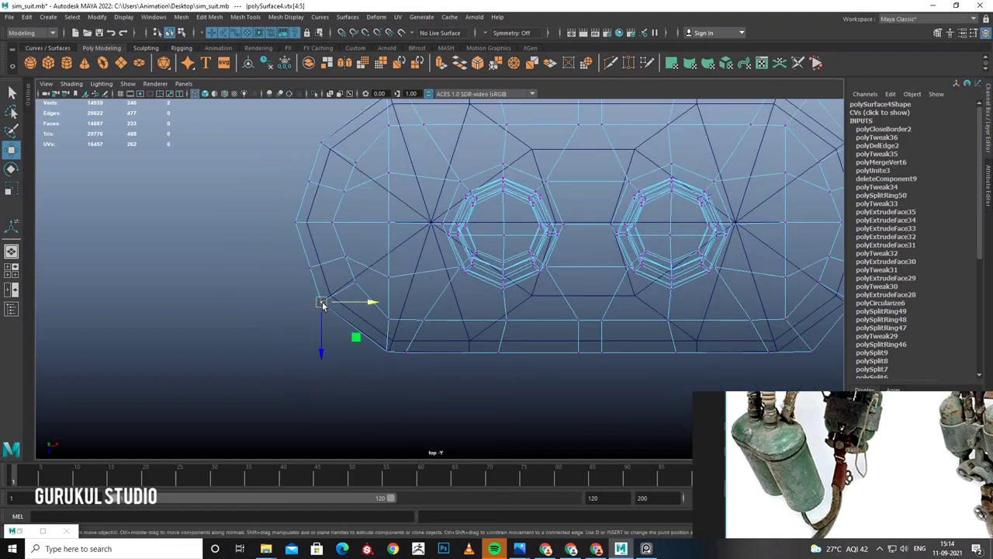
middle_click_drag(368, 311, 474, 359, "alt")
left_click_drag(621, 324, 591, 352)
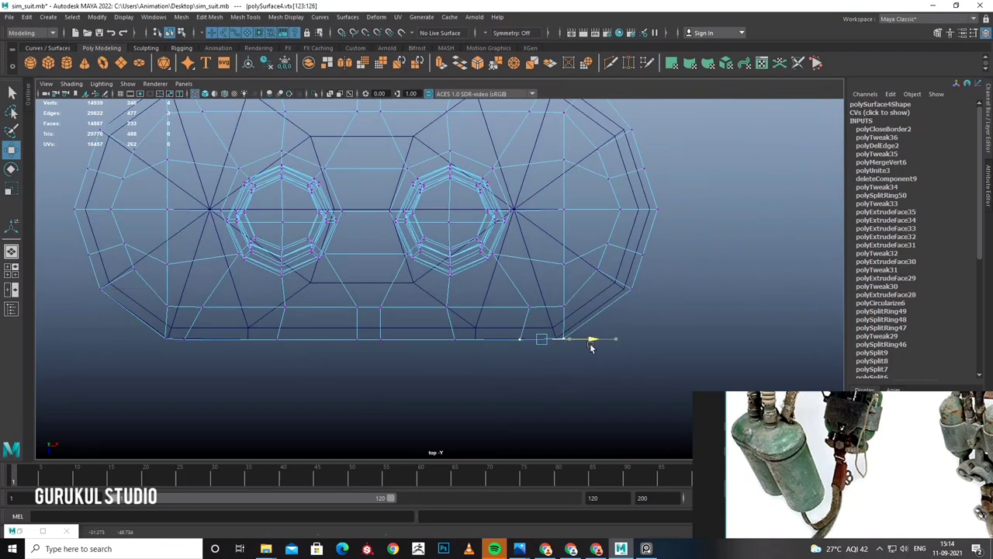
middle_click_drag(587, 346, 590, 379, "alt")
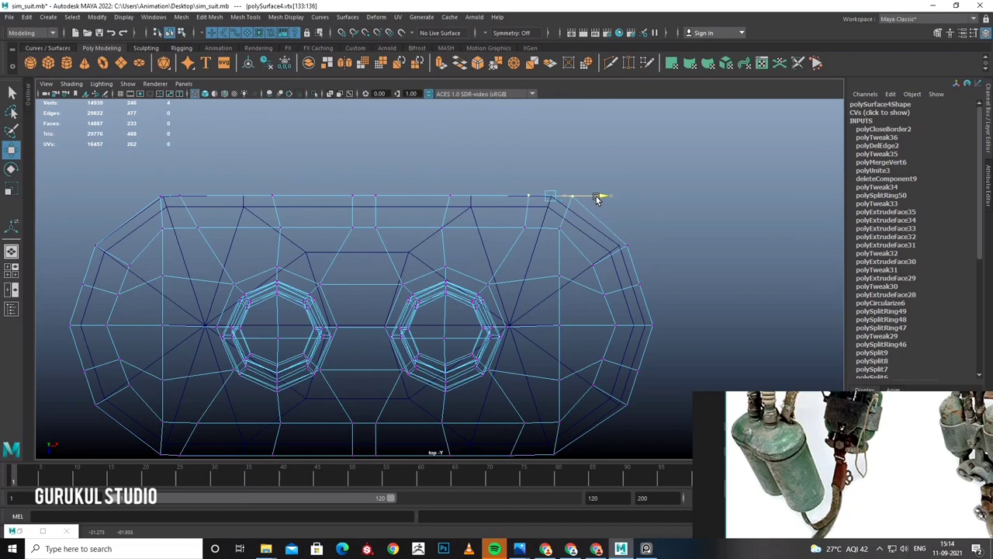
middle_click_drag(606, 247, 726, 219, "alt")
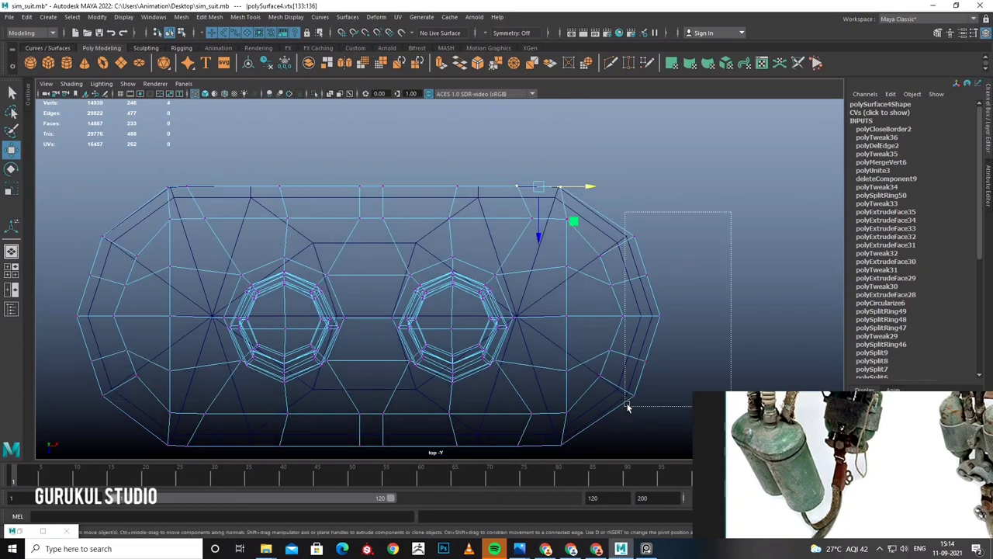
left_click_drag(680, 326, 678, 316)
middle_click_drag(678, 318, 818, 283, "alt")
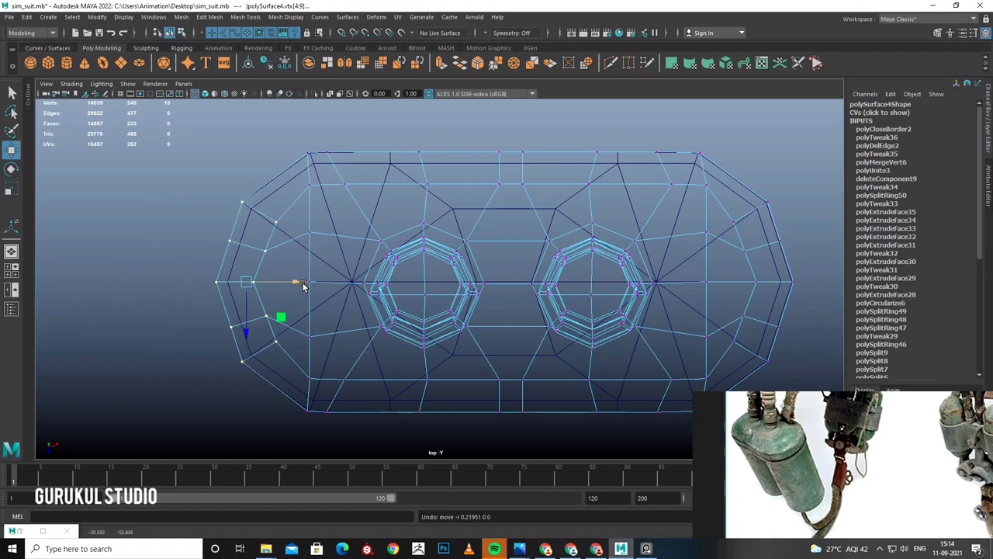
Undo the stray vertex moves and return to the perspective view in object mode.
key("ctrl+z")
key("ctrl+z")
key("ctrl+z")
key("ctrl+z")
key("ctrl+z")
key("ctrl+z")
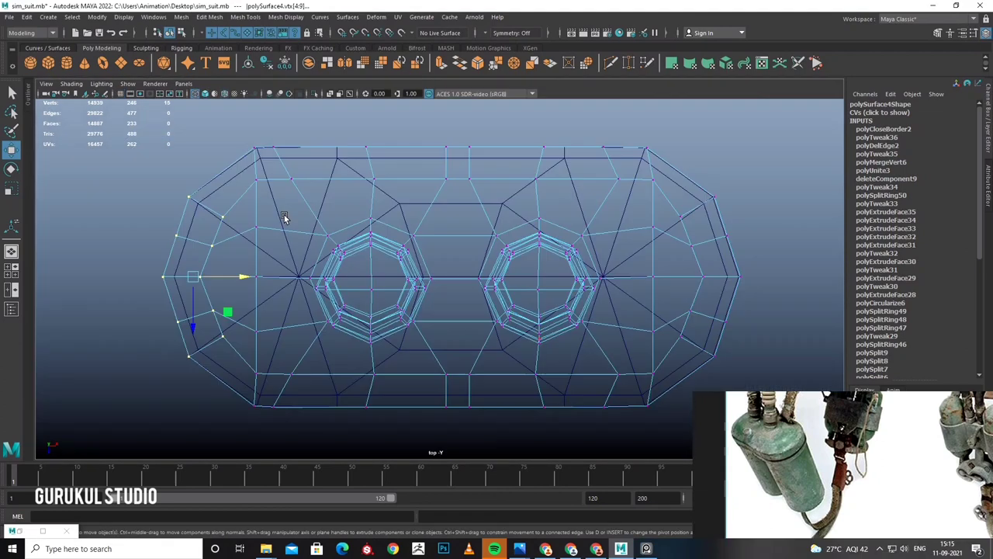
key("ctrl+z")
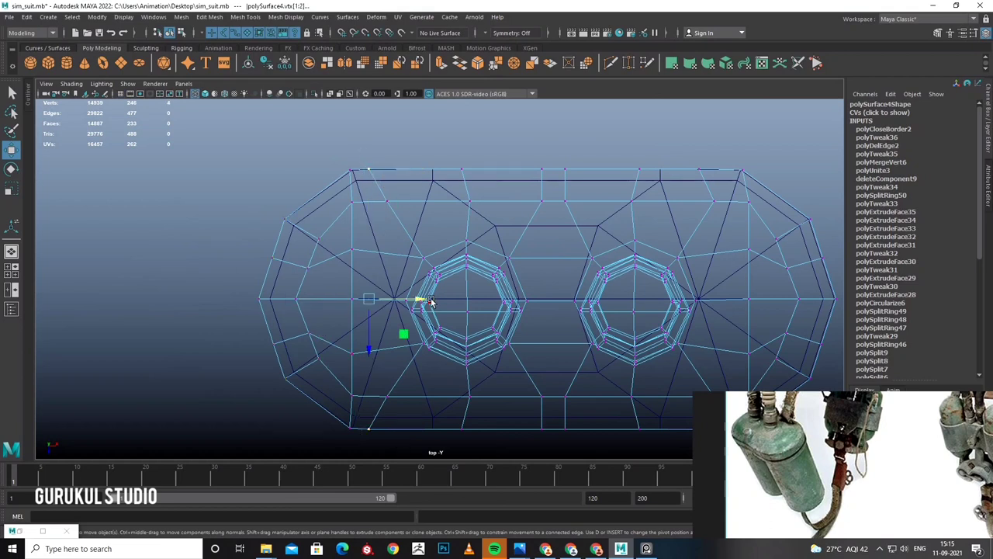
key("space")
key("space")
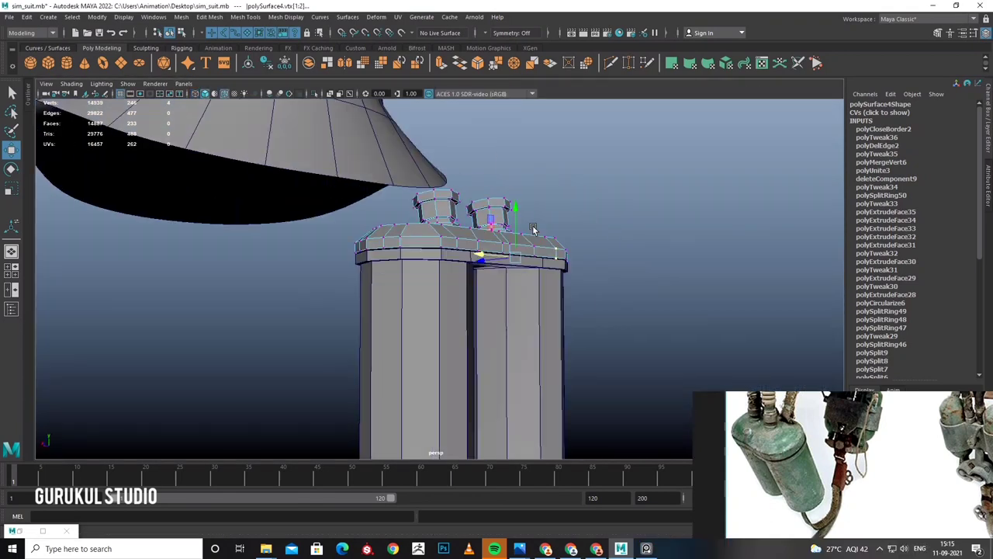
right_click_drag(466, 264, 562, 217)
mouse_move(562, 216)
left_mouse_down("alt")
mouse_move(510, 199)
mouse_move(533, 201)
left_mouse_up("alt")
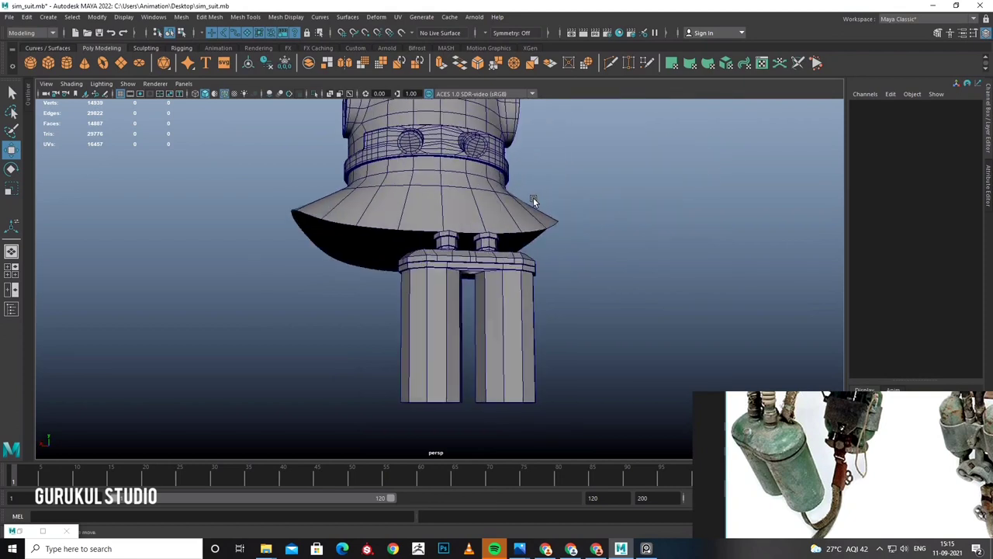
Select the twin tanks and group them together.
mouse_move(507, 266)
left_mouse_down("alt")
mouse_move(546, 328)
mouse_move(483, 286)
left_mouse_up("alt")
left_click(483, 285)
left_click_drag(441, 365, 417, 326, "alt")
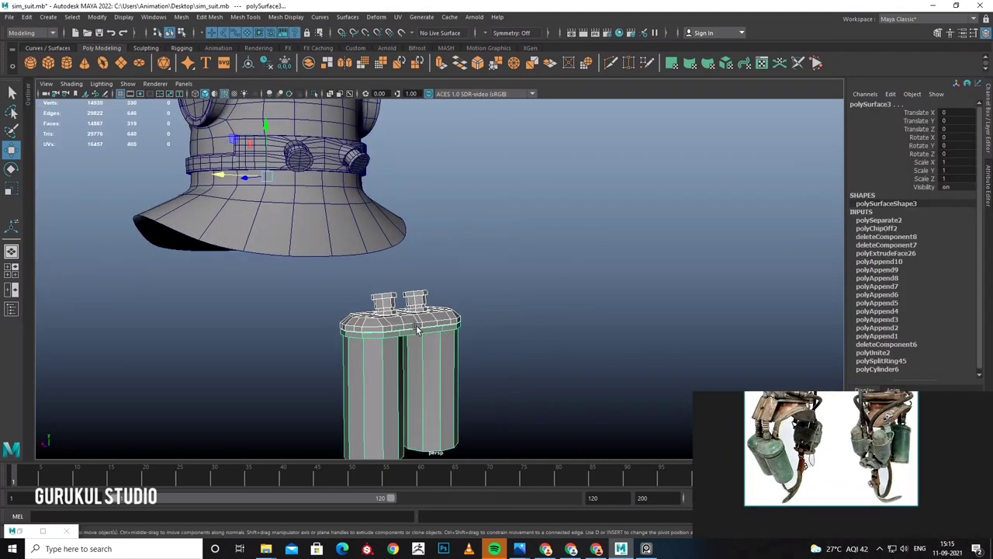
left_click(209, 19)
left_click(483, 305)
left_click(482, 306)
left_click(444, 343)
key("ctrl+g")
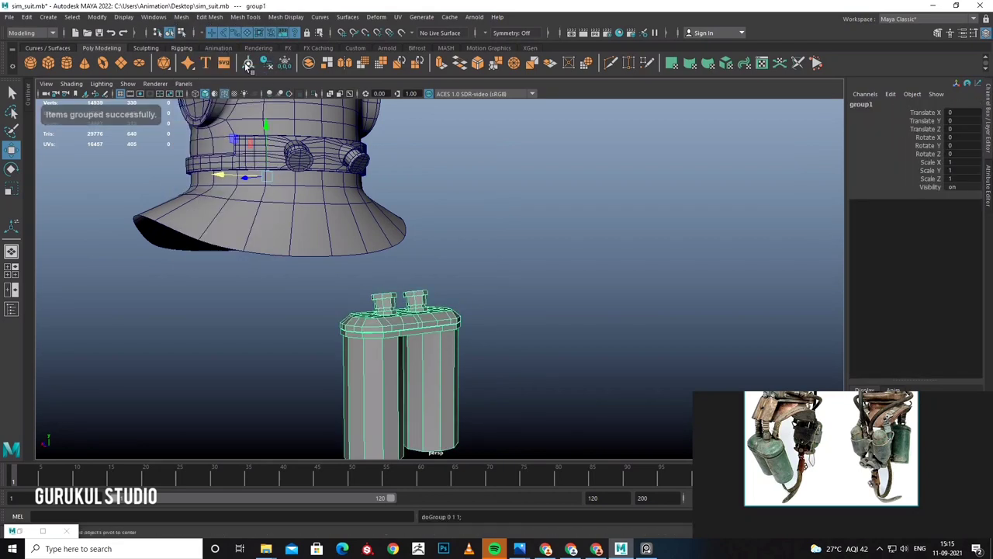
Scale the tank group up, undoing an accidental first scale.
scroll(388, 256, "down", 3)
mouse_move(373, 256)
left_mouse_down("alt")
mouse_move(396, 285)
mouse_move(377, 282)
left_mouse_up("alt")
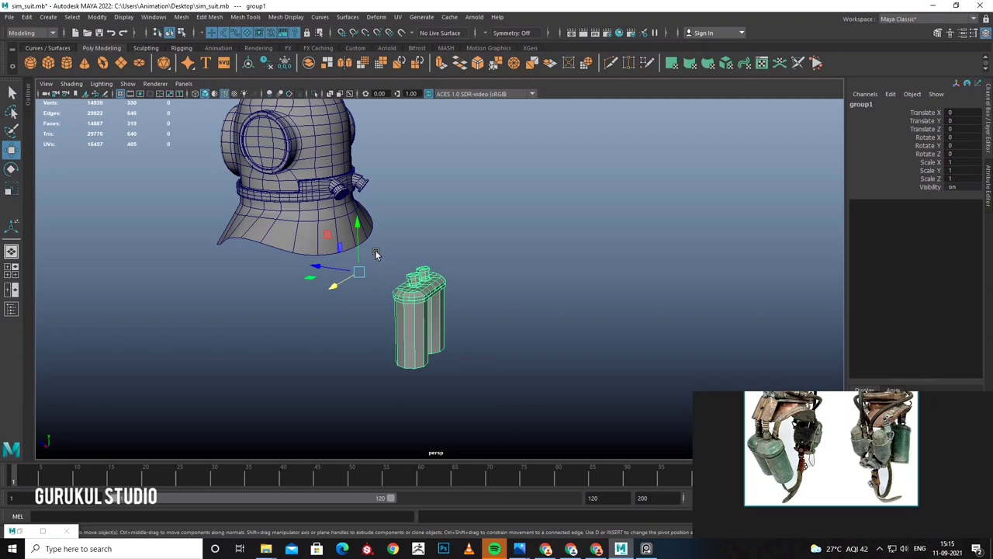
key("ctrl+z")
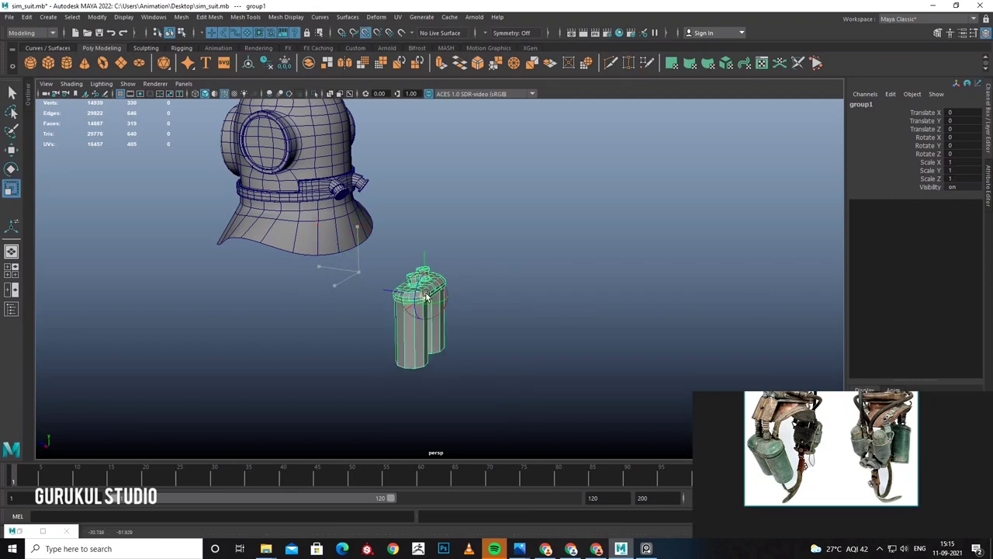
left_click_drag(514, 313, 457, 305, "alt")
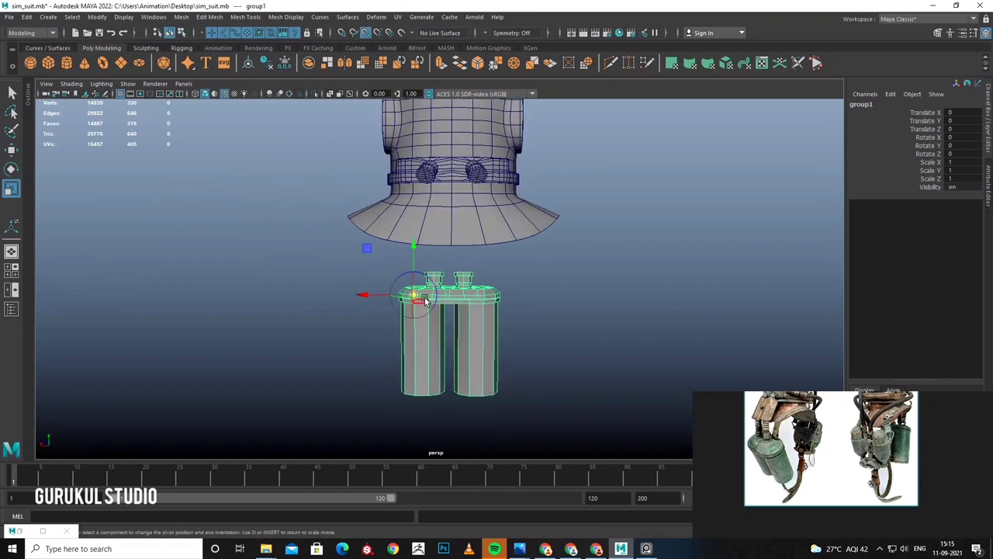
mouse_move(452, 297)
left_mouse_down()
mouse_move(548, 312)
mouse_move(483, 287)
mouse_move(530, 333)
mouse_move(431, 315)
mouse_move(443, 284)
mouse_move(494, 289)
mouse_move(481, 299)
mouse_move(496, 290)
mouse_move(467, 284)
left_mouse_up()
Tilt the tank group -12° on X and move it just below the helmet.
key("e")
key("w")
mouse_move(444, 228)
left_mouse_down()
mouse_move(448, 270)
mouse_move(492, 274)
mouse_move(399, 306)
left_mouse_up()
left_click_drag(399, 306, 421, 307)
mouse_move(463, 256)
left_mouse_down()
mouse_move(463, 235)
mouse_move(419, 264)
left_mouse_up()
Review the tanks' placement from the side view.
key("space")
key("space")
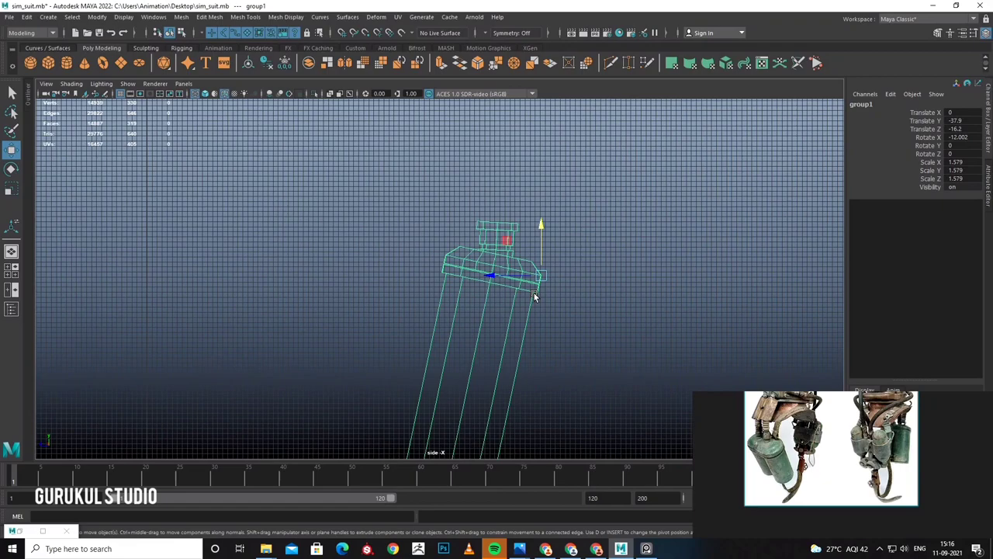
scroll(553, 304, "up", 3)
scroll(511, 318, "up", 2)
key("space")
key("space")
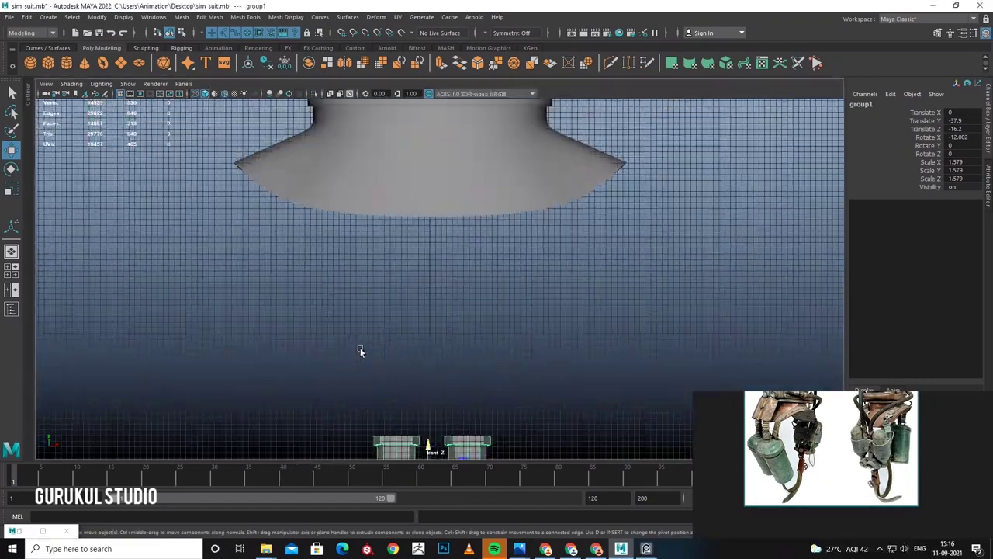
scroll(362, 350, "down", 5)
scroll(376, 344, "up", 2)
scroll(377, 343, "up", 2)
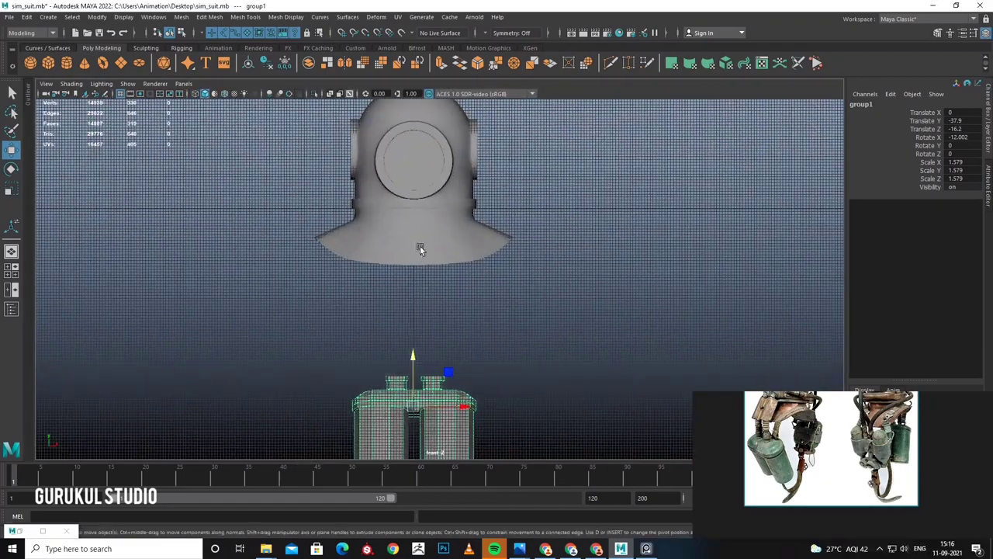
left_click(420, 246)
scroll(451, 233, "up", 1)
right_click(460, 225)
left_click(411, 224)
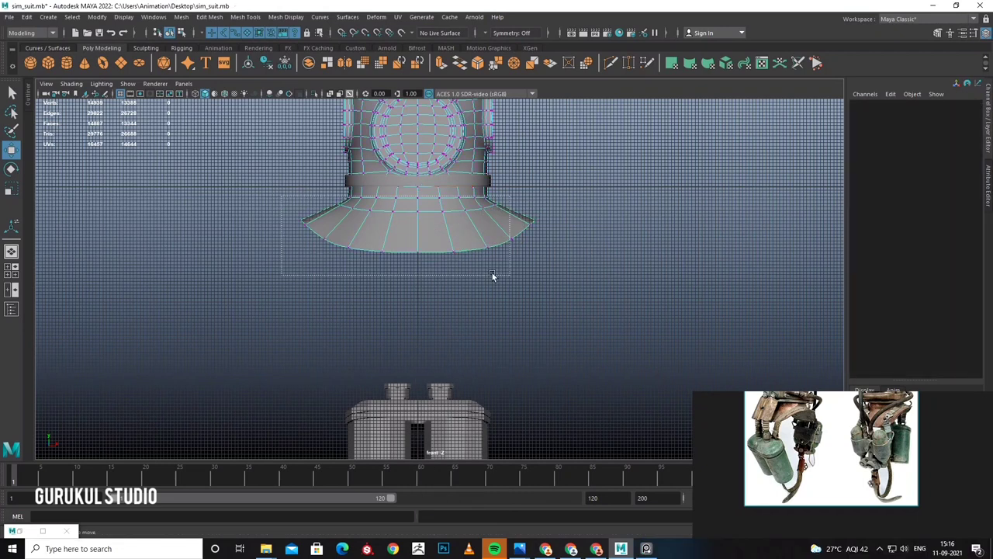
left_click_drag(492, 276, 492, 275)
scroll(429, 225, "up", 2)
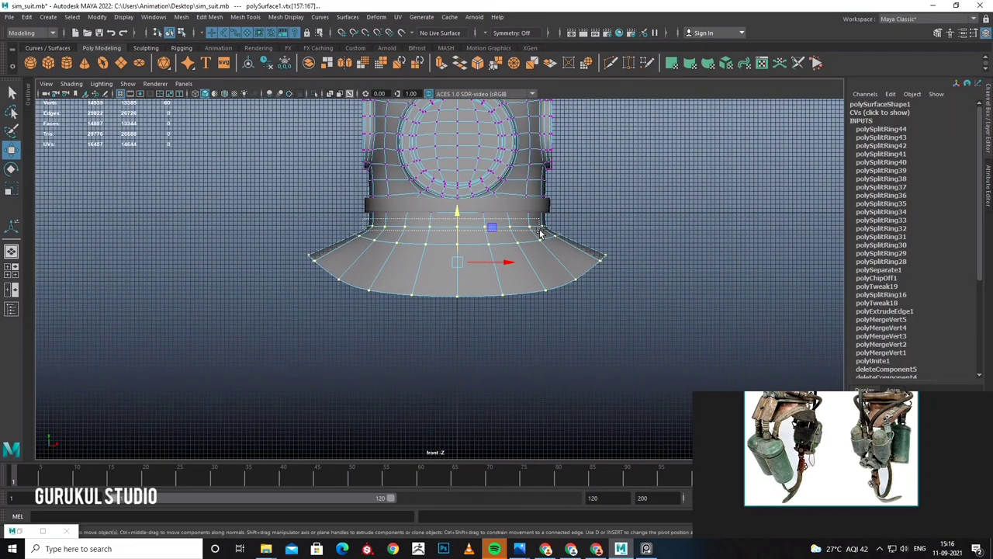
key("space")
mouse_move(517, 248)
left_mouse_down("alt")
mouse_move(487, 242)
mouse_move(480, 200)
mouse_move(606, 228)
mouse_move(481, 194)
mouse_move(512, 190)
mouse_move(444, 237)
mouse_move(500, 229)
left_mouse_up("alt")
left_click(521, 187)
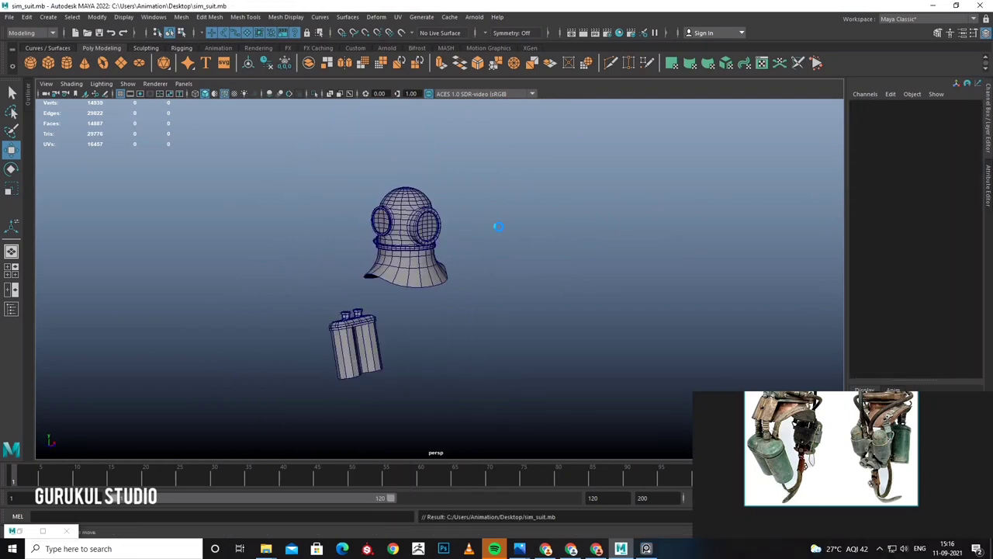
Draw a trial cylinder in front of the helmet, then delete it.
mouse_move(351, 214)
left_mouse_down("alt")
mouse_move(397, 261)
mouse_move(533, 297)
mouse_move(547, 267)
mouse_move(342, 260)
mouse_move(365, 292)
left_mouse_up("alt")
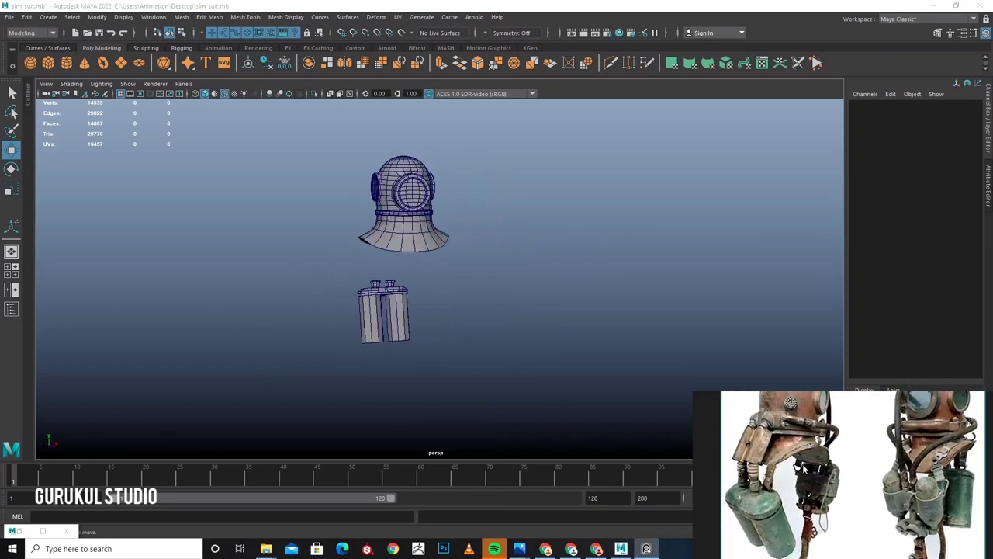
mouse_move(554, 391)
left_mouse_down("alt")
mouse_move(534, 261)
mouse_move(466, 279)
left_mouse_up("alt")
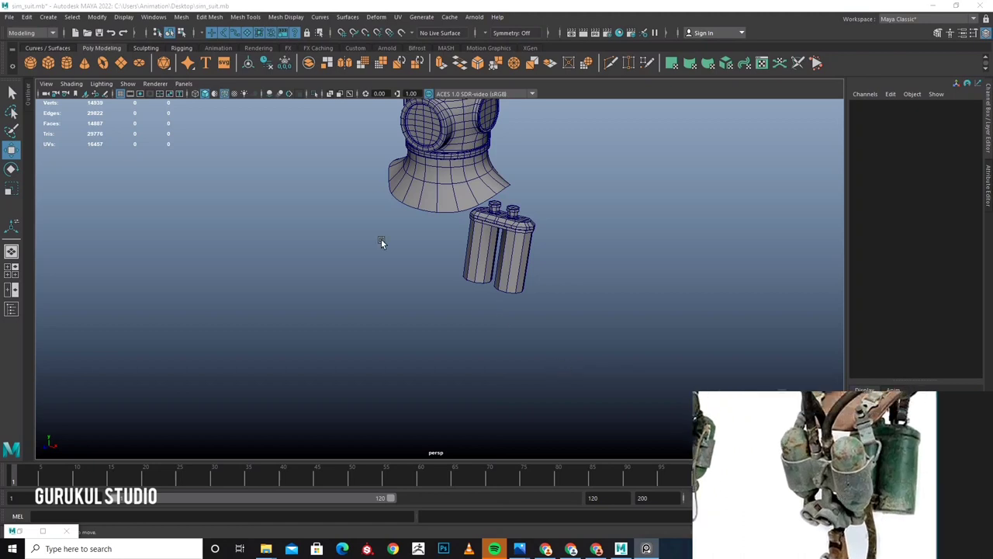
left_click(69, 65)
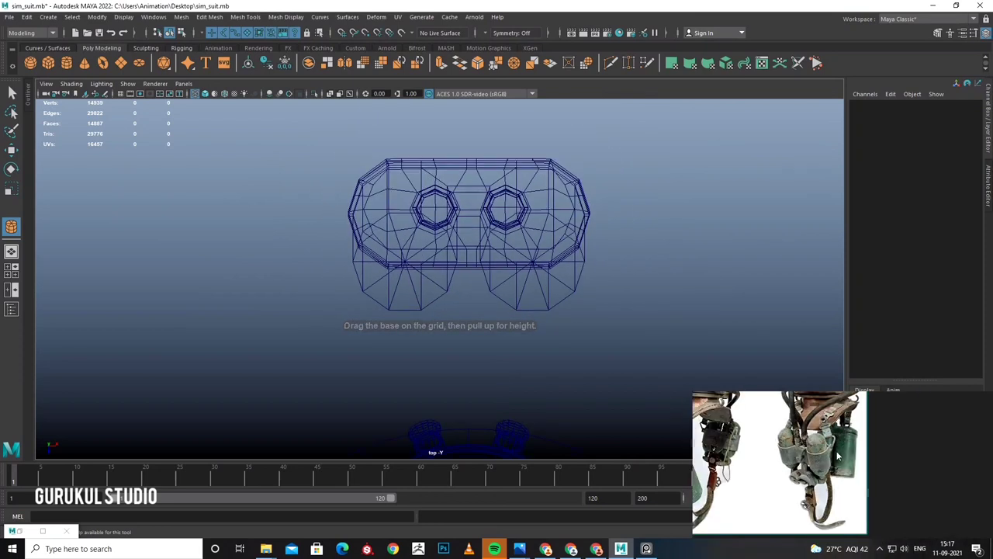
mouse_move(477, 323)
middle_mouse_down("alt")
mouse_move(464, 242)
mouse_move(502, 288)
middle_mouse_up("alt")
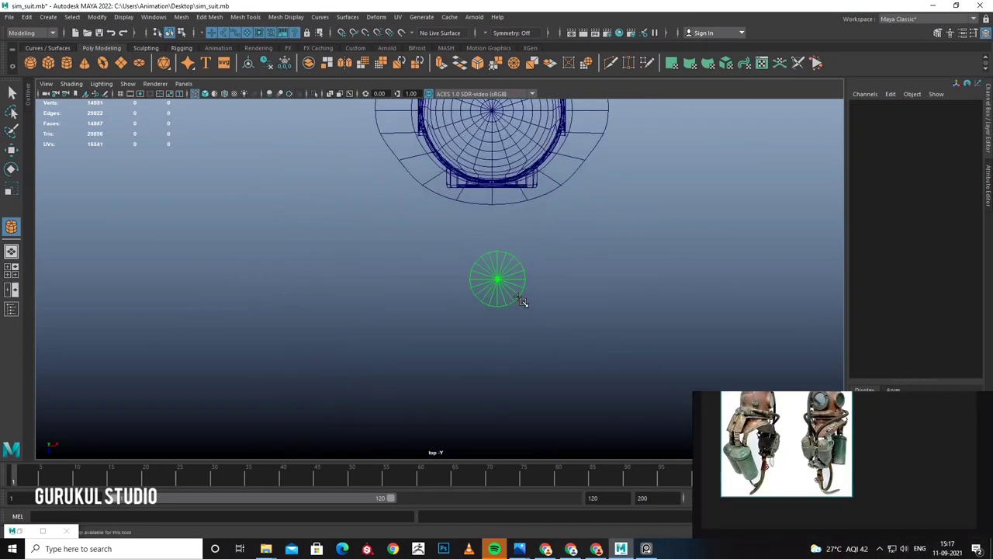
key("space")
key("space")
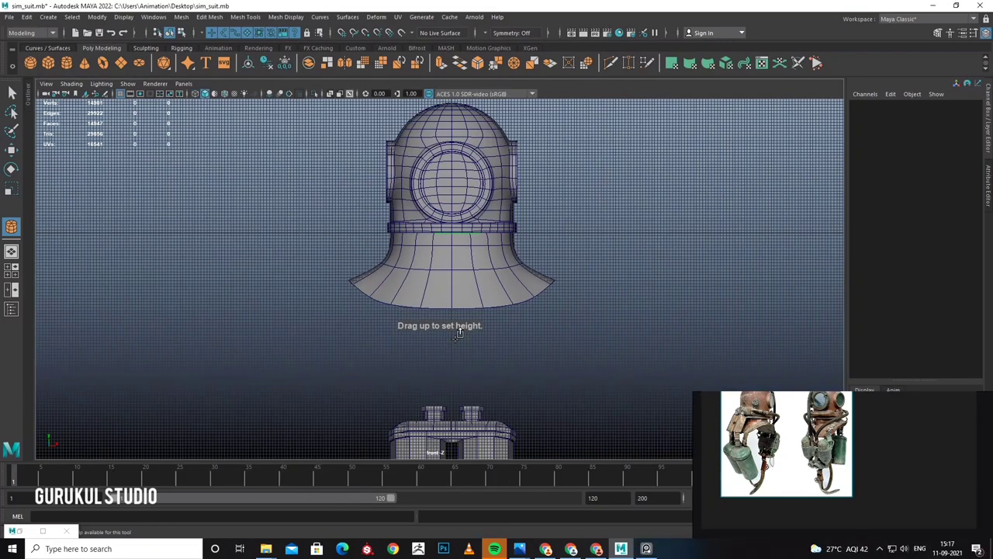
left_click_drag(489, 277, 597, 237)
key("w")
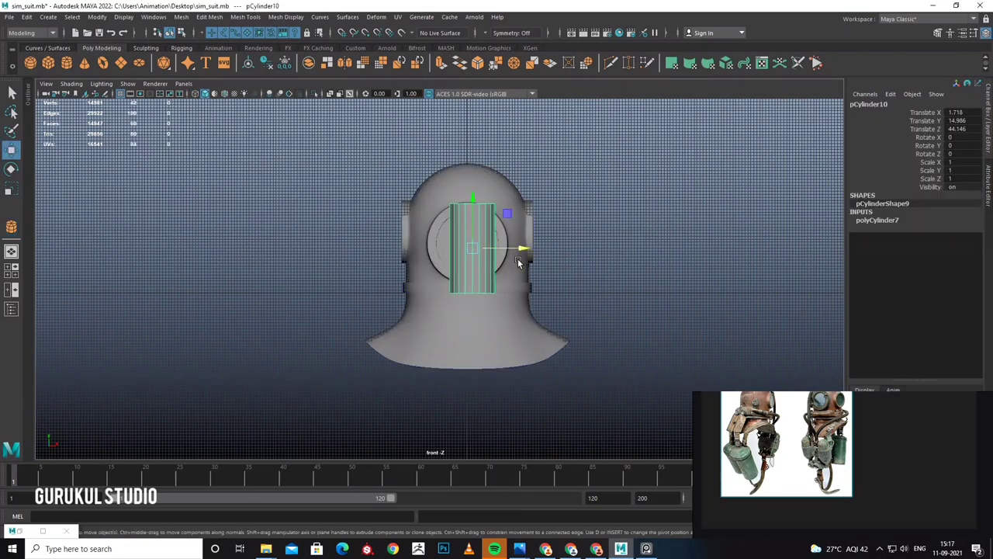
key("Delete")
Draw a small polygon sphere (radius 0.441, 20×20) beside the helmet's neck ring.
left_click(30, 65)
key("space")
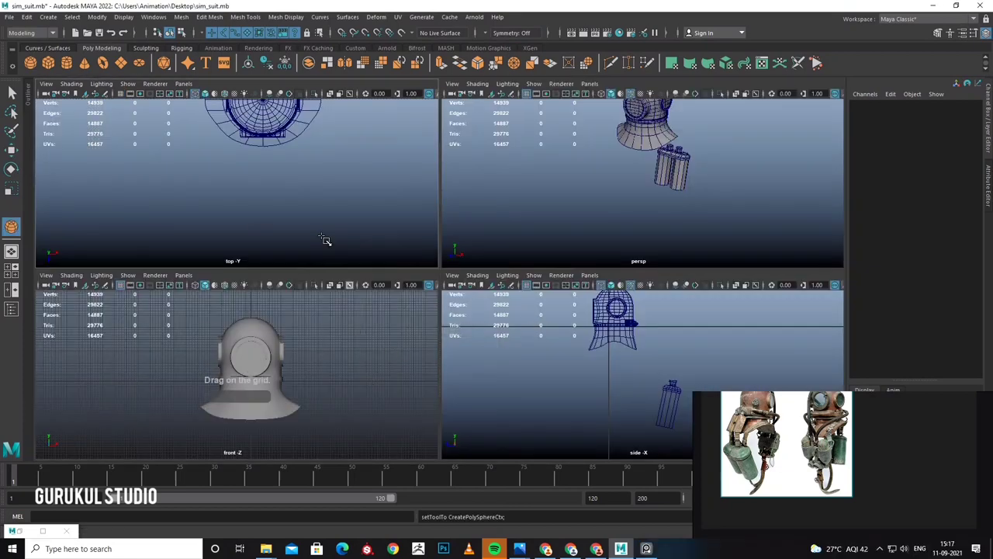
key("space")
key("w")
key("space")
left_click_drag(543, 285, 633, 278)
key("space")
Show wireframe on shaded and move the sphere further right of the helmet.
left_click(230, 94)
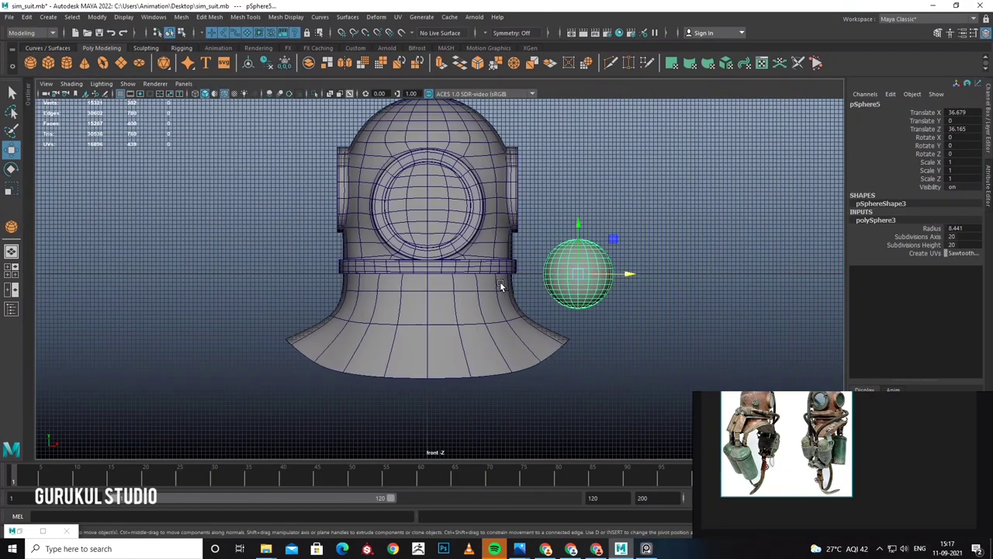
middle_click_drag(500, 281, 423, 258, "alt")
scroll(568, 253, "down", 2)
left_click_drag(567, 252, 690, 252)
scroll(568, 270, "up", 2)
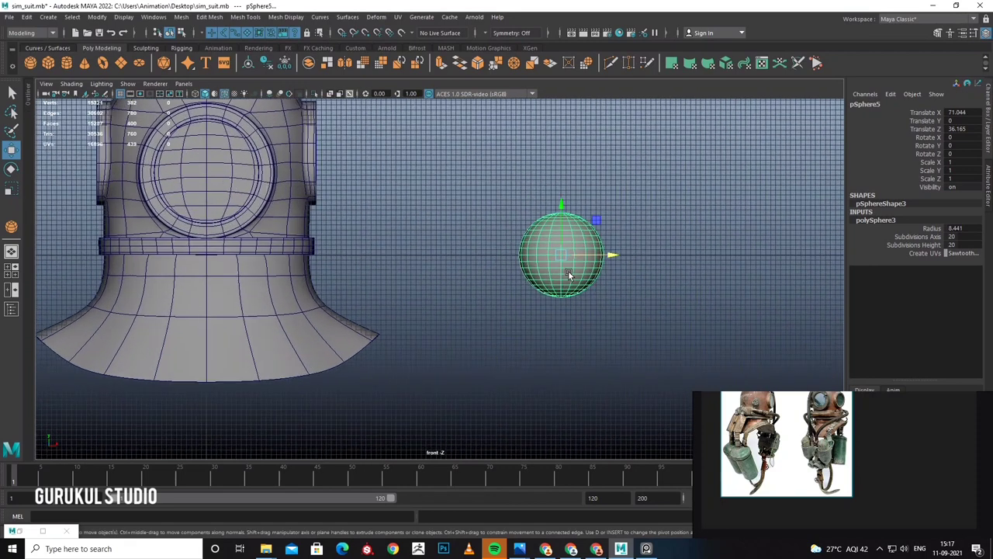
right_click_drag(568, 271, 568, 326)
Pull the sphere's lower vertices down to stretch it into a capsule.
left_click_drag(518, 270, 661, 318)
right_click_drag(554, 255, 514, 261)
left_click_drag(492, 255, 620, 307)
left_click_drag(561, 233, 561, 344)
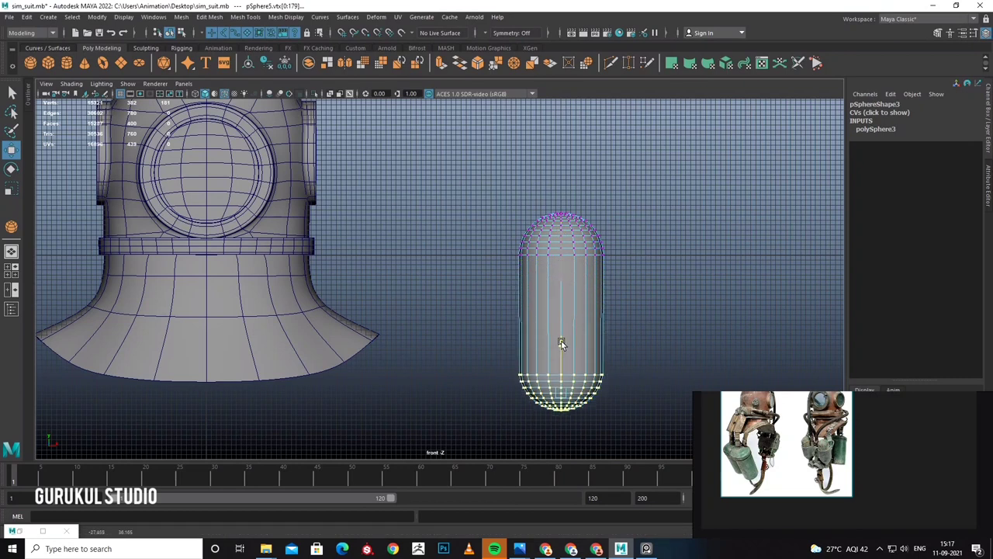
key("w")
scroll(529, 252, "up", 1)
scroll(517, 266, "up", 1)
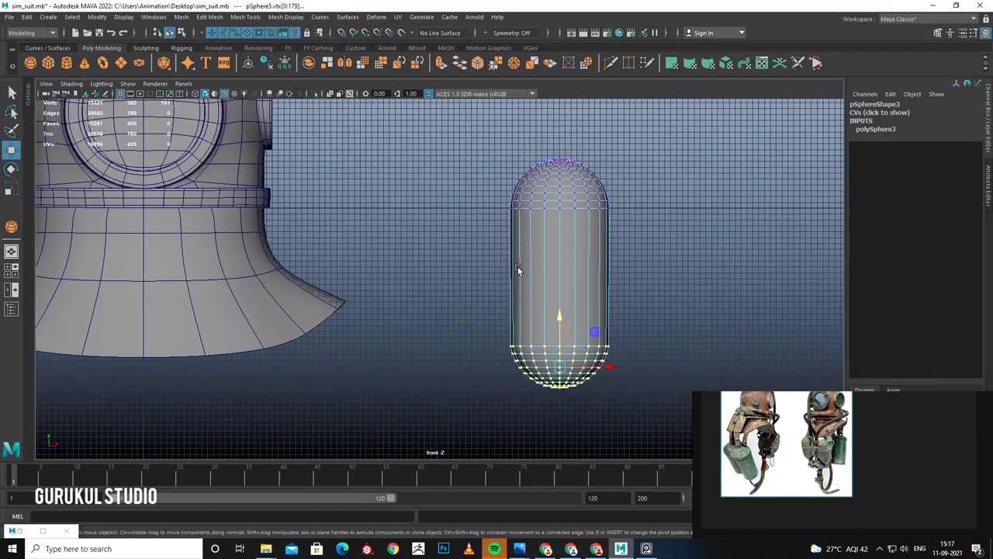
scroll(488, 266, "up", 1)
scroll(499, 239, "up", 1)
key("F8")
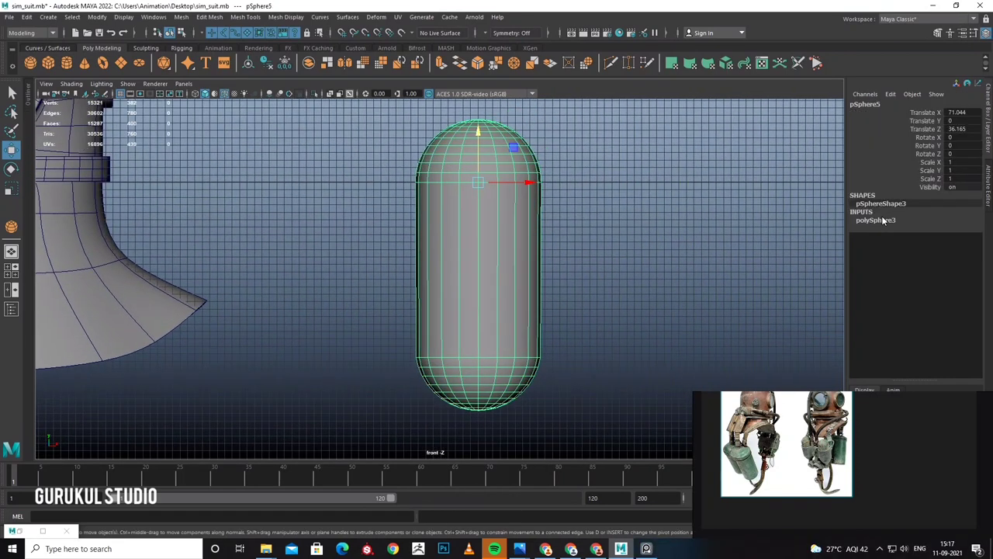
Set the sphere's axis and height subdivisions to 10.
left_click(882, 221)
type("10")
key("Return")
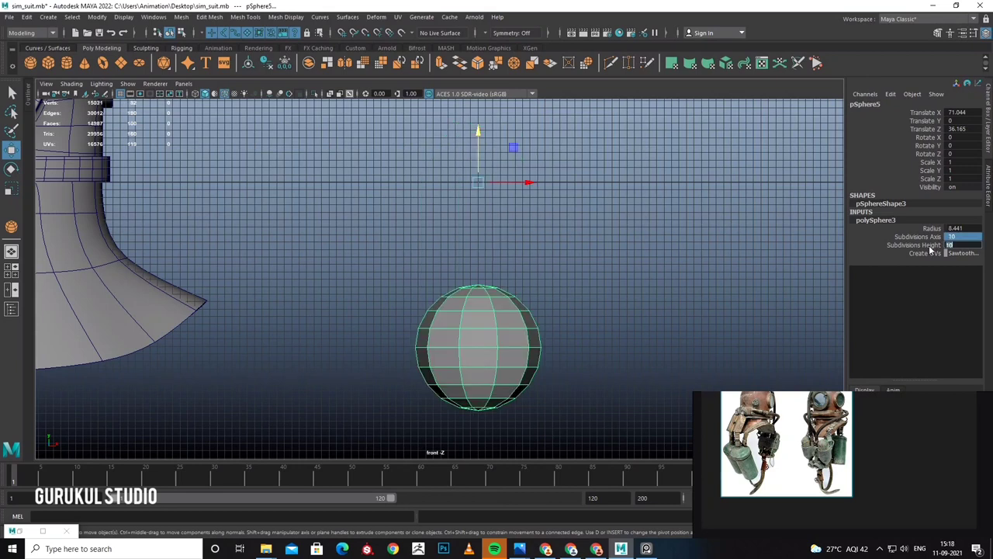
left_click(504, 277)
Stretch the low-poly sphere's vertices downward into a tall capsule and lower its middle ring.
left_click(492, 290)
right_click(497, 293)
right_click_drag(442, 264, 391, 263)
left_click_drag(412, 256, 552, 397)
left_click_drag(496, 249, 491, 388)
left_click_drag(398, 248, 578, 265)
left_click_drag(516, 252, 496, 252)
left_click_drag(488, 290, 488, 295)
middle_click_drag(488, 295, 505, 335, "alt")
mouse_move(507, 335)
right_mouse_down()
mouse_move(488, 312)
mouse_move(484, 237)
right_mouse_up()
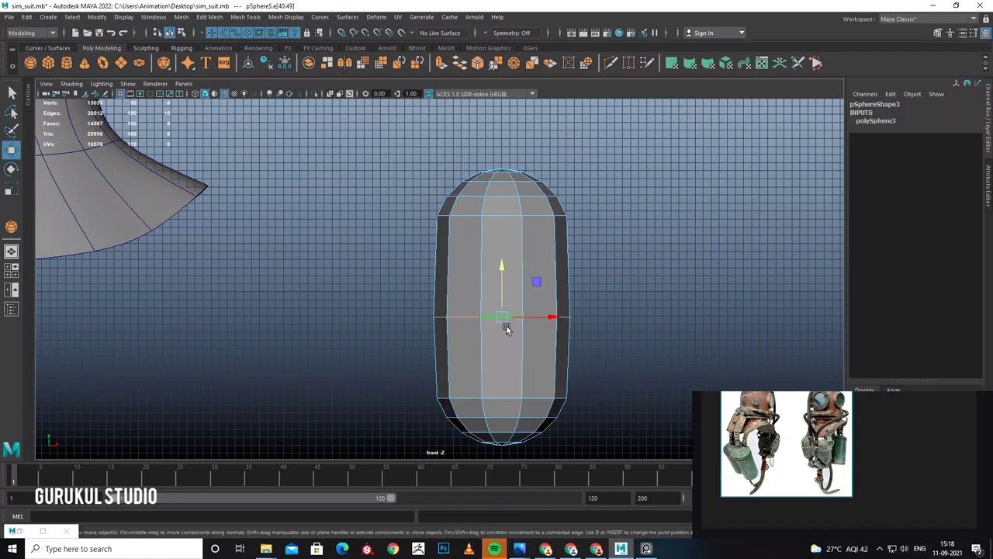
Apply Edit Edge Flow, delete the middle edge loop, and return to Object Mode.
right_click(541, 316, "shift")
left_click(540, 421)
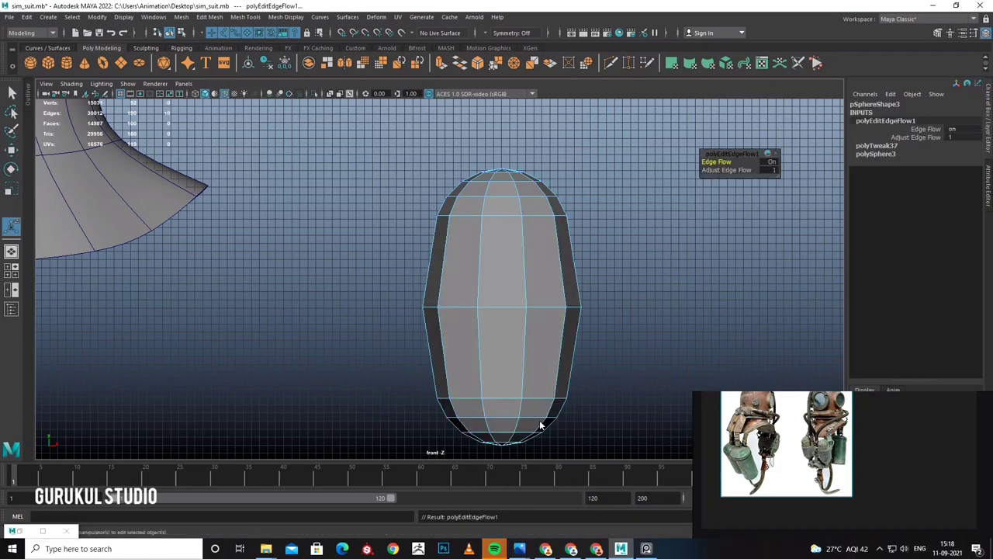
key("ctrl+z")
right_click(503, 318, "shift")
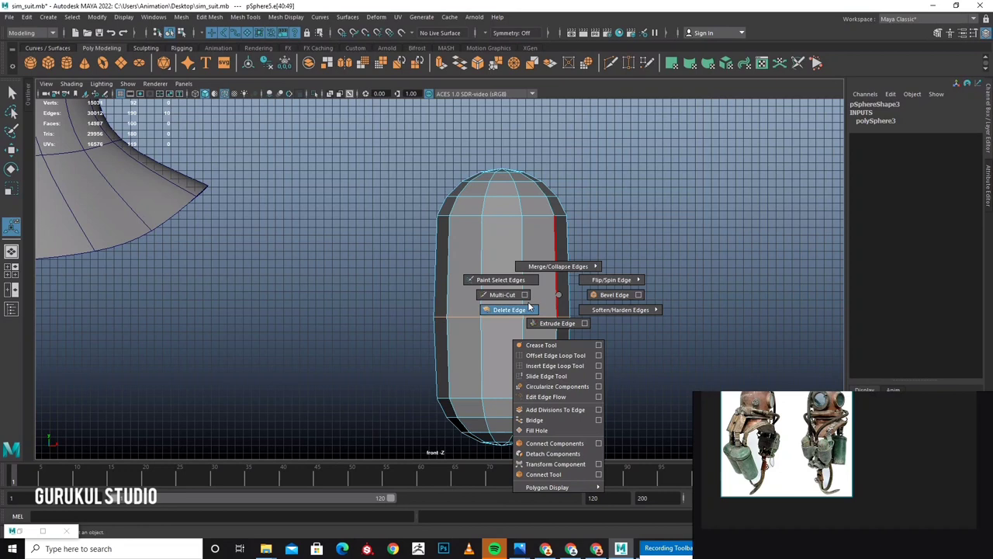
left_click(528, 301)
middle_click_drag(490, 304, 546, 271, "alt")
left_click(546, 270)
left_click(511, 236)
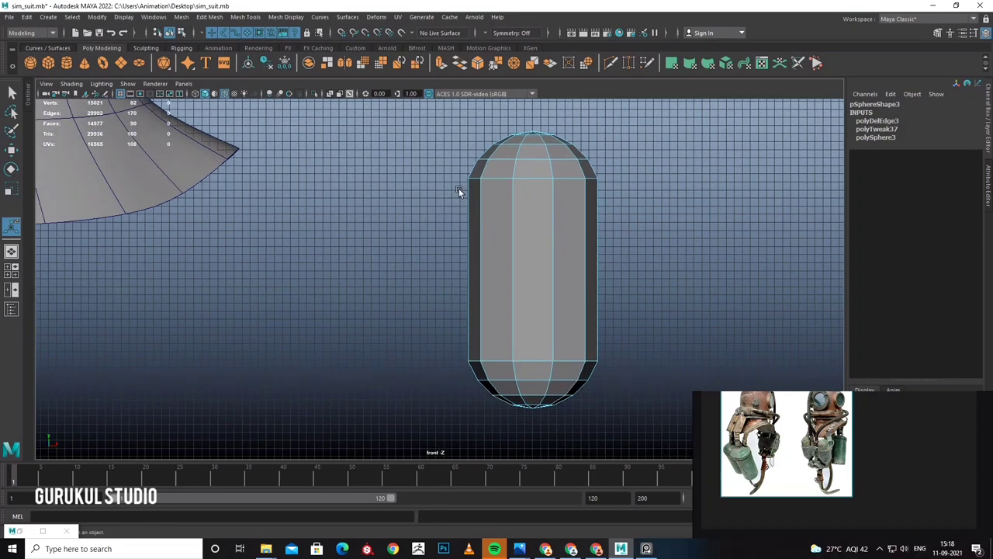
right_click(538, 223)
left_click(589, 206)
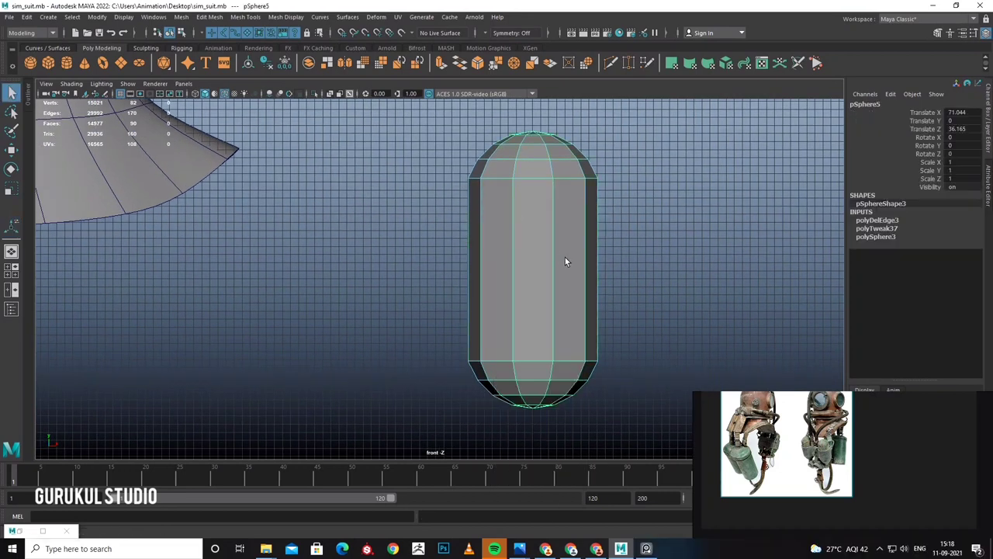
middle_click_drag(566, 261, 534, 297, "alt")
Slide the capsule copy aside, then move both capsules left toward the twin tanks.
key("w")
scroll(461, 304, "down", 2)
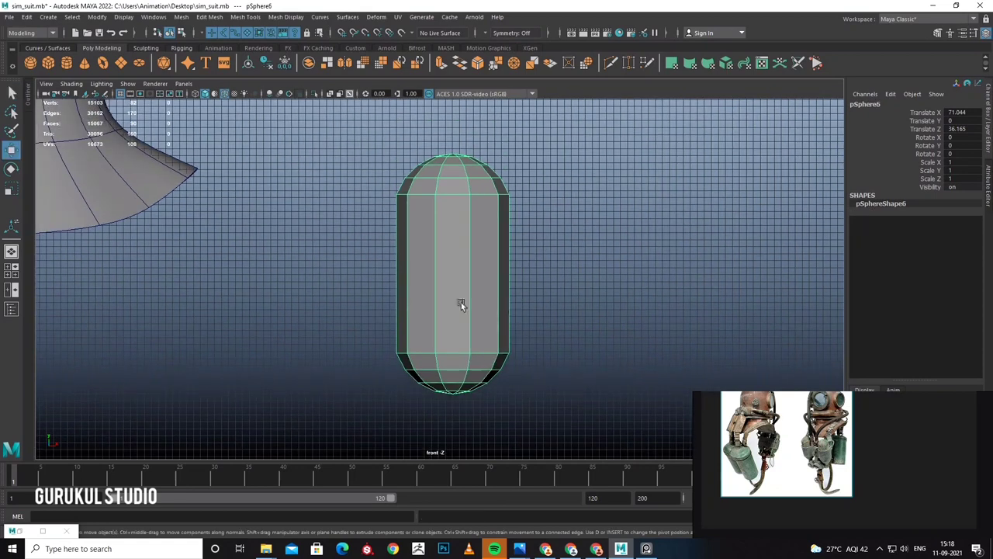
left_click_drag(532, 273, 713, 293, "shift")
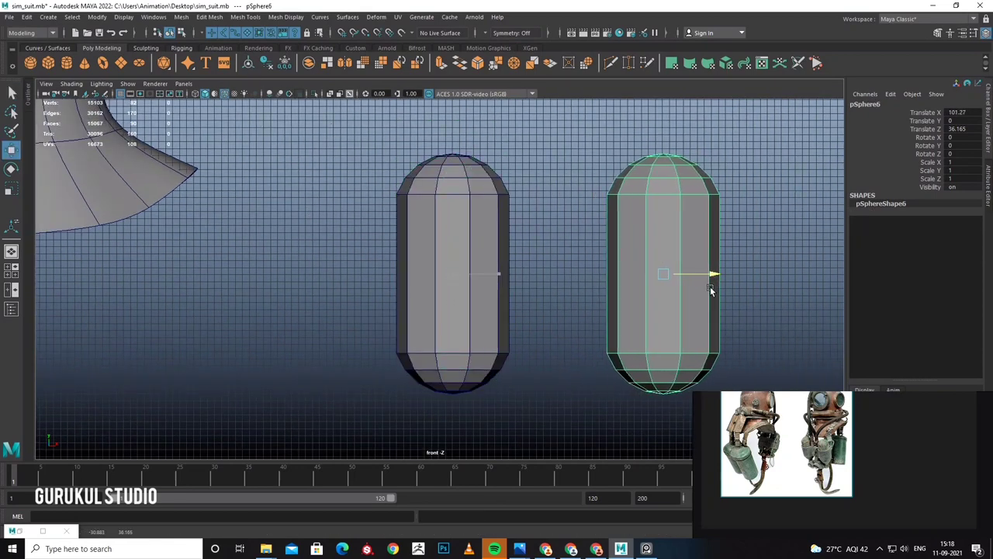
left_click(484, 272)
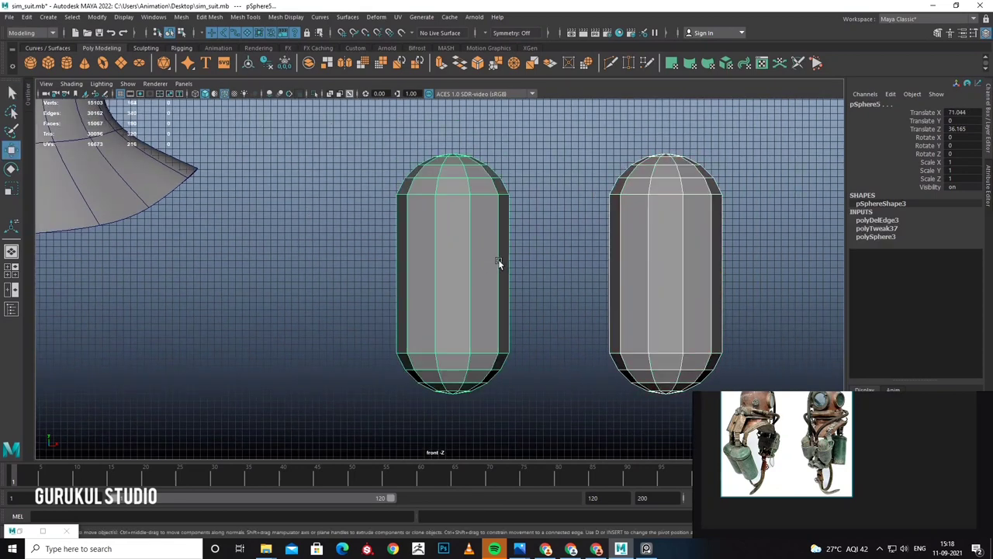
left_click(635, 203)
key("space")
key("space")
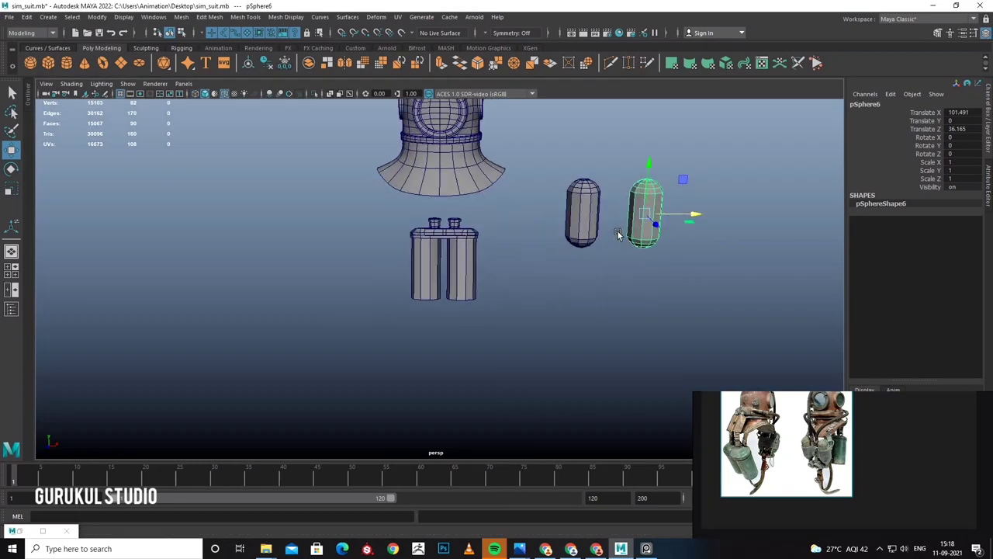
left_click(590, 260, "shift")
key("space")
key("space")
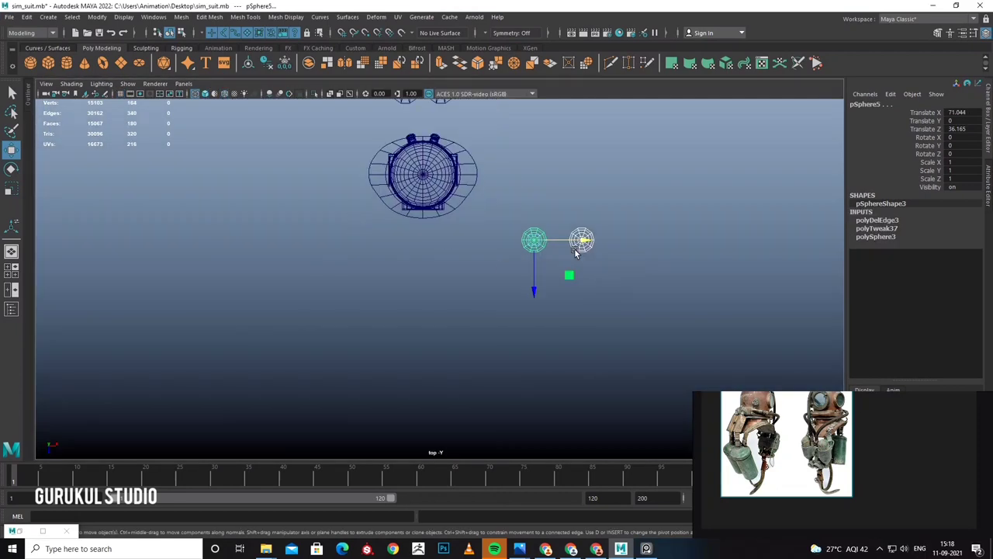
left_click_drag(585, 244, 452, 245)
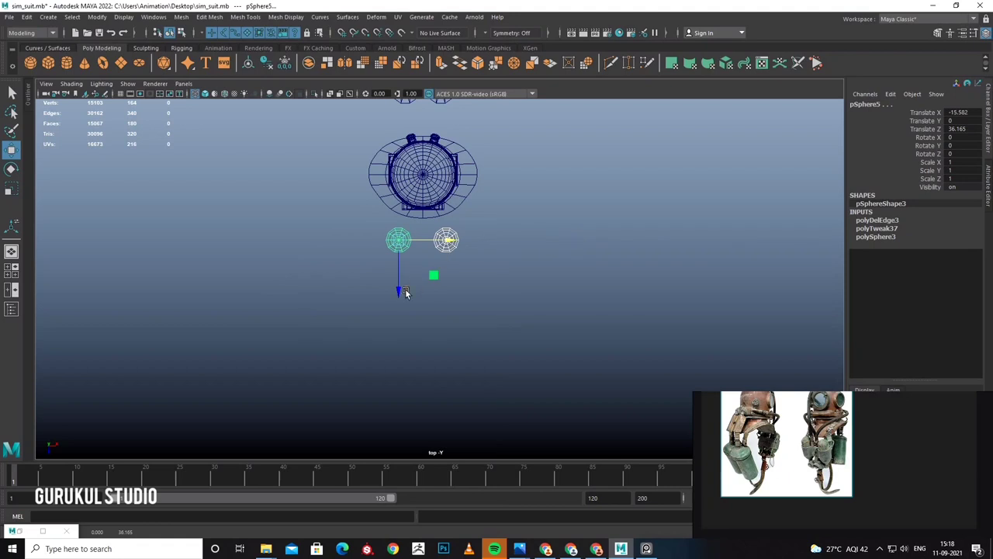
key("space")
key("space")
Stretch the front capsule to 1.154 on Y and delete the extra capsule.
mouse_move(541, 216)
left_mouse_down("alt")
mouse_move(559, 203)
mouse_move(543, 224)
mouse_move(497, 143)
mouse_move(498, 183)
left_mouse_up("alt")
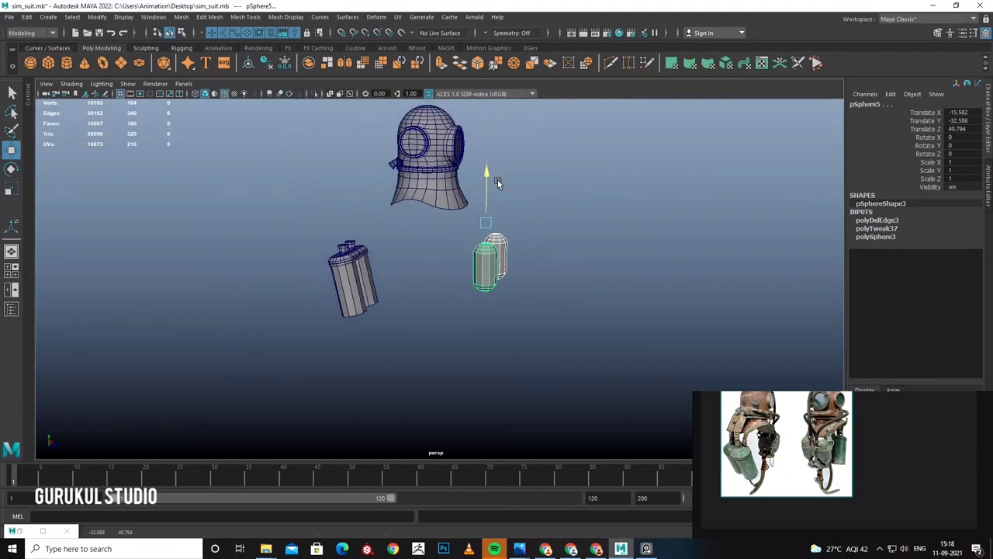
mouse_move(553, 236)
left_mouse_down("alt")
mouse_move(477, 228)
mouse_move(483, 239)
left_mouse_up("alt")
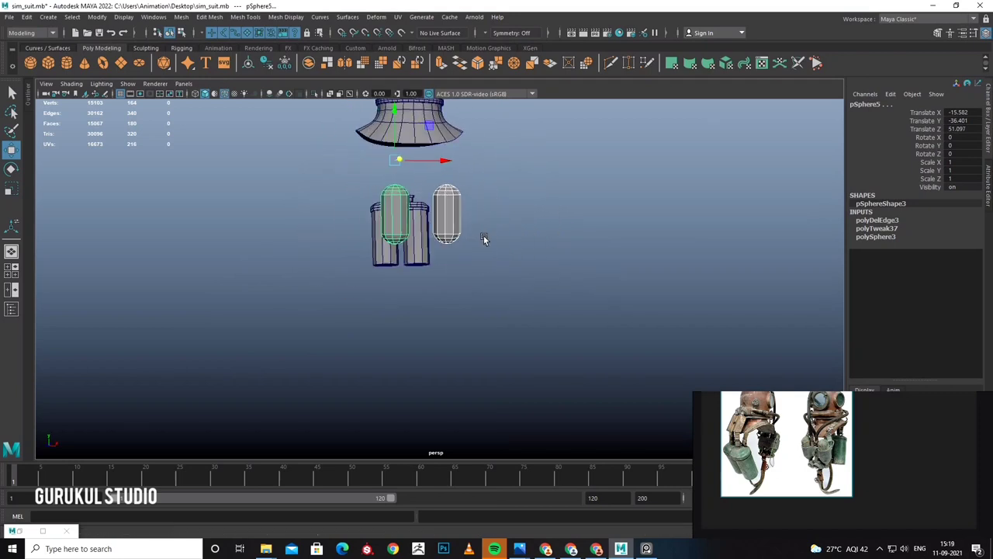
key("r")
left_click_drag(395, 132, 396, 114)
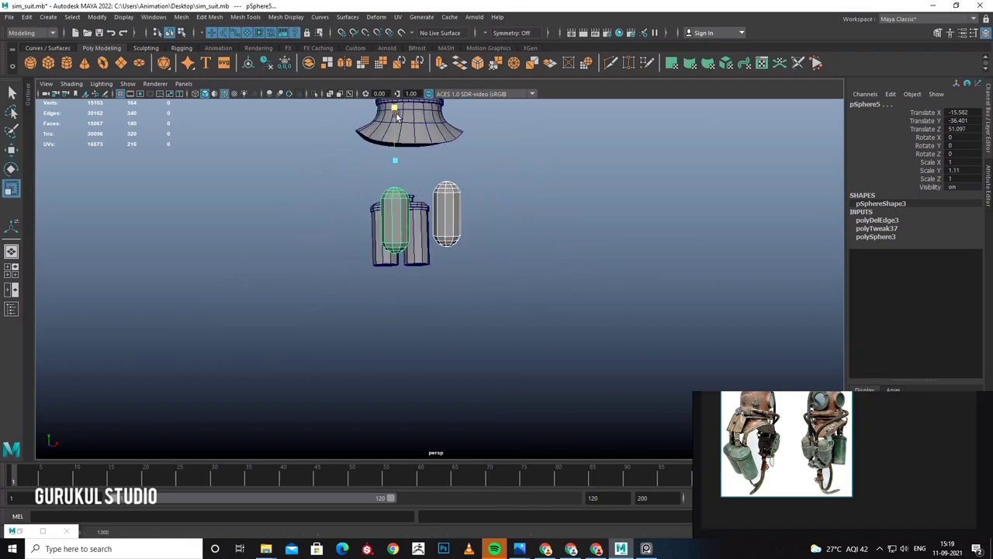
left_click(453, 219)
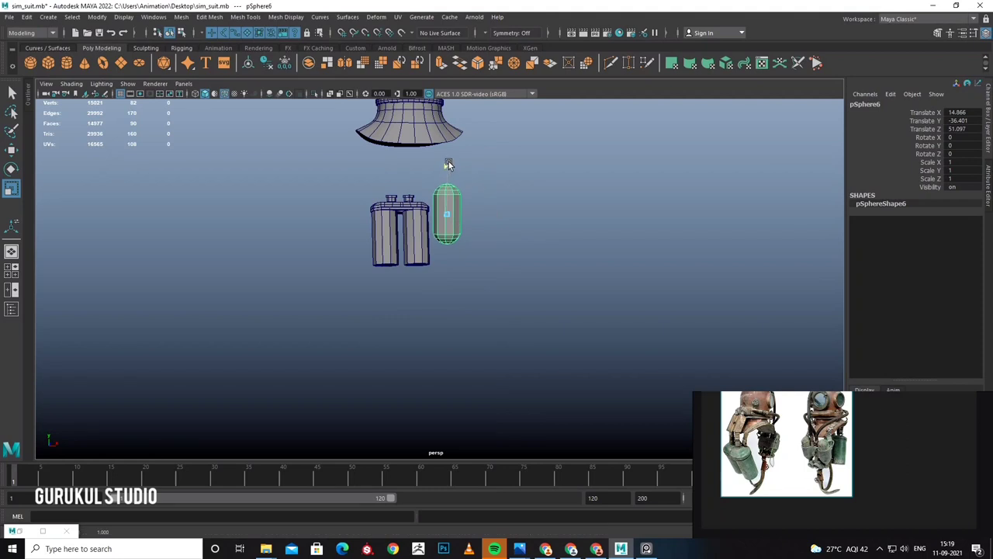
mouse_move(448, 161)
left_mouse_down("alt")
mouse_move(460, 223)
mouse_move(420, 227)
mouse_move(423, 247)
mouse_move(403, 257)
mouse_move(450, 239)
mouse_move(344, 247)
left_mouse_up("alt")
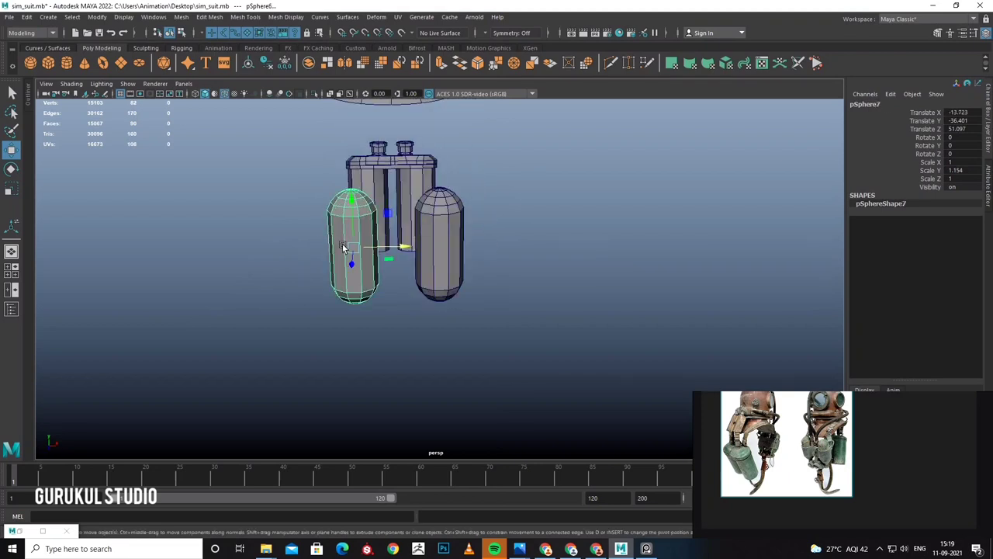
key("Delete")
left_click(245, 18)
Insert two horizontal edge loops on the capsule.
left_click(268, 102)
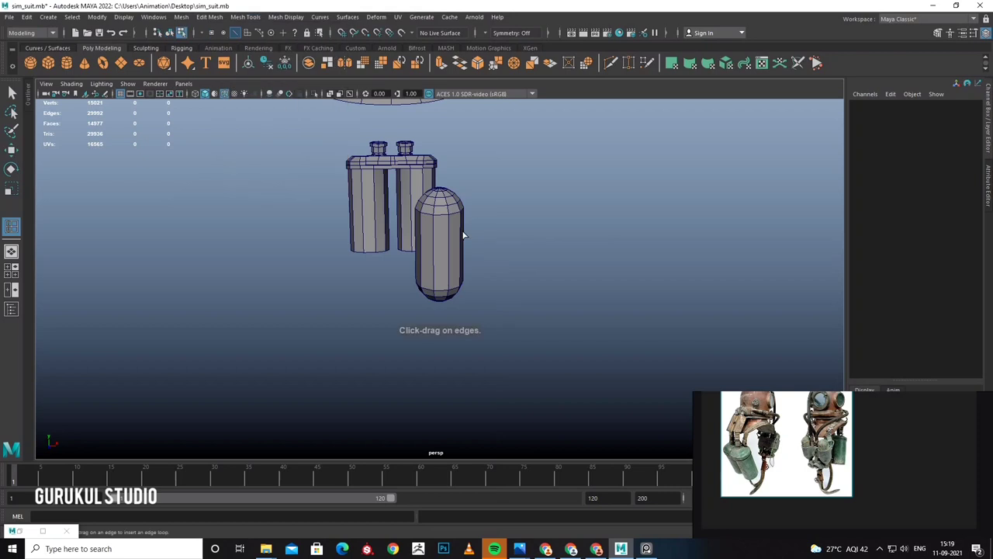
left_click(447, 233)
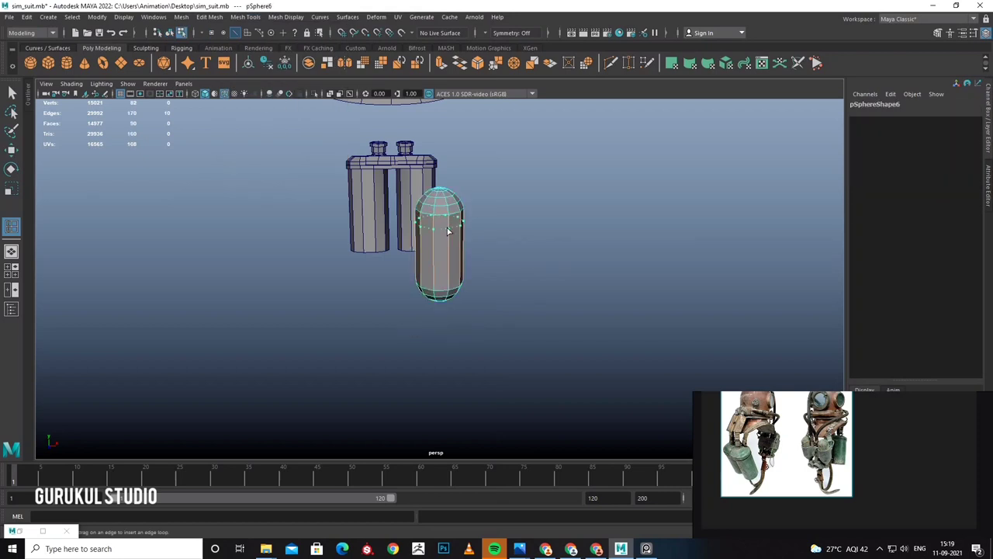
left_click(450, 231)
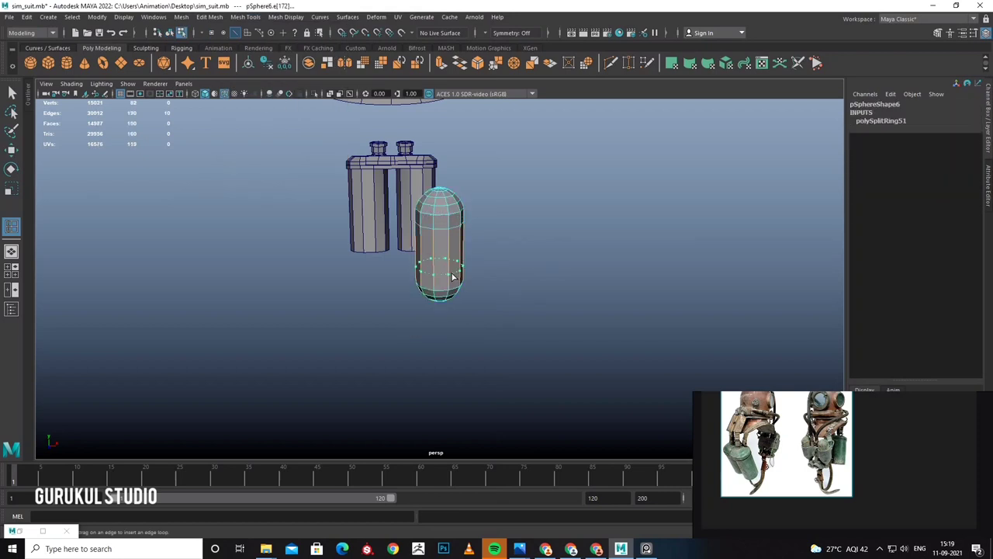
left_click(453, 276)
left_click_drag(453, 276, 433, 250, "alt")
right_click_drag(341, 206, 339, 231)
Select the face band between the new loops and duplicate it as a separate mesh.
key("w")
left_click(330, 200)
right_click(323, 188)
right_click_drag(350, 192, 355, 334)
double_click(307, 193)
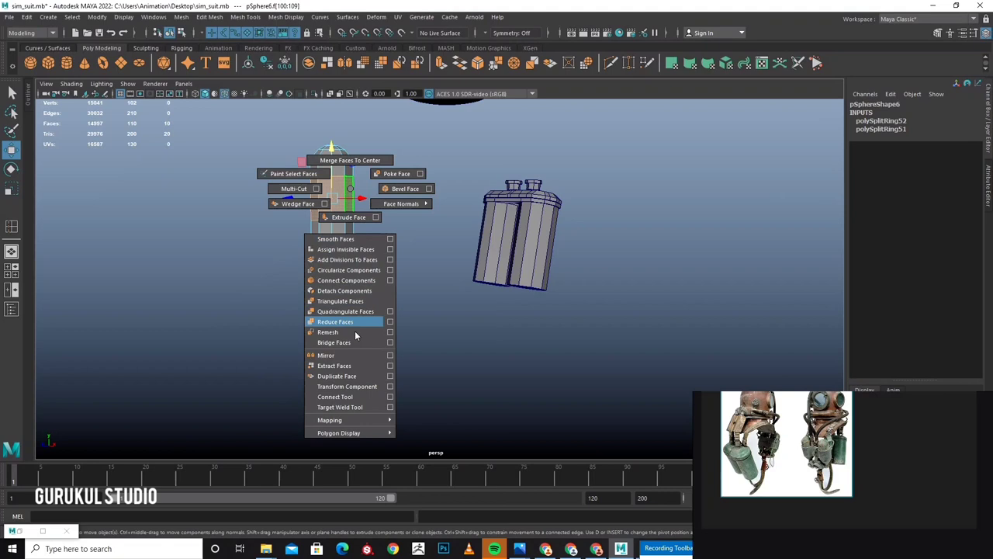
right_click_drag(355, 380, 355, 377, "shift")
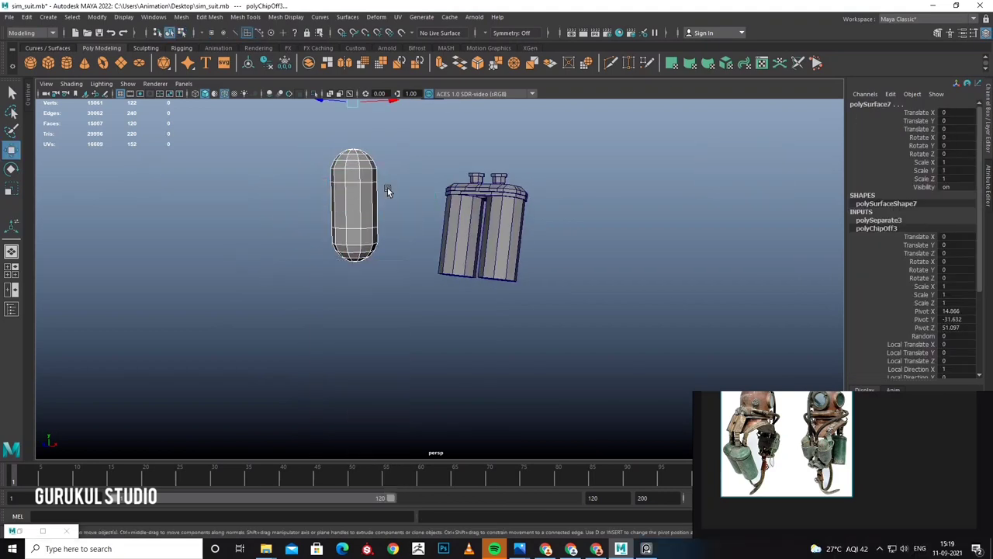
Select the two duplicated face bands and show only them with Isolate Select.
left_click(347, 215)
mouse_move(347, 214)
left_mouse_down("alt")
mouse_move(311, 188)
mouse_move(383, 247)
mouse_move(318, 250)
left_mouse_up("alt")
left_click(318, 250)
left_click(318, 250)
left_click(402, 252, "shift")
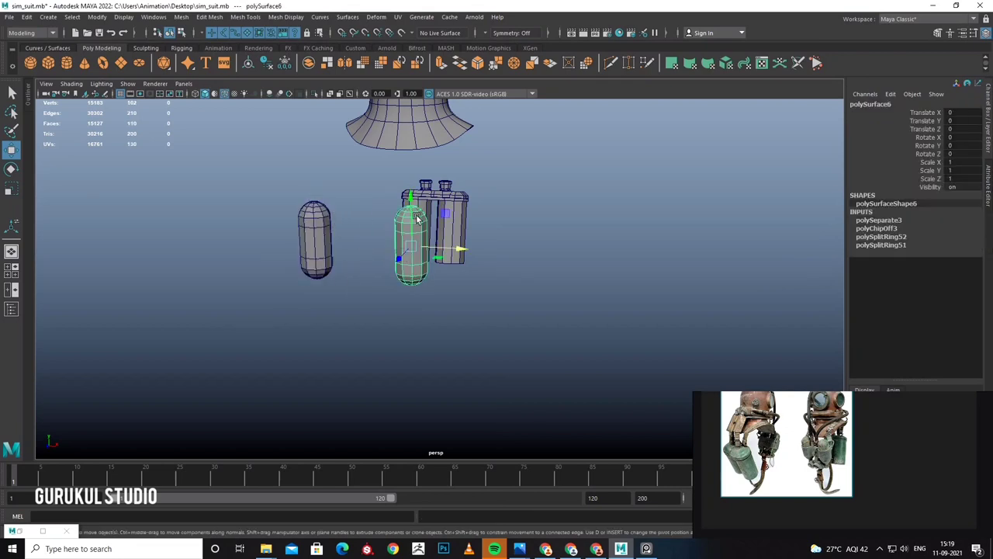
left_click_drag(416, 247, 383, 250, "alt")
left_click(375, 245)
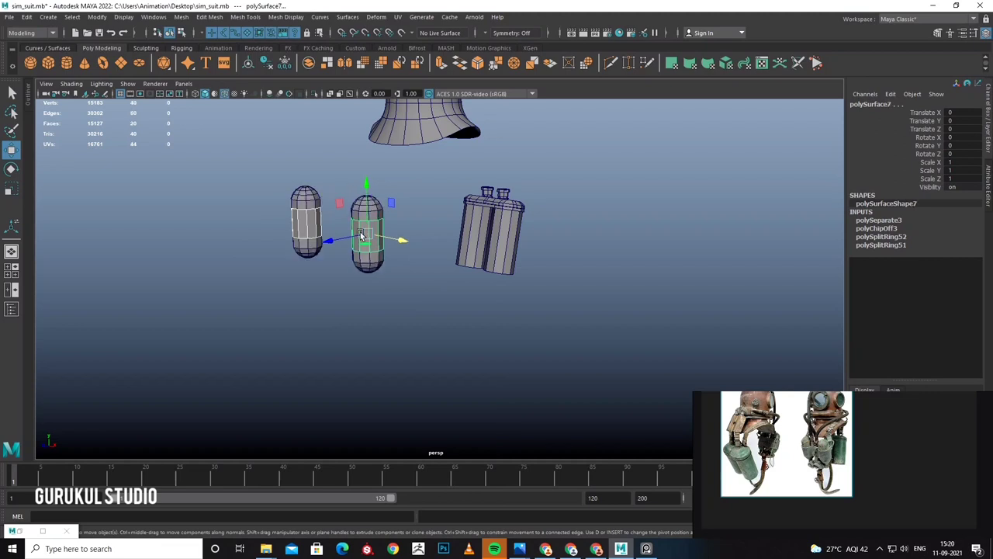
left_click_drag(361, 235, 379, 235, "alt")
left_click_drag(355, 171, 335, 143, "alt")
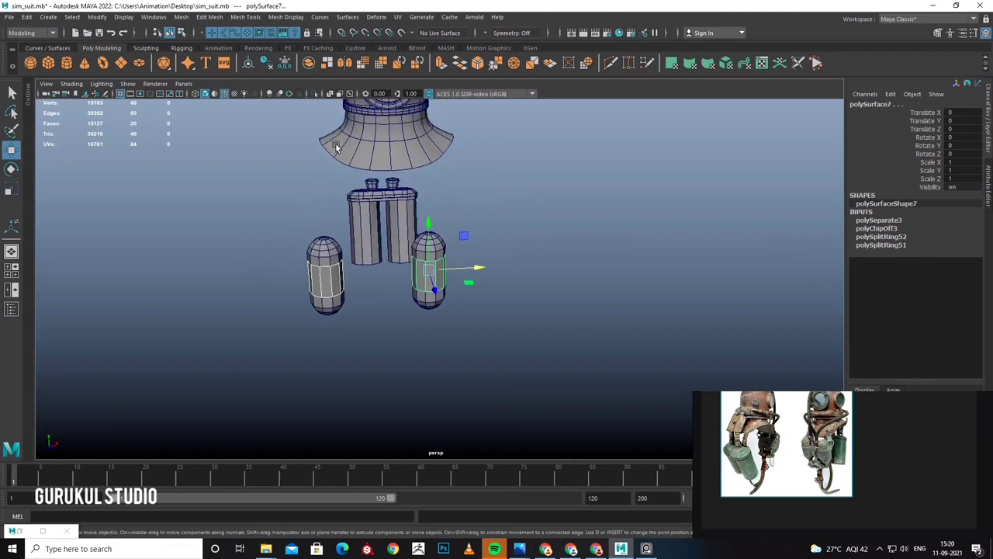
left_click(317, 96)
mouse_move(401, 290)
left_mouse_down("alt")
mouse_move(366, 292)
mouse_move(326, 256)
mouse_move(260, 126)
left_mouse_up("alt")
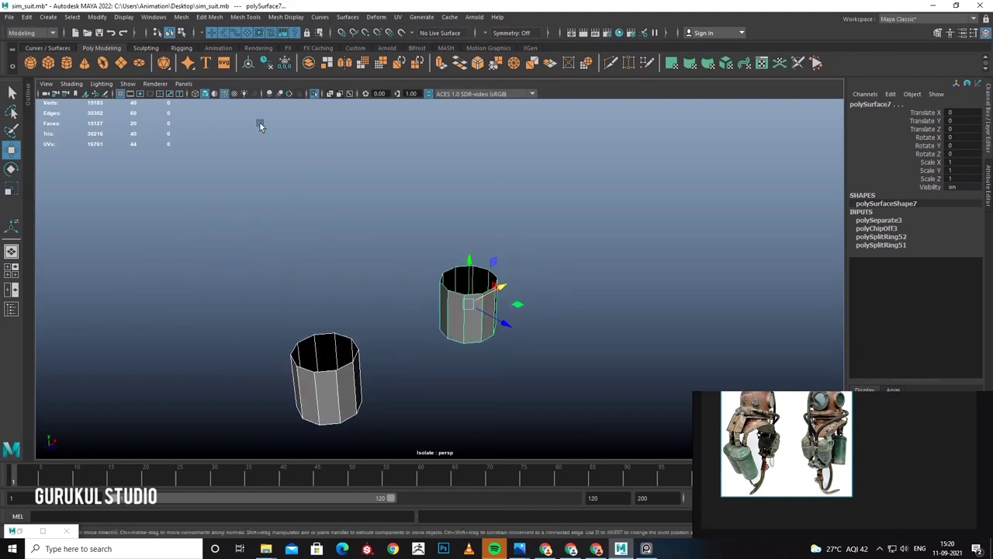
Combine the two bands into one mesh and select their facing side faces.
left_click(180, 17)
left_click(198, 57)
mouse_move(349, 310)
left_mouse_down("alt")
mouse_move(307, 299)
mouse_move(333, 264)
mouse_move(284, 225)
mouse_move(442, 306)
left_mouse_up("alt")
key("F11")
left_click(217, 194)
left_click(553, 263, "shift")
Quadrangulate the selected facing faces on the two bands.
mouse_move(492, 283)
left_mouse_down("alt")
mouse_move(497, 274)
mouse_move(455, 232)
left_mouse_up("alt")
right_click_drag(454, 232, 461, 421, "shift")
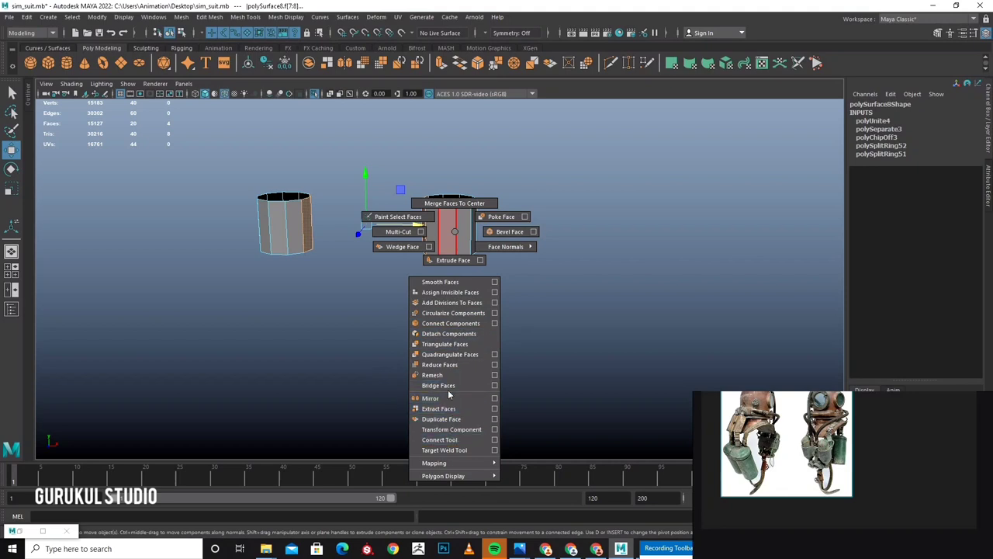
right_click_drag(448, 394, 448, 397)
mouse_move(417, 359)
left_mouse_down("alt")
mouse_move(457, 305)
mouse_move(370, 317)
mouse_move(518, 336)
mouse_move(454, 307)
left_mouse_up("alt")
right_click(454, 306, "shift")
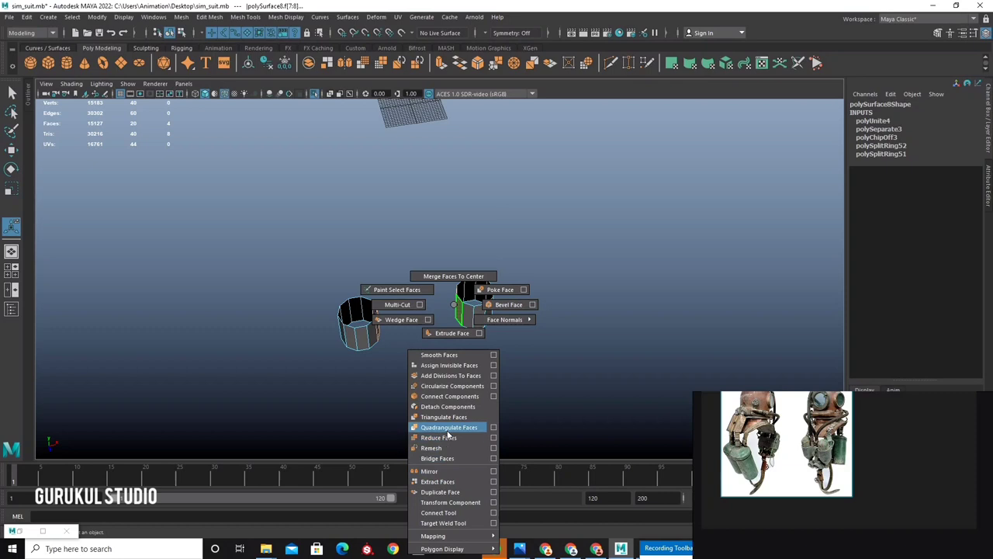
right_click_drag(449, 435, 449, 435, "shift")
mouse_move(443, 454)
left_mouse_down("alt")
mouse_move(390, 377)
mouse_move(398, 360)
left_mouse_up("alt")
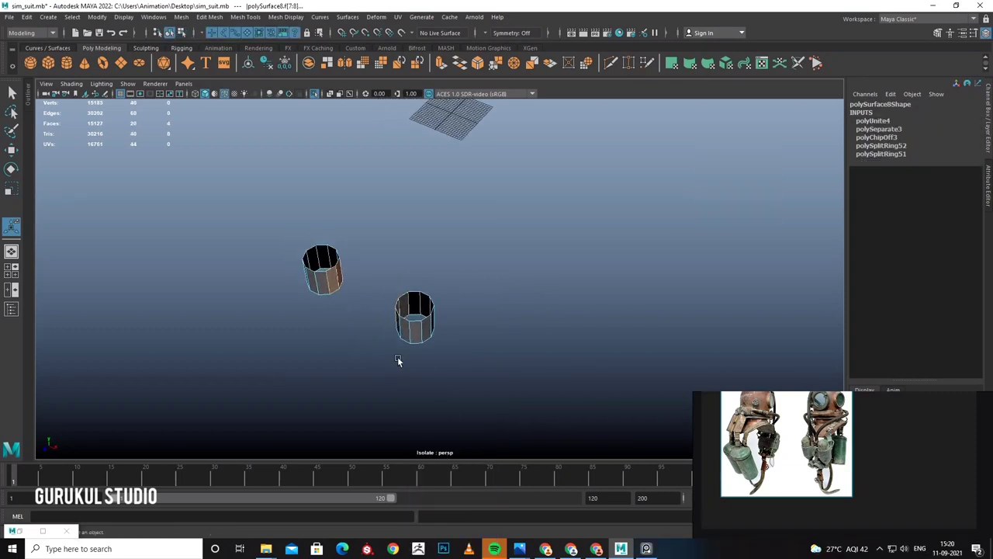
left_click(397, 360)
left_click_drag(356, 300, 315, 125, "alt")
Append polygons bridging the back and front boundary edges between the bands.
left_click(245, 16)
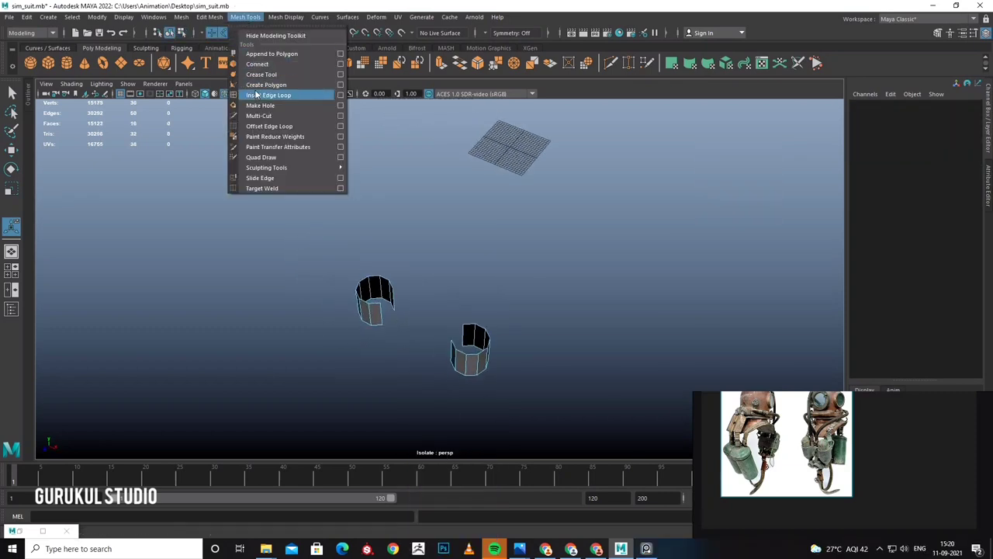
left_click(271, 54)
right_click_drag(328, 215, 394, 265, "alt")
left_click(598, 309)
left_click(589, 301)
key("Return")
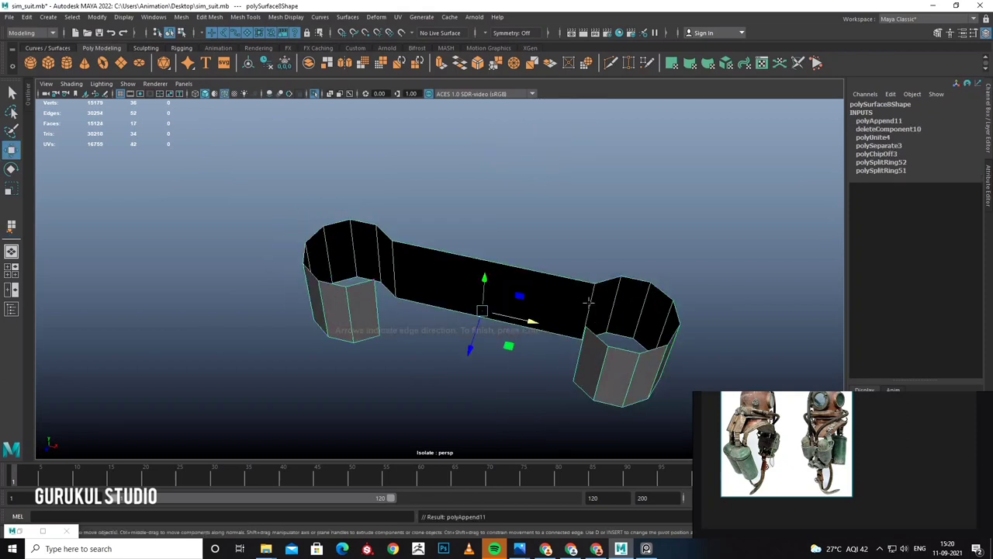
left_click(374, 311)
left_click(579, 348)
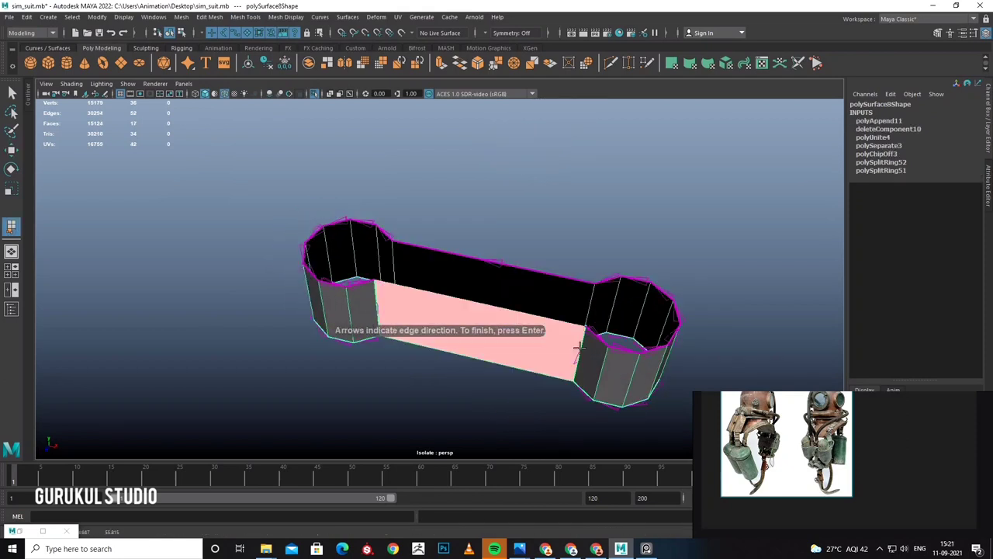
key("Return")
Fill the two remaining top and bottom gaps with new faces.
key("w")
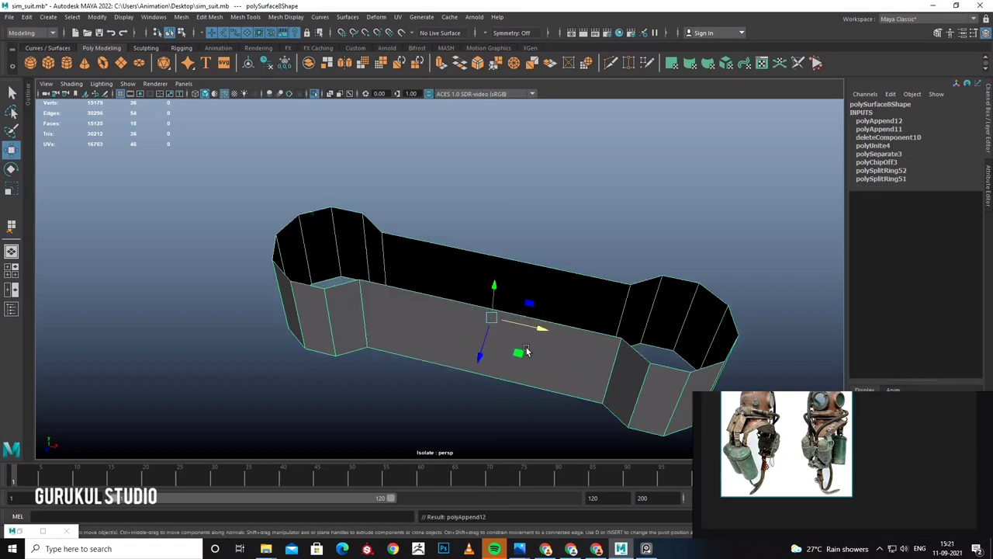
left_click_drag(579, 348, 491, 325, "alt")
key("g")
left_click(481, 372)
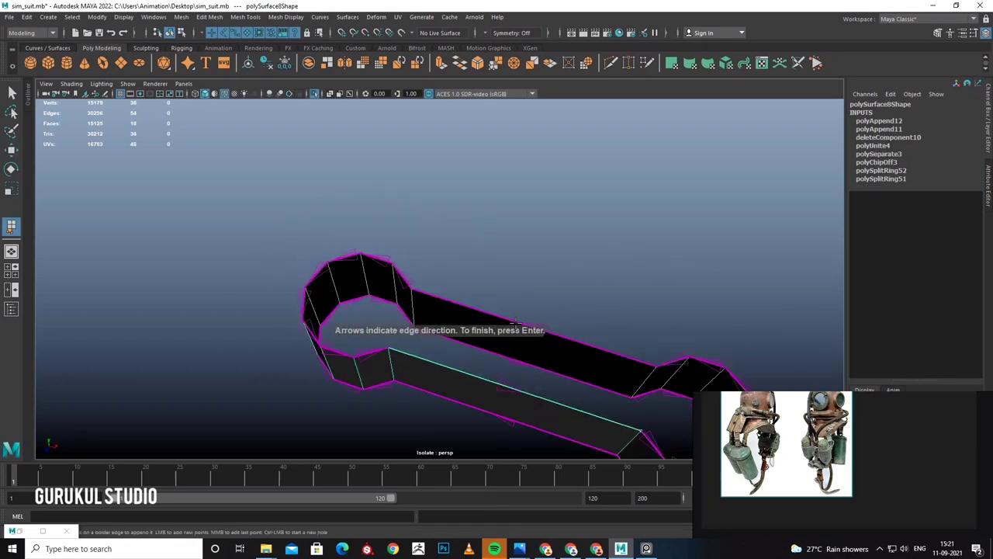
left_click(515, 322)
key("Return")
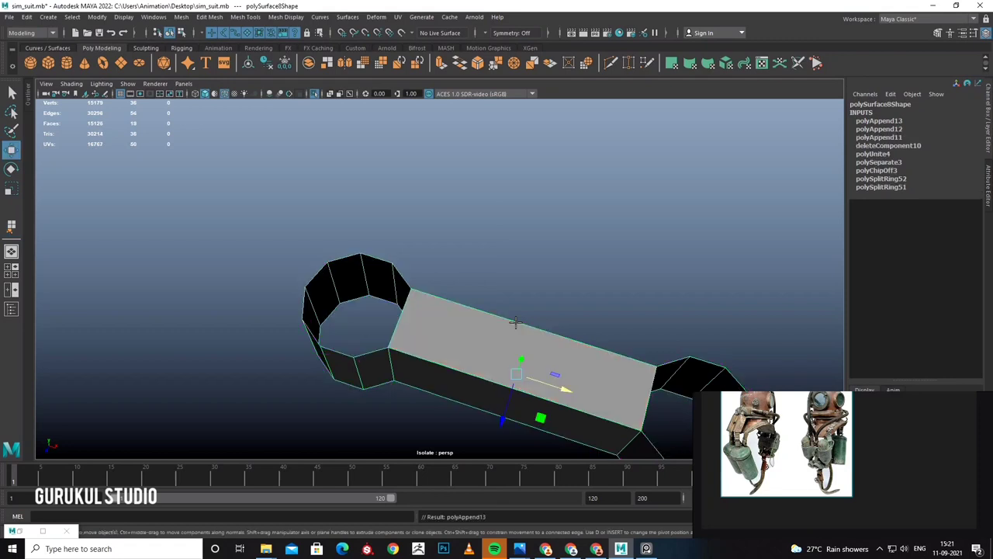
left_click_drag(515, 322, 497, 210, "alt")
left_click(505, 200)
left_click(505, 227)
key("Return")
key("w")
mouse_move(505, 225)
left_mouse_down("alt")
mouse_move(520, 239)
mouse_move(443, 256)
left_mouse_up("alt")
Extrude the connector's faces, undo a first 1.3 try, and redo at thickness 1.1.
right_click_drag(443, 255, 438, 262)
left_click(438, 262)
key("ctrl+e")
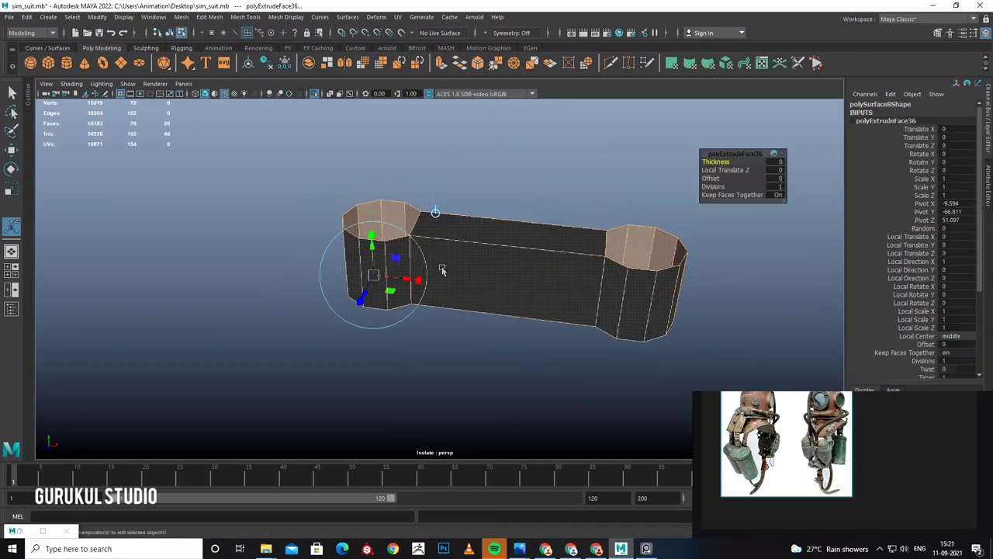
left_click_drag(715, 161, 726, 161)
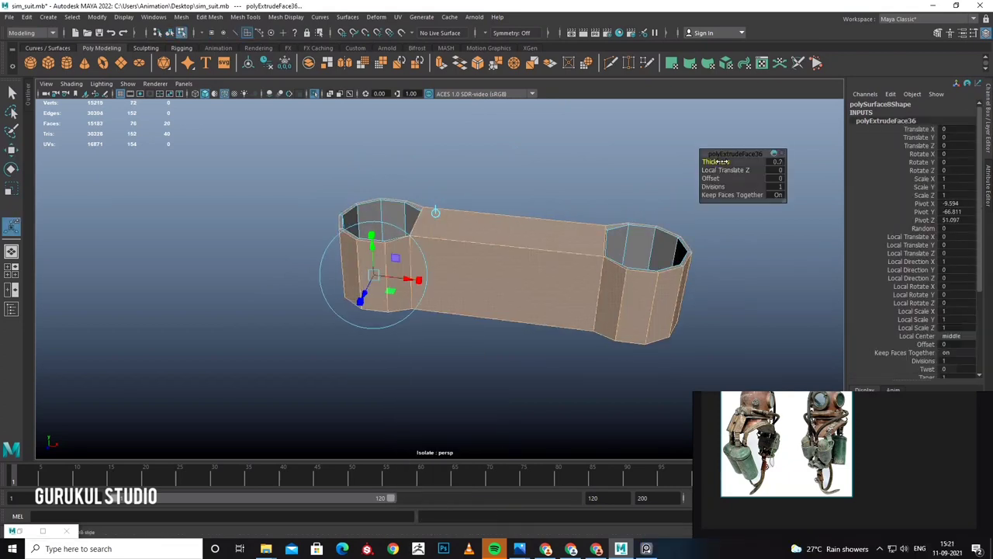
left_click_drag(536, 253, 560, 224, "alt")
left_click_drag(726, 161, 737, 161)
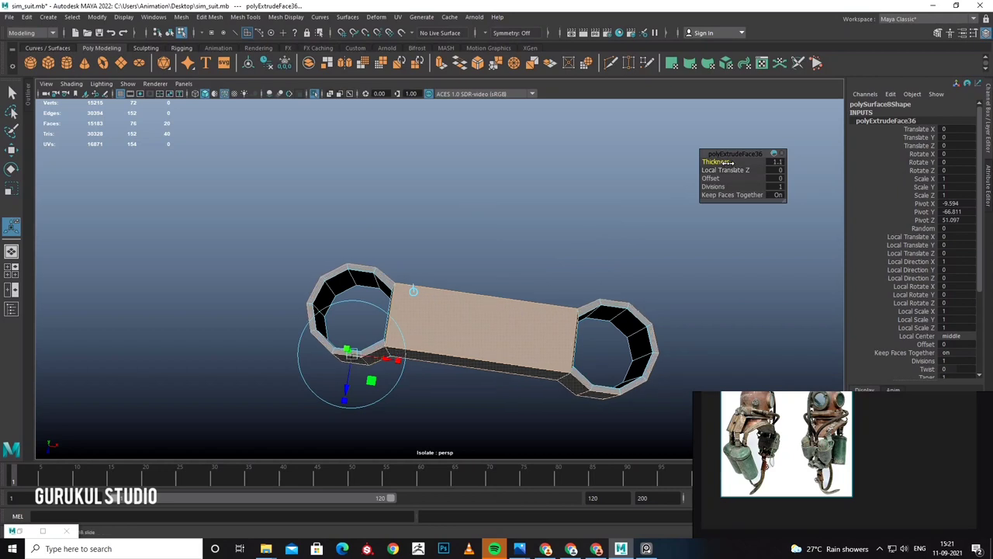
mouse_move(605, 267)
left_mouse_down("alt")
mouse_move(564, 221)
mouse_move(534, 232)
left_mouse_up("alt")
key("ctrl+z")
key("ctrl+z")
key("ctrl+z")
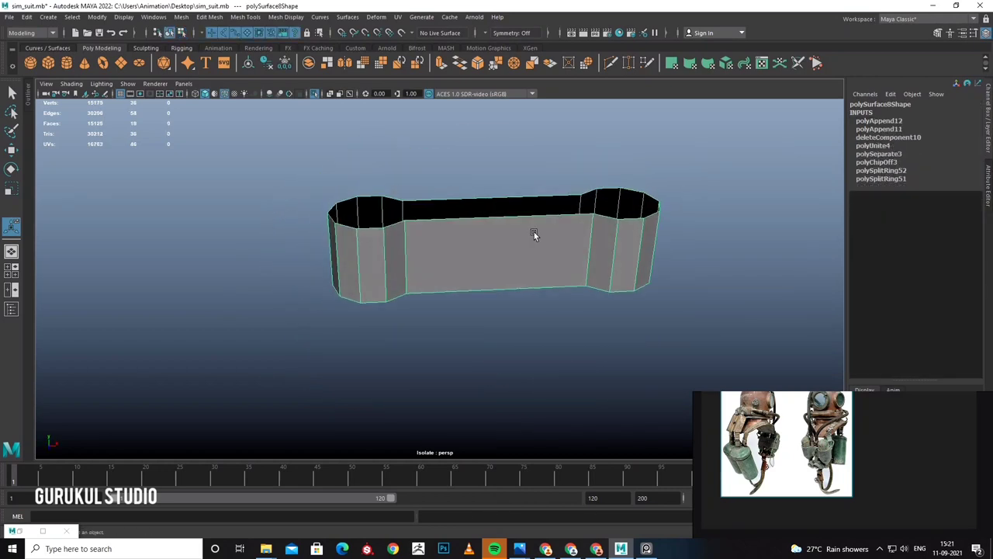
right_click_drag(533, 236, 611, 233, "shift")
mouse_move(720, 163)
left_mouse_down()
mouse_move(643, 213)
mouse_move(559, 221)
left_mouse_up()
Insert two edge loops around the connector walls.
left_click(286, 17)
left_click(271, 95)
left_click(443, 234)
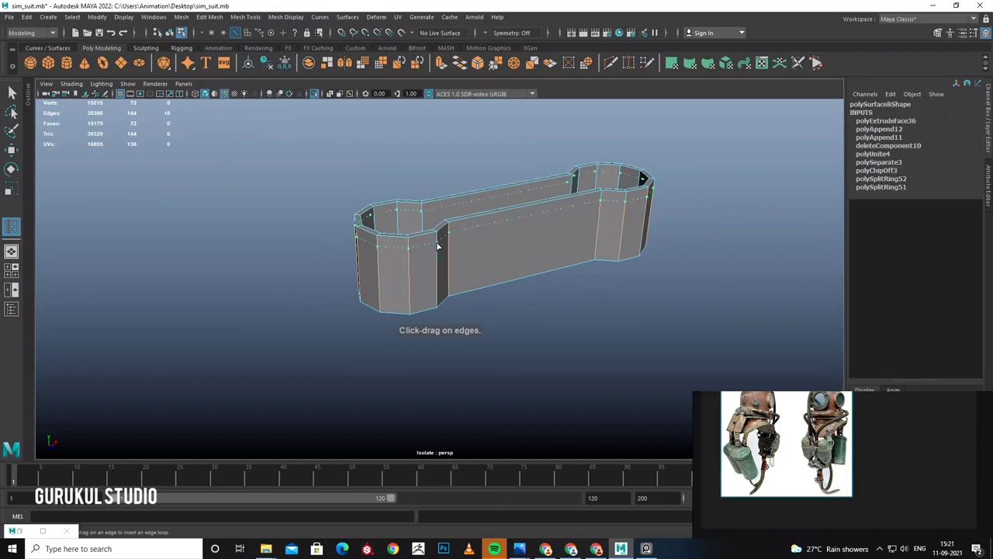
key("ctrl+z")
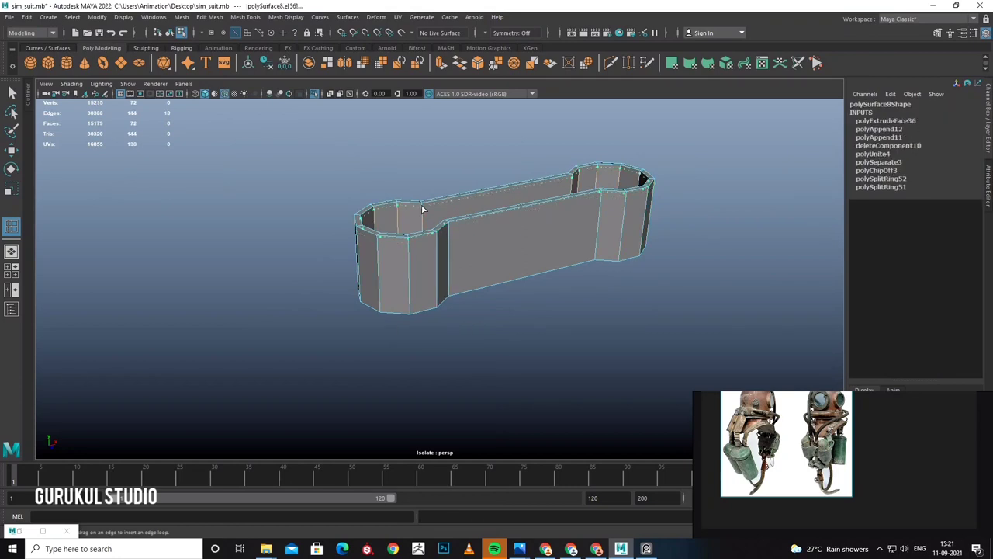
left_click(423, 208)
left_click_drag(422, 209, 456, 247, "alt")
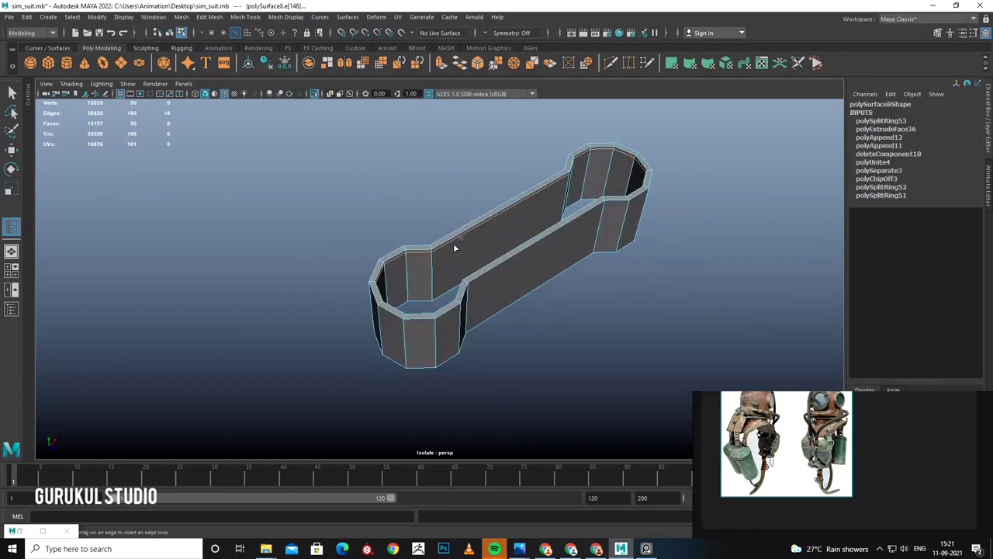
left_click(433, 300)
key("w")
Select the inner faces of the opening and bridge them together.
left_click_drag(433, 300, 533, 210, "alt")
right_click_drag(532, 210, 477, 188)
left_click_drag(477, 189, 564, 176, "alt")
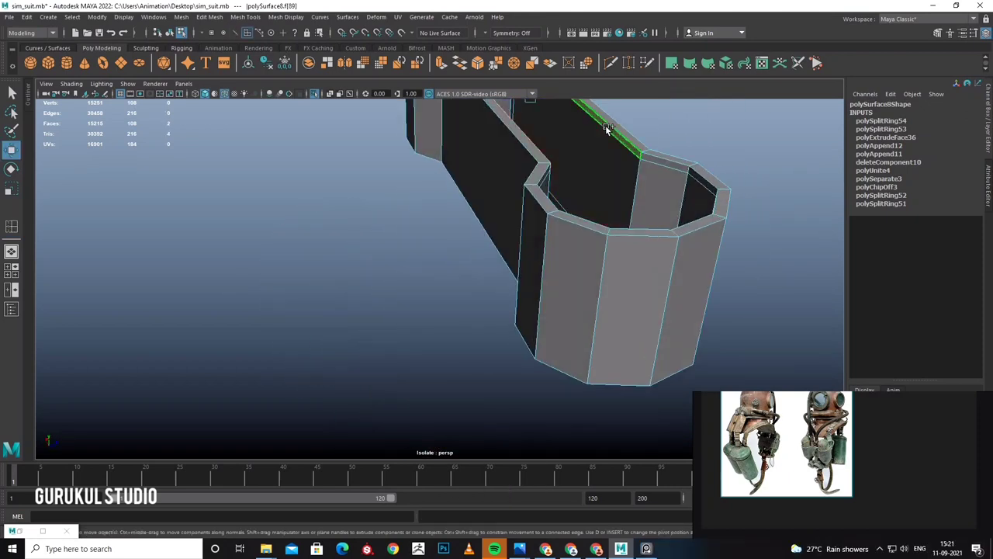
right_click_drag(578, 154, 572, 284, "shift")
left_click(569, 309)
mouse_move(576, 282)
left_mouse_down("alt")
mouse_move(616, 175)
mouse_move(527, 194)
mouse_move(497, 332)
mouse_move(481, 307)
mouse_move(516, 350)
mouse_move(515, 286)
mouse_move(543, 295)
left_mouse_up("alt")
Return to object mode, turn off Isolate Select, and select the middle body mesh.
key("F8")
left_click(544, 296)
left_click(318, 96)
mouse_move(539, 205)
left_mouse_down("alt")
mouse_move(344, 206)
mouse_move(405, 234)
mouse_move(435, 222)
mouse_move(412, 236)
mouse_move(450, 233)
left_mouse_up("alt")
left_click(411, 236)
Move the left capsule's vertices right along X, closer to the other capsule.
right_click(454, 224)
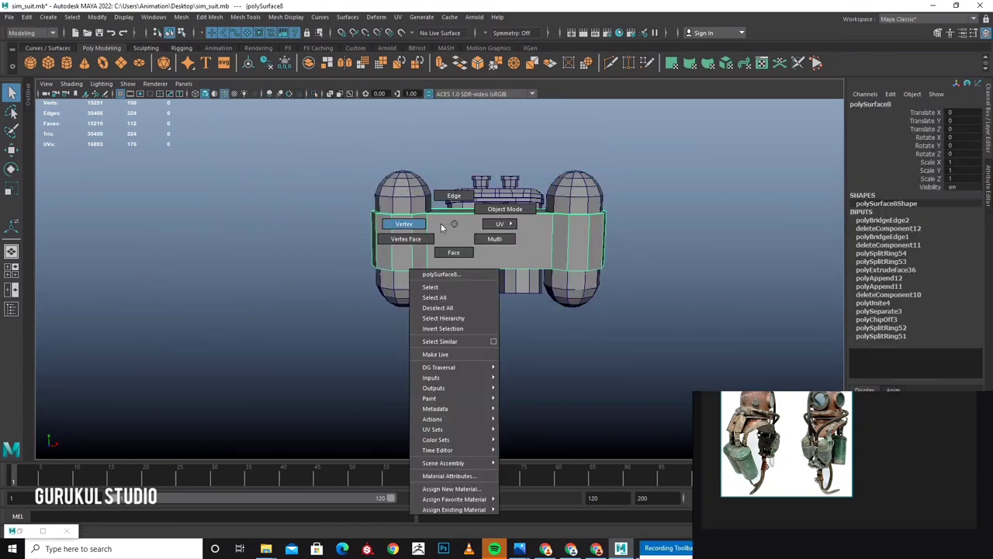
left_click(404, 224)
right_click(410, 194)
left_click(355, 195)
left_click_drag(335, 148, 410, 297)
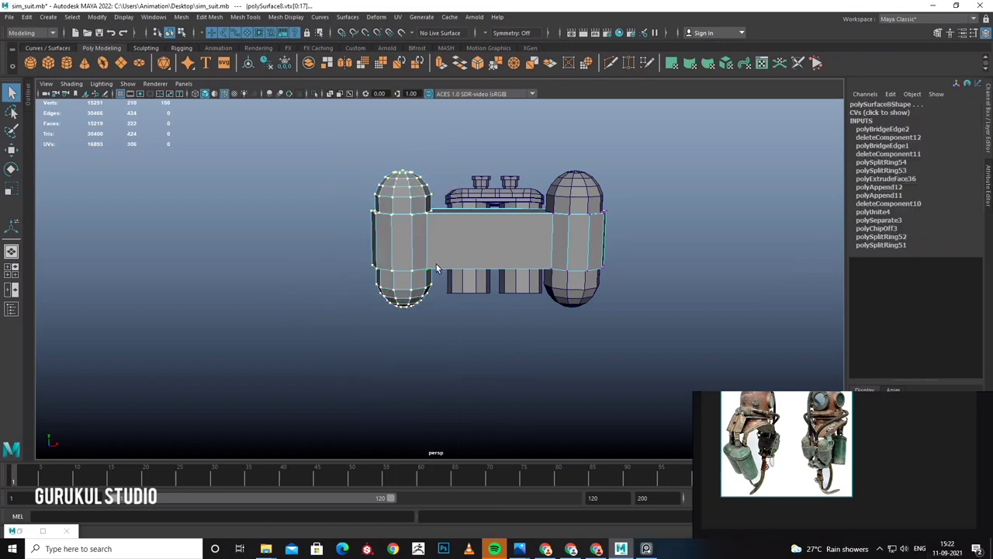
key("w")
mouse_move(452, 237)
left_mouse_down()
mouse_move(484, 240)
mouse_move(490, 254)
mouse_move(465, 256)
mouse_move(501, 244)
left_mouse_up()
Group the capsules with their connector and lower the group below the helmet.
right_click(502, 244)
left_click(510, 277)
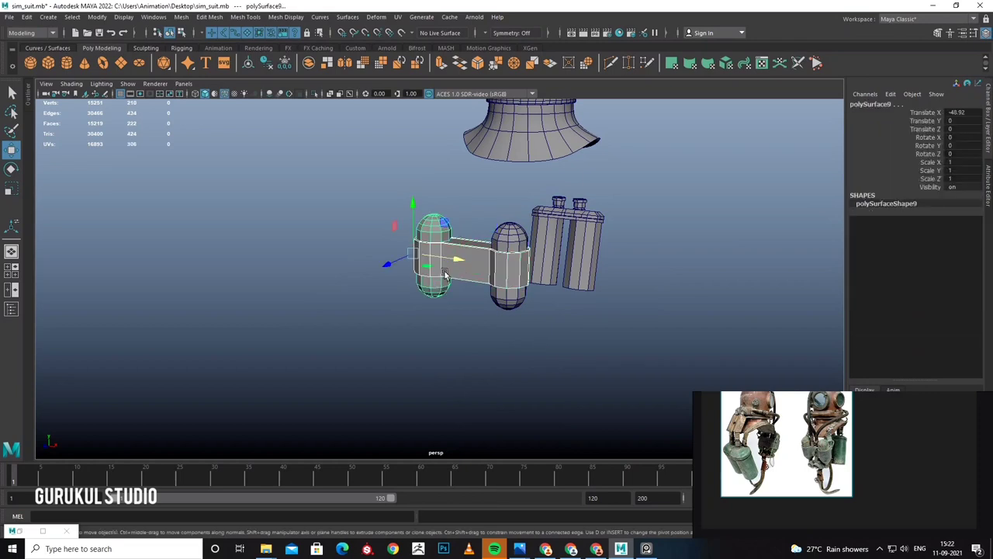
key("ctrl+g")
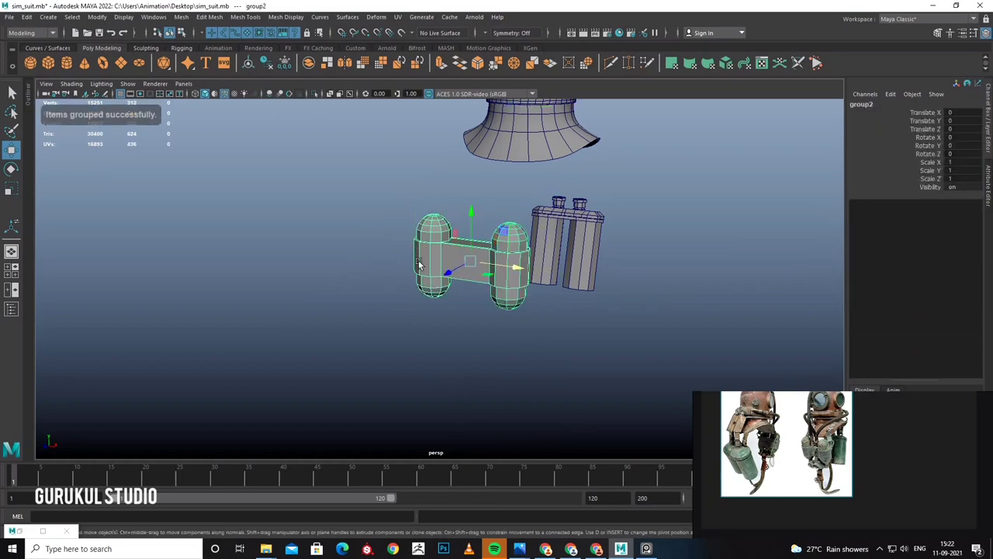
left_click_drag(419, 265, 488, 285, "alt")
left_click_drag(435, 233, 434, 264)
Orbit and zoom around the helmet to inspect the lowered tank group.
mouse_move(466, 295)
left_mouse_down("alt")
mouse_move(619, 302)
mouse_move(496, 310)
left_mouse_up("alt")
scroll(773, 469, "up", 3)
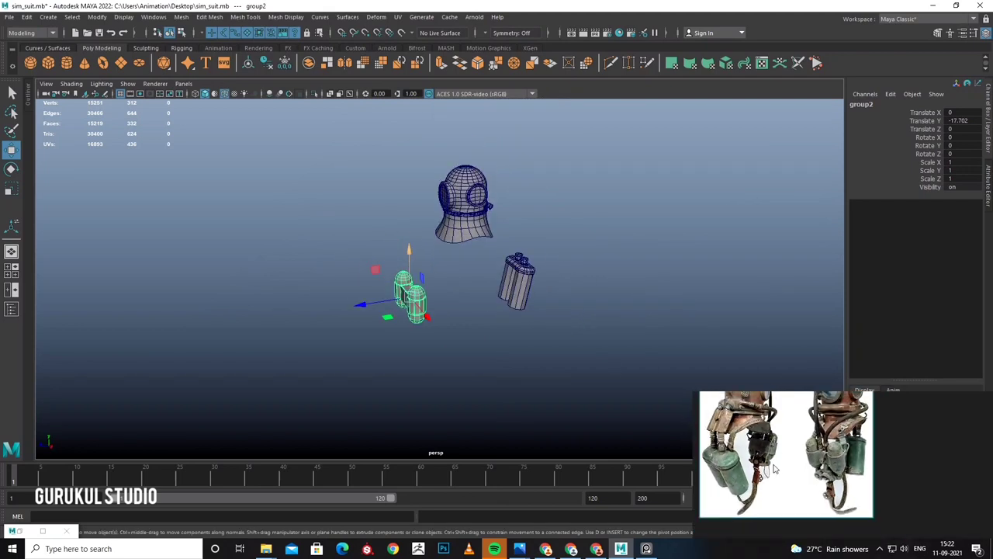
mouse_move(557, 405)
left_mouse_down("alt")
mouse_move(554, 337)
mouse_move(512, 346)
left_mouse_up("alt")
scroll(474, 333, "up", 5)
scroll(499, 336, "up", 3)
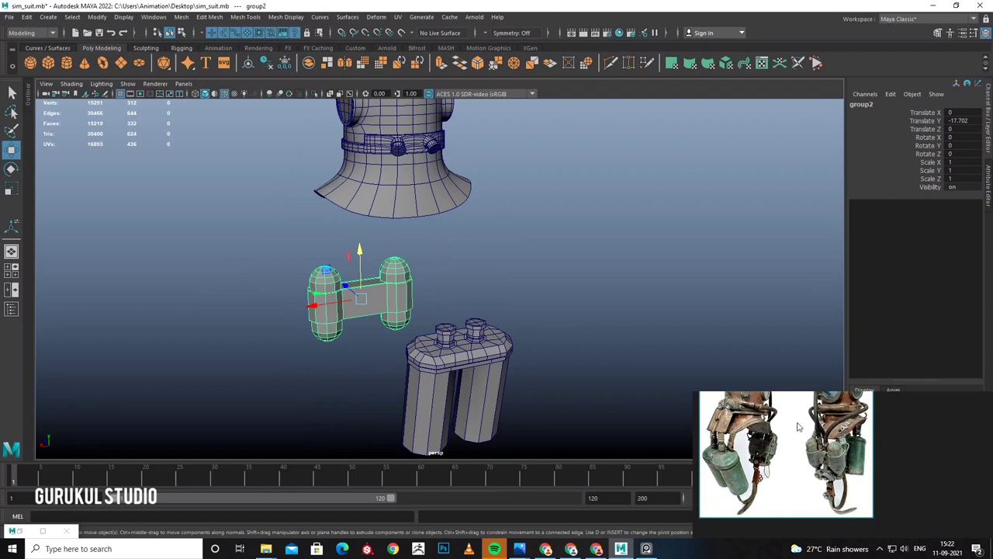
scroll(798, 426, "down", 3)
scroll(802, 468, "up", 2)
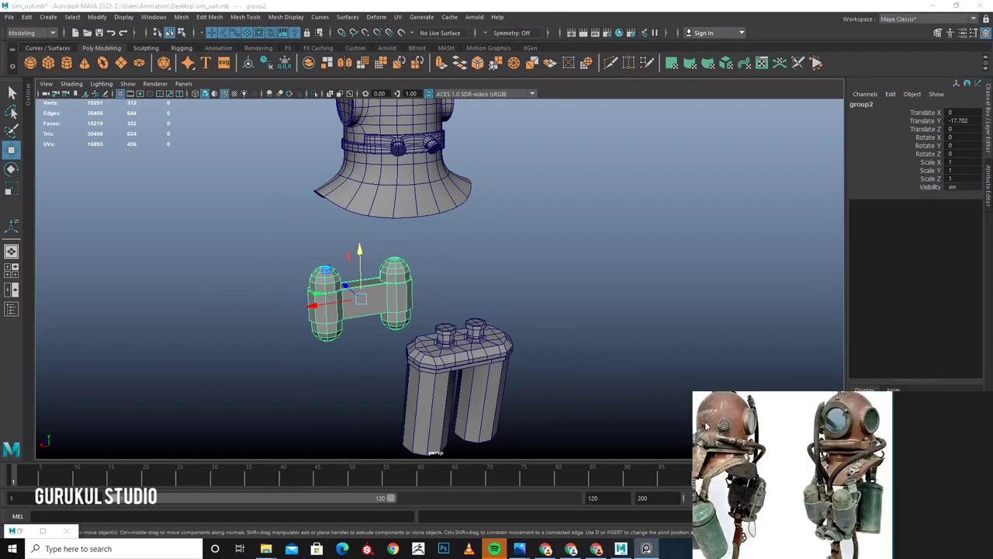
scroll(741, 452, "up", 2)
scroll(749, 453, "up", 2)
scroll(756, 452, "up", 2)
scroll(768, 453, "up", 1)
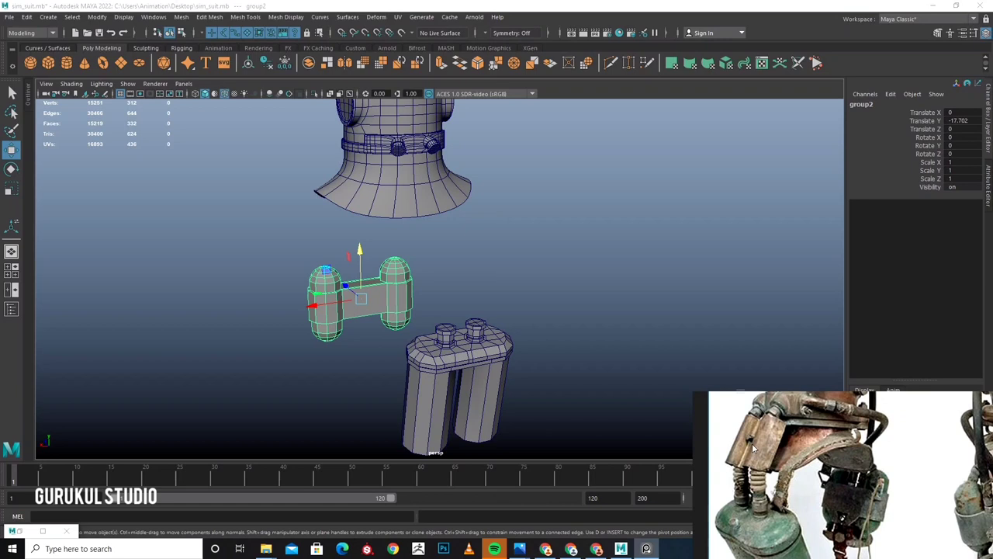
mouse_move(553, 271)
left_mouse_down("alt")
mouse_move(477, 288)
mouse_move(518, 249)
mouse_move(515, 217)
mouse_move(534, 240)
mouse_move(435, 246)
mouse_move(562, 233)
mouse_move(457, 283)
left_mouse_up("alt")
left_click(573, 318)
key("Up")
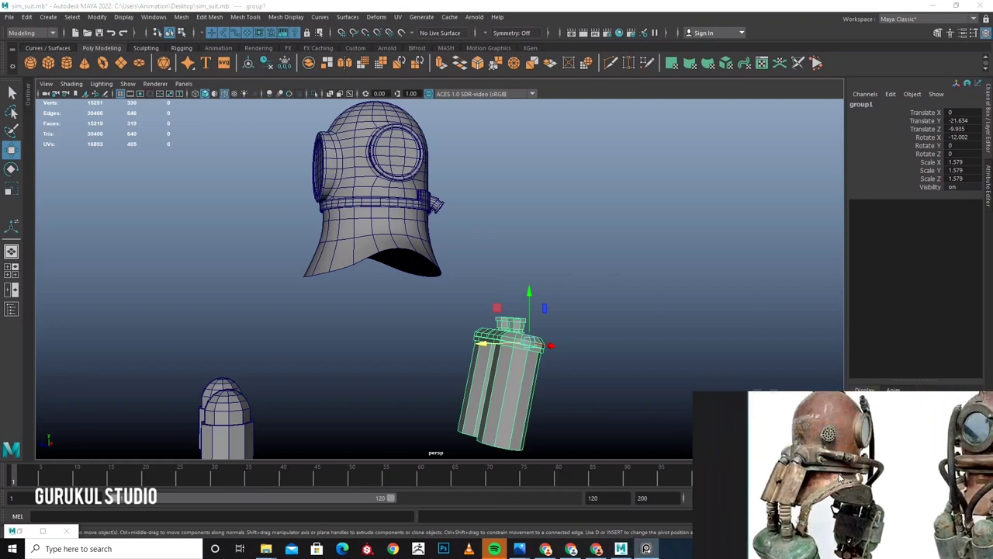
mouse_move(527, 318)
left_mouse_down("alt")
mouse_move(461, 328)
mouse_move(424, 294)
left_mouse_up("alt")
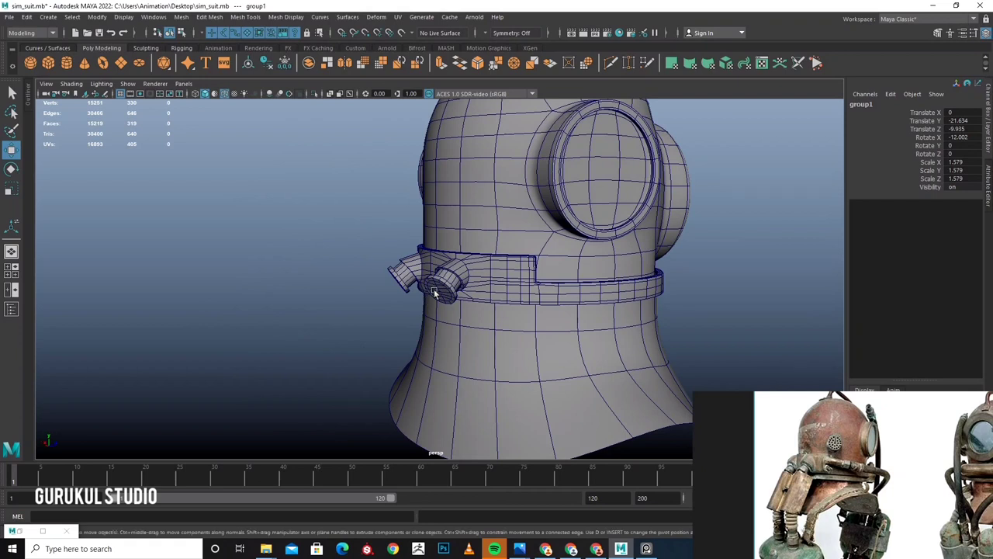
left_click_drag(467, 209, 496, 210, "alt")
right_click_drag(497, 211, 486, 199)
Extrude a face on the helmet front just above the collar.
left_click(483, 196)
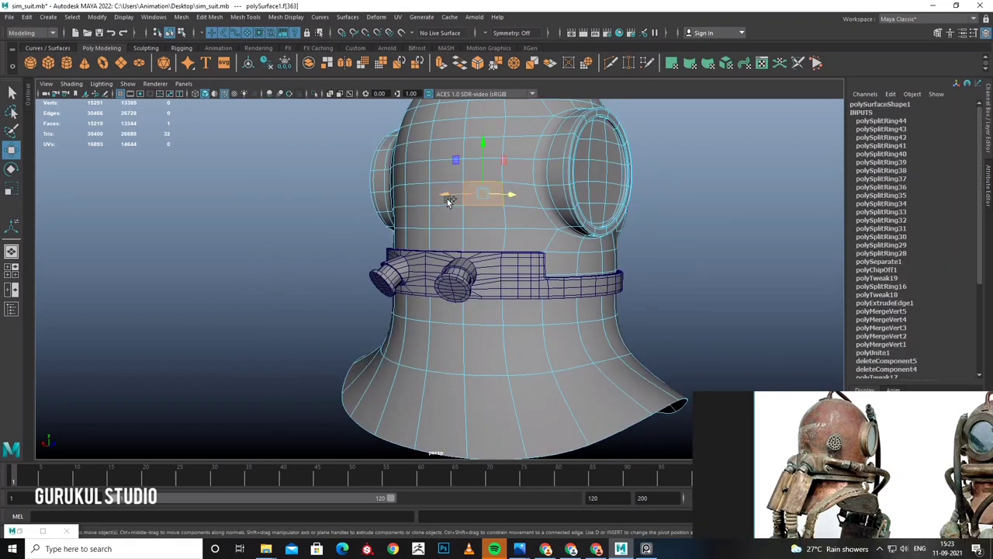
left_click_drag(455, 214, 476, 195, "alt")
right_click_drag(476, 196, 488, 281, "shift")
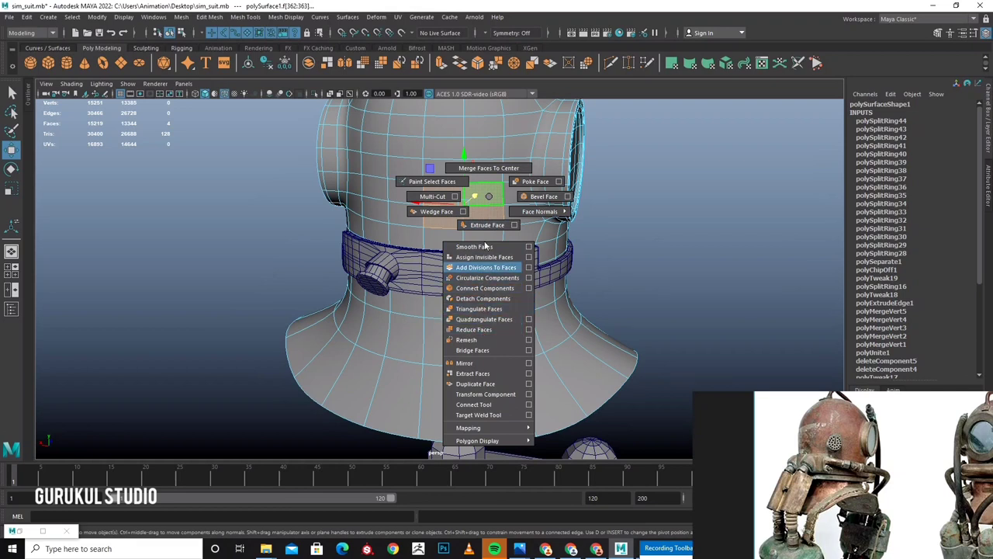
right_click_drag(484, 245, 487, 226, "shift")
left_click(463, 206)
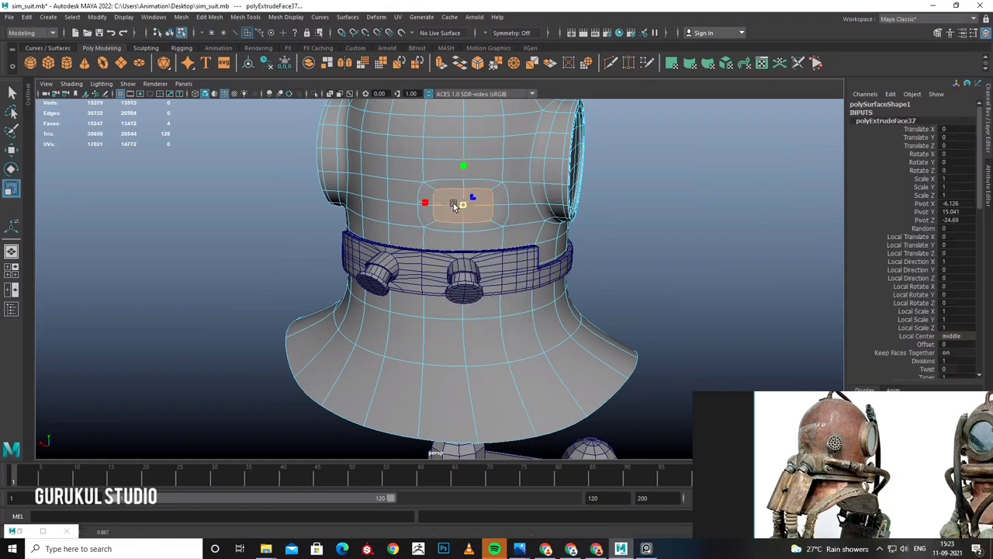
left_click_drag(463, 206, 469, 203, "alt")
left_click_drag(463, 155, 465, 189, "alt")
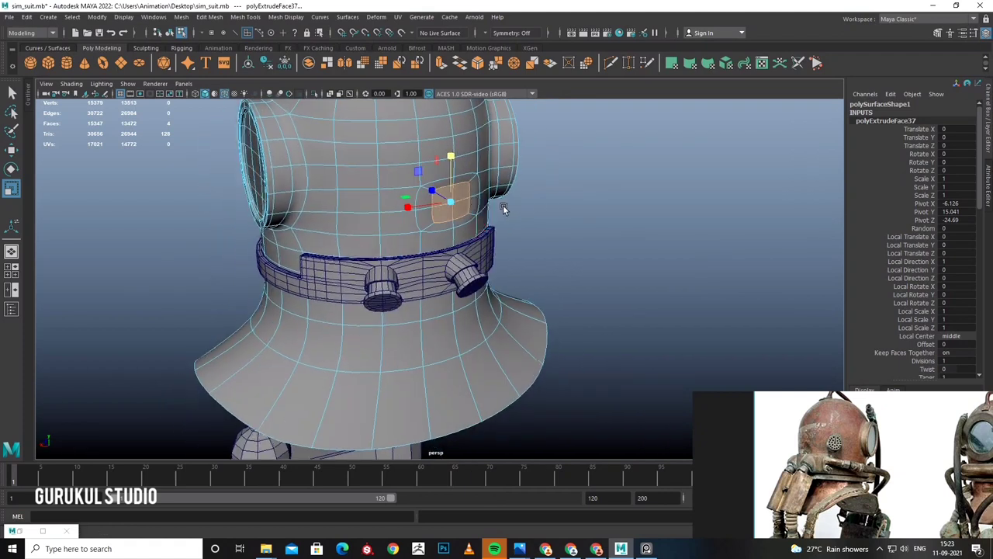
Circularize the extruded face with Surface alignment, then extrude it again into a disc.
right_click_drag(466, 189, 468, 209, "shift")
left_click(463, 271)
left_click_drag(462, 271, 532, 221, "alt")
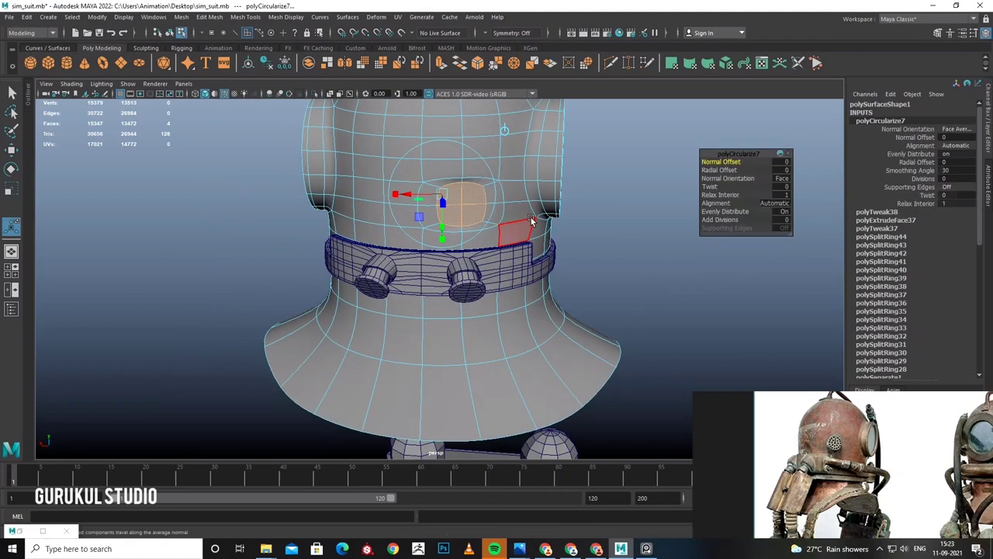
left_click(775, 203)
left_click(786, 222)
mouse_move(594, 238)
left_mouse_down("alt")
mouse_move(548, 214)
mouse_move(575, 216)
mouse_move(474, 213)
mouse_move(578, 214)
mouse_move(423, 209)
mouse_move(516, 213)
mouse_move(483, 173)
left_mouse_up("alt")
right_click(456, 200, "shift")
left_click(460, 225)
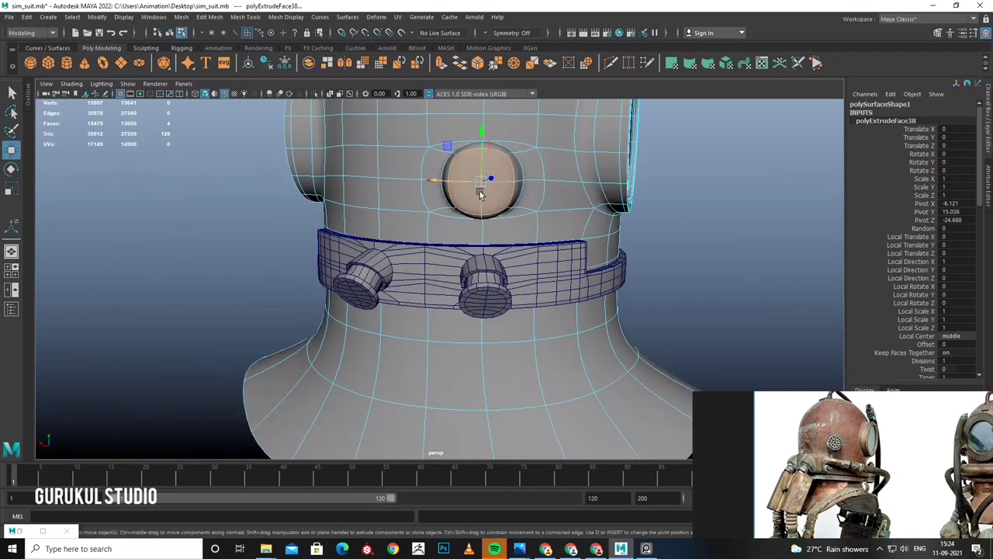
scroll(497, 202, "up", 2)
Select a vertex on the disc and try an edge loop near it, then undo it.
key("F9")
left_click(479, 196)
scroll(504, 186, "up", 3)
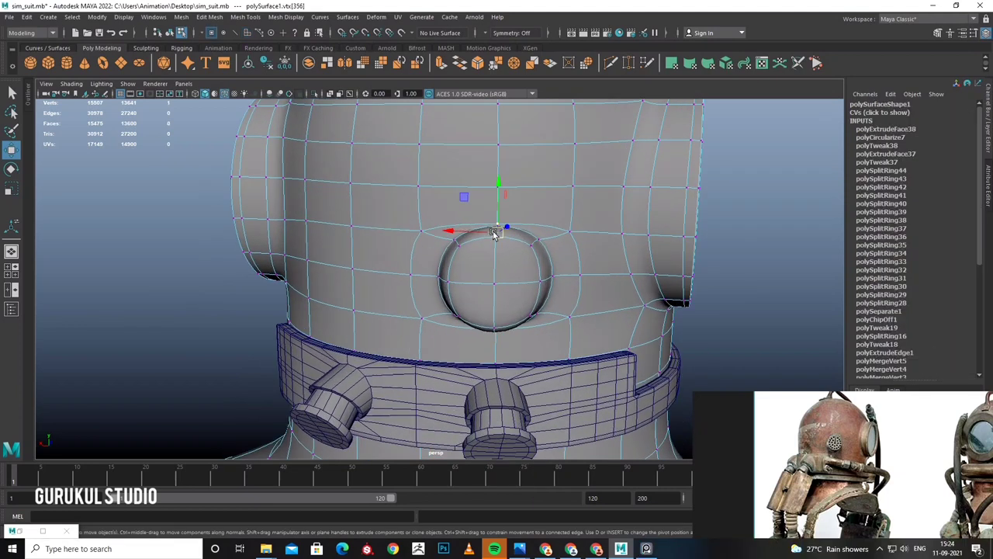
mouse_move(507, 149)
left_mouse_down("alt")
mouse_move(507, 299)
mouse_move(499, 272)
mouse_move(529, 248)
left_mouse_up("alt")
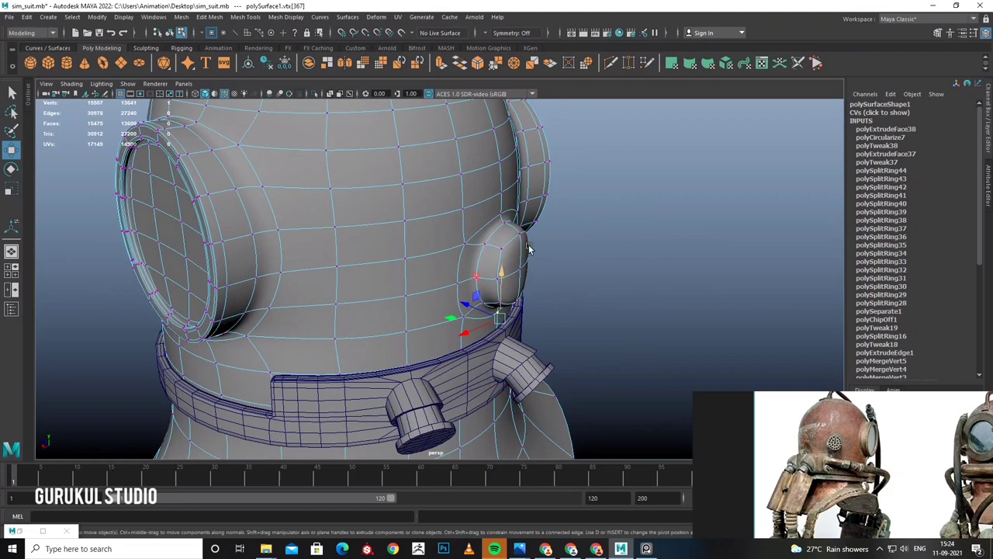
left_click(246, 17)
left_click(275, 93)
mouse_move(434, 272)
left_mouse_down("alt")
mouse_move(465, 232)
mouse_move(480, 256)
mouse_move(417, 232)
mouse_move(550, 284)
left_mouse_up("alt")
key("1")
left_click(551, 286)
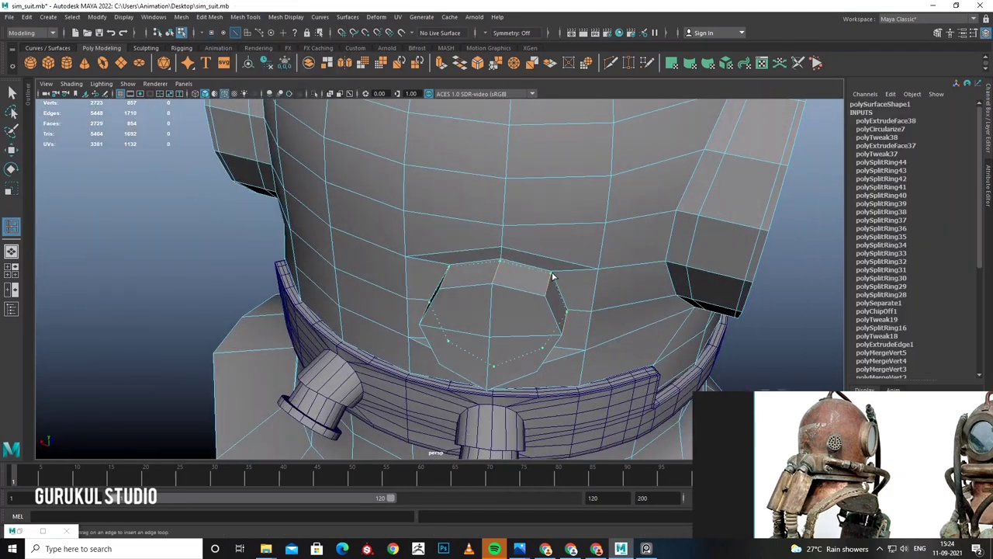
key("ctrl+z")
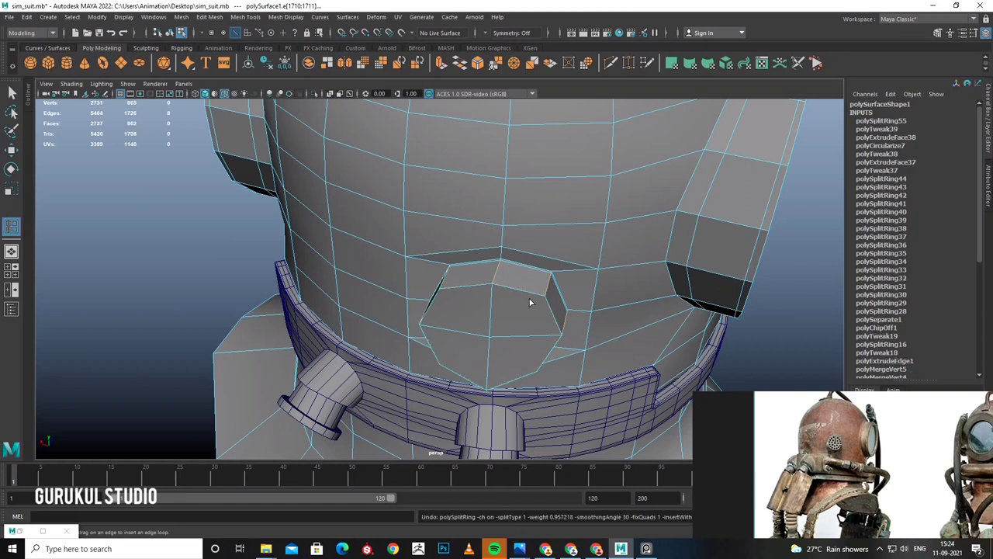
Rotate and scale the side fitting's outer face to reshape it.
right_click_drag(532, 287, 528, 307)
left_click(489, 318)
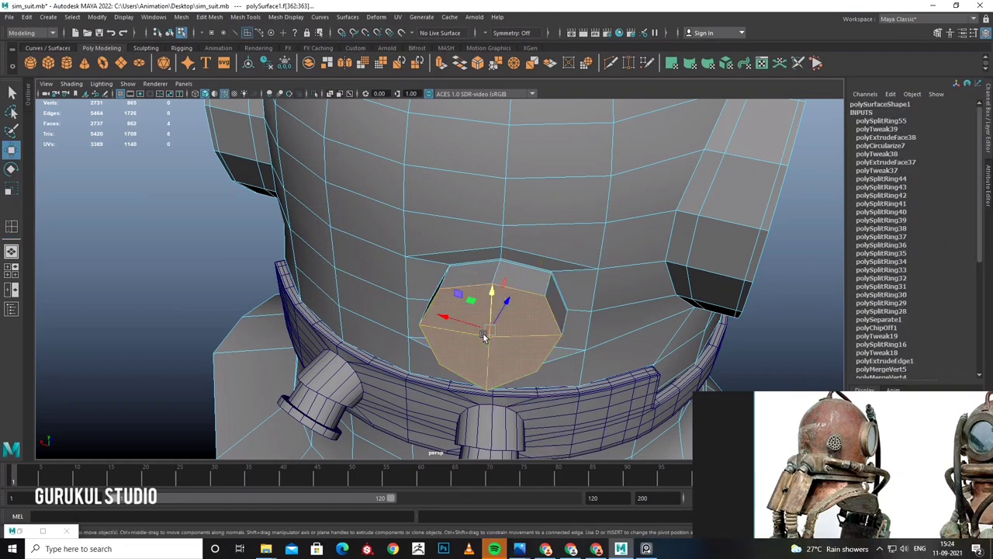
mouse_move(464, 299)
left_mouse_down("alt")
mouse_move(525, 317)
mouse_move(632, 310)
mouse_move(572, 295)
mouse_move(599, 300)
mouse_move(539, 313)
mouse_move(572, 274)
mouse_move(581, 281)
mouse_move(499, 287)
mouse_move(517, 259)
mouse_move(502, 215)
left_mouse_up("alt")
key("r")
key("e")
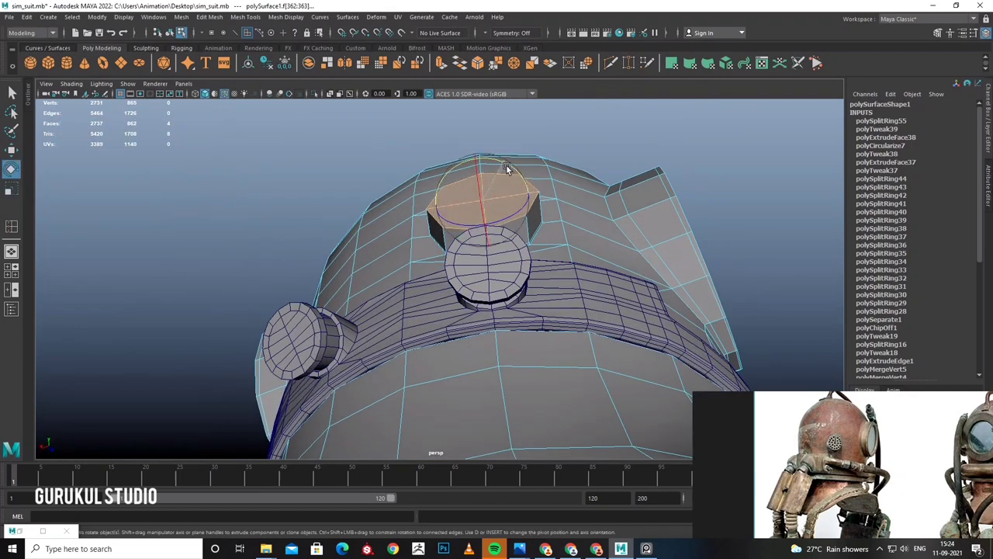
mouse_move(508, 171)
left_mouse_down("alt")
mouse_move(603, 275)
mouse_move(485, 217)
mouse_move(492, 248)
mouse_move(527, 249)
mouse_move(459, 257)
mouse_move(479, 251)
mouse_move(544, 278)
mouse_move(550, 270)
left_mouse_up("alt")
key("r")
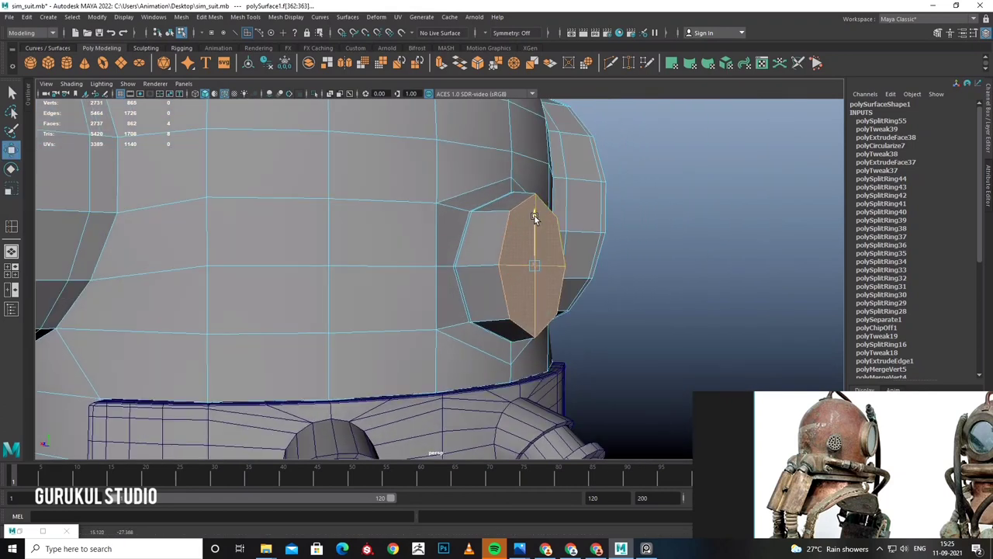
mouse_move(534, 220)
left_mouse_down("alt")
mouse_move(521, 248)
mouse_move(527, 255)
mouse_move(525, 228)
left_mouse_up("alt")
Insert a support edge loop around the side fitting and check it in smooth preview.
key("3")
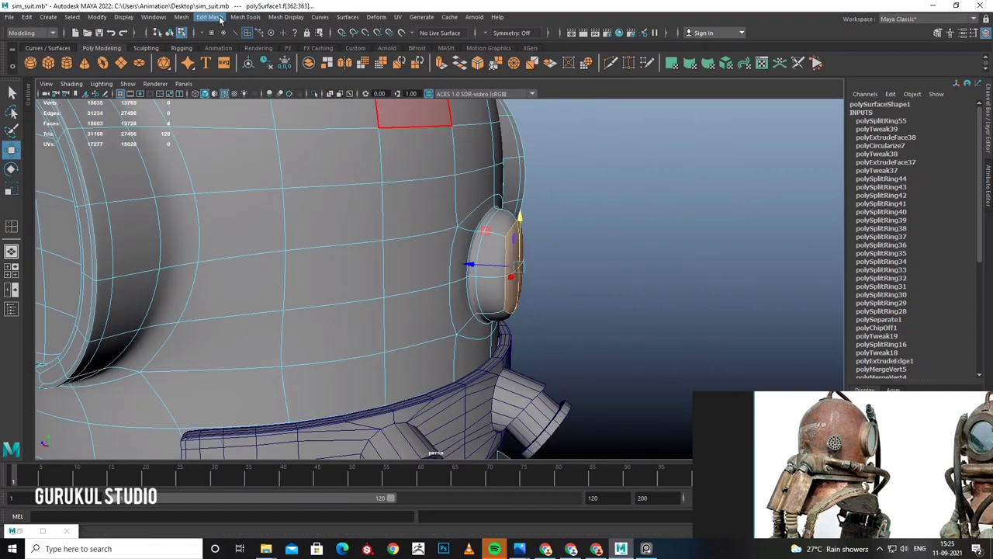
left_click(220, 18)
left_click(261, 95)
scroll(528, 233, "up", 2)
key("1")
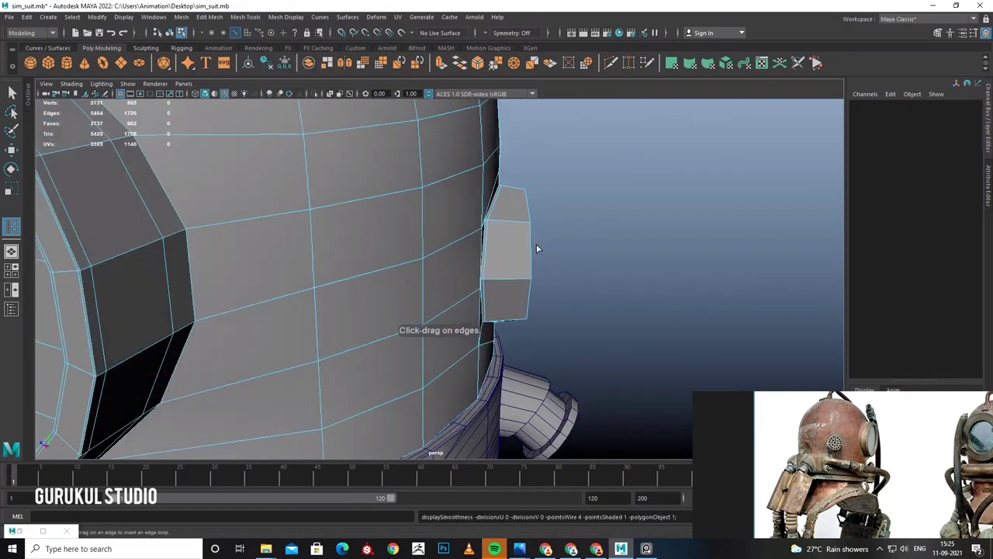
left_click(521, 229)
mouse_move(546, 230)
left_mouse_down("alt")
mouse_move(474, 200)
mouse_move(531, 233)
mouse_move(512, 227)
left_mouse_up("alt")
key("3")
Toggle the wireframe-on-shaded display and orbit to inspect the smoothed fitting.
key("w")
scroll(512, 227, "down", 3)
right_click_drag(489, 208, 539, 186)
scroll(659, 271, "down", 3)
left_click_drag(658, 270, 592, 253, "alt")
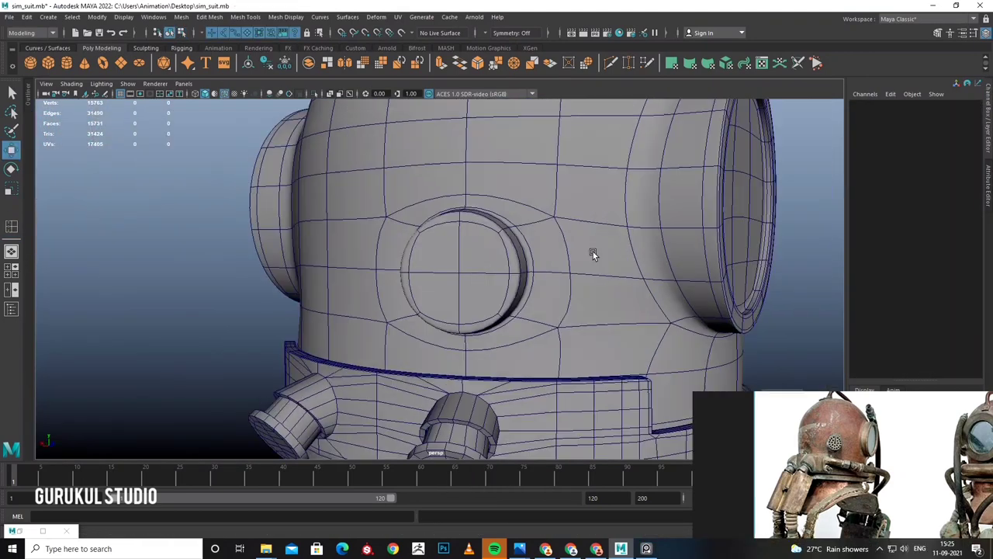
left_click(224, 94)
left_click(224, 94)
mouse_move(435, 217)
left_mouse_down("alt")
mouse_move(536, 210)
mouse_move(345, 192)
mouse_move(454, 200)
mouse_move(422, 200)
mouse_move(474, 220)
mouse_move(494, 166)
mouse_move(516, 209)
mouse_move(434, 198)
mouse_move(451, 200)
left_mouse_up("alt")
scroll(475, 221, "down", 3)
scroll(520, 218, "up", 3)
In the maximized side view, draw a CV curve from the helmet fitting toward the tank.
key("space")
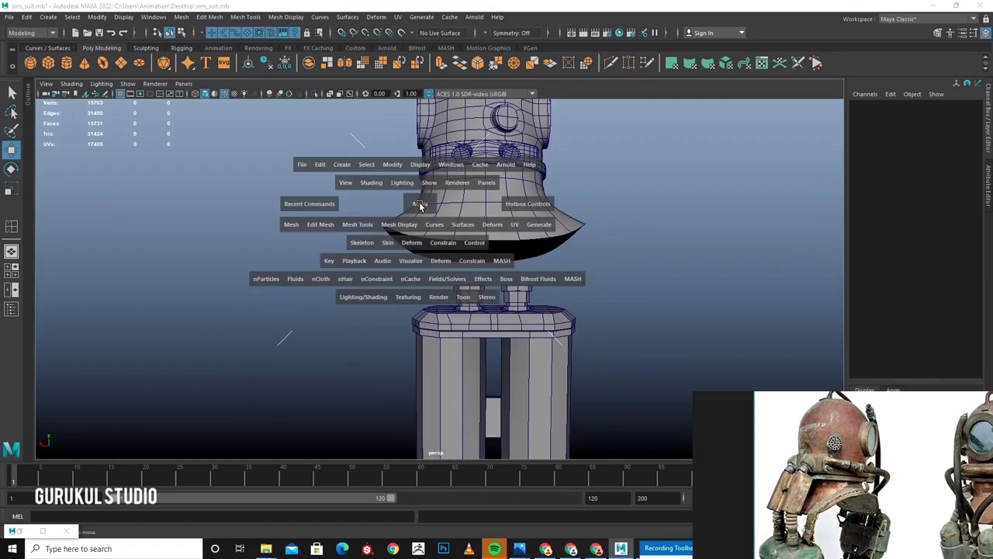
key("space")
scroll(552, 348, "up", 1)
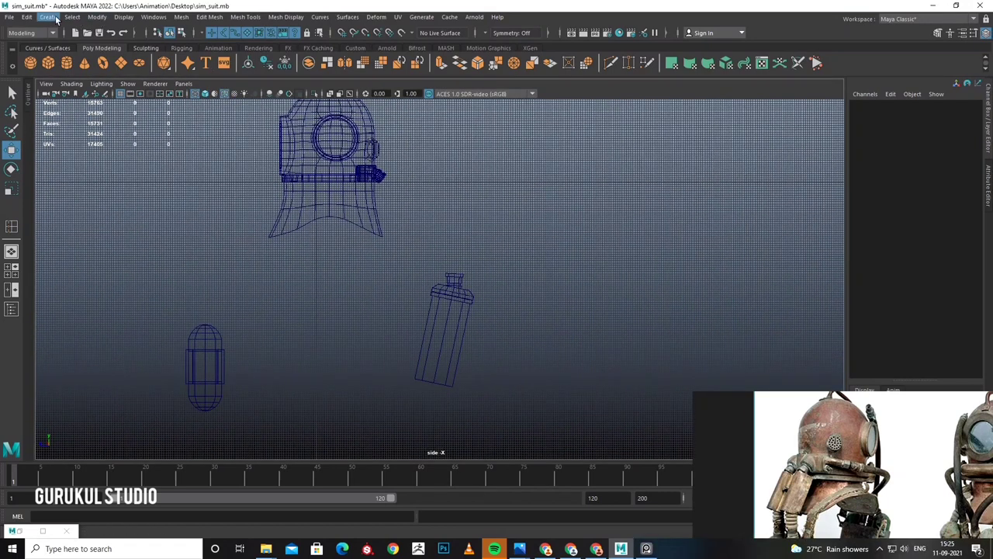
left_click(48, 17)
left_click(236, 105)
left_click(49, 17)
left_click(291, 95)
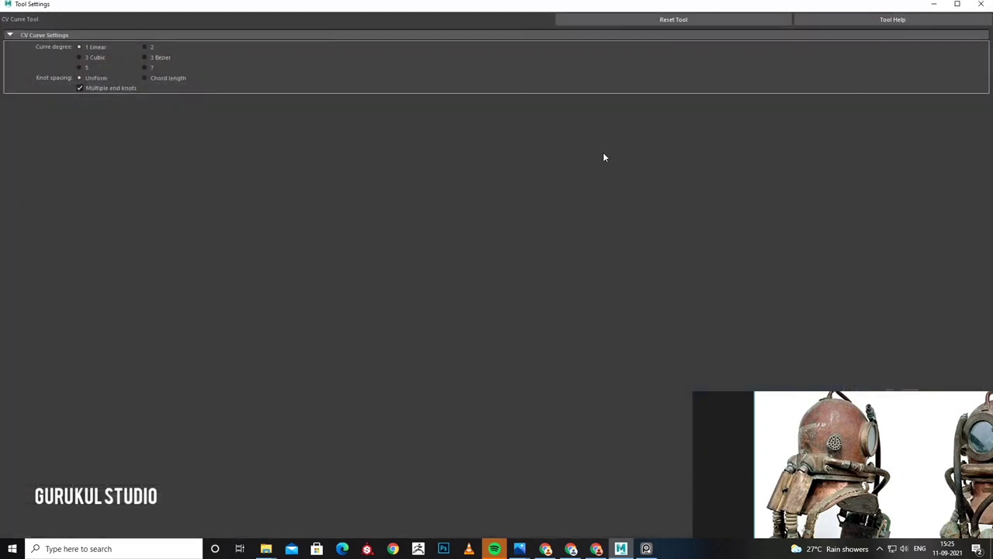
left_click(981, 4)
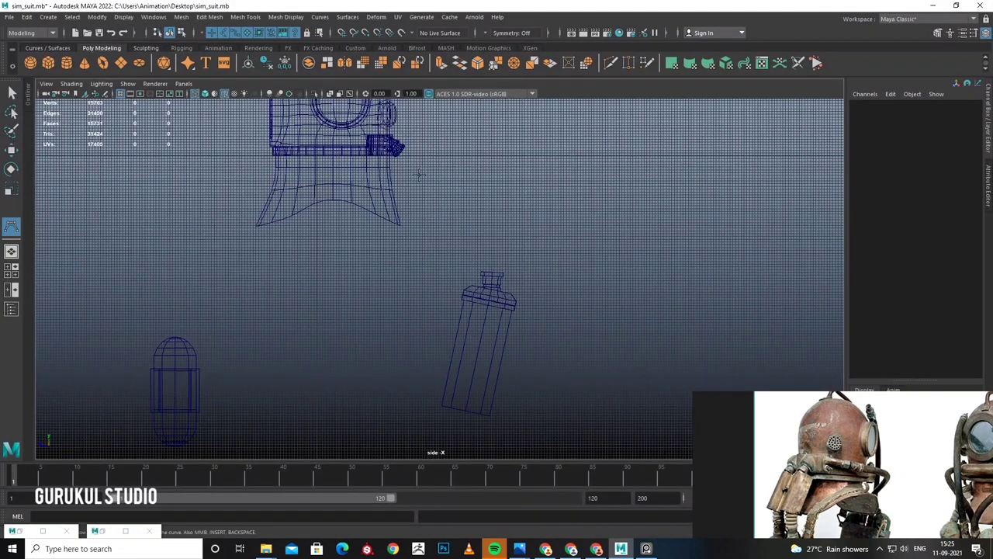
left_click(402, 148)
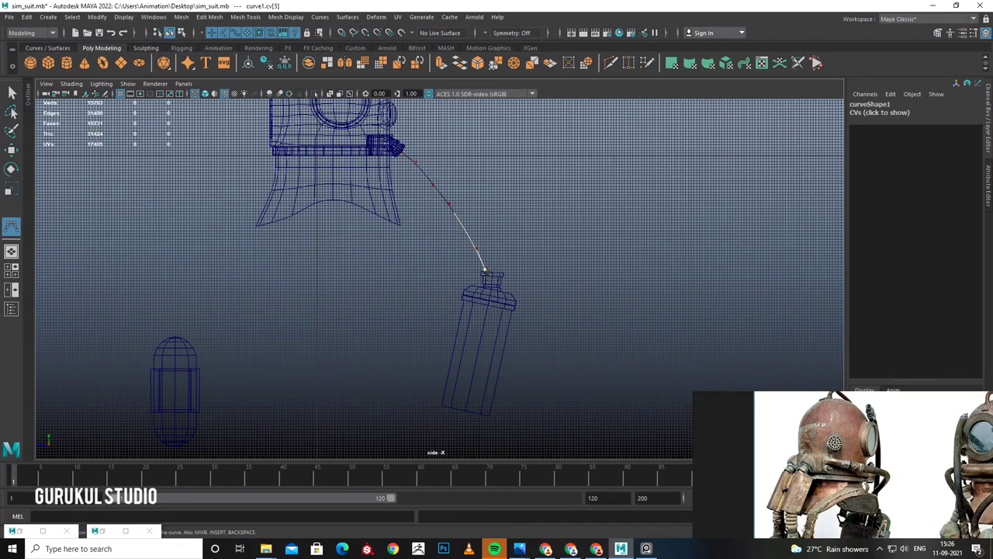
key("Return")
Adjust a curve point, then move the tank group left toward the hose end.
scroll(539, 243, "up", 3)
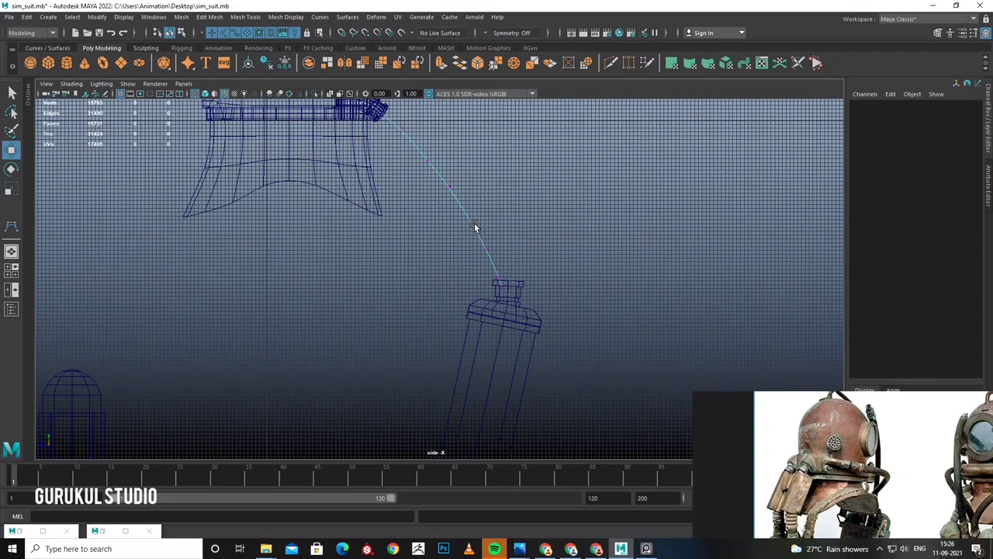
key("w")
left_click(491, 250)
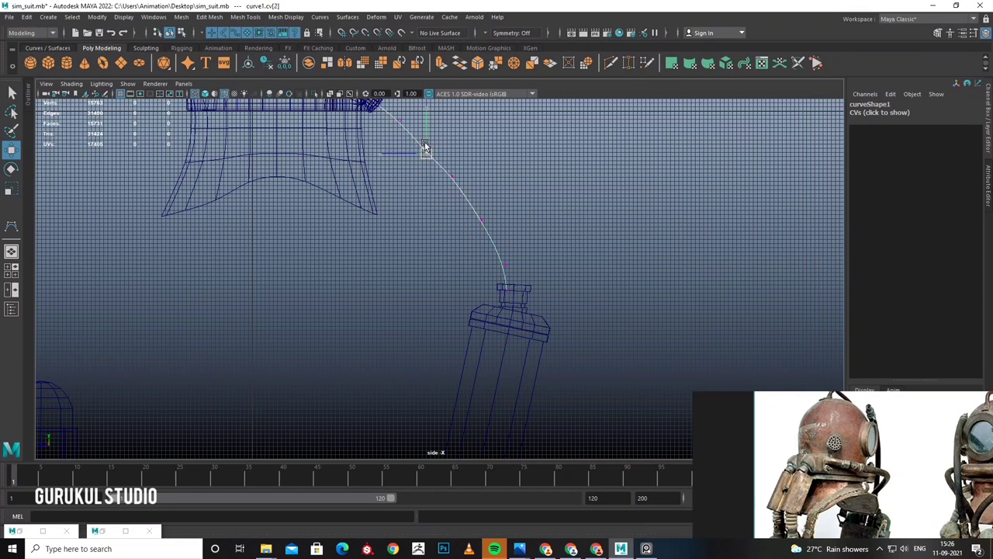
scroll(496, 259, "down", 3)
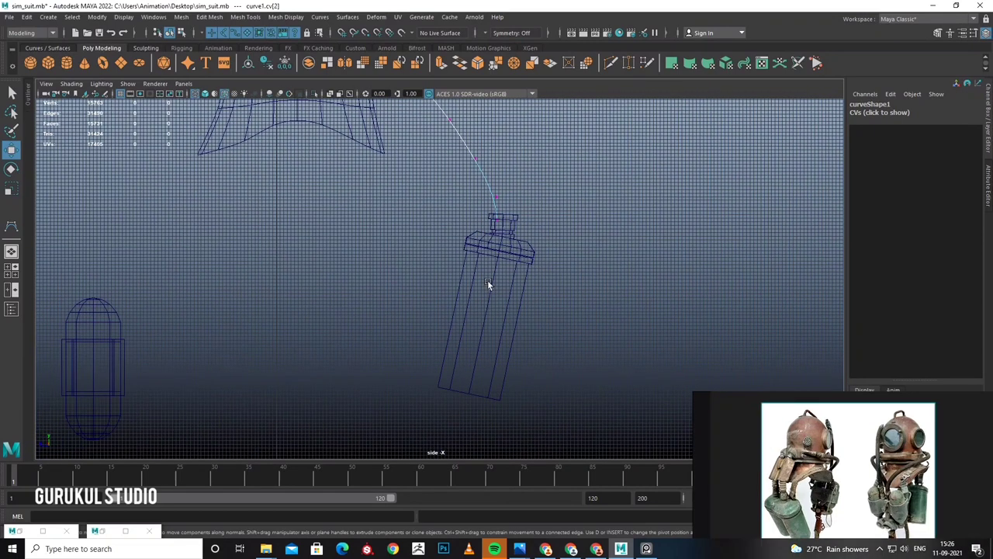
key("F8")
left_click(527, 283)
key("Up")
left_click_drag(486, 249, 429, 257)
middle_click_drag(475, 140, 468, 246, "alt")
Pull the curve's lower-end points left to shape the hose bend, then return to object mode.
right_click_drag(468, 245, 466, 217)
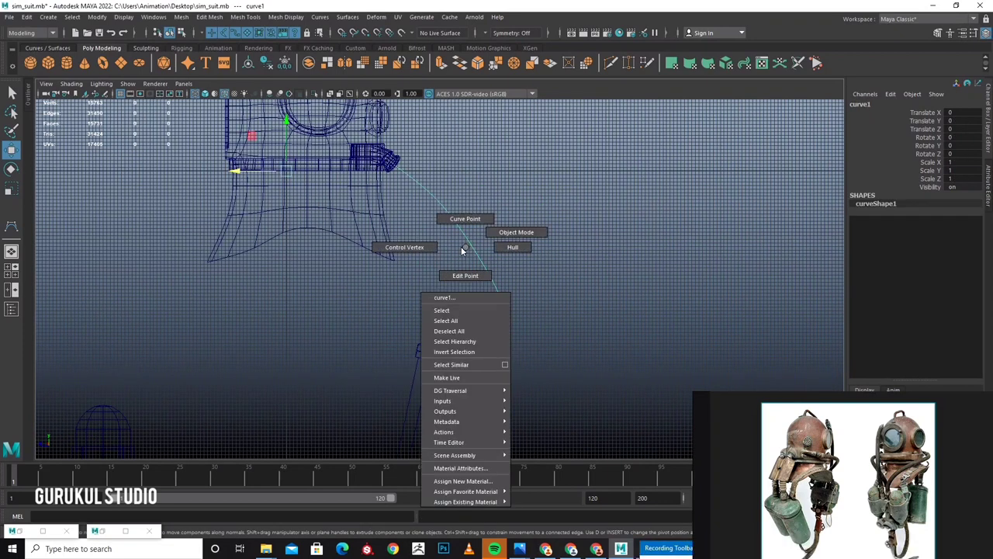
middle_click_drag(499, 318, 498, 271, "alt")
left_click_drag(547, 306, 491, 272)
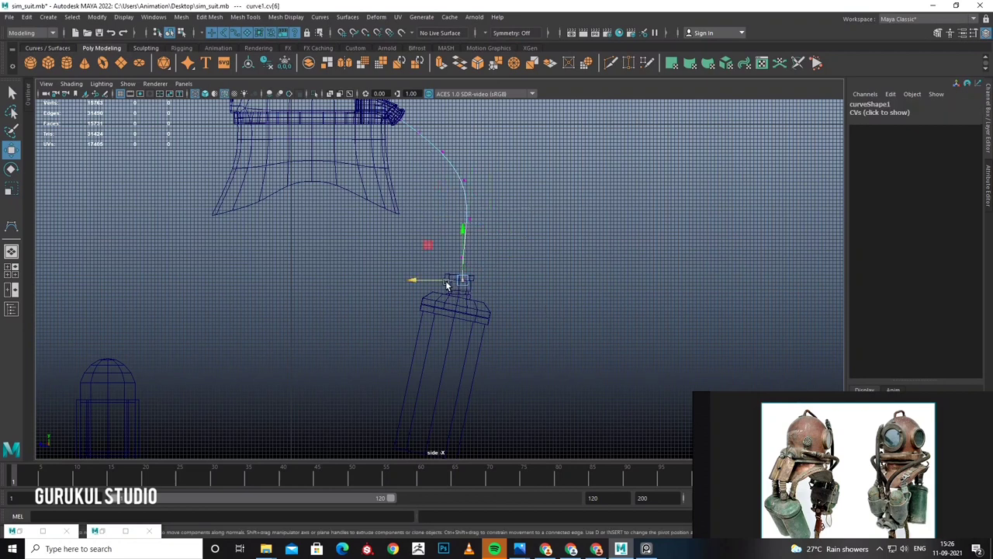
middle_click_drag(428, 259, 429, 317, "alt")
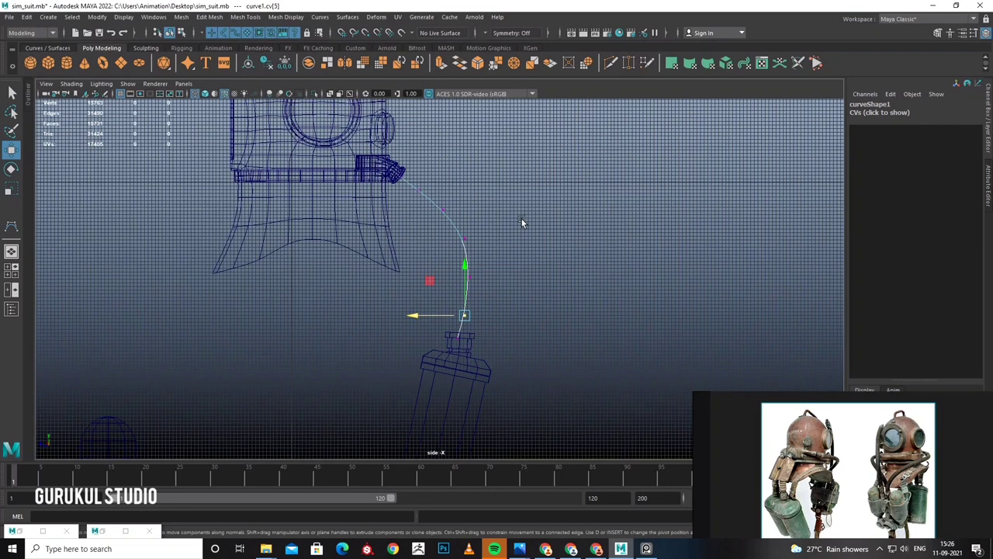
left_click_drag(435, 255, 415, 259)
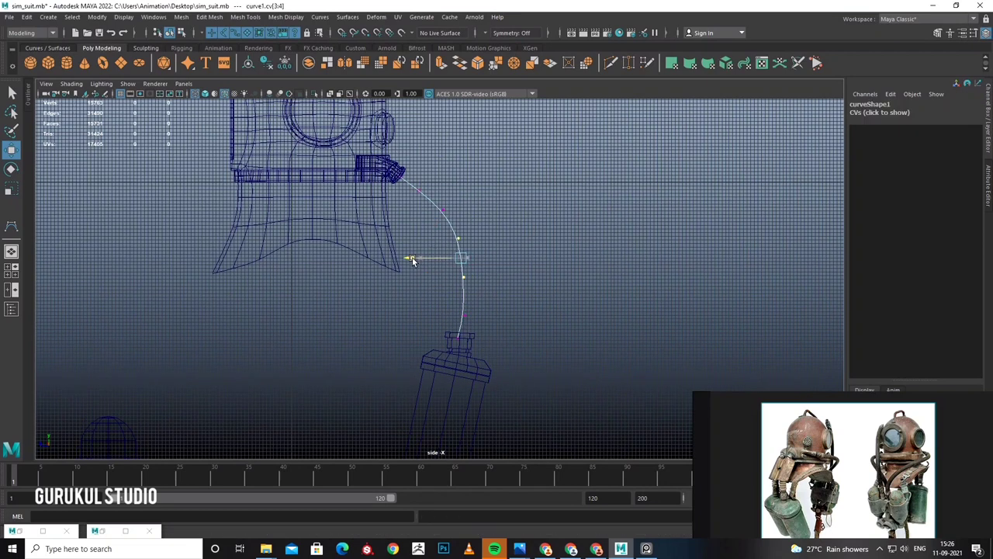
middle_click_drag(412, 260, 436, 277, "alt")
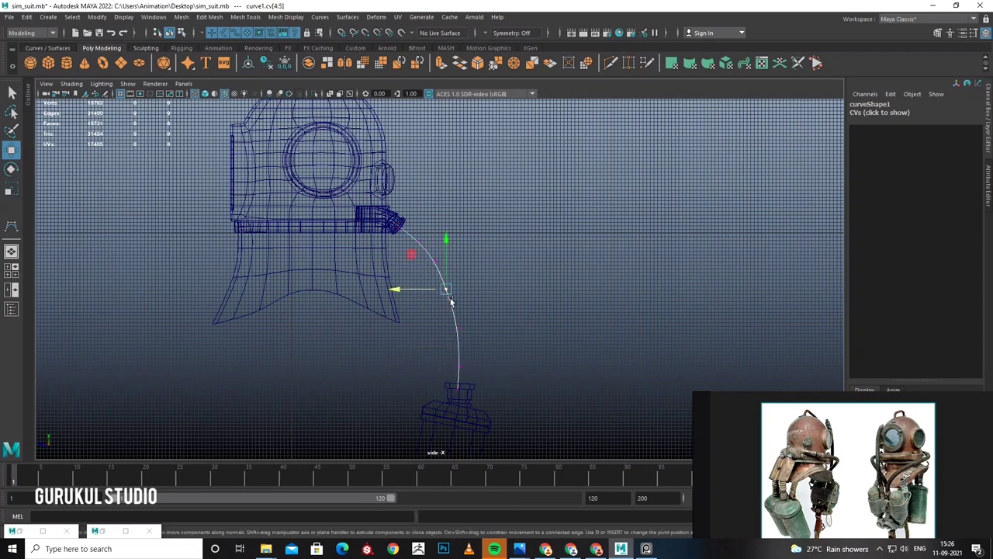
key("space")
right_click(489, 249)
left_click(539, 234)
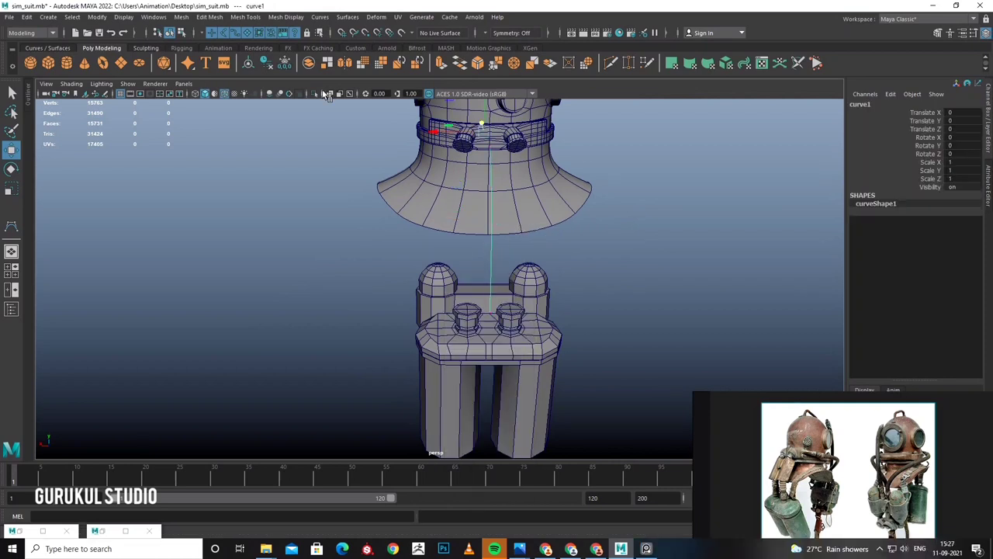
mouse_move(415, 234)
left_mouse_down("alt")
mouse_move(463, 297)
mouse_move(505, 223)
mouse_move(480, 202)
left_mouse_up("alt")
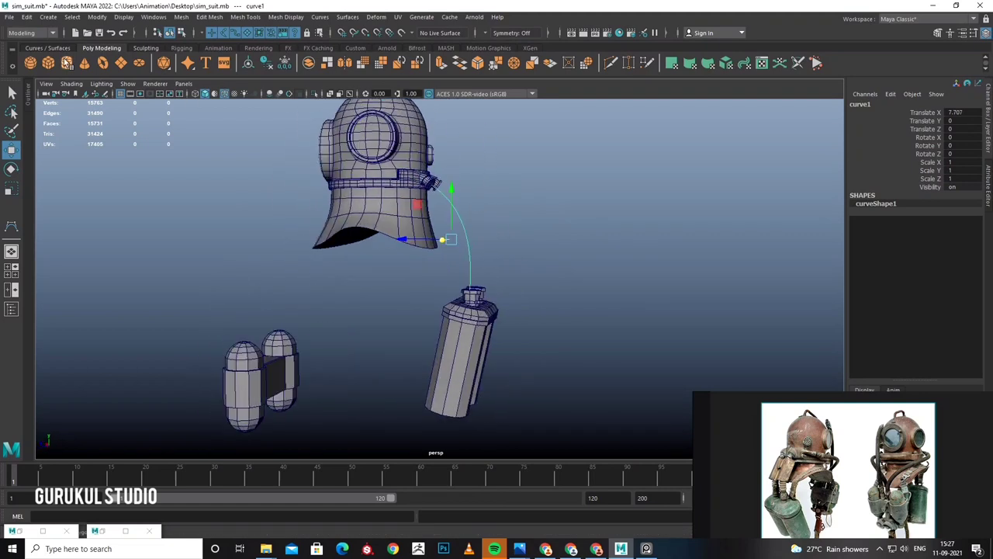
Sweep a tube mesh along the curve with profile scale about 2.15.
left_click(48, 16)
left_click(66, 116)
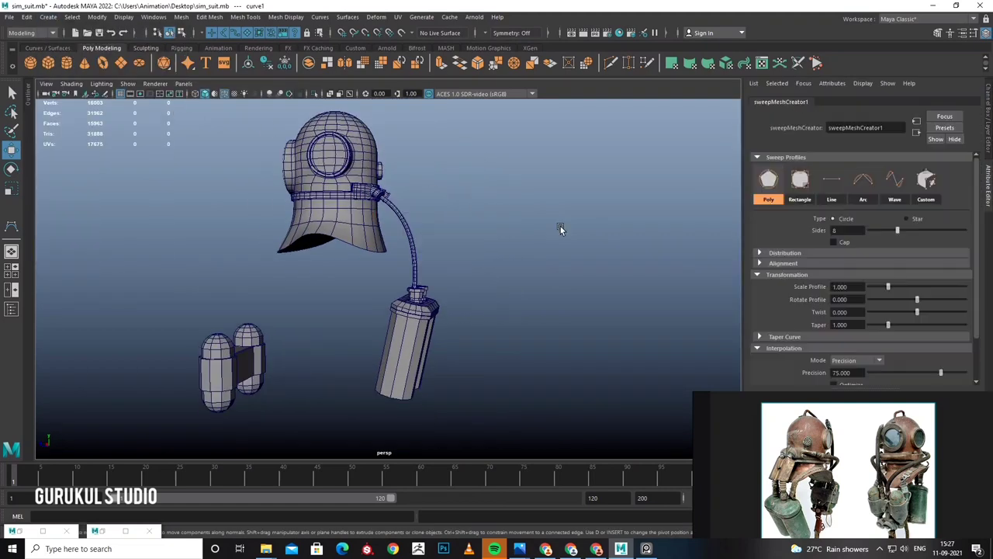
mouse_move(527, 217)
left_mouse_down("alt")
mouse_move(457, 210)
mouse_move(477, 238)
mouse_move(461, 170)
mouse_move(373, 195)
mouse_move(697, 241)
left_mouse_up("alt")
left_click_drag(889, 286, 915, 291)
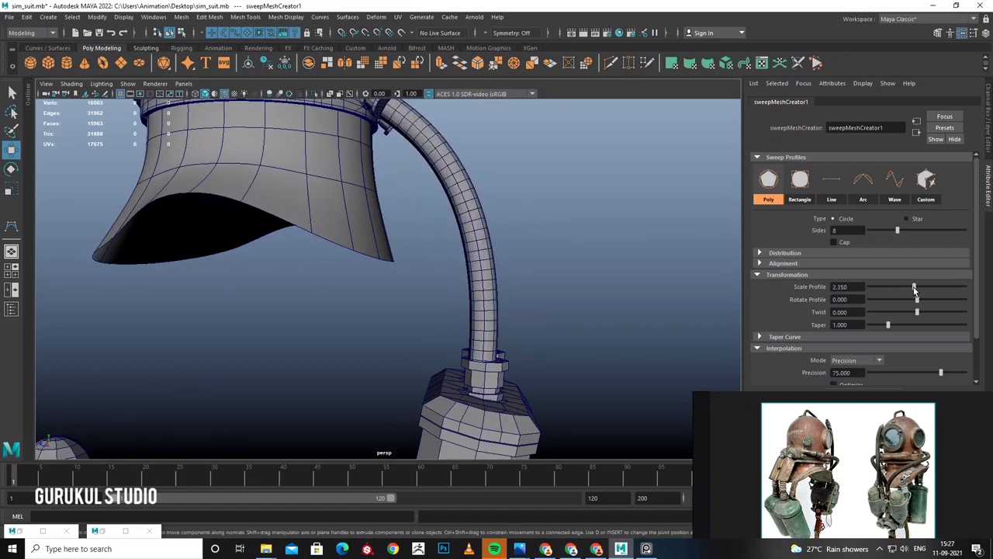
mouse_move(667, 276)
left_mouse_down("alt")
mouse_move(481, 252)
mouse_move(478, 227)
mouse_move(436, 245)
mouse_move(459, 216)
mouse_move(502, 221)
mouse_move(476, 225)
mouse_move(477, 252)
mouse_move(512, 270)
mouse_move(510, 262)
mouse_move(585, 254)
mouse_move(579, 260)
left_mouse_up("alt")
In wireframe, select the hose curve's control vertices to refine its bend.
key("4")
left_click(585, 255)
right_click(495, 274)
left_click(480, 271)
mouse_move(479, 271)
left_mouse_down("alt")
mouse_move(490, 262)
mouse_move(434, 258)
mouse_move(409, 217)
mouse_move(432, 206)
mouse_move(398, 244)
mouse_move(373, 241)
mouse_move(443, 182)
mouse_move(482, 196)
mouse_move(470, 211)
mouse_move(362, 216)
left_mouse_up("alt")
left_click(399, 241)
key("5")
mouse_move(432, 232)
left_mouse_down("alt")
mouse_move(541, 260)
mouse_move(524, 215)
mouse_move(483, 234)
mouse_move(392, 175)
mouse_move(405, 200)
mouse_move(352, 188)
mouse_move(468, 216)
mouse_move(405, 178)
mouse_move(446, 204)
mouse_move(488, 259)
left_mouse_up("alt")
left_click(392, 175)
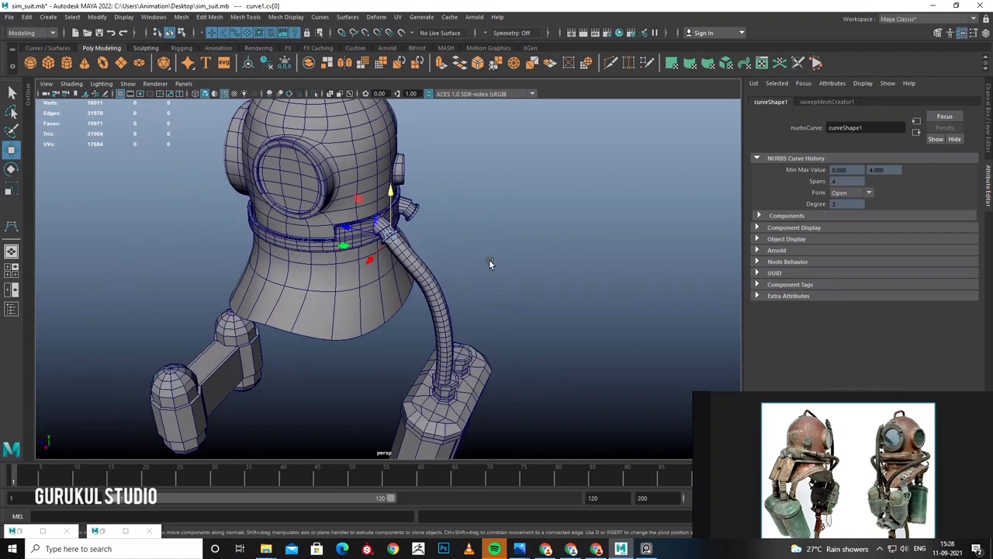
Reposition a middle control vertex of the hose curve while checking the bend.
left_click_drag(490, 237, 412, 273, "alt")
left_click(412, 273)
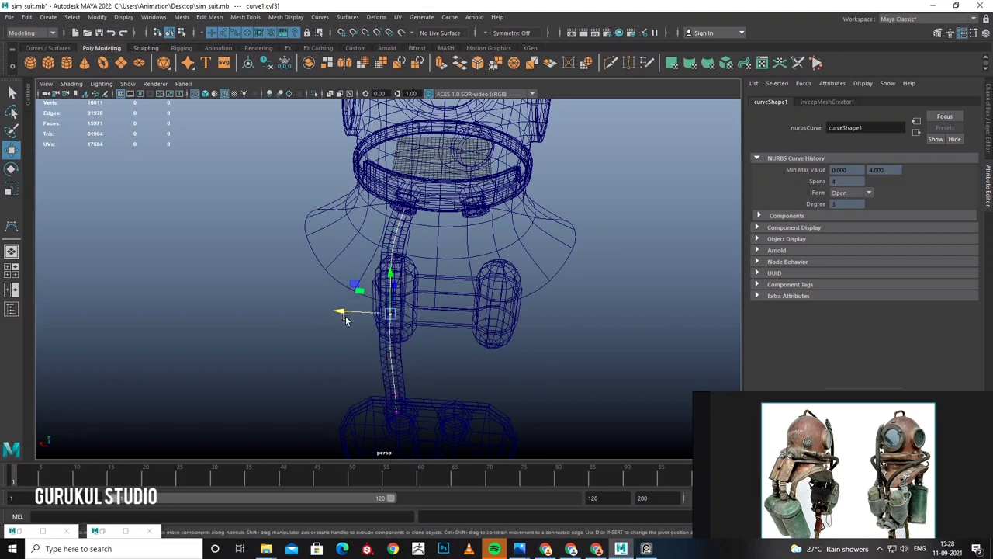
left_click_drag(336, 316, 443, 295, "alt")
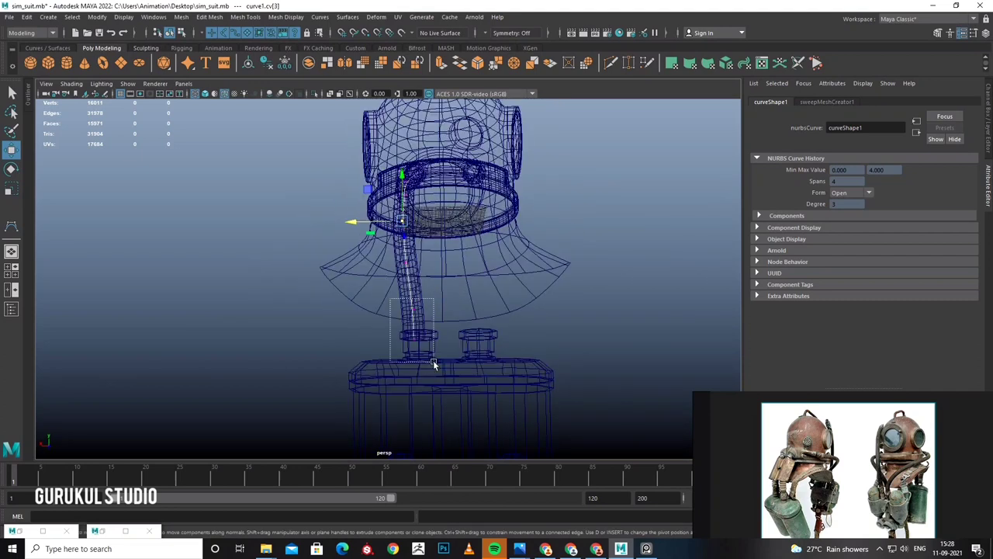
mouse_move(387, 314)
left_mouse_down("alt")
mouse_move(472, 282)
mouse_move(581, 339)
mouse_move(408, 333)
mouse_move(386, 344)
mouse_move(507, 350)
mouse_move(445, 337)
mouse_move(413, 308)
mouse_move(477, 223)
mouse_move(395, 242)
mouse_move(418, 261)
mouse_move(547, 224)
mouse_move(423, 233)
mouse_move(478, 227)
mouse_move(360, 251)
mouse_move(458, 266)
mouse_move(479, 248)
mouse_move(388, 256)
mouse_move(351, 276)
left_mouse_up("alt")
key("5")
scroll(476, 228, "down", 4)
scroll(453, 267, "up", 6)
Move the hose's top-end control vertex into the collar fitting, then select the hose tube.
left_click_drag(375, 176, 452, 208)
left_click_drag(452, 208, 415, 226, "alt")
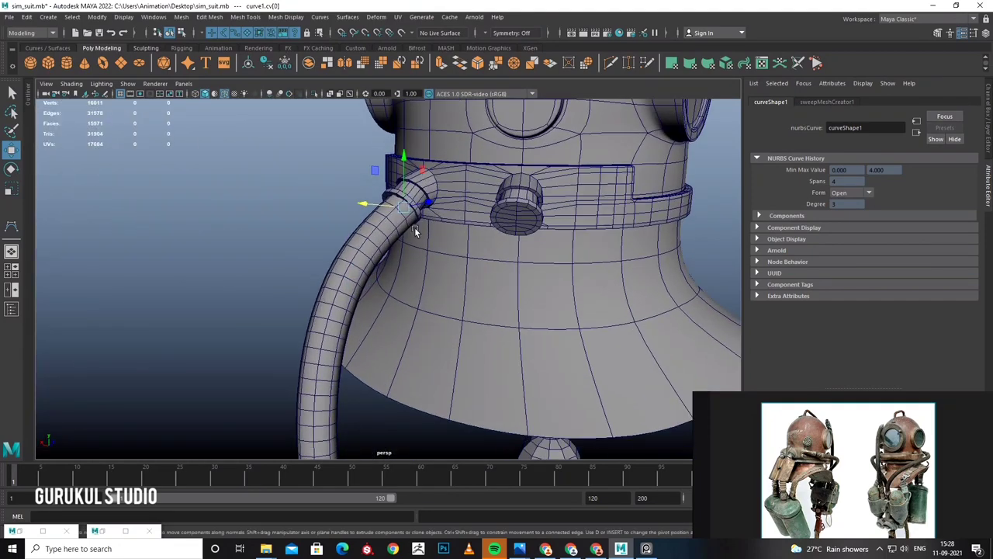
scroll(375, 171, "down", 3)
left_click_drag(375, 171, 467, 264, "alt")
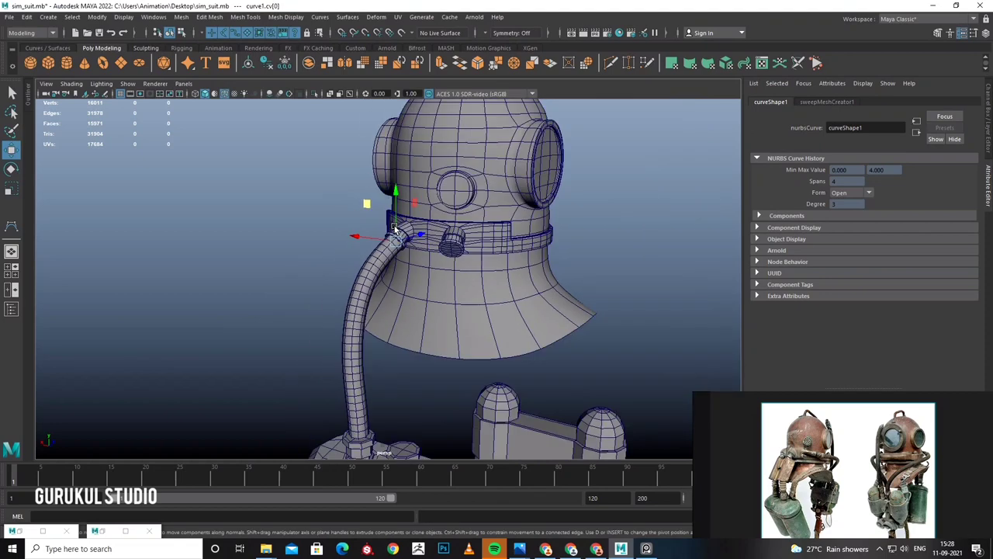
right_click_drag(396, 264, 395, 240)
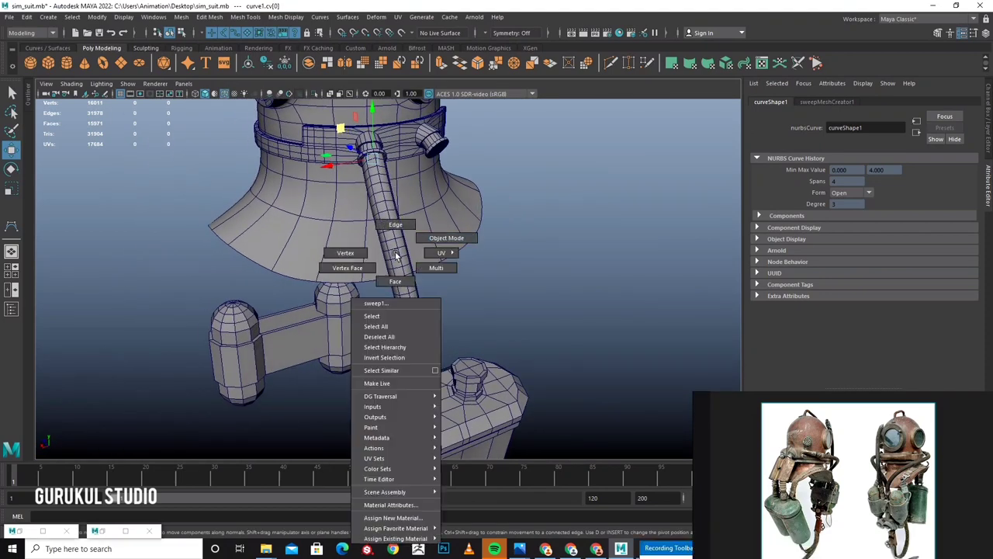
scroll(537, 249, "down", 3)
mouse_move(537, 249)
left_mouse_down("alt")
mouse_move(373, 258)
mouse_move(390, 250)
mouse_move(381, 240)
mouse_move(376, 251)
mouse_move(518, 257)
left_mouse_up("alt")
left_click(375, 251)
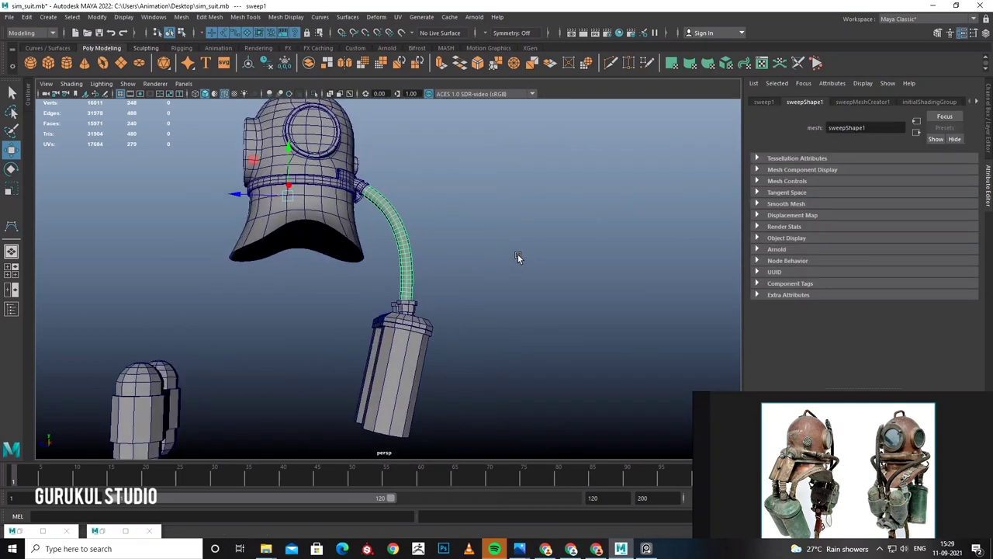
Delete the first hose's construction history and switch the view to wireframe.
left_click(26, 17)
left_click(194, 139)
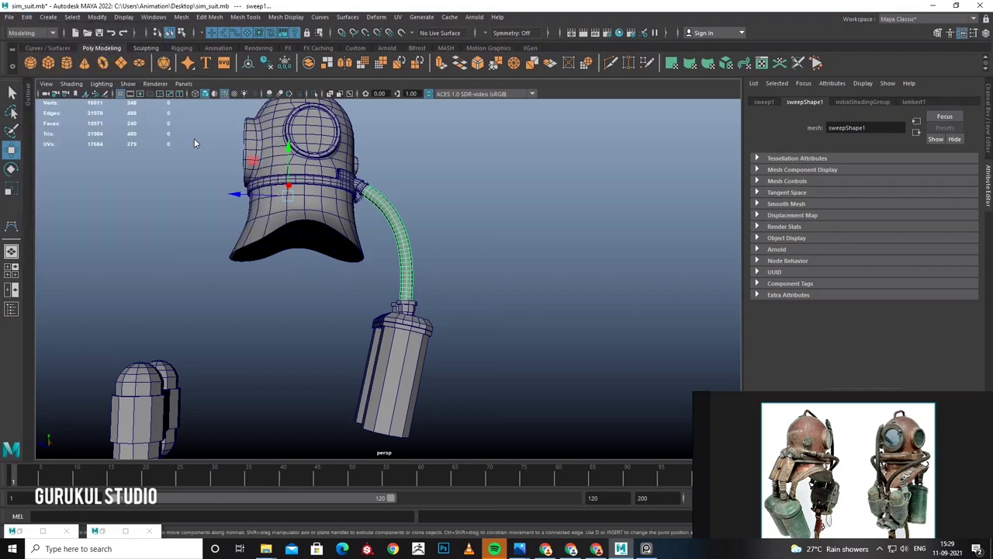
scroll(498, 235, "up", 3)
scroll(492, 228, "up", 3)
left_click(492, 228)
key("4")
Find and select the second hose guide curve inside the hose.
scroll(492, 228, "up", 3)
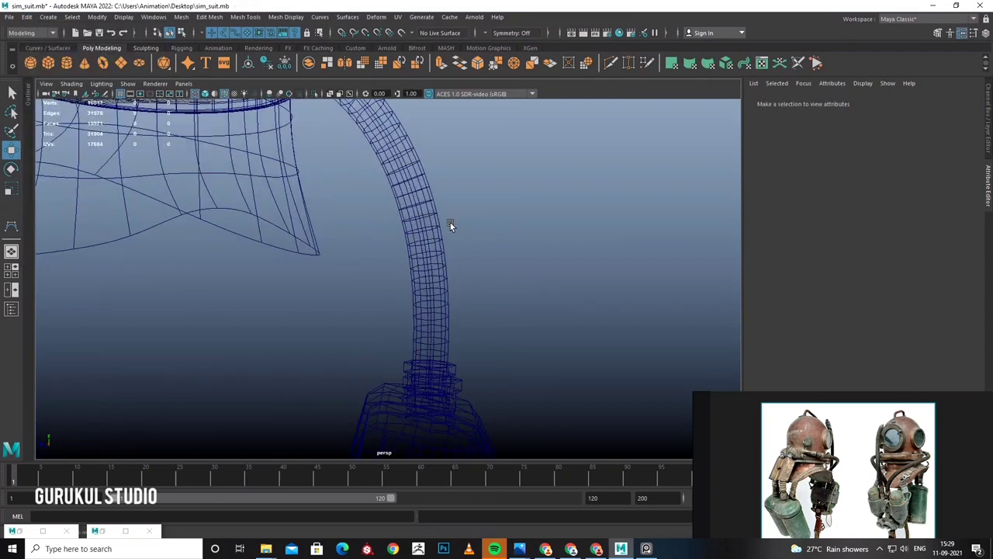
left_click(450, 222)
scroll(444, 216, "down", 4)
left_click(443, 211)
scroll(440, 212, "down", 5)
mouse_move(437, 214)
left_mouse_down("alt")
mouse_move(312, 217)
mouse_move(414, 217)
mouse_move(434, 255)
mouse_move(320, 242)
mouse_move(384, 230)
left_mouse_up("alt")
left_click(385, 230)
scroll(409, 266, "up", 2)
left_click(335, 263)
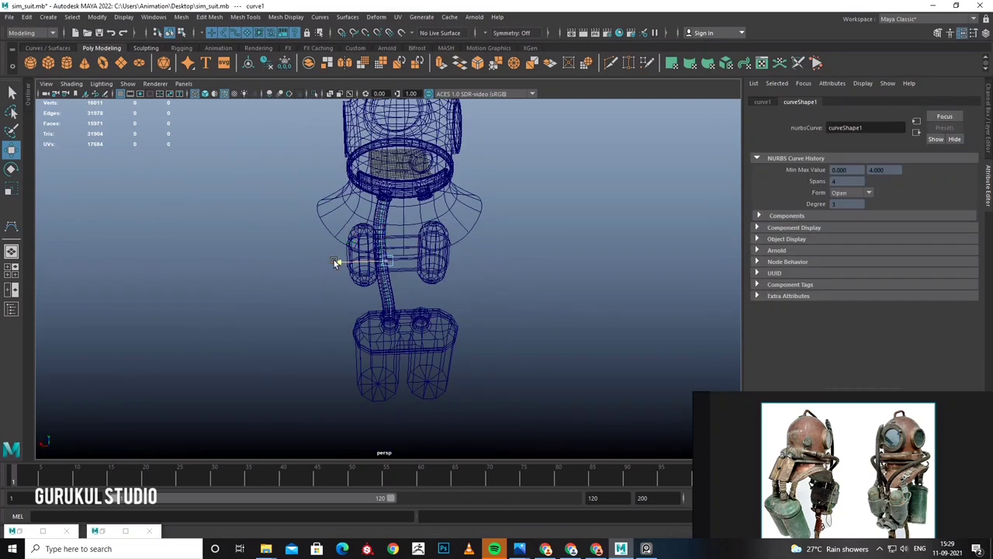
mouse_move(414, 267)
left_mouse_down("alt")
mouse_move(381, 255)
mouse_move(398, 262)
mouse_move(388, 224)
mouse_move(421, 252)
left_mouse_up("alt")
Adjust the curve's middle control points so it arcs from collar to base, then return to object mode.
left_click(421, 252)
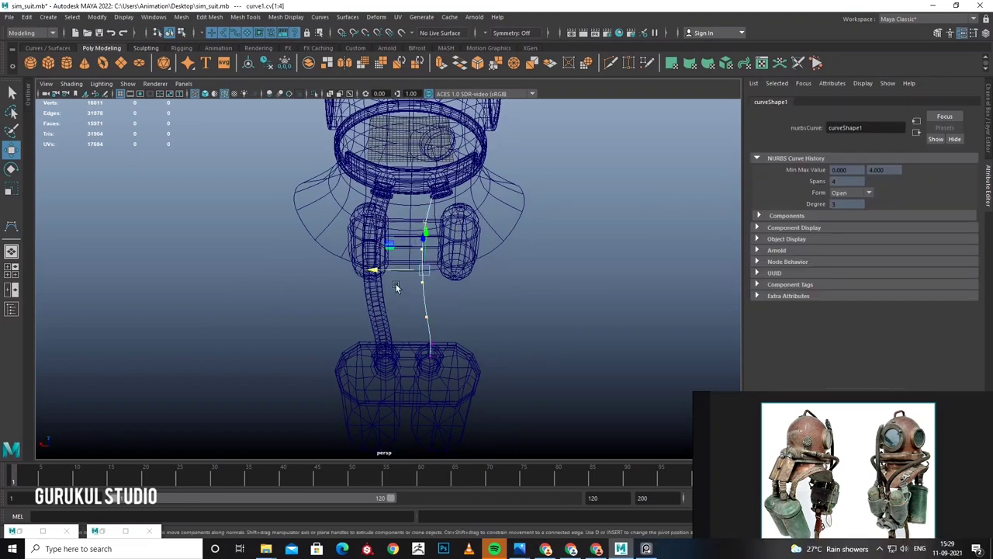
key("shift+comma")
mouse_move(416, 268)
left_mouse_down("alt")
mouse_move(441, 315)
mouse_move(430, 268)
mouse_move(359, 251)
mouse_move(411, 303)
mouse_move(397, 317)
left_mouse_up("alt")
left_click_drag(392, 355, 369, 332, "alt")
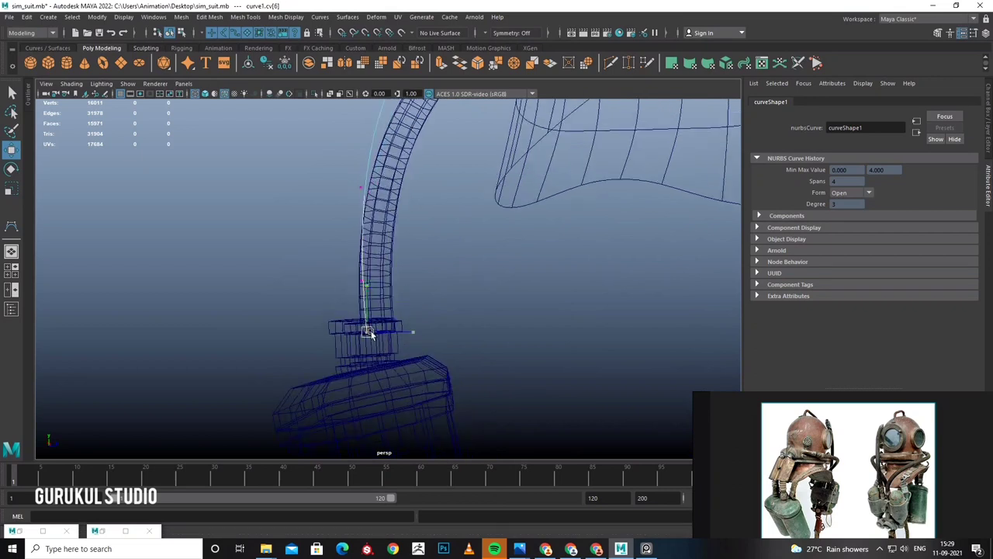
mouse_move(409, 285)
left_mouse_down("alt")
mouse_move(359, 275)
mouse_move(463, 281)
mouse_move(454, 299)
mouse_move(353, 237)
left_mouse_up("alt")
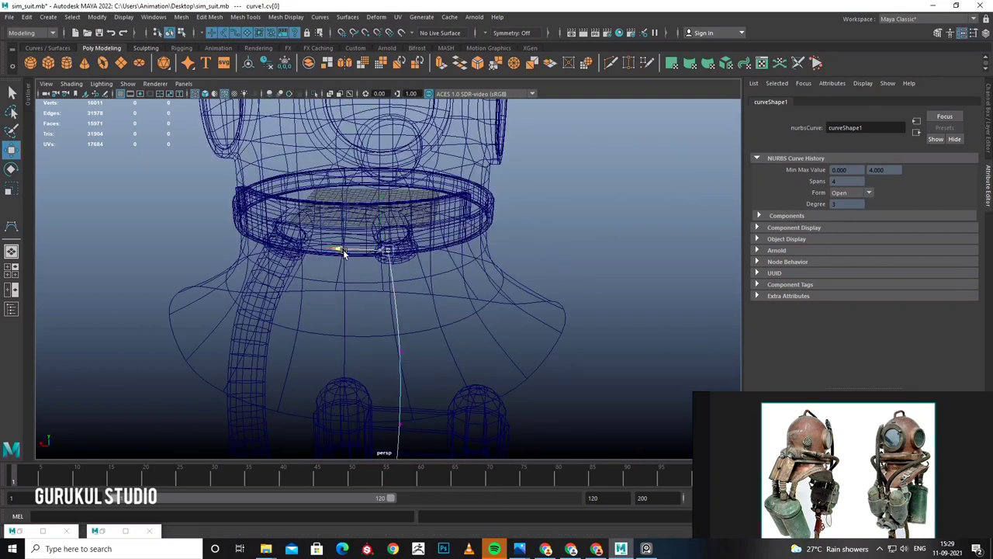
left_click_drag(353, 297, 434, 295, "alt")
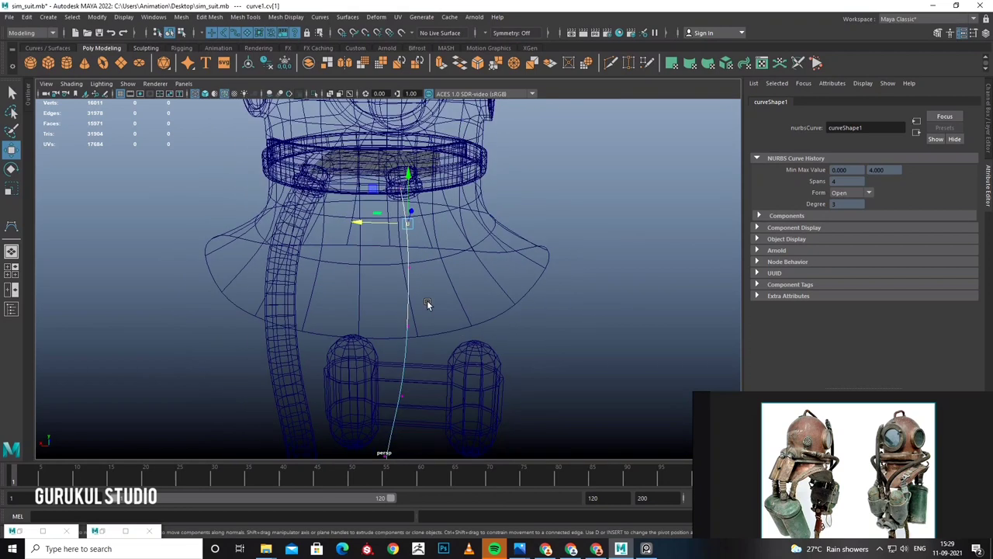
right_click(435, 299)
left_click(437, 308)
Sweep a tube mesh along curve1 and set its Scale Profile to about 2.24.
left_click(437, 308)
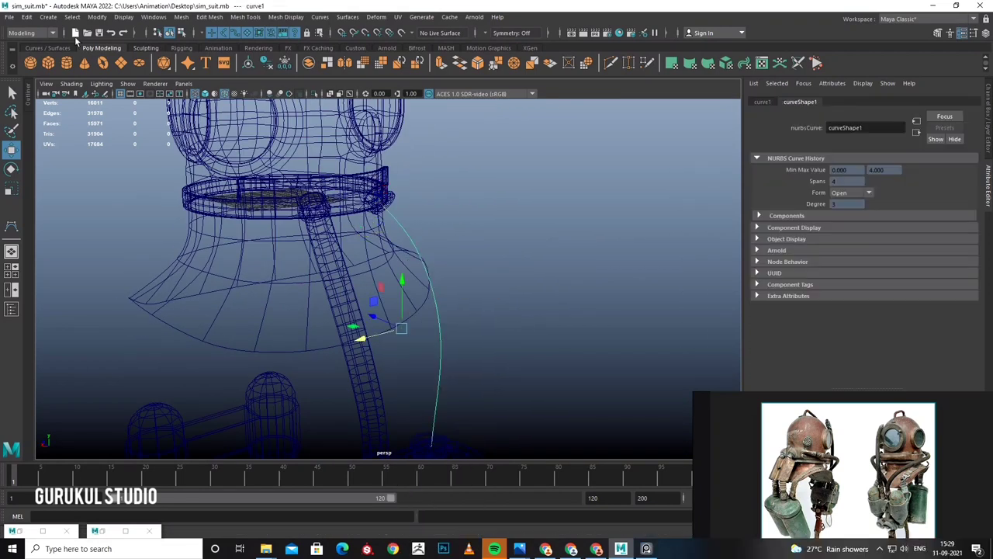
left_click(48, 16)
left_click(75, 108)
left_click_drag(460, 249, 443, 254, "alt")
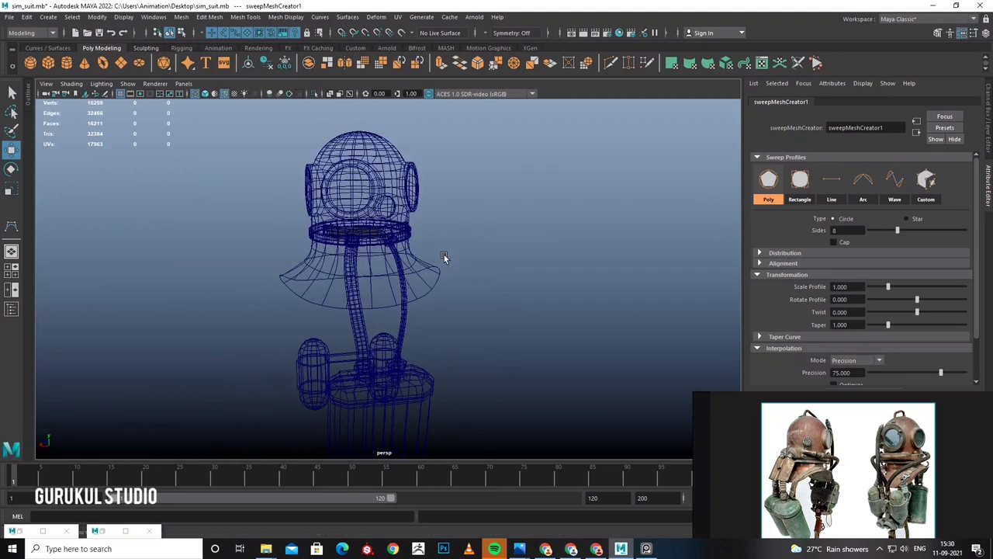
right_click_drag(443, 255, 552, 262, "alt")
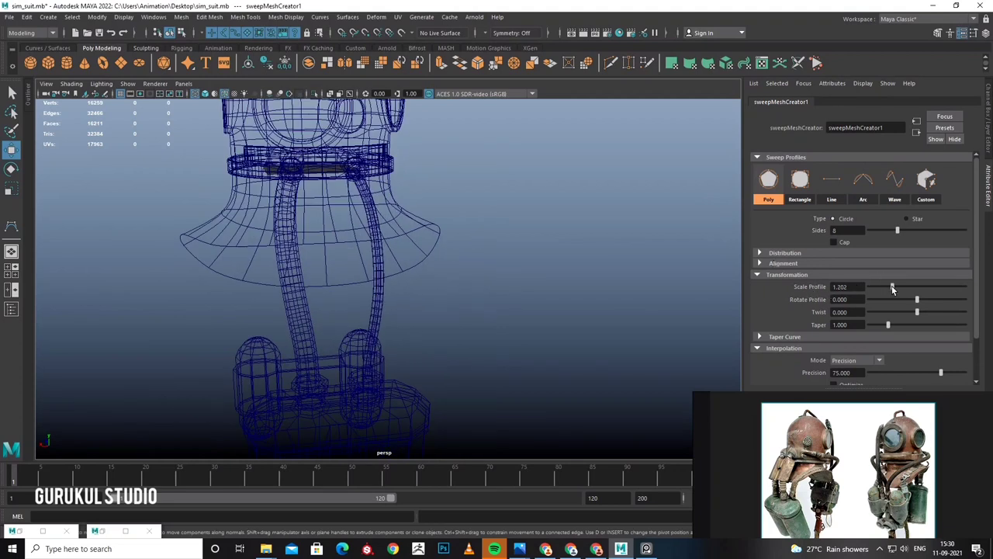
left_click_drag(903, 289, 904, 288)
key("5")
mouse_move(619, 221)
left_mouse_down("alt")
mouse_move(536, 214)
mouse_move(602, 225)
left_mouse_up("alt")
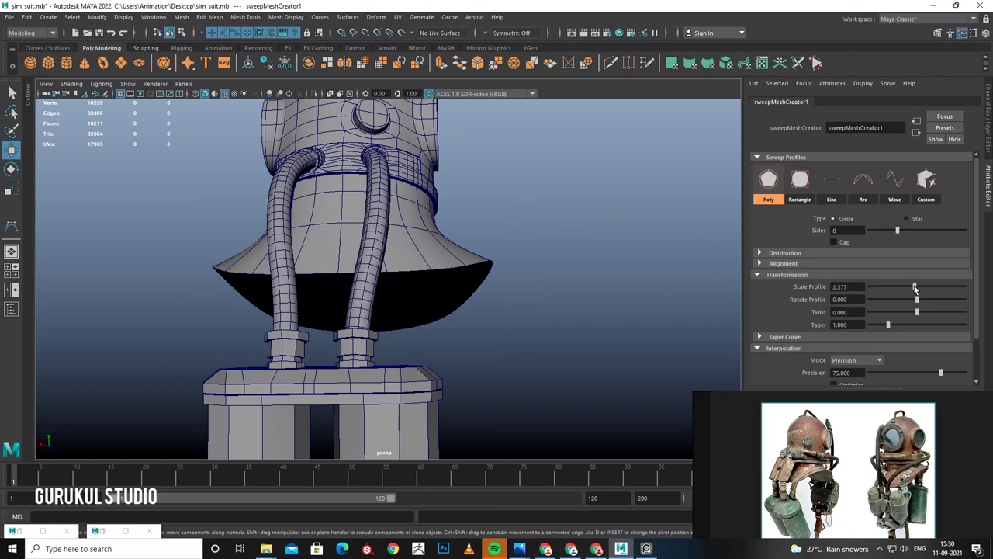
left_click_drag(914, 286, 912, 286)
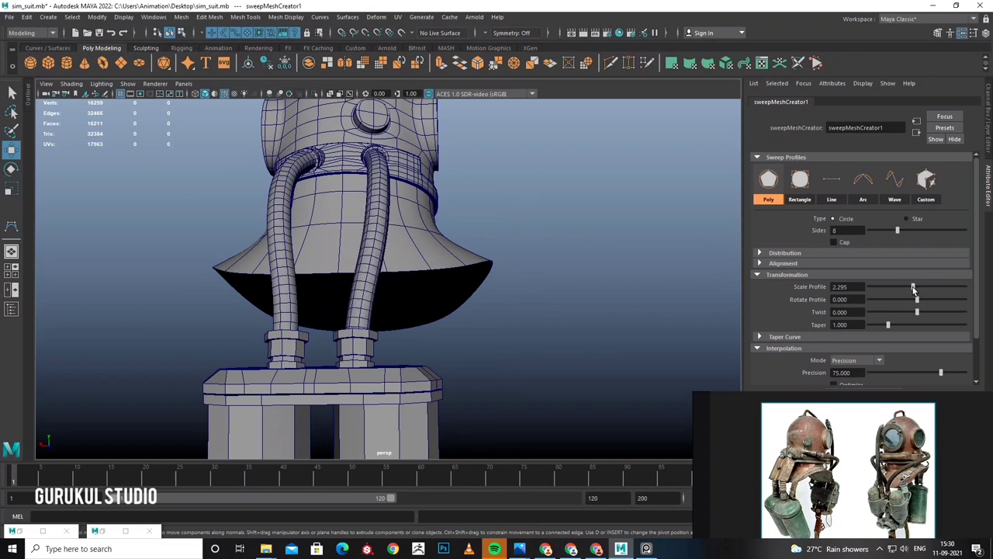
mouse_move(683, 268)
left_mouse_down("alt")
mouse_move(556, 259)
mouse_move(482, 235)
mouse_move(560, 188)
left_mouse_up("alt")
Edit the second hose curve's control vertices to refine its bend.
key("4")
scroll(434, 223, "up", 5)
scroll(454, 246, "up", 3)
left_click(432, 230)
right_click(432, 230)
left_click(369, 227)
left_click_drag(472, 224, 390, 173, "alt")
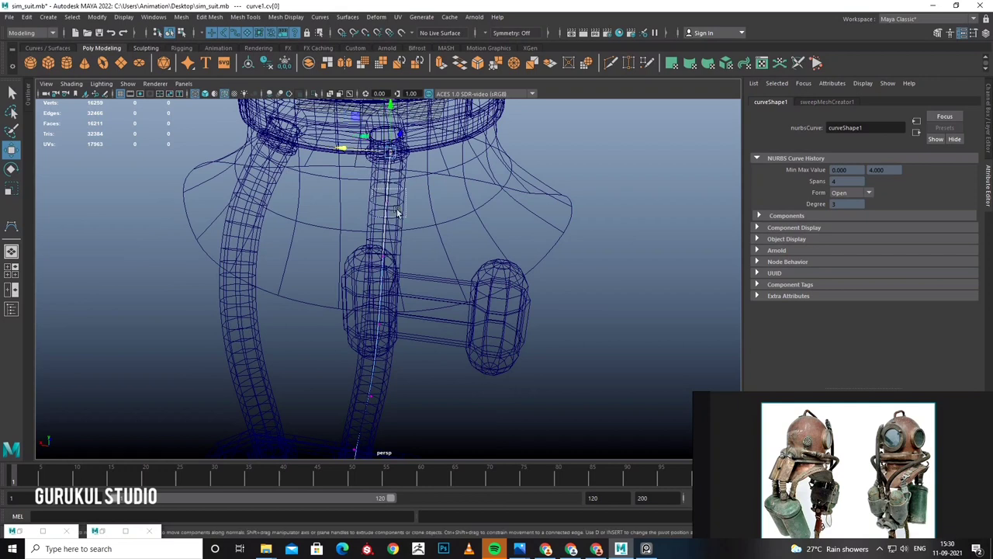
key("5")
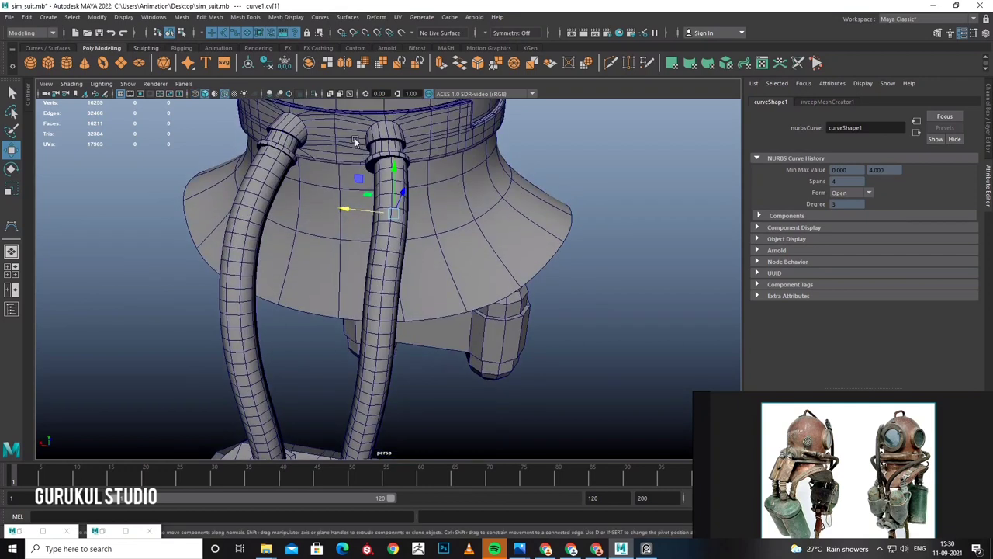
key("Right")
key("Right")
left_click_drag(349, 163, 344, 167, "alt")
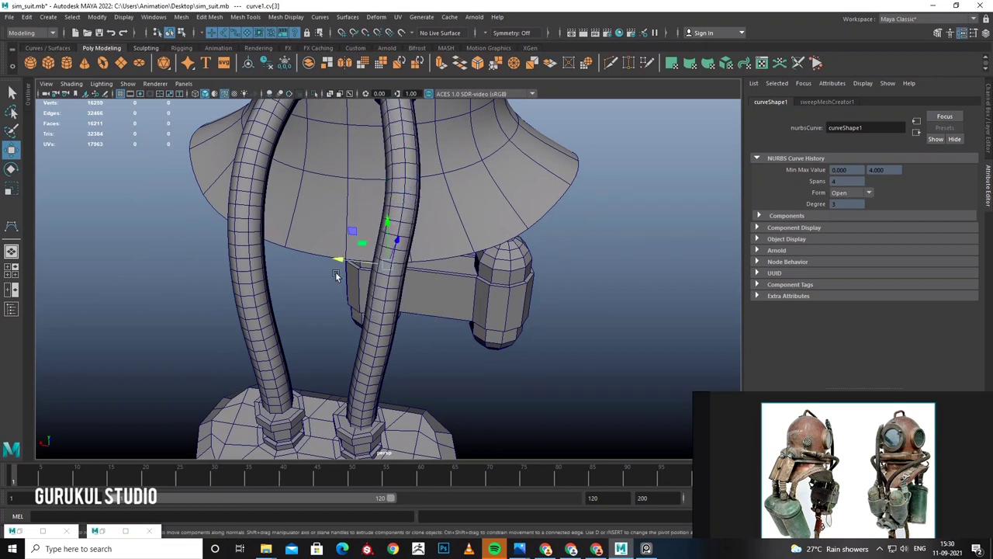
Return the curve to object mode and check both hoses from several angles.
mouse_move(355, 267)
left_mouse_down("alt")
mouse_move(421, 196)
mouse_move(472, 225)
mouse_move(427, 305)
mouse_move(523, 245)
mouse_move(421, 286)
mouse_move(511, 337)
left_mouse_up("alt")
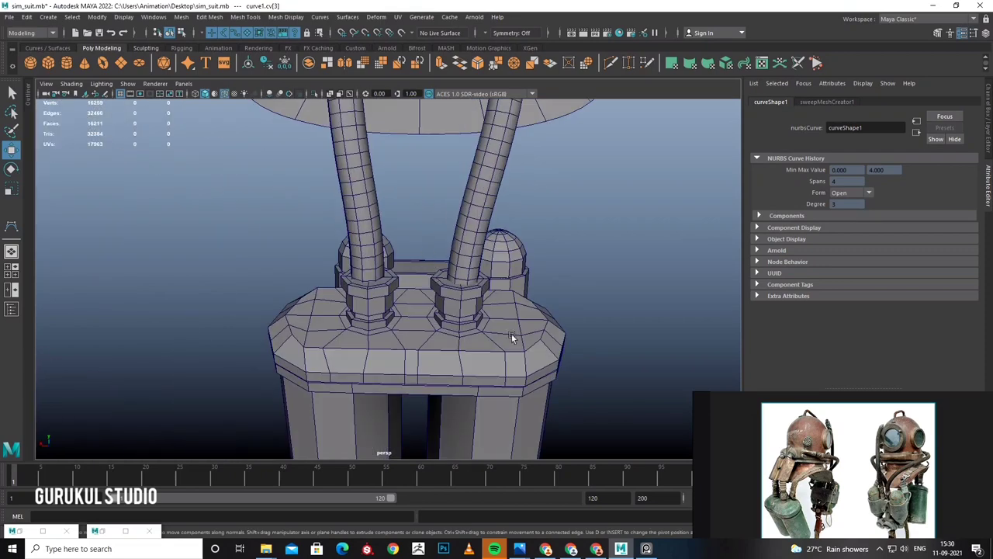
mouse_move(425, 269)
left_mouse_down("alt")
mouse_move(426, 243)
mouse_move(472, 262)
mouse_move(486, 316)
mouse_move(474, 270)
mouse_move(459, 290)
mouse_move(427, 271)
mouse_move(422, 286)
mouse_move(450, 302)
mouse_move(423, 311)
mouse_move(436, 327)
left_mouse_up("alt")
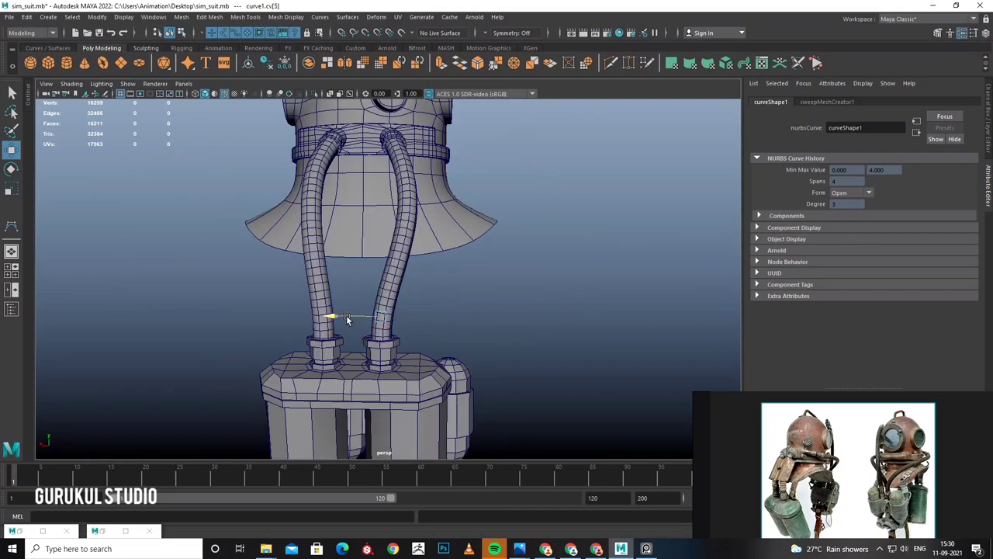
left_click_drag(346, 315, 473, 288, "alt")
right_click_drag(473, 288, 477, 276)
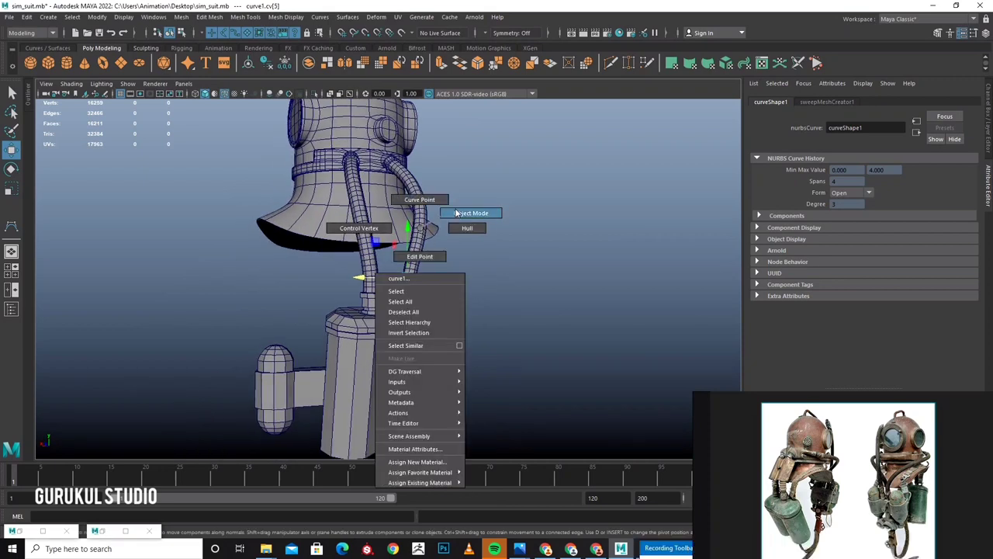
mouse_move(477, 277)
left_mouse_down("alt")
mouse_move(500, 256)
mouse_move(478, 254)
left_mouse_up("alt")
right_click_drag(478, 253, 447, 264, "alt")
left_click_drag(448, 263, 484, 255, "alt")
right_click_drag(484, 255, 492, 228, "alt")
mouse_move(492, 228)
left_mouse_down("alt")
mouse_move(418, 218)
mouse_move(464, 264)
mouse_move(489, 256)
left_mouse_up("alt")
mouse_move(489, 256)
right_mouse_down("alt")
mouse_move(502, 253)
mouse_move(474, 278)
mouse_move(439, 259)
mouse_move(481, 237)
right_mouse_up("alt")
mouse_move(481, 237)
left_mouse_down("alt")
mouse_move(467, 248)
mouse_move(517, 237)
mouse_move(519, 304)
mouse_move(504, 266)
left_mouse_up("alt")
mouse_move(504, 266)
right_mouse_down("alt")
mouse_move(498, 271)
mouse_move(528, 262)
right_mouse_up("alt")
mouse_move(528, 262)
left_mouse_down("alt")
mouse_move(350, 219)
mouse_move(348, 255)
mouse_move(372, 275)
left_mouse_up("alt")
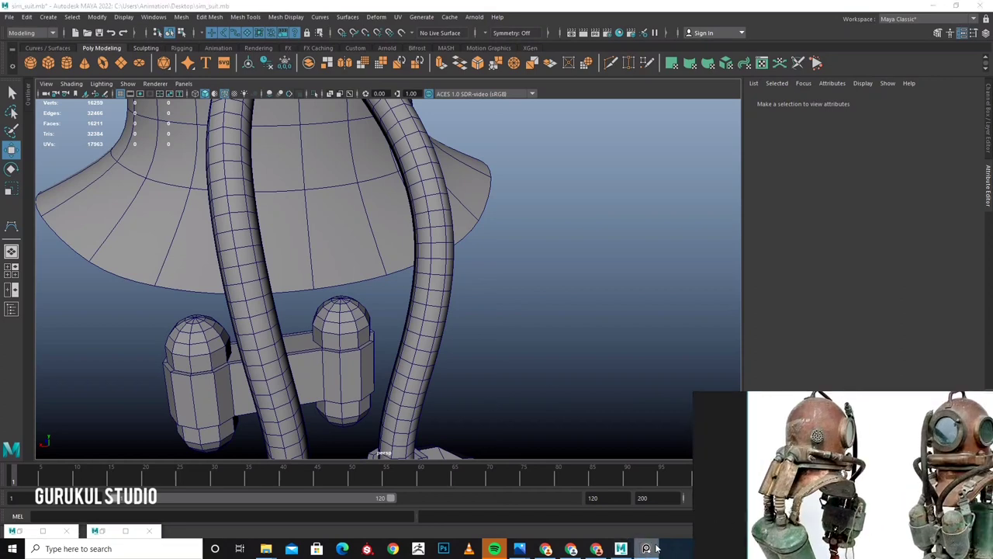
Orbit and zoom around the helmet and tanks to frame both hoses.
right_click_drag(504, 272, 414, 212, "alt")
scroll(414, 212, "down", 5)
mouse_move(413, 212)
left_mouse_down("alt")
mouse_move(463, 265)
mouse_move(402, 250)
mouse_move(438, 231)
mouse_move(375, 159)
mouse_move(377, 117)
mouse_move(408, 306)
mouse_move(433, 280)
mouse_move(525, 301)
mouse_move(511, 247)
left_mouse_up("alt")
left_click(432, 279)
scroll(511, 248, "up", 5)
mouse_move(435, 297)
left_mouse_down("alt")
mouse_move(504, 282)
mouse_move(465, 353)
mouse_move(374, 307)
mouse_move(492, 312)
mouse_move(486, 288)
mouse_move(465, 339)
mouse_move(332, 312)
mouse_move(414, 313)
left_mouse_up("alt")
scroll(510, 318, "up", 3)
scroll(414, 312, "down", 3)
mouse_move(445, 271)
left_mouse_down("alt")
mouse_move(456, 297)
mouse_move(412, 339)
mouse_move(395, 288)
mouse_move(543, 307)
mouse_move(492, 274)
left_mouse_up("alt")
scroll(543, 306, "down", 5)
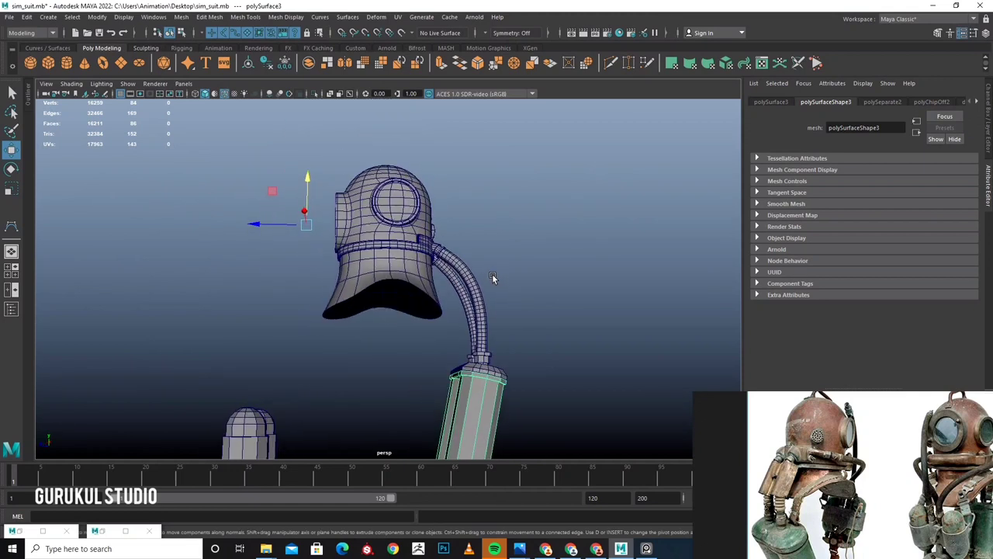
scroll(524, 324, "down", 3)
scroll(452, 329, "up", 5)
mouse_move(447, 335)
left_mouse_down("alt")
mouse_move(379, 295)
mouse_move(268, 323)
mouse_move(429, 380)
mouse_move(433, 353)
left_mouse_up("alt")
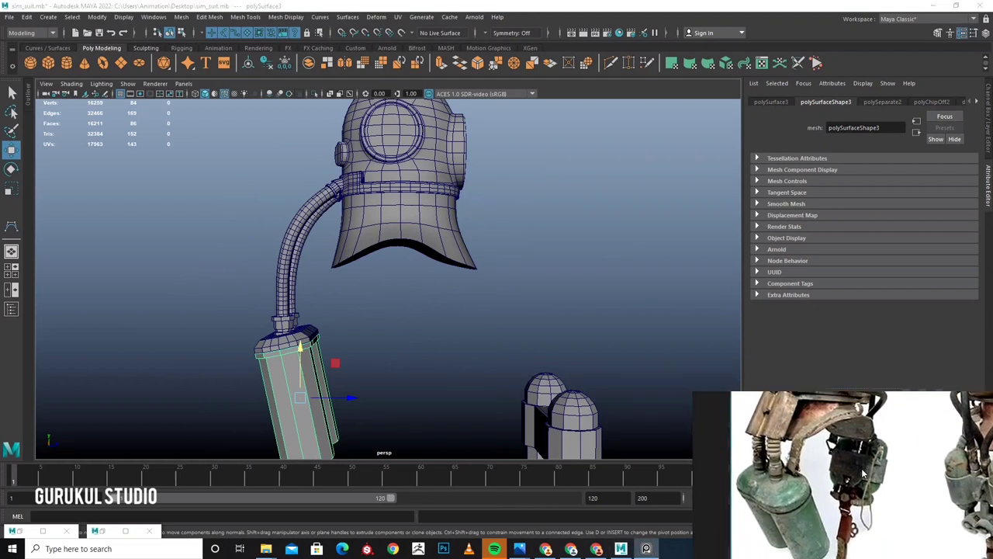
mouse_move(452, 318)
left_mouse_down("alt")
mouse_move(468, 317)
mouse_move(504, 349)
mouse_move(458, 355)
left_mouse_up("alt")
right_click_drag(458, 355, 494, 373, "alt")
scroll(494, 373, "up", 3)
Select a strip of faces on the first hose and extract them as a separate piece.
right_click_drag(353, 248, 354, 273)
mouse_move(354, 274)
left_mouse_down("alt")
mouse_move(393, 277)
mouse_move(388, 306)
mouse_move(455, 233)
mouse_move(393, 262)
mouse_move(373, 237)
mouse_move(355, 243)
mouse_move(380, 270)
mouse_move(377, 305)
mouse_move(385, 268)
mouse_move(410, 249)
mouse_move(367, 329)
mouse_move(444, 319)
mouse_move(476, 286)
mouse_move(388, 279)
mouse_move(447, 249)
mouse_move(388, 256)
mouse_move(331, 235)
left_mouse_up("alt")
left_click(447, 248, "shift")
left_click(332, 235, "shift")
left_click_drag(415, 364, 332, 270, "alt")
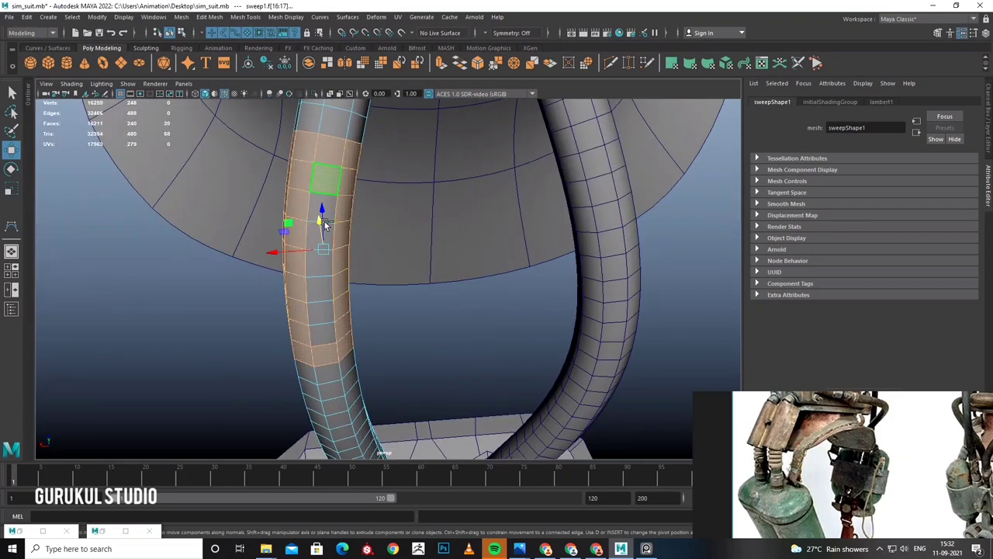
mouse_move(326, 337)
left_mouse_down("alt")
mouse_move(413, 300)
mouse_move(324, 315)
mouse_move(465, 290)
mouse_move(381, 295)
left_mouse_up("alt")
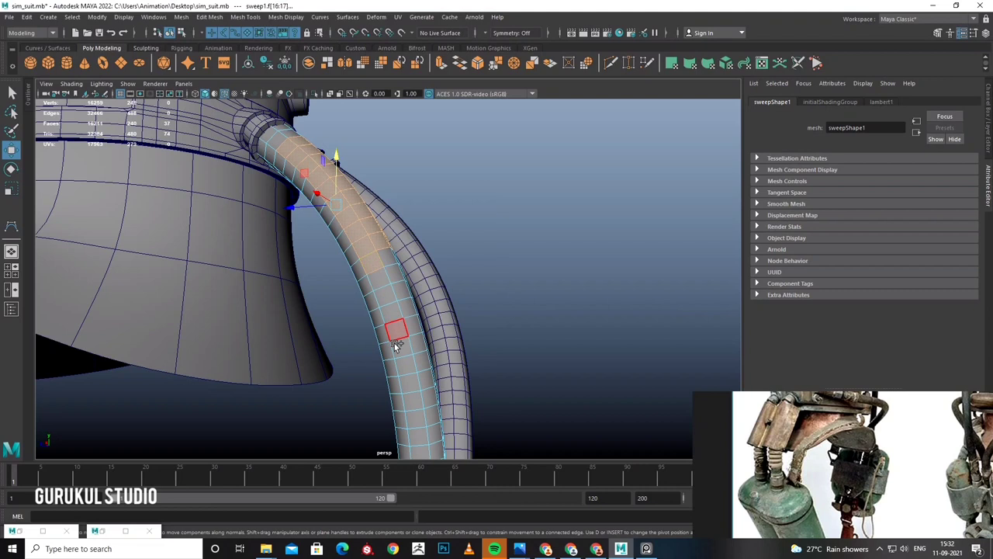
mouse_move(419, 351)
left_mouse_down("alt")
mouse_move(407, 345)
mouse_move(413, 285)
left_mouse_up("alt")
mouse_move(412, 344)
left_mouse_down("alt")
mouse_move(404, 349)
mouse_move(415, 255)
left_mouse_up("alt")
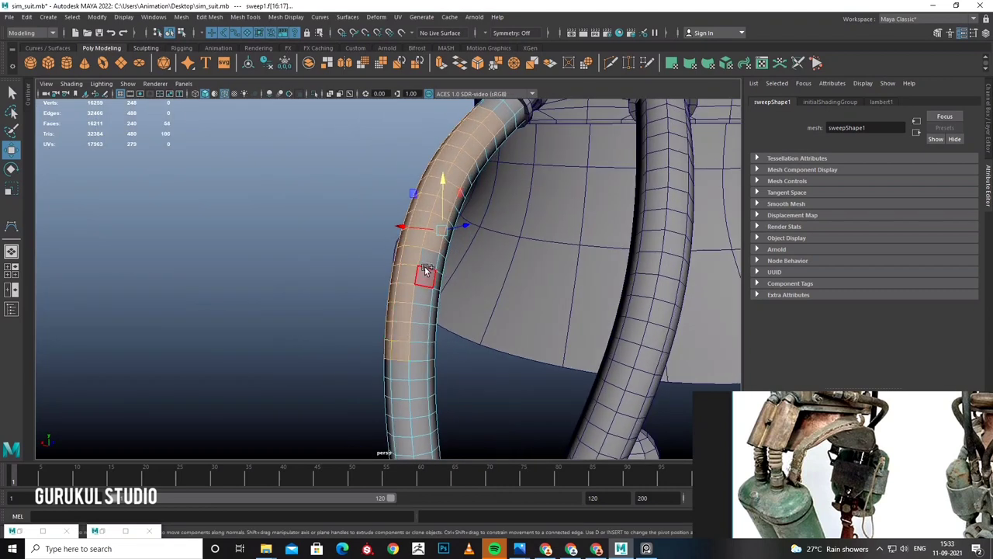
mouse_move(418, 356)
left_mouse_down("alt")
mouse_move(497, 349)
mouse_move(489, 342)
mouse_move(439, 406)
mouse_move(441, 279)
mouse_move(419, 279)
mouse_move(377, 235)
left_mouse_up("alt")
right_click_drag(377, 235, 379, 434)
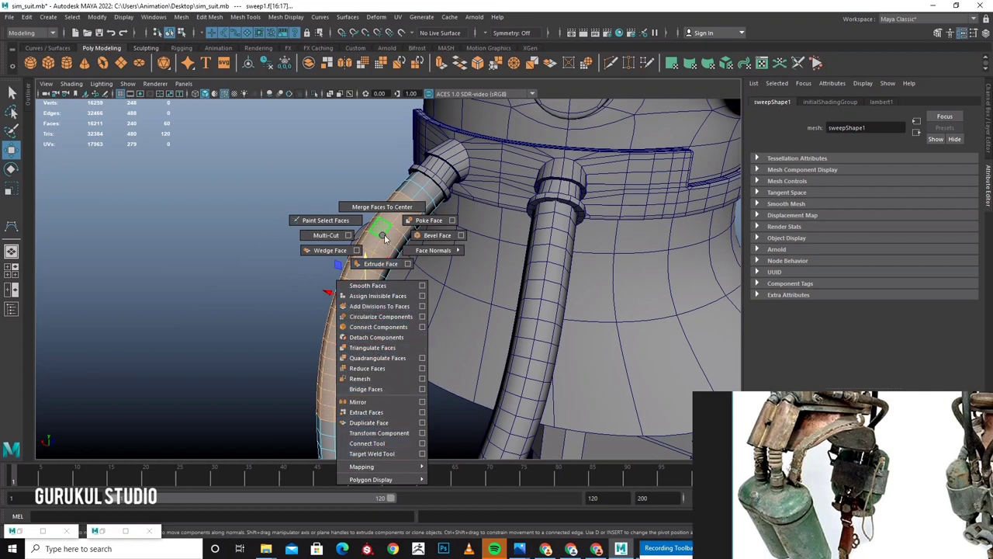
right_click_drag(387, 415, 387, 411, "shift")
mouse_move(388, 421)
left_mouse_down("alt")
mouse_move(497, 262)
mouse_move(538, 306)
left_mouse_up("alt")
key("q")
Extract a face loop from the second hose and select the extracted piece.
left_click(422, 271)
left_click_drag(421, 270, 403, 286, "alt")
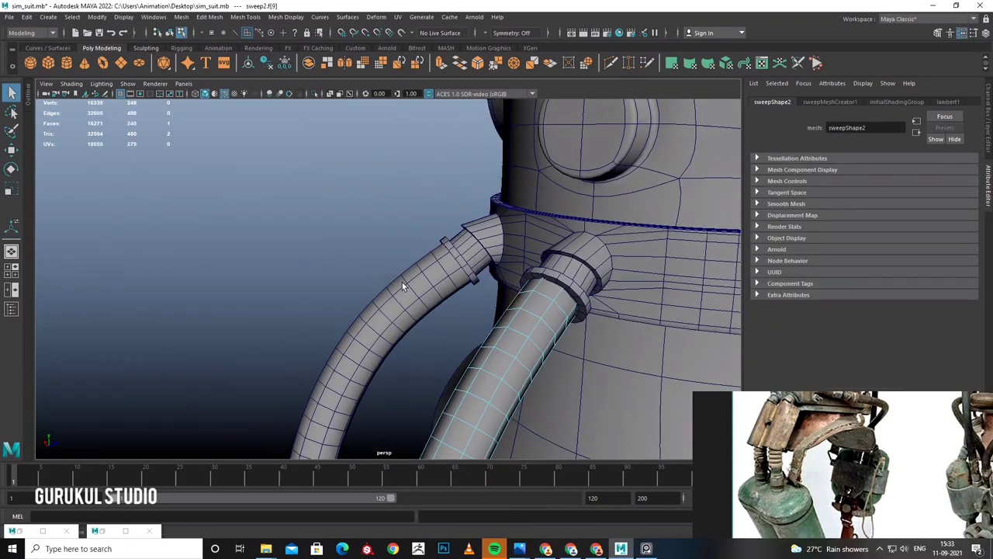
mouse_move(553, 326)
left_mouse_down("alt")
mouse_move(532, 311)
mouse_move(550, 317)
mouse_move(517, 330)
mouse_move(512, 286)
mouse_move(463, 321)
mouse_move(416, 382)
mouse_move(488, 377)
mouse_move(450, 381)
mouse_move(435, 361)
mouse_move(473, 355)
mouse_move(470, 374)
mouse_move(449, 392)
mouse_move(472, 384)
mouse_move(456, 304)
left_mouse_up("alt")
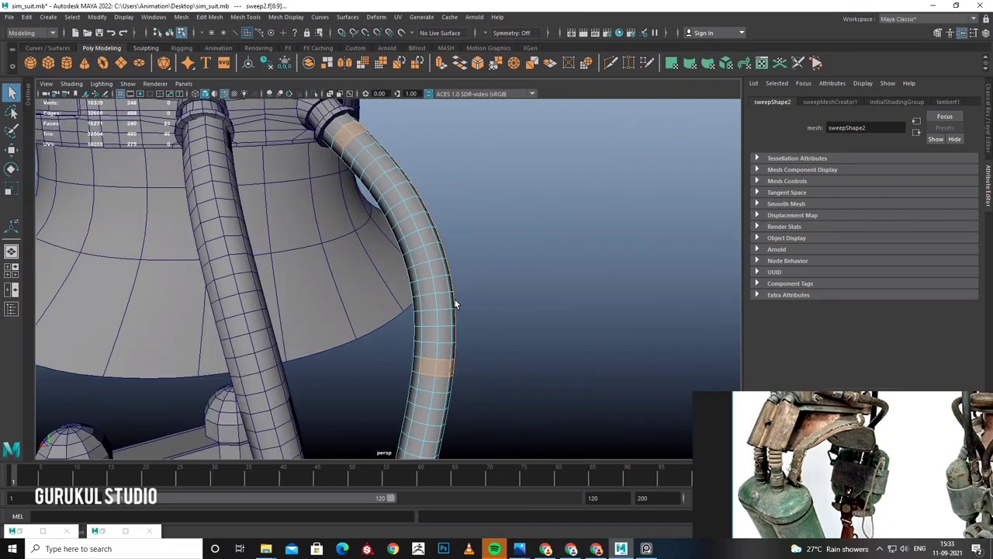
double_click(353, 147, "shift")
mouse_move(353, 147)
left_mouse_down("alt")
mouse_move(454, 175)
mouse_move(396, 177)
left_mouse_up("alt")
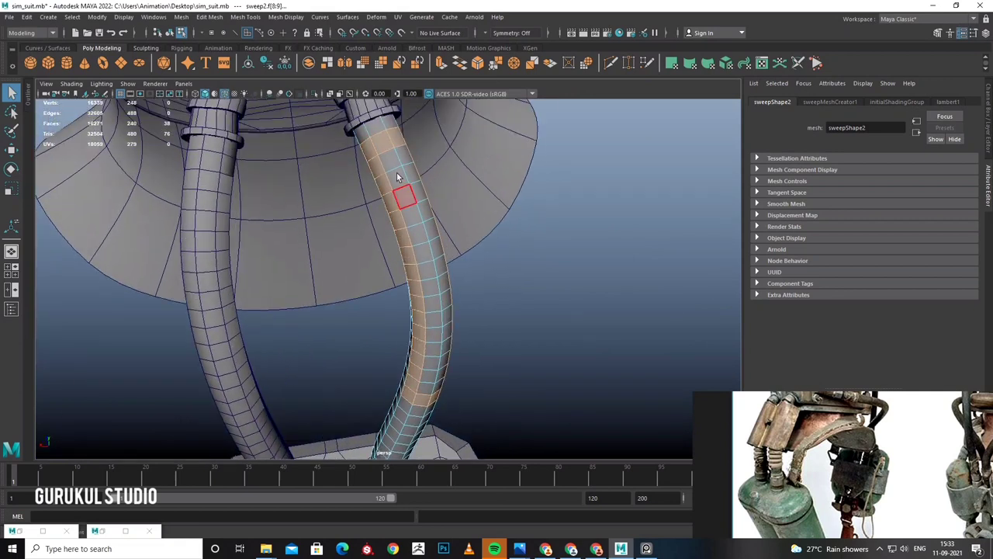
left_click_drag(384, 316, 468, 193, "alt")
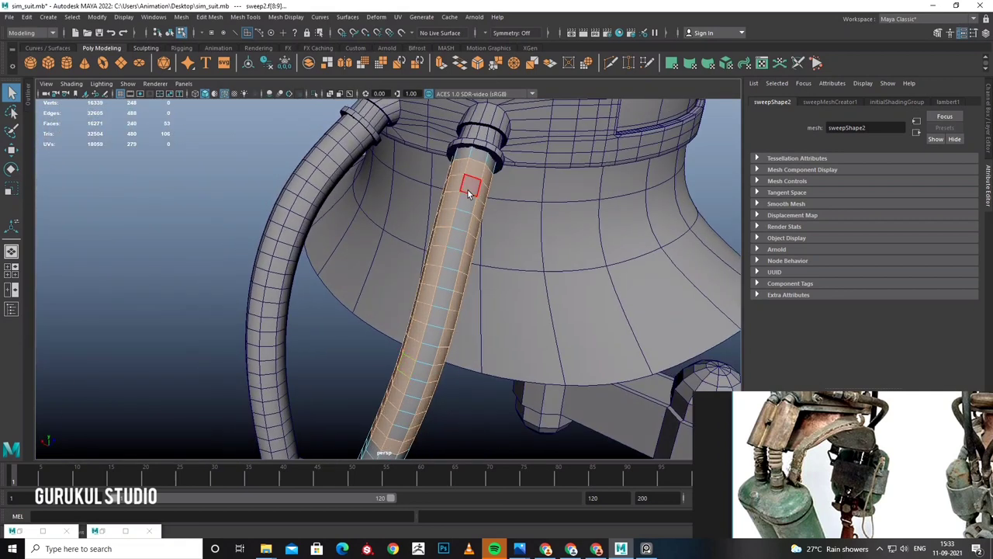
mouse_move(412, 354)
left_mouse_down("alt")
mouse_move(337, 303)
mouse_move(432, 288)
mouse_move(433, 280)
left_mouse_up("alt")
right_click(432, 289, "shift")
left_click(429, 461)
right_click(428, 289, "shift")
left_click(411, 341)
Isolate the pipes and delete the extra faces at the right pipe's end.
mouse_move(424, 357)
left_mouse_down("alt")
mouse_move(447, 352)
mouse_move(383, 357)
left_mouse_up("alt")
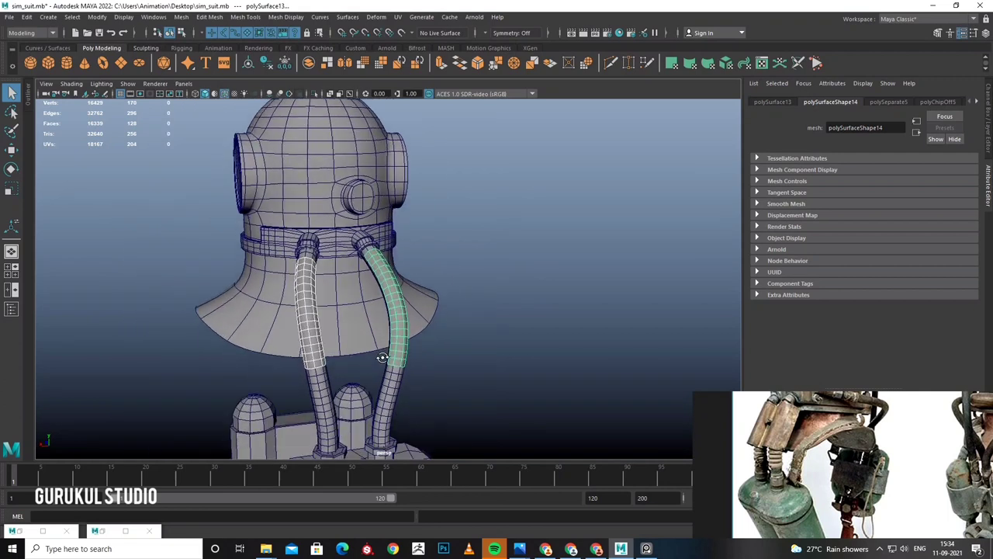
left_click_drag(402, 316, 406, 322, "alt")
left_click(314, 93)
mouse_move(398, 288)
left_mouse_down("alt")
mouse_move(467, 259)
mouse_move(448, 273)
left_mouse_up("alt")
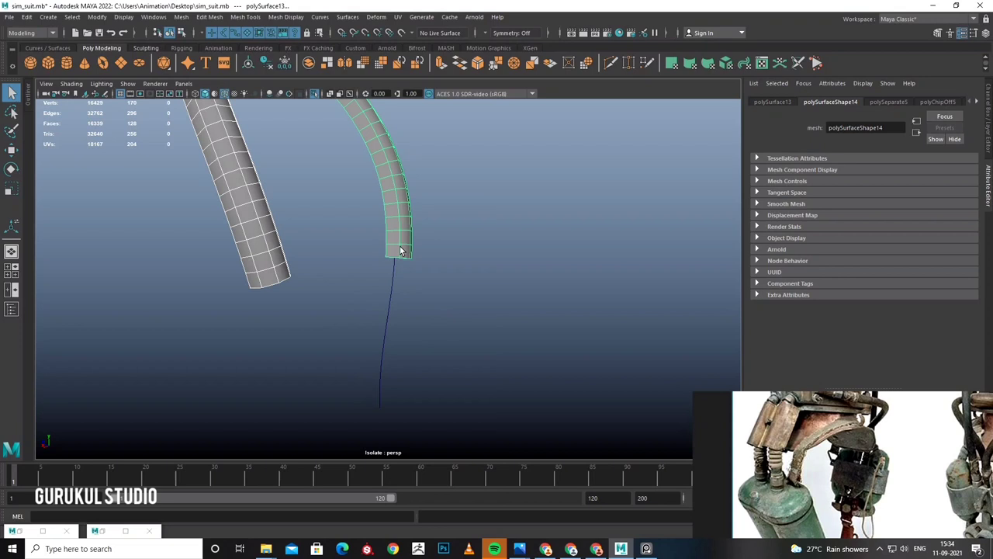
key("ctrl+F11")
mouse_move(427, 271)
left_mouse_down()
mouse_move(408, 261)
mouse_move(353, 289)
mouse_move(403, 272)
left_mouse_up()
key("Delete")
mouse_move(499, 270)
left_mouse_down()
mouse_move(414, 322)
mouse_move(419, 354)
left_mouse_up()
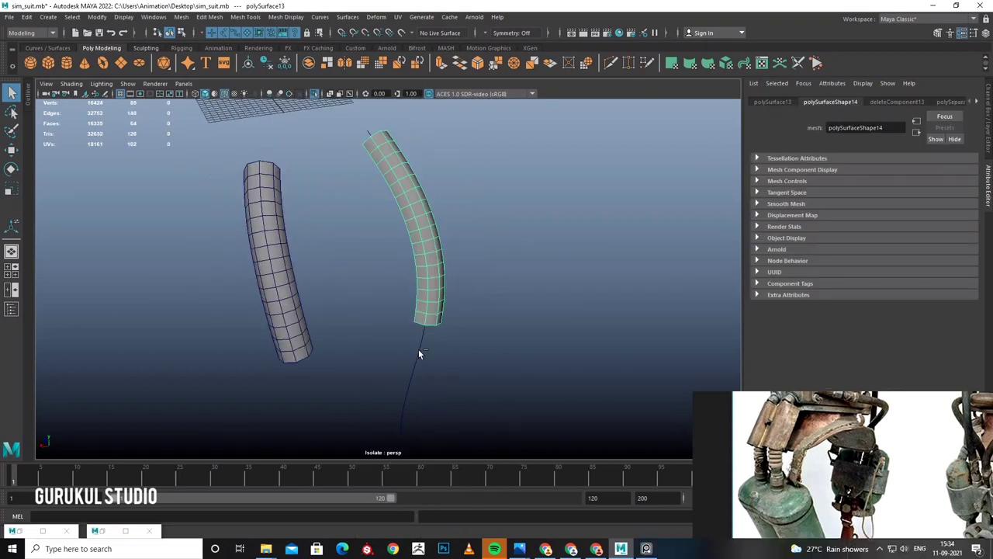
left_click(317, 94)
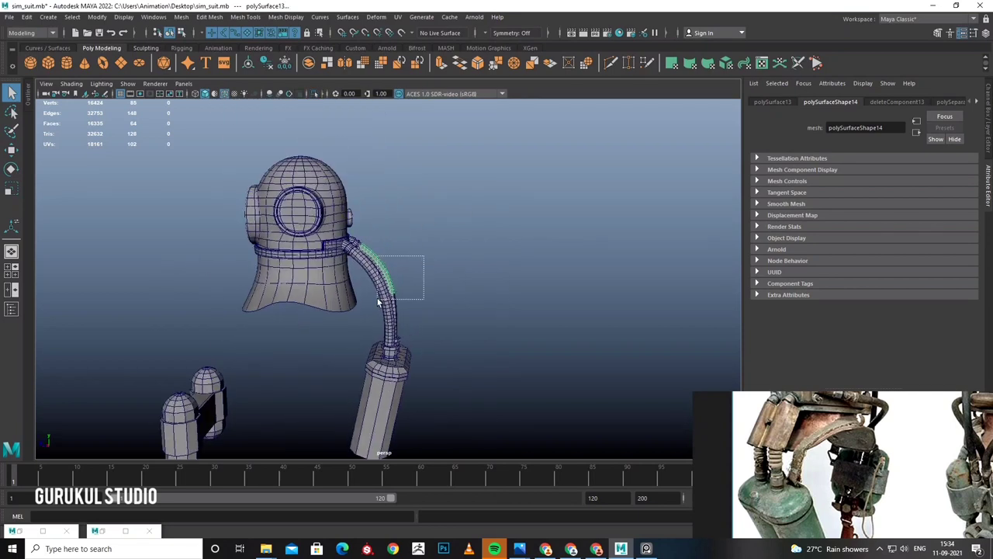
In wireframe, select both extracted face strips.
left_click(31, 19)
mouse_move(57, 139)
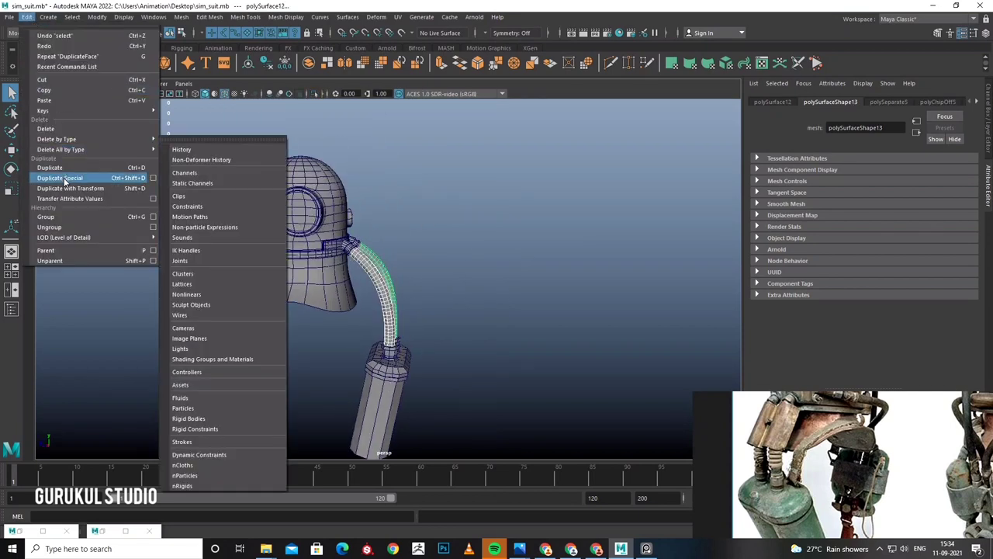
left_click(182, 139)
scroll(420, 278, "up", 5)
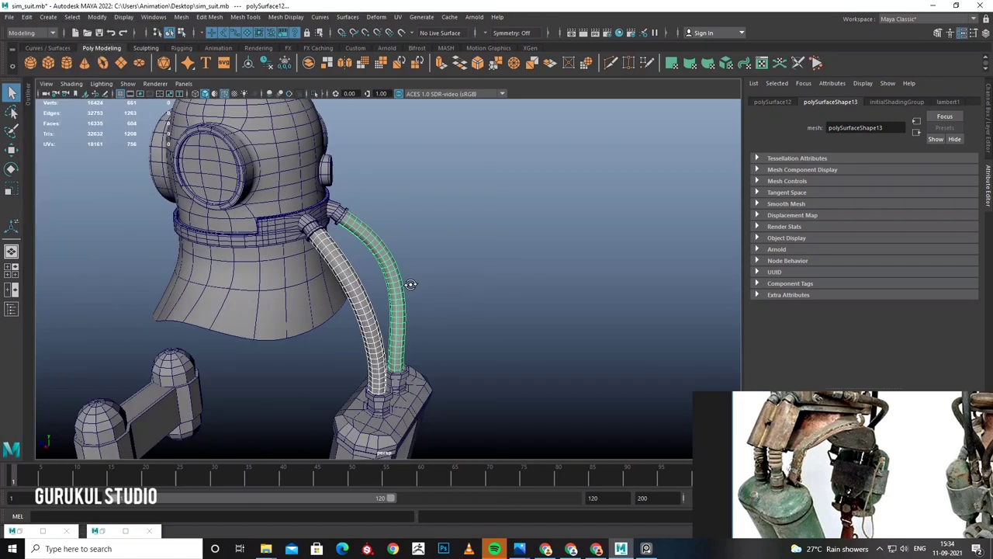
key("4")
scroll(421, 282, "up", 3)
left_click(347, 308)
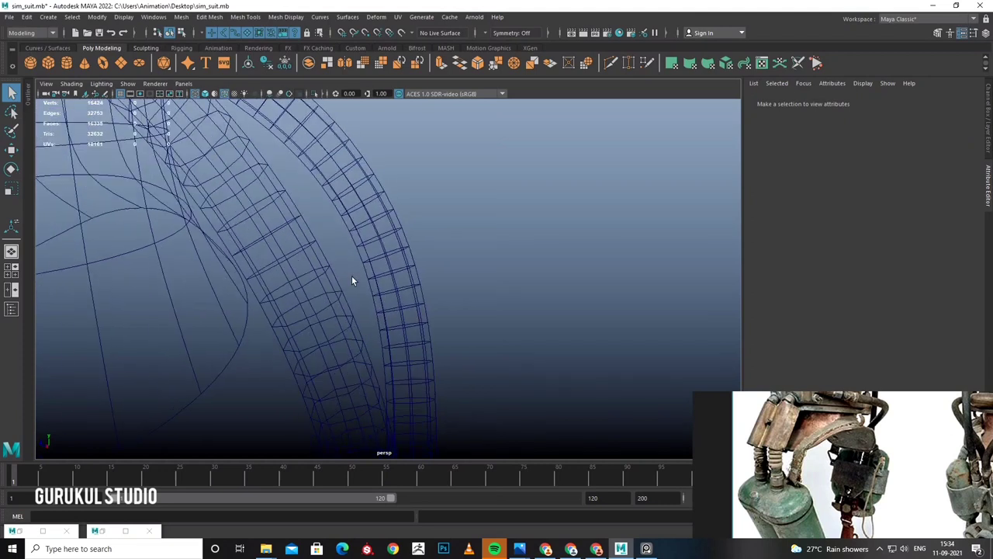
left_click_drag(356, 271, 346, 278, "alt")
left_click(332, 301)
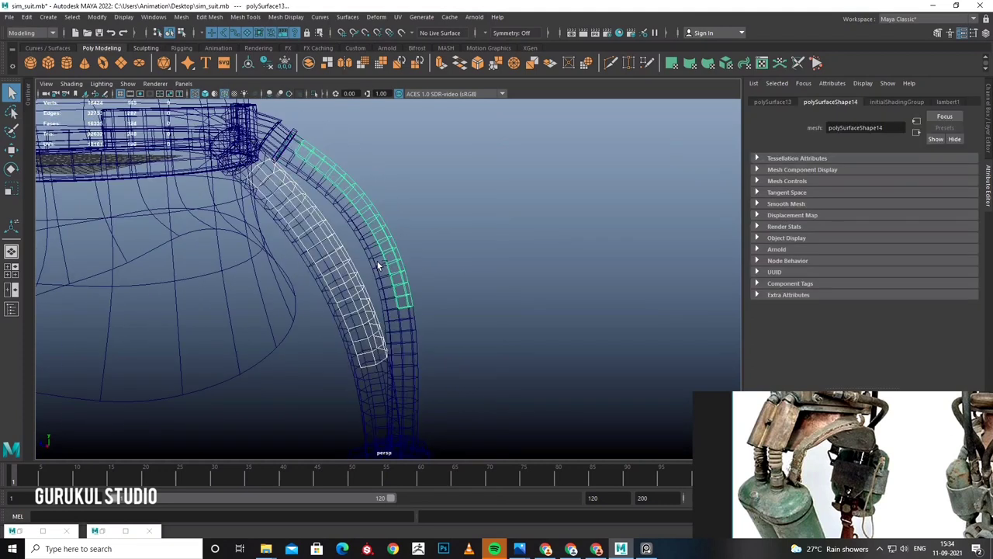
Isolate the two strips in shaded view and combine them into one mesh.
left_click(316, 94)
key("5")
key("f")
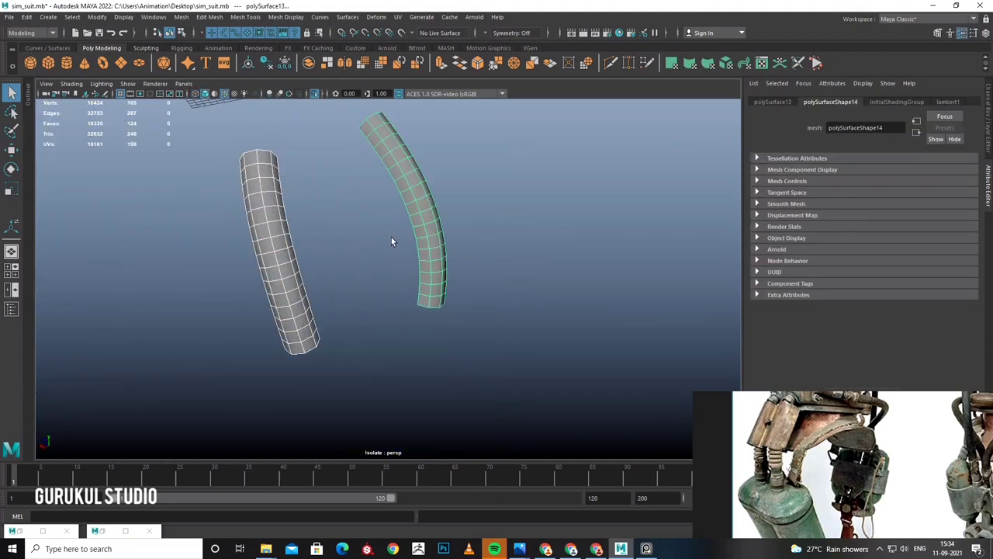
left_click(180, 17)
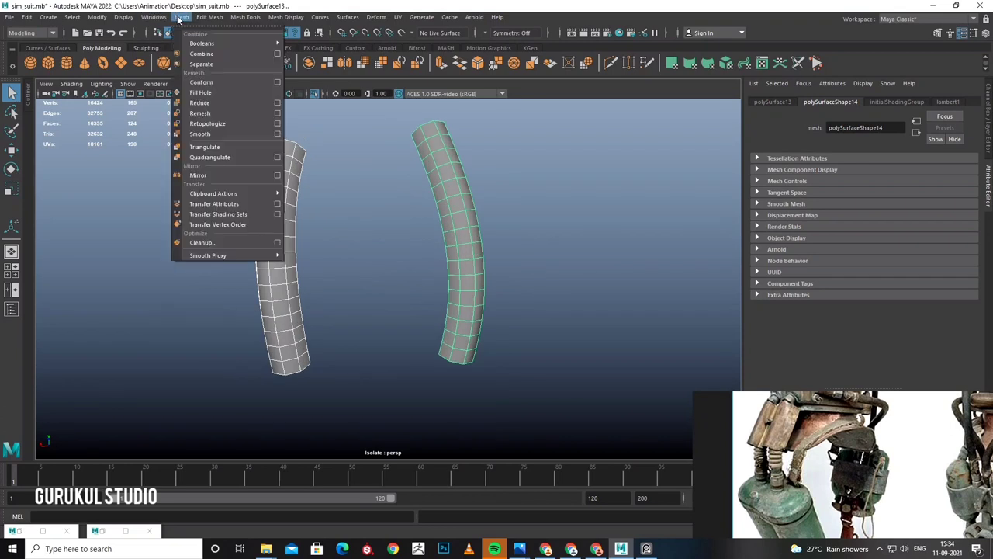
left_click(201, 54)
Select a full edge loop along the combined strip in edge mode.
right_click(275, 161)
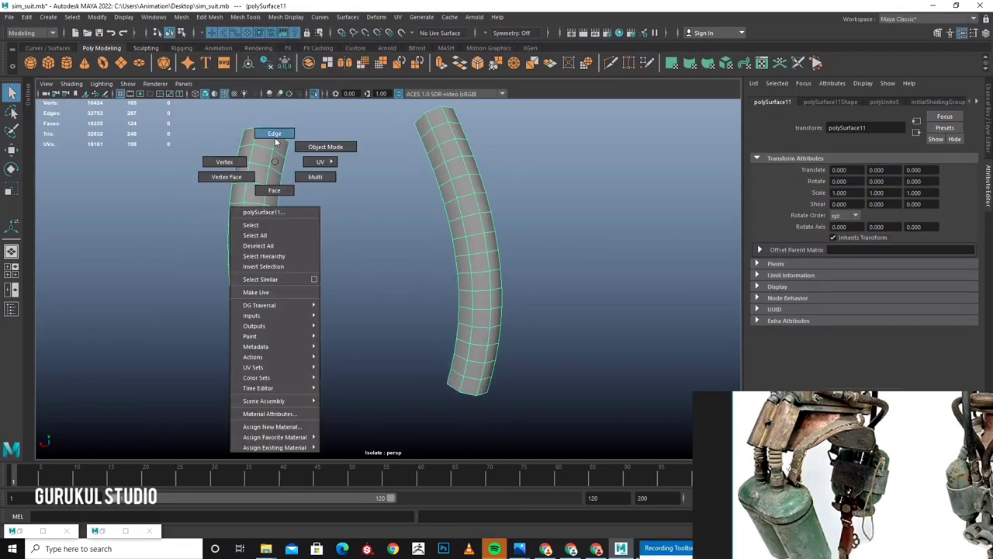
left_click(287, 160)
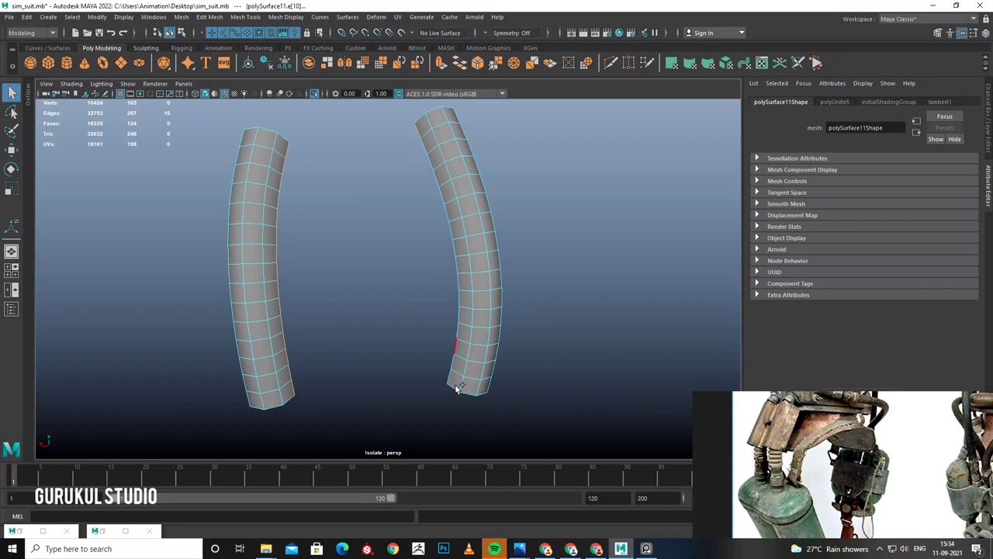
double_click(465, 277, "shift")
right_click_drag(466, 277, 454, 412, "shift")
Append the first rows of faces bridging the two hose strips, starting from the top.
left_click(245, 17)
left_click(308, 138)
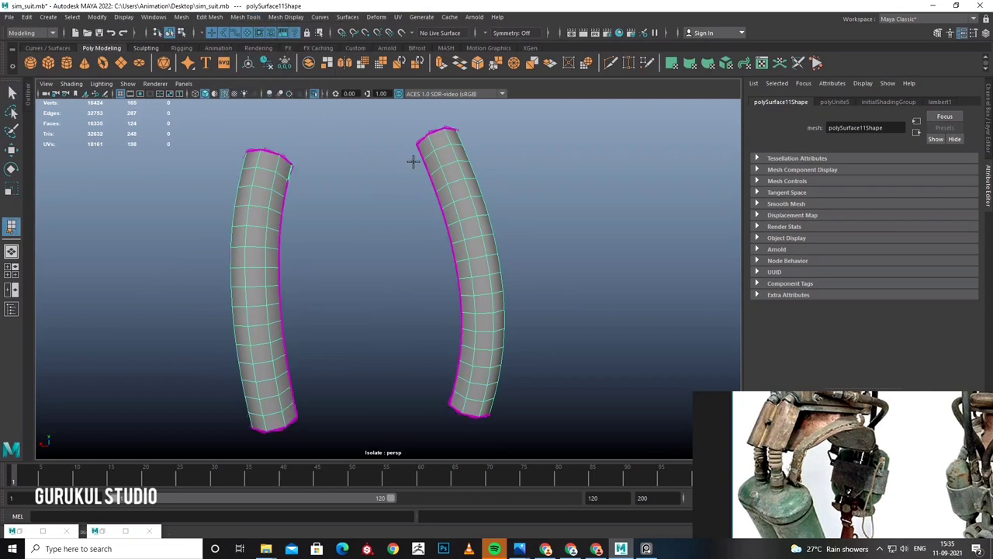
key("Return")
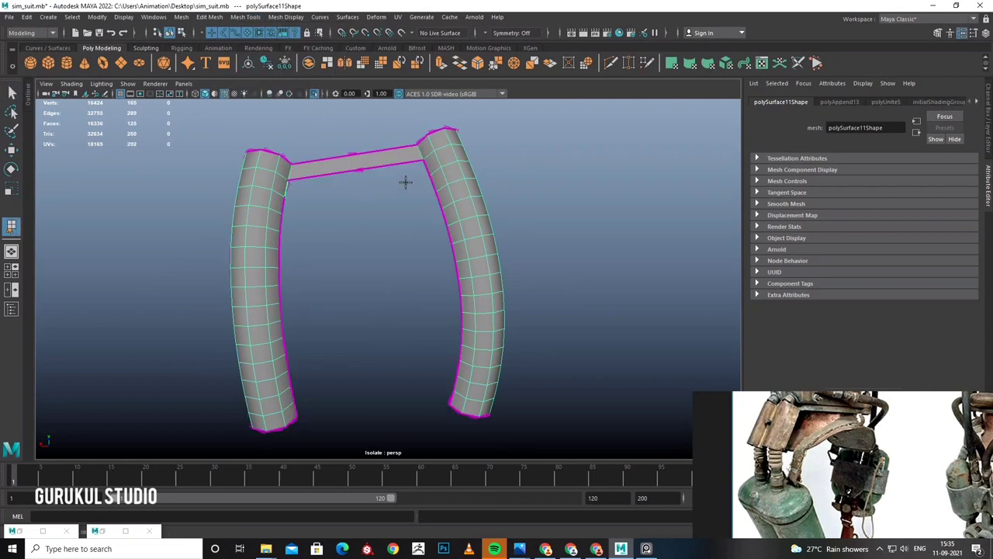
key("Return")
key("Return")
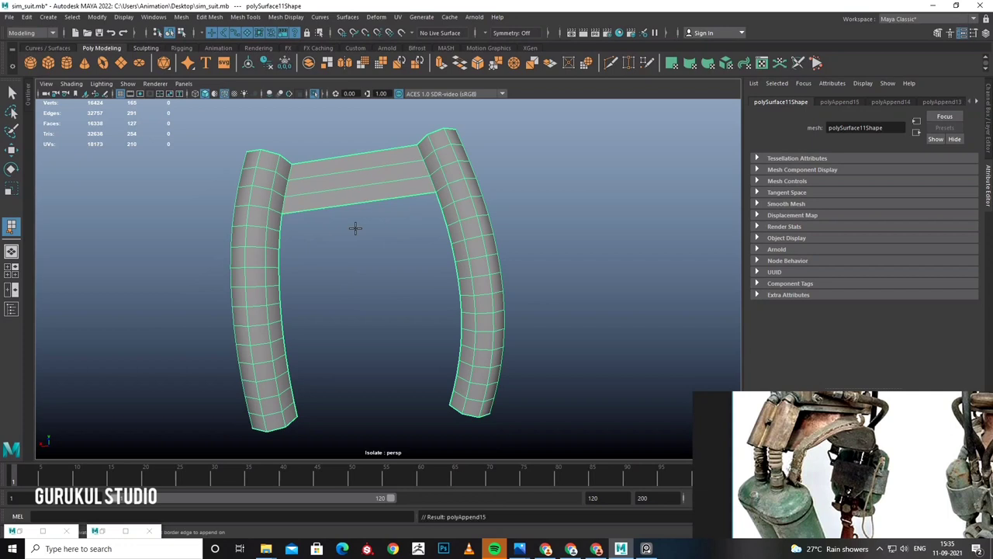
left_click(284, 236)
key("Return")
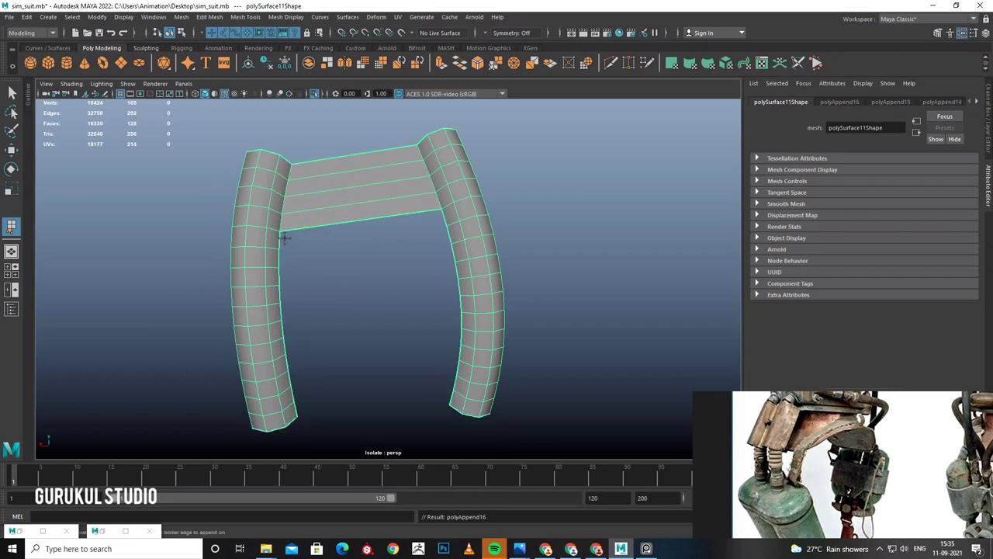
left_click(442, 221)
key("Return")
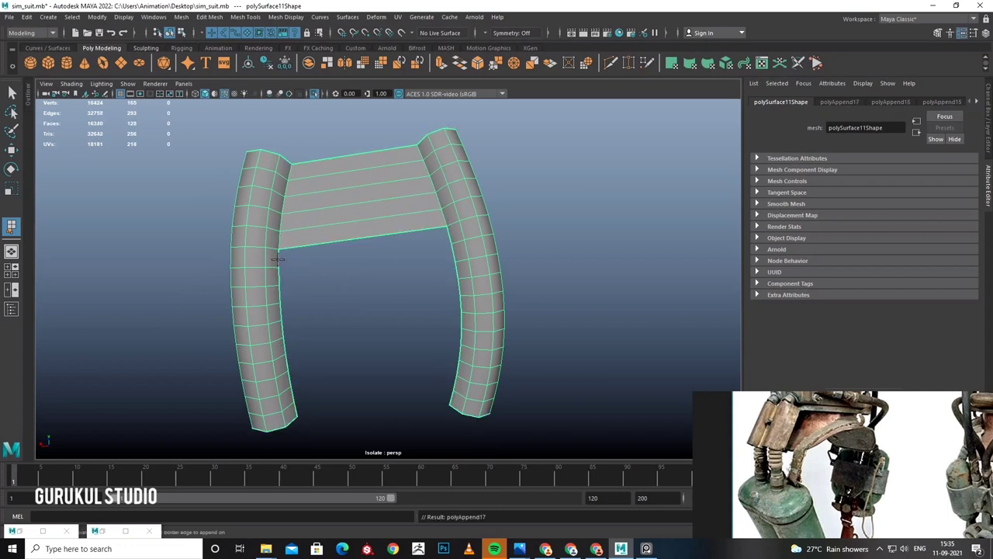
left_click(449, 236)
left_click(285, 273)
key("Return")
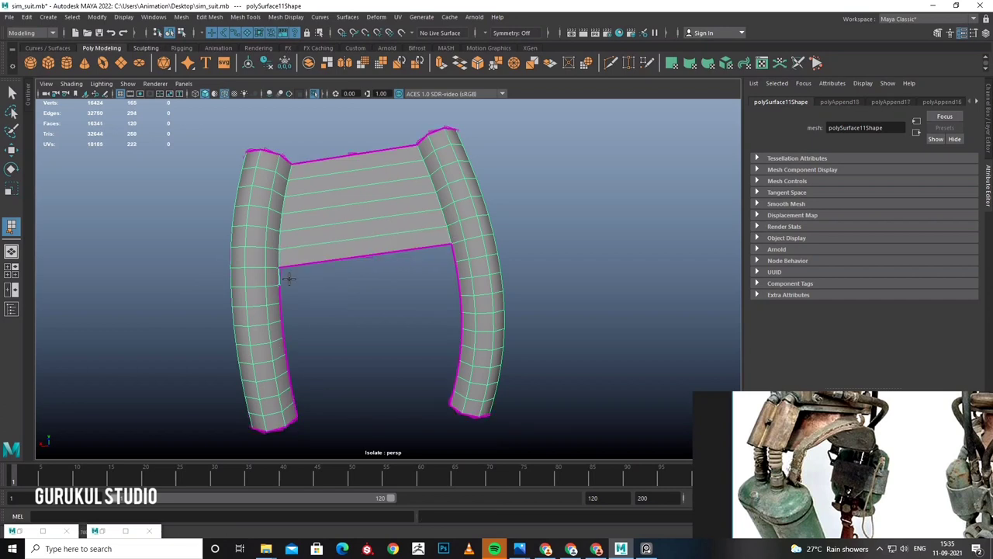
left_click(453, 252)
left_click(303, 296)
Append the remaining face rows down to the bottom gap, closing the membrane panel.
key("Return")
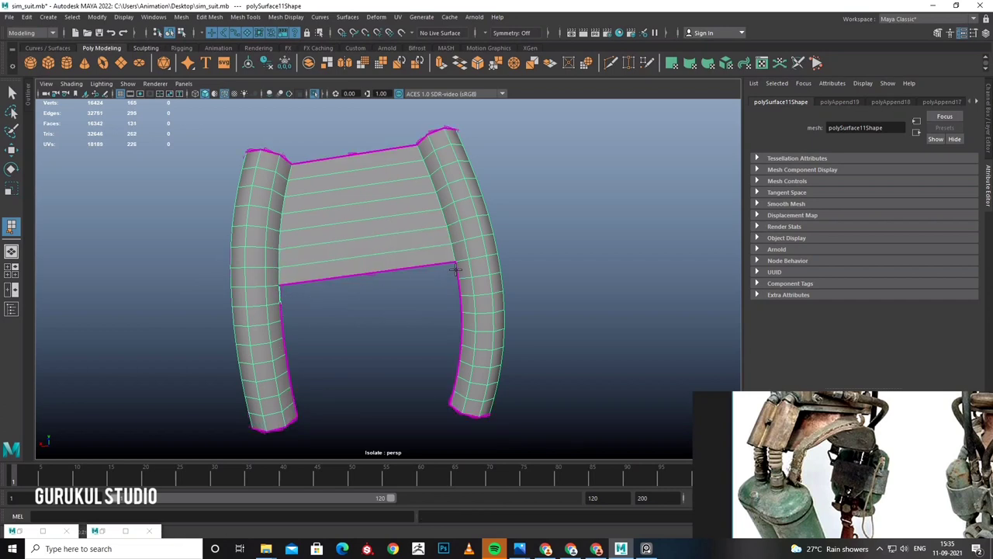
left_click(455, 269)
key("Return")
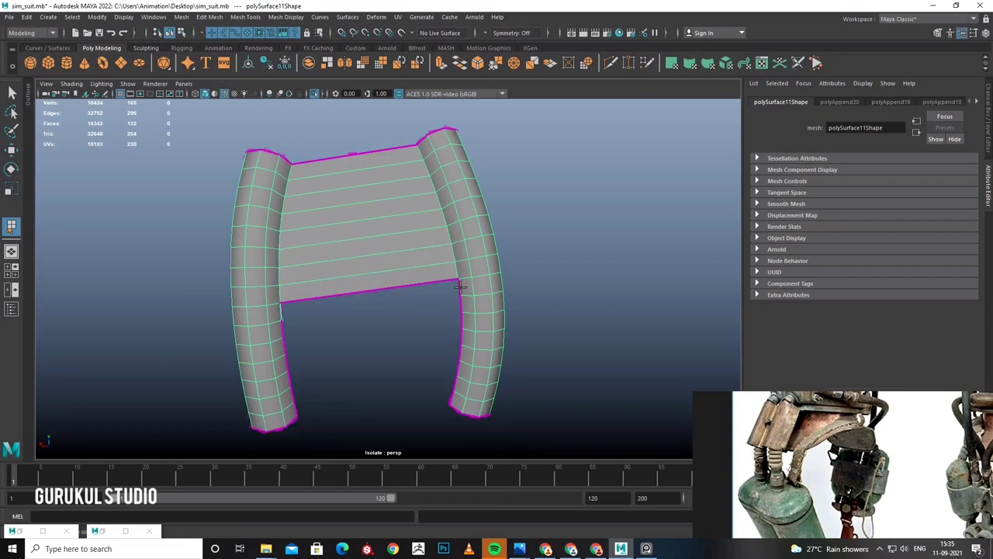
left_click(461, 287)
key("Return")
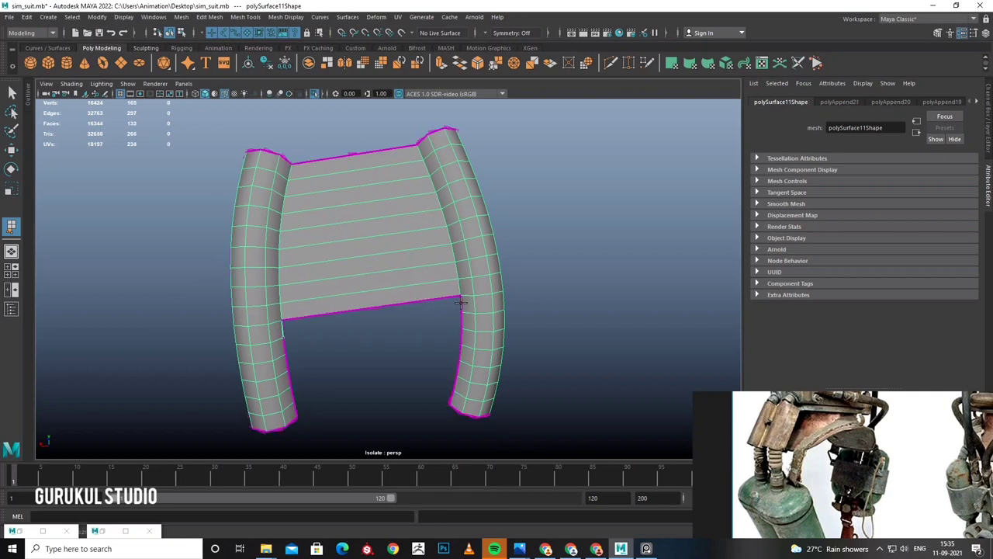
left_click(460, 301)
key("Return")
left_click(464, 324)
key("Return")
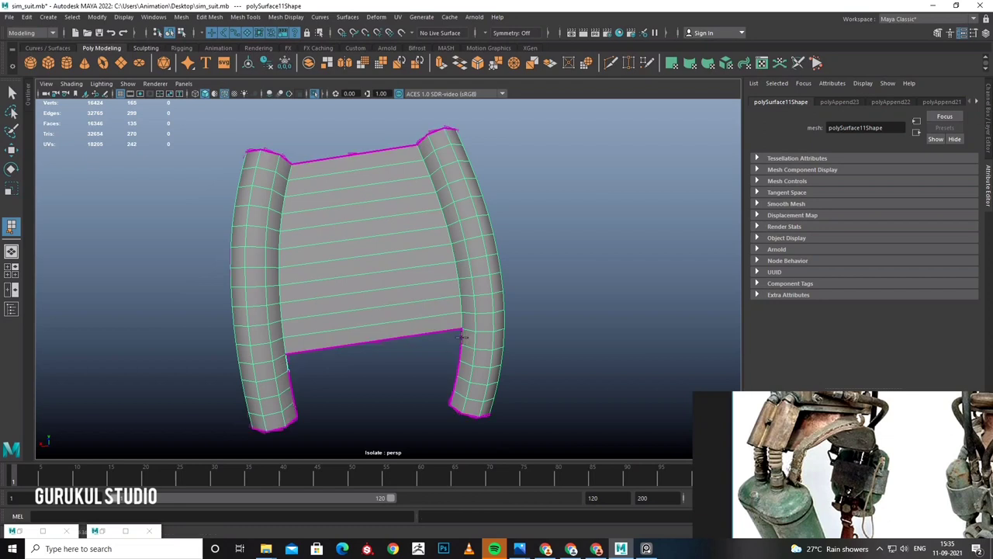
left_click(461, 341)
key("Return")
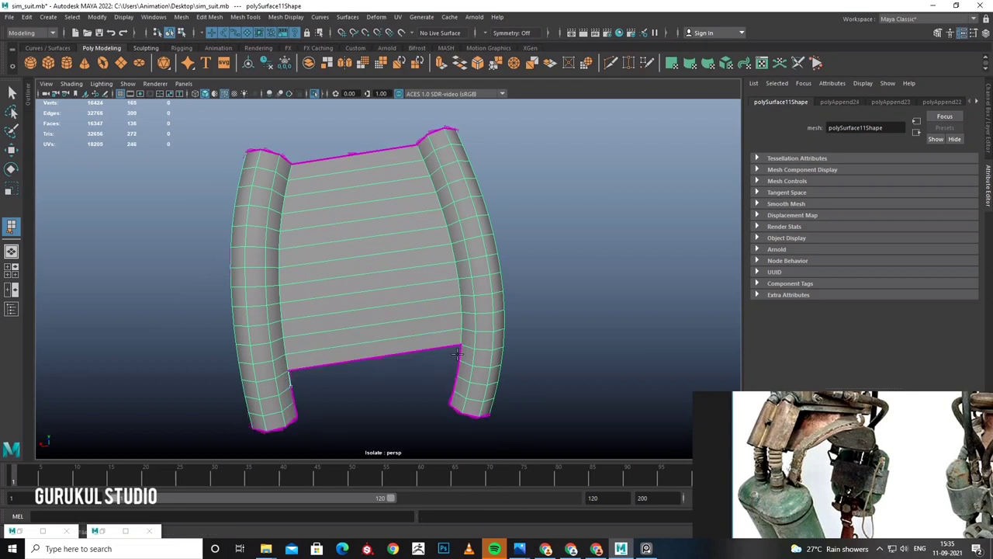
left_click(458, 353)
key("Return")
left_click(457, 368)
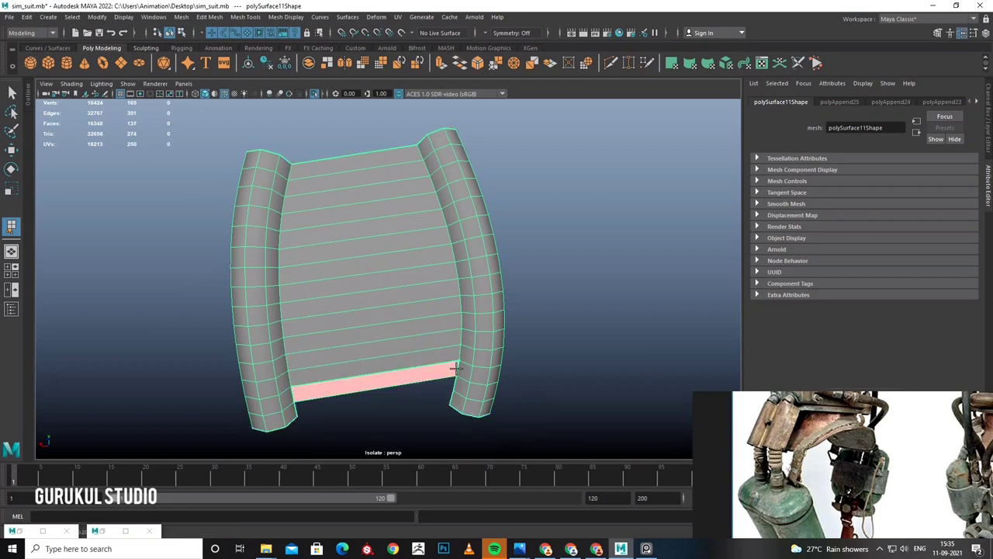
key("Return")
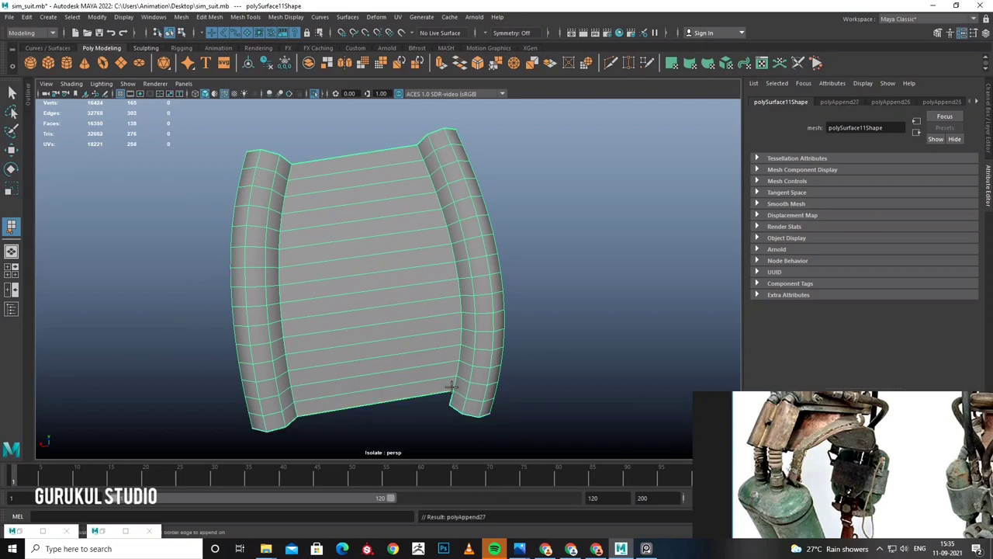
Delete the stray face from the membrane panel.
left_click_drag(451, 386, 378, 359, "alt")
right_click_drag(377, 264, 379, 287)
left_click(386, 382)
left_click_drag(386, 385, 370, 395, "alt")
key("Delete")
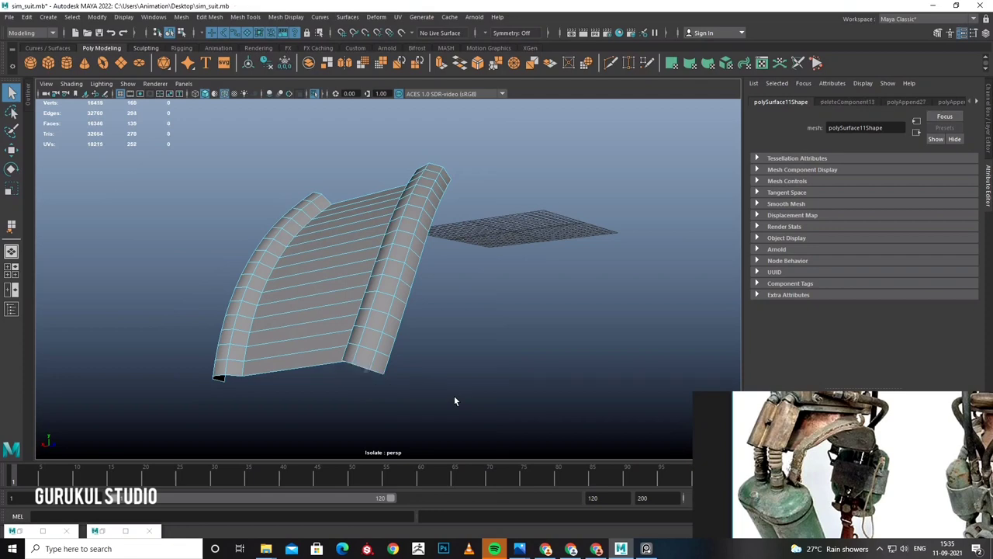
left_click_drag(455, 400, 368, 262, "alt")
Return to the full helmet scene and extrude the hose-strip edge outward into a new strip.
right_click_drag(368, 262, 399, 246)
left_click(315, 93)
mouse_move(326, 232)
left_mouse_down("alt")
mouse_move(417, 330)
mouse_move(364, 303)
left_mouse_up("alt")
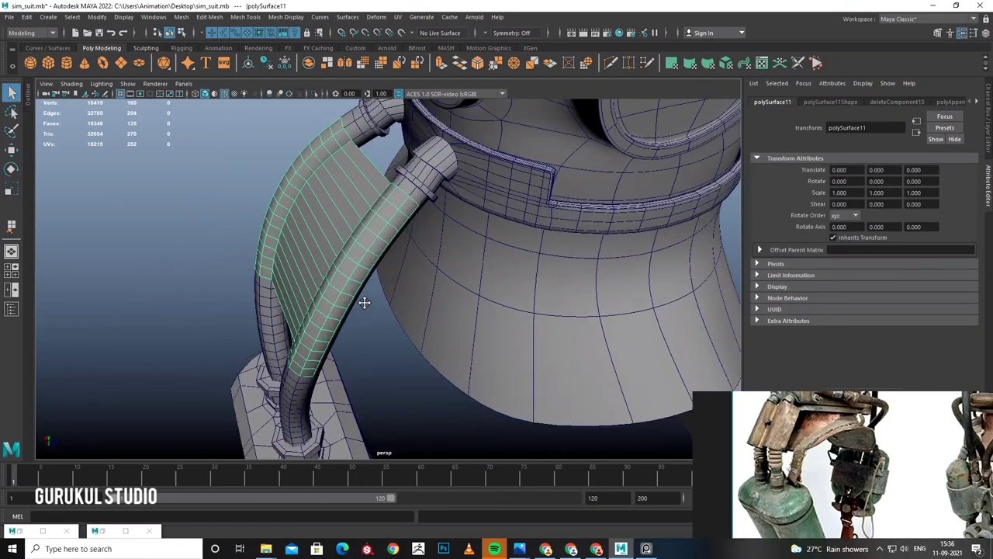
right_click_drag(365, 213, 366, 194)
left_click(314, 380)
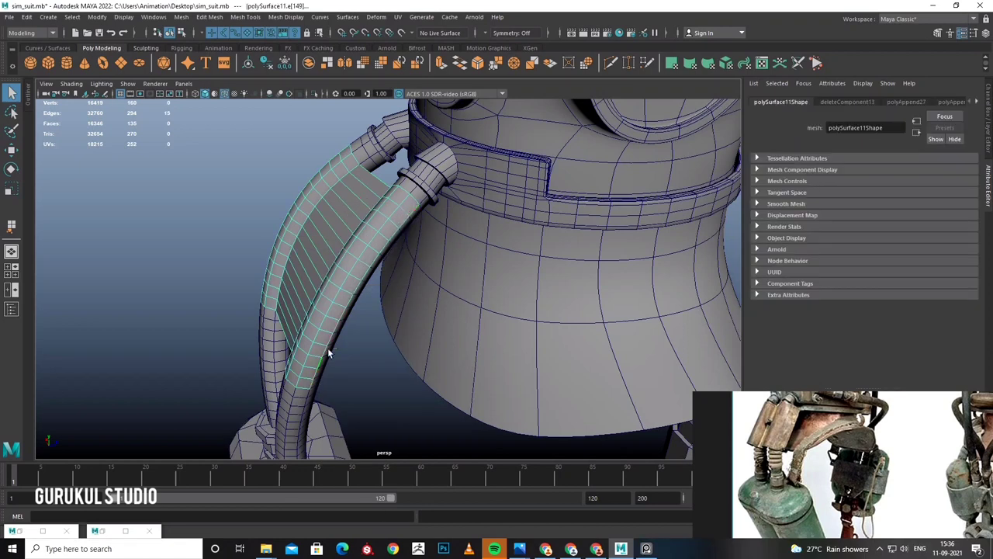
key("ctrl+e")
mouse_move(333, 343)
left_mouse_down("alt")
mouse_move(347, 307)
mouse_move(347, 318)
left_mouse_up("alt")
left_click_drag(343, 281, 434, 295)
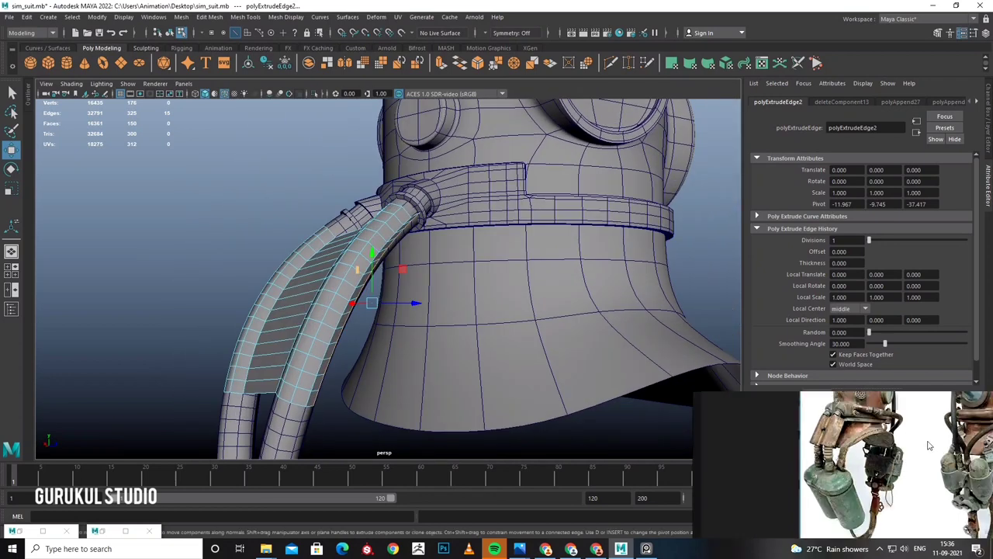
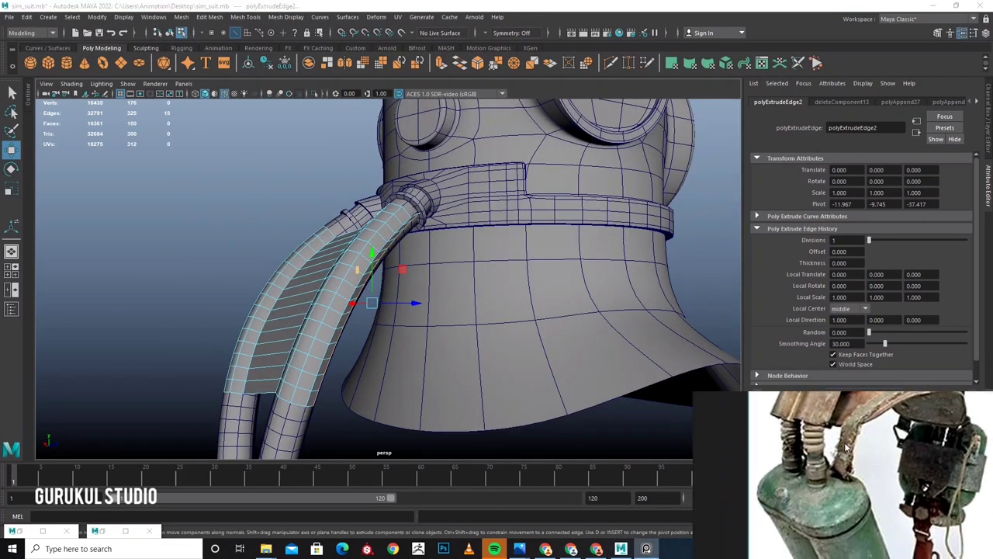
Extrude the strip panel's faces into a solid plate with thickness 0.6.
mouse_move(367, 301)
left_mouse_down("alt")
mouse_move(377, 319)
mouse_move(379, 305)
mouse_move(407, 319)
mouse_move(444, 247)
mouse_move(370, 357)
mouse_move(342, 332)
mouse_move(377, 324)
mouse_move(315, 263)
left_mouse_up("alt")
left_click(353, 320)
right_click(315, 263)
left_click(316, 282)
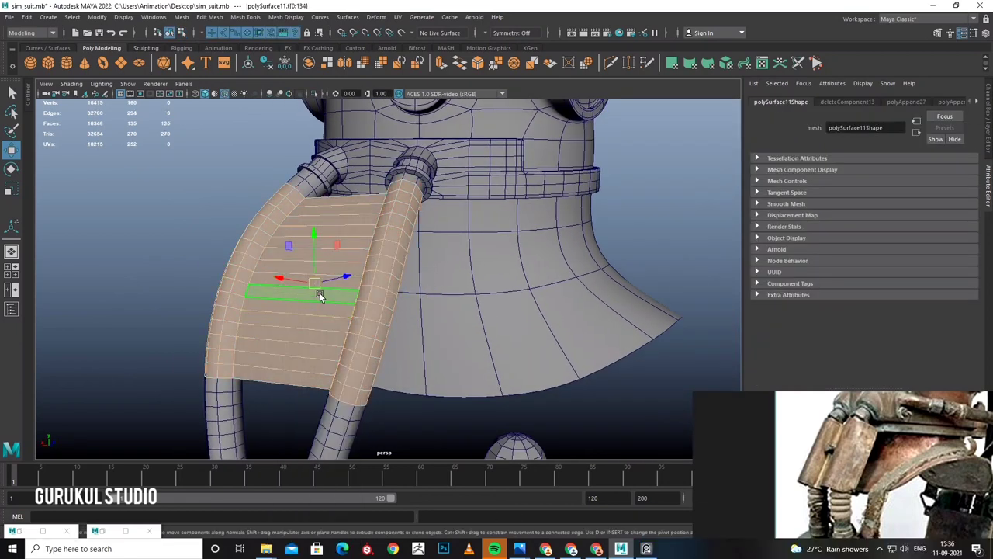
key("ctrl+e")
mouse_move(326, 306)
left_mouse_down("alt")
mouse_move(351, 296)
mouse_move(342, 280)
left_mouse_up("alt")
left_click_drag(617, 162, 416, 245)
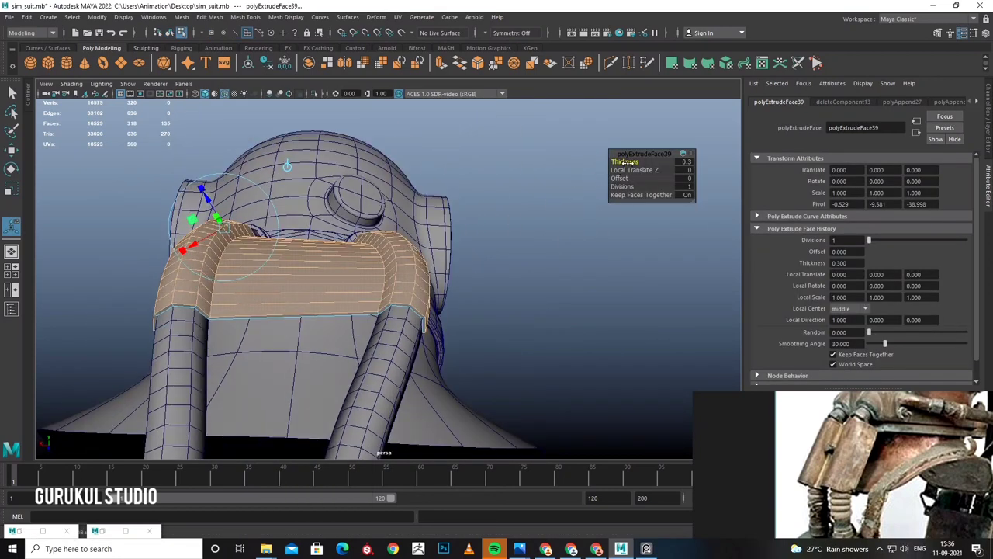
left_click_drag(620, 162, 630, 161)
mouse_move(382, 268)
left_mouse_down("alt")
mouse_move(420, 317)
mouse_move(387, 308)
left_mouse_up("alt")
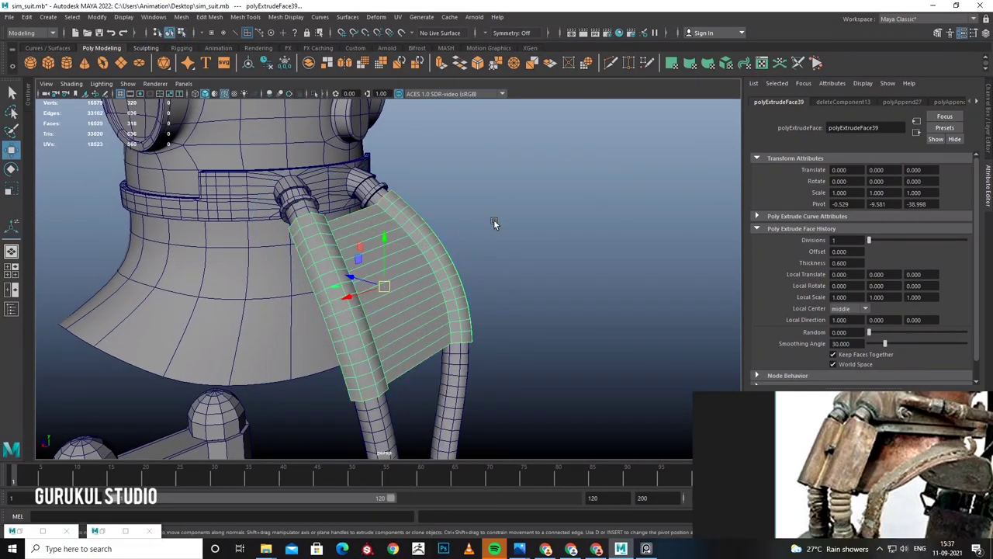
left_click(493, 219)
Orbit to the opposite side and box-select the strip faces over the hose.
scroll(470, 261, "down", 5)
mouse_move(470, 262)
left_mouse_down("alt")
mouse_move(488, 283)
mouse_move(281, 323)
mouse_move(329, 343)
mouse_move(307, 316)
mouse_move(385, 299)
mouse_move(355, 267)
mouse_move(350, 222)
left_mouse_up("alt")
scroll(488, 284, "up", 3)
scroll(465, 271, "up", 3)
scroll(465, 271, "down", 5)
left_click(356, 268)
right_click_drag(350, 222, 350, 202)
mouse_move(281, 168)
left_mouse_down()
mouse_move(361, 341)
mouse_move(332, 222)
mouse_move(303, 233)
mouse_move(337, 246)
mouse_move(295, 244)
mouse_move(269, 284)
left_mouse_up()
scroll(336, 246, "up", 3)
View the hose from the side and switch to rotating the selected strip.
left_click_drag(295, 207, 499, 220, "alt")
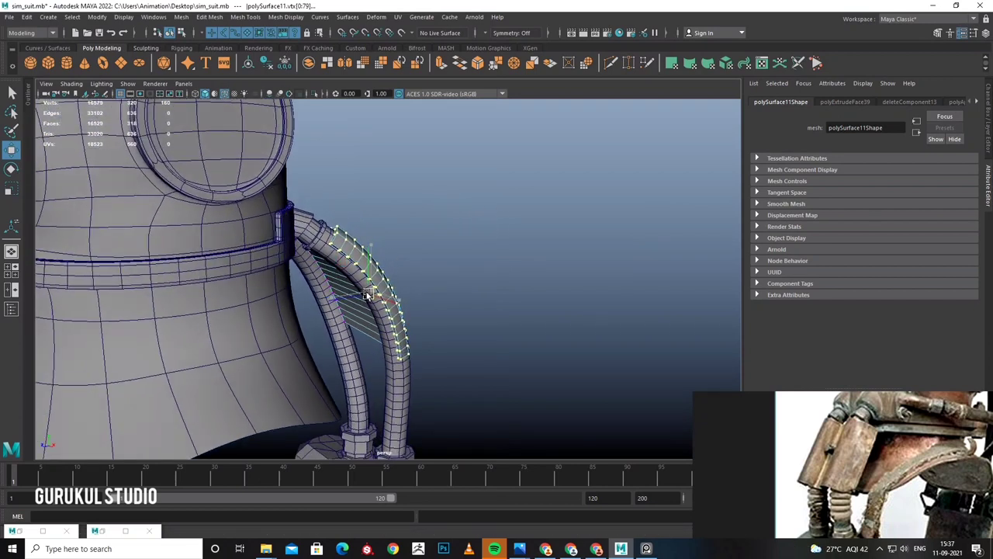
left_click_drag(426, 290, 317, 222, "alt")
key("e")
mouse_move(425, 210)
left_mouse_down("alt")
mouse_move(373, 281)
mouse_move(330, 270)
left_mouse_up("alt")
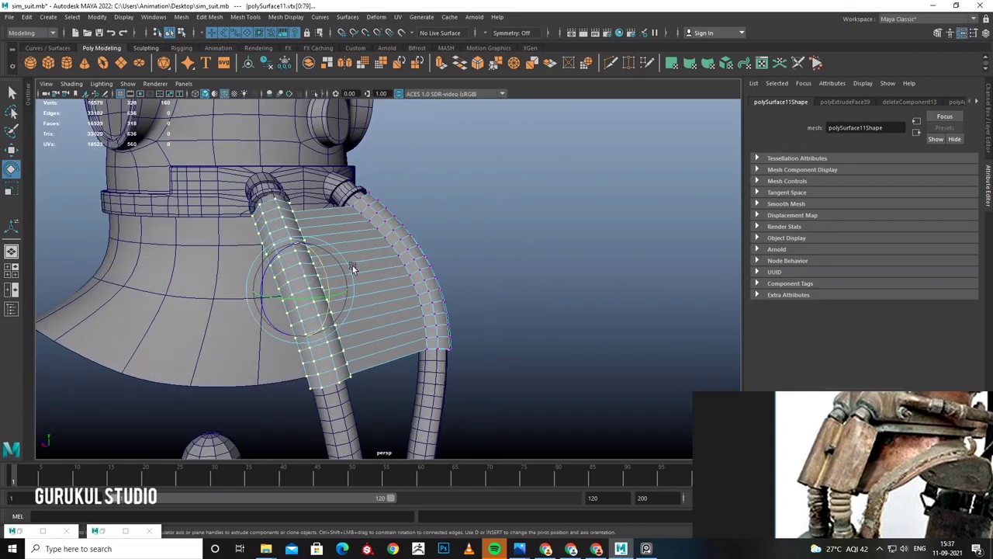
scroll(518, 261, "down", 3)
right_click_drag(403, 259, 455, 248)
left_click(524, 228)
scroll(524, 228, "down", 2)
left_click_drag(525, 228, 546, 264, "alt")
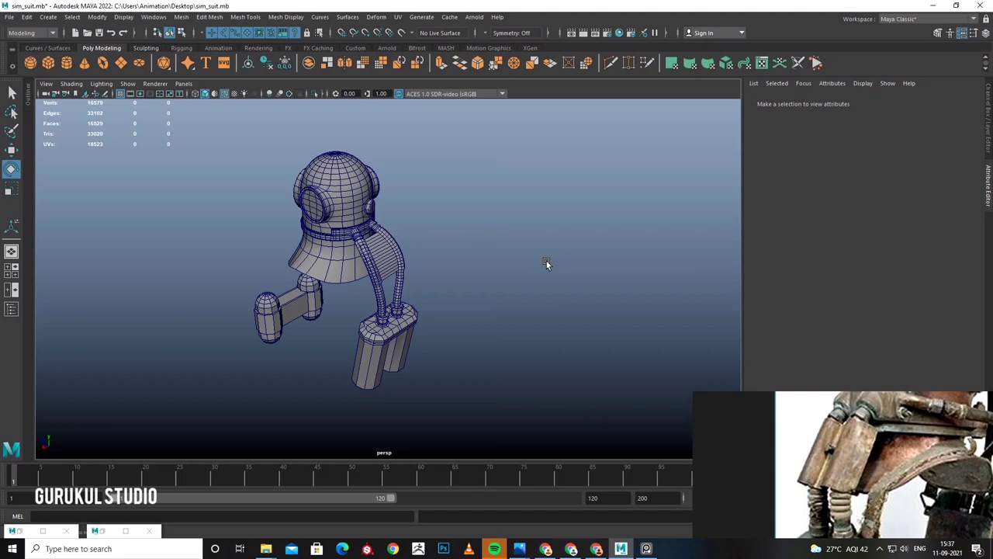
mouse_move(543, 261)
right_mouse_down("alt")
mouse_move(503, 311)
mouse_move(539, 312)
mouse_move(541, 282)
right_mouse_up("alt")
left_click_drag(542, 282, 523, 292, "alt")
right_click_drag(523, 293, 490, 261, "alt")
scroll(490, 262, "up", 3)
mouse_move(491, 262)
left_mouse_down("alt")
mouse_move(478, 262)
mouse_move(486, 248)
mouse_move(400, 246)
mouse_move(389, 266)
mouse_move(421, 277)
mouse_move(398, 295)
mouse_move(455, 290)
mouse_move(426, 312)
mouse_move(439, 259)
mouse_move(429, 256)
left_mouse_up("alt")
key("ctrl+z")
key("ctrl+F9")
right_click_drag(428, 255, 552, 219)
left_click_drag(552, 220, 512, 273, "alt")
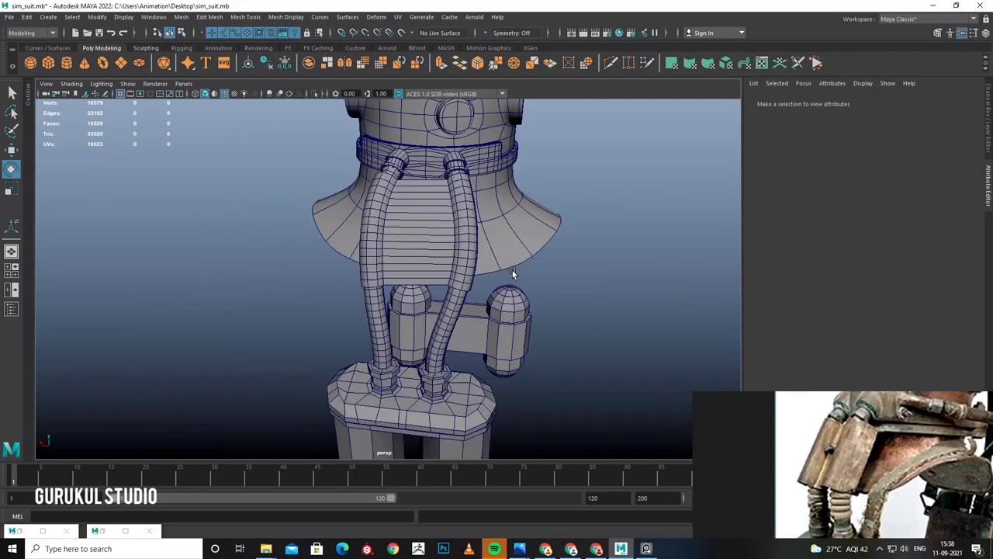
key("ctrl+z")
key("ctrl+z")
right_click_drag(527, 262, 487, 264, "alt")
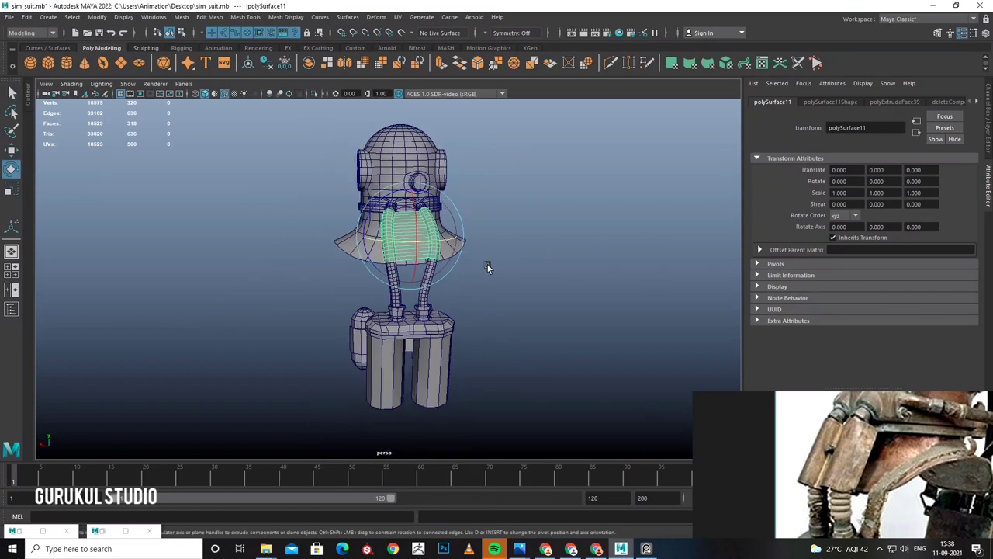
left_click_drag(487, 265, 547, 224, "alt")
left_click(594, 210)
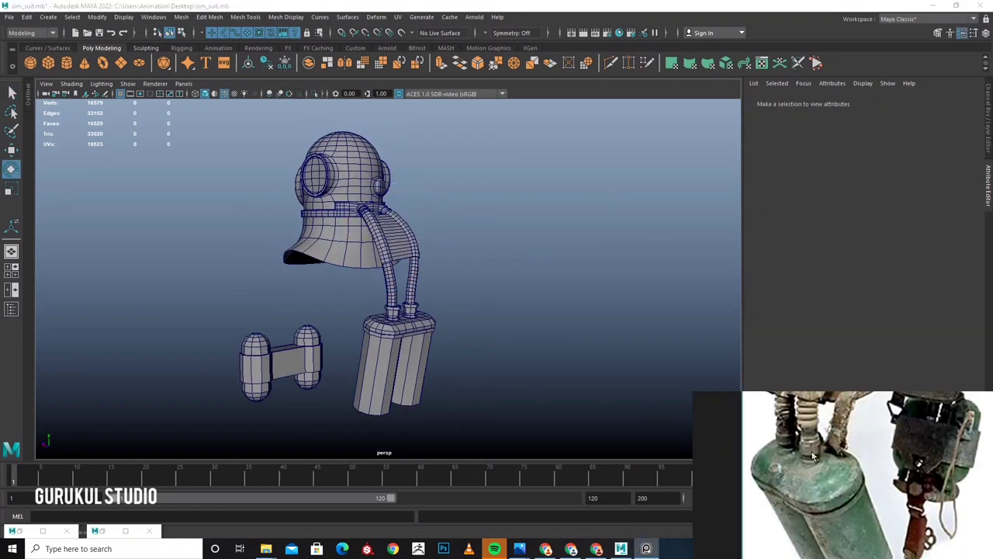
left_click(879, 548)
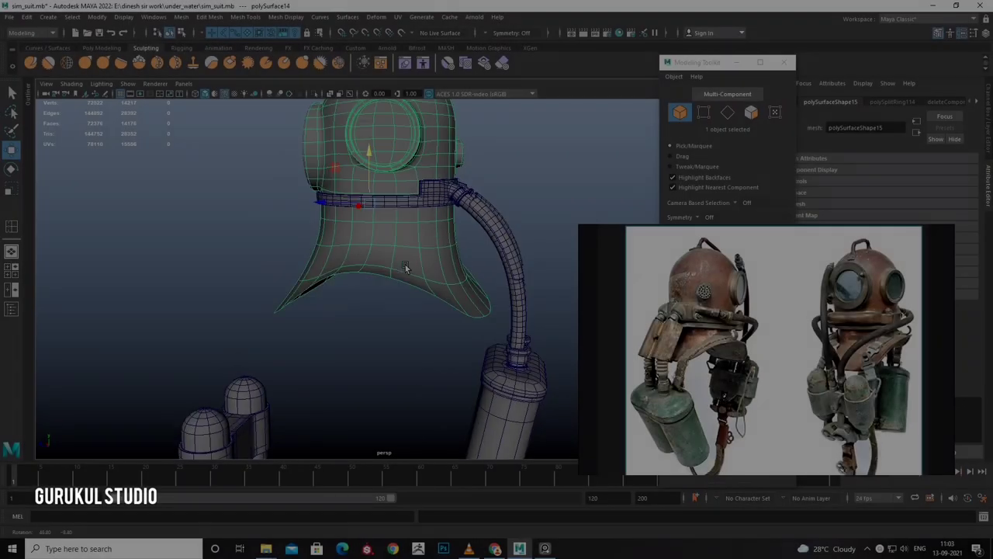
Orbit and zoom around the helmet to frame the collar area.
mouse_move(405, 268)
left_mouse_down("alt")
mouse_move(421, 277)
mouse_move(407, 294)
left_mouse_up("alt")
scroll(406, 295, "down", 3)
mouse_move(425, 258)
left_mouse_down("alt")
mouse_move(422, 249)
mouse_move(427, 278)
left_mouse_up("alt")
scroll(421, 248, "up", 3)
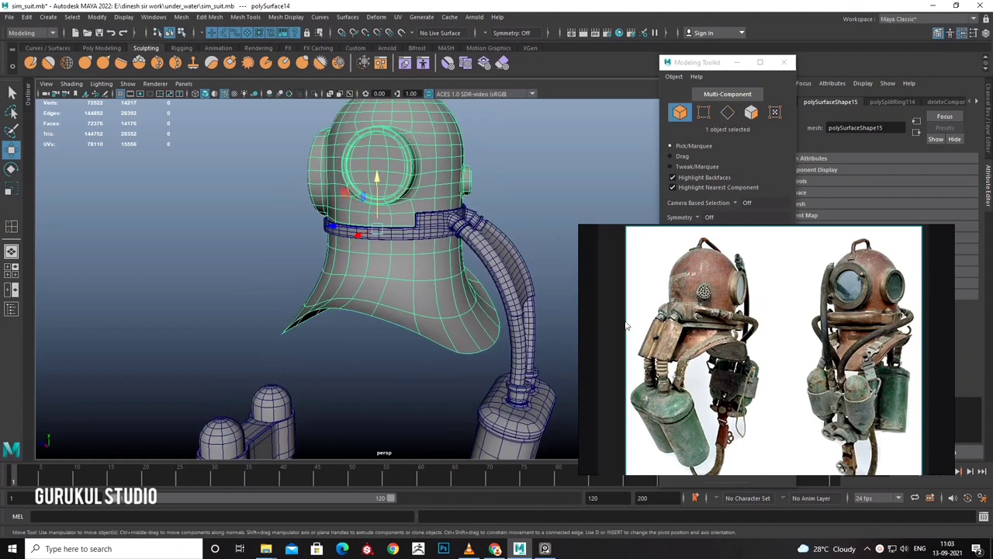
left_click_drag(627, 325, 492, 308, "alt")
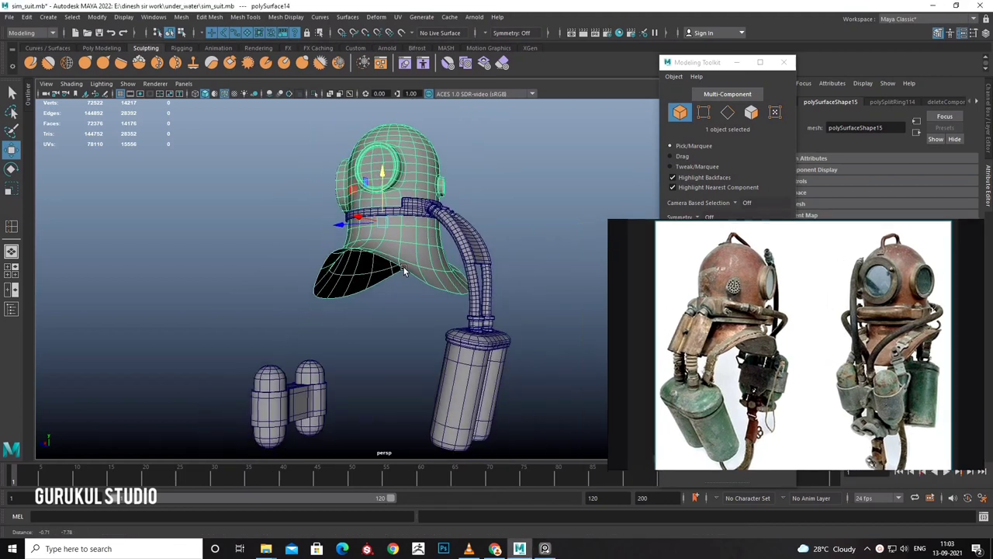
scroll(405, 275, "up", 3)
scroll(409, 233, "up", 3)
scroll(408, 282, "up", 3)
left_click_drag(408, 281, 390, 281, "alt")
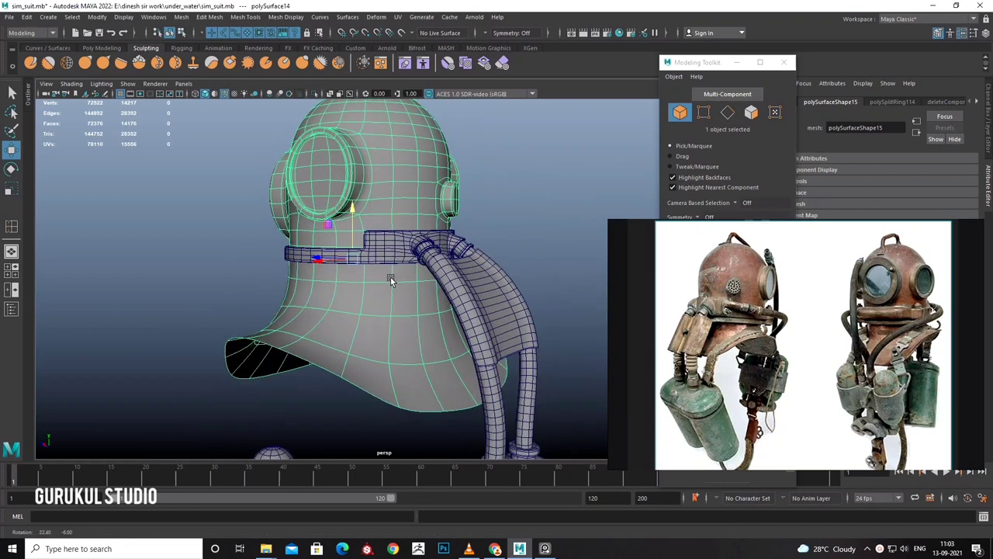
scroll(390, 280, "up", 2)
scroll(390, 281, "up", 2)
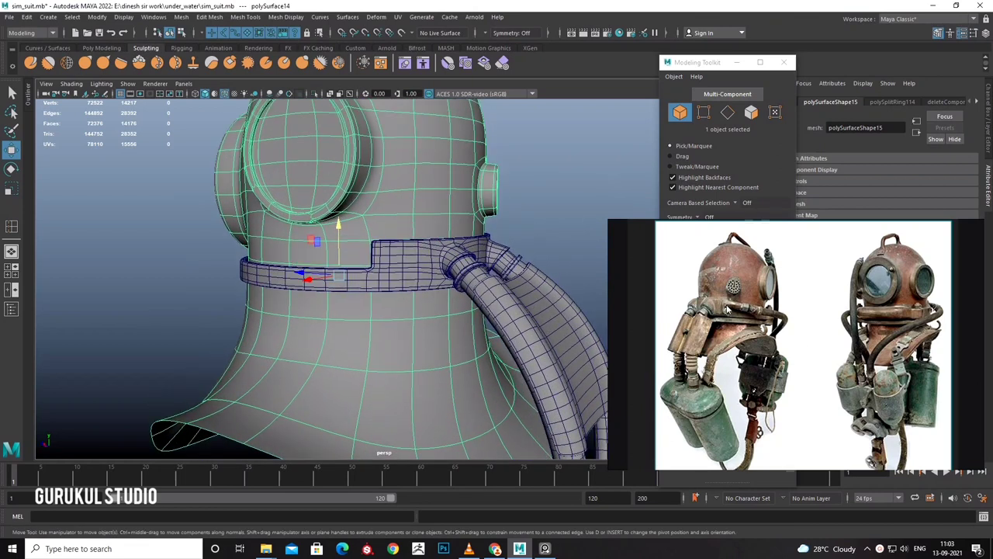
left_click_drag(543, 303, 479, 301, "alt")
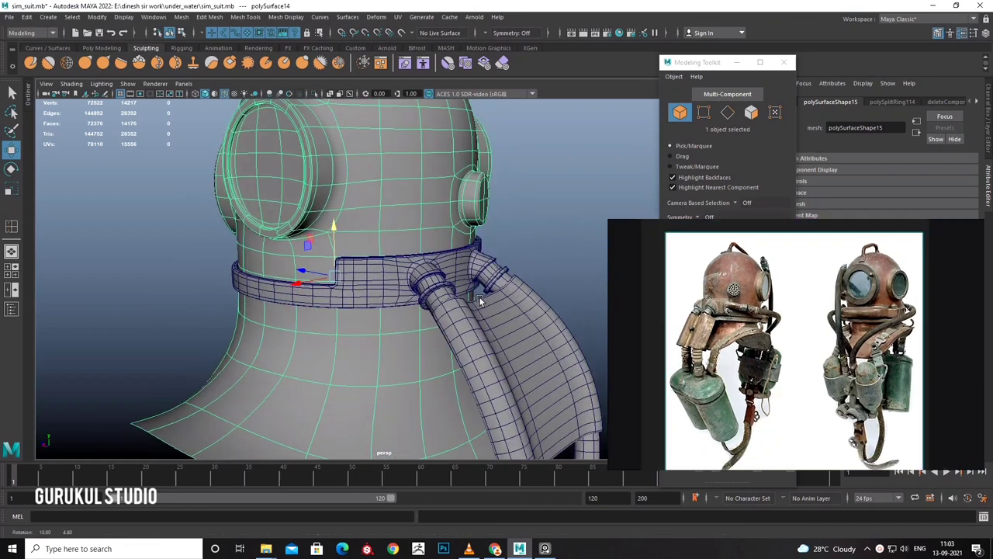
Start a polygon cylinder from the Poly Modeling shelf, working in the top view.
left_click(96, 49)
left_click(67, 63)
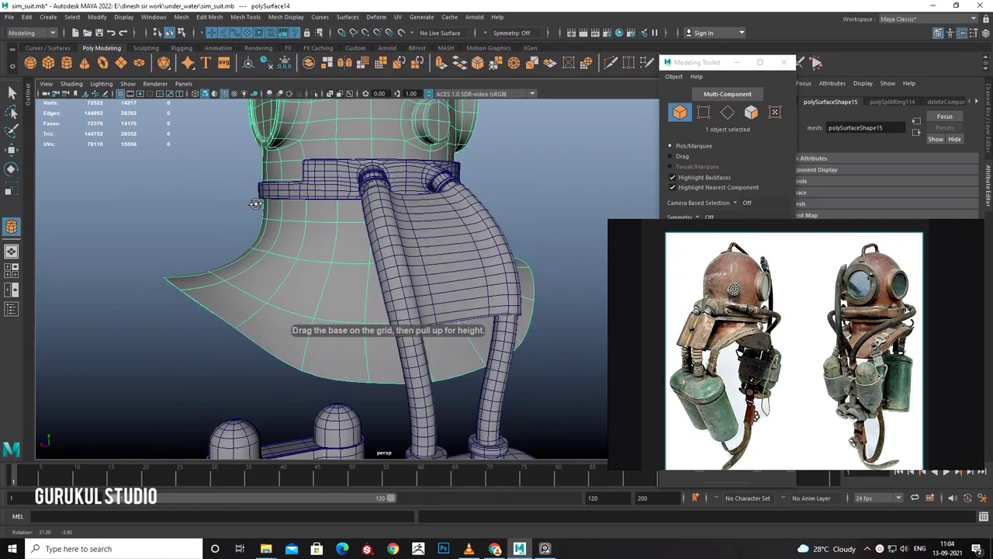
key("space")
key("space")
mouse_move(238, 328)
right_mouse_down("alt")
mouse_move(277, 302)
mouse_move(367, 354)
mouse_move(439, 363)
right_mouse_up("alt")
left_click(423, 287)
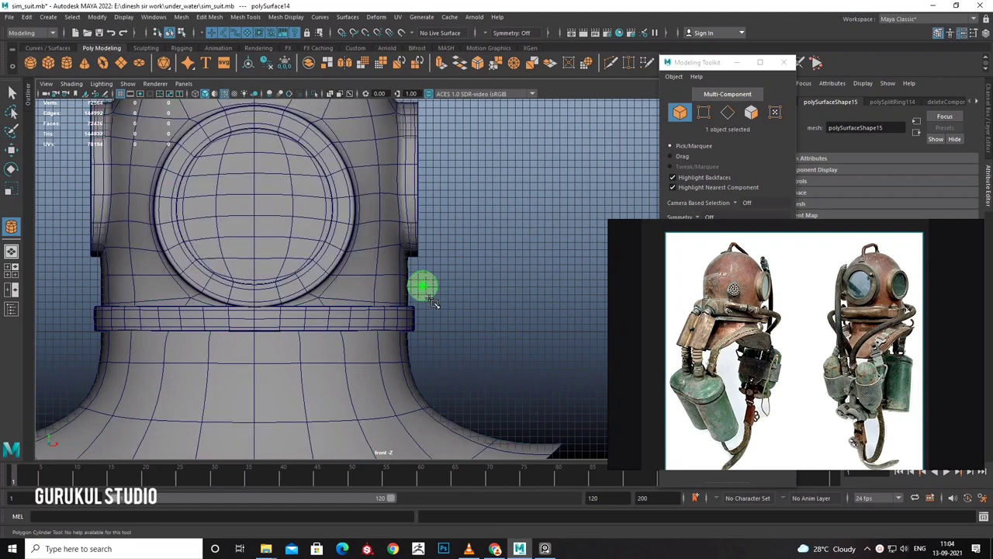
key("space")
key("space")
mouse_move(364, 345)
right_mouse_down("alt")
mouse_move(317, 342)
mouse_move(350, 339)
right_mouse_up("alt")
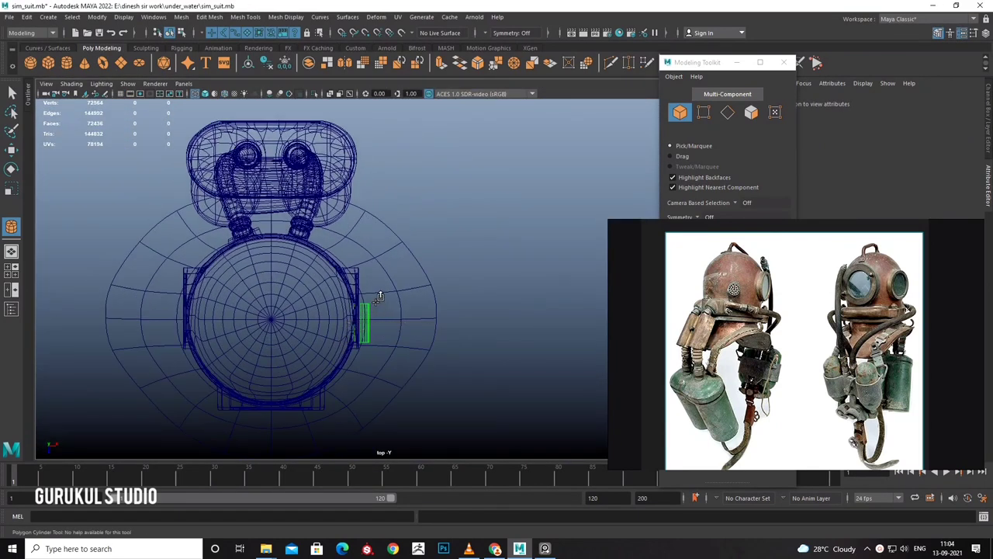
Draw the cylinder beside the helmet and give it 5 height subdivisions.
left_click_drag(380, 296, 381, 338)
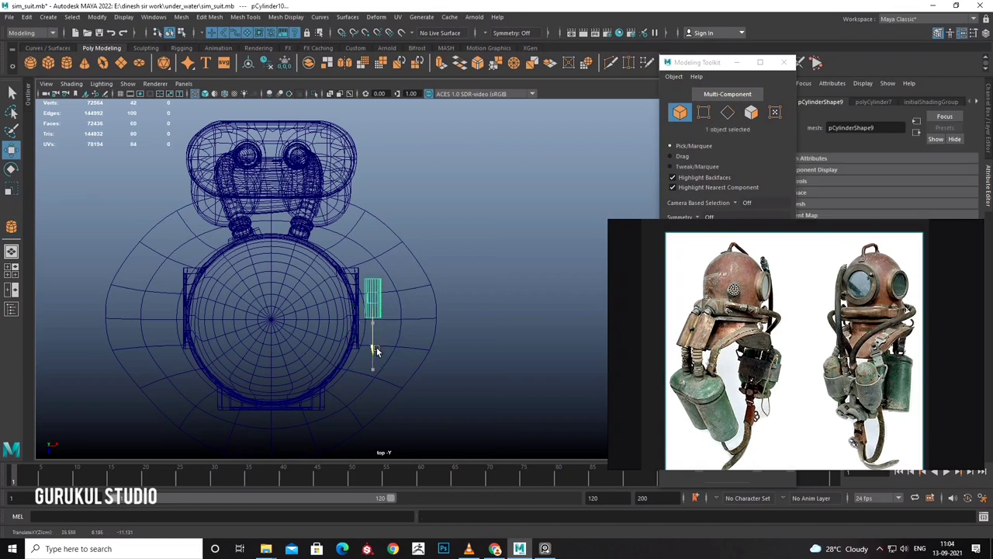
right_click_drag(373, 357, 445, 318, "alt")
left_click_drag(745, 260, 745, 444)
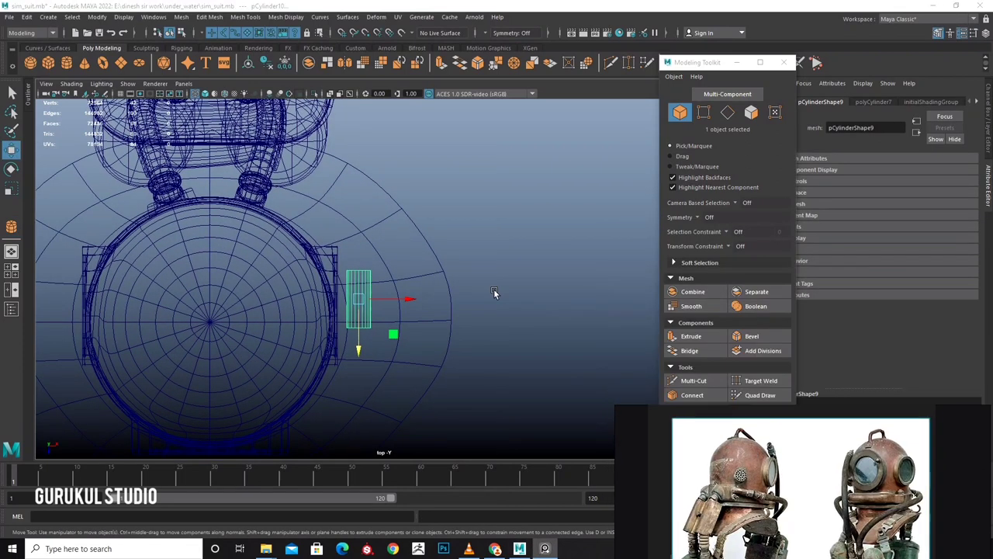
scroll(459, 222, "up", 3)
left_click(762, 80)
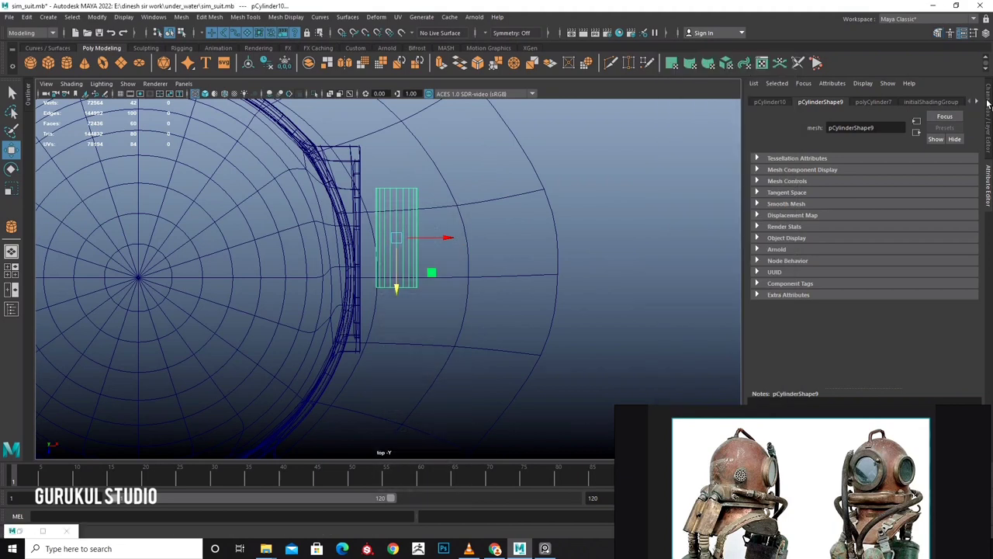
left_click(988, 103)
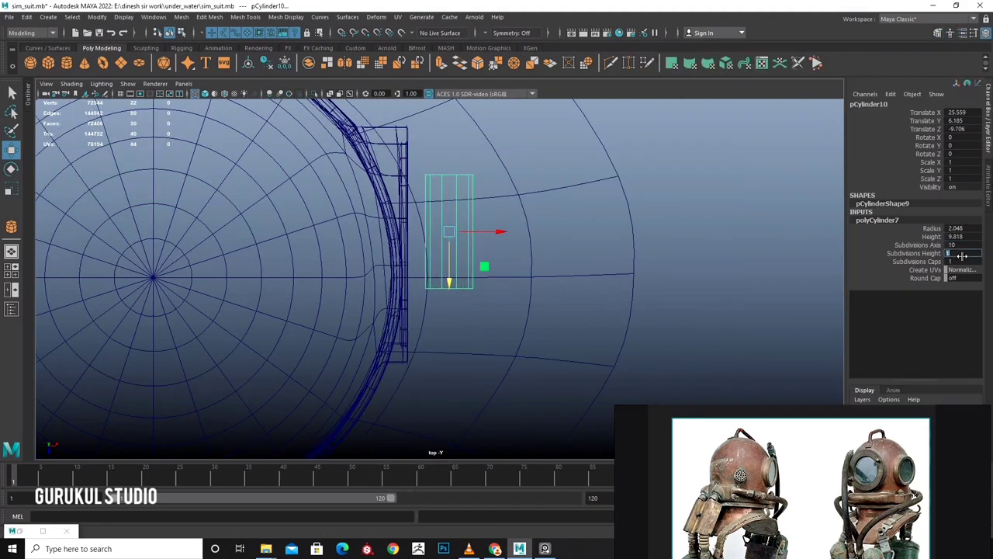
right_click_drag(426, 308, 497, 256, "alt")
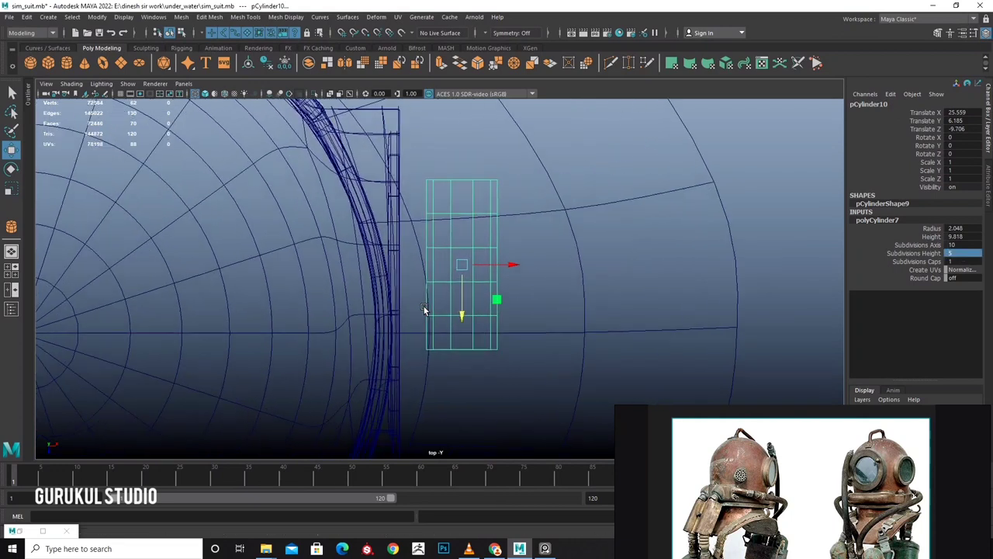
left_click(544, 228)
Move the cylinder onto the collar front, scale it to 0.808, rotate 23.224° in Y.
key("space")
key("space")
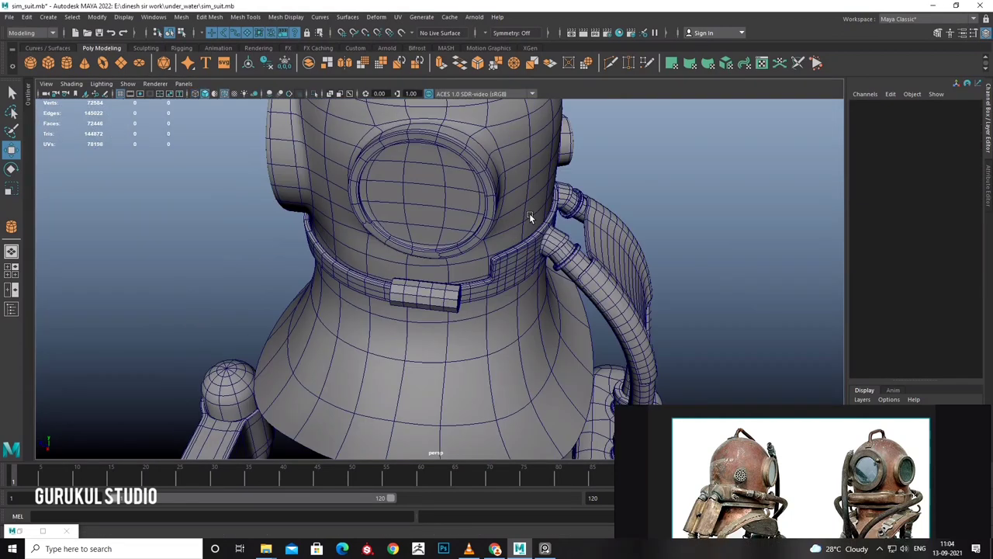
left_click(481, 291)
mouse_move(411, 301)
left_mouse_down()
mouse_move(486, 289)
mouse_move(326, 254)
mouse_move(297, 229)
mouse_move(355, 255)
left_mouse_up()
key("r")
key("e")
key("space")
key("space")
mouse_move(280, 197)
right_mouse_down("alt")
mouse_move(304, 241)
mouse_move(382, 280)
right_mouse_up("alt")
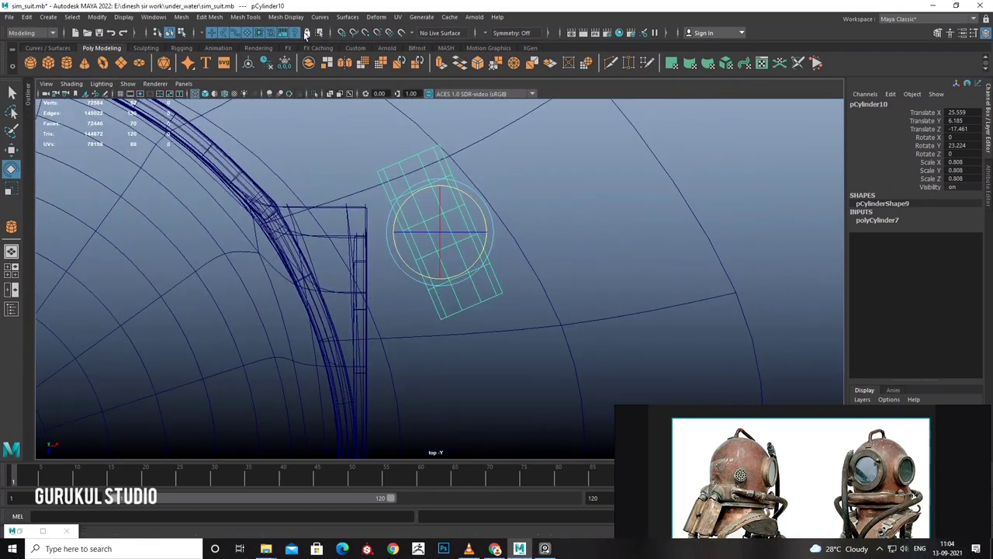
left_click(379, 17)
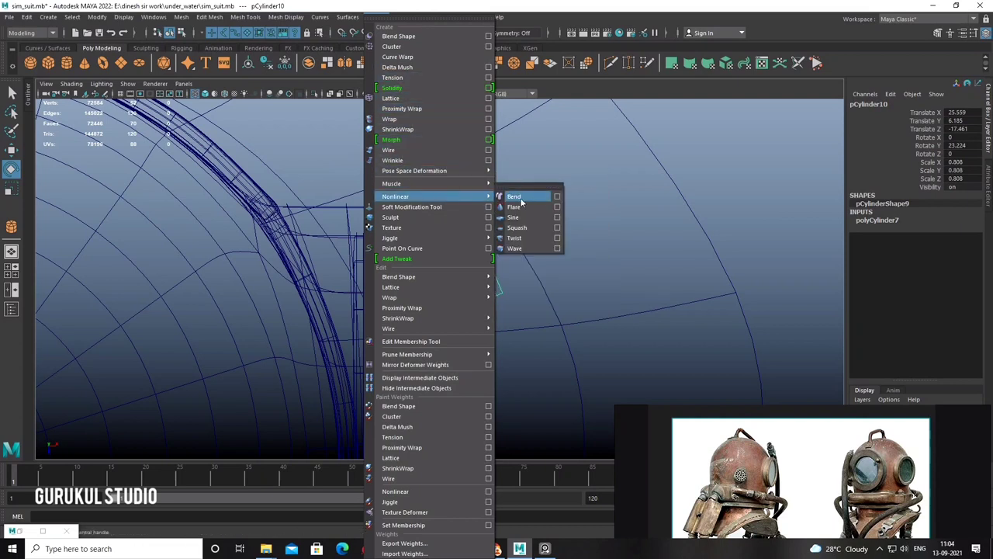
Add a bend deformer to the small cylinder and inspect its handle in wireframe.
left_click(518, 199)
right_click_drag(505, 229, 518, 254, "alt")
key("space")
key("space")
right_click_drag(595, 119, 509, 227, "alt")
left_click_drag(509, 226, 465, 221, "alt")
left_click_drag(466, 222, 449, 218)
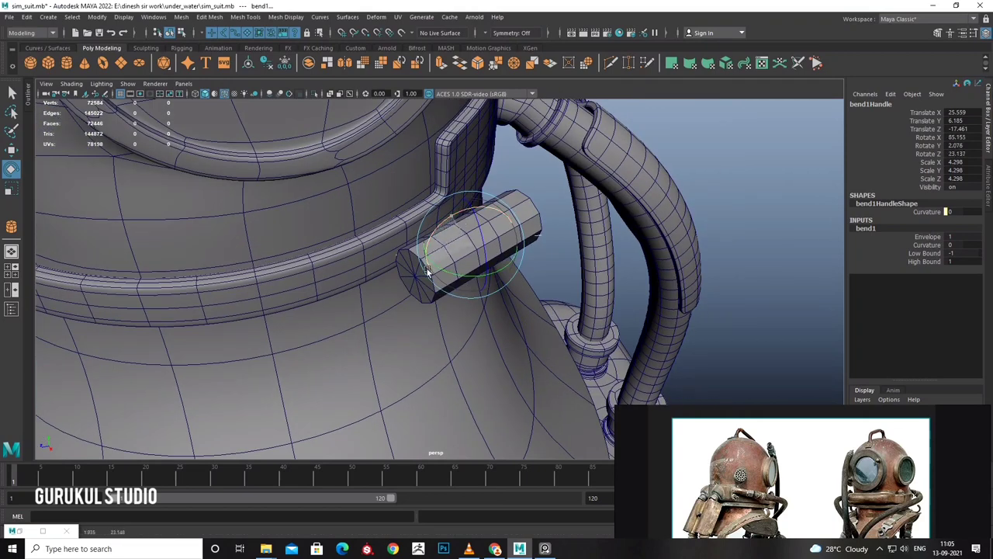
key("4")
left_click_drag(439, 252, 661, 250, "alt")
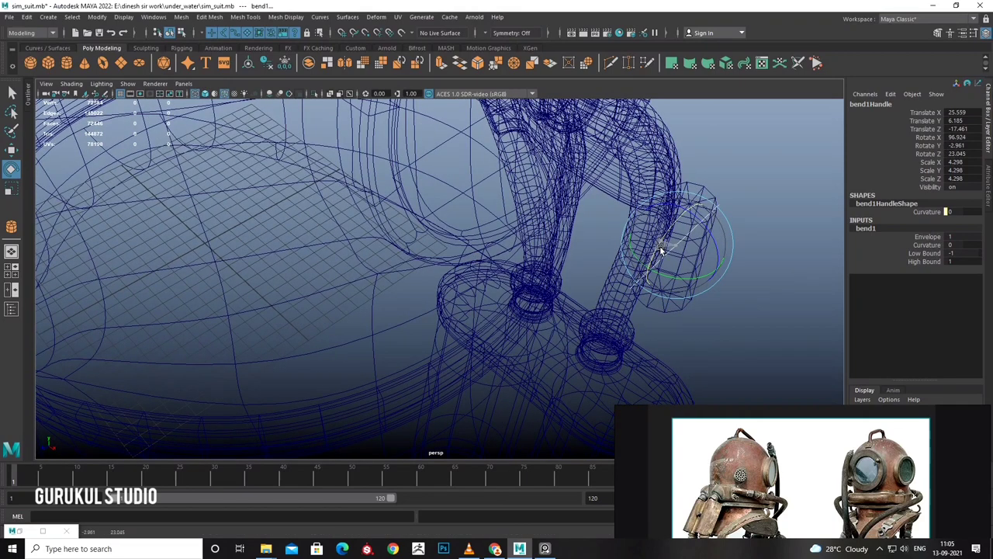
mouse_move(705, 284)
left_mouse_down("alt")
mouse_move(684, 248)
mouse_move(663, 241)
left_mouse_up("alt")
Set the bend1 Curvature to about -52.7 to bend the tube more tightly.
key("space")
key("space")
scroll(510, 246, "up", 3)
scroll(525, 245, "up", 3)
scroll(489, 209, "up", 3)
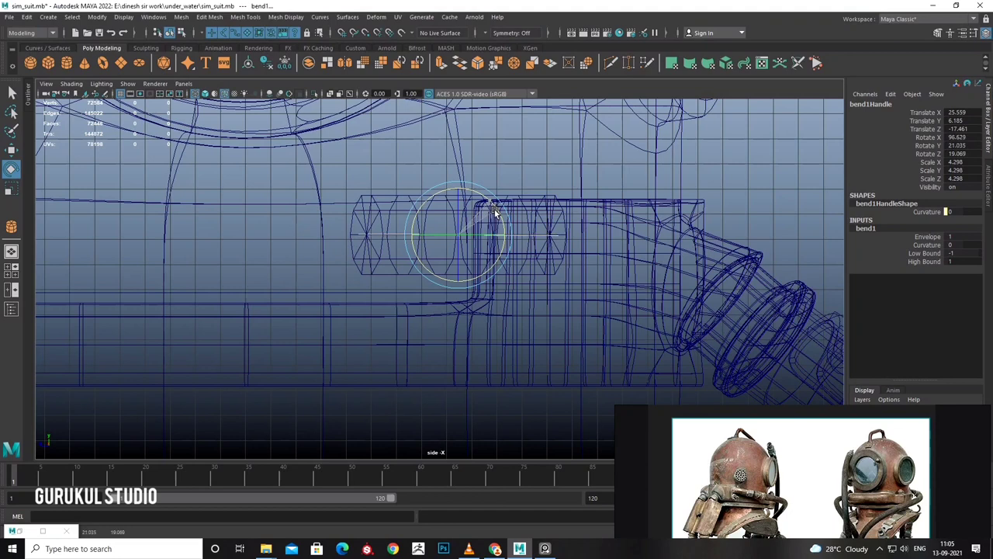
key("space")
key("space")
key("5")
left_click_drag(591, 225, 650, 218, "alt")
key("4")
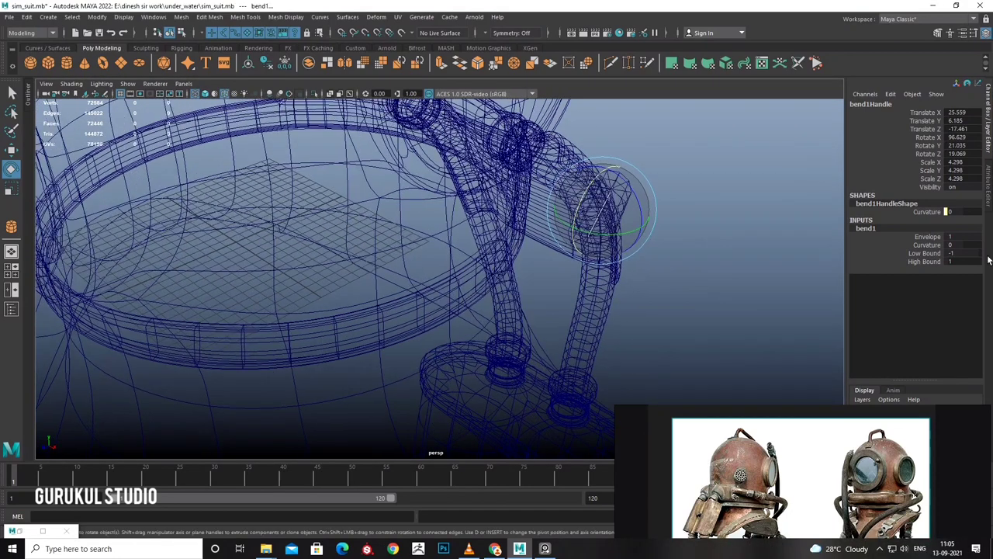
left_click(945, 245)
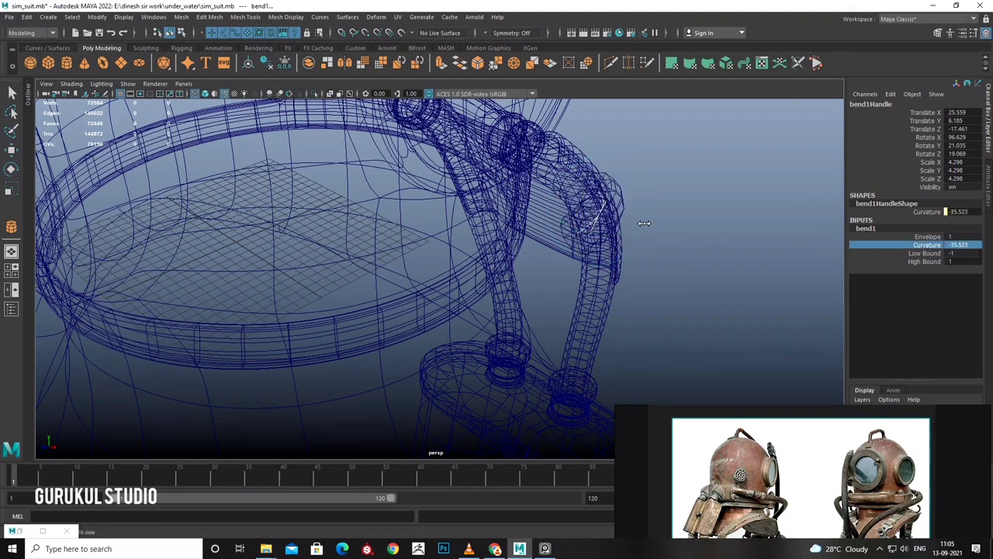
middle_click_drag(643, 222, 627, 208)
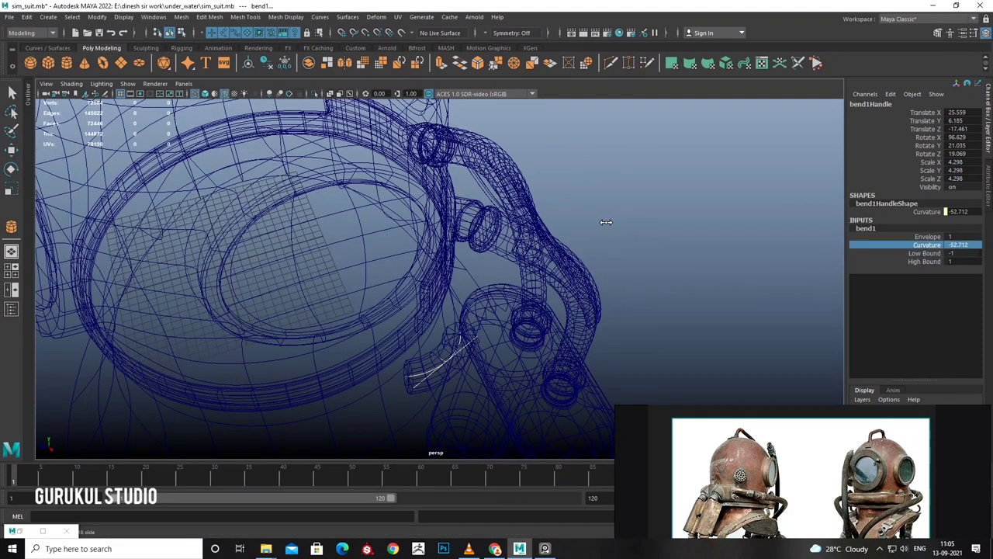
Move the bend handle slightly along Z to shift the bend along the neck.
mouse_move(505, 319)
left_mouse_down("alt")
mouse_move(520, 240)
mouse_move(485, 190)
left_mouse_up("alt")
key("e")
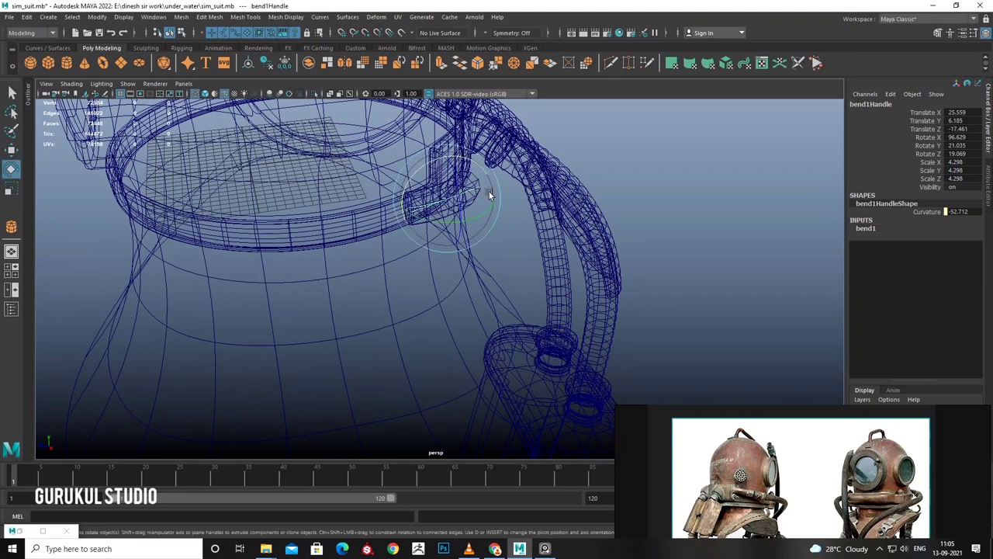
key("w")
mouse_move(405, 206)
left_mouse_down()
mouse_move(417, 214)
mouse_move(394, 223)
mouse_move(416, 261)
mouse_move(438, 241)
mouse_move(399, 228)
mouse_move(360, 250)
mouse_move(381, 284)
mouse_move(334, 216)
left_mouse_up()
key("5")
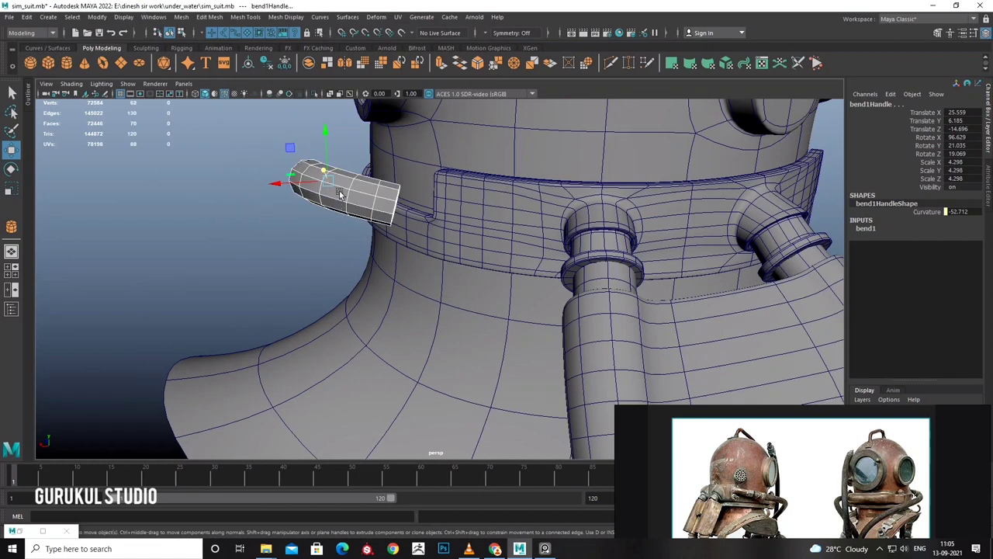
left_click(28, 17)
mouse_move(56, 139)
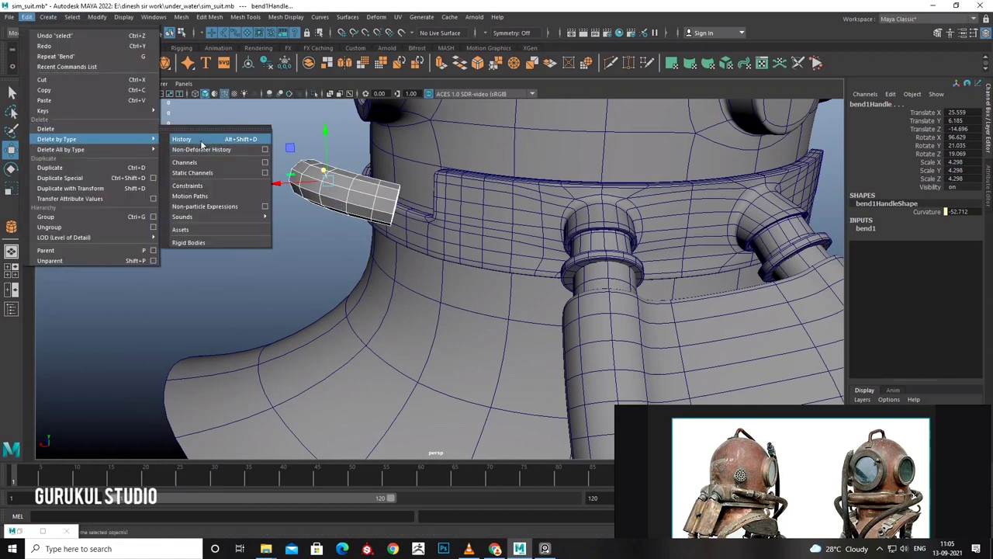
Delete the tube's history to make the bend permanent.
left_click(200, 141)
left_click(341, 194)
mouse_move(352, 198)
left_mouse_down("alt")
mouse_move(353, 184)
mouse_move(302, 177)
mouse_move(337, 217)
mouse_move(368, 191)
mouse_move(597, 248)
mouse_move(508, 239)
left_mouse_up("alt")
Rotate the tube (30.472 Y, -13.219 Z) and move it against the collar band's front.
key("e")
key("w")
key("e")
key("w")
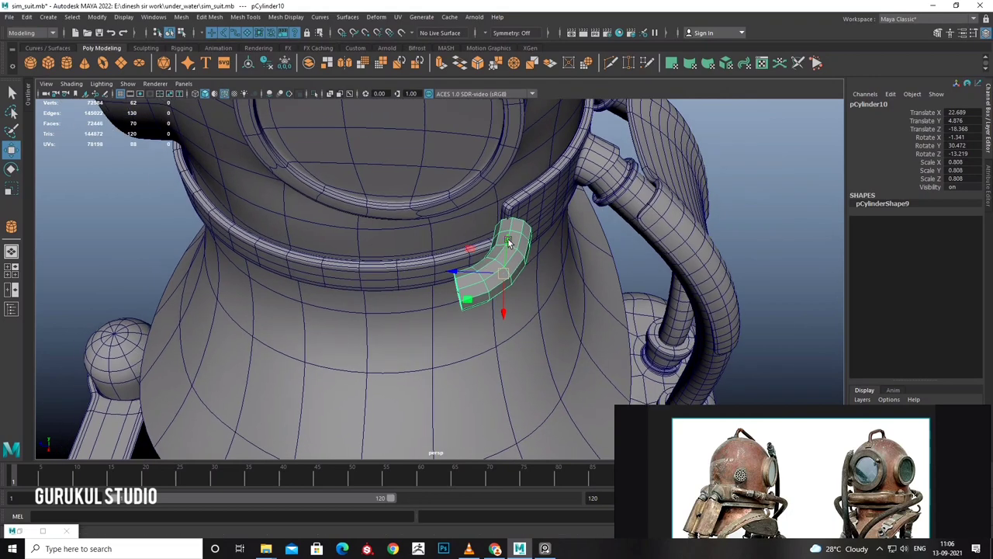
mouse_move(461, 274)
left_mouse_down()
mouse_move(480, 270)
mouse_move(390, 219)
mouse_move(385, 242)
mouse_move(426, 232)
mouse_move(432, 282)
mouse_move(456, 236)
left_mouse_up()
left_click(456, 236)
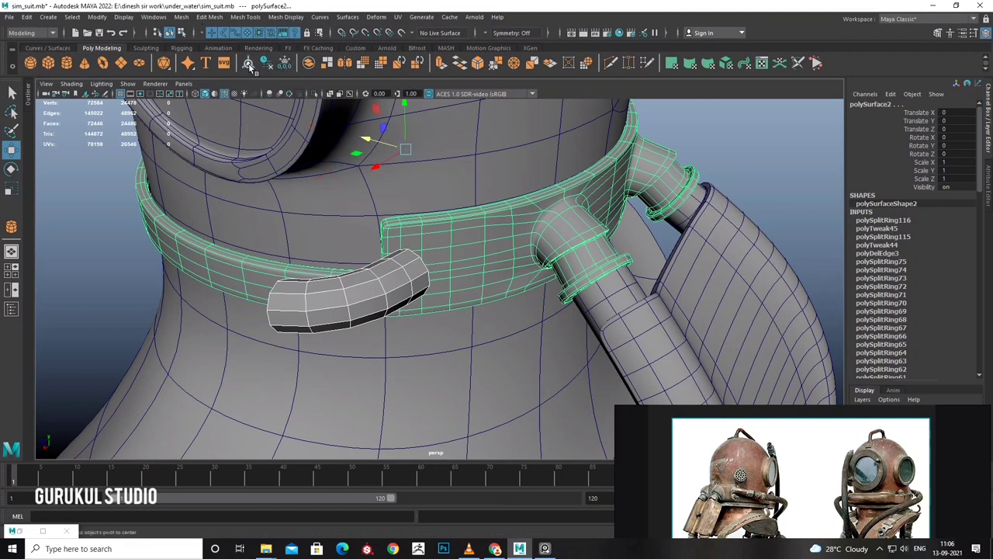
Isolate the collar band and tube, then delete the tube's end-cap faces.
left_click(314, 93)
mouse_move(315, 94)
left_mouse_down("alt")
mouse_move(439, 194)
mouse_move(390, 155)
mouse_move(458, 186)
left_mouse_up("alt")
scroll(458, 187, "up", 3)
right_click_drag(459, 180, 456, 203)
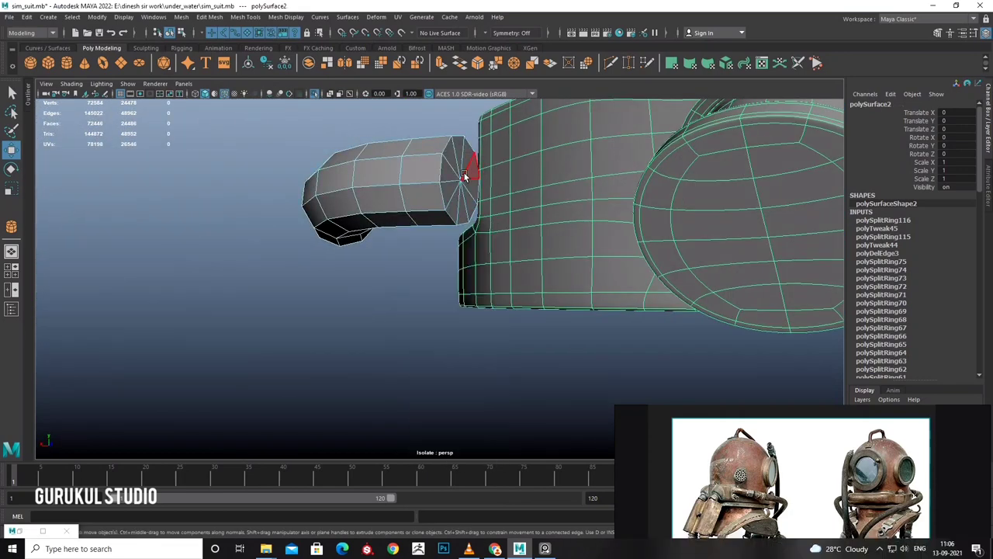
left_click(470, 170)
mouse_move(470, 169)
left_mouse_down("alt")
mouse_move(477, 240)
mouse_move(343, 118)
left_mouse_up("alt")
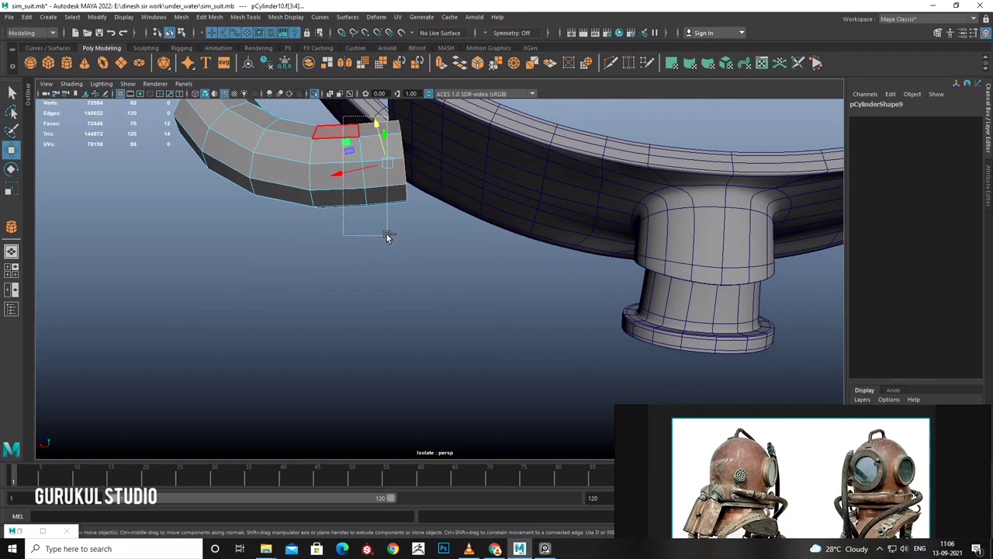
mouse_move(388, 237)
left_mouse_down("alt")
mouse_move(449, 261)
mouse_move(480, 239)
mouse_move(442, 250)
mouse_move(381, 222)
left_mouse_up("alt")
key("Delete")
right_click_drag(381, 222, 401, 224)
Delete the collar band faces beside the tube's open end to cut a hole.
mouse_move(401, 223)
left_mouse_down("alt")
mouse_move(418, 183)
mouse_move(381, 204)
left_mouse_up("alt")
right_click_drag(416, 223, 426, 233)
double_click(426, 233)
key("ctrl+F9")
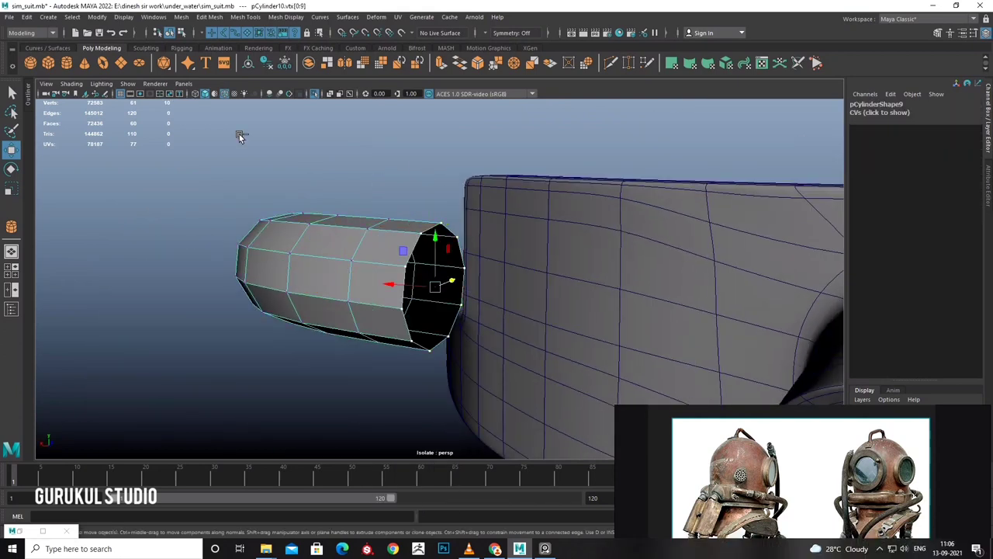
mouse_move(414, 265)
left_mouse_down("alt")
mouse_move(540, 266)
mouse_move(472, 246)
left_mouse_up("alt")
right_click_drag(471, 246, 465, 257)
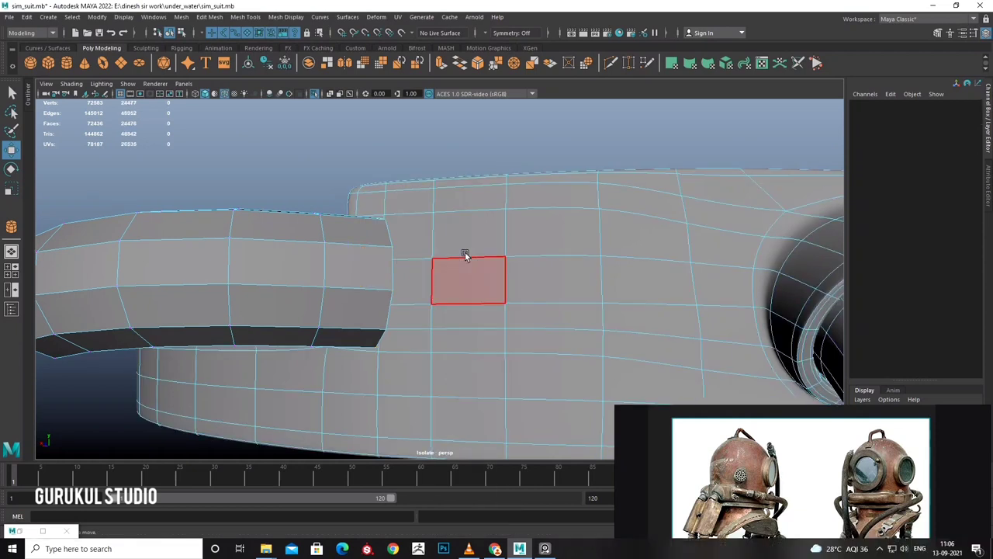
left_click(460, 232)
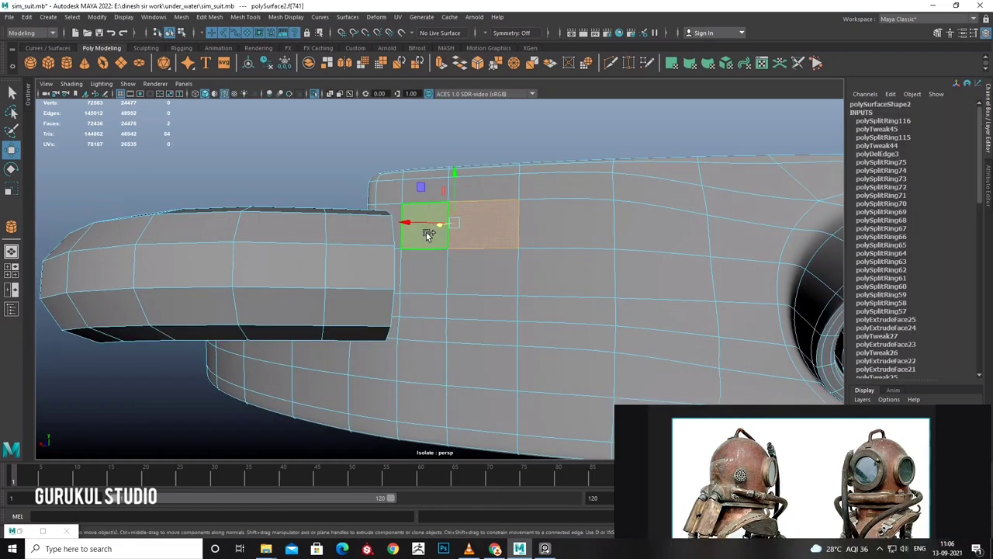
key("Delete")
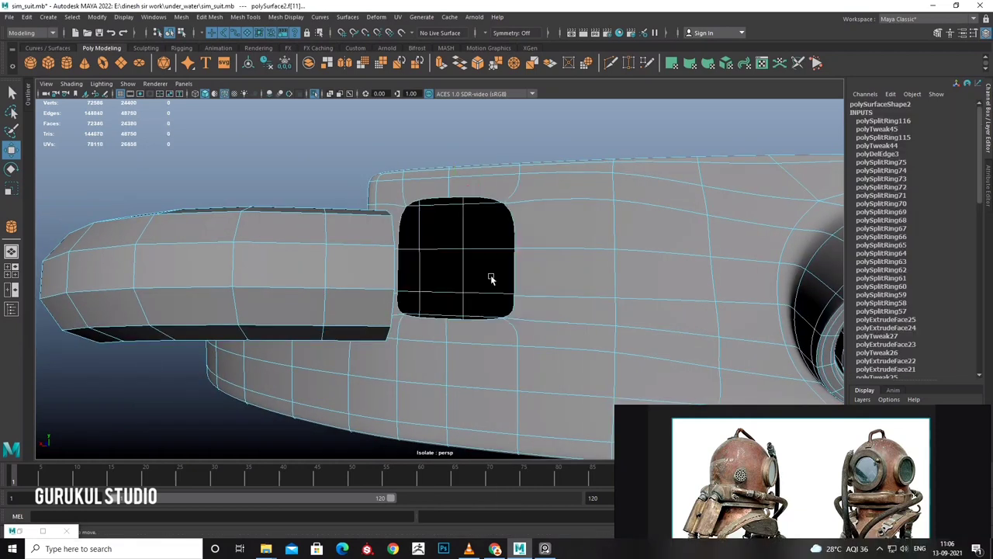
right_click_drag(521, 194, 517, 221)
left_click(517, 220)
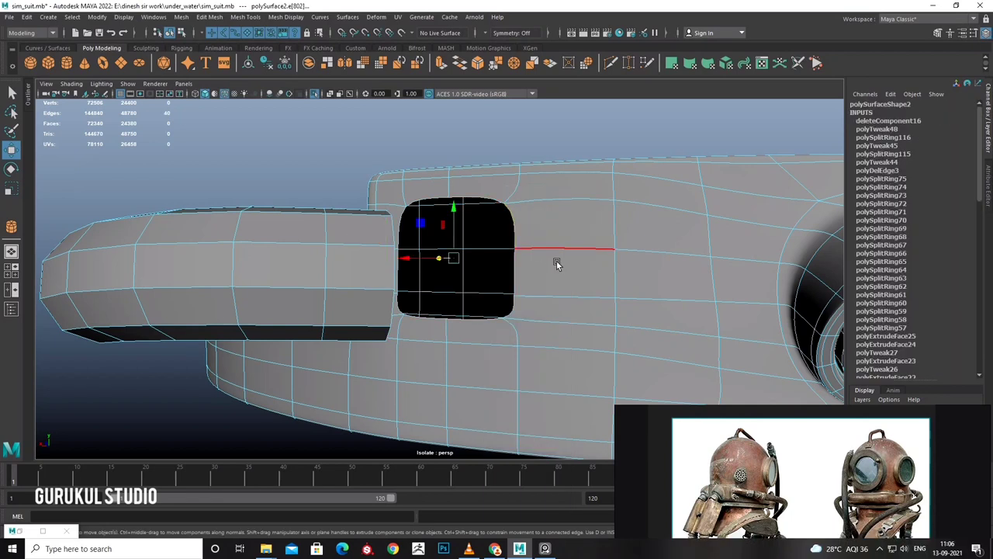
key("F9")
left_click_drag(530, 259, 437, 243, "alt")
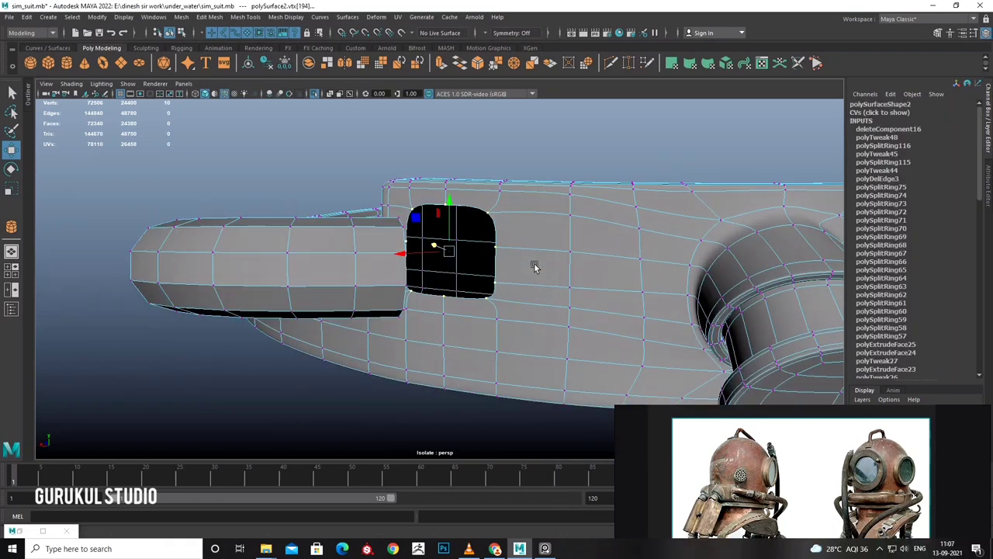
Combine the curved tube and collar band into one mesh.
left_click(428, 235)
left_click_drag(427, 235, 415, 268, "alt")
left_click(535, 235)
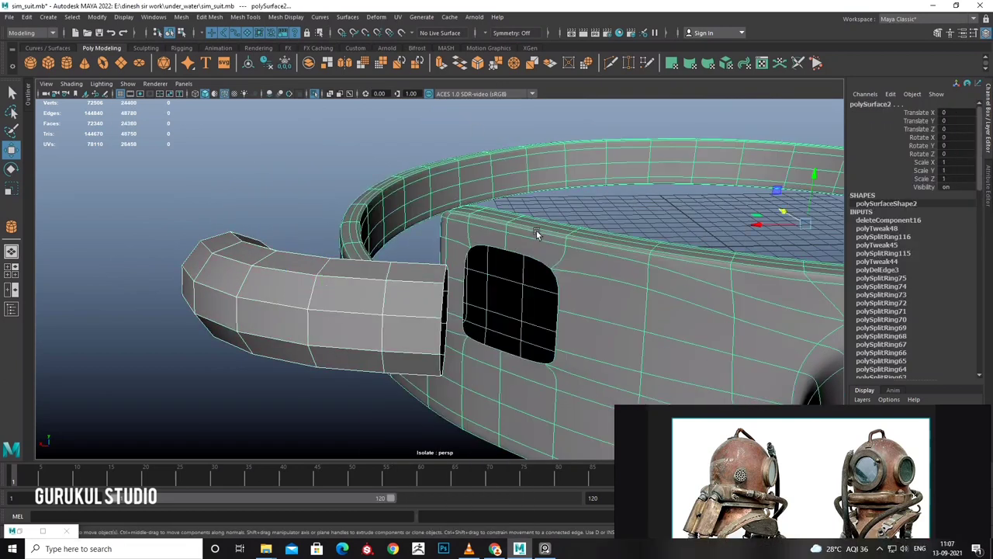
left_click(181, 17)
left_click(203, 56)
left_click_drag(428, 249, 463, 259, "alt")
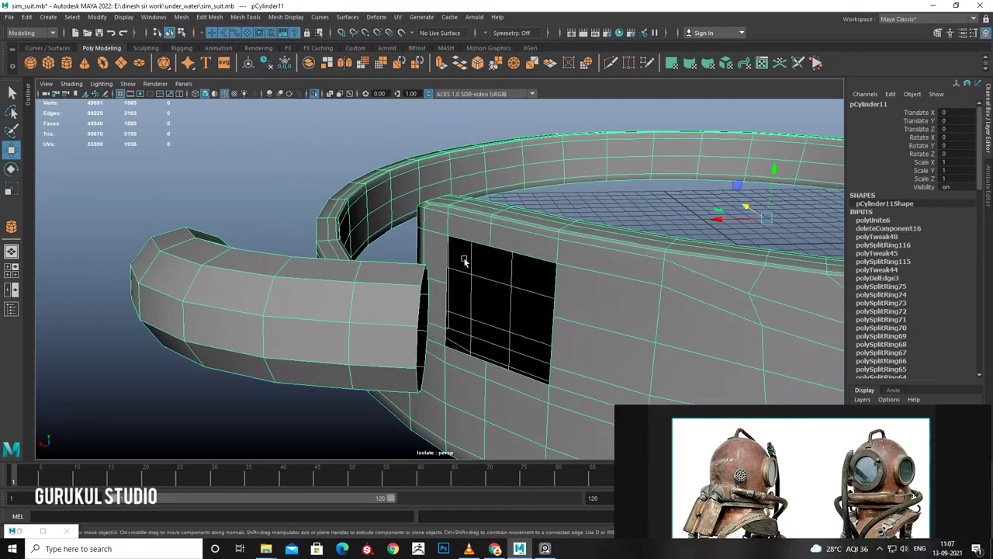
Bridge the tube's open end into the collar opening and inspect the joint.
left_click(469, 237)
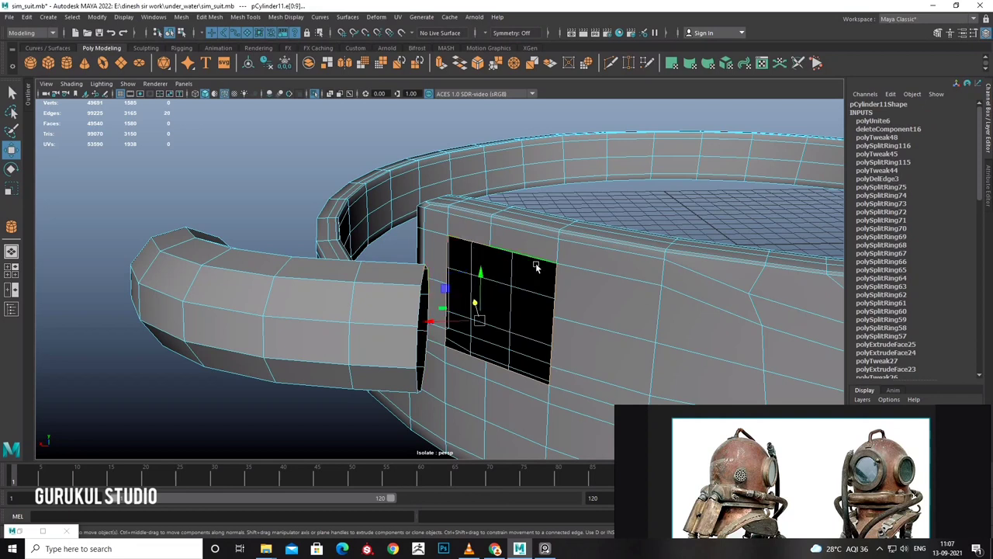
right_click_drag(535, 263, 532, 398, "shift")
mouse_move(528, 357)
left_mouse_down("alt")
mouse_move(506, 279)
mouse_move(293, 285)
mouse_move(450, 277)
left_mouse_up("alt")
right_click_drag(467, 276, 418, 268)
mouse_move(454, 281)
left_mouse_down("alt")
mouse_move(470, 277)
mouse_move(443, 299)
mouse_move(469, 331)
mouse_move(459, 330)
mouse_move(468, 325)
left_mouse_up("alt")
scroll(475, 269, "up", 3)
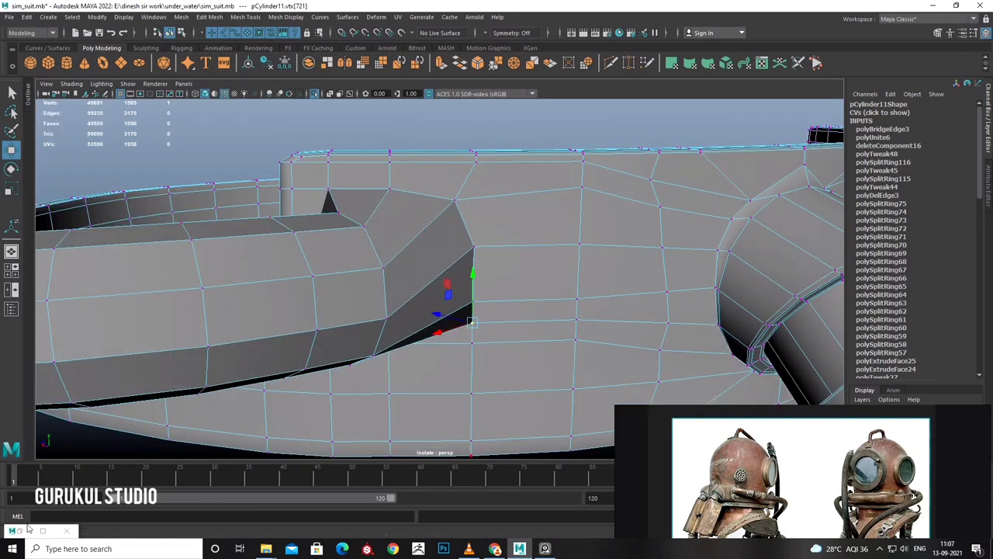
left_click(27, 529)
Slide the bridge edge loop to reshape the tube-to-collar joint.
mouse_move(626, 280)
left_mouse_down("alt")
mouse_move(453, 326)
mouse_move(483, 297)
left_mouse_up("alt")
left_click_drag(477, 244, 384, 266, "alt")
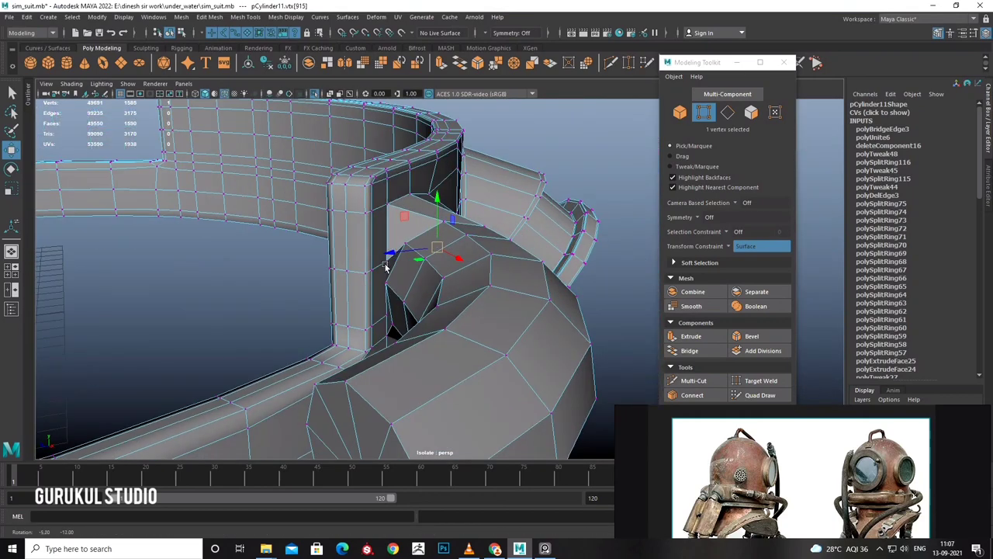
mouse_move(390, 217)
left_mouse_down("alt")
mouse_move(316, 303)
mouse_move(334, 279)
left_mouse_up("alt")
mouse_move(333, 279)
right_mouse_down("shift")
mouse_move(372, 256)
mouse_move(415, 408)
right_mouse_up("shift")
left_click(413, 368)
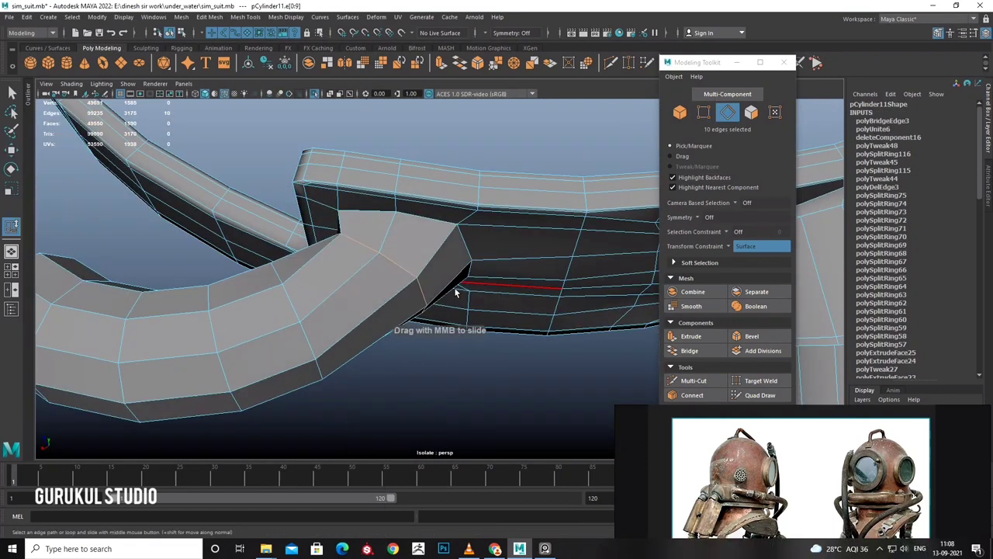
middle_click_drag(508, 274, 463, 272)
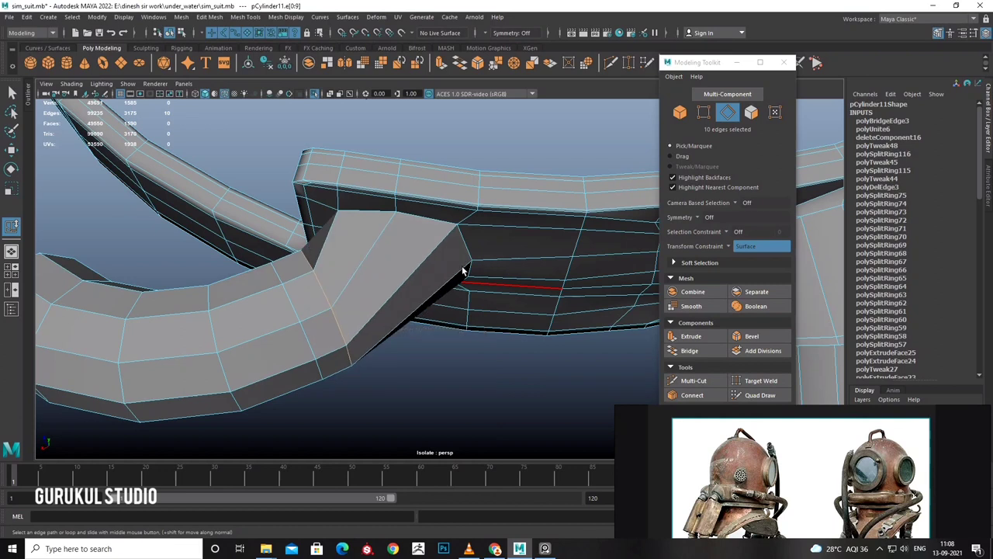
Tweak the joint's vertices, then preview the joined mesh smoothed with 3.
mouse_move(469, 270)
left_mouse_down("alt")
mouse_move(481, 268)
mouse_move(427, 282)
mouse_move(461, 262)
left_mouse_up("alt")
right_click_drag(463, 234, 407, 231)
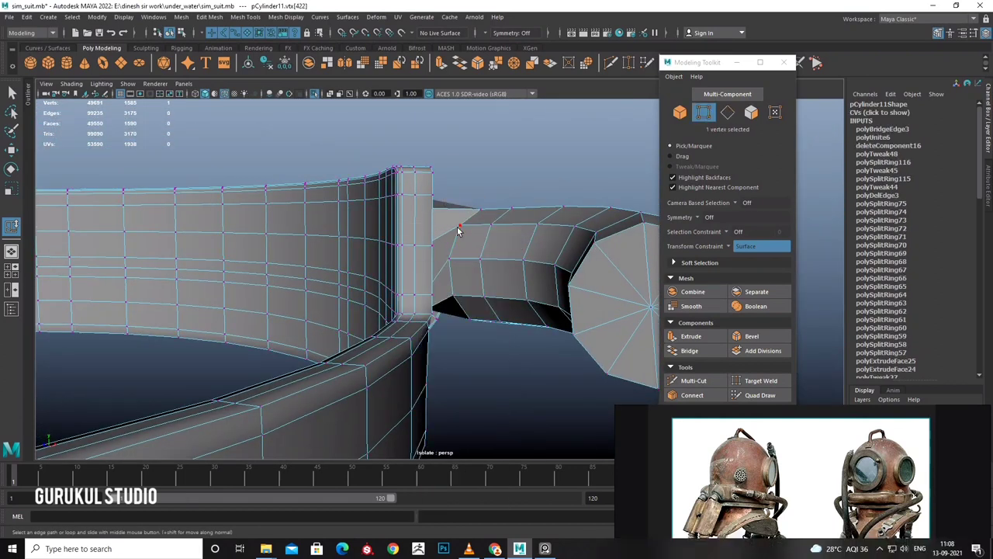
left_click_drag(407, 231, 430, 248, "alt")
scroll(437, 250, "up", 3)
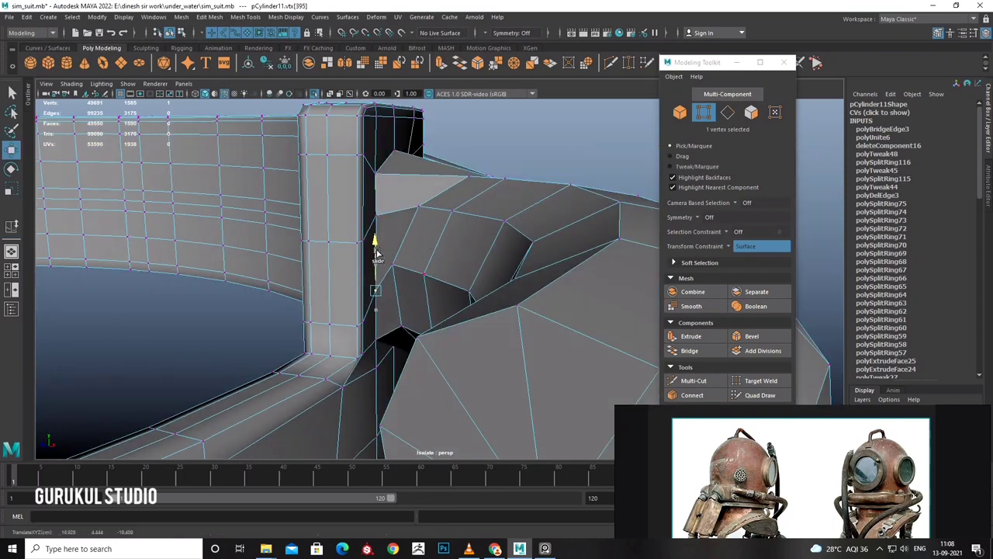
mouse_move(392, 246)
left_mouse_down("alt")
mouse_move(349, 178)
mouse_move(306, 156)
mouse_move(250, 215)
mouse_move(391, 229)
left_mouse_up("alt")
right_click_drag(391, 230, 450, 181)
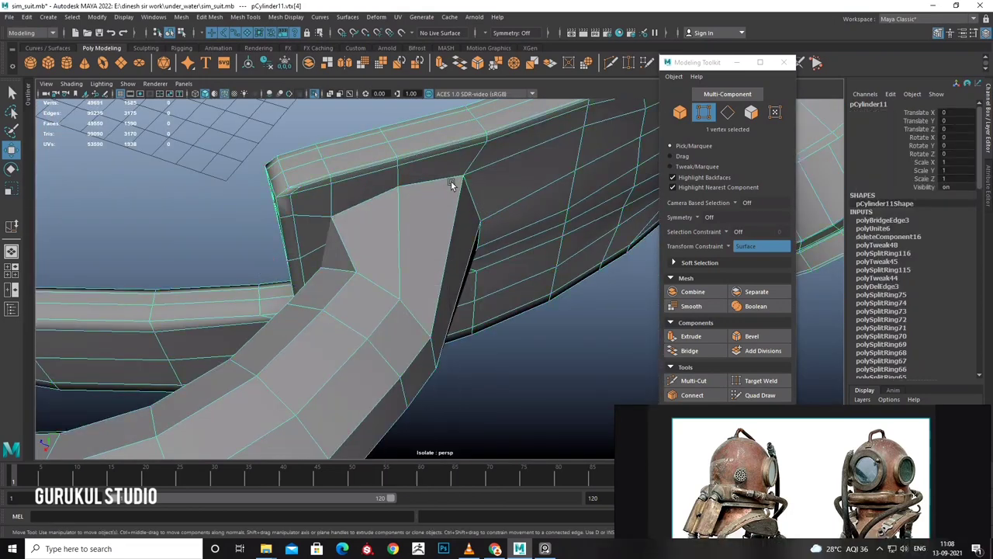
key("3")
mouse_move(451, 181)
left_mouse_down("alt")
mouse_move(394, 160)
mouse_move(360, 228)
mouse_move(405, 214)
mouse_move(403, 270)
left_mouse_up("alt")
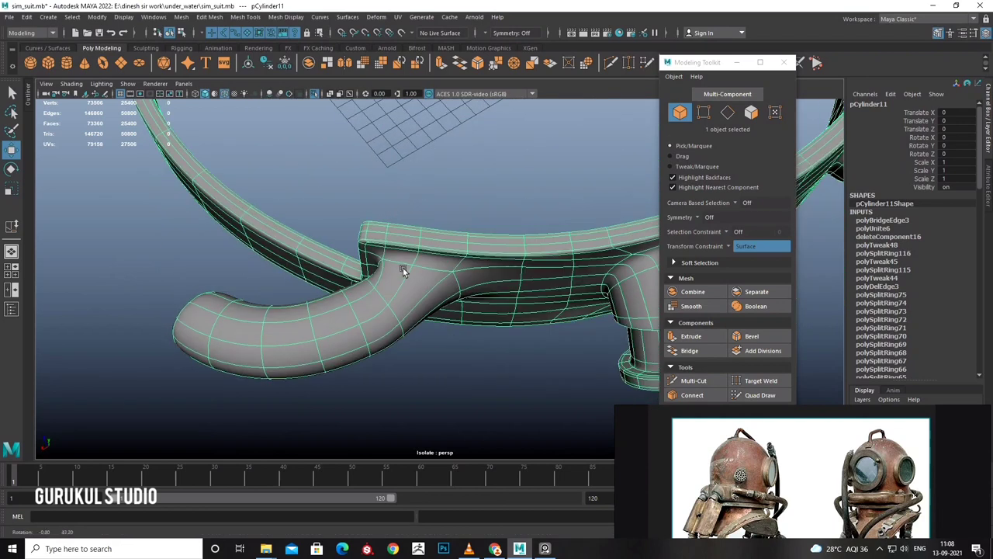
left_click(220, 17)
Insert a new edge loop across the tube and select a tube vertex.
left_click(264, 95)
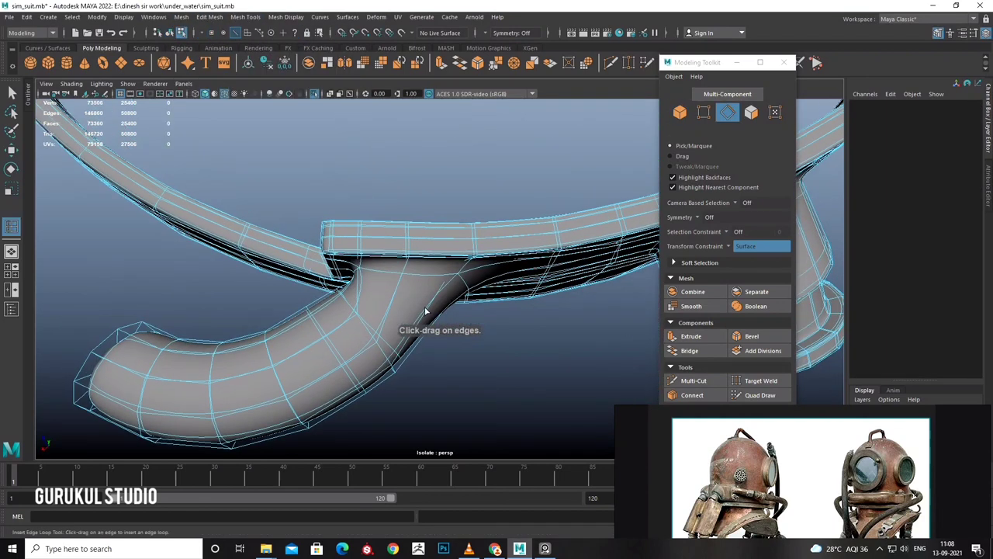
mouse_move(422, 322)
left_mouse_down()
mouse_move(388, 256)
mouse_move(390, 230)
mouse_move(440, 254)
left_mouse_up()
key("w")
key("F9")
left_click(360, 226)
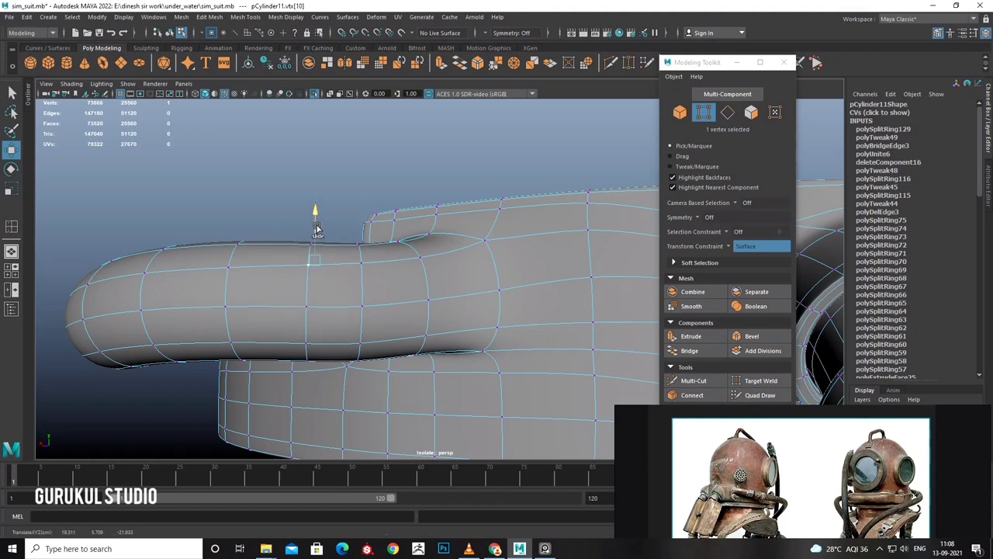
left_click_drag(317, 227, 355, 268, "alt")
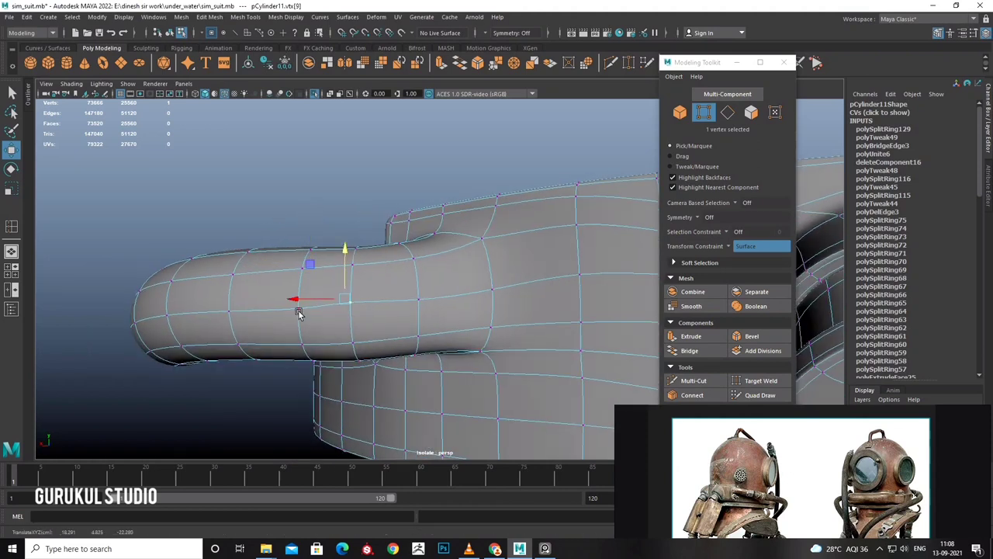
mouse_move(303, 253)
left_mouse_down("alt")
mouse_move(444, 283)
mouse_move(432, 274)
mouse_move(523, 259)
mouse_move(404, 260)
mouse_move(466, 248)
mouse_move(543, 256)
left_mouse_up("alt")
Select the faces capping the tube's end and delete them.
left_click(733, 247)
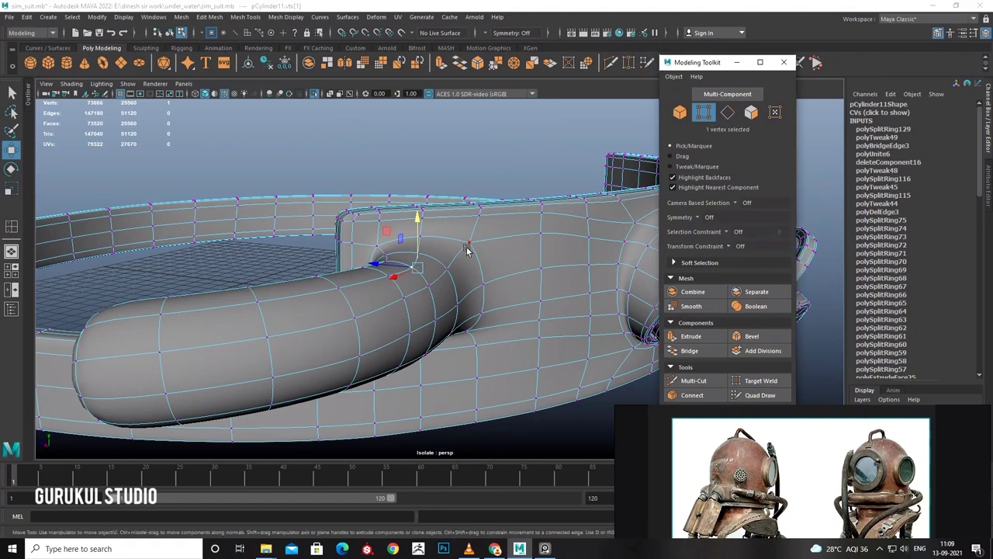
mouse_move(467, 250)
left_mouse_down("alt")
mouse_move(471, 239)
mouse_move(416, 246)
left_mouse_up("alt")
mouse_move(403, 202)
left_mouse_down("alt")
mouse_move(443, 261)
mouse_move(594, 275)
mouse_move(569, 284)
mouse_move(578, 306)
left_mouse_up("alt")
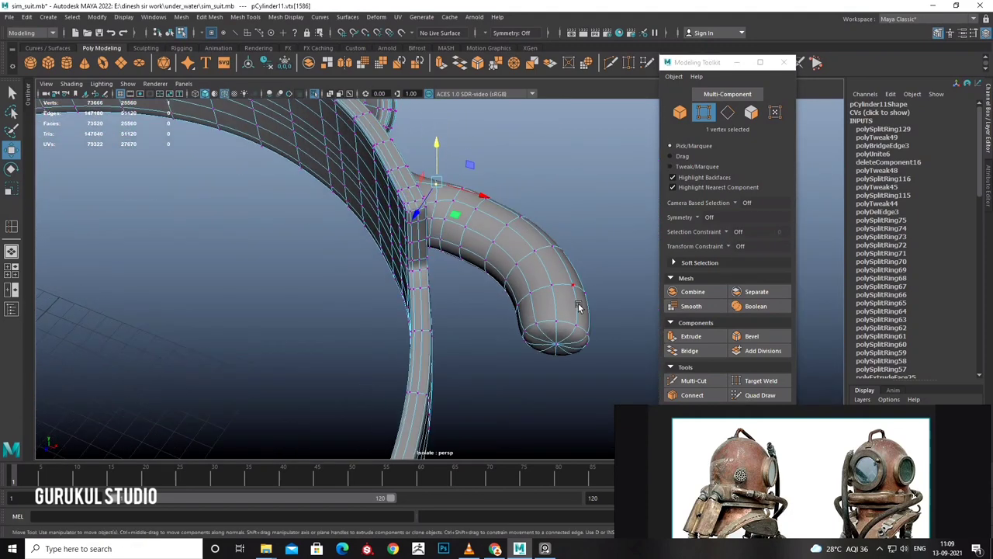
scroll(574, 305, "down", 2)
scroll(543, 318, "down", 3)
key("F11")
mouse_move(524, 338)
left_mouse_down()
mouse_move(511, 325)
mouse_move(493, 201)
left_mouse_up()
scroll(505, 266, "up", 3)
scroll(541, 279, "up", 2)
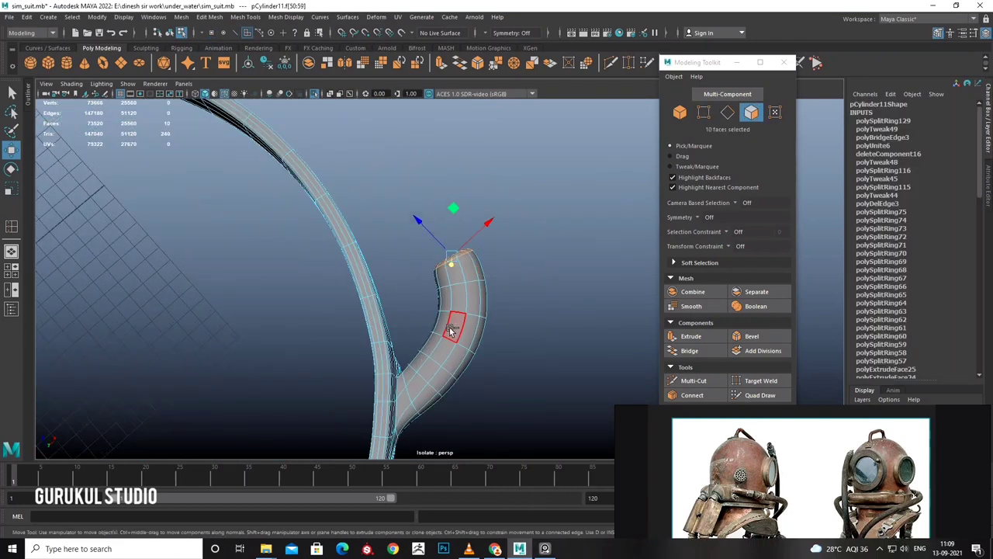
key("Delete")
scroll(451, 310, "down", 2)
scroll(452, 334, "down", 3)
Review the open-ended tube on the ring and switch to the top wireframe view.
mouse_move(452, 337)
left_mouse_down("alt")
mouse_move(324, 269)
mouse_move(455, 281)
mouse_move(430, 293)
mouse_move(441, 288)
mouse_move(404, 247)
left_mouse_up("alt")
scroll(441, 288, "up", 2)
scroll(404, 246, "up", 3)
left_click_drag(422, 282, 554, 311, "alt")
key("space")
key("space")
scroll(289, 221, "up", 2)
right_click_drag(377, 204, 377, 175)
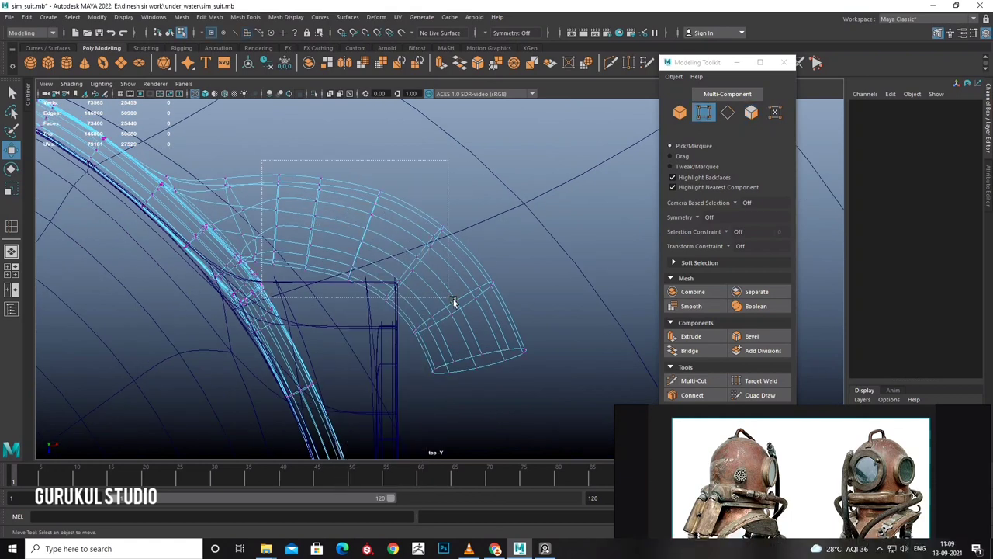
Select the tube's end vertices and move them down to bend the tube.
left_click_drag(566, 386, 566, 387)
middle_click_drag(565, 387, 391, 253, "alt")
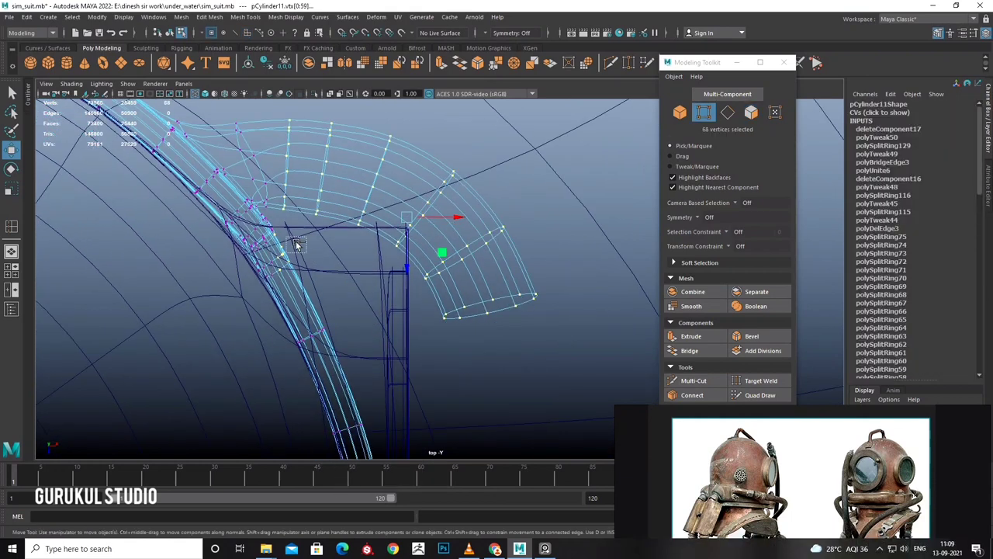
key("space")
key("space")
mouse_move(466, 232)
left_mouse_down("alt")
mouse_move(344, 238)
mouse_move(366, 221)
mouse_move(361, 211)
mouse_move(301, 259)
mouse_move(368, 313)
mouse_move(368, 256)
left_mouse_up("alt")
key("e")
key("w")
key("e")
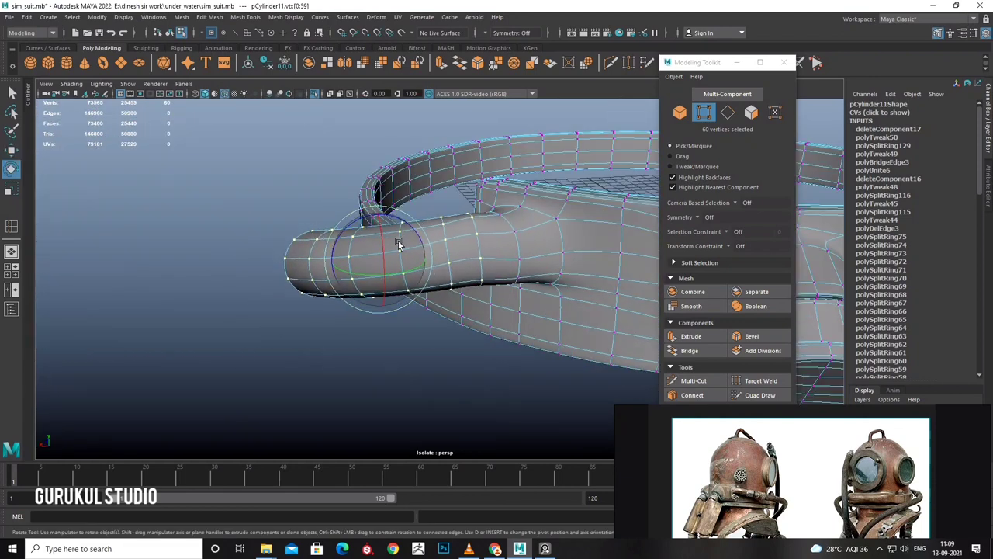
key("w")
mouse_move(375, 214)
left_mouse_down()
mouse_move(375, 230)
mouse_move(523, 240)
mouse_move(436, 274)
mouse_move(341, 289)
left_mouse_up()
middle_click_drag(341, 288, 256, 335)
mouse_move(270, 326)
left_mouse_down("alt")
mouse_move(371, 249)
mouse_move(393, 246)
left_mouse_up("alt")
Rotate the end ring into place and select the open end's border edges.
key("e")
mouse_move(400, 200)
left_mouse_down("alt")
mouse_move(368, 224)
mouse_move(213, 204)
mouse_move(377, 221)
mouse_move(401, 214)
mouse_move(335, 266)
mouse_move(299, 342)
left_mouse_up("alt")
key("w")
right_click_drag(300, 342, 399, 232)
mouse_move(399, 233)
left_mouse_down("alt")
mouse_move(454, 287)
mouse_move(386, 275)
mouse_move(399, 248)
mouse_move(382, 271)
mouse_move(426, 294)
mouse_move(328, 268)
left_mouse_up("alt")
right_click_drag(328, 268, 328, 282)
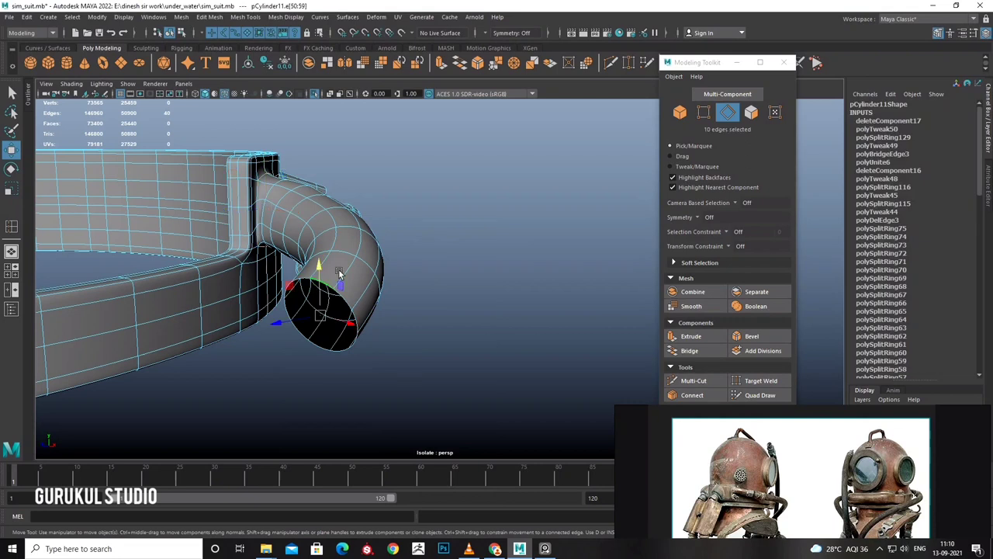
Extrude the rim edges several times, pushing them inward into a thick lip.
key("ctrl+e")
key("1")
mouse_move(339, 273)
left_mouse_down("alt")
mouse_move(441, 262)
mouse_move(453, 318)
mouse_move(466, 308)
left_mouse_up("alt")
mouse_move(506, 351)
left_mouse_down("alt")
mouse_move(290, 297)
mouse_move(256, 314)
mouse_move(310, 339)
mouse_move(150, 303)
mouse_move(148, 279)
mouse_move(318, 291)
mouse_move(275, 306)
left_mouse_up("alt")
key("ctrl+e")
right_click(301, 289, "shift")
left_click(301, 316)
right_click(310, 295, "shift")
left_click(289, 308)
mouse_move(275, 306)
left_mouse_down()
mouse_move(260, 304)
mouse_move(321, 299)
left_mouse_up()
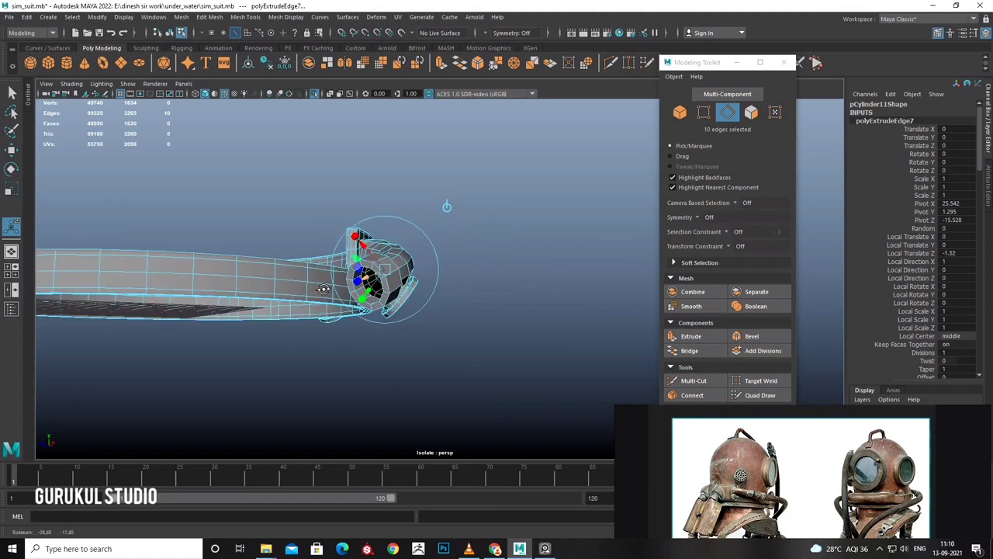
Enter vertex mode on the tube mesh and select a tube vertex.
right_click_drag(355, 279, 354, 249)
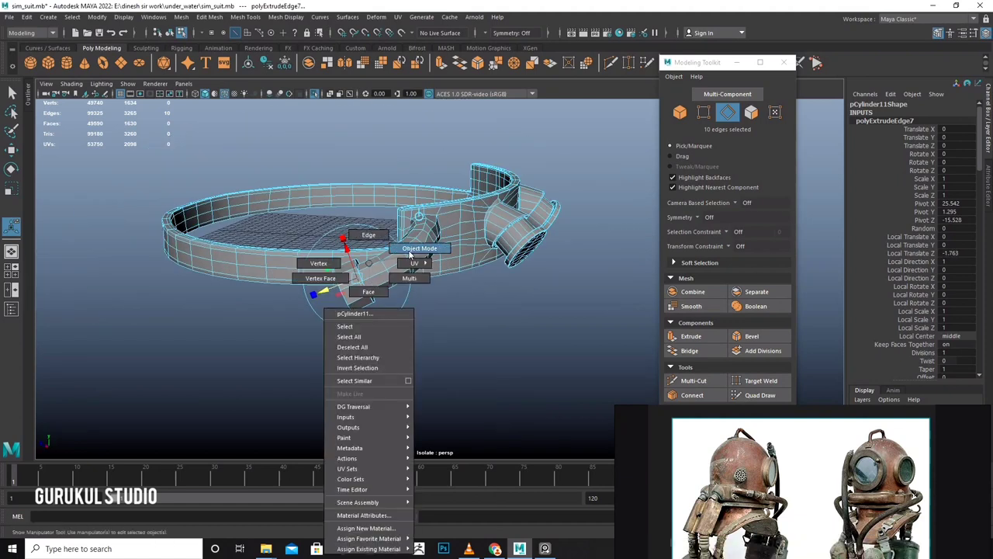
mouse_move(454, 315)
left_mouse_down("alt")
mouse_move(574, 299)
mouse_move(454, 321)
left_mouse_up("alt")
scroll(455, 321, "up", 3)
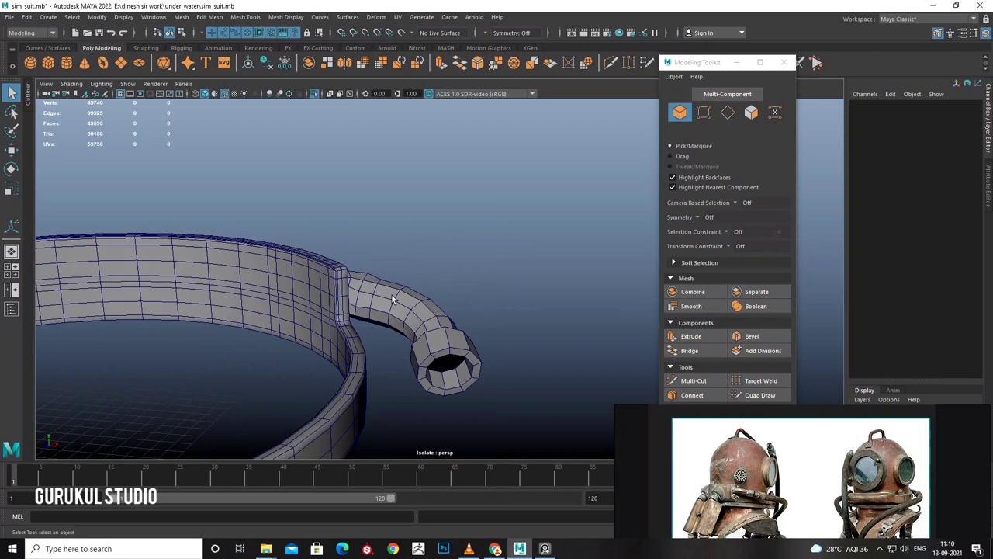
right_click_drag(394, 295, 341, 276)
scroll(392, 247, "up", 3)
right_click_drag(392, 247, 342, 248)
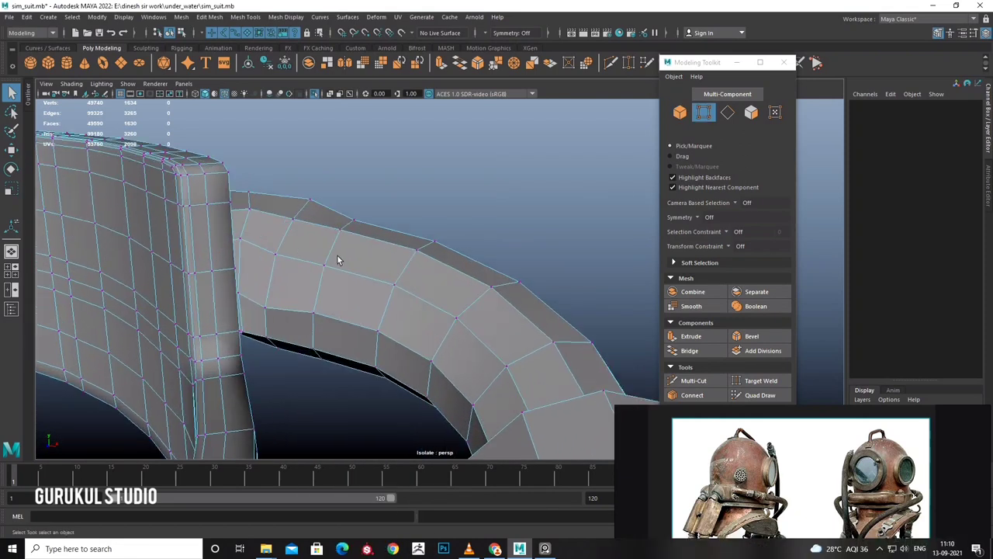
left_click(311, 202)
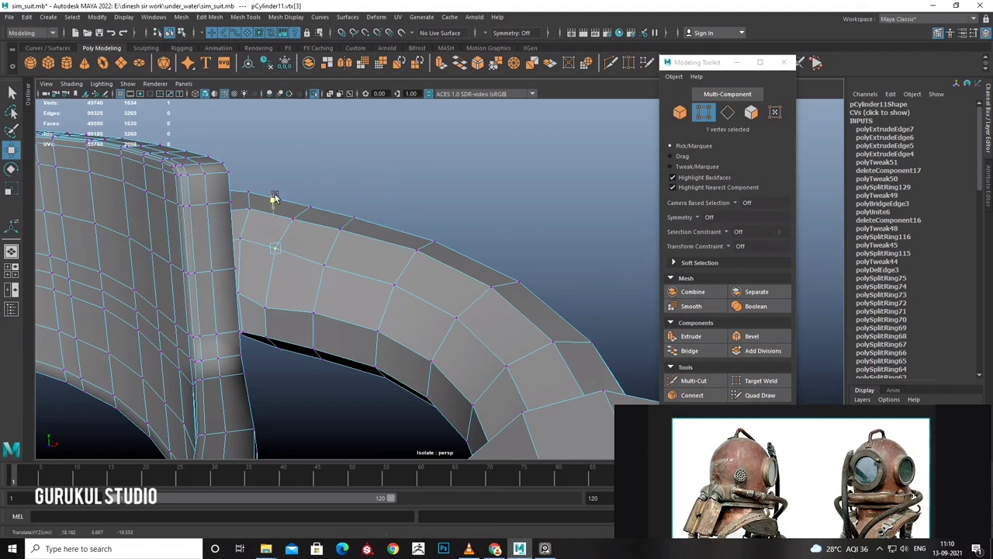
Pick a vertex near the tube-ring joint and reposition it with the Move tool.
mouse_move(307, 240)
left_mouse_down("alt")
mouse_move(323, 272)
mouse_move(299, 253)
left_mouse_up("alt")
mouse_move(289, 205)
left_mouse_down("alt")
mouse_move(377, 259)
mouse_move(381, 284)
mouse_move(335, 248)
mouse_move(302, 311)
mouse_move(484, 306)
left_mouse_up("alt")
left_click(330, 254)
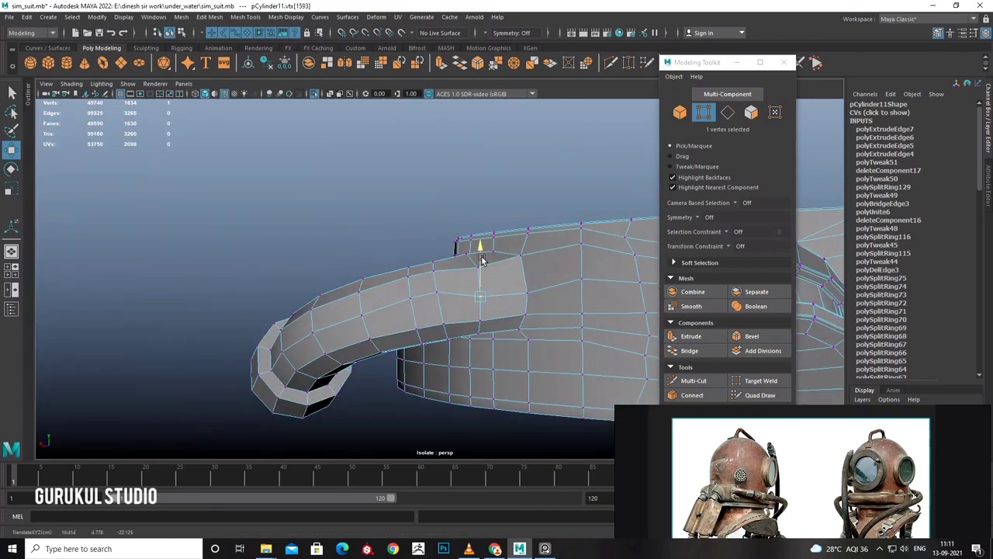
left_click_drag(508, 273, 536, 295, "alt")
mouse_move(535, 233)
left_mouse_down("alt")
mouse_move(492, 248)
mouse_move(501, 310)
mouse_move(484, 301)
left_mouse_up("alt")
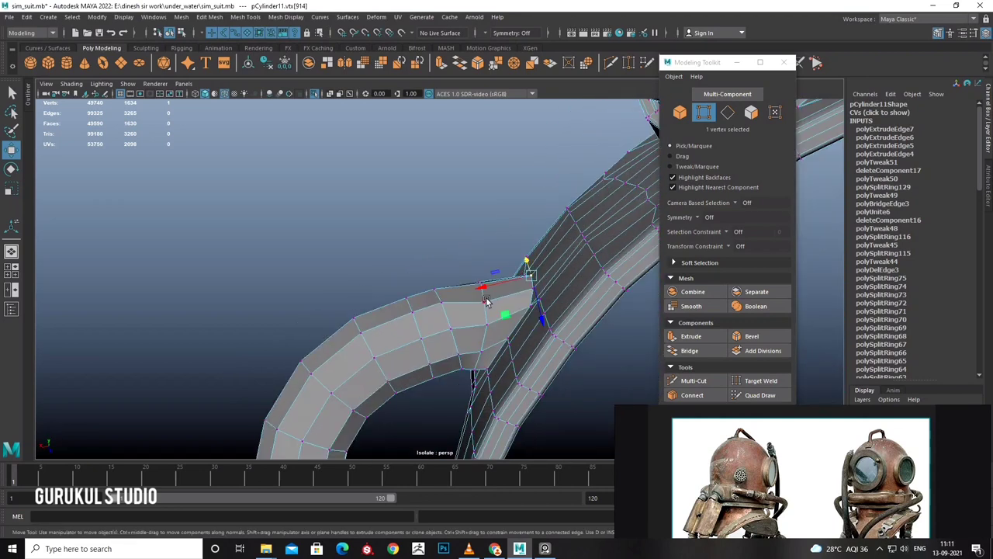
key("w")
mouse_move(491, 342)
left_mouse_down("alt")
mouse_move(412, 322)
mouse_move(404, 342)
mouse_move(406, 332)
mouse_move(377, 356)
mouse_move(353, 324)
mouse_move(364, 257)
left_mouse_up("alt")
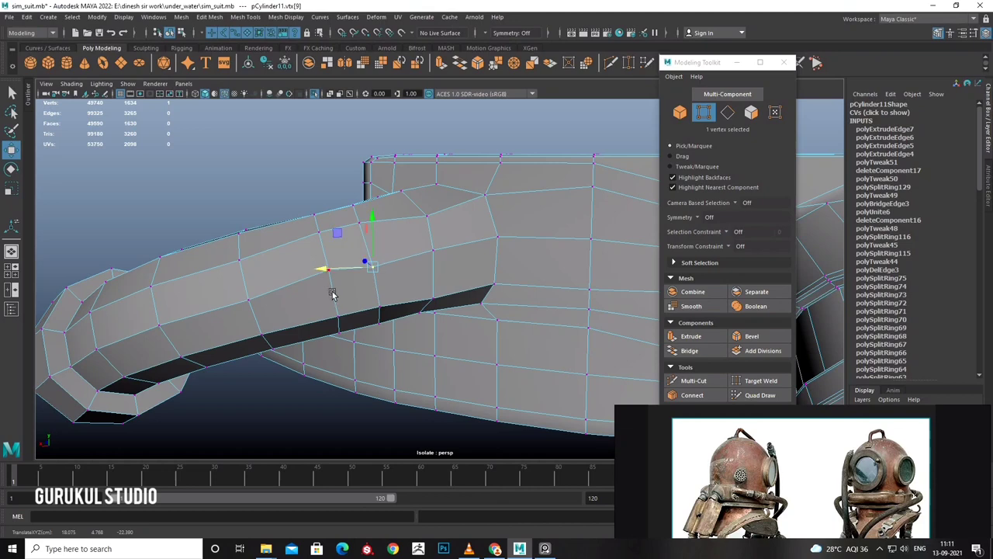
mouse_move(328, 242)
left_mouse_down("alt")
mouse_move(387, 299)
mouse_move(372, 264)
mouse_move(348, 288)
mouse_move(353, 256)
left_mouse_up("alt")
left_click(353, 256)
In the top view, select the ring with its hose and isolate it.
scroll(394, 231, "down", 5)
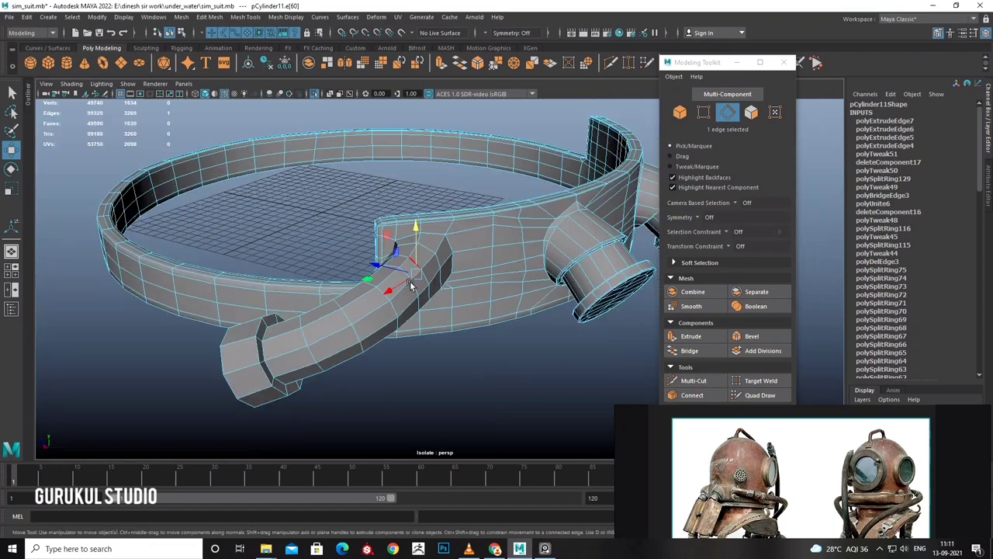
left_click_drag(394, 232, 388, 272, "alt")
right_click_drag(365, 284, 342, 264)
mouse_move(341, 264)
left_mouse_down("alt")
mouse_move(419, 354)
mouse_move(310, 319)
left_mouse_up("alt")
key("space")
key("space")
scroll(291, 266, "down", 2)
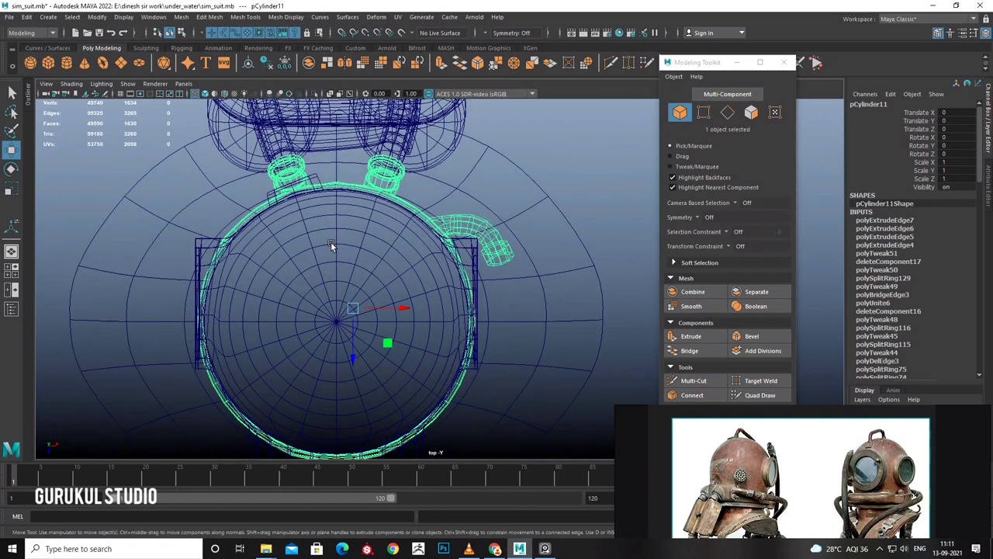
middle_click_drag(331, 241, 394, 199, "alt")
left_click(419, 139)
left_click(421, 136)
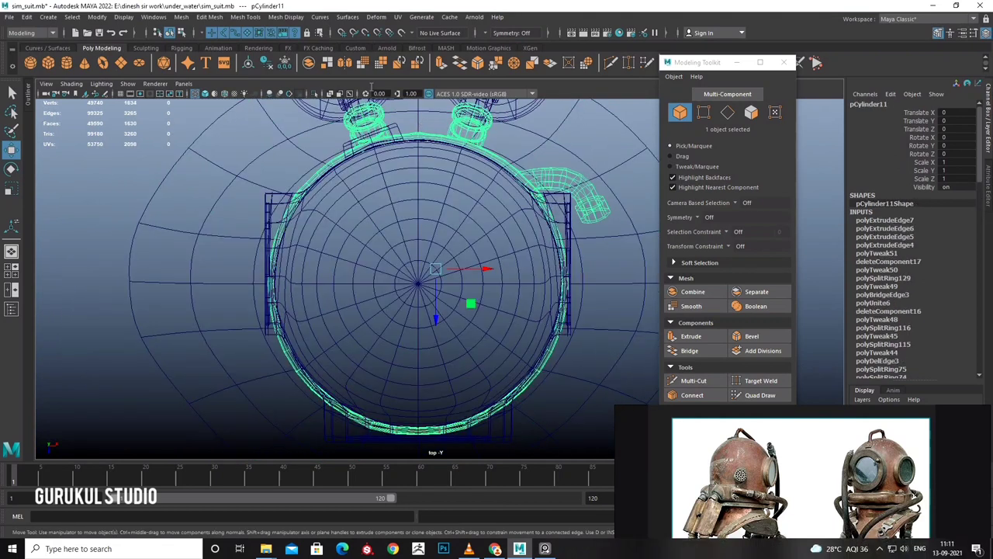
key("ctrl+1")
Select the left half of the ring's faces and delete them.
scroll(466, 155, "down", 2)
scroll(464, 189, "down", 1)
scroll(464, 189, "down", 1)
left_click(329, 177)
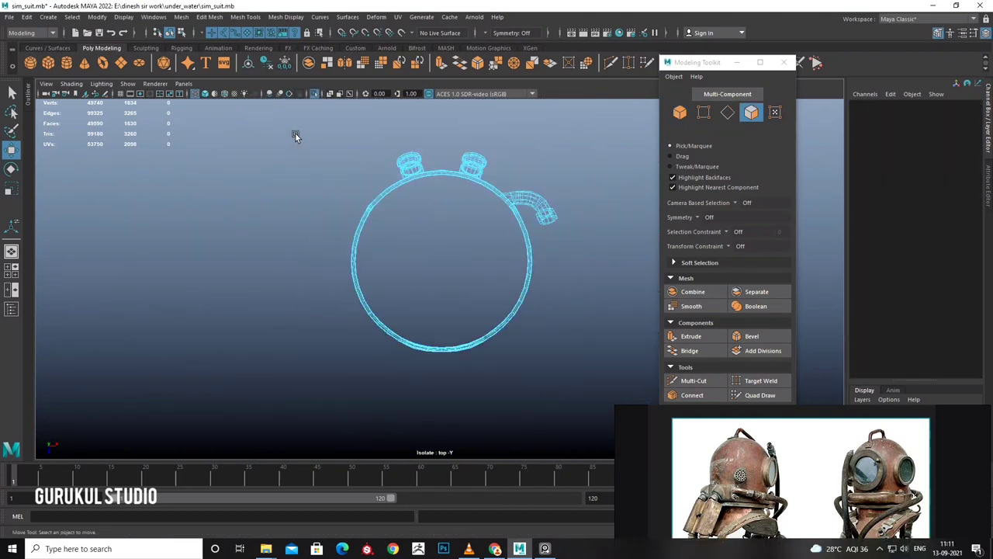
left_click_drag(420, 397, 433, 400)
scroll(446, 308, "up", 3)
scroll(454, 315, "up", 1)
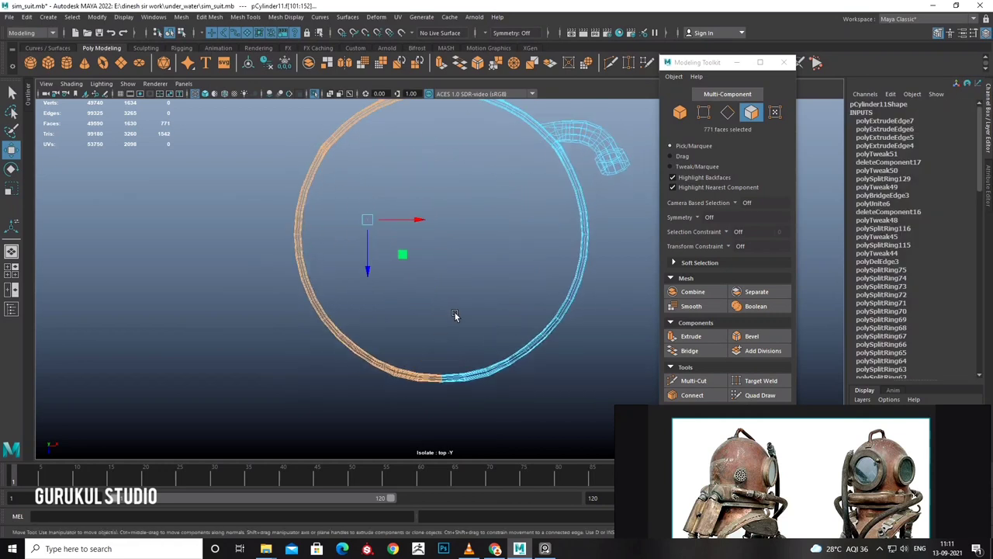
scroll(454, 310, "up", 1)
key("Delete")
scroll(463, 295, "down", 2)
Duplicate Special the remaining half with Scale X -1, then show all helmet parts.
left_click(501, 183)
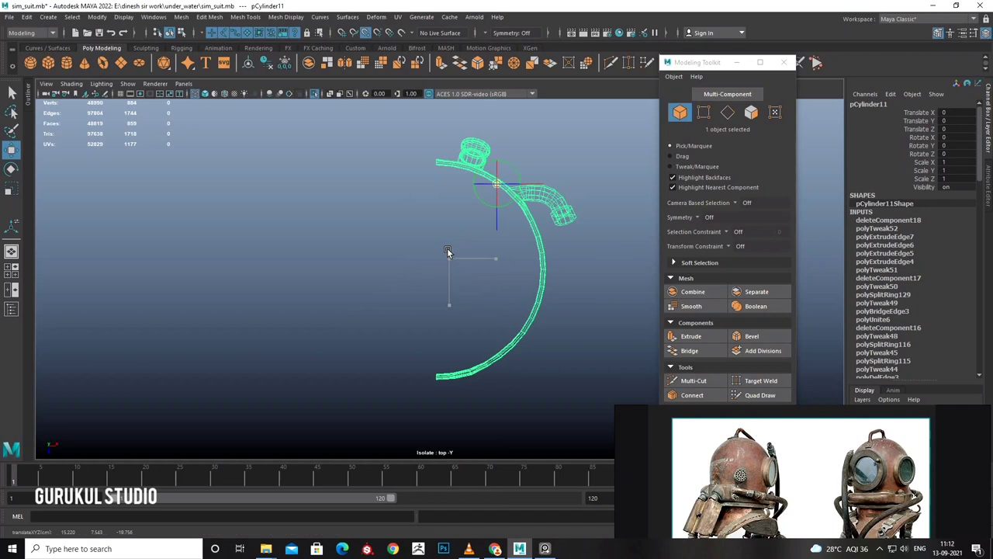
left_click(28, 17)
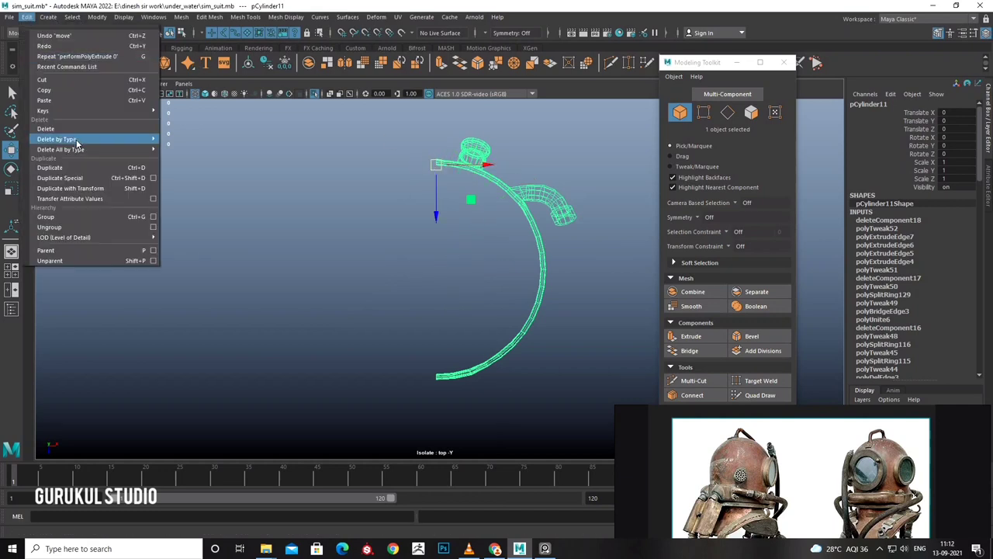
left_click(153, 181)
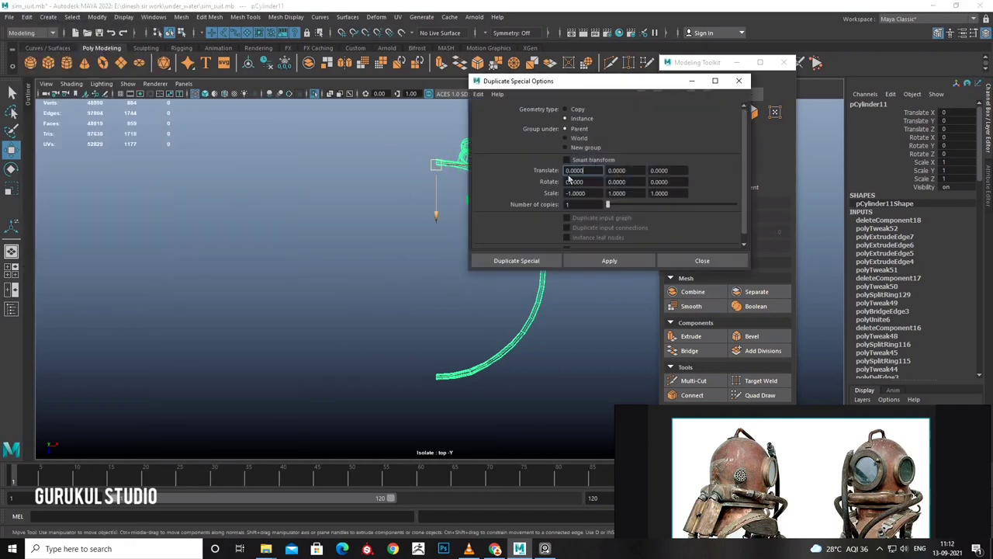
left_click(539, 254)
left_click(468, 295)
key("space")
key("space")
mouse_move(466, 202)
left_mouse_down("alt")
mouse_move(406, 170)
mouse_move(427, 234)
mouse_move(545, 238)
mouse_move(488, 217)
mouse_move(524, 288)
left_mouse_up("alt")
left_click(316, 94)
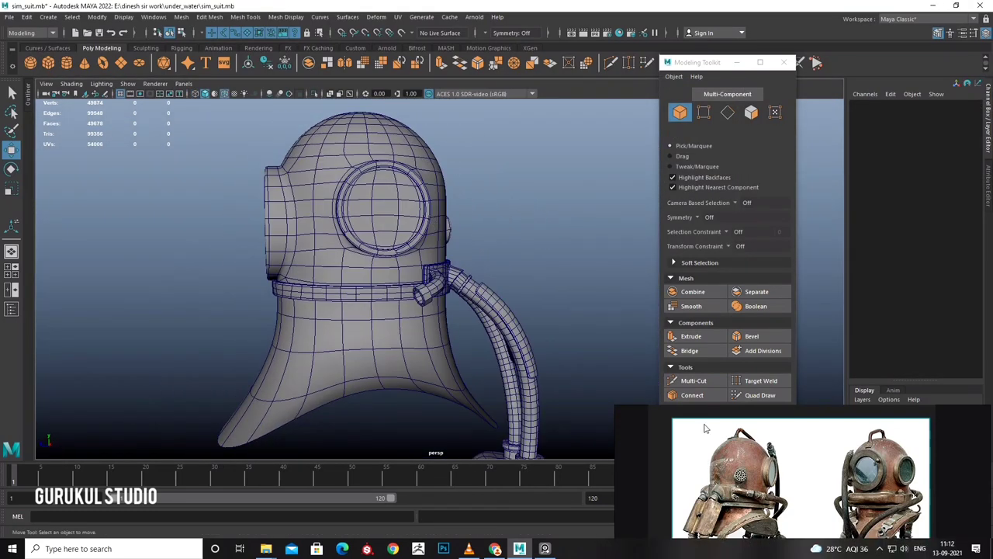
Zoom out to see the helmet and tanks and start the CV Curve tool.
scroll(787, 339, "up", 2)
scroll(802, 409, "up", 1)
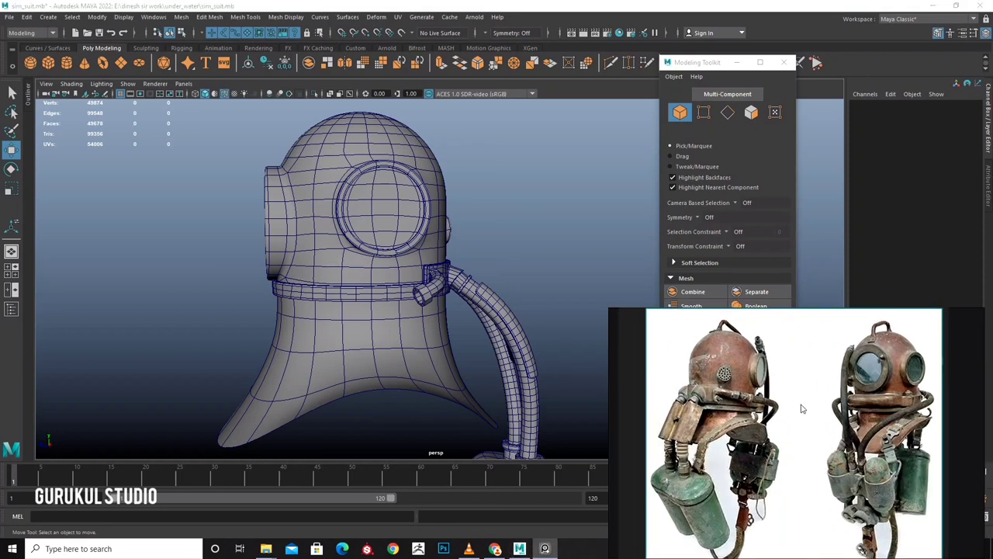
mouse_move(475, 318)
left_mouse_down("alt")
mouse_move(434, 295)
mouse_move(403, 311)
left_mouse_up("alt")
scroll(434, 295, "down", 5)
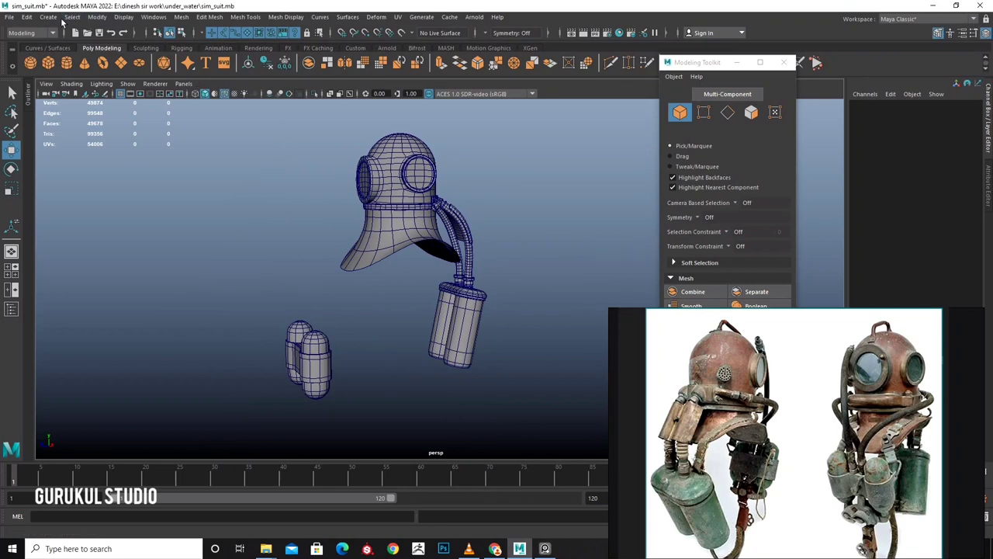
left_click(50, 17)
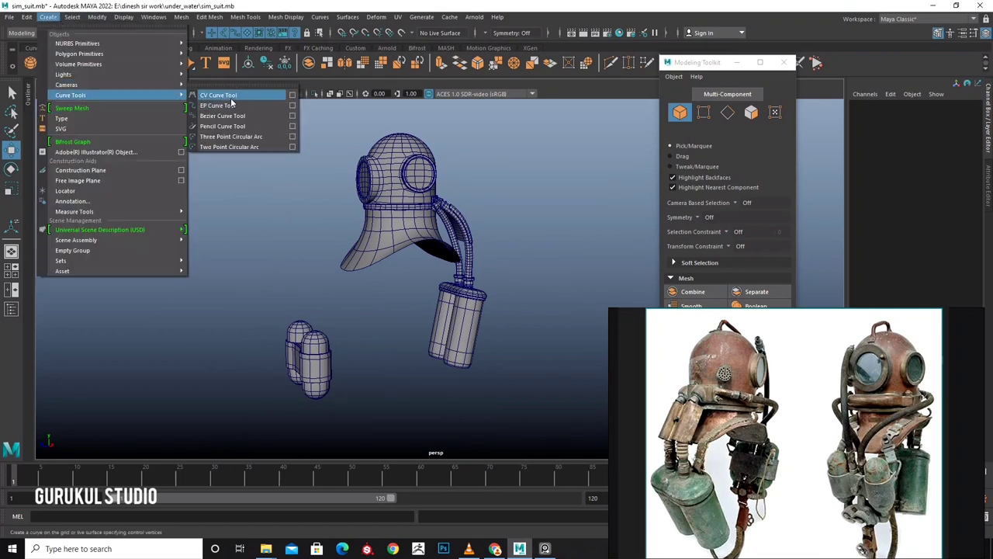
left_click(231, 99)
In the side view, place three points for the hose from the collar down toward the tanks.
key("space")
key("space")
scroll(440, 227, "up", 2)
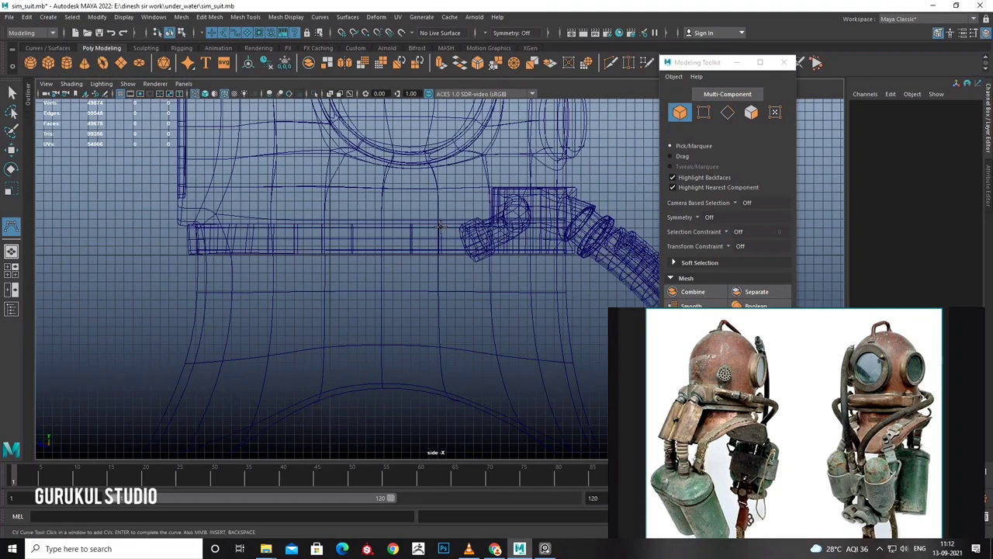
scroll(440, 226, "down", 4)
middle_click_drag(440, 226, 475, 192, "alt")
scroll(475, 193, "up", 3)
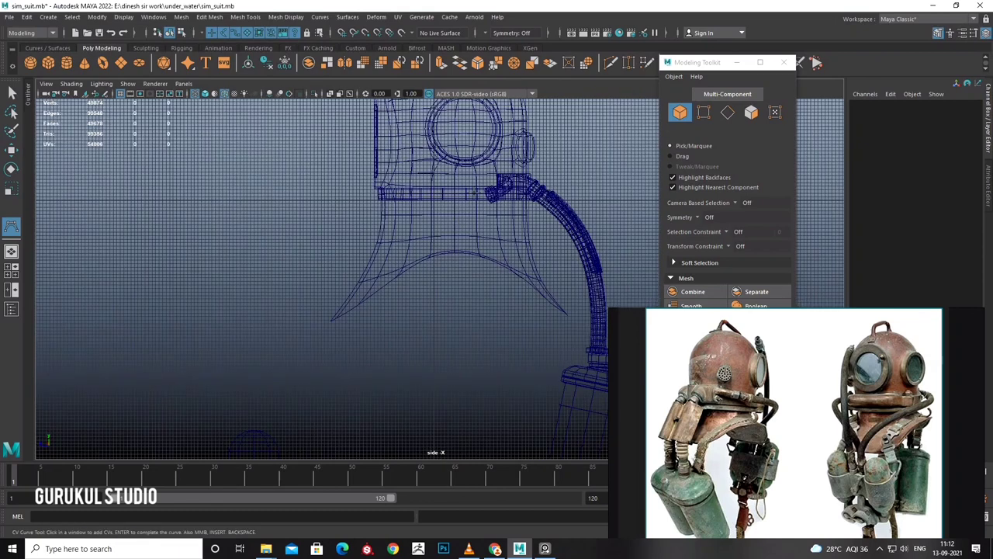
left_click(466, 198)
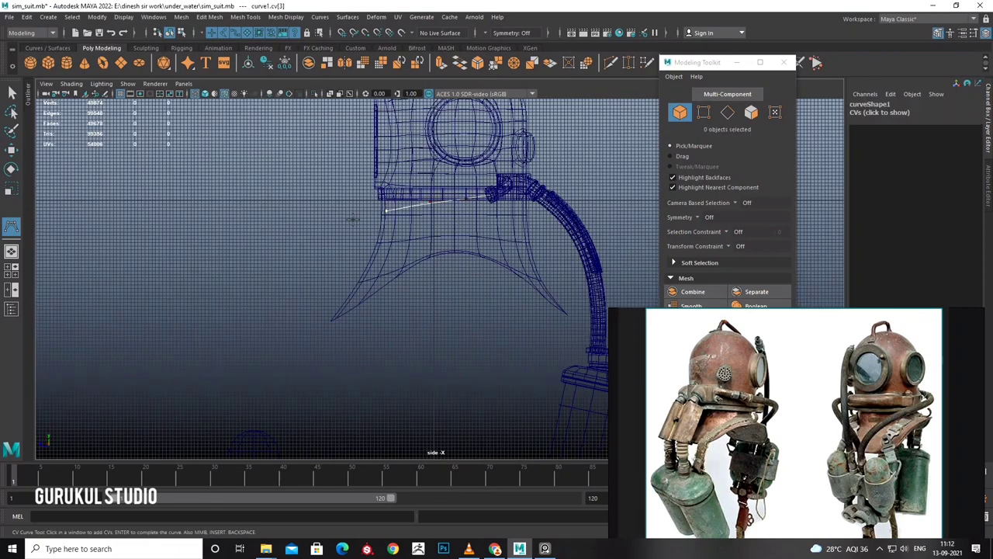
left_click(339, 231)
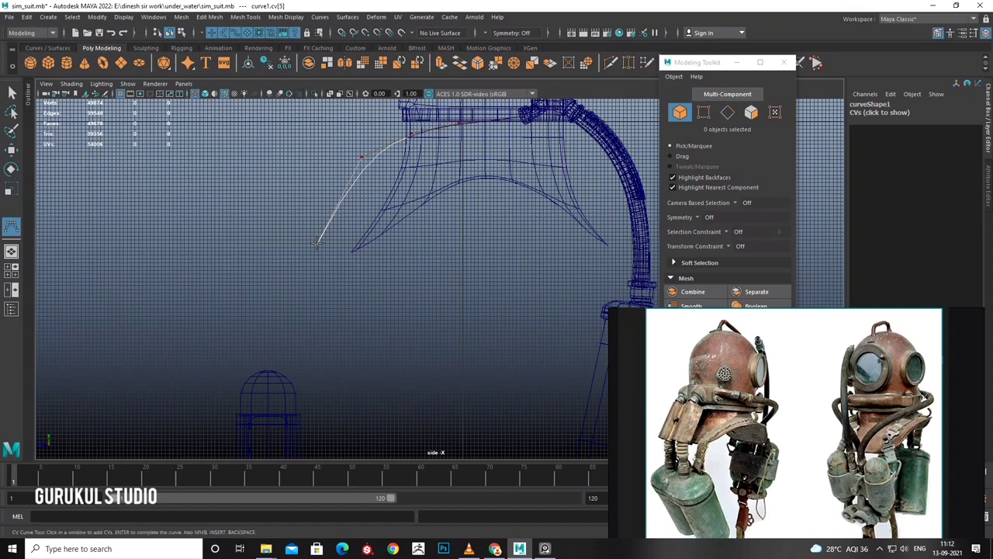
middle_click_drag(317, 243, 304, 231, "alt")
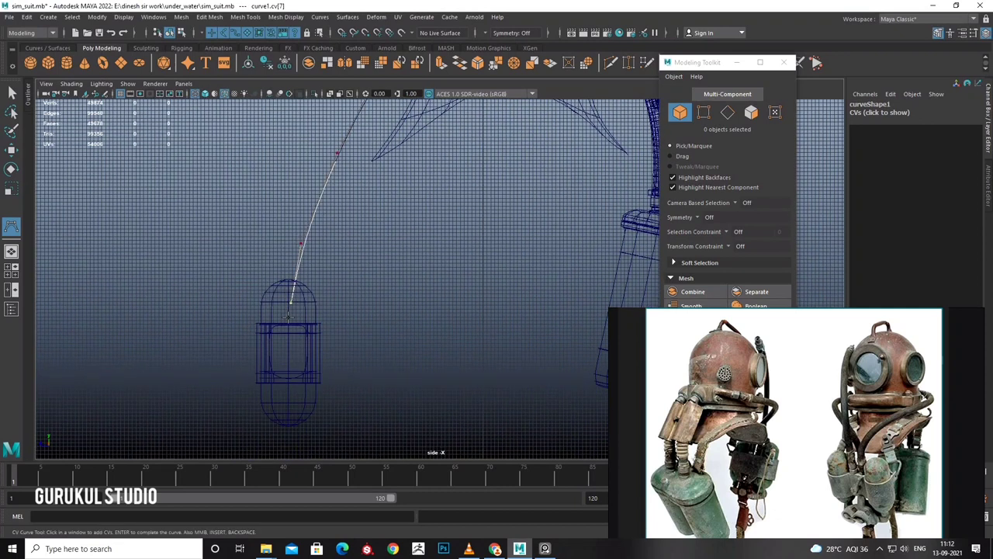
left_click(291, 326)
Complete the hose curve with Enter and switch to the Move tool.
key("space")
key("space")
left_click_drag(401, 212, 457, 166, "alt")
scroll(439, 194, "up", 3)
key("Return")
key("w")
scroll(442, 196, "up", 2)
scroll(456, 198, "up", 2)
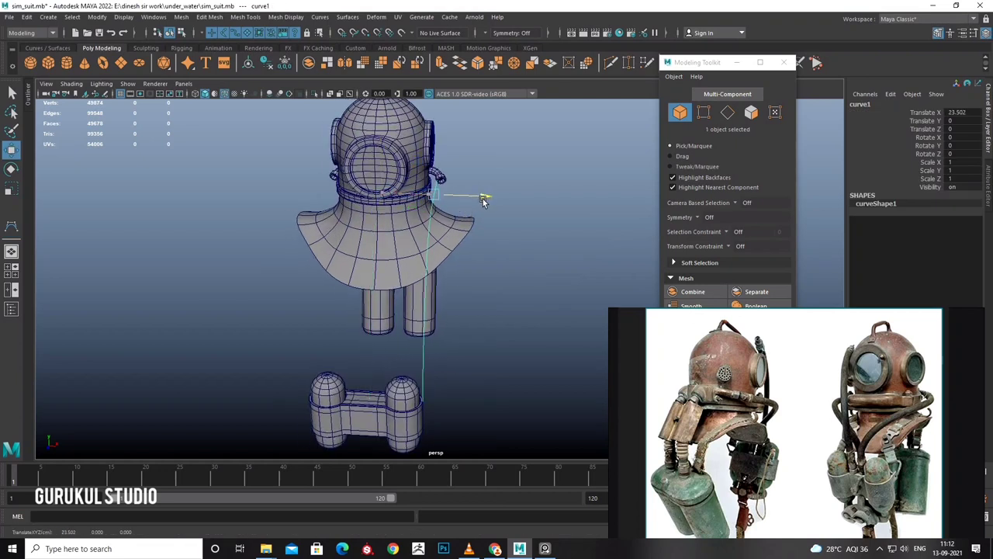
Select the curve's middle control points and drag them down to bend it into an arc.
mouse_move(487, 201)
left_mouse_down("alt")
mouse_move(463, 212)
mouse_move(398, 184)
mouse_move(462, 206)
left_mouse_up("alt")
scroll(441, 226, "up", 3)
left_click(398, 184)
scroll(384, 186, "down", 3)
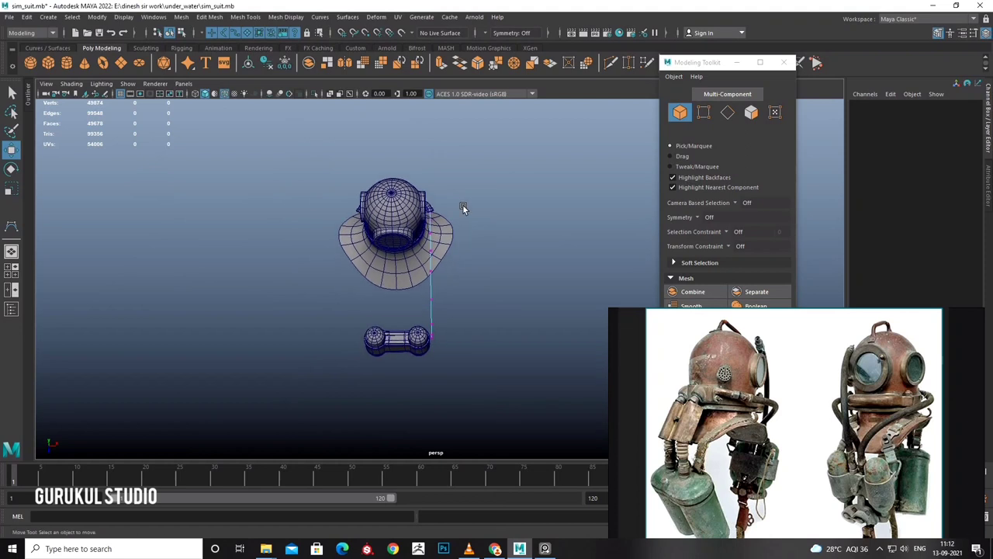
scroll(400, 223, "up", 2)
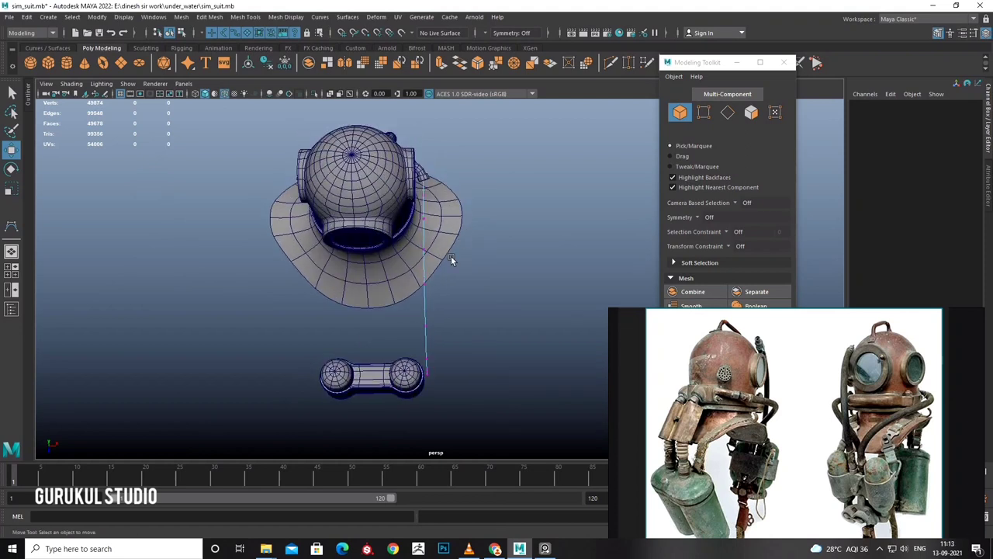
left_click_drag(452, 260, 415, 210)
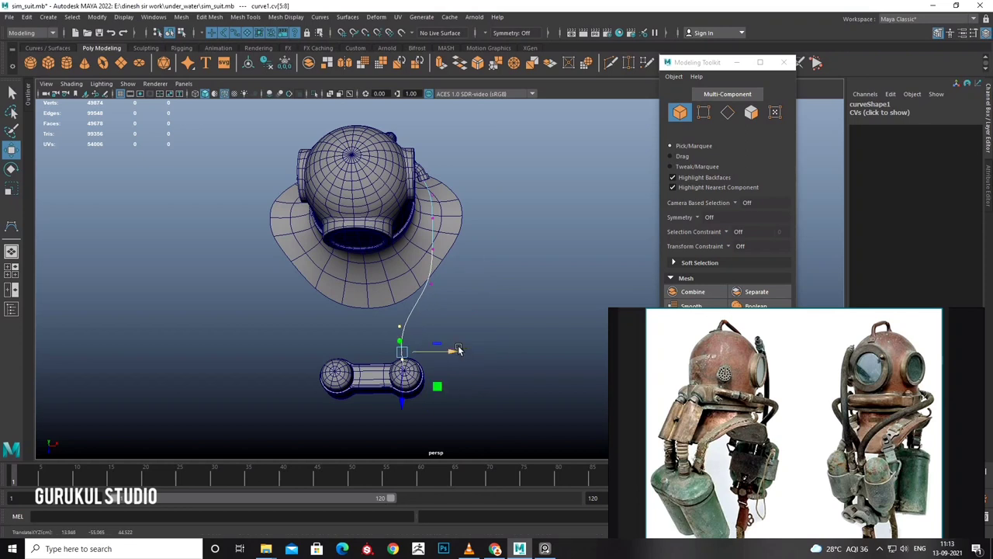
left_click_drag(457, 350, 414, 286, "alt")
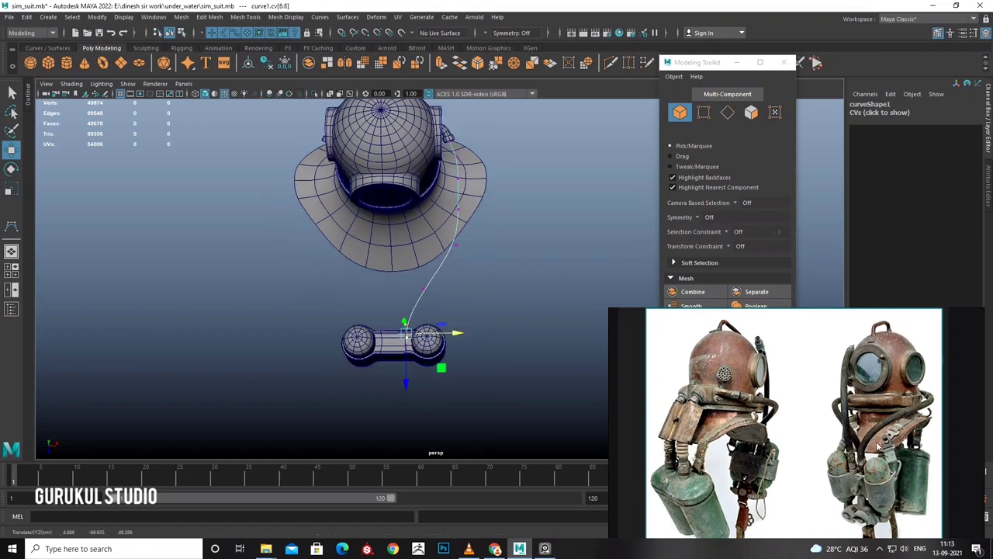
Check the arc from the tanks and the collar fitting, then return to whole-curve selection.
left_click_drag(478, 366, 388, 272, "alt")
scroll(380, 256, "up", 3)
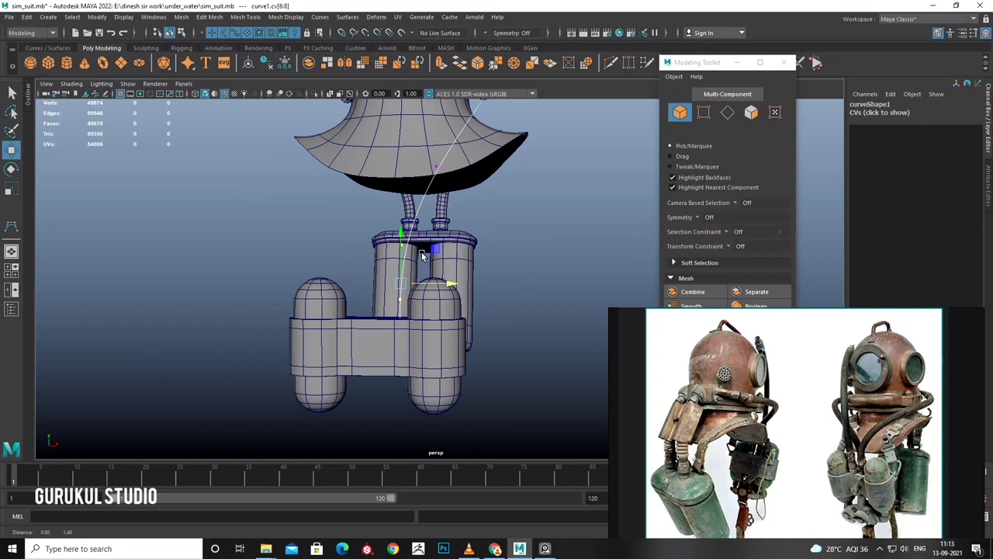
scroll(378, 251, "up", 2)
mouse_move(484, 225)
left_mouse_down("alt")
mouse_move(395, 231)
mouse_move(406, 199)
mouse_move(528, 222)
mouse_move(540, 247)
mouse_move(459, 261)
mouse_move(439, 200)
mouse_move(395, 221)
left_mouse_up("alt")
scroll(395, 231, "down", 3)
mouse_move(414, 170)
left_mouse_down("alt")
mouse_move(484, 222)
mouse_move(481, 250)
mouse_move(465, 241)
mouse_move(492, 248)
mouse_move(497, 225)
mouse_move(526, 191)
mouse_move(386, 272)
mouse_move(403, 286)
mouse_move(425, 256)
left_mouse_up("alt")
key("w")
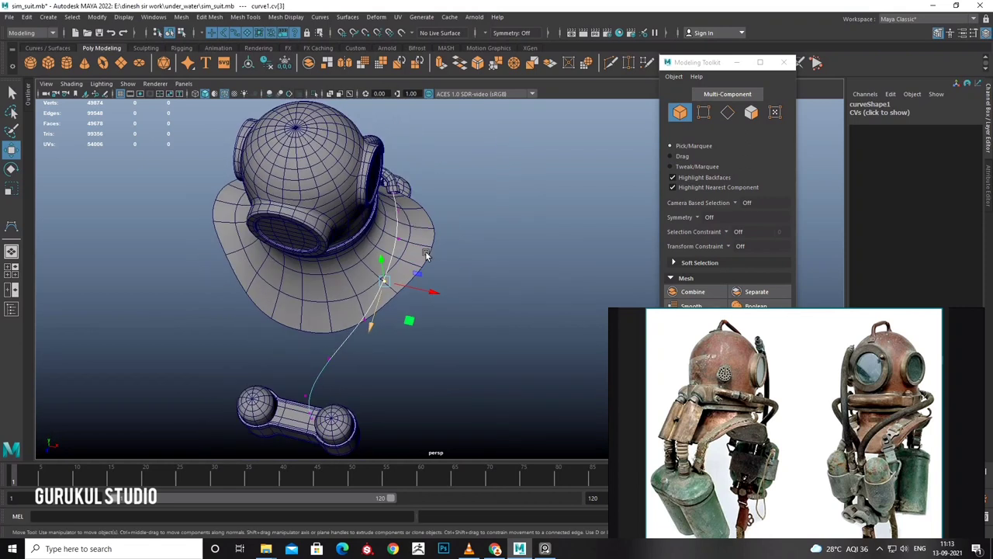
left_click_drag(420, 217, 443, 222, "alt")
scroll(417, 204, "up", 5)
scroll(372, 222, "up", 3)
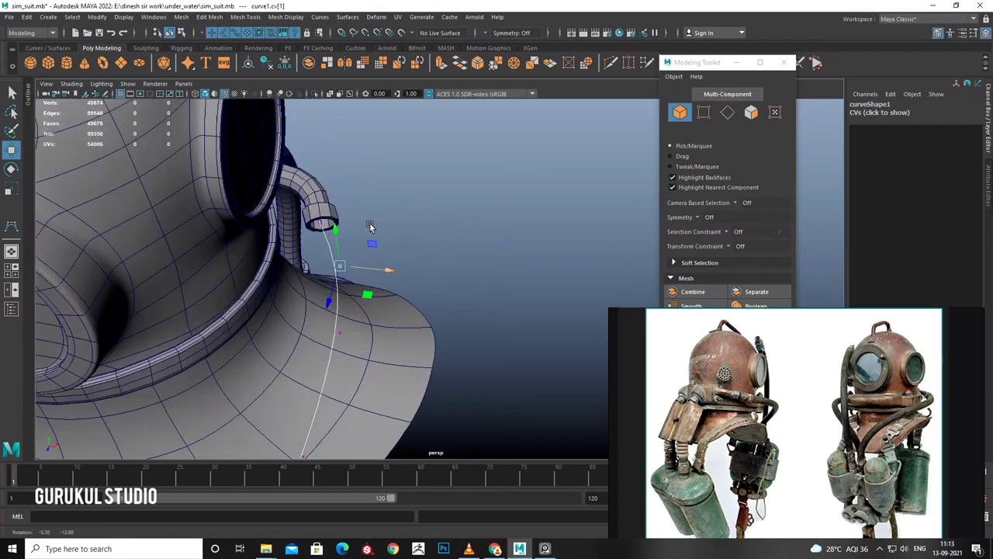
scroll(322, 270, "up", 2)
key("F8")
scroll(350, 283, "down", 4)
scroll(377, 298, "down", 2)
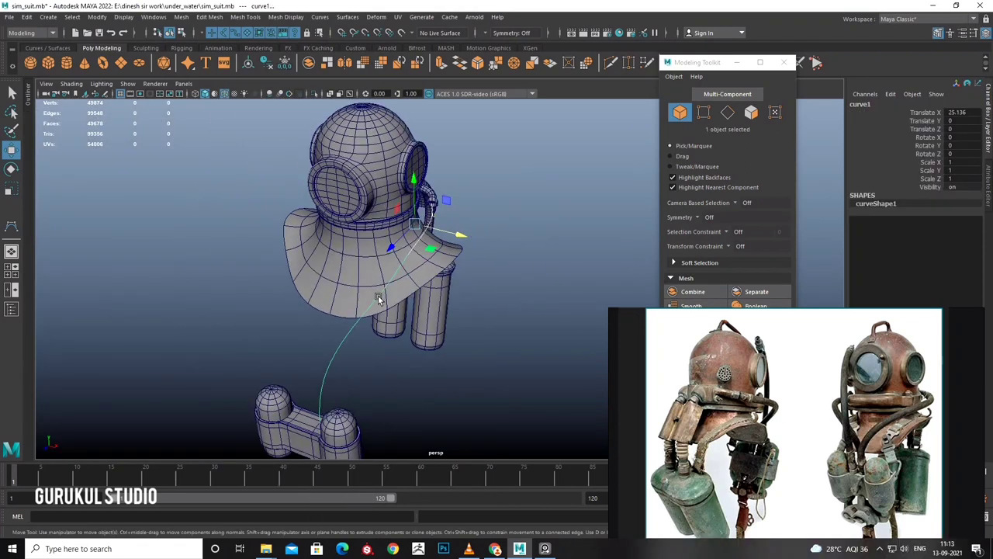
Create a Sweep Mesh tube along curve1.
left_click(48, 17)
left_click(48, 17)
left_click(48, 17)
left_click(72, 108)
Close the Modeling Toolkit and set the hose's sweep Scale Profile to 1.776.
scroll(373, 263, "up", 5)
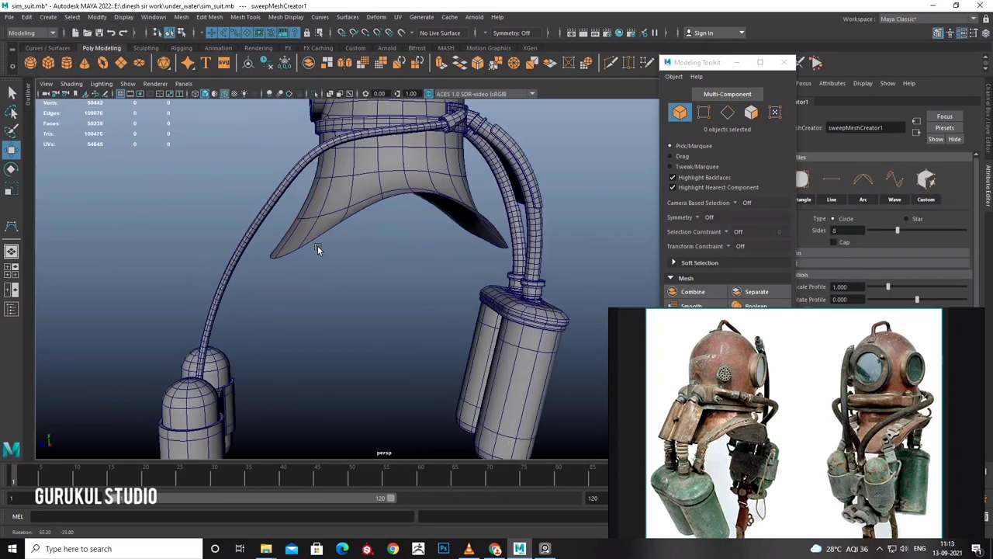
scroll(318, 245, "up", 1)
left_click(785, 62)
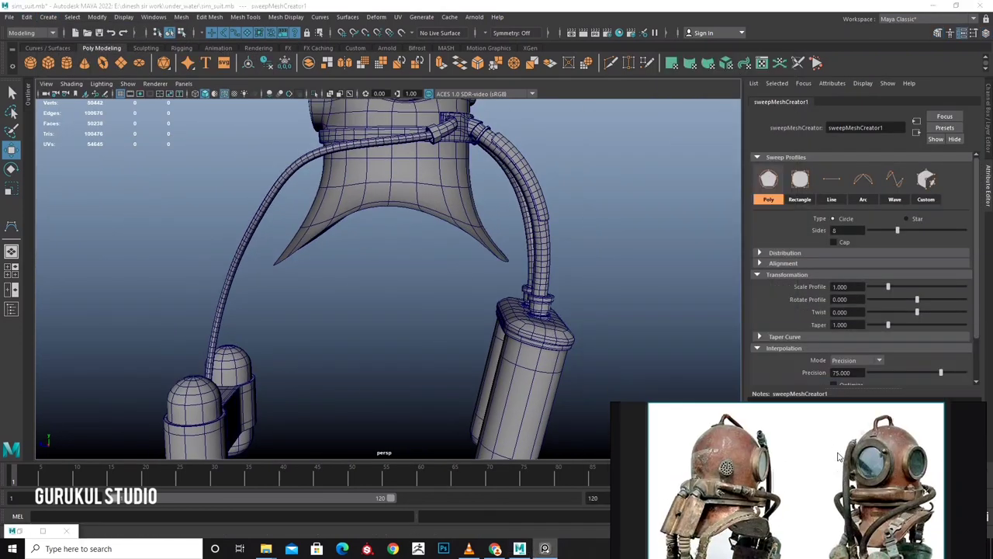
left_click_drag(889, 287, 891, 288)
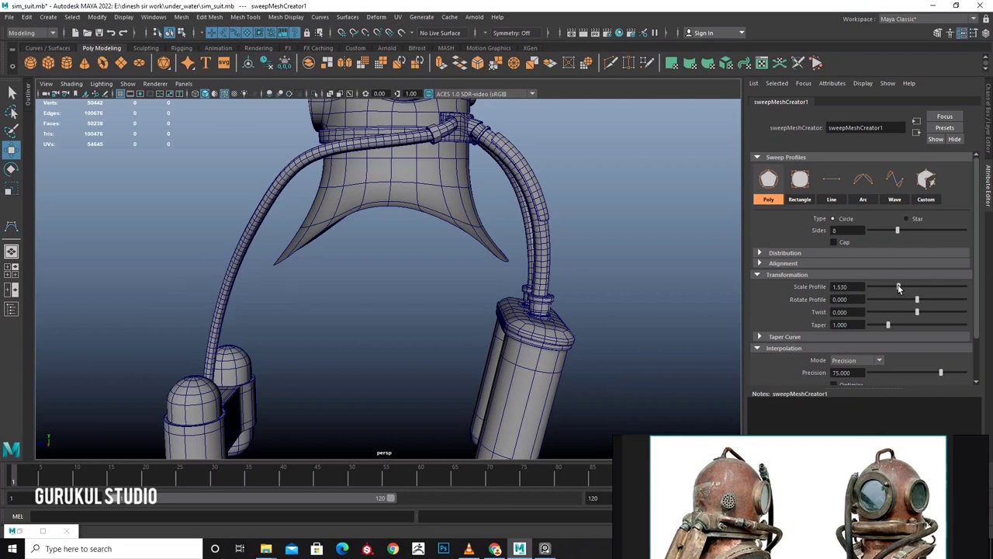
left_click_drag(900, 288, 902, 286)
mouse_move(499, 188)
left_mouse_down("alt")
mouse_move(460, 202)
mouse_move(515, 243)
left_mouse_up("alt")
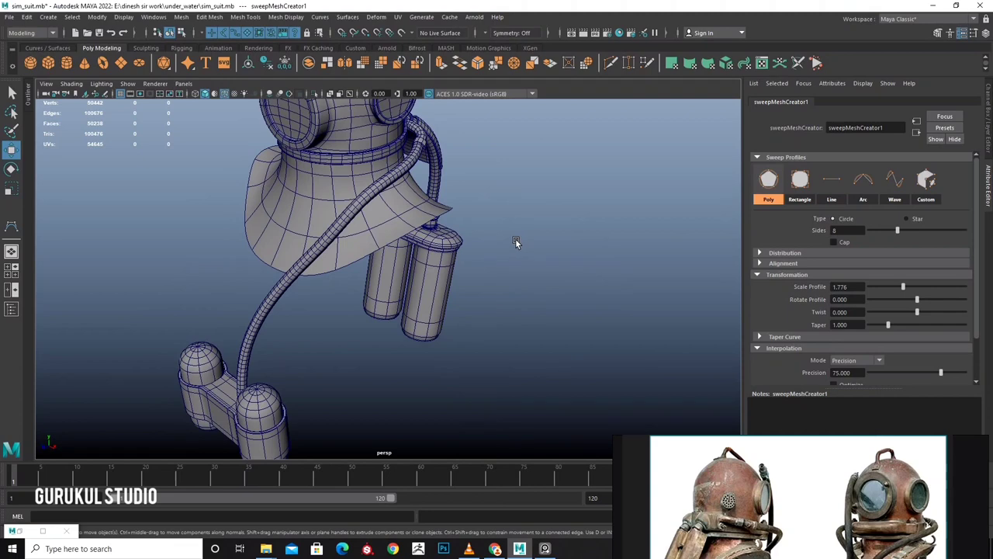
Switch to wireframe and select the hose's guide curve.
key("4")
scroll(384, 247, "up", 5)
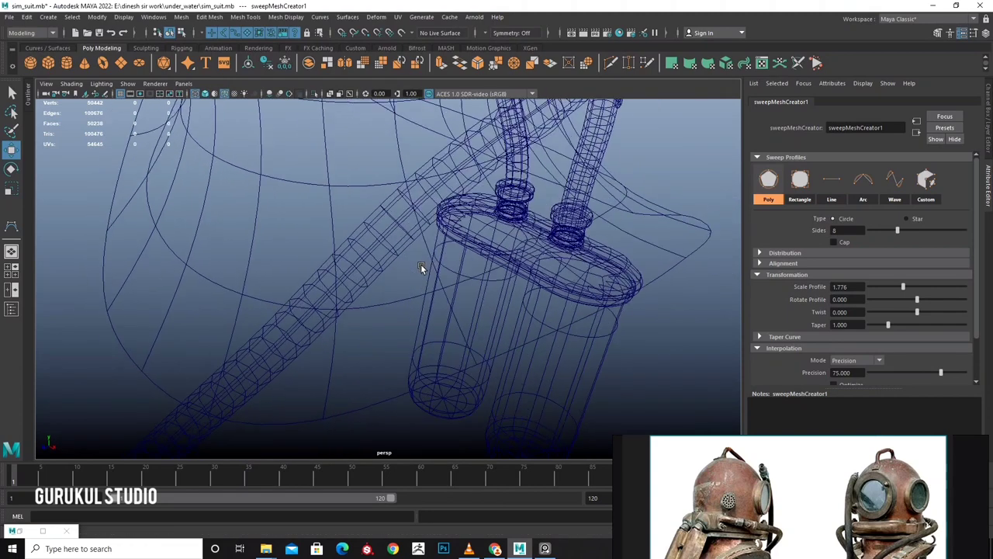
mouse_move(421, 264)
left_mouse_down("alt")
mouse_move(389, 276)
mouse_move(427, 256)
left_mouse_up("alt")
left_click(387, 273)
Select hose curve control points and lower one in side view to smooth the arc.
right_click(430, 254)
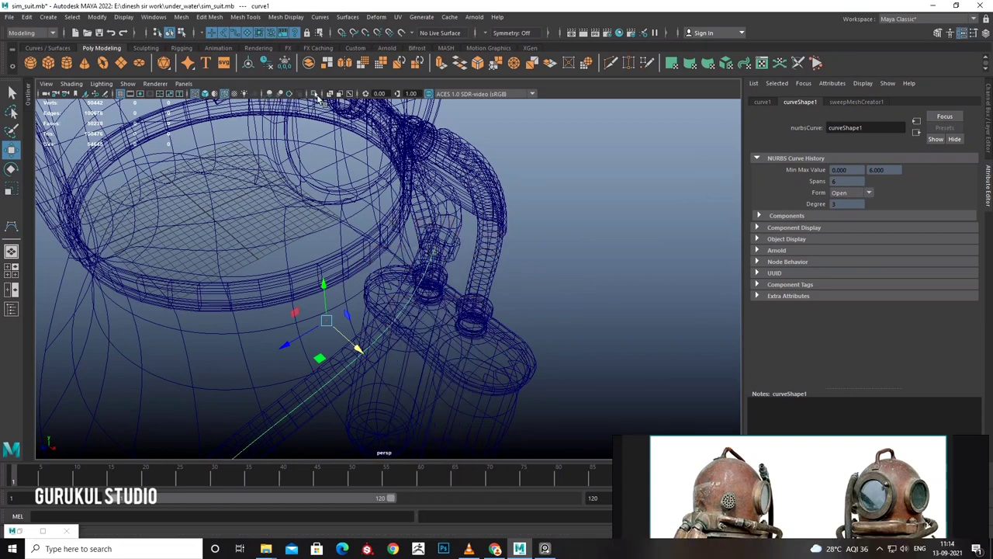
right_click(428, 257)
mouse_move(316, 232)
left_mouse_down("alt")
mouse_move(438, 279)
mouse_move(512, 280)
left_mouse_up("alt")
left_click(439, 279)
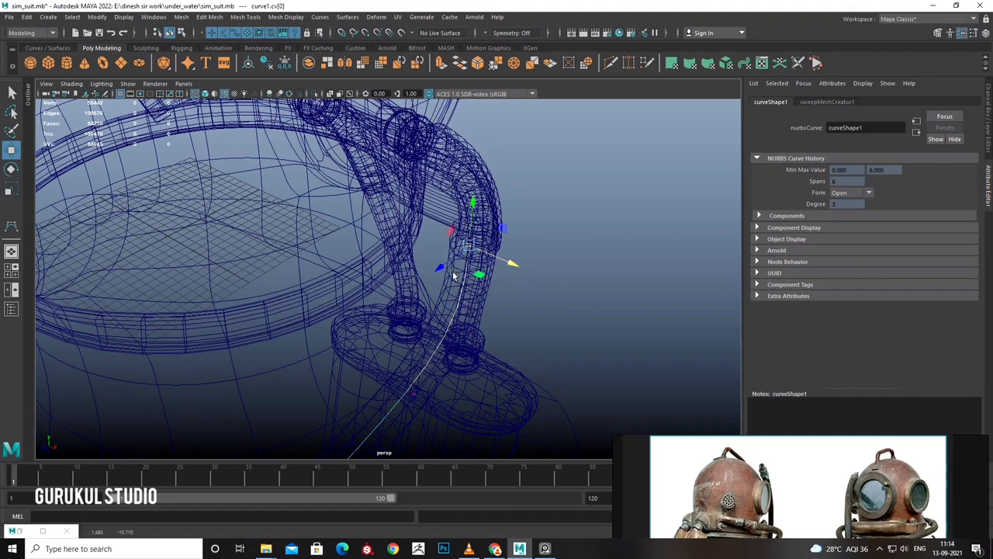
left_click_drag(457, 305, 303, 235, "alt")
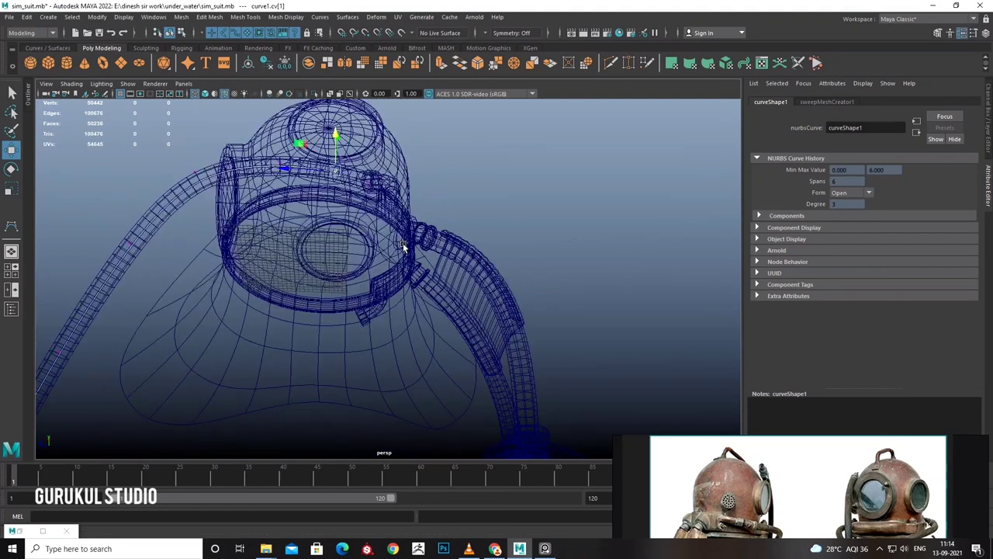
left_click_drag(228, 161, 256, 180)
scroll(256, 180, "down", 2)
scroll(243, 185, "down", 3)
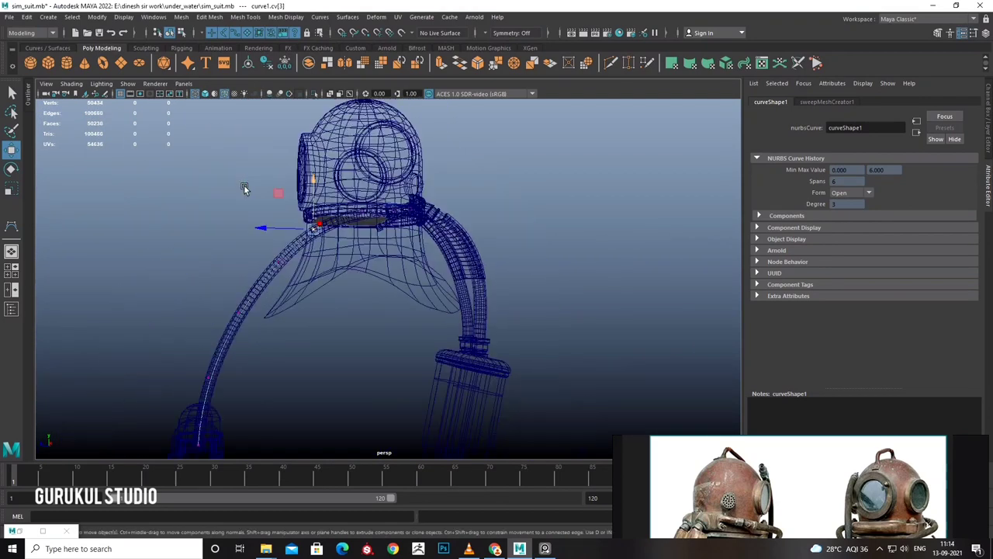
scroll(243, 185, "down", 2)
scroll(347, 247, "down", 2)
key("space")
key("space")
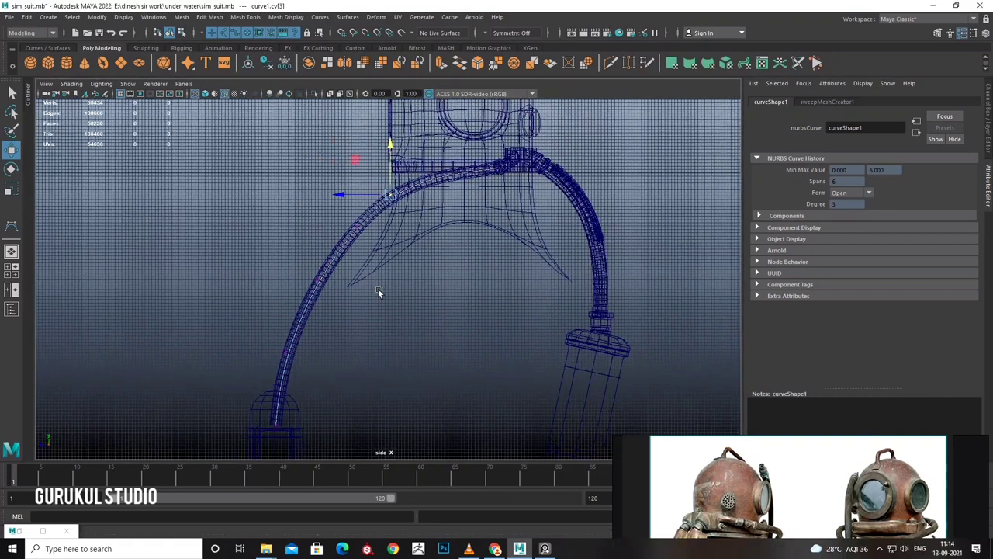
left_click_drag(370, 181, 370, 190)
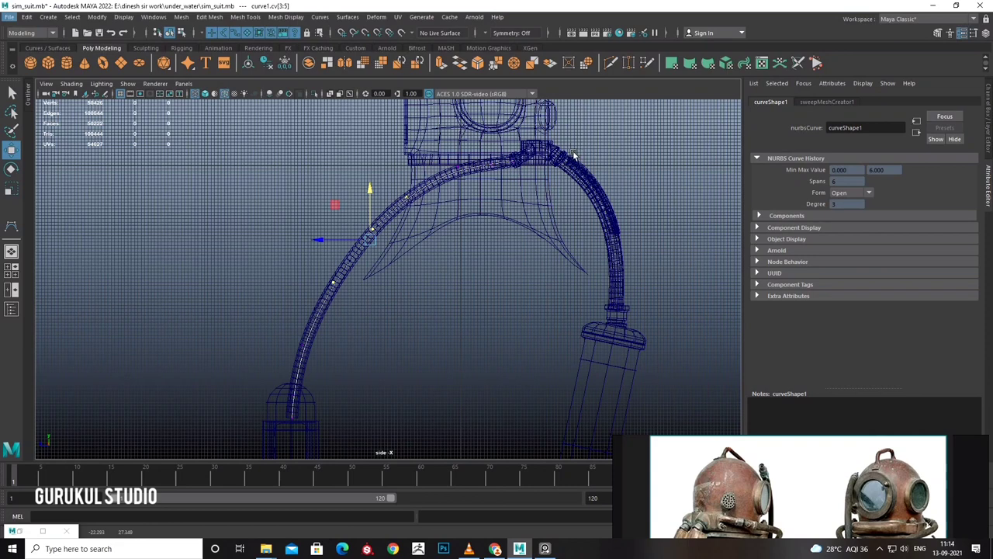
key("space")
key("space")
Set sweepMeshCreator1's interpolation to Precision at 68.306.
mouse_move(560, 189)
left_mouse_down("alt")
mouse_move(541, 275)
mouse_move(459, 239)
mouse_move(470, 224)
mouse_move(483, 279)
mouse_move(473, 256)
left_mouse_up("alt")
scroll(473, 256, "up", 2)
mouse_move(483, 362)
left_mouse_down("alt")
mouse_move(503, 317)
mouse_move(392, 285)
mouse_move(390, 311)
mouse_move(707, 234)
mouse_move(455, 246)
left_mouse_up("alt")
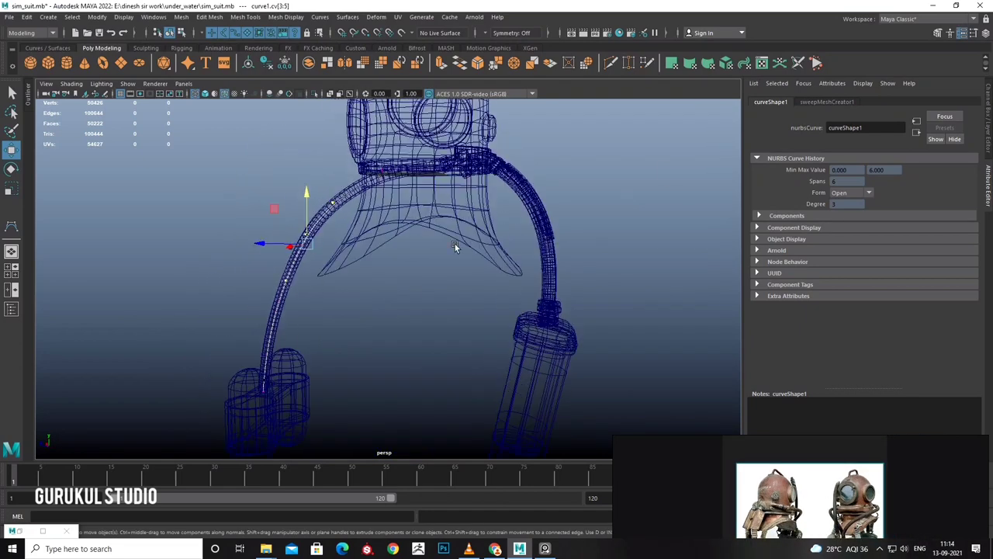
scroll(521, 235, "up", 3)
mouse_move(521, 234)
left_mouse_down("alt")
mouse_move(443, 255)
mouse_move(488, 262)
mouse_move(480, 290)
mouse_move(554, 222)
left_mouse_up("alt")
scroll(481, 287, "up", 3)
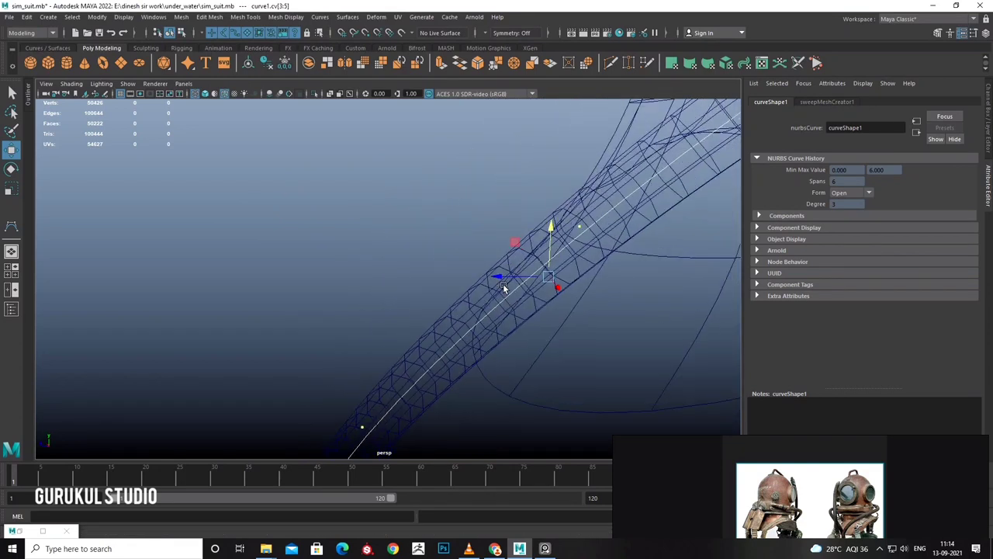
key("F8")
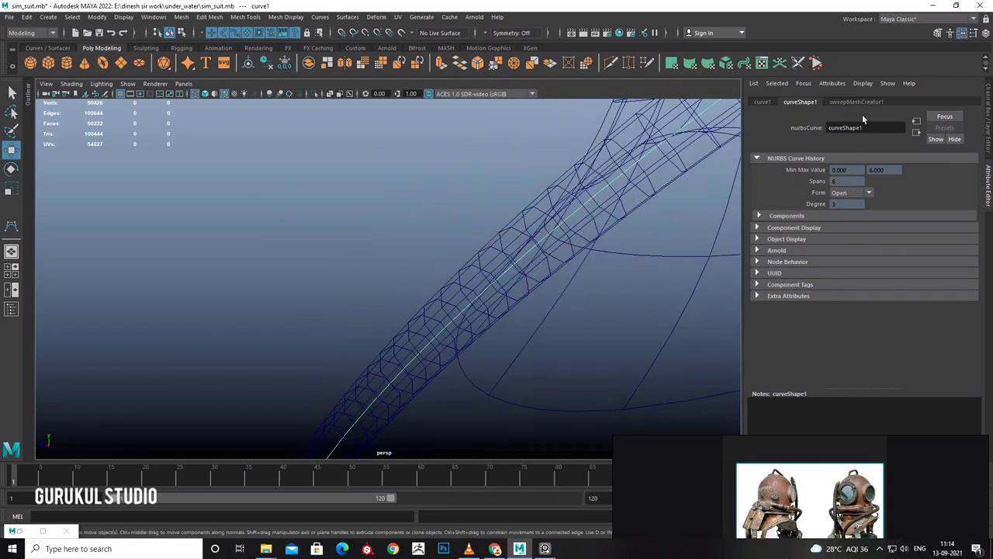
left_click(855, 102)
left_click(848, 298)
left_click_drag(938, 321, 934, 321)
scroll(438, 279, "down", 5)
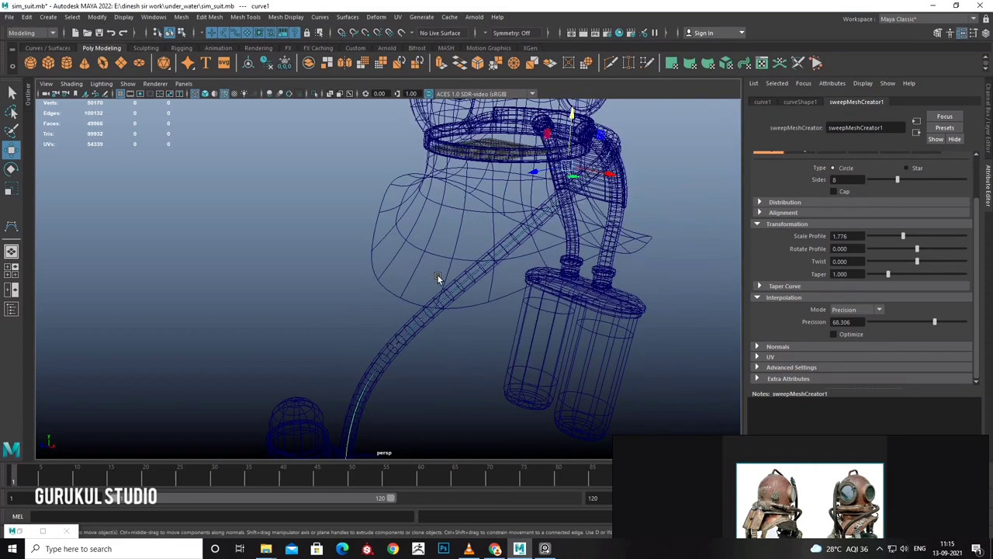
Select the hose curve's end point near the collar and nudge it sideways.
key("5")
mouse_move(437, 280)
left_mouse_down("alt")
mouse_move(523, 300)
mouse_move(516, 277)
mouse_move(399, 278)
mouse_move(540, 285)
left_mouse_up("alt")
scroll(435, 268, "up", 3)
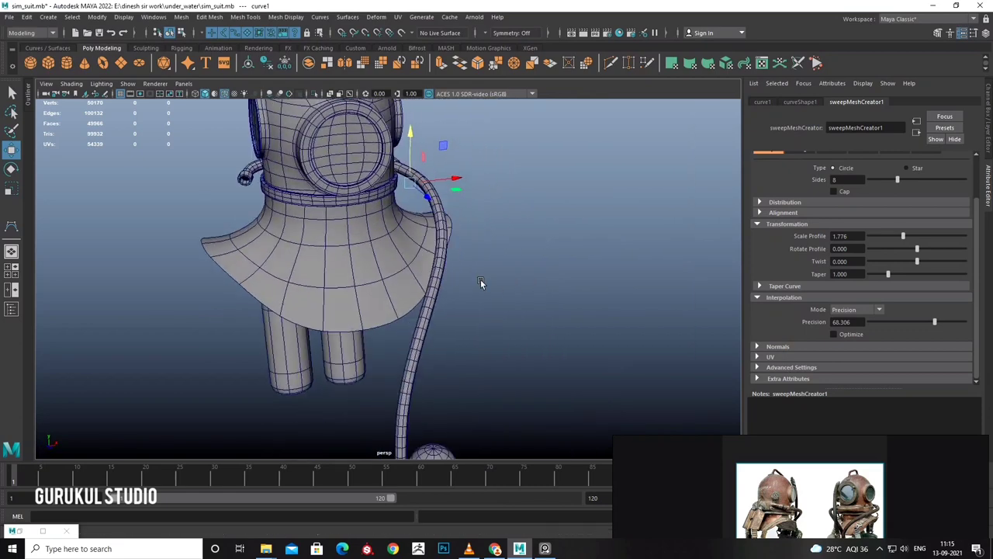
scroll(481, 282, "up", 3)
mouse_move(470, 293)
left_mouse_down("alt")
mouse_move(436, 260)
mouse_move(441, 288)
left_mouse_up("alt")
key("4")
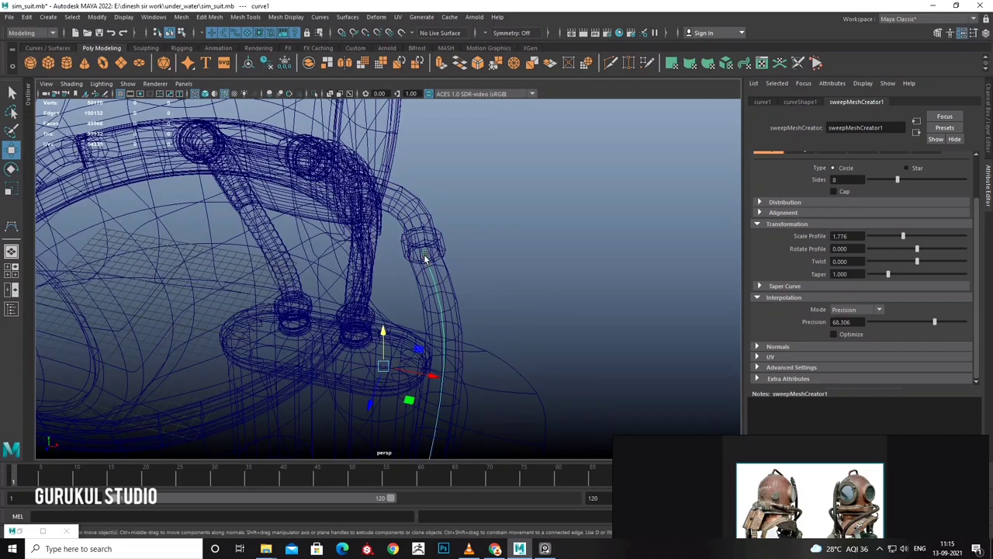
left_click(439, 262)
left_click_drag(460, 256, 463, 257)
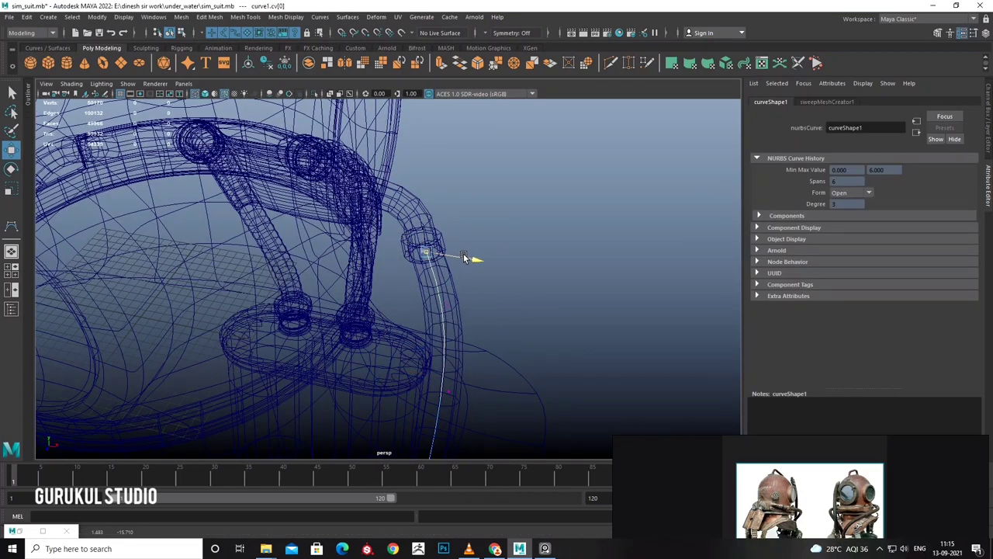
Rotate and reposition the end point so the hose sits on the collar fitting.
scroll(465, 254, "up", 3)
scroll(458, 240, "up", 3)
scroll(454, 255, "up", 3)
scroll(465, 247, "up", 3)
mouse_move(470, 246)
left_mouse_down("alt")
mouse_move(373, 279)
mouse_move(289, 289)
mouse_move(311, 271)
mouse_move(360, 285)
left_mouse_up("alt")
key("e")
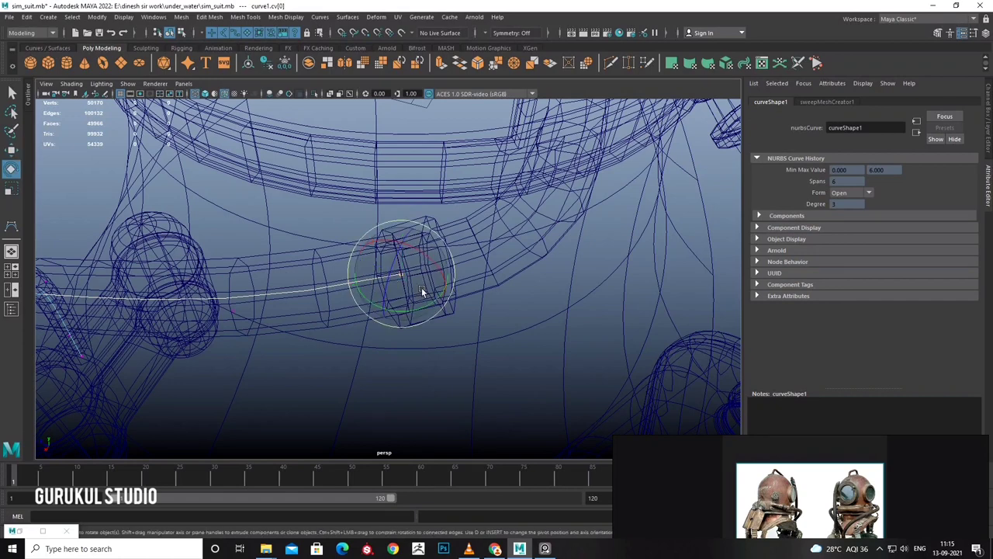
key("w")
mouse_move(422, 310)
left_mouse_down("alt")
mouse_move(370, 317)
mouse_move(435, 320)
left_mouse_up("alt")
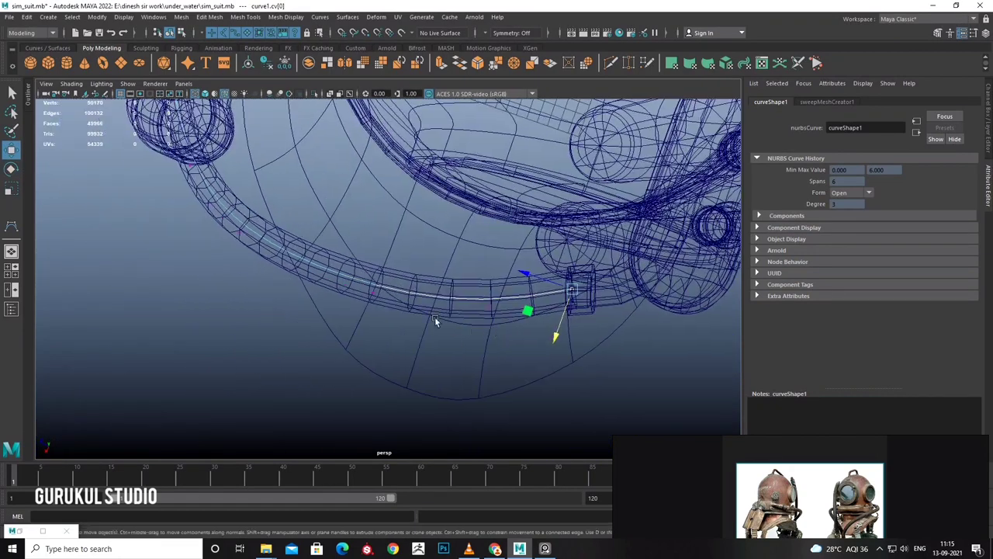
scroll(367, 324, "down", 2)
scroll(361, 334, "down", 3)
mouse_move(359, 323)
left_mouse_down("alt")
mouse_move(433, 289)
mouse_move(470, 298)
mouse_move(443, 283)
mouse_move(468, 270)
left_mouse_up("alt")
scroll(468, 270, "up", 5)
key("F8")
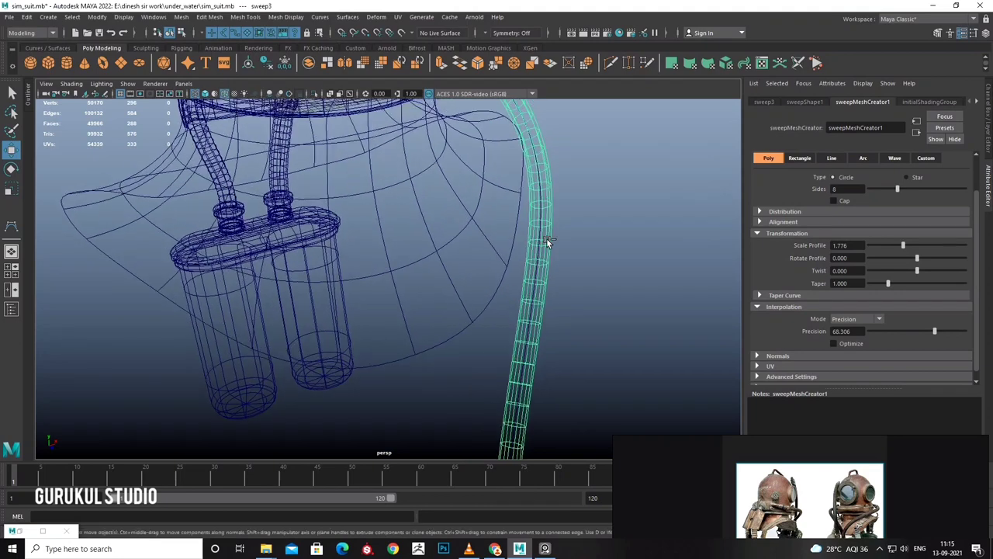
Delete the construction history of the sweep3 hose mesh.
scroll(547, 239, "down", 2)
left_click(523, 261)
scroll(512, 276, "up", 3)
left_click(502, 289)
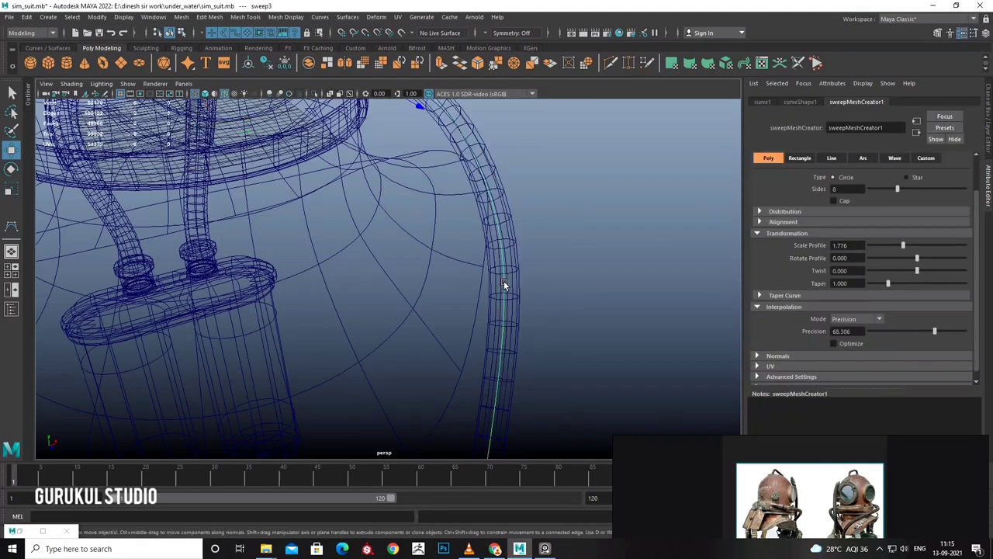
scroll(508, 306, "up", 2)
left_click_drag(510, 315, 473, 349, "alt")
left_click(474, 349)
left_click(27, 16)
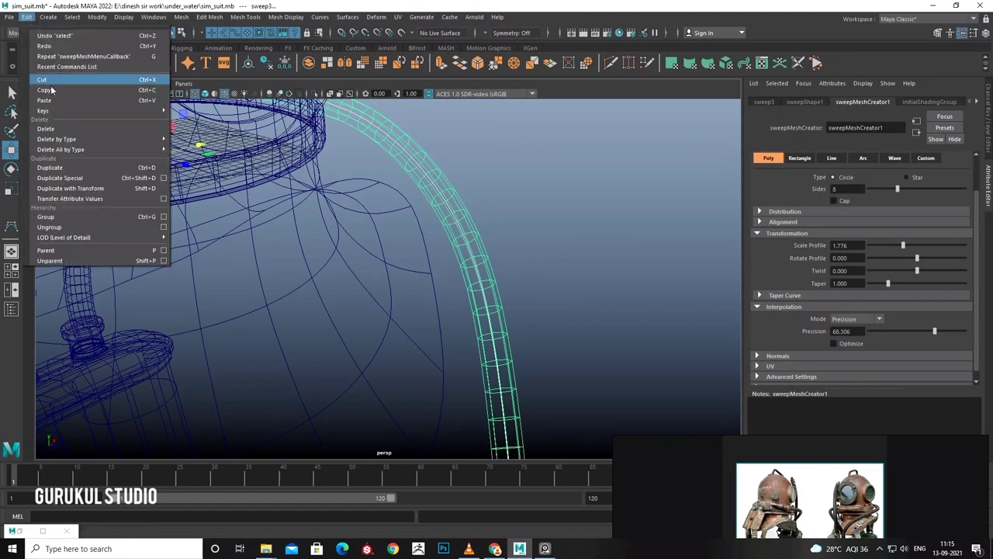
left_click(191, 139)
Select the guide curve curve1, frame it and show its transform values.
mouse_move(225, 174)
left_mouse_down("alt")
mouse_move(444, 262)
mouse_move(498, 258)
mouse_move(486, 253)
left_mouse_up("alt")
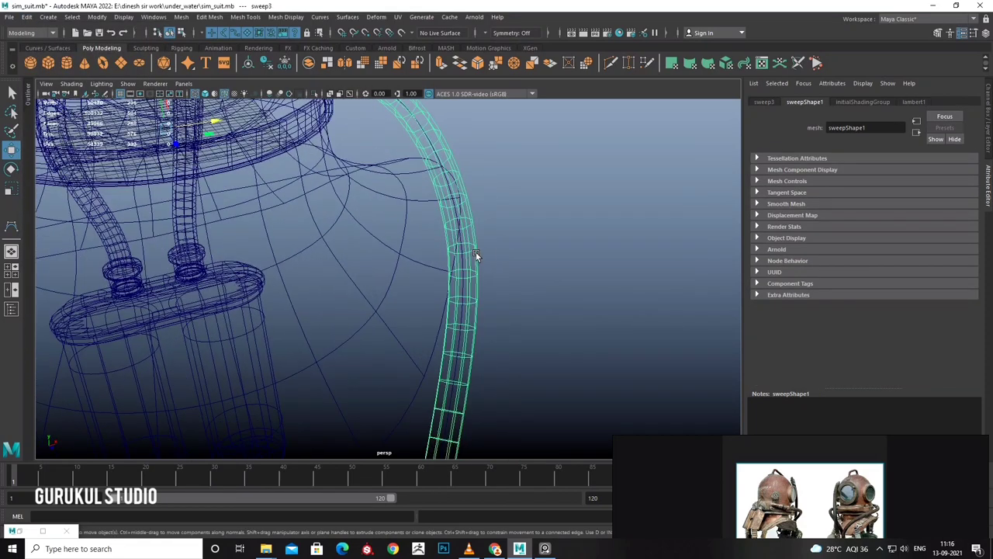
left_click(476, 252)
key("f")
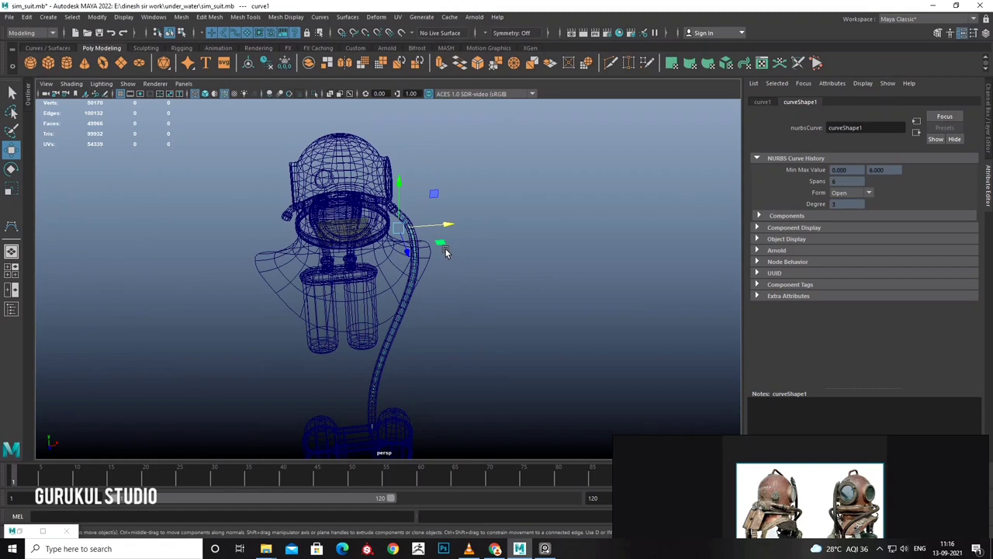
left_click(988, 114)
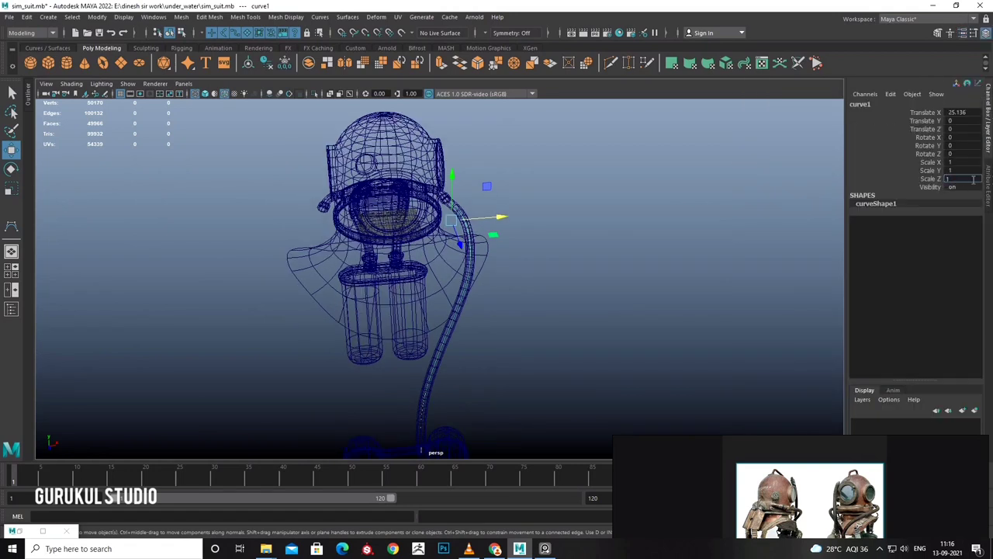
left_click(502, 239)
left_click(447, 223)
left_click(585, 233)
left_click(503, 222)
left_click(510, 224)
left_click(511, 224)
Move curve1 along X to -13.118 and rotate it toward the tanks.
left_click_drag(503, 219, 346, 222)
key("e")
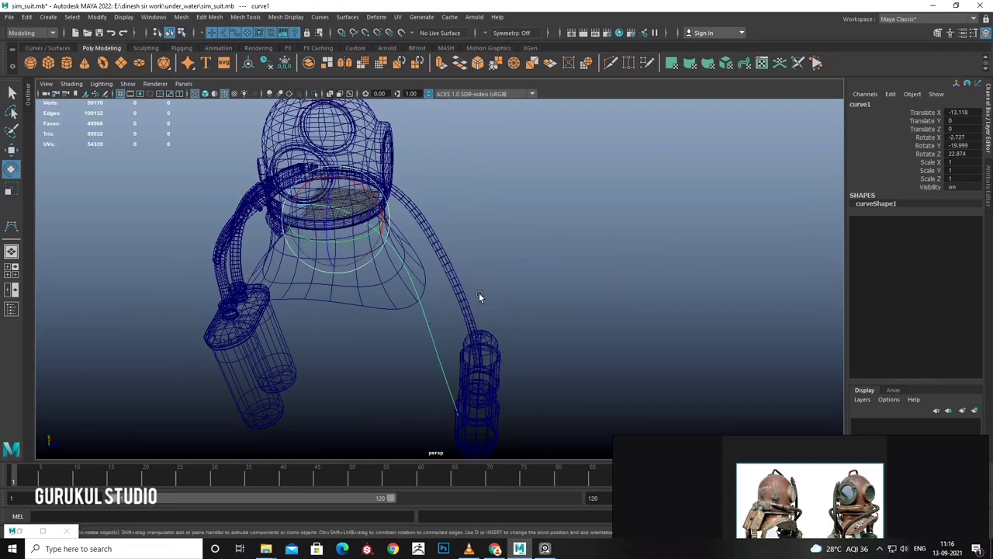
left_click(497, 281)
scroll(512, 240, "down", 5)
mouse_move(516, 224)
left_mouse_down("alt")
mouse_move(391, 220)
mouse_move(539, 196)
left_mouse_up("alt")
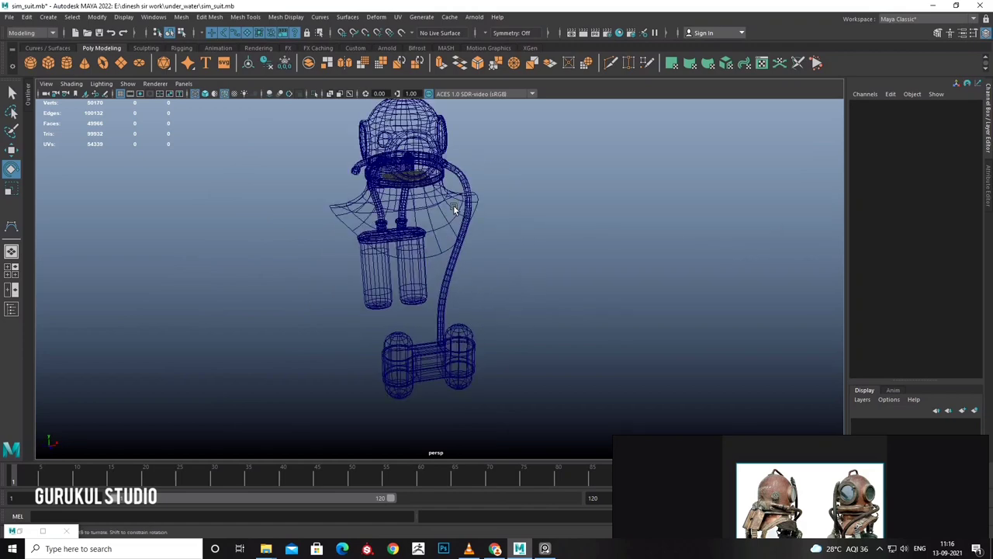
Duplicate the swept hose with Duplicate Special using Scale X -1.
key("space")
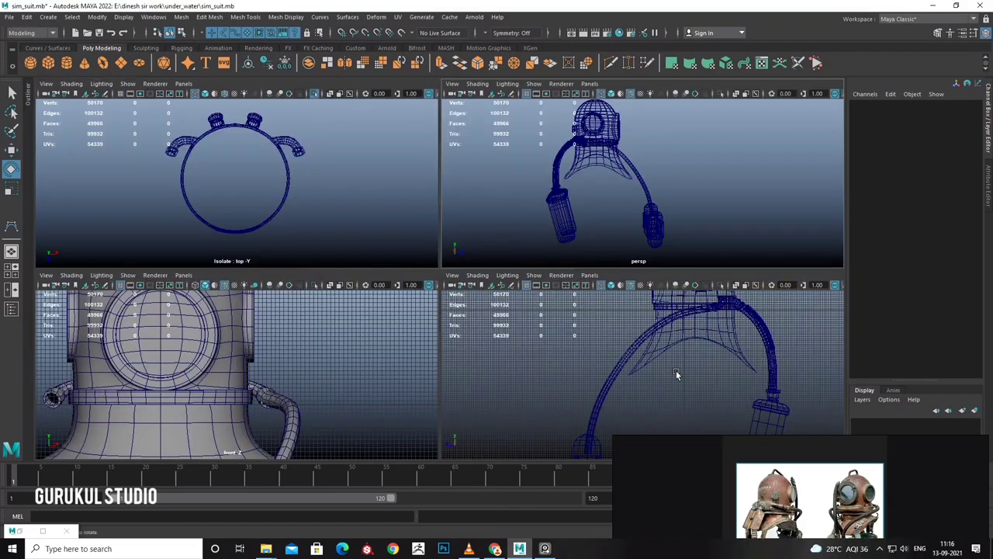
key("space")
scroll(535, 253, "down", 1)
scroll(518, 283, "down", 1)
left_click(429, 263)
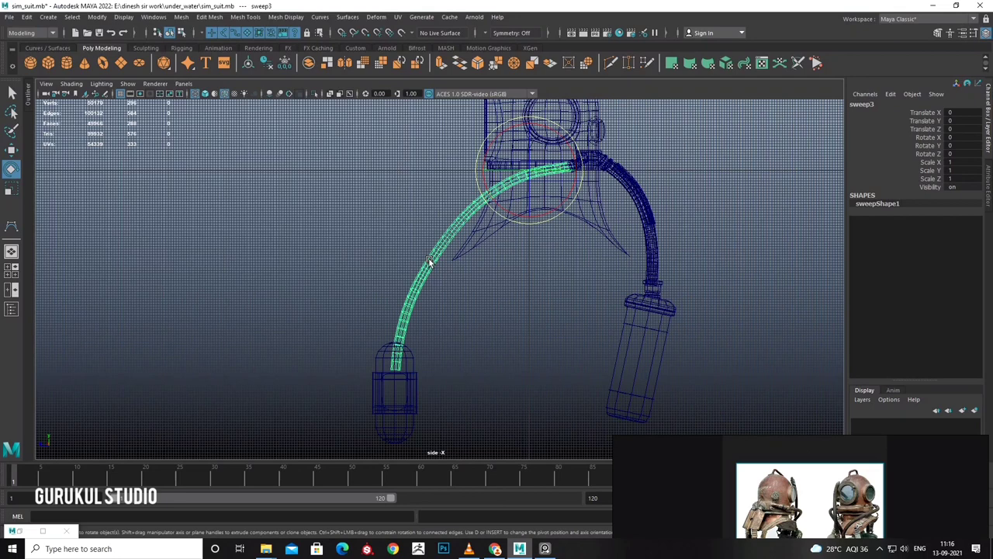
key("space")
Inspect the mirrored hoses in the front and shaded perspective views.
key("space")
key("w")
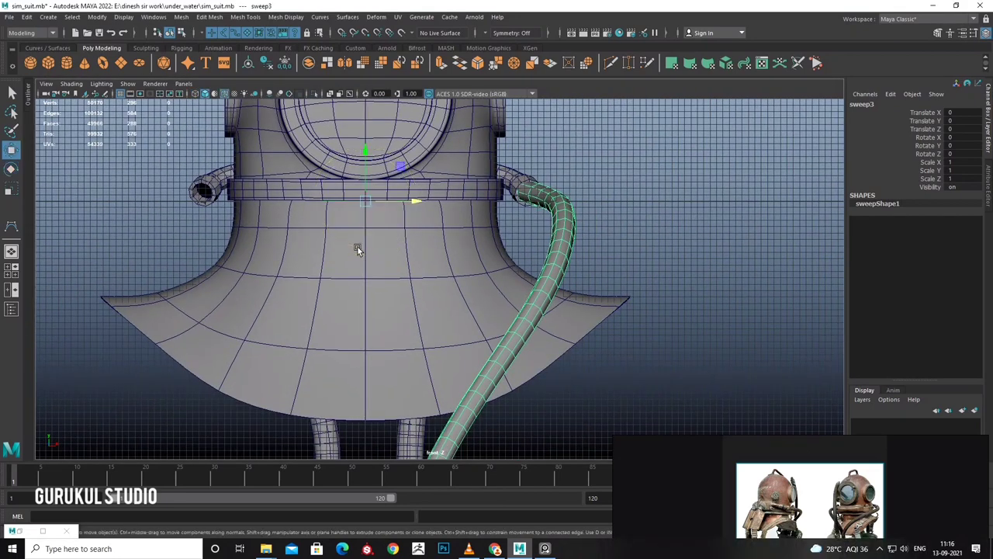
scroll(424, 224, "down", 2)
key("ctrl+shift+d")
mouse_move(423, 225)
middle_mouse_down("alt")
mouse_move(364, 233)
mouse_move(382, 250)
middle_mouse_up("alt")
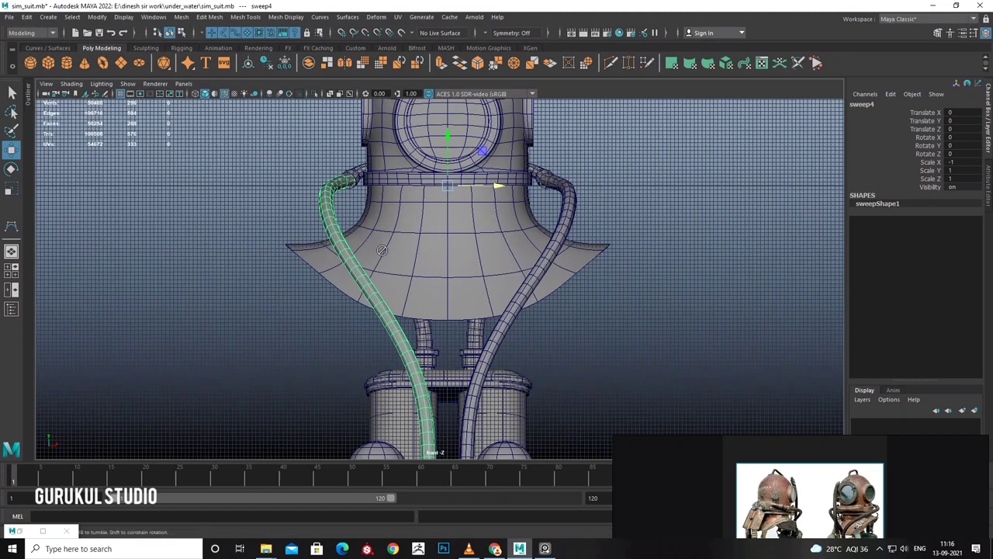
key("space")
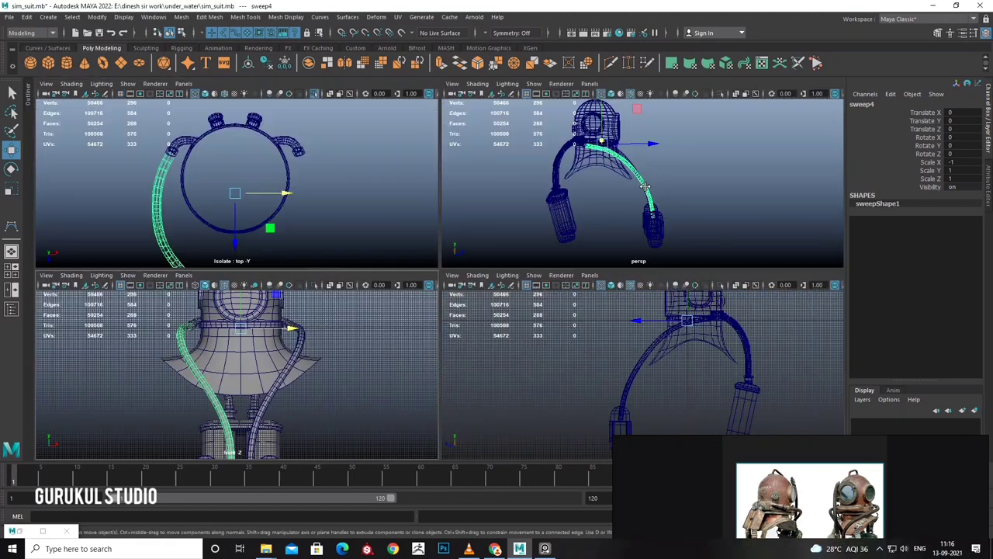
key("space")
mouse_move(519, 217)
left_mouse_down("alt")
mouse_move(470, 259)
mouse_move(426, 243)
mouse_move(414, 255)
mouse_move(439, 256)
left_mouse_up("alt")
key("5")
scroll(446, 256, "up", 5)
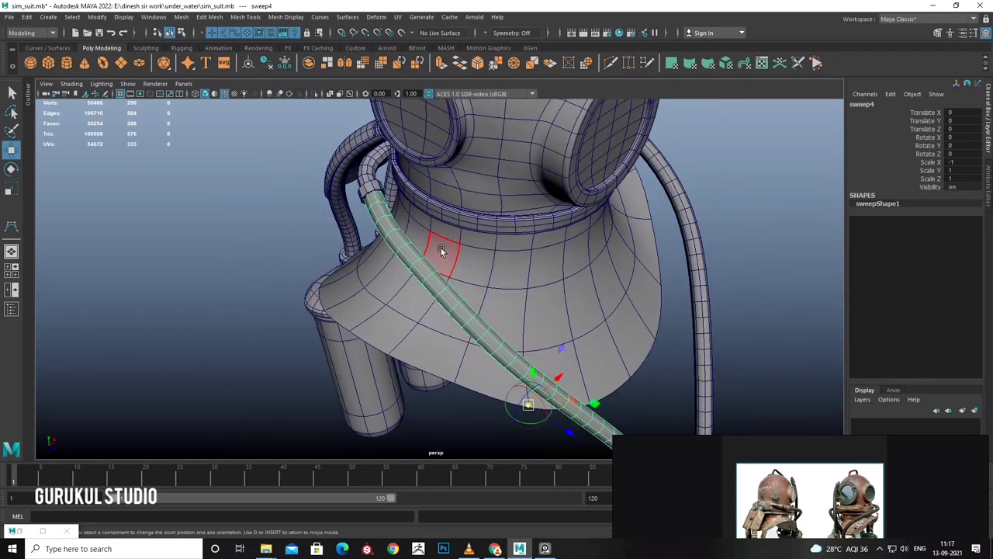
Select the edge loop at the top of the mirrored hose for rotating.
scroll(404, 238, "up", 3)
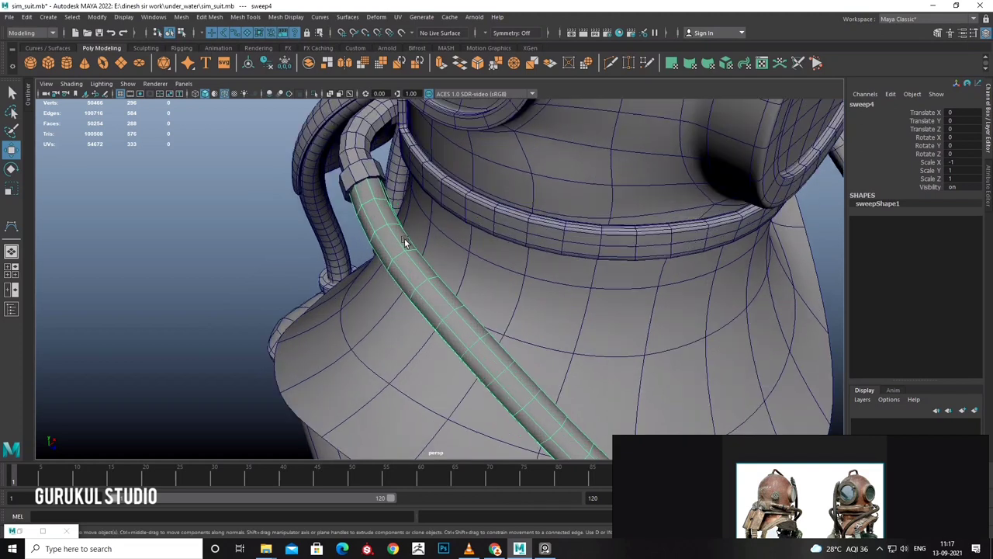
left_click_drag(404, 238, 398, 223, "alt")
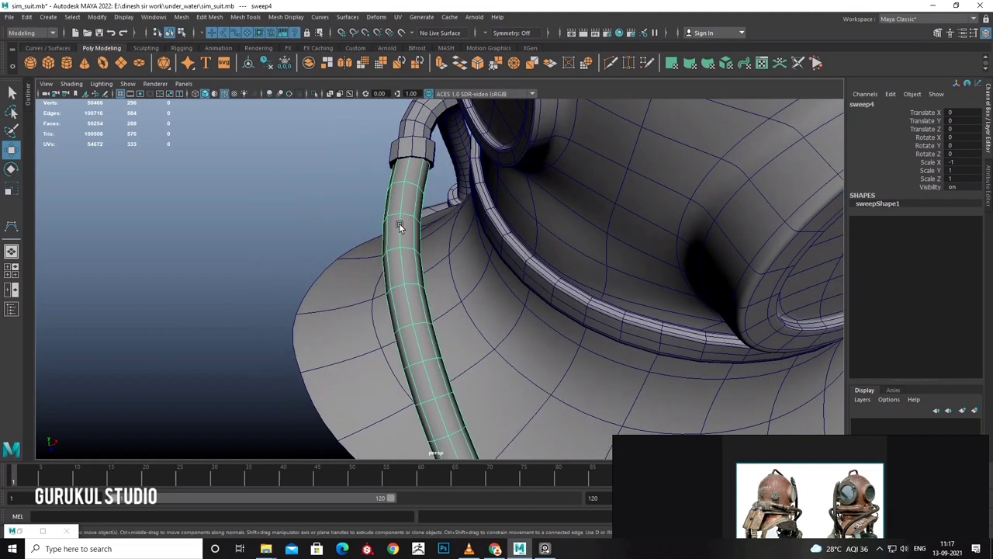
right_click_drag(402, 190, 405, 173)
double_click(419, 177)
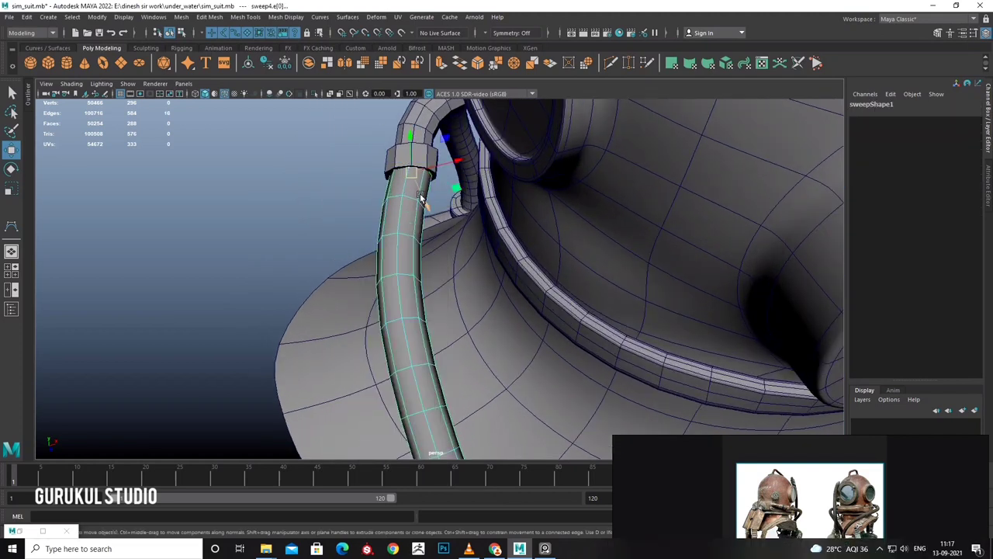
key("e")
Soft-select a hose vertex near the collar, widen the falloff, and undo a test move.
scroll(411, 215, "down", 5)
mouse_move(411, 215)
left_mouse_down("alt")
mouse_move(506, 222)
mouse_move(465, 288)
left_mouse_up("alt")
scroll(506, 223, "up", 3)
scroll(505, 223, "up", 3)
right_click_drag(466, 288, 467, 302)
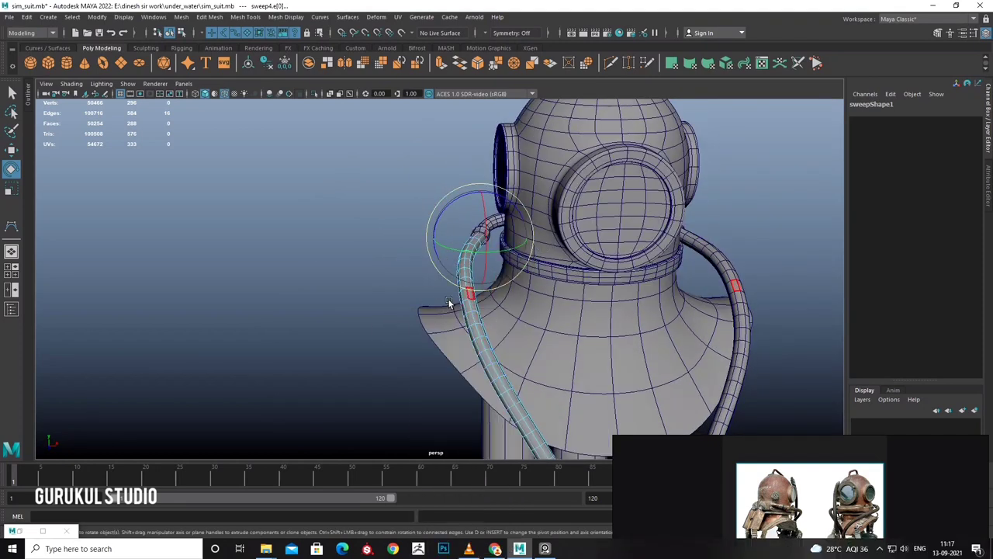
left_click(467, 303)
left_click(467, 303)
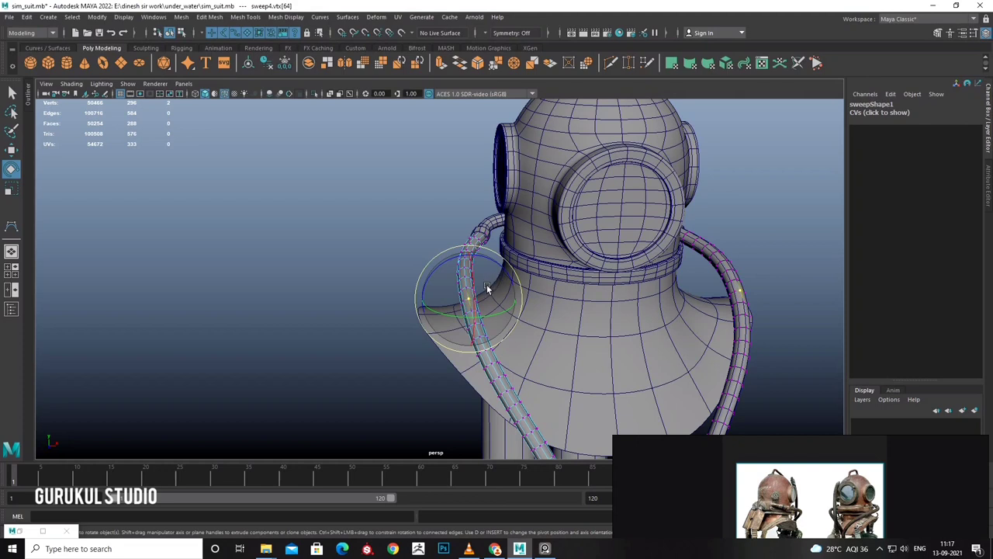
key("w")
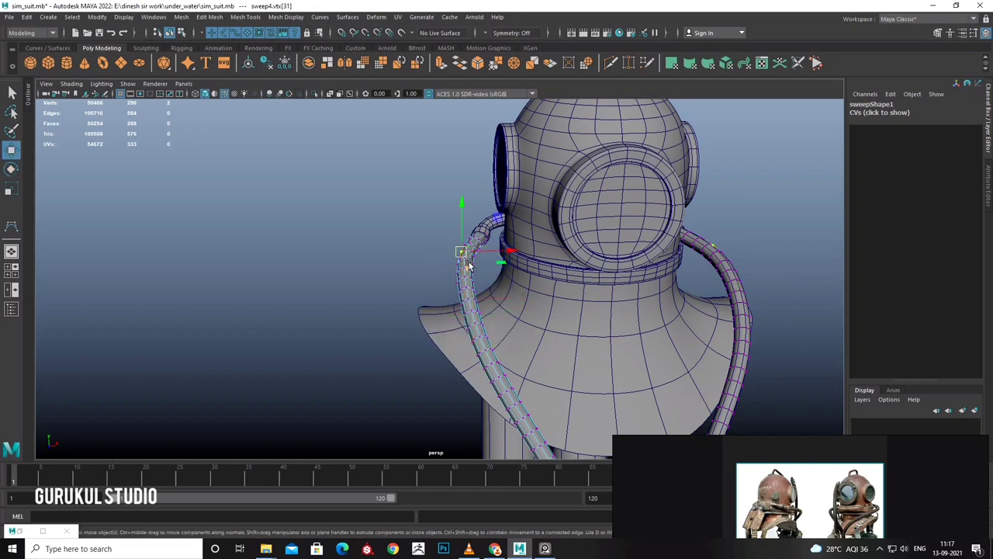
key("b")
middle_click_drag(468, 264, 512, 251)
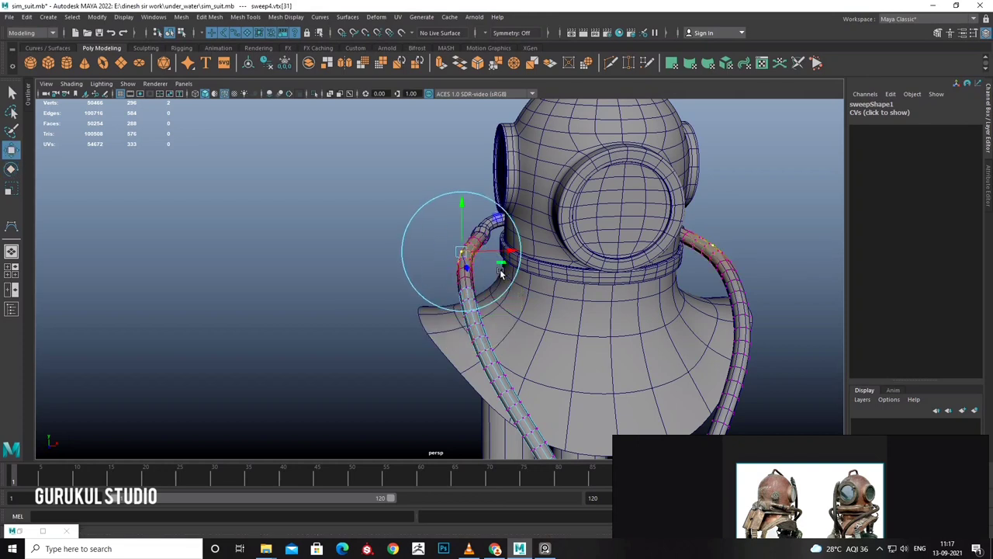
left_click_drag(512, 250, 505, 256)
key("ctrl+z")
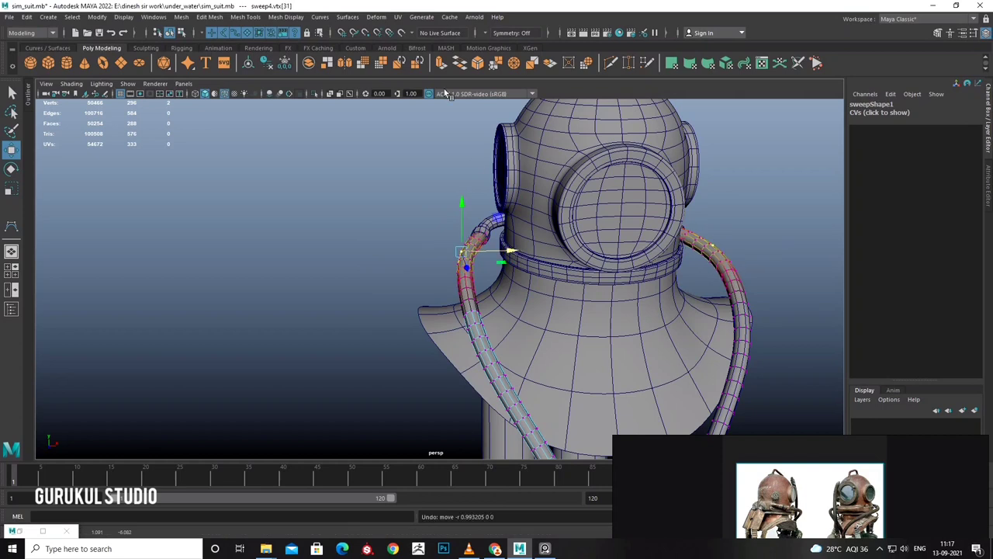
Reset the hose's Translate X to 0, then shift its soft-selected upper section along X.
scroll(512, 199, "down", 3)
left_click_drag(512, 199, 542, 243, "alt")
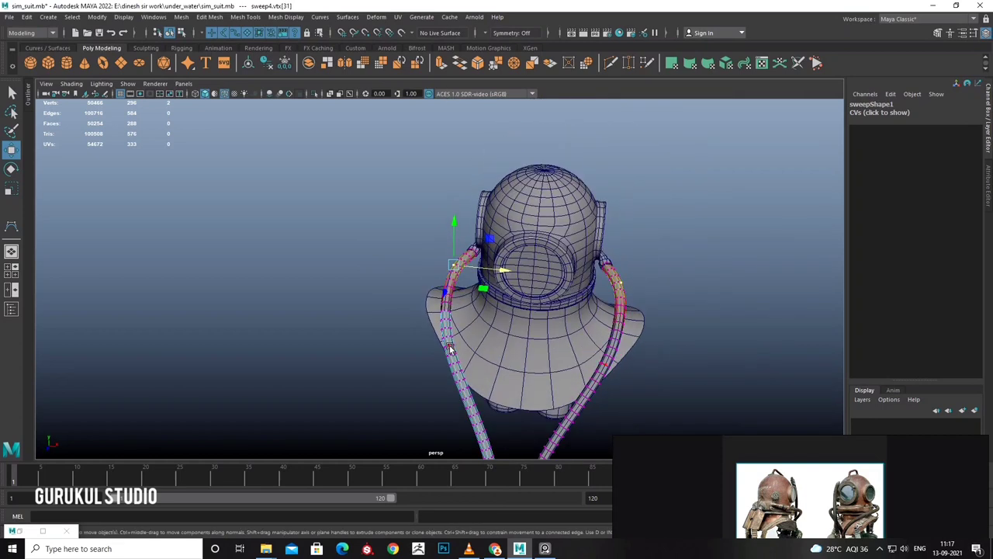
key("F8")
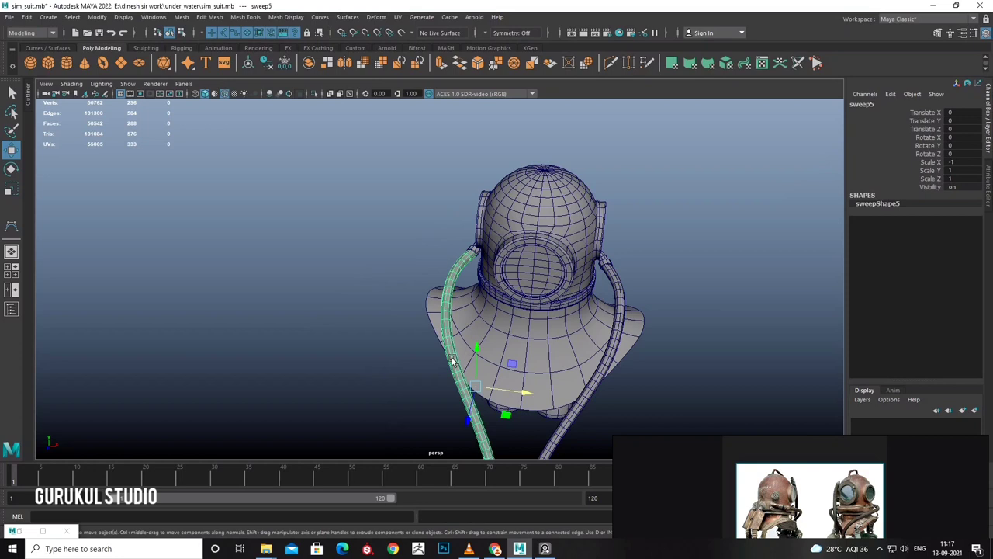
left_click_drag(514, 392, 478, 390)
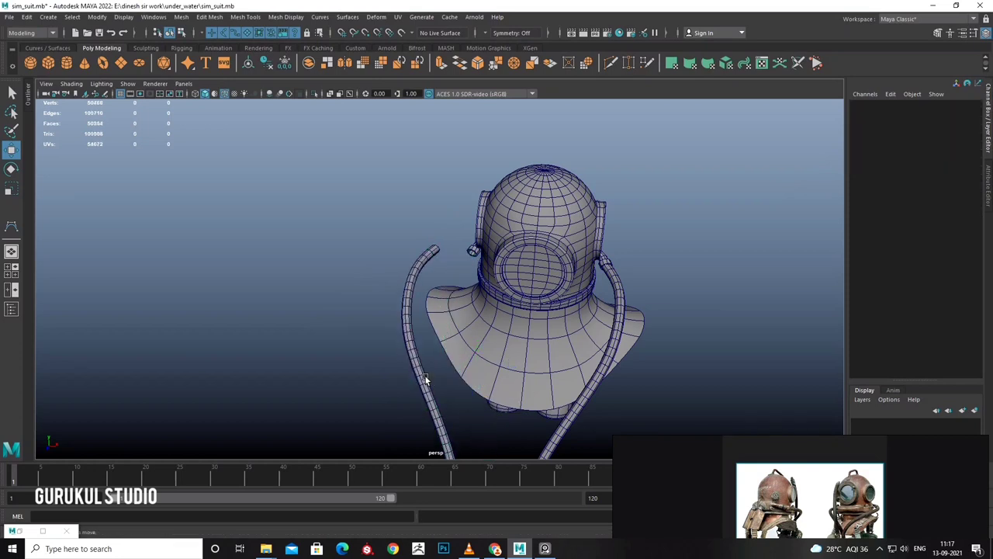
key("Return")
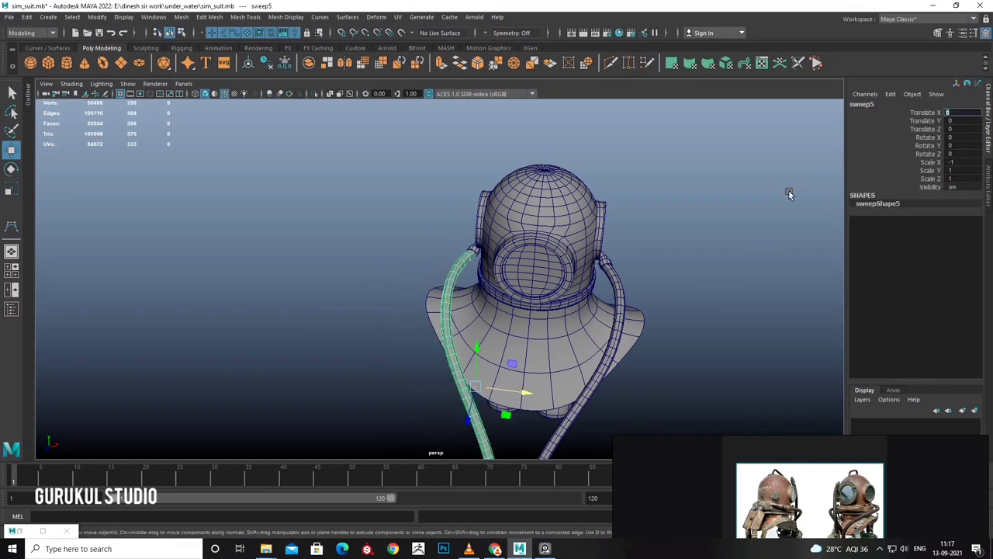
scroll(787, 193, "up", 3)
key("F8")
mouse_move(516, 259)
left_mouse_down()
mouse_move(517, 271)
mouse_move(523, 228)
left_mouse_up()
Select vertices along the hose, ending on the vertex ring at its lower end.
left_click(505, 318)
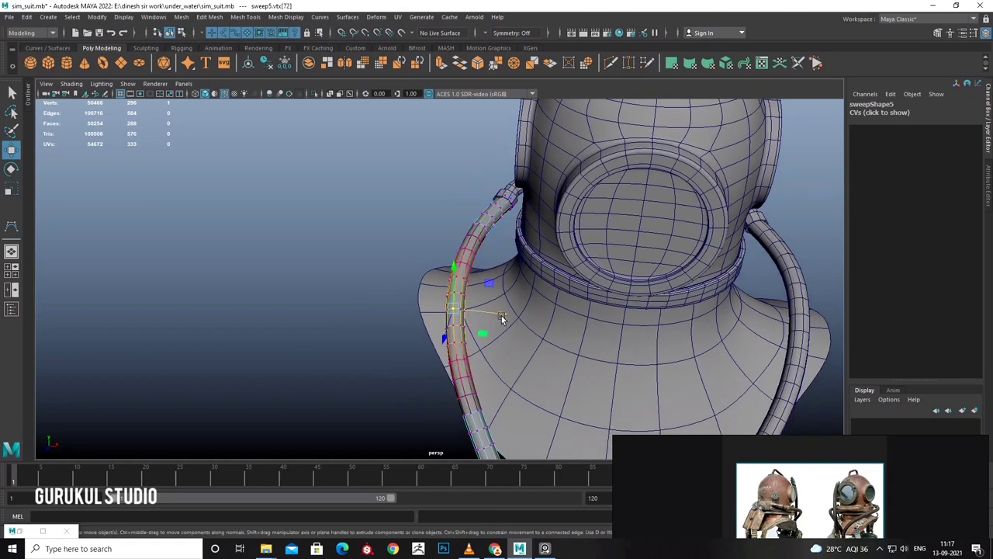
left_click(474, 236)
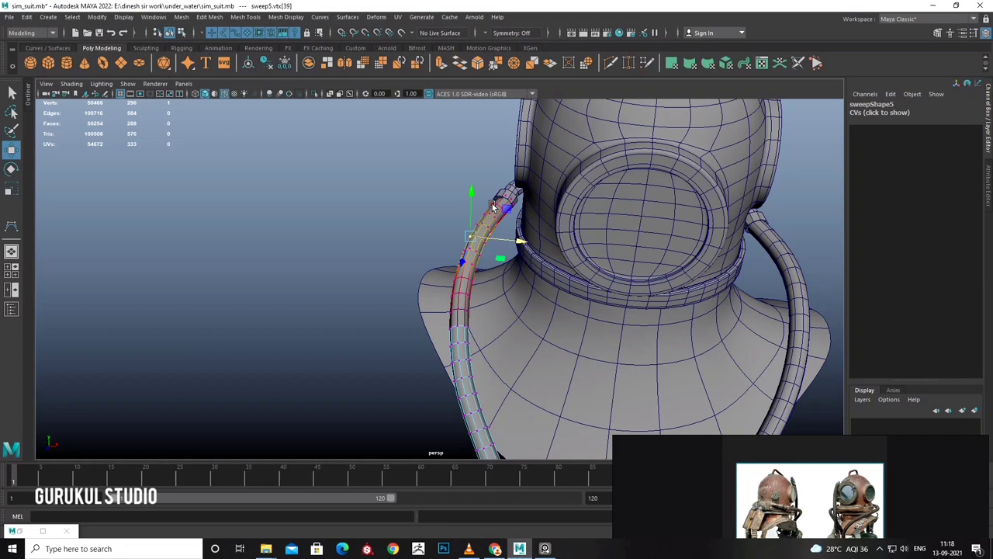
middle_click_drag(492, 203, 496, 97, "alt")
left_click(470, 209)
mouse_move(444, 278)
left_mouse_down()
mouse_move(543, 332)
mouse_move(533, 271)
mouse_move(461, 294)
left_mouse_up()
scroll(554, 310, "down", 3)
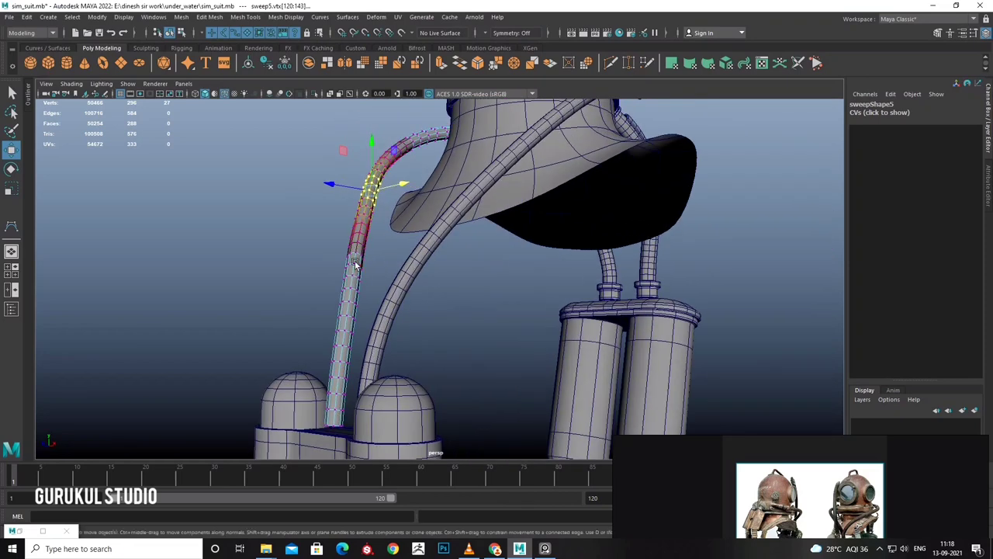
mouse_move(354, 265)
left_mouse_down("alt")
mouse_move(308, 275)
mouse_move(565, 297)
mouse_move(546, 320)
mouse_move(435, 256)
left_mouse_up("alt")
scroll(284, 169, "up", 3)
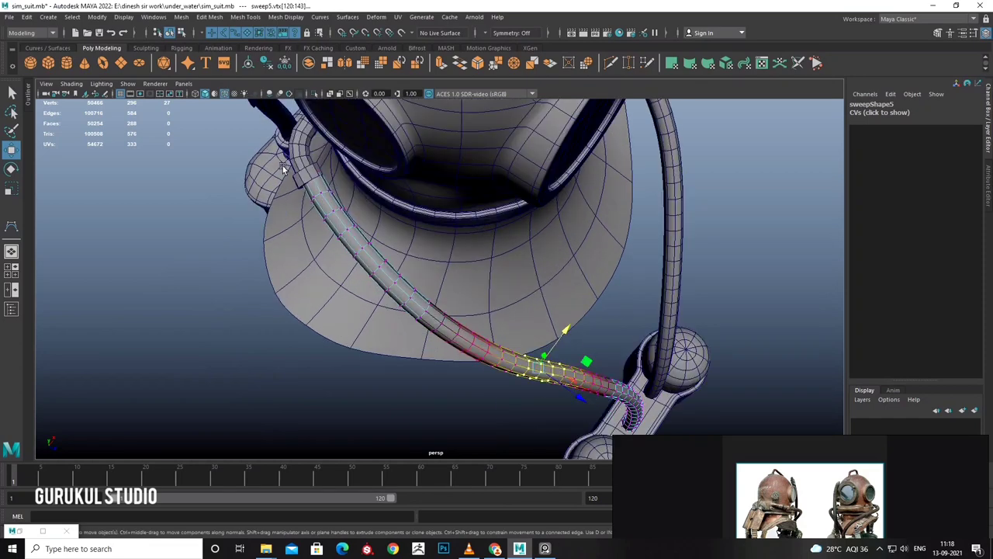
left_click_drag(333, 188, 335, 189)
mouse_move(335, 188)
left_mouse_down("alt")
mouse_move(381, 166)
mouse_move(376, 188)
mouse_move(394, 193)
mouse_move(437, 317)
mouse_move(402, 281)
left_mouse_up("alt")
Rotate and move the hose-end ring and rings nearer the collar to smooth the bend.
key("e")
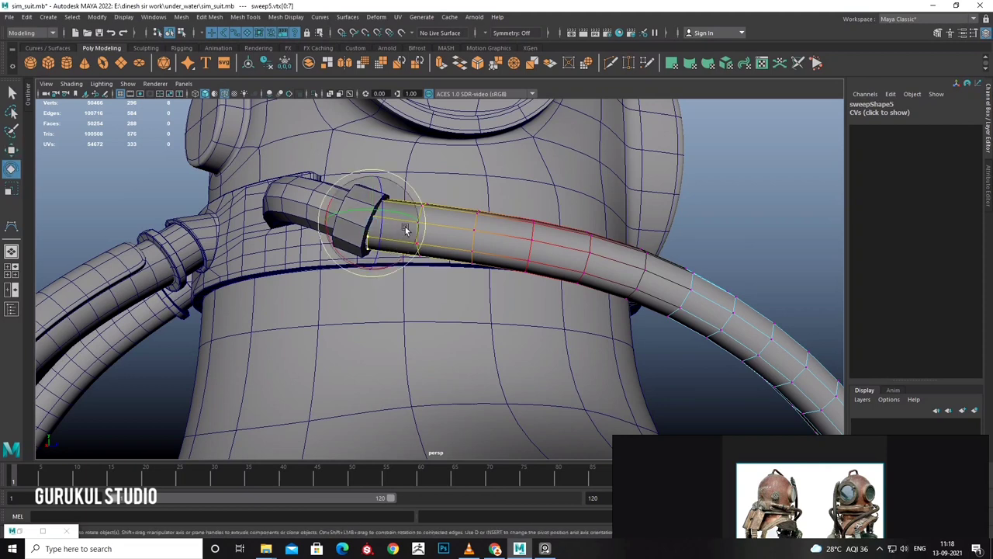
mouse_move(405, 226)
left_mouse_down()
mouse_move(394, 263)
mouse_move(382, 265)
mouse_move(413, 292)
mouse_move(484, 302)
mouse_move(555, 283)
mouse_move(482, 353)
left_mouse_up()
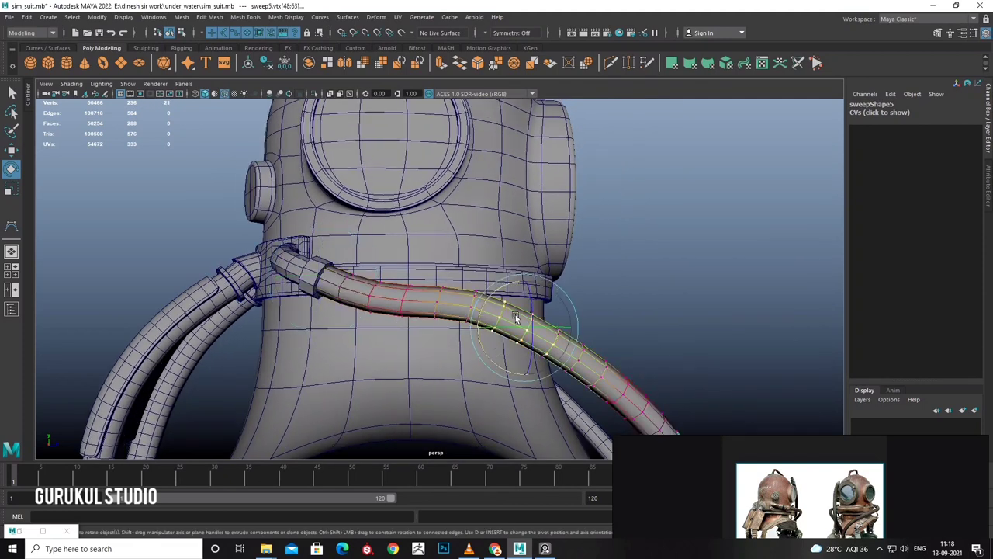
key("w")
mouse_move(526, 292)
left_mouse_down()
mouse_move(525, 277)
mouse_move(521, 294)
left_mouse_up()
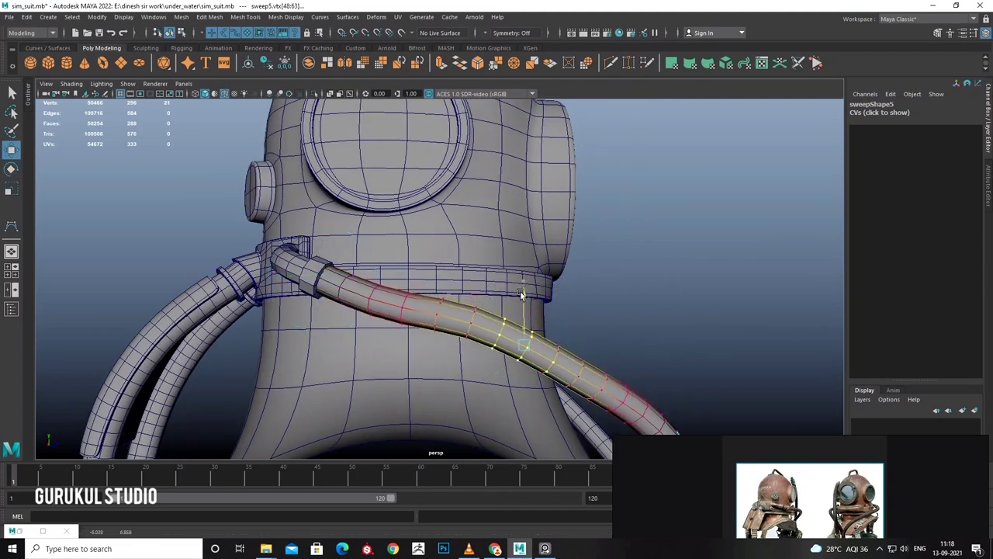
left_click_drag(458, 298, 481, 353)
left_click_drag(471, 280, 470, 294)
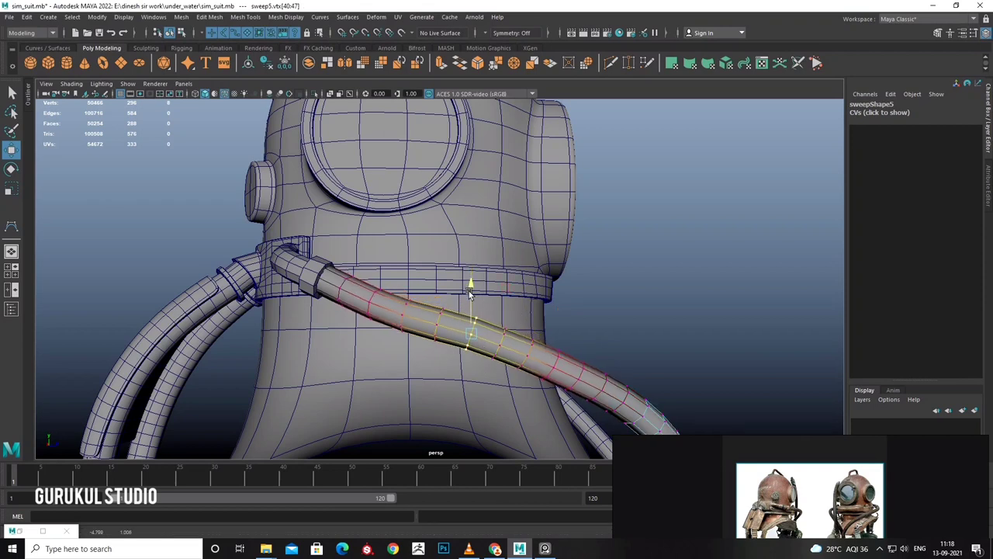
left_click_drag(382, 290, 412, 350)
mouse_move(405, 277)
left_mouse_down()
mouse_move(406, 260)
mouse_move(405, 272)
mouse_move(519, 328)
mouse_move(340, 325)
mouse_move(466, 206)
mouse_move(534, 341)
mouse_move(465, 334)
mouse_move(496, 267)
mouse_move(456, 339)
mouse_move(475, 255)
mouse_move(424, 242)
left_mouse_up()
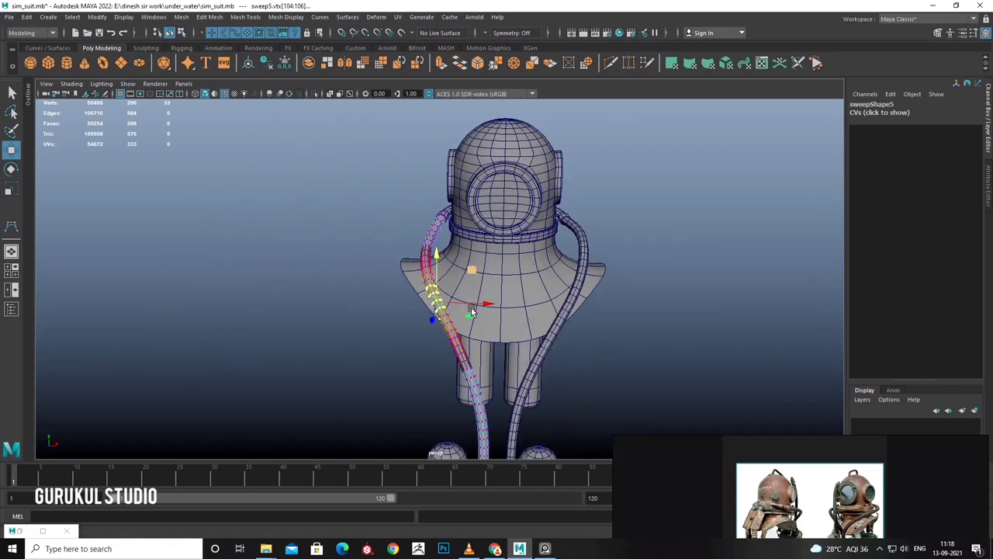
Return to object mode, clear the selection, and look down toward the tanks.
key("F8")
left_click(734, 231)
mouse_move(734, 231)
left_mouse_down("alt")
mouse_move(565, 333)
mouse_move(518, 400)
mouse_move(456, 364)
left_mouse_up("alt")
Frame the tank base piece and orbit around the back tank unit.
left_click(456, 310)
key("f")
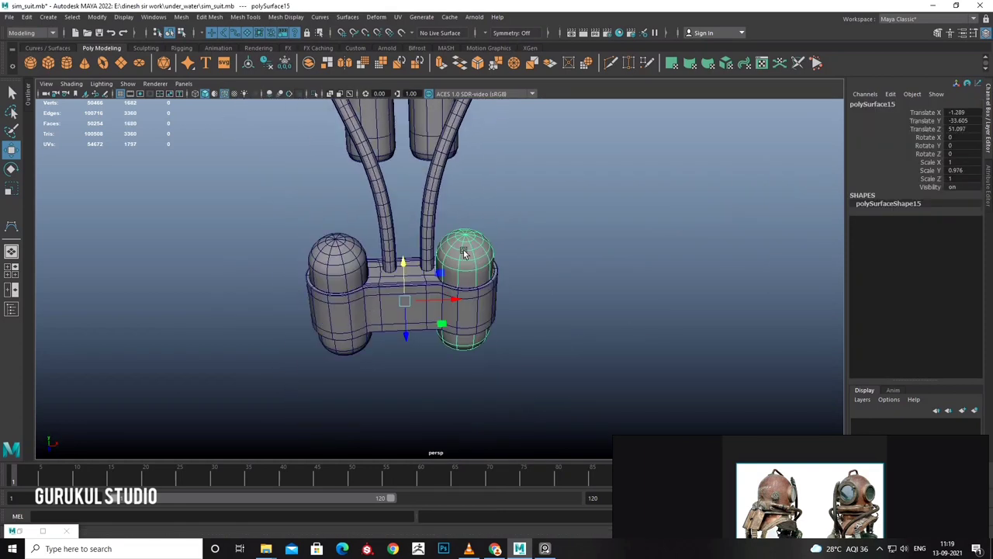
left_click(334, 262)
left_click_drag(334, 262, 575, 330, "alt")
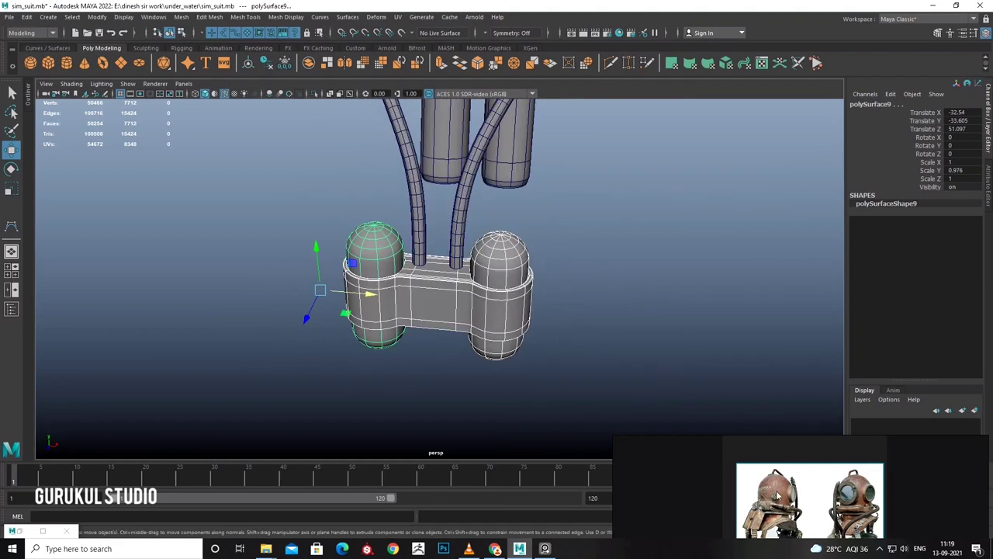
scroll(503, 284, "up", 3)
Cancel the save dialog that Ctrl+S opened in PureRef after browsing to under_water.
key("ctrl+s")
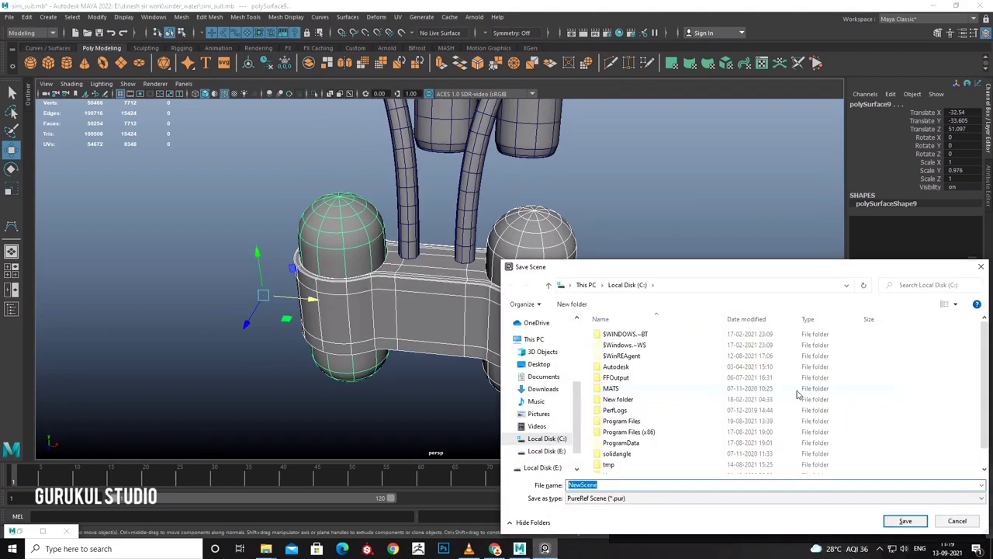
left_click(552, 451)
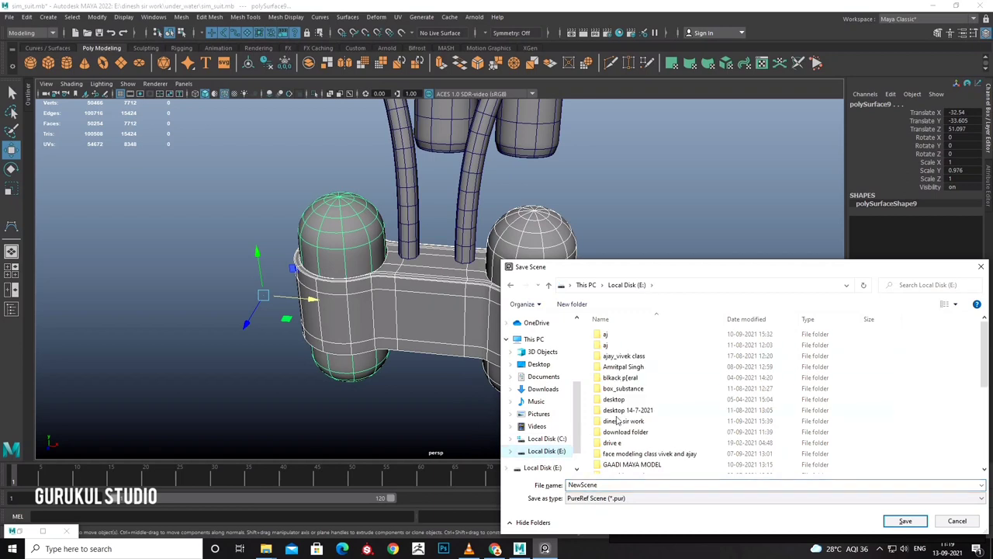
scroll(624, 391, "down", 2)
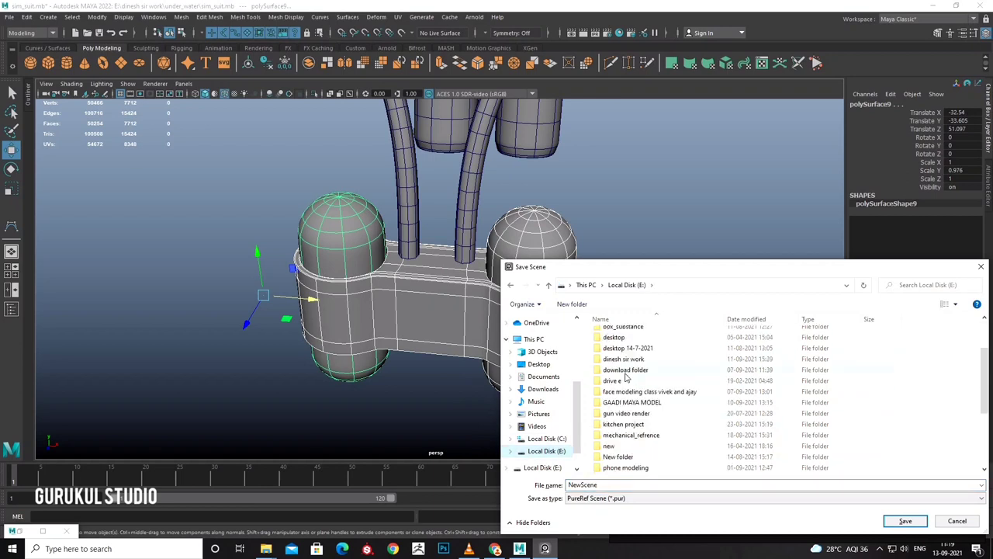
double_click(625, 359)
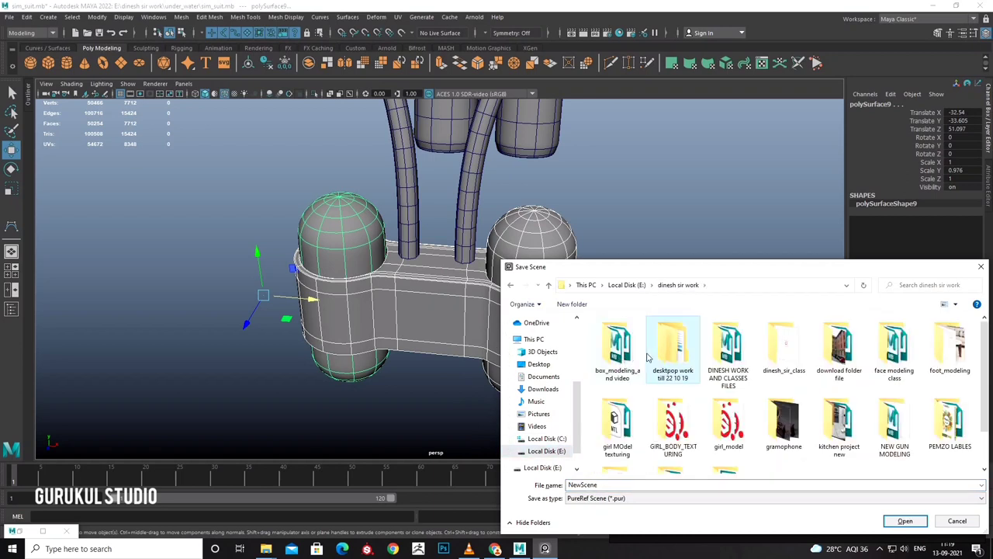
scroll(647, 356, "down", 1)
double_click(673, 436)
double_click(609, 486)
left_click_drag(675, 266, 623, 149)
left_click(707, 381)
left_click(895, 407)
left_click(905, 403)
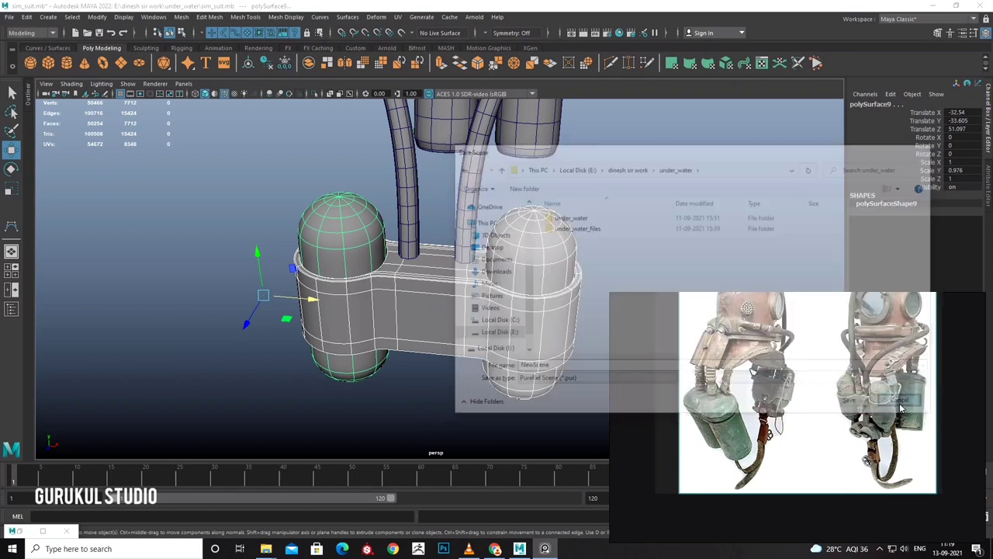
Save the scene as sim_suit_1.mb in the under_water folder on drive E:.
left_click(9, 17)
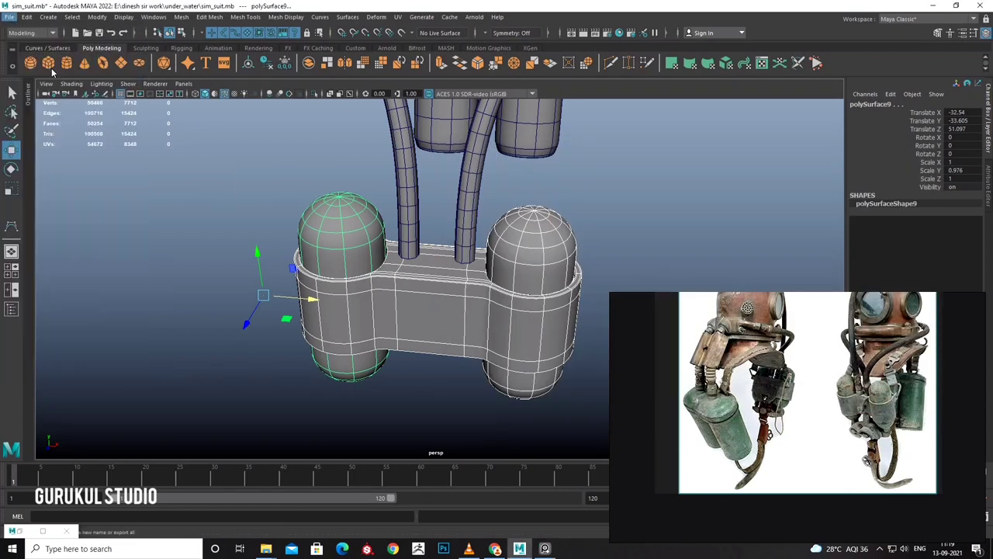
left_click(39, 56)
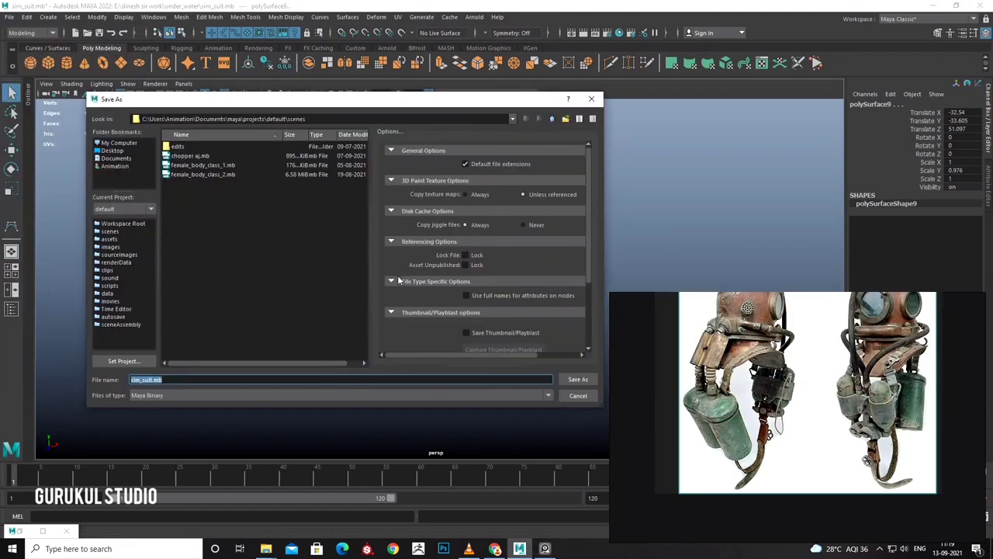
left_click(120, 144)
double_click(178, 153)
double_click(192, 221)
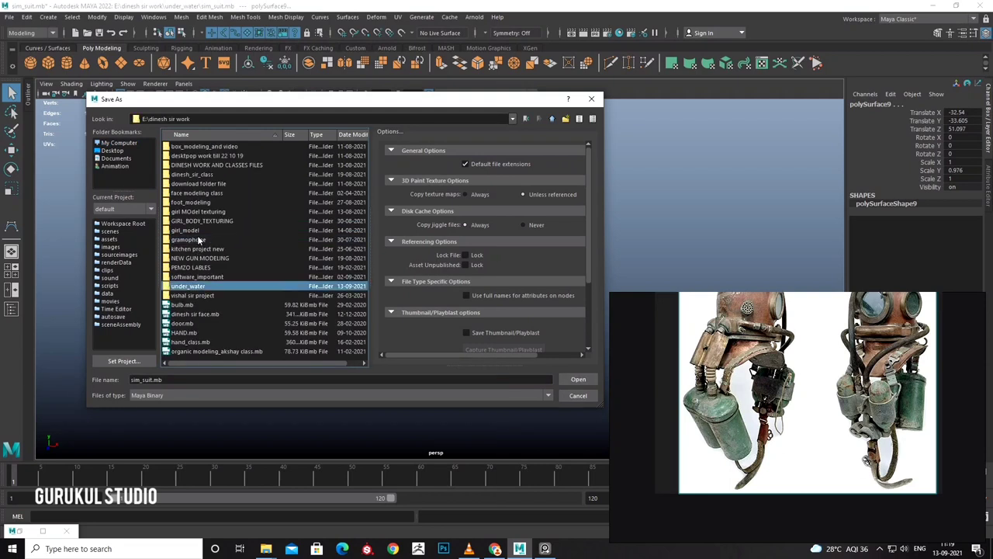
double_click(194, 285)
left_click(184, 378)
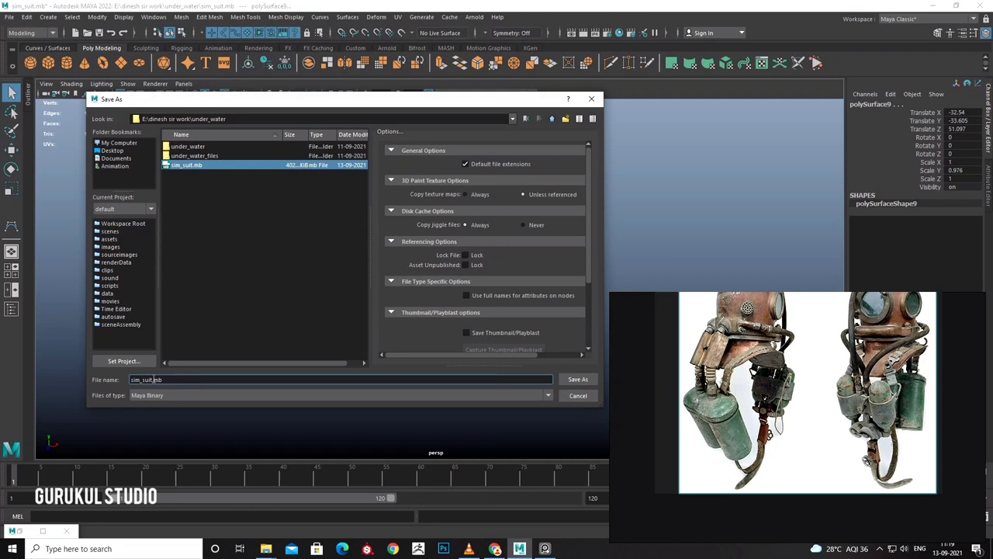
key("Left")
key("Left")
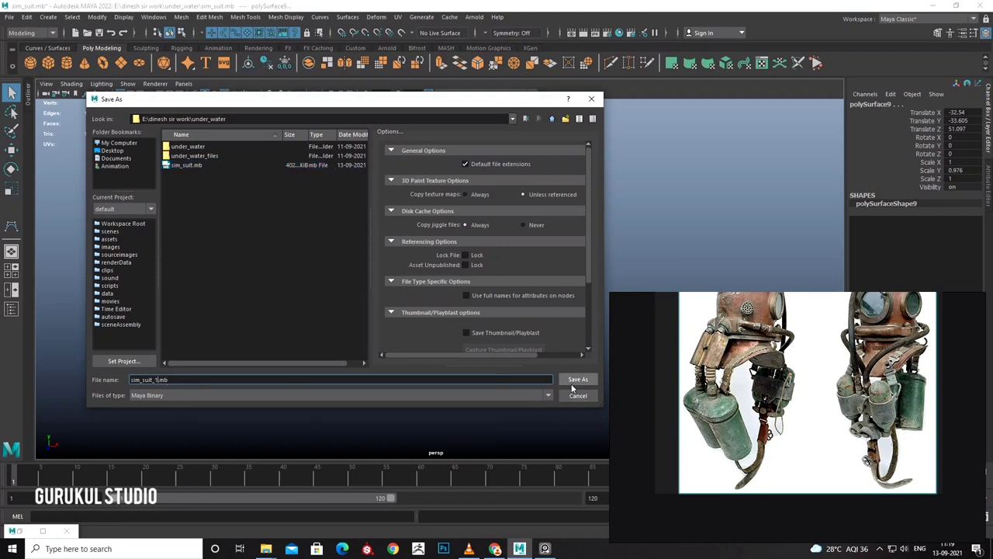
left_click(576, 380)
Orbit back to a front view of the tanks.
left_click_drag(356, 326, 412, 346, "alt")
scroll(384, 286, "down", 3)
left_click_drag(383, 287, 491, 304, "alt")
scroll(468, 257, "up", 3)
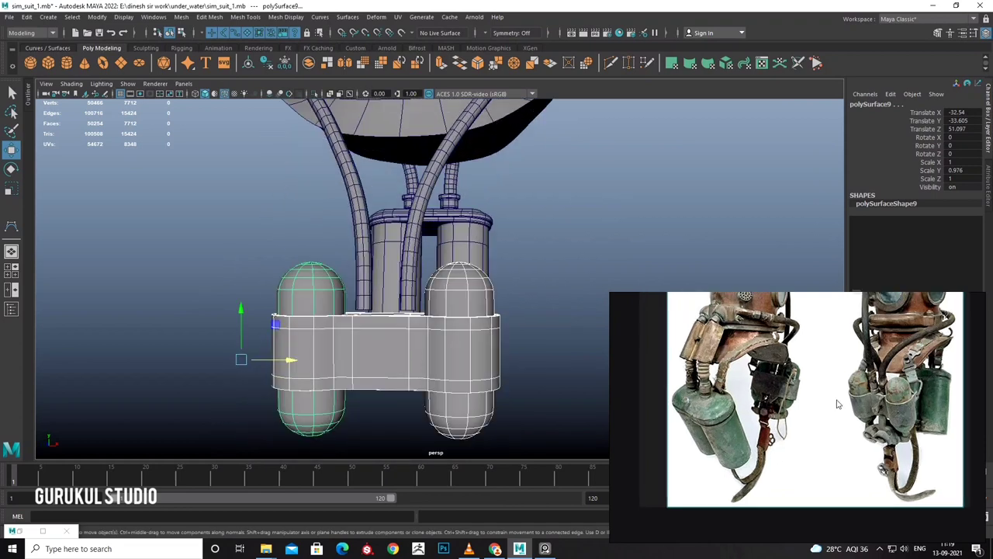
Draw a polygon pipe's base circle in the top view over the tank unit.
scroll(837, 404, "up", 2)
scroll(871, 408, "up", 2)
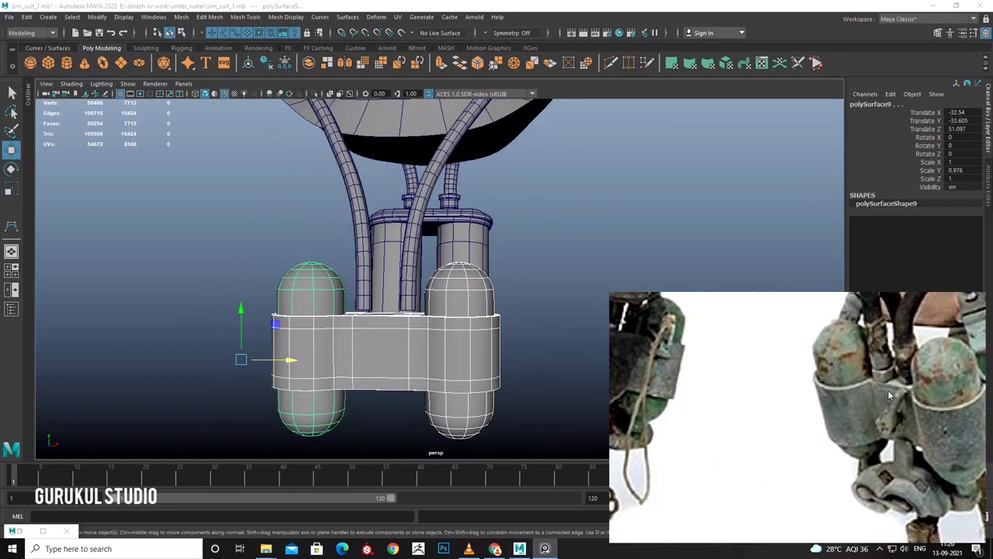
scroll(326, 337, "down", 2)
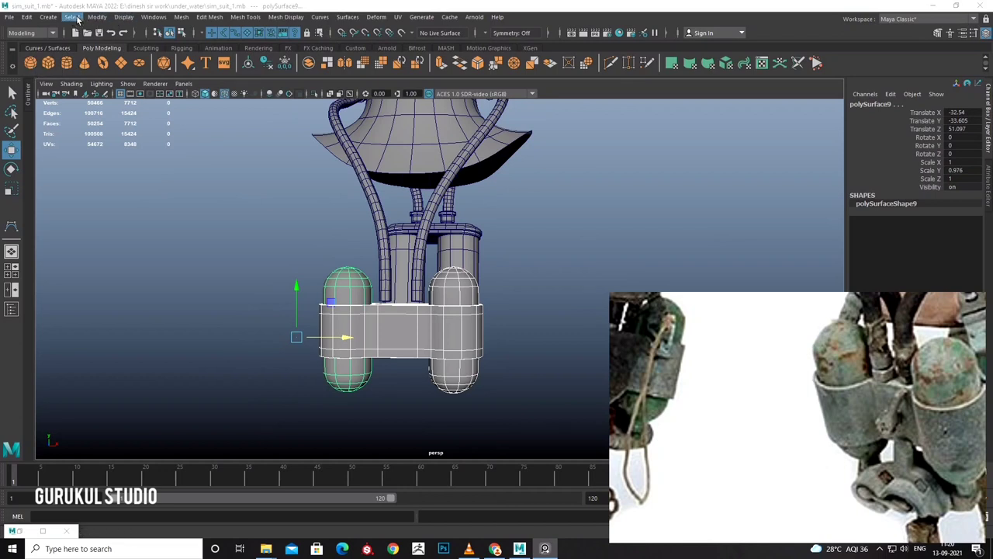
left_click(48, 17)
left_click(230, 165)
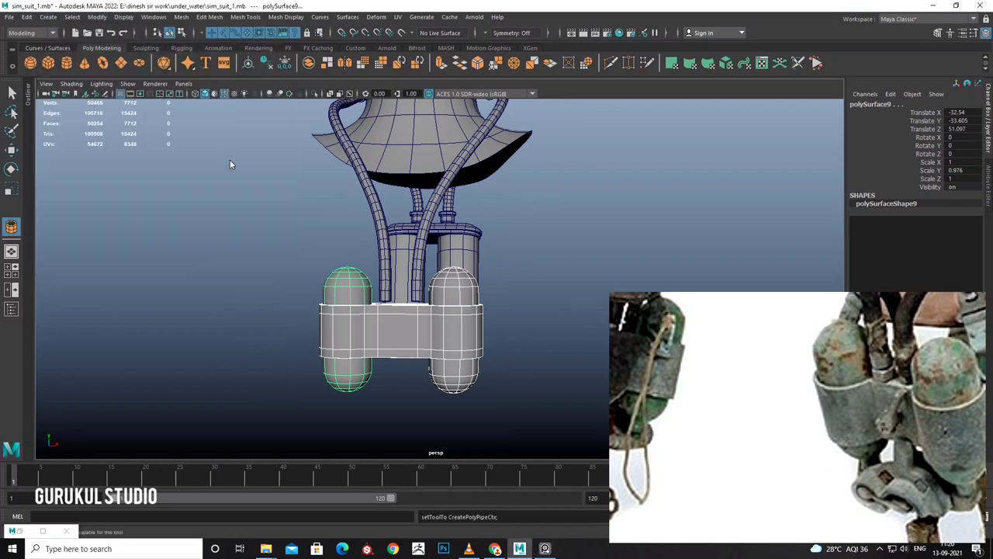
key("space")
key("space")
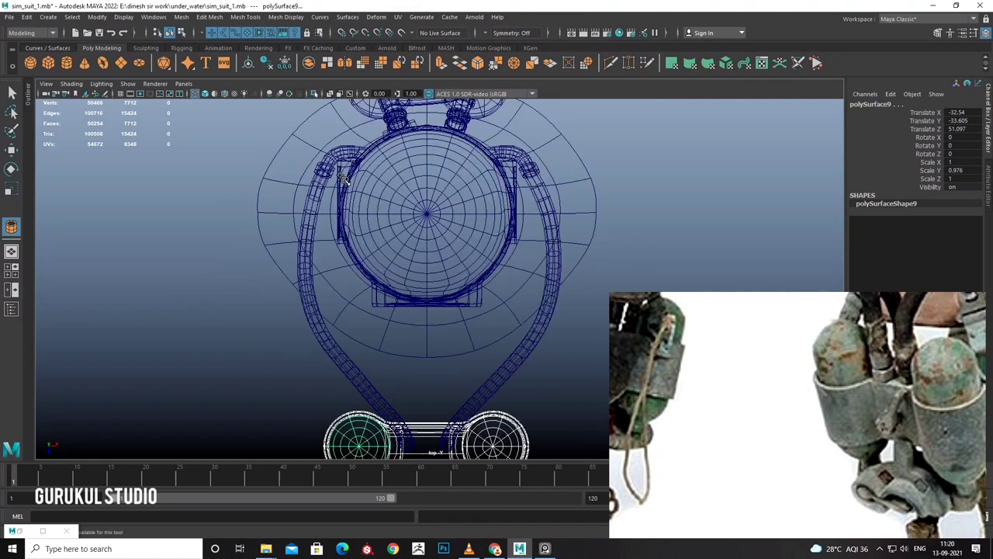
key("f")
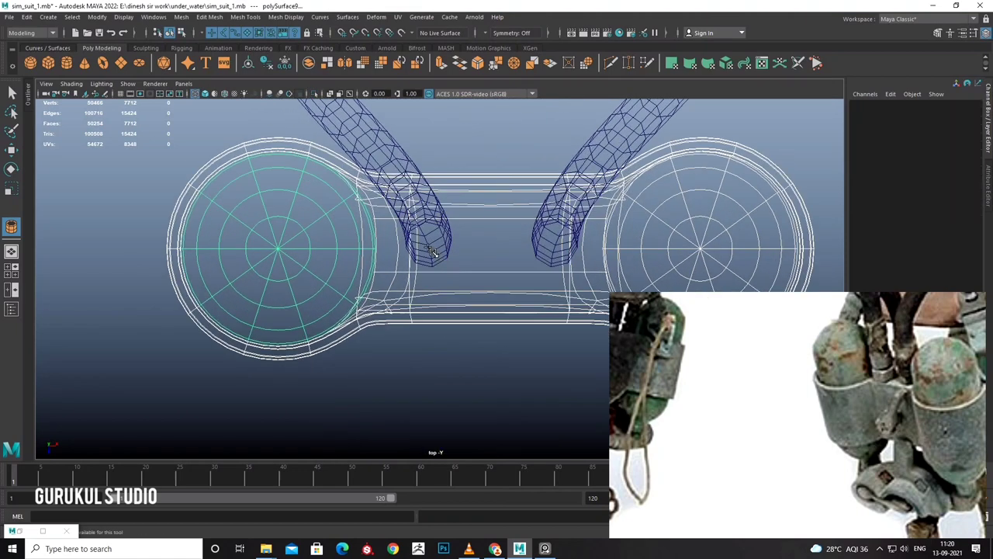
left_click_drag(433, 251, 453, 277)
Pull the pipe upright in front view, move it onto the tanks, and edit its Height.
key("space")
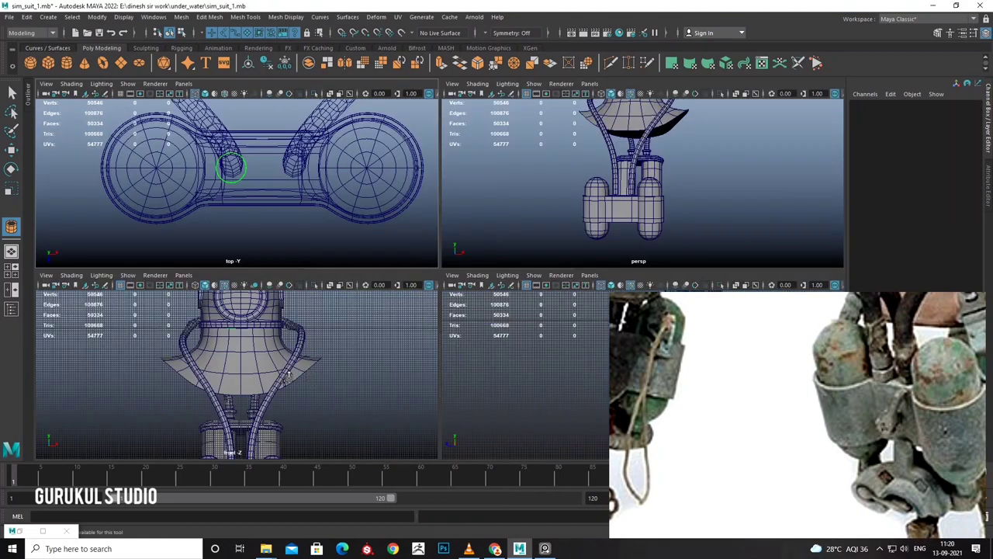
key("space")
key("4")
left_click_drag(373, 286, 376, 233)
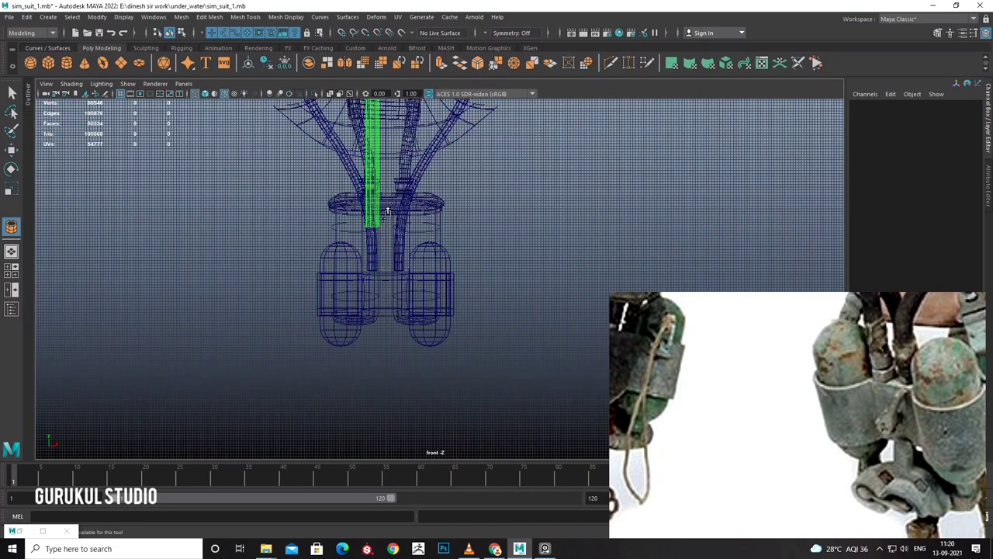
scroll(388, 233, "down", 3)
key("w")
left_click_drag(404, 182, 403, 315)
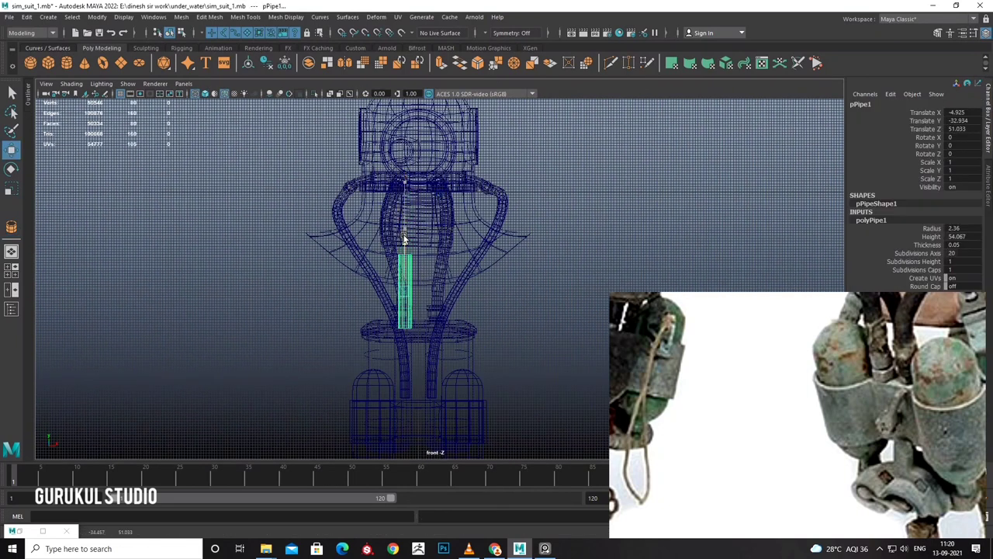
key("r")
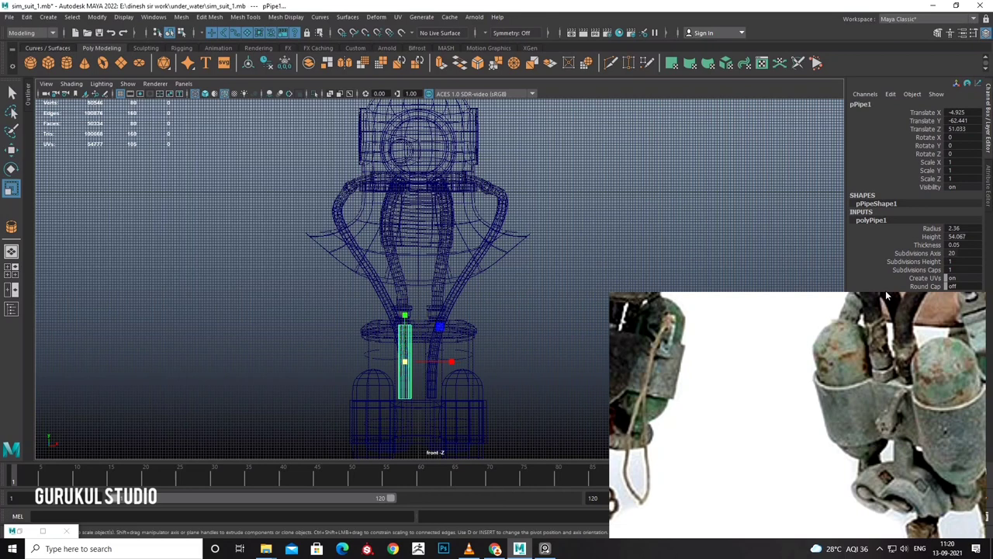
left_click(976, 236)
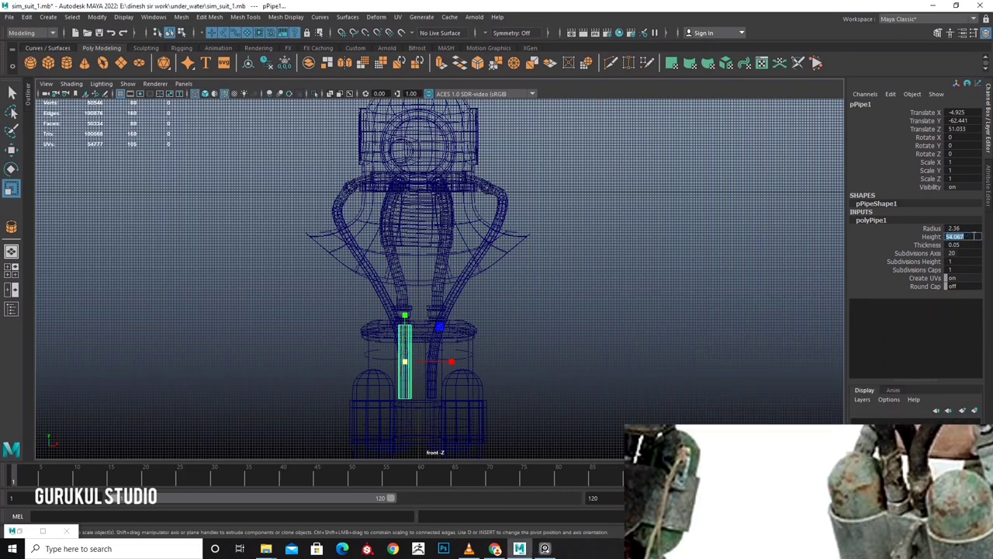
type("10")
Reselect the new pipe and adjust its thickness in the creation settings.
left_click(573, 345)
left_click(407, 361)
key("w")
key("space")
left_click_drag(605, 240, 455, 258, "alt")
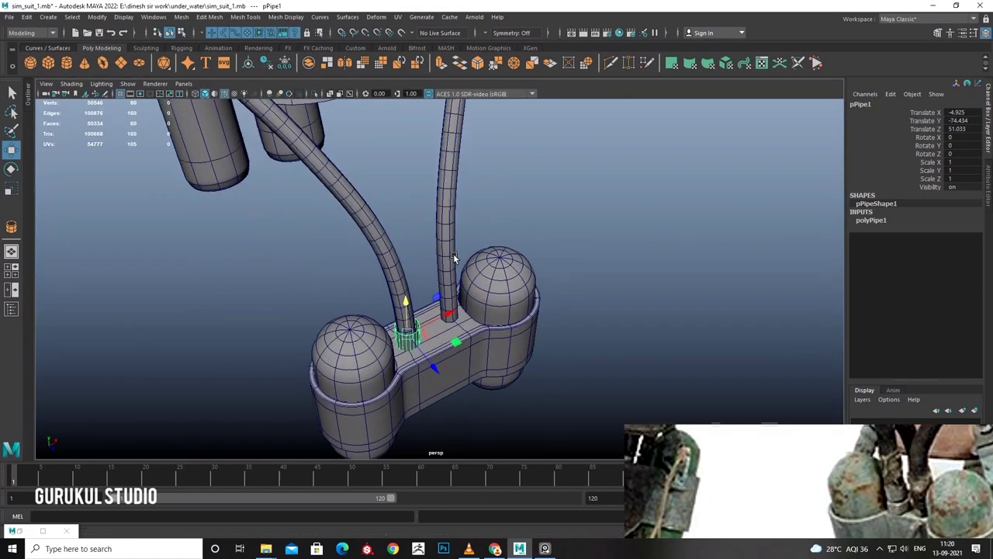
scroll(454, 258, "up", 4)
scroll(450, 243, "up", 2)
left_click(877, 221)
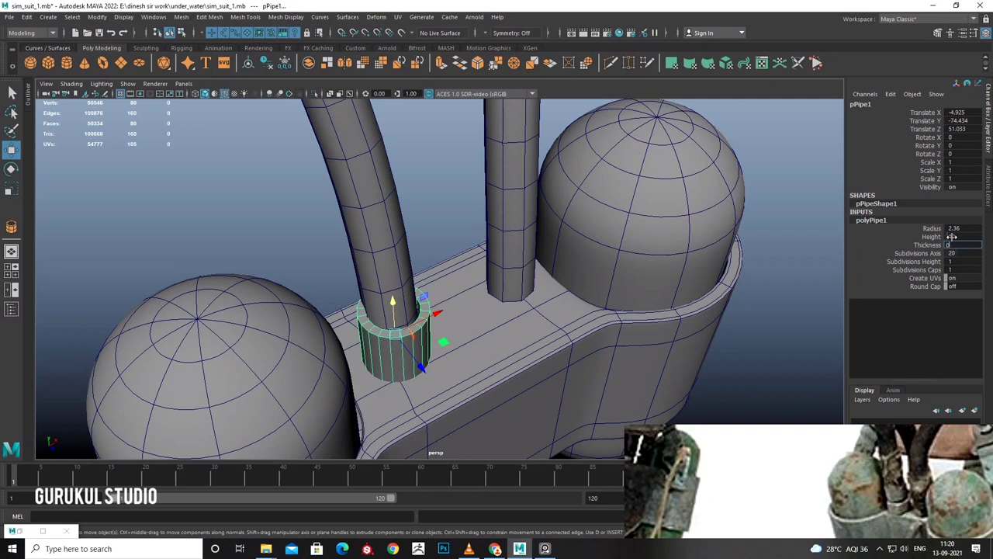
left_click(432, 327)
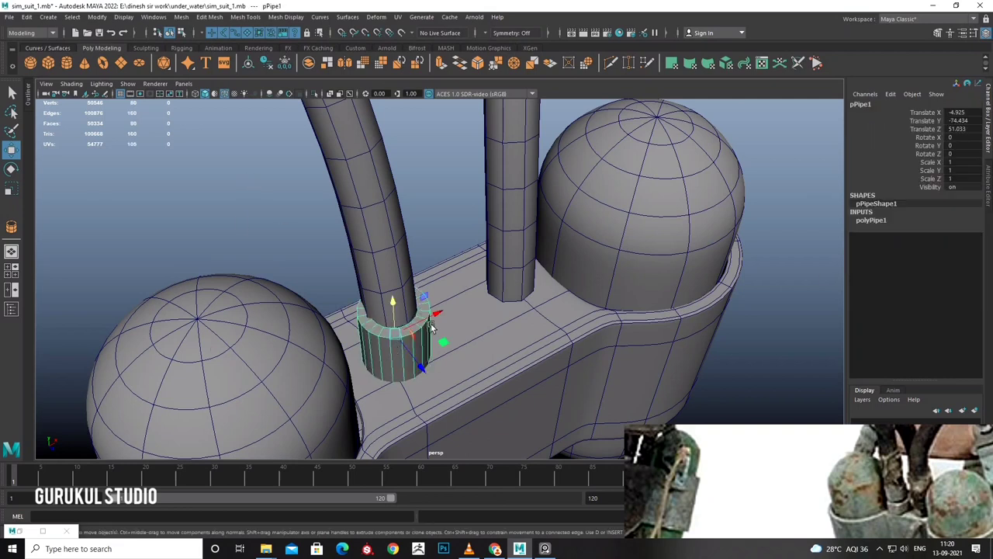
left_click(869, 221)
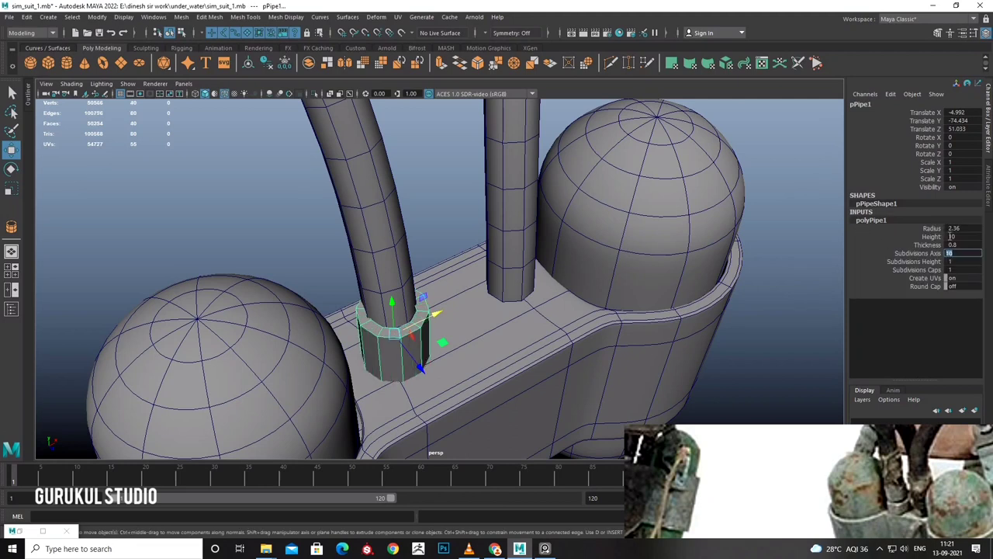
left_click_drag(559, 334, 616, 249, "alt")
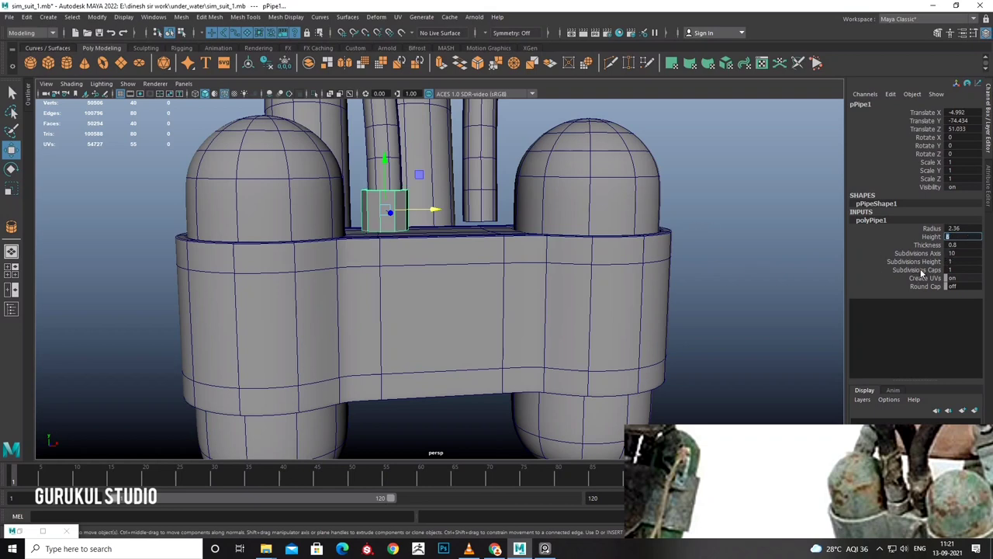
Lower the collar onto the left hose base and duplicate it onto the right hose end.
left_click(734, 174)
left_click(388, 211)
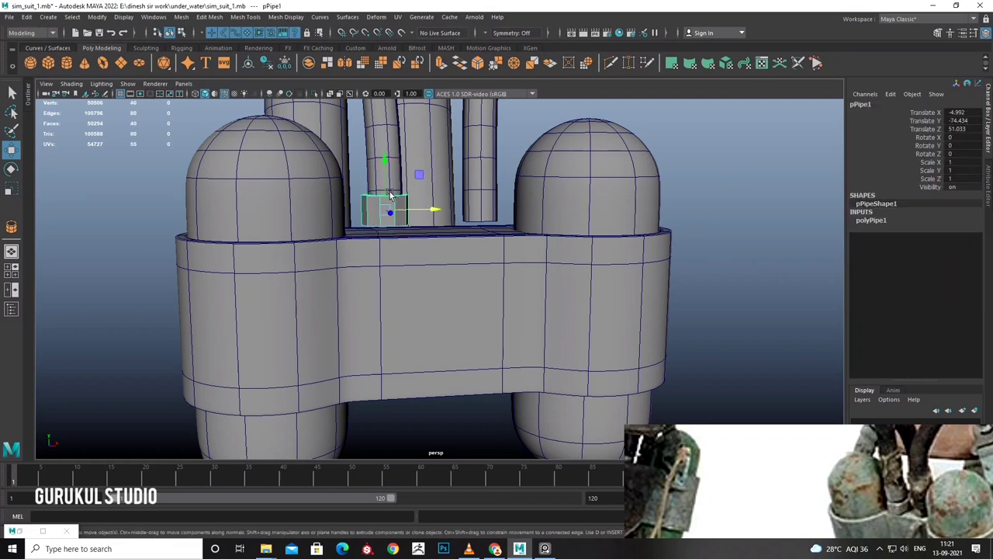
left_click_drag(385, 175, 454, 204)
key("ctrl+d")
mouse_move(440, 275)
left_mouse_down()
mouse_move(506, 277)
mouse_move(534, 309)
left_mouse_up()
Select the left hose collar and zoom in on the tank assembly.
scroll(464, 281, "up", 3)
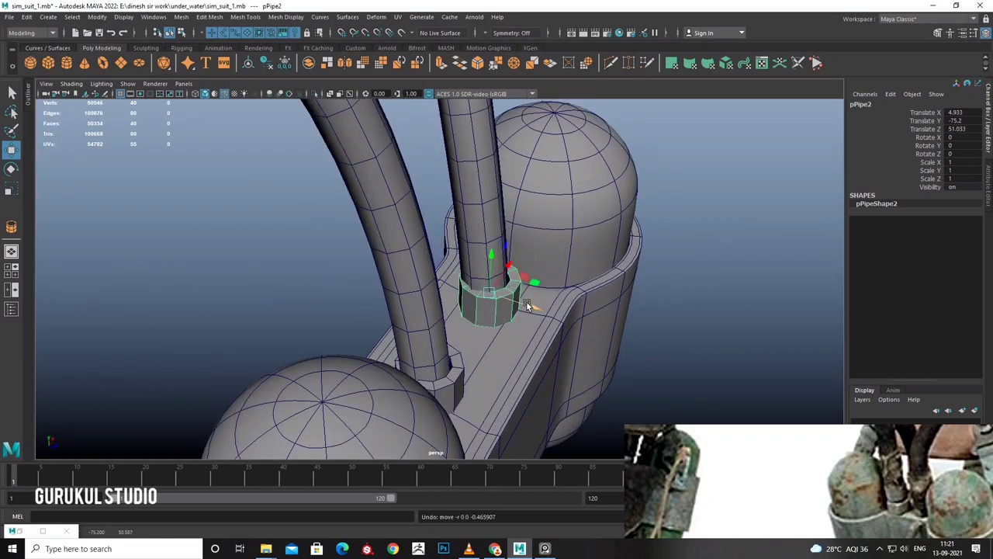
mouse_move(535, 310)
left_mouse_down("alt")
mouse_move(391, 372)
mouse_move(500, 377)
mouse_move(468, 284)
left_mouse_up("alt")
left_click(391, 373)
scroll(488, 313, "up", 2)
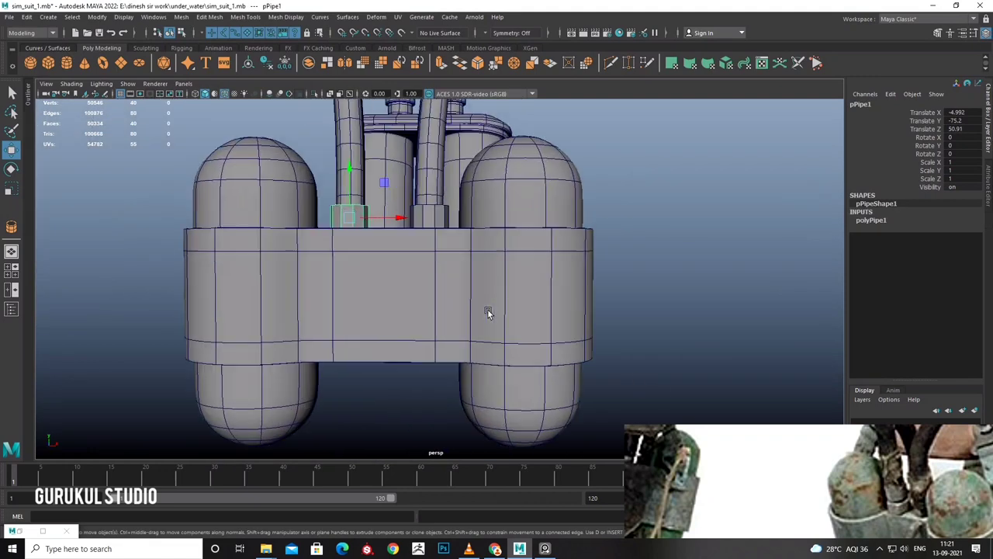
right_click_drag(488, 313, 667, 270, "alt")
Insert an edge loop around both the left and right hose collars.
left_click(247, 17)
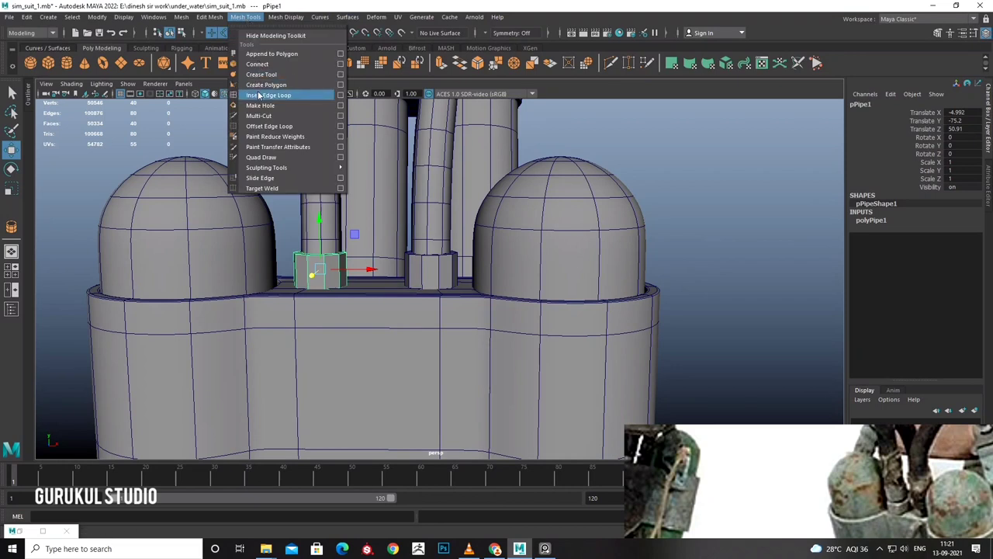
left_click(287, 93)
scroll(380, 205, "up", 3)
scroll(377, 208, "up", 1)
left_click(377, 210)
scroll(378, 211, "down", 2)
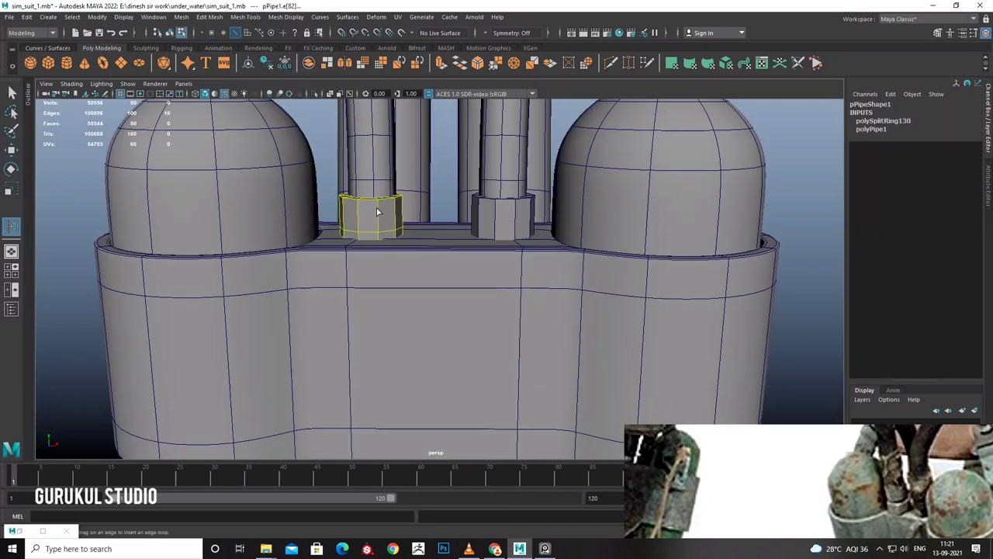
scroll(379, 209, "up", 2)
left_click(529, 205)
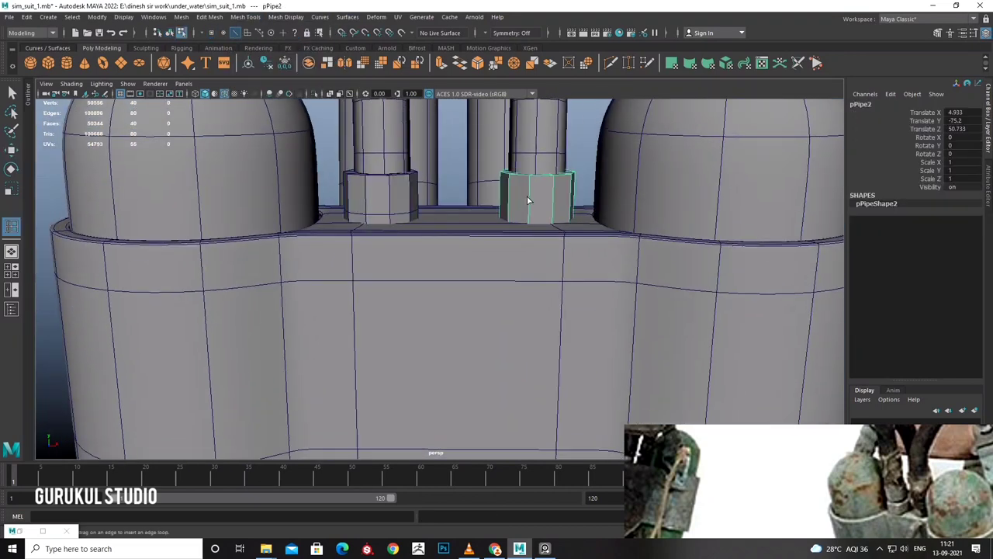
left_click(529, 215)
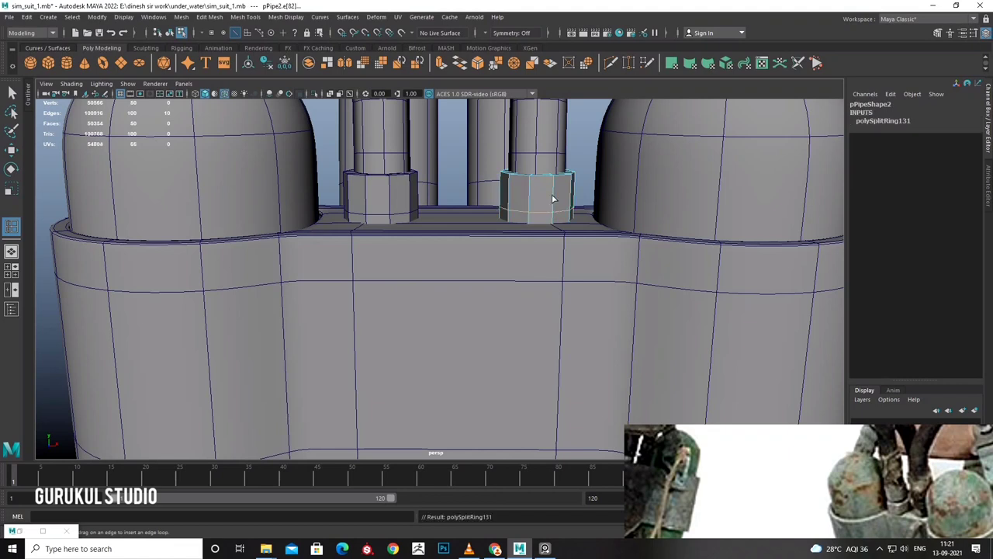
Select the collars' bottom face rings and extrude them into a wider lip.
right_click_drag(553, 200, 523, 207)
left_click(517, 215)
key("w")
scroll(523, 222, "up", 2)
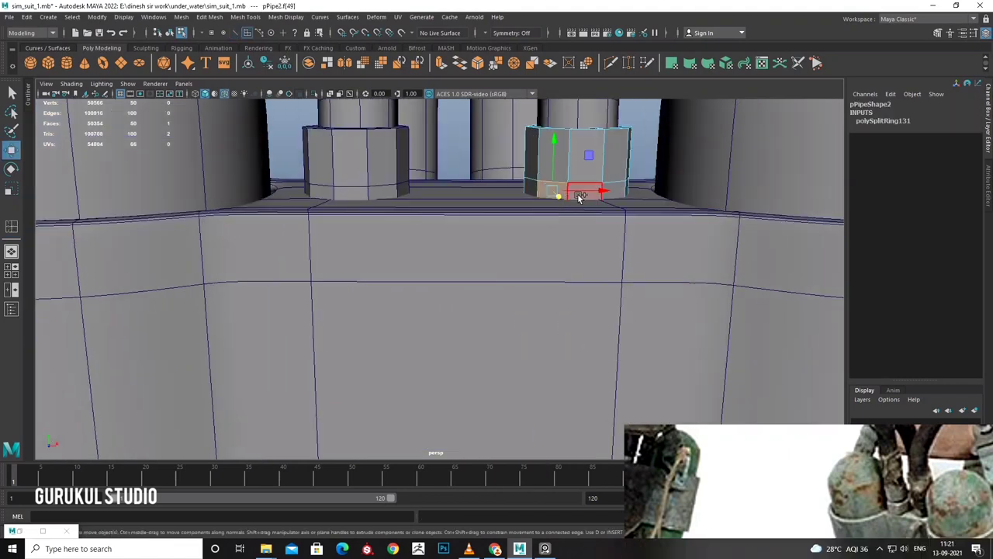
right_click_drag(342, 149, 328, 168)
double_click(378, 188, "shift")
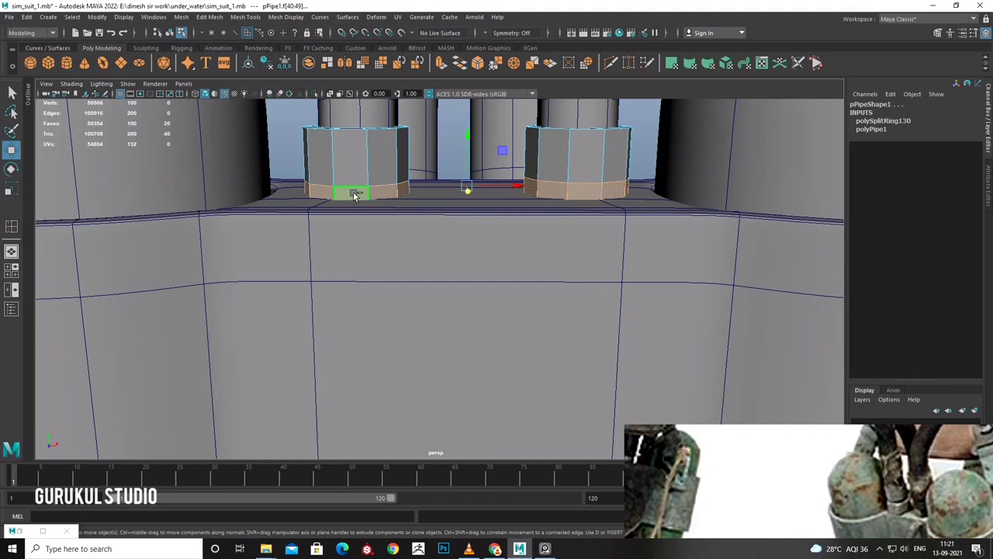
key("ctrl+e")
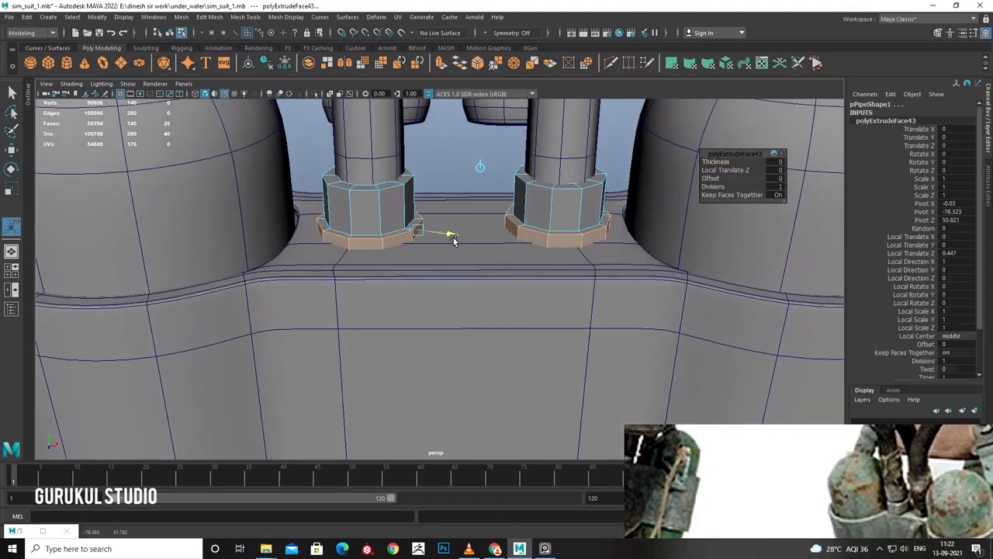
Delete the left collar and replace it with a copy of the right collar slid left.
left_click_drag(454, 237, 419, 217, "alt")
right_click_drag(409, 222, 410, 175)
left_click(392, 203)
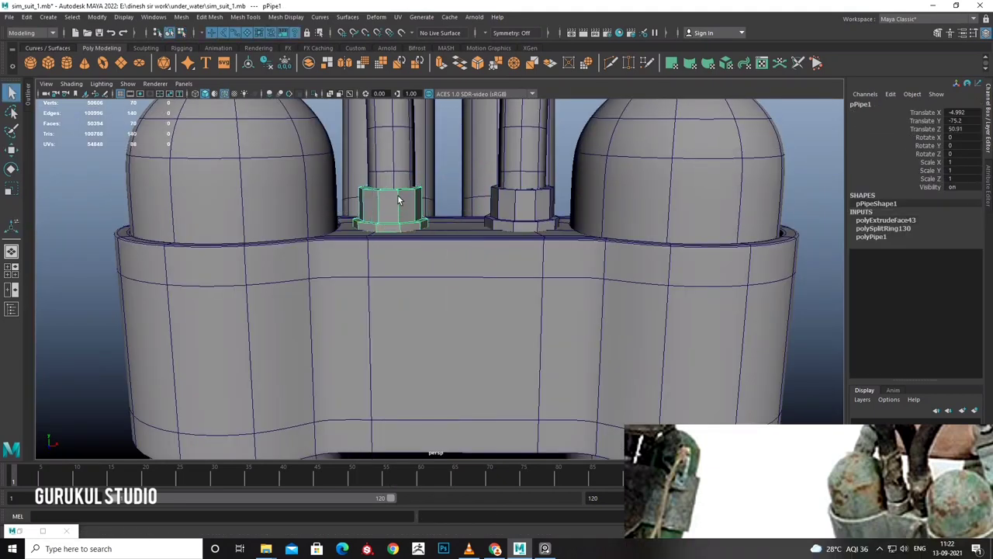
left_click_drag(395, 177, 391, 167)
key("Delete")
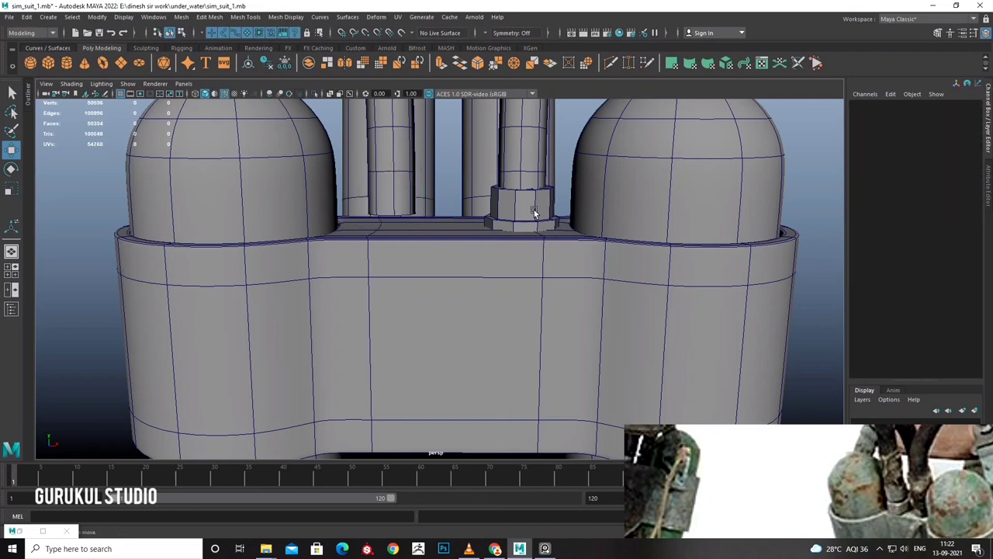
left_click(535, 221)
key("ctrl+d")
mouse_move(568, 217)
left_mouse_down()
mouse_move(444, 221)
mouse_move(481, 209)
left_mouse_up()
Deselect the collar and select the neck band the hose loops around.
scroll(443, 222, "down", 5)
left_click(686, 173)
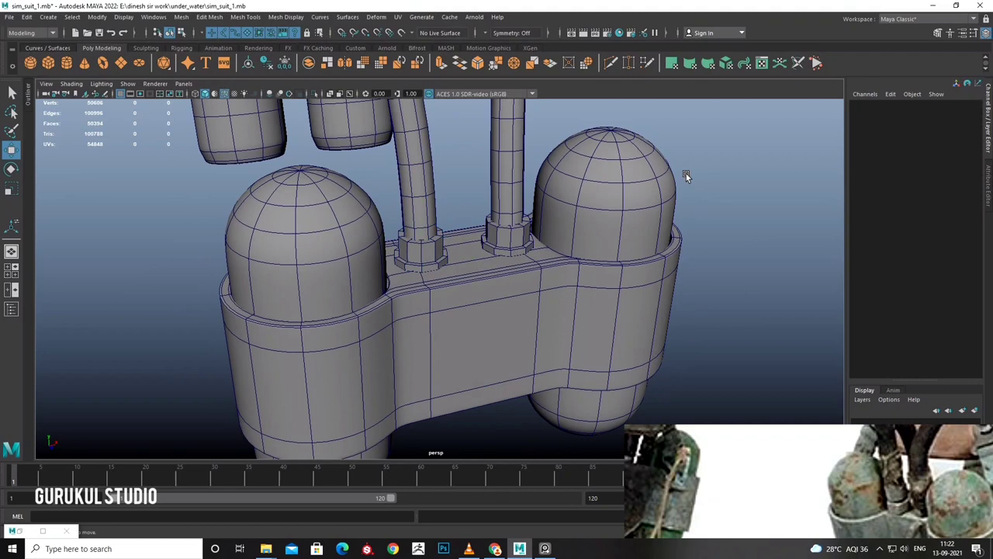
scroll(602, 209, "down", 5)
mouse_move(602, 208)
left_mouse_down("alt")
mouse_move(565, 190)
mouse_move(566, 232)
mouse_move(487, 230)
mouse_move(535, 229)
mouse_move(523, 201)
left_mouse_up("alt")
scroll(565, 191, "down", 2)
scroll(522, 201, "up", 3)
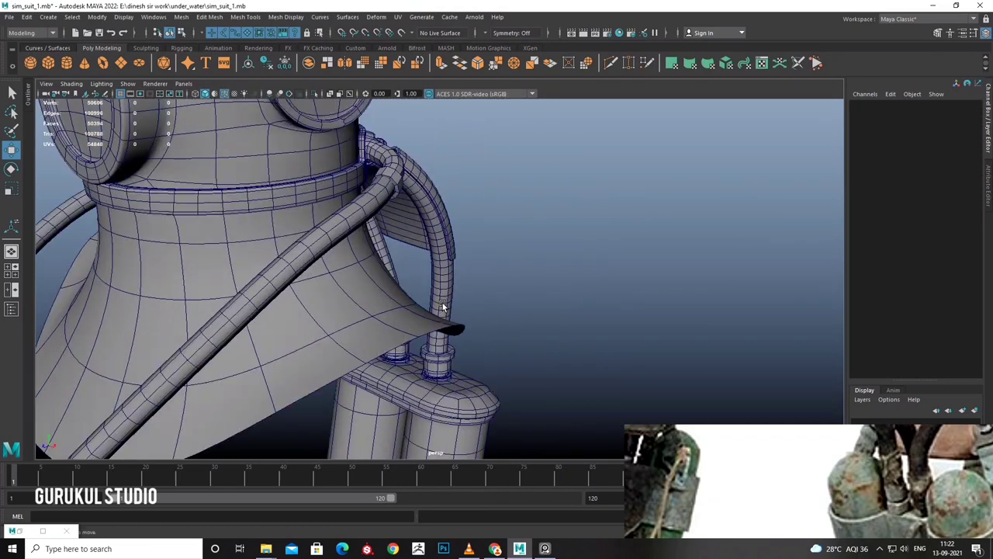
scroll(391, 256, "up", 3)
left_click_drag(391, 256, 438, 177, "alt")
left_click(439, 178)
mouse_move(444, 218)
left_mouse_down("alt")
mouse_move(509, 256)
mouse_move(417, 206)
mouse_move(468, 268)
mouse_move(388, 301)
mouse_move(398, 252)
mouse_move(388, 233)
mouse_move(423, 242)
mouse_move(390, 225)
mouse_move(392, 264)
mouse_move(435, 256)
left_mouse_up("alt")
Move and rotate a hose face loop, nudge its edges in Y, then zoom out to the full suit.
key("F11")
double_click(389, 211)
key("e")
key("w")
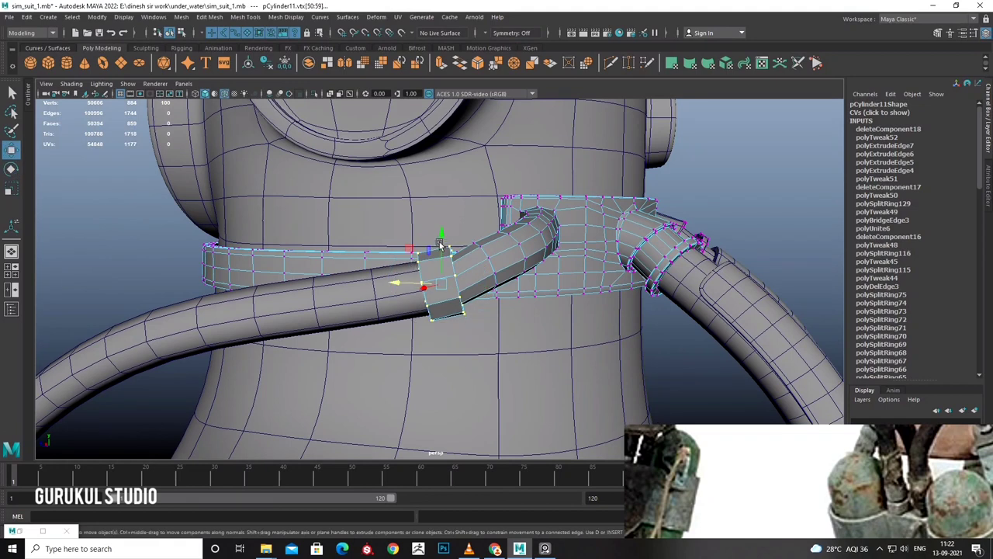
right_click(480, 245)
left_click(480, 217)
mouse_move(483, 223)
left_mouse_down()
mouse_move(506, 208)
mouse_move(585, 250)
mouse_move(522, 221)
mouse_move(615, 200)
left_mouse_up()
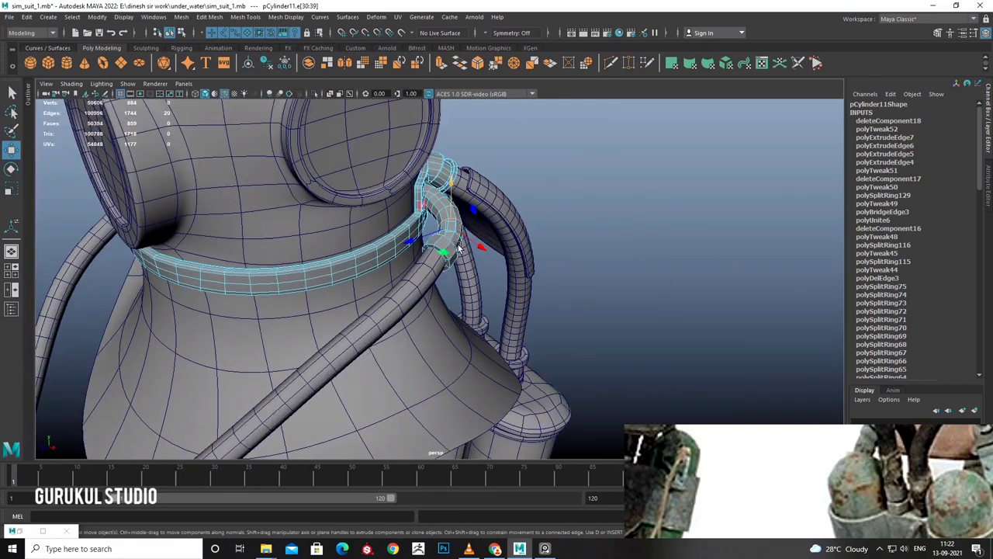
left_click(614, 200)
scroll(594, 180, "down", 5)
scroll(511, 213, "down", 3)
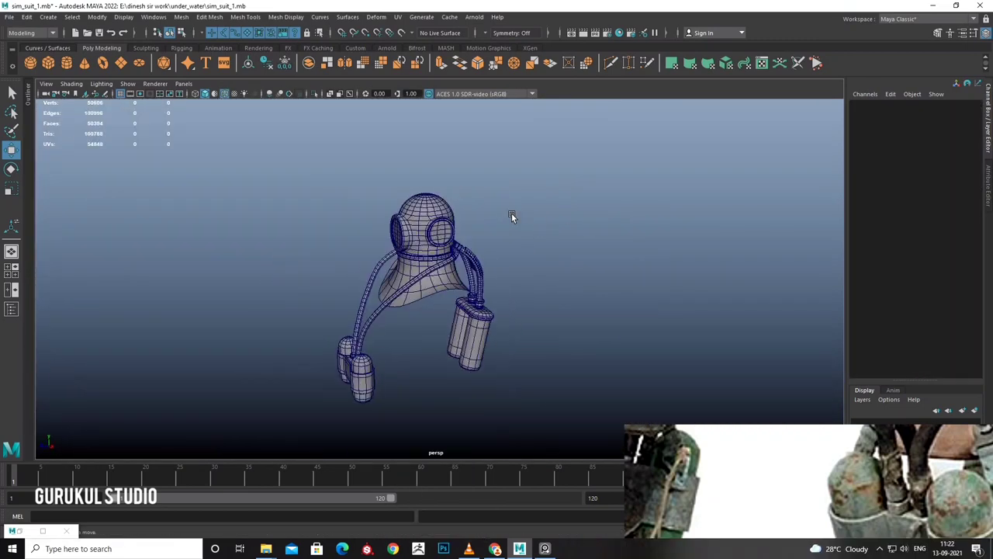
Enlarge the reference photo of the helmet's neck, hoses and straps, cancelling the accidental save dialog.
left_click_drag(502, 250, 516, 240, "alt")
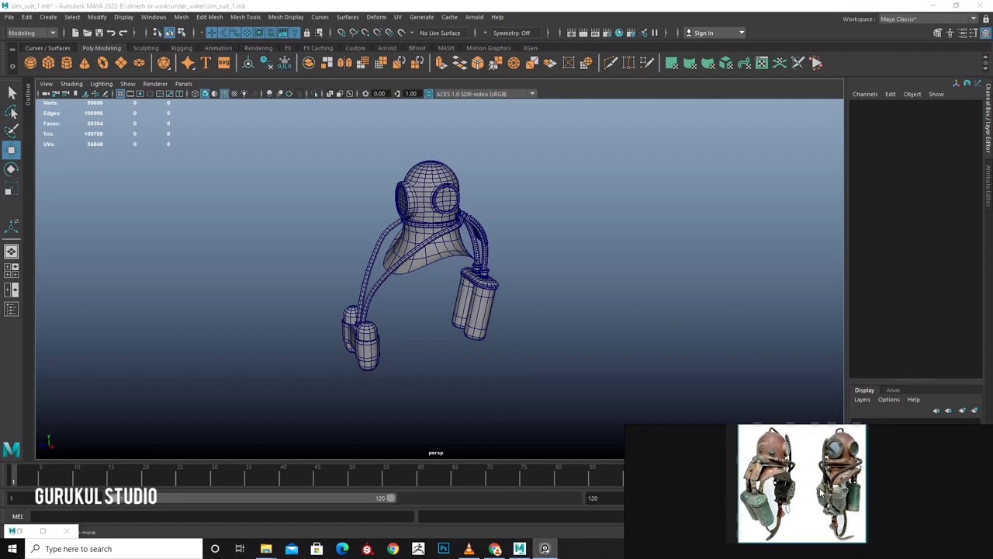
scroll(820, 490, "up", 3)
scroll(776, 357, "up", 3)
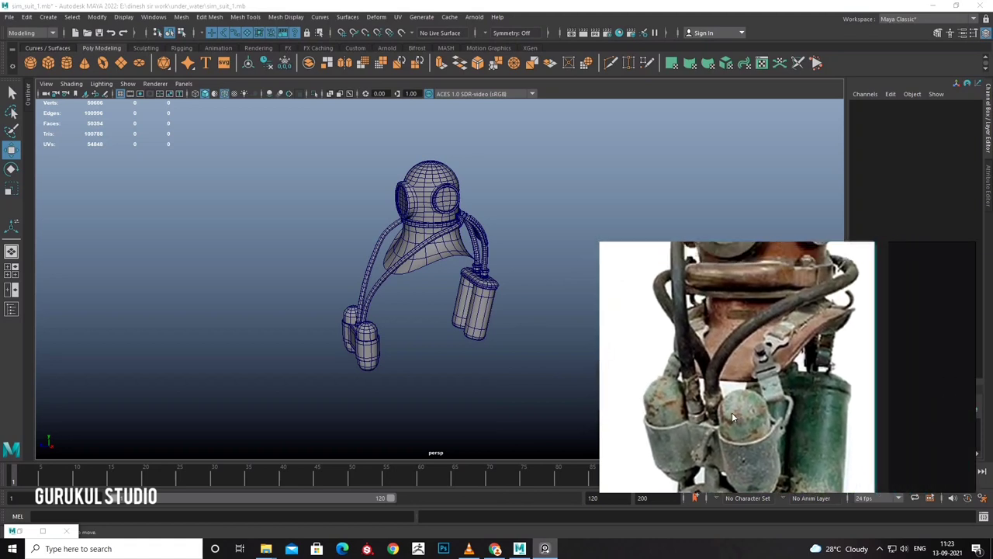
key("ctrl+s")
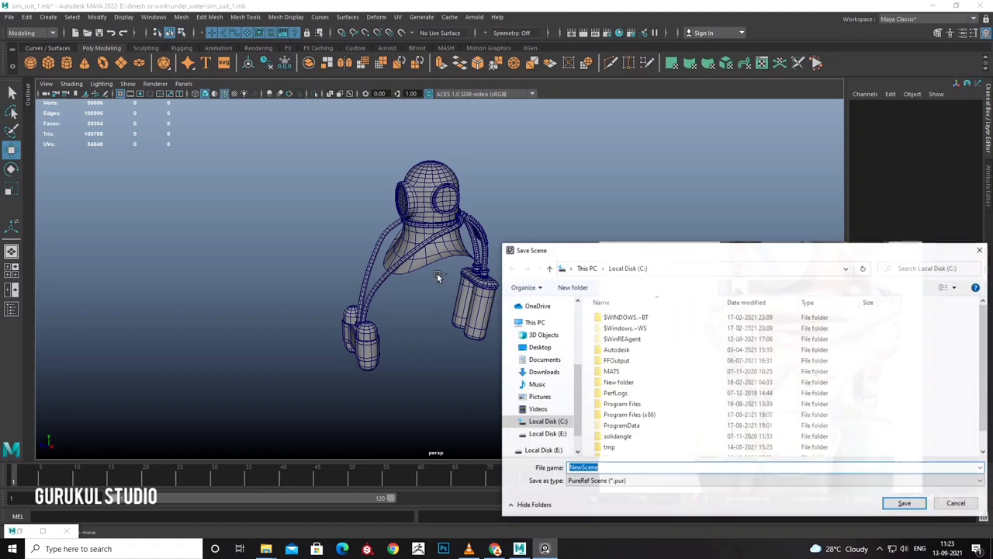
left_click(981, 250)
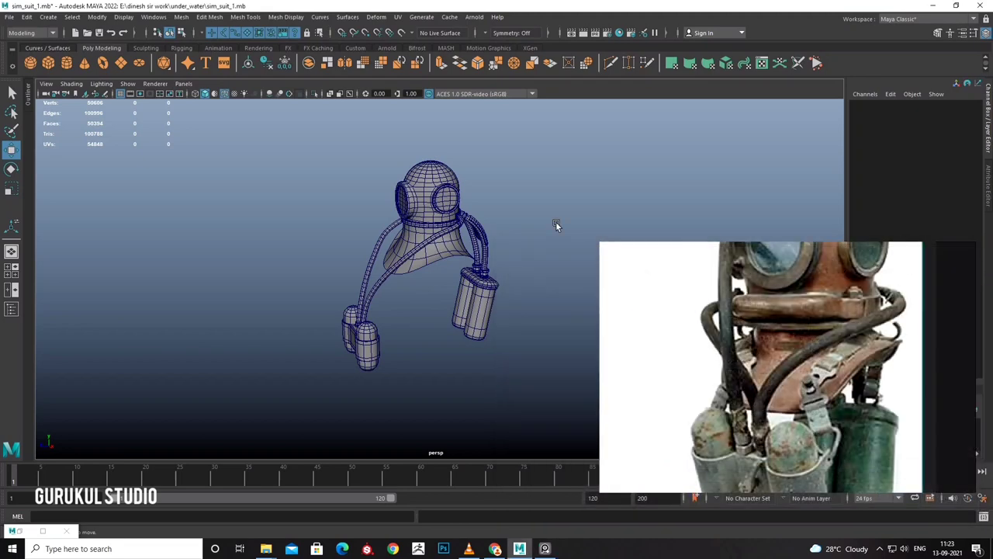
left_click_drag(556, 221, 493, 267, "alt")
scroll(426, 272, "up", 5)
Insert two edge loops on the helmet body's neck just below the collar ring.
scroll(504, 278, "up", 3)
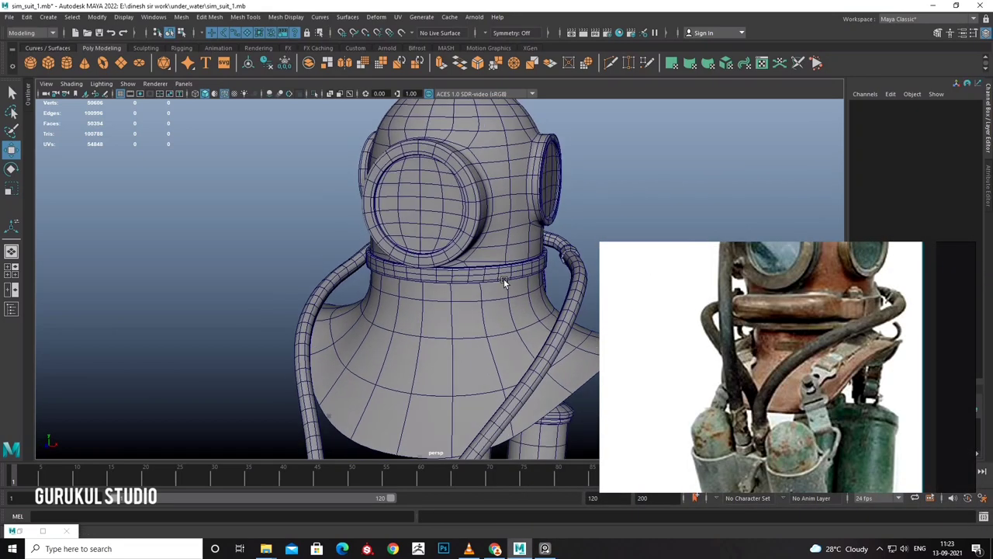
scroll(442, 278, "up", 3)
middle_click_drag(450, 277, 465, 257, "alt")
left_click(465, 257)
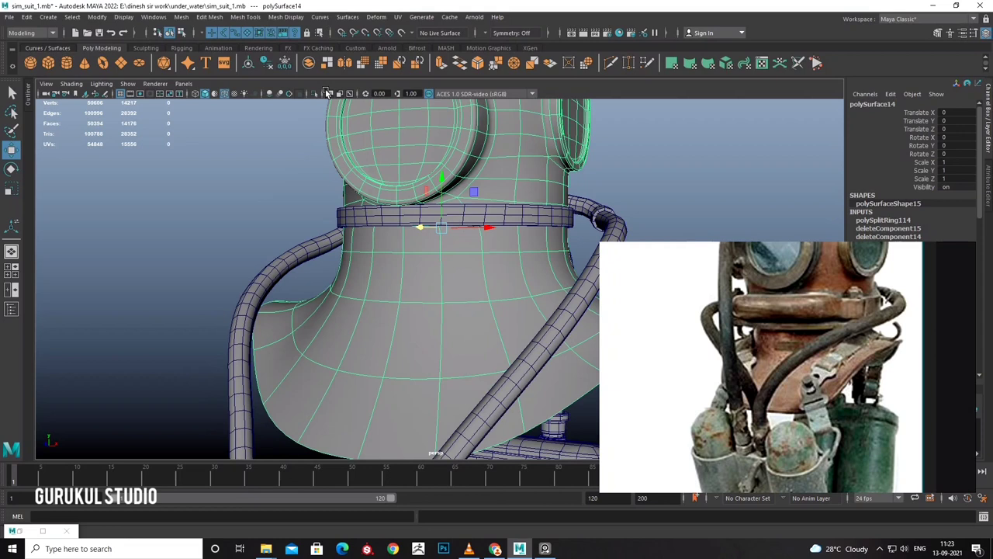
left_click(279, 17)
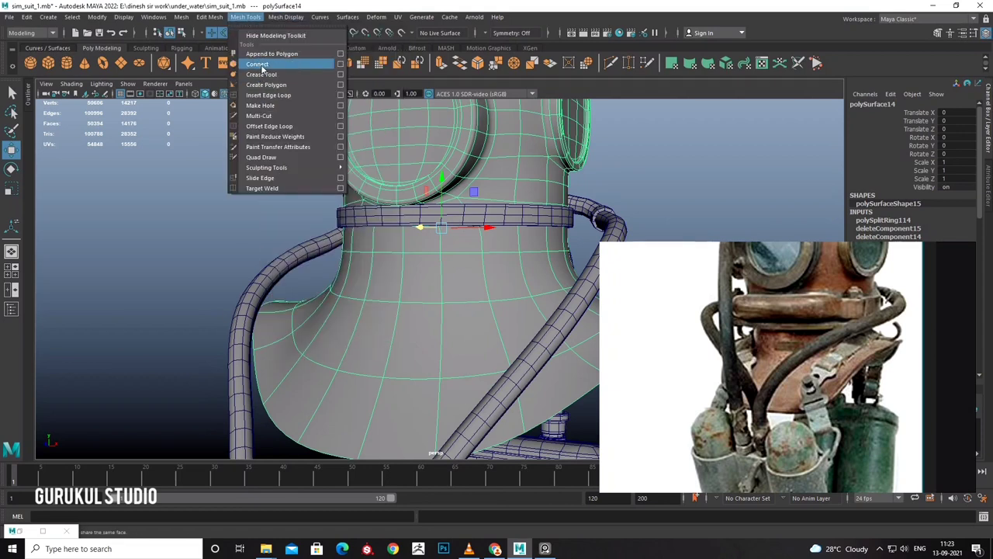
left_click(268, 94)
mouse_move(414, 207)
left_mouse_down("alt")
mouse_move(492, 231)
mouse_move(439, 256)
mouse_move(519, 215)
left_mouse_up("alt")
left_click(520, 217)
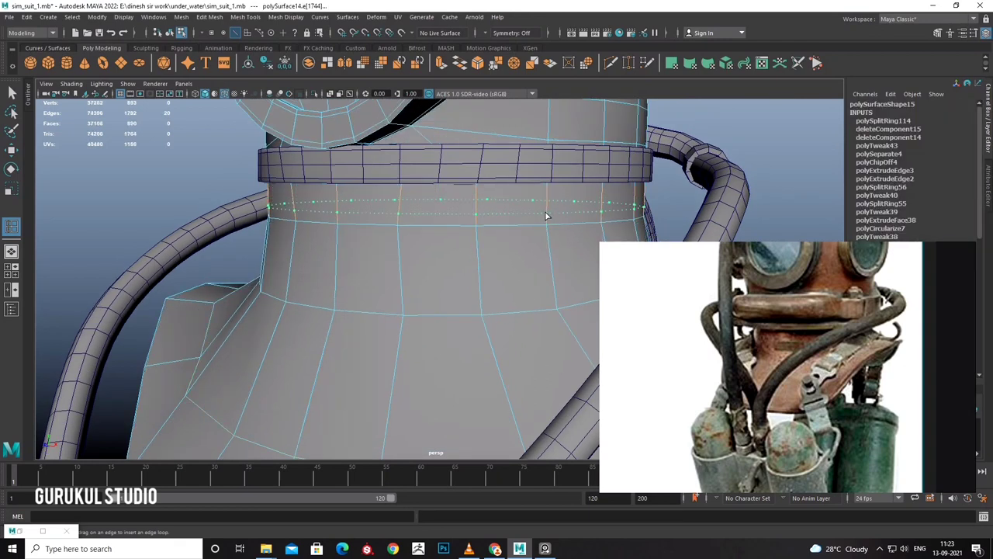
left_click(545, 215)
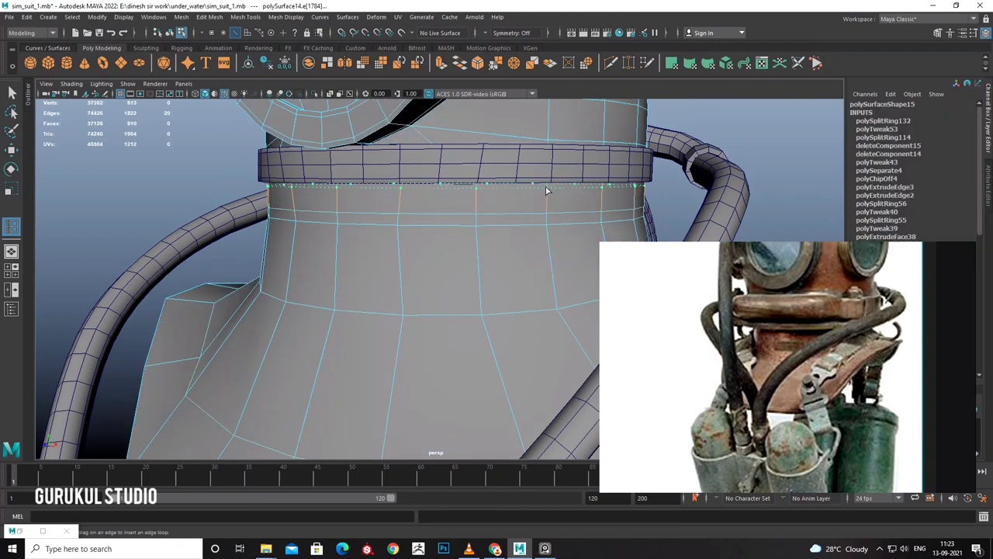
left_click(546, 190)
Extract the face ring between the new loops as a separate neck band and select it.
key("w")
right_click_drag(525, 206, 528, 233)
double_click(577, 201)
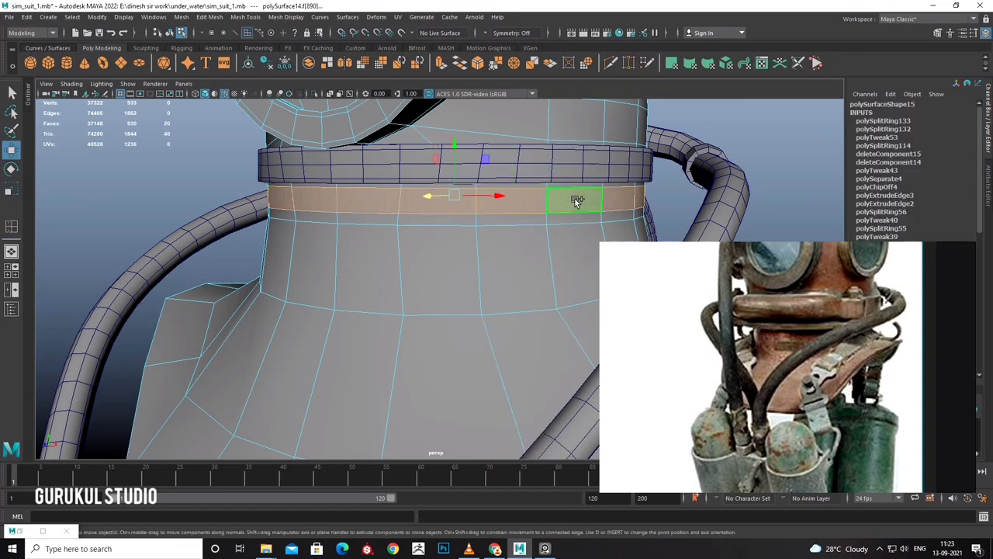
right_click(586, 200, "shift")
left_click(586, 376)
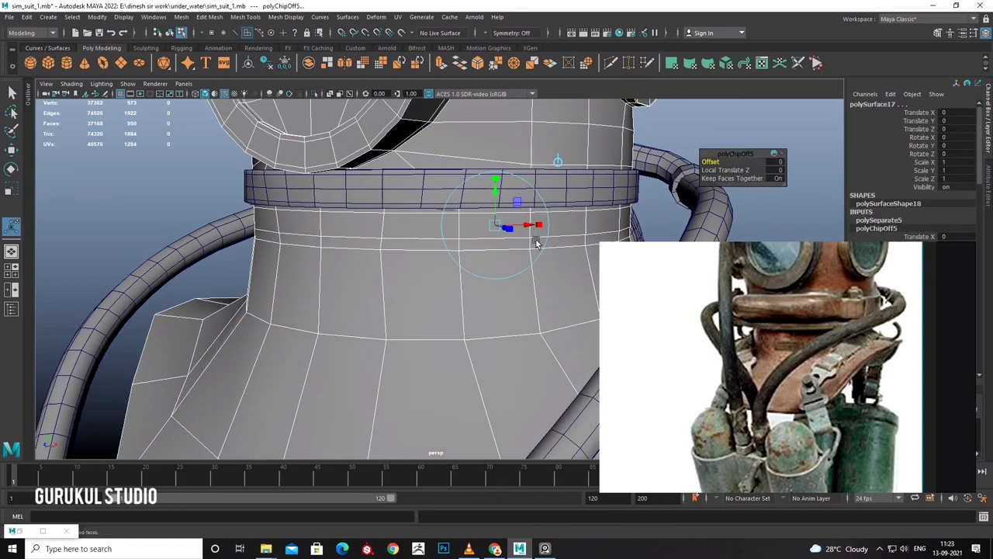
key("q")
key("F8")
left_click(620, 231)
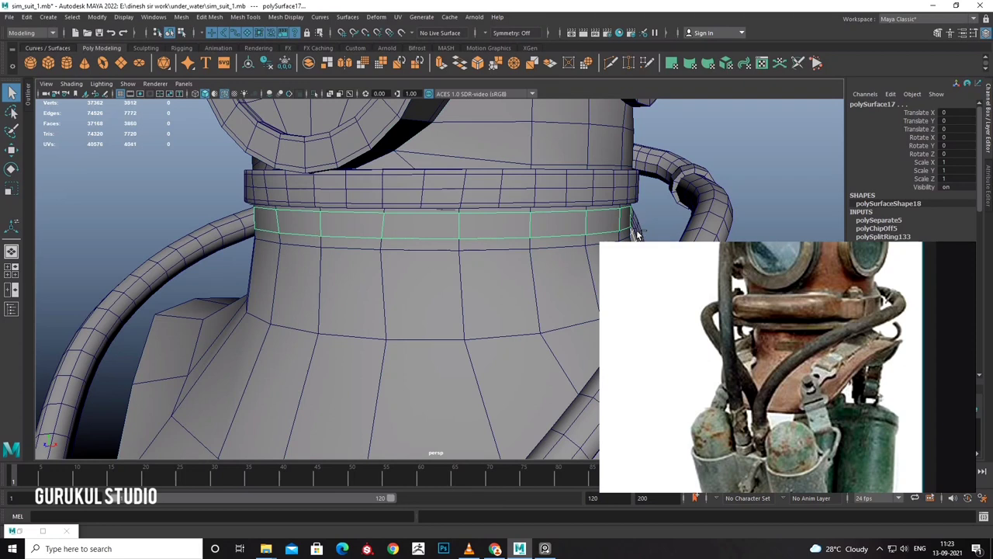
scroll(636, 231, "down", 5)
scroll(543, 225, "up", 3)
left_click_drag(543, 225, 504, 215, "alt")
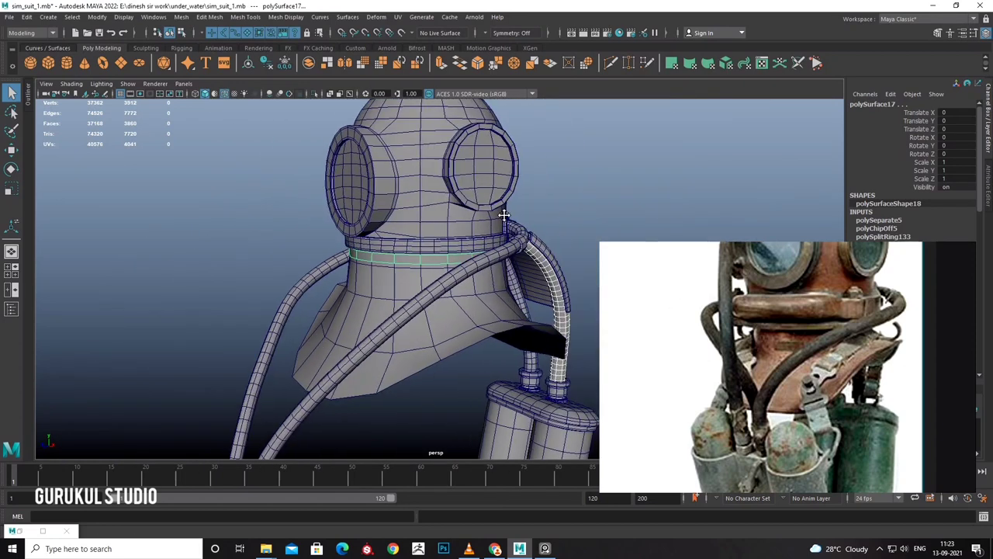
scroll(505, 214, "up", 3)
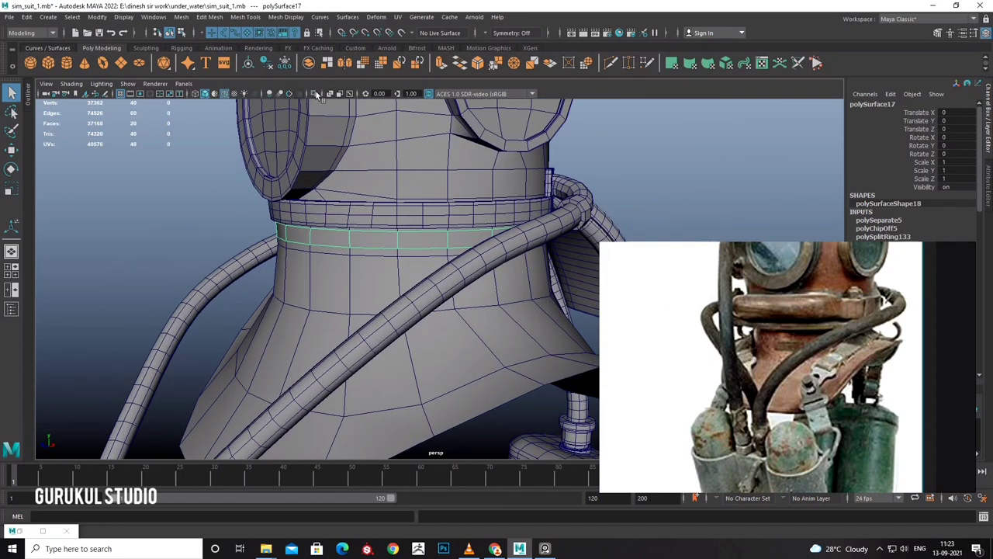
Isolate the extracted neck band and extrude its face ring outward to give it thickness.
left_click(317, 93)
key("f")
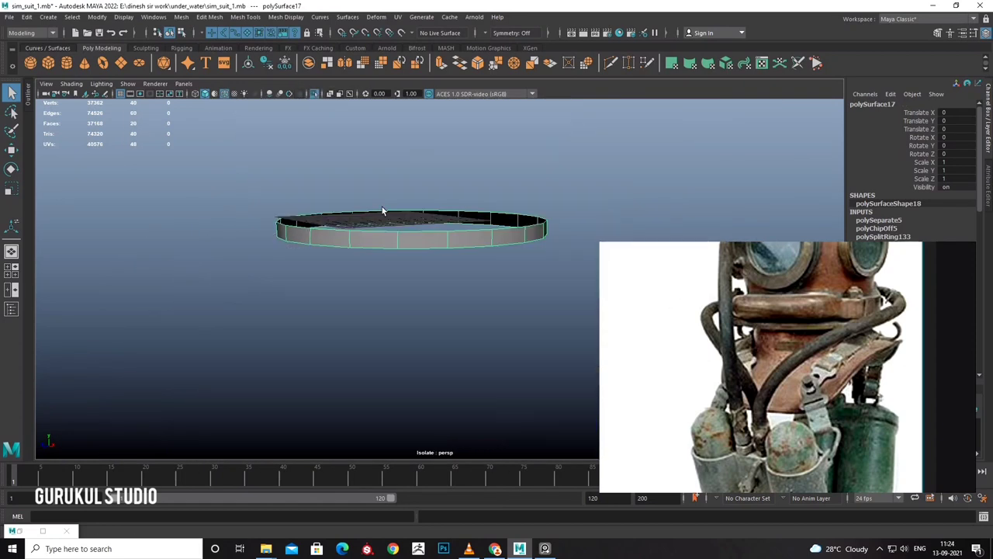
left_click_drag(381, 206, 424, 227, "alt")
right_click_drag(424, 227, 424, 255)
left_click(465, 221)
double_click(466, 221)
key("ctrl+e")
mouse_move(464, 244)
left_mouse_down("alt")
mouse_move(441, 315)
mouse_move(450, 334)
mouse_move(556, 222)
mouse_move(515, 209)
left_mouse_up("alt")
key("F8")
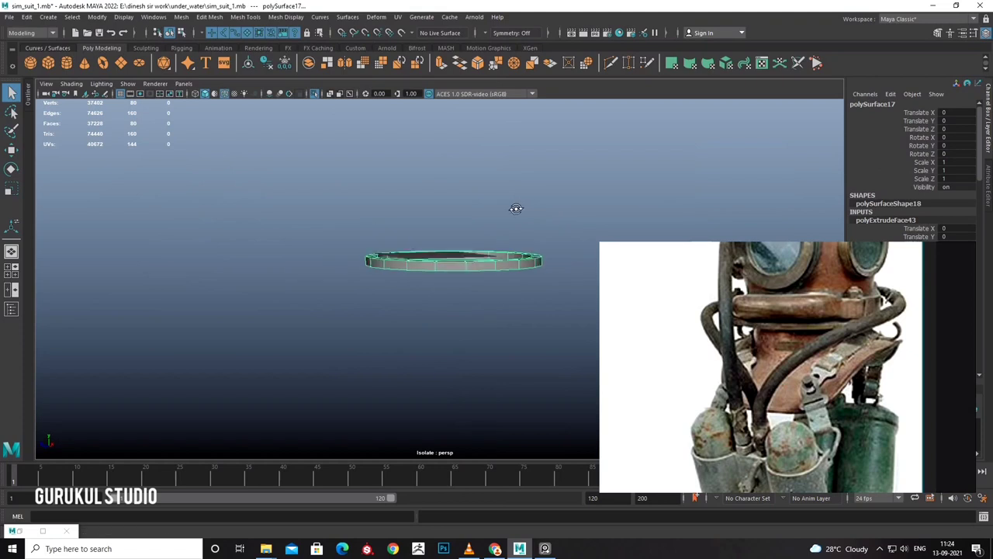
Isolate the body mesh, remove its extra neck edge loop, then show the whole model again.
left_click(314, 93)
scroll(392, 224, "up", 5)
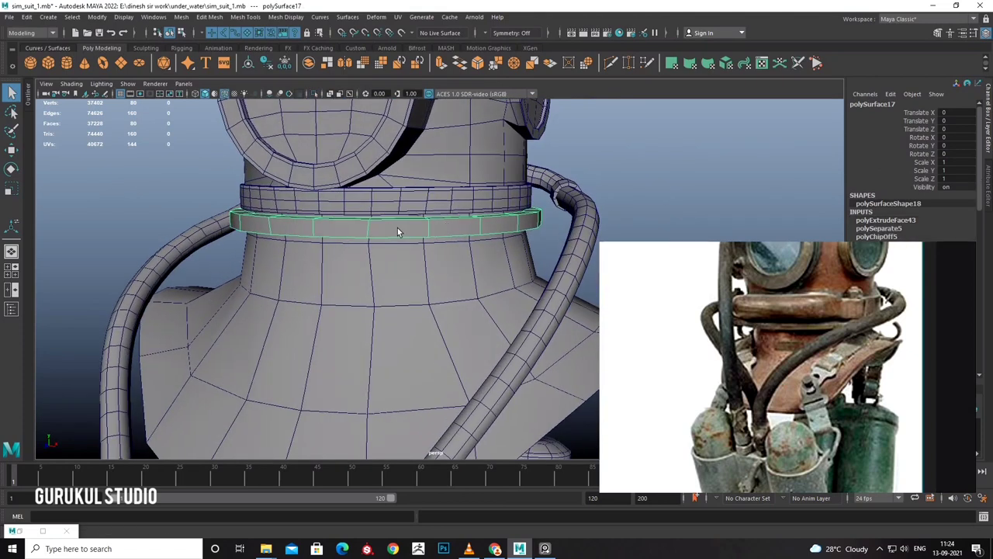
key("w")
left_click(392, 225)
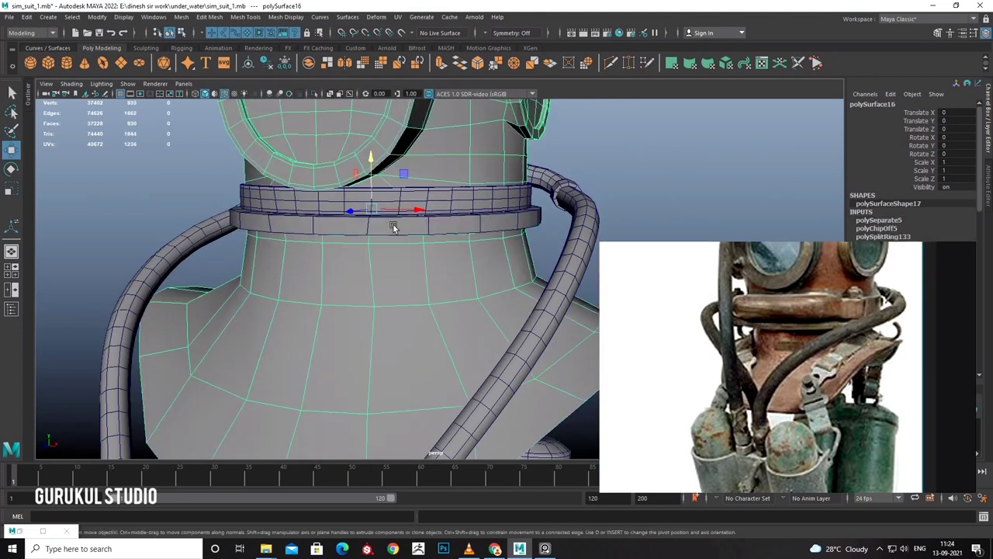
left_click(314, 93)
mouse_move(393, 262)
right_mouse_down()
mouse_move(401, 232)
mouse_move(386, 193)
right_mouse_up()
left_click(407, 246)
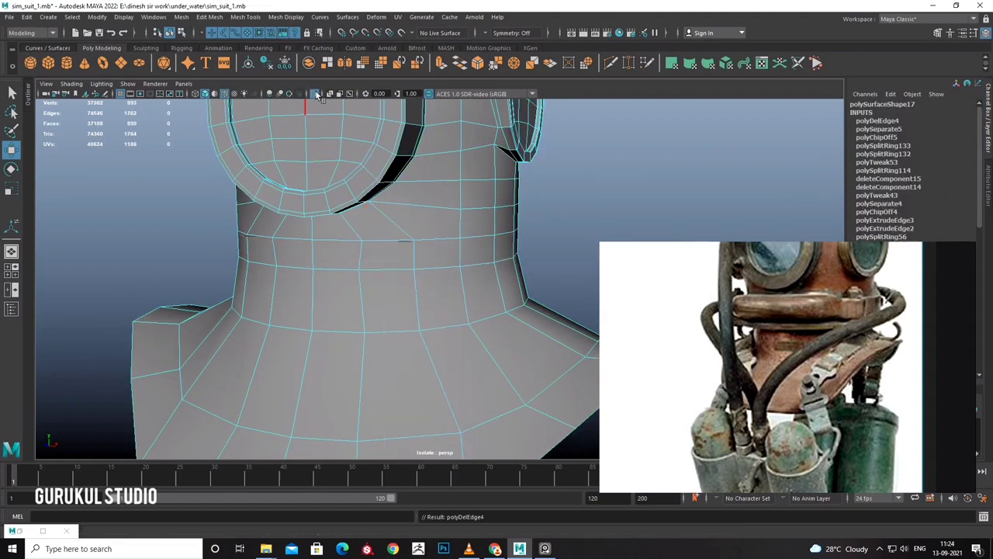
left_click(317, 93)
left_click_drag(438, 262, 460, 285, "alt")
right_click_drag(434, 224, 473, 203)
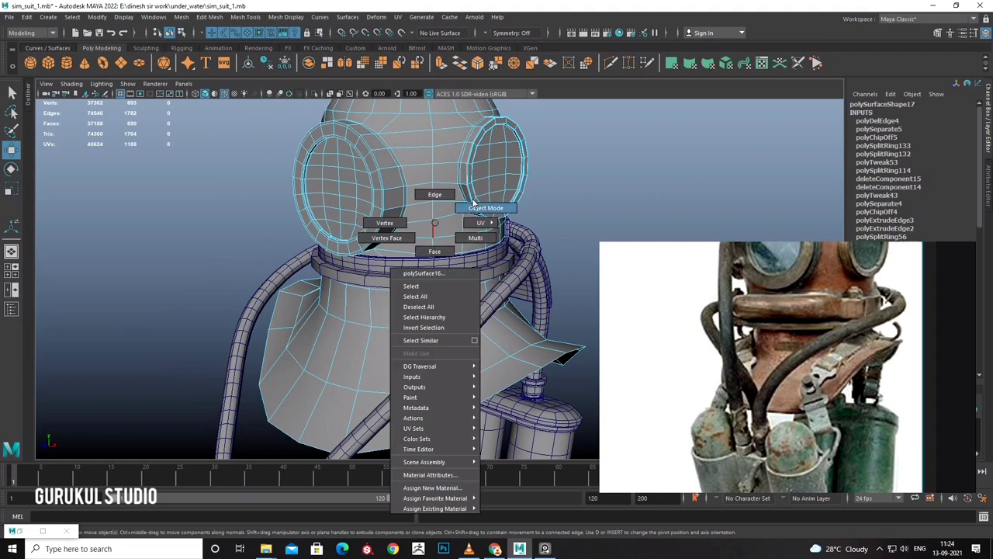
left_click(560, 182)
Add four edge loops near the upper and lower borders of the neck ring polySurface17.
left_click_drag(560, 182, 550, 256, "alt")
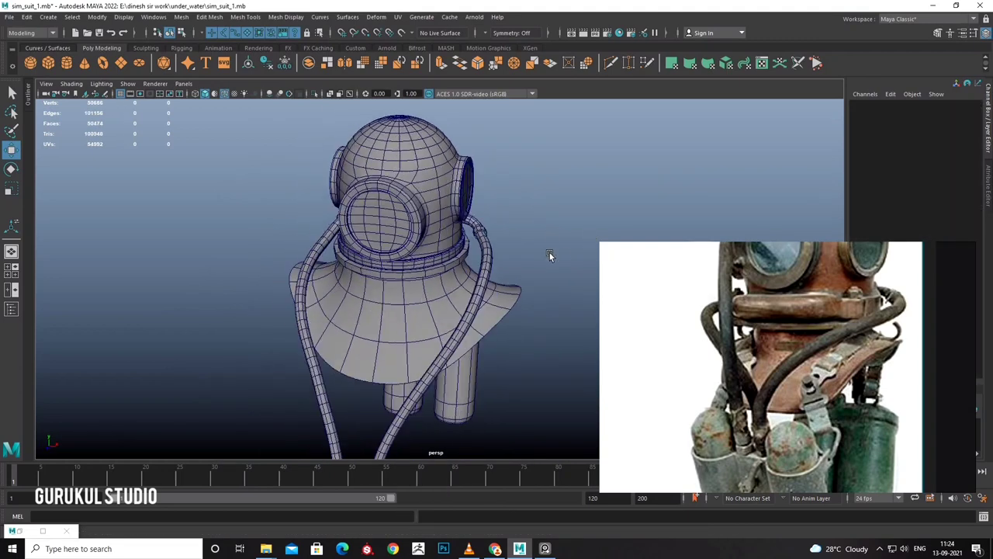
scroll(549, 256, "up", 3)
left_click(469, 245)
scroll(458, 231, "up", 3)
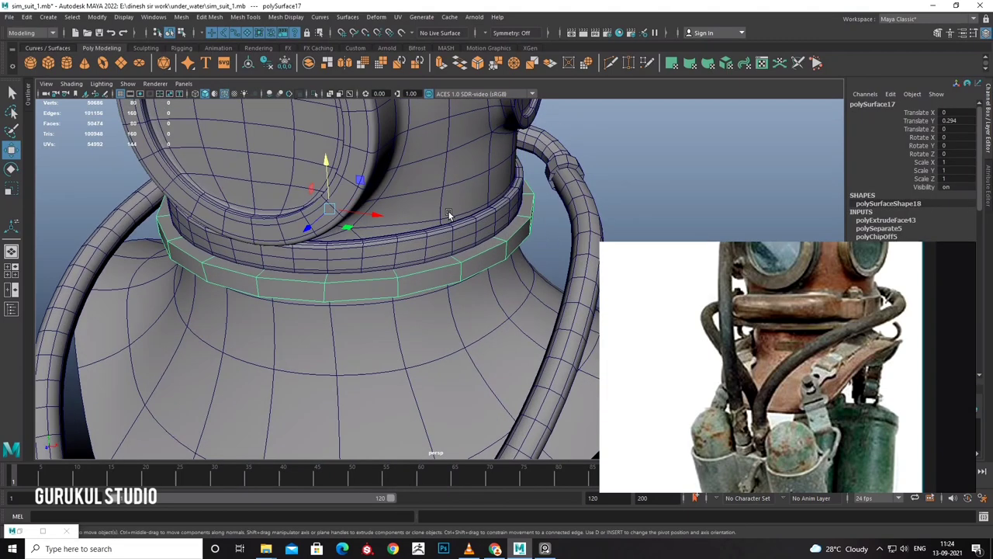
left_click(245, 16)
left_click(275, 93)
scroll(390, 269, "up", 3)
left_click(391, 266)
left_click(391, 290)
left_click_drag(391, 290, 469, 279, "alt")
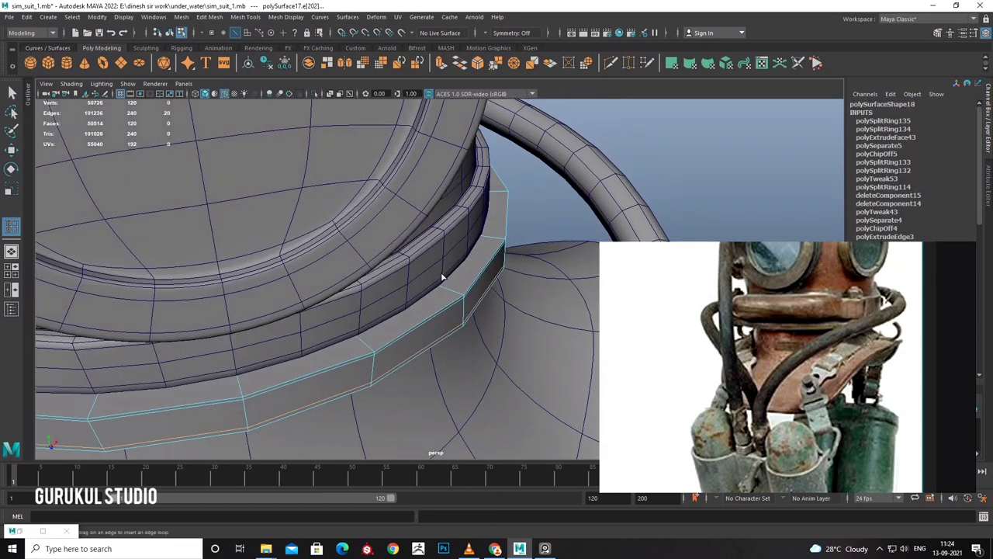
left_click(452, 273)
mouse_move(451, 273)
left_mouse_down("alt")
mouse_move(432, 196)
mouse_move(461, 210)
mouse_move(443, 215)
mouse_move(440, 242)
left_mouse_up("alt")
left_click(442, 233)
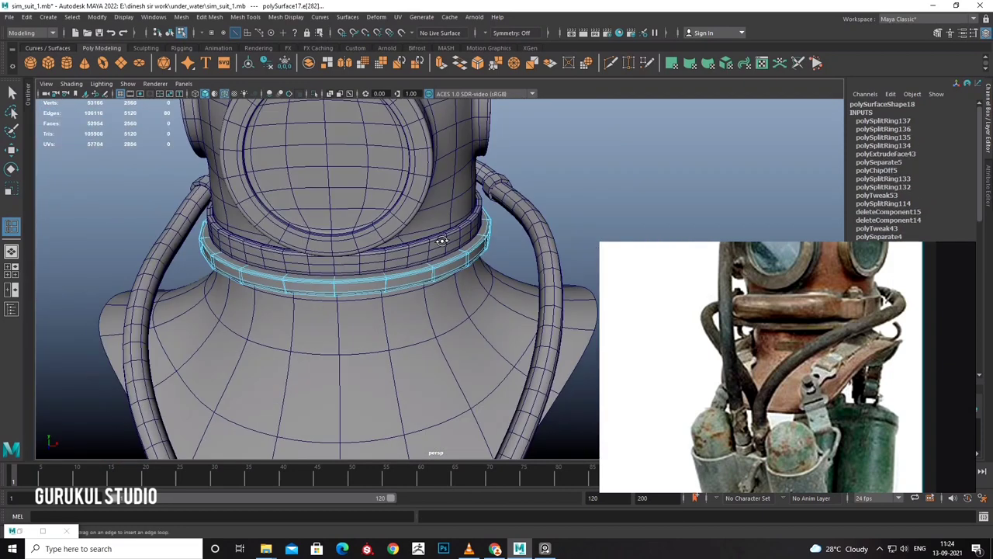
Orbit to a three-quarter view and shift the reference photo to show the lower back tanks.
key("w")
scroll(543, 216, "down", 5)
mouse_move(543, 216)
left_mouse_down("alt")
mouse_move(461, 219)
mouse_move(377, 184)
mouse_move(467, 188)
mouse_move(467, 229)
mouse_move(490, 198)
mouse_move(428, 221)
mouse_move(533, 337)
left_mouse_up("alt")
scroll(765, 350, "up", 2)
left_click_drag(765, 350, 767, 265)
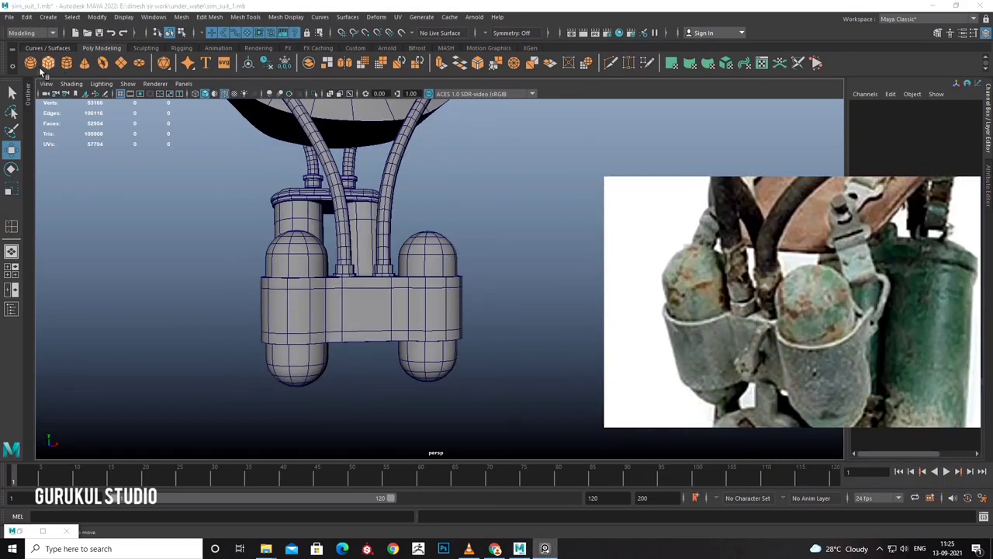
Check the tanks in the front view and move the new cylinder toward them.
key("space")
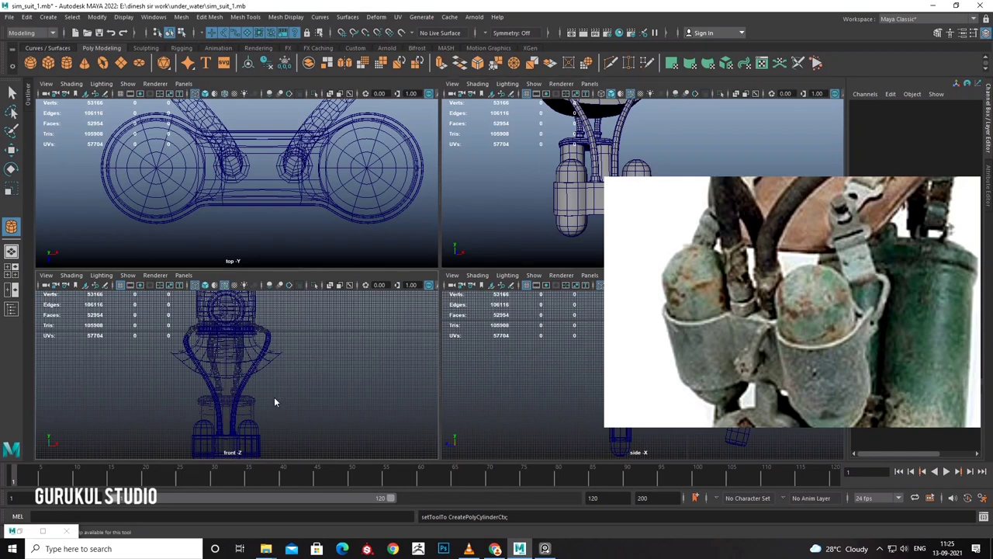
key("space")
mouse_move(324, 284)
right_mouse_down("alt")
mouse_move(360, 288)
mouse_move(364, 347)
right_mouse_up("alt")
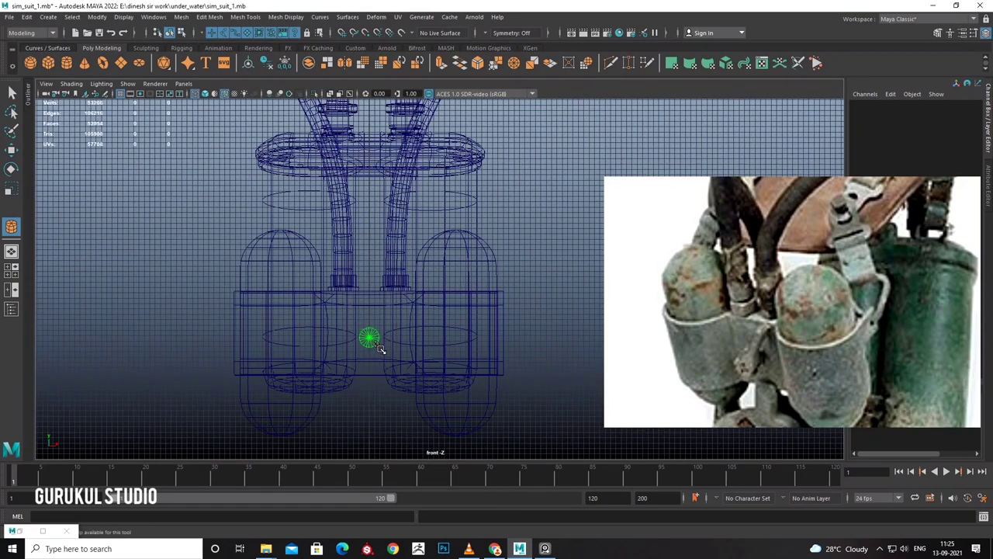
key("space")
key("space")
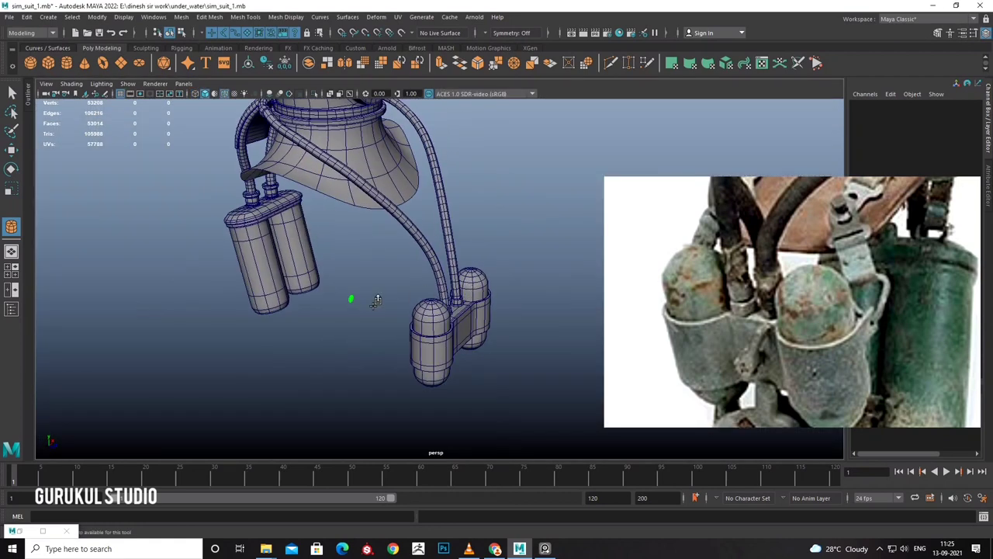
left_click_drag(354, 299, 420, 320)
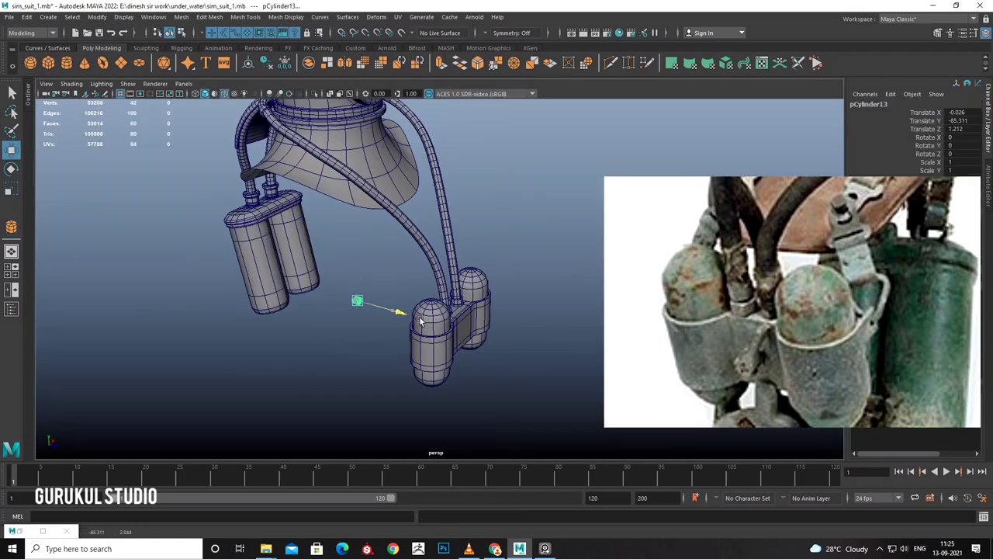
scroll(451, 307, "up", 5)
left_click_drag(822, 232, 825, 376)
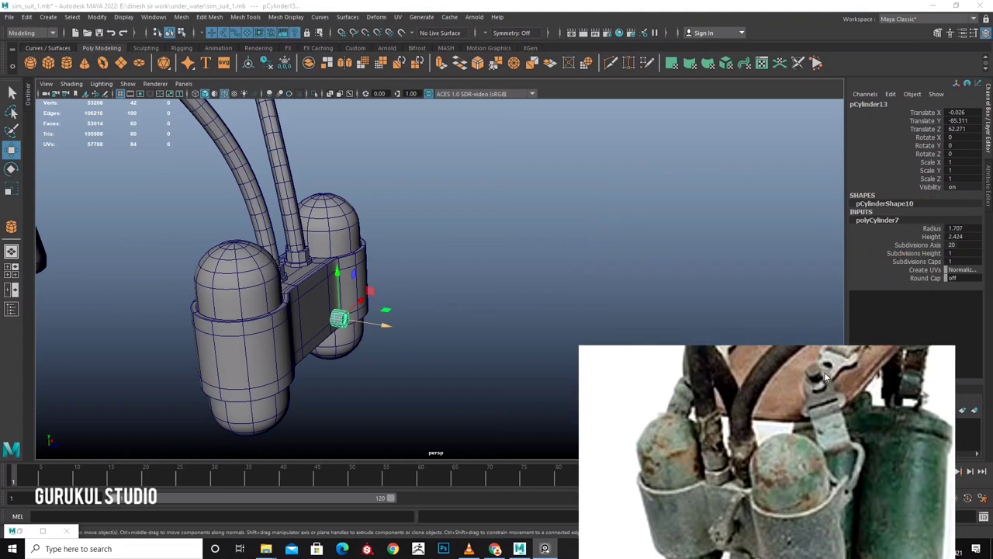
Set the cylinder's Subdivisions Axis to 10 and slide it sideways.
left_click(960, 246)
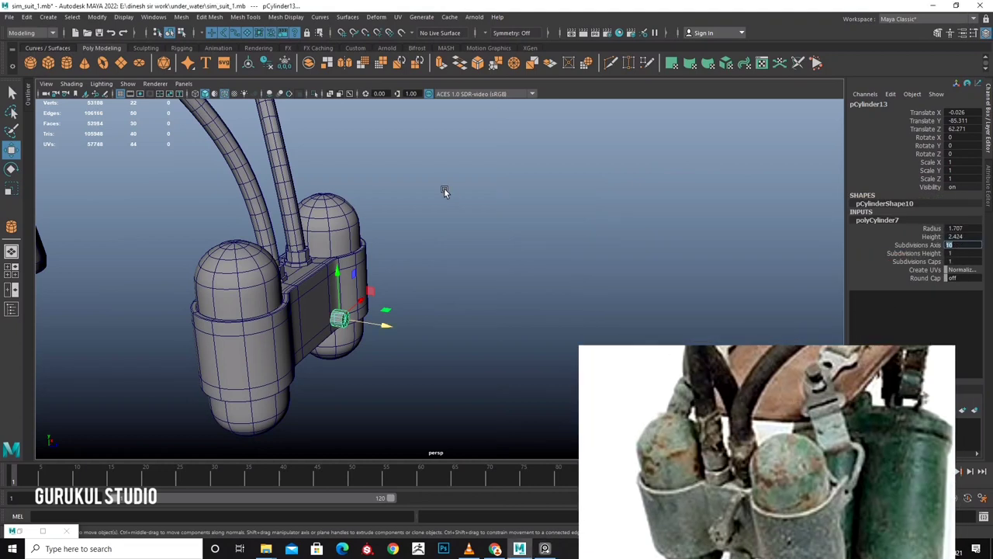
key("Return")
scroll(416, 277, "up", 3)
scroll(417, 277, "up", 2)
left_click_drag(476, 306, 659, 306)
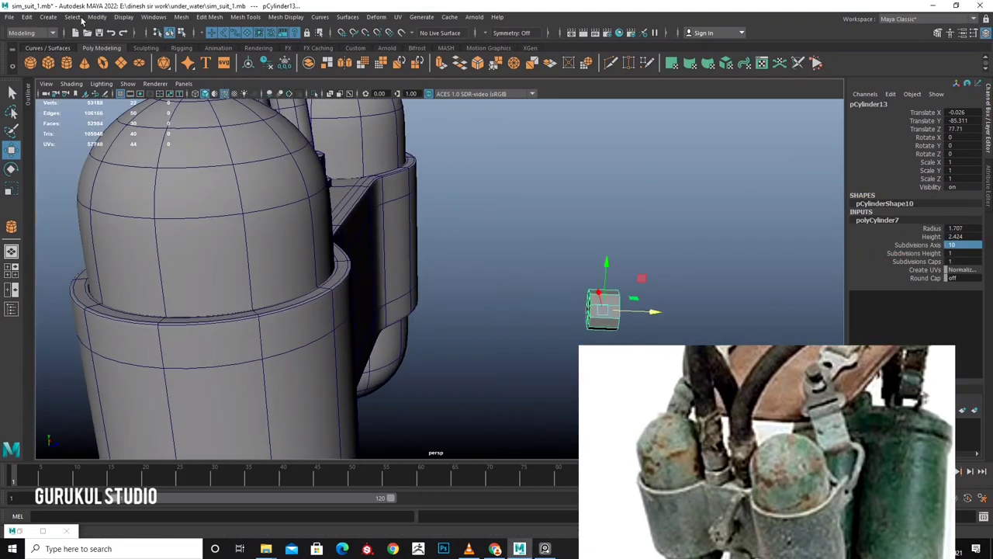
Snap the cylinder onto the tank belt with the Snap Together Tool, then nudge it down.
left_click(97, 17)
left_click(124, 142)
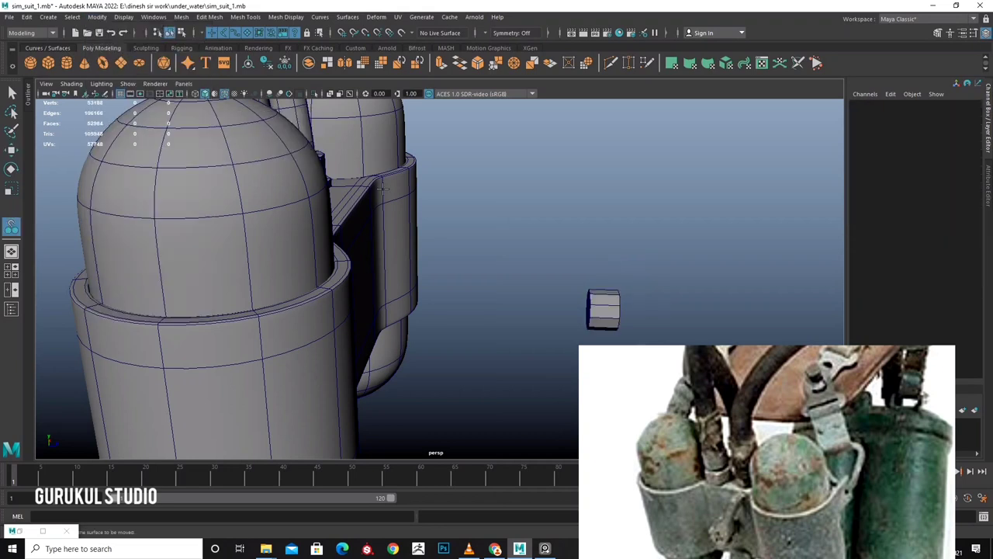
mouse_move(588, 304)
left_mouse_down("alt")
mouse_move(572, 290)
mouse_move(665, 290)
mouse_move(458, 267)
left_mouse_up("alt")
left_click(661, 288)
key("Return")
mouse_move(387, 269)
left_mouse_down("alt")
mouse_move(262, 277)
mouse_move(431, 283)
mouse_move(439, 304)
left_mouse_up("alt")
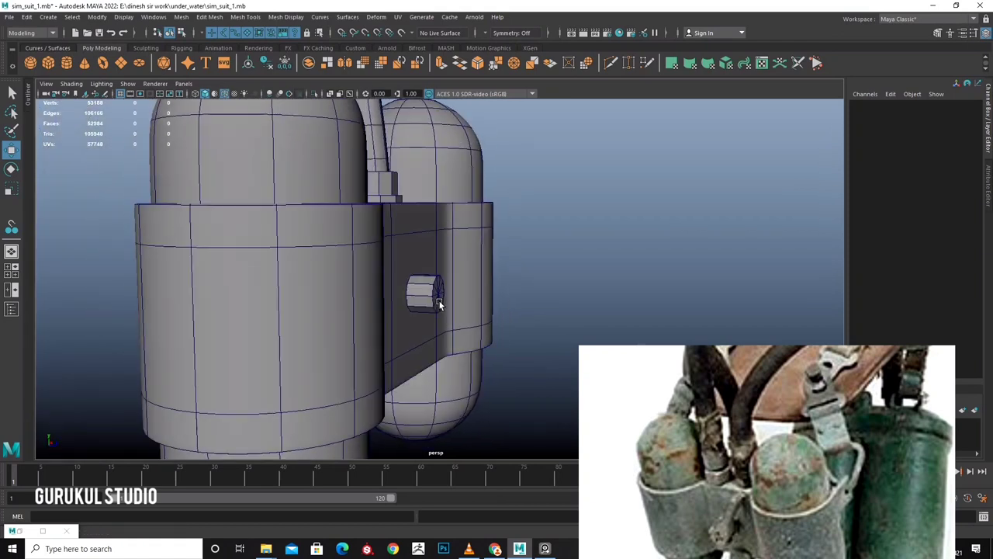
left_click(429, 300)
mouse_move(425, 272)
left_mouse_down()
mouse_move(425, 259)
mouse_move(465, 293)
left_mouse_up()
Orbit around the tank belt to inspect the cylinder fitting from the top and front.
scroll(419, 250, "up", 3)
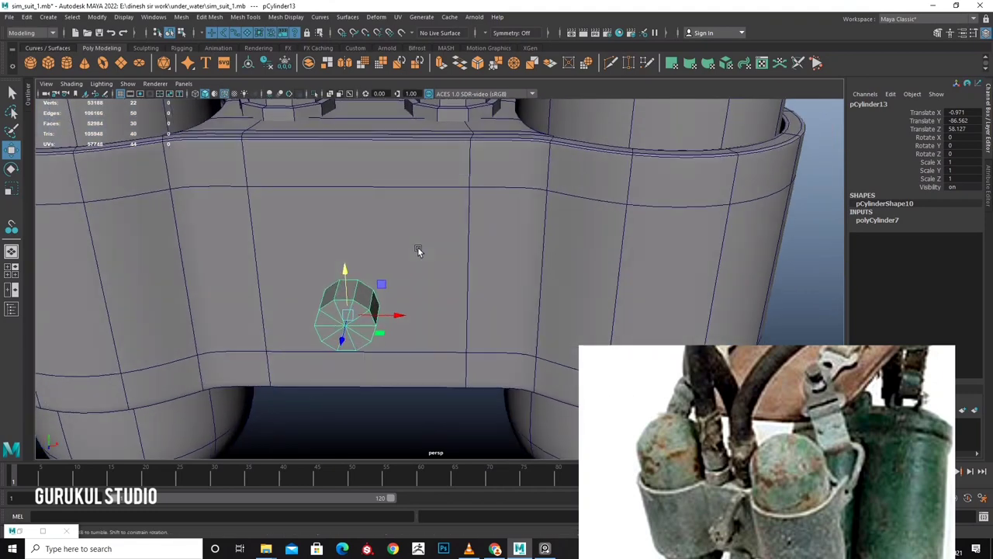
scroll(418, 250, "down", 5)
mouse_move(380, 230)
left_mouse_down("alt")
mouse_move(450, 233)
mouse_move(461, 256)
left_mouse_up("alt")
scroll(458, 234, "up", 3)
scroll(464, 271, "up", 2)
mouse_move(430, 243)
left_mouse_down("alt")
mouse_move(405, 215)
mouse_move(417, 189)
left_mouse_up("alt")
left_click(247, 19)
Insert two edge loops across the small tank-band cylinder.
left_click(264, 82)
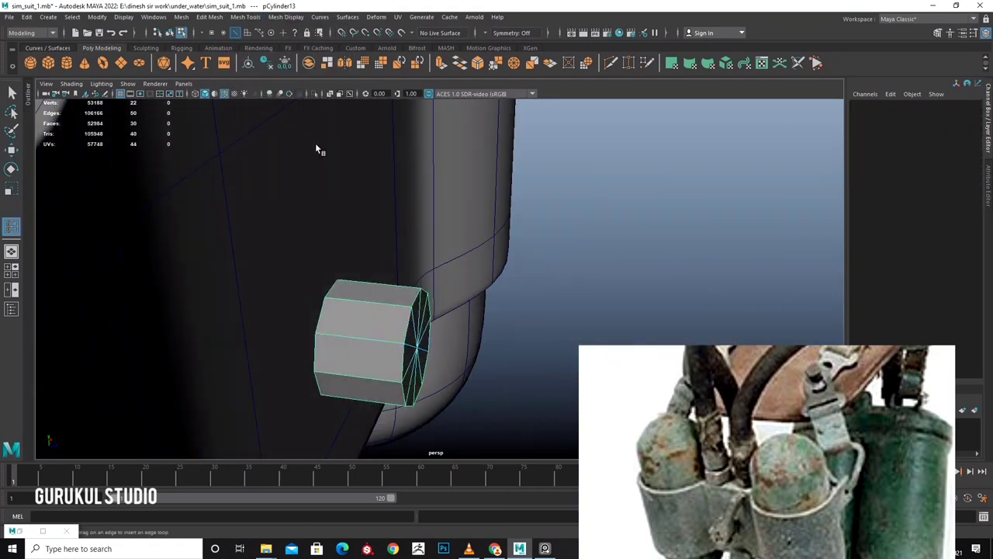
left_click_drag(315, 143, 380, 241, "alt")
left_click(380, 240)
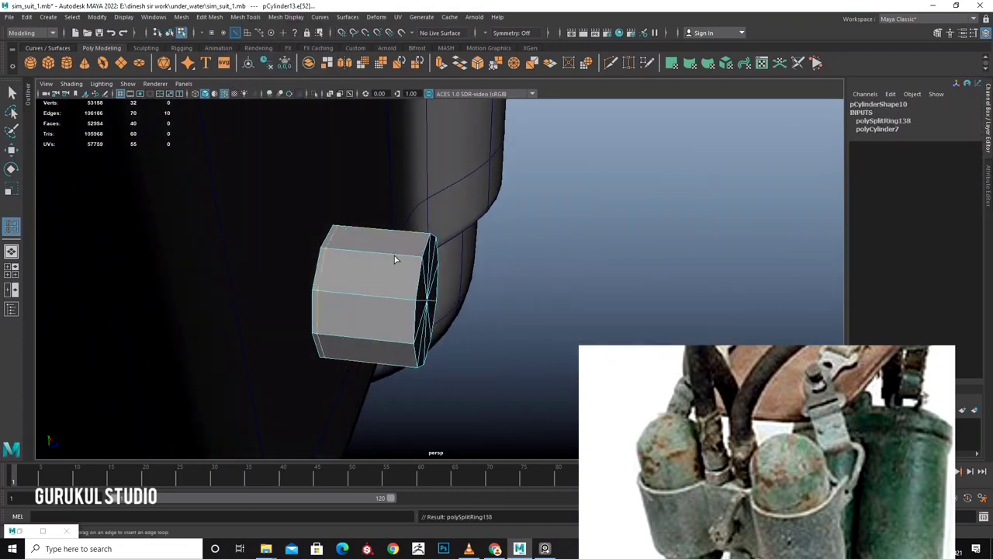
left_click(394, 255)
mouse_move(394, 255)
left_mouse_down("alt")
mouse_move(509, 276)
mouse_move(445, 244)
mouse_move(437, 226)
mouse_move(339, 208)
mouse_move(501, 257)
mouse_move(476, 234)
mouse_move(496, 243)
left_mouse_up("alt")
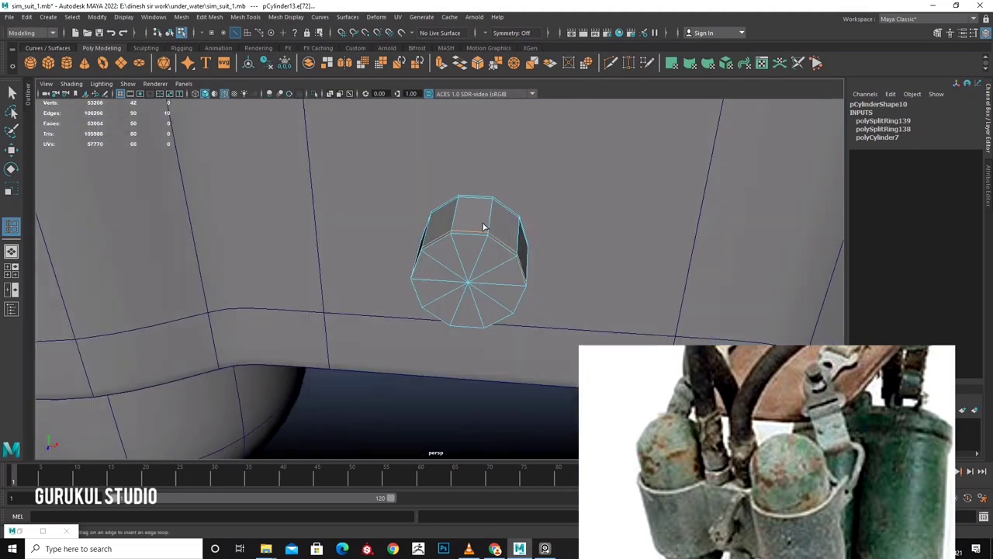
Select a side face of the cylinder and extrude it outward.
right_click_drag(483, 226, 484, 251)
left_click(473, 218)
key("w")
mouse_move(472, 217)
left_mouse_down("alt")
mouse_move(535, 214)
mouse_move(466, 218)
left_mouse_up("alt")
right_click_drag(421, 240, 388, 225, "shift")
mouse_move(388, 225)
left_mouse_down("alt")
mouse_move(383, 217)
mouse_move(482, 217)
mouse_move(419, 216)
mouse_move(403, 193)
left_mouse_up("alt")
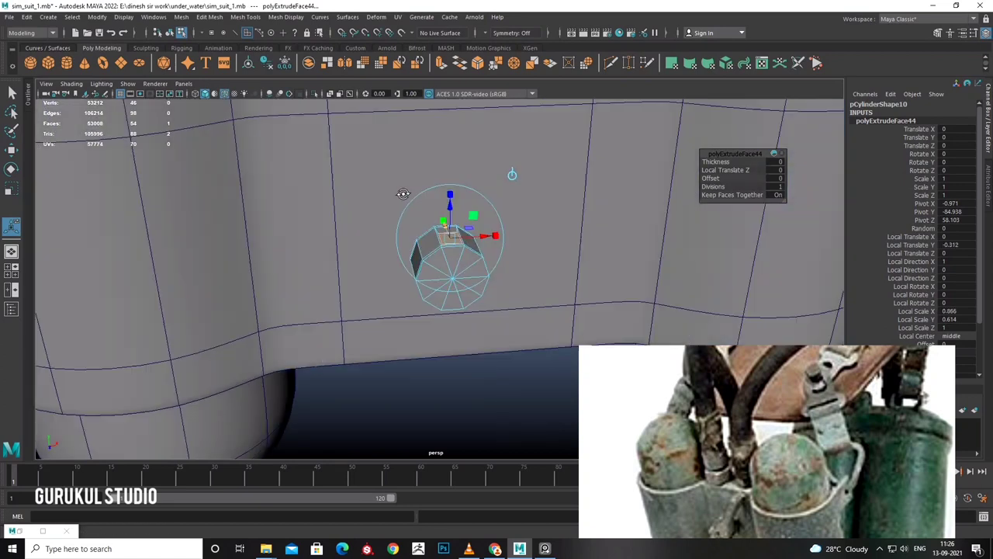
Extrude the face again, push it out slightly, then extrude and lengthen the stem.
right_click_drag(447, 230, 447, 258, "shift")
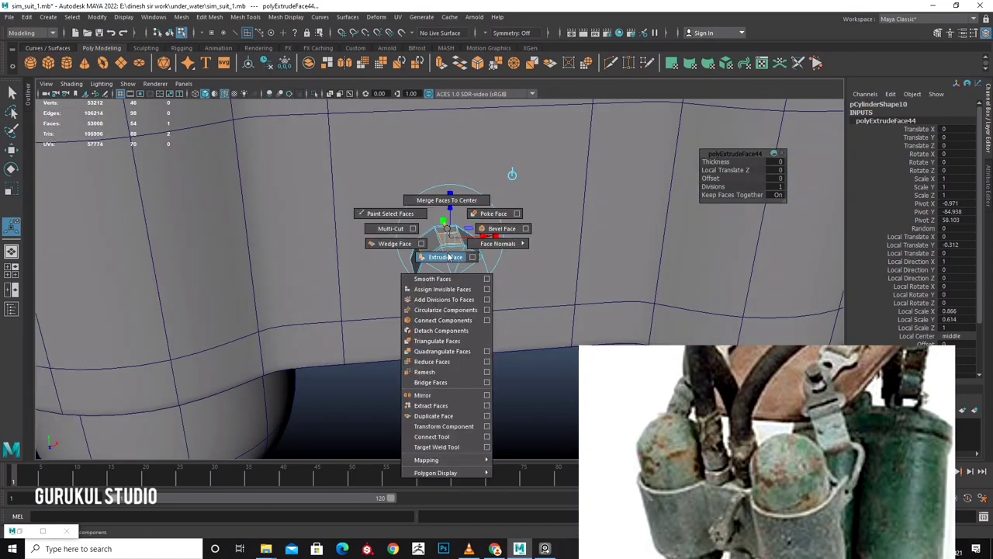
left_click_drag(447, 258, 462, 221, "alt")
mouse_move(464, 221)
left_mouse_down()
mouse_move(492, 214)
mouse_move(497, 223)
left_mouse_up()
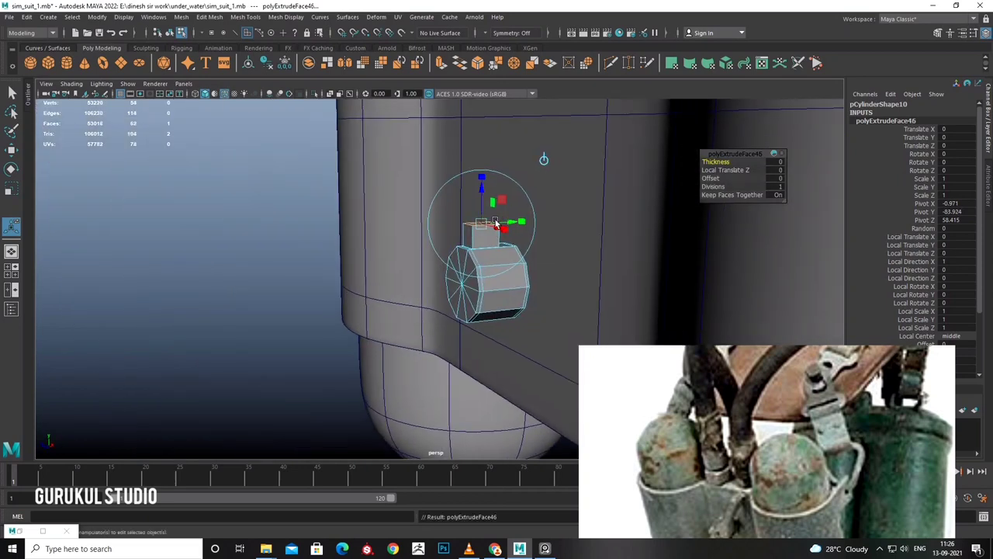
key("w")
key("ctrl+e")
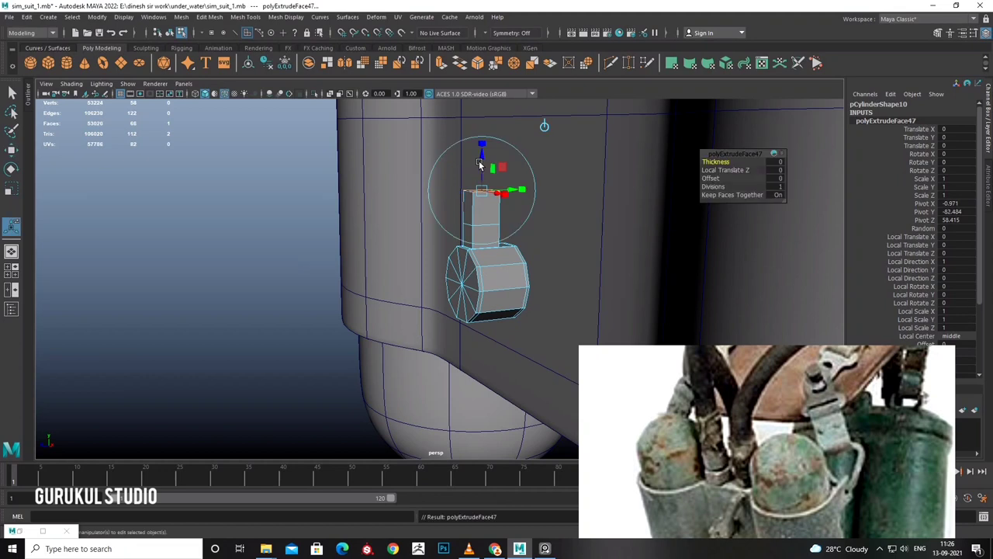
mouse_move(479, 155)
left_mouse_down()
mouse_move(483, 122)
mouse_move(472, 159)
left_mouse_up()
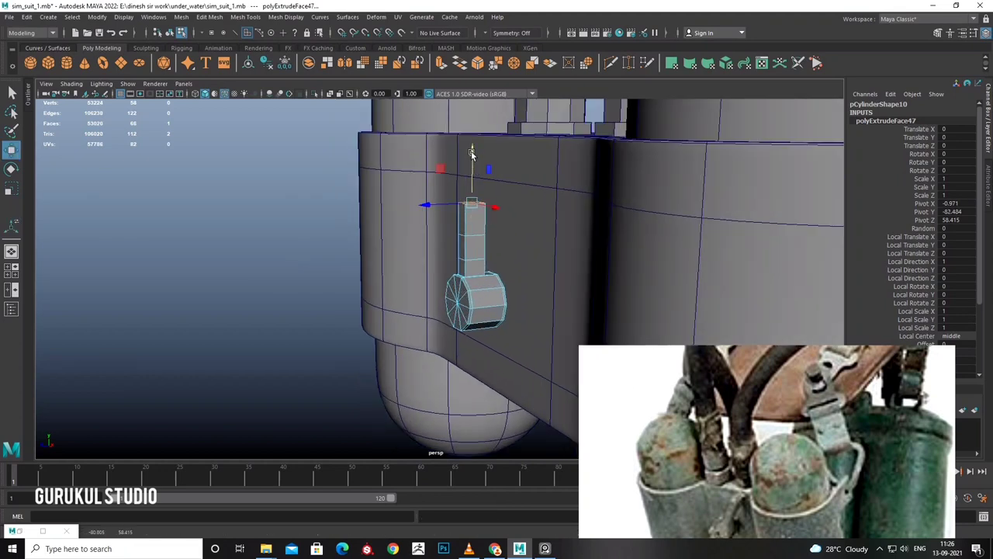
Add two more extruded segments, rotating and raising the stem upward.
key("ctrl+e")
key("e")
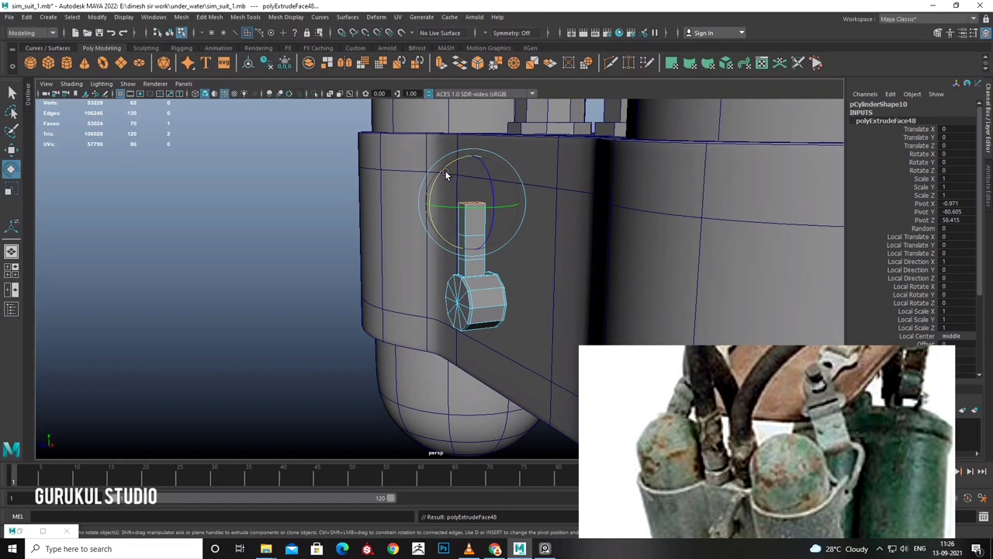
key("w")
mouse_move(461, 183)
left_mouse_down()
mouse_move(460, 169)
mouse_move(432, 189)
mouse_move(463, 204)
left_mouse_up()
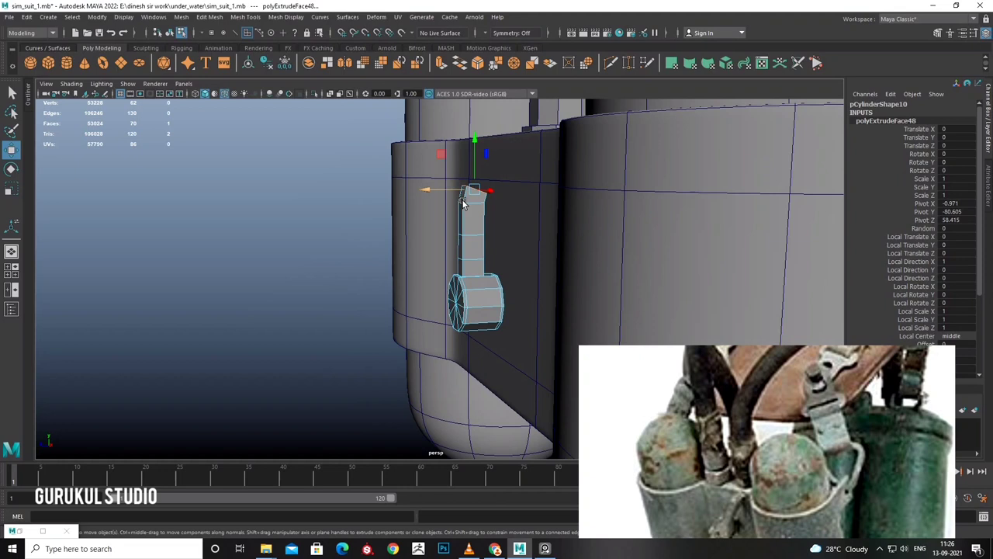
key("ctrl+e")
left_click_drag(475, 155, 475, 138)
mouse_move(475, 138)
left_mouse_down("alt")
mouse_move(436, 192)
mouse_move(443, 159)
mouse_move(463, 191)
mouse_move(588, 215)
mouse_move(454, 233)
mouse_move(445, 201)
mouse_move(433, 236)
left_mouse_up("alt")
Rotate the top face and extrude another segment, raising it slightly to curve the arm.
key("e")
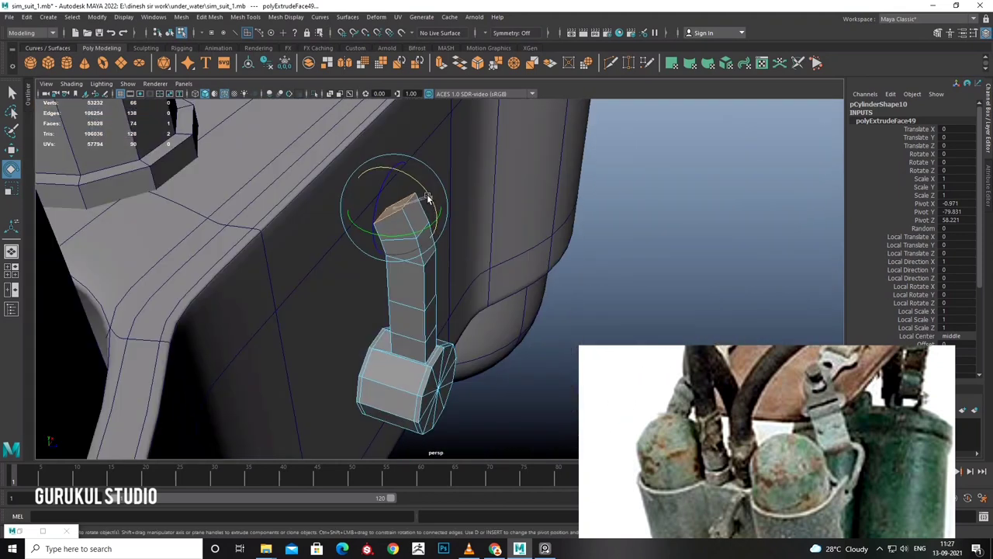
key("w")
key("ctrl+e")
key("w")
mouse_move(391, 183)
left_mouse_down()
mouse_move(401, 218)
mouse_move(453, 158)
left_mouse_up()
key("e")
key("w")
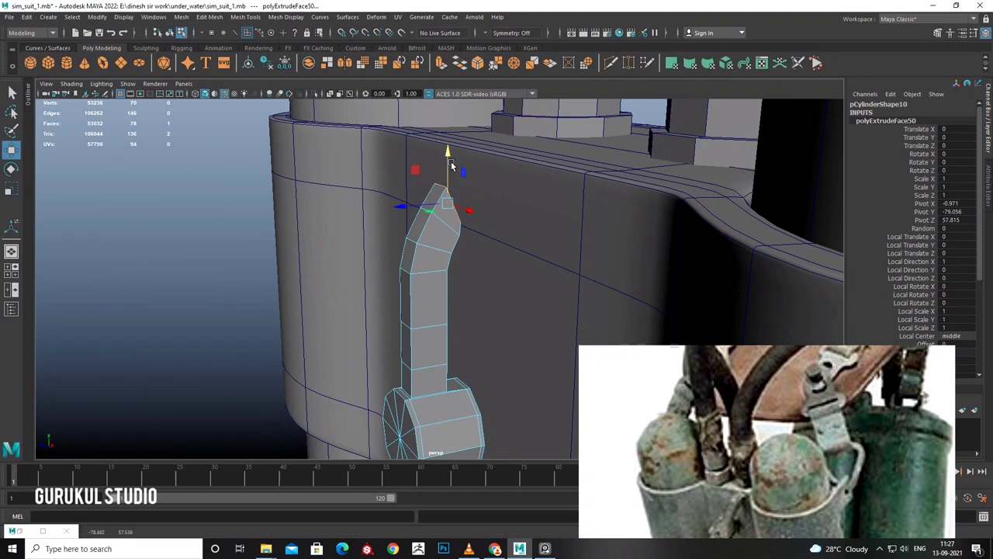
left_click_drag(414, 206, 476, 241, "alt")
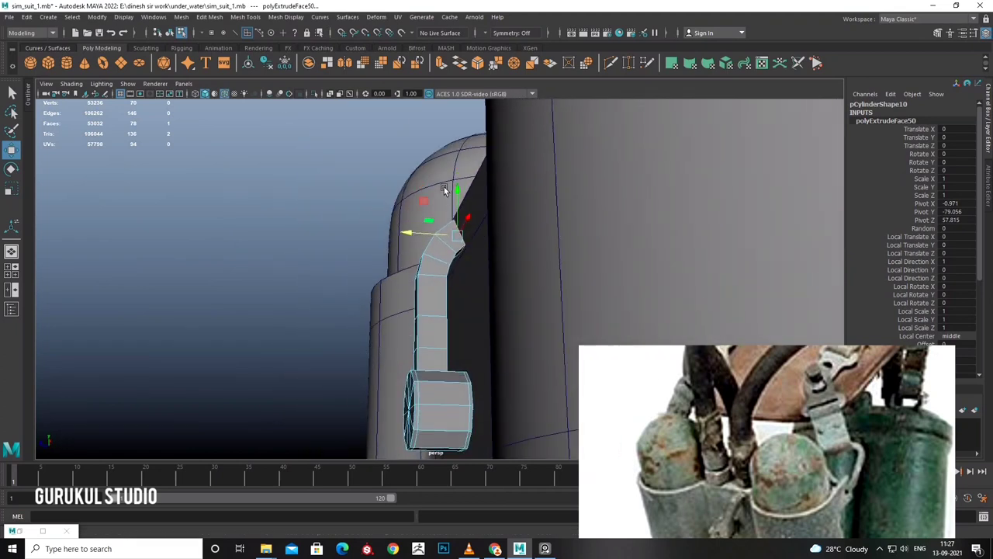
Extrude a final segment and shift it to bend the arm into a hook-like handle.
key("ctrl+e")
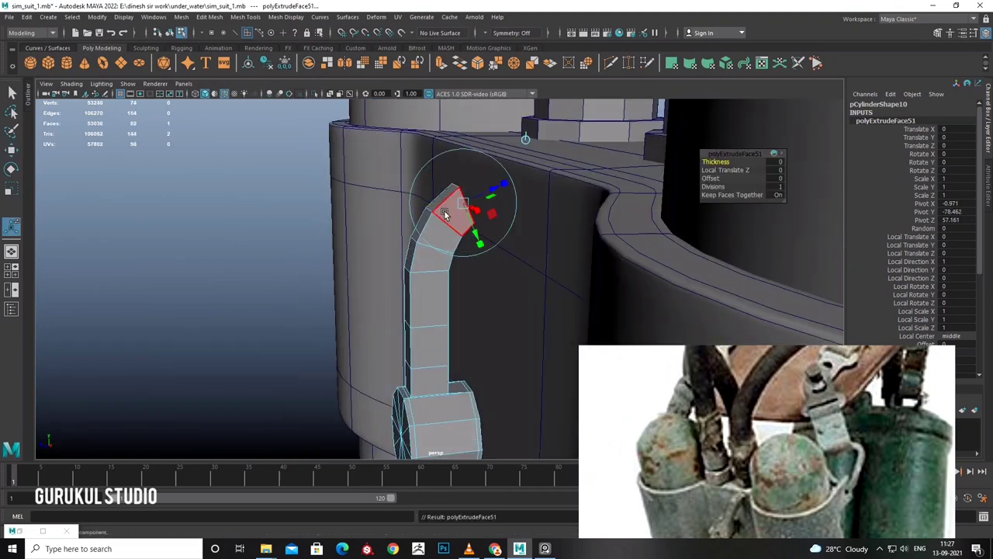
key("e")
key("w")
left_click_drag(439, 207, 436, 209)
left_click_drag(476, 154, 549, 222, "alt")
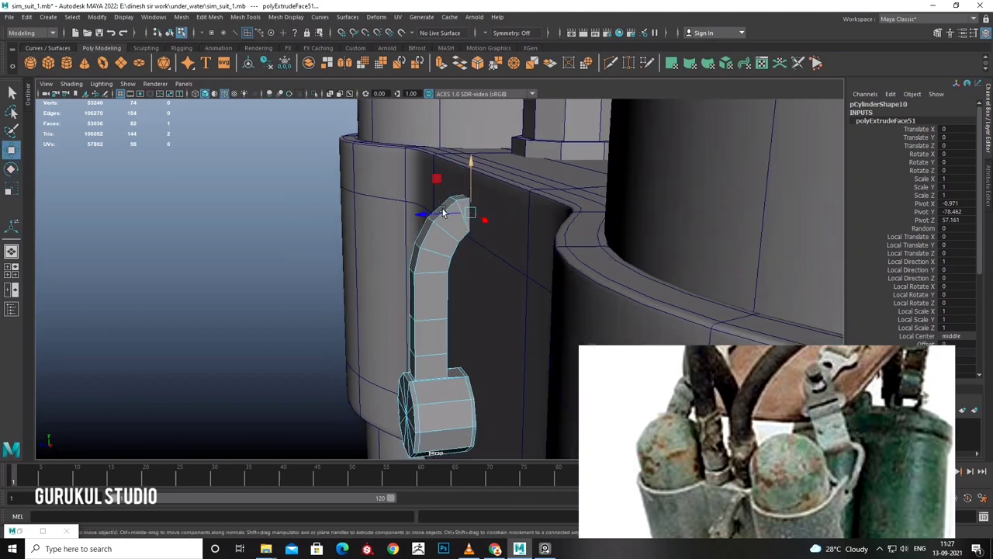
right_click(431, 261)
In object mode, rotate the whole lever sideways to -33.104 in Z on the bracket.
left_click(459, 243)
left_click_drag(459, 249, 458, 259, "alt")
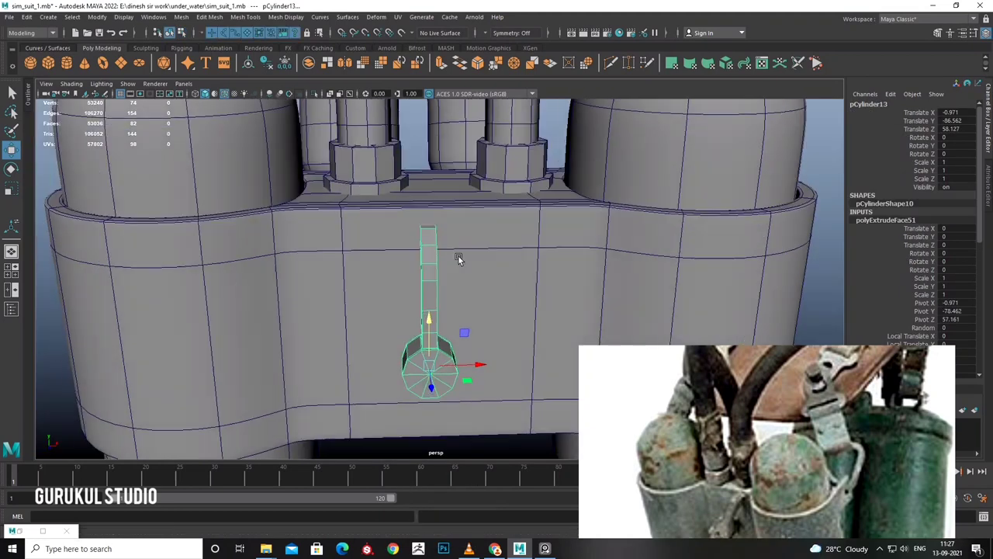
key("e")
mouse_move(463, 337)
left_mouse_down()
mouse_move(548, 355)
mouse_move(438, 310)
left_mouse_up()
mouse_move(438, 311)
left_mouse_down()
mouse_move(406, 287)
mouse_move(436, 261)
mouse_move(490, 312)
left_mouse_up()
key("w")
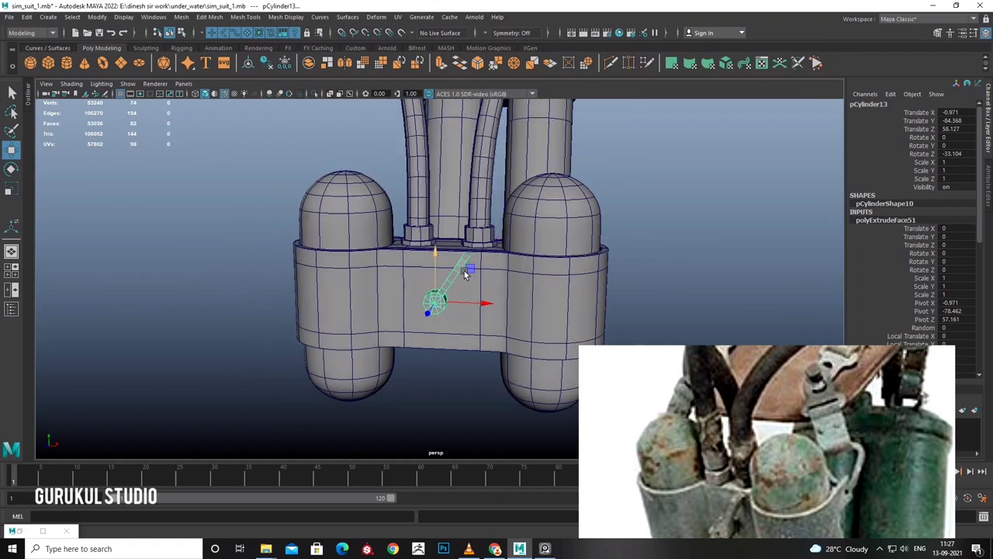
Deselect the lever and orbit around the suit to inspect it from front and back.
scroll(490, 312, "down", 3)
left_click(609, 279)
mouse_move(490, 312)
left_mouse_down("alt")
mouse_move(610, 279)
mouse_move(591, 280)
mouse_move(603, 268)
left_mouse_up("alt")
left_click_drag(530, 282, 483, 348, "alt")
scroll(445, 318, "up", 3)
scroll(431, 300, "down", 3)
scroll(491, 324, "up", 3)
scroll(416, 300, "down", 5)
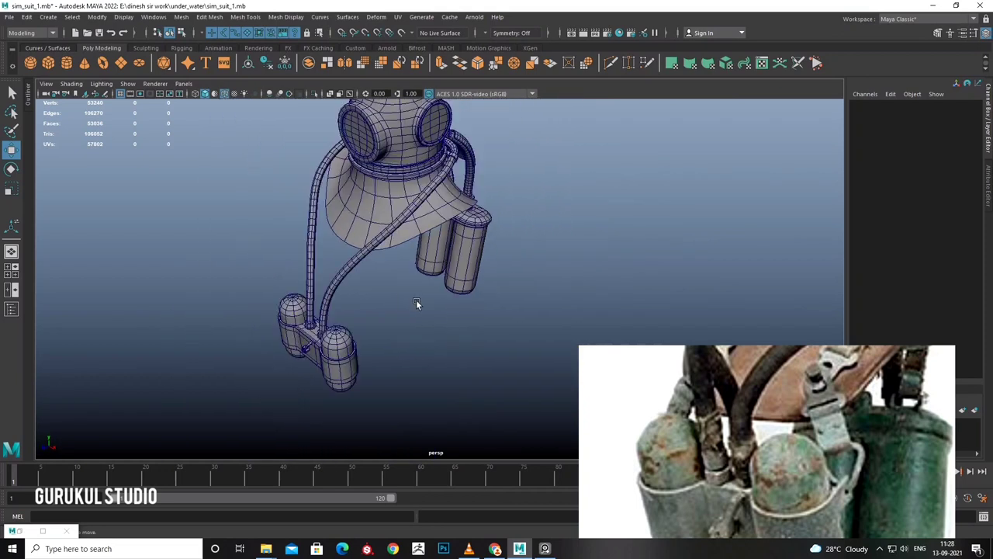
scroll(461, 277, "down", 2)
left_click_drag(461, 277, 447, 280, "alt")
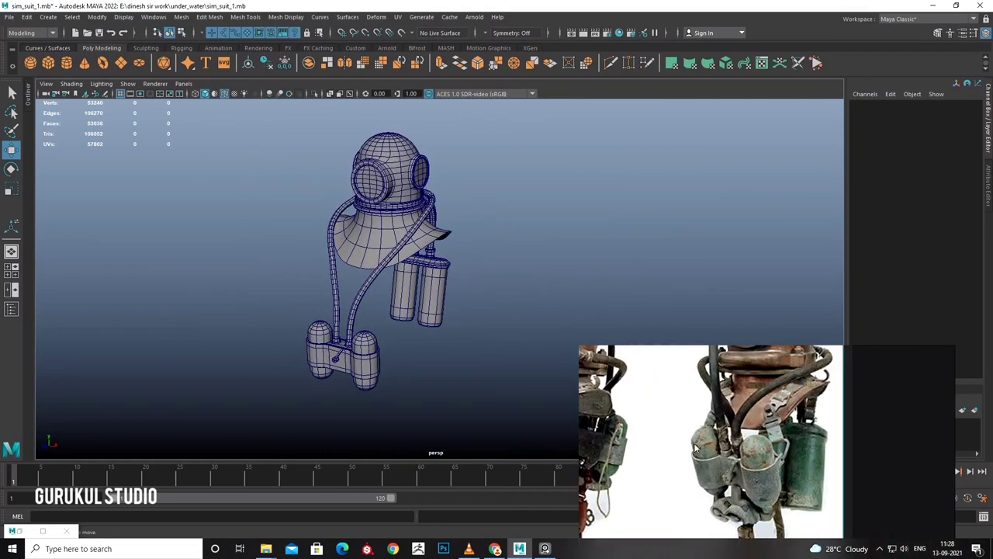
left_click_drag(341, 315, 380, 299, "alt")
Select an edge near the lower end of the right hose tube.
scroll(491, 242, "up", 2)
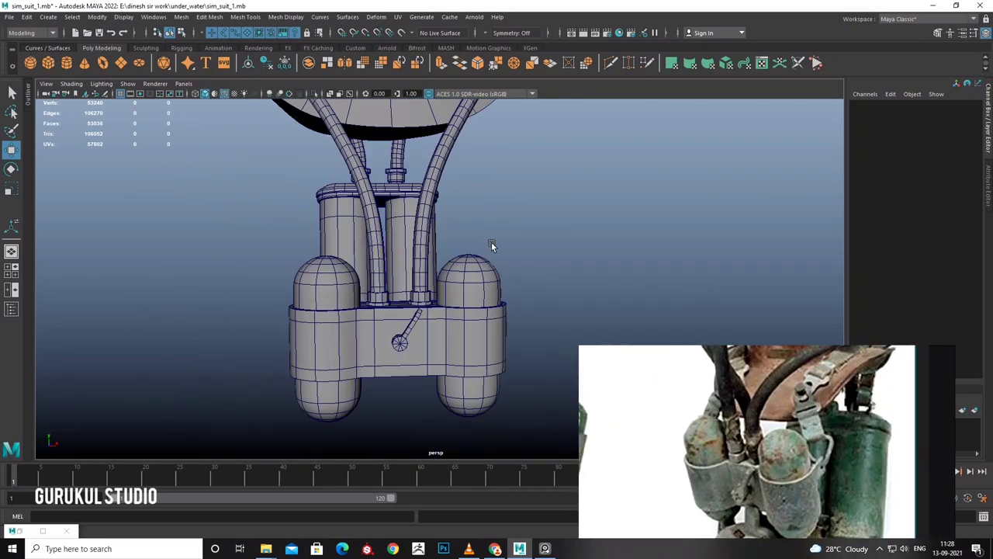
scroll(466, 264, "up", 3)
left_click(434, 256)
right_click_drag(434, 260, 435, 285)
left_click(435, 284)
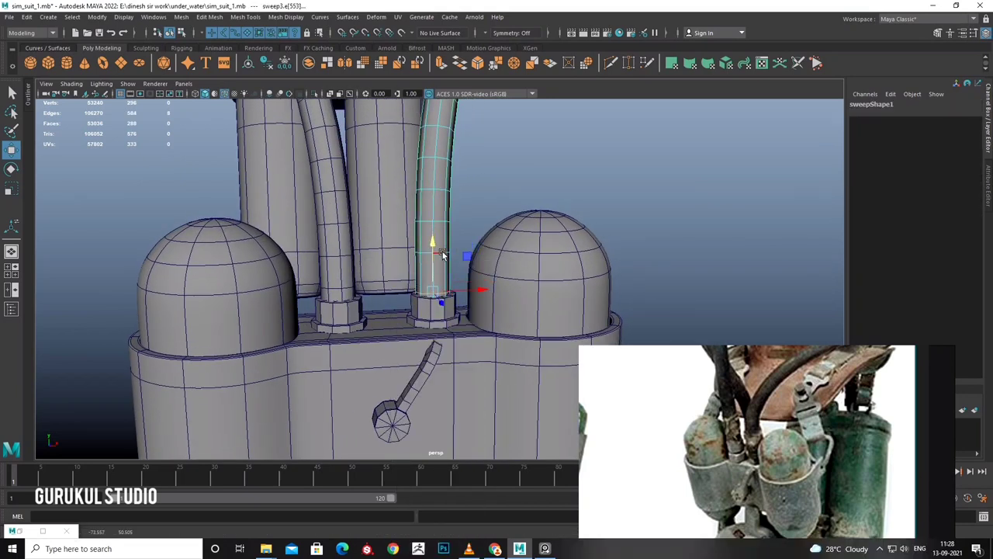
Convert the right hose's base edge to a face ring and extrude it into a collar.
right_click_drag(442, 256, 434, 382, "shift")
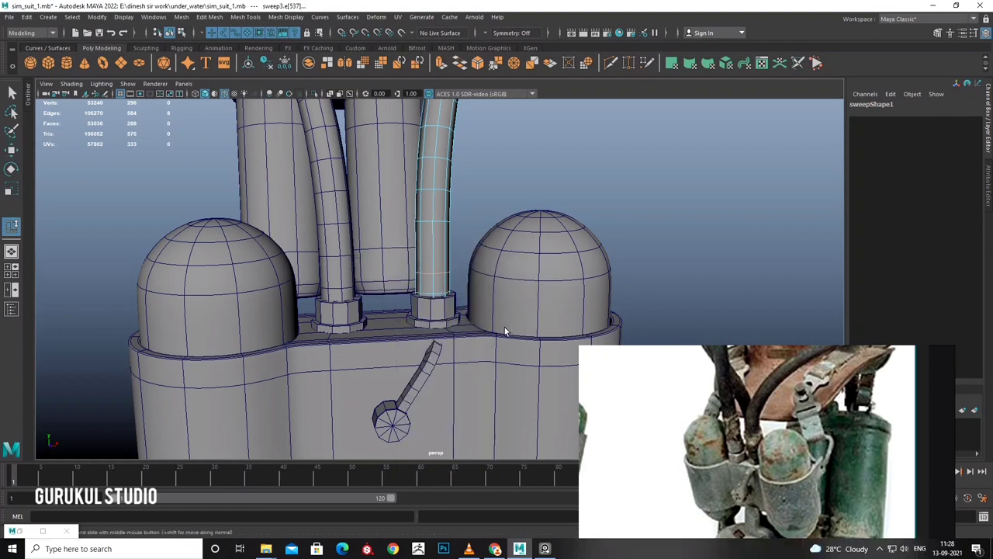
left_click_drag(448, 311, 538, 279, "alt")
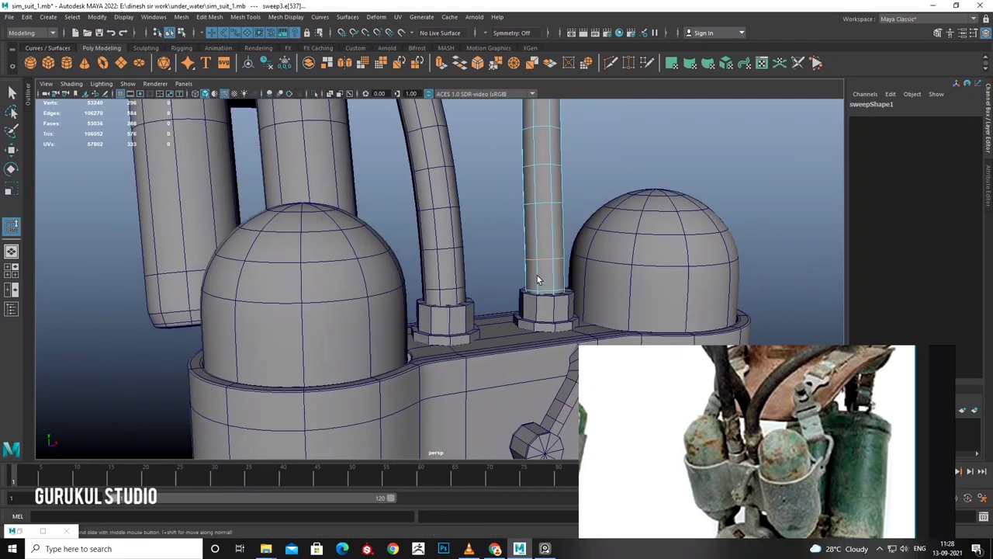
mouse_move(565, 278)
right_mouse_down("ctrl")
mouse_move(554, 277)
mouse_move(552, 248)
right_mouse_up("ctrl")
left_click_drag(483, 303, 339, 323, "alt")
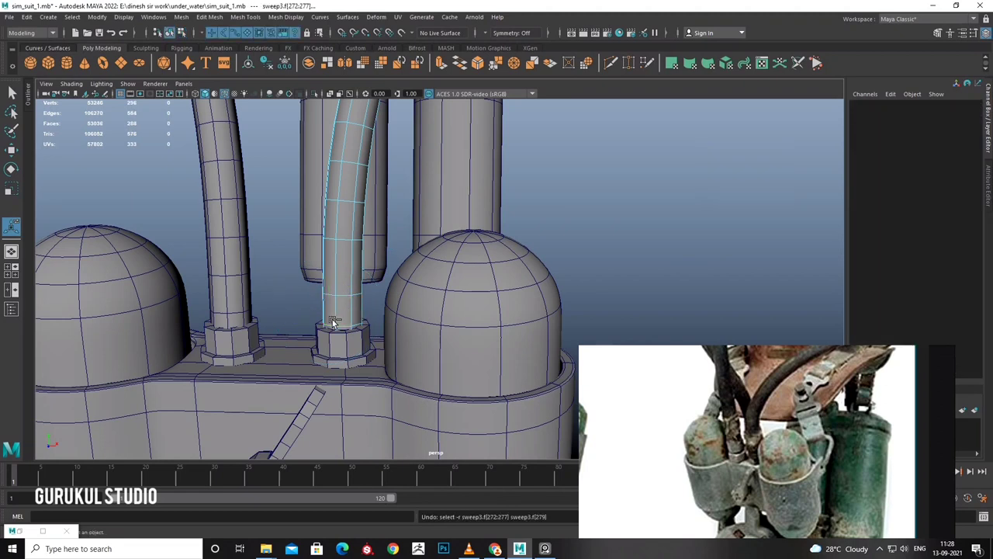
mouse_move(331, 321)
left_mouse_down("alt")
mouse_move(395, 236)
mouse_move(251, 321)
mouse_move(337, 268)
left_mouse_up("alt")
key("ctrl+e")
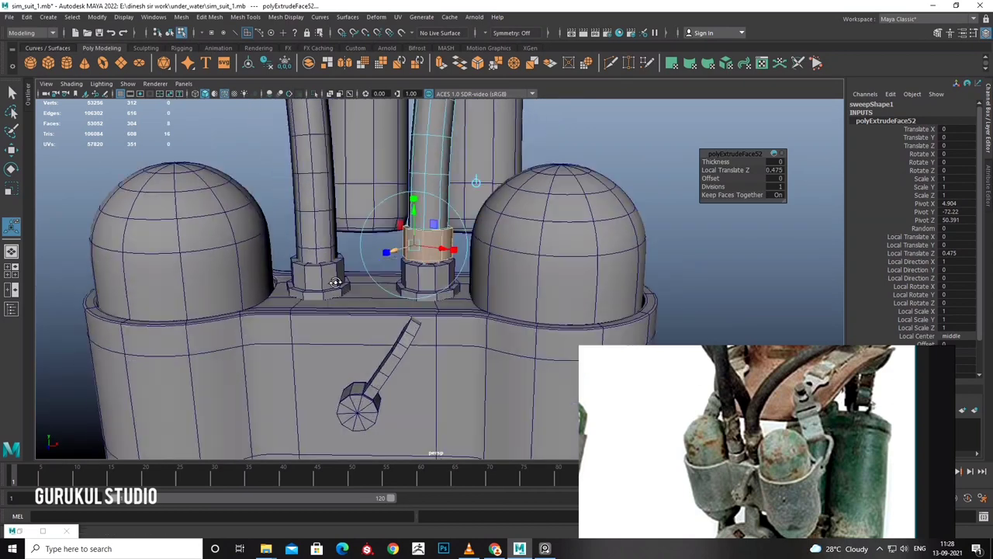
In wireframe, select edges on the left hose and reposition them with Slide Edge.
right_click_drag(338, 268, 335, 233)
left_click(323, 235)
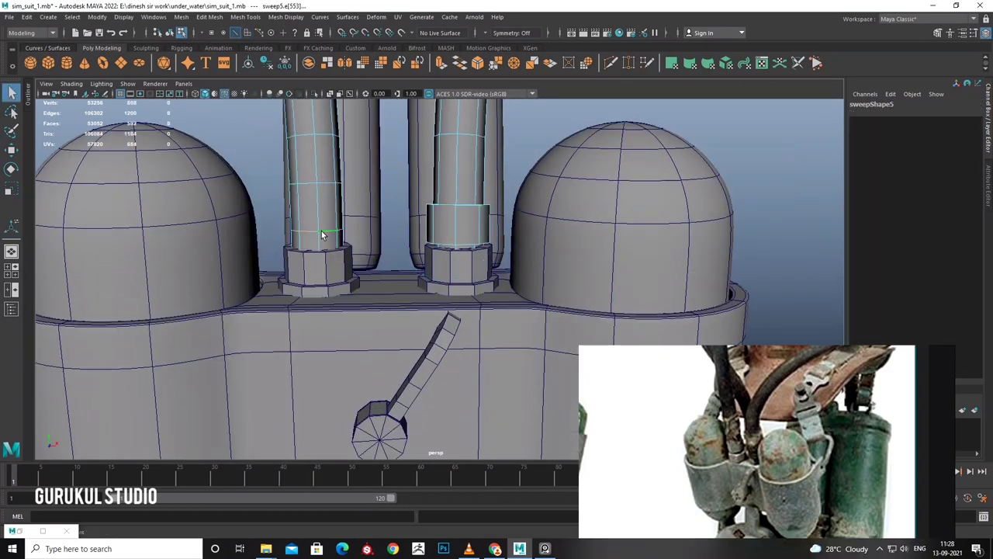
key("4")
scroll(323, 234, "up", 2)
right_click(343, 231, "shift")
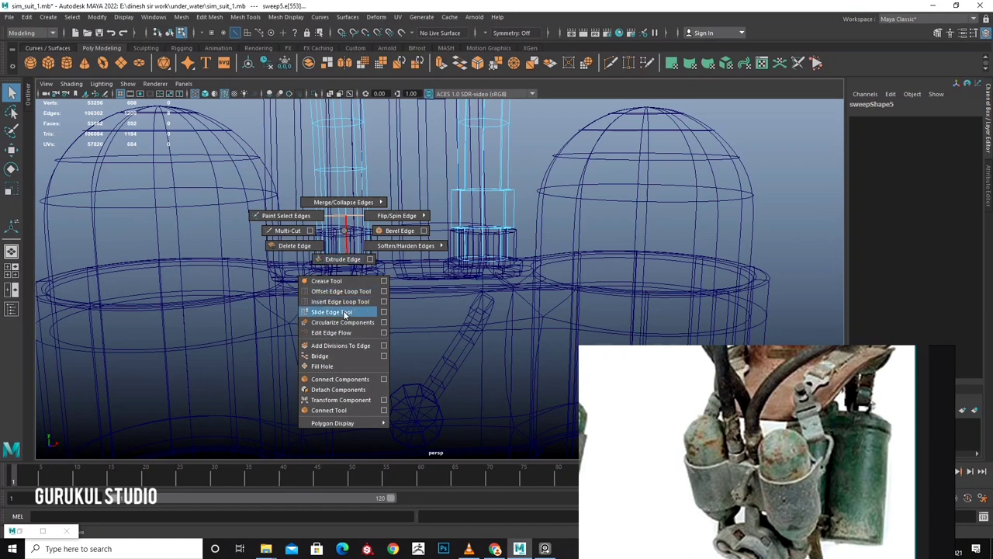
left_click(345, 312)
left_click(349, 194)
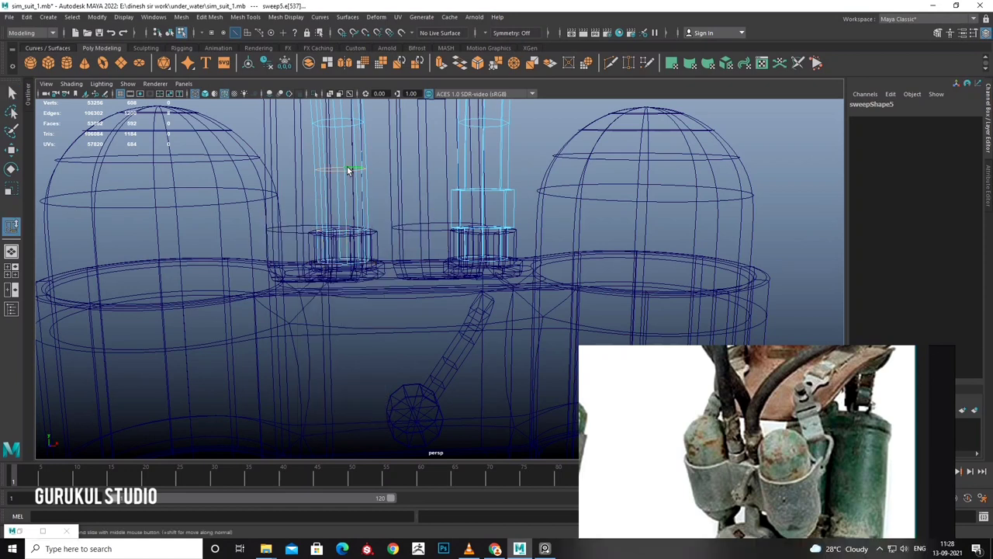
right_click_drag(346, 212, 347, 231, "shift")
left_click(347, 293)
Undo the slides, then extrude the left hose's base face ring into a collar.
key("ctrl+z")
key("ctrl+z")
key("ctrl+z")
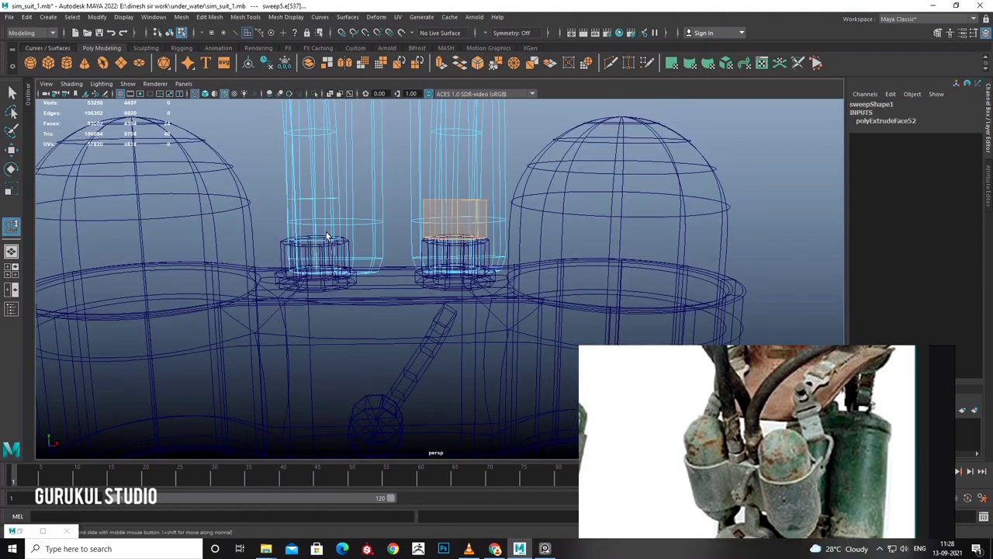
key("ctrl+z")
key("ctrl+z")
right_click_drag(266, 188, 266, 173, "shift")
mouse_move(256, 233)
left_mouse_down("alt")
mouse_move(443, 321)
mouse_move(455, 359)
mouse_move(423, 287)
left_mouse_up("alt")
key("5")
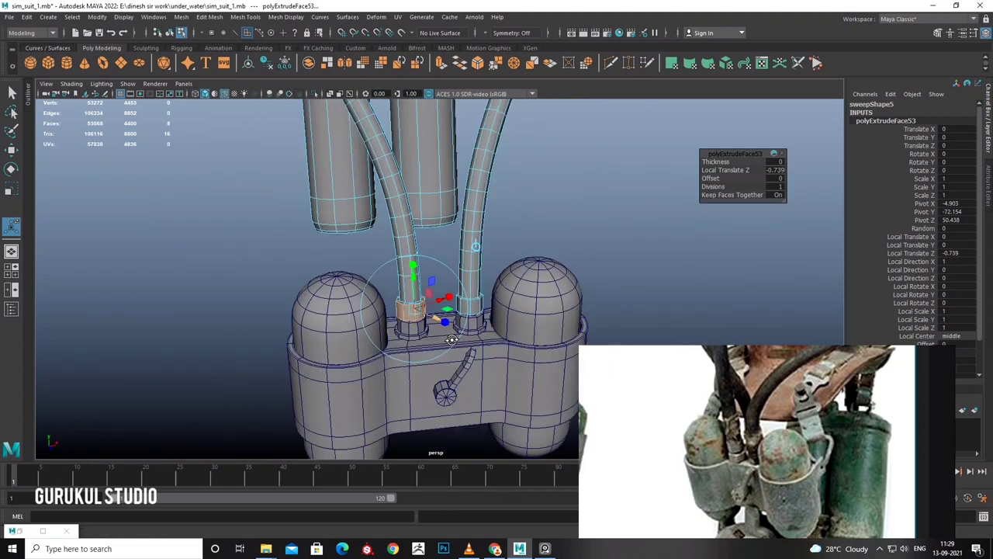
Select the right hose's collar faces and scale them up slightly, then review the suit.
right_click_drag(423, 287, 545, 247)
scroll(499, 310, "up", 3)
left_click_drag(499, 314, 457, 336, "alt")
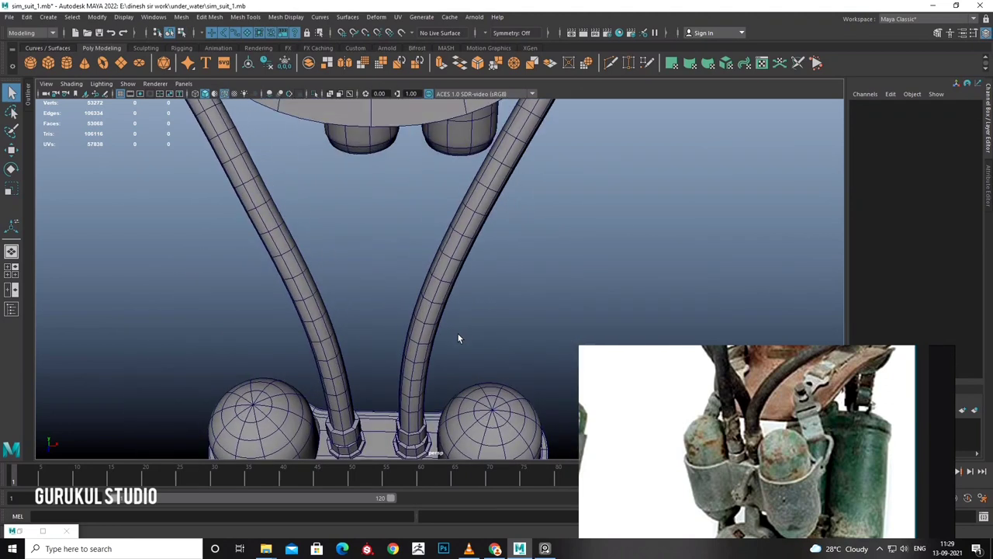
scroll(458, 335, "up", 3)
right_click_drag(425, 382, 433, 345)
left_click(426, 388)
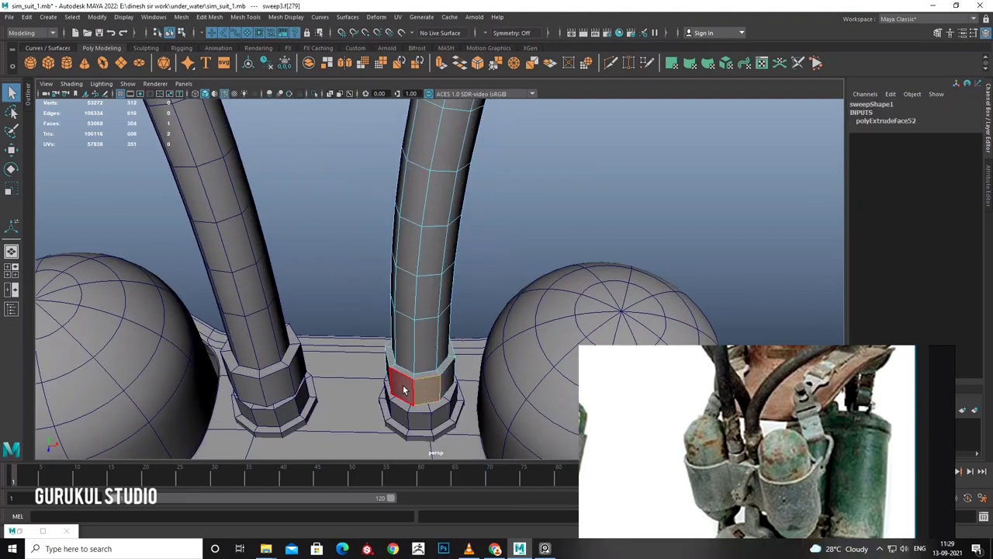
key("r")
left_click_drag(421, 368, 425, 366)
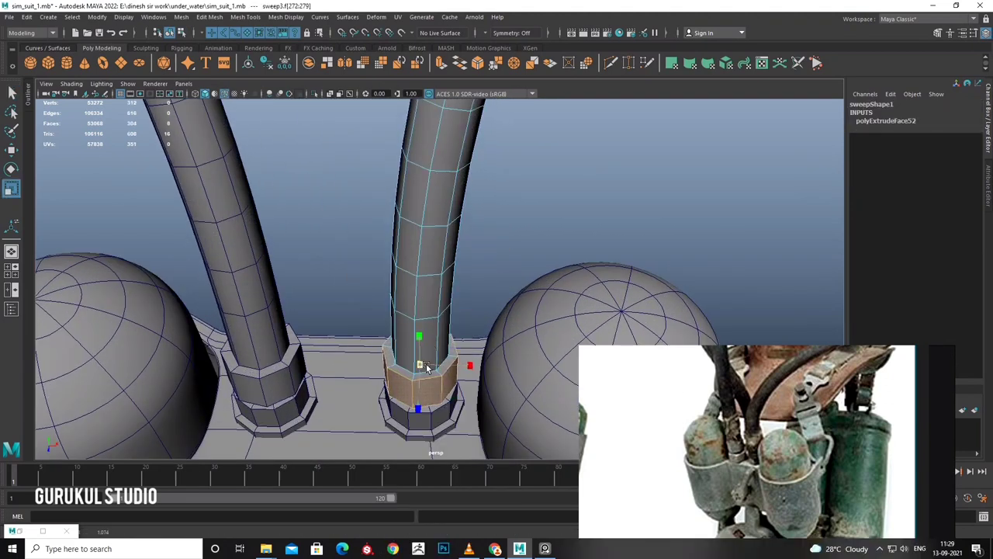
scroll(423, 371, "down", 5)
left_click(510, 173)
scroll(471, 228, "down", 3)
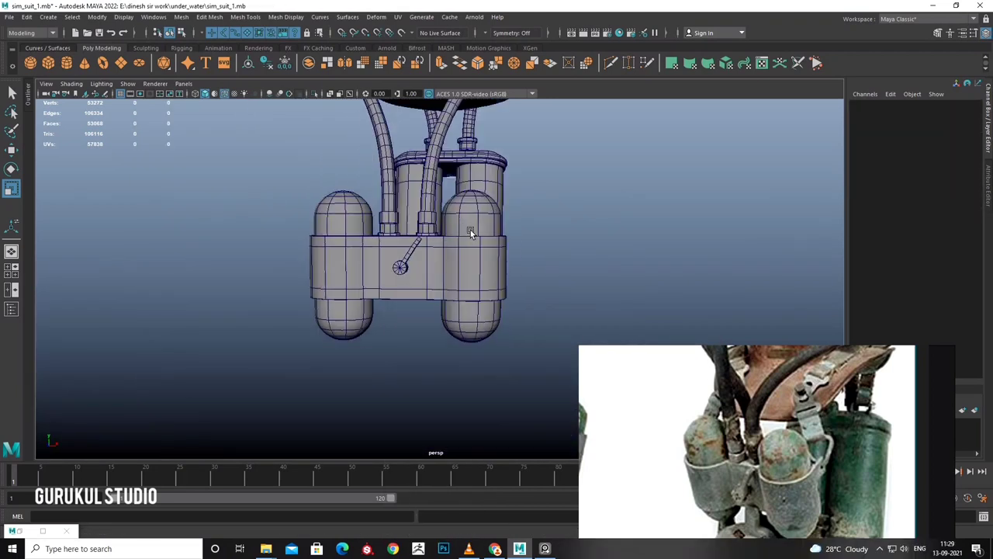
left_click_drag(462, 237, 497, 314, "alt")
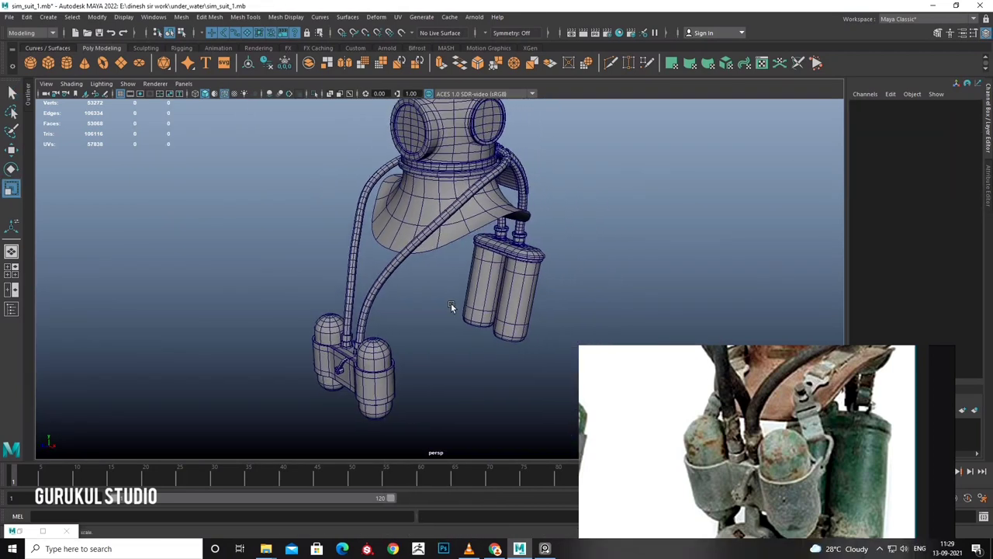
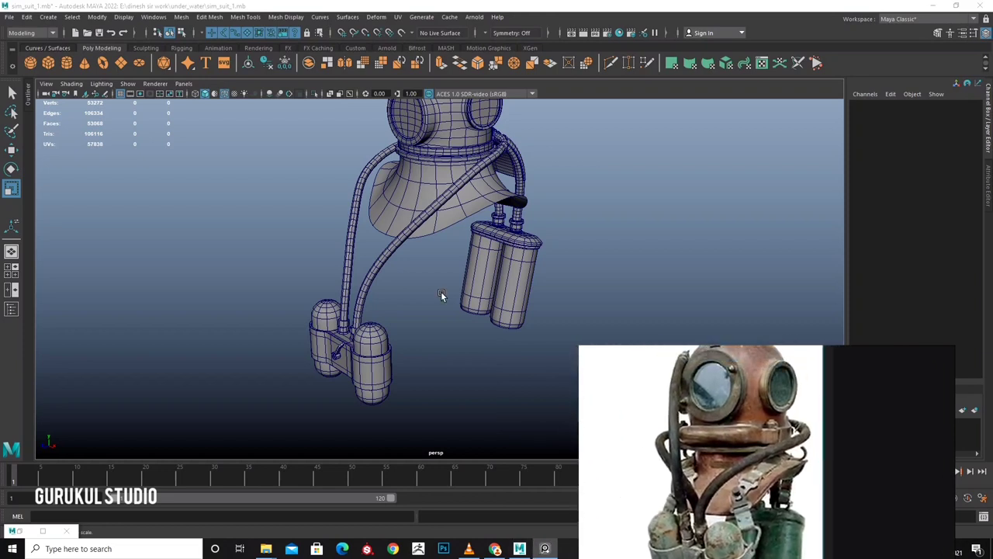
Select the faces of the band between the back tanks and push them outward.
left_click_drag(440, 291, 450, 279, "alt")
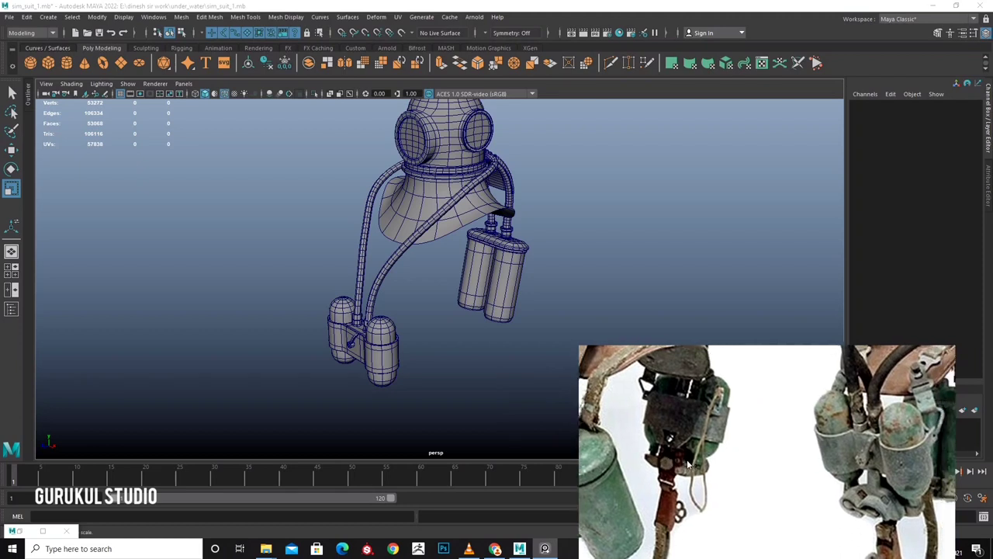
left_click_drag(452, 371, 344, 362, "alt")
right_click_drag(343, 361, 426, 373, "alt")
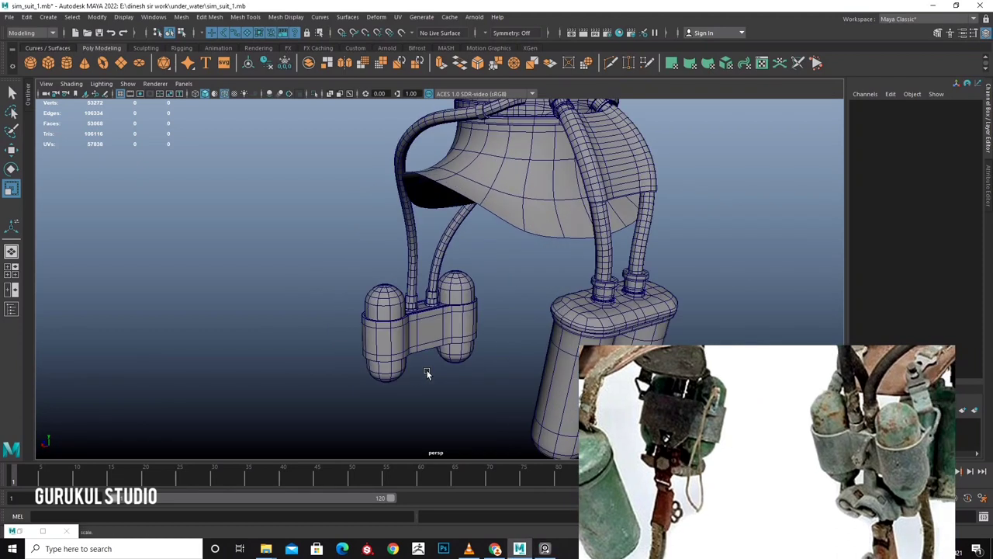
left_click_drag(417, 375, 441, 333, "alt")
mouse_move(442, 333)
right_mouse_down("alt")
mouse_move(435, 354)
mouse_move(501, 308)
mouse_move(490, 287)
mouse_move(502, 222)
mouse_move(547, 208)
right_mouse_up("alt")
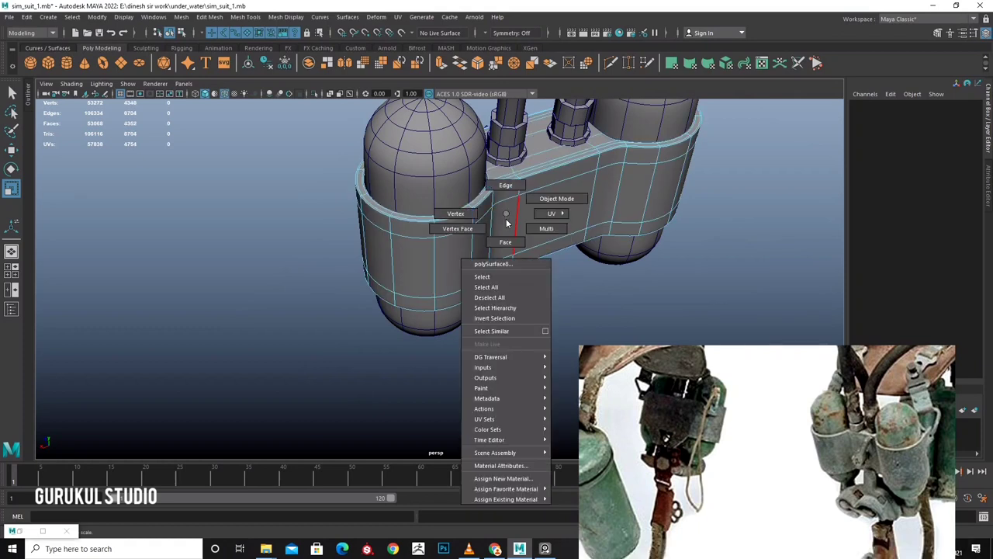
left_click(547, 208)
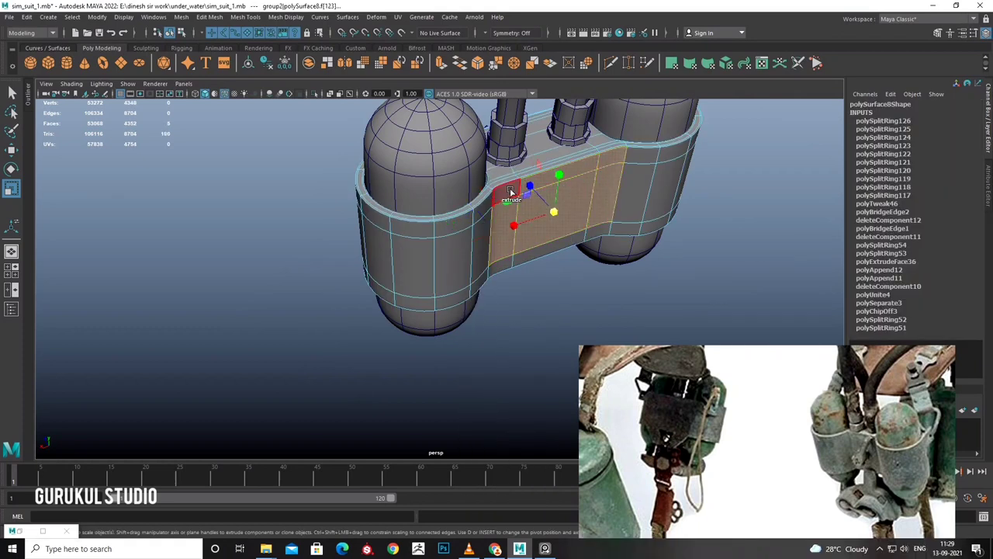
middle_click_drag(566, 235, 544, 208, "alt")
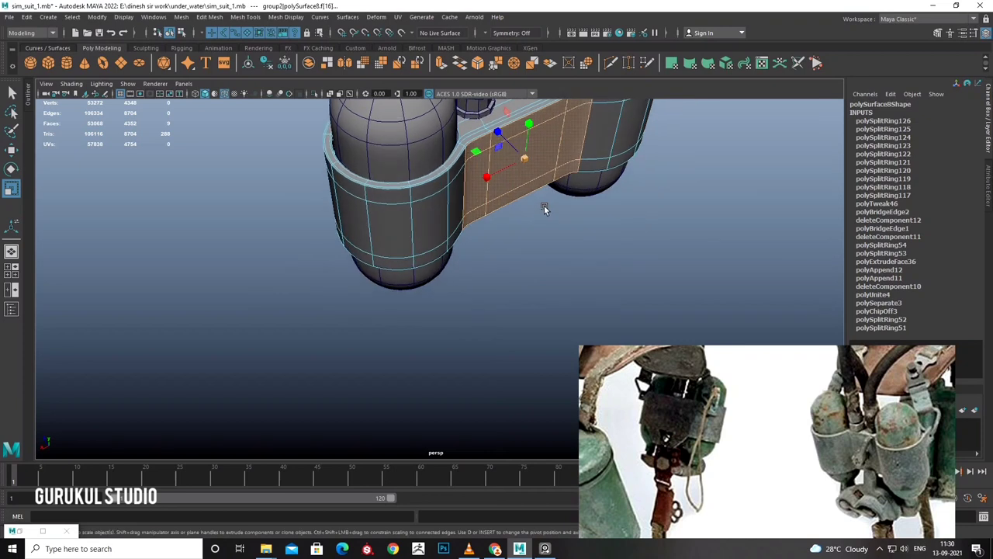
key("w")
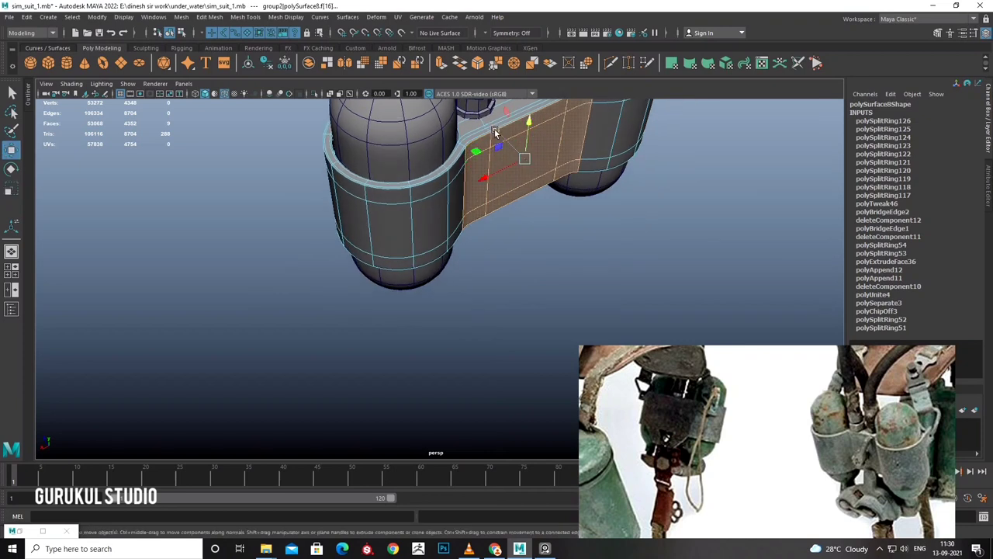
middle_click_drag(494, 132, 508, 143)
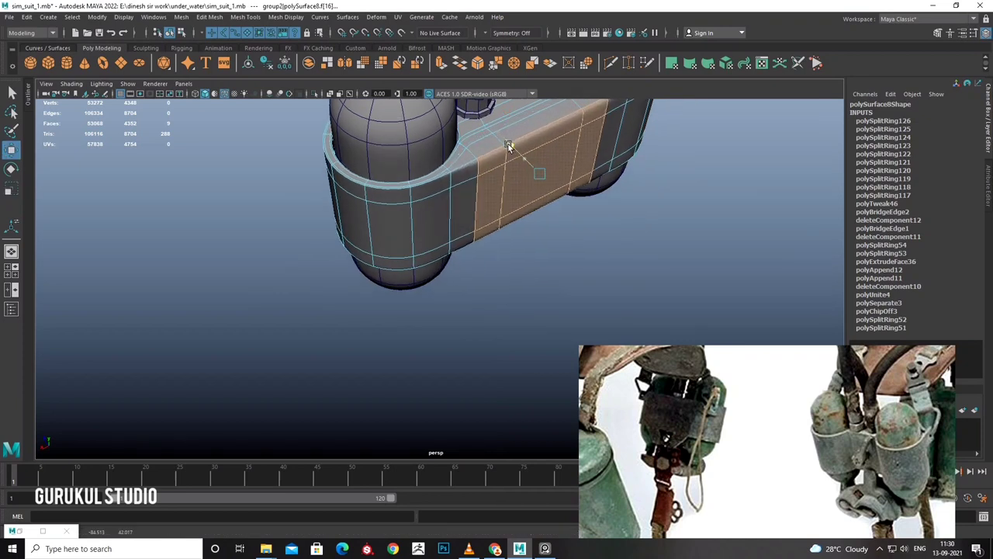
Extrude the band's underside faces twice into two slanted struts hanging below.
mouse_move(507, 144)
left_mouse_down("alt")
mouse_move(521, 213)
mouse_move(447, 259)
mouse_move(434, 251)
left_mouse_up("alt")
right_click_drag(443, 255, 443, 225)
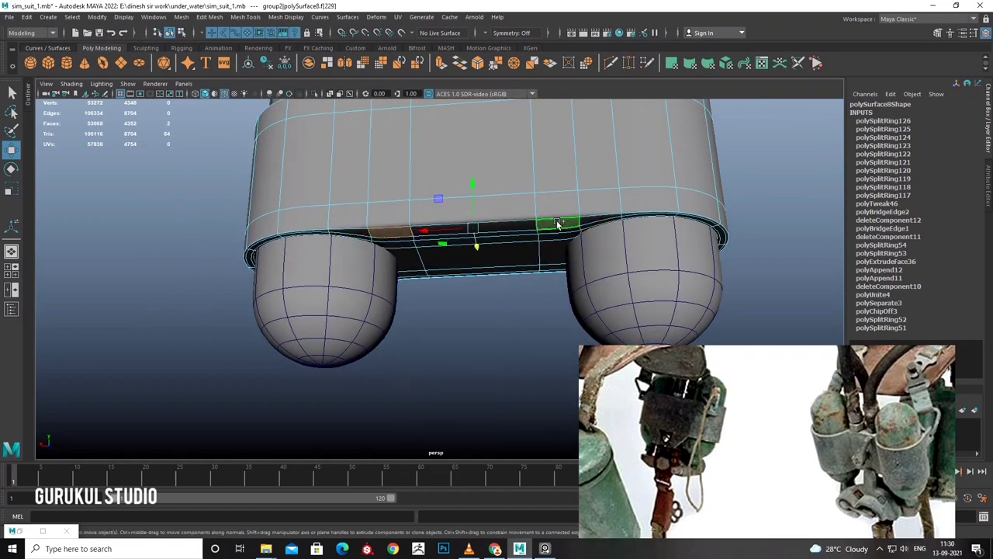
right_click_drag(557, 224, 543, 222, "shift")
left_click_drag(543, 222, 481, 259, "alt")
scroll(470, 270, "up", 4)
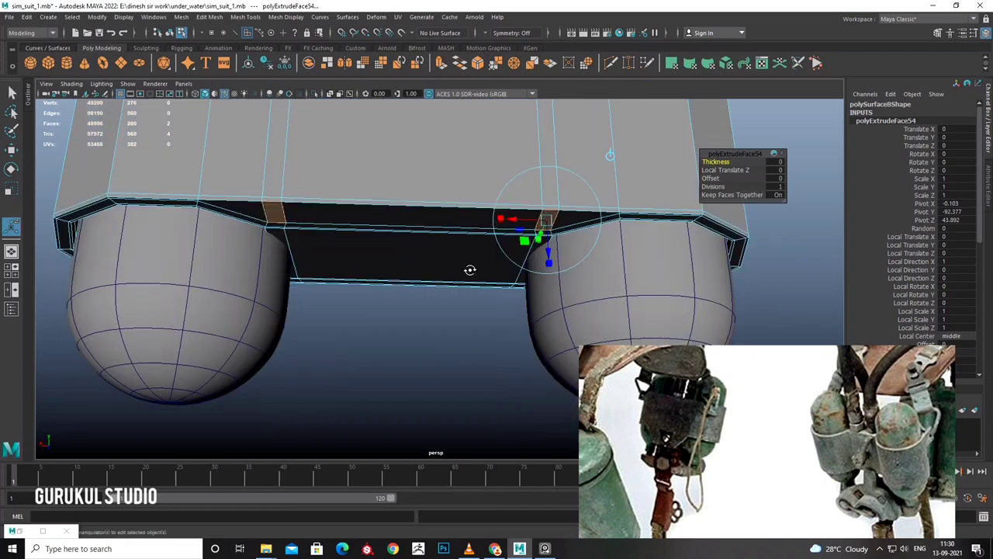
key("w")
left_click_drag(412, 173, 433, 262)
key("ctrl+e")
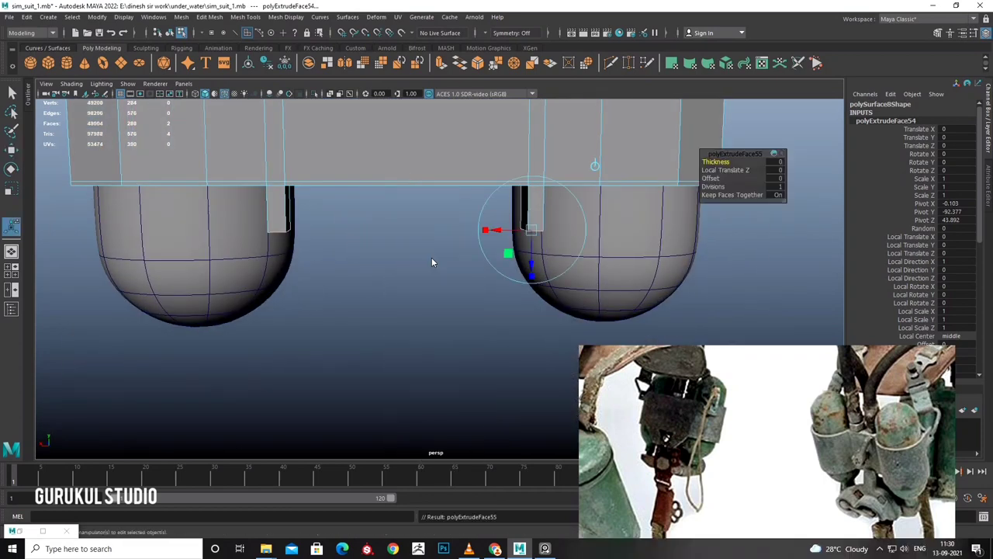
left_click_drag(499, 316, 470, 316)
Scale the strut ends apart and rotate the right strut's tip face.
key("r")
mouse_move(364, 316)
left_mouse_down()
mouse_move(386, 322)
mouse_move(379, 332)
mouse_move(430, 261)
mouse_move(397, 270)
mouse_move(448, 250)
left_mouse_up()
left_click_drag(480, 309, 505, 274, "alt")
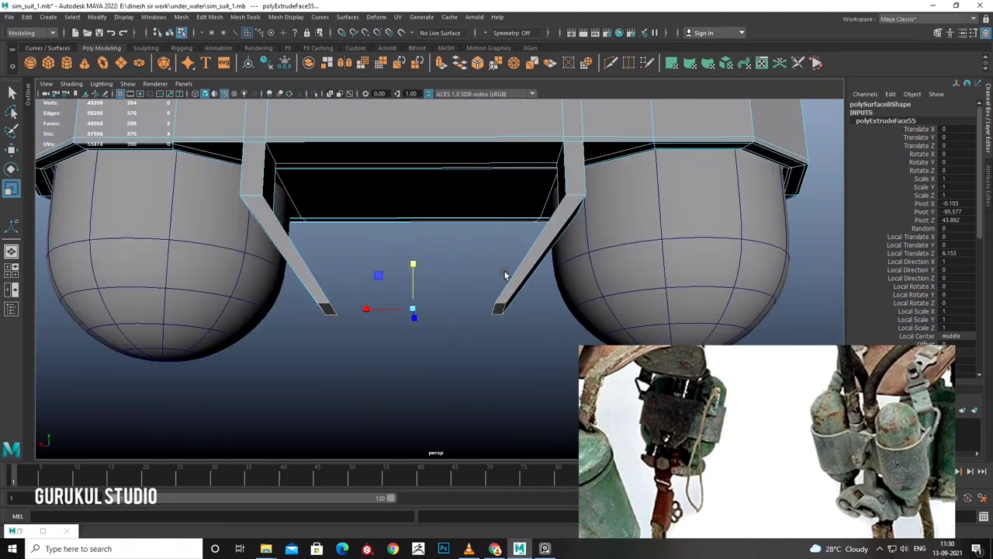
left_click(516, 324)
left_click_drag(516, 324, 514, 305, "alt")
key("e")
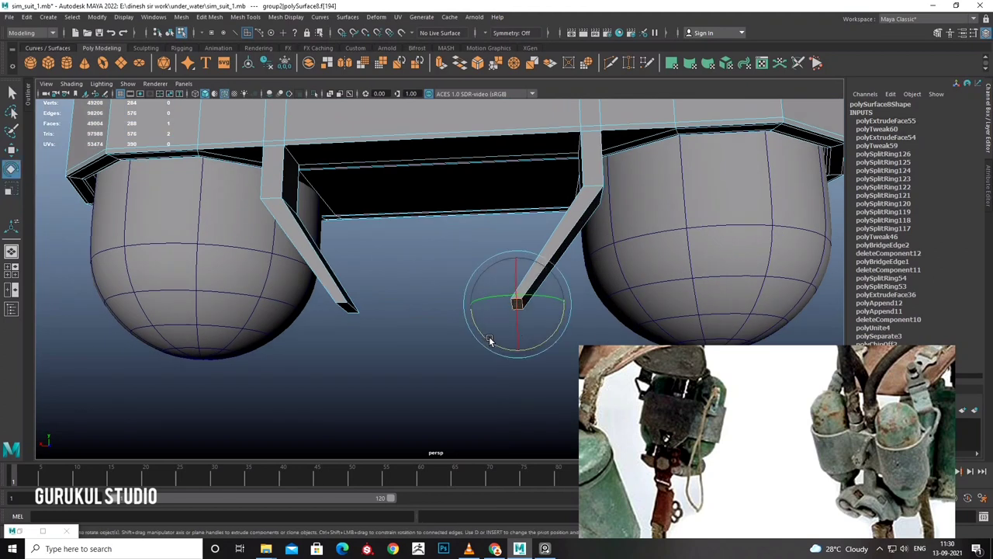
Bridge the left and right strut tip faces with 0 divisions into a U-shaped loop.
left_click(353, 311)
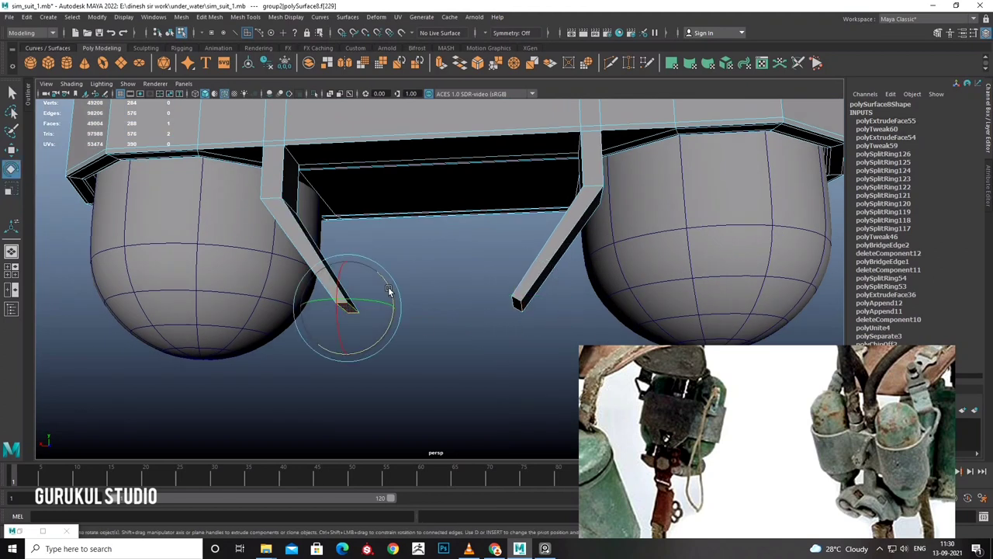
left_click_drag(383, 260, 468, 282, "alt")
left_click(475, 363, "shift")
left_click_drag(475, 363, 464, 234, "alt")
right_click_drag(464, 228, 465, 377, "shift")
right_click_drag(452, 344, 469, 243, "alt")
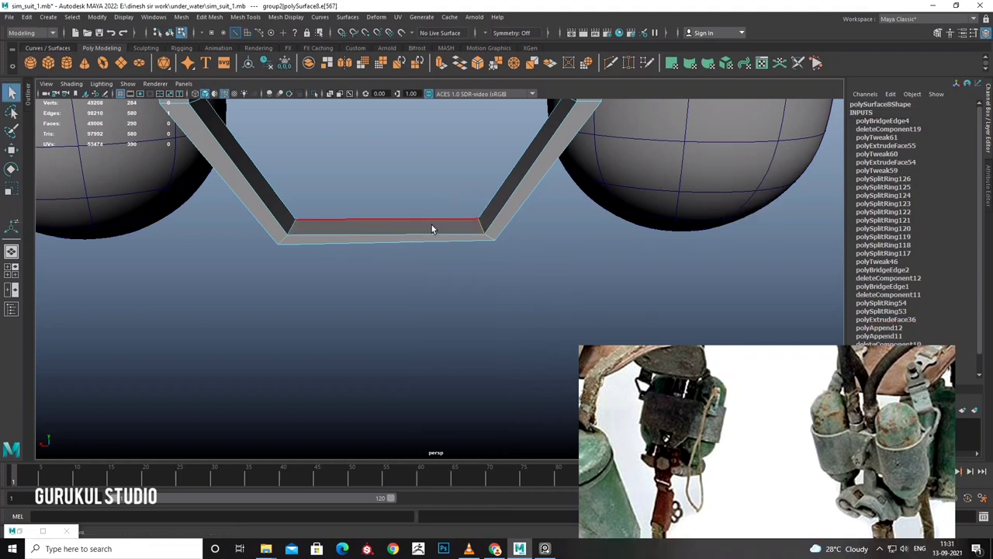
In front view, scale the loop's bottom vertices and shift them downward.
left_click(431, 224)
key("w")
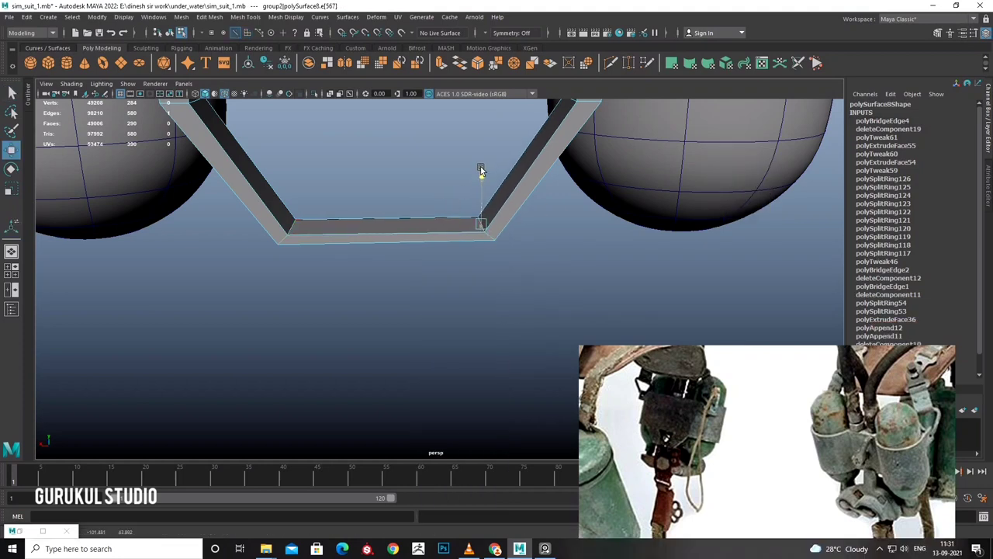
key("space")
key("space")
scroll(422, 280, "up", 2)
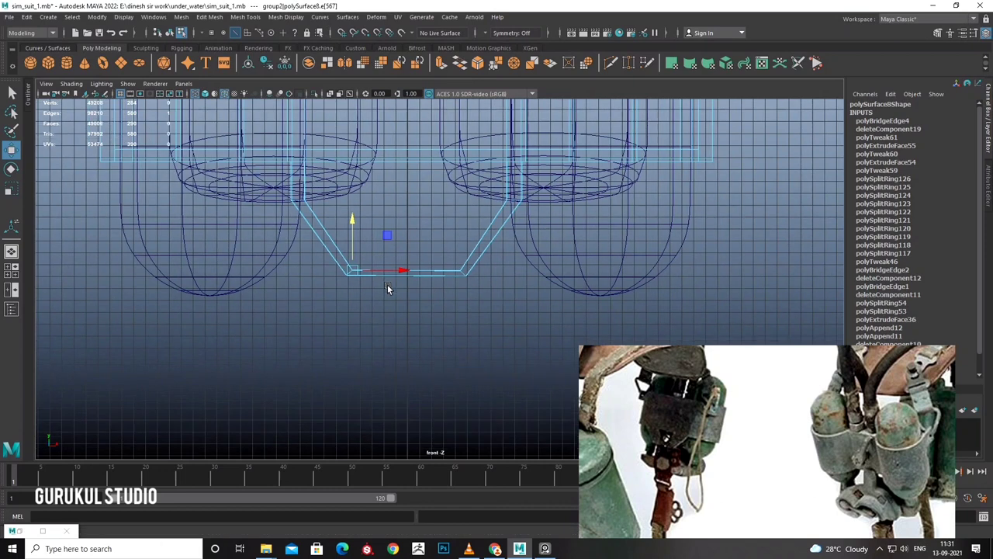
scroll(390, 284, "up", 2)
right_click_drag(396, 272, 314, 251)
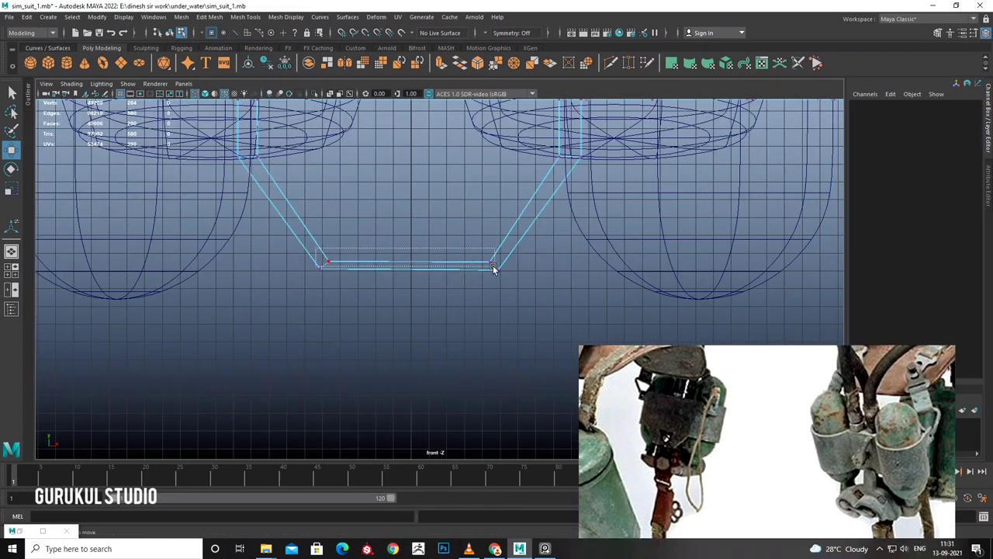
left_click_drag(493, 269, 493, 269)
key("r")
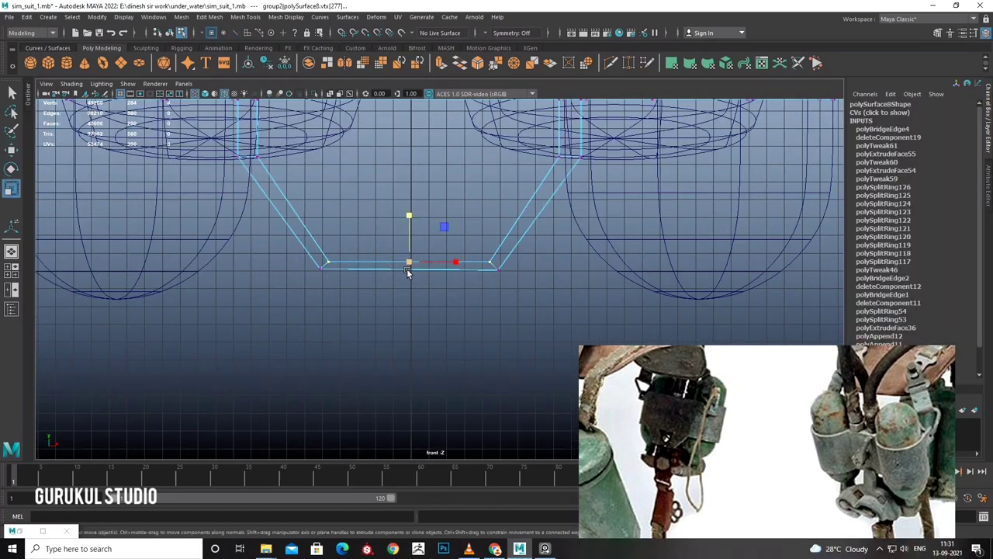
left_click_drag(409, 217, 407, 209)
key("w")
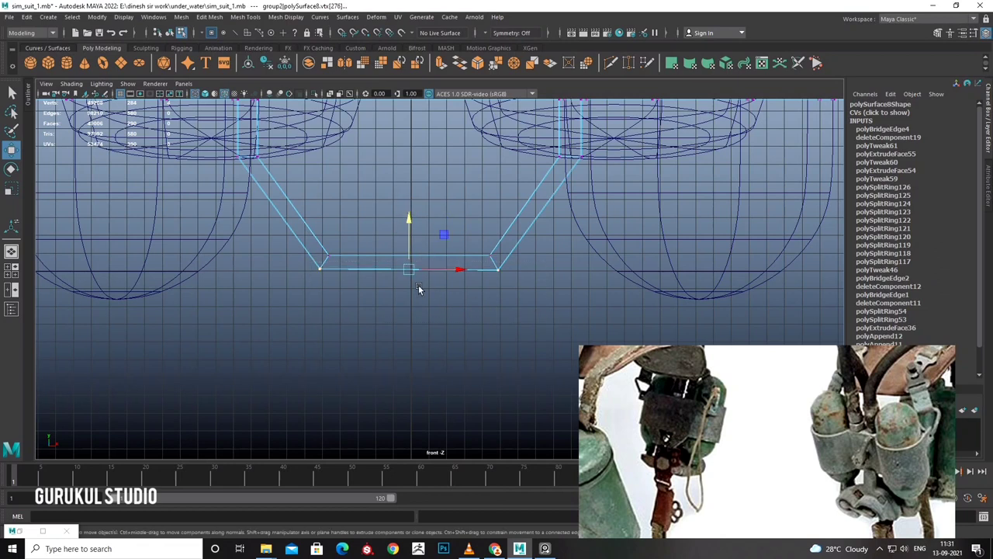
key("r")
left_click_drag(409, 223, 410, 225)
mouse_move(541, 228)
left_mouse_down("alt")
mouse_move(476, 247)
mouse_move(476, 225)
mouse_move(505, 218)
mouse_move(497, 291)
mouse_move(499, 266)
mouse_move(470, 229)
mouse_move(446, 252)
mouse_move(487, 261)
mouse_move(443, 227)
left_mouse_up("alt")
Select an edge on the tank band and scale it.
right_click_drag(443, 226, 449, 208)
left_click_drag(450, 212, 439, 230, "alt")
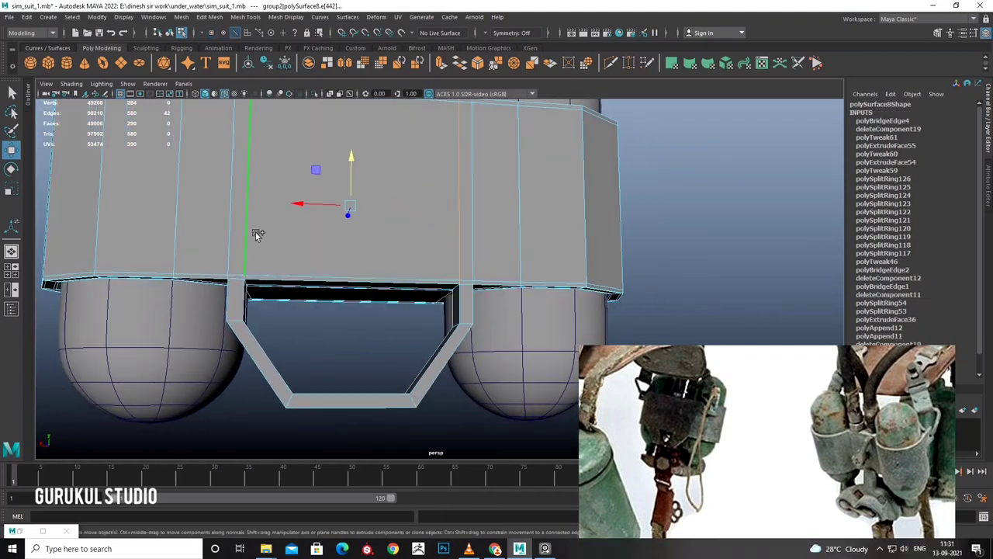
scroll(295, 233, "down", 3)
key("r")
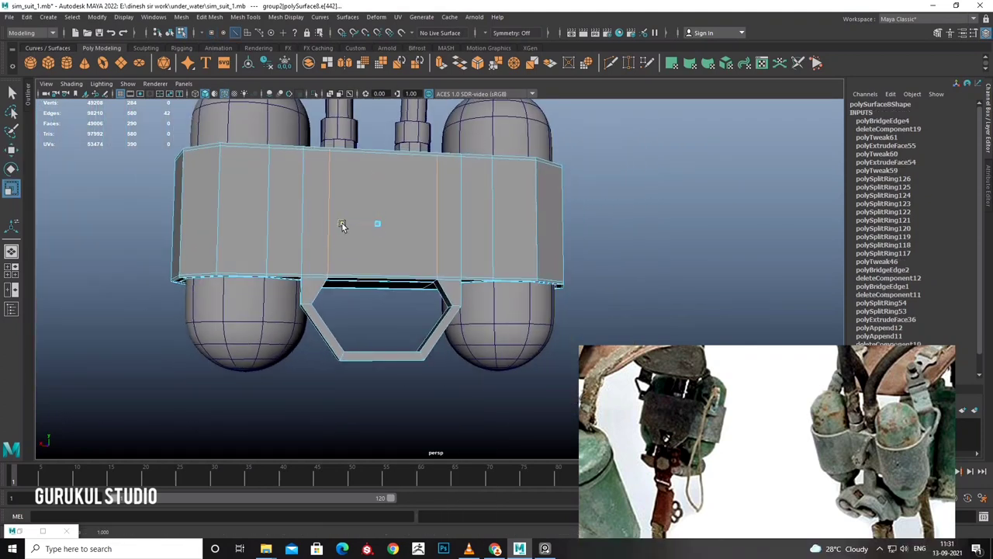
mouse_move(348, 224)
left_mouse_down("alt")
mouse_move(414, 261)
mouse_move(433, 302)
mouse_move(354, 275)
mouse_move(381, 324)
mouse_move(317, 288)
mouse_move(391, 295)
mouse_move(421, 277)
mouse_move(362, 271)
left_mouse_up("alt")
scroll(396, 298, "up", 3)
scroll(411, 302, "up", 4)
scroll(411, 302, "down", 5)
scroll(362, 271, "up", 2)
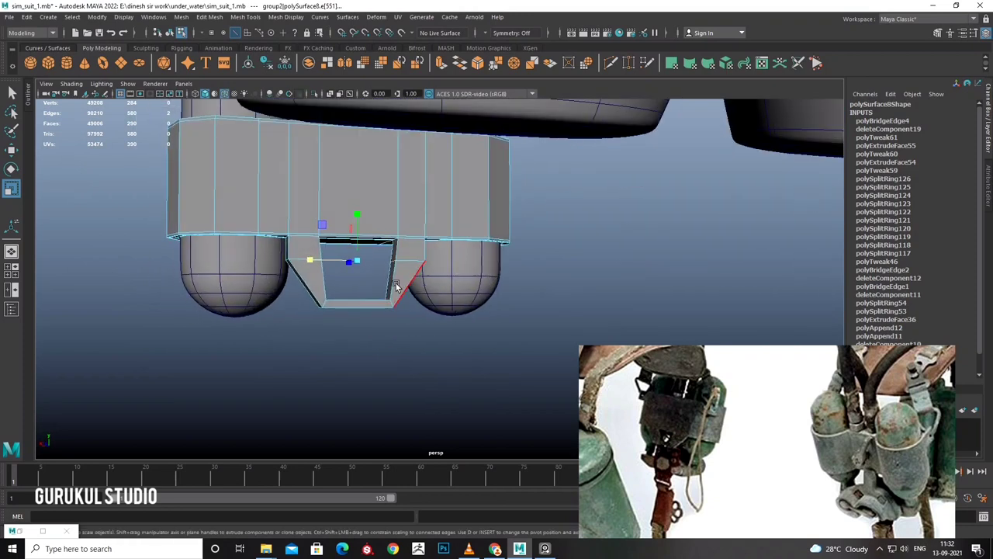
Pull the loop's bottom corner vertices inward so the bracket tapers.
key("F9")
left_click(333, 301)
left_click_drag(323, 306, 334, 306)
scroll(339, 308, "down", 4)
left_click(413, 221)
mouse_move(413, 221)
left_mouse_down("alt")
mouse_move(473, 254)
mouse_move(462, 295)
mouse_move(477, 286)
mouse_move(468, 333)
mouse_move(464, 308)
mouse_move(497, 326)
left_mouse_up("alt")
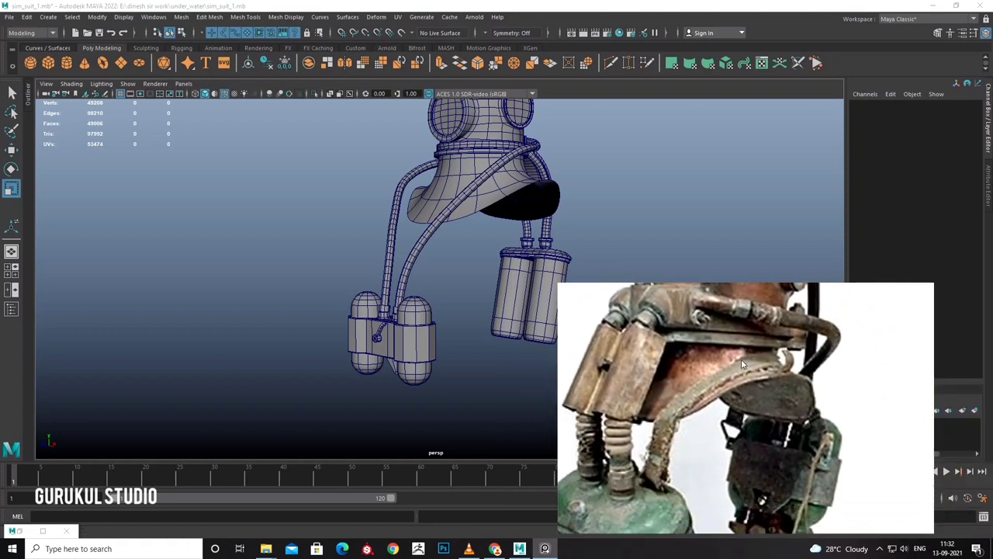
Select alternating face rings on both hoses.
mouse_move(461, 269)
left_mouse_down("alt")
mouse_move(436, 270)
mouse_move(456, 281)
left_mouse_up("alt")
scroll(455, 280, "up", 5)
scroll(403, 298, "up", 3)
right_click_drag(372, 252, 371, 287)
left_click_drag(375, 250, 346, 267)
right_click_drag(347, 241, 347, 248)
right_click_drag(384, 218, 379, 244, "shift")
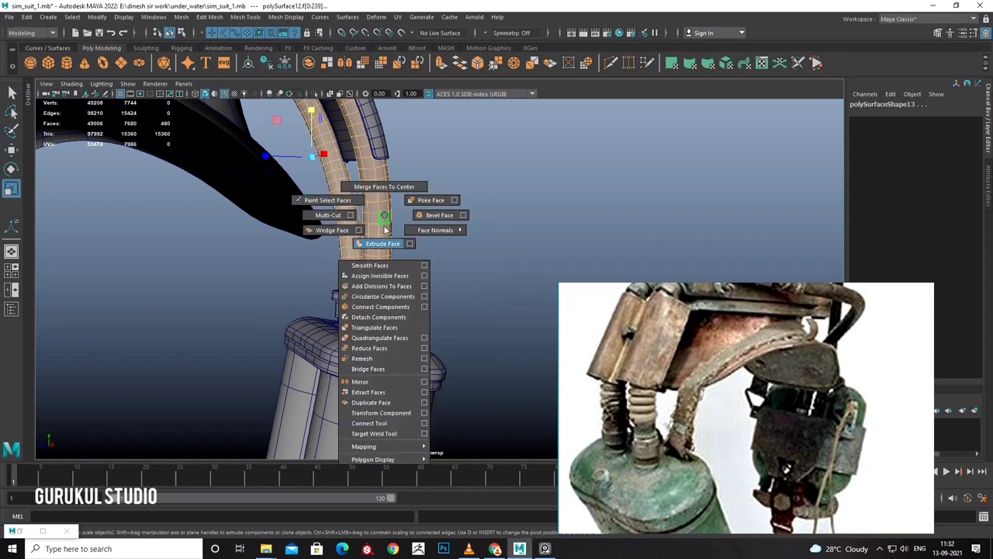
Refine the hose face selection in the front view and inspect the hoses from below.
mouse_move(404, 229)
left_mouse_down("alt")
mouse_move(399, 310)
mouse_move(414, 267)
mouse_move(397, 247)
left_mouse_up("alt")
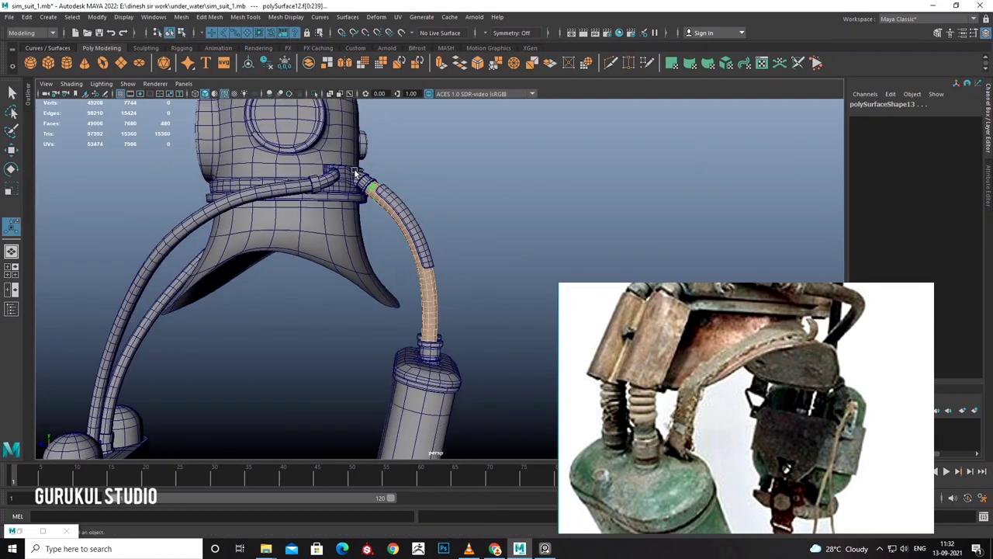
mouse_move(466, 272)
left_mouse_down("alt")
mouse_move(443, 259)
mouse_move(475, 291)
left_mouse_up("alt")
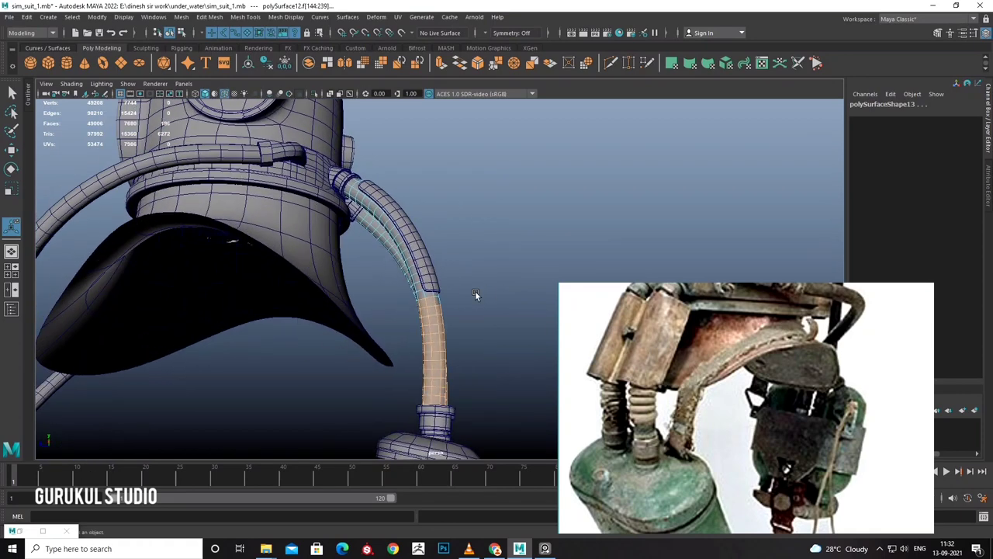
key("space")
key("space")
key("f")
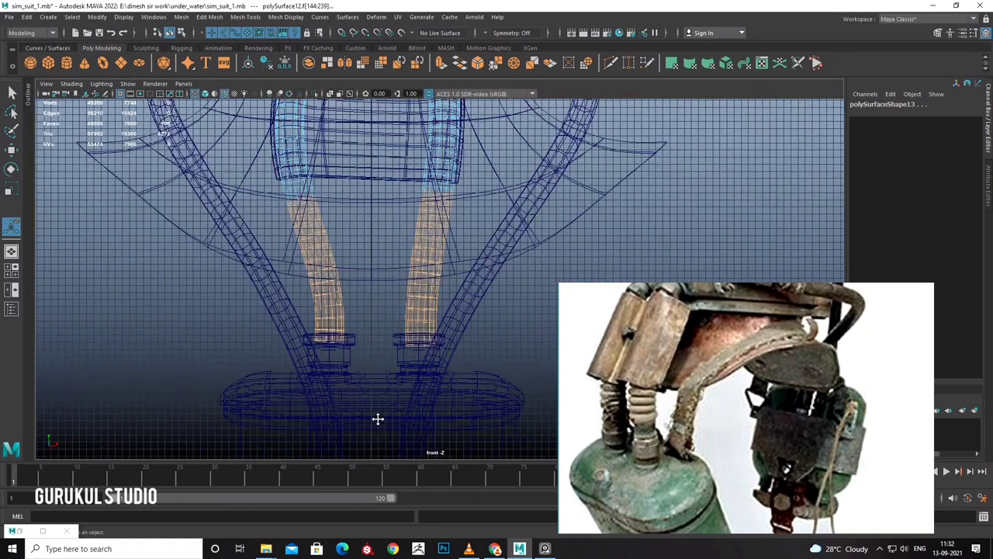
left_click_drag(476, 369, 466, 346)
key("space")
key("space")
mouse_move(481, 205)
left_mouse_down("alt")
mouse_move(479, 233)
mouse_move(416, 243)
left_mouse_up("alt")
scroll(382, 200, "up", 5)
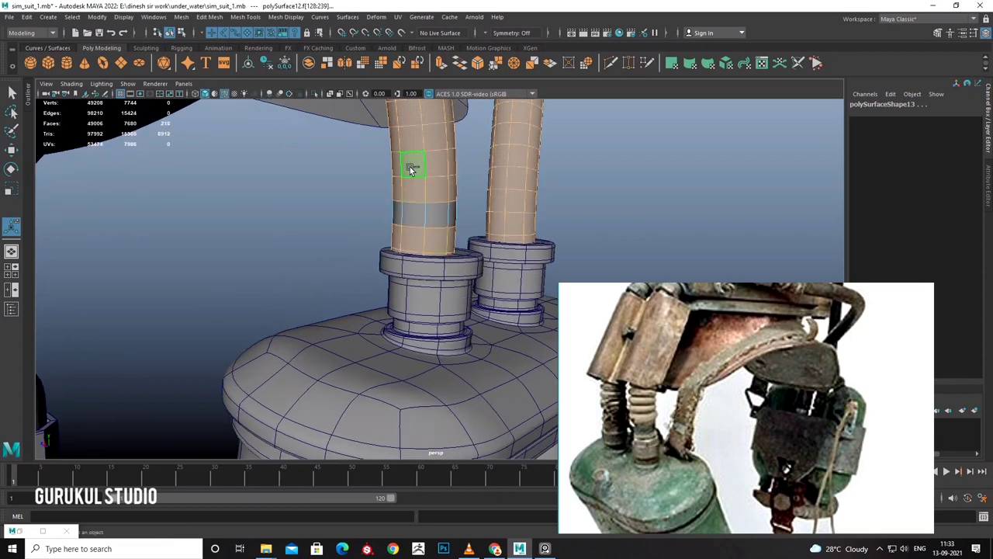
left_click_drag(435, 168, 421, 201, "alt")
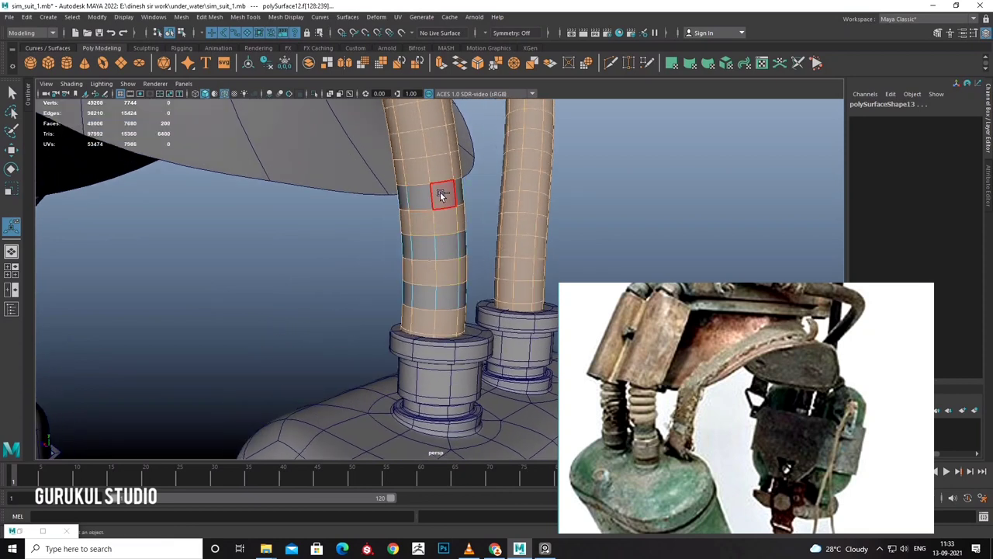
mouse_move(433, 146)
left_mouse_down("alt")
mouse_move(439, 222)
mouse_move(480, 347)
left_mouse_up("alt")
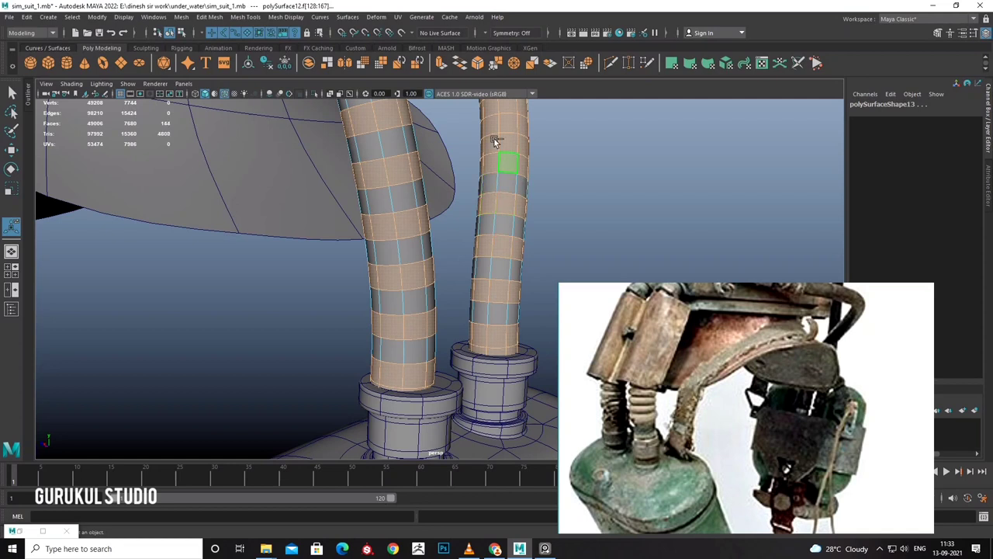
left_click_drag(551, 168, 498, 269, "alt")
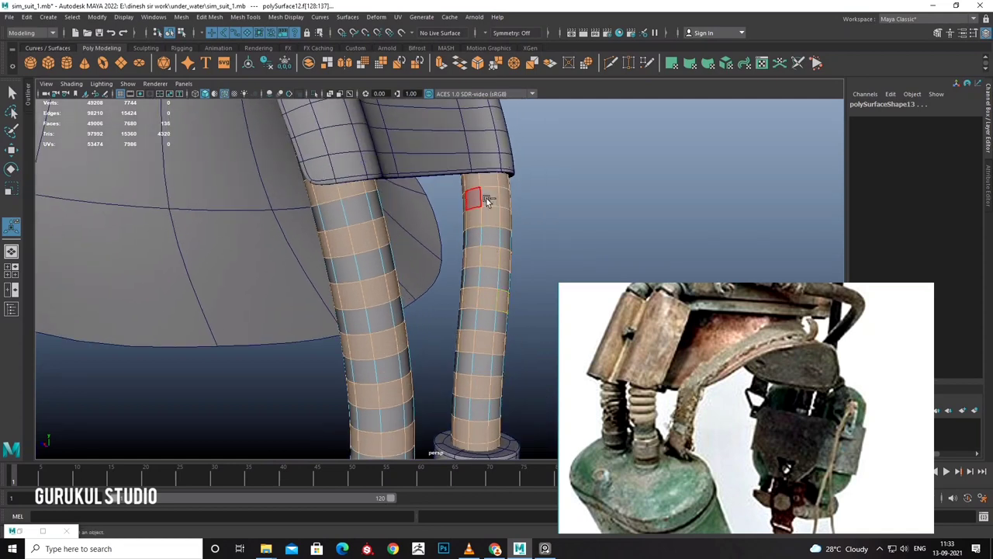
Remove stray faces and extrude the hose rings outward by about 0.711 Local Translate Z.
left_click_drag(485, 200, 492, 222, "alt")
right_click_drag(472, 282, 472, 256, "shift")
mouse_move(472, 256)
left_mouse_down("alt")
mouse_move(477, 284)
mouse_move(450, 216)
mouse_move(457, 268)
mouse_move(464, 233)
left_mouse_up("alt")
key("ctrl+z")
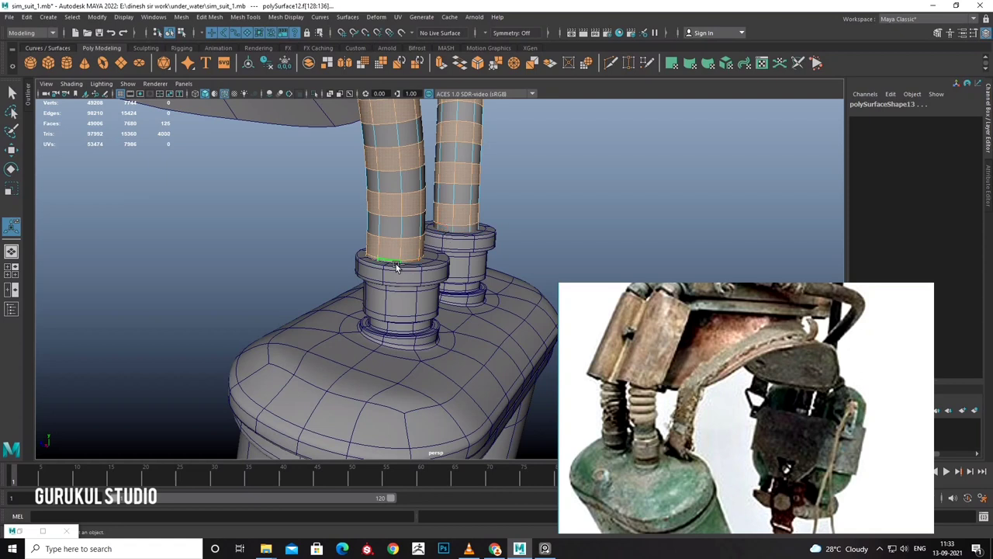
right_click_drag(401, 255, 400, 221, "shift")
left_click_drag(400, 221, 454, 271, "alt")
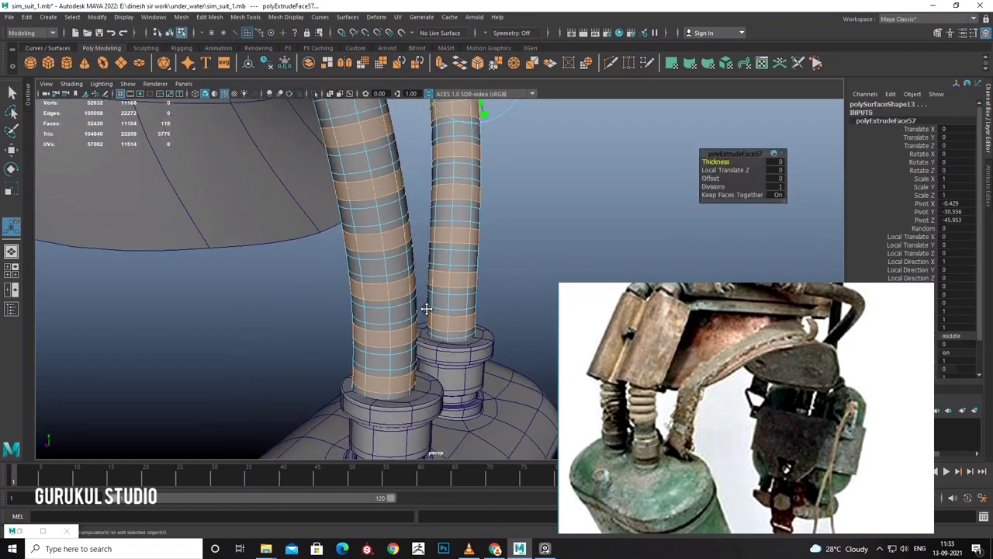
key("ctrl+z")
left_click(462, 204, "ctrl")
middle_click_drag(487, 215, 484, 274, "alt")
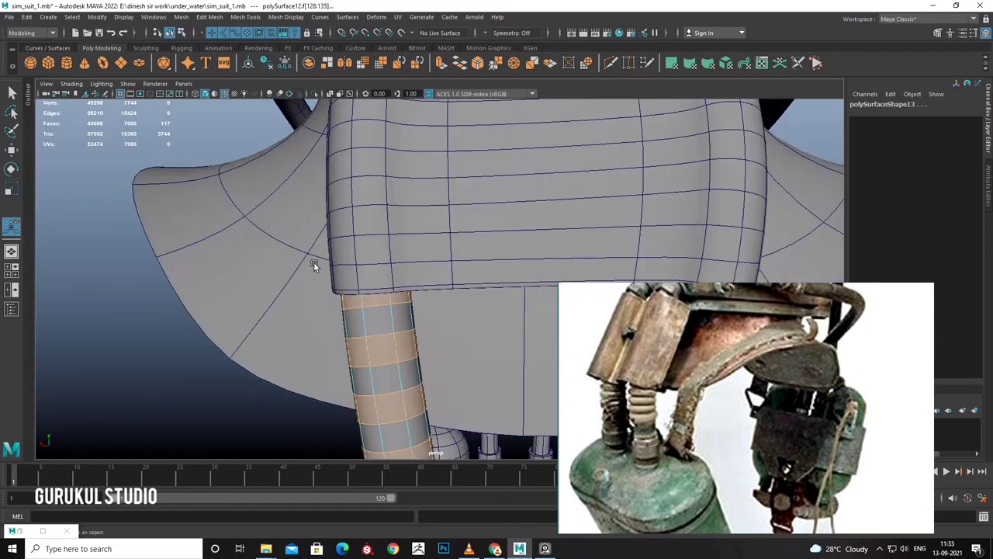
mouse_move(484, 274)
left_mouse_down("alt")
mouse_move(376, 239)
mouse_move(346, 292)
mouse_move(406, 305)
mouse_move(394, 310)
mouse_move(398, 250)
mouse_move(412, 266)
mouse_move(421, 250)
mouse_move(403, 295)
left_mouse_up("alt")
left_click(376, 239, "ctrl")
key("ctrl+e")
Frame and orbit around the whole diving suit.
scroll(403, 295, "down", 3)
right_click_drag(372, 284, 388, 252)
key("a")
left_click_drag(491, 245, 486, 249, "alt")
scroll(488, 263, "up", 2)
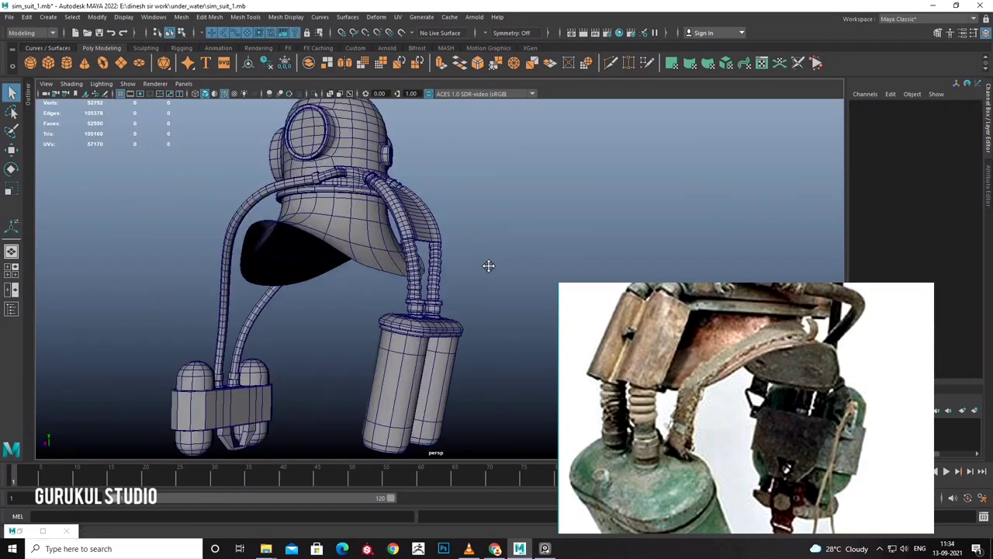
scroll(502, 281, "up", 3)
scroll(502, 281, "down", 3)
mouse_move(502, 281)
left_mouse_down("alt")
mouse_move(468, 264)
mouse_move(360, 268)
mouse_move(419, 272)
mouse_move(388, 279)
mouse_move(393, 259)
mouse_move(379, 265)
left_mouse_up("alt")
scroll(400, 267, "up", 3)
scroll(419, 272, "down", 3)
Make the shoulder piece live and start a CV curve on it.
left_click(380, 276)
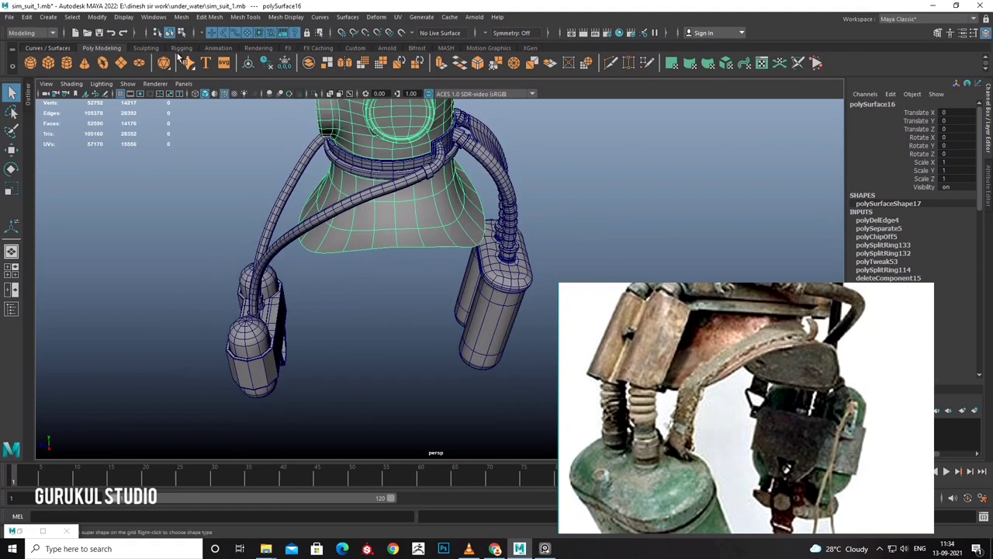
left_click(399, 34)
left_click_drag(326, 147, 331, 145, "alt")
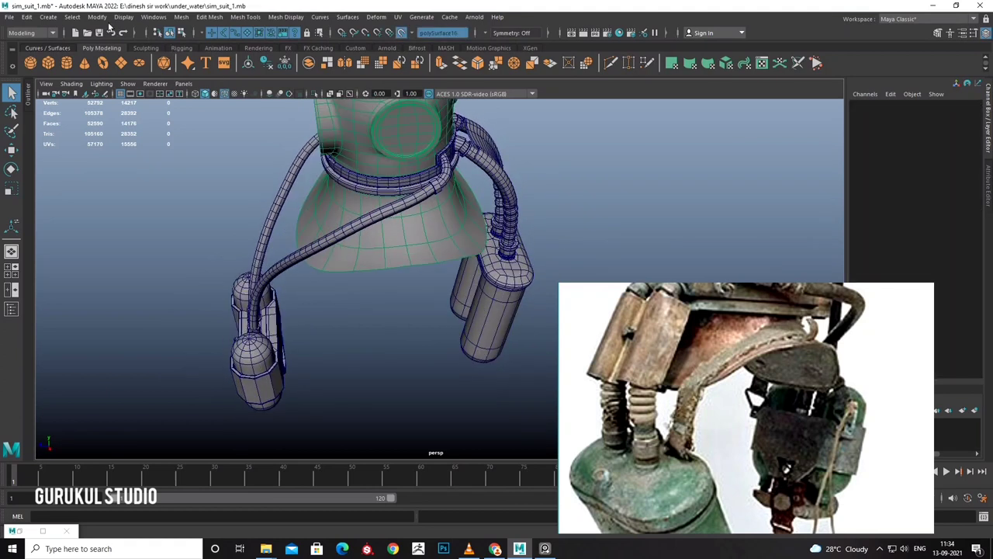
left_click(49, 17)
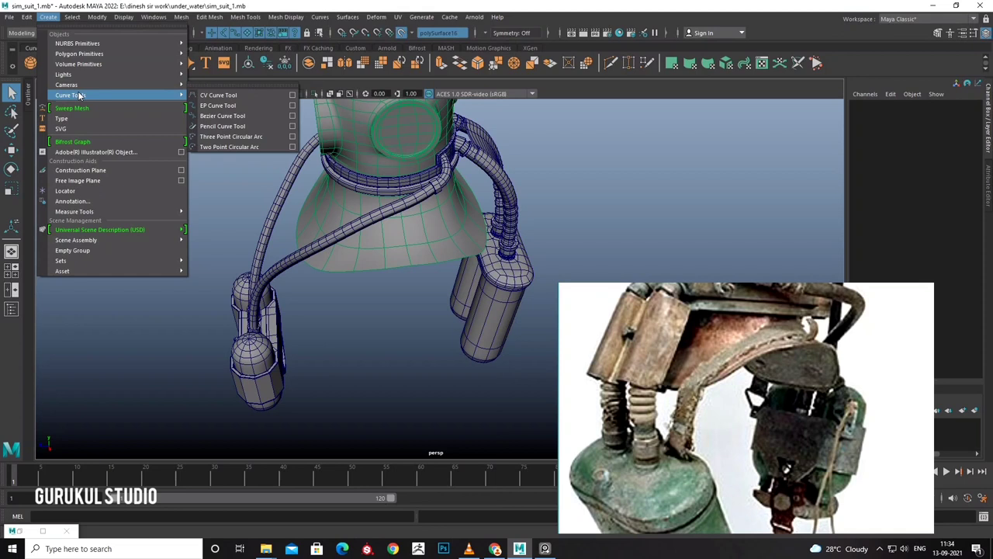
left_click(218, 95)
mouse_move(426, 264)
left_mouse_down("alt")
mouse_move(368, 237)
mouse_move(402, 259)
mouse_move(380, 241)
mouse_move(457, 195)
mouse_move(457, 204)
left_mouse_up("alt")
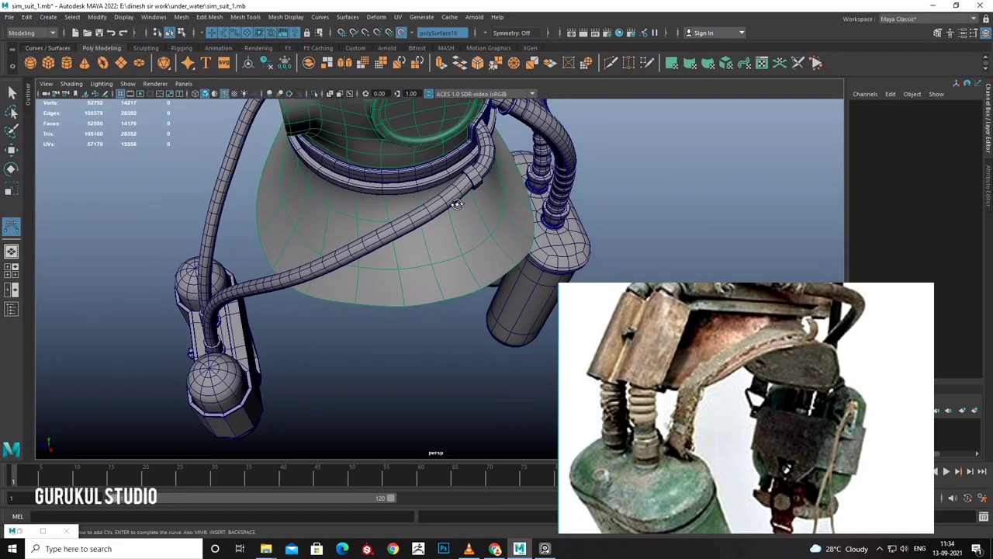
left_click(376, 256)
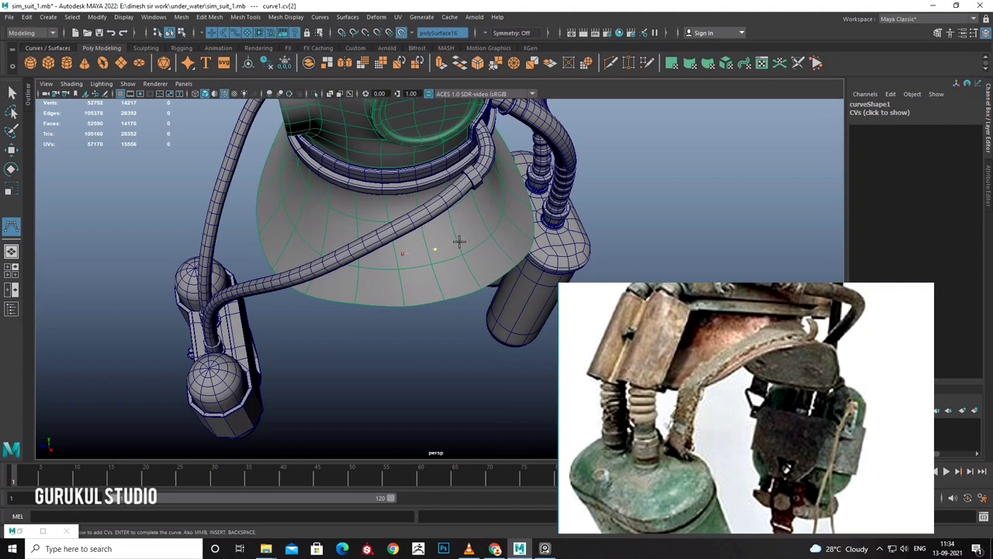
Undo the placed point and turn the live surface back off.
mouse_move(419, 260)
left_mouse_down("alt")
mouse_move(406, 193)
mouse_move(419, 198)
mouse_move(336, 106)
left_mouse_up("alt")
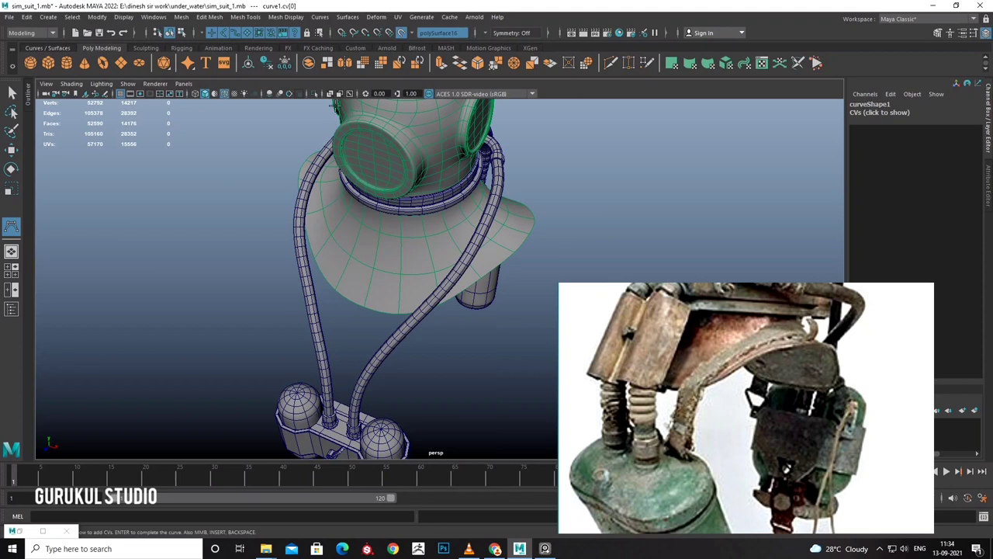
left_click(314, 93)
key("ctrl+z")
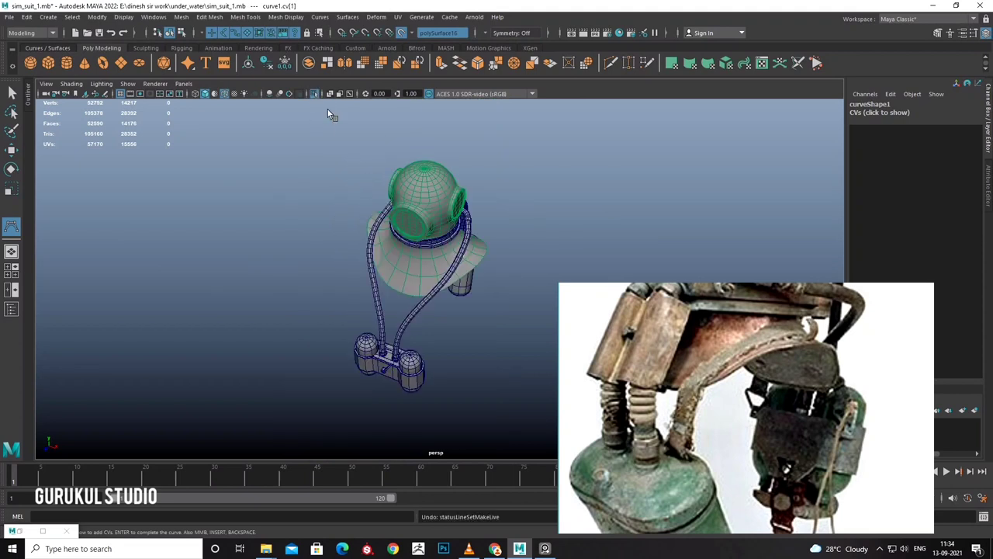
key("ctrl+z")
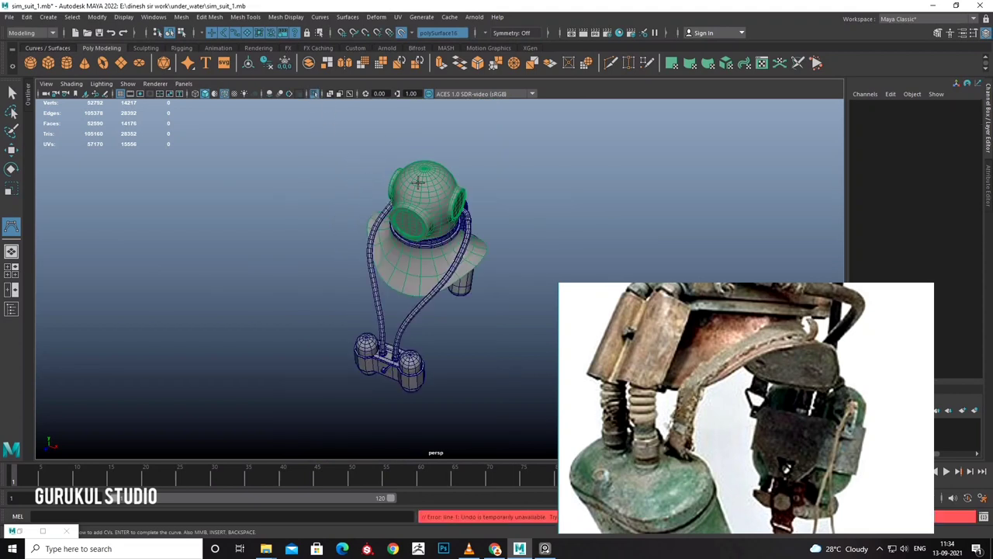
left_click(402, 34)
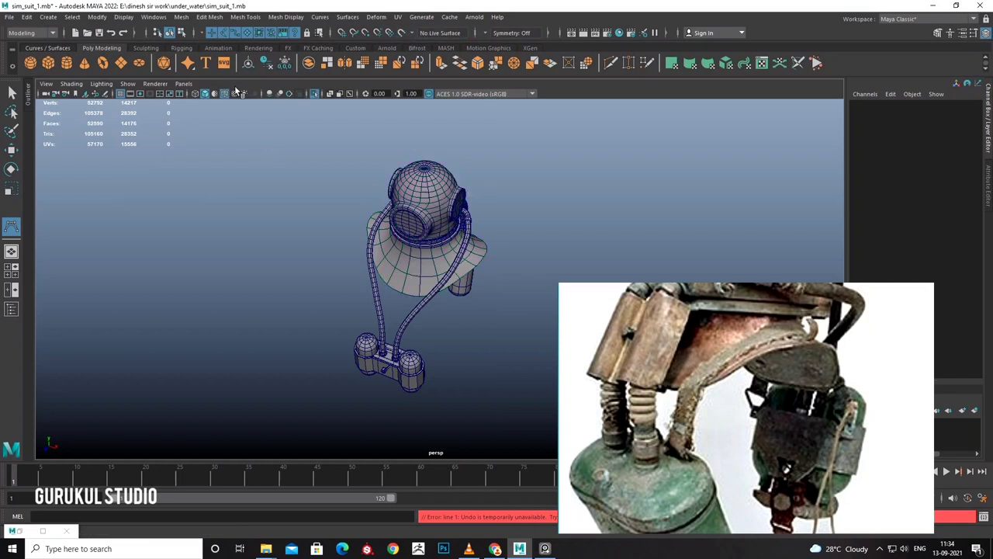
left_click(12, 92)
Isolate polySurface16, make it live, and activate the CV Curve Tool.
left_click(427, 256)
scroll(466, 230, "up", 5)
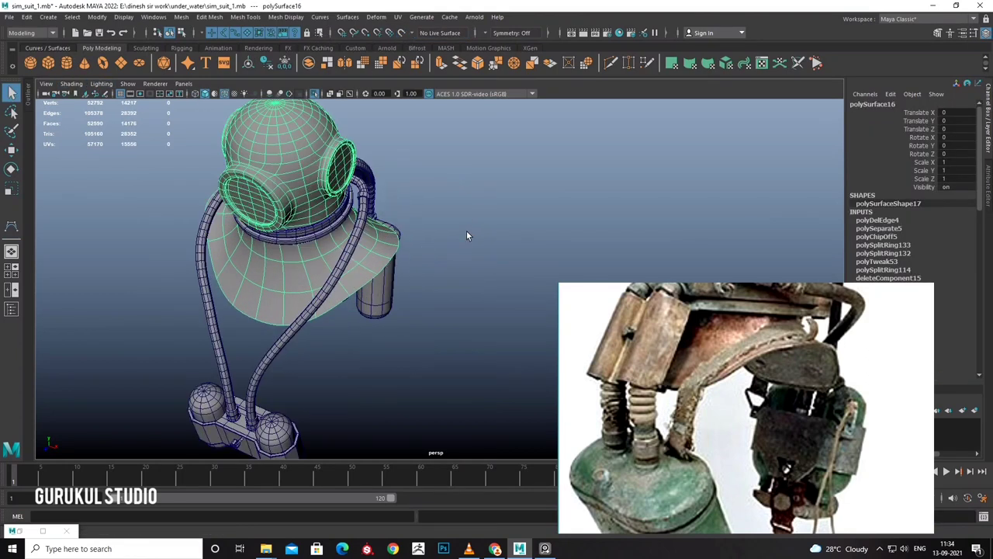
left_click_drag(467, 230, 393, 205, "alt")
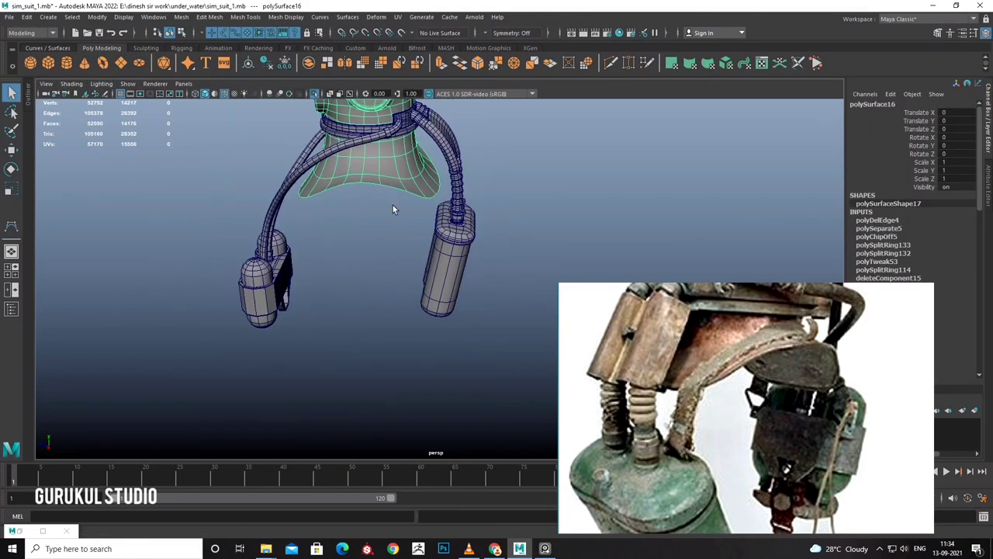
left_click(314, 94)
left_click(400, 35)
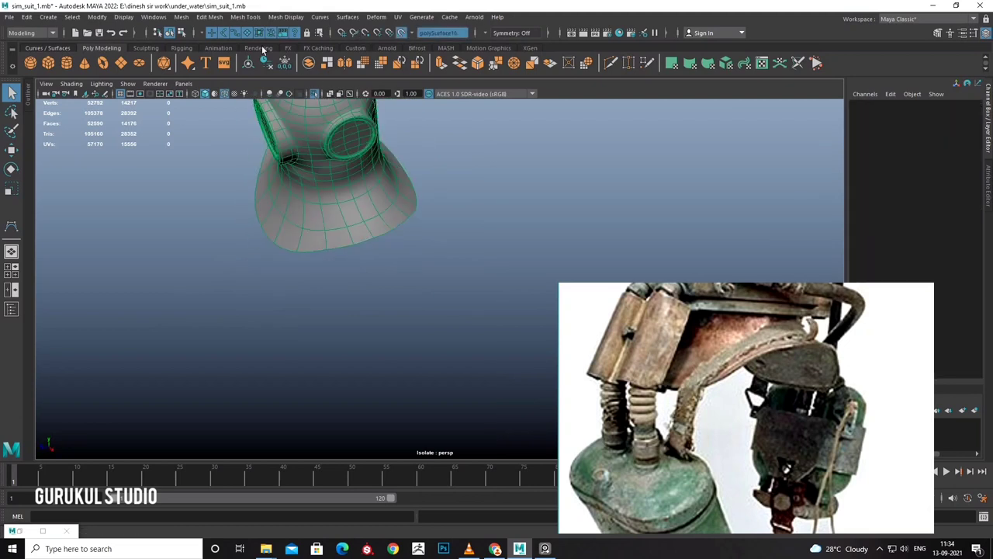
left_click(48, 17)
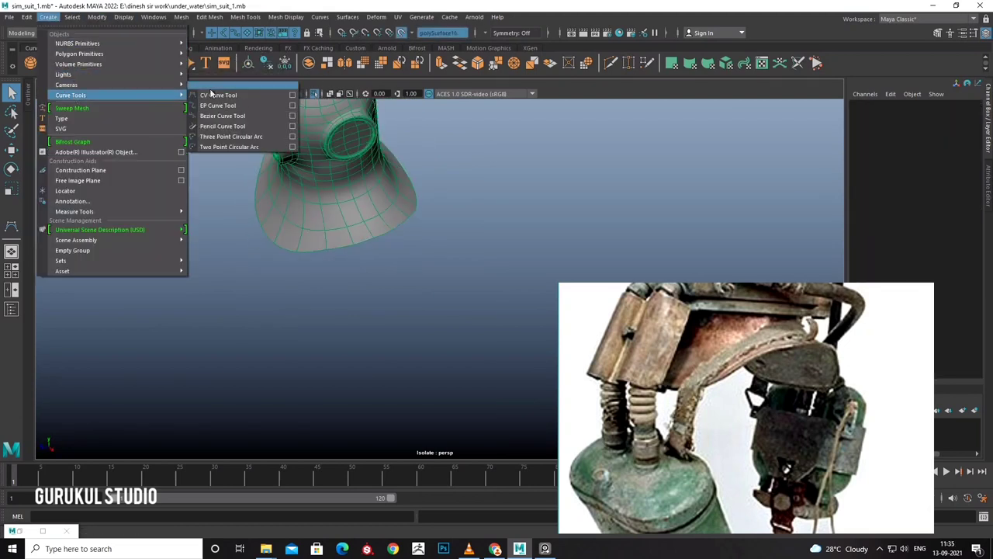
left_click(221, 92)
right_click_drag(364, 209, 423, 240, "alt")
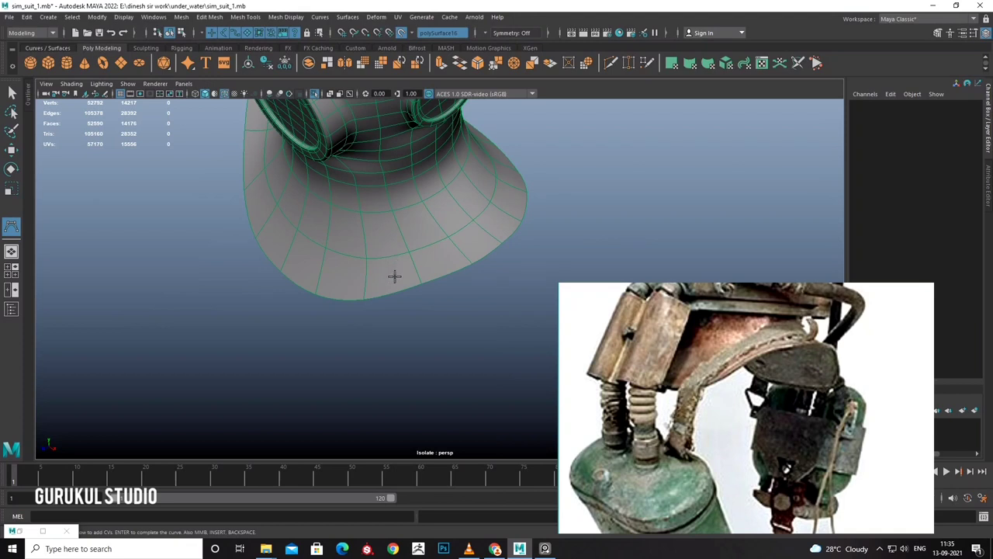
Place curve CVs on the live shoulder piece, then show the full suit in wireframe.
left_click(353, 290)
mouse_move(391, 259)
left_mouse_down("alt")
mouse_move(442, 195)
mouse_move(417, 127)
mouse_move(465, 224)
left_mouse_up("alt")
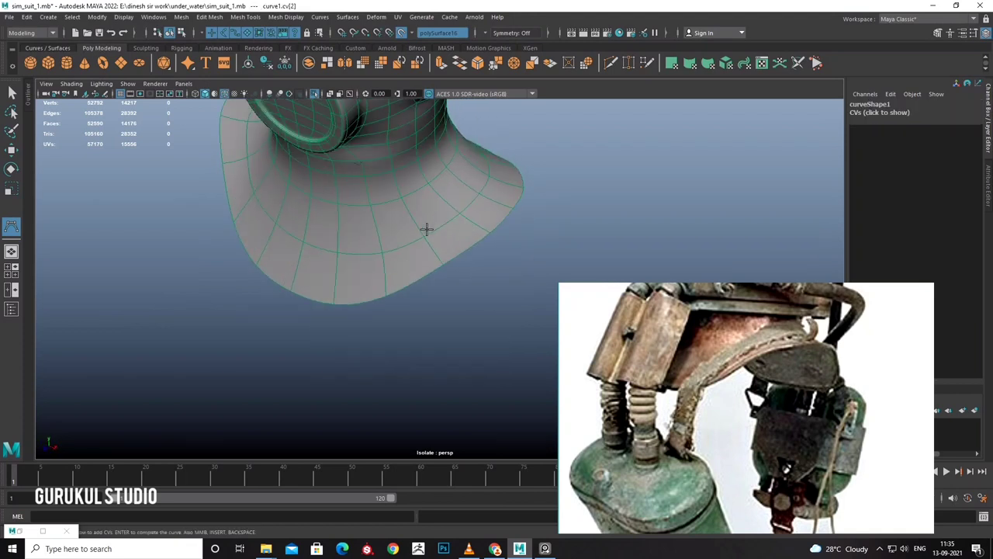
left_click(315, 98)
left_click_drag(314, 99, 364, 185, "alt")
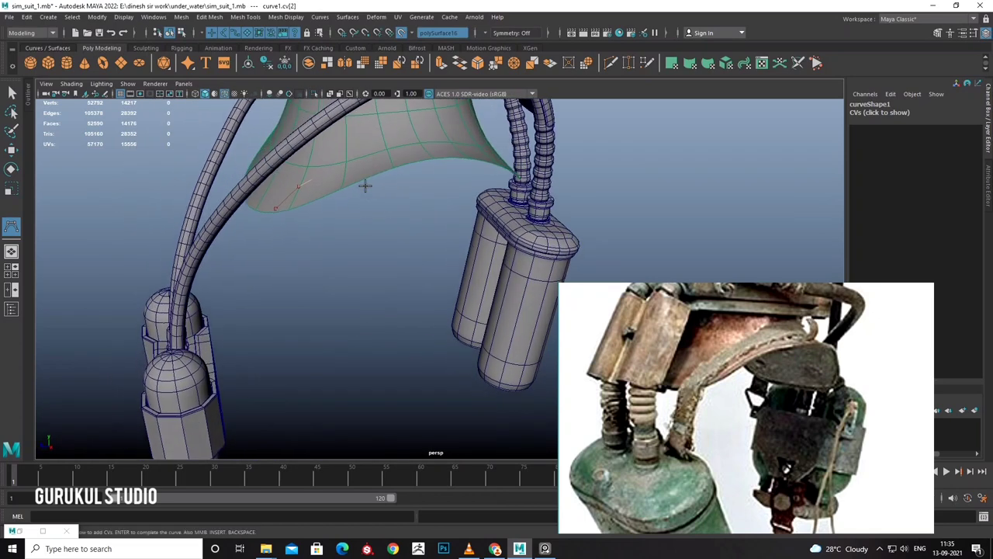
key("4")
mouse_move(411, 141)
left_mouse_down("alt")
mouse_move(450, 148)
mouse_move(403, 194)
mouse_move(426, 189)
left_mouse_up("alt")
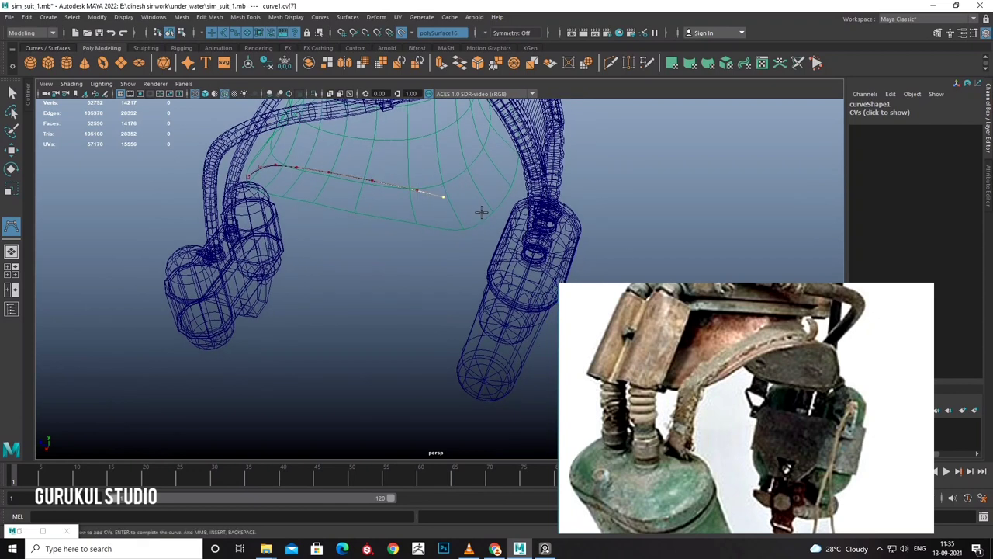
mouse_move(491, 221)
left_mouse_down("alt")
mouse_move(534, 189)
mouse_move(485, 246)
left_mouse_up("alt")
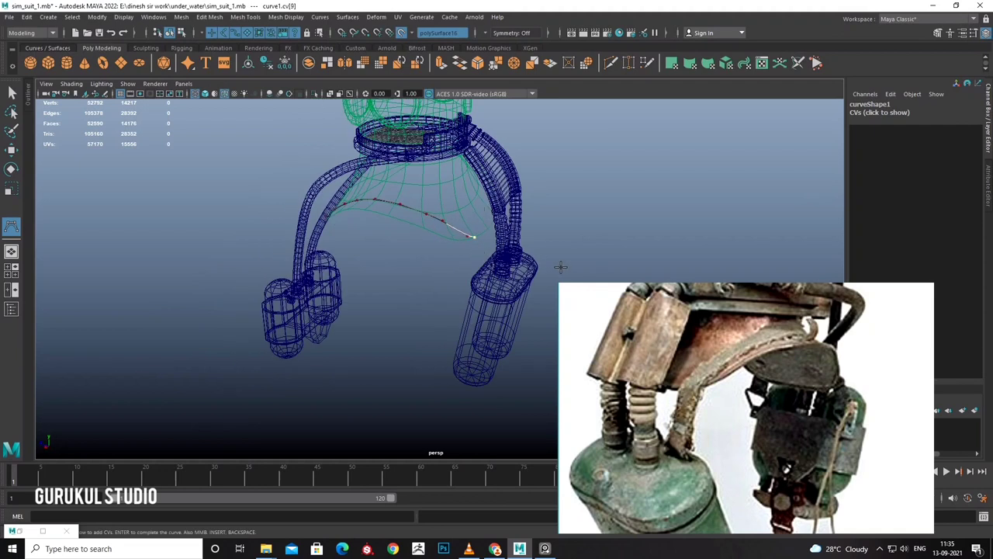
Release the live surface and finish curve1 in side view at the right tank's top.
left_click(376, 34)
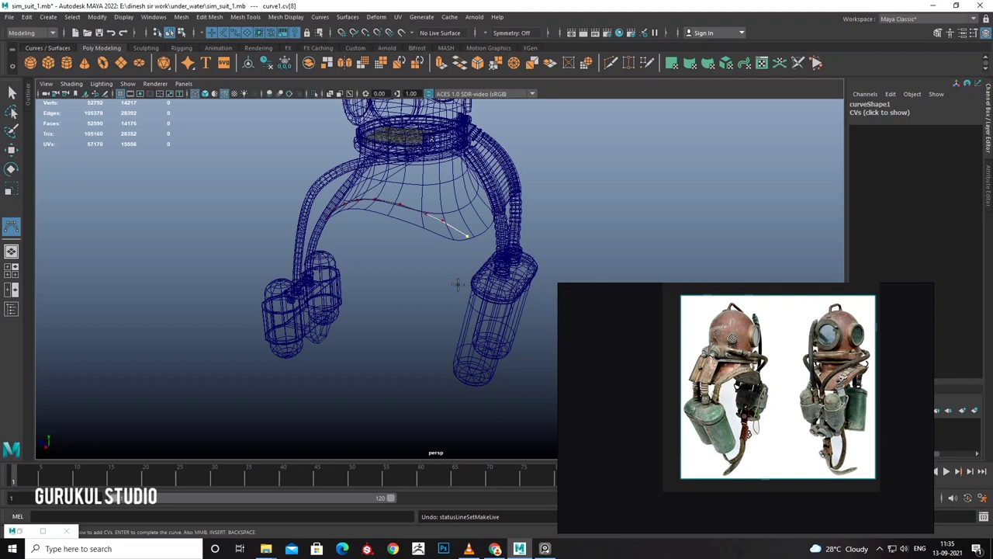
mouse_move(468, 288)
left_mouse_down("alt")
mouse_move(481, 250)
mouse_move(499, 274)
left_mouse_up("alt")
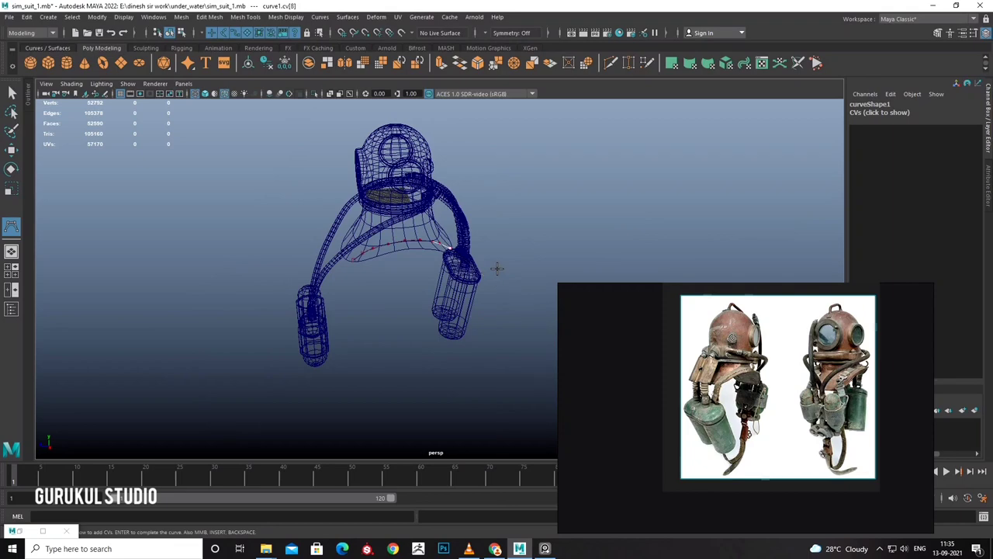
key("space")
key("space")
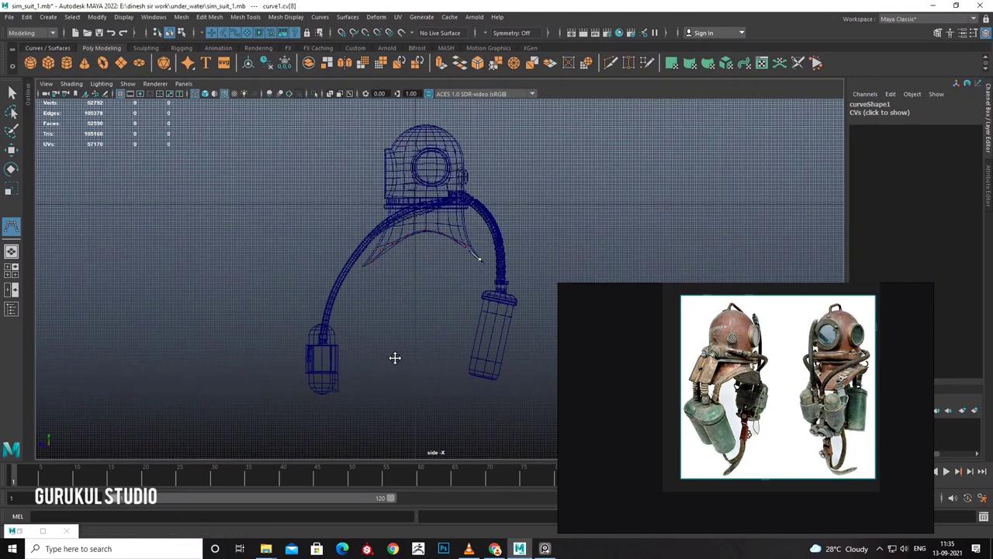
scroll(394, 356, "up", 3)
scroll(284, 321, "up", 2)
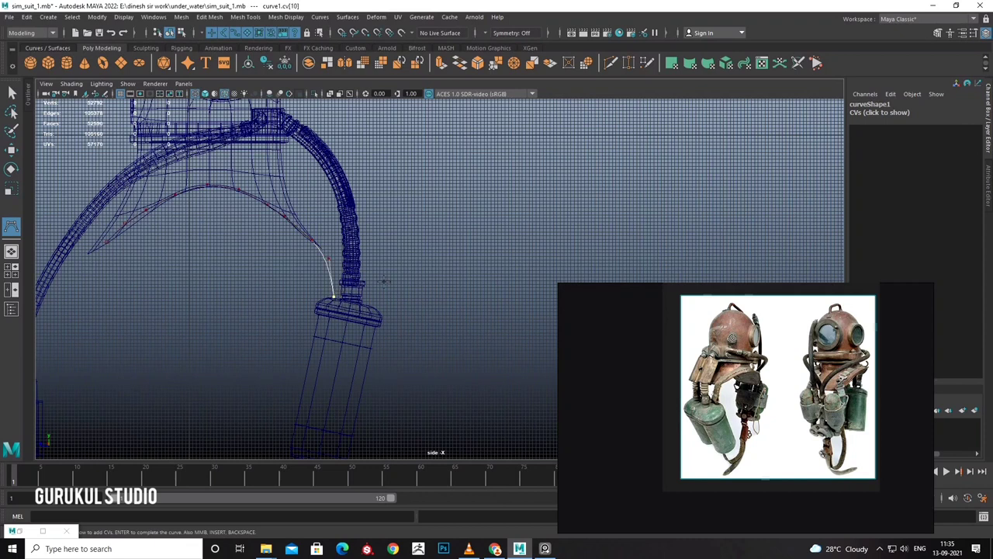
key("Return")
key("space")
key("space")
mouse_move(434, 233)
left_mouse_down("alt")
mouse_move(465, 233)
mouse_move(436, 226)
left_mouse_up("alt")
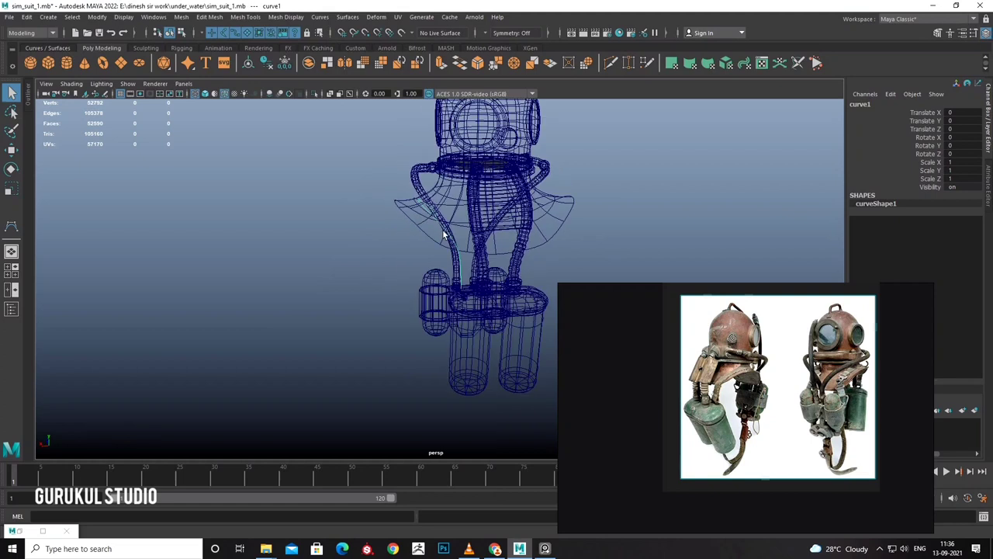
Move the copied strap curve along X and pick its end control point near the tanks.
key("w")
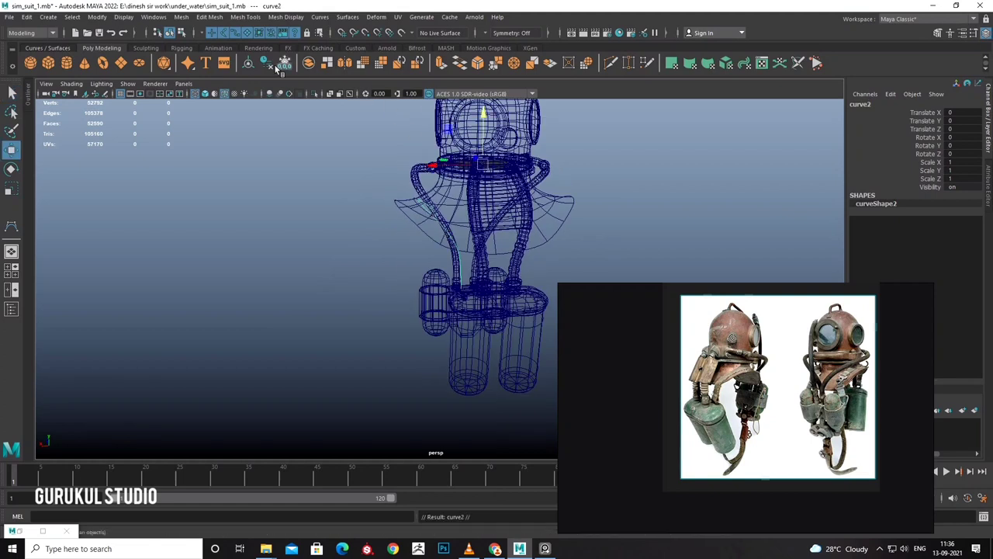
mouse_move(378, 237)
left_mouse_down()
mouse_move(368, 238)
mouse_move(565, 235)
mouse_move(460, 257)
left_mouse_up()
right_click_drag(459, 257, 454, 228)
left_click(459, 290)
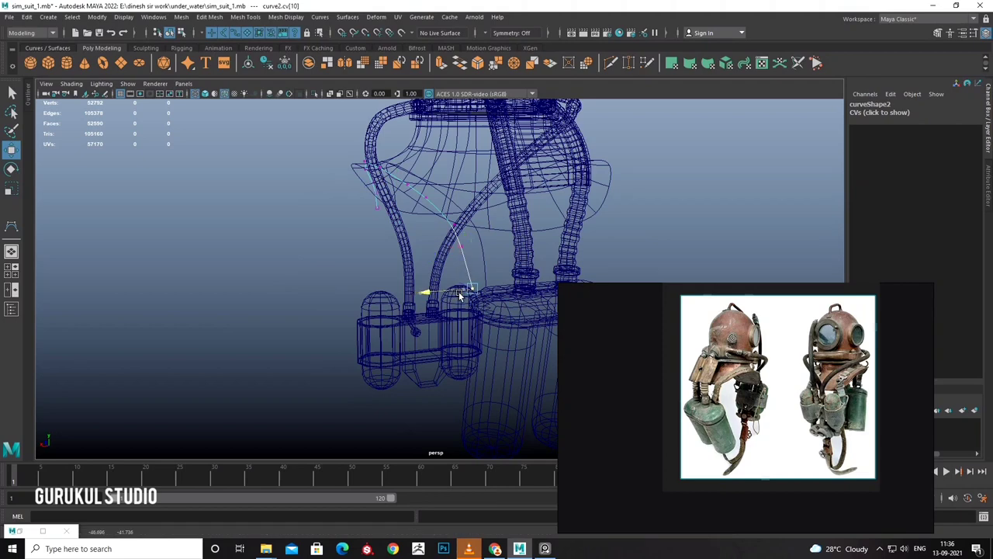
scroll(460, 295, "up", 2)
scroll(456, 291, "up", 2)
scroll(450, 279, "up", 3)
mouse_move(521, 289)
left_mouse_down("alt")
mouse_move(493, 320)
mouse_move(480, 270)
mouse_move(492, 353)
mouse_move(456, 349)
mouse_move(504, 281)
left_mouse_up("alt")
left_click_drag(487, 277, 399, 266, "alt")
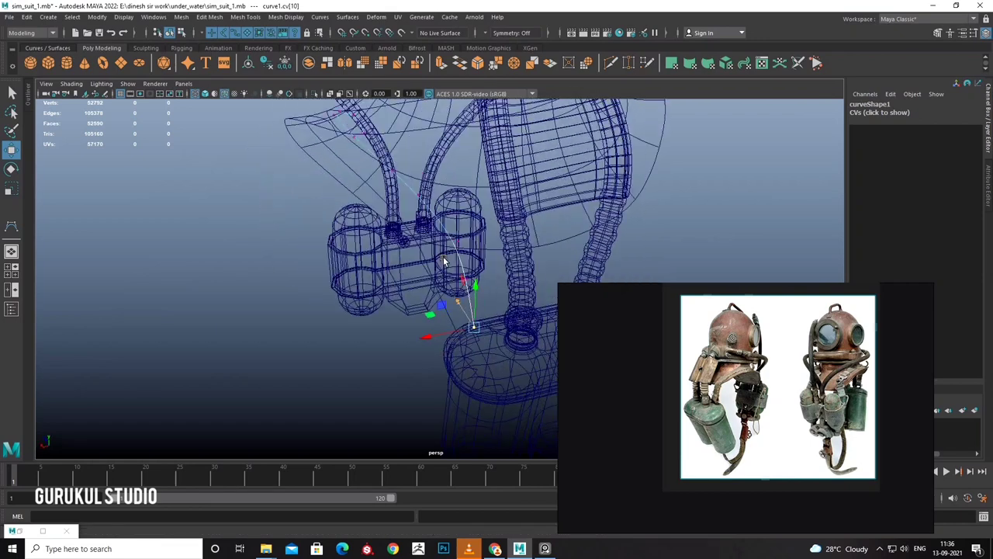
Drag control points on the second strap curve to reshape it along the collar.
left_click(397, 266)
key("F8")
left_click(393, 280)
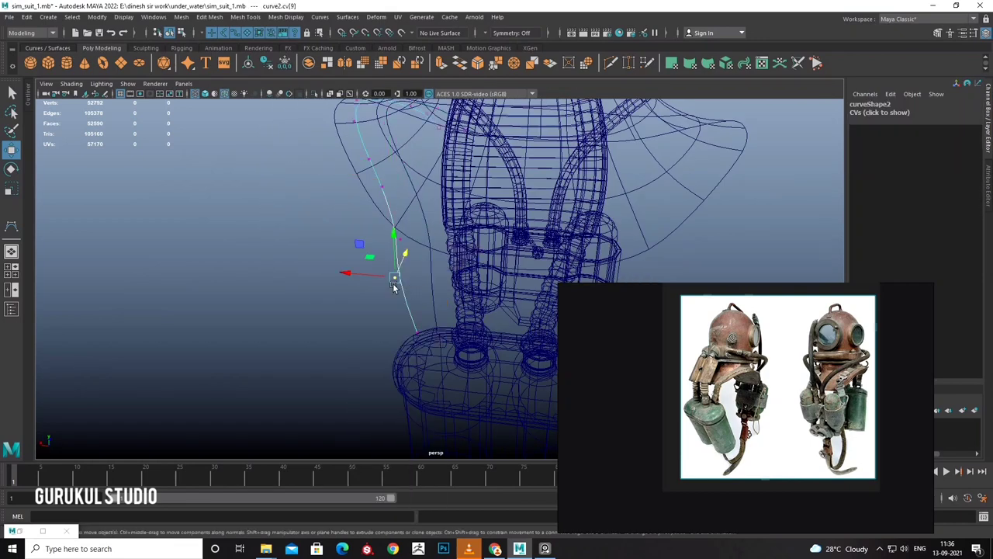
left_click_drag(384, 268, 438, 298, "alt")
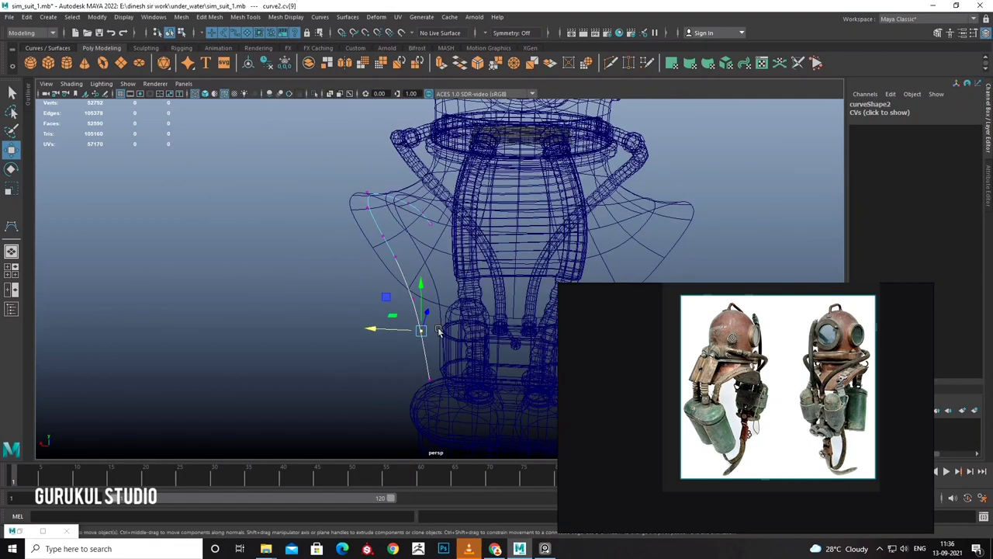
left_click(441, 294)
right_click(440, 294)
left_click(403, 299)
left_click(427, 329)
mouse_move(428, 329)
left_mouse_down("alt")
mouse_move(476, 331)
mouse_move(437, 291)
mouse_move(466, 270)
mouse_move(367, 233)
left_mouse_up("alt")
Select both strap curves and isolate them in the view with Ctrl+1.
right_click(437, 291)
left_click(436, 281)
key("ctrl+1")
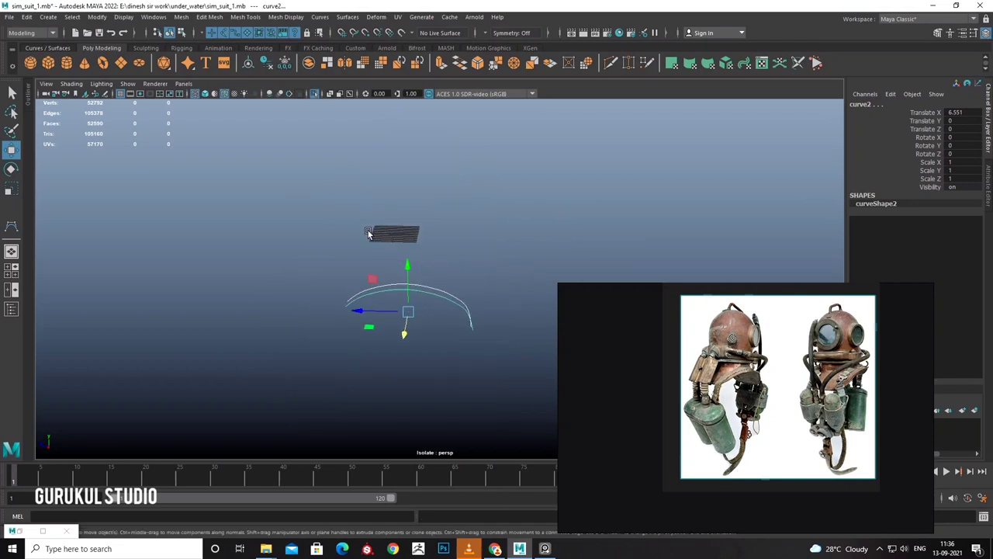
Loft the two strap curves into a polygon surface.
left_click(349, 16)
left_click(447, 45)
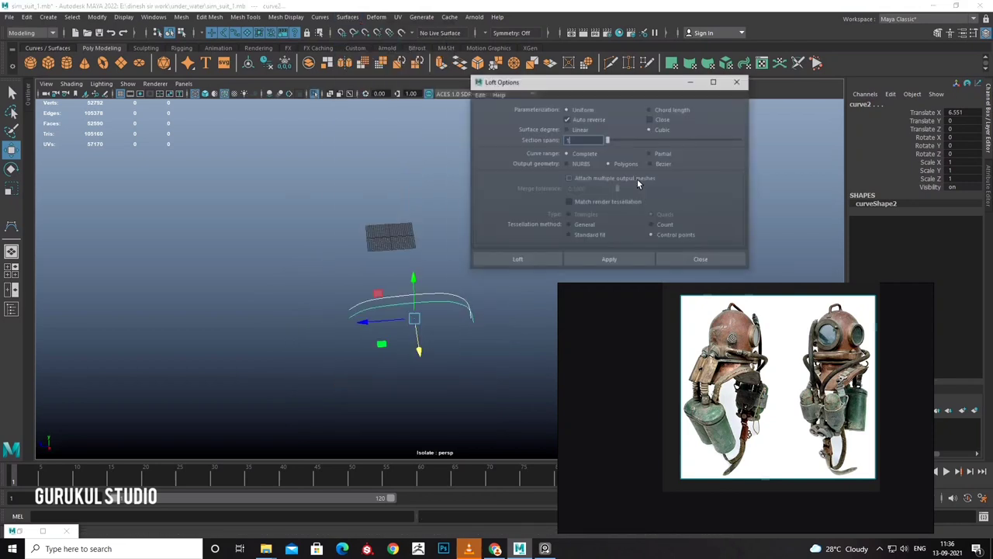
left_click(537, 260)
mouse_move(486, 269)
left_mouse_down("alt")
mouse_move(462, 288)
mouse_move(401, 260)
mouse_move(437, 256)
left_mouse_up("alt")
Delete the strip's lengthwise centre edges to leave one face wide, then clear its history.
mouse_move(437, 256)
right_mouse_down()
mouse_move(432, 225)
mouse_move(440, 356)
right_mouse_up()
left_click(426, 254)
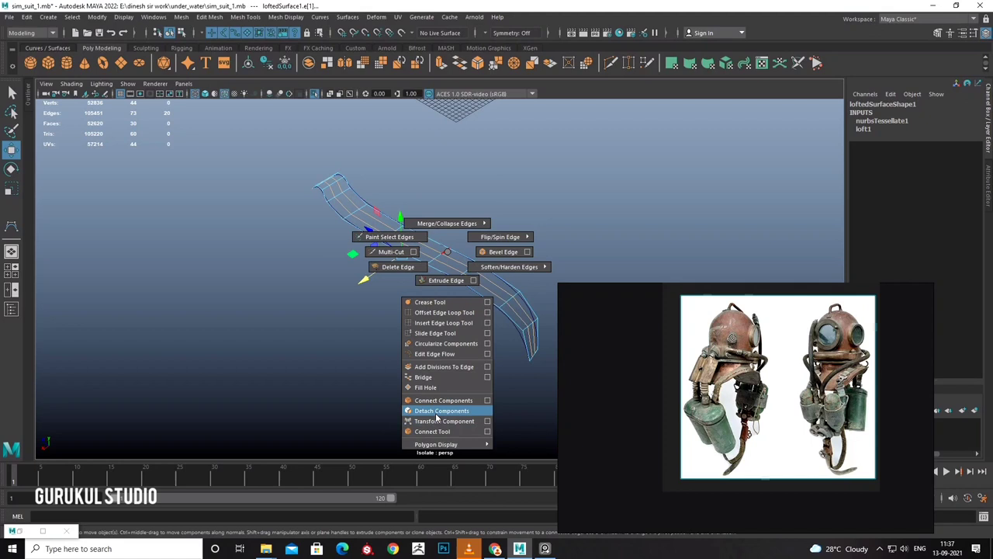
left_click(428, 267)
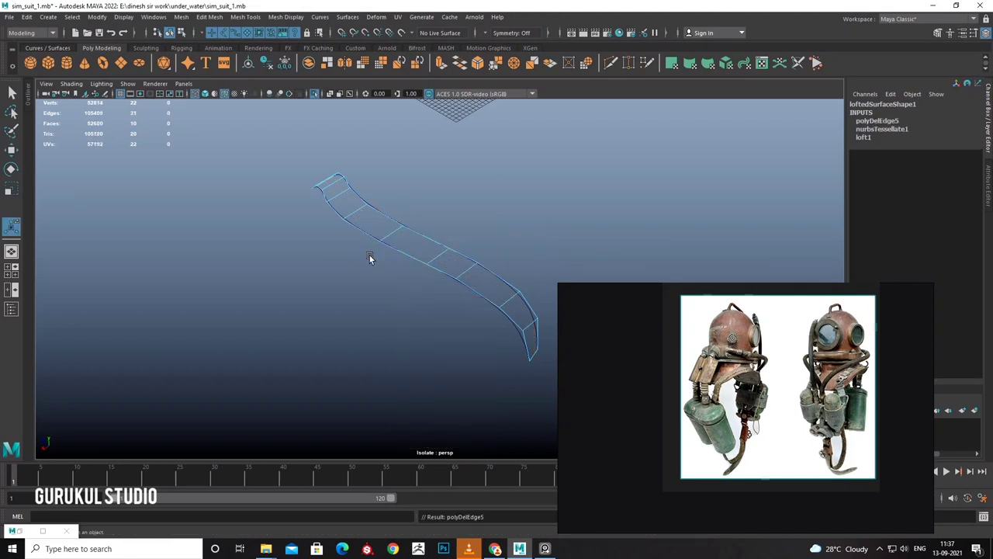
left_click_drag(370, 259, 406, 259, "alt")
right_click_drag(406, 259, 357, 249)
left_click_drag(357, 249, 458, 377, "alt")
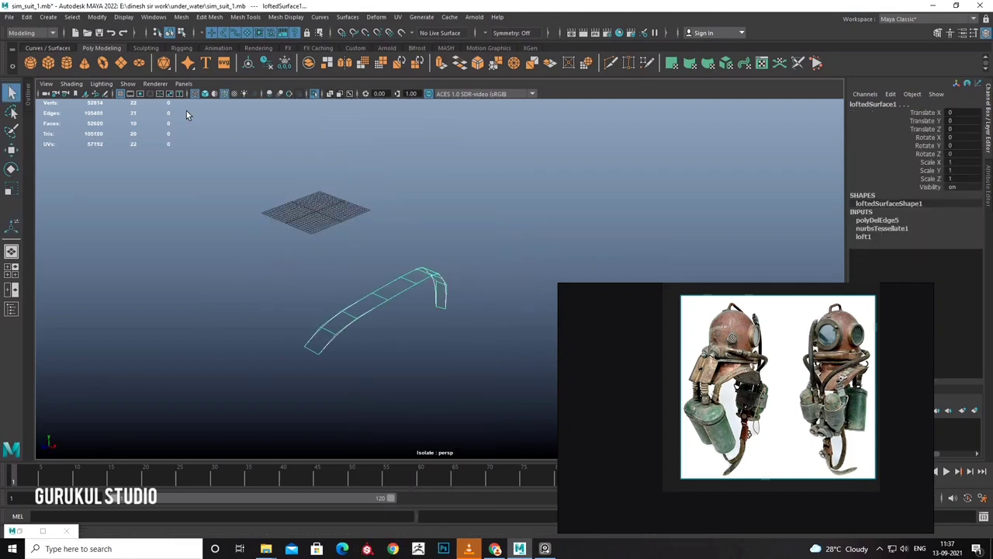
left_click(28, 16)
mouse_move(57, 139)
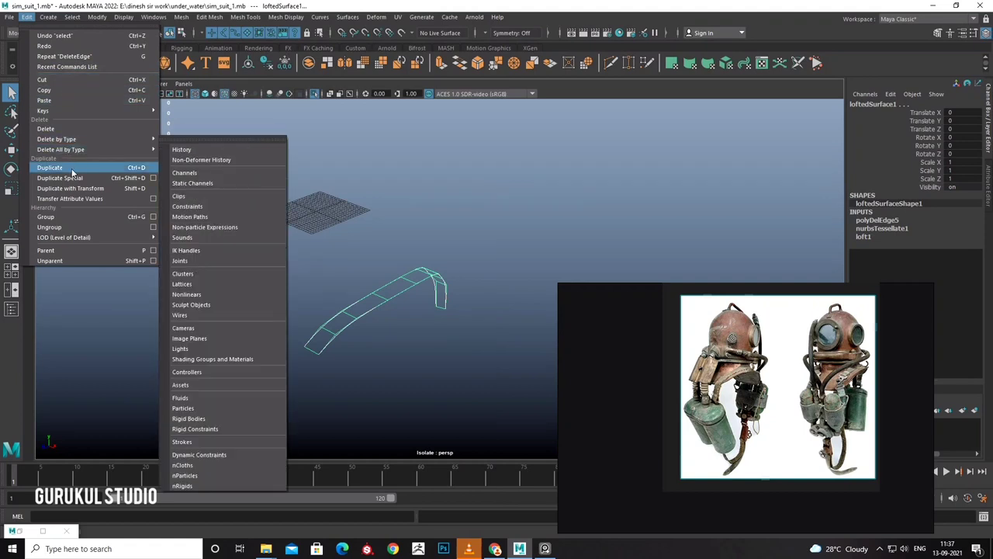
left_click(186, 140)
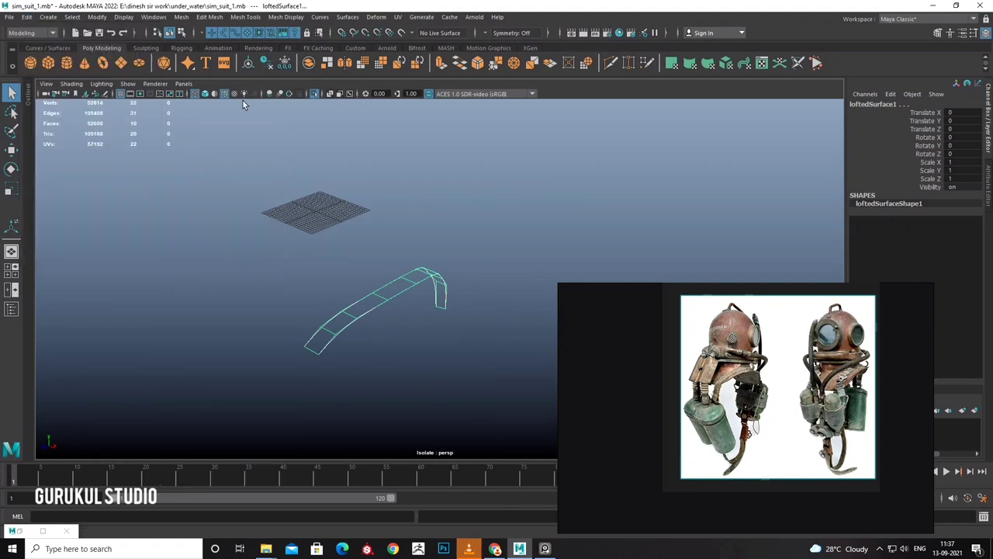
Select the strap strip, show the whole suit again, and switch to shaded display.
left_click(420, 286)
left_click(371, 273)
left_click(314, 94)
mouse_move(365, 186)
left_mouse_down("alt")
mouse_move(390, 219)
mouse_move(454, 232)
left_mouse_up("alt")
key("5")
scroll(391, 218, "up", 5)
Extrude the strip's face loop to a thickness of 0.482.
right_click_drag(438, 237, 454, 233)
double_click(438, 233)
right_click(435, 236, "shift")
left_click(432, 255)
left_click_drag(361, 219, 318, 232, "alt")
mouse_move(209, 194)
left_mouse_down()
mouse_move(233, 217)
mouse_move(381, 232)
mouse_move(388, 265)
mouse_move(377, 248)
mouse_move(373, 264)
mouse_move(333, 204)
mouse_move(346, 288)
left_mouse_up()
left_click(373, 264)
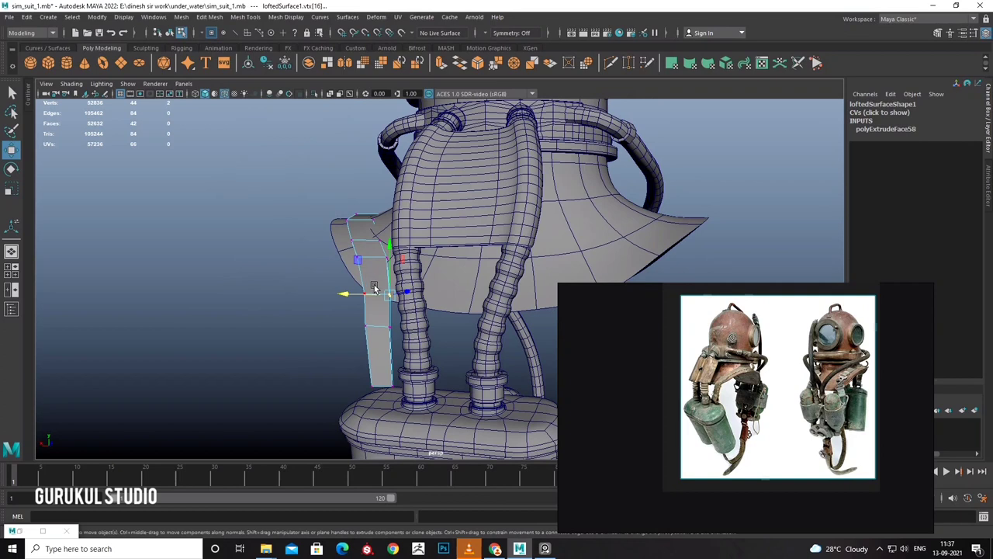
Select the long run of strap faces and inspect how the strap sits under the helmet.
left_click(394, 330)
mouse_move(393, 329)
left_mouse_down("alt")
mouse_move(405, 262)
mouse_move(505, 299)
mouse_move(408, 246)
mouse_move(367, 314)
left_mouse_up("alt")
scroll(381, 288, "up", 2)
left_click(379, 285)
scroll(379, 284, "up", 2)
double_click(406, 252, "shift")
mouse_move(394, 256)
left_mouse_down("alt")
mouse_move(443, 256)
mouse_move(490, 228)
mouse_move(418, 250)
mouse_move(485, 356)
left_mouse_up("alt")
left_click_drag(410, 345, 273, 301, "alt")
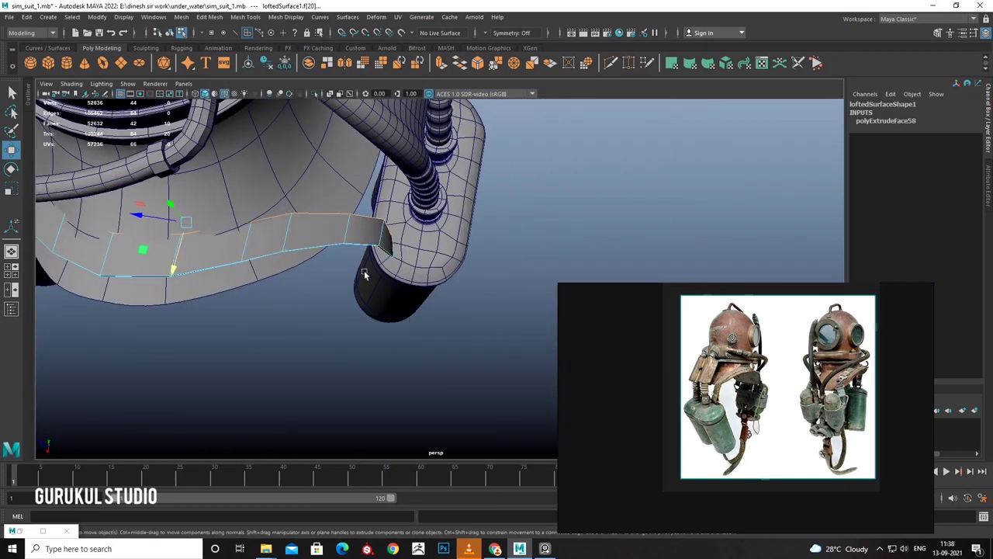
left_click_drag(364, 275, 247, 259, "alt")
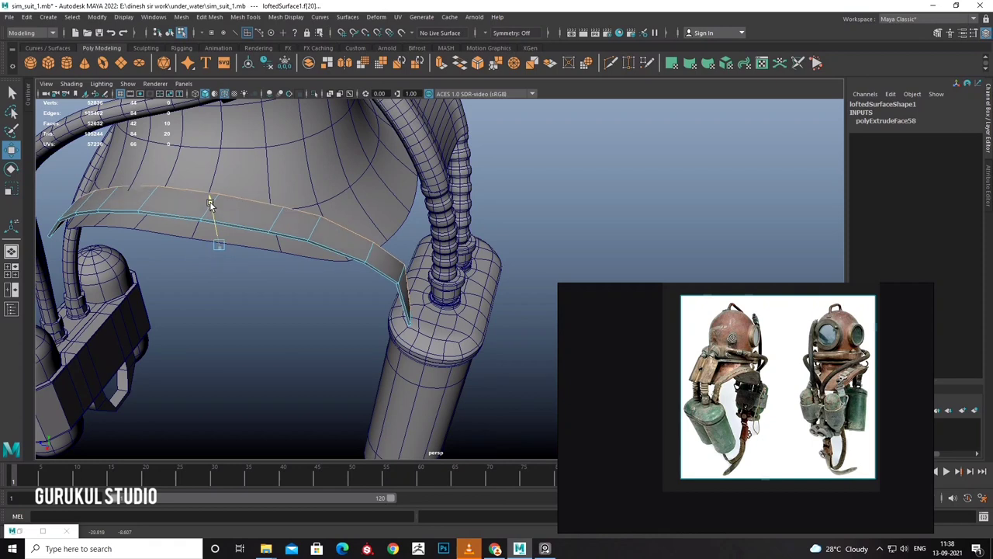
left_click_drag(217, 217, 238, 174, "alt")
mouse_move(242, 284)
left_mouse_down("alt")
mouse_move(277, 211)
mouse_move(448, 289)
left_mouse_up("alt")
mouse_move(454, 350)
left_mouse_down("alt")
mouse_move(476, 374)
mouse_move(450, 330)
mouse_move(481, 264)
left_mouse_up("alt")
Select edges on the strap's underside to fit them around the collar.
right_click_drag(488, 207, 543, 186)
mouse_move(543, 186)
left_mouse_down("alt")
mouse_move(570, 194)
mouse_move(554, 255)
mouse_move(503, 233)
mouse_move(482, 250)
mouse_move(472, 282)
left_mouse_up("alt")
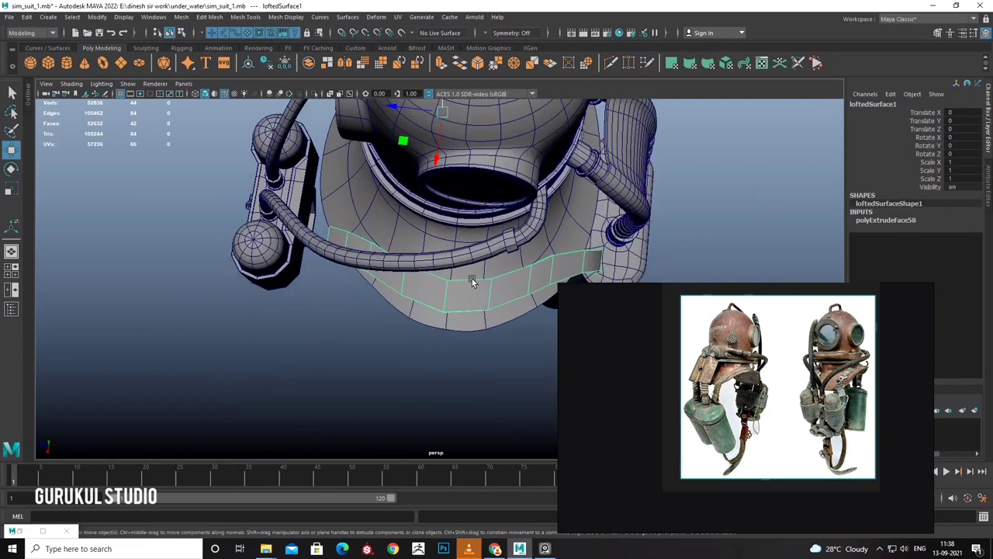
right_click_drag(472, 282, 444, 289)
left_click(446, 293)
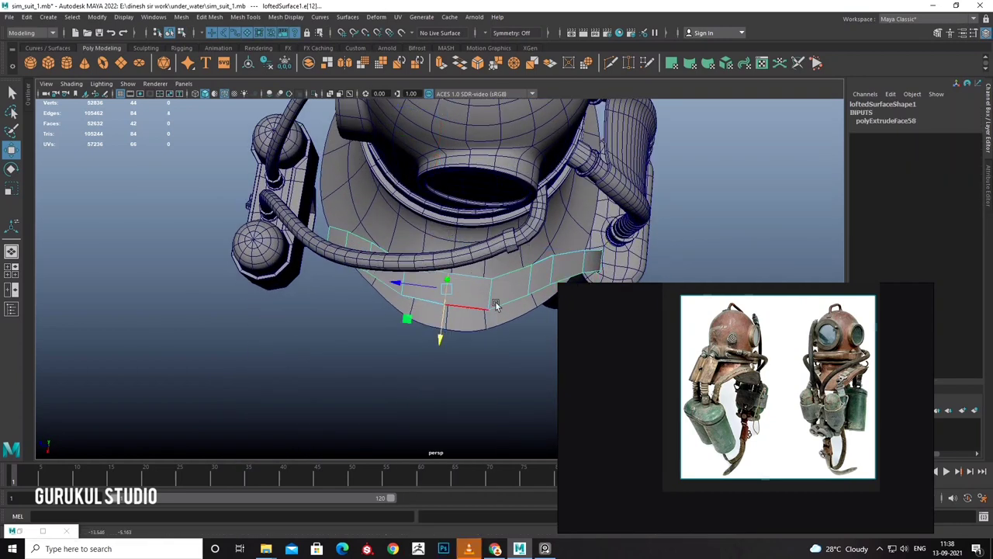
mouse_move(484, 339)
left_mouse_down("alt")
mouse_move(417, 268)
mouse_move(413, 233)
mouse_move(454, 291)
left_mouse_up("alt")
right_click_drag(454, 291, 456, 296)
left_click(457, 301)
Select edges at the strap's end beside the hose.
left_click(477, 291)
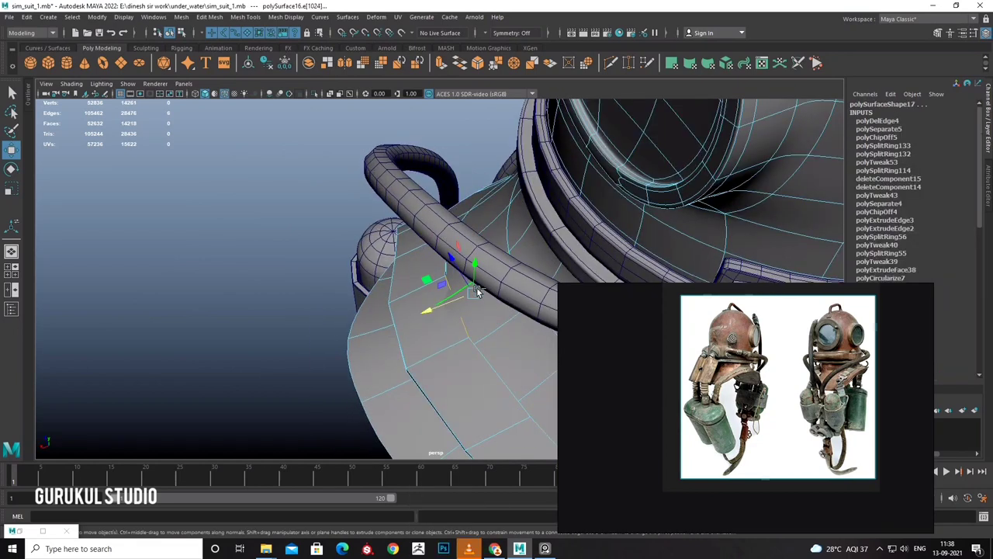
left_click_drag(446, 308, 515, 313, "alt")
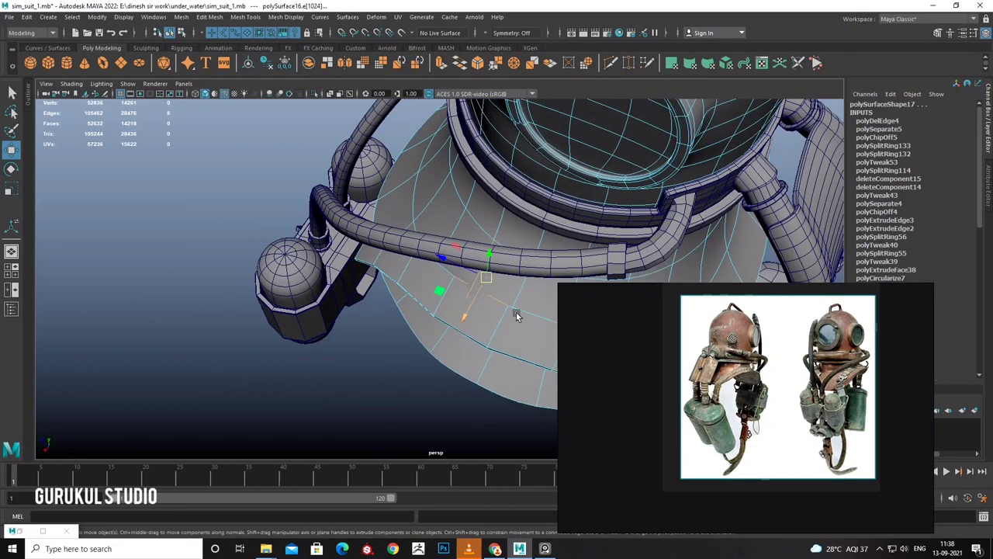
left_click(485, 295)
mouse_move(515, 268)
left_mouse_down("alt")
mouse_move(454, 233)
mouse_move(481, 275)
mouse_move(398, 222)
mouse_move(455, 214)
mouse_move(399, 247)
left_mouse_up("alt")
right_click(454, 213)
left_click(455, 213)
left_click(399, 247)
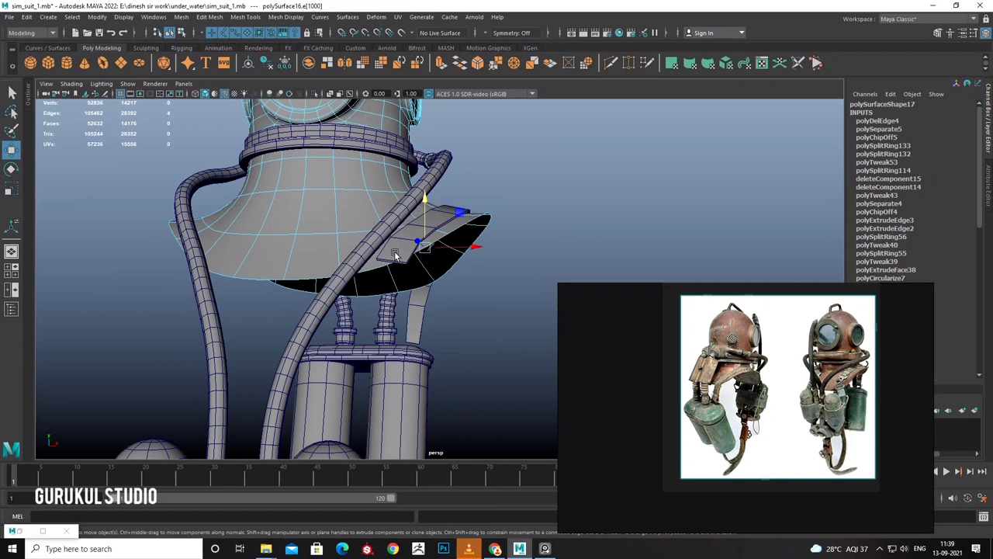
right_click_drag(396, 256, 396, 249)
left_click(397, 256)
left_click_drag(397, 256, 409, 267, "alt")
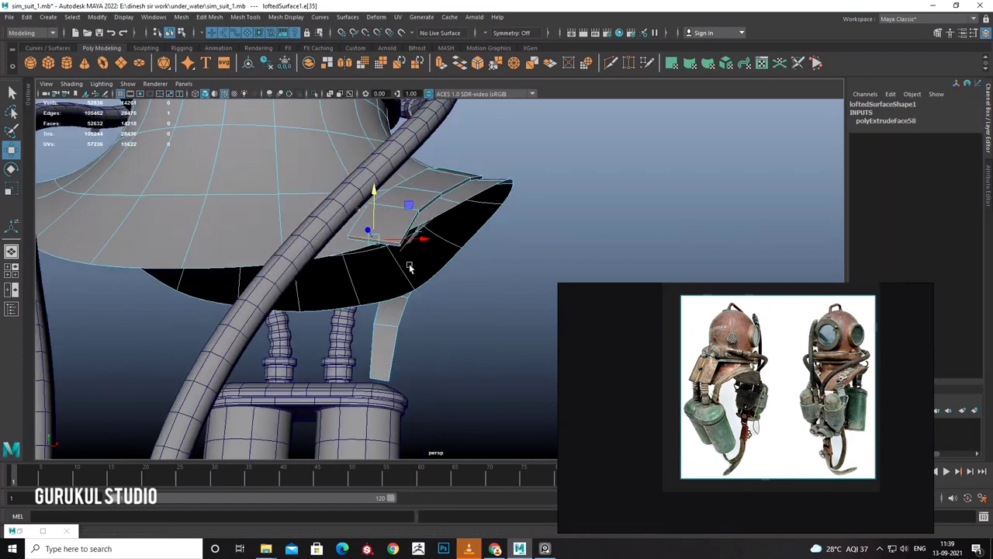
Merge the selected strap-end faces to their centre.
right_click_drag(419, 198, 434, 186)
left_click(397, 227)
mouse_move(398, 226)
left_mouse_down("alt")
mouse_move(417, 212)
mouse_move(397, 256)
mouse_move(423, 249)
left_mouse_up("alt")
right_click(421, 239, "shift")
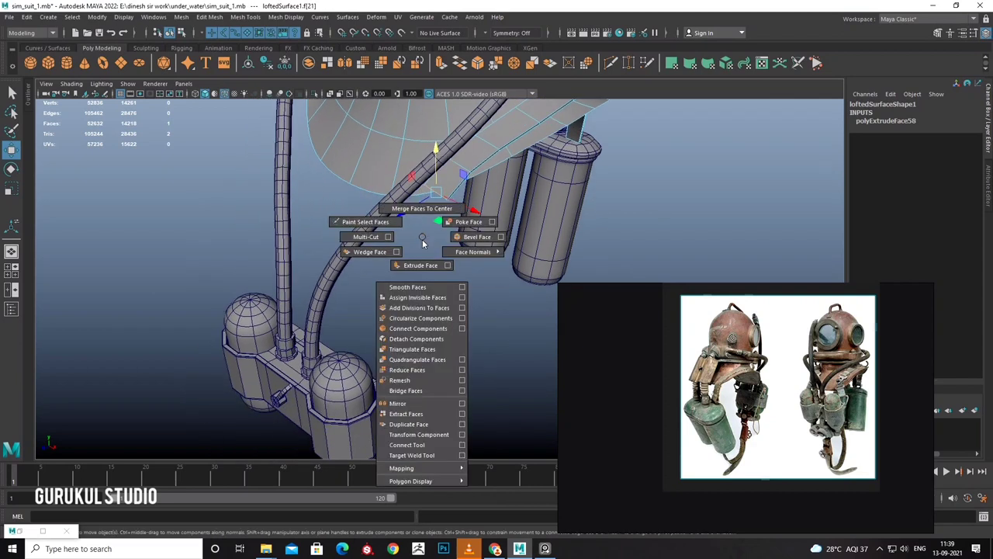
left_click(423, 225)
Select the strap's bottom vertices and move them down onto the top of the tank.
left_click_drag(423, 225, 409, 235, "alt")
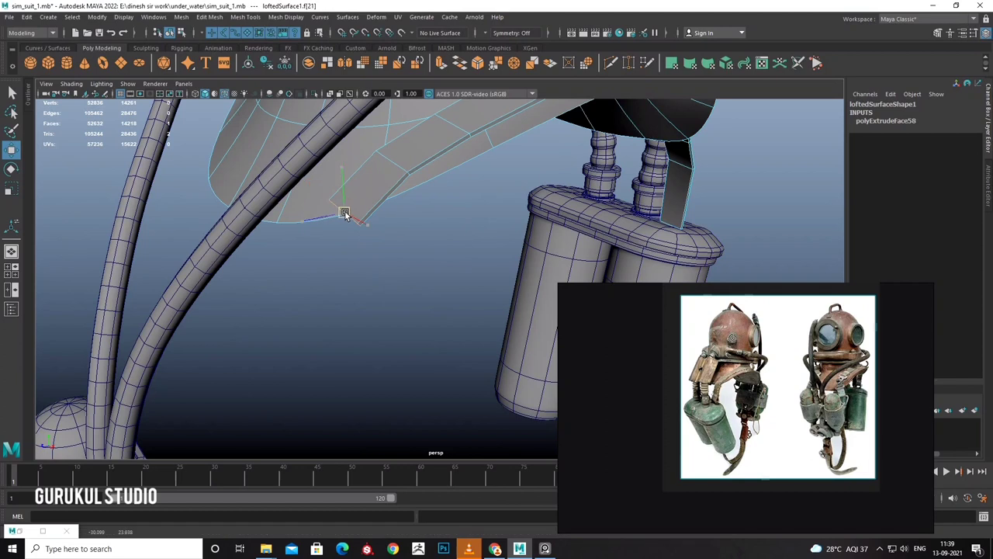
mouse_move(348, 200)
left_mouse_down("alt")
mouse_move(372, 244)
mouse_move(391, 184)
mouse_move(367, 230)
mouse_move(373, 168)
mouse_move(340, 295)
mouse_move(379, 287)
mouse_move(389, 238)
left_mouse_up("alt")
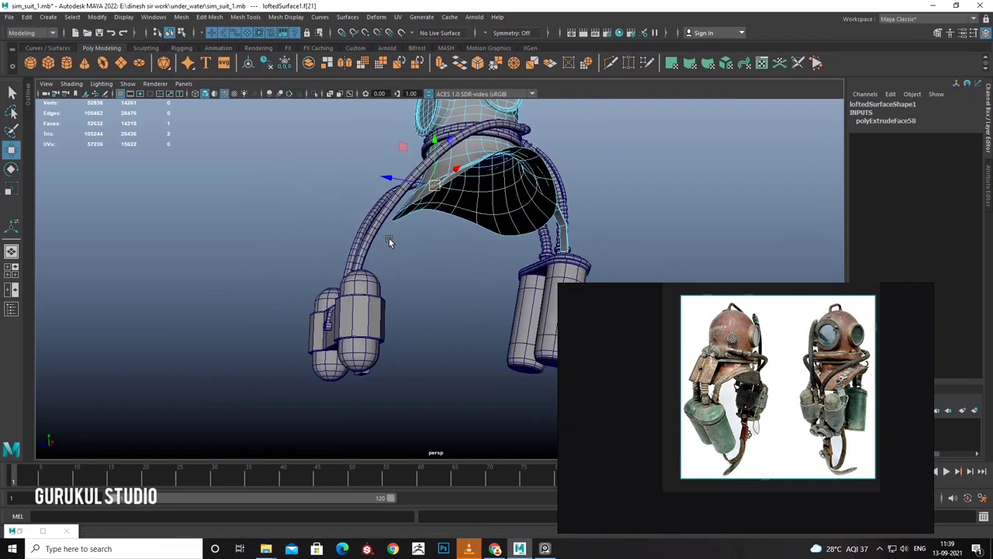
mouse_move(368, 322)
left_mouse_down("alt")
mouse_move(348, 328)
mouse_move(357, 321)
mouse_move(471, 344)
mouse_move(288, 326)
mouse_move(393, 221)
mouse_move(496, 277)
mouse_move(494, 251)
left_mouse_up("alt")
left_click(393, 221)
scroll(393, 225, "up", 3)
right_click_drag(495, 251, 452, 266)
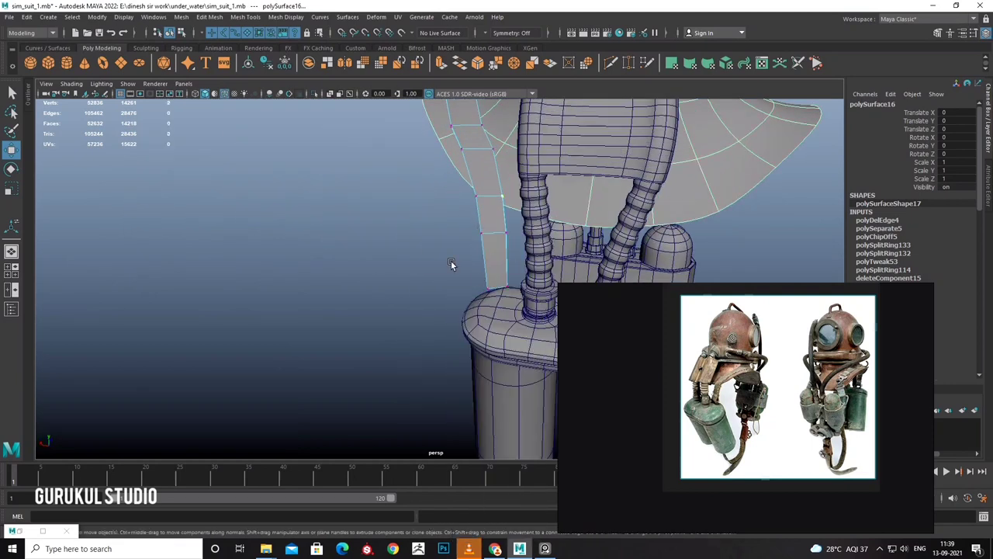
left_click_drag(452, 266, 500, 293)
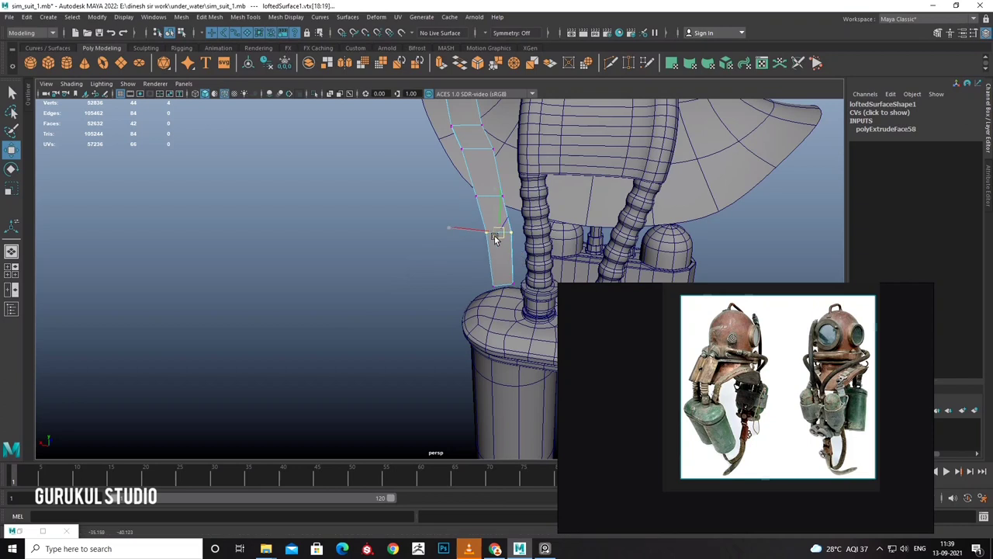
mouse_move(493, 241)
left_mouse_down("alt")
mouse_move(426, 244)
mouse_move(505, 280)
mouse_move(459, 300)
mouse_move(431, 225)
left_mouse_up("alt")
mouse_move(430, 225)
left_mouse_down()
mouse_move(391, 273)
mouse_move(437, 277)
mouse_move(395, 300)
mouse_move(394, 261)
mouse_move(384, 275)
mouse_move(411, 256)
mouse_move(456, 251)
mouse_move(350, 267)
mouse_move(284, 261)
mouse_move(384, 264)
left_mouse_up()
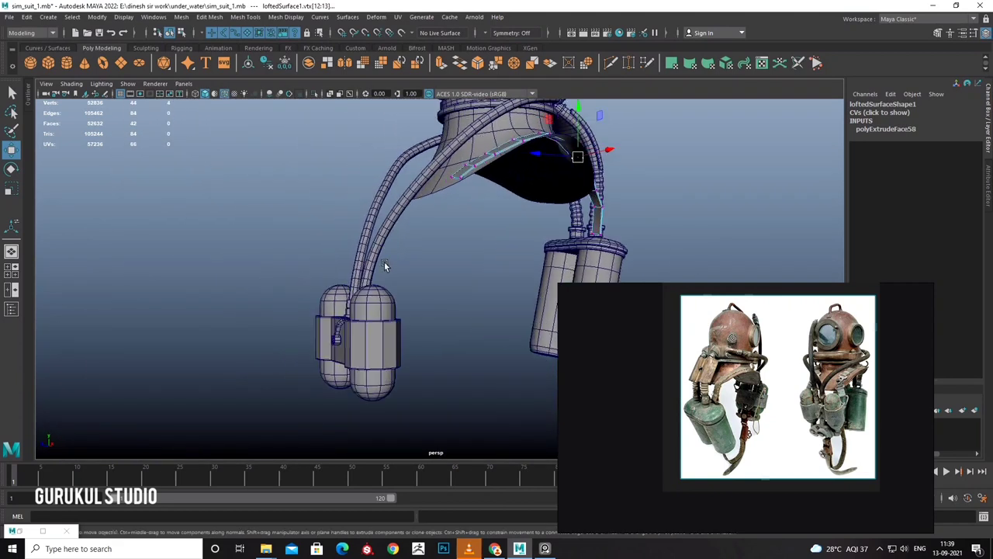
Select a ring of faces along the hose's lower end and delete them.
left_click(526, 134)
scroll(461, 255, "down", 3)
mouse_move(461, 255)
left_mouse_down("alt")
mouse_move(395, 253)
mouse_move(434, 266)
left_mouse_up("alt")
key("space")
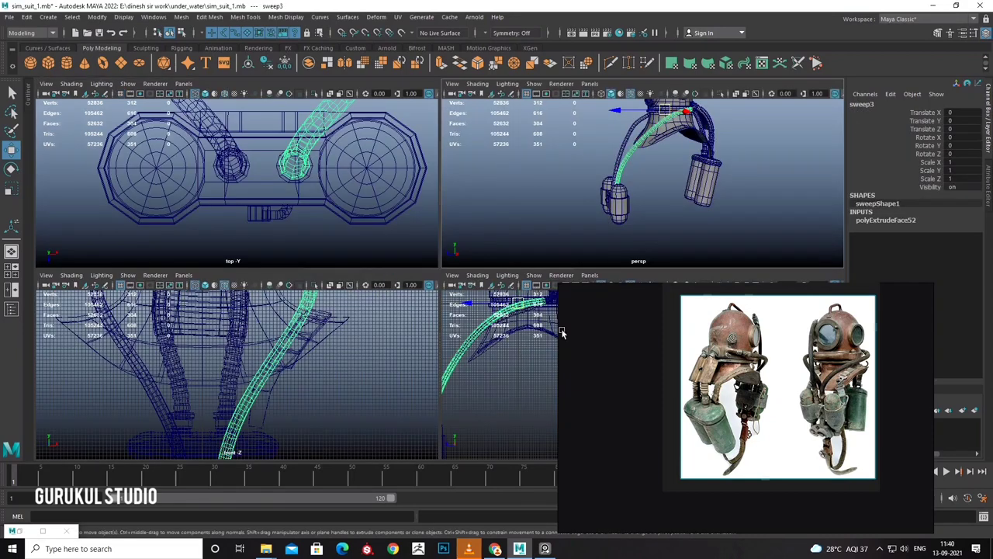
scroll(574, 357, "up", 2)
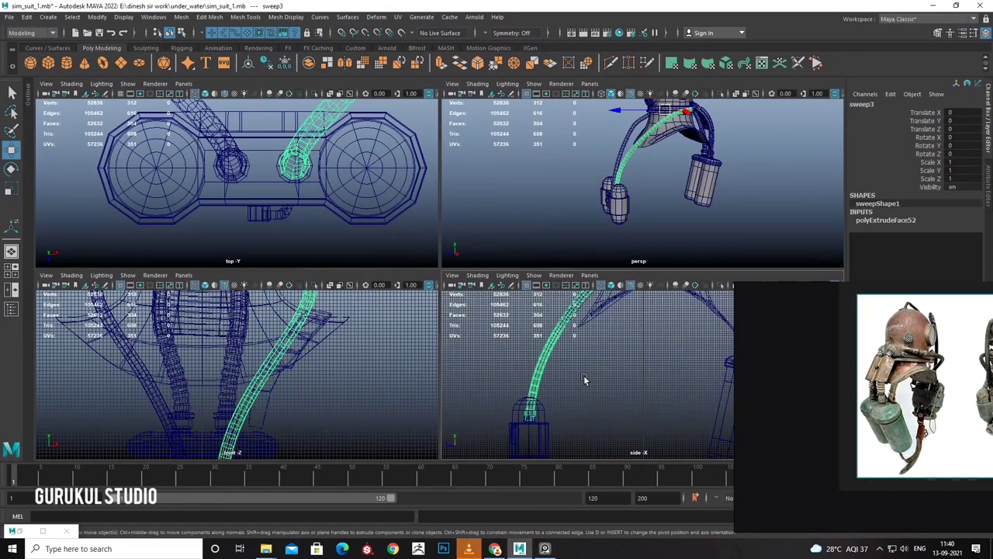
scroll(589, 342, "up", 2)
right_click(595, 332)
left_click(594, 291)
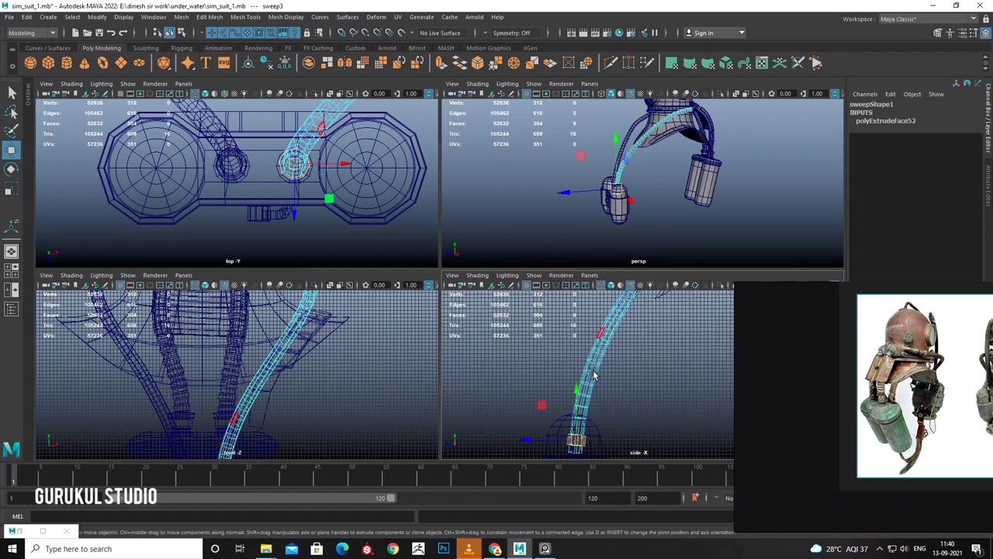
mouse_move(547, 210)
left_mouse_down("alt")
mouse_move(636, 222)
mouse_move(629, 204)
left_mouse_up("alt")
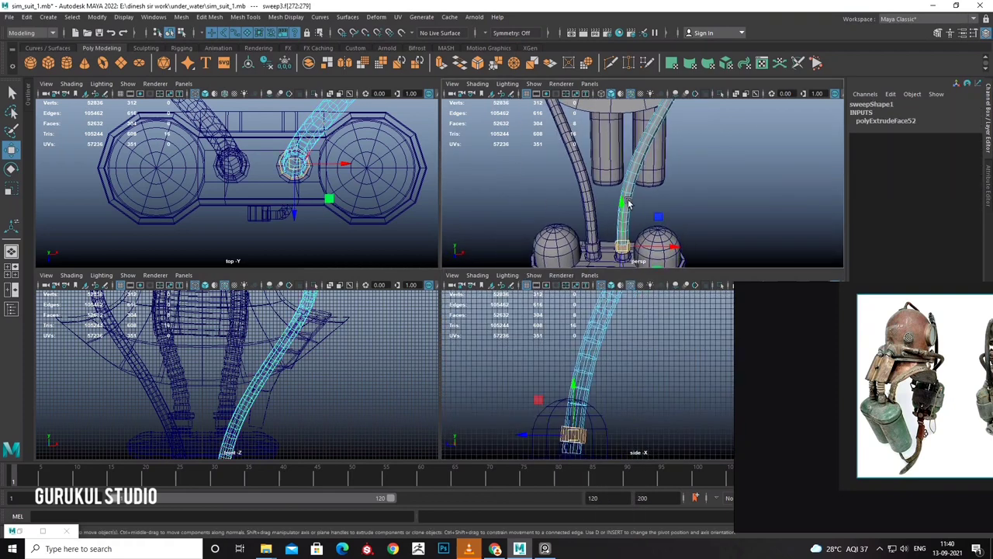
double_click(632, 206)
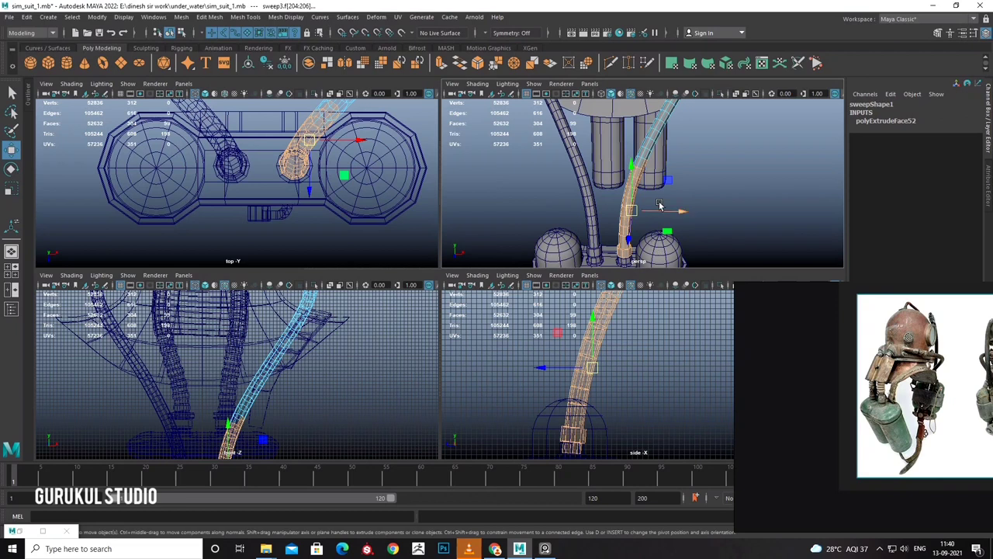
scroll(669, 223, "down", 3)
scroll(661, 261, "down", 1)
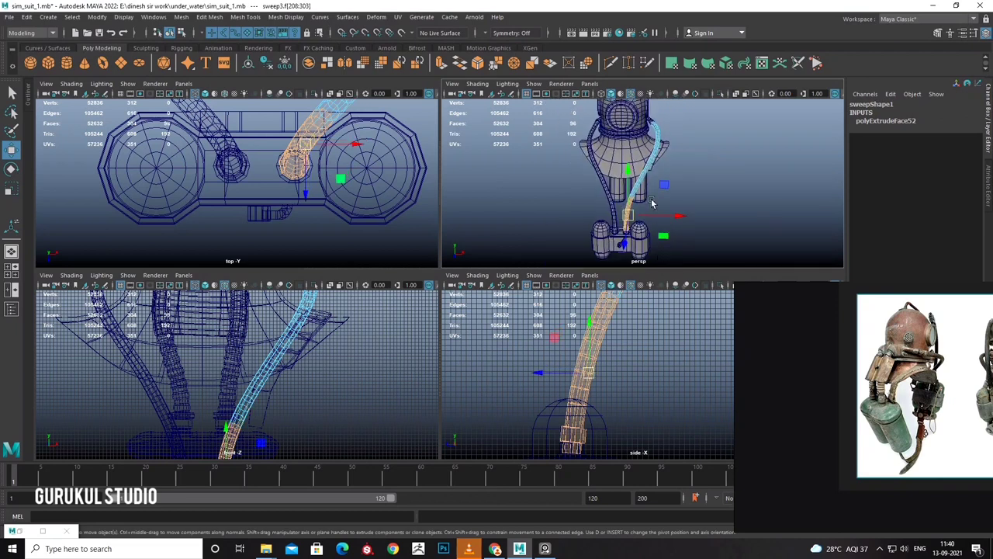
key("Delete")
Grow another face selection toward the hose end and delete those faces.
scroll(636, 186, "up", 4)
left_click(621, 165)
right_click(613, 183)
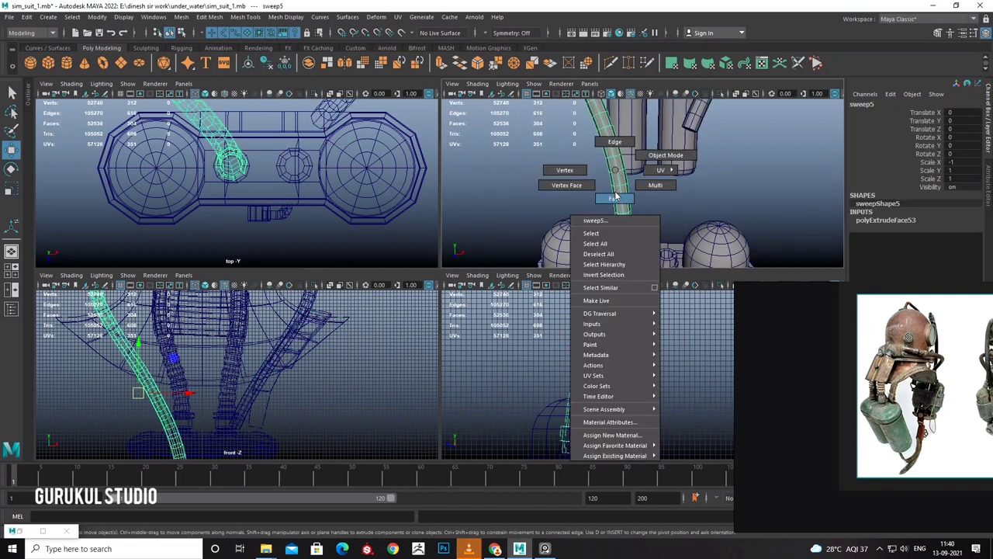
left_click(619, 188)
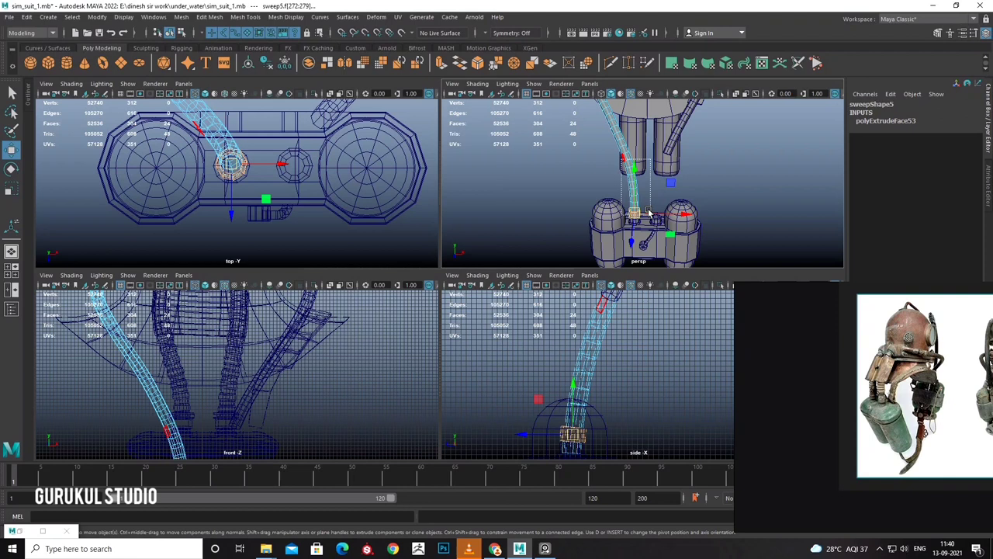
key("shift+period")
key("shift+period")
key("shift+period")
key("Delete")
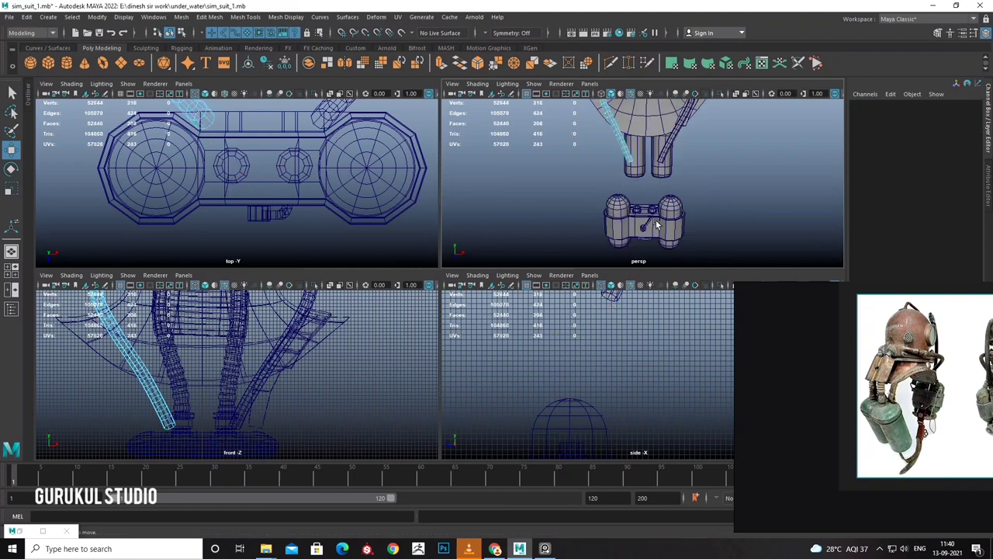
scroll(655, 223, "down", 3)
Group the small tank pipe, raise the group in Y and shift it back along Z.
right_click_drag(587, 214, 584, 218)
left_click(584, 218)
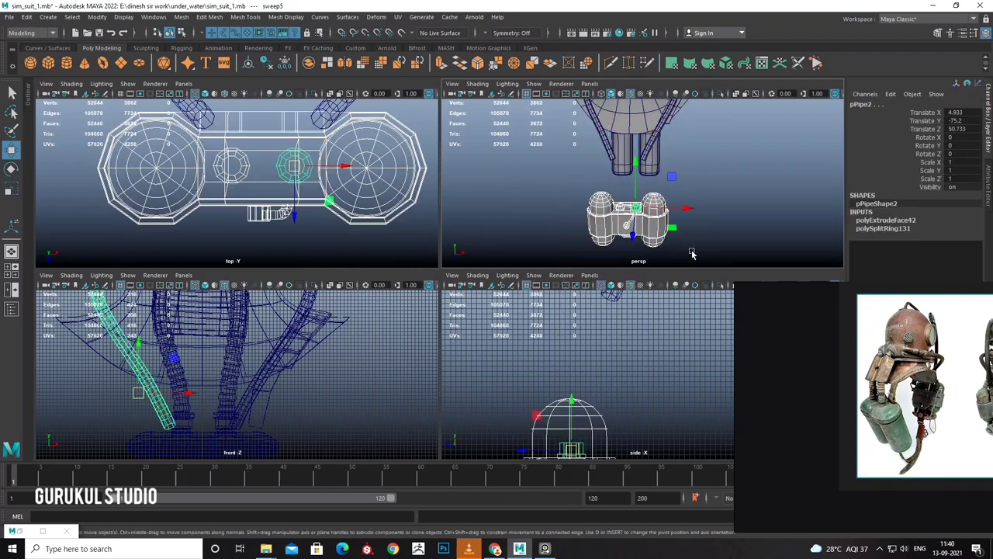
left_click_drag(589, 217, 618, 205, "alt")
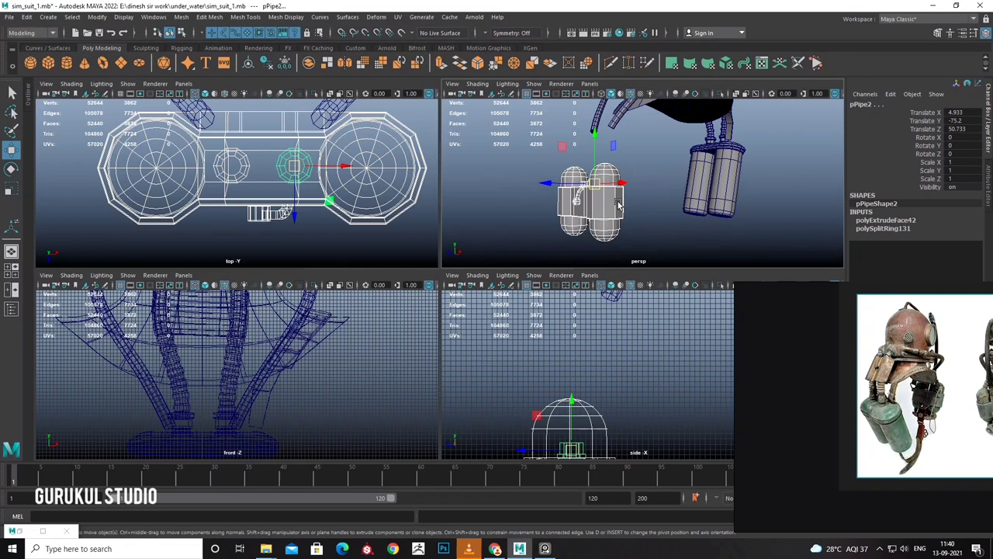
key("ctrl+g")
mouse_move(590, 203)
left_mouse_down("alt")
mouse_move(621, 222)
mouse_move(654, 208)
left_mouse_up("alt")
left_click_drag(594, 212, 616, 222)
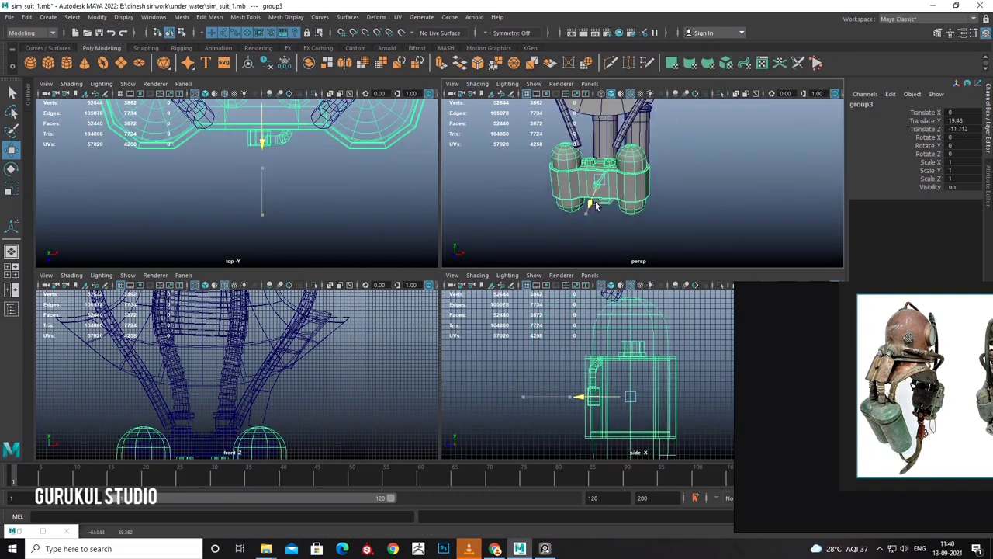
scroll(607, 187, "up", 5)
mouse_move(608, 187)
left_mouse_down("alt")
mouse_move(620, 178)
mouse_move(576, 178)
mouse_move(571, 203)
mouse_move(623, 167)
mouse_move(609, 170)
mouse_move(697, 205)
mouse_move(700, 218)
mouse_move(588, 213)
left_mouse_up("alt")
left_click(609, 170)
key("space")
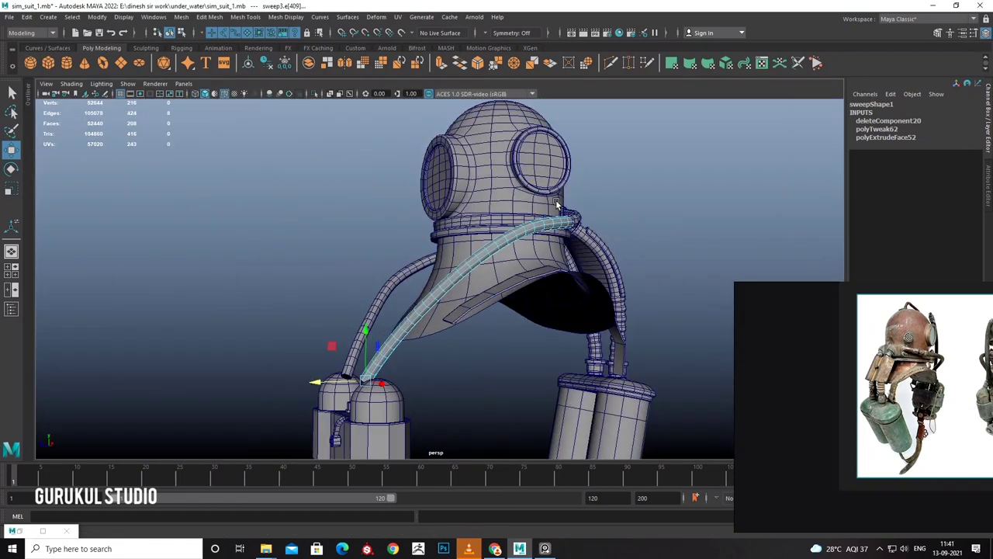
Delete the diagonal sweep hose, then maximize the side view and zoom out.
key("Delete")
key("ctrl+z")
key("Delete")
left_click_drag(365, 243, 454, 274, "alt")
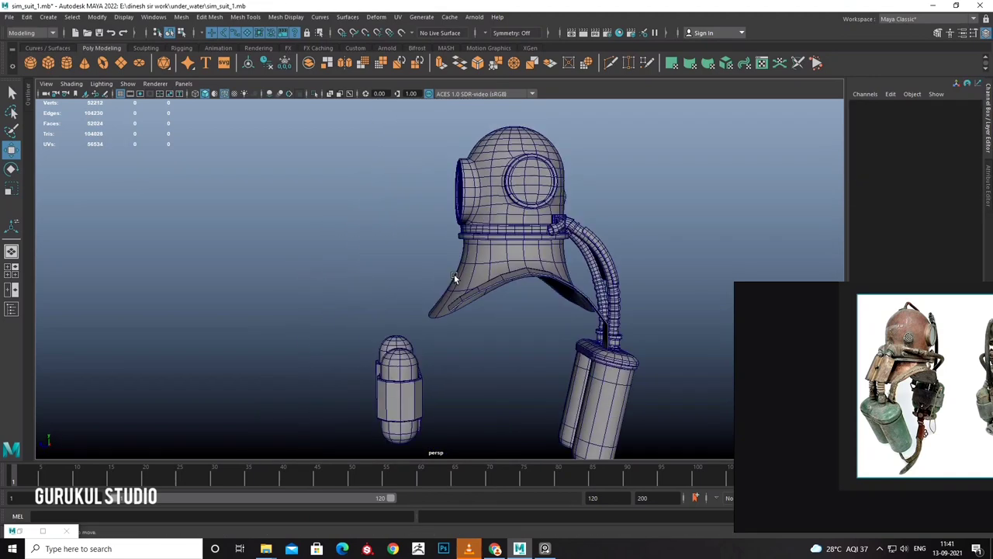
key("space")
key("space")
scroll(476, 293, "down", 3)
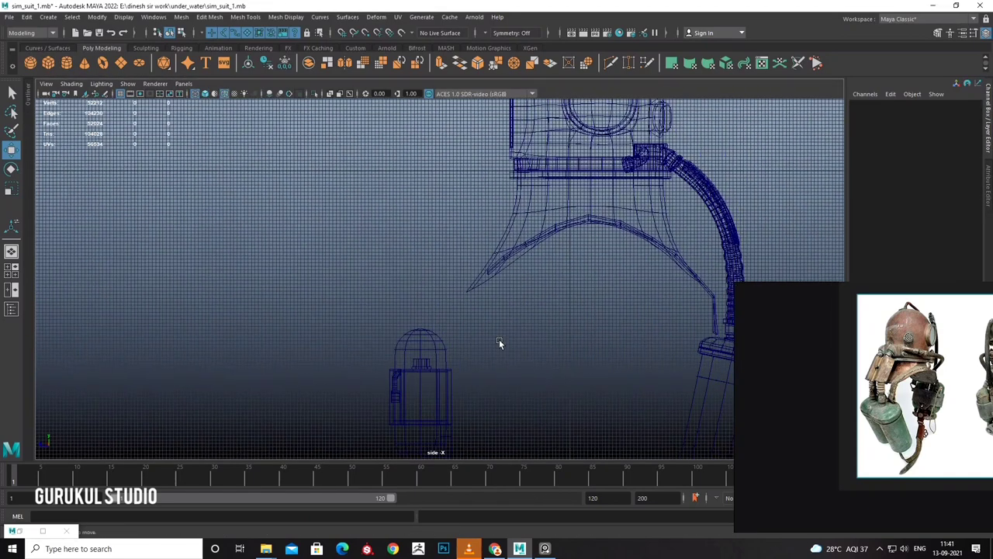
left_click(51, 18)
mouse_move(70, 95)
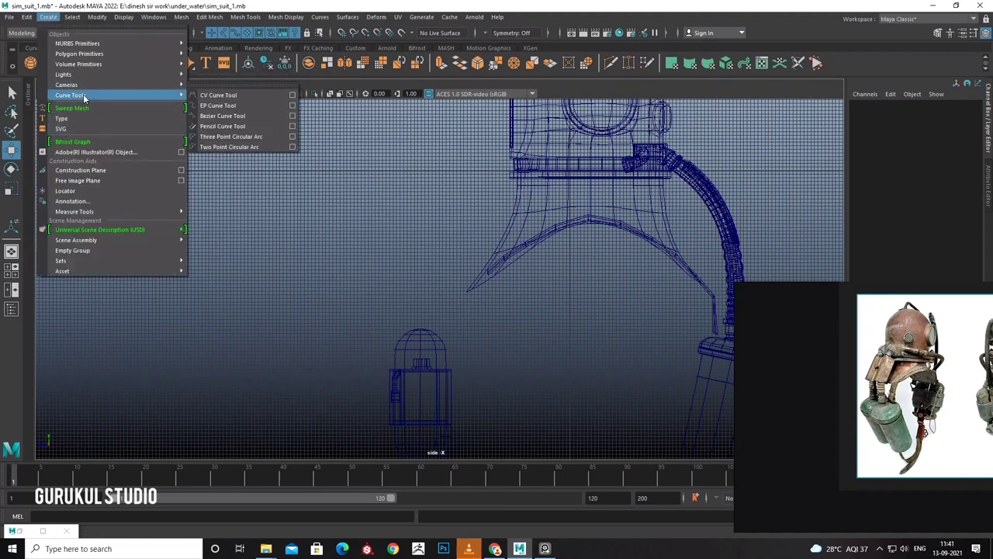
Draw a new CV curve starting from the small tank's top.
left_click(216, 95)
left_click(622, 165)
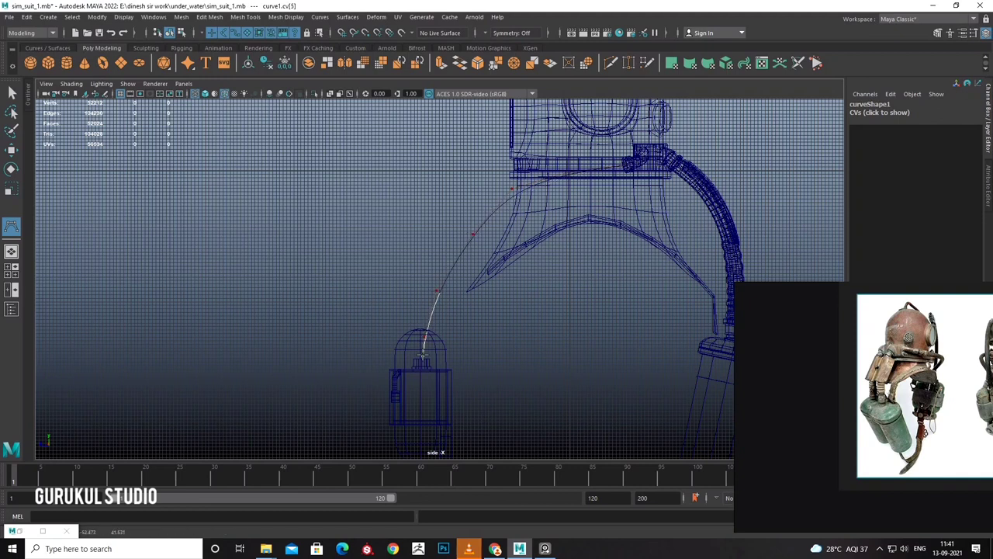
key("Return")
key("w")
key("space")
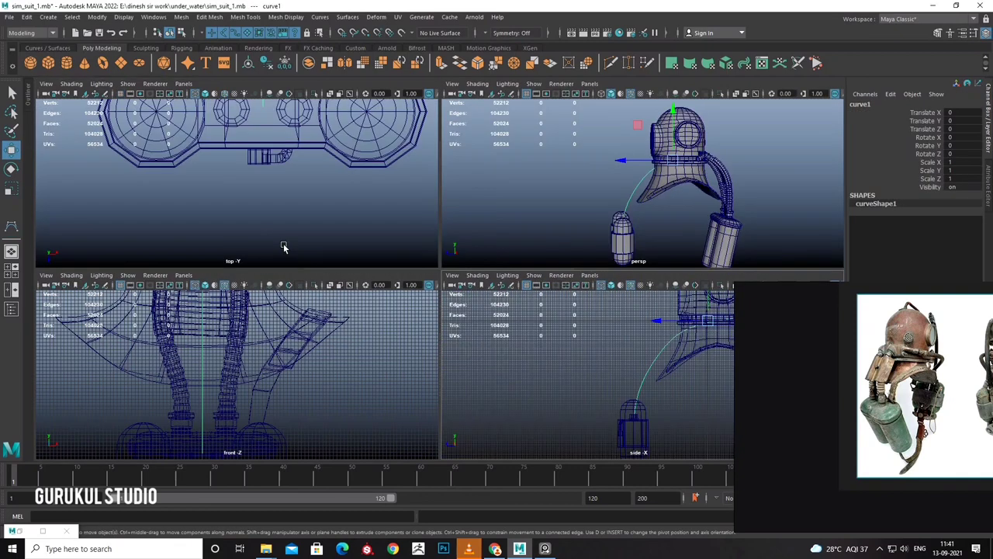
key("space")
key("space")
key("space")
Reposition the curve's control points so its end sits on the small tank's top.
left_click_drag(481, 220, 487, 220)
middle_click_drag(537, 244, 530, 227, "alt")
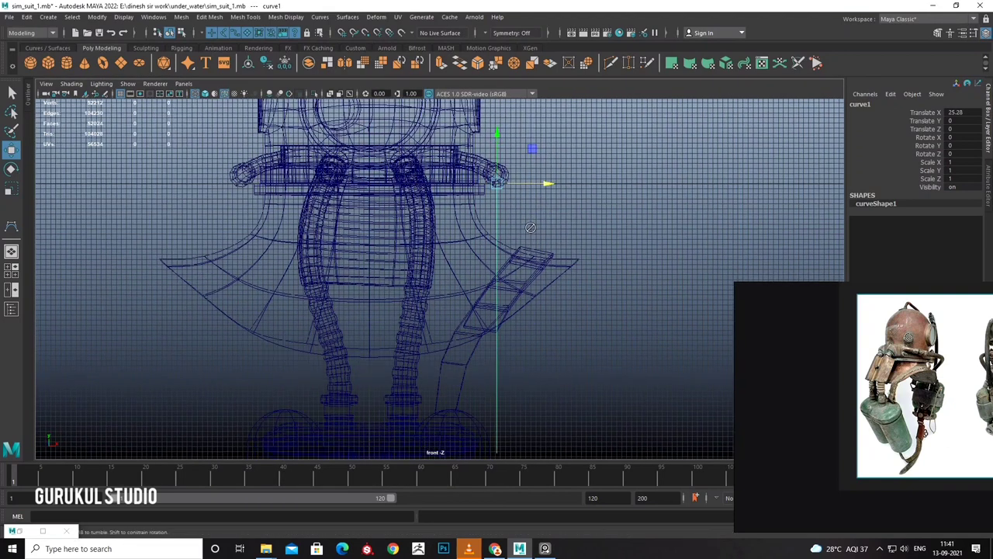
left_click(533, 243)
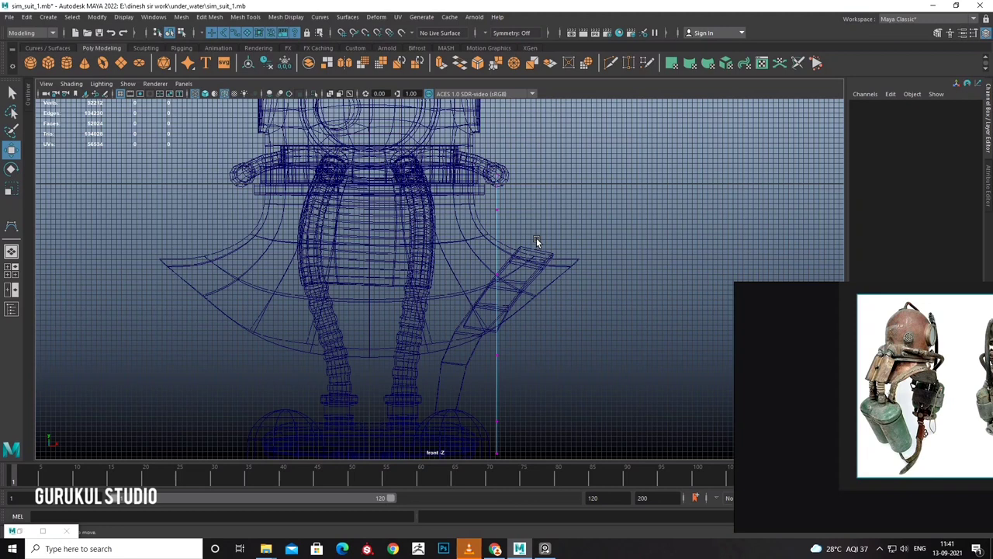
left_click(504, 242)
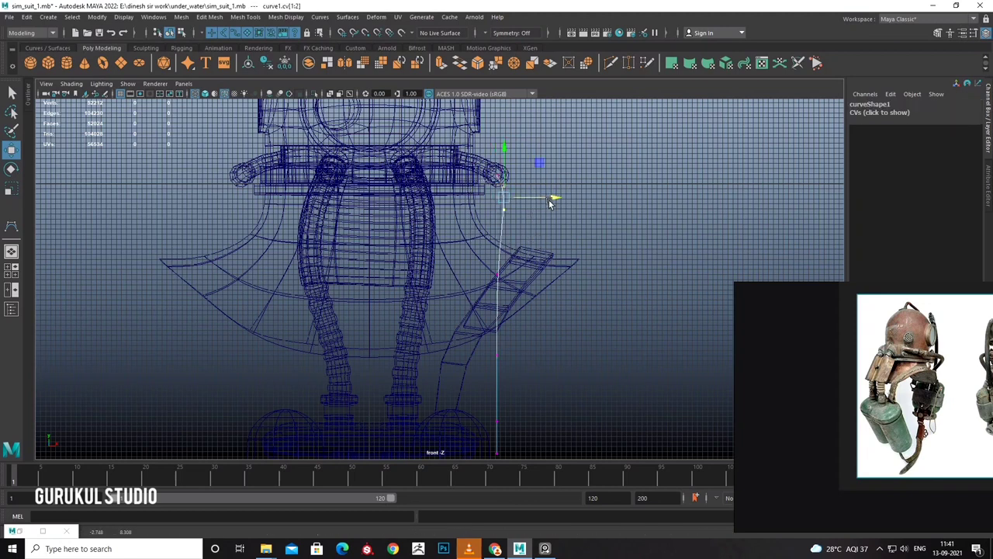
middle_click_drag(550, 199, 477, 184, "alt")
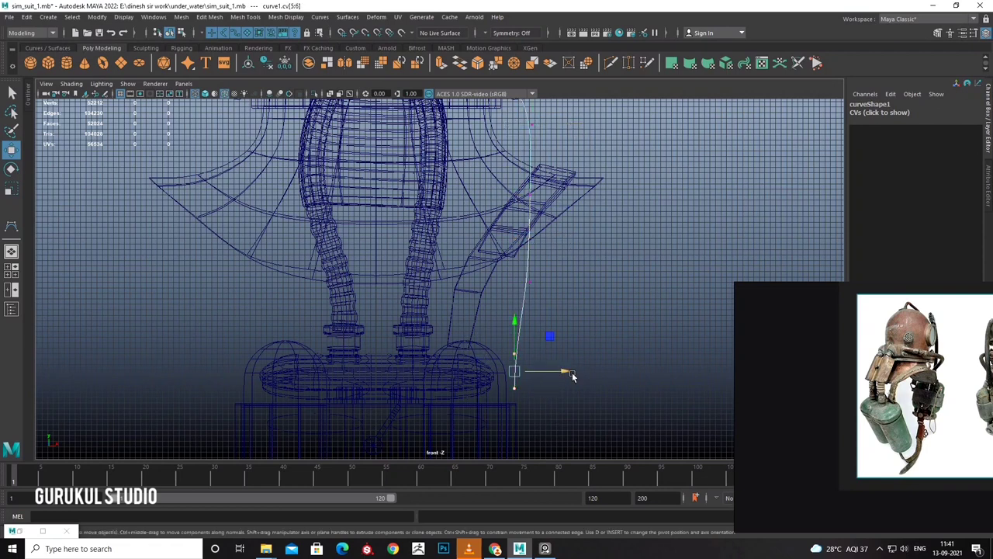
left_click(423, 355)
key("ctrl+z")
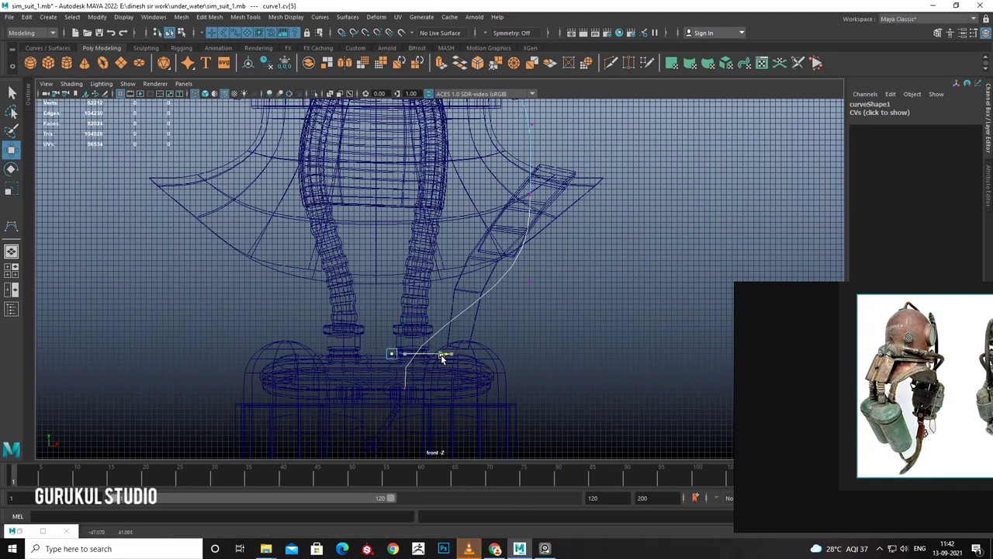
middle_click_drag(481, 249, 451, 298, "alt")
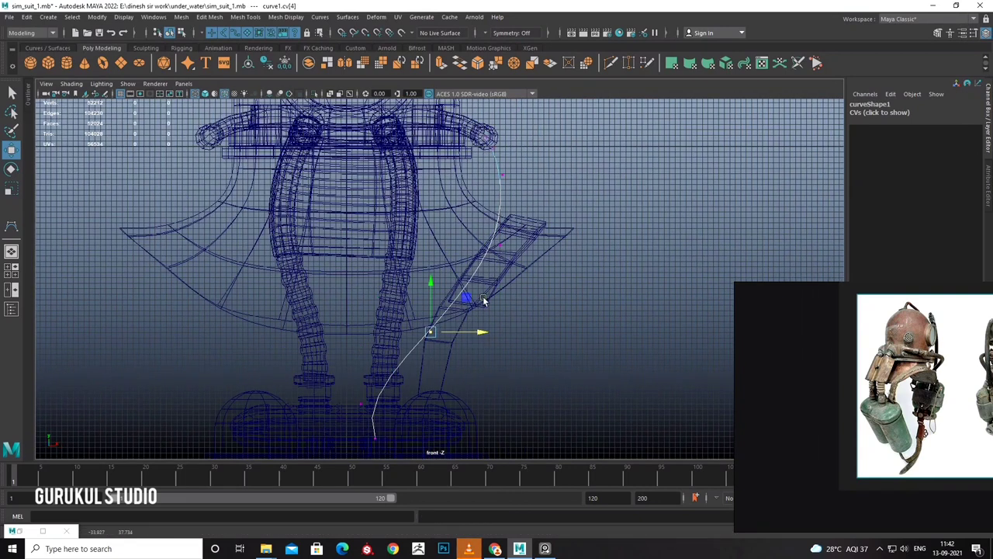
middle_click_drag(533, 255, 379, 329, "alt")
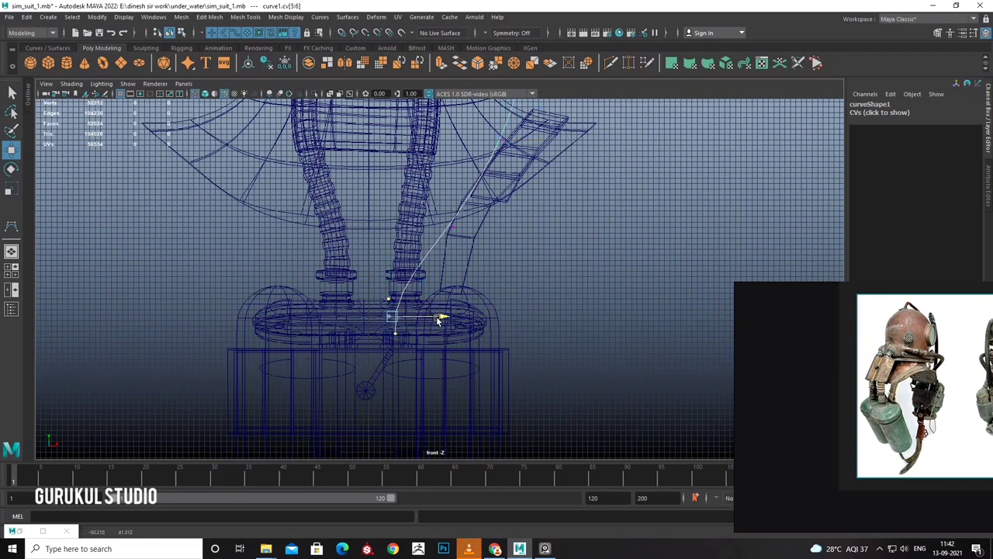
middle_click_drag(438, 320, 450, 301, "alt")
Move the curve's upper point onto the helmet collar and select the whole curve1.
left_click_drag(476, 243, 611, 169, "alt")
scroll(578, 238, "up", 3)
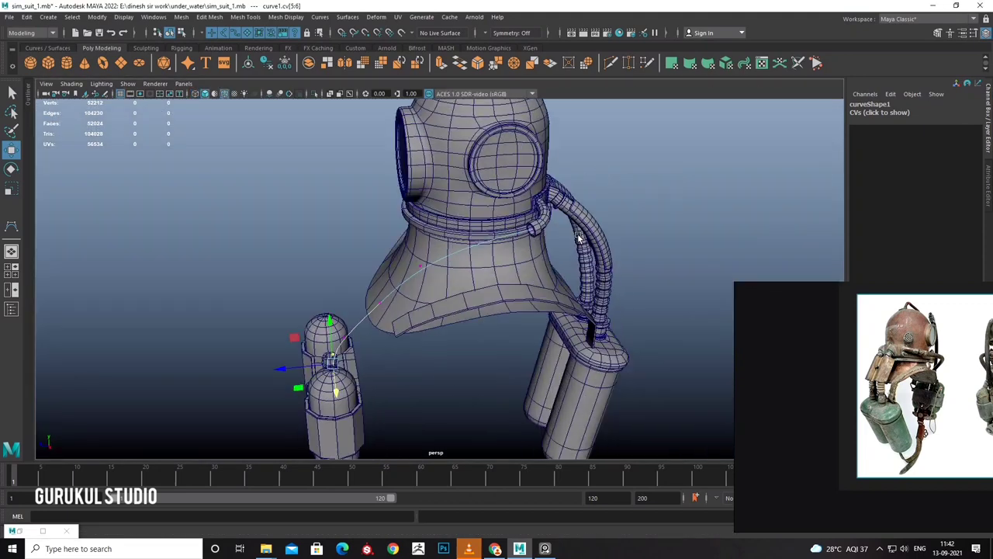
left_click_drag(578, 239, 541, 225, "alt")
scroll(446, 208, "up", 3)
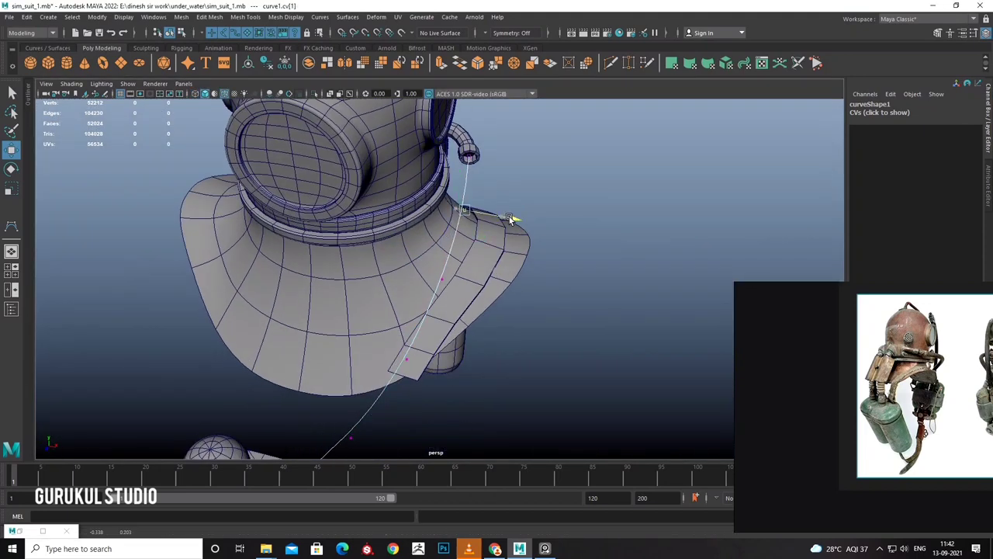
key("Right")
mouse_move(477, 262)
left_mouse_down("alt")
mouse_move(479, 271)
mouse_move(393, 284)
left_mouse_up("alt")
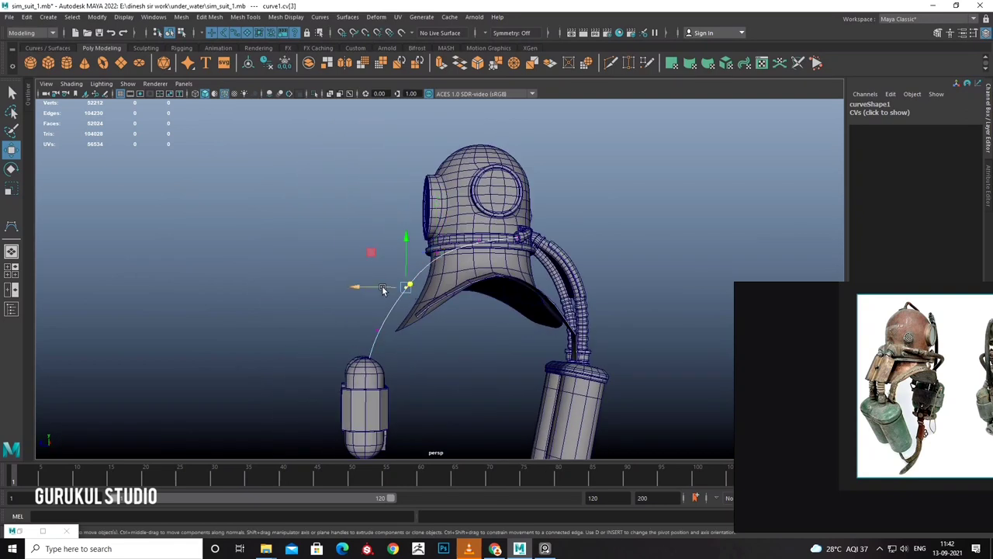
mouse_move(506, 243)
left_mouse_down("alt")
mouse_move(566, 248)
mouse_move(409, 283)
left_mouse_up("alt")
key("F8")
Sweep a tube mesh along curve1 with profile scale 1.639 and precision 63.388.
left_click(48, 17)
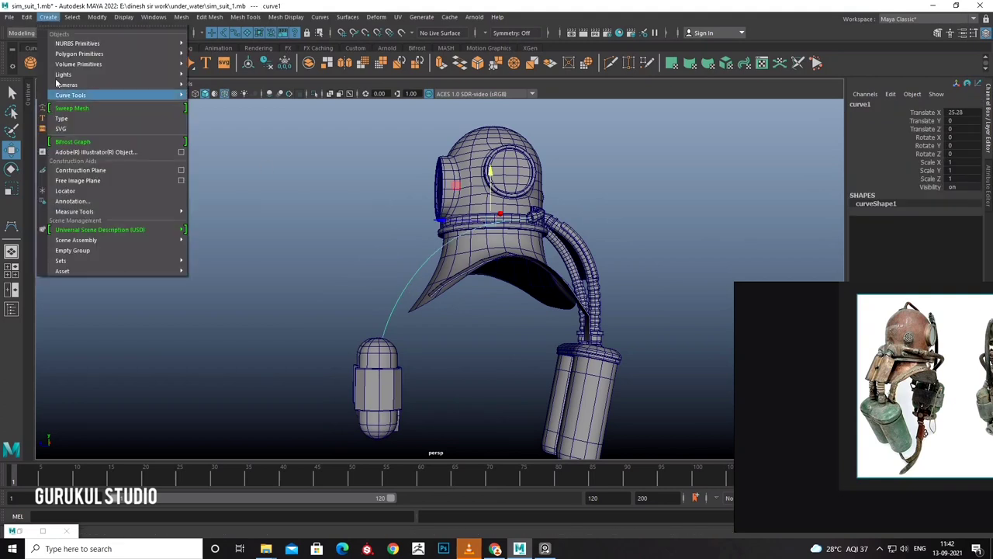
left_click(70, 108)
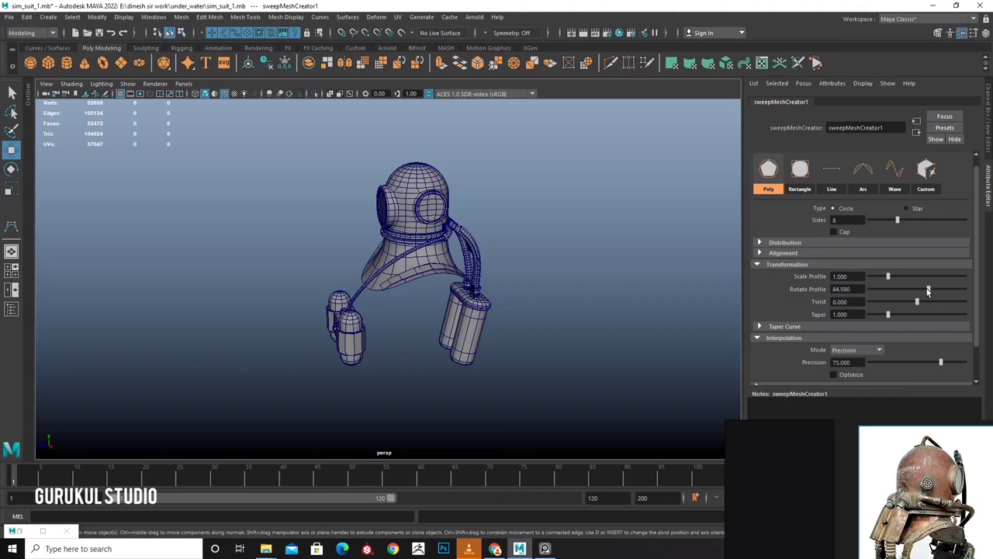
scroll(411, 241, "up", 5)
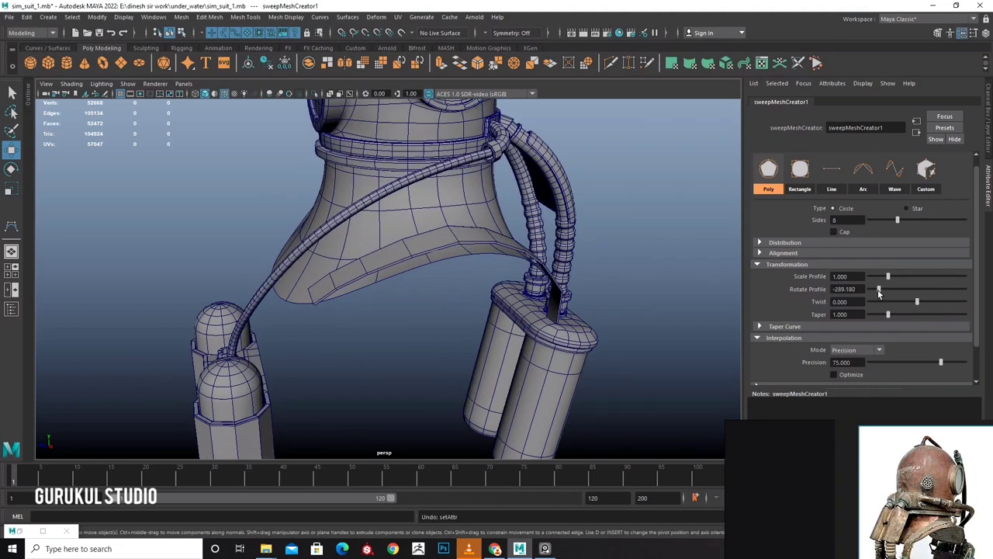
left_click_drag(890, 280, 903, 281)
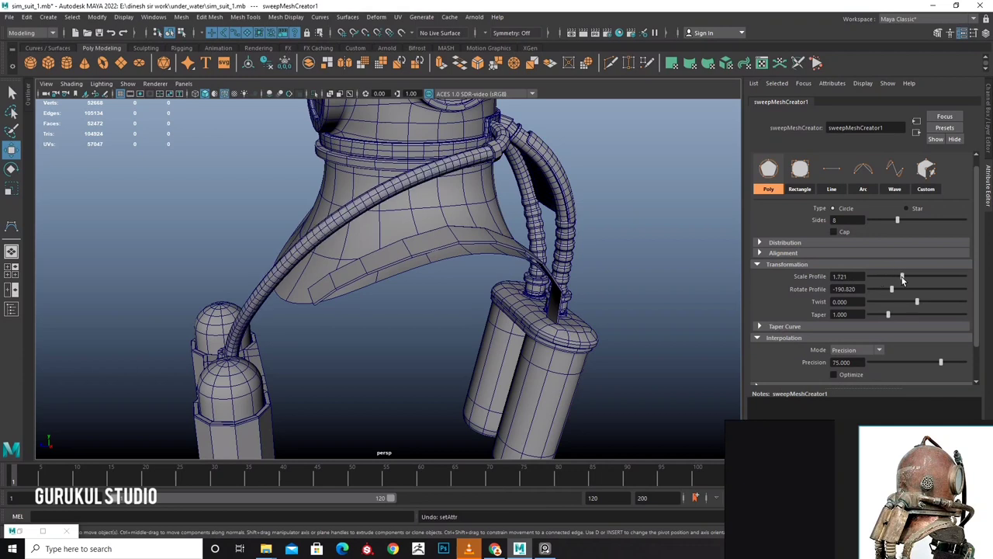
mouse_move(269, 221)
left_mouse_down("alt")
mouse_move(345, 236)
mouse_move(368, 275)
mouse_move(405, 221)
mouse_move(779, 279)
left_mouse_up("alt")
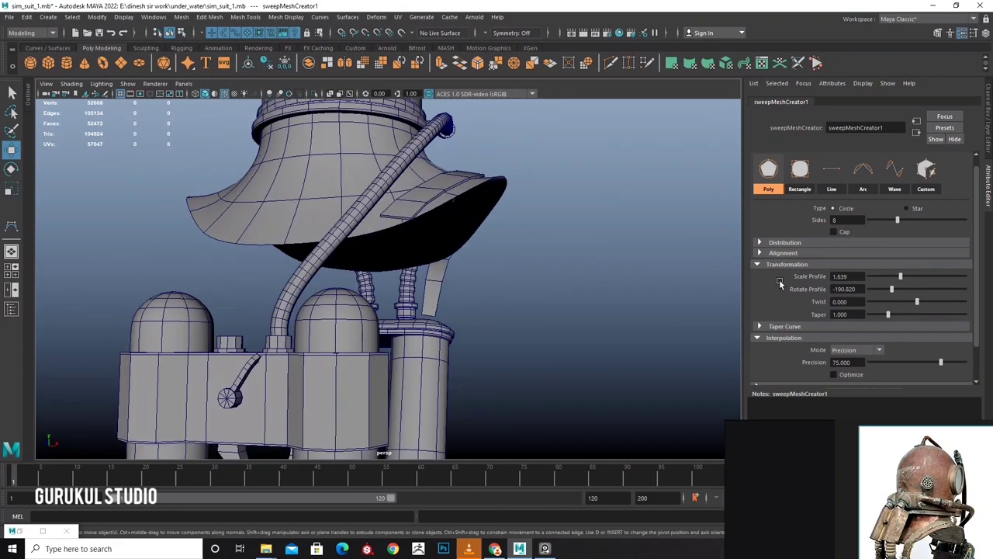
scroll(919, 319, "down", 2)
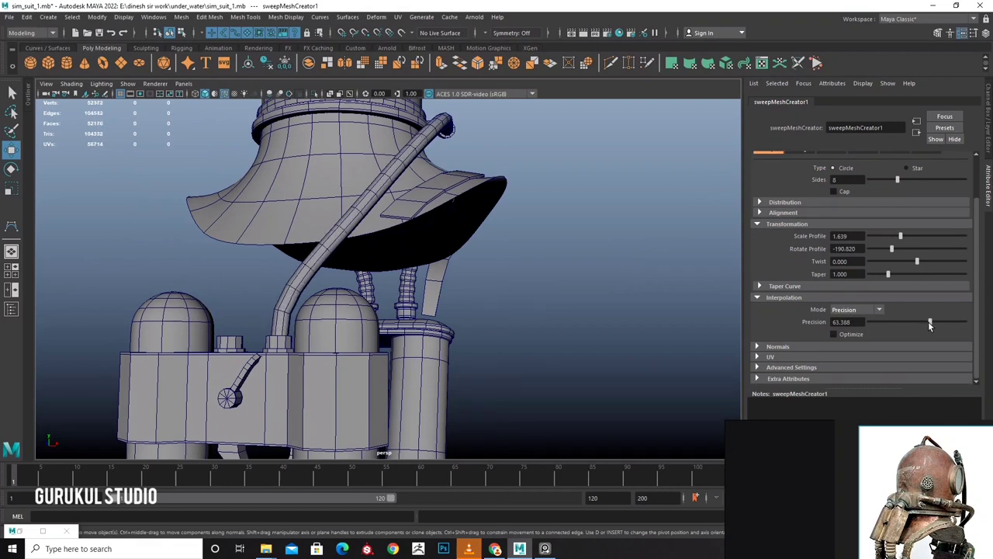
mouse_move(839, 320)
left_mouse_down("alt")
mouse_move(441, 254)
mouse_move(450, 249)
mouse_move(491, 280)
mouse_move(479, 253)
mouse_move(504, 275)
mouse_move(492, 169)
left_mouse_up("alt")
scroll(481, 280, "up", 3)
Switch to wireframe and reselect the hose curve behind the tanks.
key("4")
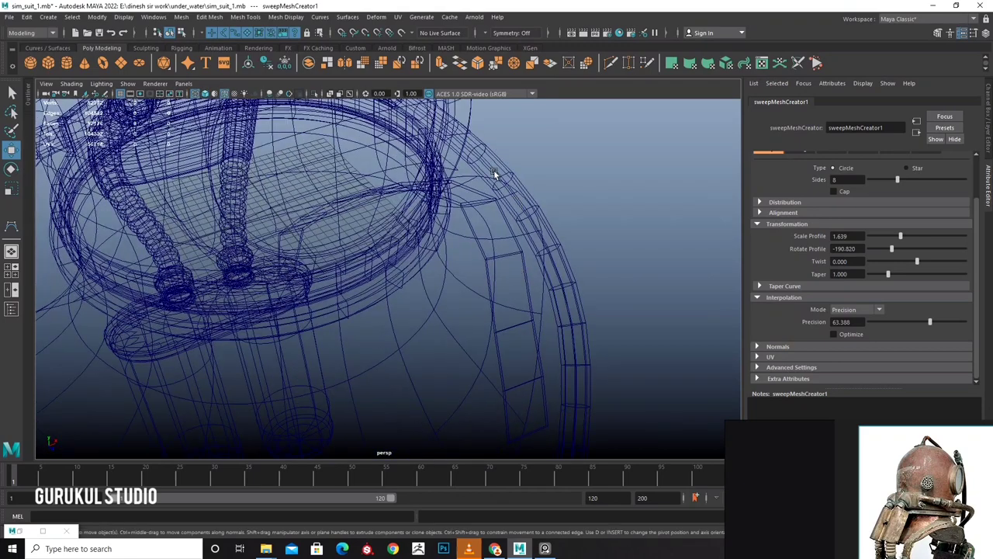
left_click(446, 290)
mouse_move(446, 289)
left_mouse_down("alt")
mouse_move(449, 267)
mouse_move(93, 228)
left_mouse_up("alt")
left_click(496, 207)
mouse_move(495, 208)
left_mouse_down("alt")
mouse_move(347, 191)
mouse_move(379, 302)
mouse_move(431, 286)
mouse_move(367, 298)
mouse_move(394, 284)
mouse_move(403, 244)
mouse_move(377, 299)
mouse_move(303, 298)
mouse_move(251, 281)
mouse_move(388, 333)
mouse_move(419, 263)
mouse_move(454, 230)
mouse_move(481, 243)
mouse_move(411, 236)
mouse_move(322, 244)
mouse_move(230, 196)
mouse_move(261, 289)
mouse_move(403, 266)
mouse_move(406, 221)
left_mouse_up("alt")
right_click(347, 191)
left_click(364, 196)
left_click(378, 302)
Select the new hose tube and apply Delete by Type to it.
left_click(479, 196)
mouse_move(480, 195)
left_mouse_down("alt")
mouse_move(458, 243)
mouse_move(404, 265)
left_mouse_up("alt")
left_click(404, 264)
left_click(27, 17)
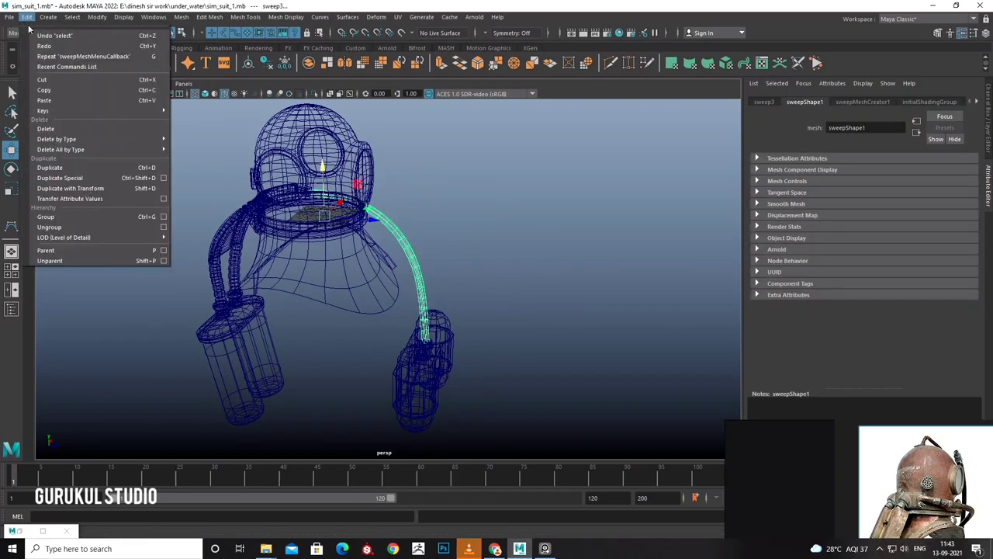
left_click(198, 141)
scroll(499, 234, "up", 5)
scroll(466, 217, "up", 5)
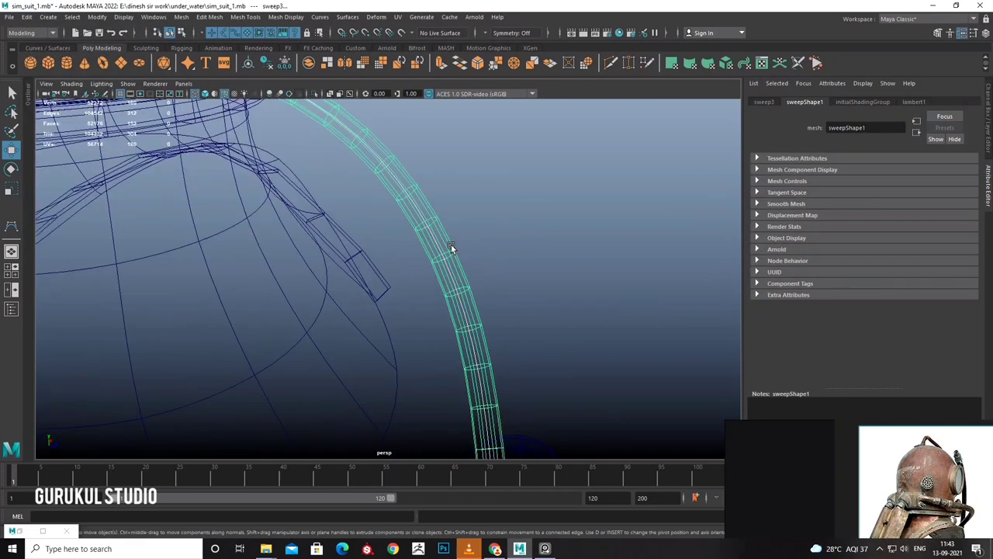
scroll(436, 189, "up", 3)
left_click(437, 189)
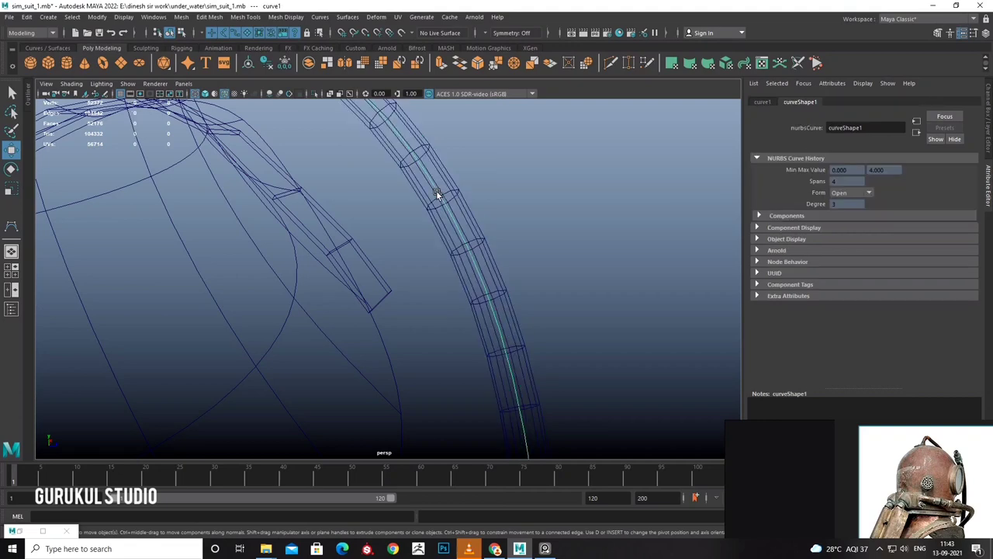
scroll(498, 199, "down", 5)
left_click_drag(498, 198, 434, 233, "alt")
Mirror-duplicate the hose with scale X -1 and select the copy's end vertex ring.
key("space")
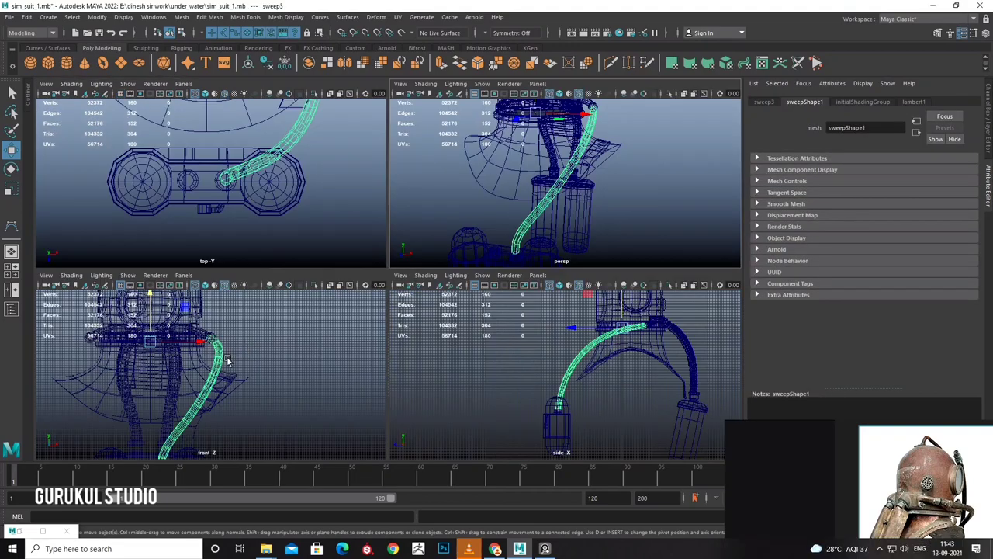
key("space")
key("ctrl+shift+d")
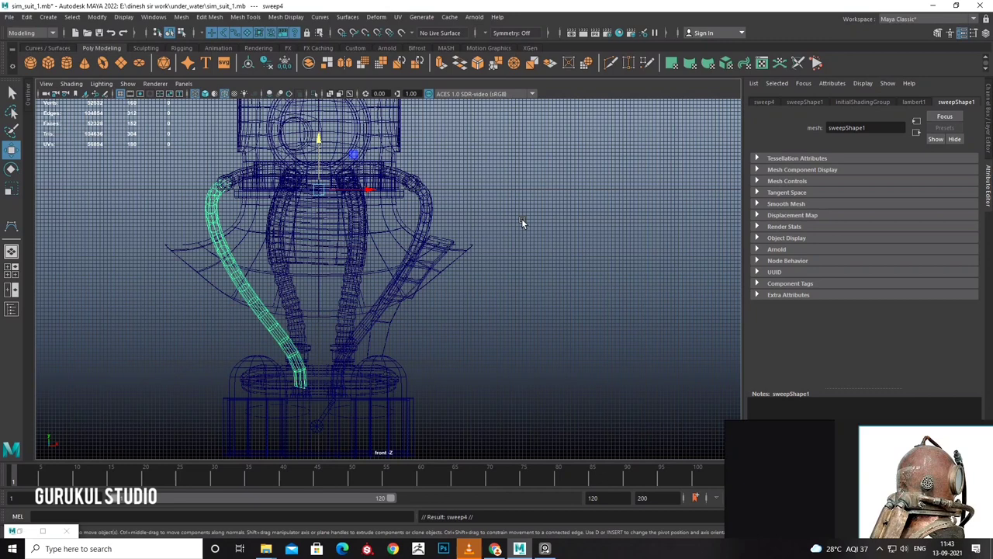
key("space")
key("space")
mouse_move(477, 232)
left_mouse_down("alt")
mouse_move(354, 297)
mouse_move(339, 285)
left_mouse_up("alt")
right_click_drag(339, 285, 299, 281)
left_click_drag(306, 307, 353, 330)
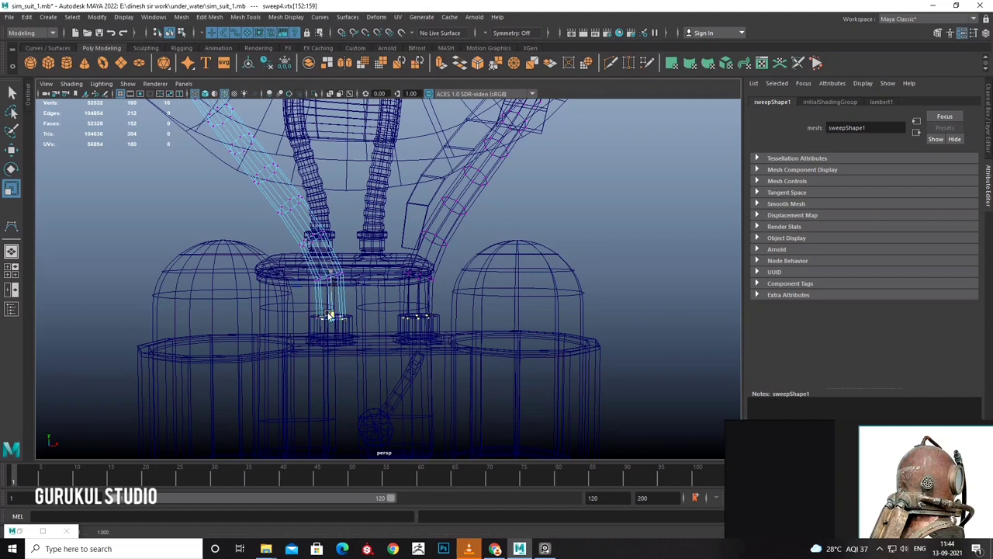
left_click_drag(331, 270, 220, 258, "alt")
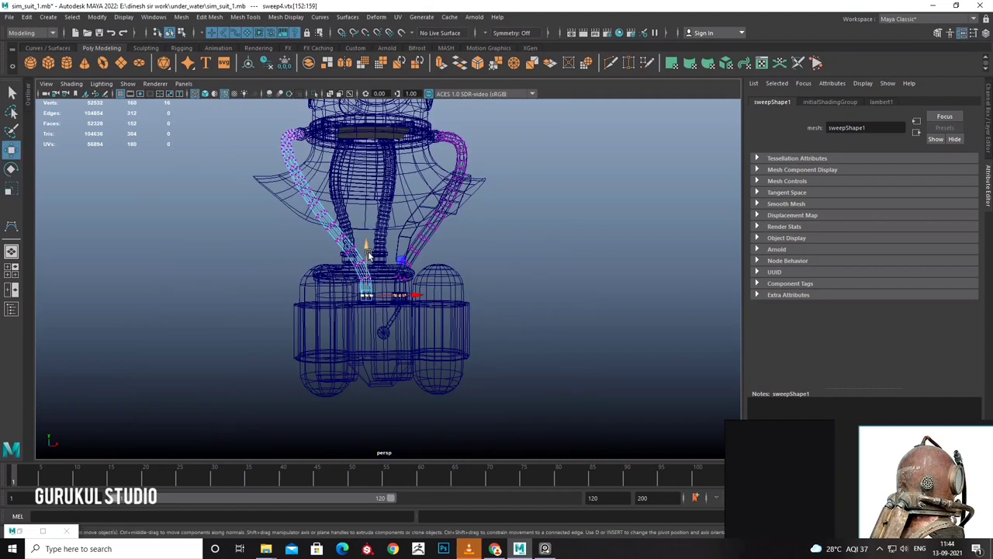
key("F8")
Return to a single shaded view zoomed out to show the whole suit.
scroll(508, 272, "down", 5)
key("space")
key("space")
key("5")
mouse_move(555, 223)
left_mouse_down("alt")
mouse_move(488, 288)
mouse_move(427, 291)
mouse_move(455, 272)
left_mouse_up("alt")
scroll(426, 288, "up", 3)
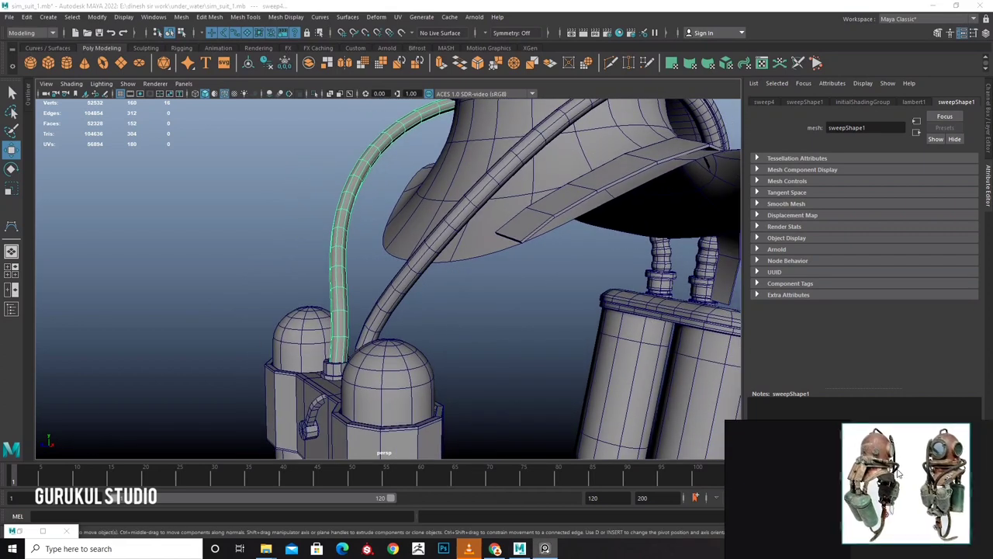
scroll(618, 401, "down", 3)
mouse_move(618, 401)
left_mouse_down("alt")
mouse_move(416, 314)
mouse_move(477, 310)
mouse_move(432, 264)
left_mouse_up("alt")
Select an edge loop on the right hose, then return to object mode and select the left hose.
right_click(431, 264)
right_click_drag(432, 279, 430, 234)
double_click(428, 326)
mouse_move(428, 277)
left_mouse_down("alt")
mouse_move(384, 301)
mouse_move(419, 301)
mouse_move(452, 279)
left_mouse_up("alt")
scroll(399, 289, "down", 3)
right_click_drag(452, 279, 548, 248)
left_click_drag(548, 248, 385, 287, "alt")
left_click(359, 295)
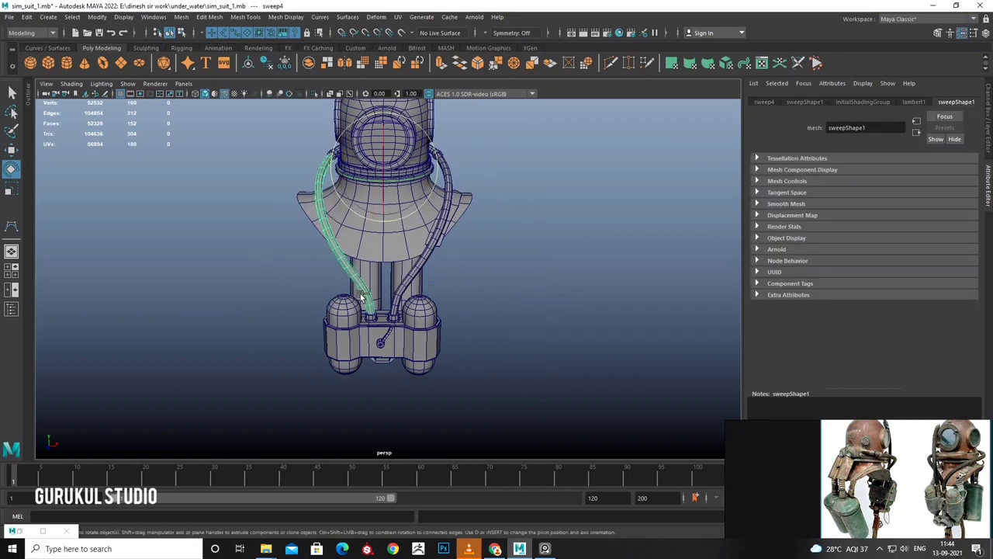
Undo the extra outer hose copy and show the channel values.
key("ctrl+z")
key("ctrl+z")
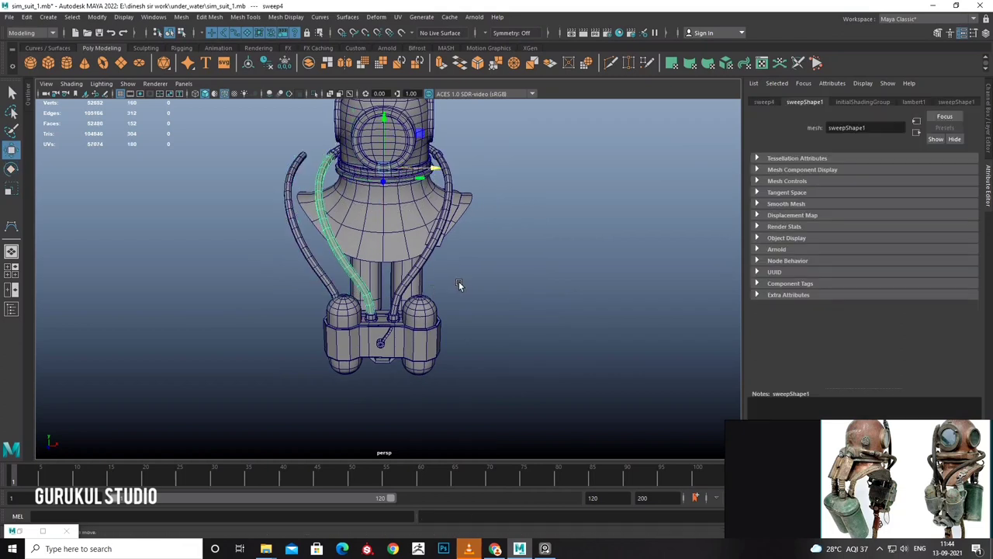
key("shift+z")
key("shift+z")
left_click(988, 105)
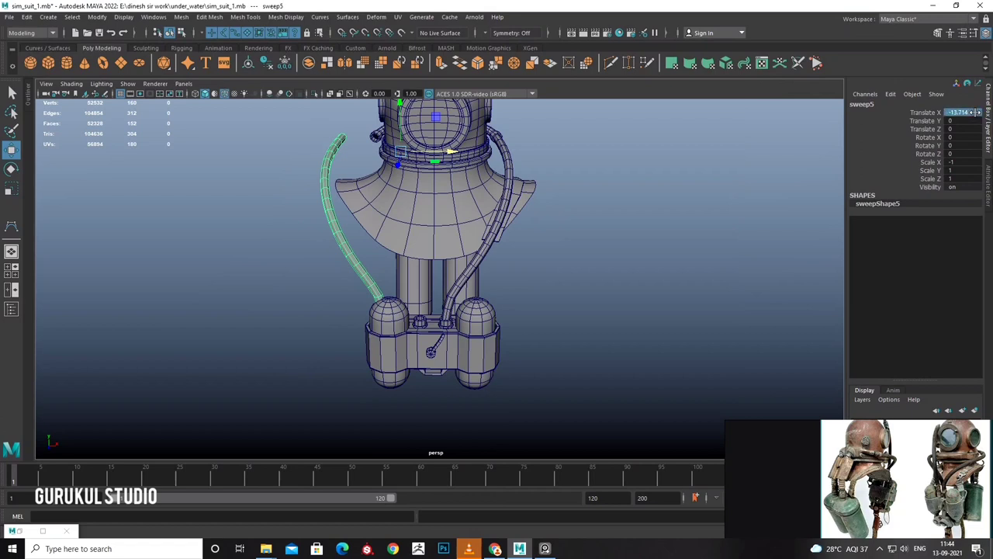
left_click(698, 165)
mouse_move(698, 165)
left_mouse_down("alt")
mouse_move(568, 266)
mouse_move(521, 209)
mouse_move(491, 261)
mouse_move(520, 264)
mouse_move(199, 262)
mouse_move(362, 278)
left_mouse_up("alt")
scroll(523, 206, "up", 5)
mouse_move(438, 277)
left_mouse_down("alt")
mouse_move(504, 249)
mouse_move(498, 221)
mouse_move(551, 244)
mouse_move(489, 243)
mouse_move(515, 244)
mouse_move(462, 207)
mouse_move(567, 292)
mouse_move(455, 266)
left_mouse_up("alt")
Move two end control vertices of loftedSurface1 down toward the tank.
left_click(489, 246)
right_click_drag(455, 266, 423, 266)
mouse_move(435, 295)
left_mouse_down()
mouse_move(481, 326)
mouse_move(565, 339)
mouse_move(419, 342)
left_mouse_up()
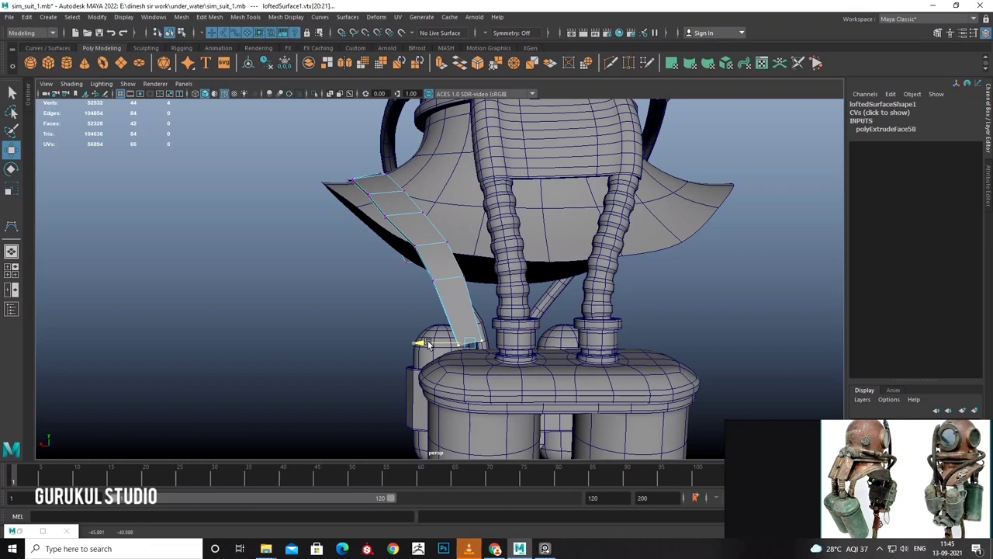
mouse_move(429, 344)
left_mouse_down("alt")
mouse_move(586, 305)
mouse_move(505, 271)
mouse_move(543, 271)
left_mouse_up("alt")
key("F8")
scroll(538, 220, "down", 3)
left_click(537, 219)
mouse_move(535, 212)
left_mouse_down("alt")
mouse_move(499, 244)
mouse_move(657, 184)
left_mouse_up("alt")
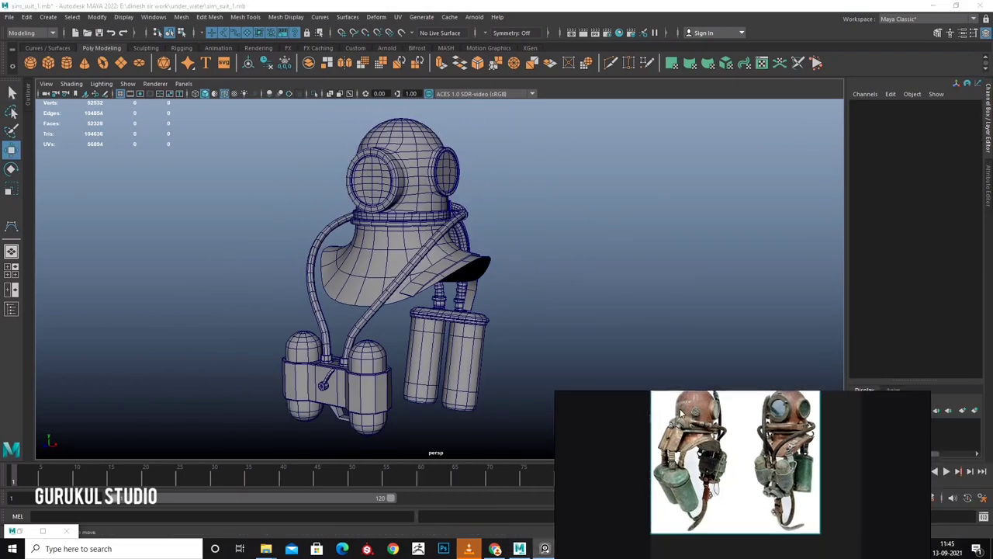
left_click(879, 549)
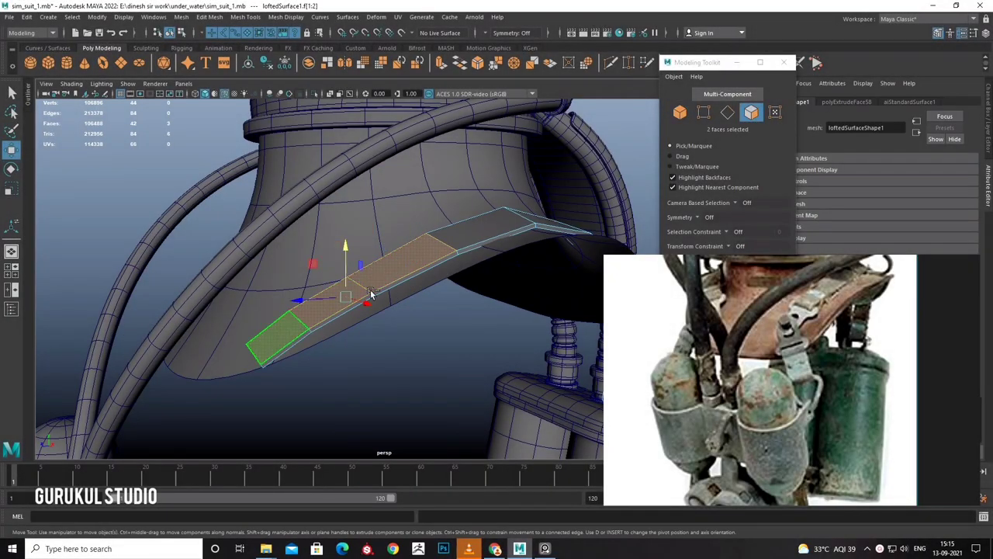
Extract the three selected strap faces and separate them into the standalone strip polySurface19.
right_click_drag(371, 293, 393, 446, "shift")
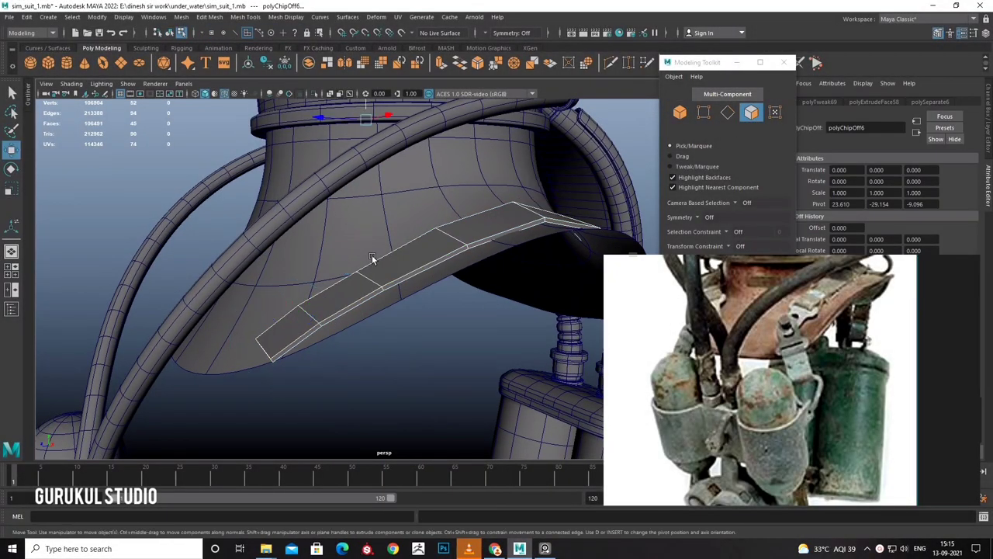
right_click_drag(372, 258, 433, 258)
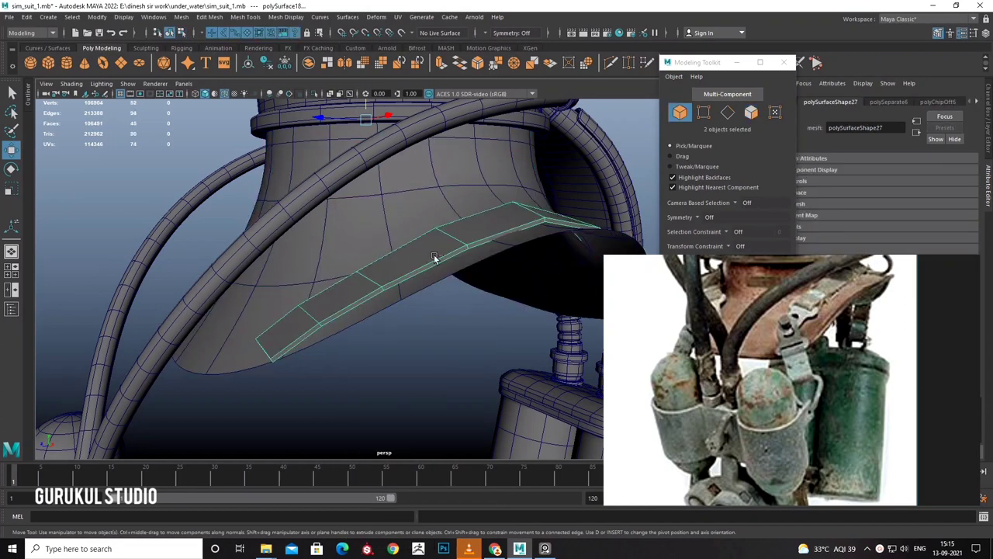
key("ctrl+z")
key("ctrl+z")
left_click(433, 196, "shift")
mouse_move(393, 215)
left_mouse_down("alt")
mouse_move(348, 239)
mouse_move(410, 269)
left_mouse_up("alt")
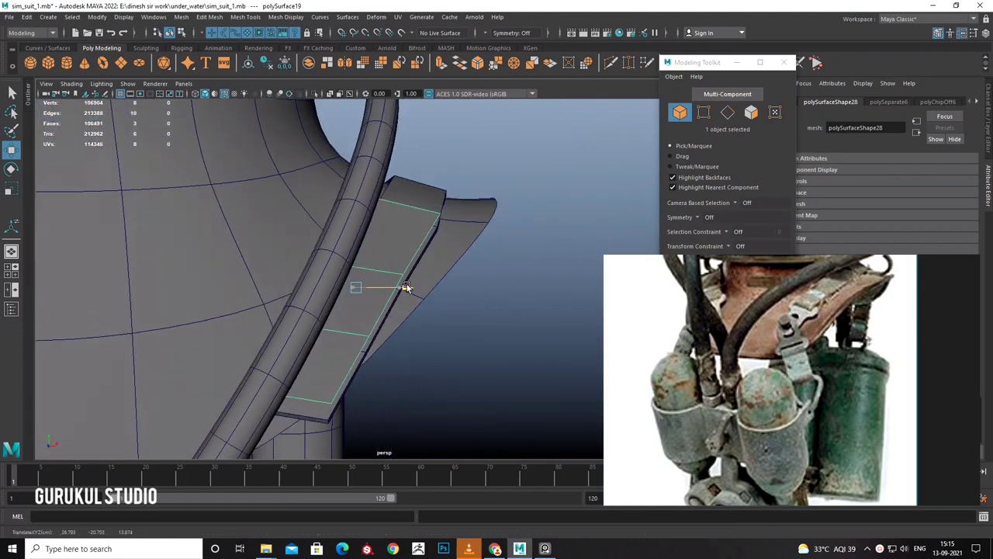
mouse_move(354, 243)
left_mouse_down("alt")
mouse_move(367, 277)
mouse_move(382, 243)
left_mouse_up("alt")
Extrude the strip's top faces about 0.93 in Local Translate Z into a thicker band.
key("ctrl+F11")
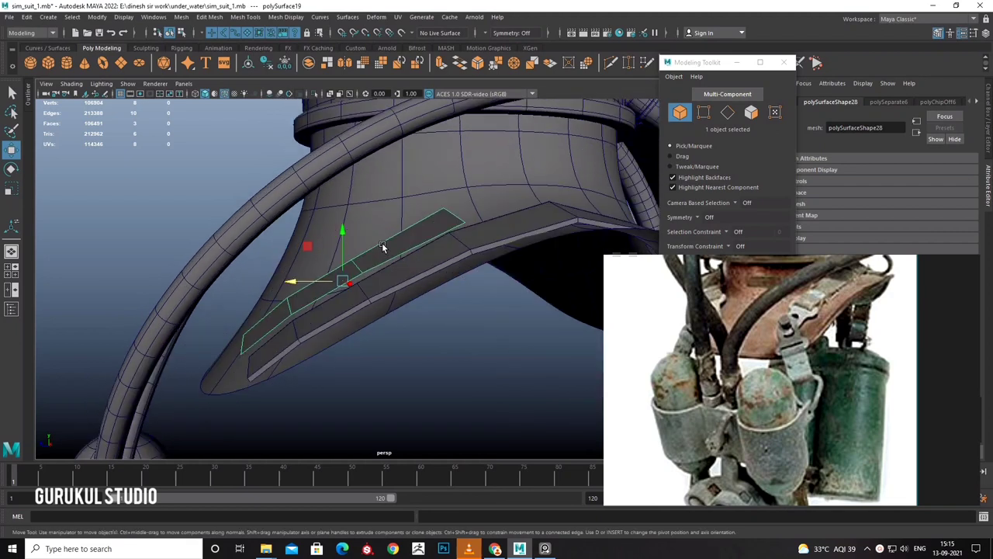
right_click_drag(385, 250, 363, 283, "shift")
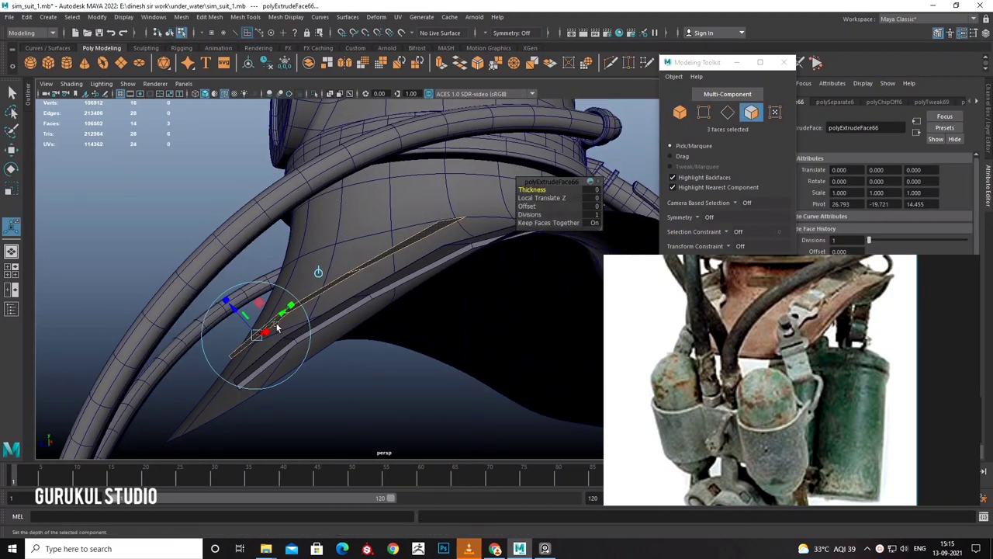
left_click_drag(229, 306, 400, 245)
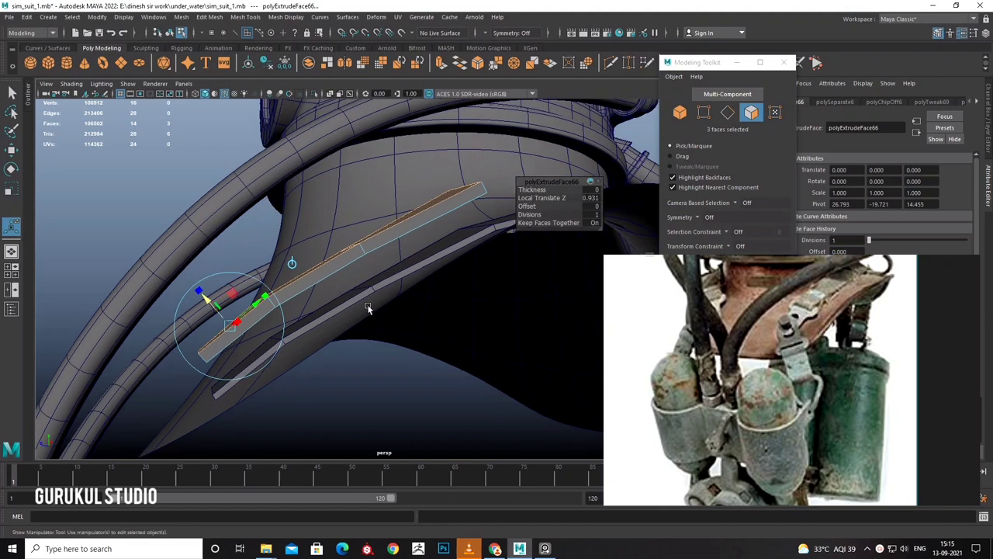
key("F8")
Combine the raised strip with the lower strip and select both strips' end faces.
left_click(425, 274, "shift")
left_click_drag(425, 274, 313, 164, "alt")
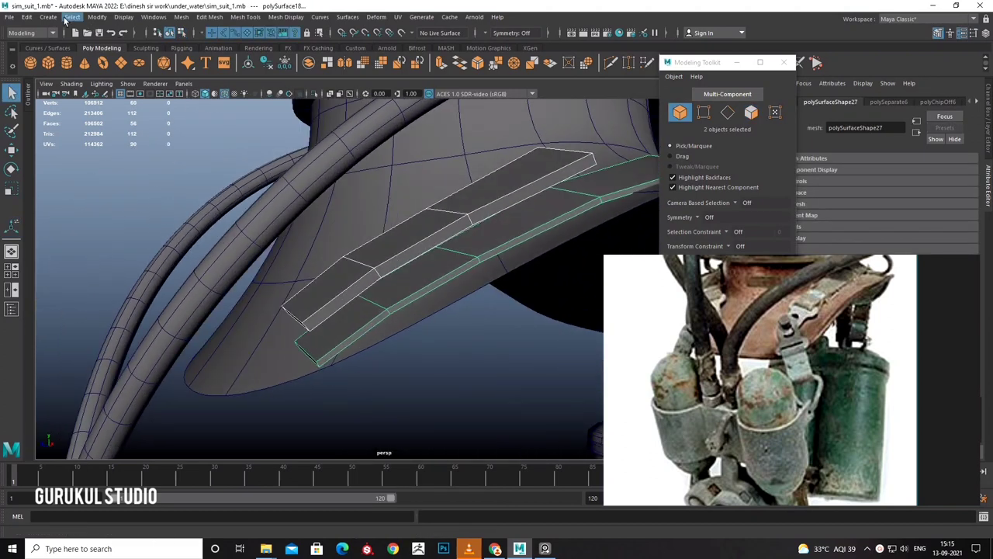
left_click(187, 12)
left_click(203, 49)
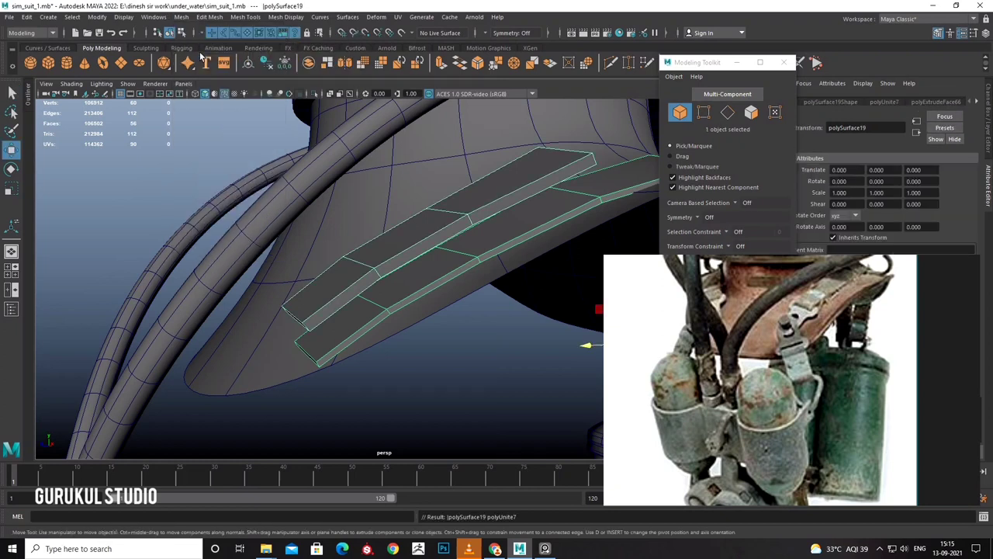
left_click_drag(365, 256, 427, 286, "alt")
mouse_move(350, 233)
right_mouse_down()
mouse_move(342, 391)
mouse_move(351, 420)
right_mouse_up()
left_click(247, 299)
key("w")
left_click(266, 367, "shift")
Bridge the two end faces with a Blend curve type and flipped target direction.
left_click_drag(376, 308, 361, 318, "alt")
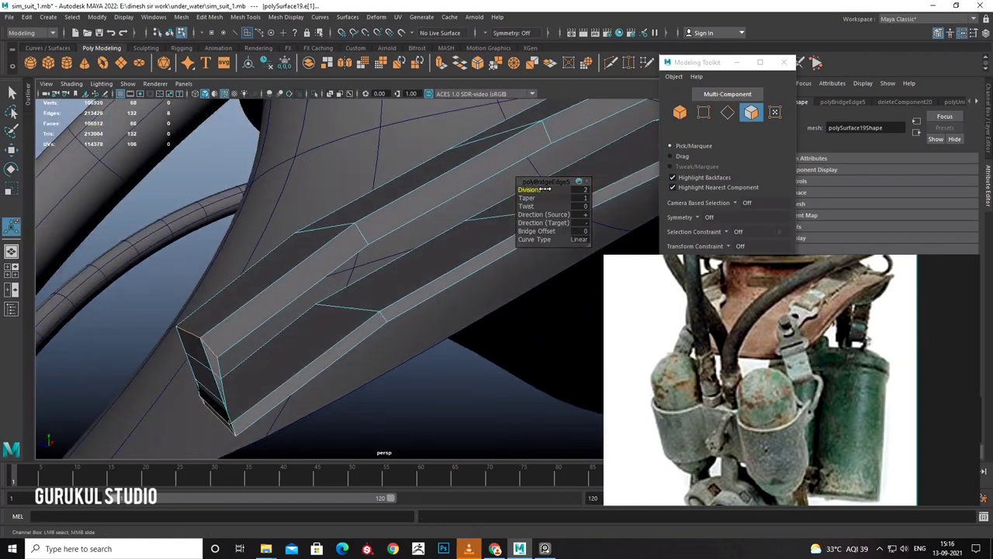
left_click(584, 255)
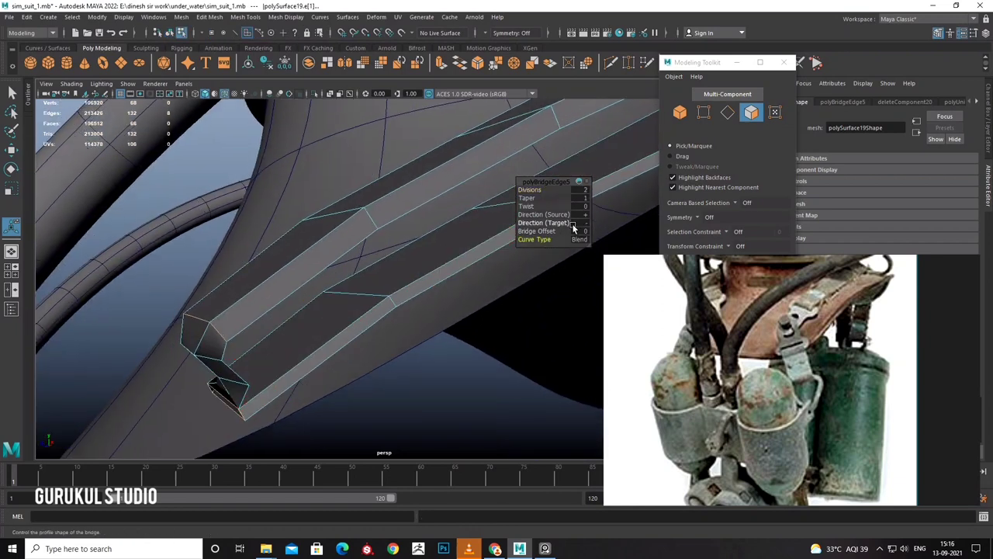
left_click(597, 233)
mouse_move(275, 336)
left_mouse_down("alt")
mouse_move(272, 310)
mouse_move(286, 308)
mouse_move(405, 384)
mouse_move(448, 368)
mouse_move(390, 339)
left_mouse_up("alt")
key("4")
left_click(390, 334)
right_click(387, 261)
left_click(387, 249)
left_click(379, 323)
key("w")
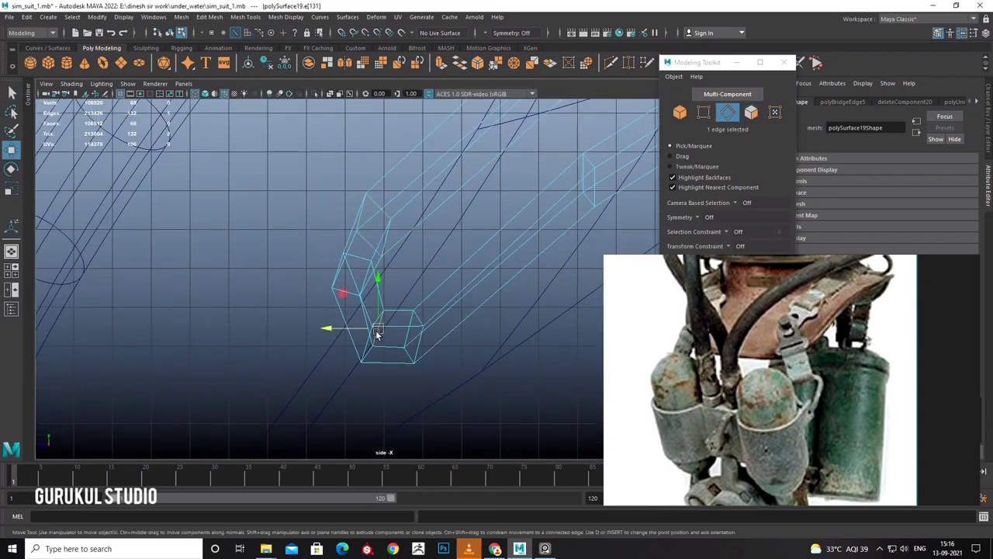
Lower the vertices at the strap's bend onto the collar in the side view.
right_click(400, 267)
left_click(367, 268)
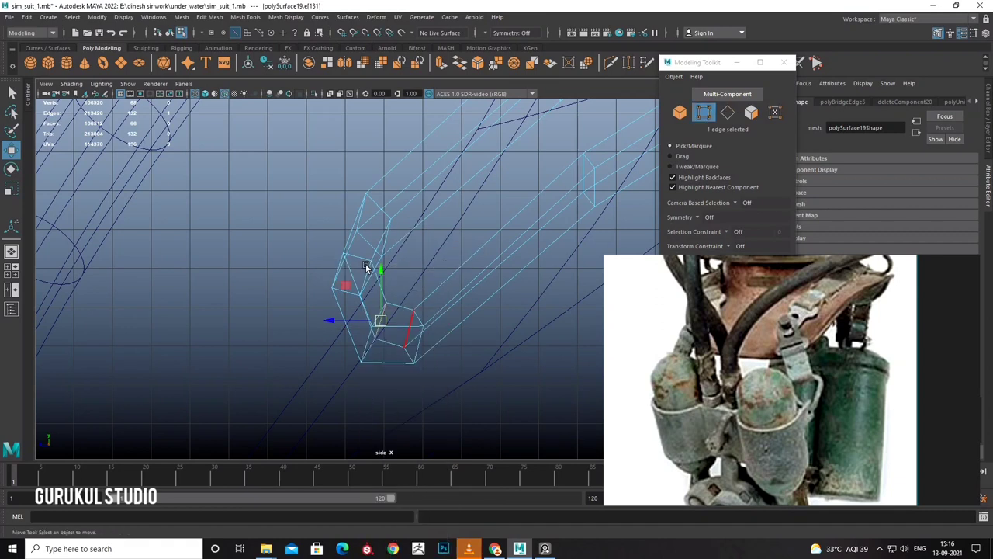
mouse_move(473, 289)
middle_mouse_down("alt")
mouse_move(401, 357)
mouse_move(206, 388)
middle_mouse_up("alt")
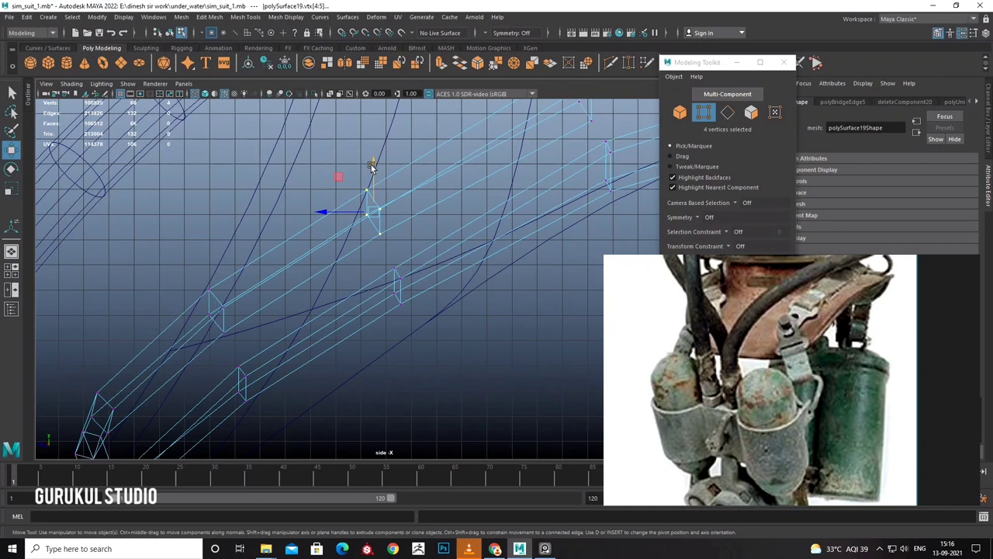
left_click_drag(344, 184, 350, 212)
mouse_move(350, 213)
middle_mouse_down("alt")
mouse_move(414, 211)
mouse_move(494, 163)
middle_mouse_up("alt")
left_click_drag(495, 162, 544, 219)
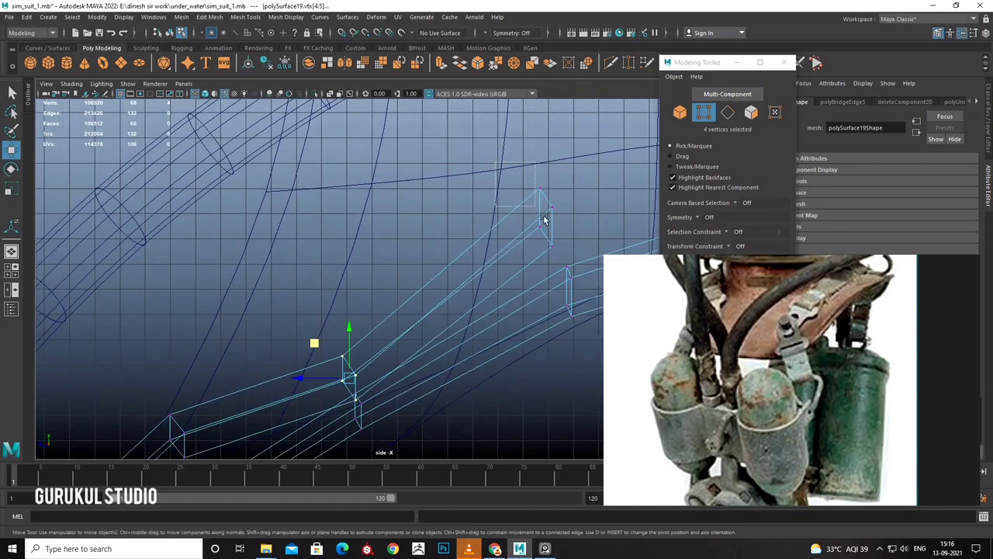
middle_click_drag(517, 190, 525, 223)
Lower the vertices farther along the strap to follow the collar, then return to object mode.
middle_click_drag(509, 262, 354, 235, "alt")
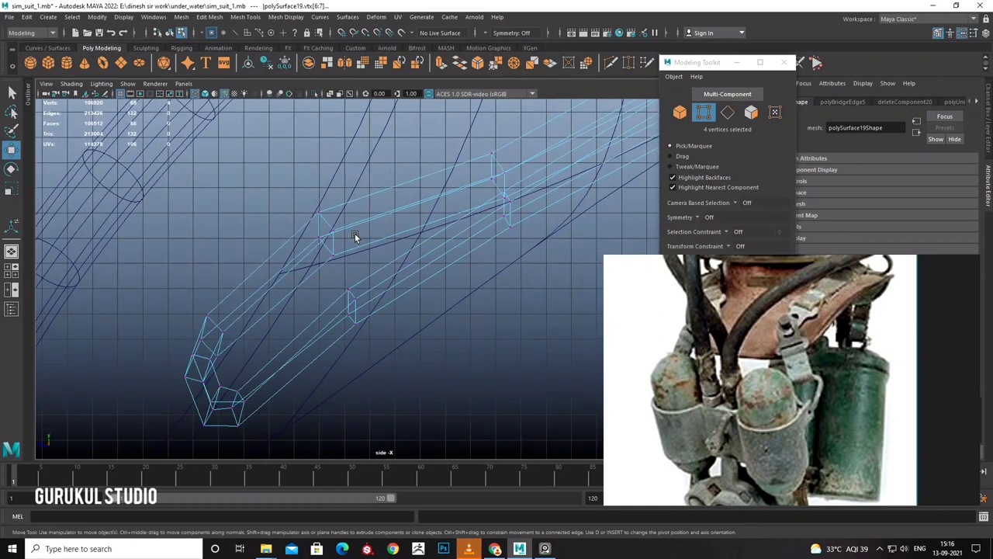
left_click_drag(264, 184, 359, 264)
left_click_drag(319, 186, 287, 212)
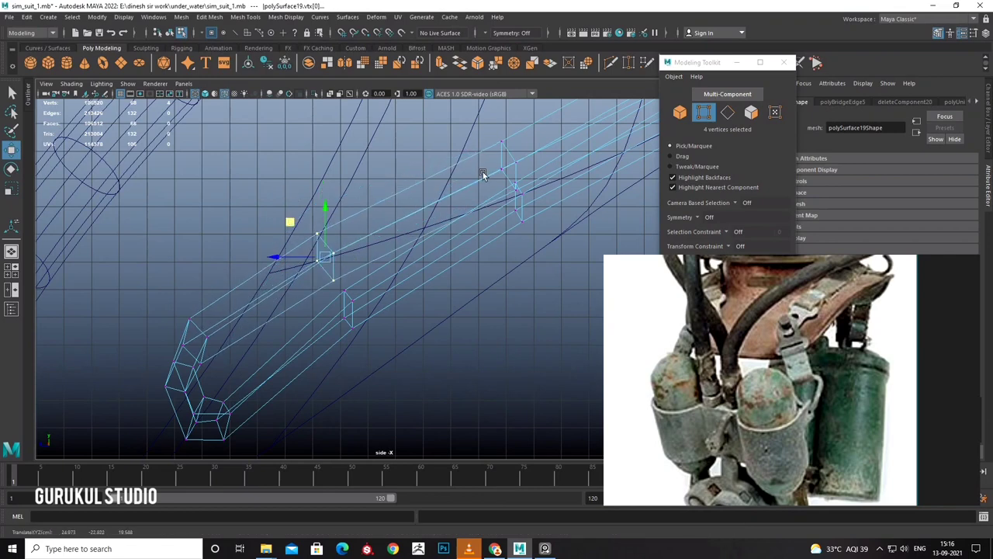
key("space")
key("space")
mouse_move(507, 217)
left_mouse_down("alt")
mouse_move(346, 215)
mouse_move(447, 239)
left_mouse_up("alt")
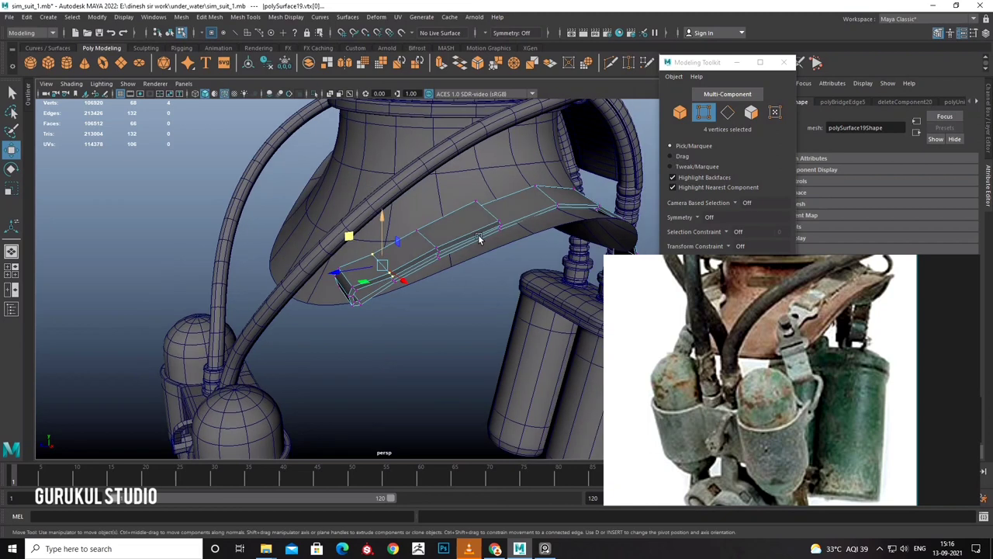
right_click(446, 240)
left_click(497, 223)
Preview the strap smoothed in wireframe and shaded display, orbiting around it.
key("4")
key("3")
key("5")
left_click_drag(467, 239, 377, 266, "alt")
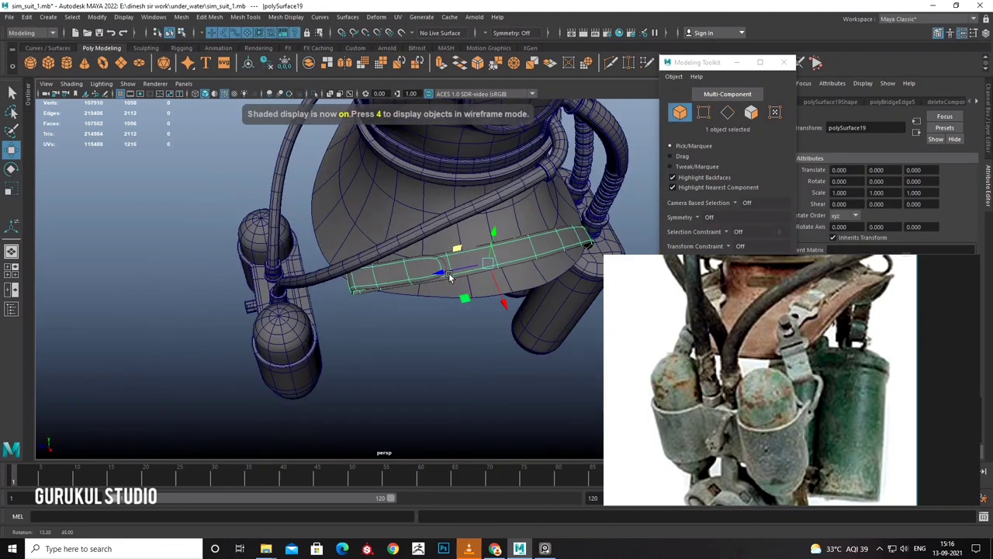
left_click_drag(378, 270, 336, 285, "alt")
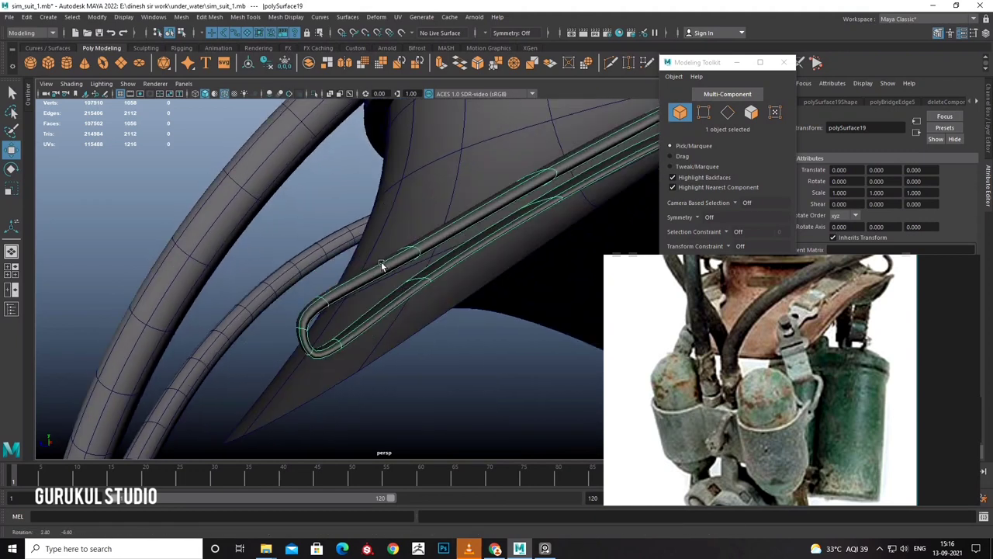
Select an edge loop on the strap, then box-select six strap vertices instead.
right_click_drag(337, 285, 337, 233)
double_click(324, 300)
left_click_drag(324, 300, 266, 264, "alt")
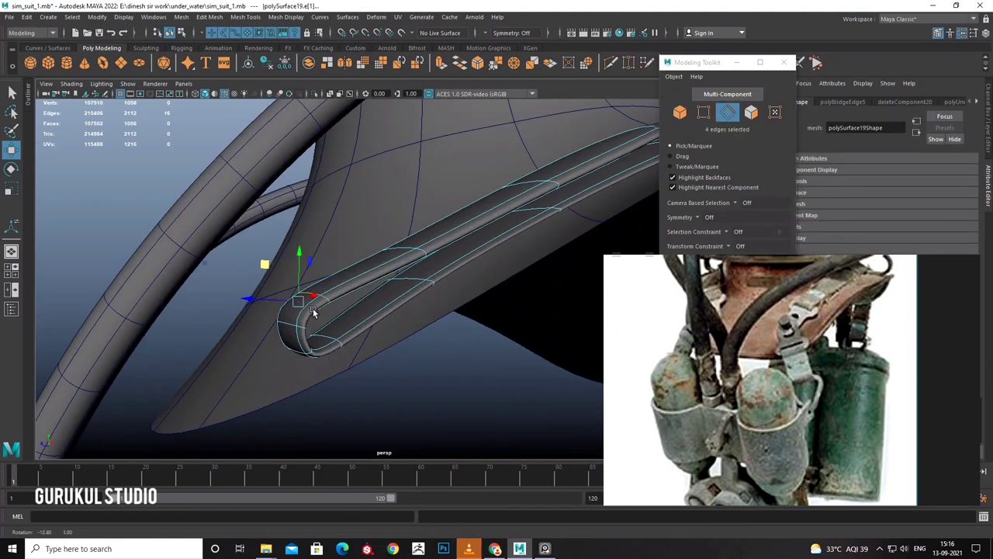
mouse_move(412, 287)
left_mouse_down("alt")
mouse_move(419, 261)
mouse_move(373, 228)
mouse_move(325, 328)
mouse_move(296, 287)
mouse_move(474, 270)
left_mouse_up("alt")
left_click(495, 177)
mouse_move(545, 231)
left_mouse_down()
mouse_move(400, 240)
mouse_move(434, 267)
left_mouse_up()
Nudge four edges along the strap, then return to Object Mode.
right_click_drag(422, 268, 419, 255, "ctrl")
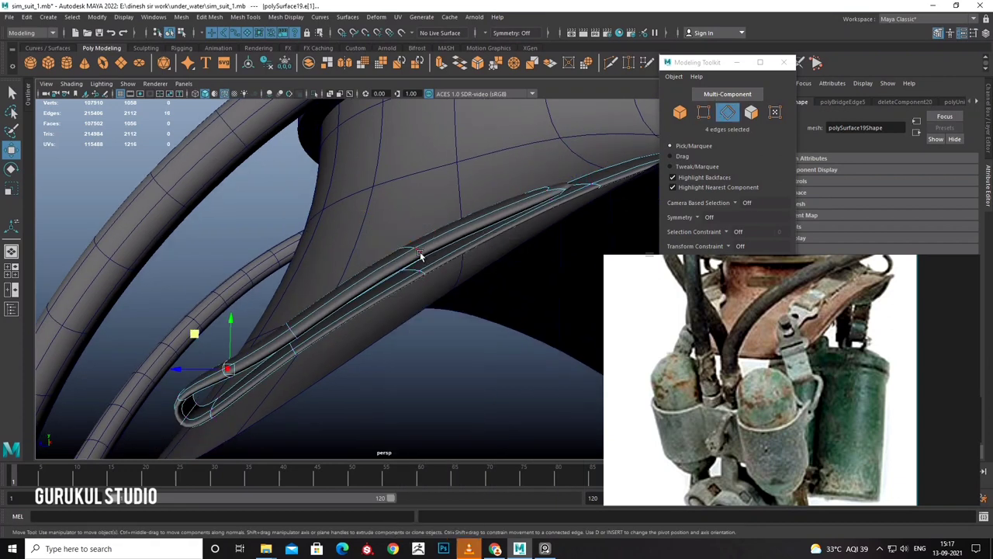
left_click_drag(372, 222, 474, 286, "alt")
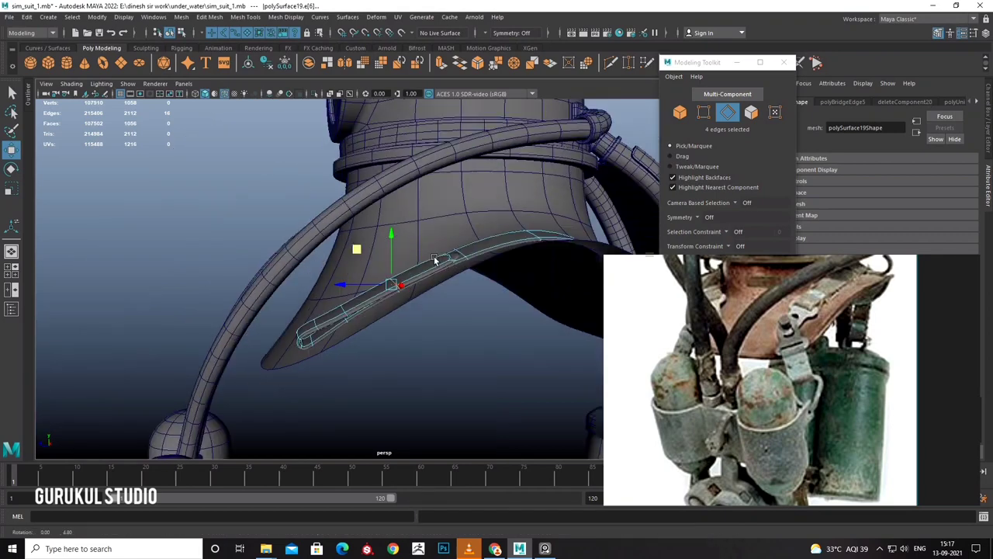
right_click_drag(474, 286, 519, 230)
mouse_move(519, 230)
left_mouse_down("alt")
mouse_move(441, 354)
mouse_move(452, 302)
left_mouse_up("alt")
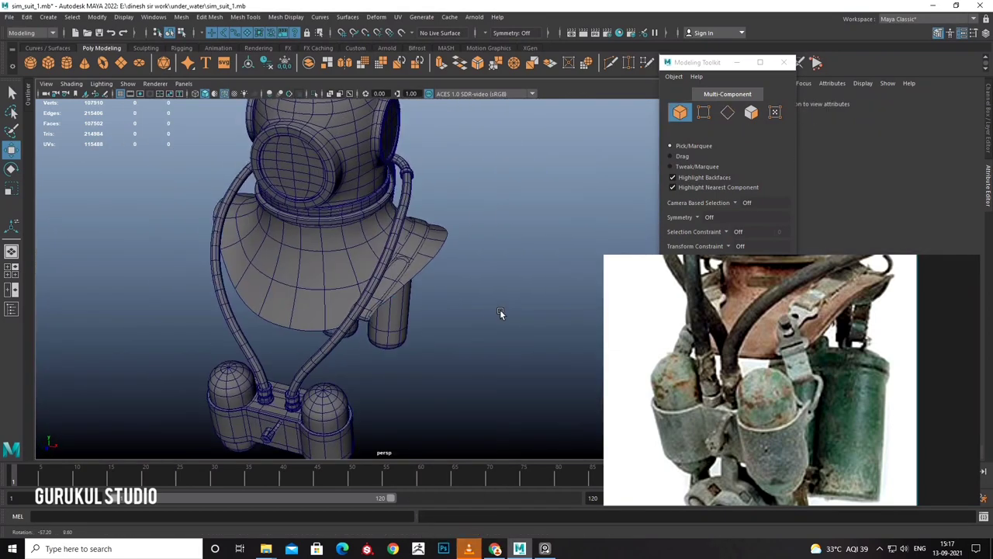
Create a polygon pipe from Create > Polygon Primitives and drag it out in top view.
right_click_drag(450, 301, 425, 302, "alt")
mouse_move(424, 302)
left_mouse_down("alt")
mouse_move(405, 324)
mouse_move(389, 323)
mouse_move(418, 317)
mouse_move(415, 333)
left_mouse_up("alt")
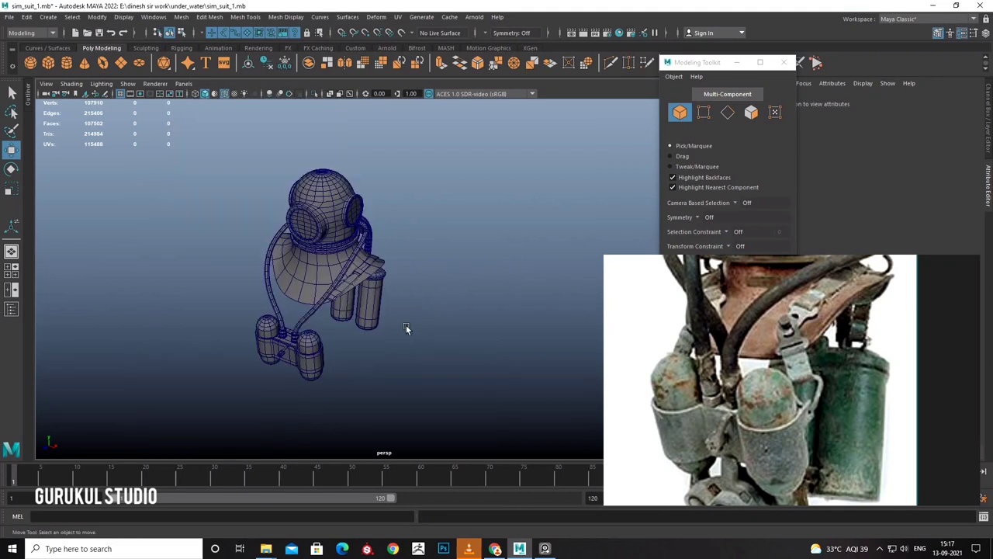
right_click_drag(415, 333, 437, 304, "alt")
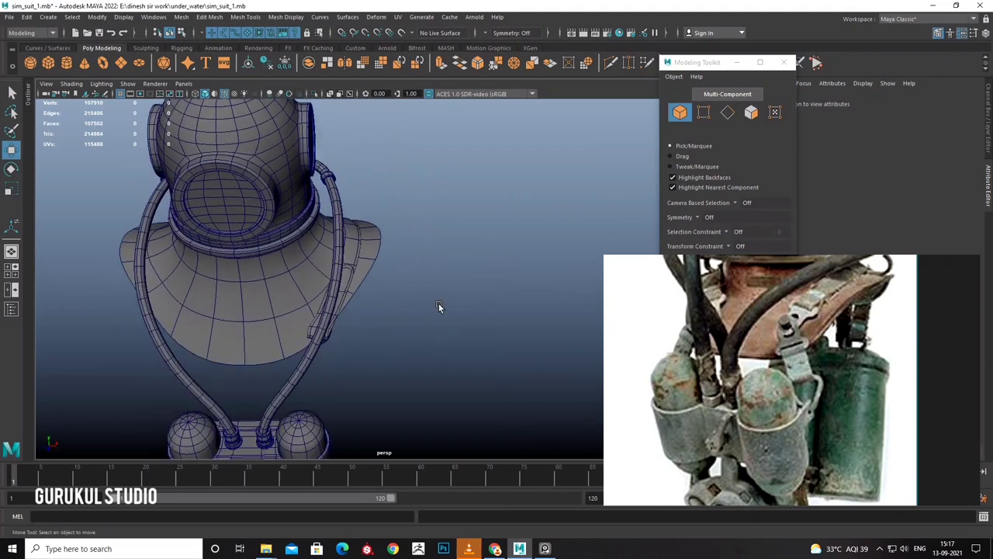
left_click_drag(437, 303, 454, 324, "alt")
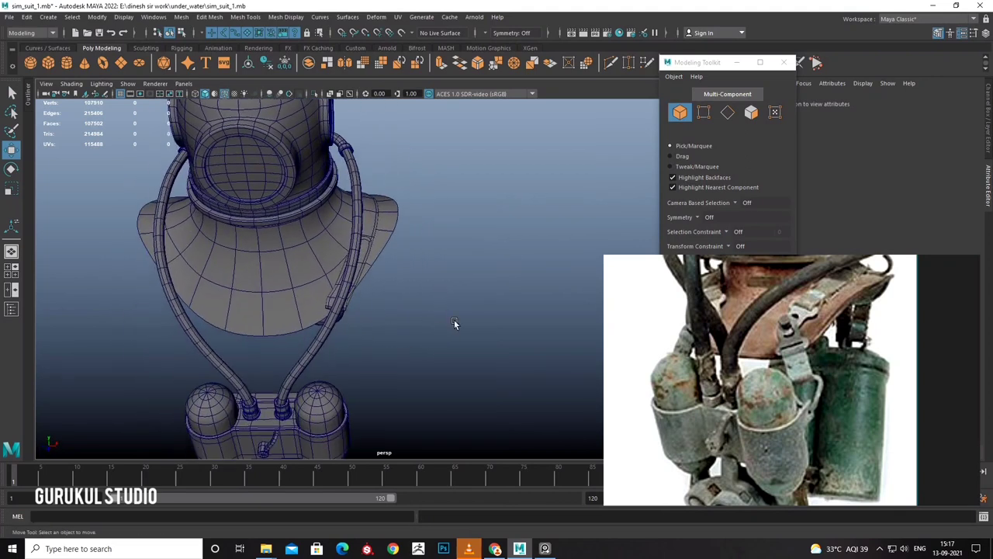
left_click(48, 16)
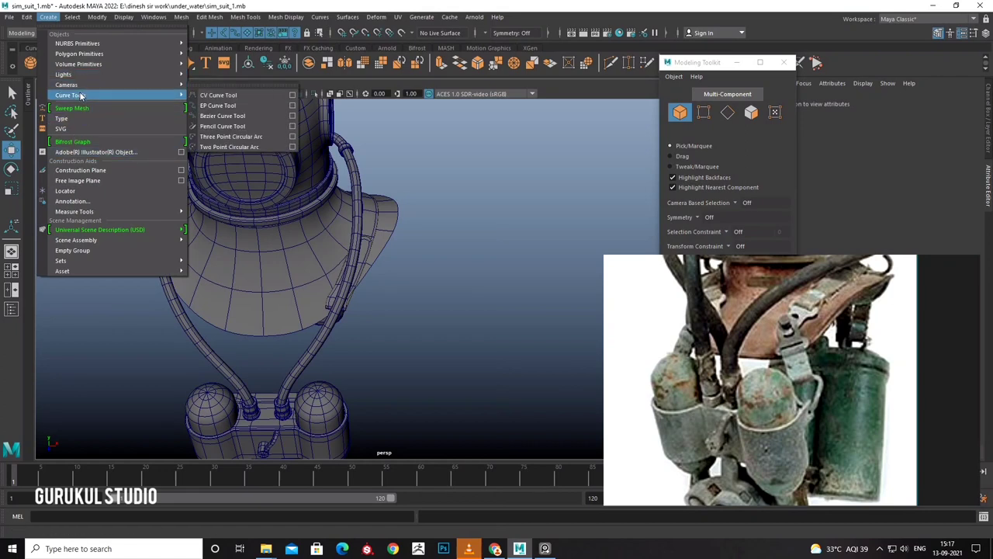
left_click(227, 159)
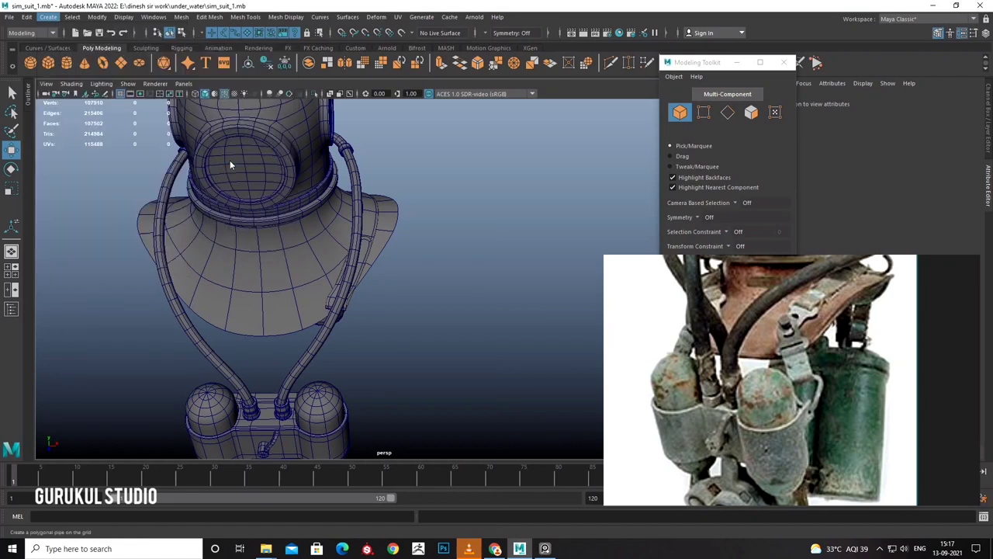
key("space")
key("space")
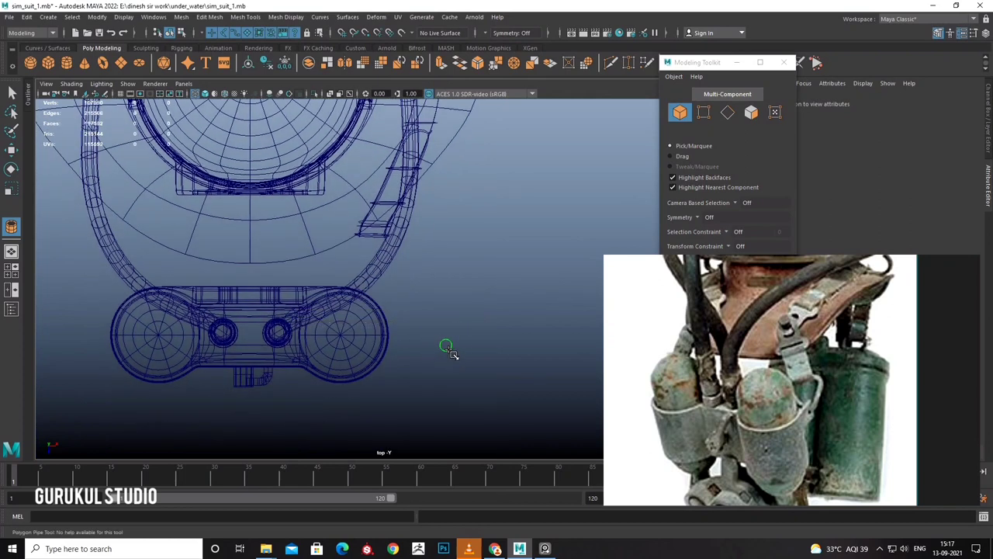
key("space")
key("space")
Check the pipe in front view, close Modeling Toolkit, and show the Channel Box.
scroll(373, 350, "down", 3)
scroll(336, 405, "down", 3)
scroll(501, 270, "up", 3)
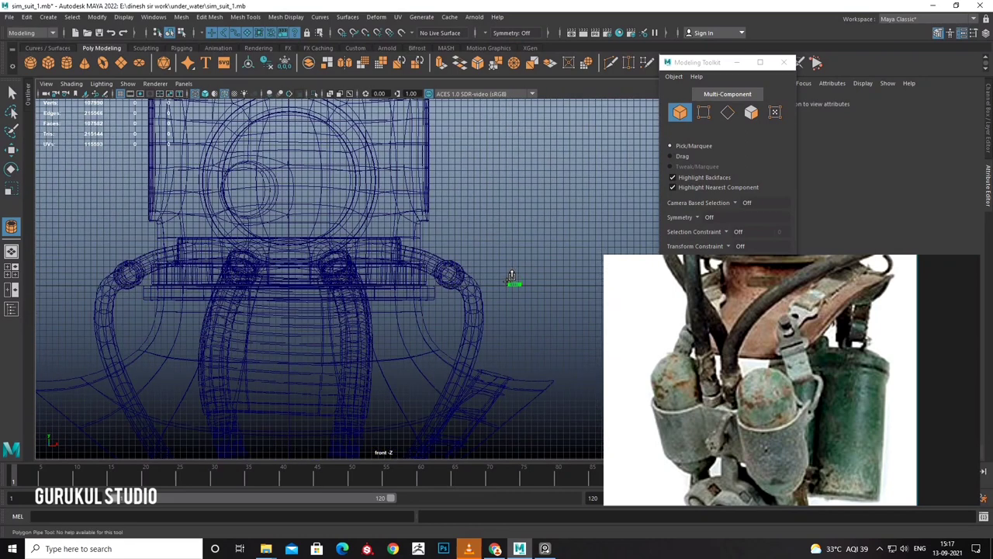
left_click(737, 64)
scroll(555, 427, "up", 2)
left_click(986, 124)
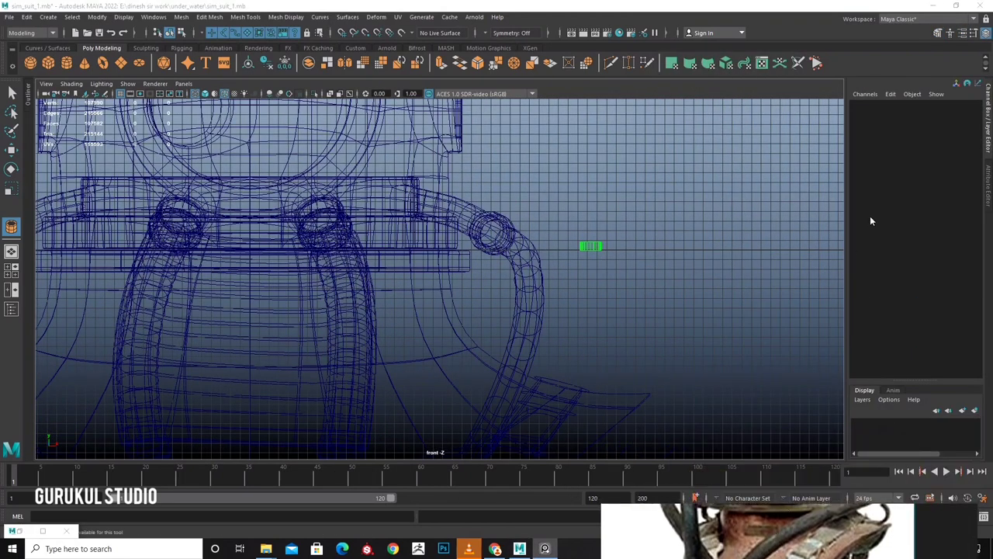
Set polyPipe1 Thickness to 0.35 and Subdivisions Axis to 10.
key("w")
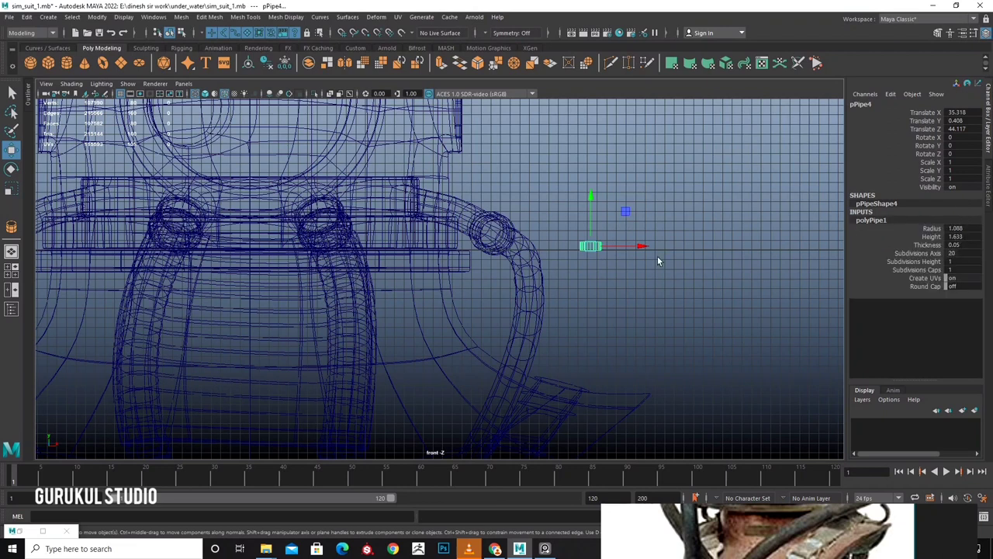
key("space")
key("space")
key("f")
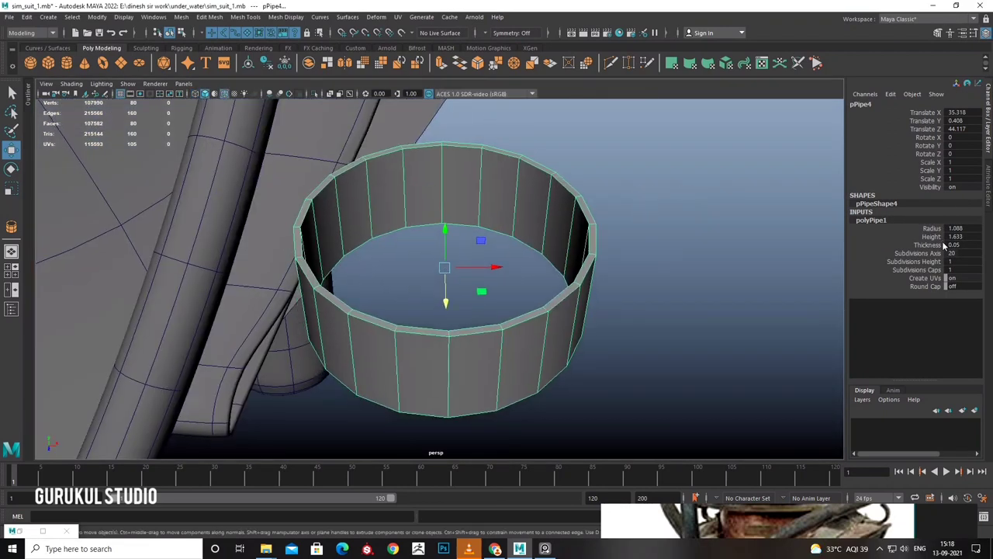
left_click(945, 245)
middle_click_drag(728, 229, 663, 233)
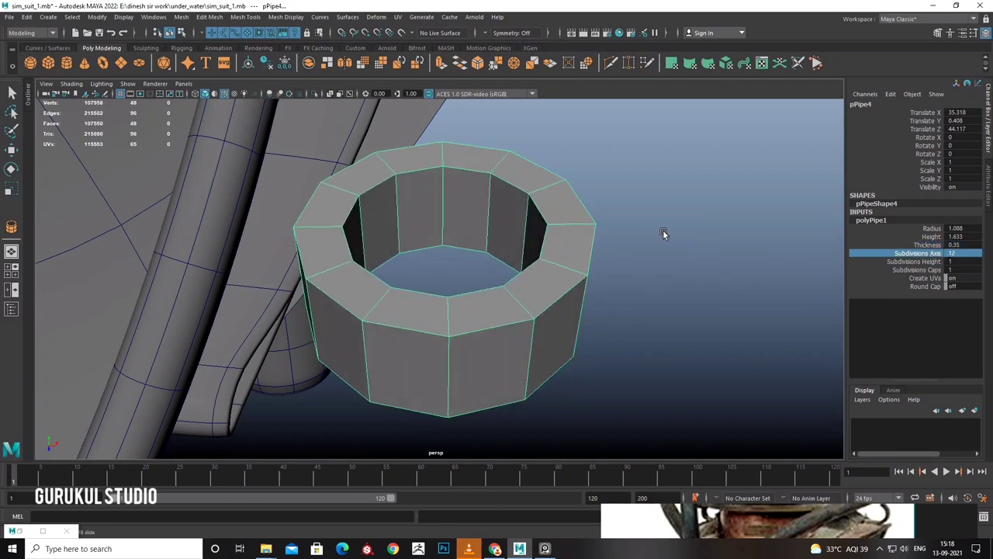
type("0")
key("Return")
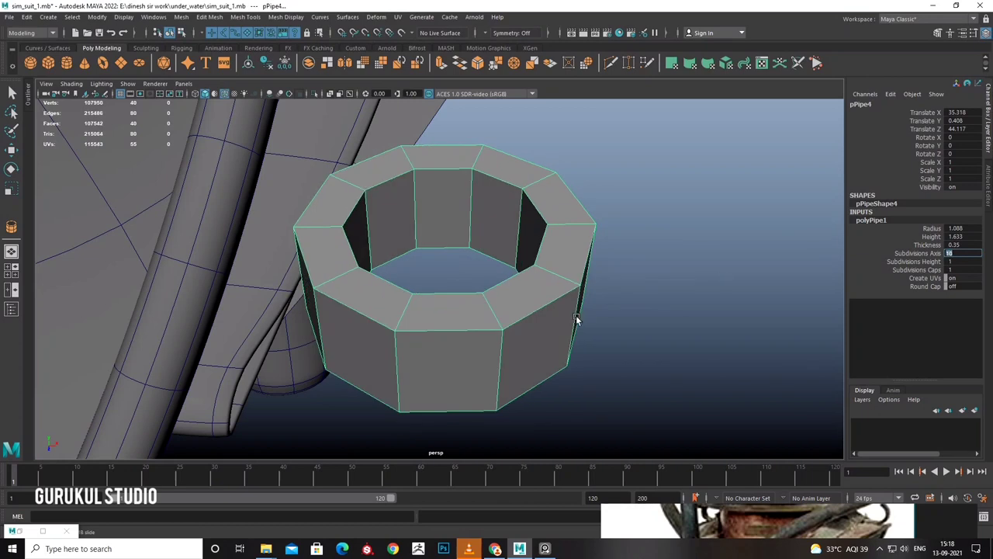
Orbit around the ten-sided ring and switch to Face mode.
scroll(577, 319, "down", 5)
scroll(470, 399, "up", 2)
scroll(466, 387, "up", 2)
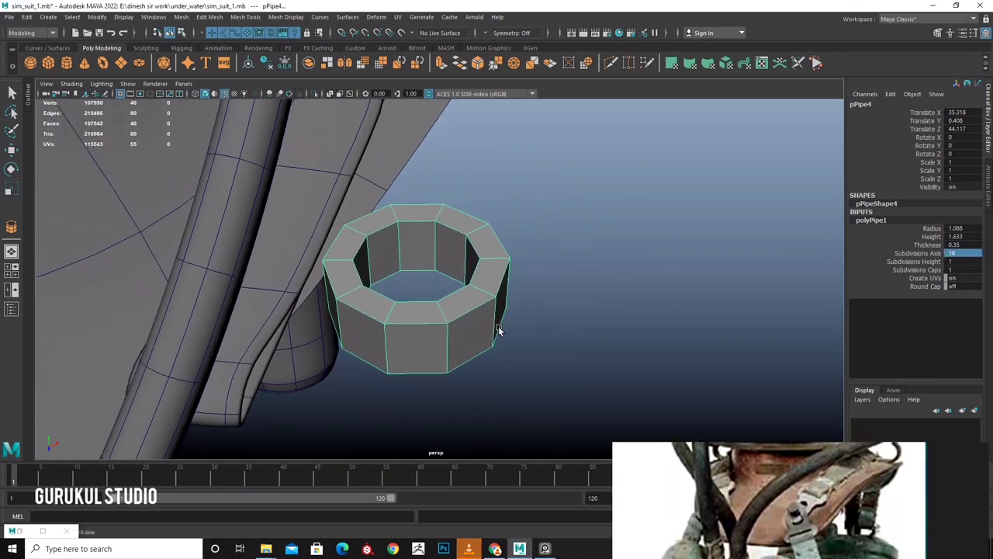
mouse_move(499, 329)
left_mouse_down("alt")
mouse_move(477, 348)
mouse_move(395, 333)
mouse_move(437, 303)
mouse_move(400, 256)
mouse_move(470, 281)
left_mouse_up("alt")
right_click_drag(470, 280, 412, 301)
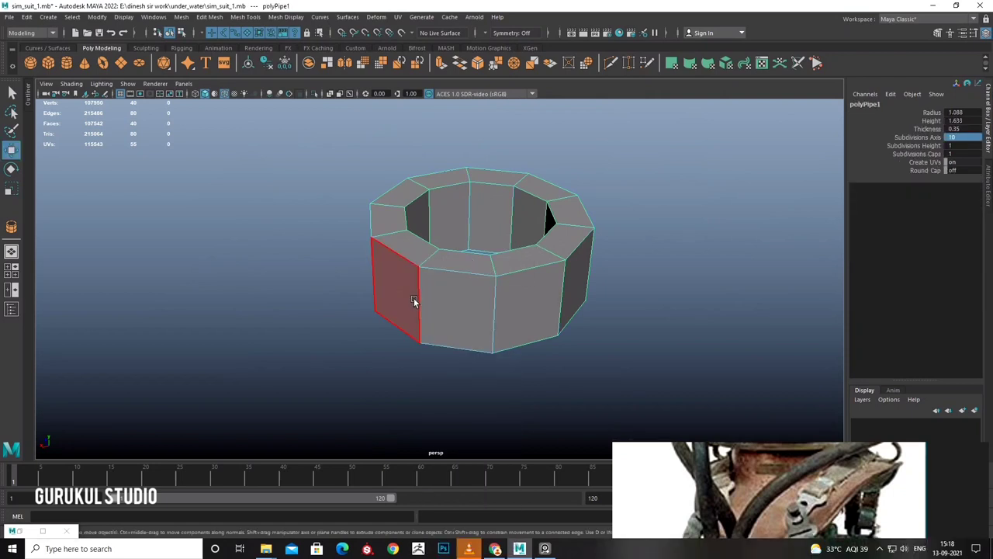
Select two adjacent side faces of the ring and extrude them.
left_click(491, 309)
left_click(524, 309, "shift")
left_click_drag(525, 310, 413, 298, "alt")
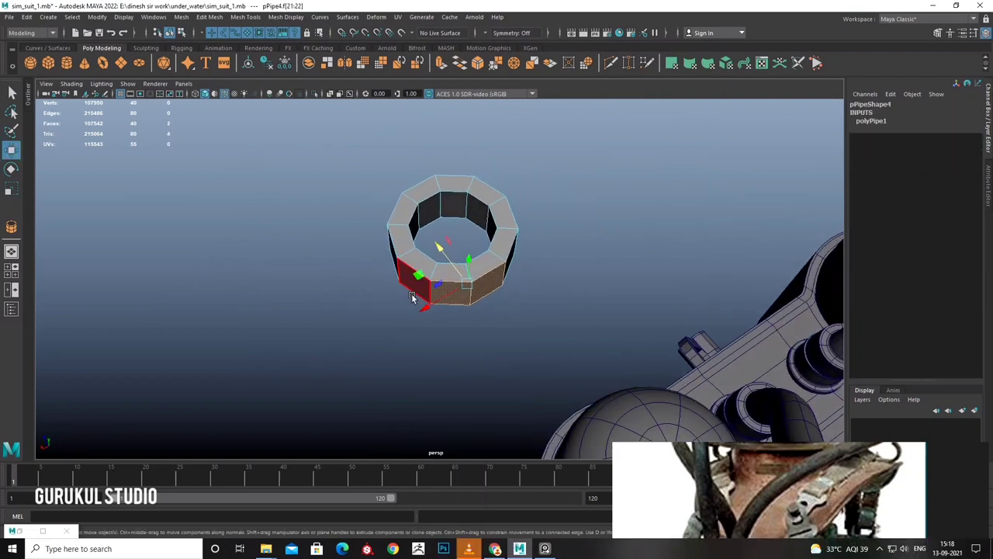
mouse_move(502, 280)
left_mouse_down("alt")
mouse_move(478, 299)
mouse_move(416, 268)
mouse_move(453, 268)
mouse_move(389, 254)
mouse_move(359, 235)
mouse_move(405, 239)
mouse_move(439, 287)
mouse_move(468, 297)
mouse_move(487, 283)
mouse_move(471, 268)
mouse_move(465, 292)
mouse_move(510, 260)
mouse_move(520, 274)
mouse_move(465, 299)
mouse_move(497, 286)
left_mouse_up("alt")
key("ctrl+e")
key("ctrl+z")
key("ctrl+z")
key("ctrl+e")
key("r")
key("w")
Extrude a stem outward, isolate the ring, and extrude the arm's small bottom face.
right_click_drag(496, 285, 504, 306, "shift")
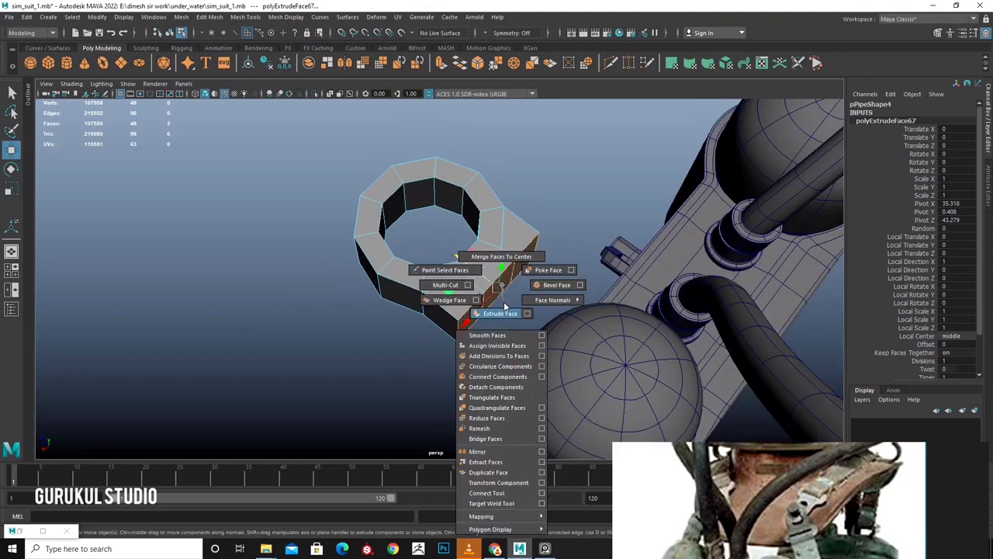
mouse_move(500, 352)
left_mouse_down()
mouse_move(519, 358)
mouse_move(464, 266)
left_mouse_up()
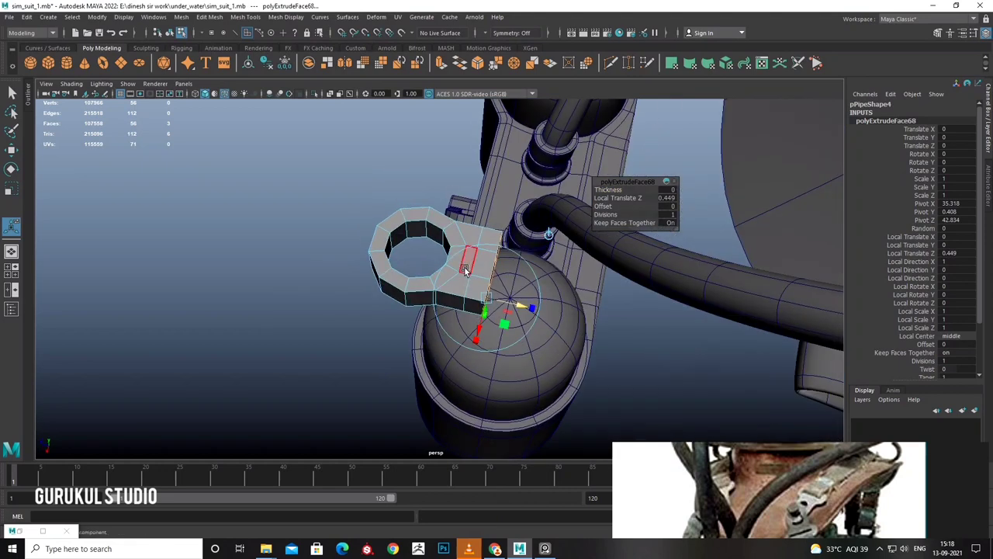
key("q")
mouse_move(477, 314)
left_mouse_down("alt")
mouse_move(506, 329)
mouse_move(432, 333)
mouse_move(483, 309)
left_mouse_up("alt")
key("ctrl+1")
left_click(485, 307)
right_click_drag(485, 311, 484, 326, "shift")
Extrude the end face again and rotate the end tab upward.
mouse_move(484, 326)
left_mouse_down("alt")
mouse_move(401, 290)
mouse_move(422, 287)
left_mouse_up("alt")
right_click_drag(422, 288, 436, 321, "shift")
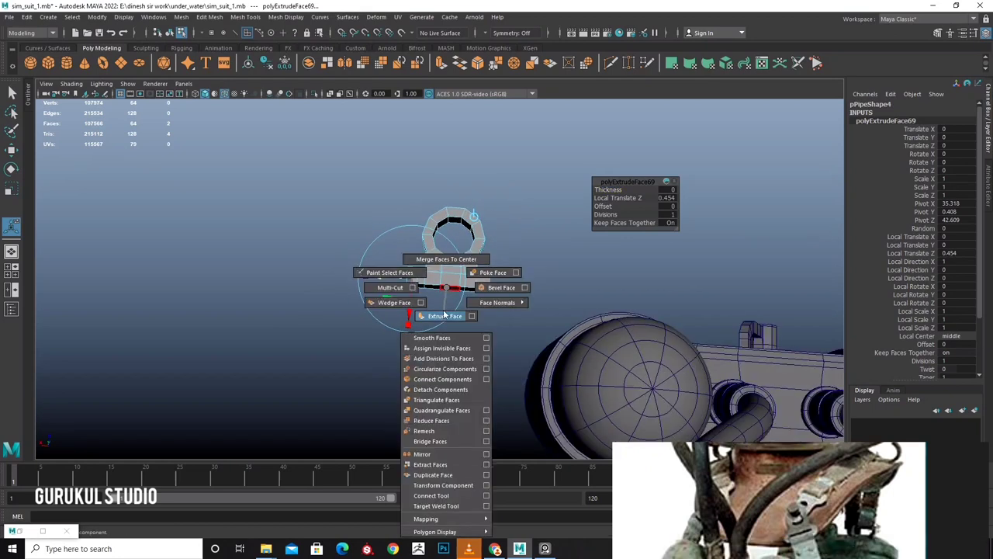
left_click_drag(421, 287, 409, 280, "alt")
left_click(390, 308)
mouse_move(401, 317)
left_mouse_down("alt")
mouse_move(543, 308)
mouse_move(515, 297)
mouse_move(486, 326)
left_mouse_up("alt")
key("w")
mouse_move(350, 262)
left_mouse_down("alt")
mouse_move(457, 295)
mouse_move(497, 277)
left_mouse_up("alt")
right_click_drag(497, 277, 475, 345, "alt")
key("w")
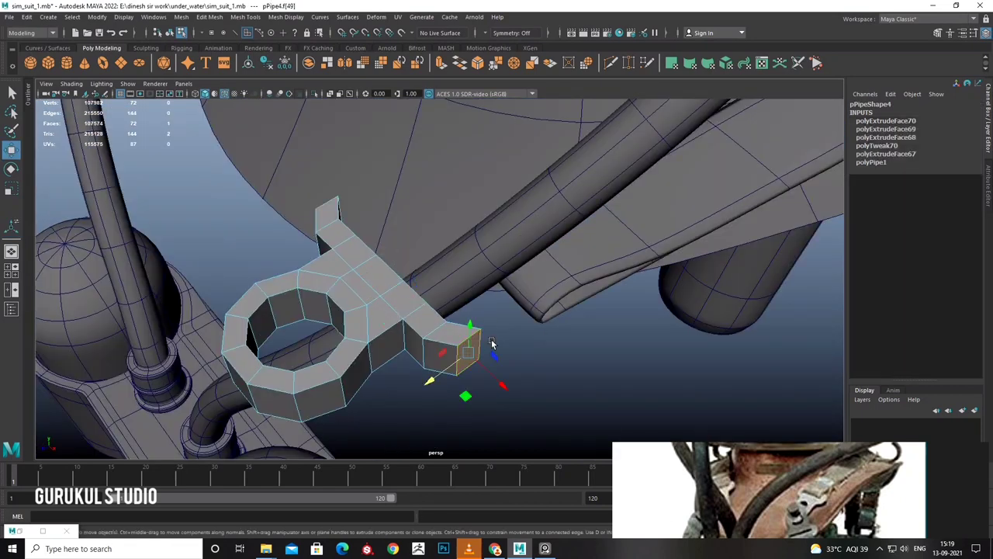
key("e")
mouse_move(401, 348)
left_mouse_down("alt")
mouse_move(454, 366)
mouse_move(472, 328)
mouse_move(487, 328)
mouse_move(434, 275)
mouse_move(415, 194)
mouse_move(381, 328)
left_mouse_up("alt")
In top view, cut new edges across the bracket with the Multi-Cut tool.
scroll(543, 295, "down", 5)
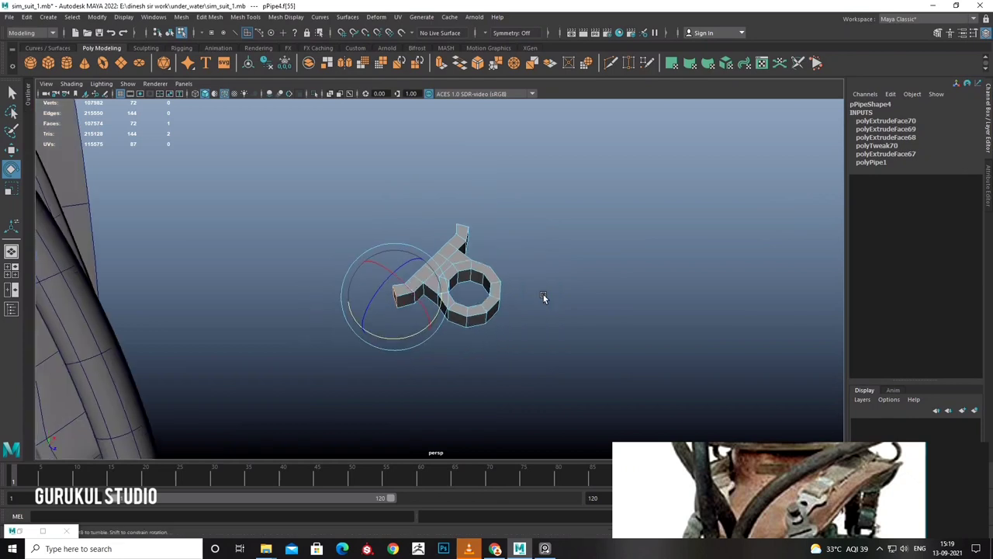
left_click_drag(458, 297, 345, 204)
scroll(676, 276, "up", 2)
key("w")
scroll(677, 277, "up", 2)
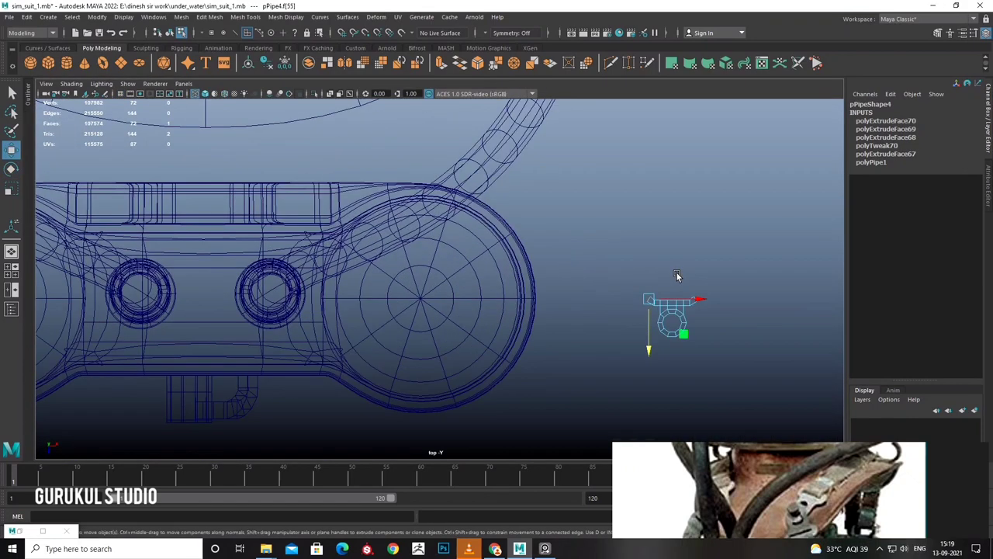
scroll(605, 272, "up", 3)
scroll(504, 268, "up", 3)
scroll(458, 266, "up", 2)
left_click(183, 17)
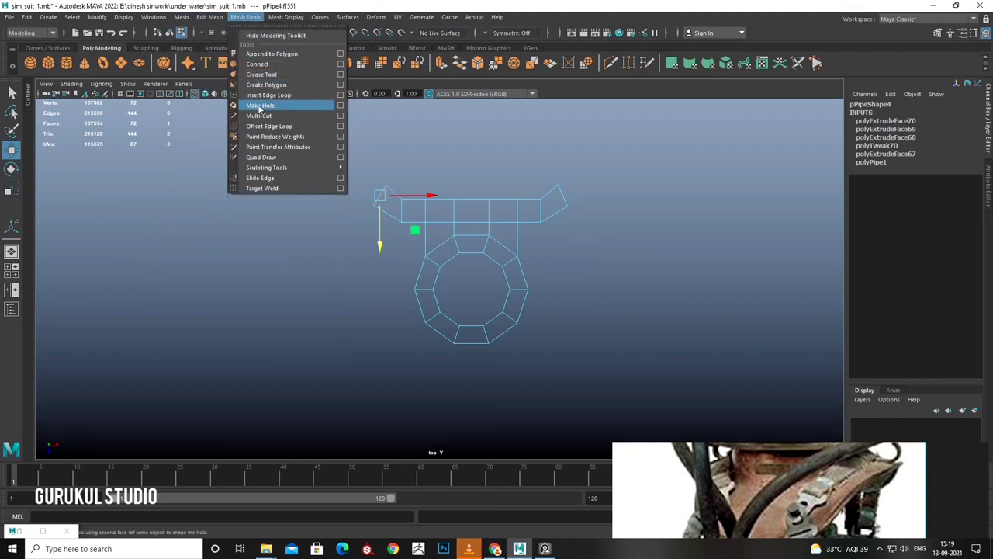
left_click(258, 115)
key("Return")
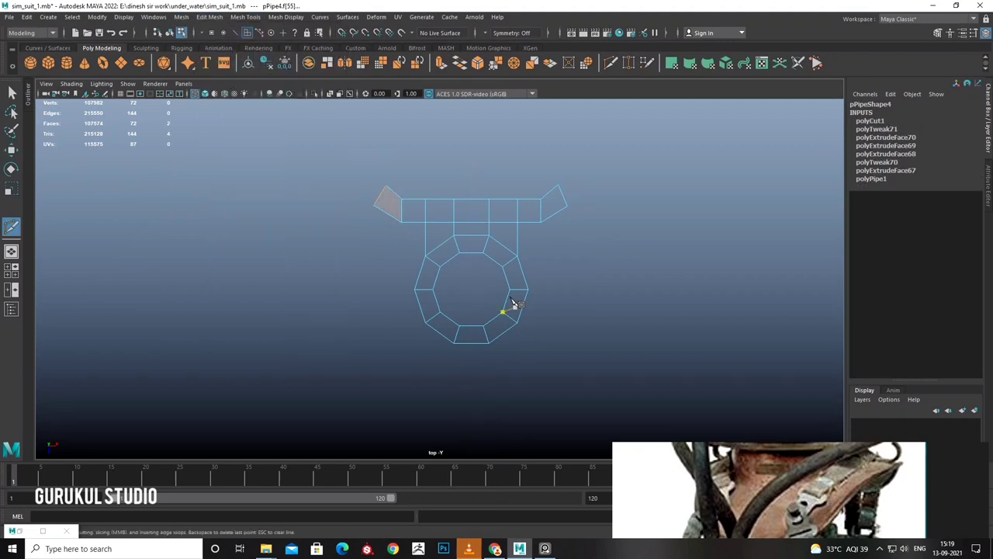
Cut a second edge line through the bracket.
key("w")
key("F8")
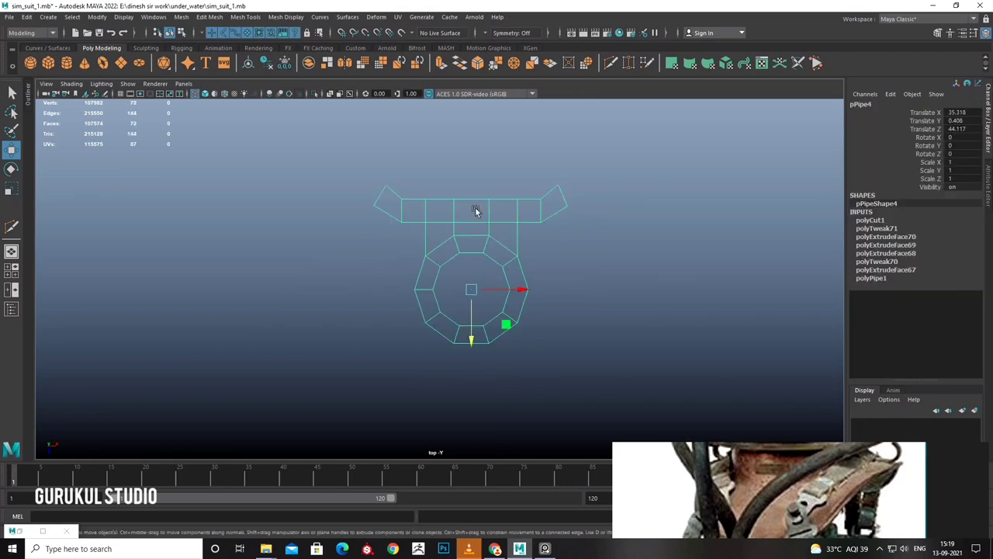
left_click(244, 18)
left_click(264, 123)
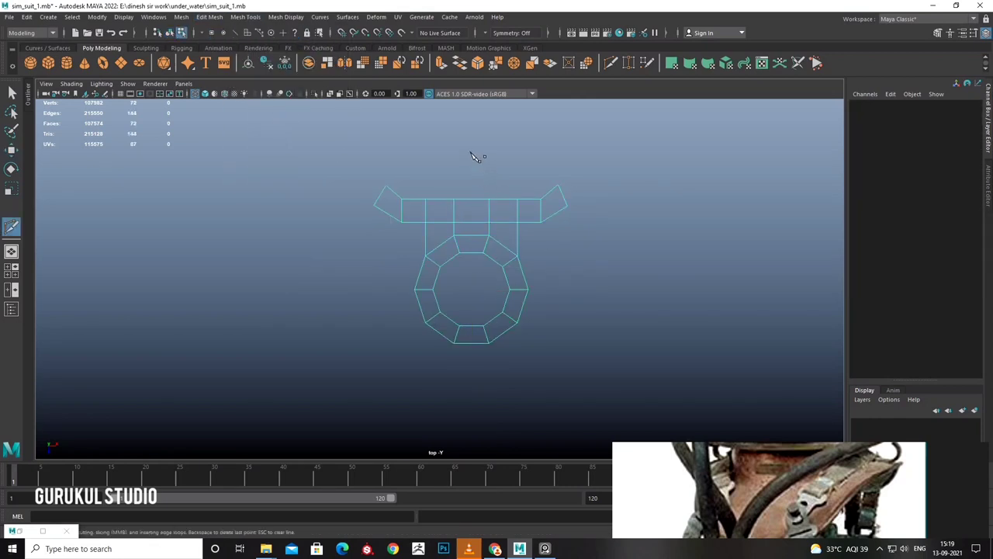
right_click(483, 221)
Delete the bracket's left half and make a mirrored copy with Ctrl+Shift+D.
key("w")
left_click_drag(463, 400, 364, 175)
key("Delete")
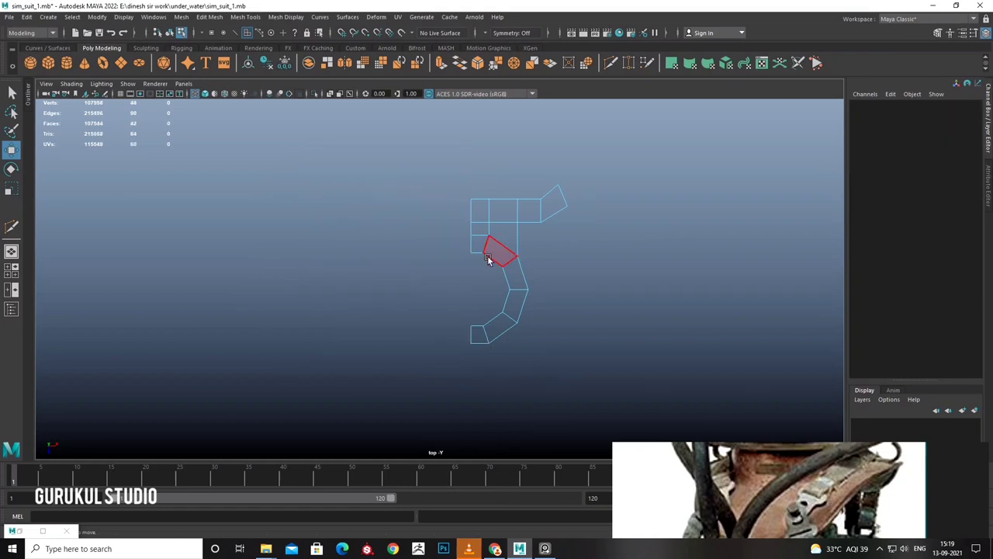
key("F8")
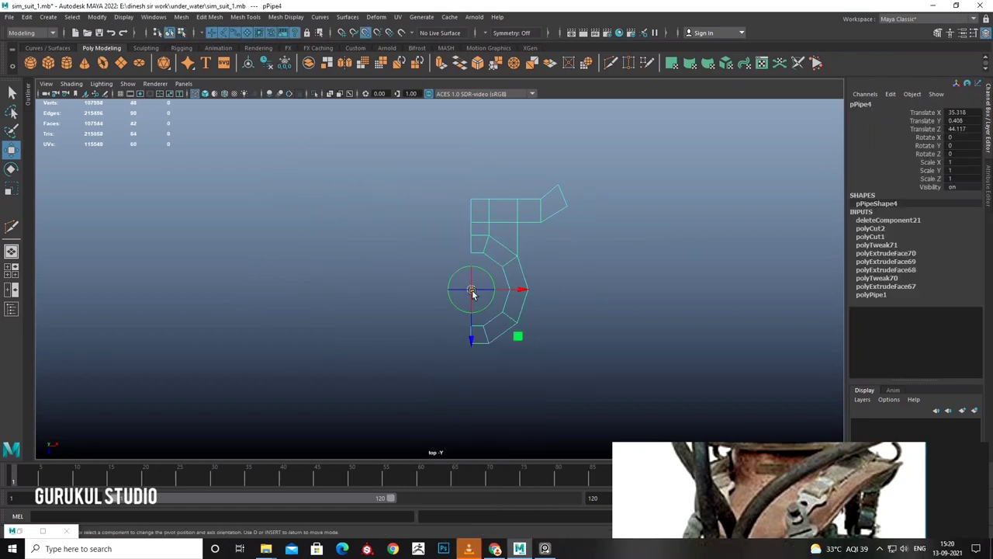
key("ctrl+shift+d")
scroll(551, 304, "up", 2)
scroll(609, 239, "up", 2)
Move the top-right vertex pair up and outward.
key("F9")
left_click_drag(591, 206, 609, 225)
scroll(598, 217, "up", 1)
middle_click_drag(574, 277, 570, 279, "alt")
left_click_drag(561, 313, 570, 307)
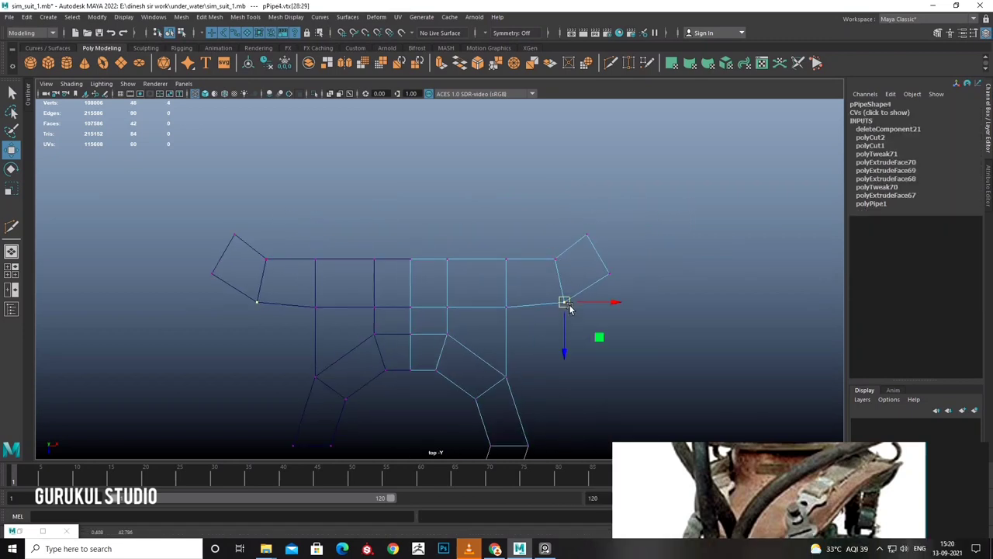
Extrude the two arm end faces and extend them further right.
key("F11")
left_click_drag(610, 250, 550, 237)
key("ctrl+e")
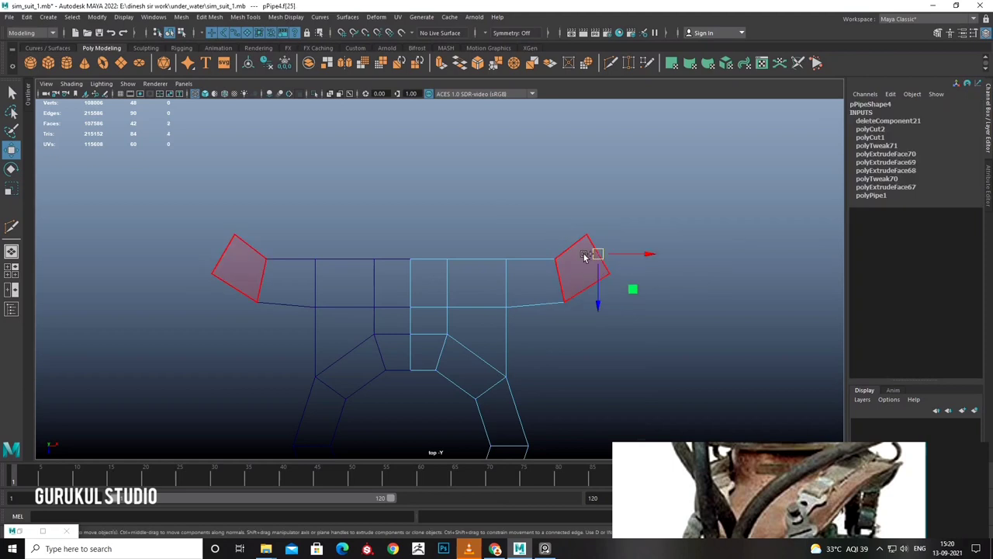
middle_click_drag(540, 263, 447, 289, "alt")
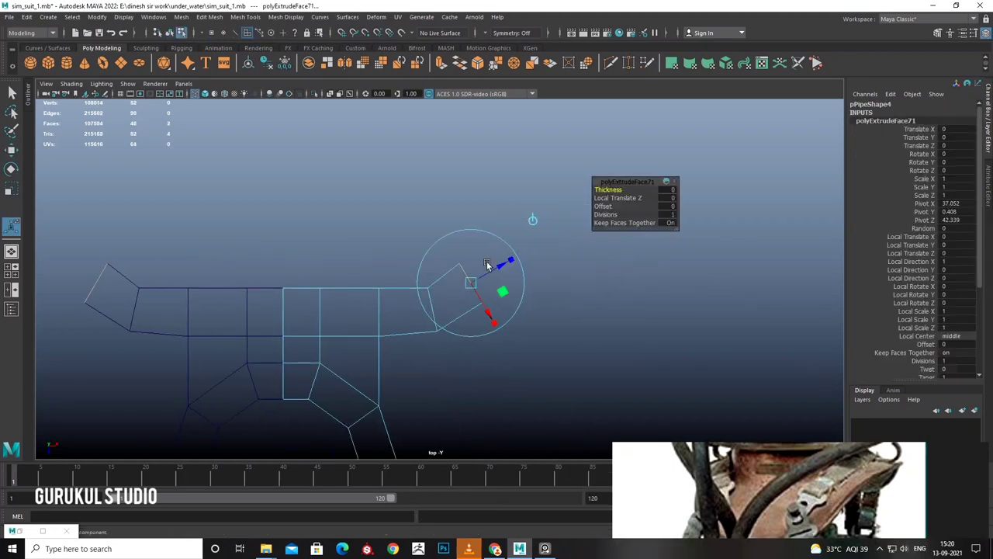
key("w")
mouse_move(505, 282)
left_mouse_down()
mouse_move(532, 285)
mouse_move(508, 278)
left_mouse_up()
Extrude the arm end again, angling and raising it to continue the curve.
key("e")
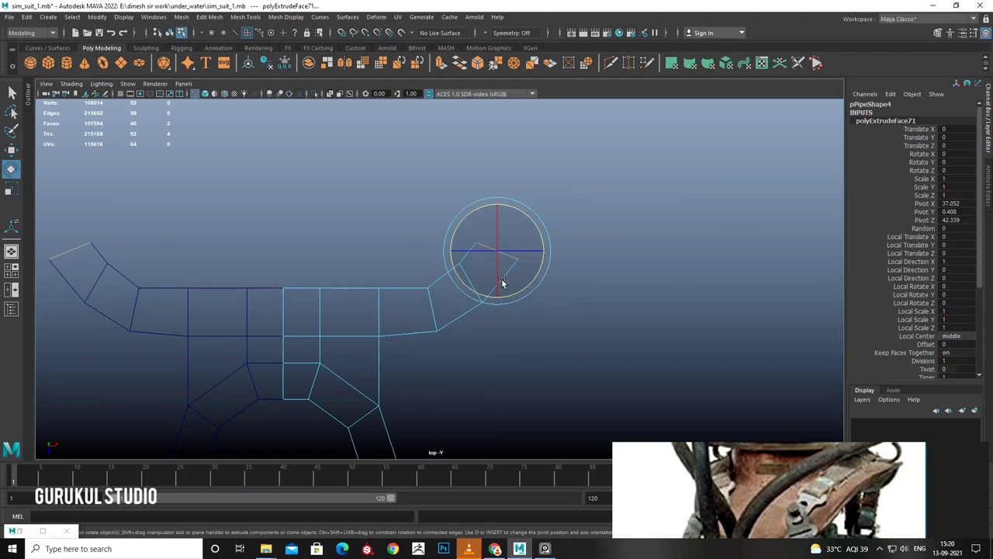
key("ctrl+e")
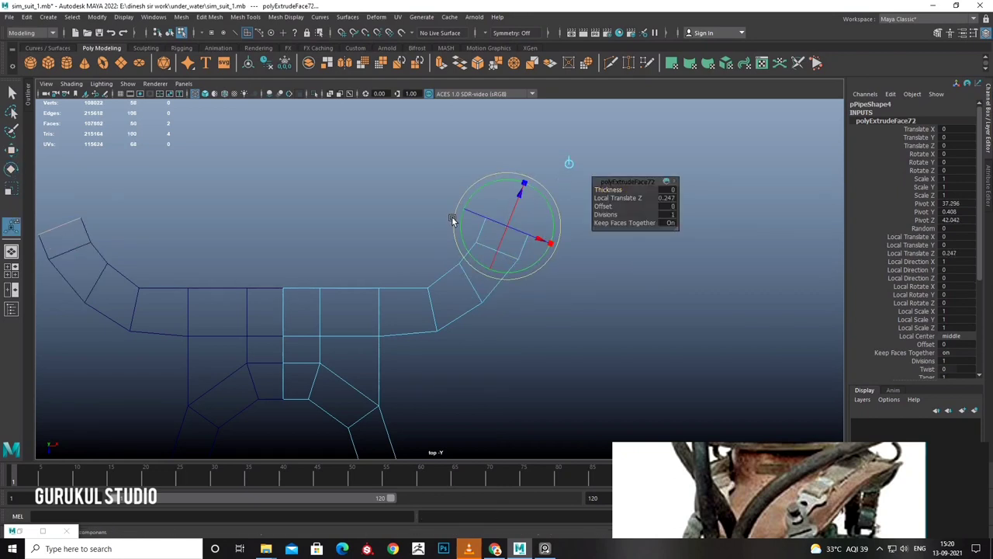
middle_click_drag(461, 223, 454, 311, "alt")
key("w")
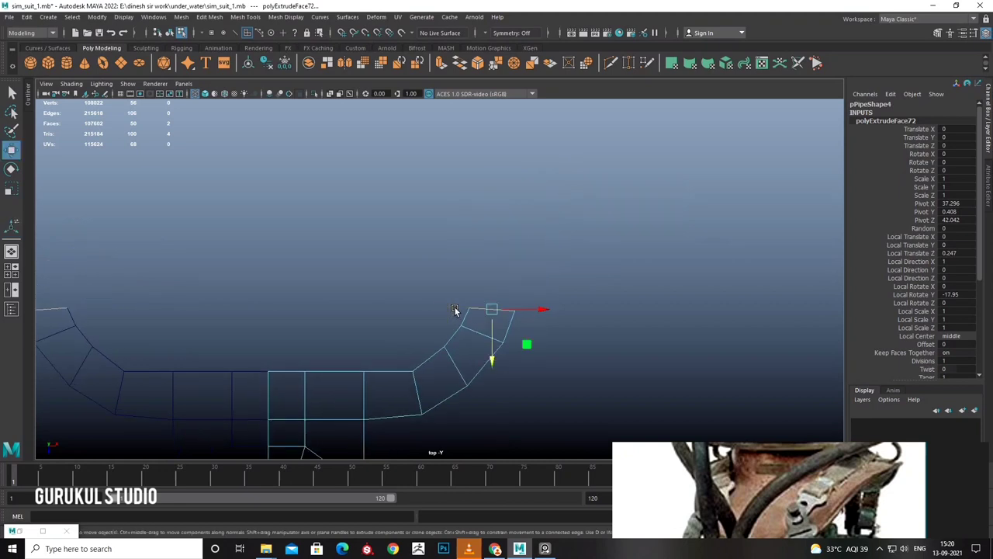
left_click_drag(495, 359, 494, 339)
middle_click_drag(494, 339, 487, 303, "alt")
Extrude both arm ends once more, raise them, and inspect the curl in perspective.
key("ctrl+e")
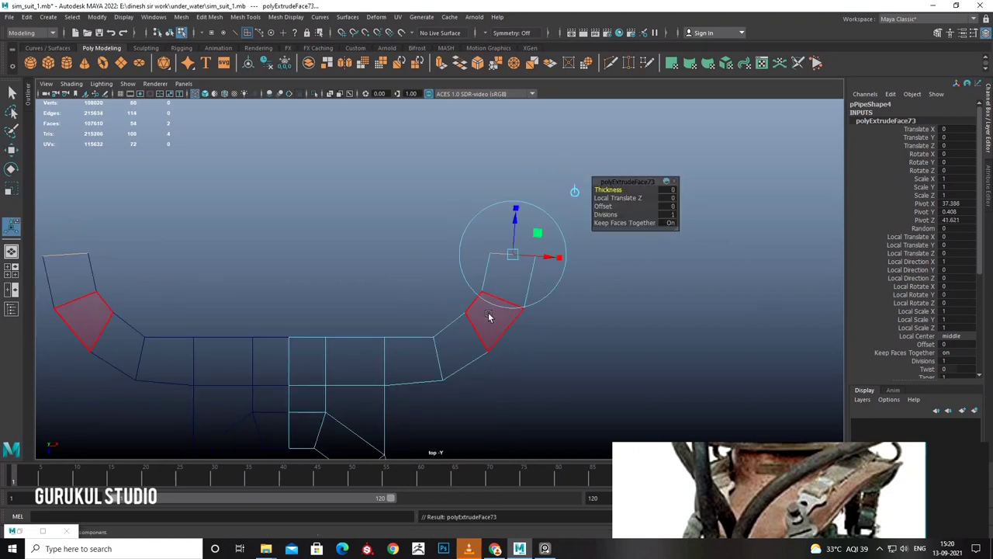
key("r")
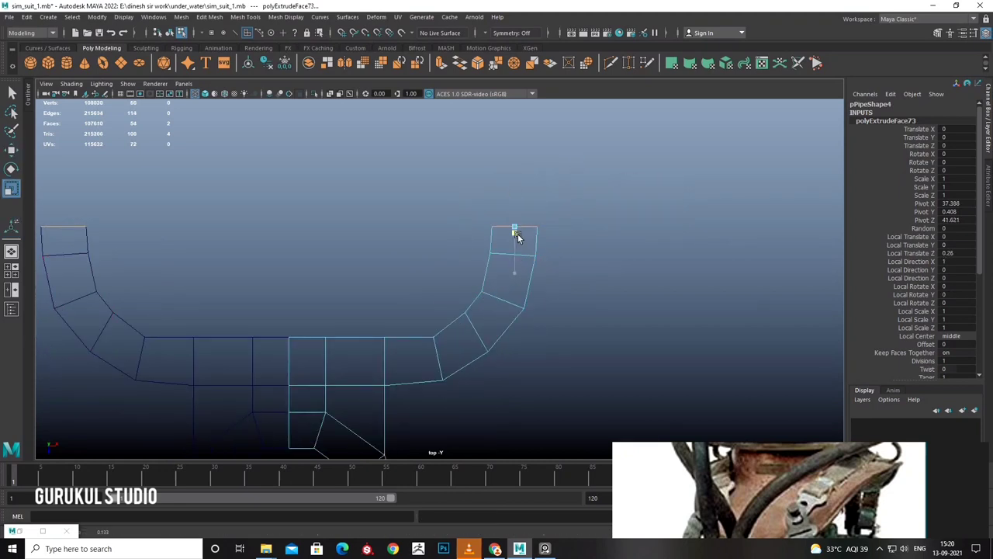
key("w")
left_click_drag(514, 264, 518, 256)
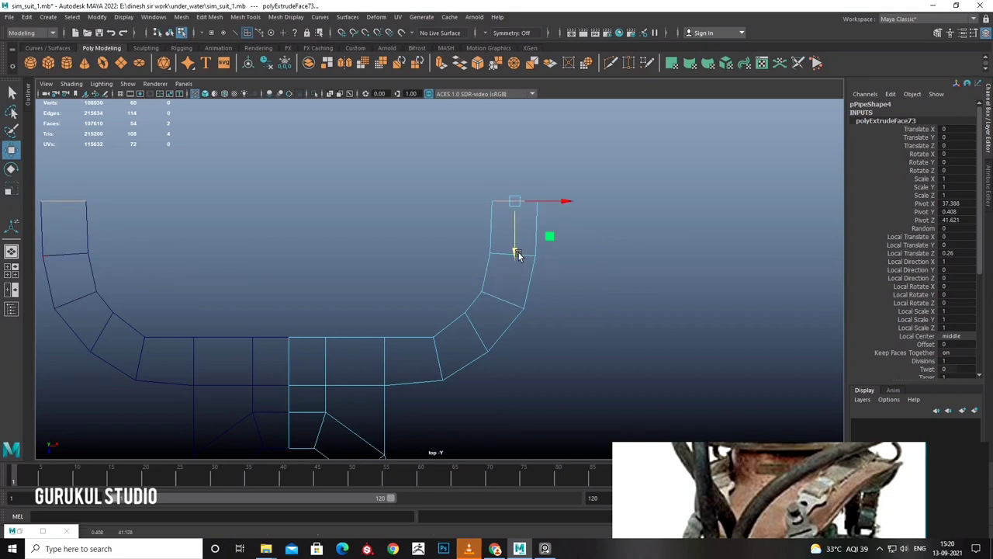
key("space")
key("space")
mouse_move(573, 216)
left_mouse_down("alt")
mouse_move(640, 277)
mouse_move(560, 229)
mouse_move(584, 217)
left_mouse_up("alt")
Extrude the arm end faces toward each other and slide one to close the top gap.
right_click_drag(461, 199, 460, 228)
left_click_drag(461, 228, 429, 213, "alt")
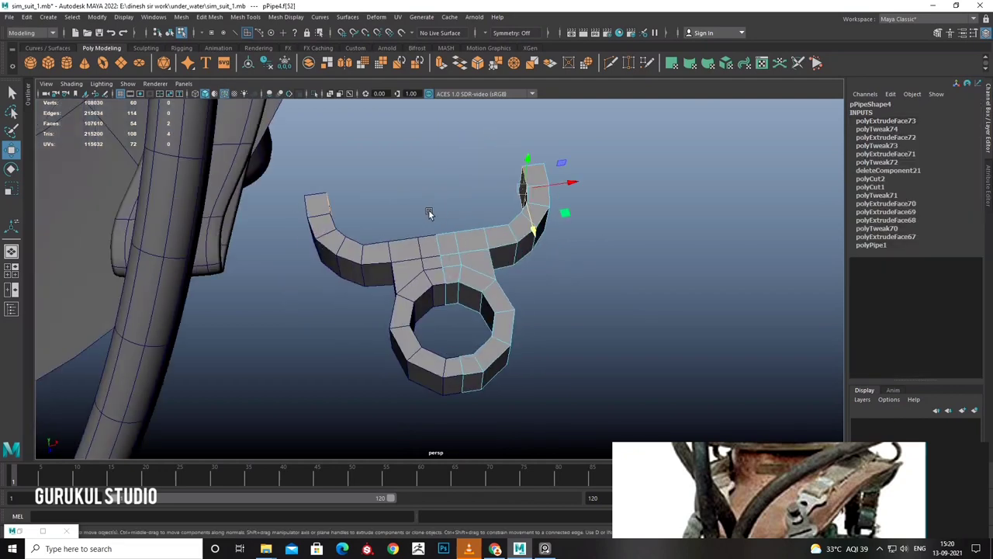
right_click_drag(429, 213, 440, 237, "shift")
mouse_move(439, 237)
left_mouse_down("alt")
mouse_move(496, 203)
mouse_move(413, 219)
mouse_move(480, 225)
left_mouse_up("alt")
key("w")
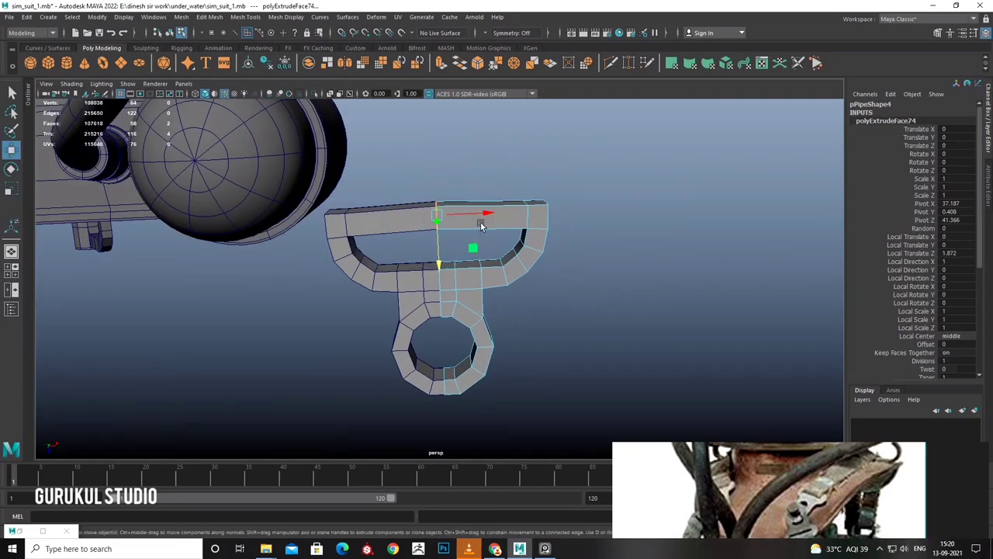
middle_click_drag(444, 267, 436, 269)
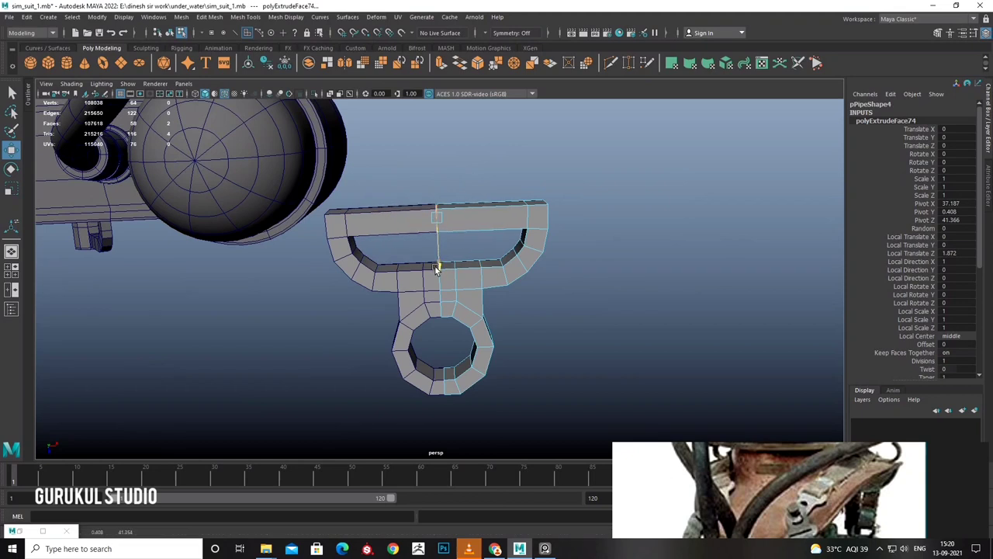
mouse_move(437, 268)
left_mouse_down("alt")
mouse_move(496, 279)
mouse_move(483, 284)
mouse_move(536, 272)
left_mouse_up("alt")
left_click(540, 286)
left_click(482, 284)
In the maximised top view, select the ring's bottom vertex and pull it downward.
scroll(458, 266, "up", 2)
scroll(461, 264, "up", 2)
scroll(472, 283, "up", 2)
mouse_move(472, 283)
left_mouse_down("alt")
mouse_move(472, 262)
mouse_move(456, 303)
left_mouse_up("alt")
key("space")
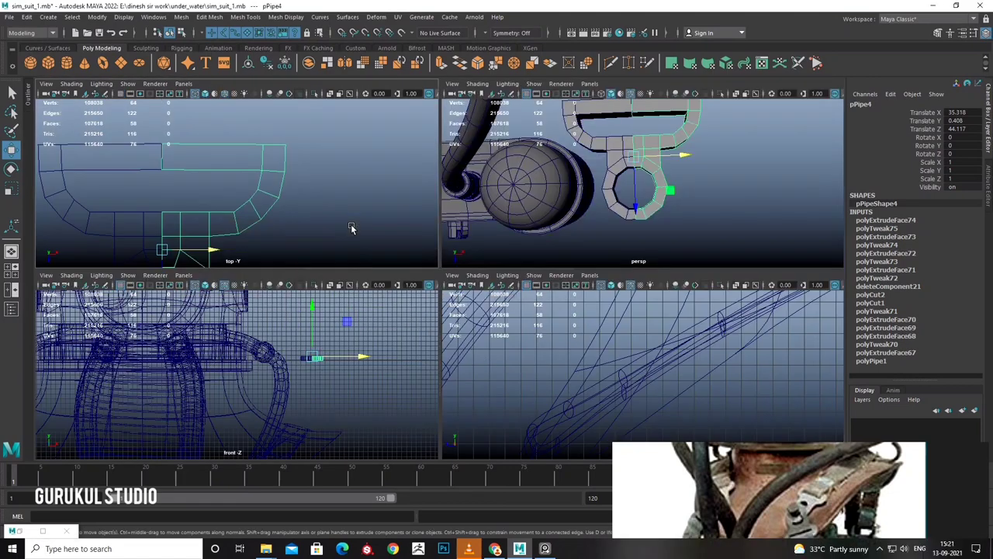
key("space")
scroll(466, 217, "up", 3)
right_click_drag(481, 277, 466, 277)
left_click(457, 278)
mouse_move(457, 291)
left_mouse_down()
mouse_move(455, 332)
mouse_move(488, 320)
mouse_move(495, 302)
left_mouse_up()
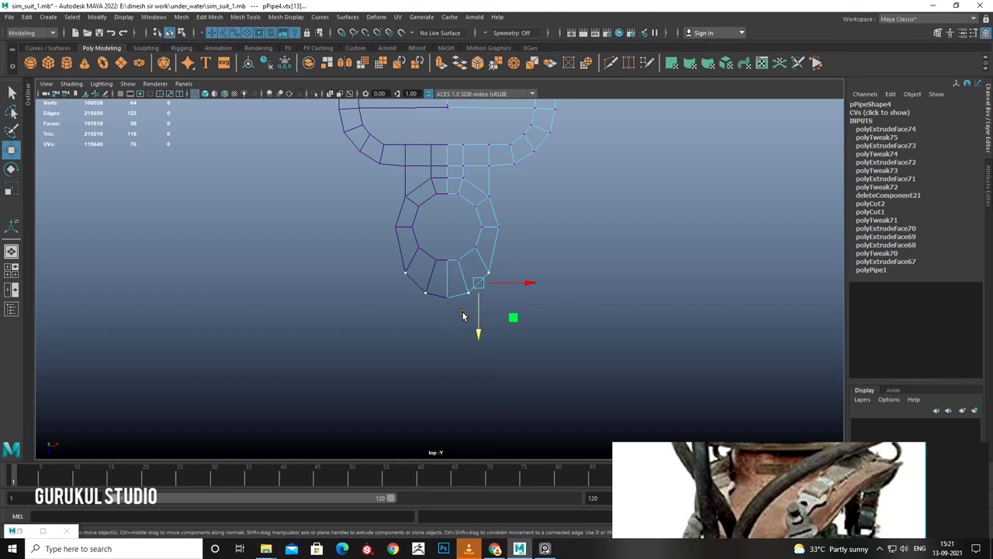
Pull the clasp's bottom ring vertices down to stretch it into a longer teardrop.
left_click_drag(457, 308, 466, 342)
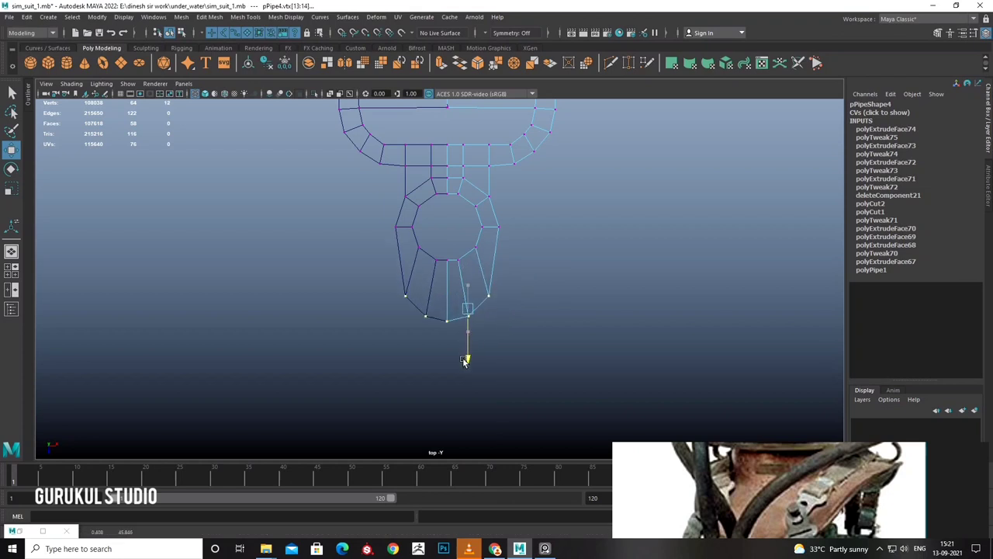
middle_click_drag(505, 202, 499, 256, "alt")
right_click_drag(500, 212, 551, 197)
right_click(501, 159)
right_click_drag(501, 159, 447, 152)
Scale the pPipe4 clasp to 0.475 in Y, flattening it against the shoulder piece.
key("r")
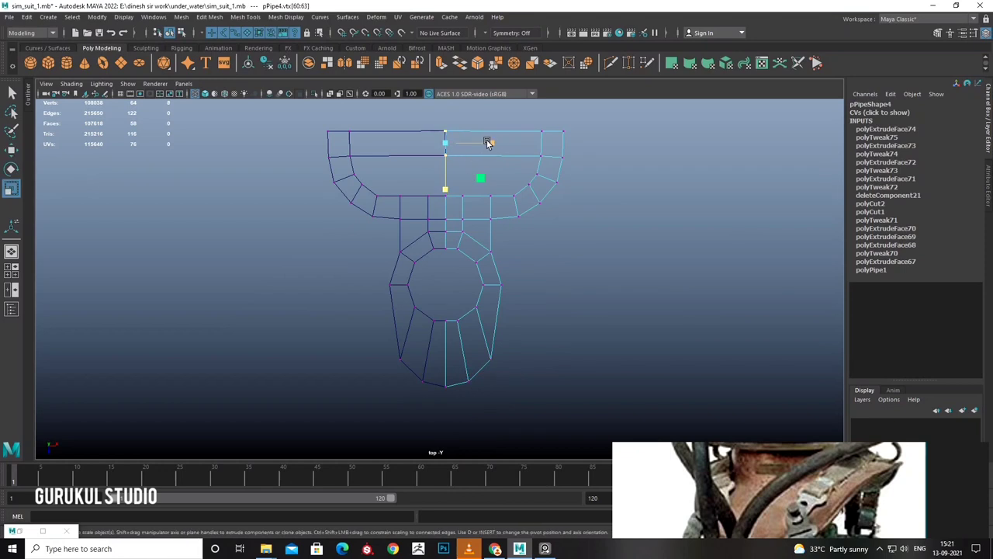
middle_click_drag(506, 213, 478, 137, "alt")
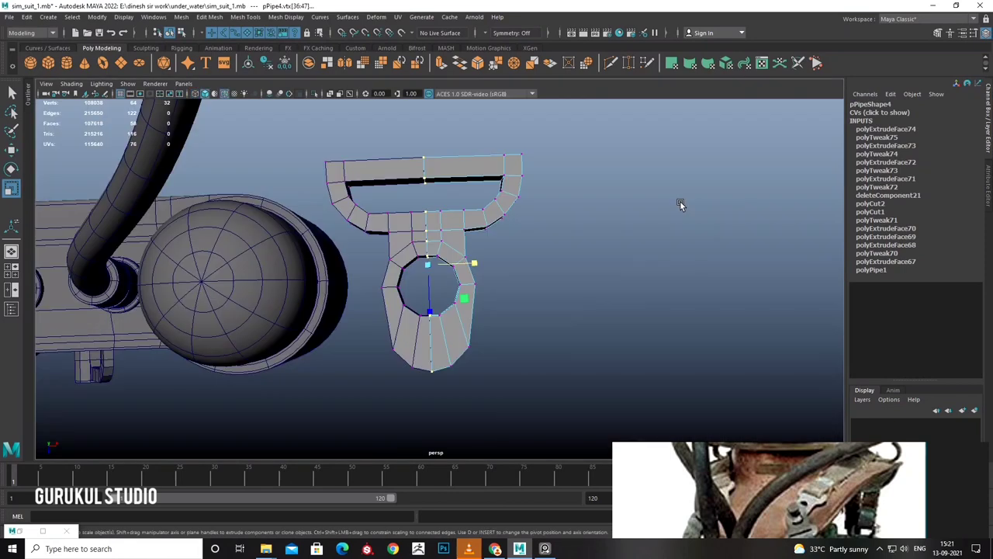
mouse_move(681, 201)
left_mouse_down("alt")
mouse_move(534, 236)
mouse_move(503, 259)
mouse_move(461, 181)
left_mouse_up("alt")
right_click(487, 248)
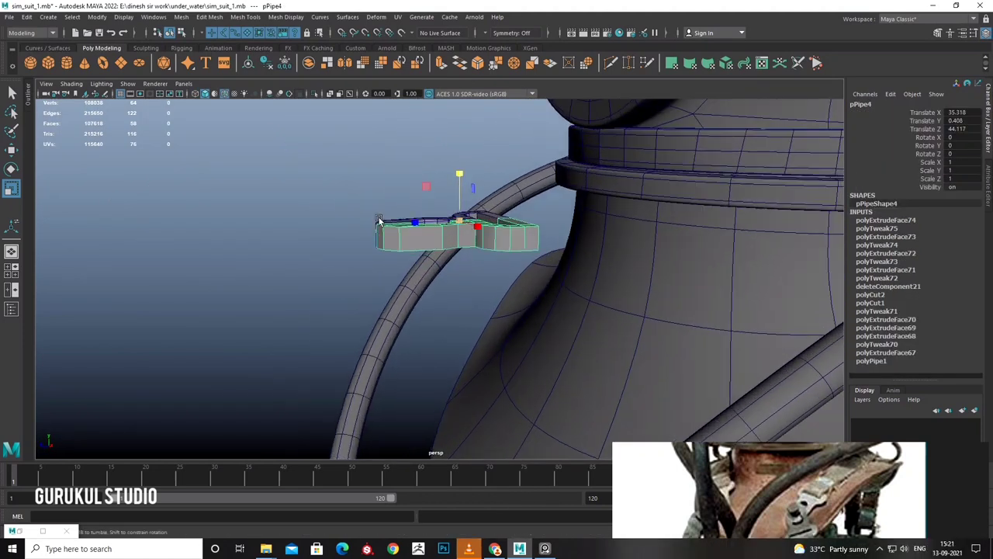
mouse_move(379, 221)
left_mouse_down("alt")
mouse_move(440, 176)
mouse_move(439, 201)
mouse_move(633, 229)
mouse_move(492, 213)
mouse_move(504, 250)
left_mouse_up("alt")
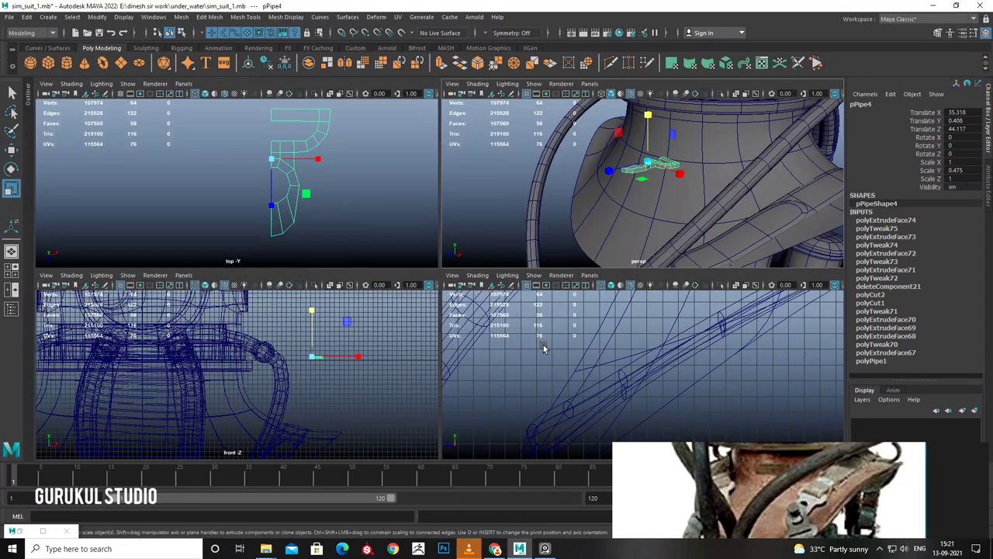
Clear the selection and orbit the perspective view in to the clasp near the tanks.
key("space")
key("space")
middle_click_drag(399, 332, 530, 308, "alt")
key("space")
mouse_move(559, 308)
left_mouse_down()
mouse_move(496, 308)
mouse_move(112, 91)
left_mouse_up()
left_click(97, 17)
left_click(377, 261)
left_click_drag(377, 262, 557, 239, "alt")
mouse_move(447, 391)
left_mouse_down("alt")
mouse_move(435, 342)
mouse_move(486, 309)
mouse_move(498, 317)
left_mouse_up("alt")
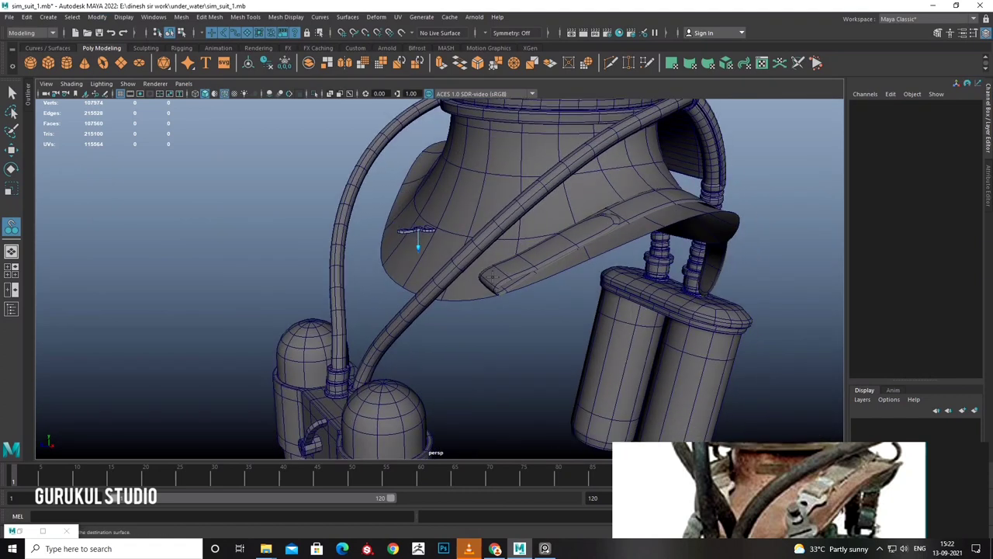
scroll(539, 296, "up", 3)
mouse_move(555, 305)
left_mouse_down("alt")
mouse_move(483, 282)
mouse_move(450, 301)
mouse_move(533, 276)
mouse_move(354, 262)
left_mouse_up("alt")
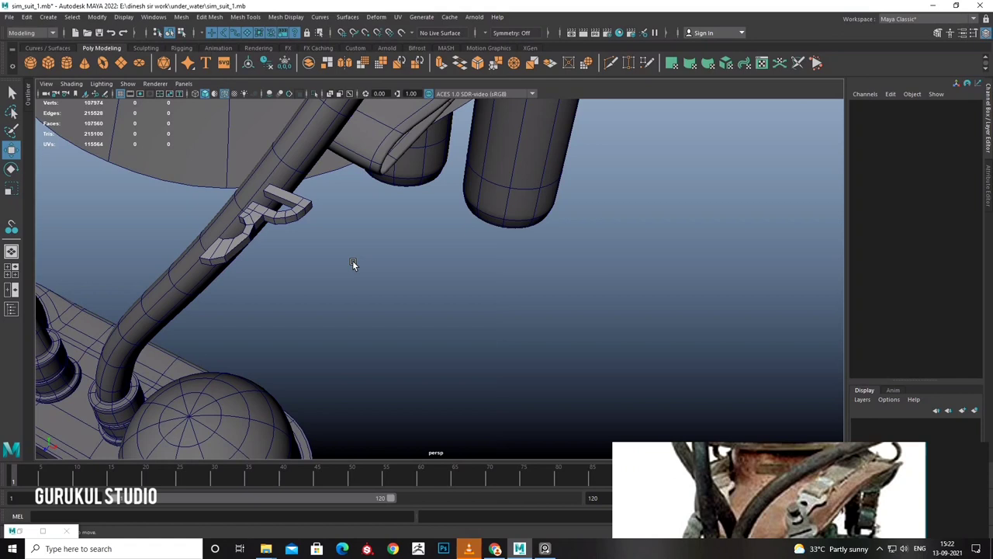
Isolate the pPipe4 clasp and use the Snap Together Tool to place it on the hose.
left_click(267, 209)
key("f")
key("ctrl+1")
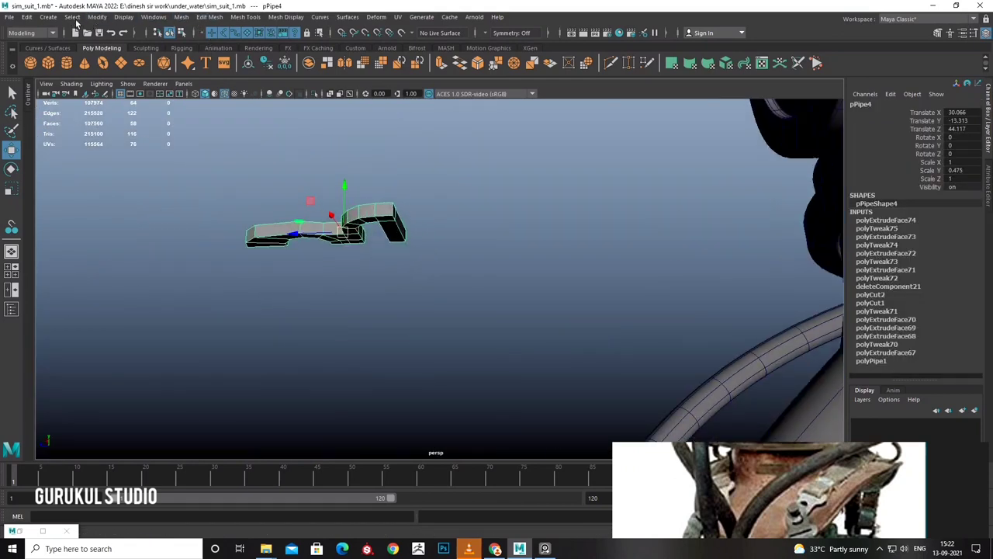
left_click(151, 16)
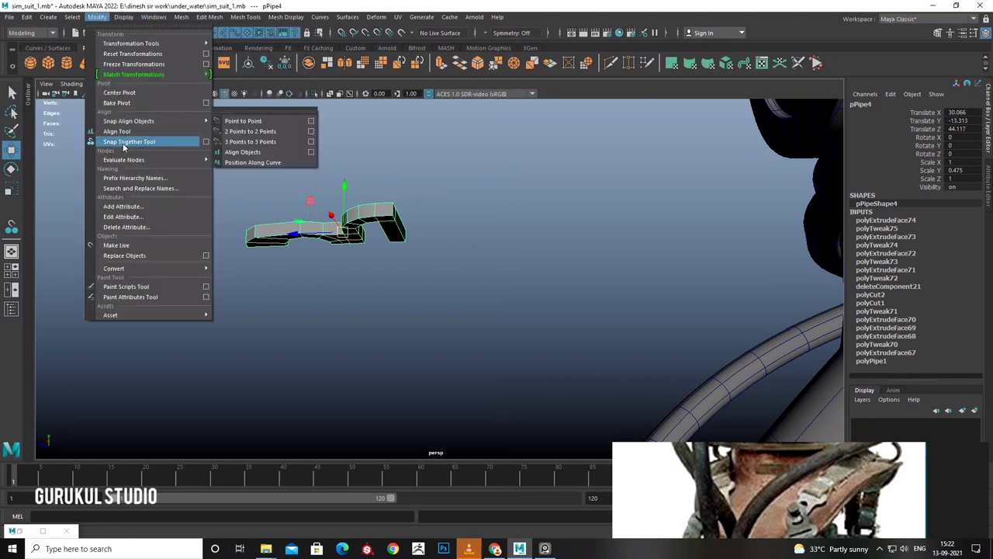
left_click(244, 118)
mouse_move(376, 226)
left_mouse_down("alt")
mouse_move(367, 206)
mouse_move(463, 251)
mouse_move(589, 262)
mouse_move(503, 302)
mouse_move(459, 289)
mouse_move(839, 271)
left_mouse_up("alt")
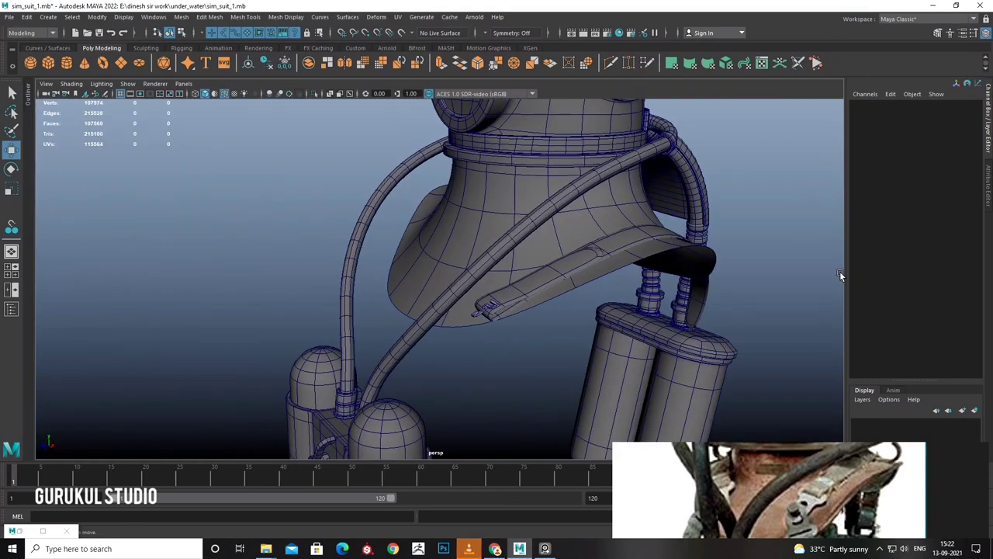
scroll(536, 326, "up", 5)
left_click(536, 326)
mouse_move(554, 318)
left_mouse_down("alt")
mouse_move(507, 250)
mouse_move(466, 270)
mouse_move(488, 277)
mouse_move(410, 260)
mouse_move(448, 278)
mouse_move(458, 258)
mouse_move(448, 262)
mouse_move(446, 240)
mouse_move(420, 287)
left_mouse_up("alt")
Enlarge the clasp, slide it along the hose and rotate it to sit against the hose.
left_click(353, 329)
key("w")
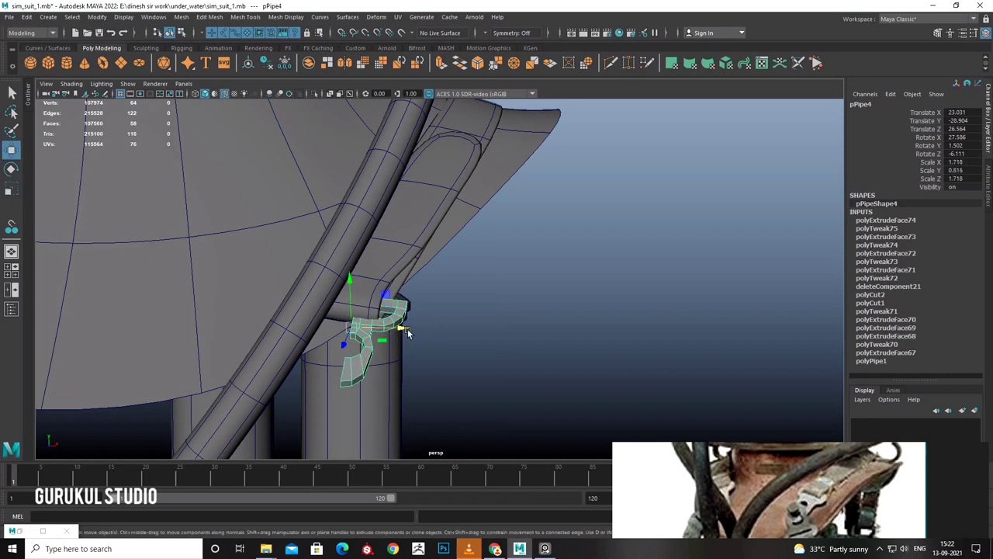
mouse_move(346, 341)
left_mouse_down()
mouse_move(424, 335)
mouse_move(386, 290)
mouse_move(432, 301)
mouse_move(377, 288)
mouse_move(423, 303)
mouse_move(403, 287)
left_mouse_up()
key("e")
key("d")
key("d")
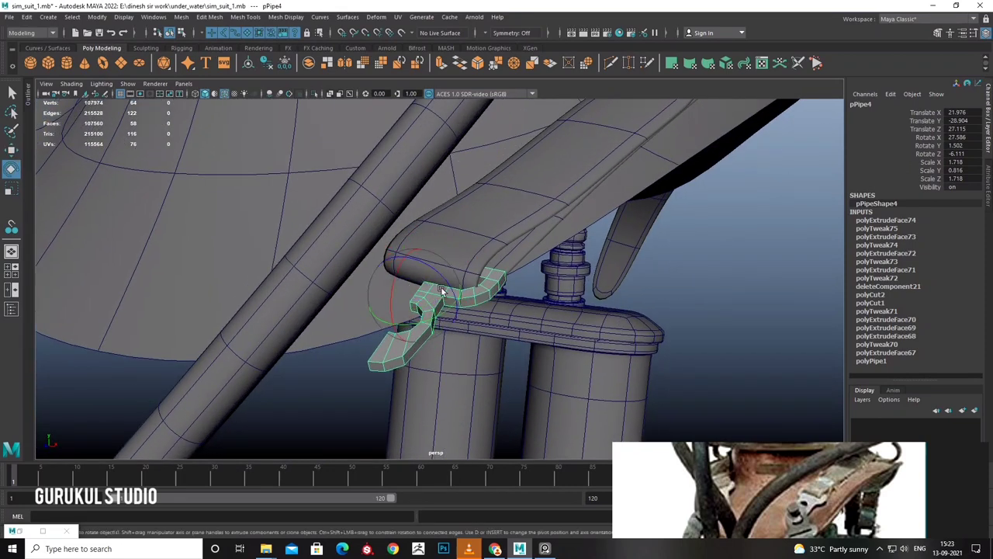
mouse_move(443, 313)
left_mouse_down()
mouse_move(452, 300)
mouse_move(478, 300)
mouse_move(435, 261)
left_mouse_up()
key("w")
double_click(11, 149)
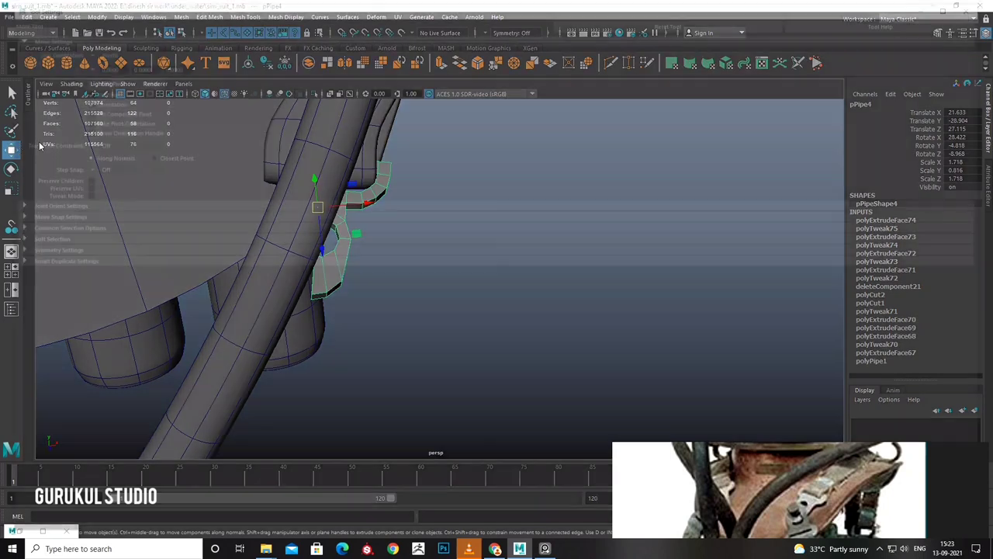
left_click(933, 5)
mouse_move(477, 218)
left_mouse_down("alt")
mouse_move(384, 213)
mouse_move(490, 260)
mouse_move(539, 297)
mouse_move(581, 305)
mouse_move(437, 272)
mouse_move(511, 283)
mouse_move(499, 285)
mouse_move(366, 163)
left_mouse_up("alt")
Make a mirrored copy of the clasp and combine both halves into one mesh.
key("ctrl+shift+d")
left_click(499, 285, "shift")
key("f")
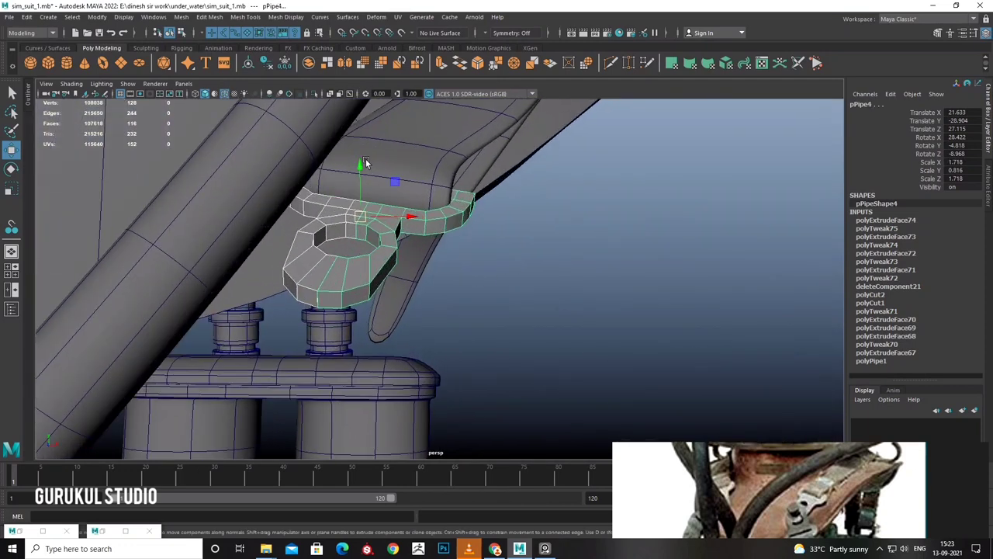
left_click(181, 17)
left_click(225, 62)
mouse_move(349, 233)
left_mouse_down("alt")
mouse_move(430, 232)
mouse_move(381, 246)
mouse_move(420, 193)
mouse_move(391, 215)
left_mouse_up("alt")
Duplicate the combined clasp and move the copy, pPipe7, onto the other strap's end.
key("ctrl+d")
key("e")
key("d")
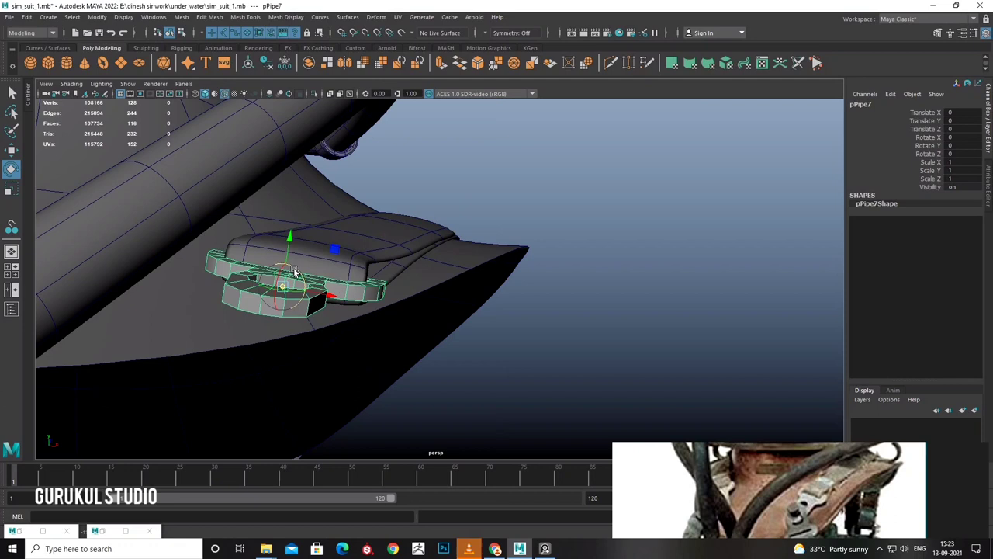
left_click_drag(299, 267, 564, 270, "alt")
key("w")
mouse_move(478, 254)
left_mouse_down()
mouse_move(479, 238)
mouse_move(531, 255)
mouse_move(475, 272)
mouse_move(466, 263)
mouse_move(521, 274)
mouse_move(458, 249)
mouse_move(457, 259)
mouse_move(418, 232)
mouse_move(494, 230)
mouse_move(425, 223)
left_mouse_up()
left_click(434, 231)
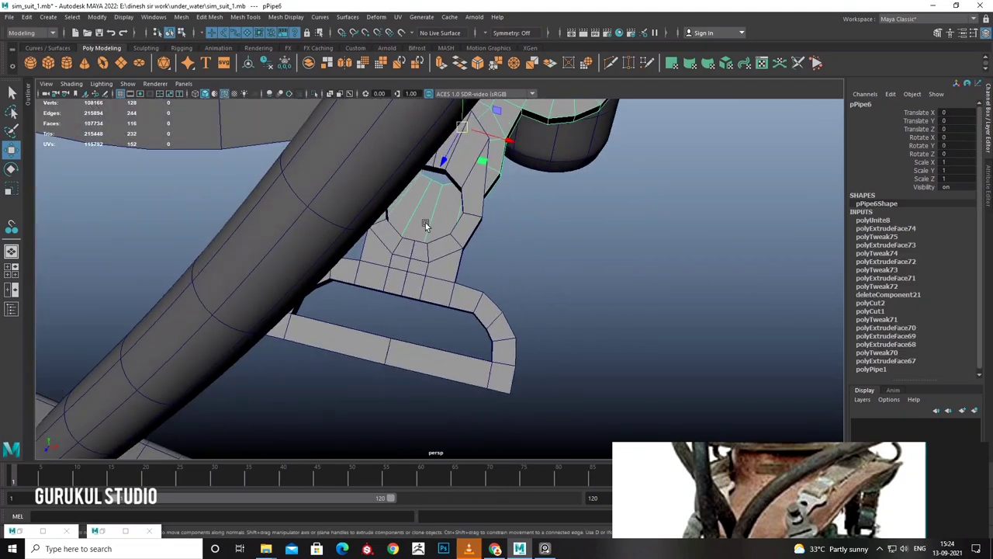
In the top view, zoom in on the pPipe6 buckle link and switch it to vertex editing.
key("space")
key("space")
scroll(419, 197, "down", 3)
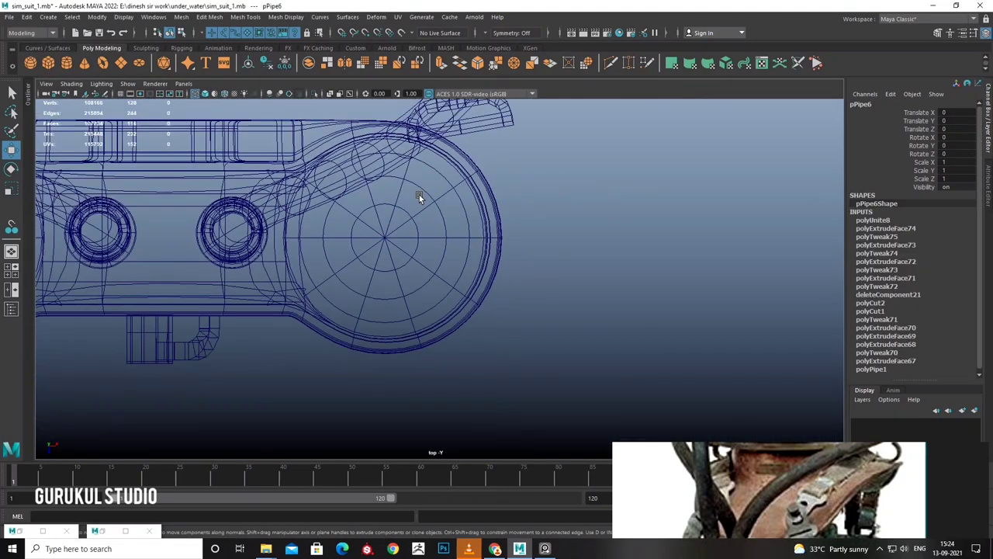
scroll(422, 274, "down", 3)
scroll(457, 225, "up", 3)
scroll(466, 233, "up", 3)
scroll(473, 248, "up", 3)
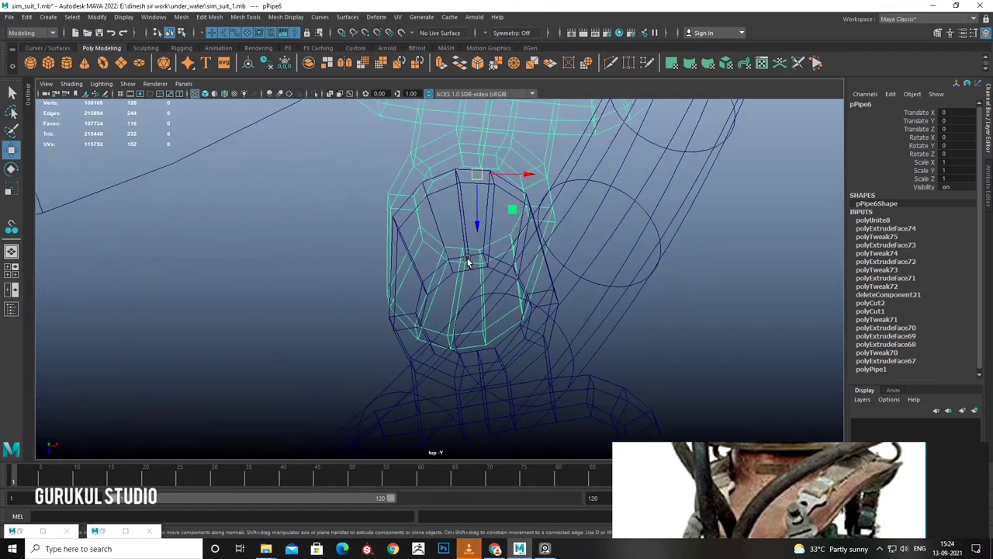
left_click(496, 268)
left_click(497, 267)
scroll(496, 267, "up", 2)
scroll(489, 262, "down", 1)
right_click_drag(489, 261, 447, 261)
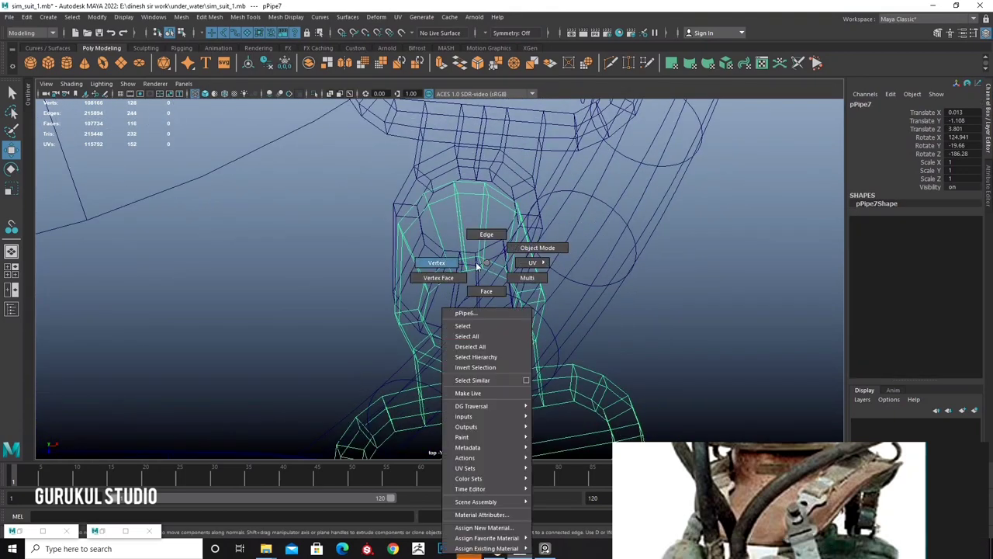
left_click(447, 261)
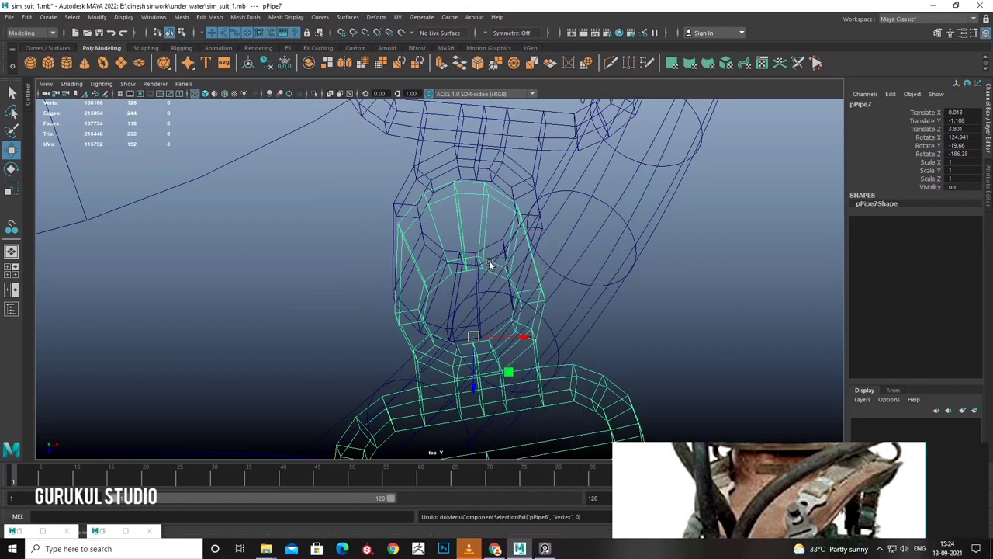
Select the buckle link's vertices and pull two of them downward.
left_click_drag(498, 277, 498, 278)
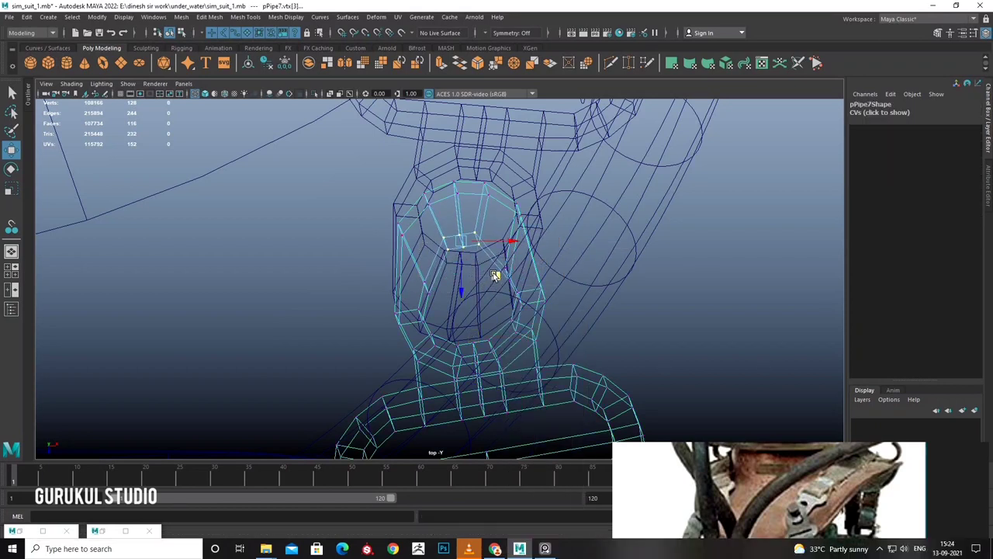
key("space")
key("space")
left_click_drag(606, 215, 477, 215, "alt")
key("space")
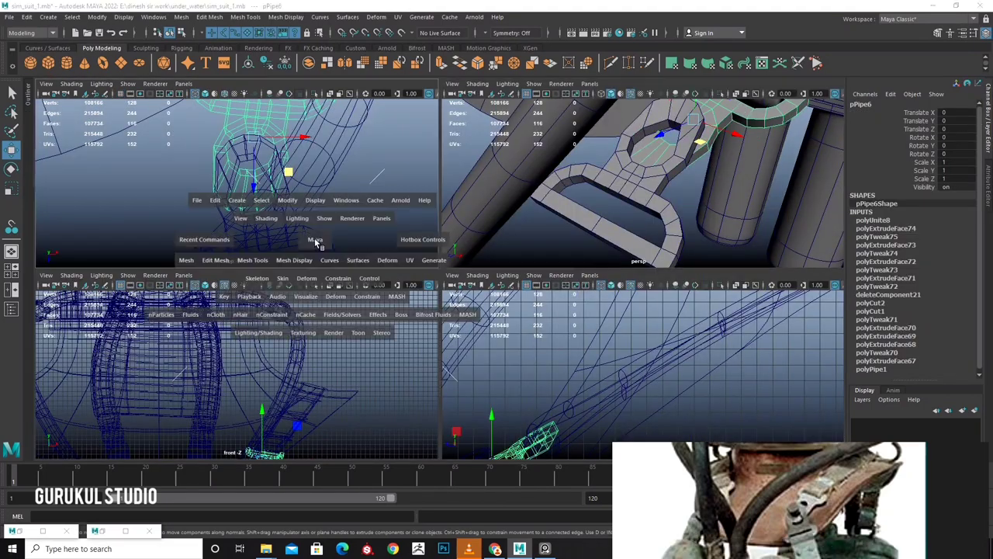
key("space")
right_click_drag(479, 299, 468, 315)
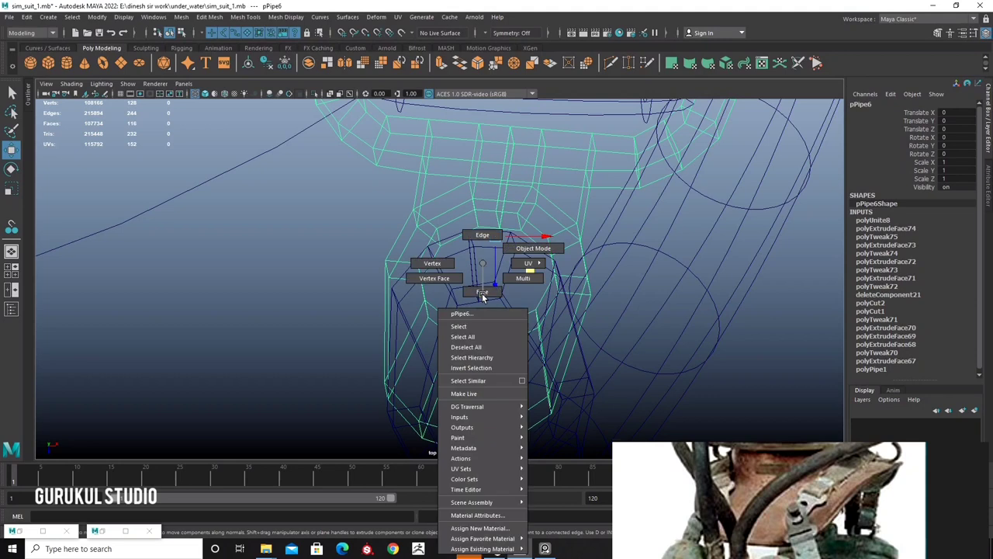
left_click_drag(490, 356, 497, 361)
middle_click_drag(510, 370, 509, 396)
Return to perspective and select the edge loop around the ring's hole.
key("space")
left_click(512, 294)
mouse_move(650, 250)
left_mouse_down("alt")
mouse_move(515, 213)
mouse_move(528, 259)
mouse_move(516, 235)
mouse_move(558, 268)
mouse_move(475, 218)
left_mouse_up("alt")
double_click(525, 248)
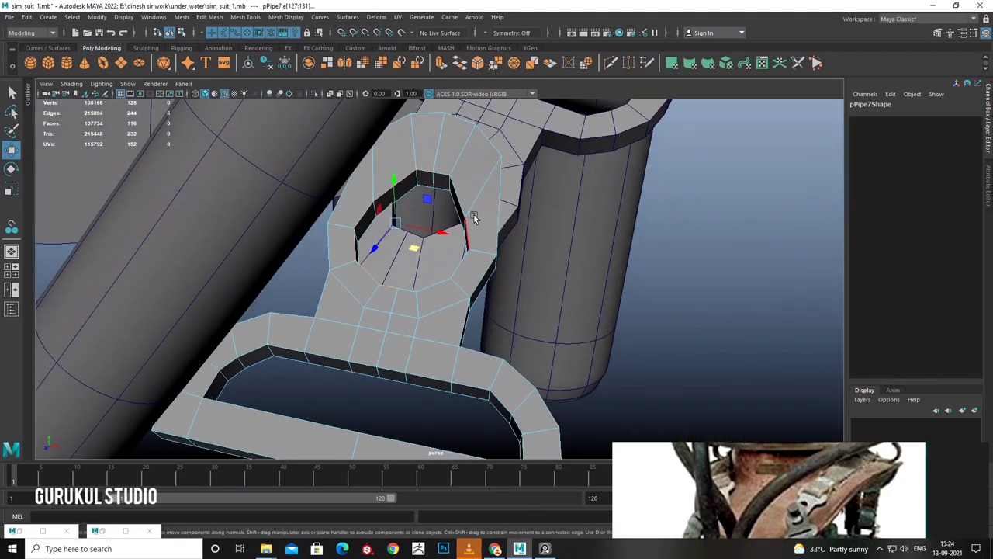
Scale the hole's edge loop down into a narrow slit and move it up.
mouse_move(447, 177)
left_mouse_down("alt")
mouse_move(525, 249)
mouse_move(474, 229)
left_mouse_up("alt")
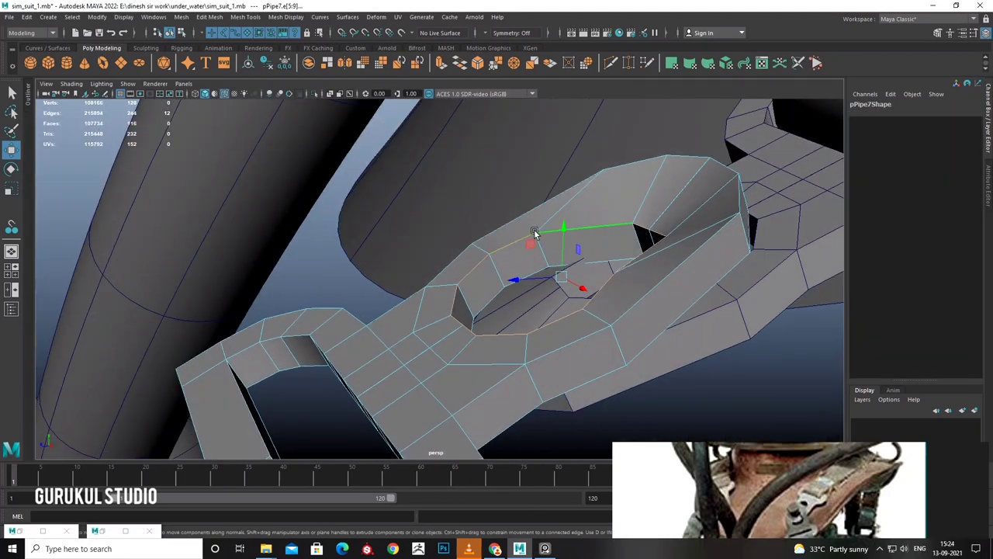
key("r")
mouse_move(558, 276)
left_mouse_down()
mouse_move(582, 249)
mouse_move(424, 308)
mouse_move(419, 269)
mouse_move(505, 326)
mouse_move(520, 295)
mouse_move(501, 306)
mouse_move(495, 285)
left_mouse_up()
key("d")
key("w")
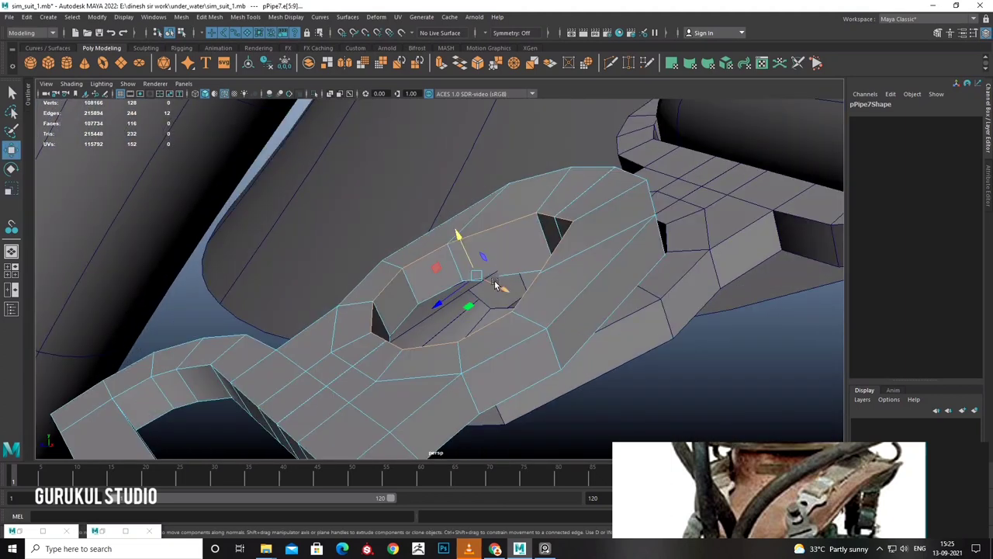
scroll(589, 209, "up", 2)
scroll(621, 193, "up", 1)
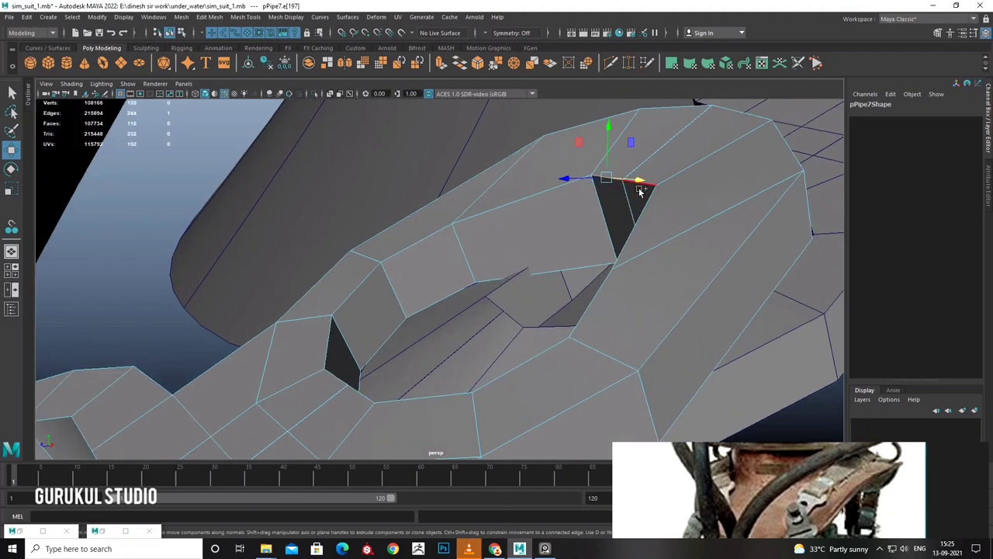
scroll(596, 167, "down", 3)
scroll(598, 204, "down", 3)
Return to Object Mode, clear the selection and view the tanks and hoses.
right_click(548, 245)
left_click(570, 242)
mouse_move(570, 242)
left_mouse_down("alt")
mouse_move(574, 268)
mouse_move(468, 284)
left_mouse_up("alt")
left_click(492, 345)
scroll(486, 335, "down", 4)
mouse_move(487, 335)
left_mouse_down("alt")
mouse_move(462, 324)
mouse_move(472, 315)
left_mouse_up("alt")
scroll(463, 323, "up", 2)
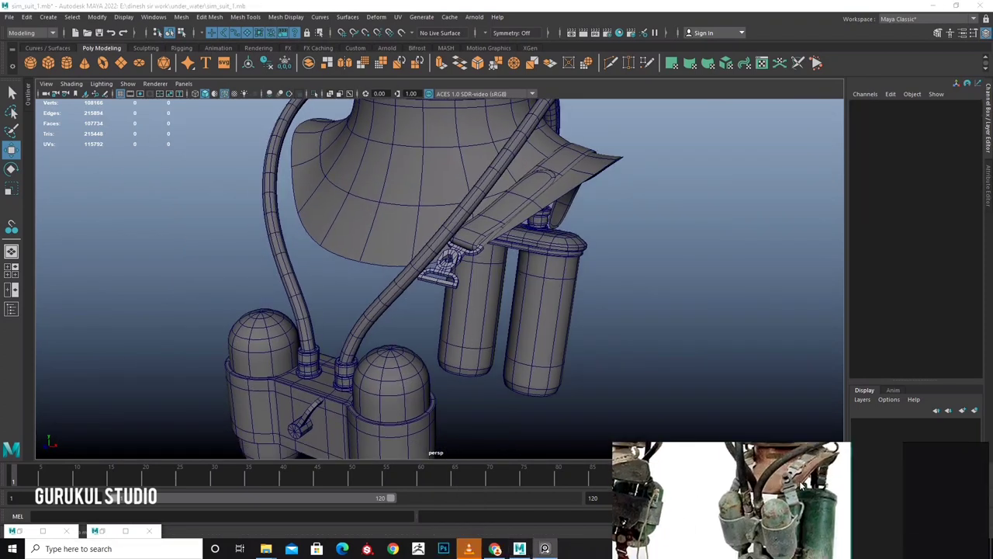
Create a new polygon pipe, pPipe8, for the buckle pin.
mouse_move(437, 351)
left_mouse_down("alt")
mouse_move(421, 303)
mouse_move(403, 291)
left_mouse_up("alt")
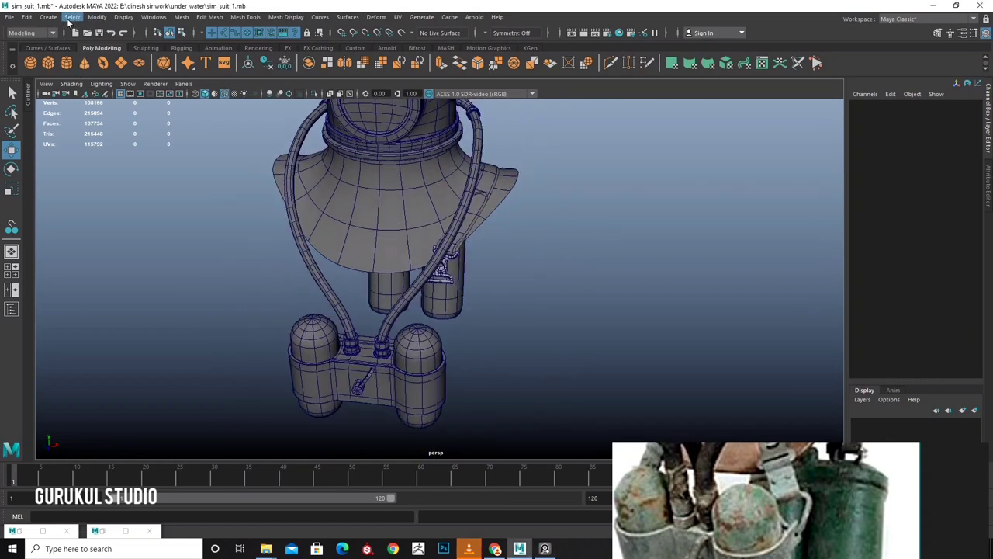
left_click(49, 16)
mouse_move(80, 54)
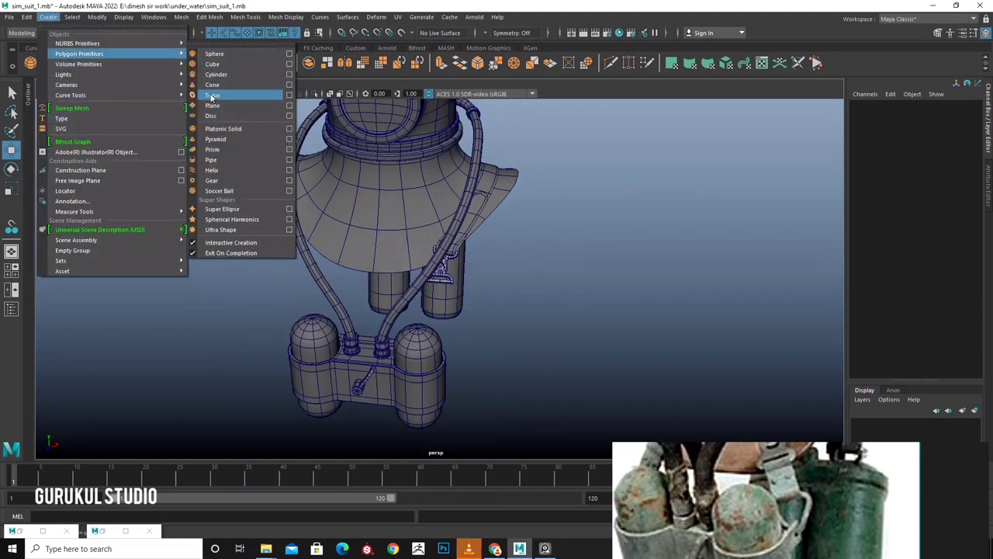
key("space")
key("space")
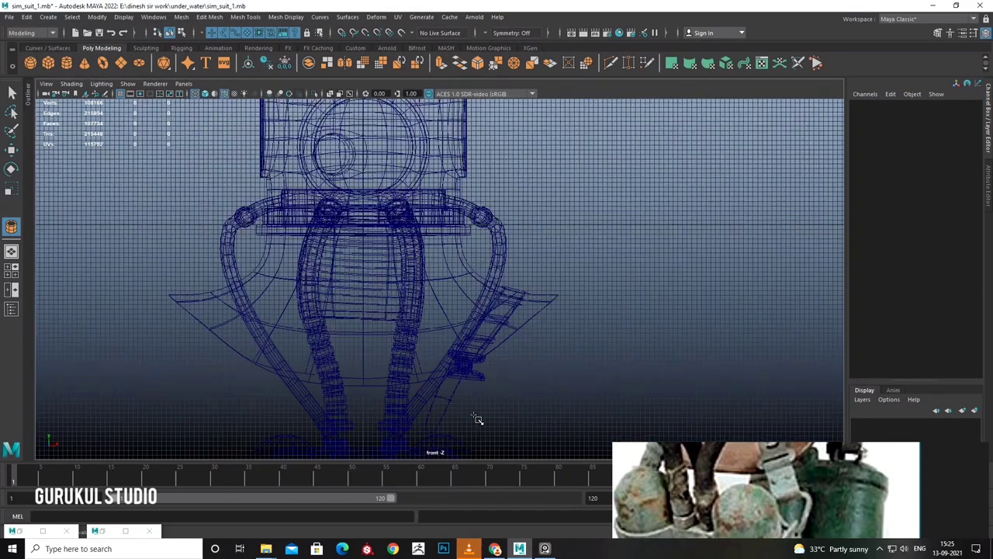
middle_click_drag(477, 419, 592, 344, "alt")
key("ctrl+z")
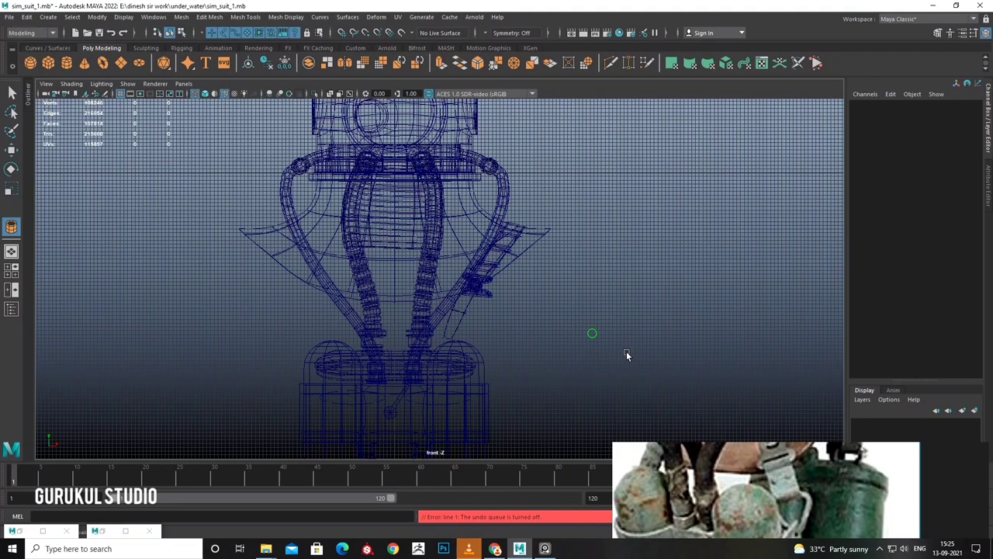
key("w")
key("space")
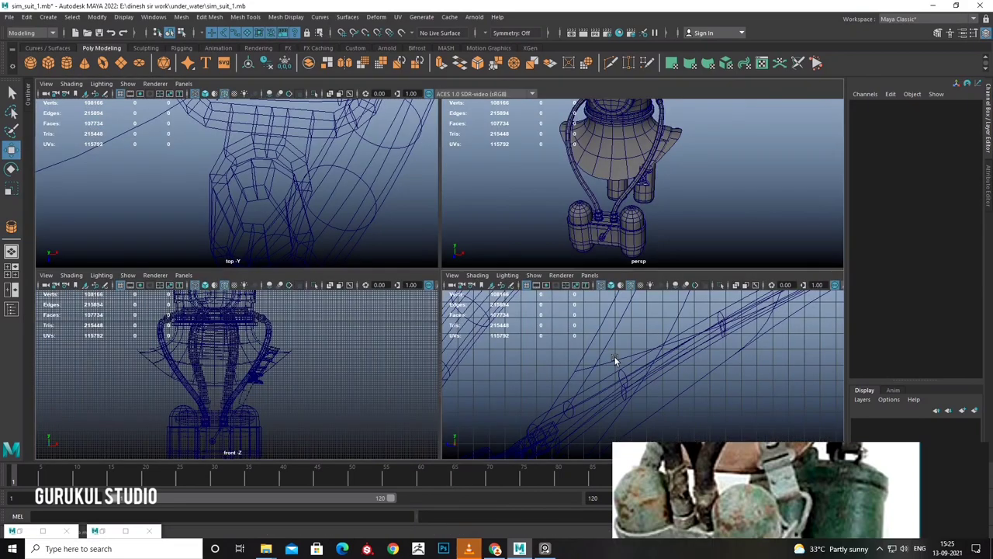
key("space")
left_click(94, 17)
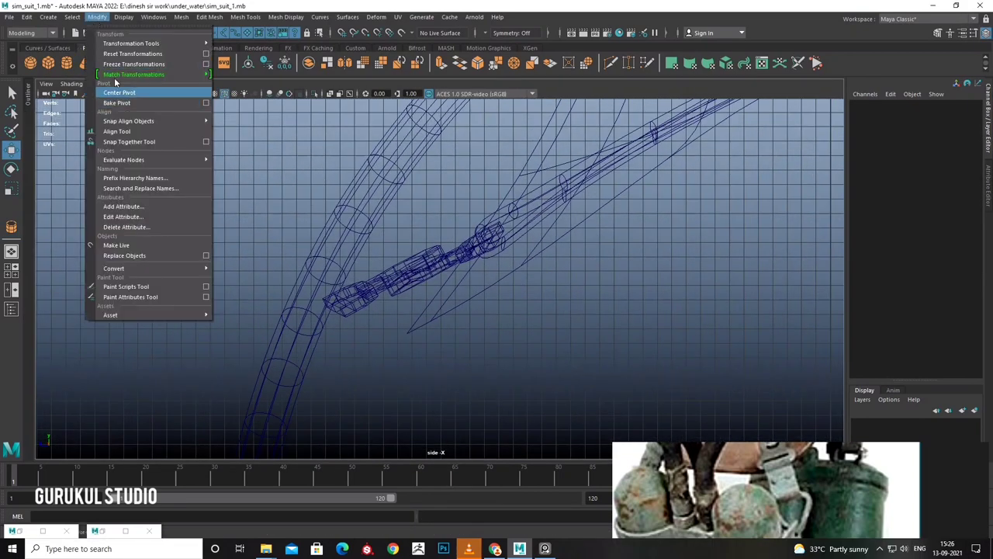
left_click(48, 17)
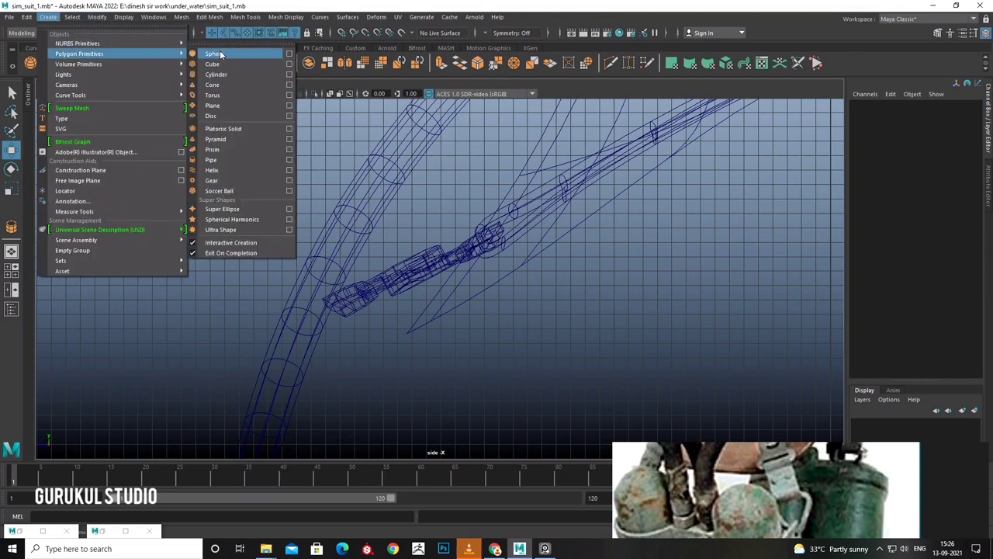
left_click(217, 160)
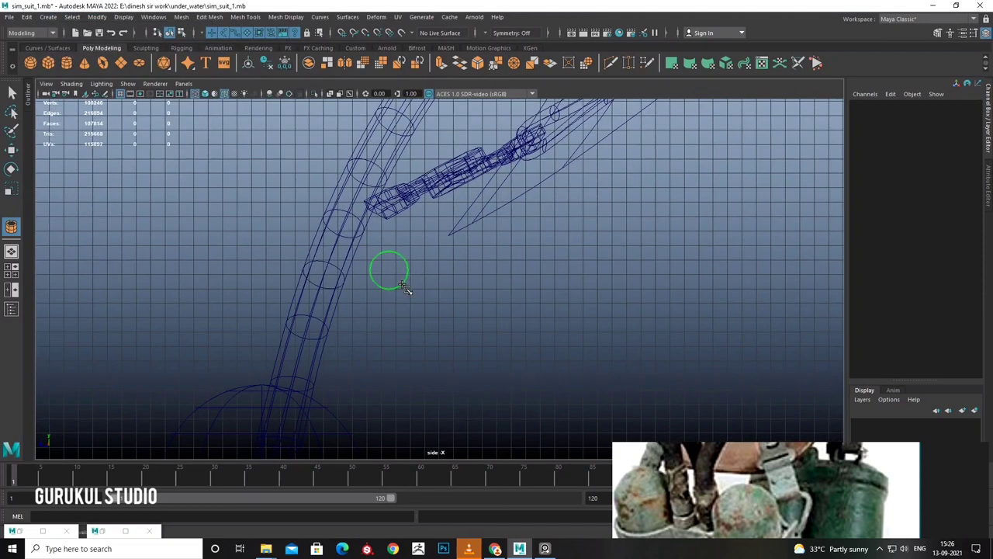
Rotate the pipe and place it at the buckle using the top and side views.
left_click(389, 269)
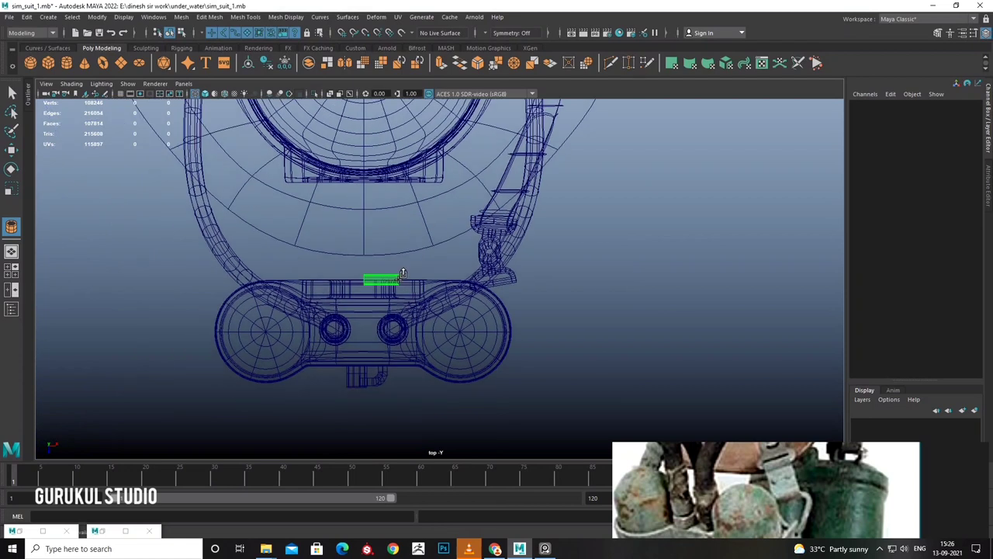
scroll(410, 285, "up", 3)
scroll(382, 280, "up", 2)
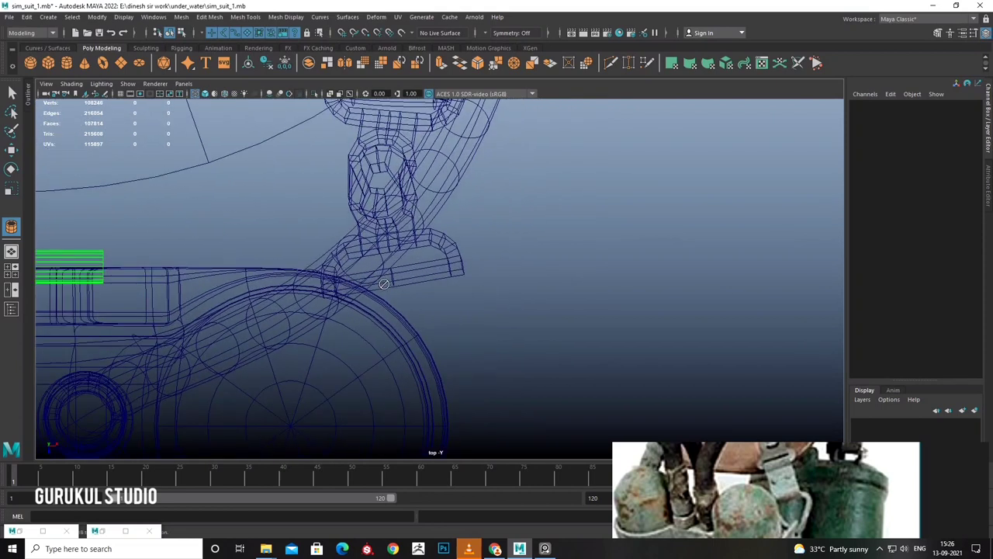
key("w")
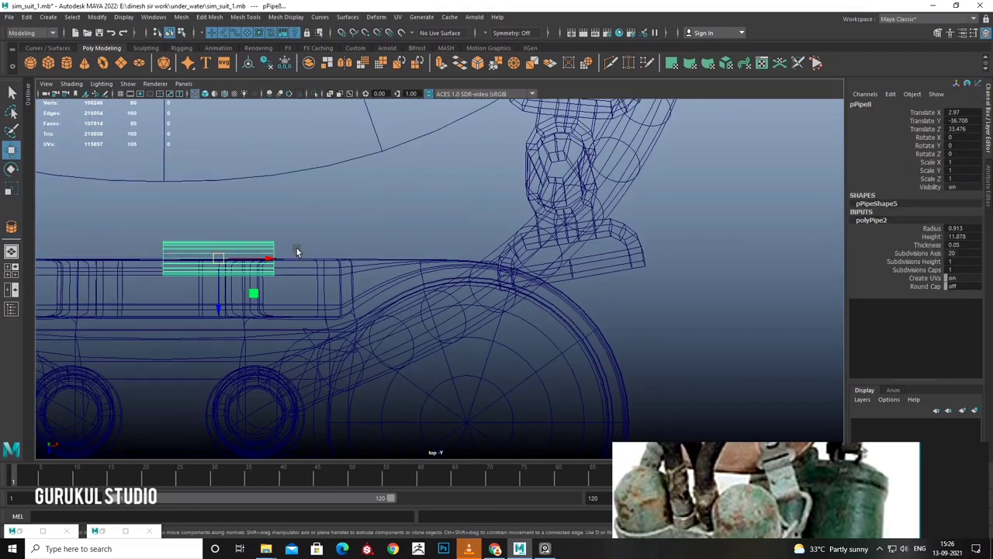
key("e")
mouse_move(253, 287)
left_mouse_down()
mouse_move(532, 296)
mouse_move(572, 271)
left_mouse_up()
key("w")
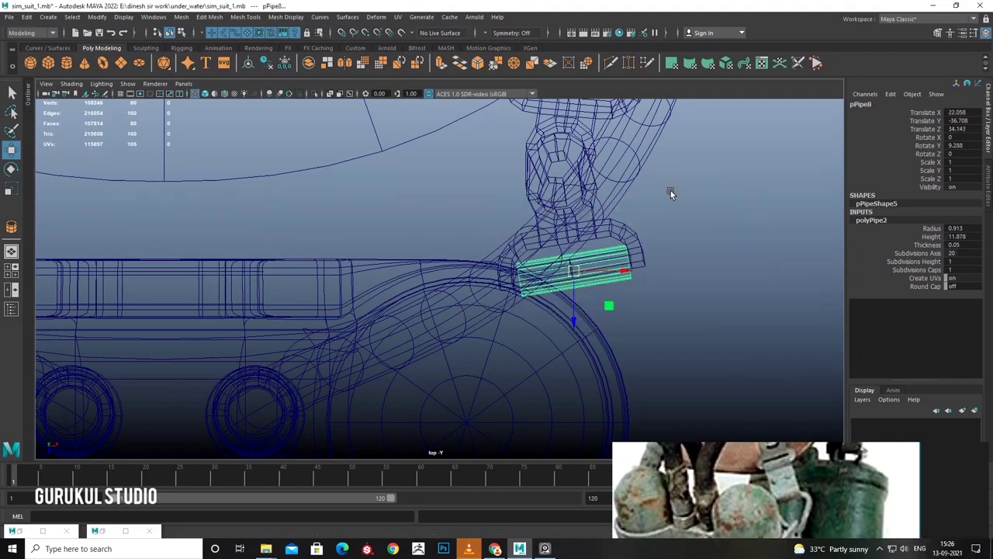
mouse_move(673, 216)
left_mouse_down("alt")
mouse_move(534, 232)
mouse_move(678, 317)
left_mouse_up("alt")
scroll(682, 338, "up", 2)
scroll(495, 335, "up", 2)
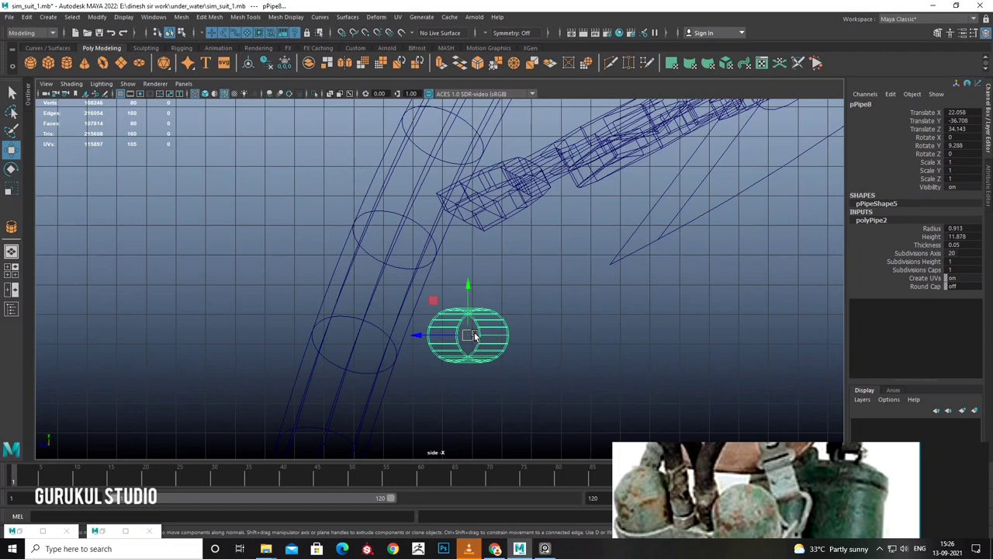
key("e")
mouse_move(470, 334)
left_mouse_down()
mouse_move(478, 222)
mouse_move(627, 311)
mouse_move(472, 164)
mouse_move(559, 348)
mouse_move(492, 366)
left_mouse_up()
Fine-tune the pin's rotation and height so it sits across the buckle's lower loop.
key("w")
key("f")
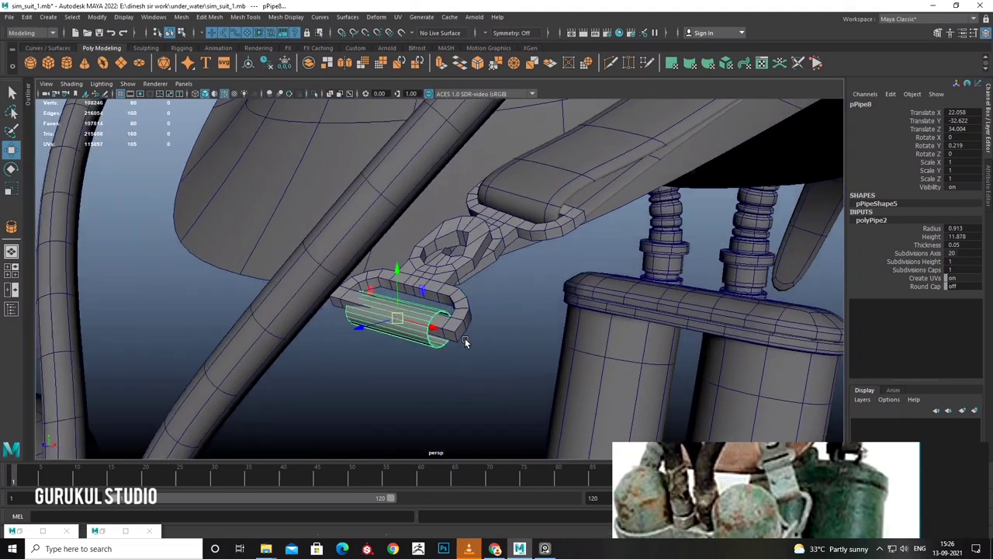
key("e")
mouse_move(411, 310)
left_mouse_down()
mouse_move(382, 302)
mouse_move(399, 306)
left_mouse_up()
key("w")
mouse_move(385, 250)
left_mouse_down()
mouse_move(384, 237)
mouse_move(408, 273)
left_mouse_up()
left_click_drag(281, 296, 329, 242)
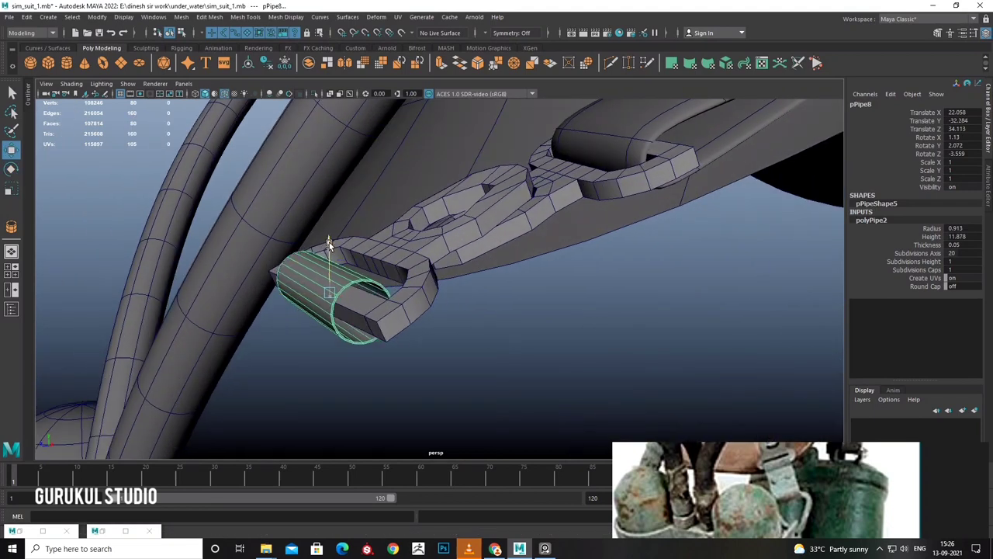
left_click_drag(411, 298, 391, 329, "alt")
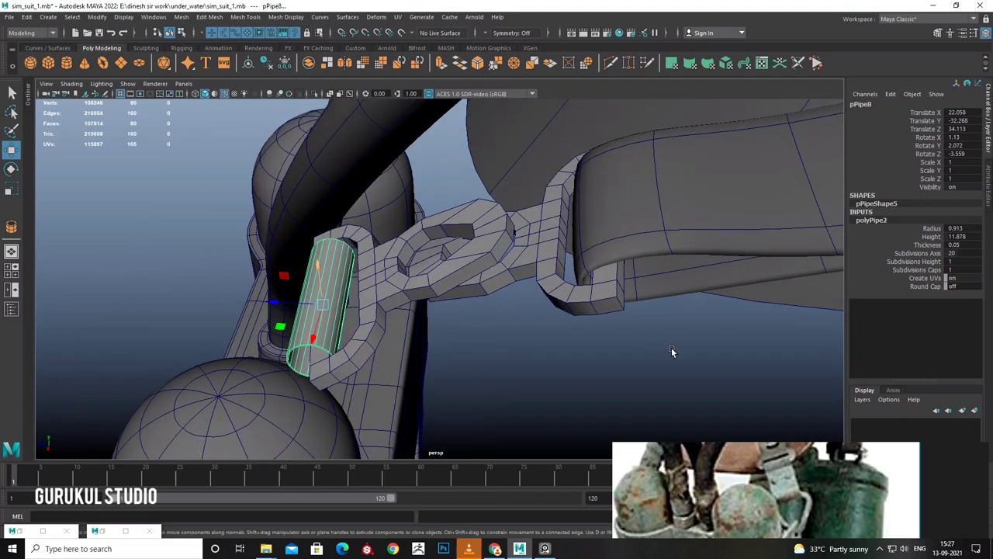
left_click_drag(672, 349, 432, 333, "alt")
key("e")
mouse_move(358, 321)
left_mouse_down()
mouse_move(289, 284)
mouse_move(481, 325)
left_mouse_up()
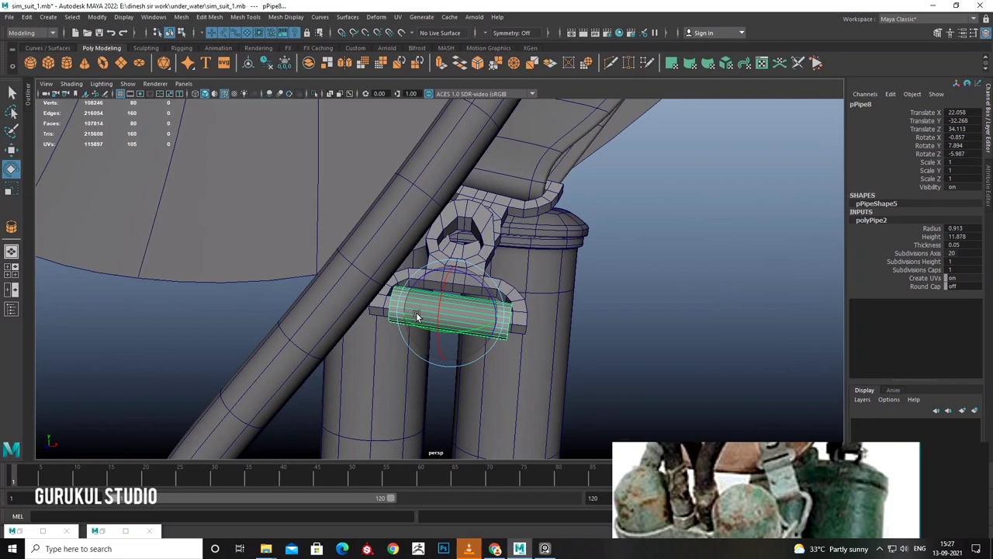
Give the pin 10 axis subdivisions, then duplicate it and move the copy along the strap.
left_click(952, 246)
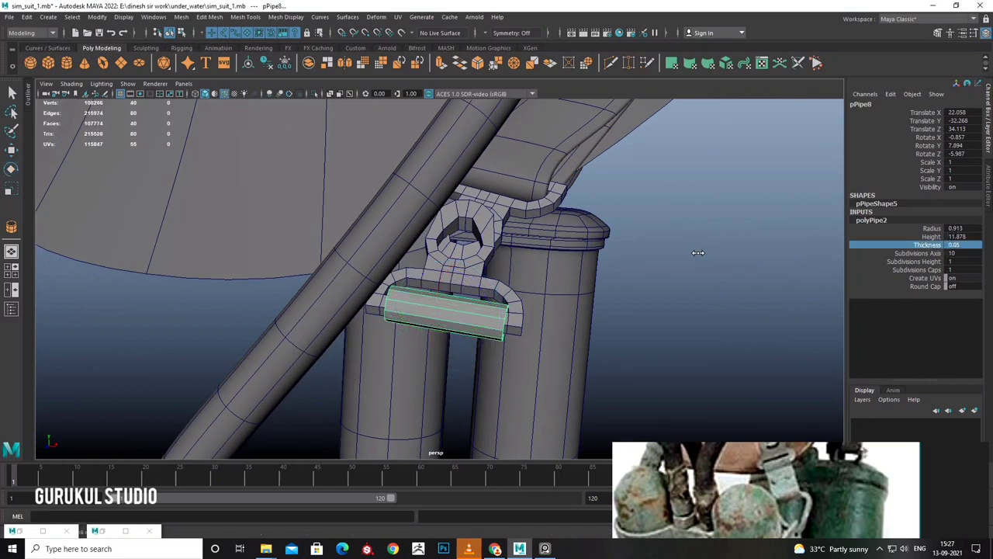
mouse_move(714, 257)
left_mouse_down("alt")
mouse_move(696, 250)
mouse_move(598, 288)
mouse_move(472, 266)
left_mouse_up("alt")
key("e")
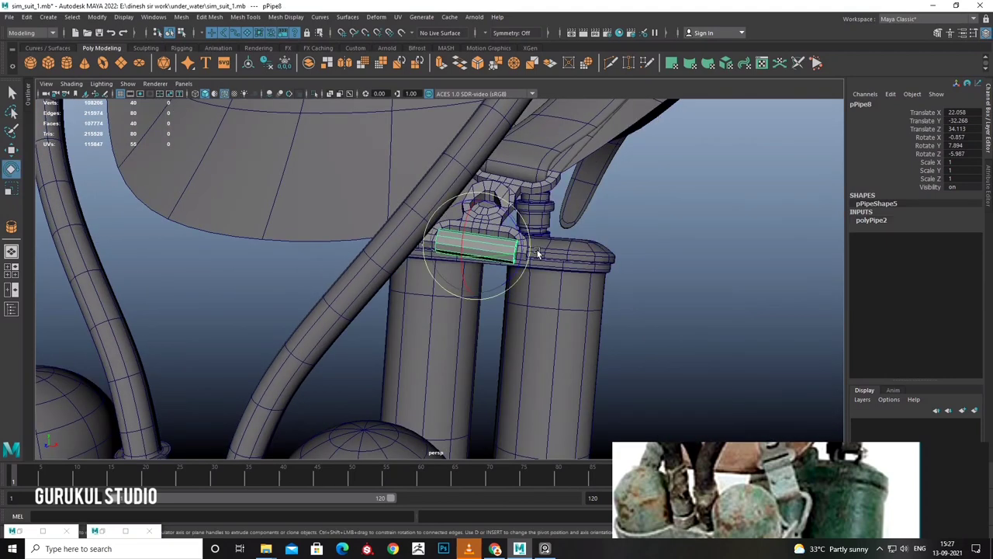
left_click_drag(536, 250, 540, 277, "alt")
key("w")
key("ctrl+d")
mouse_move(446, 295)
left_mouse_down()
mouse_move(426, 336)
mouse_move(487, 337)
left_mouse_up()
Select both pin pipes and combine them into one mesh, pPipe10.
mouse_move(447, 250)
left_mouse_down("alt")
mouse_move(492, 299)
mouse_move(455, 259)
mouse_move(499, 287)
mouse_move(461, 233)
left_mouse_up("alt")
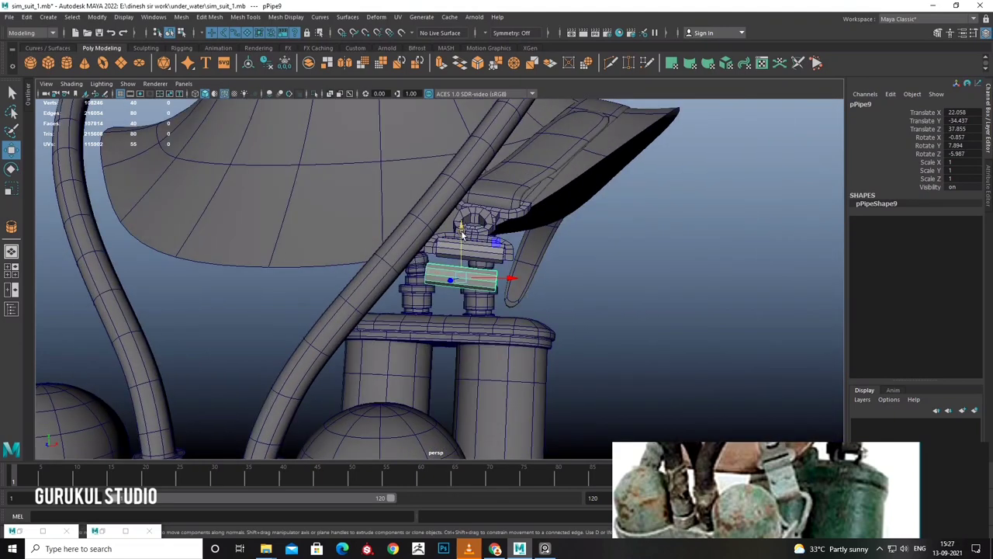
left_click_drag(505, 263, 417, 267, "alt")
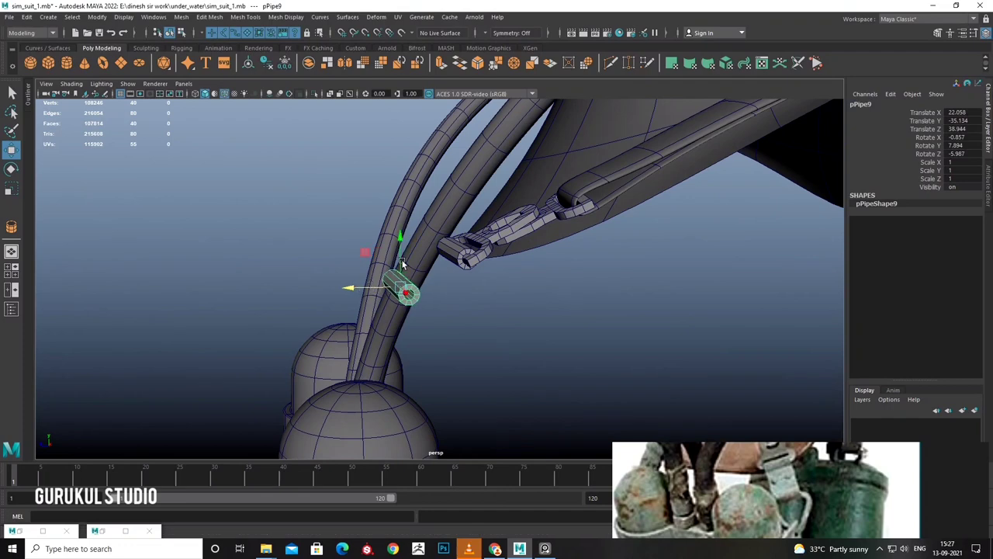
left_click_drag(399, 262, 512, 329, "alt")
left_click(473, 255)
mouse_move(473, 254)
left_mouse_down("alt")
mouse_move(588, 358)
mouse_move(714, 428)
mouse_move(465, 393)
mouse_move(461, 326)
mouse_move(534, 350)
mouse_move(450, 321)
mouse_move(478, 324)
mouse_move(536, 373)
mouse_move(481, 341)
left_mouse_up("alt")
scroll(536, 373, "up", 5)
left_click(182, 17)
left_click(204, 41)
Bridge the two facing strap faces so the pins form one hollow rod.
mouse_move(403, 256)
left_mouse_down("alt")
mouse_move(465, 279)
mouse_move(477, 203)
mouse_move(473, 268)
mouse_move(409, 287)
mouse_move(515, 244)
left_mouse_up("alt")
scroll(476, 271, "up", 3)
key("F11")
left_click(478, 203)
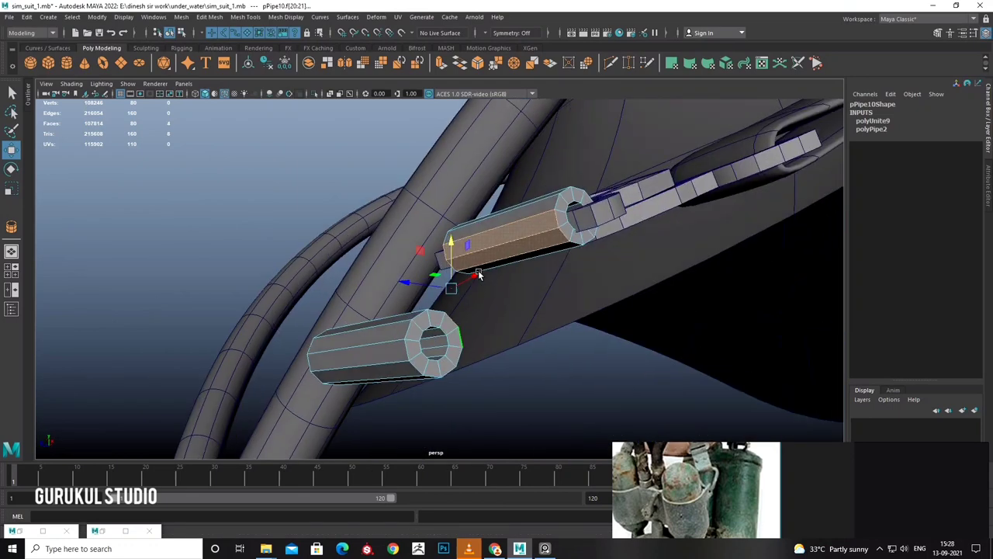
right_click_drag(515, 244, 512, 398, "shift")
mouse_move(514, 375)
left_mouse_down("alt")
mouse_move(465, 334)
mouse_move(439, 289)
left_mouse_up("alt")
right_click_drag(439, 288, 450, 380)
mouse_move(449, 380)
left_mouse_down("alt")
mouse_move(503, 339)
mouse_move(497, 346)
mouse_move(470, 280)
left_mouse_up("alt")
mouse_move(428, 377)
left_mouse_down("alt")
mouse_move(326, 295)
mouse_move(366, 308)
mouse_move(336, 225)
left_mouse_up("alt")
right_click_drag(336, 225, 285, 313)
Select the tanks, hoses, connector, belt band and lever, then the whole group4.
left_click(185, 294, "shift")
left_click(186, 225, "shift")
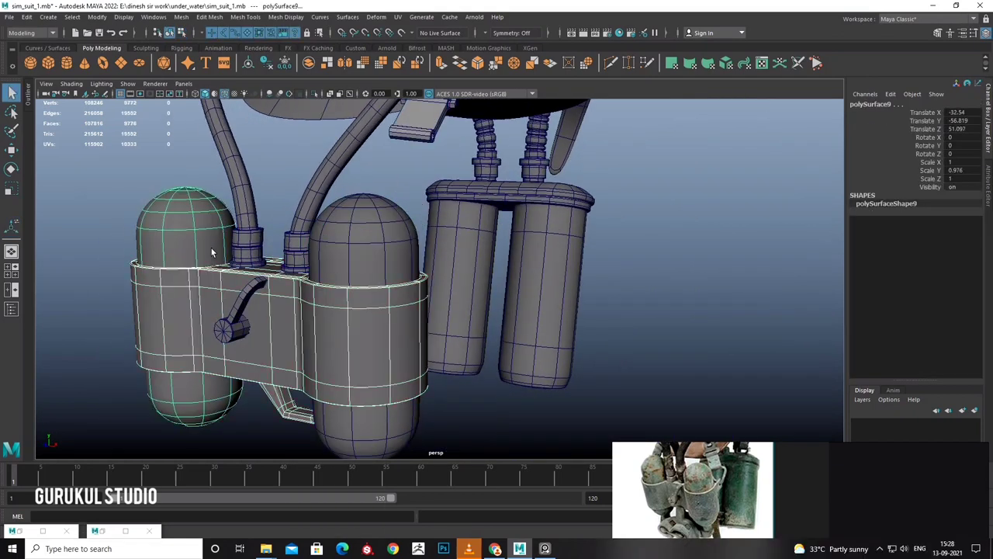
left_click(237, 182, "shift")
left_click(247, 250, "shift")
left_click(342, 155, "shift")
left_click(377, 320, "shift")
scroll(378, 319, "down", 3)
mouse_move(381, 316)
left_mouse_down("alt")
mouse_move(356, 312)
mouse_move(342, 333)
mouse_move(523, 314)
mouse_move(436, 337)
left_mouse_up("alt")
left_click(329, 296)
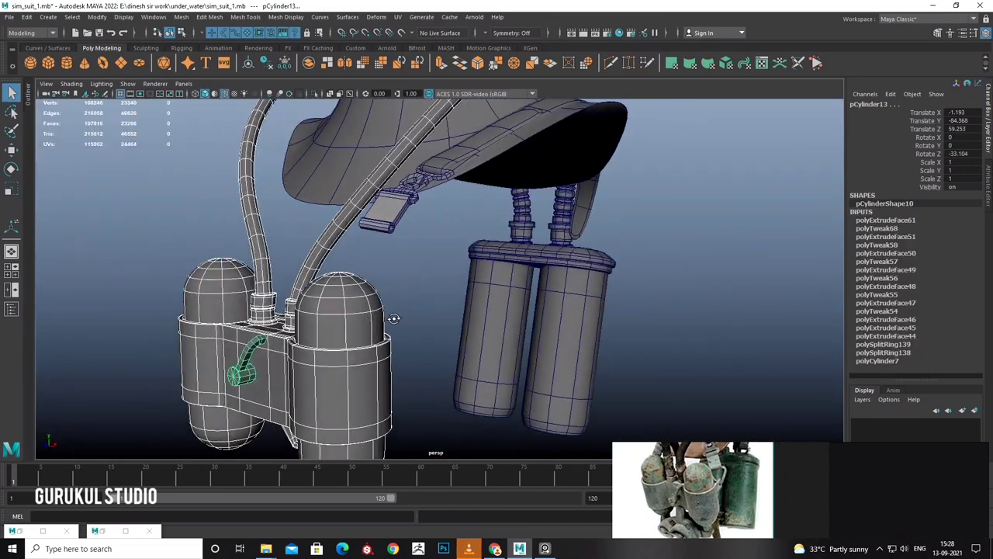
key("Up")
Combine the hoses and side tanks into a single mesh.
right_click(332, 279)
mouse_move(331, 270)
left_mouse_down("alt")
mouse_move(360, 302)
mouse_move(322, 332)
left_mouse_up("alt")
right_click(332, 268)
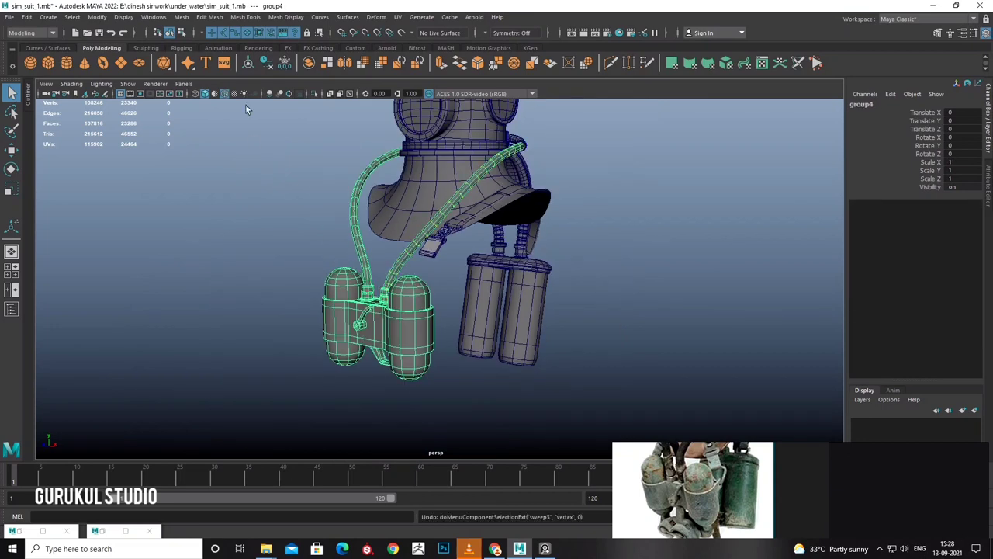
left_click(180, 17)
left_click(198, 49)
left_click_drag(326, 294, 362, 242, "alt")
Select the tank-top vertices and rotate them to tilt the twin tanks and hose ends.
right_click(363, 235)
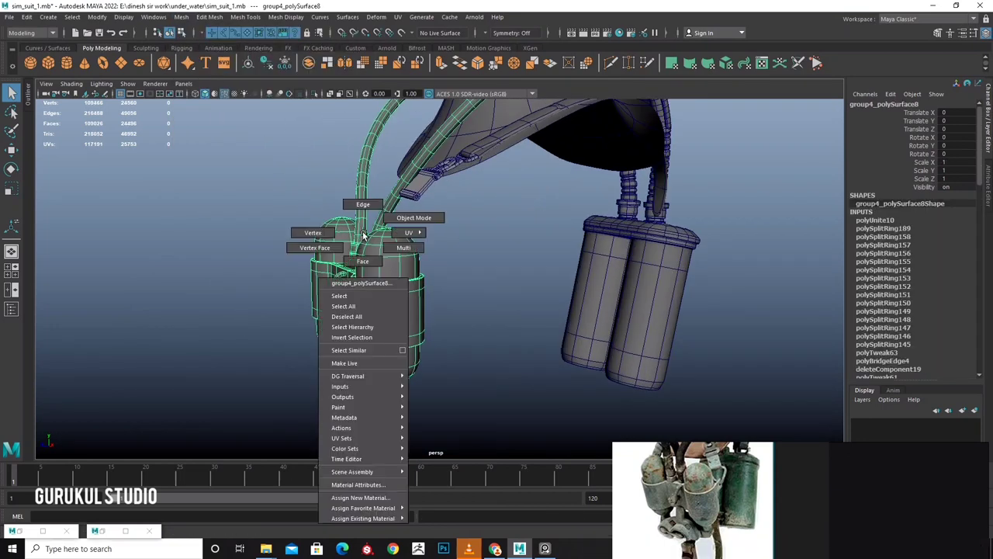
left_click(345, 235)
left_click_drag(397, 281, 389, 267)
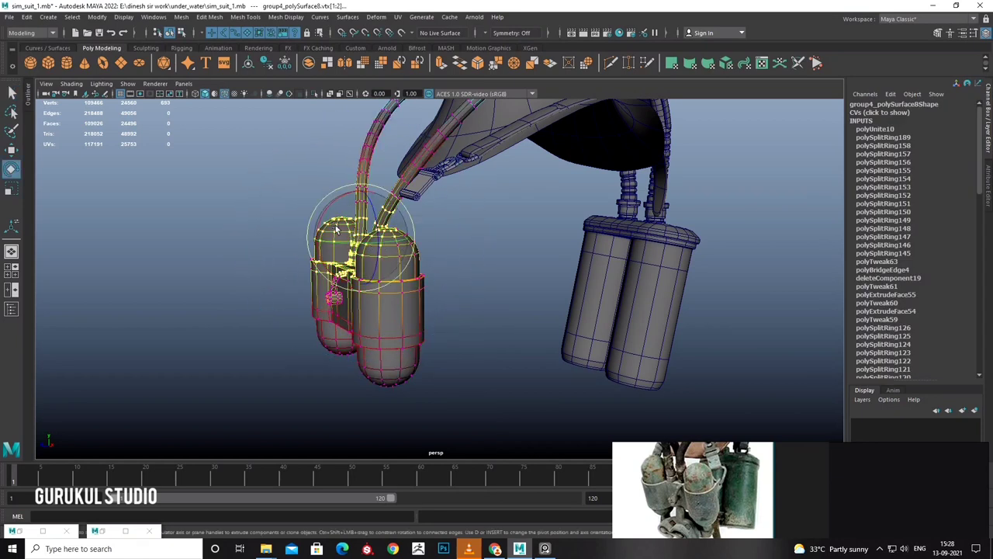
left_click(225, 196)
key("ctrl+z")
key("ctrl+z")
mouse_move(330, 268)
left_mouse_down()
mouse_move(424, 268)
mouse_move(412, 288)
left_mouse_up()
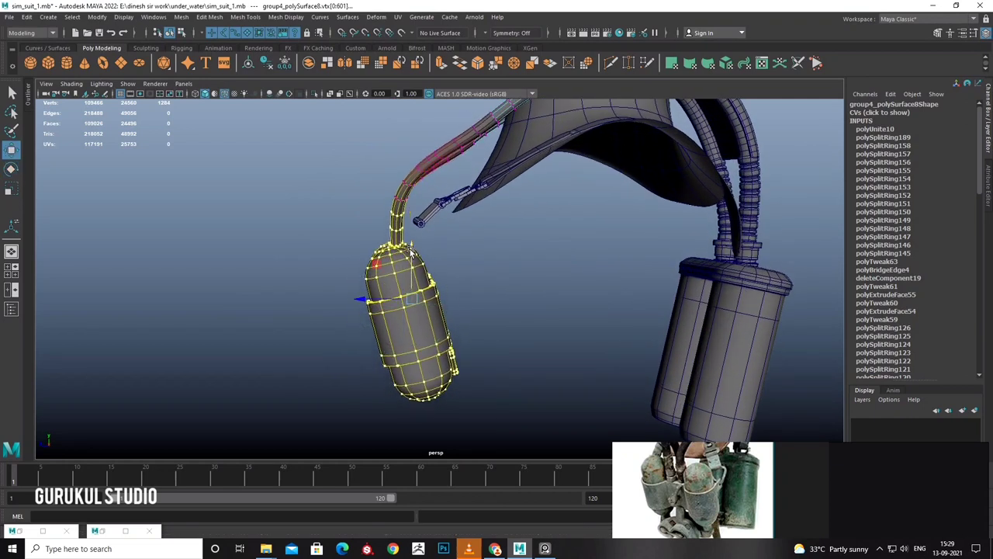
left_click_drag(411, 252, 421, 238, "alt")
mouse_move(415, 287)
left_mouse_down("alt")
mouse_move(378, 289)
mouse_move(397, 271)
mouse_move(398, 298)
mouse_move(392, 277)
mouse_move(470, 259)
mouse_move(500, 287)
mouse_move(367, 266)
mouse_move(432, 276)
mouse_move(403, 271)
left_mouse_up("alt")
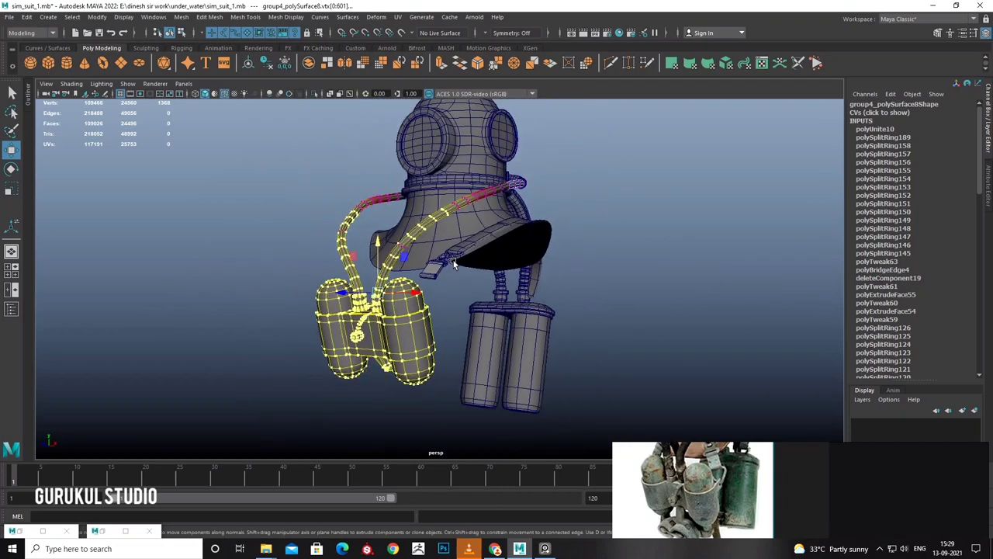
scroll(404, 272, "up", 5)
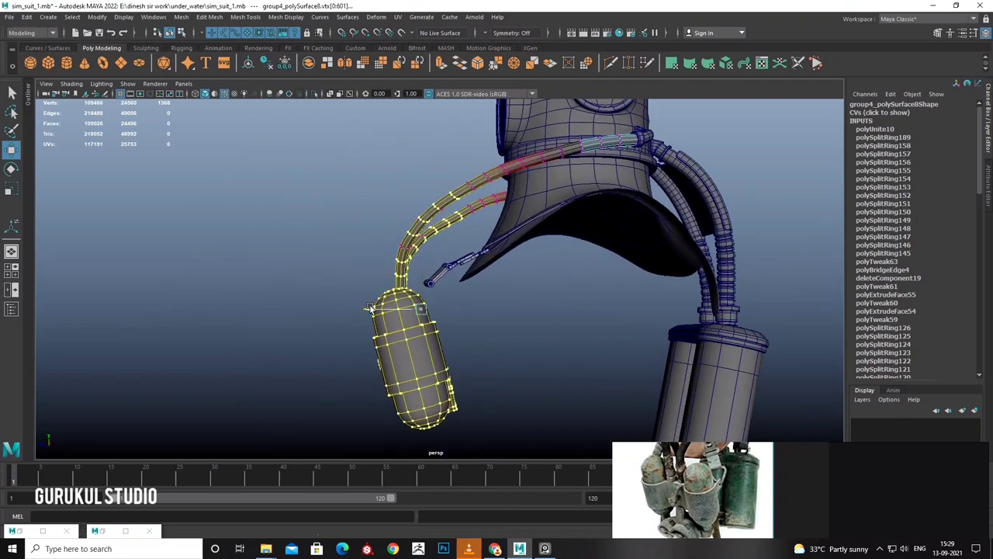
mouse_move(375, 310)
left_mouse_down("alt")
mouse_move(516, 301)
mouse_move(648, 206)
mouse_move(543, 264)
left_mouse_up("alt")
left_click(649, 206)
scroll(505, 288, "up", 5)
Rotate the buckle pipe piece pPipe10 about X to angle it along the strap.
left_click(465, 281)
mouse_move(466, 281)
left_mouse_down("alt")
mouse_move(463, 327)
mouse_move(481, 321)
left_mouse_up("alt")
key("e")
scroll(477, 322, "up", 5)
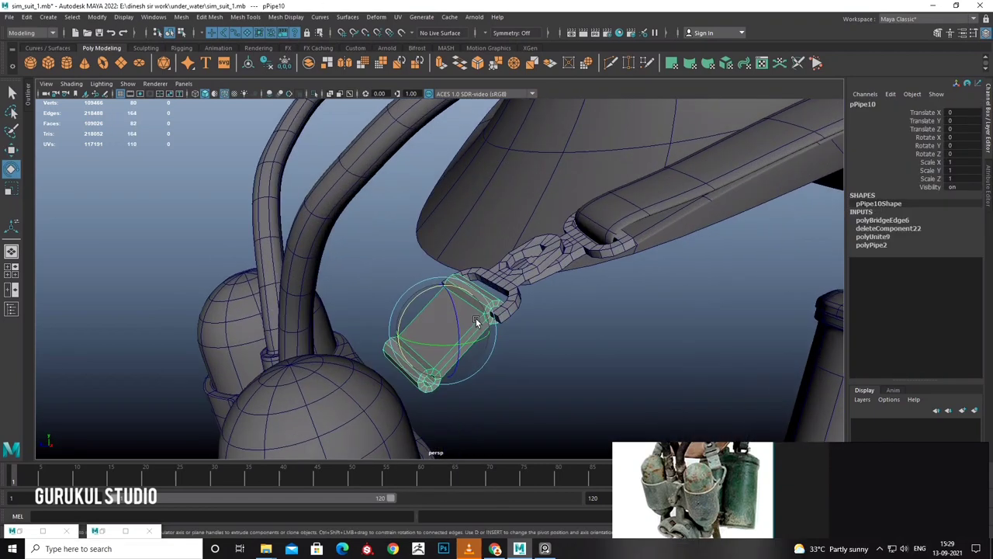
mouse_move(487, 311)
left_mouse_down("alt")
mouse_move(458, 288)
mouse_move(472, 334)
mouse_move(483, 314)
mouse_move(477, 345)
mouse_move(517, 315)
mouse_move(499, 334)
mouse_move(505, 284)
mouse_move(573, 292)
mouse_move(523, 281)
mouse_move(520, 349)
mouse_move(518, 226)
left_mouse_up("alt")
key("w")
Group the clasp chain links and lower buckle plate together as group5.
left_click(478, 344)
left_click(519, 226)
left_click(484, 287, "shift")
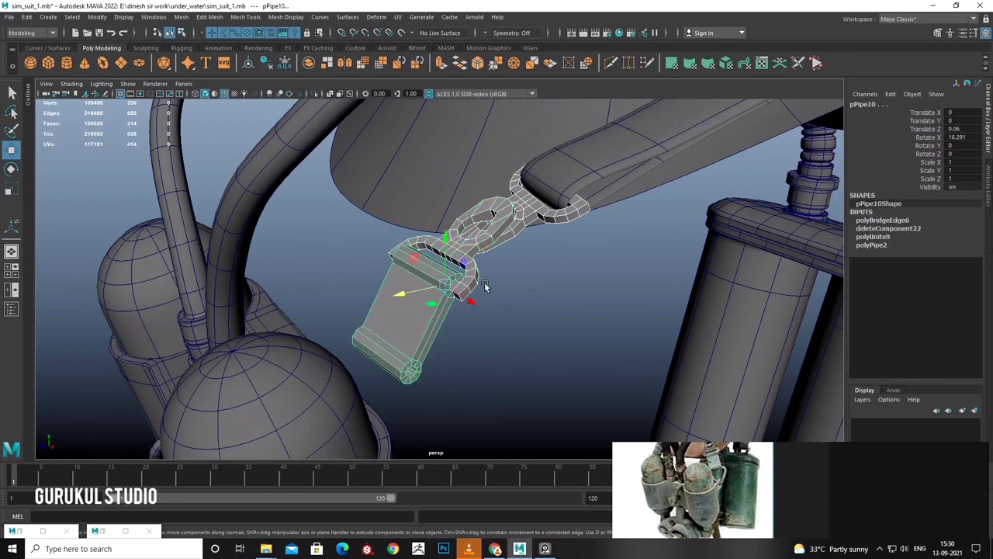
key("ctrl+g")
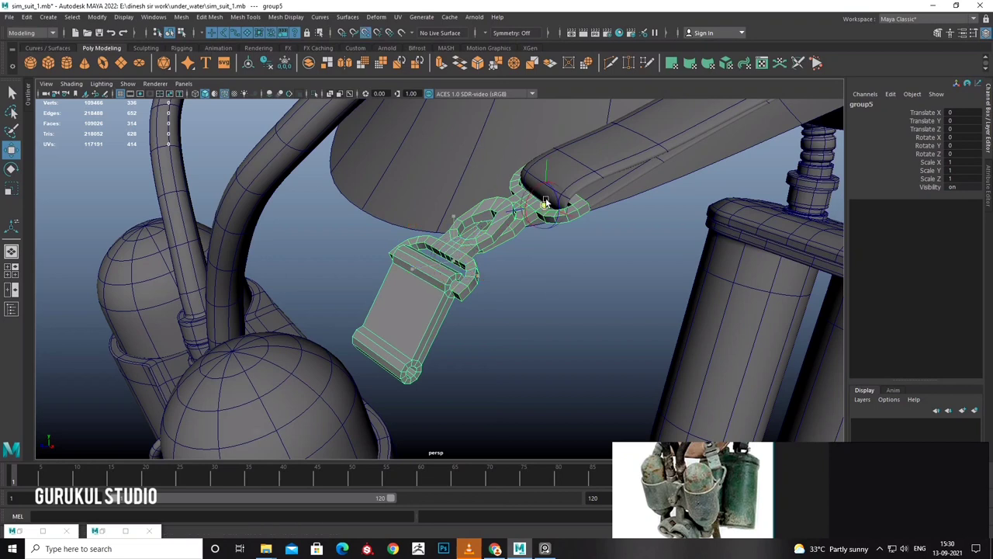
mouse_move(566, 215)
left_mouse_down("alt")
mouse_move(492, 214)
mouse_move(504, 246)
mouse_move(488, 264)
mouse_move(538, 284)
mouse_move(546, 257)
mouse_move(532, 256)
mouse_move(574, 288)
mouse_move(463, 224)
mouse_move(470, 308)
mouse_move(482, 301)
mouse_move(463, 315)
mouse_move(385, 307)
mouse_move(393, 295)
left_mouse_up("alt")
key("w")
left_click(575, 282)
left_click(400, 287)
mouse_move(392, 295)
right_mouse_down("alt")
mouse_move(433, 313)
mouse_move(287, 158)
right_mouse_up("alt")
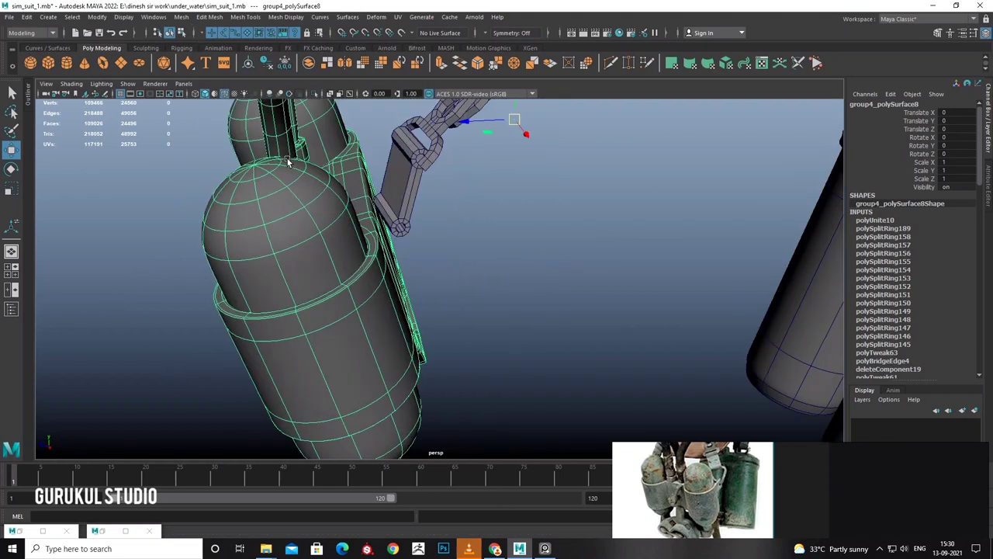
Separate the combined tank mesh into individual pieces.
left_click_drag(287, 158, 332, 307, "alt")
left_click(180, 17)
left_click(203, 52)
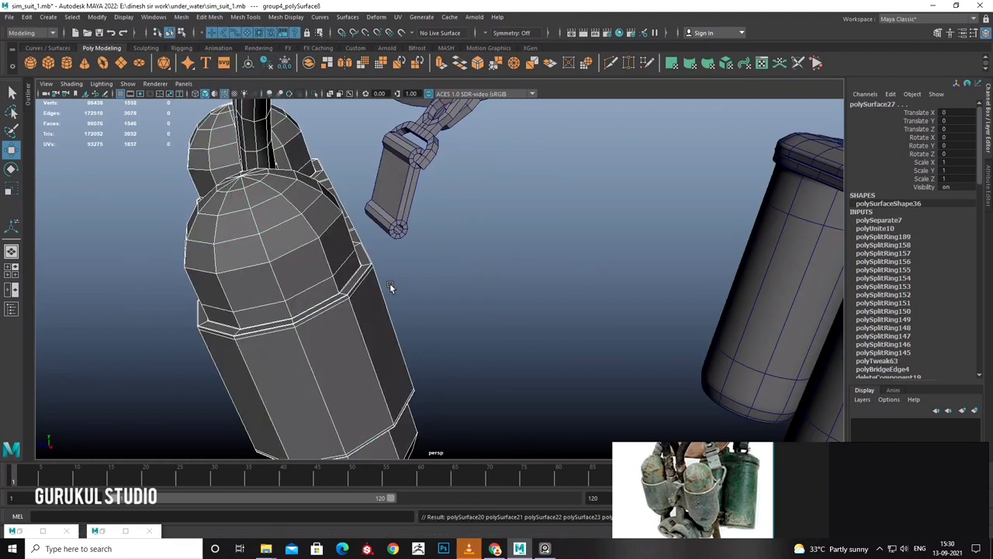
left_click_drag(389, 283, 367, 270, "alt")
right_click_drag(367, 271, 471, 255, "alt")
left_click_drag(472, 255, 442, 248, "alt")
Insert an edge loop across the tank band.
left_click(242, 17)
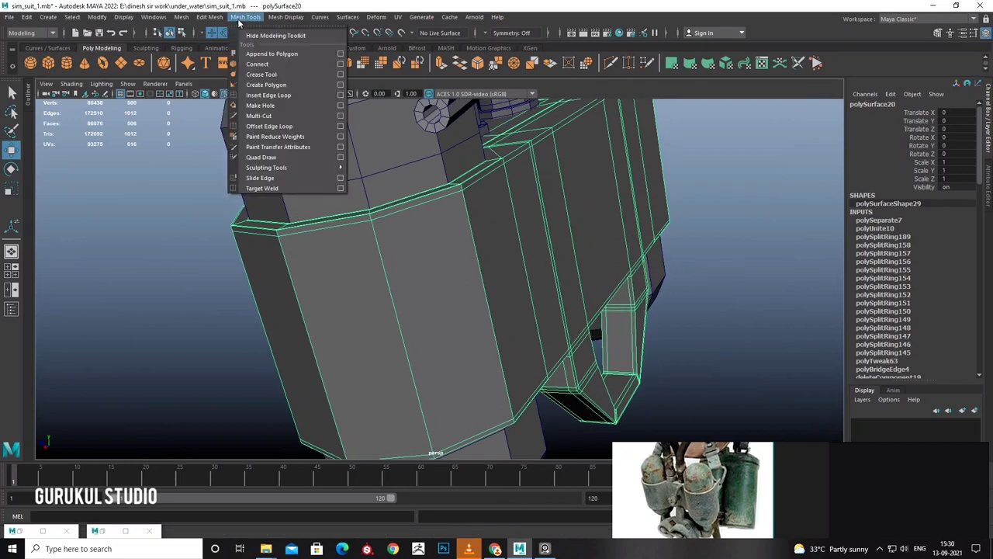
left_click(256, 95)
left_click_drag(410, 217, 454, 166, "alt")
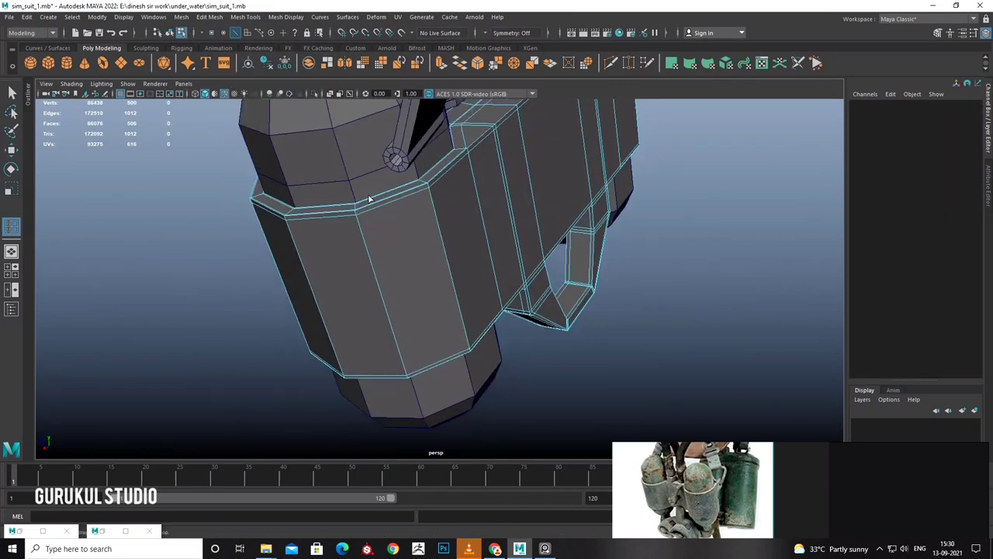
right_click_drag(395, 160, 454, 195, "alt")
left_click(317, 261)
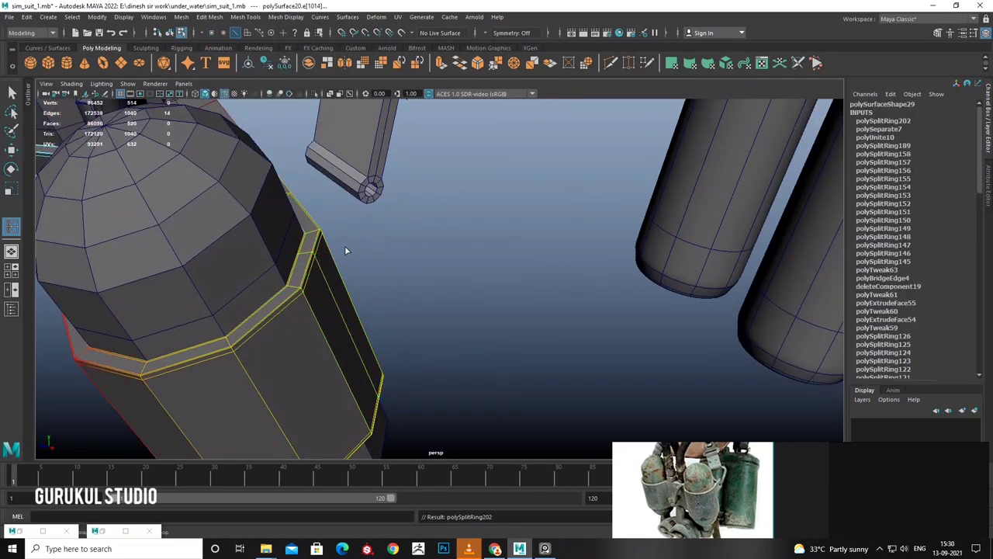
mouse_move(349, 249)
left_mouse_down("alt")
mouse_move(361, 243)
mouse_move(293, 234)
left_mouse_up("alt")
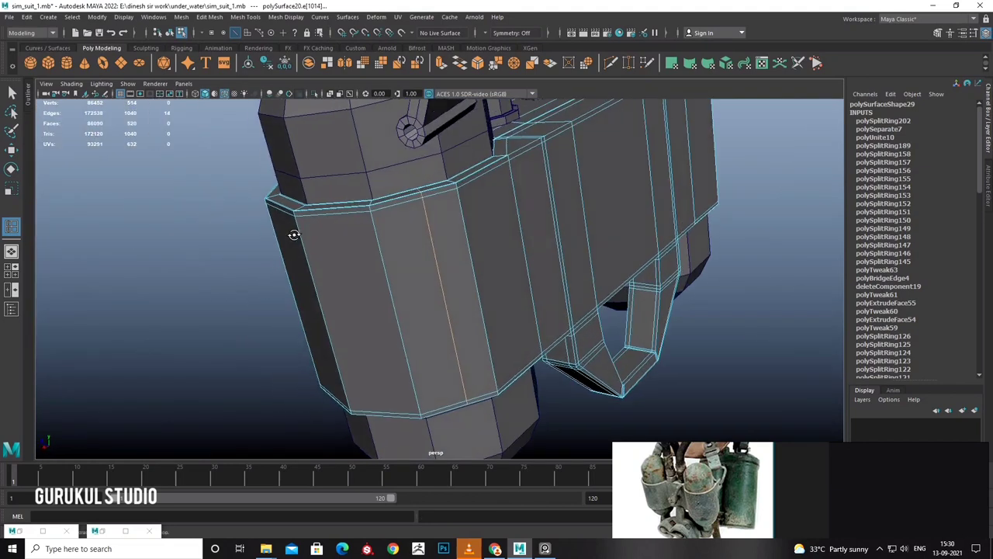
left_click(450, 243)
left_click_drag(450, 243, 391, 240, "alt")
Extrude a face on the band's side and scale it into a small square tab.
left_click(334, 237)
right_click(339, 248, "shift")
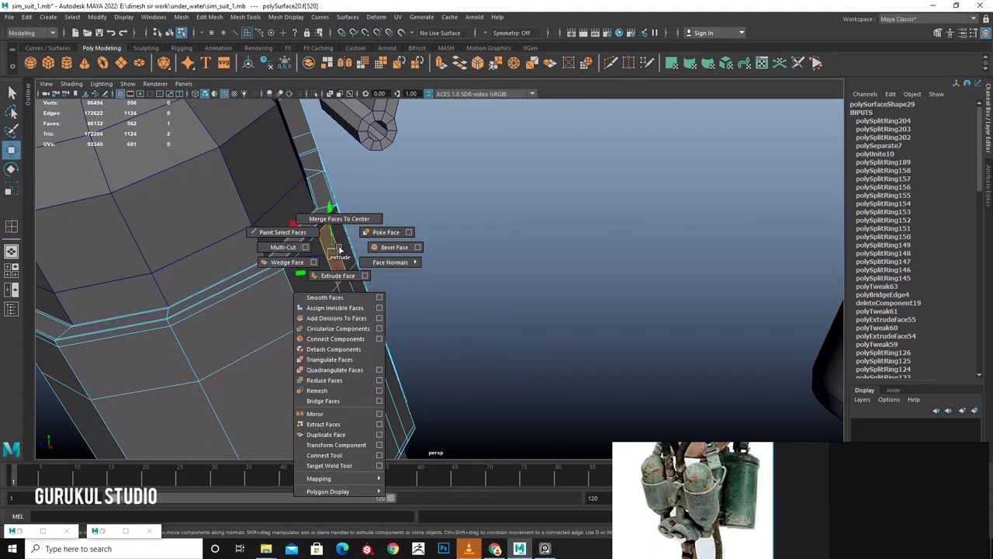
left_click(339, 249)
left_click_drag(339, 250, 351, 245, "alt")
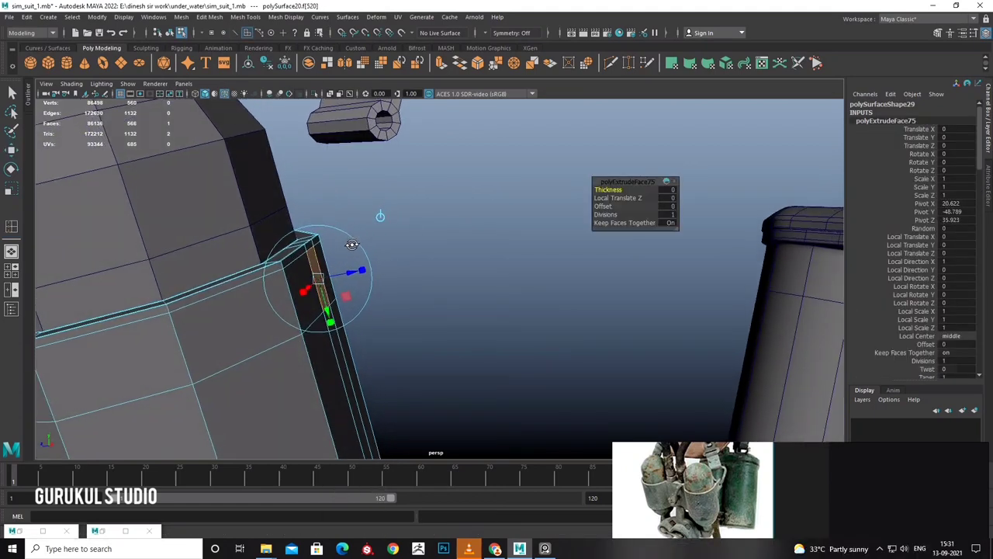
mouse_move(273, 282)
left_mouse_down("alt")
mouse_move(424, 292)
mouse_move(435, 307)
mouse_move(266, 267)
left_mouse_up("alt")
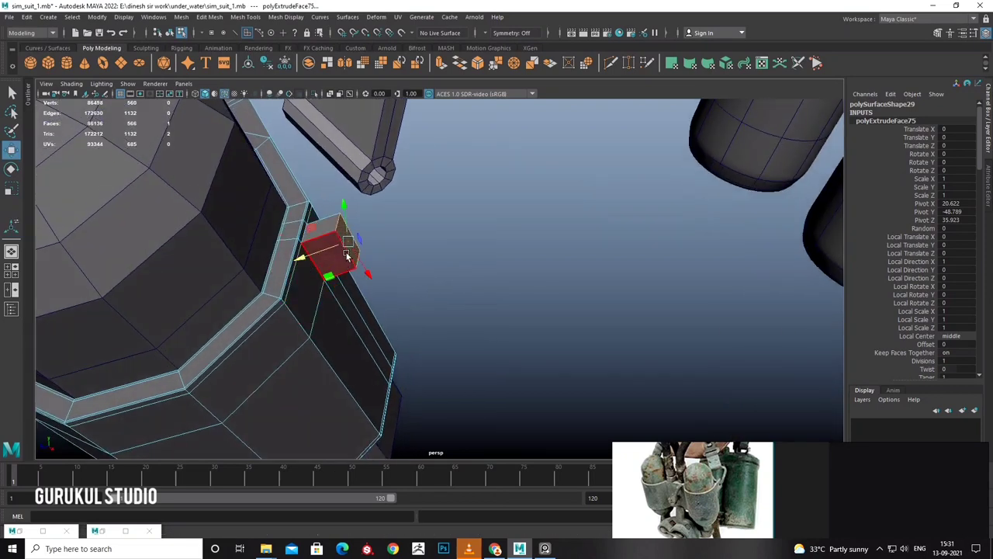
mouse_move(332, 252)
left_mouse_down("alt")
mouse_move(392, 247)
mouse_move(398, 226)
mouse_move(421, 228)
mouse_move(450, 273)
mouse_move(358, 270)
mouse_move(263, 229)
left_mouse_up("alt")
key("r")
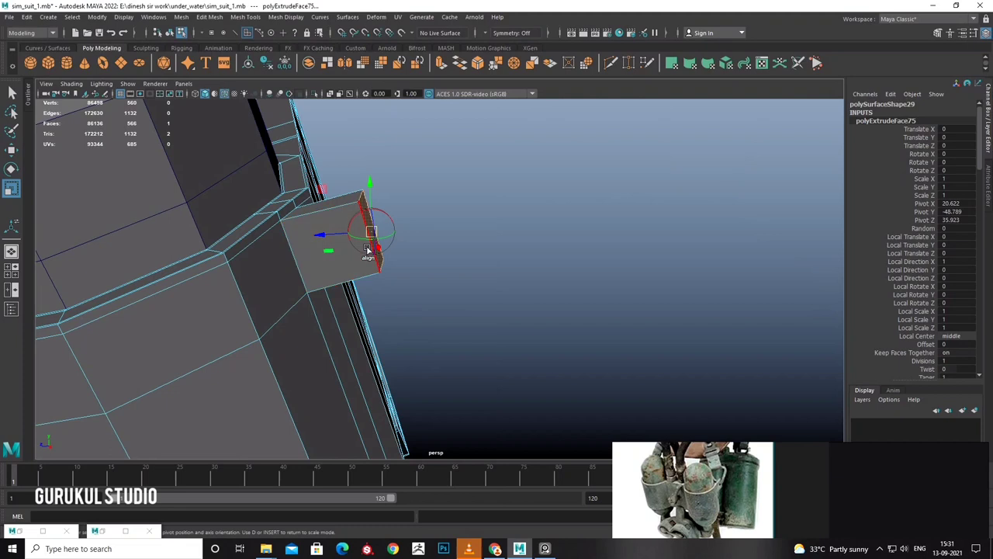
mouse_move(368, 242)
left_mouse_down("alt")
mouse_move(490, 215)
mouse_move(456, 214)
left_mouse_up("alt")
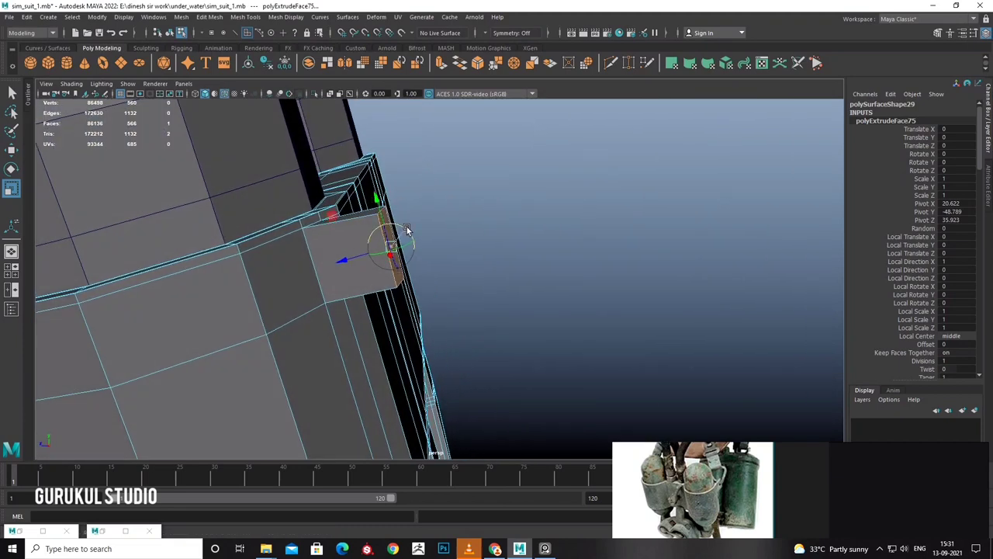
mouse_move(380, 253)
left_mouse_down("alt")
mouse_move(434, 214)
mouse_move(427, 251)
mouse_move(460, 271)
mouse_move(276, 215)
mouse_move(365, 233)
mouse_move(417, 230)
mouse_move(437, 243)
mouse_move(425, 267)
left_mouse_up("alt")
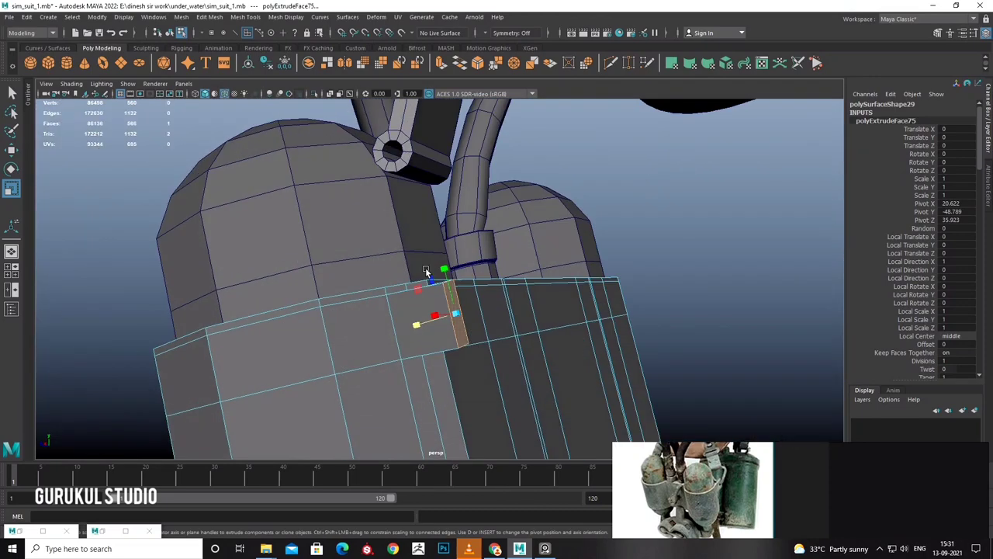
Reshape the tab's corner vertices.
right_click_drag(426, 266, 427, 247)
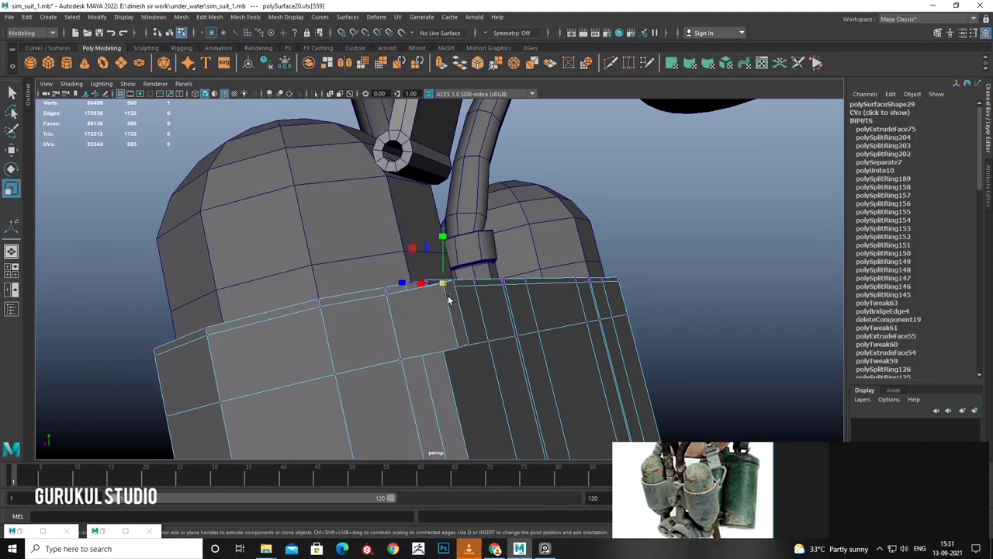
mouse_move(411, 246)
left_mouse_down("alt")
mouse_move(483, 290)
mouse_move(469, 262)
mouse_move(286, 93)
left_mouse_up("alt")
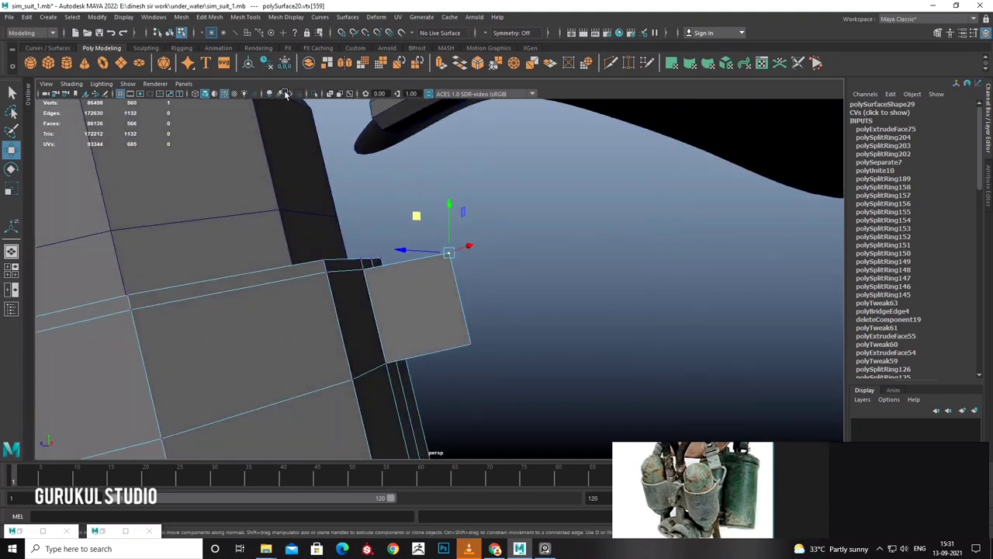
left_click(237, 17)
left_click(256, 105)
left_click_drag(433, 231, 422, 225, "alt")
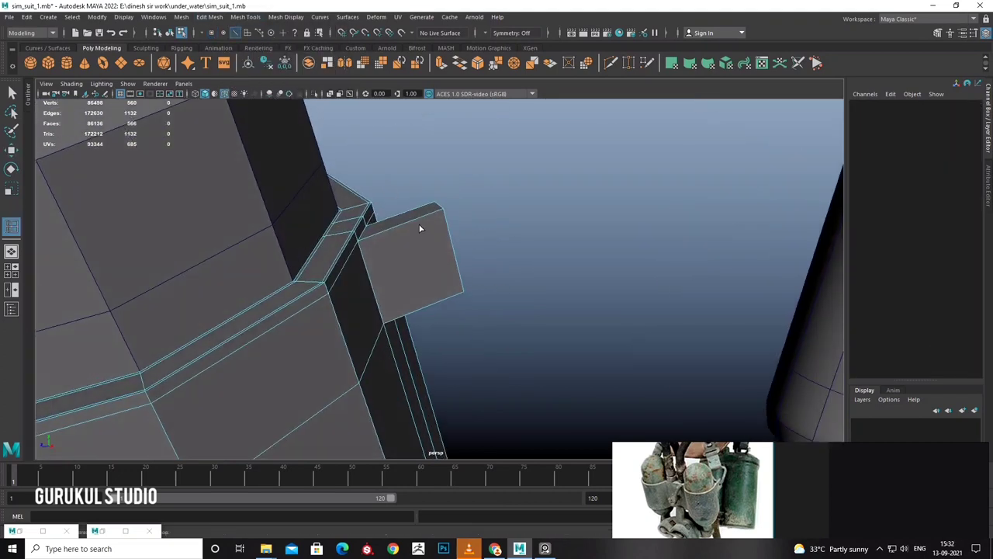
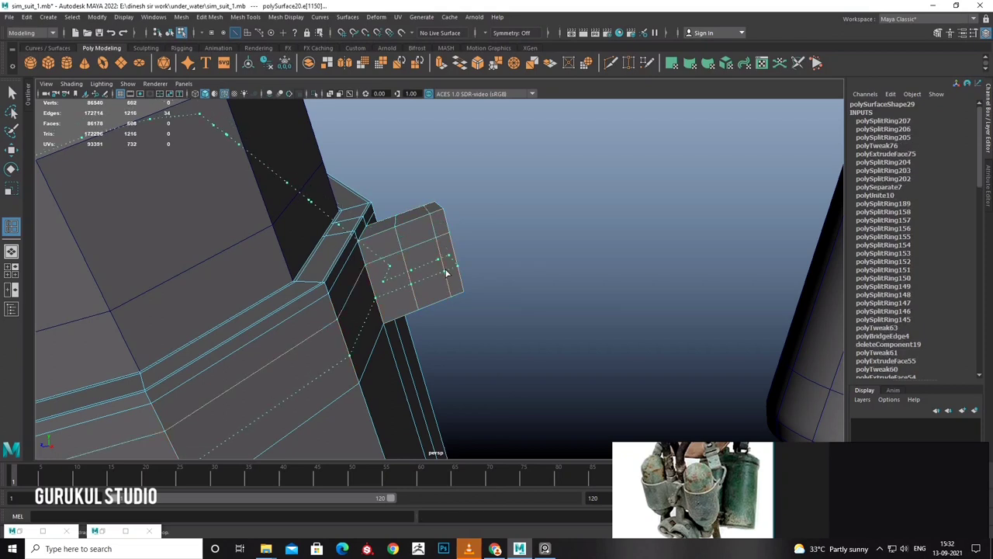
Insert an edge loop across the strap tab and delete its centre face to open a hole.
left_click(446, 272)
left_click_drag(454, 240, 443, 226, "alt")
key("w")
right_click(444, 231)
left_click(443, 246)
left_click(430, 233)
key("Delete")
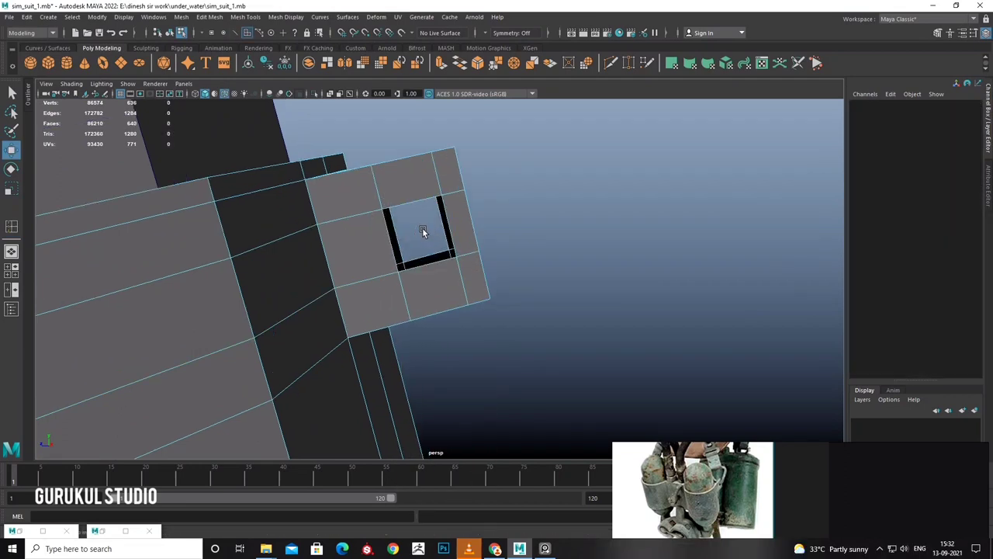
Bridge the hole's border edge loop so the opening gets inner walls.
left_click_drag(422, 227, 418, 215, "alt")
right_click(419, 216)
left_click(421, 195)
double_click(414, 261)
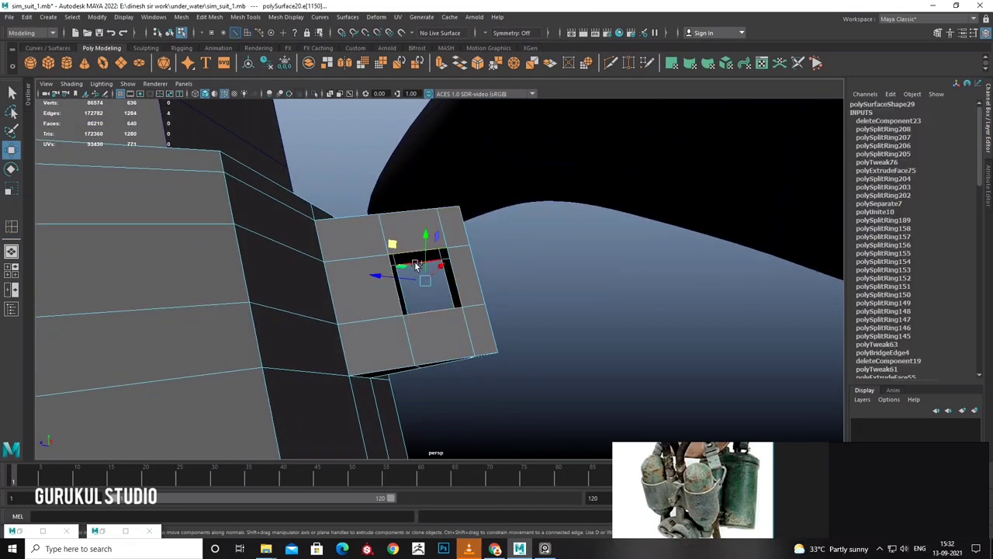
right_click_drag(414, 260, 462, 379, "shift")
left_click_drag(462, 379, 449, 330, "alt")
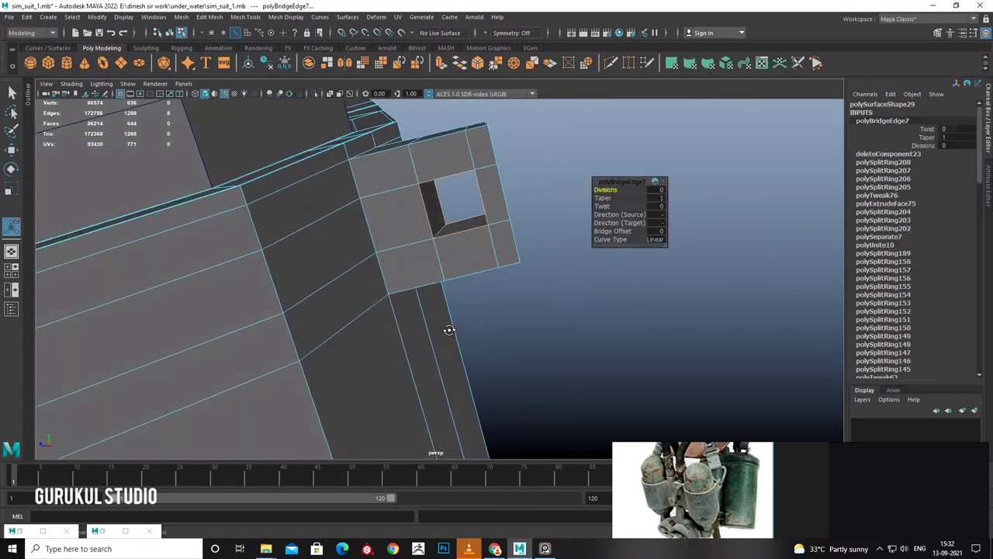
scroll(465, 295, "down", 5)
mouse_move(488, 281)
left_mouse_down("alt")
mouse_move(453, 251)
mouse_move(470, 277)
mouse_move(491, 237)
mouse_move(478, 271)
mouse_move(450, 236)
mouse_move(422, 130)
left_mouse_up("alt")
scroll(491, 237, "up", 3)
Delete a stray edge on the strap and clear the selection.
right_click(491, 237)
left_click(477, 305)
key("Delete")
key("w")
scroll(450, 236, "up", 3)
mouse_move(299, 46)
left_mouse_down("alt")
mouse_move(471, 252)
mouse_move(503, 252)
mouse_move(427, 190)
left_mouse_up("alt")
left_click(522, 201)
scroll(512, 217, "down", 5)
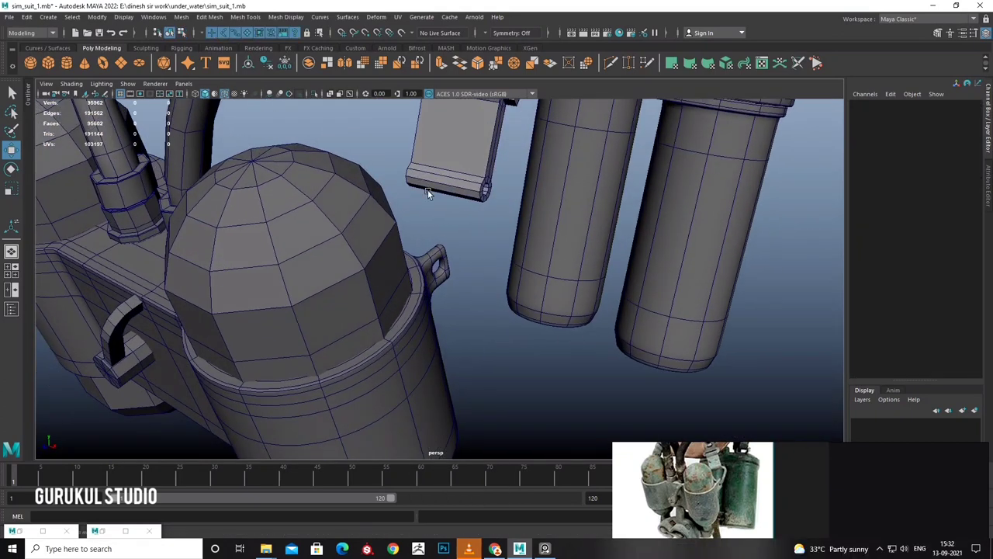
Draw a new polygon pipe ring below the tanks.
left_click(47, 17)
mouse_move(79, 53)
left_click(219, 151)
scroll(499, 255, "down", 5)
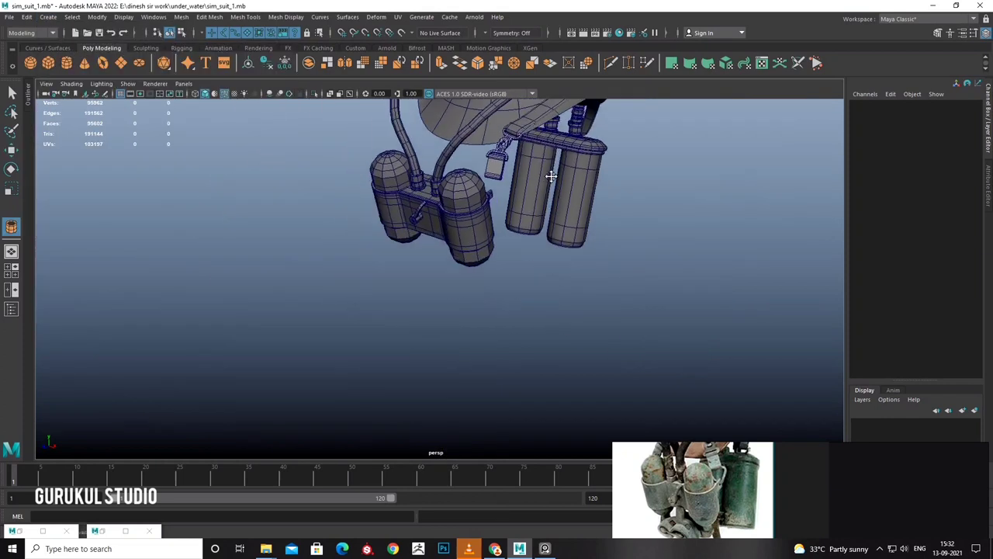
mouse_move(584, 318)
left_mouse_down("alt")
mouse_move(706, 255)
mouse_move(543, 264)
left_mouse_up("alt")
left_click_drag(512, 311, 511, 287)
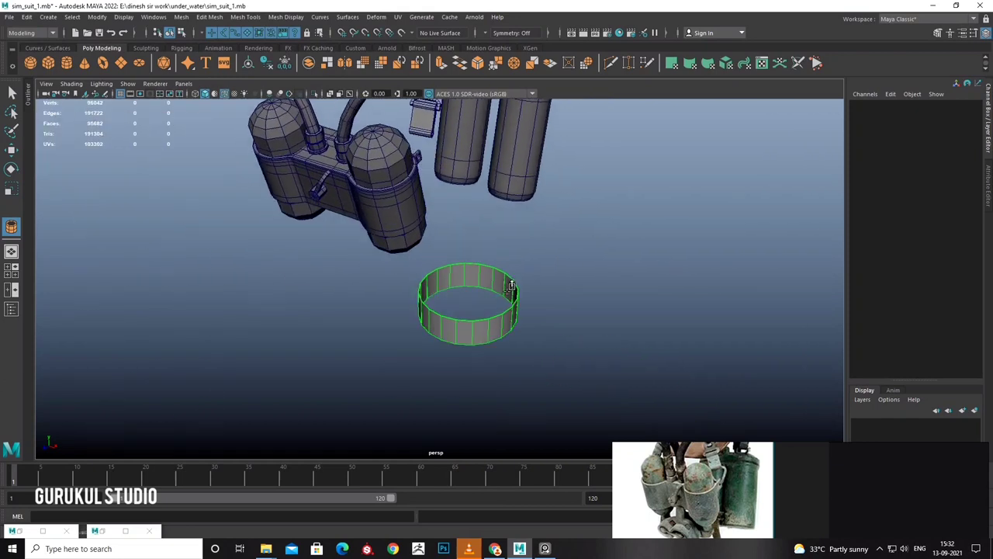
left_click(508, 327)
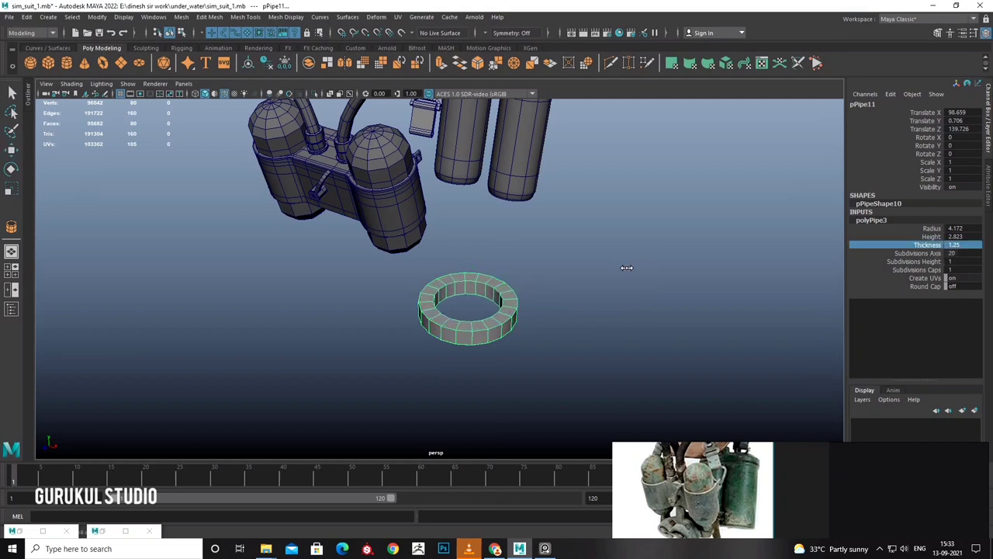
Set the pipe's Subdivisions Axis to 3 and select an inner edge of the triangle.
left_click(931, 254)
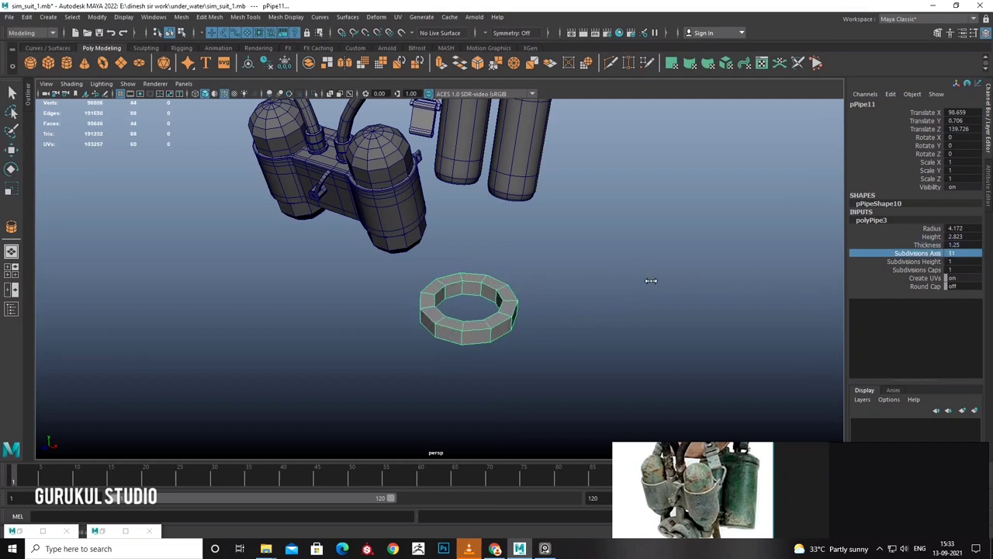
middle_click_drag(651, 280, 609, 278)
key("f")
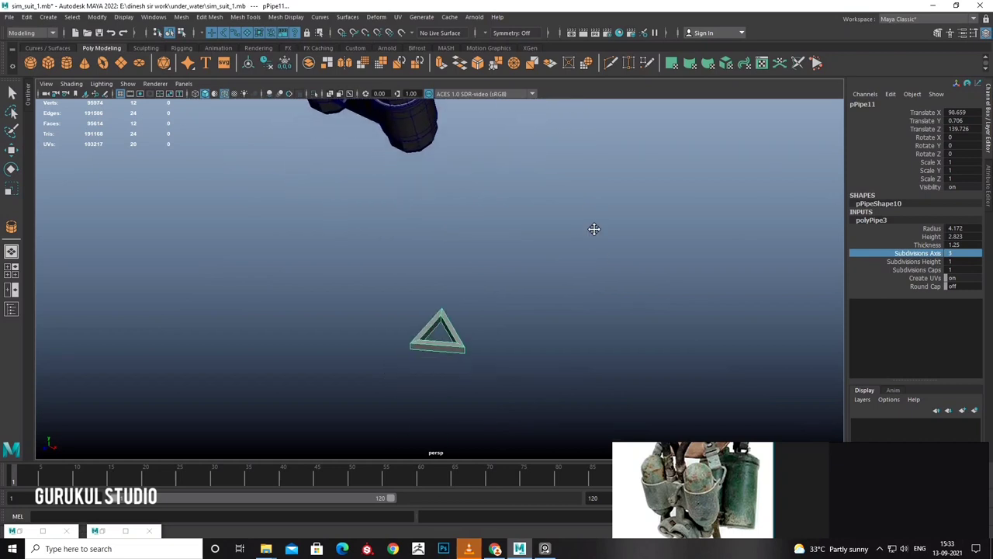
key("F10")
left_click(473, 250)
key("w")
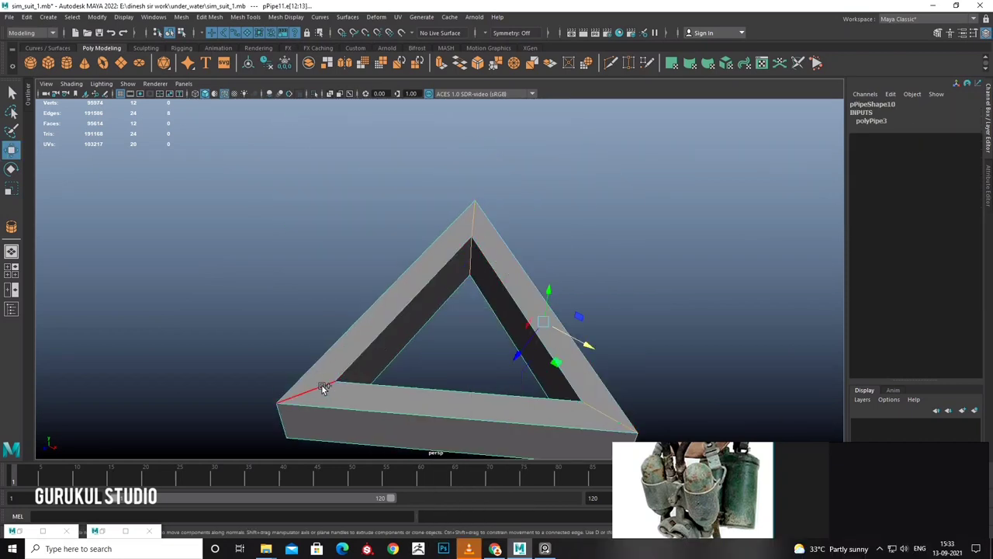
Bevel the triangle pipe's selected edges.
mouse_move(335, 374)
left_mouse_down("alt")
mouse_move(407, 349)
mouse_move(505, 203)
mouse_move(551, 281)
mouse_move(478, 250)
left_mouse_up("alt")
right_click(478, 250, "shift")
left_click(555, 249)
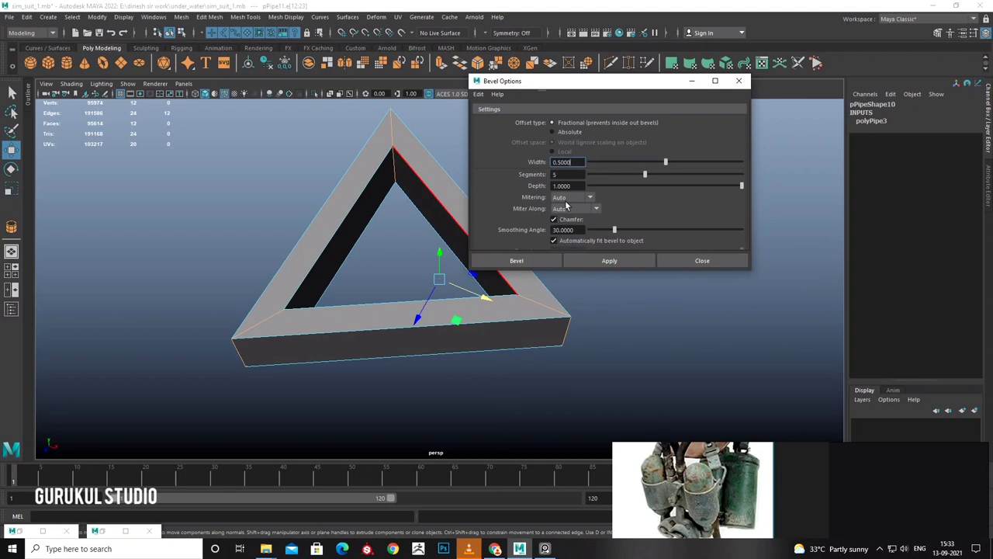
left_click(543, 260)
mouse_move(510, 236)
left_mouse_down("alt")
mouse_move(449, 225)
mouse_move(490, 225)
mouse_move(516, 259)
mouse_move(519, 296)
left_mouse_up("alt")
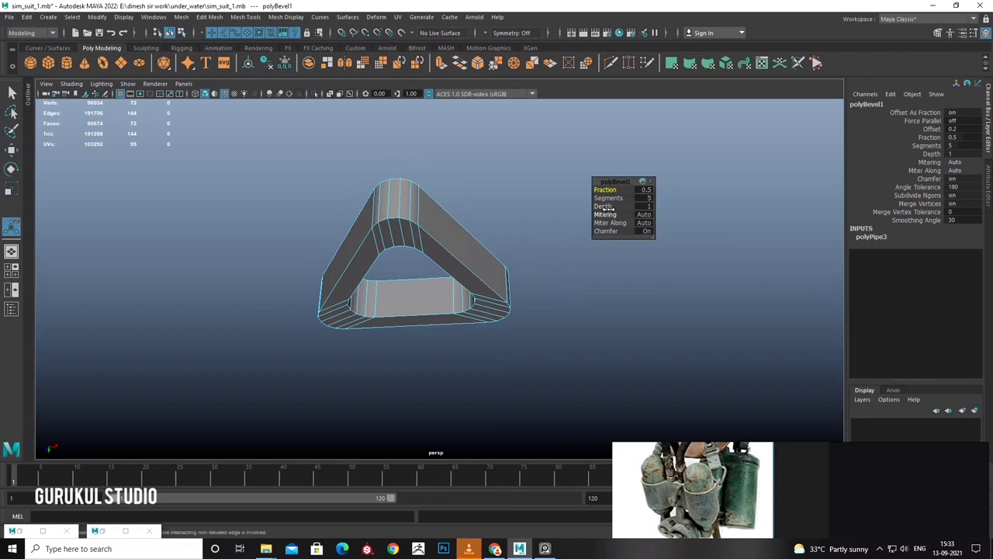
Tune the bevel's depth and fraction values in the Channel Box.
left_click_drag(602, 206, 613, 189)
left_click_drag(465, 240, 459, 172, "alt")
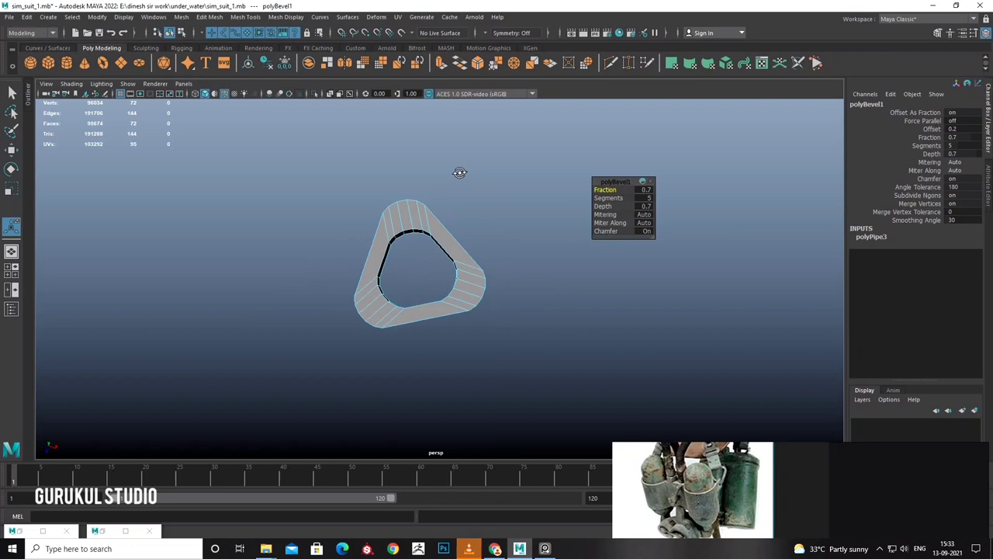
right_click_drag(446, 220, 486, 199)
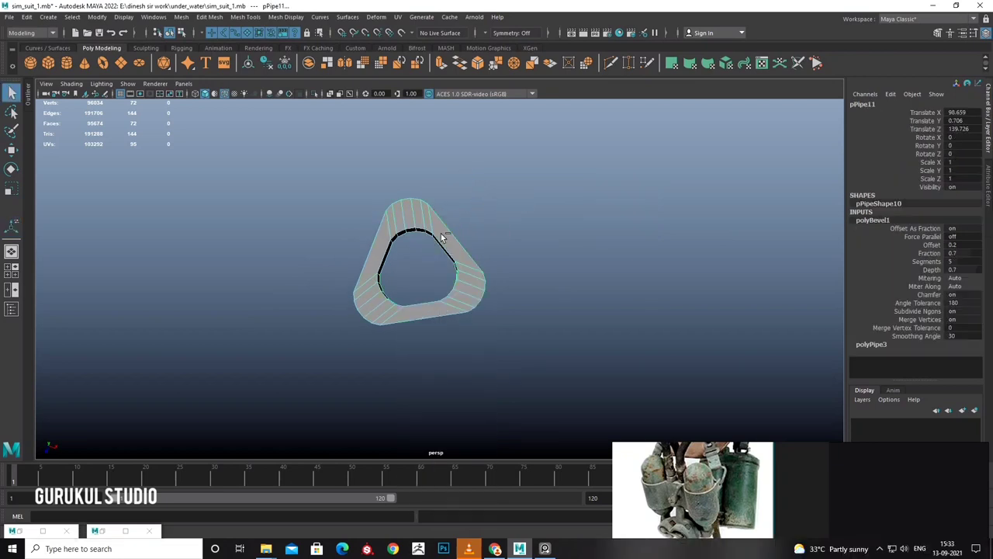
left_click(443, 236)
left_click(873, 221)
middle_click_drag(605, 262, 627, 266)
Reselect the triangle pipe and turn on smooth preview (3).
left_click_drag(565, 252, 530, 242, "alt")
left_click(458, 266)
left_click(431, 248)
mouse_move(406, 251)
left_mouse_down("alt")
mouse_move(424, 304)
mouse_move(442, 316)
mouse_move(470, 289)
mouse_move(452, 326)
mouse_move(514, 260)
left_mouse_up("alt")
key("3")
Turn isolation off to show the whole scene and select the triangle pipe.
left_click_drag(566, 238, 500, 275, "alt")
left_click(499, 275)
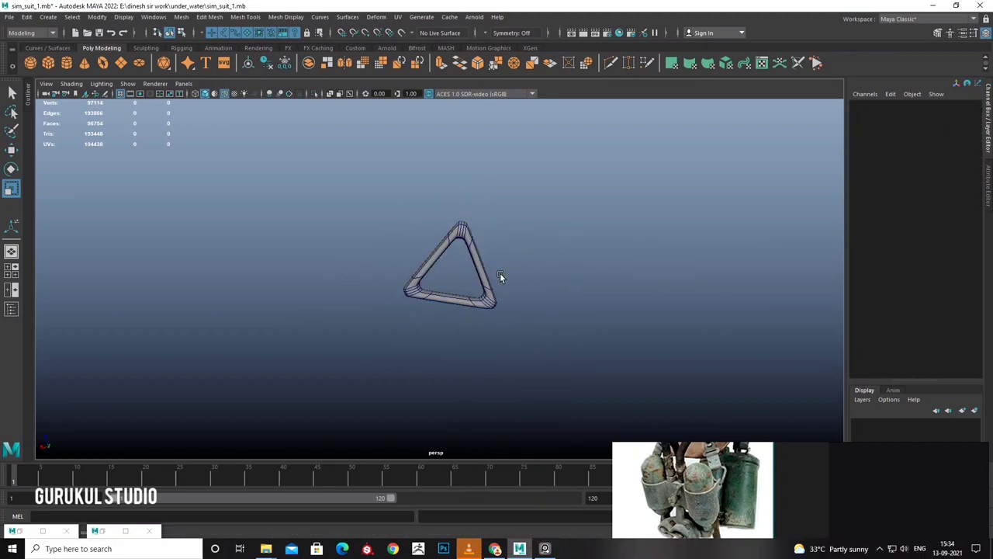
left_click(314, 94)
left_click(314, 94)
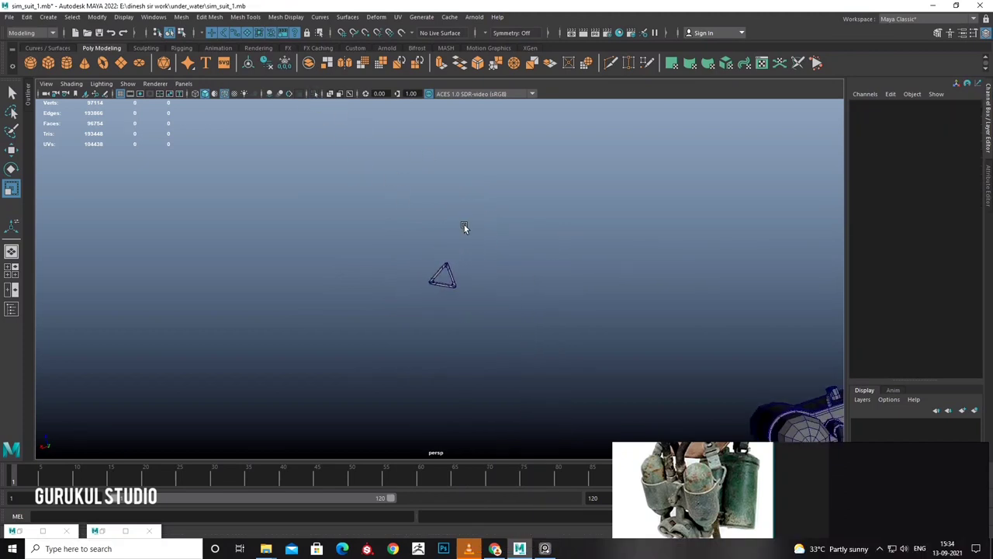
left_click(454, 293)
mouse_move(459, 300)
left_mouse_down("alt")
mouse_move(405, 255)
mouse_move(437, 280)
mouse_move(383, 274)
mouse_move(497, 251)
mouse_move(411, 244)
left_mouse_up("alt")
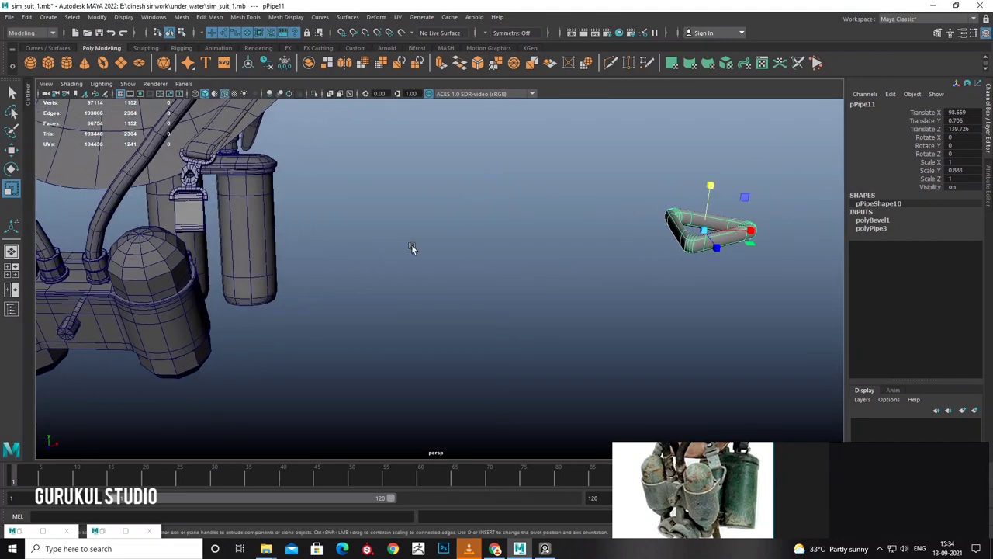
Frame the helmet, tanks and floating pipe to locate the strap end.
left_click(97, 16)
left_click(468, 256)
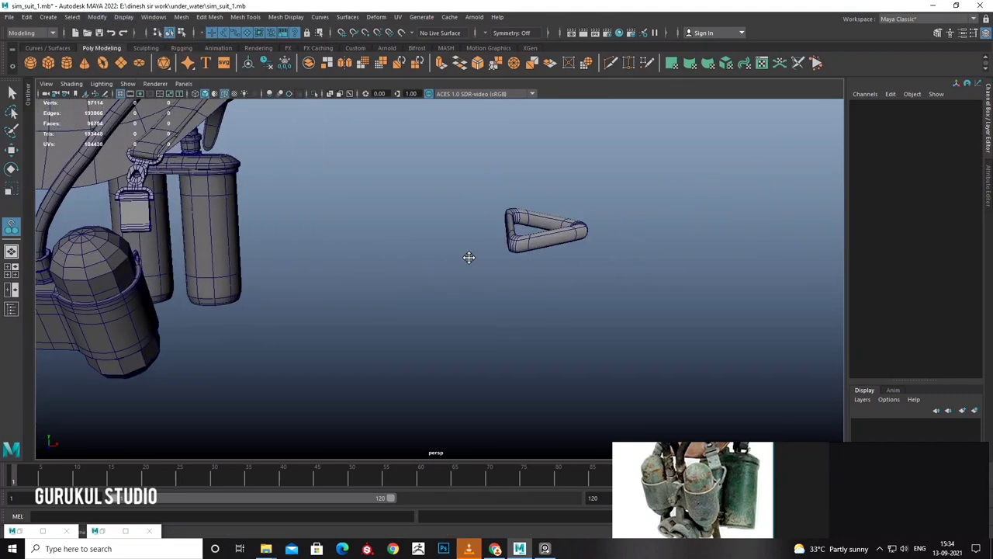
left_click_drag(468, 257, 578, 230, "alt")
key("f")
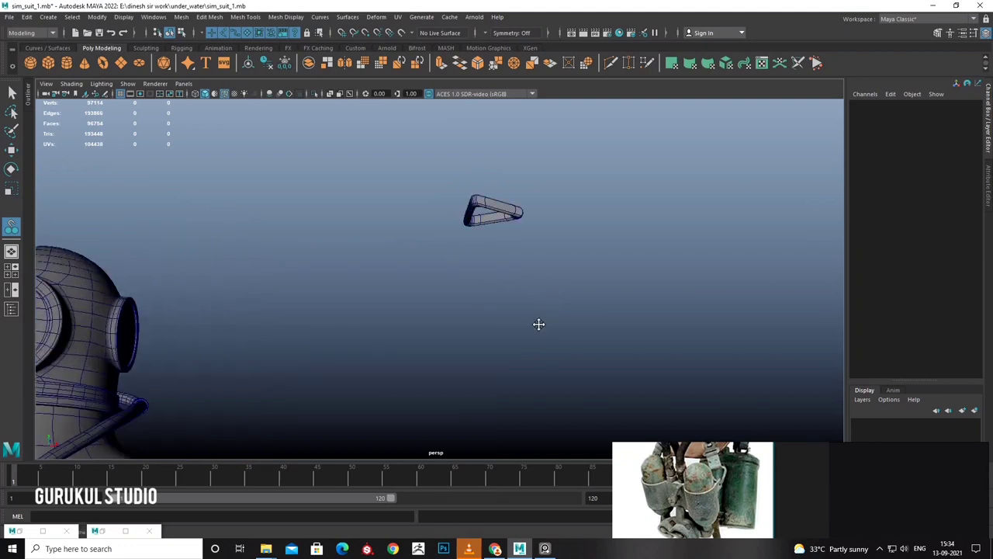
key("[")
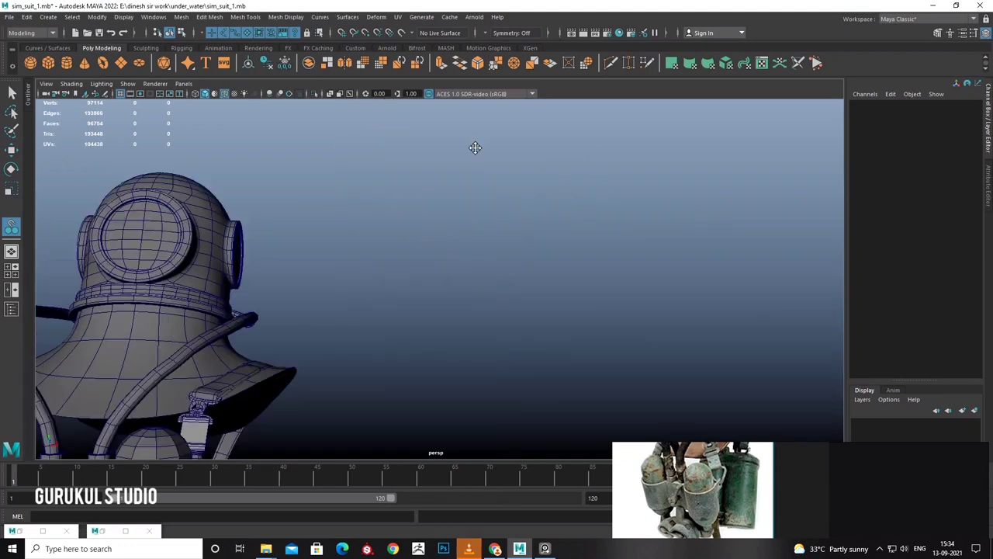
key("[")
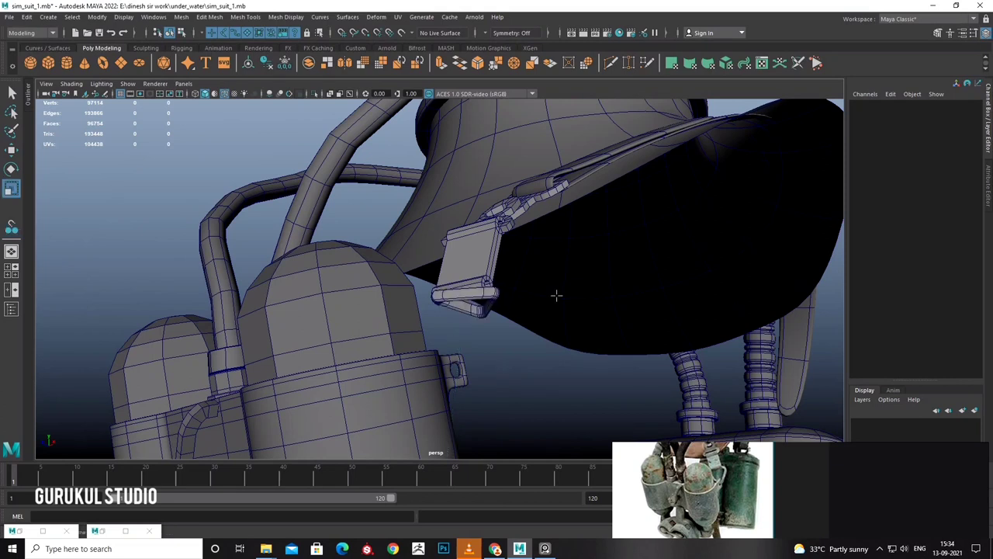
key("[")
key("ctrl+z")
key("[")
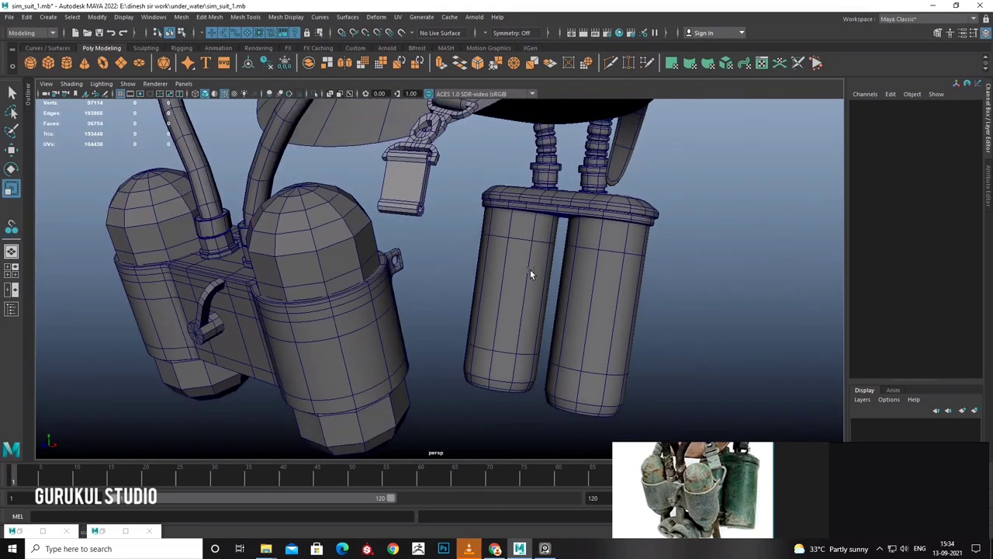
key("[")
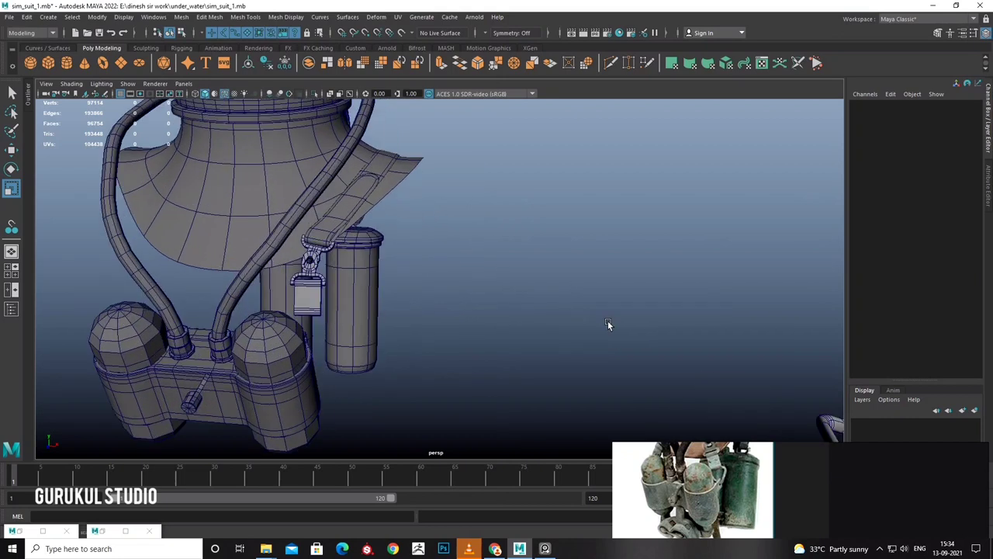
Use Snap Point to Point to place the triangle pipe at the strap's lower end.
left_click(182, 17)
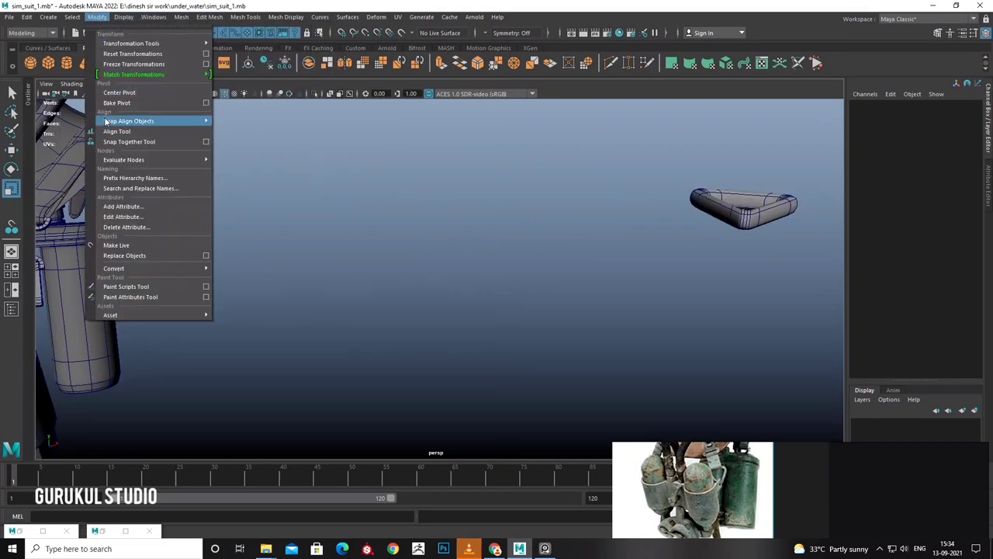
mouse_move(131, 121)
left_click(237, 120)
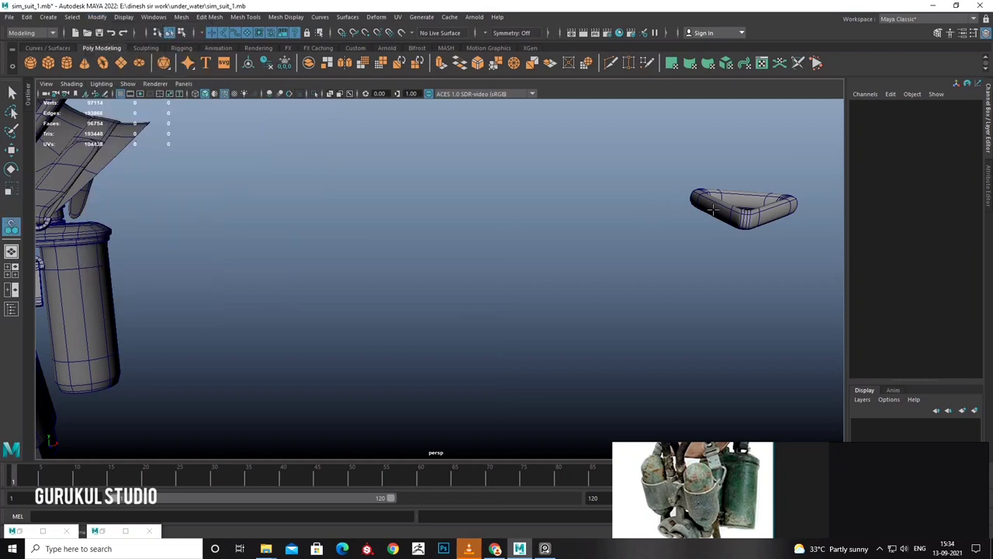
key("[")
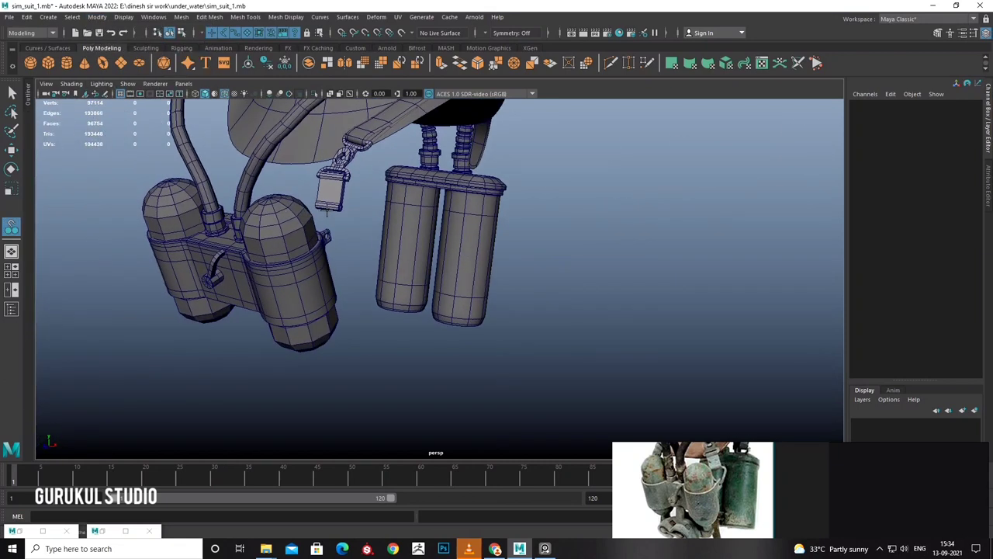
key("bracketright")
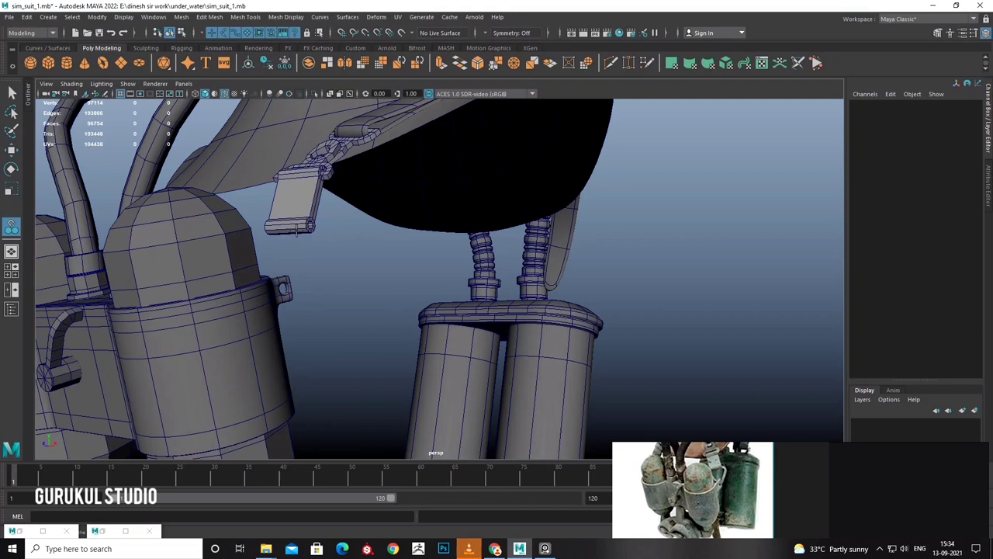
key("[")
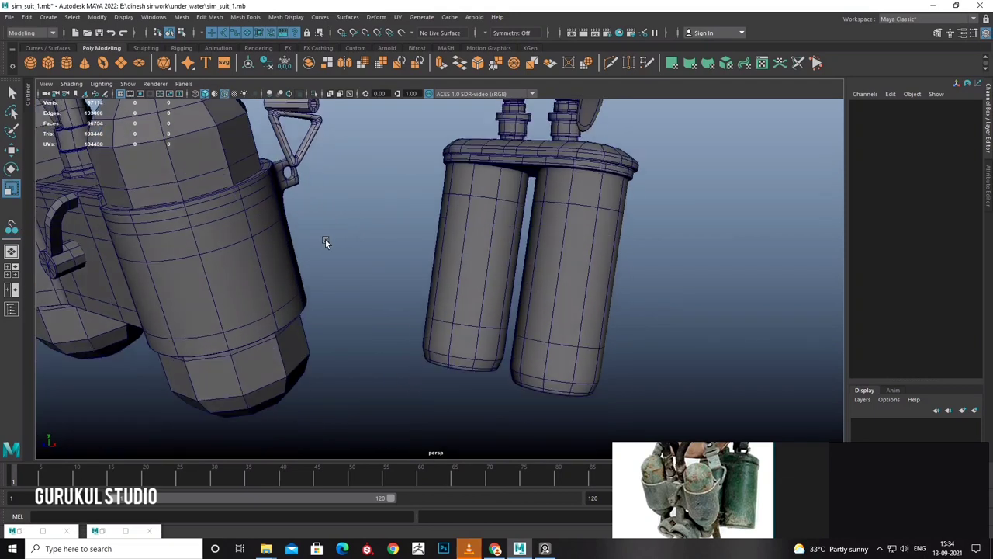
Rotate the triangular loop to hang along the strap.
left_click(289, 246)
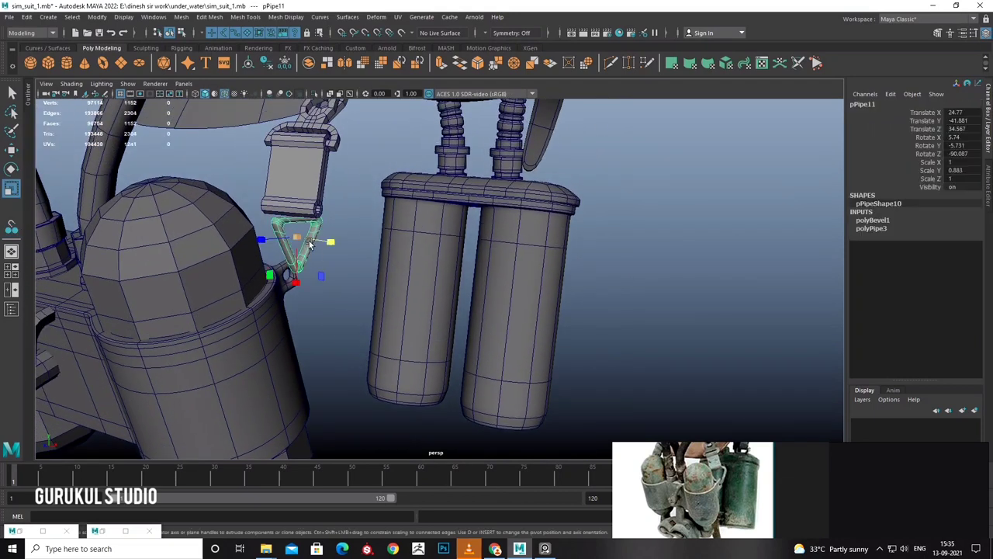
key("e")
left_click_drag(308, 244, 338, 249)
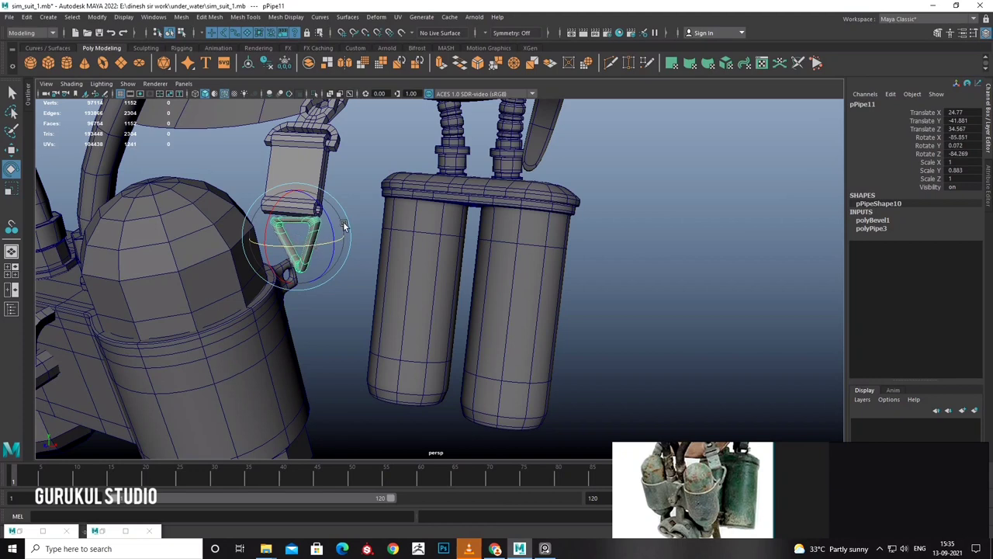
key("bracketleft")
left_click_drag(347, 142, 349, 148)
key("bracketleft")
left_click_drag(325, 278, 301, 289)
Enlarge the loop slightly, nudge it into position, and check its bevel Fraction.
key("r")
mouse_move(314, 326)
left_mouse_down()
mouse_move(332, 326)
mouse_move(378, 283)
mouse_move(381, 329)
mouse_move(393, 271)
mouse_move(178, 207)
left_mouse_up()
key("w")
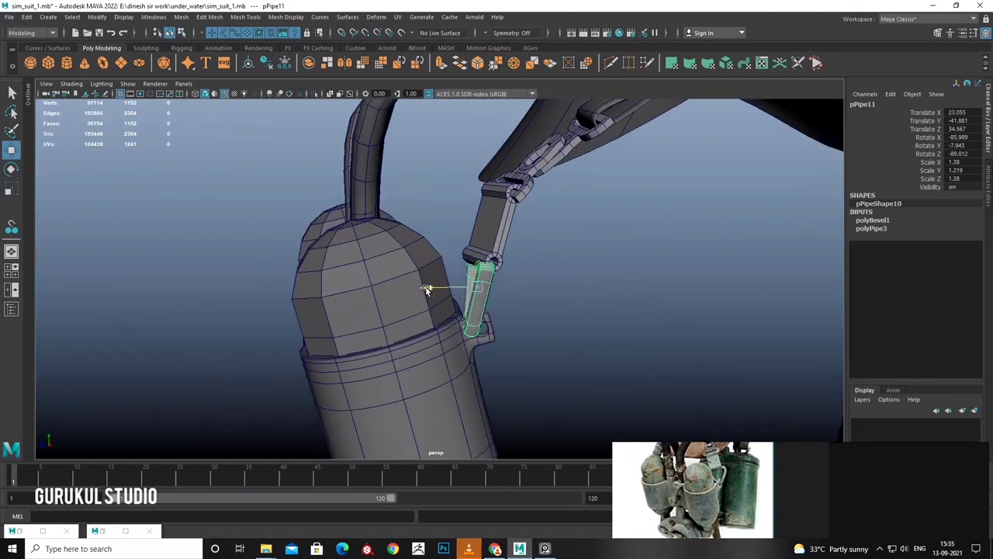
mouse_move(436, 289)
left_mouse_down()
mouse_move(457, 293)
mouse_move(329, 263)
left_mouse_up()
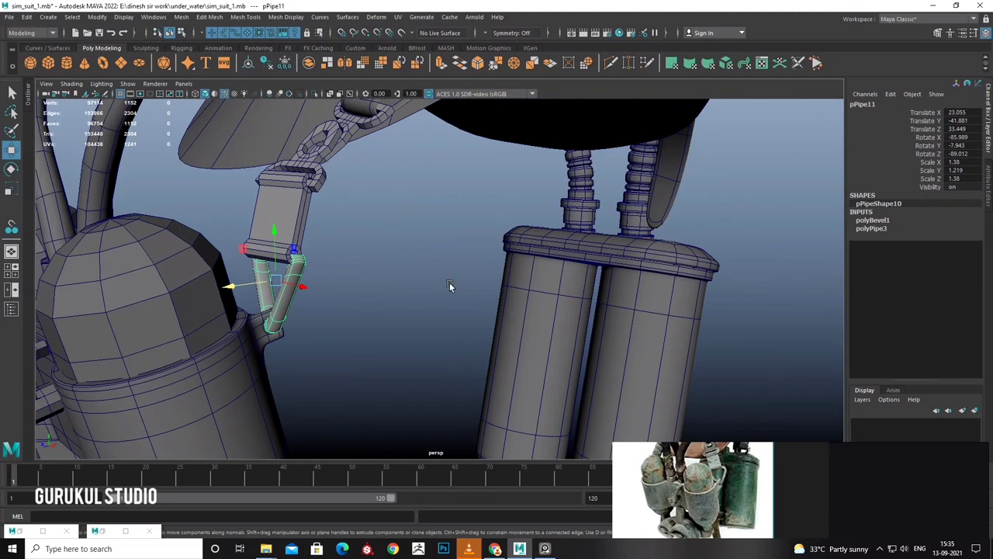
left_click(879, 224)
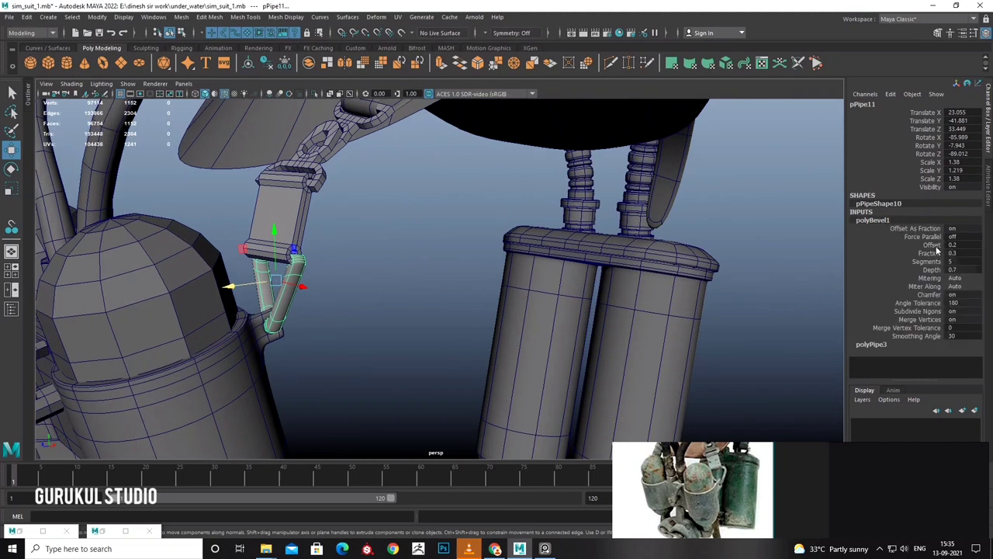
left_click(940, 254)
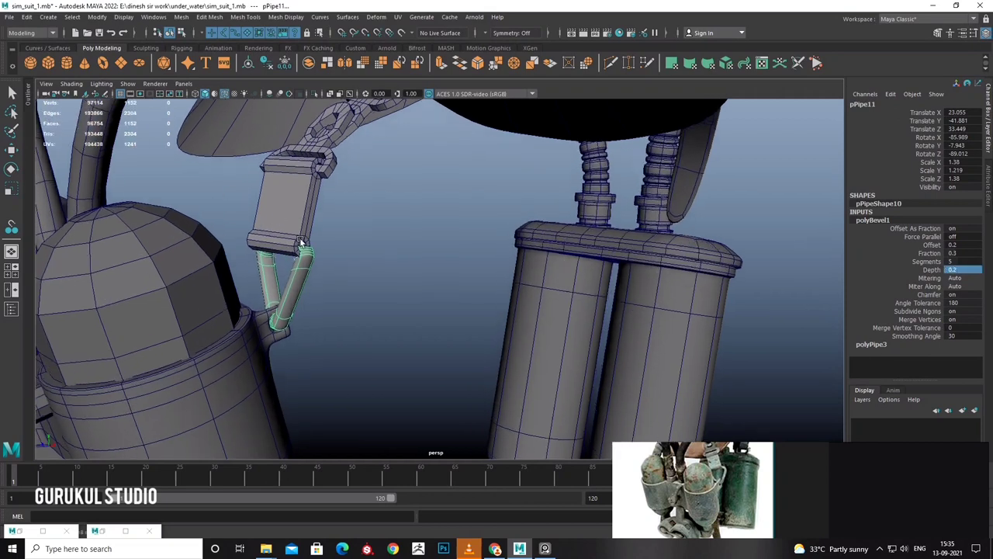
key("r")
left_click_drag(311, 295, 266, 284, "alt")
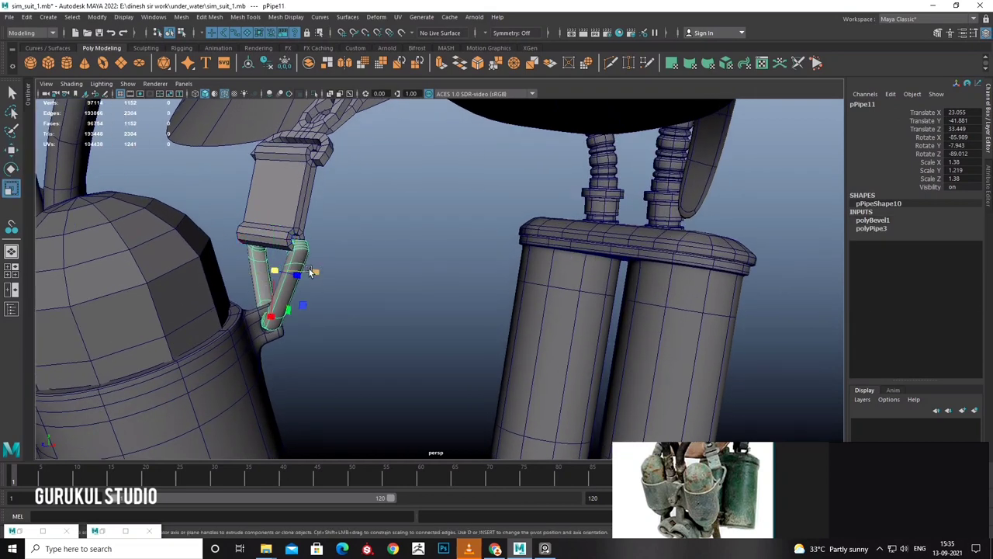
Reposition the loop's pivot and view the loop bracket up close.
key("d")
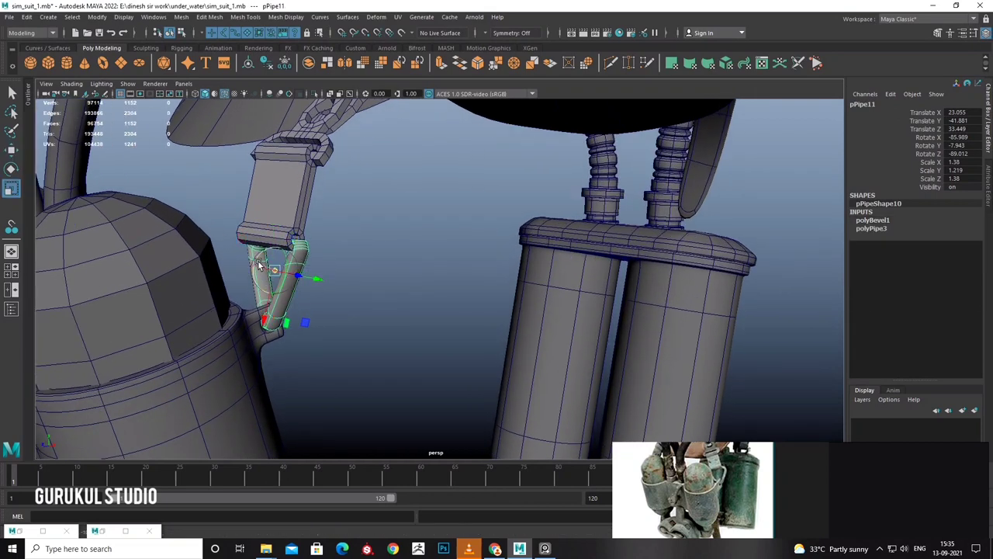
left_click_drag(293, 286, 535, 258, "alt")
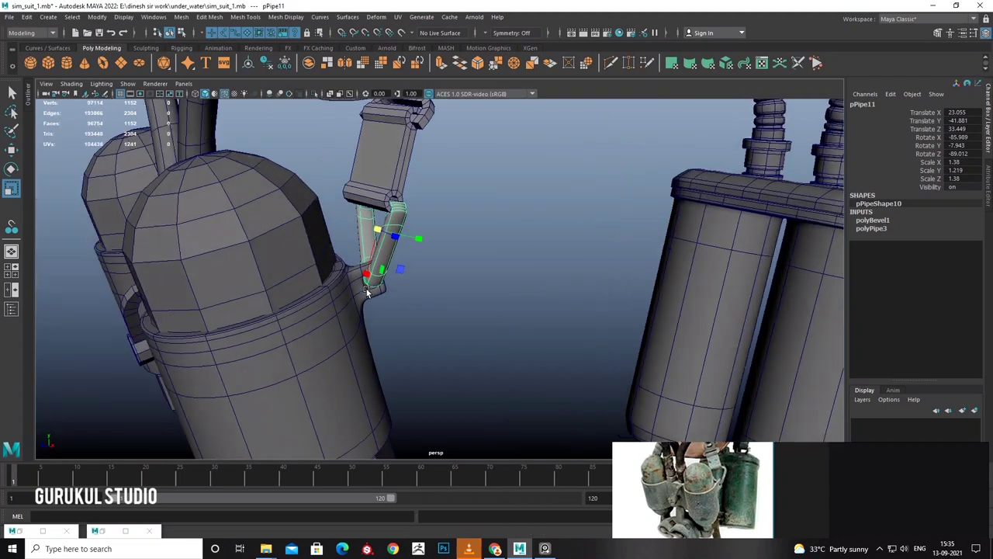
key("d")
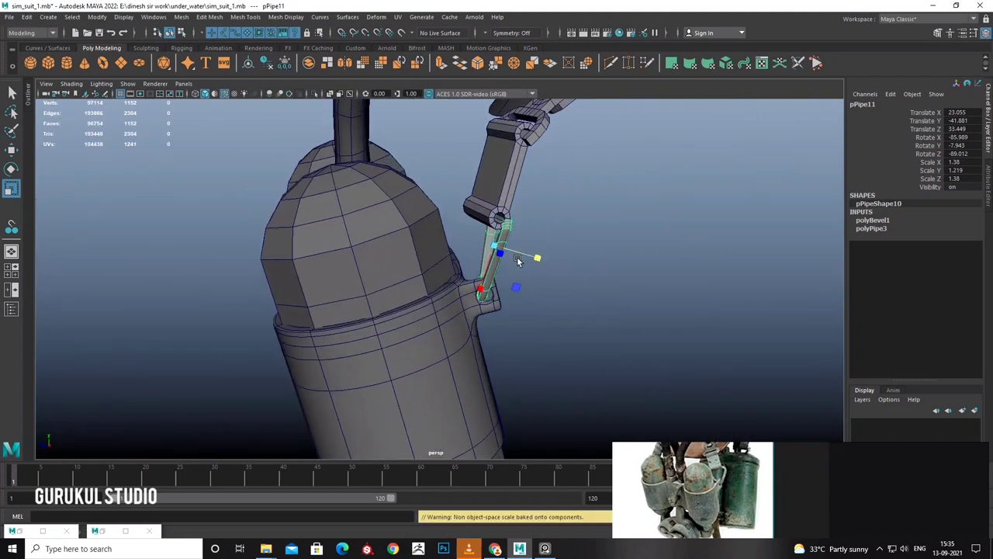
key("e")
mouse_move(499, 271)
left_mouse_down("alt")
mouse_move(345, 207)
mouse_move(423, 241)
mouse_move(623, 288)
left_mouse_up("alt")
key("w")
key("e")
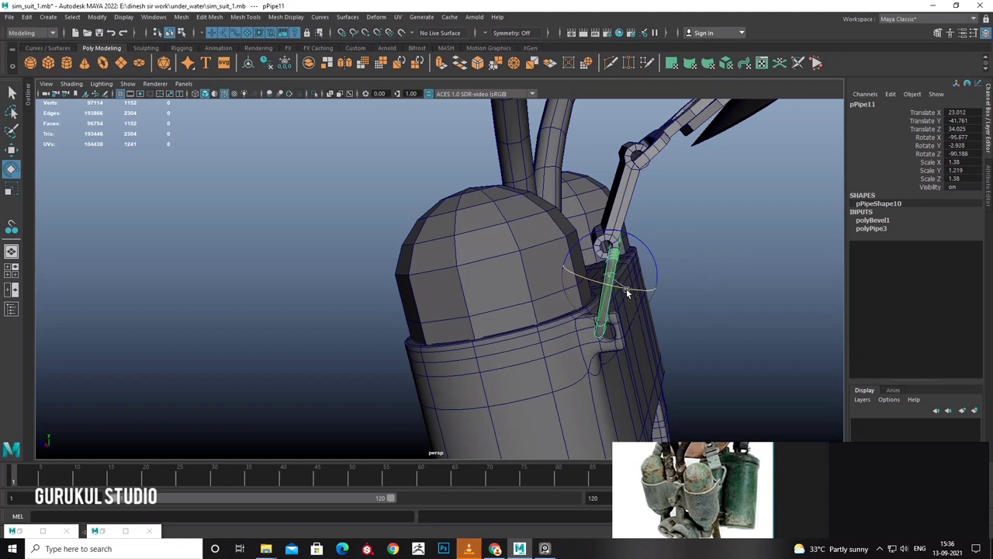
left_click_drag(625, 292, 698, 282, "alt")
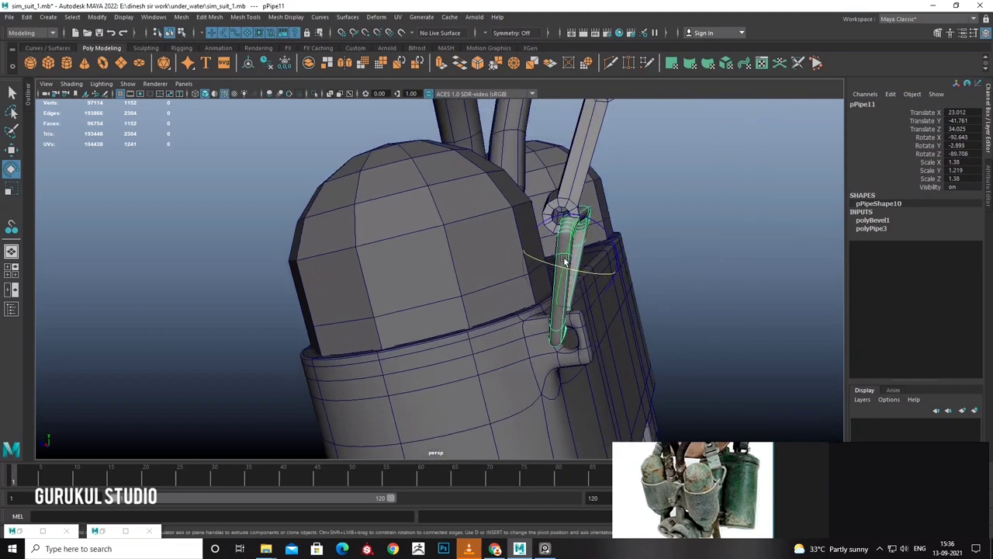
scroll(565, 259, "up", 3)
mouse_move(565, 259)
left_mouse_down("alt")
mouse_move(459, 277)
mouse_move(466, 261)
left_mouse_up("alt")
Rotate the loop toward the strap end and widen it slightly.
key("d")
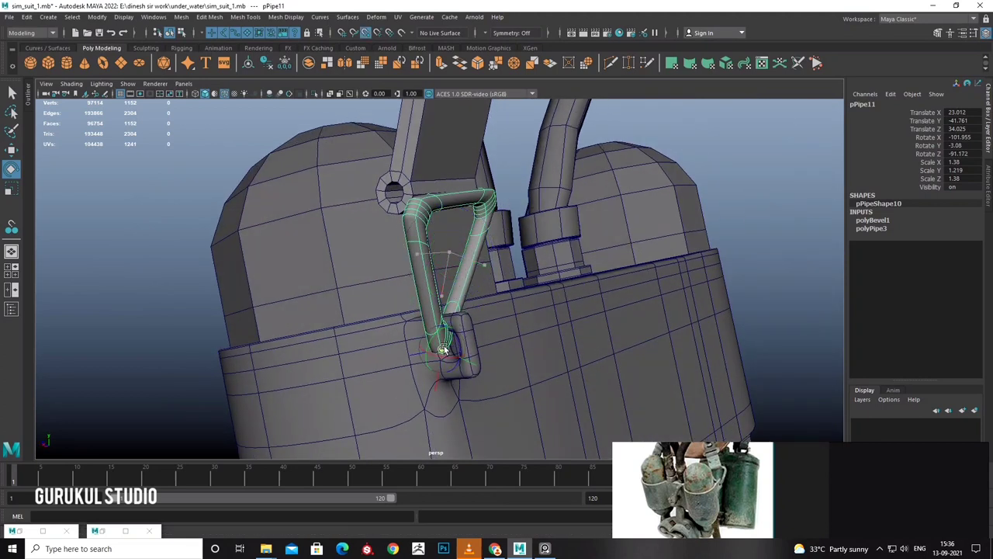
mouse_move(443, 349)
left_mouse_down()
mouse_move(531, 304)
mouse_move(518, 301)
left_mouse_up()
left_click_drag(454, 320, 465, 277)
key("r")
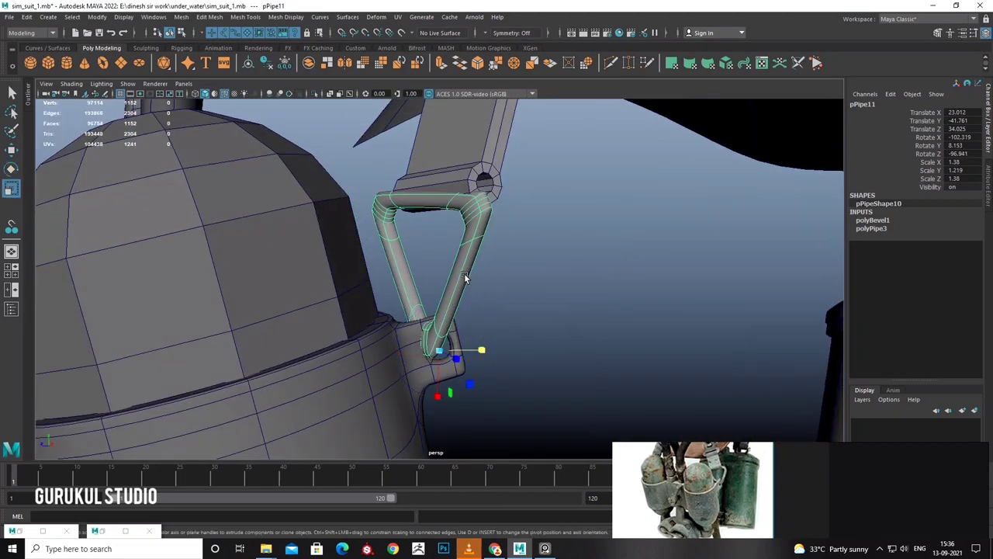
mouse_move(438, 349)
left_mouse_down()
mouse_move(450, 341)
mouse_move(453, 299)
mouse_move(442, 272)
mouse_move(496, 248)
mouse_move(516, 220)
mouse_move(455, 222)
mouse_move(472, 243)
mouse_move(443, 222)
mouse_move(402, 219)
mouse_move(416, 271)
left_mouse_up()
key("e")
Reselect the loop and select the vertices at its top end.
left_click(473, 266)
left_click(473, 265)
right_click(512, 230)
left_click(464, 228)
left_click(503, 237)
key("w")
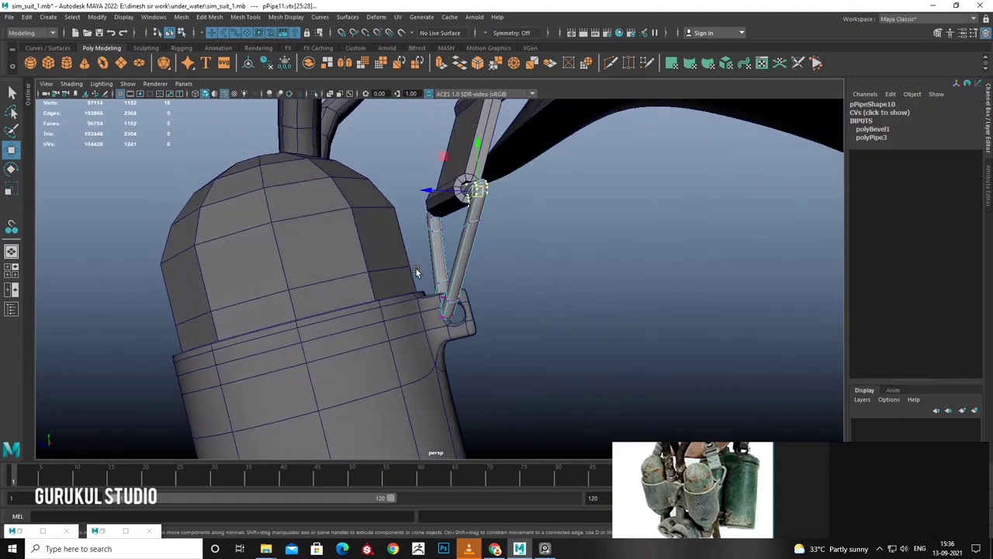
Select the vertex ring at the loop's bottom end and try rotating it.
mouse_move(479, 325)
left_mouse_down()
mouse_move(381, 296)
mouse_move(477, 309)
mouse_move(466, 308)
mouse_move(461, 266)
left_mouse_up()
key("e")
key("w")
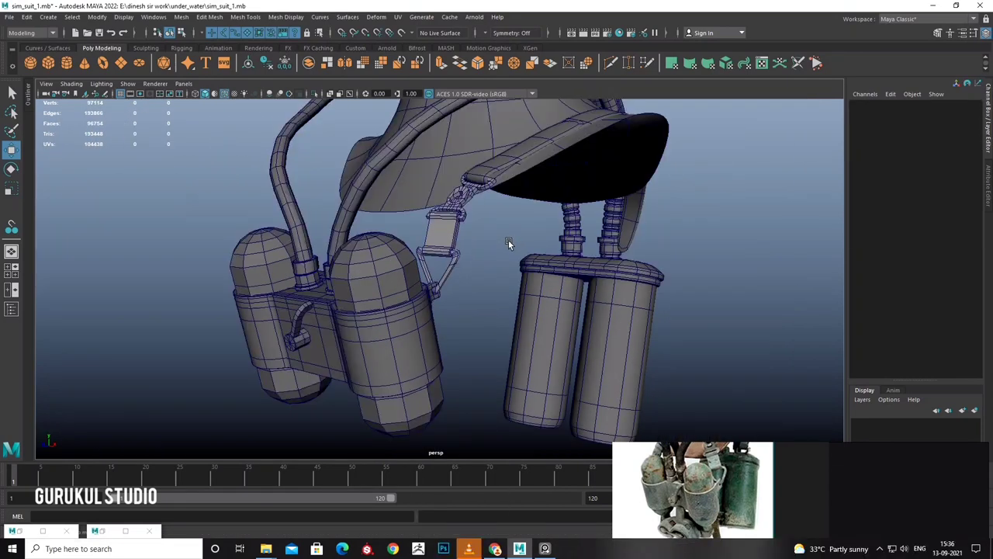
mouse_move(508, 243)
left_mouse_down("alt")
mouse_move(495, 266)
mouse_move(452, 270)
mouse_move(450, 283)
mouse_move(423, 280)
mouse_move(472, 250)
left_mouse_up("alt")
Rotate and move the loop's joint vertices to wrap around the strap end.
left_click(425, 278)
key("F9")
left_click_drag(510, 215, 465, 256)
mouse_move(466, 256)
left_mouse_down("alt")
mouse_move(503, 248)
mouse_move(399, 262)
mouse_move(476, 244)
mouse_move(516, 276)
mouse_move(493, 266)
left_mouse_up("alt")
key("e")
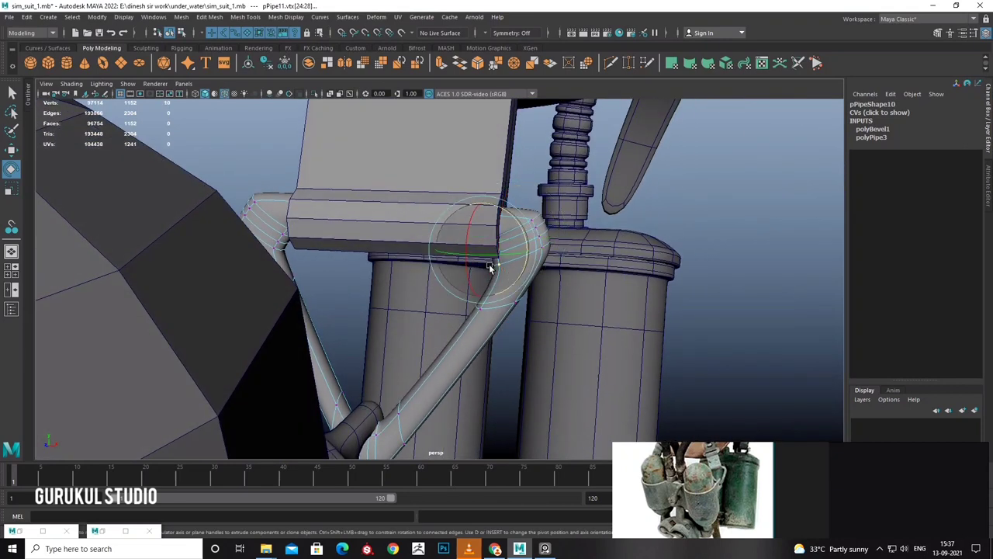
key("w")
left_click_drag(470, 227, 491, 253)
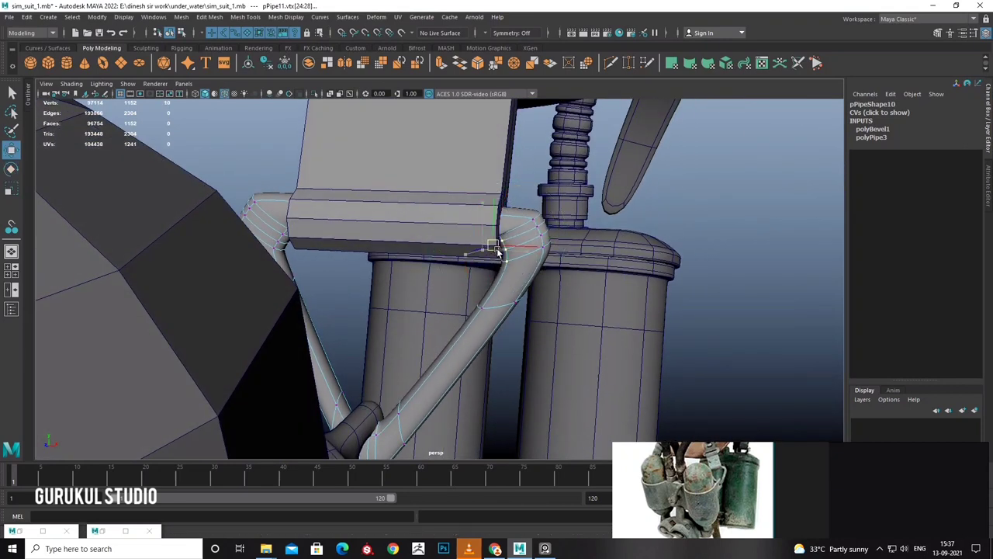
Zoom out to the whole back and return to Object Mode.
right_click_drag(499, 259, 492, 233, "alt")
left_click_drag(492, 233, 499, 266, "alt")
right_click_drag(499, 266, 497, 249)
mouse_move(497, 248)
left_mouse_down("alt")
mouse_move(516, 206)
mouse_move(483, 264)
left_mouse_up("alt")
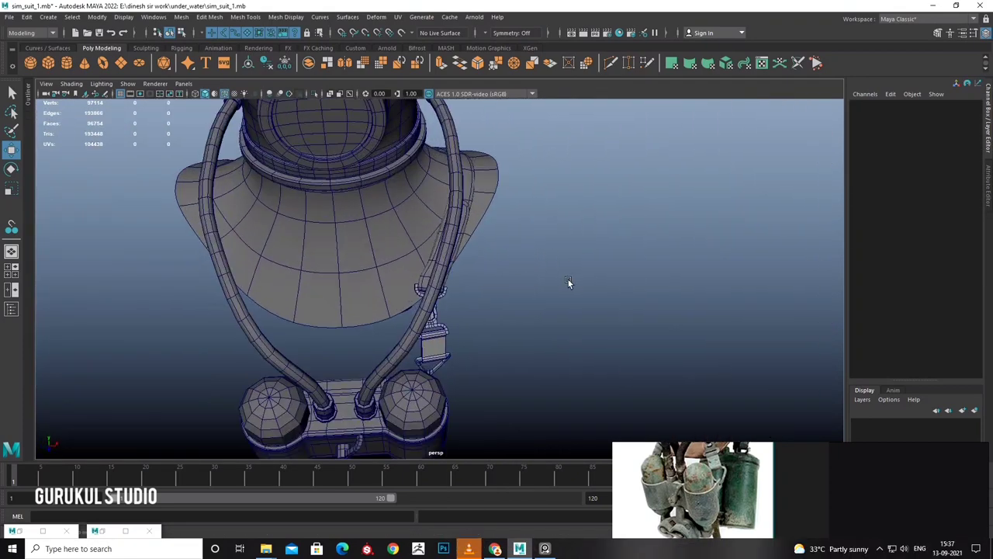
Combine the strap, buckle, loop and lower clip parts into one mesh.
left_click(482, 263)
scroll(488, 260, "up", 3)
scroll(489, 260, "up", 3)
left_click(412, 299)
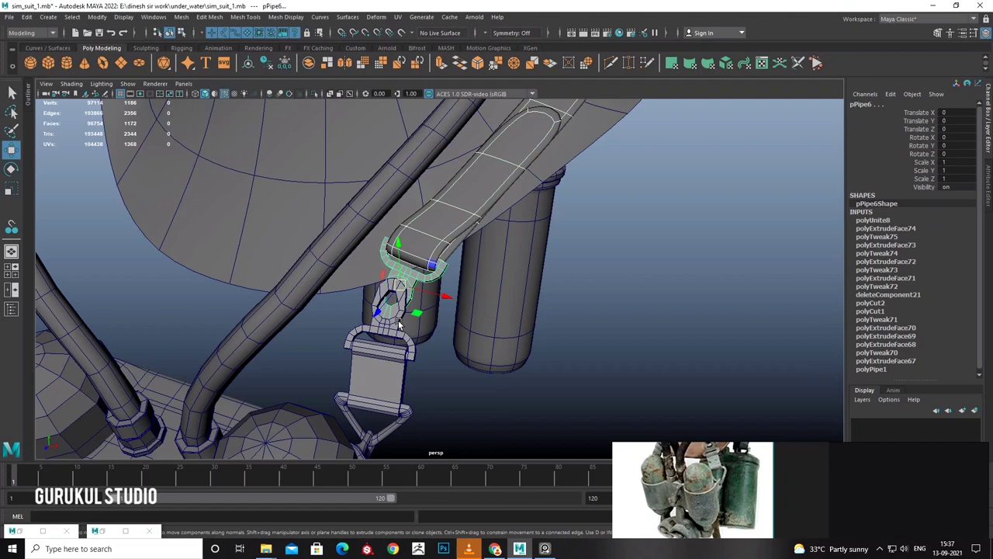
left_click(388, 349)
left_click(388, 377, "shift")
left_click(377, 415, "shift")
mouse_move(377, 415)
left_mouse_down("alt")
mouse_move(435, 325)
mouse_move(497, 278)
mouse_move(648, 273)
left_mouse_up("alt")
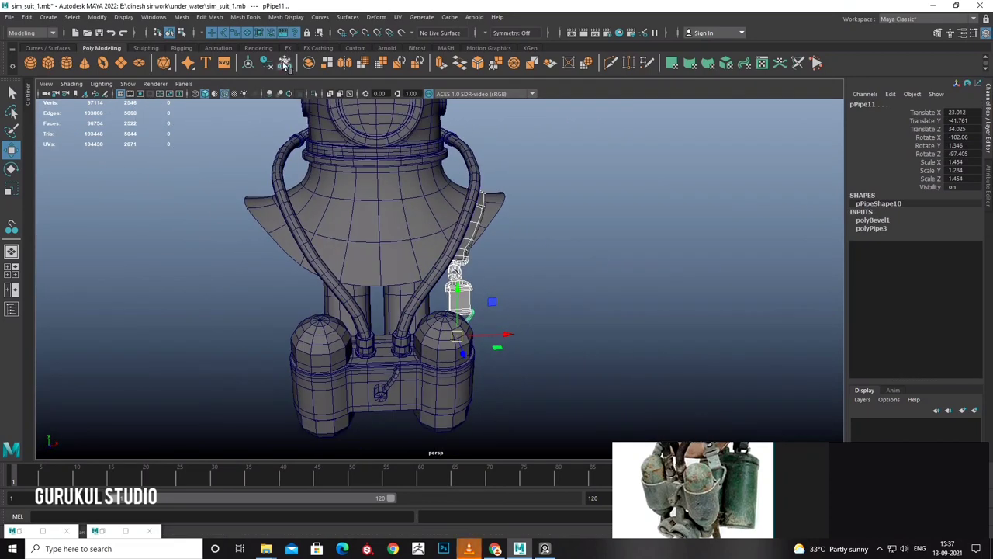
left_click(186, 17)
left_click(202, 53)
Mirror-duplicate the combined strap assembly to the opposite tank with Scale X -1.
key("space")
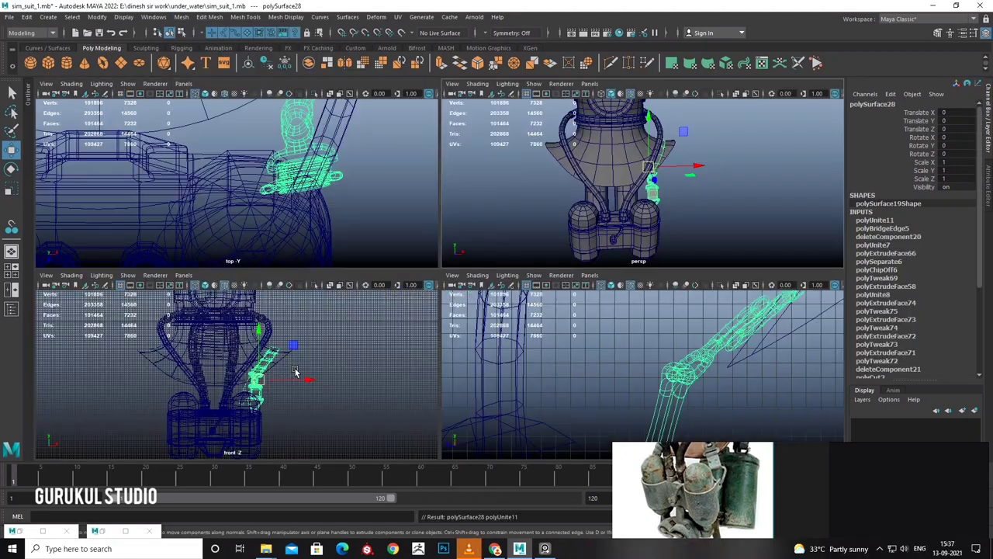
key("space")
middle_click_drag(381, 348, 454, 258, "alt")
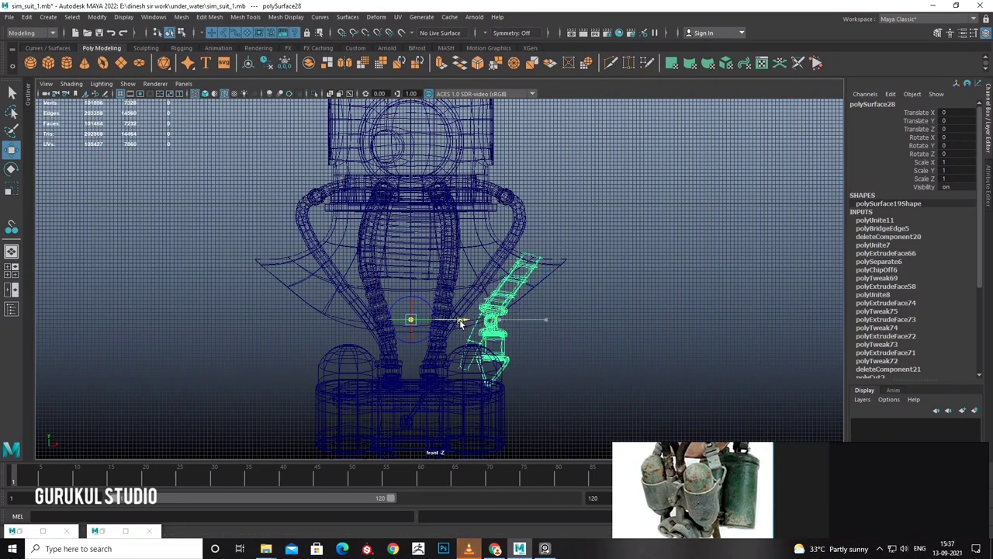
key("ctrl+shift+d")
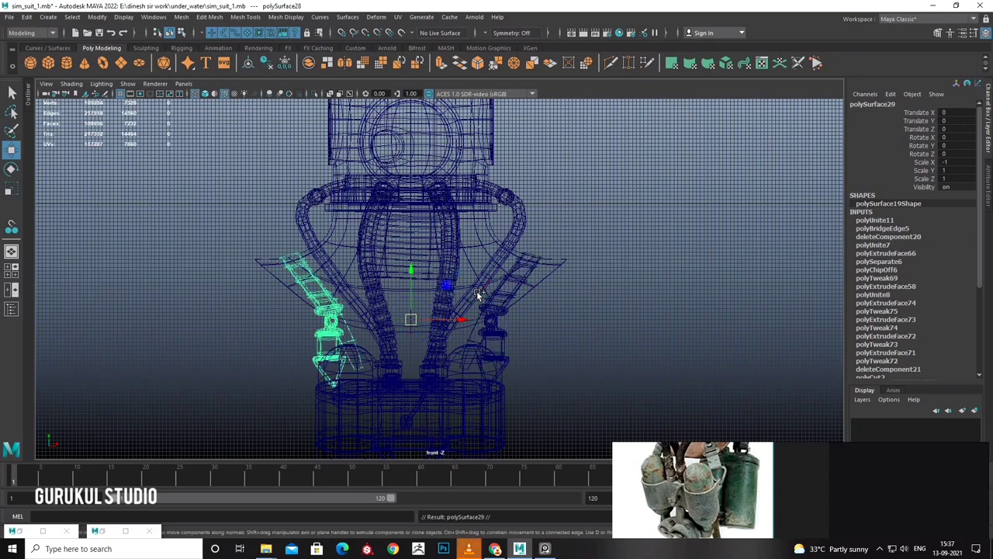
key("space")
key("space")
mouse_move(577, 215)
left_mouse_down("alt")
mouse_move(572, 246)
mouse_move(449, 250)
mouse_move(459, 248)
mouse_move(417, 225)
mouse_move(408, 373)
mouse_move(437, 330)
mouse_move(429, 274)
mouse_move(389, 270)
mouse_move(438, 312)
left_mouse_up("alt")
left_click(408, 372)
key("space")
key("space")
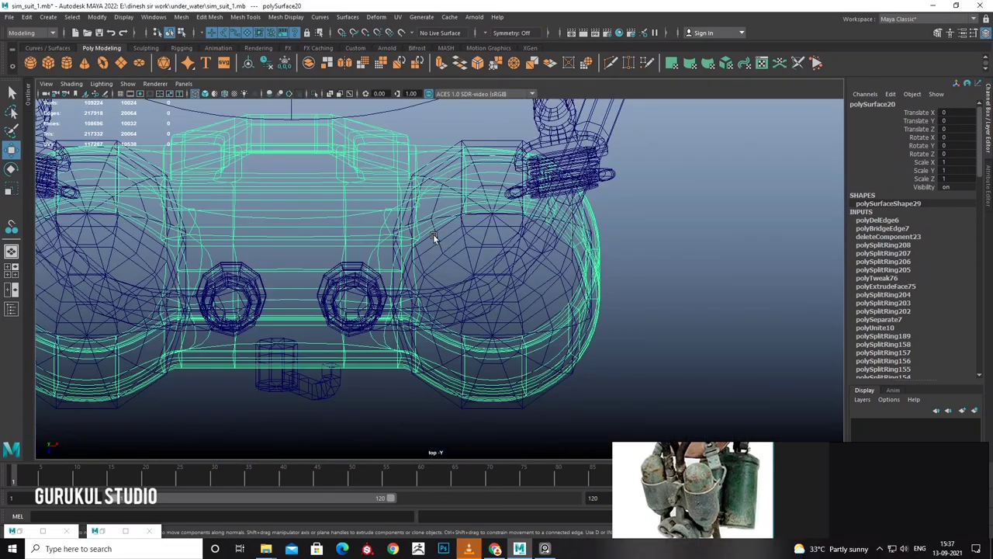
Multi-Cut a vertical edge loop through the centre of the tank band.
left_click(247, 17)
left_click(279, 112)
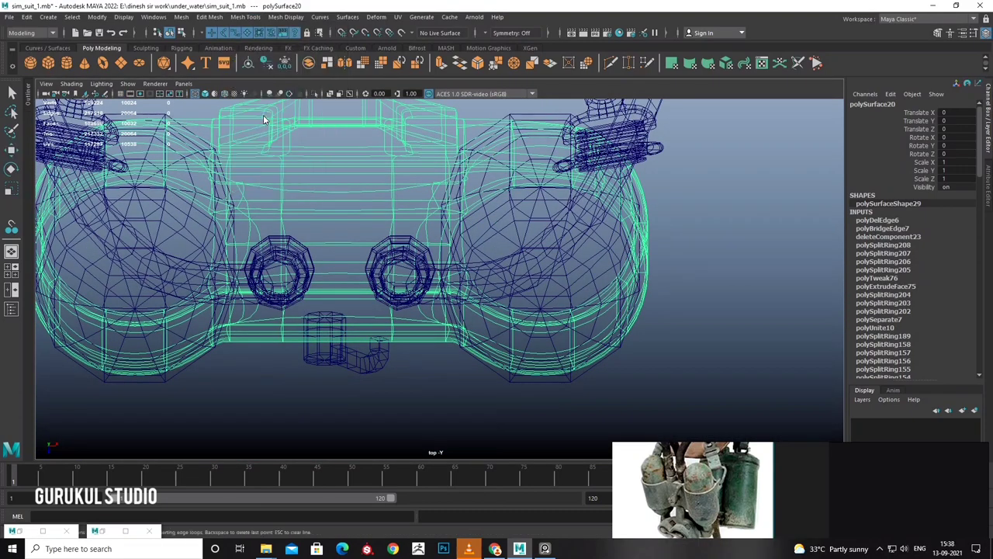
middle_click_drag(665, 223, 649, 248, "alt")
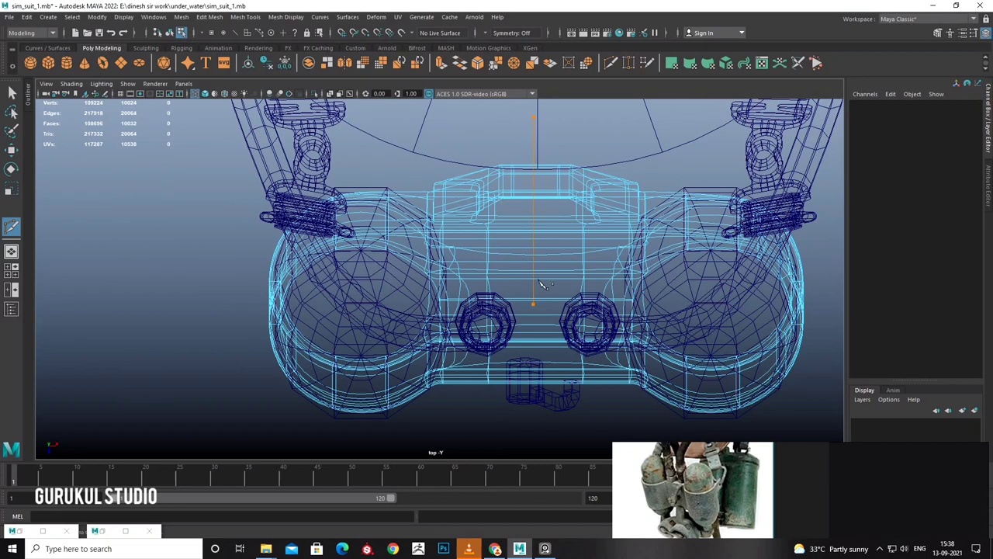
left_click(543, 450, "ctrl")
scroll(466, 272, "down", 3)
right_click_drag(489, 256, 442, 265)
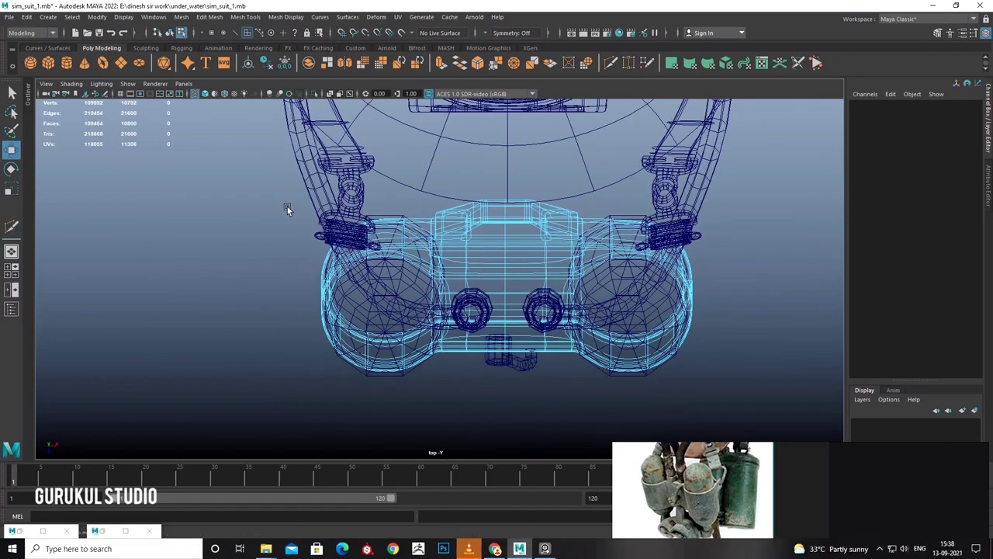
key("space")
key("space")
left_click_drag(575, 233, 575, 263, "alt")
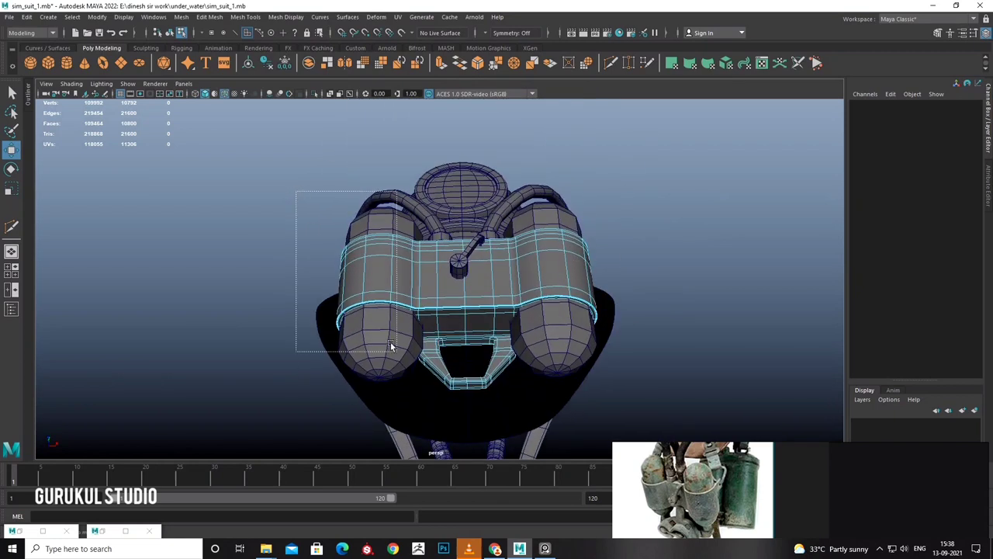
Select the band's left-half faces and mirror the remaining half to the other tank.
mouse_move(457, 425)
left_mouse_down()
mouse_move(467, 343)
mouse_move(500, 335)
left_mouse_up()
left_click(456, 412)
right_click_drag(500, 233, 489, 357)
mouse_move(489, 356)
left_mouse_down("alt")
mouse_move(499, 392)
mouse_move(497, 326)
mouse_move(479, 298)
left_mouse_up("alt")
right_click_drag(479, 299, 527, 251)
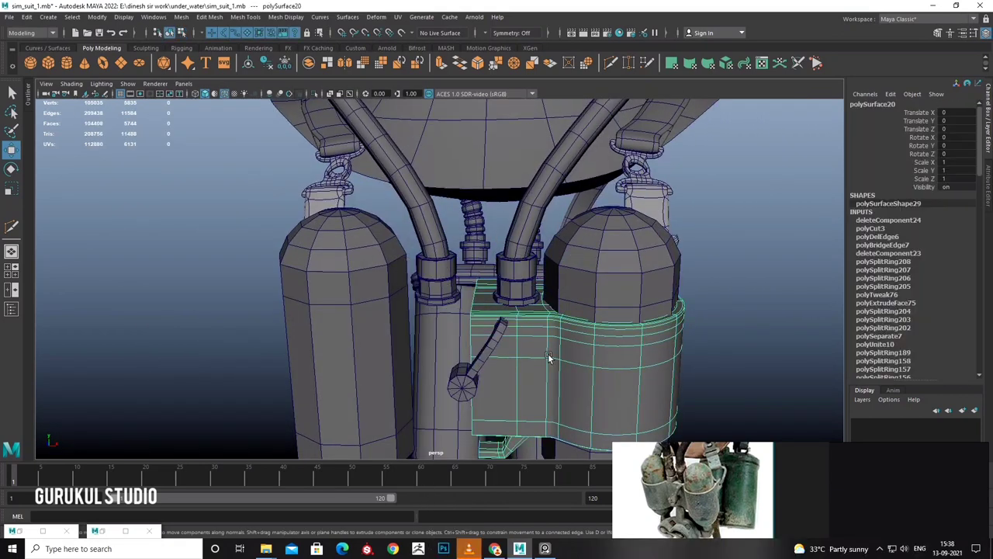
scroll(547, 358, "down", 5)
scroll(520, 341, "up", 3)
scroll(492, 330, "down", 2)
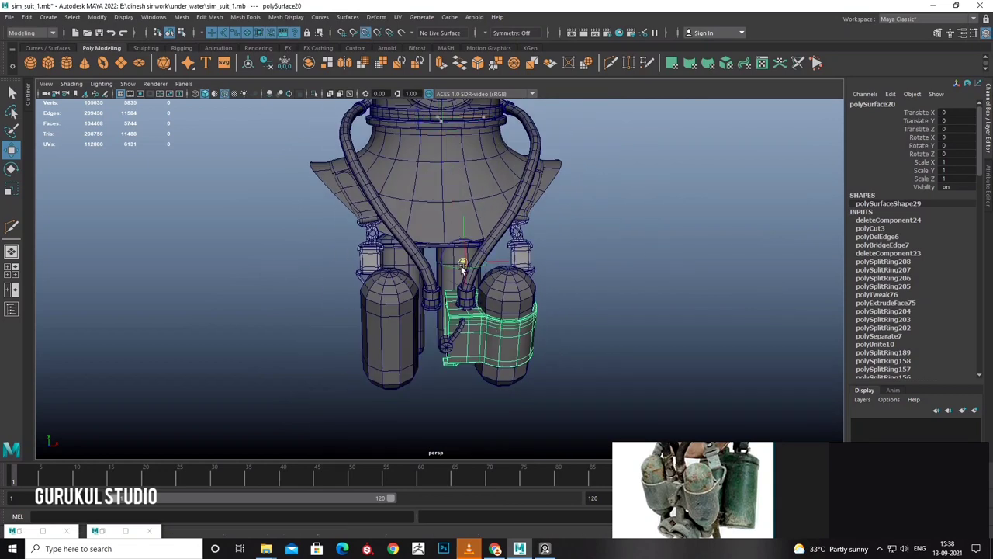
mouse_move(450, 316)
left_mouse_down("alt")
mouse_move(459, 313)
mouse_move(474, 342)
mouse_move(406, 334)
mouse_move(704, 287)
left_mouse_up("alt")
key("ctrl+shift+d")
Delete the mirrored strap copy (polySurface29) from the left tank.
right_click_drag(705, 288, 627, 308)
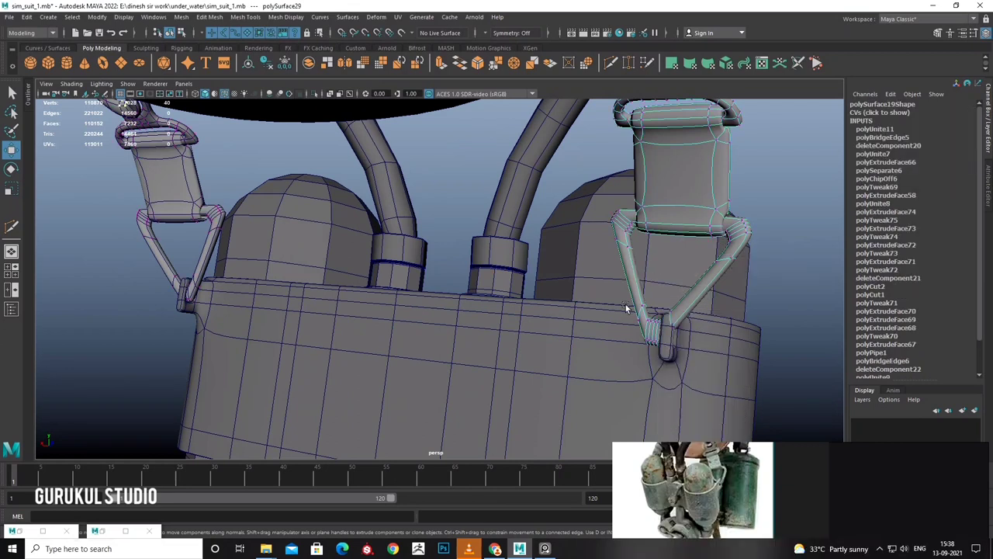
left_click_drag(614, 329, 603, 327)
right_click_drag(691, 221, 723, 190)
scroll(727, 199, "down", 5)
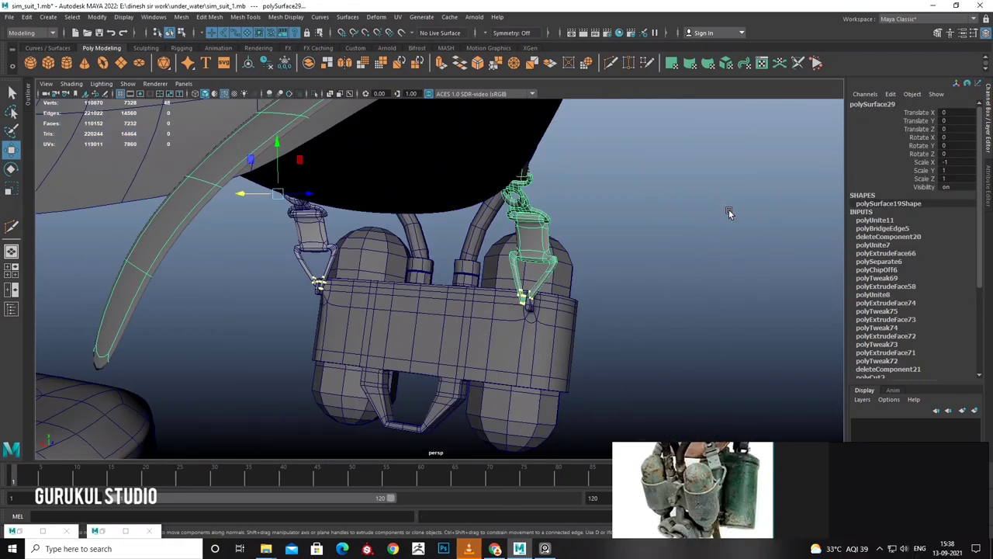
left_click_drag(728, 209, 315, 281, "alt")
key("Delete")
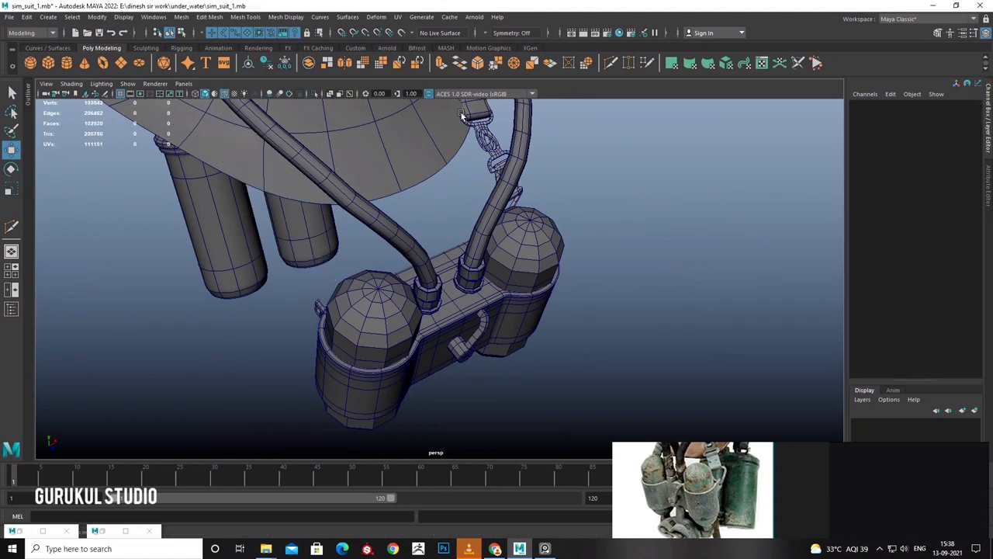
Duplicate Special the right clasp assembly with Scale X -1 onto the opposite side.
left_click(459, 126)
left_click(26, 16)
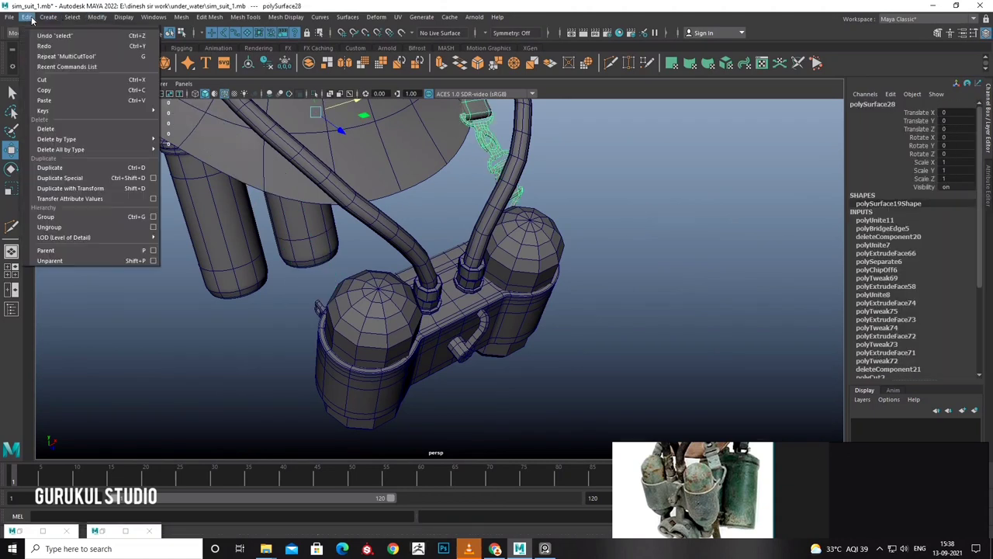
left_click(155, 178)
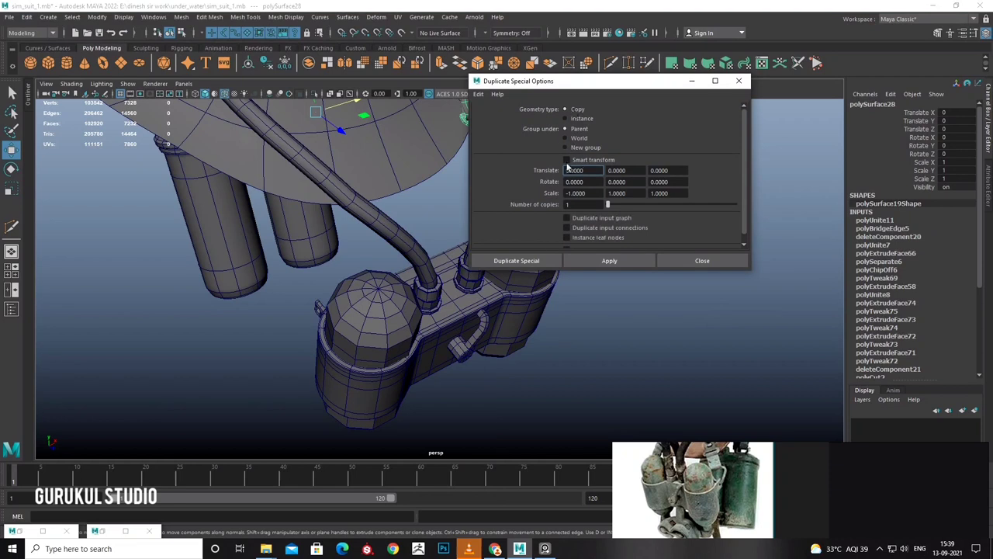
left_click(535, 261)
left_click_drag(535, 261, 344, 284, "alt")
scroll(537, 259, "up", 5)
scroll(509, 275, "down", 3)
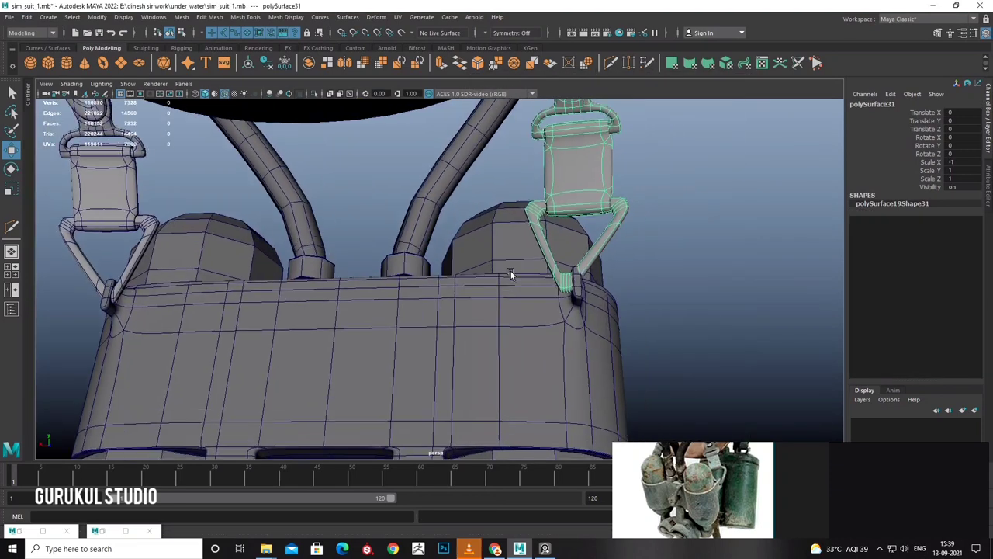
Pull a vertex of the mirrored copy sideways, then return to object mode.
right_click(532, 266)
right_click_drag(533, 265, 427, 274)
left_click_drag(468, 302, 377, 243)
scroll(466, 298, "down", 3)
right_click_drag(377, 244, 377, 217)
mouse_move(377, 244)
left_mouse_down("alt")
mouse_move(625, 254)
mouse_move(521, 246)
mouse_move(590, 263)
left_mouse_up("alt")
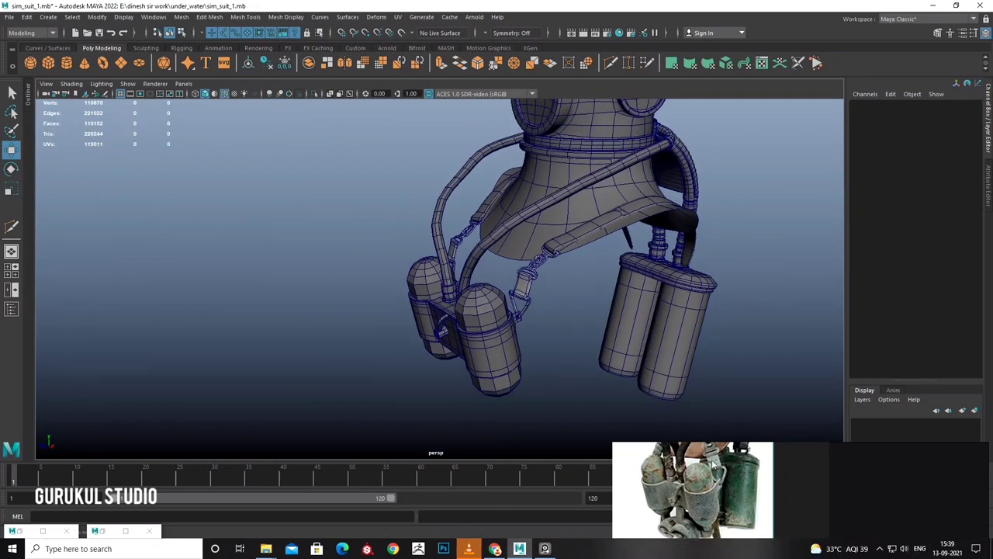
Zoom in on the tanks and undo the strap's accidental move on the left tank.
scroll(710, 481, "up", 3)
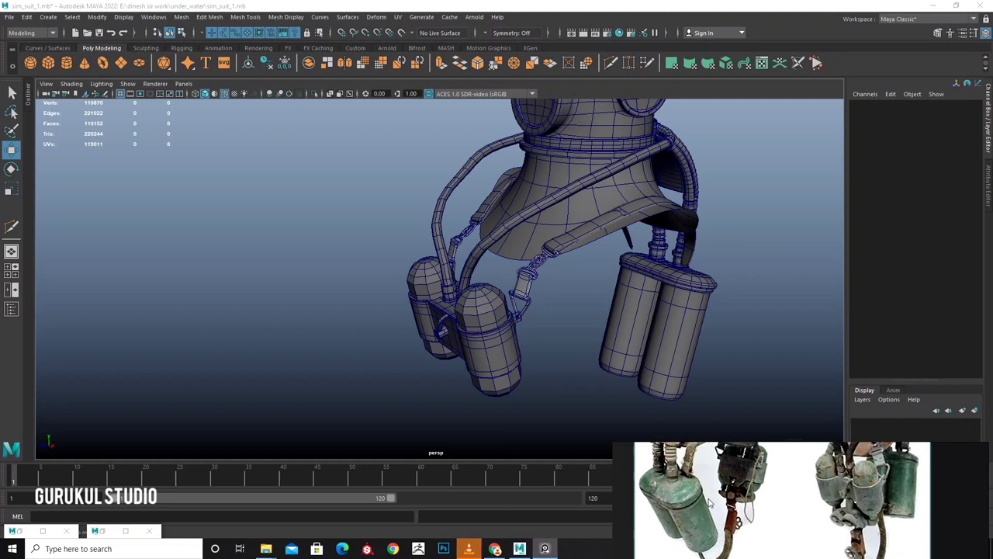
scroll(709, 503, "up", 2)
scroll(714, 504, "up", 2)
scroll(722, 508, "up", 1)
scroll(726, 510, "up", 2)
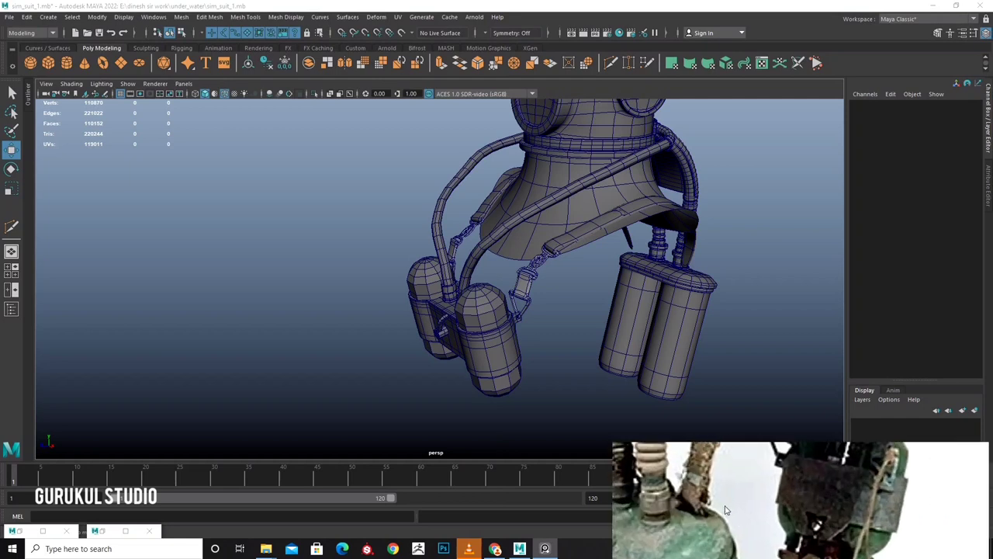
scroll(726, 509, "up", 1)
scroll(733, 512, "up", 1)
scroll(562, 356, "down", 5)
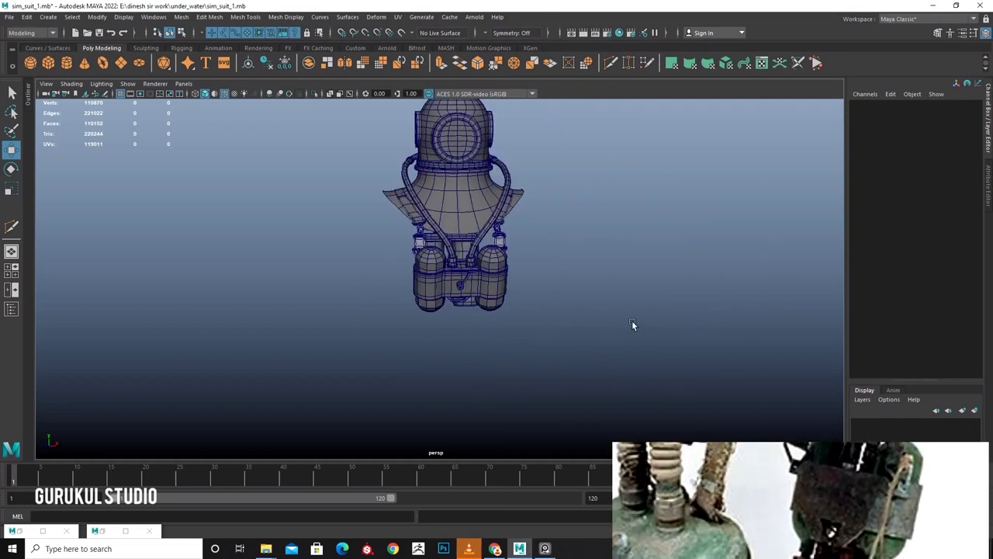
scroll(634, 326, "up", 3)
scroll(581, 318, "up", 2)
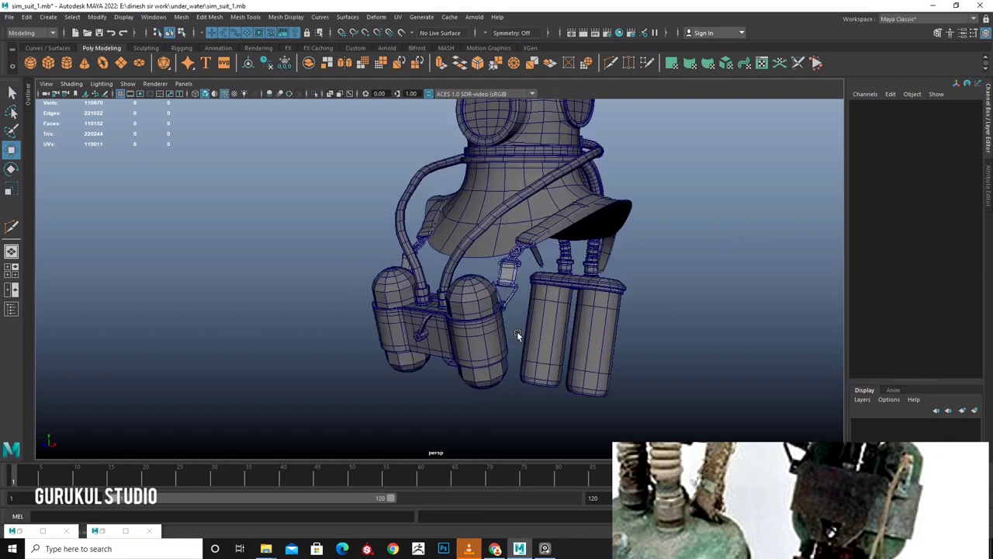
left_click(486, 310)
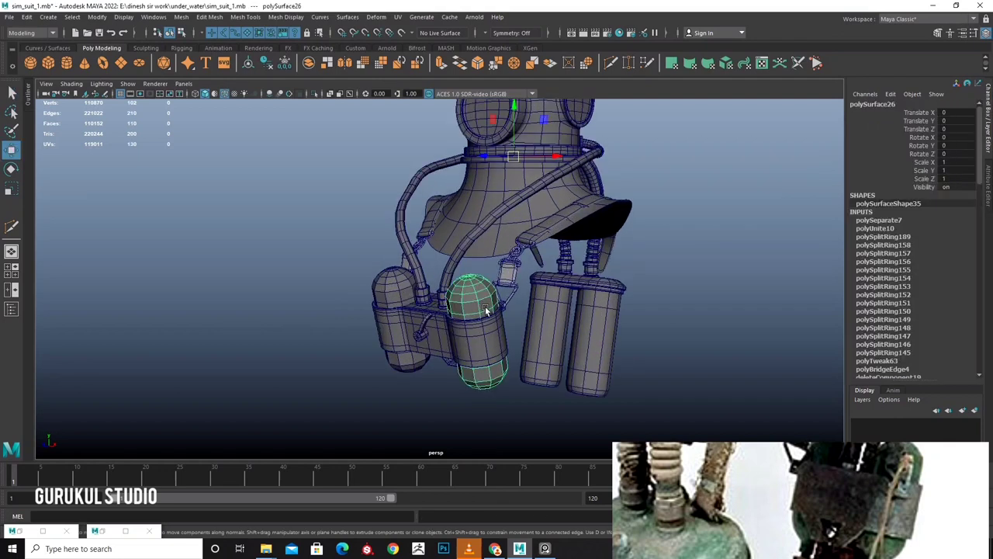
left_click(405, 334)
key("ctrl+z")
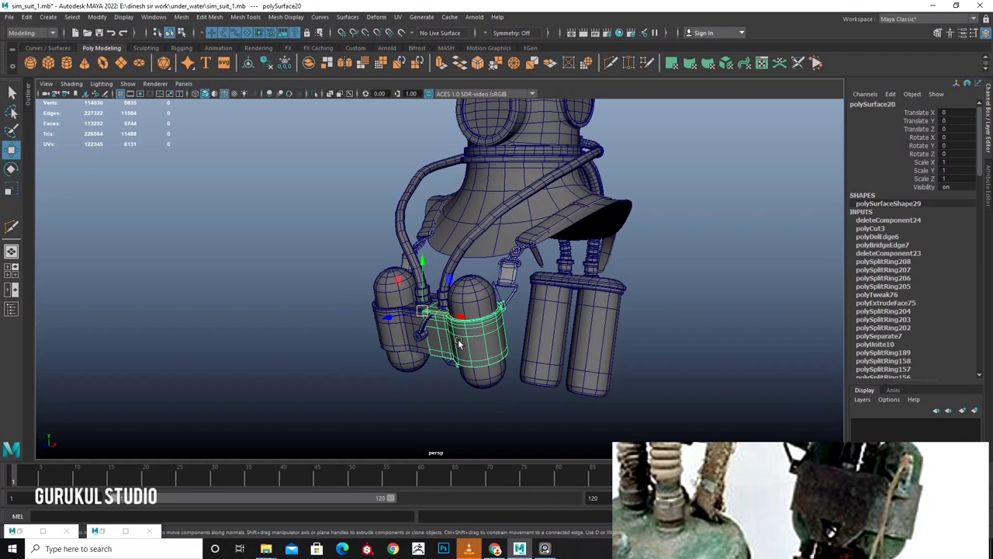
Check the curved hose, then clear the selection and review the tank pack.
left_click(525, 196)
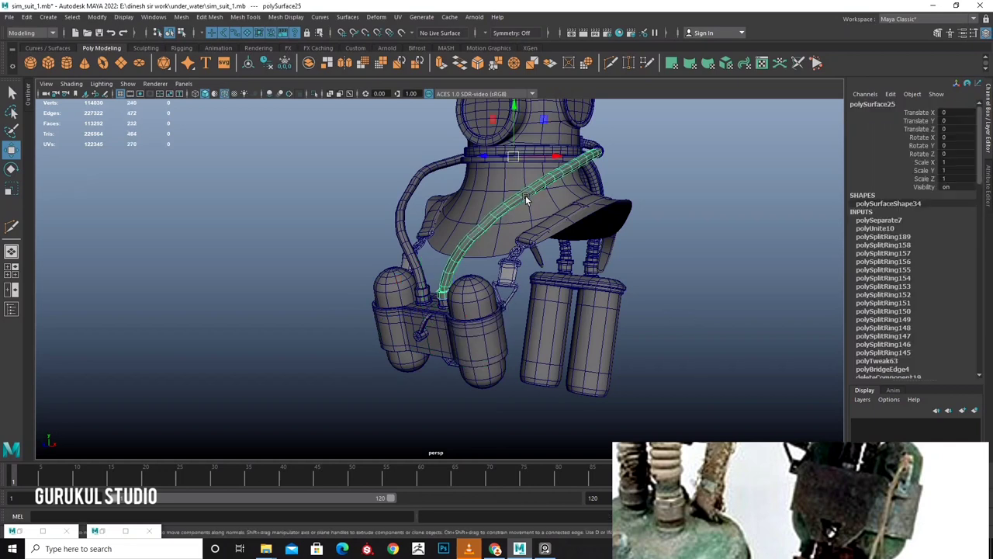
left_click(416, 176)
left_click(673, 245)
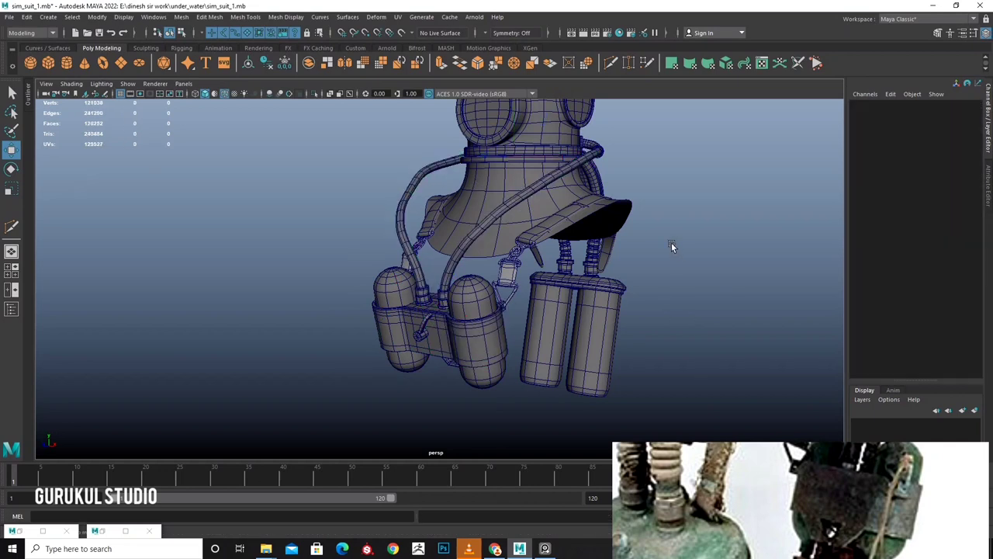
middle_click_drag(599, 302, 571, 288, "alt")
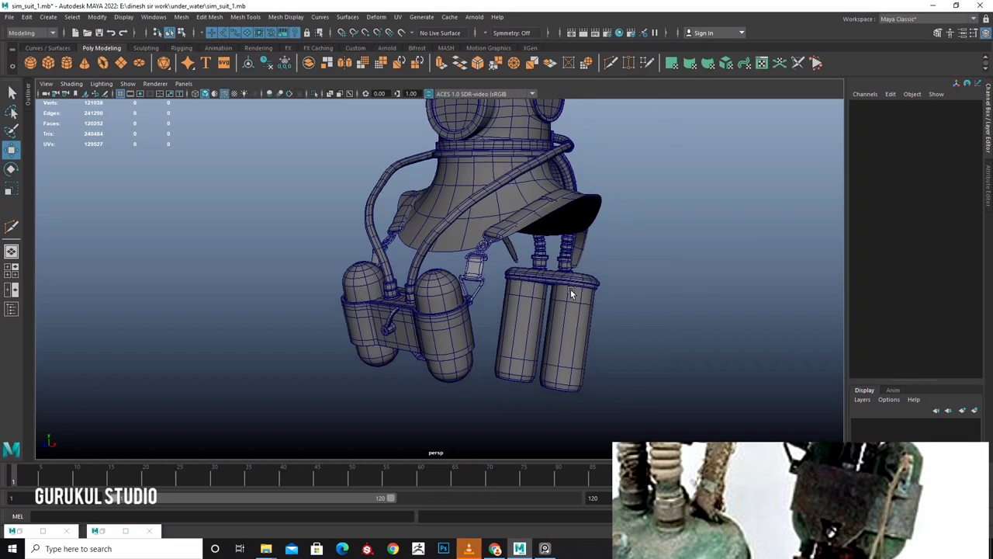
left_click_drag(551, 316, 494, 248, "alt")
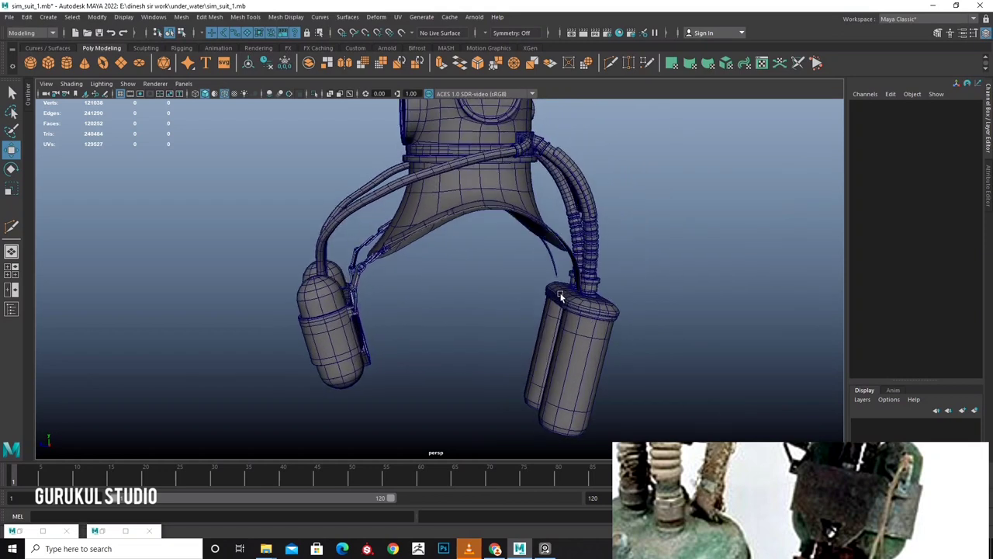
scroll(495, 249, "up", 3)
Insert an edge loop across the hose strap near its lower end.
left_click(500, 217)
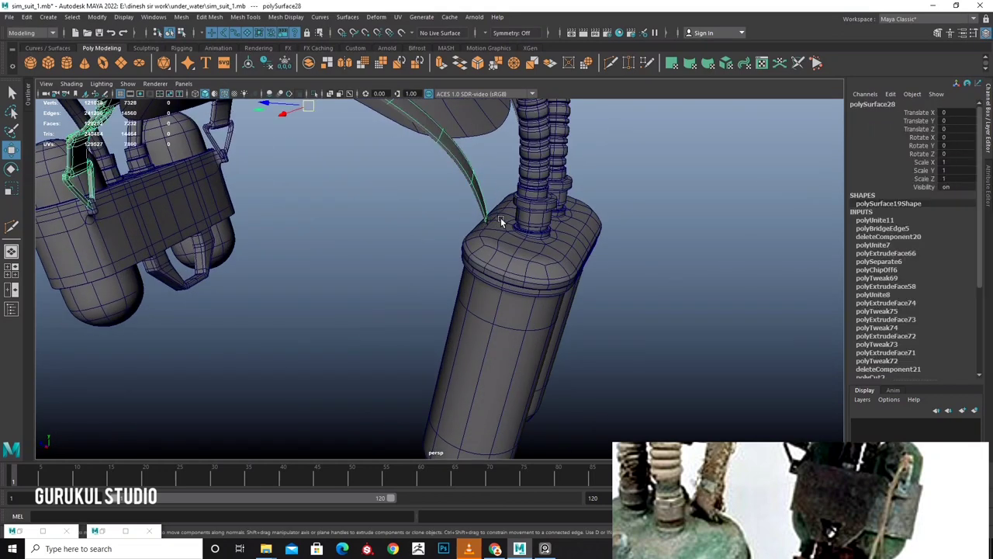
scroll(434, 268, "up", 2)
scroll(453, 271, "up", 2)
left_click_drag(453, 270, 476, 267, "alt")
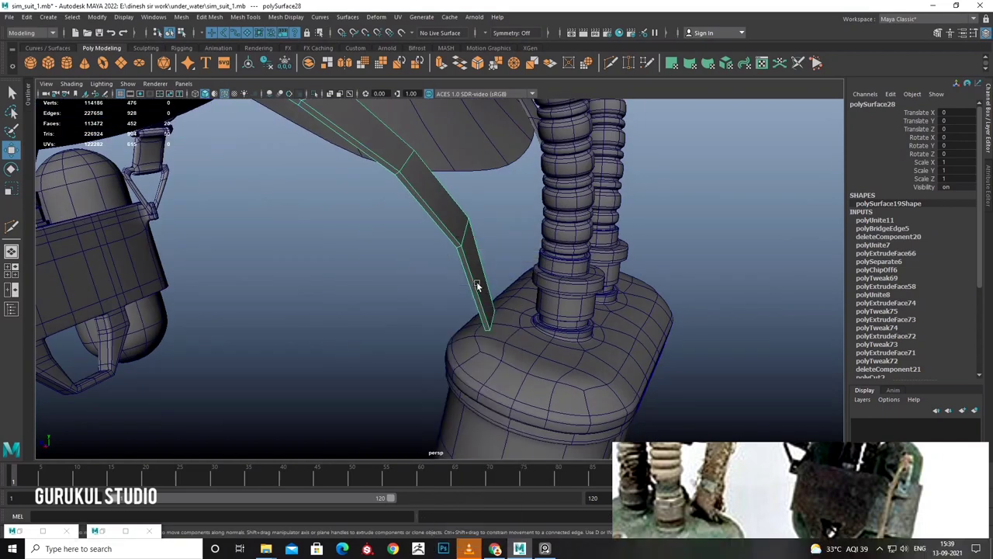
scroll(481, 284, "up", 2)
left_click(221, 17)
left_click(221, 105)
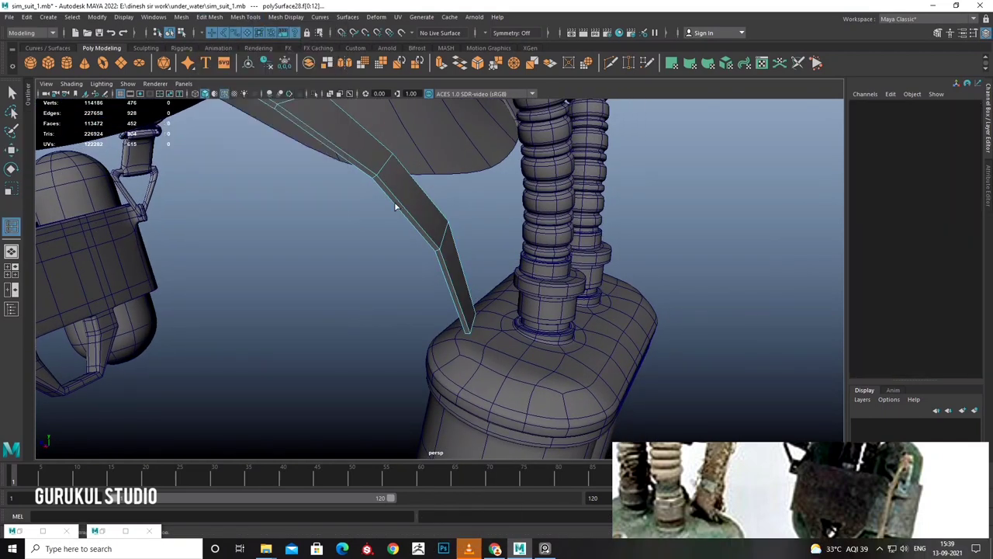
left_click(455, 297)
left_click_drag(459, 277, 535, 278, "alt")
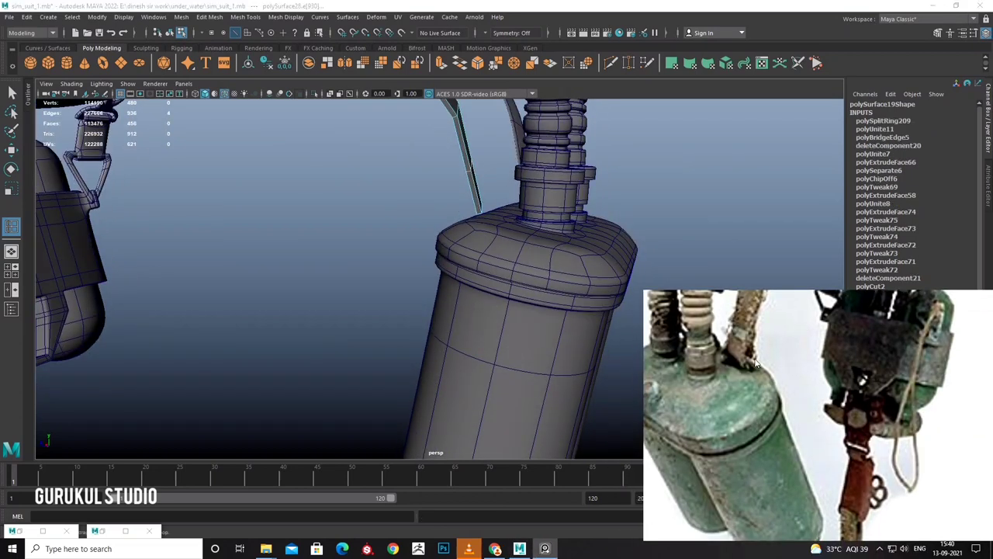
left_click_drag(506, 196, 488, 257, "alt")
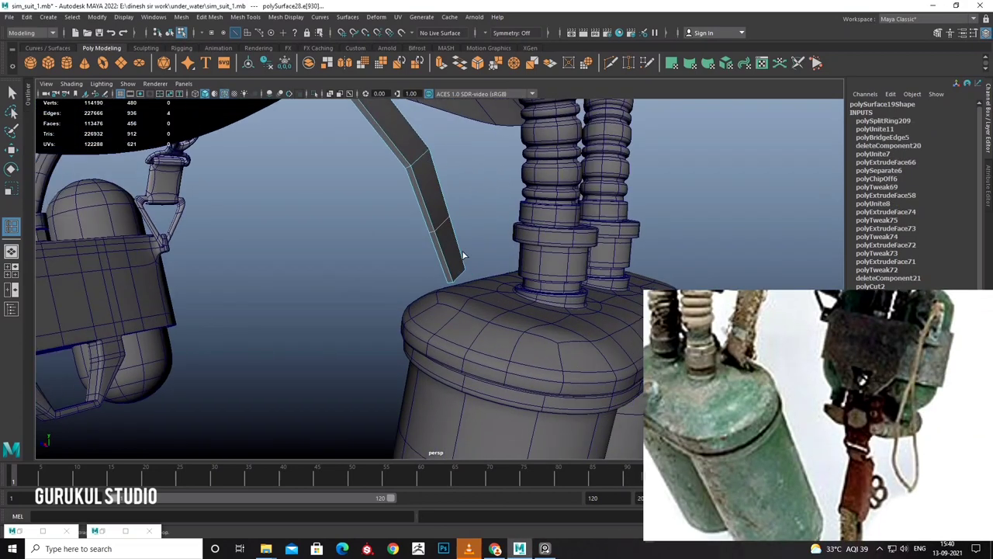
Extract the strap's lower-end faces into a separate piece and move it.
key("w")
right_click_drag(436, 238, 446, 407)
left_click(447, 239)
key("q")
mouse_move(431, 230)
left_mouse_down("alt")
mouse_move(425, 242)
mouse_move(420, 232)
mouse_move(405, 241)
mouse_move(429, 245)
mouse_move(438, 225)
left_mouse_up("alt")
left_click(425, 260)
key("w")
right_click_drag(438, 225, 440, 241)
Extrude the lower strap piece to 0.36 thickness and reshape its end vertices.
key("ctrl+e")
mouse_move(440, 242)
left_mouse_down("alt")
mouse_move(461, 259)
mouse_move(434, 209)
mouse_move(452, 189)
left_mouse_up("alt")
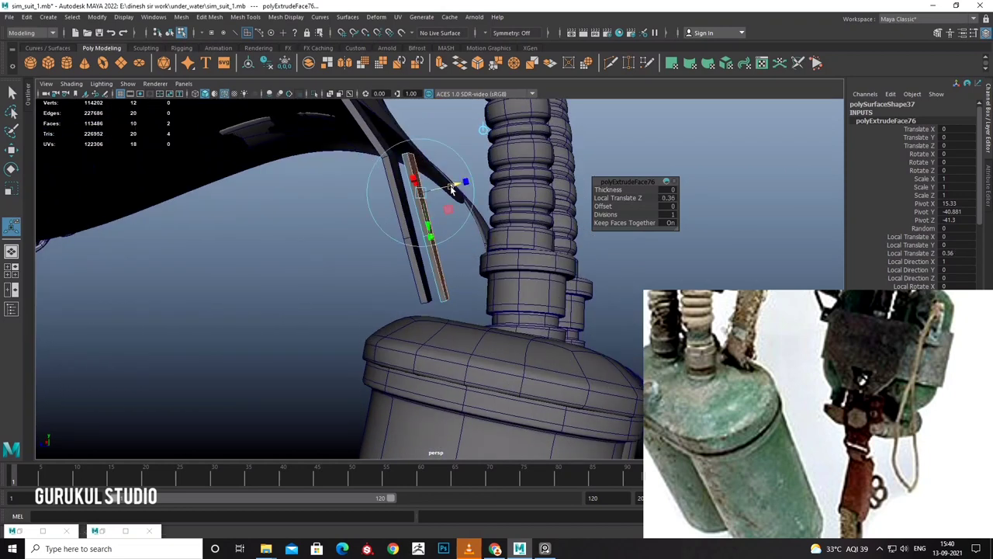
key("q")
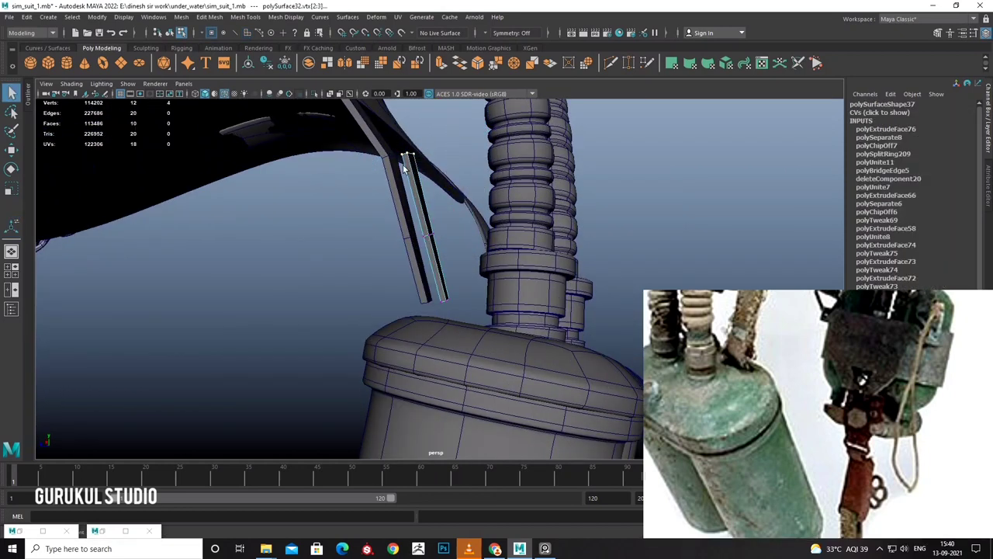
key("w")
left_click_drag(403, 167, 393, 194, "alt")
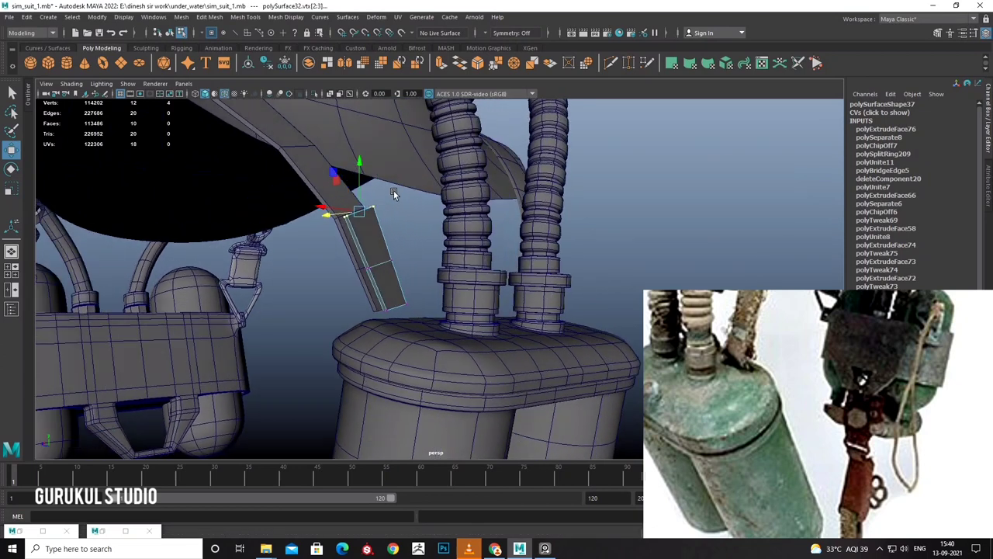
mouse_move(365, 232)
left_mouse_down("alt")
mouse_move(432, 255)
mouse_move(423, 261)
mouse_move(424, 198)
left_mouse_up("alt")
left_click_drag(440, 145, 417, 208)
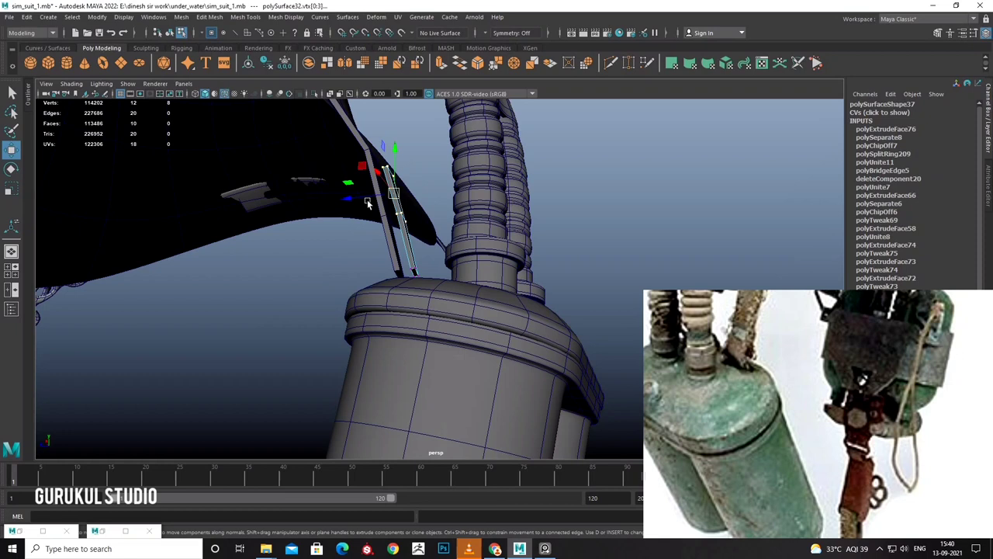
left_click_drag(341, 203, 385, 236, "alt")
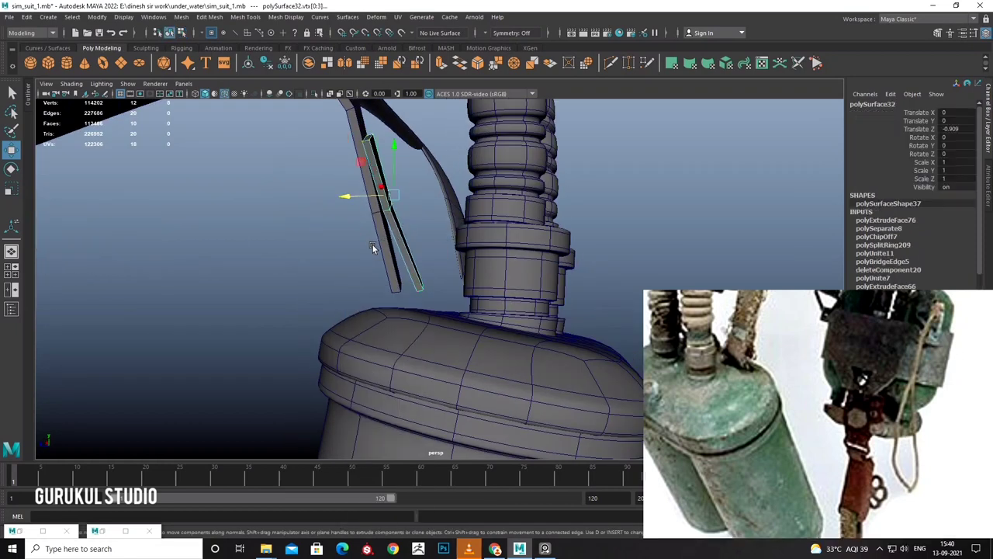
Isolate the thin strip in the view and switch to face selection.
key("F8")
left_click(409, 247)
key("ctrl+1")
mouse_move(310, 100)
left_mouse_down("alt")
mouse_move(417, 199)
mouse_move(386, 240)
left_mouse_up("alt")
right_click(372, 241)
left_click(371, 246)
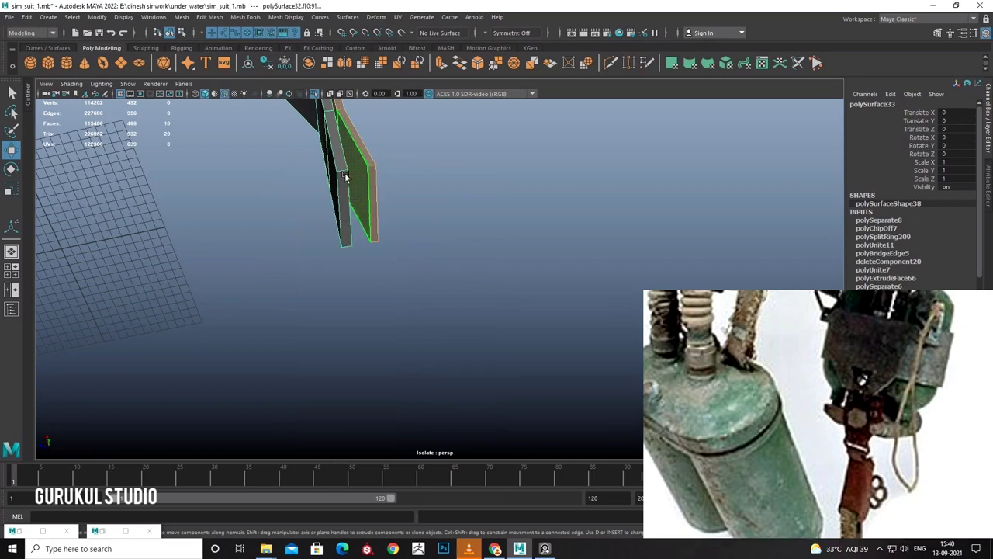
Combine the two strap pieces into one mesh.
left_click(372, 169)
key("F8")
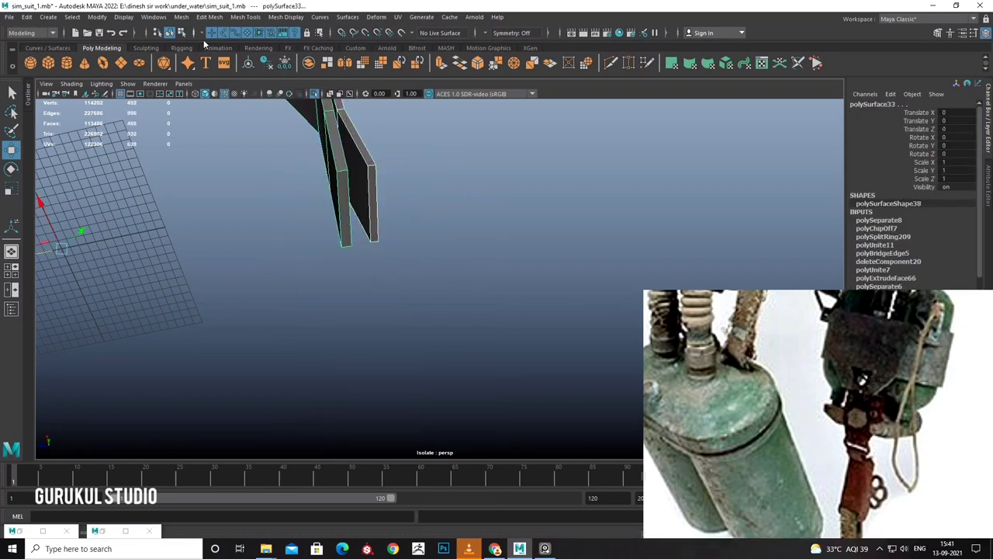
left_click(181, 16)
left_click(200, 54)
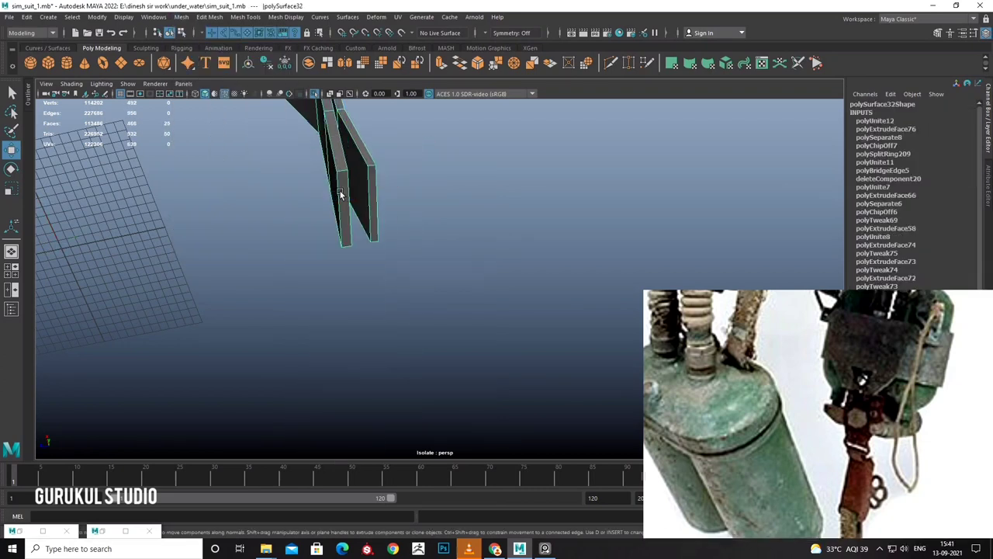
Bridge the open edges of the two strips with 3 divisions, adjusting bridge direction.
right_click_drag(370, 179, 375, 351, "shift")
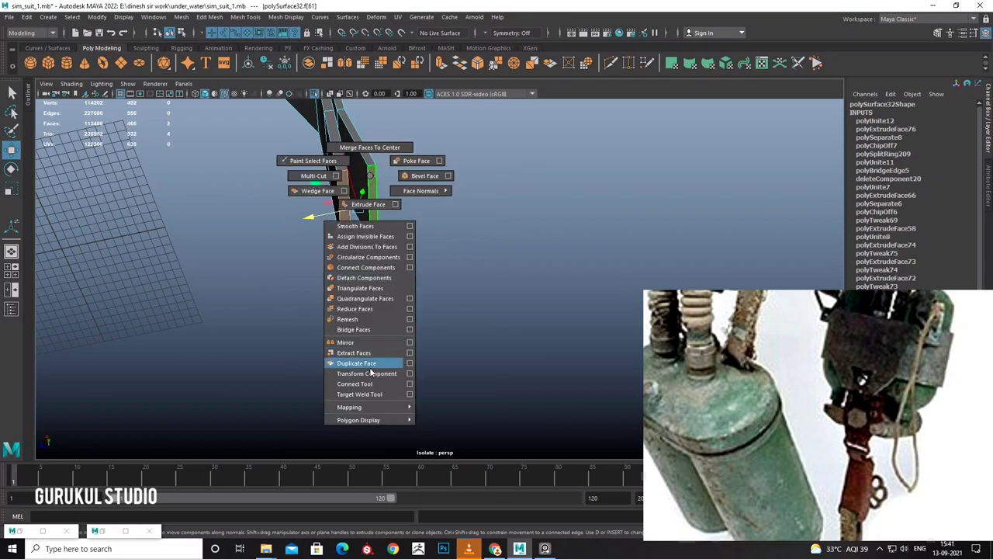
right_click_drag(367, 277, 354, 358, "shift")
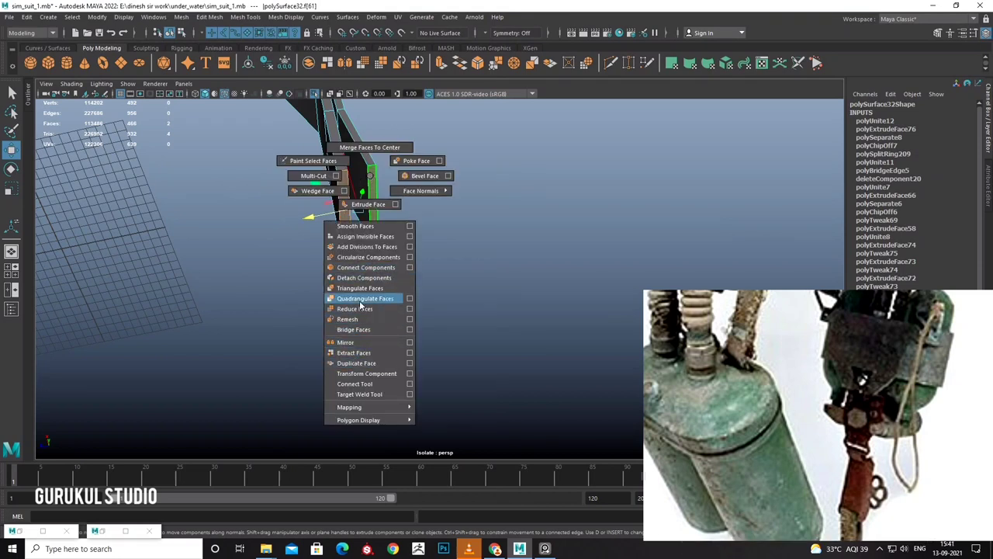
mouse_move(362, 295)
right_mouse_down("shift")
mouse_move(373, 281)
mouse_move(371, 328)
right_mouse_up("shift")
left_click(664, 241)
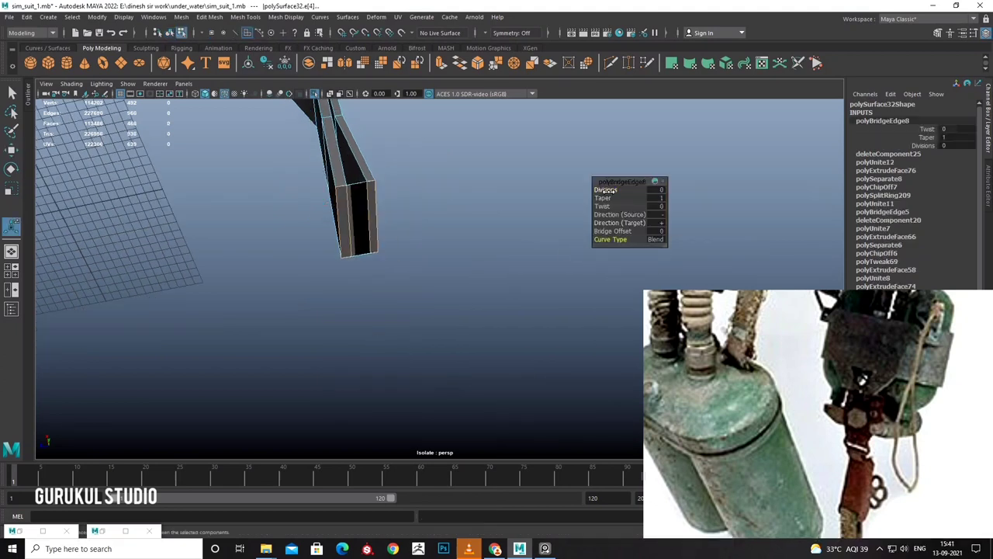
left_click(664, 221)
left_click(679, 226)
Move vertices of the bridged arc strap, then return it to object mode.
left_click_drag(426, 204, 427, 217, "alt")
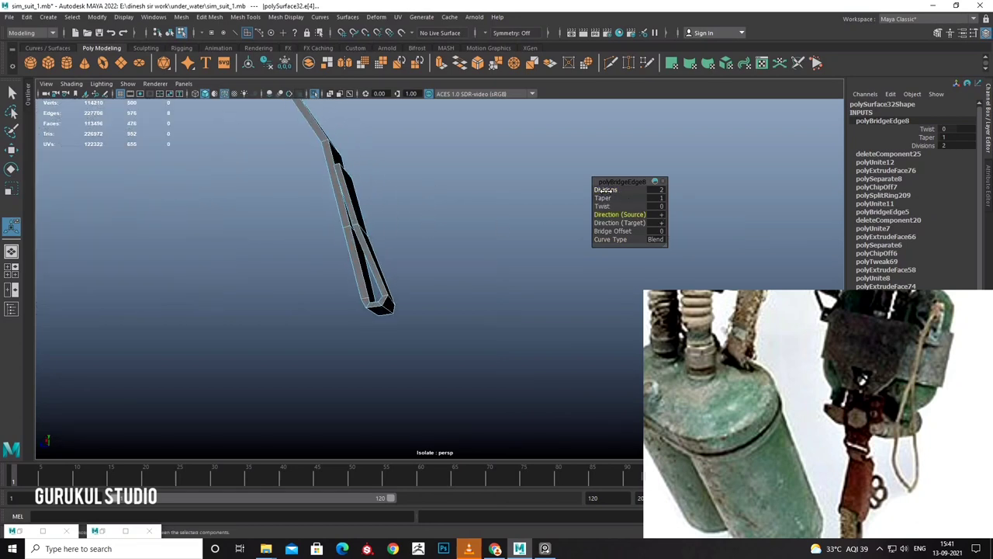
left_click_drag(365, 225, 388, 212, "alt")
right_click_drag(348, 238, 356, 235)
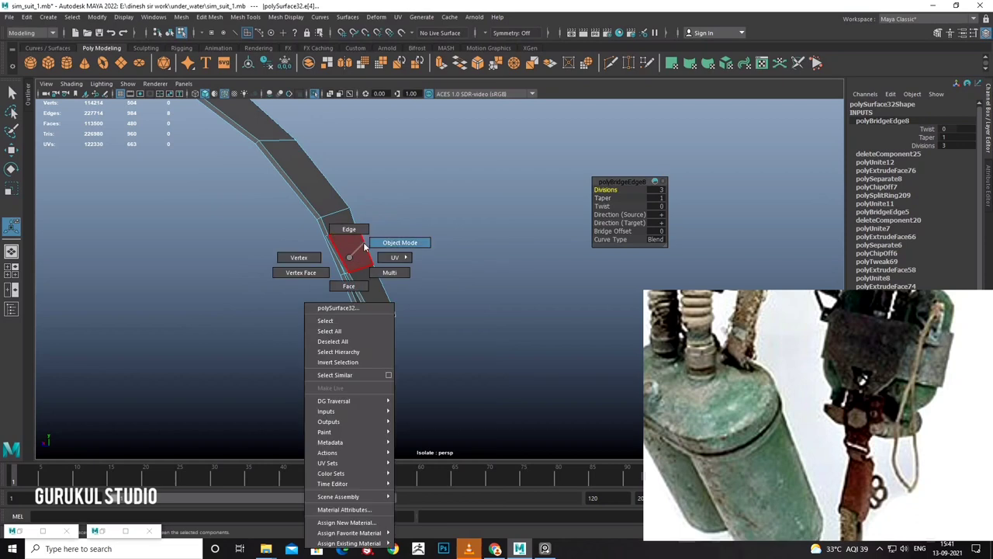
left_click_drag(356, 236, 372, 233, "alt")
right_click_drag(372, 233, 392, 240)
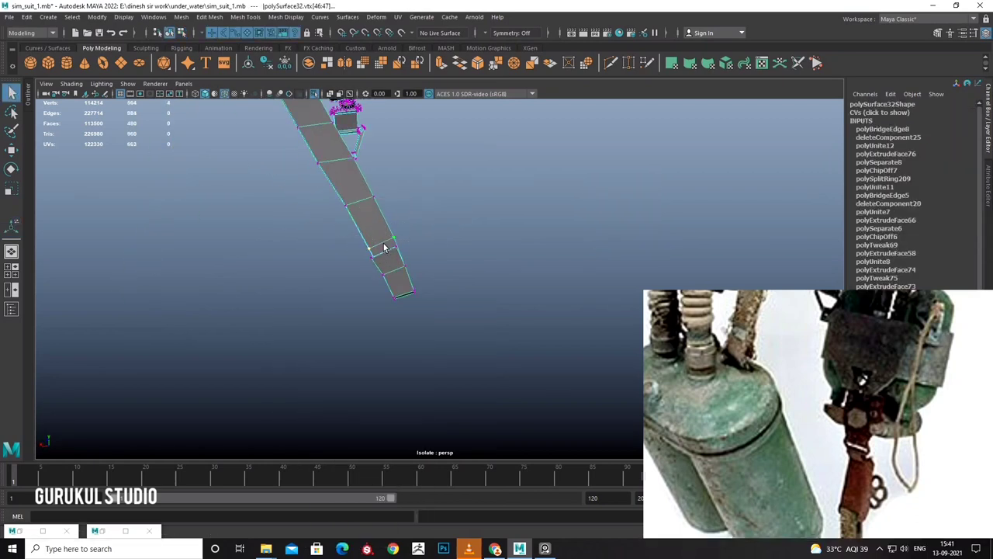
key("w")
left_click_drag(379, 246, 390, 224, "alt")
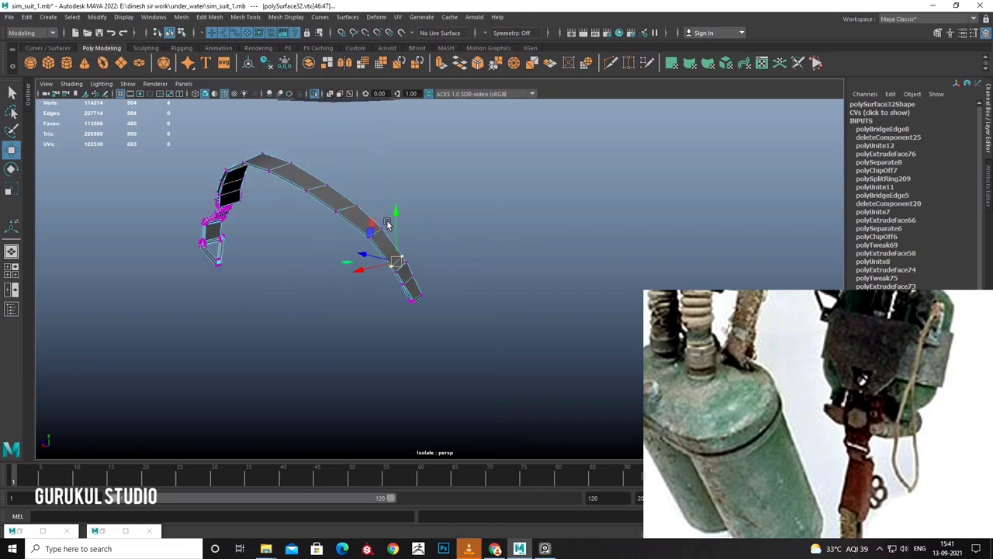
right_click_drag(366, 233, 344, 208)
mouse_move(356, 204)
left_mouse_down("alt")
mouse_move(416, 182)
mouse_move(446, 215)
left_mouse_up("alt")
Exit isolate select and orbit to view the whole diving-suit model.
left_click(315, 96)
left_click_drag(323, 122, 403, 170, "alt")
left_click(494, 207)
mouse_move(494, 208)
left_mouse_down("alt")
mouse_move(479, 183)
mouse_move(503, 213)
left_mouse_up("alt")
scroll(434, 222, "up", 5)
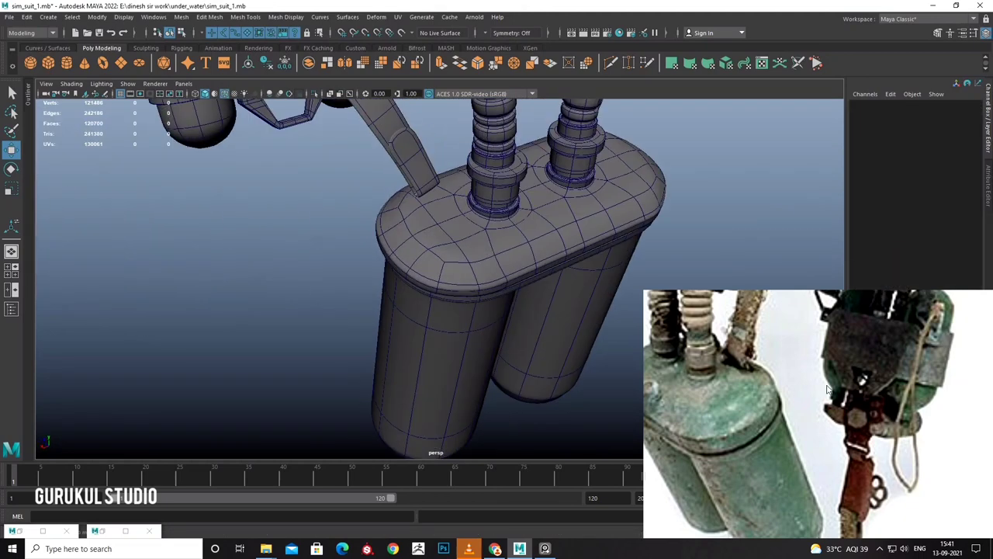
Draw a short CV curve, curve1, in the front view near the strap end.
mouse_move(385, 273)
left_mouse_down("alt")
mouse_move(528, 224)
mouse_move(459, 270)
left_mouse_up("alt")
scroll(521, 219, "up", 3)
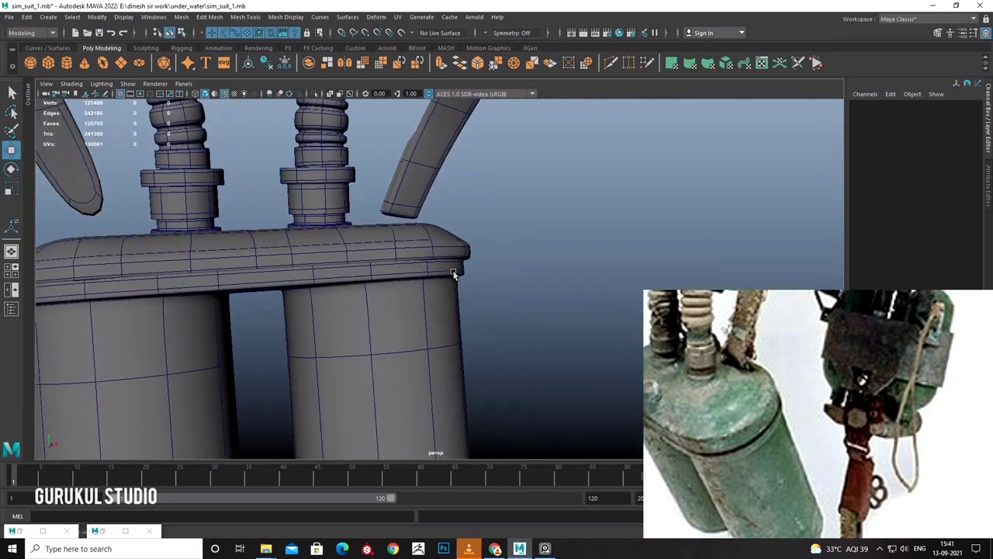
scroll(407, 262, "up", 2)
left_click(47, 17)
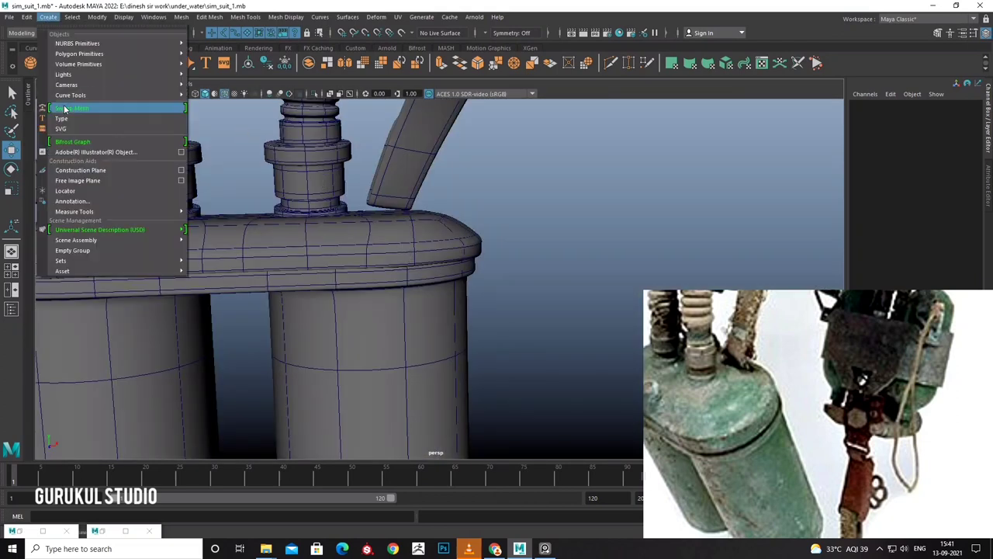
mouse_move(71, 95)
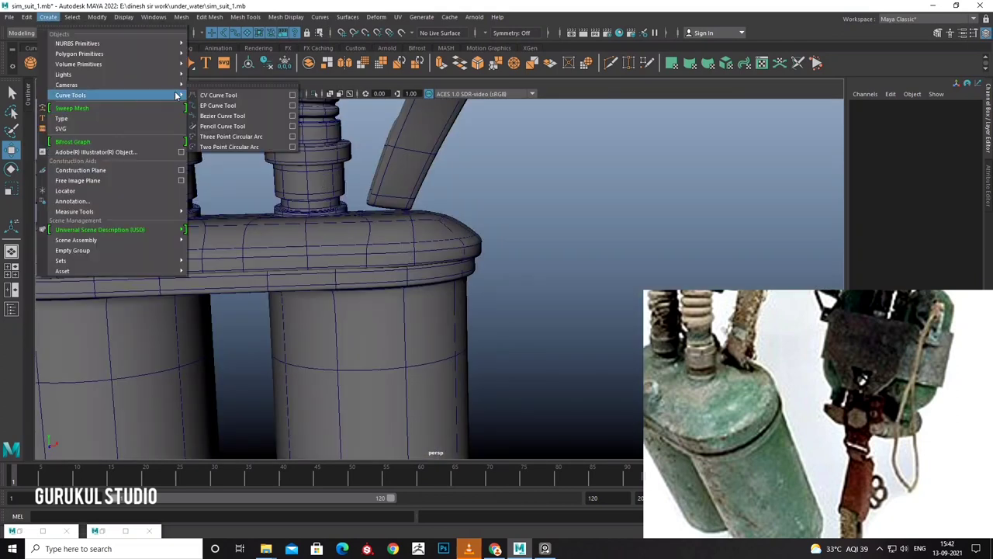
key("space")
key("space")
scroll(405, 308, "up", 3)
scroll(405, 302, "up", 3)
scroll(407, 283, "up", 3)
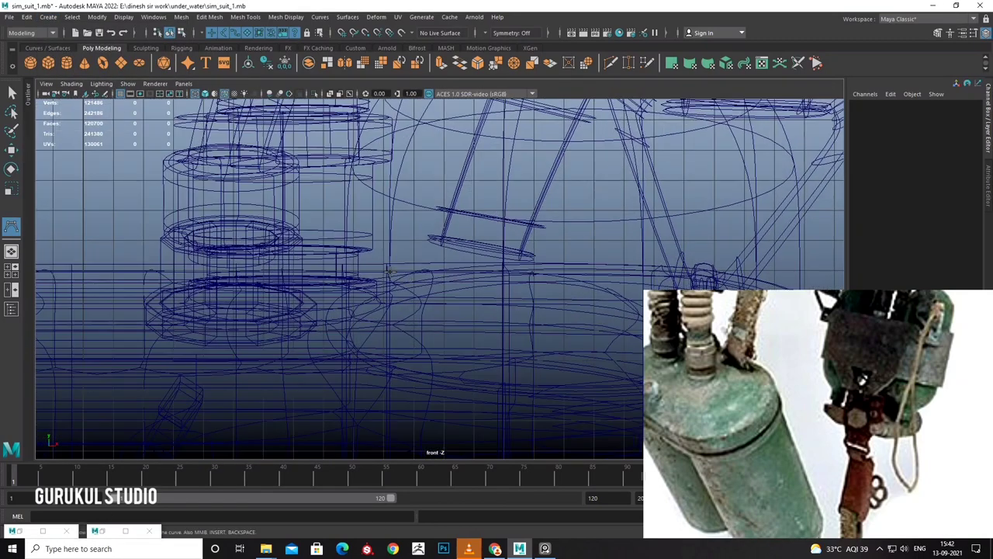
left_click(388, 270)
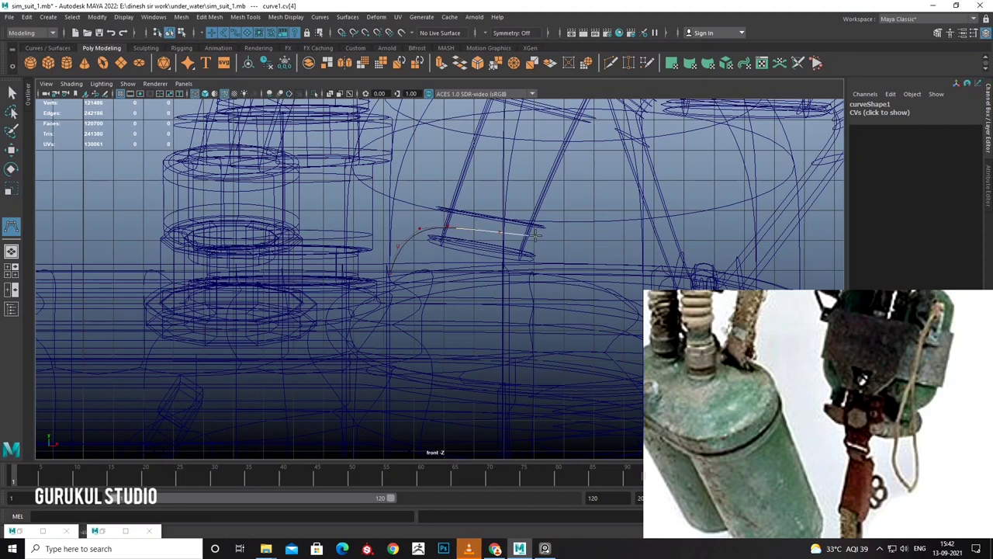
key("w")
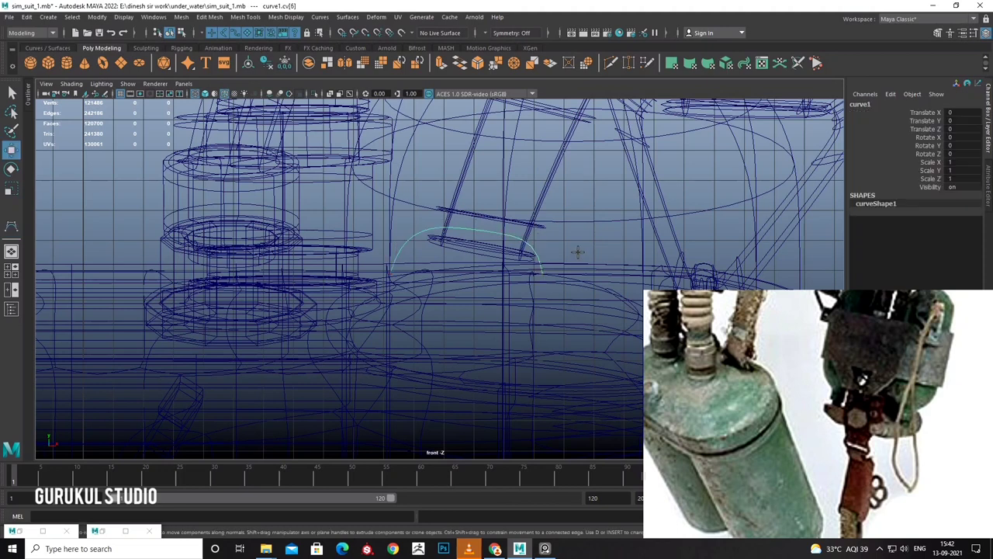
Move curve1 onto the tank top in the perspective view.
key("space")
key("space")
left_click_drag(633, 191, 440, 234, "alt")
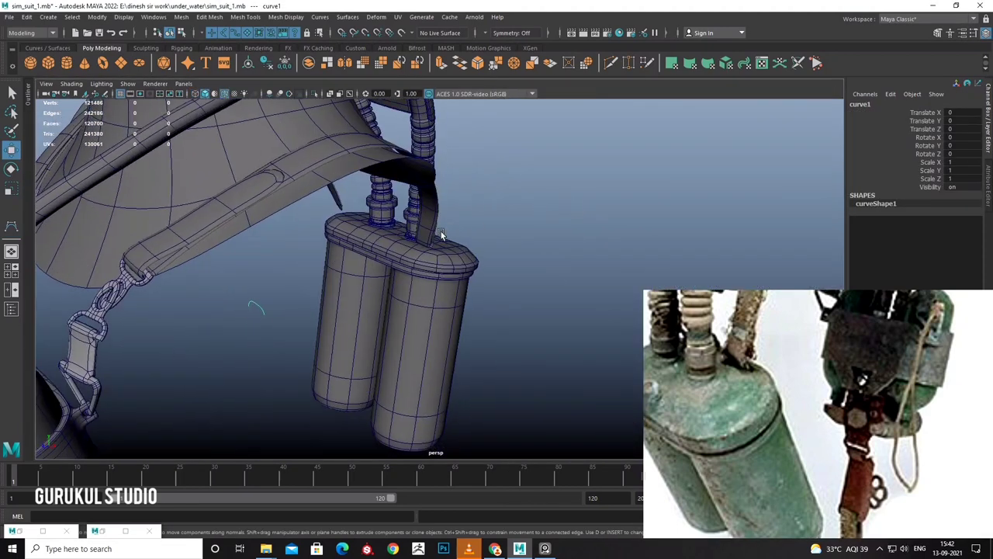
left_click_drag(256, 302, 395, 258)
scroll(404, 271, "up", 3)
left_click_drag(417, 292, 408, 271, "alt")
scroll(408, 271, "up", 3)
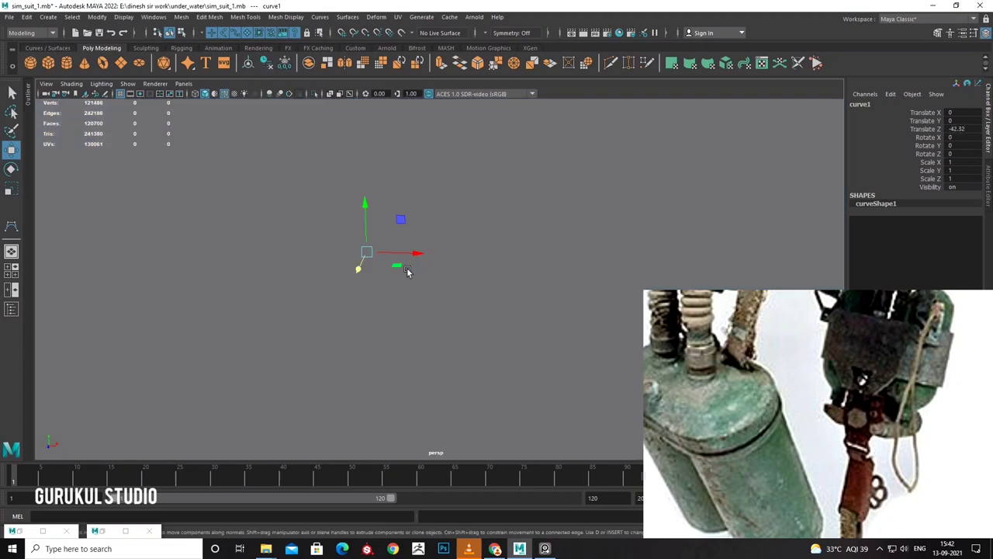
scroll(408, 268, "down", 2)
Adjust curve1's end control points near the pipe and the strap end.
right_click_drag(342, 241, 303, 200)
mouse_move(296, 267)
left_mouse_down()
mouse_move(285, 202)
mouse_move(315, 263)
left_mouse_up()
mouse_move(242, 288)
left_mouse_down()
mouse_move(258, 233)
mouse_move(289, 213)
left_mouse_up()
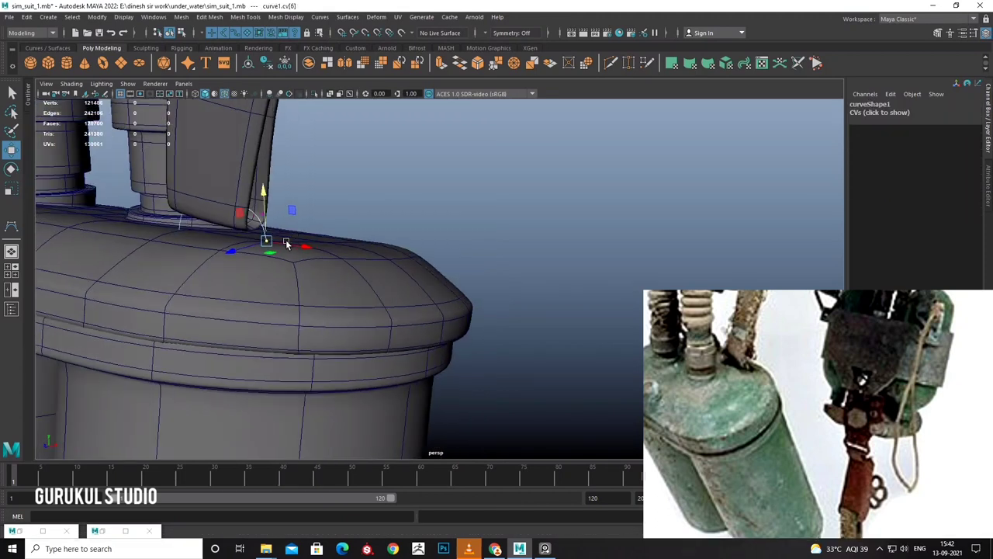
mouse_move(239, 232)
left_mouse_down("alt")
mouse_move(249, 221)
mouse_move(363, 269)
left_mouse_up("alt")
right_click(450, 277)
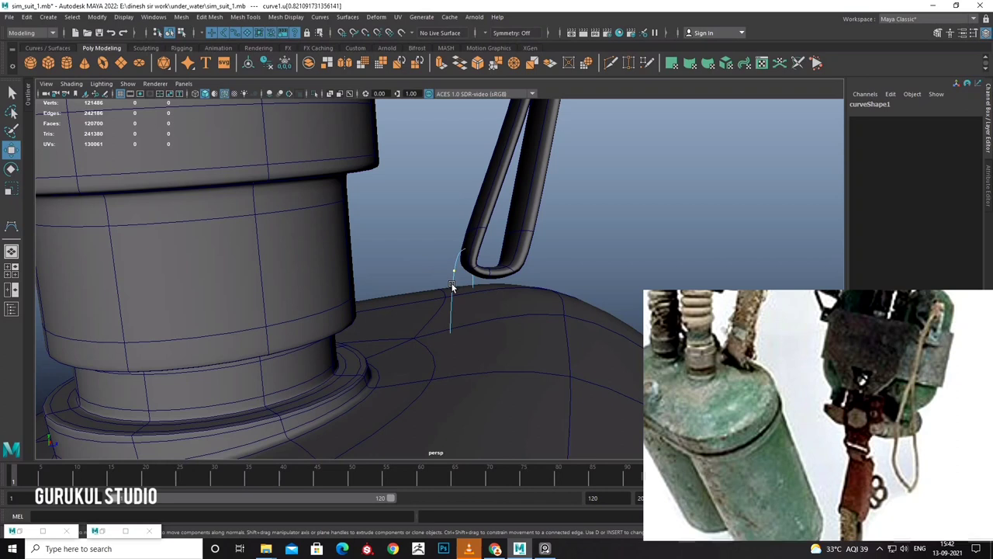
right_click_drag(454, 281, 450, 284)
Rotate curve1 to line up with the strap and nudge it toward the strap end.
key("e")
mouse_move(457, 291)
left_mouse_down()
mouse_move(446, 283)
mouse_move(478, 254)
left_mouse_up()
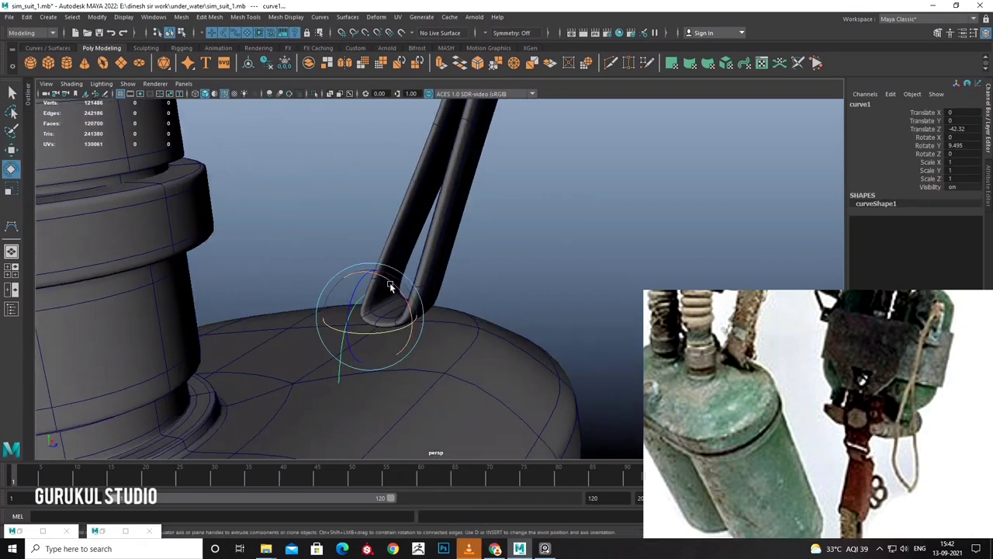
key("w")
left_click_drag(422, 326, 429, 329)
left_click_drag(492, 309, 323, 268, "alt")
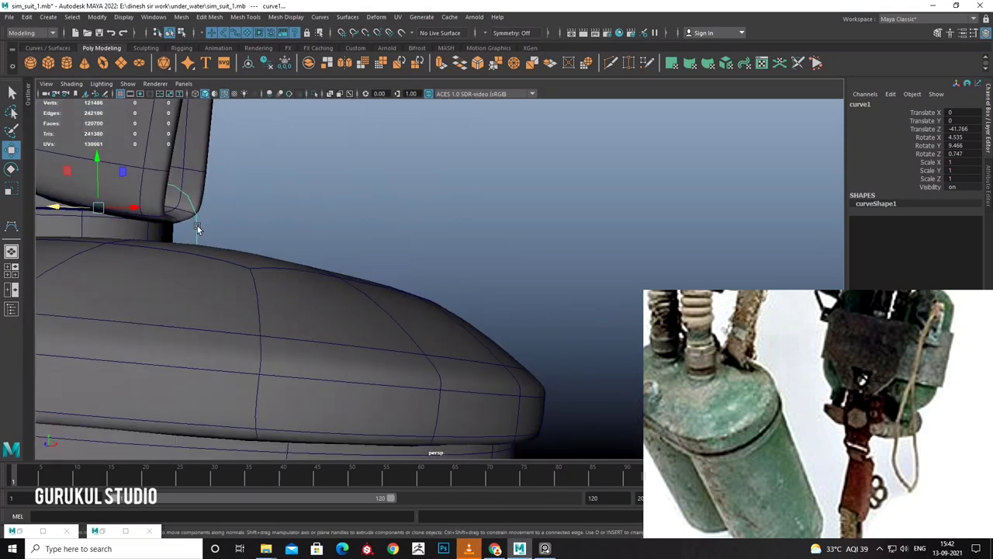
left_click(197, 226)
left_click_drag(196, 210, 217, 233, "alt")
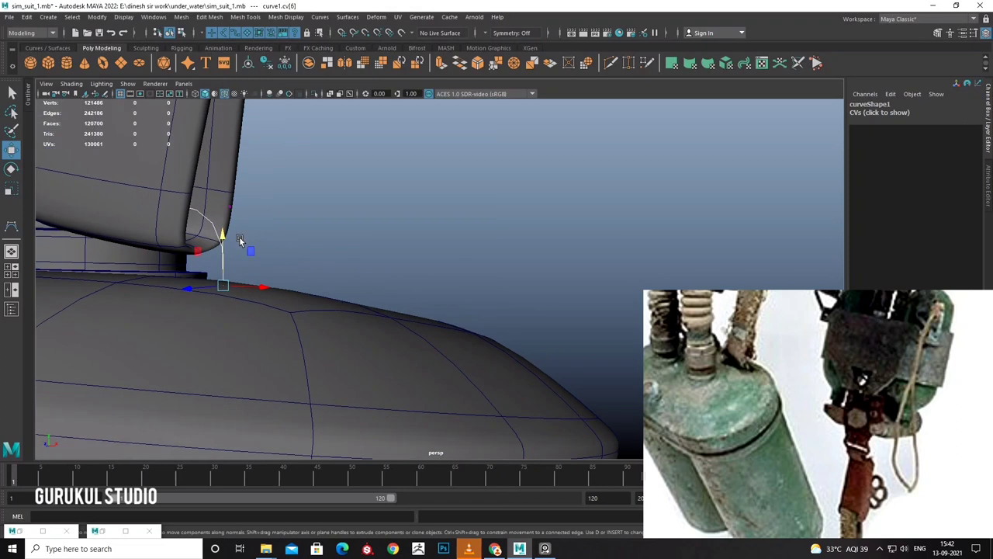
key("F8")
Sweep a tube mesh along curve1 and thin it to Scale Profile 0.273.
left_click(48, 16)
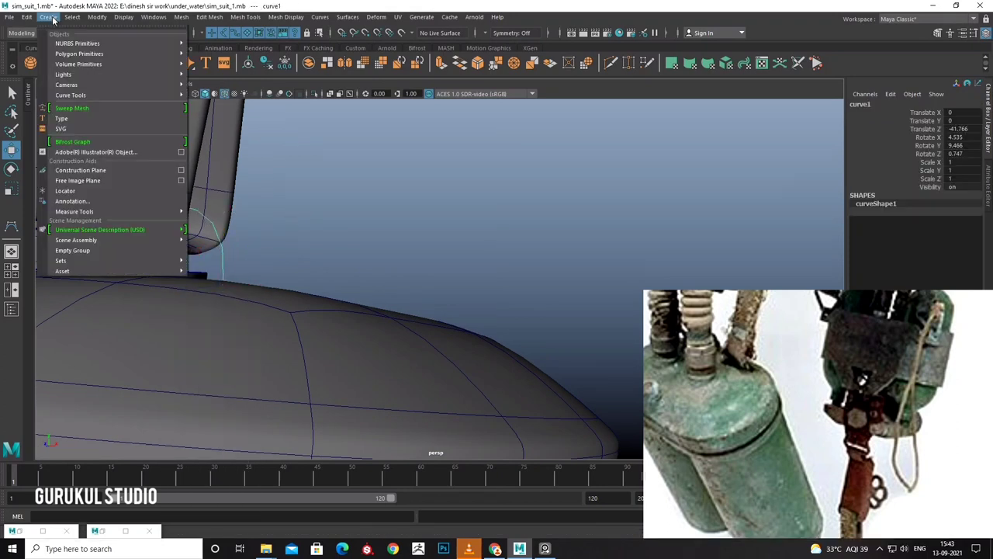
left_click(78, 127)
left_click_drag(257, 246, 268, 250, "alt")
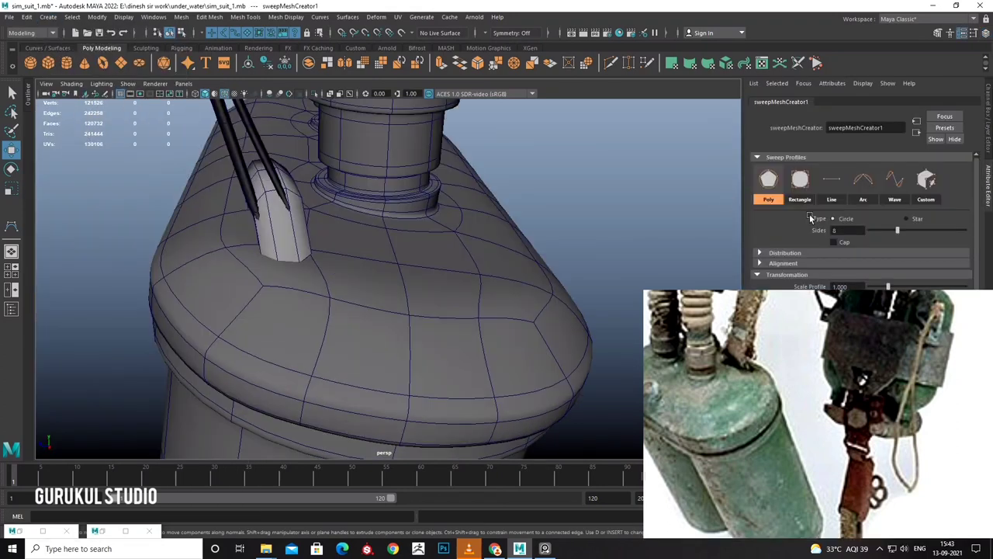
scroll(898, 237, "down", 2)
left_click_drag(889, 241, 878, 243)
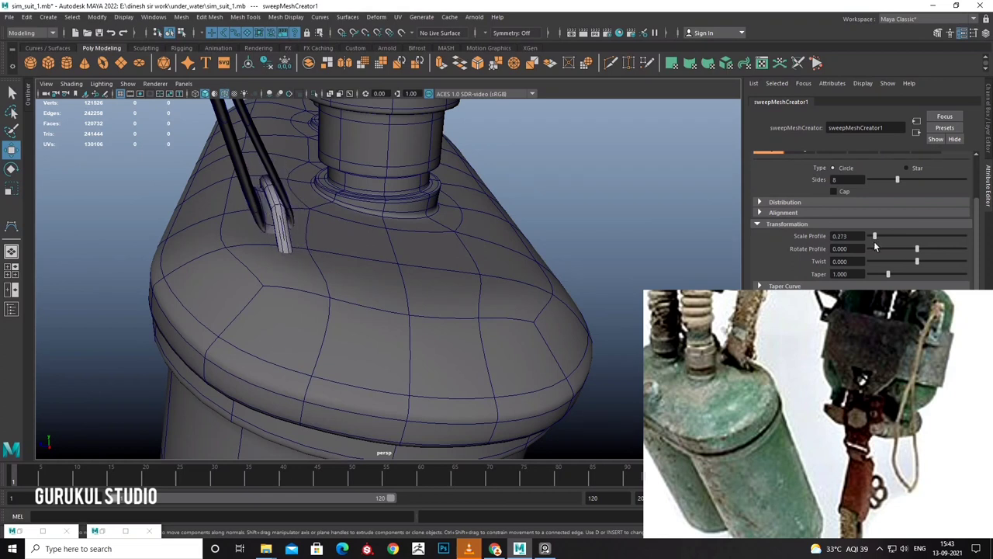
left_click_drag(675, 224, 716, 264, "alt")
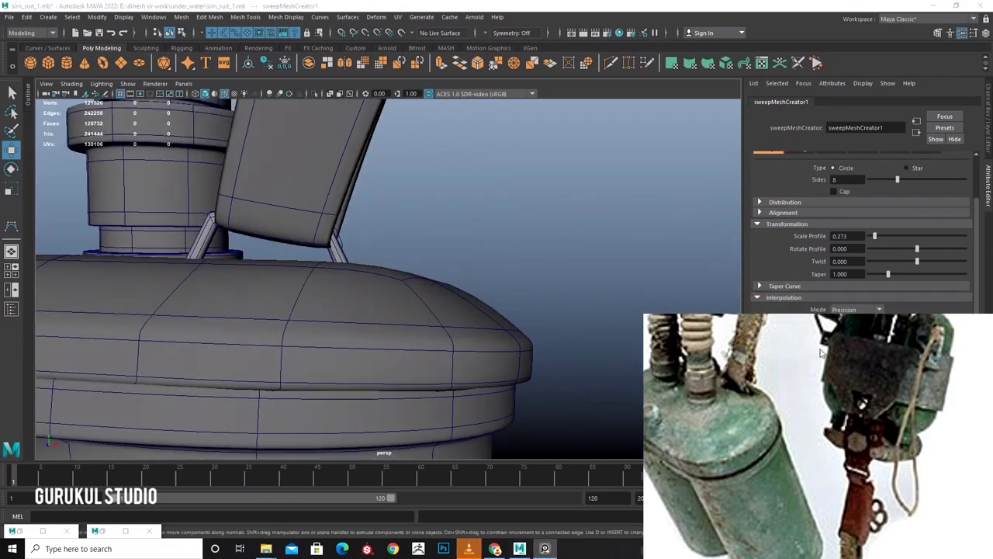
mouse_move(496, 303)
left_mouse_down("alt")
mouse_move(404, 281)
mouse_move(439, 254)
mouse_move(363, 240)
mouse_move(312, 248)
mouse_move(404, 256)
left_mouse_up("alt")
Inspect the new loop around the tanks and select the strap and loop mesh.
left_click(350, 270)
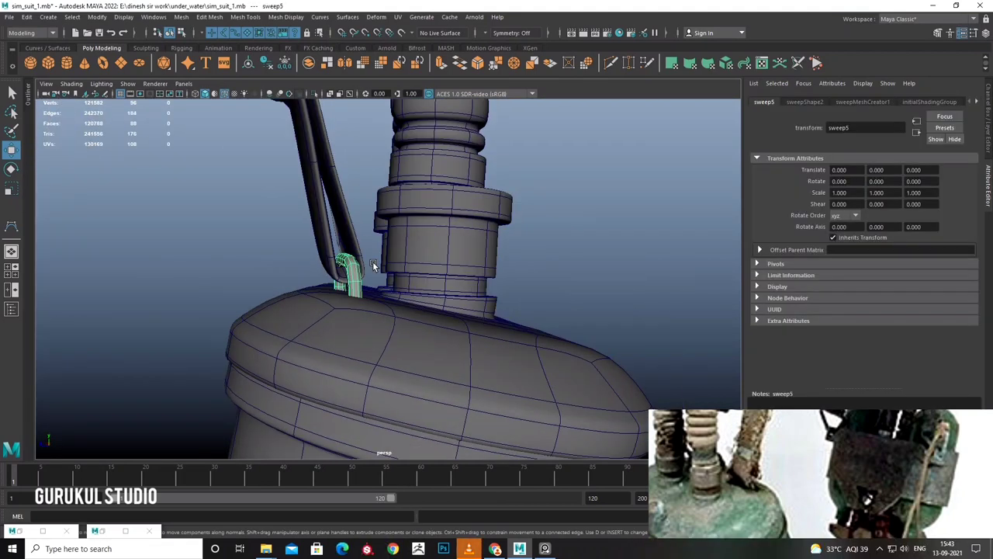
left_click(368, 211)
mouse_move(368, 210)
left_mouse_down("alt")
mouse_move(339, 240)
mouse_move(362, 240)
mouse_move(286, 213)
mouse_move(316, 220)
left_mouse_up("alt")
scroll(262, 239, "down", 5)
mouse_move(262, 239)
left_mouse_down("alt")
mouse_move(382, 231)
mouse_move(629, 309)
left_mouse_up("alt")
left_click(382, 239)
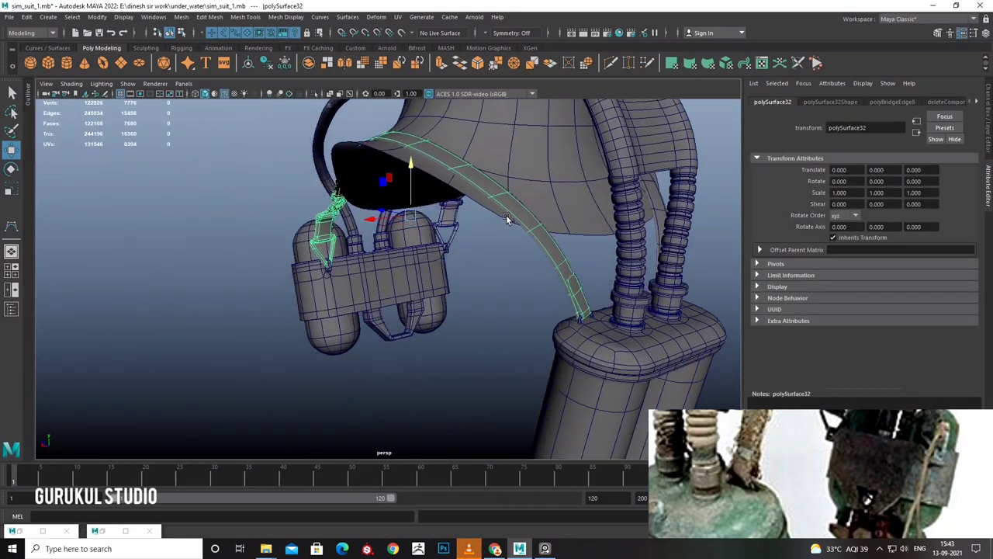
left_click(630, 308)
scroll(496, 237, "down", 3)
mouse_move(496, 238)
left_mouse_down("alt")
mouse_move(536, 228)
mouse_move(403, 224)
left_mouse_up("alt")
scroll(402, 224, "up", 5)
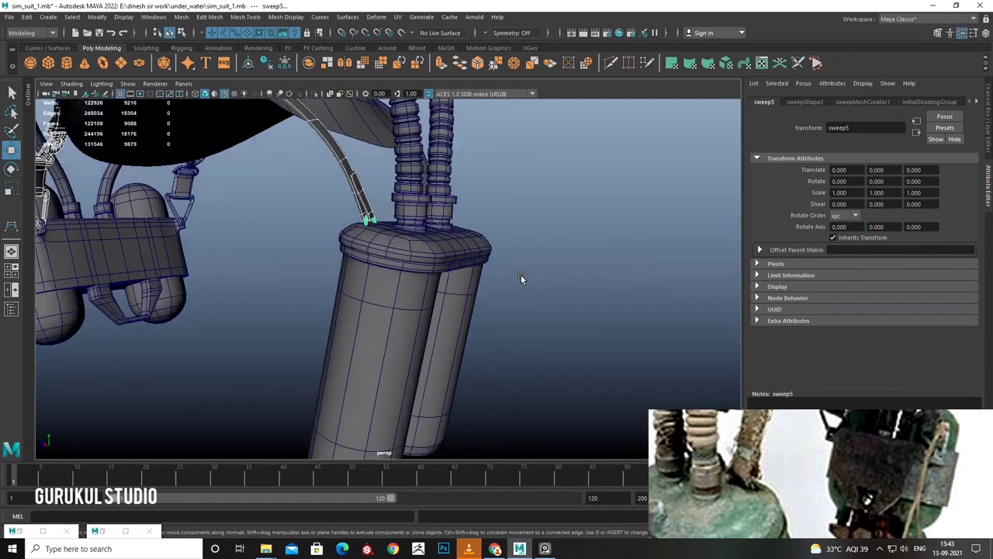
scroll(379, 222, "up", 3)
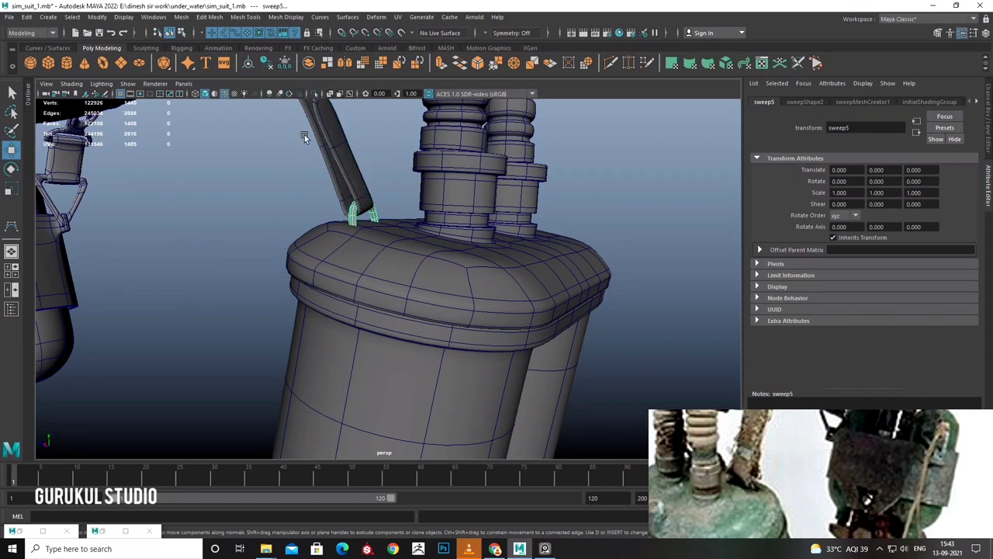
Delete the loop mesh's construction history and switch the view to wireframe.
left_click(26, 17)
mouse_move(175, 142)
left_click(192, 139)
key("4")
scroll(365, 214, "up", 3)
mouse_move(368, 274)
left_mouse_down("alt")
mouse_move(382, 287)
mouse_move(349, 198)
mouse_move(377, 269)
left_mouse_up("alt")
Combine the strap and loop tube into one mesh, then delete the left strap.
left_click(345, 190)
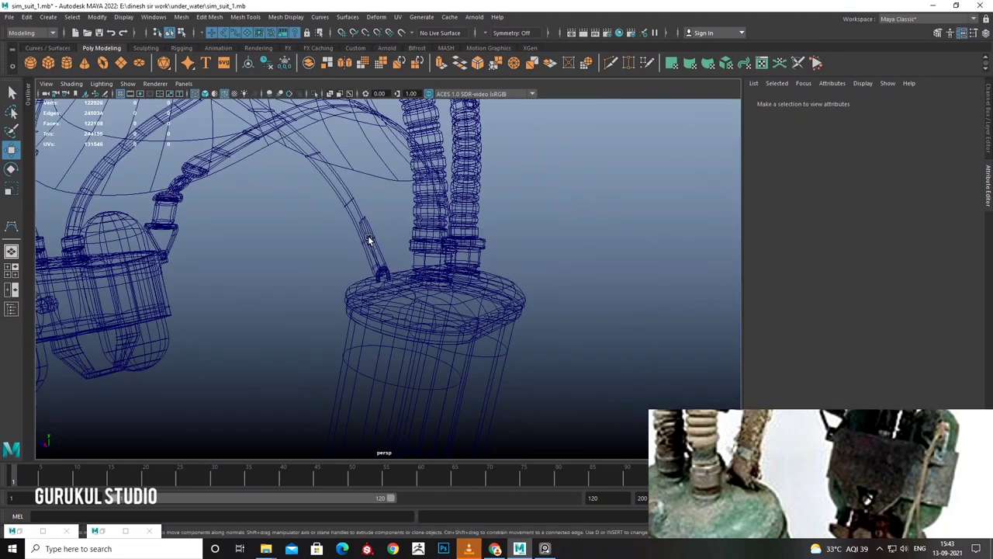
left_click(377, 269)
scroll(382, 273, "down", 5)
left_click_drag(381, 231, 256, 156, "alt")
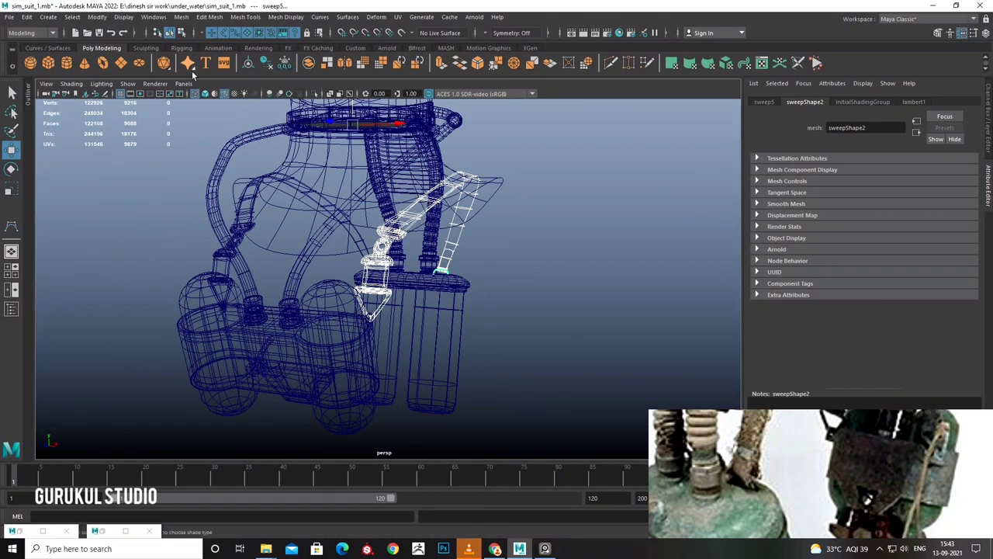
left_click(180, 16)
left_click(203, 44)
left_click_drag(232, 117, 344, 246, "alt")
left_click(344, 247)
key("Delete")
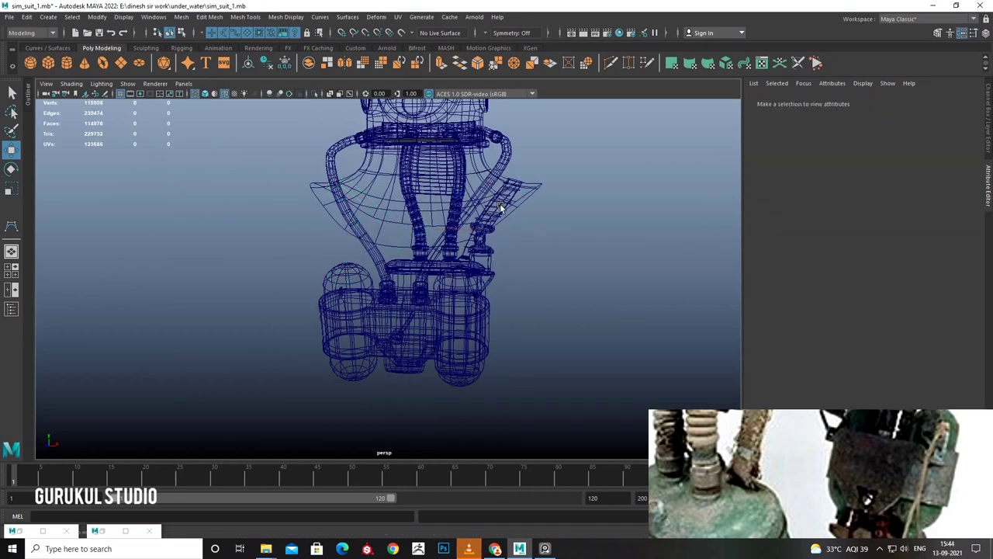
Duplicate the right strap onto the left side in the front view.
left_click(500, 208)
key("space")
scroll(244, 194, "up", 2)
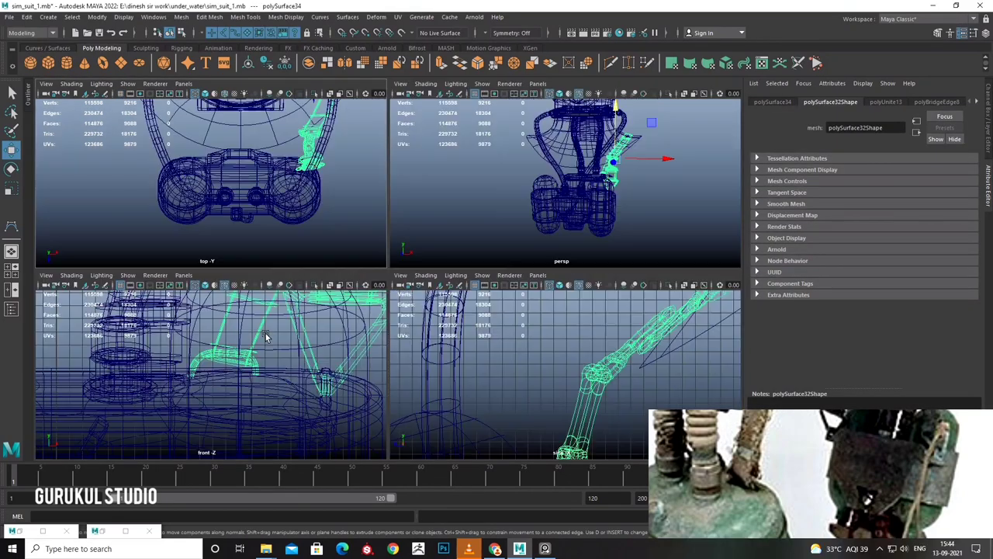
key("space")
scroll(274, 325, "down", 3)
scroll(344, 293, "up", 2)
middle_click_drag(344, 292, 356, 281, "alt")
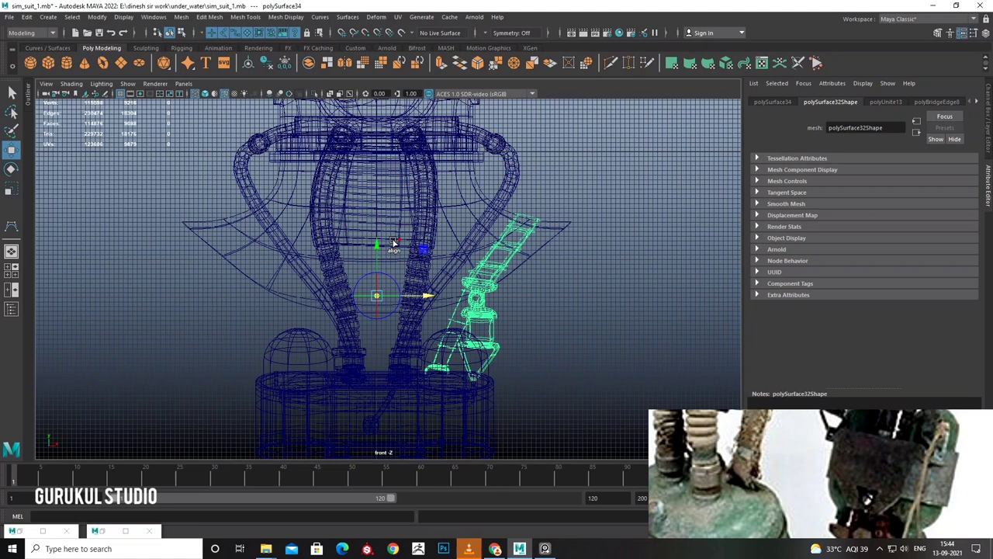
left_click(279, 310)
Inspect the suit's back, select the curved strap and apply the Crease Tool.
key("space")
key("space")
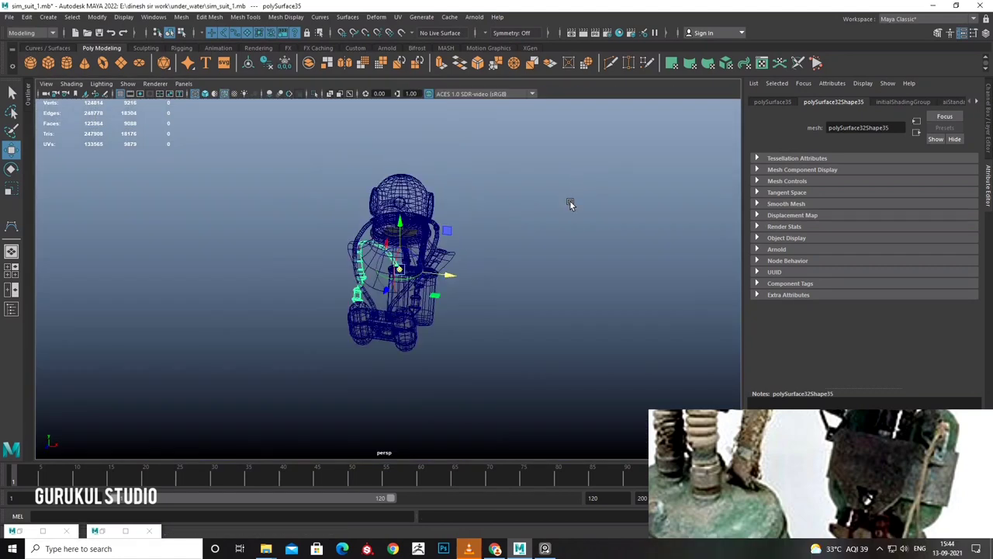
scroll(411, 273, "up", 5)
mouse_move(412, 273)
left_mouse_down("alt")
mouse_move(280, 237)
mouse_move(388, 250)
left_mouse_up("alt")
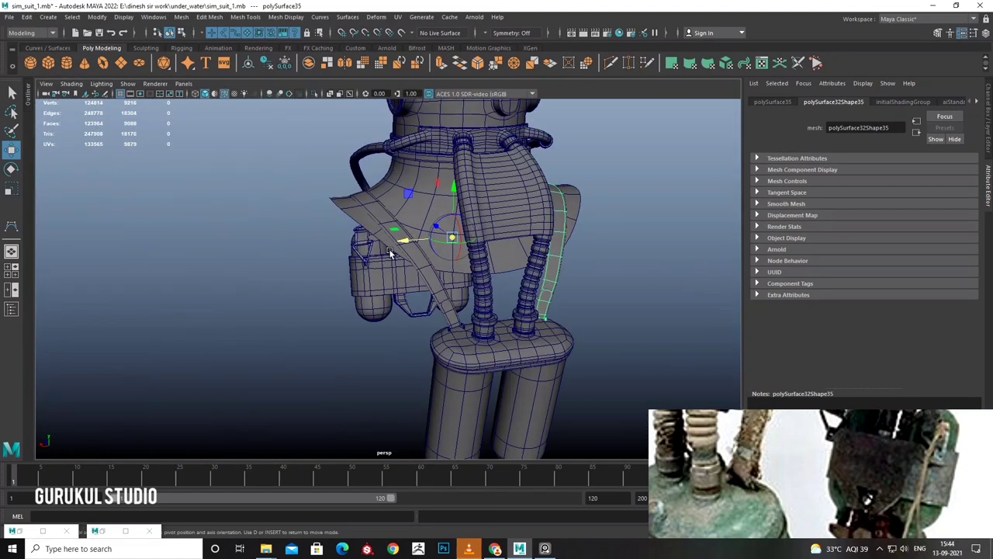
scroll(540, 261, "up", 3)
scroll(540, 261, "up", 1)
scroll(639, 324, "down", 3)
left_click(639, 323)
mouse_move(639, 323)
left_mouse_down("alt")
mouse_move(620, 310)
mouse_move(480, 292)
mouse_move(333, 232)
left_mouse_up("alt")
left_click(442, 306)
left_click(244, 17)
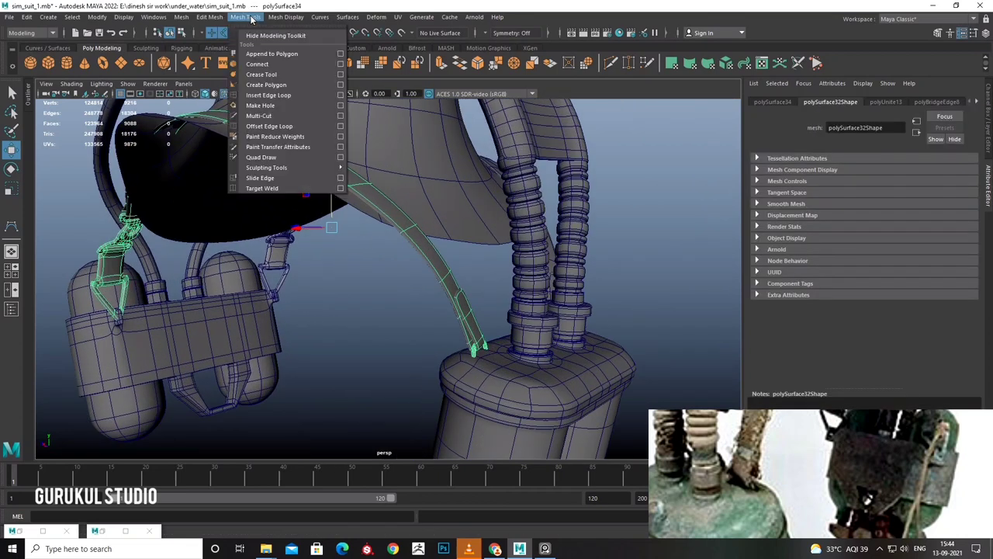
left_click(262, 74)
scroll(399, 197, "up", 3)
Insert two edge loops along the strap and orbit to check them.
scroll(405, 217, "up", 3)
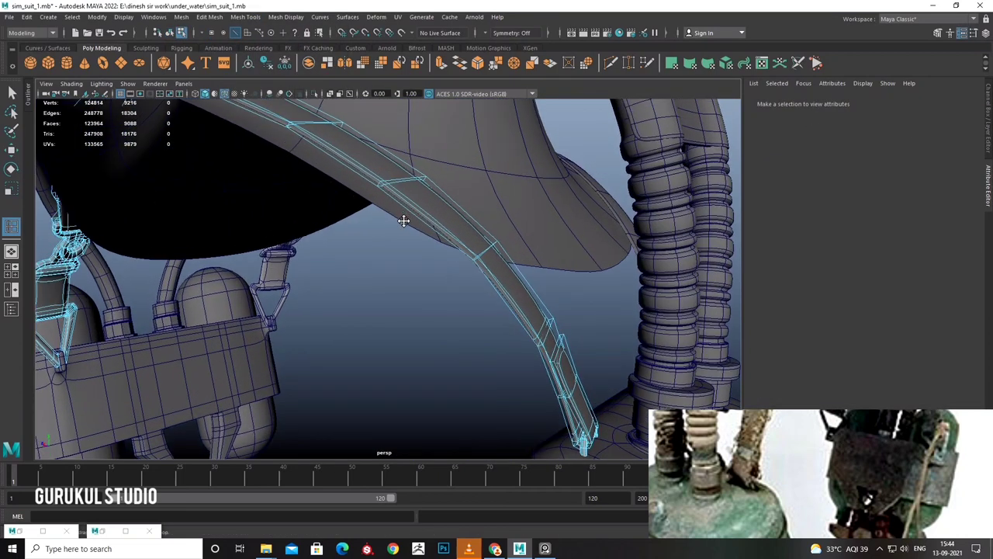
scroll(398, 198, "up", 2)
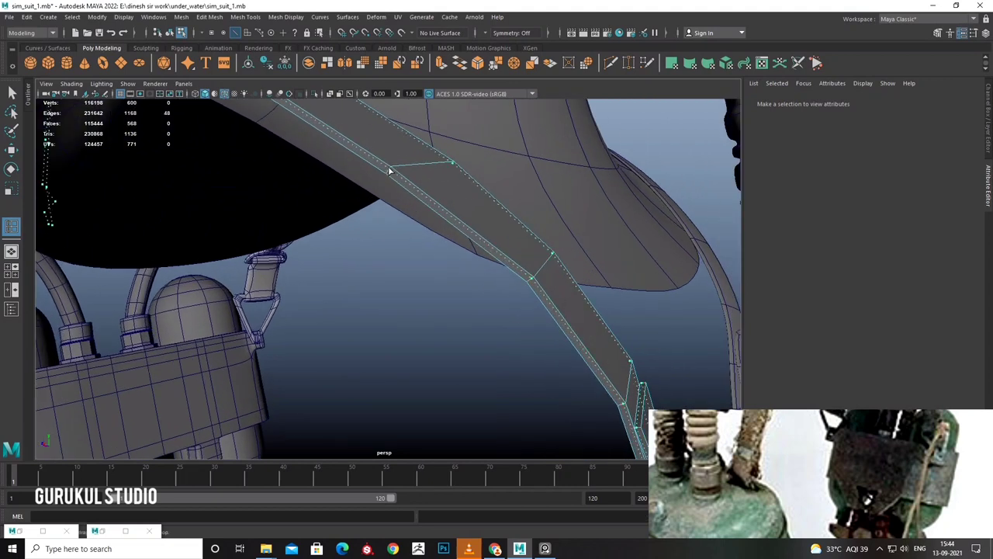
left_click(390, 169)
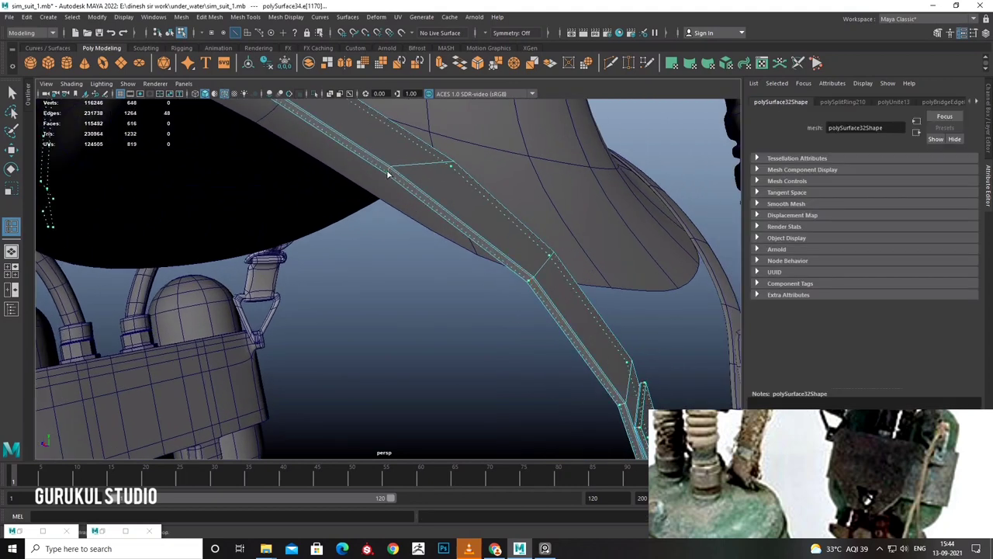
left_click(388, 175)
scroll(403, 190, "down", 4)
left_click_drag(421, 204, 421, 212, "alt")
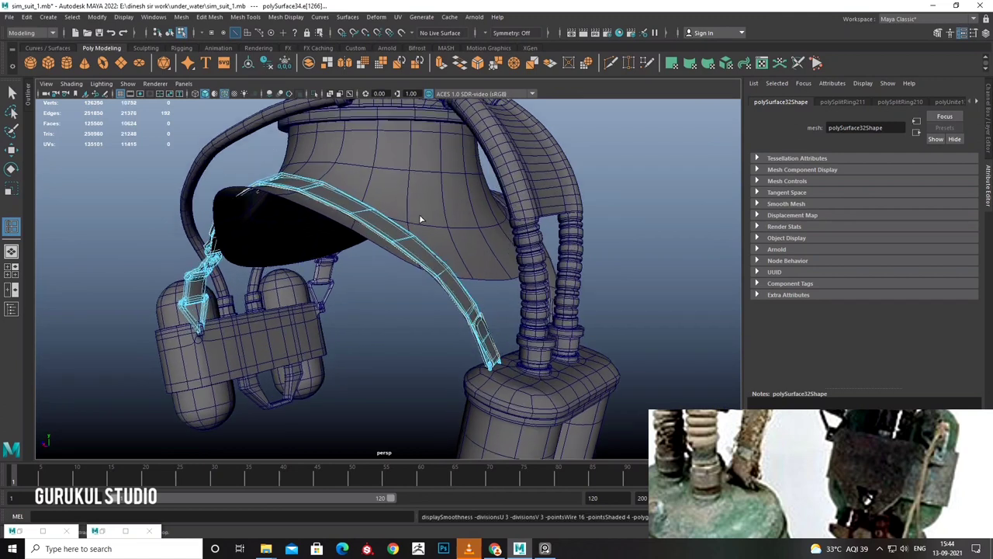
scroll(435, 233, "up", 4)
right_click_drag(449, 246, 472, 206)
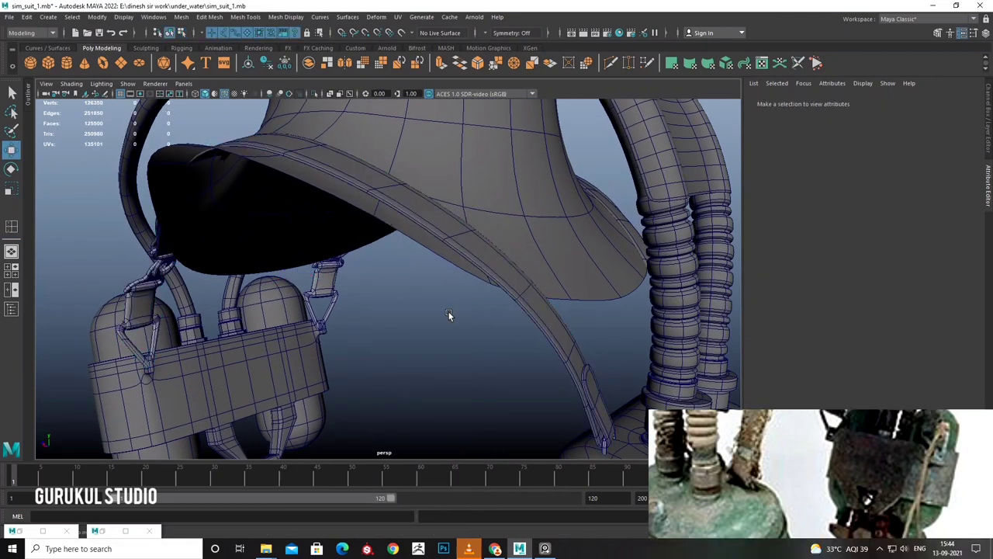
scroll(409, 281, "up", 5)
scroll(410, 281, "down", 5)
Add one more edge loop to the strap and preview it smoothed with 3.
left_click(393, 241)
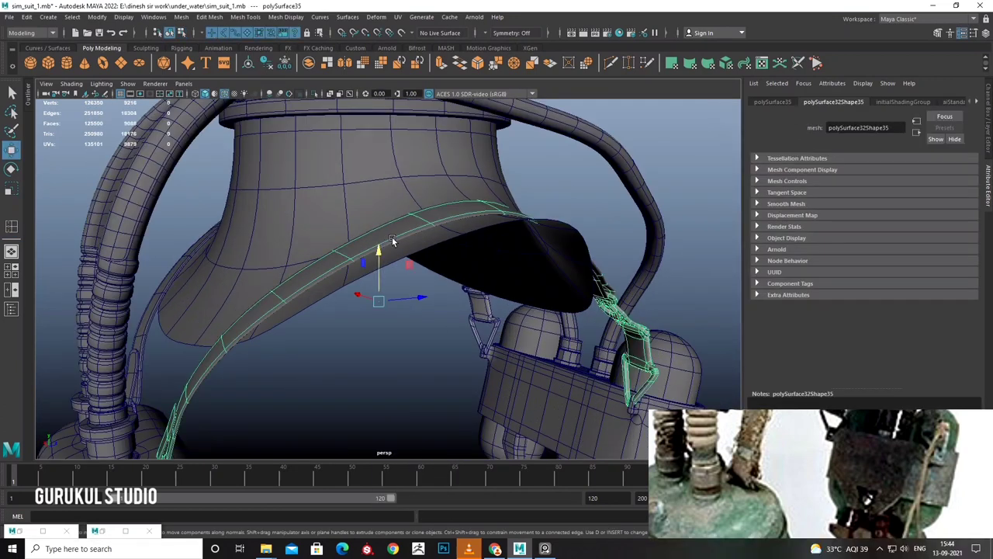
scroll(392, 241, "up", 5)
key("F10")
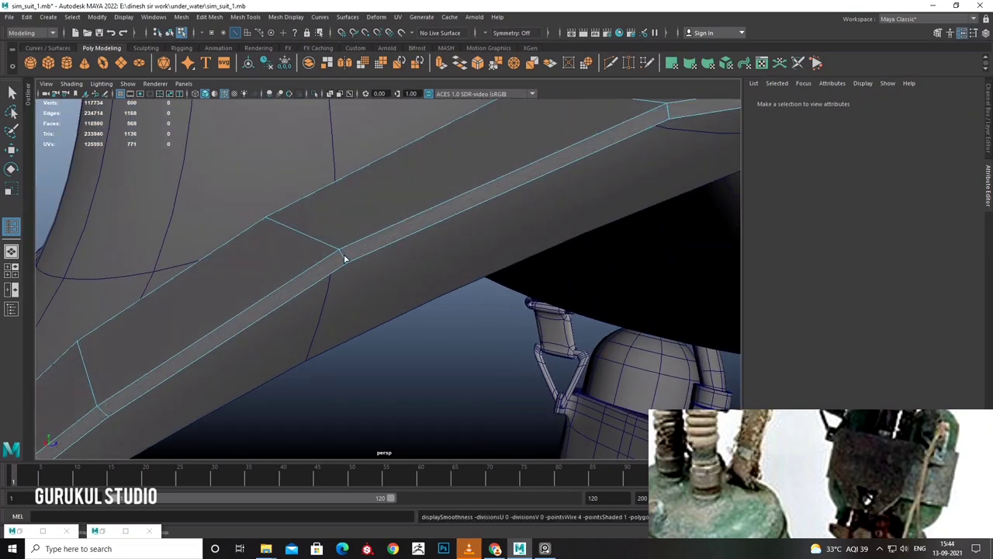
left_click(341, 251)
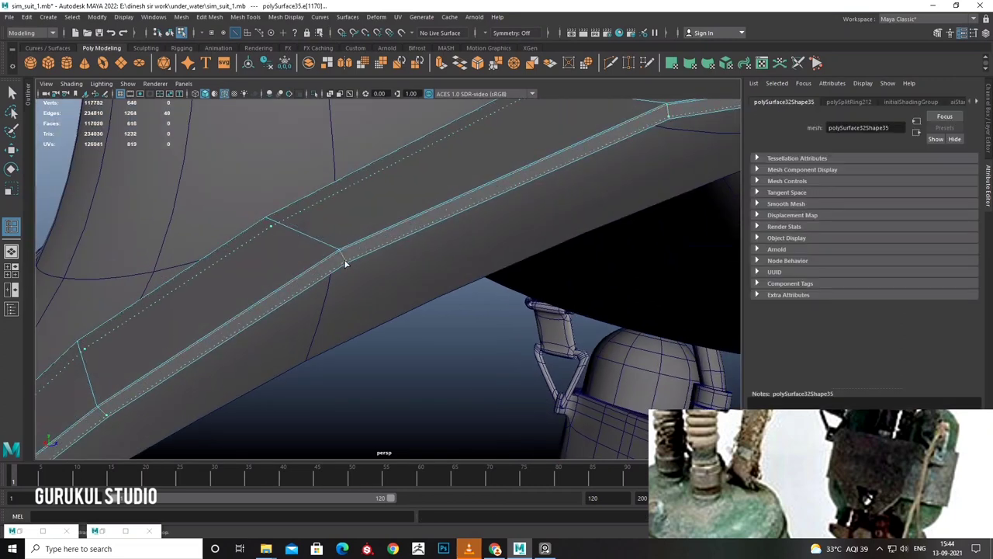
key("3")
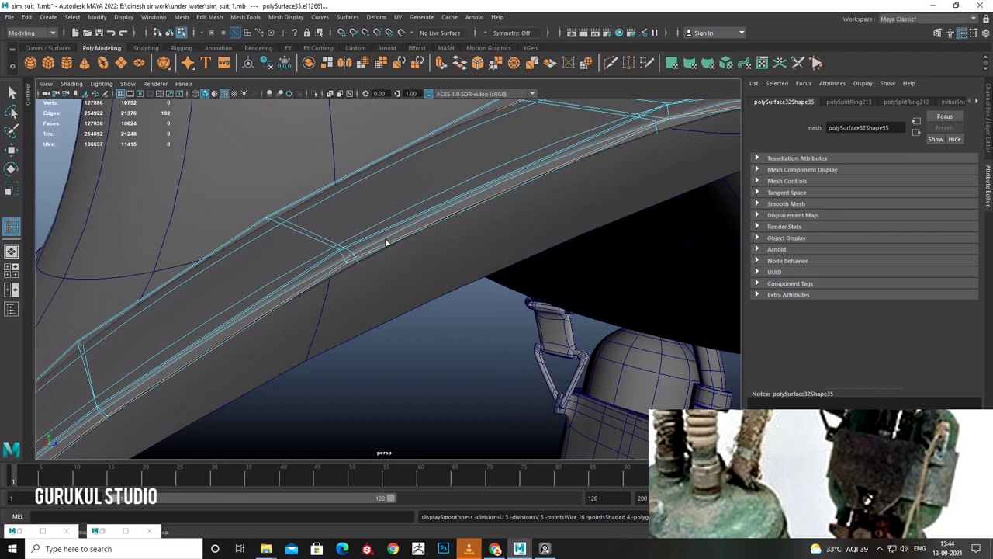
right_click_drag(385, 243, 405, 213)
left_click(421, 333)
scroll(442, 360, "down", 4)
scroll(462, 321, "down", 3)
mouse_move(463, 321)
left_mouse_down("alt")
mouse_move(322, 311)
mouse_move(405, 303)
left_mouse_up("alt")
scroll(399, 225, "up", 3)
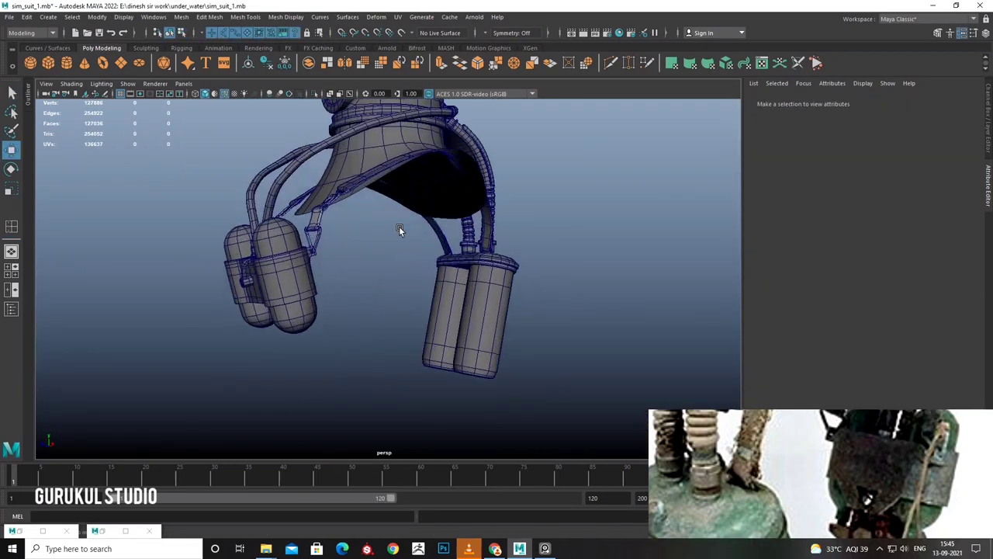
left_click_drag(399, 229, 409, 236, "alt")
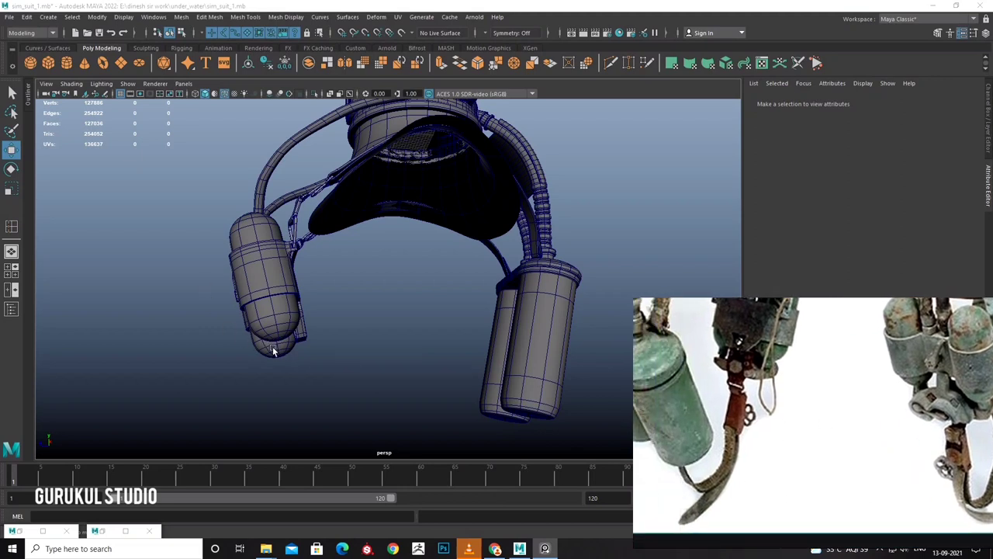
Tumble to view the back and underside of the tanks, then open Create > Polygon Primitives.
mouse_move(335, 421)
left_mouse_down("alt")
mouse_move(297, 356)
mouse_move(344, 362)
mouse_move(332, 363)
mouse_move(406, 332)
mouse_move(497, 343)
mouse_move(485, 357)
left_mouse_up("alt")
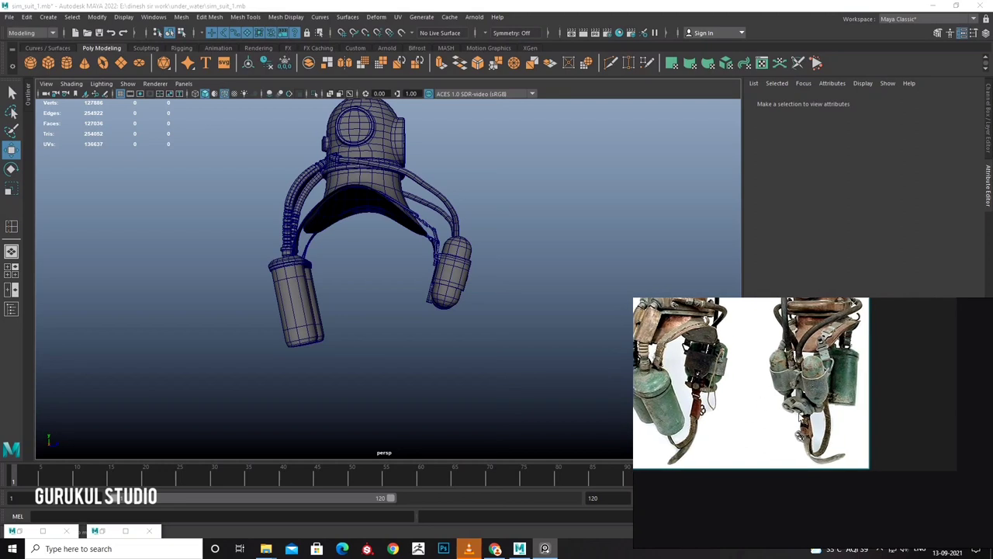
mouse_move(427, 362)
left_mouse_down("alt")
mouse_move(419, 314)
mouse_move(301, 324)
mouse_move(399, 333)
left_mouse_up("alt")
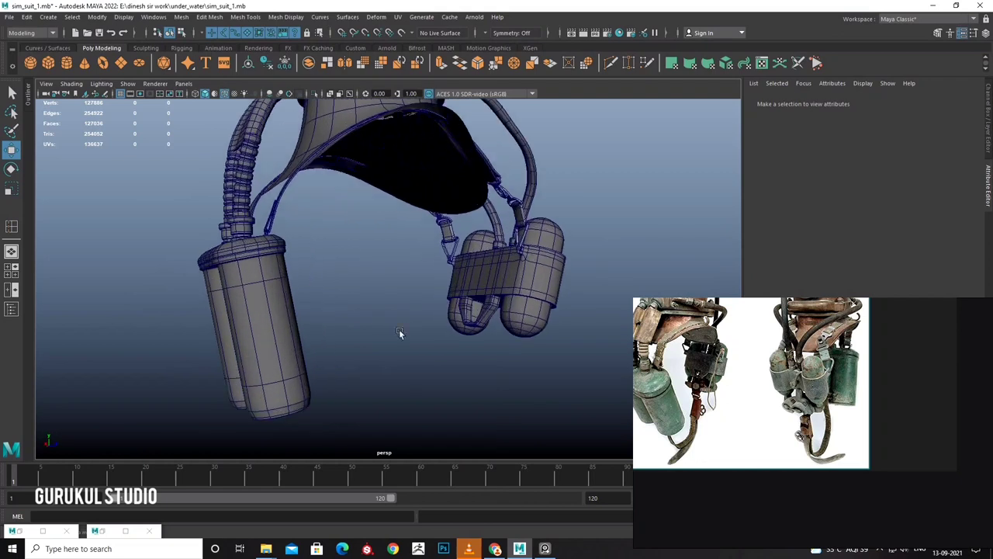
left_click(50, 17)
mouse_move(79, 54)
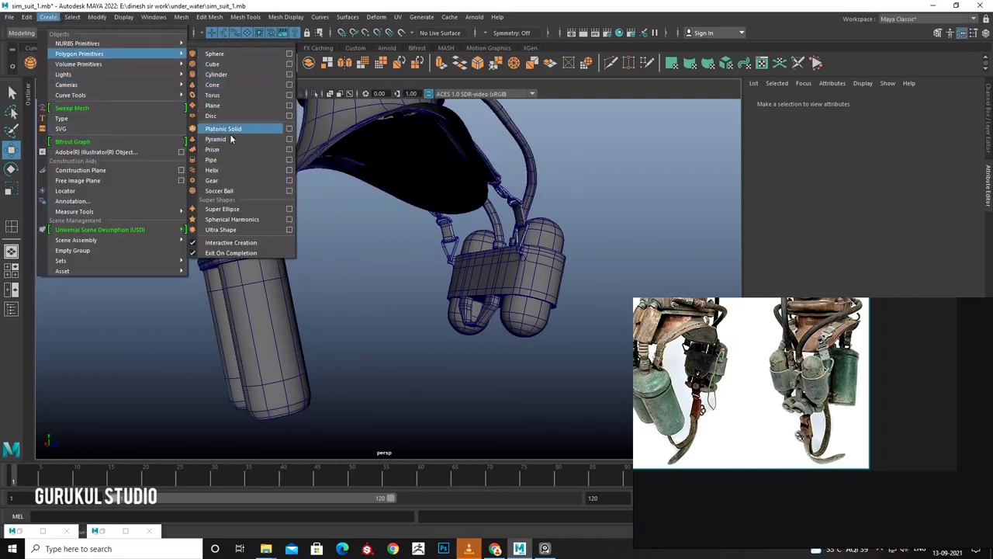
Create a pipe primitive, pPipe12, and check it in the four-view layout.
left_click(225, 159)
key("space")
key("space")
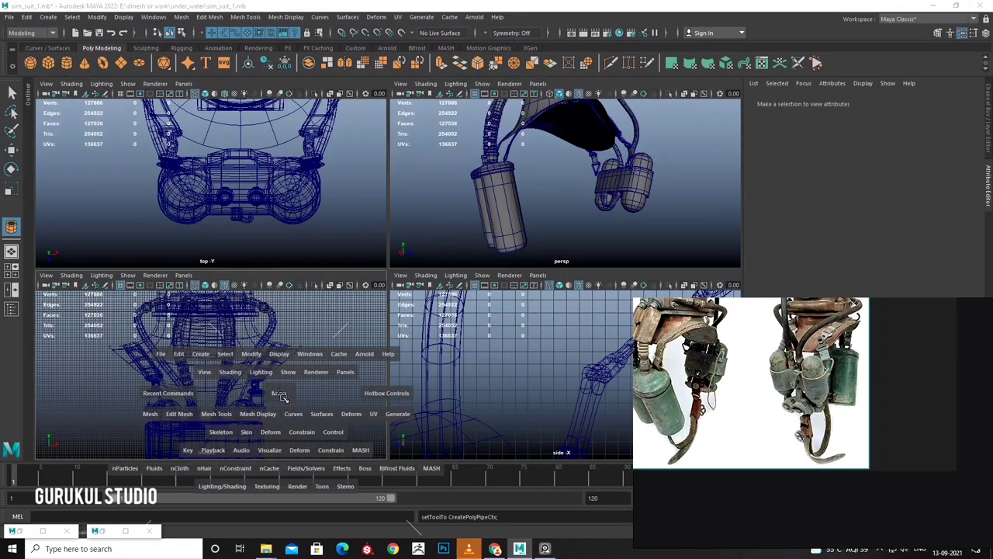
scroll(366, 350, "up", 3)
scroll(406, 295, "up", 3)
scroll(442, 350, "up", 3)
scroll(443, 338, "up", 2)
scroll(397, 338, "up", 2)
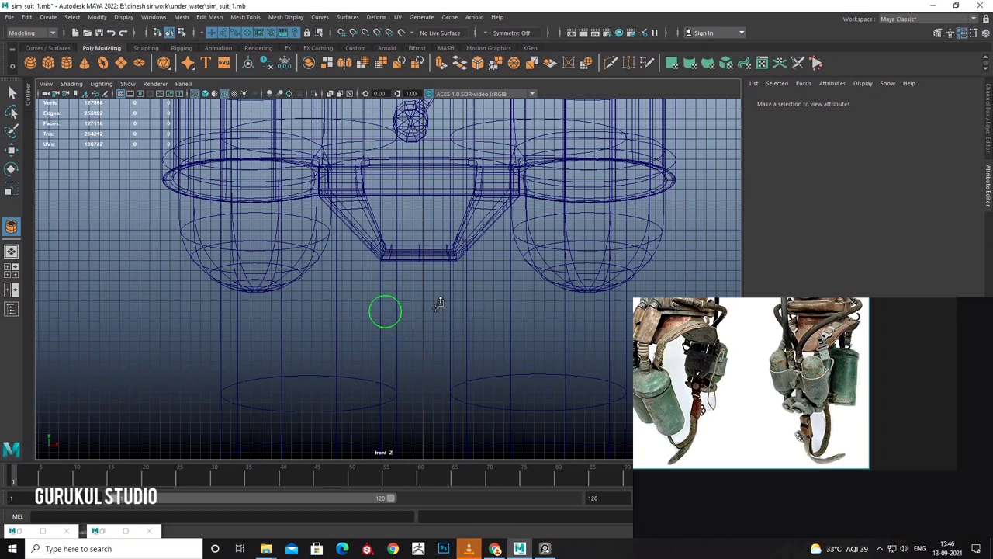
left_click(411, 330)
left_click(413, 320)
Enlarge the side view and zoom to check the pipe's position.
key("space")
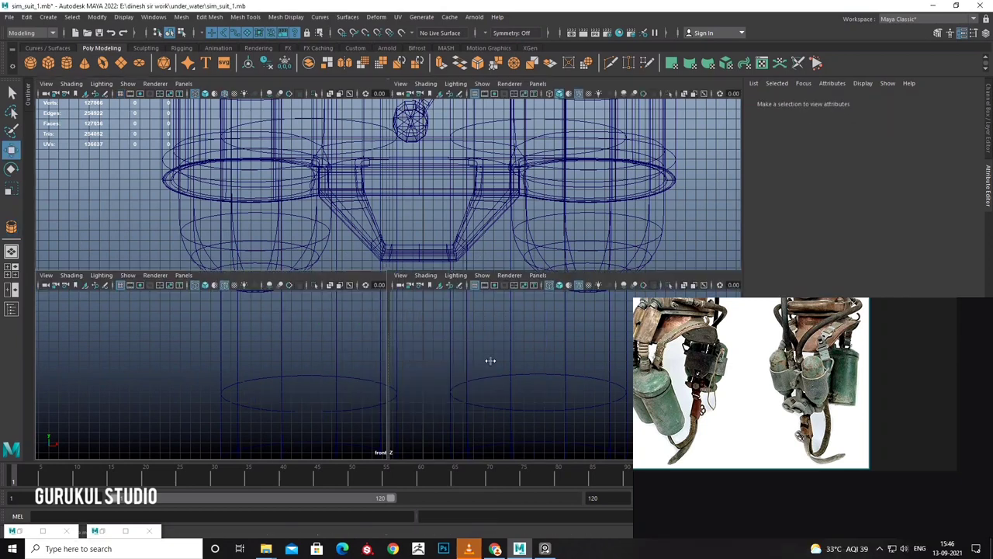
key("space")
scroll(499, 371, "down", 2)
left_click(97, 17)
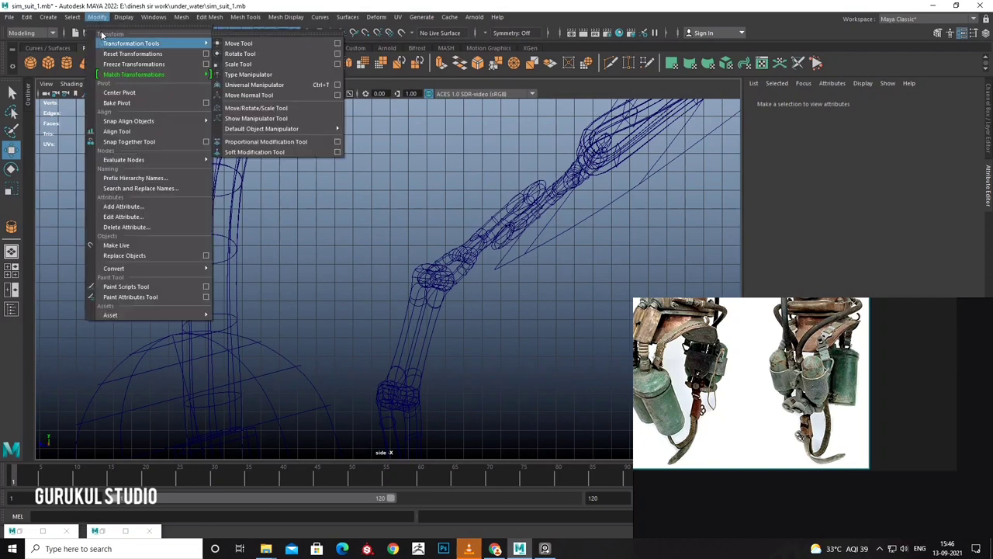
scroll(256, 183, "up", 5)
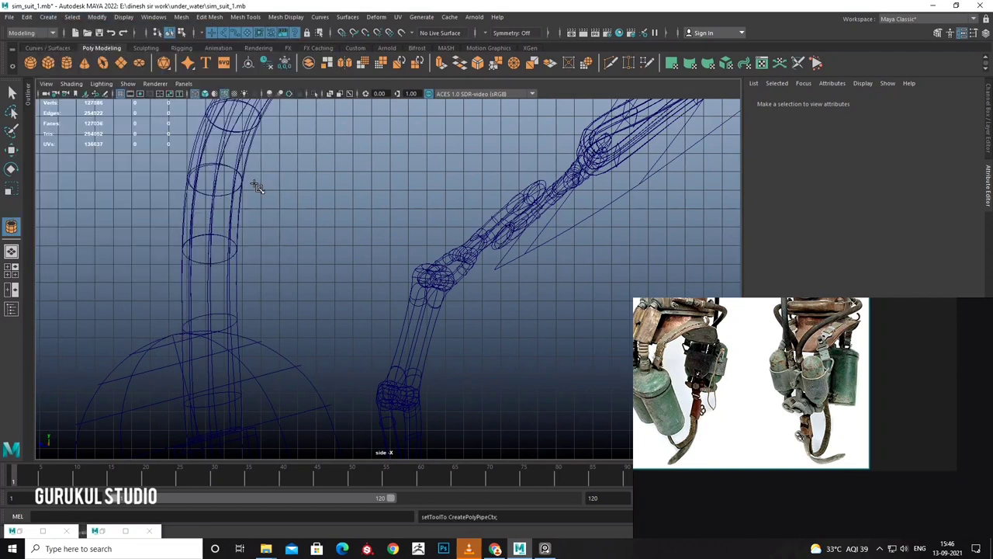
scroll(466, 303, "down", 3)
scroll(446, 256, "down", 2)
scroll(436, 222, "up", 4)
scroll(428, 243, "down", 1)
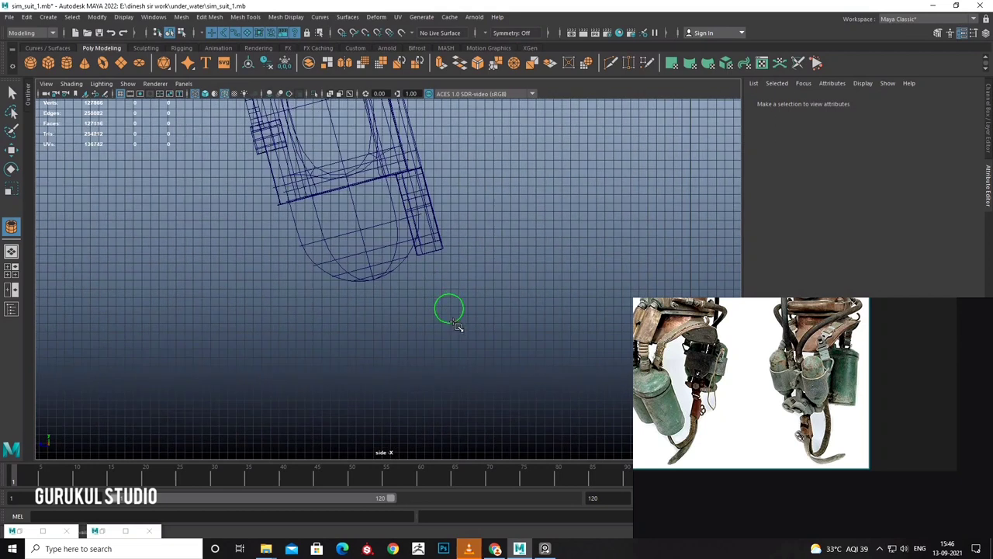
In top view, move the pipe below the collar between the tanks and show its channels.
key("space")
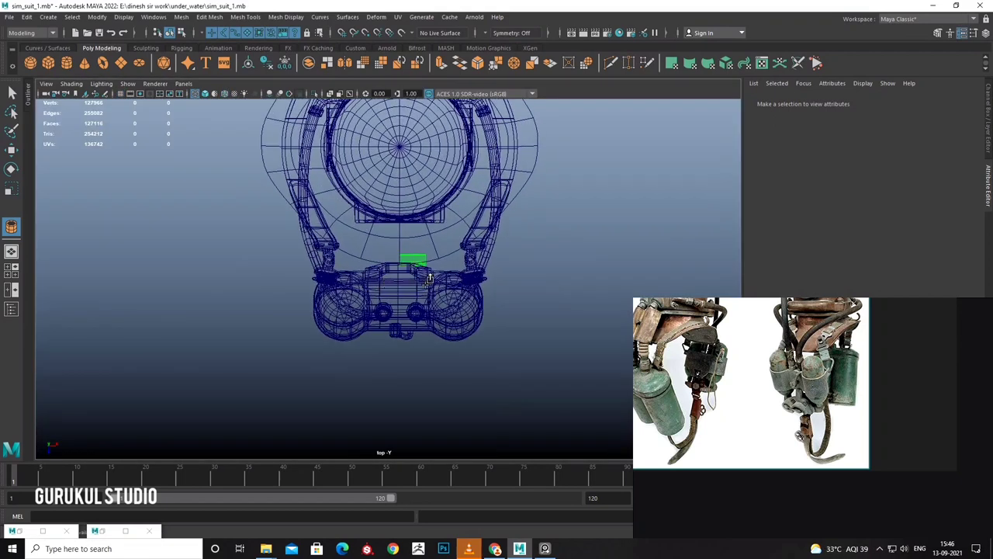
scroll(435, 281, "up", 2)
scroll(400, 299, "up", 2)
scroll(388, 311, "up", 1)
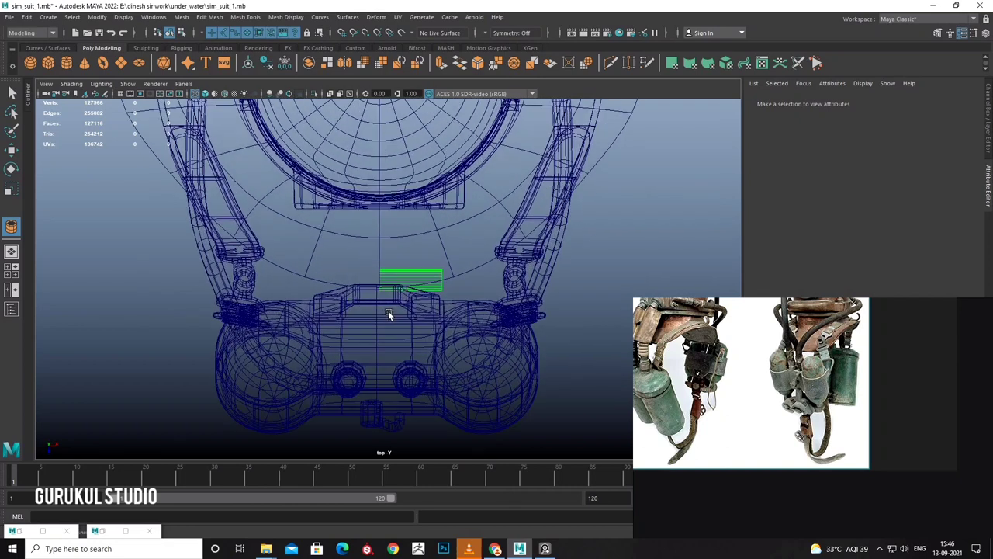
left_click(401, 295)
left_click_drag(401, 295, 385, 305)
scroll(377, 297, "up", 3)
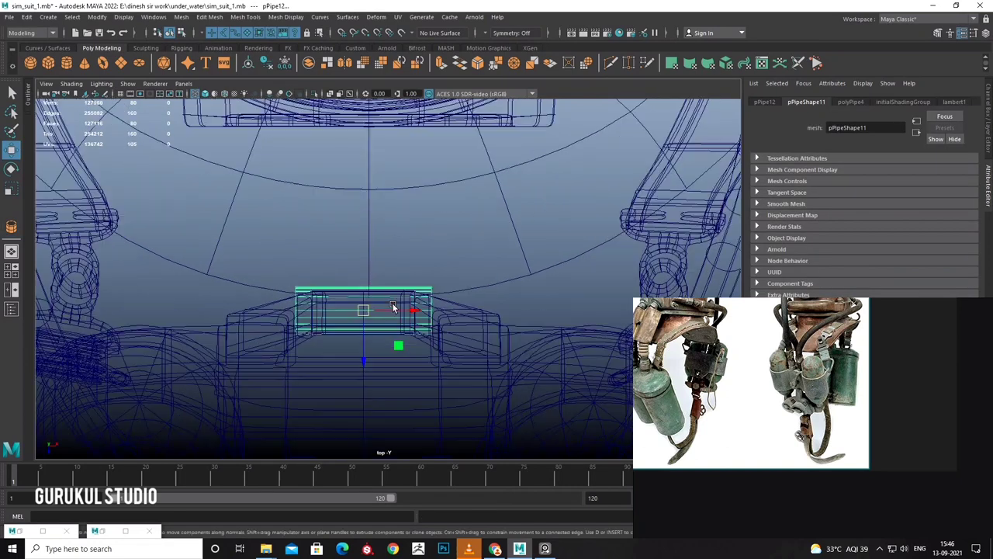
scroll(388, 264, "up", 3)
left_click(985, 102)
Thicken the polyPipe4 wall, set Subdivisions Axis to 10 and shrink Radius to 0.617.
key("space")
key("space")
scroll(478, 171, "up", 2)
scroll(477, 171, "up", 1)
left_click(935, 245)
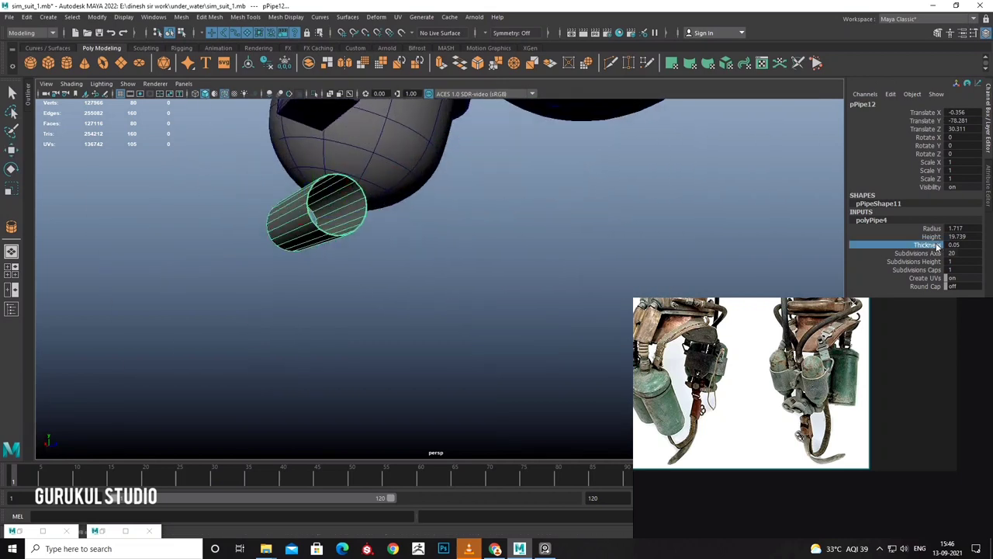
middle_click_drag(559, 211, 562, 210)
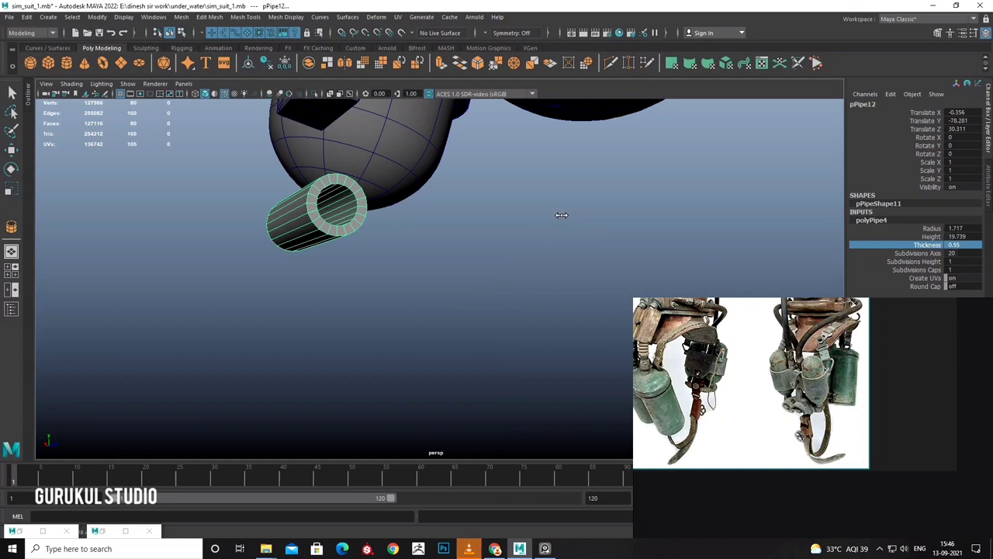
left_click(941, 253)
middle_click_drag(547, 217, 522, 216)
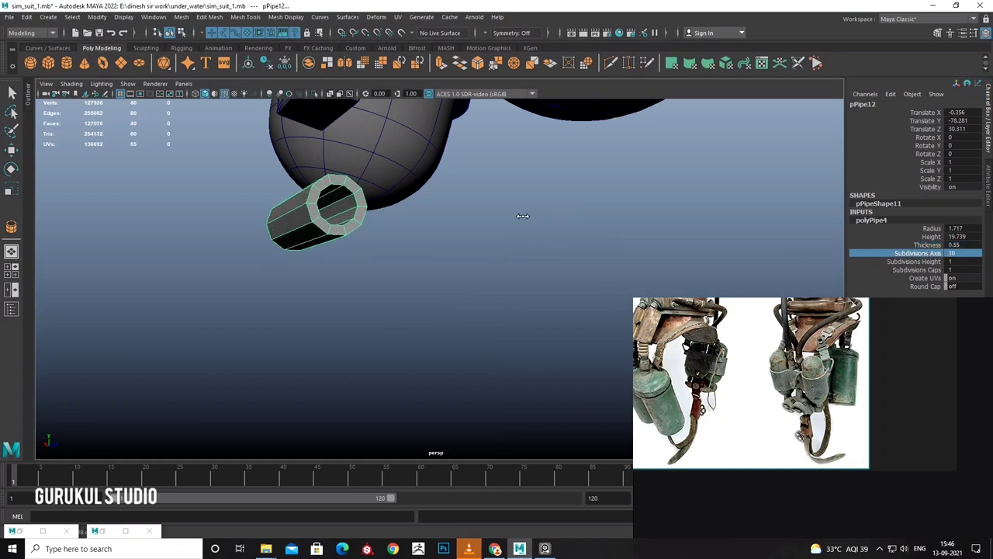
left_click(935, 237)
left_click(951, 229)
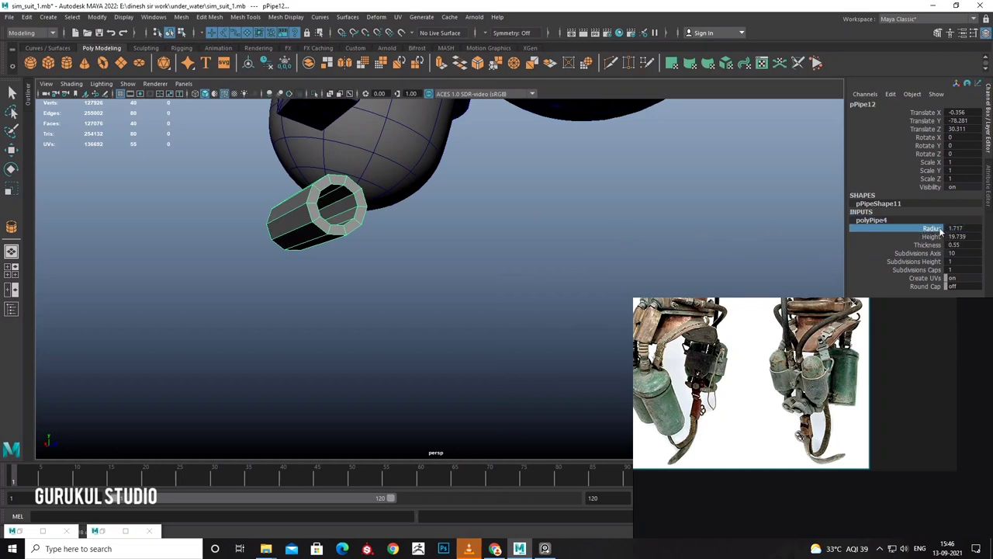
middle_click_drag(651, 232, 602, 232)
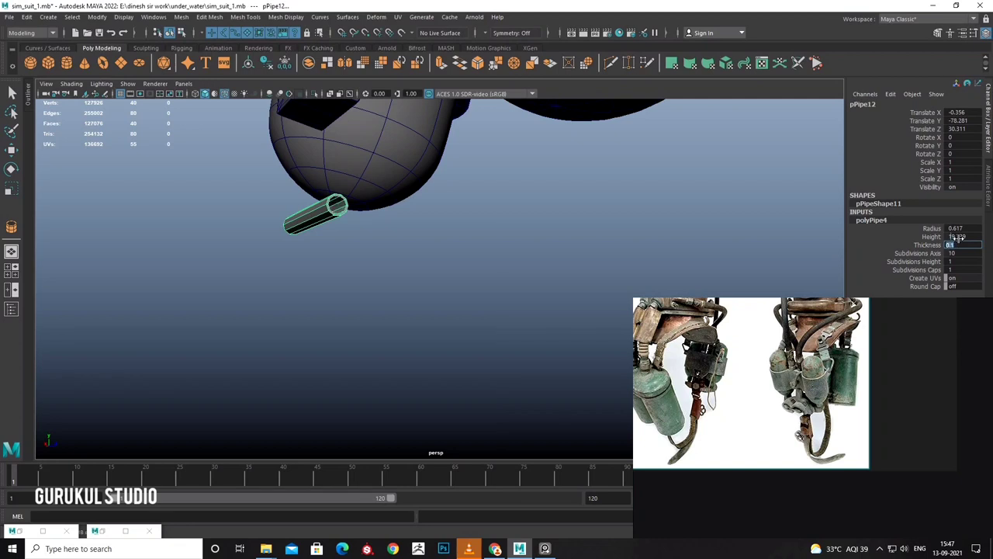
Frame and orbit around the pipe, then switch it to face editing.
key("w")
key("f")
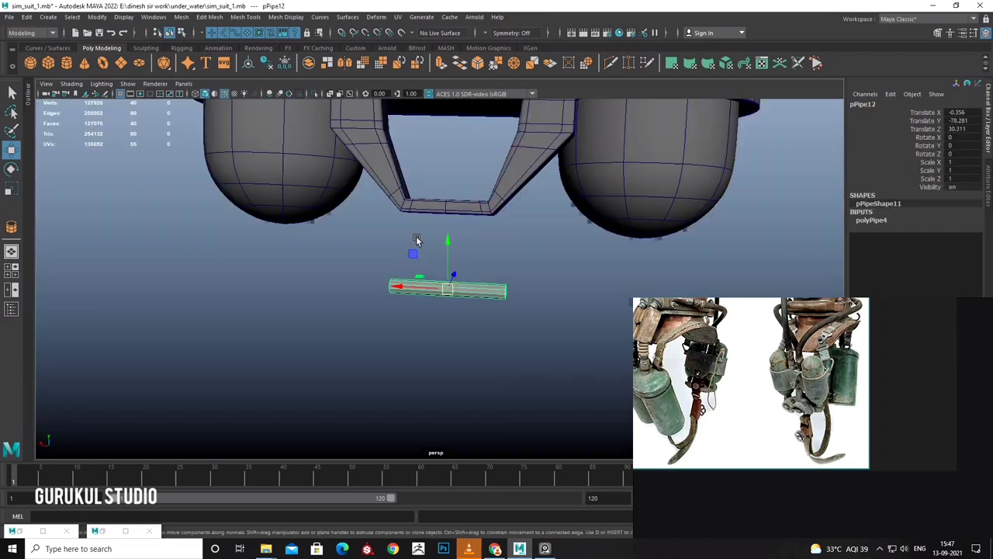
left_click_drag(413, 250, 379, 300, "alt")
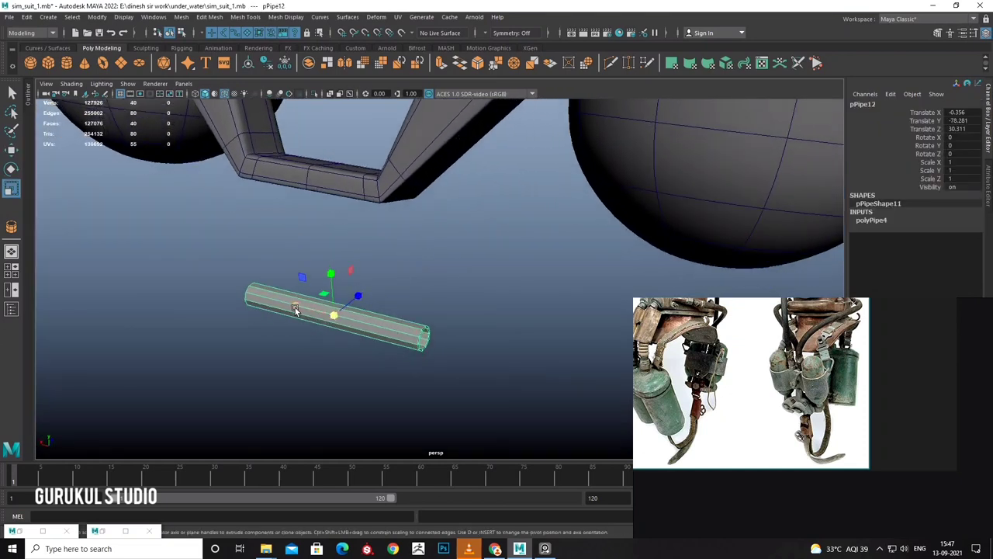
left_click_drag(295, 309, 341, 310, "alt")
mouse_move(353, 307)
right_mouse_down()
mouse_move(344, 313)
mouse_move(358, 333)
right_mouse_up()
Extrude a pipe face upward, then shift the pipe along its Z axis.
left_click(353, 307)
mouse_move(329, 268)
left_mouse_down()
mouse_move(330, 246)
mouse_move(367, 325)
left_mouse_up()
key("r")
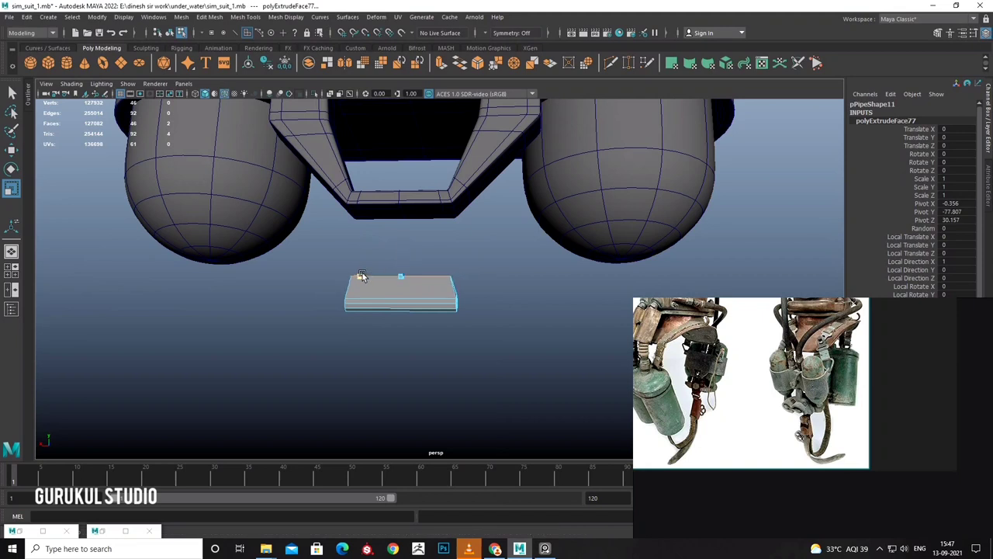
key("w")
mouse_move(404, 225)
left_mouse_down()
mouse_move(409, 164)
mouse_move(423, 266)
left_mouse_up()
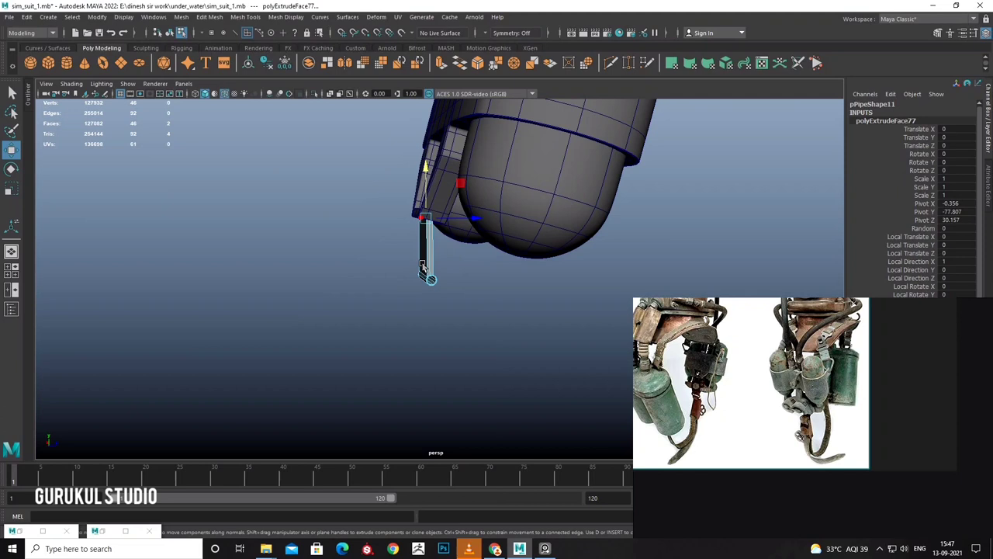
right_click_drag(423, 266, 435, 248)
mouse_move(426, 275)
left_mouse_down("alt")
mouse_move(421, 260)
mouse_move(388, 250)
left_mouse_up("alt")
key("e")
key("w")
mouse_move(474, 278)
left_mouse_down()
mouse_move(464, 280)
mouse_move(656, 300)
mouse_move(430, 308)
mouse_move(431, 334)
mouse_move(382, 333)
left_mouse_up()
scroll(510, 330, "up", 3)
Undo that extrusion, then extrude a side face and pull it out to lengthen it.
key("ctrl+e")
key("ctrl+z")
left_click(430, 308)
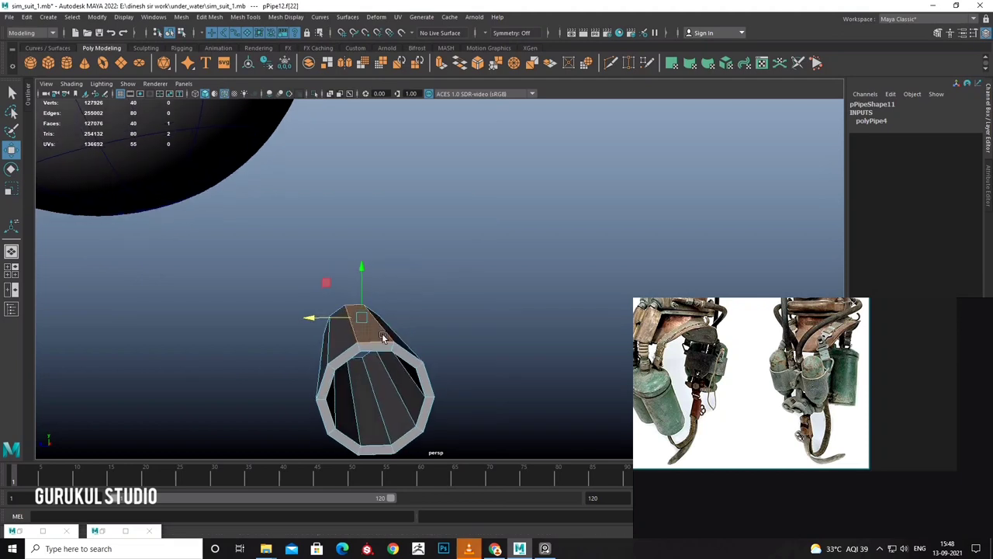
right_click_drag(382, 333, 381, 335, "shift")
mouse_move(382, 336)
left_mouse_down("alt")
mouse_move(450, 295)
mouse_move(437, 184)
mouse_move(506, 255)
mouse_move(429, 245)
mouse_move(472, 265)
mouse_move(457, 262)
left_mouse_up("alt")
scroll(450, 295, "up", 3)
key("r")
right_click_drag(456, 262, 486, 247)
Tilt the pipe about X and narrow the tab's top face along X.
key("e")
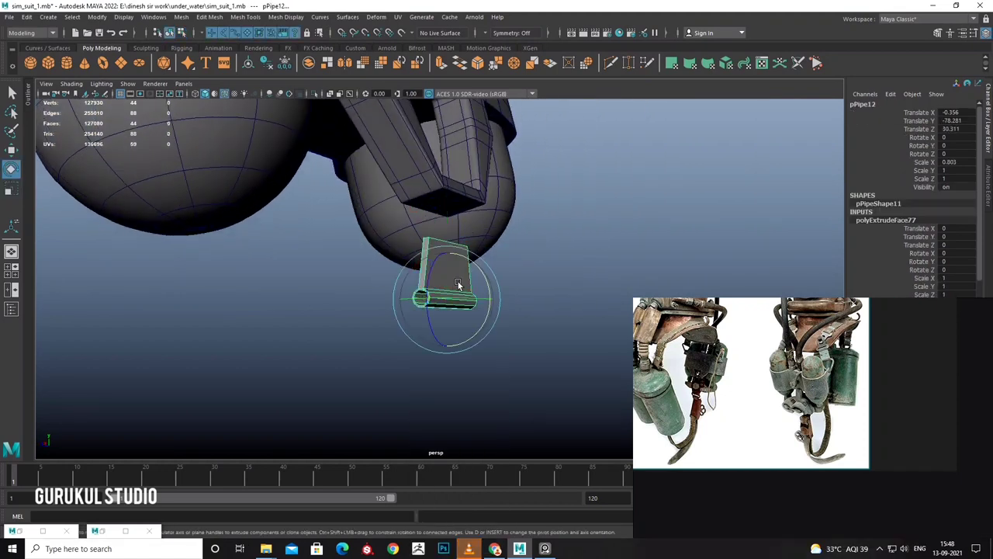
mouse_move(479, 273)
left_mouse_down()
mouse_move(435, 277)
mouse_move(423, 295)
mouse_move(445, 301)
mouse_move(381, 303)
left_mouse_up()
key("w")
right_click_drag(381, 304, 503, 256, "alt")
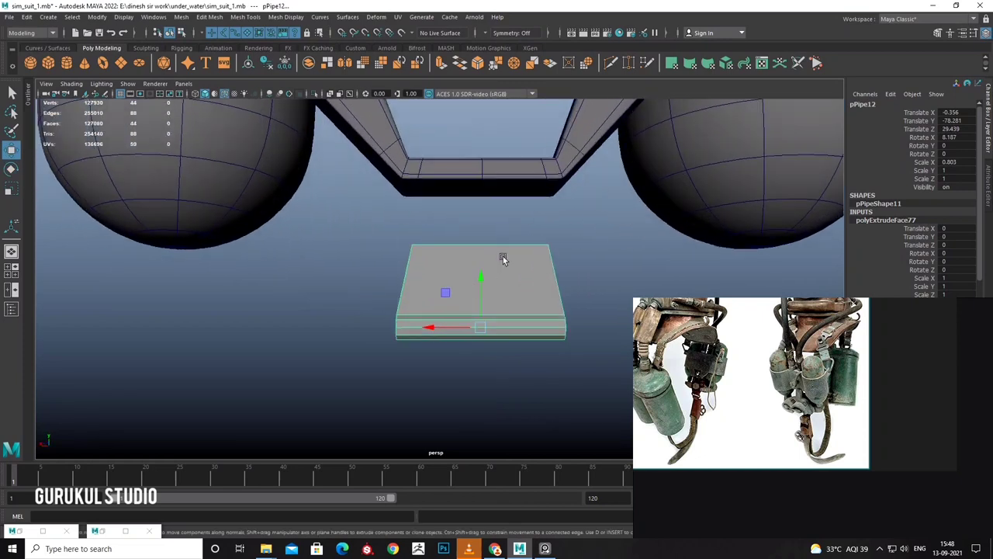
left_click(454, 257)
key("r")
mouse_move(435, 244)
left_mouse_down()
mouse_move(479, 167)
mouse_move(431, 246)
mouse_move(534, 234)
left_mouse_up()
key("w")
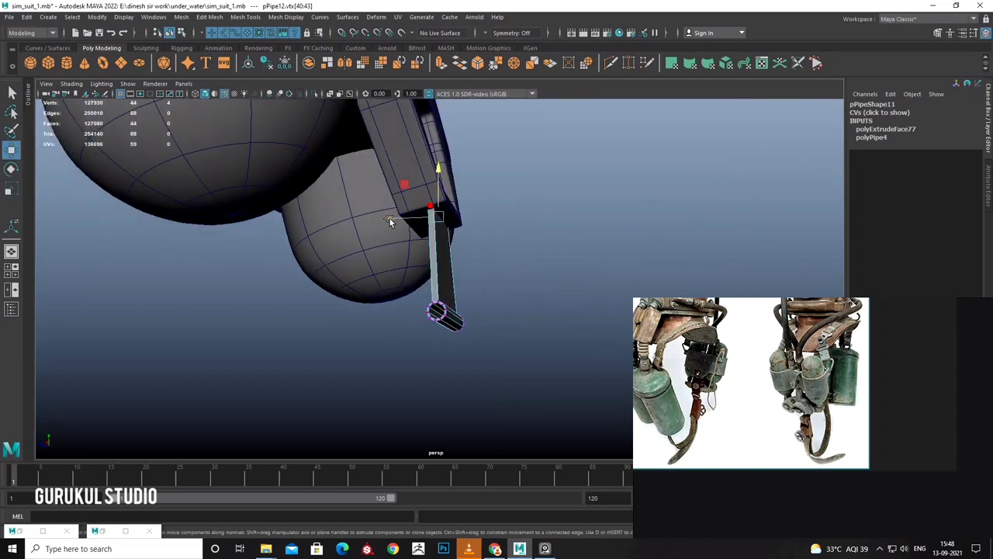
Orbit around the pipe end, selecting and scaling its end faces, then clear the selection.
mouse_move(383, 224)
left_mouse_down("alt")
mouse_move(466, 260)
mouse_move(458, 293)
left_mouse_up("alt")
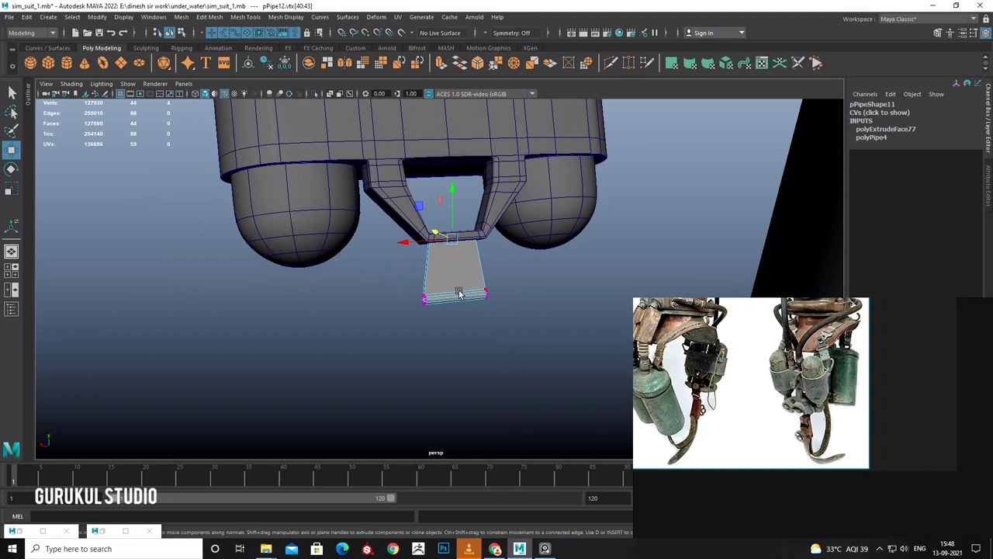
left_click(535, 310)
mouse_move(536, 311)
left_mouse_down("alt")
mouse_move(527, 300)
mouse_move(461, 301)
mouse_move(457, 325)
left_mouse_up("alt")
right_click_drag(457, 325, 448, 344)
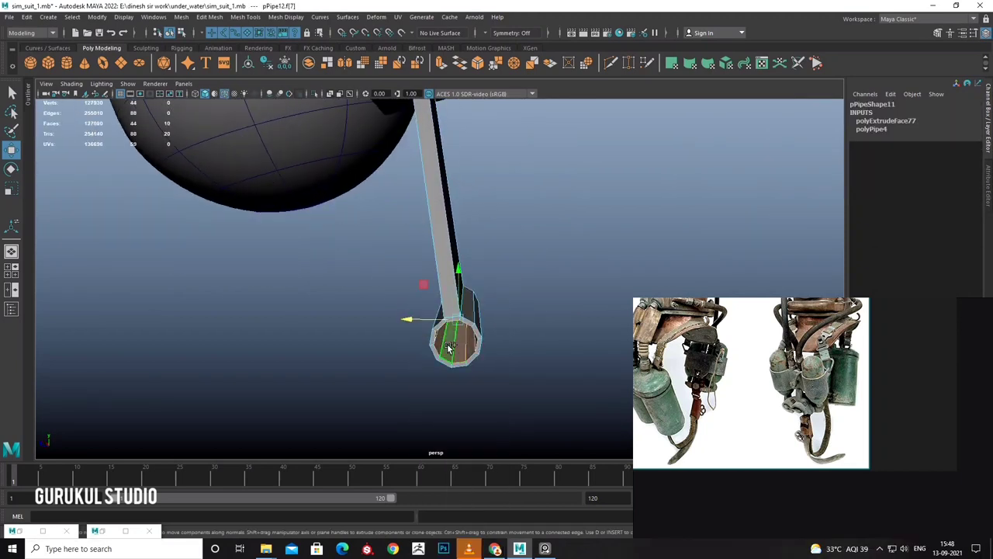
key("r")
mouse_move(449, 349)
left_mouse_down("alt")
mouse_move(466, 345)
mouse_move(457, 353)
mouse_move(460, 334)
left_mouse_up("alt")
scroll(458, 340, "up", 3)
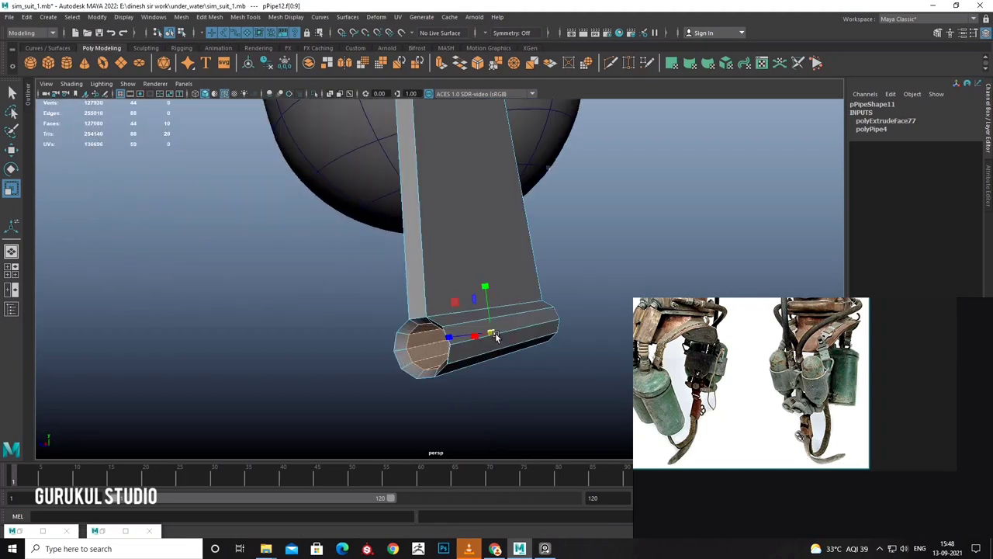
scroll(477, 341, "up", 4)
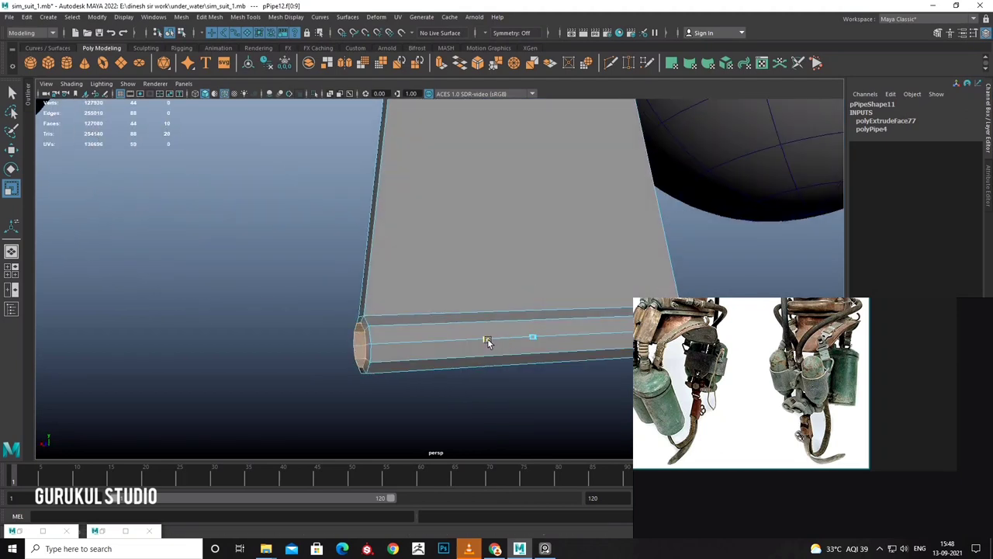
scroll(487, 342, "down", 4)
left_click(606, 256)
scroll(532, 315, "up", 3)
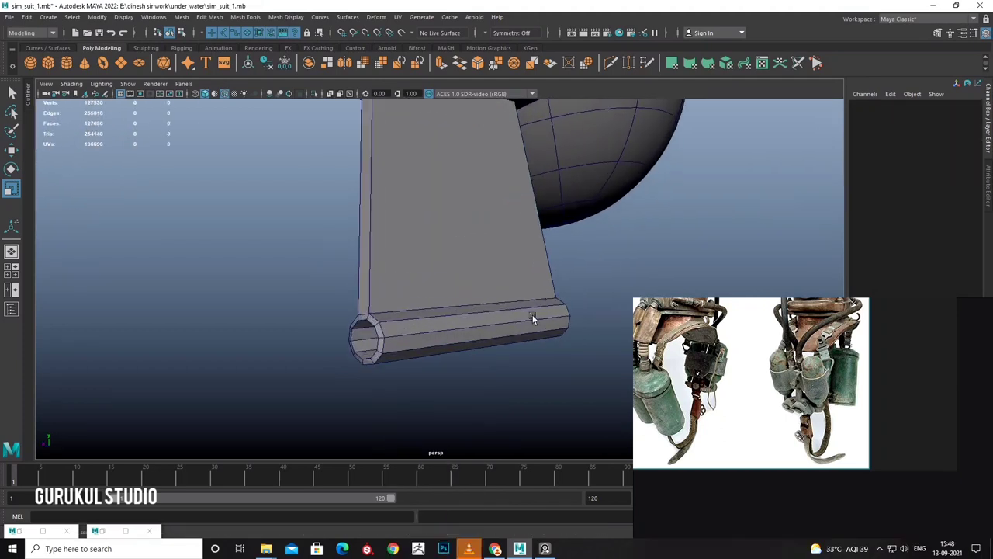
left_click_drag(532, 315, 516, 331, "alt")
Select pPipe12, maximise the front view and start the CV Curve Tool.
left_click(480, 327)
key("space")
key("space")
middle_click_drag(354, 359, 291, 343, "alt")
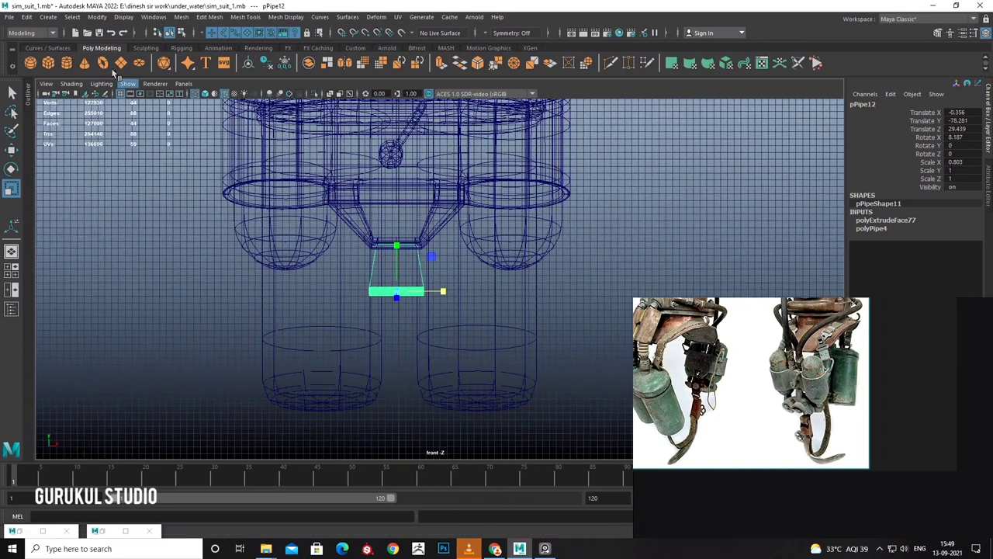
left_click(49, 18)
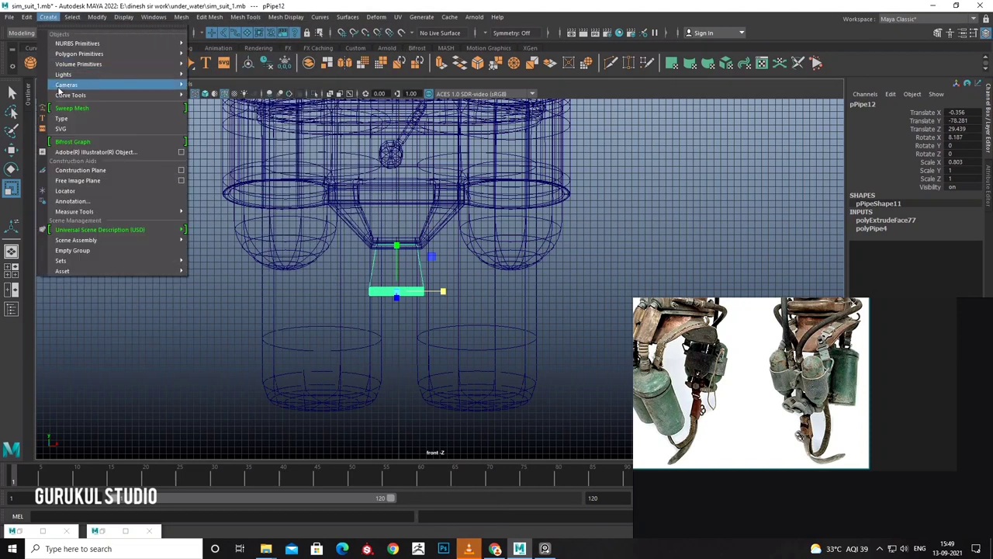
mouse_move(71, 94)
left_click(211, 96)
scroll(410, 226, "up", 2)
Place CVs around the strap's lower end and finish the loop curve.
scroll(416, 225, "up", 3)
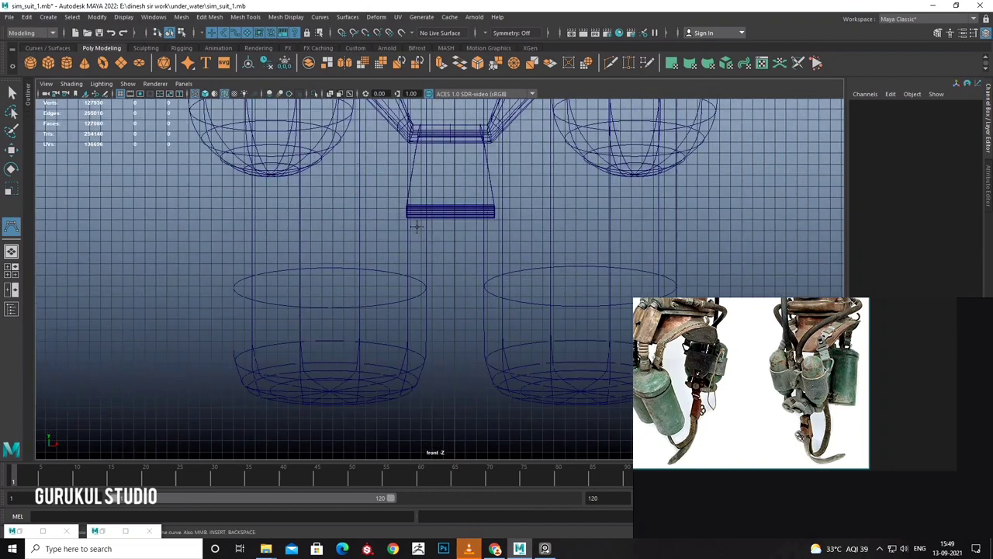
left_click(439, 210)
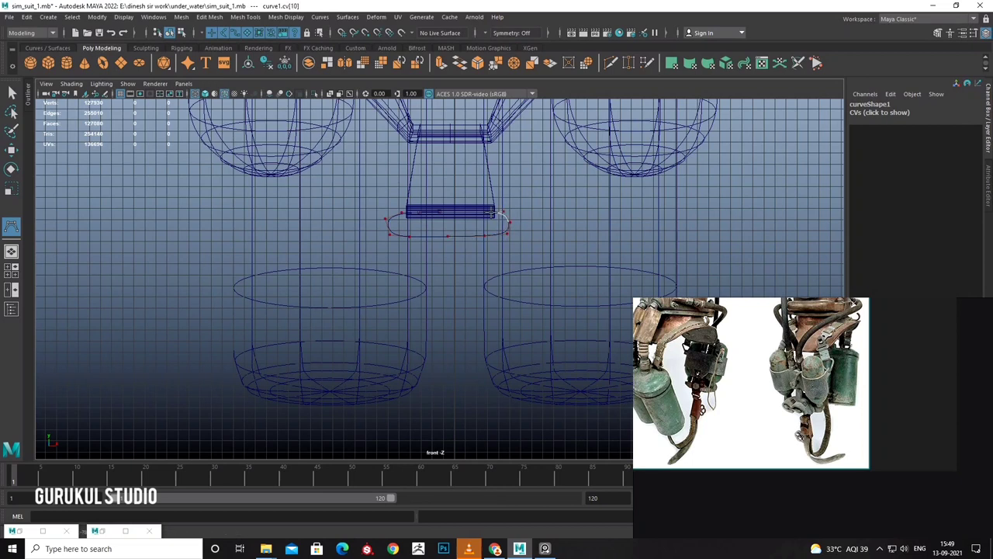
key("Return")
key("w")
scroll(462, 240, "up", 3)
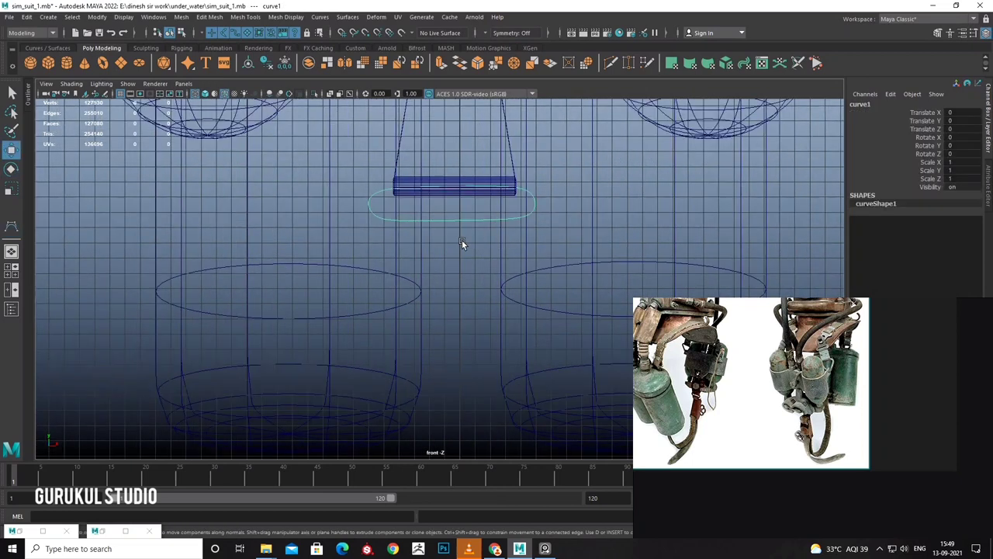
scroll(396, 171, "up", 2)
scroll(381, 204, "up", 2)
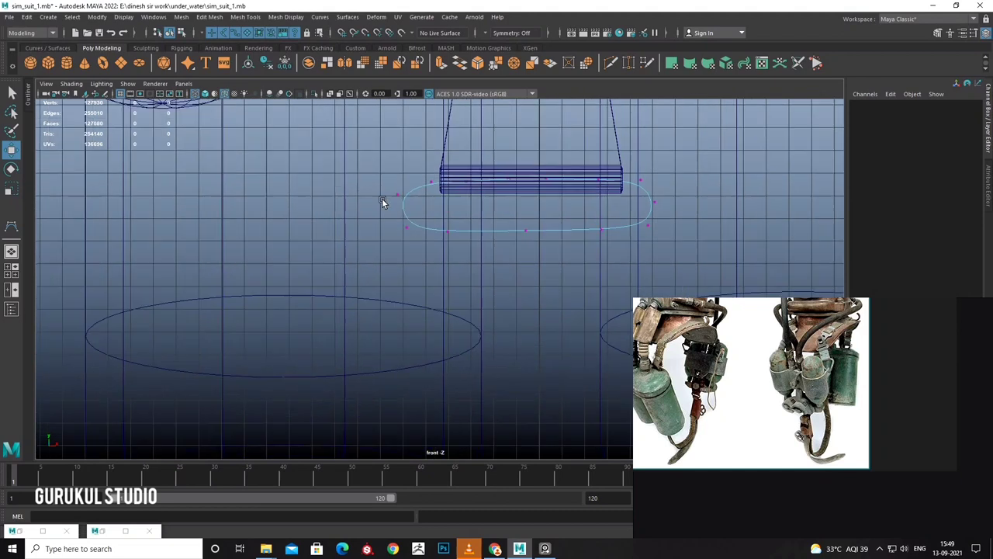
Select the curve's bottom CVs and scale their spread to refine the loop.
right_click_drag(404, 209, 419, 194)
left_click(416, 211)
middle_click_drag(563, 243, 538, 252, "alt")
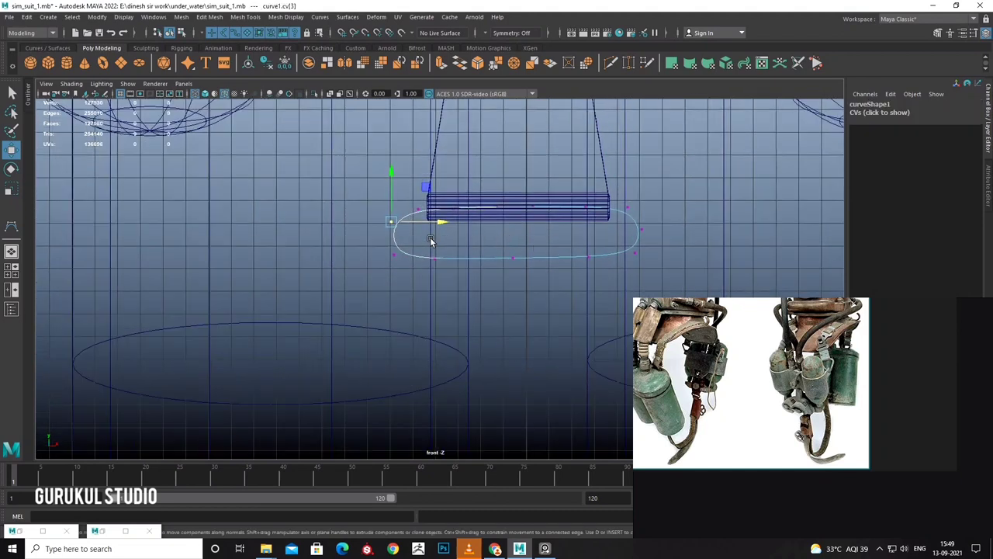
left_click_drag(417, 242, 602, 279)
key("r")
middle_click_drag(538, 264, 501, 293, "alt")
key("F8")
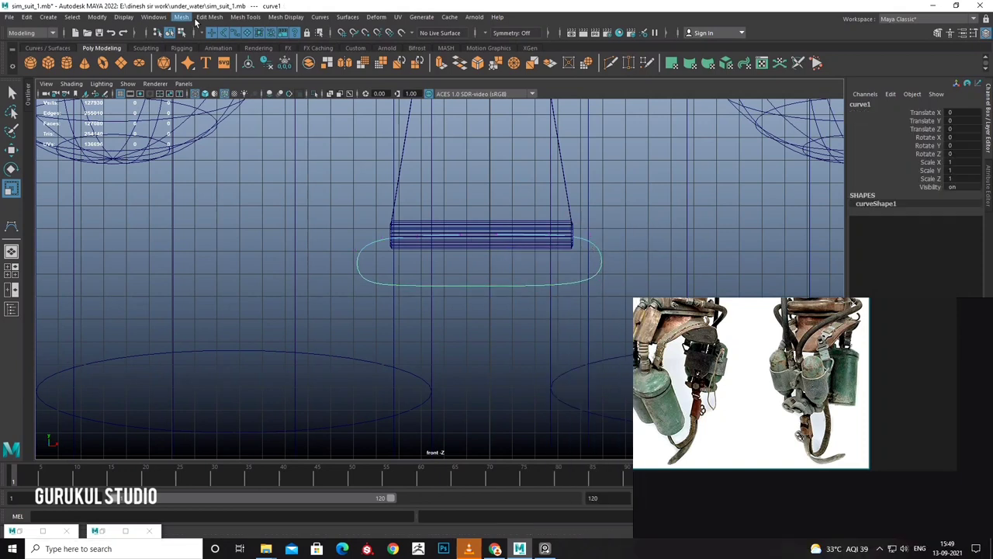
Sweep a mesh along the loop curve with Scale Profile 0.656 and Precision 83.607.
left_click(55, 21)
left_click(85, 108)
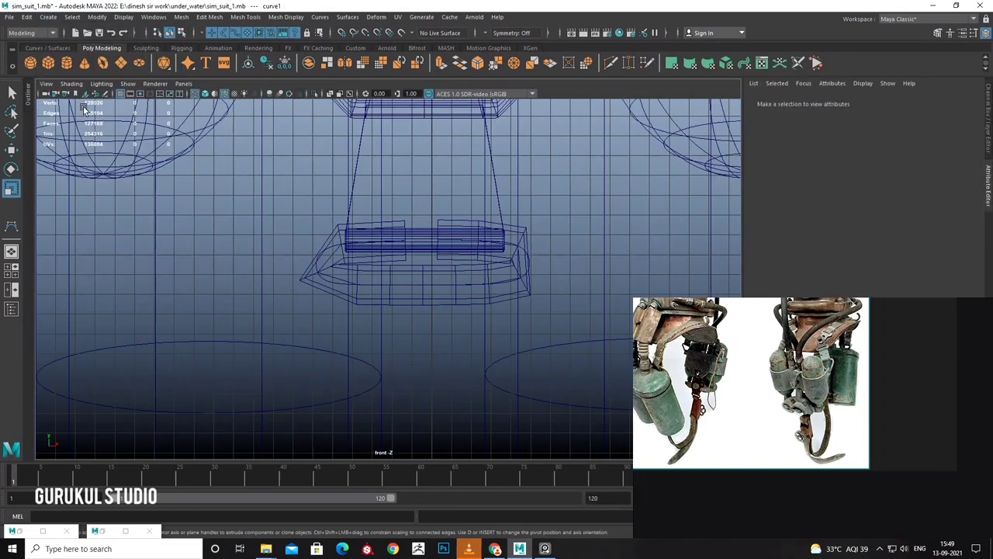
left_click_drag(886, 246, 882, 245)
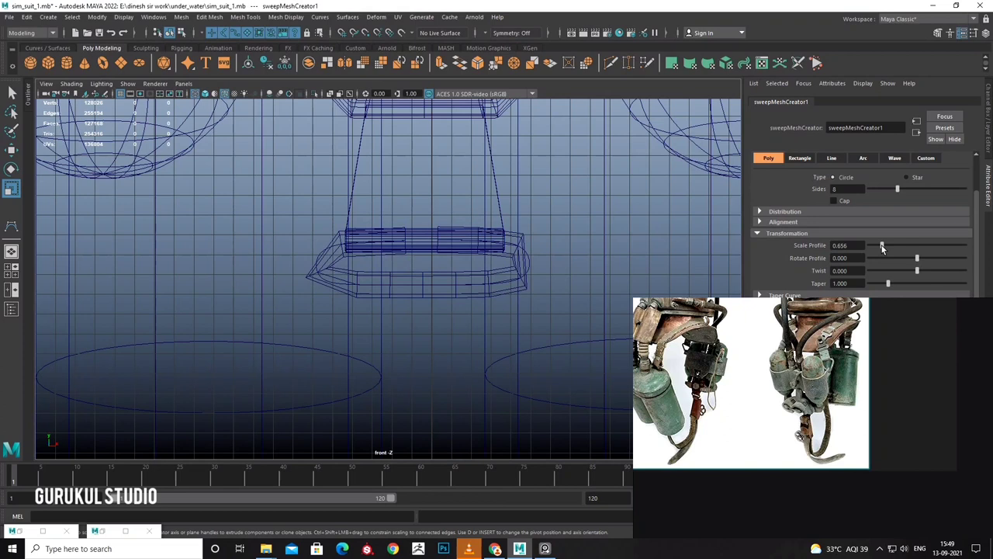
scroll(890, 281, "down", 1)
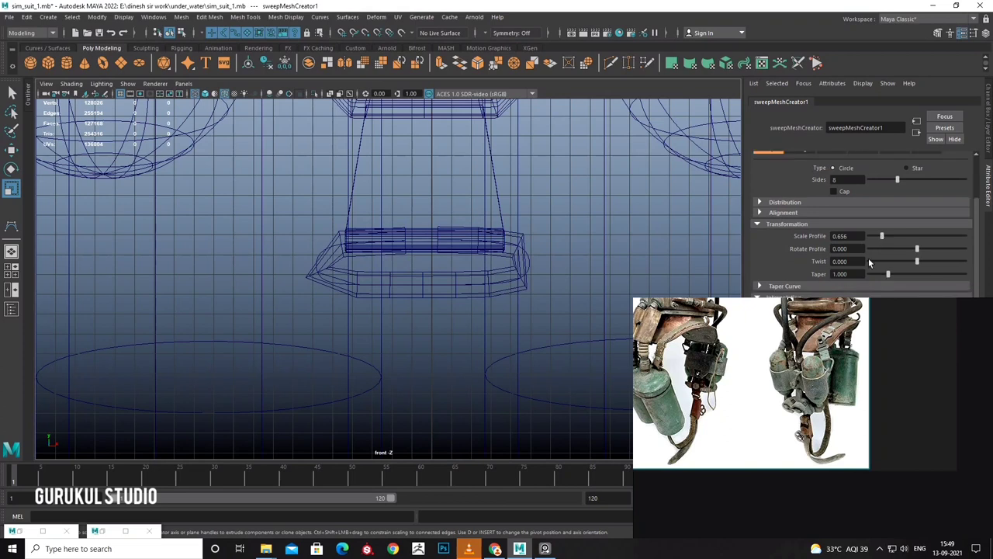
left_click_drag(942, 322, 946, 320)
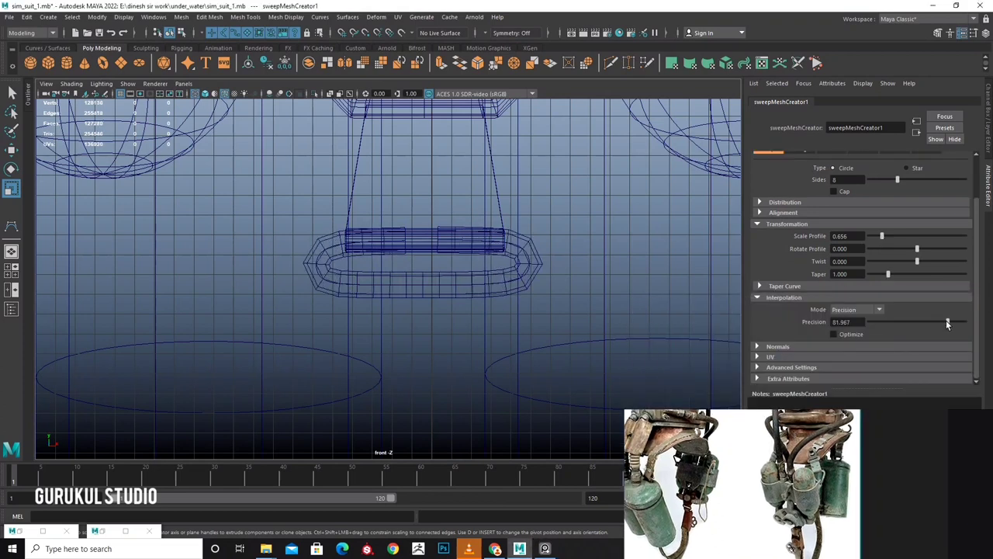
scroll(537, 250, "up", 1)
In the perspective view, thin the swept tube's profile to 0.355.
key("space")
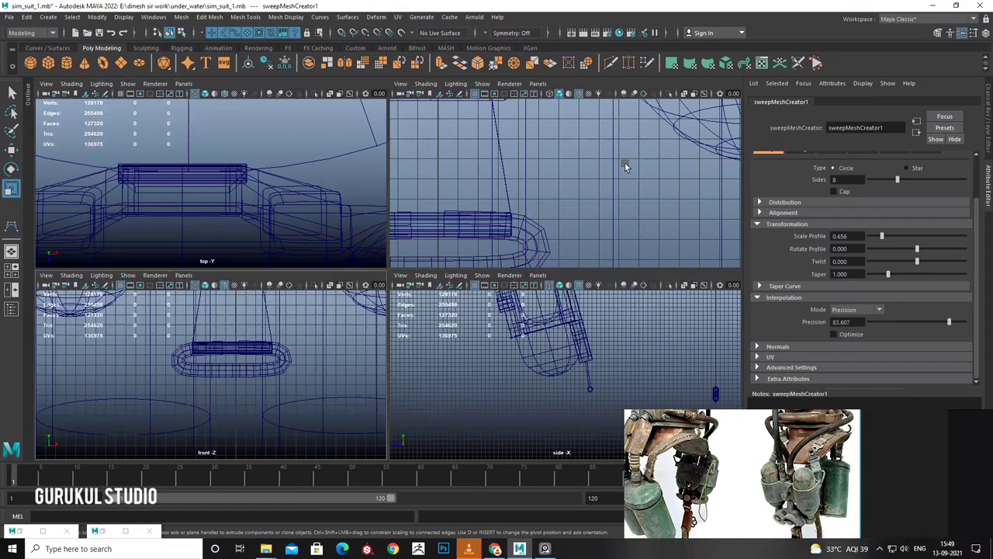
key("space")
scroll(516, 239, "down", 3)
scroll(520, 256, "up", 2)
right_click_drag(636, 295, 679, 280)
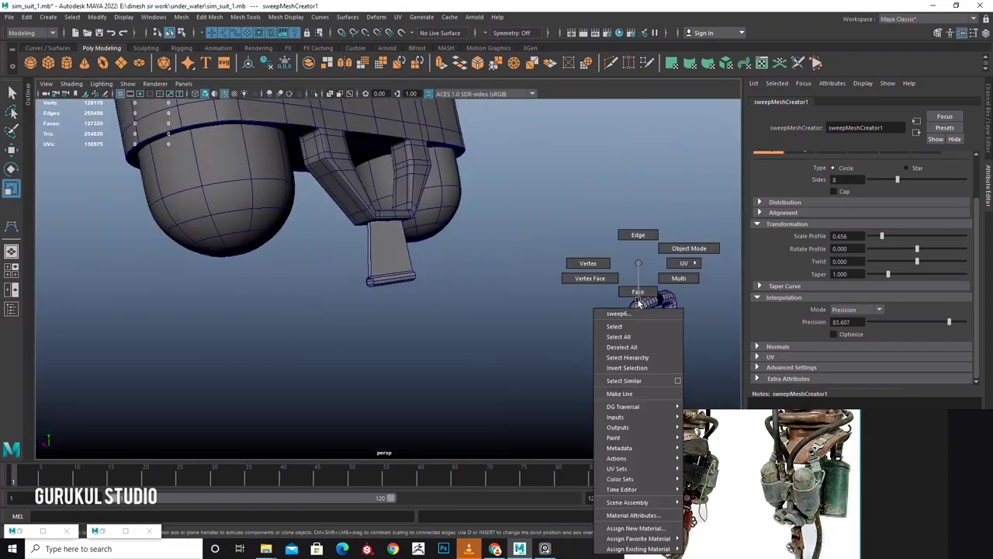
left_click_drag(601, 345, 602, 345)
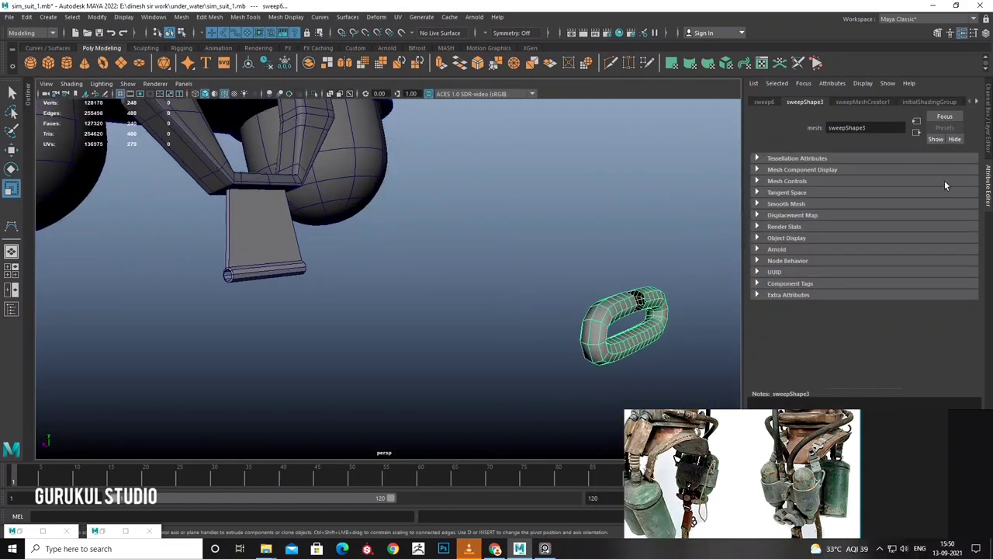
left_click(863, 101)
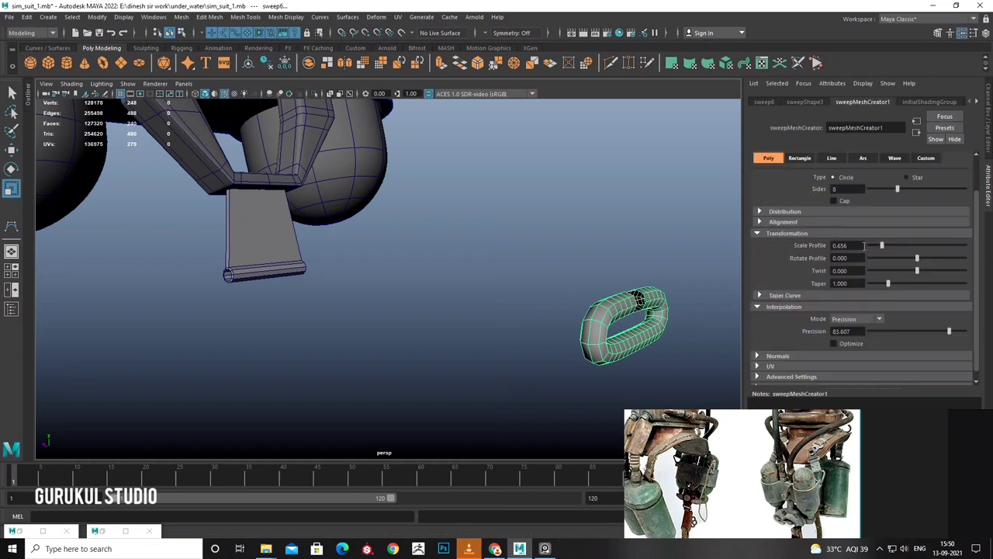
left_click_drag(882, 247, 873, 246)
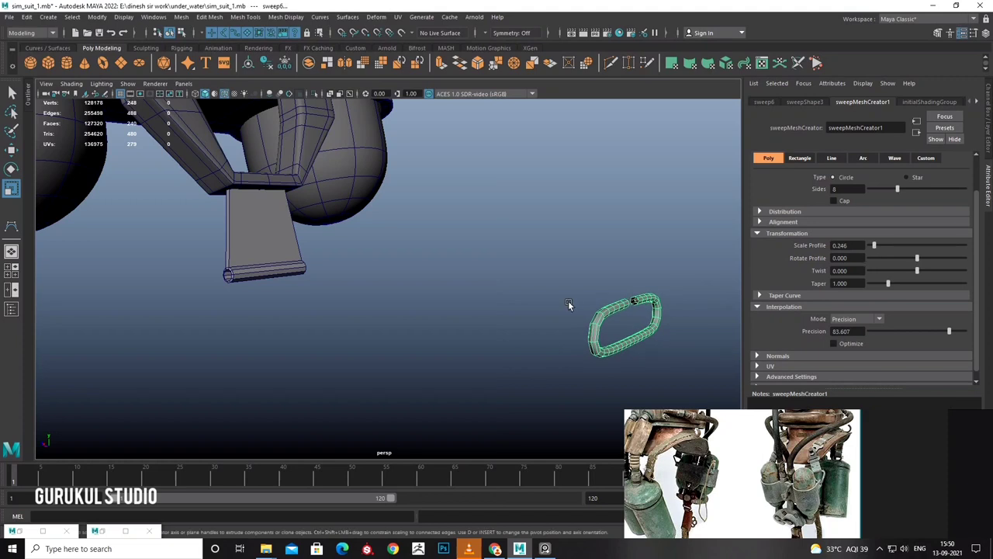
scroll(605, 271, "up", 2)
Delete the tube's construction history.
right_click(642, 247)
right_click_drag(642, 246, 595, 200)
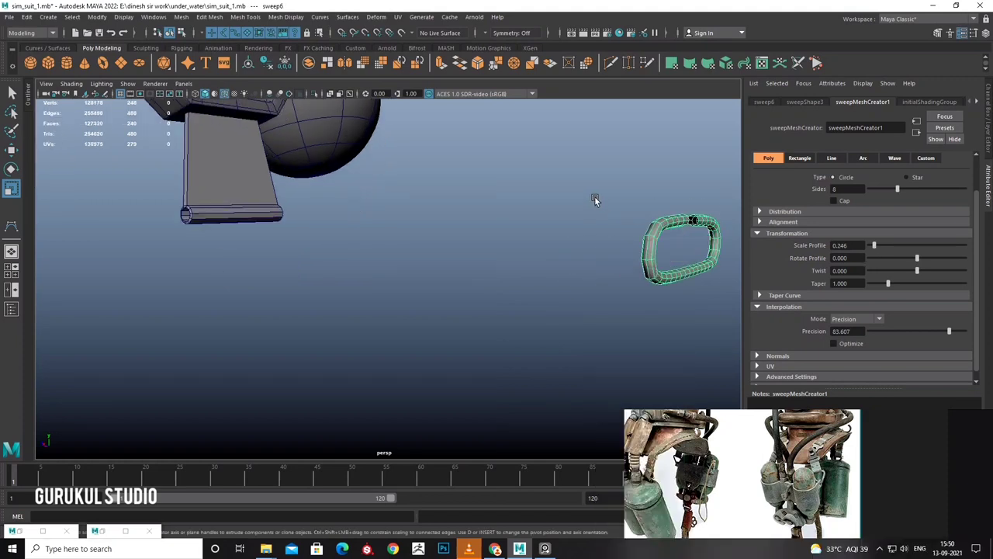
left_click(27, 16)
left_click(186, 138)
scroll(675, 230, "up", 2)
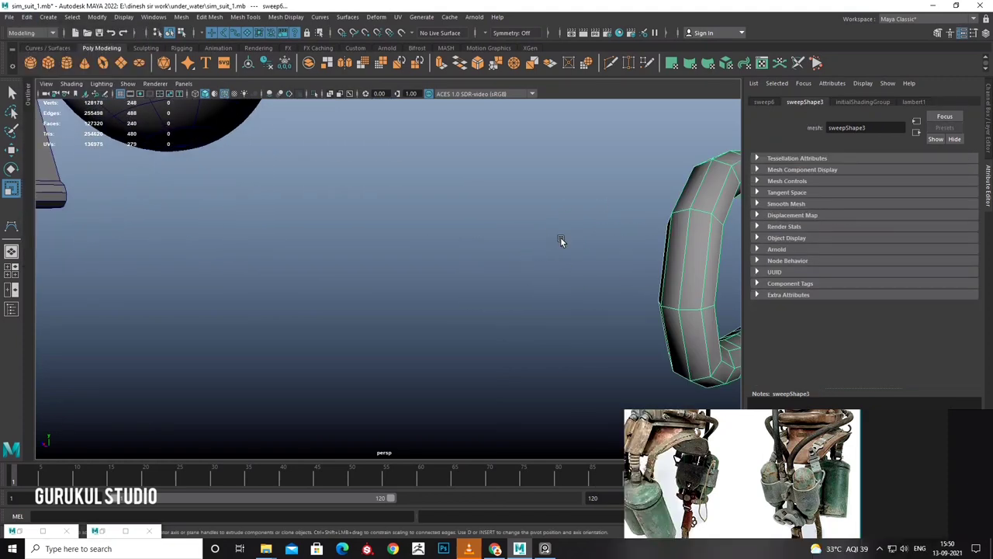
key("f")
left_click(543, 243)
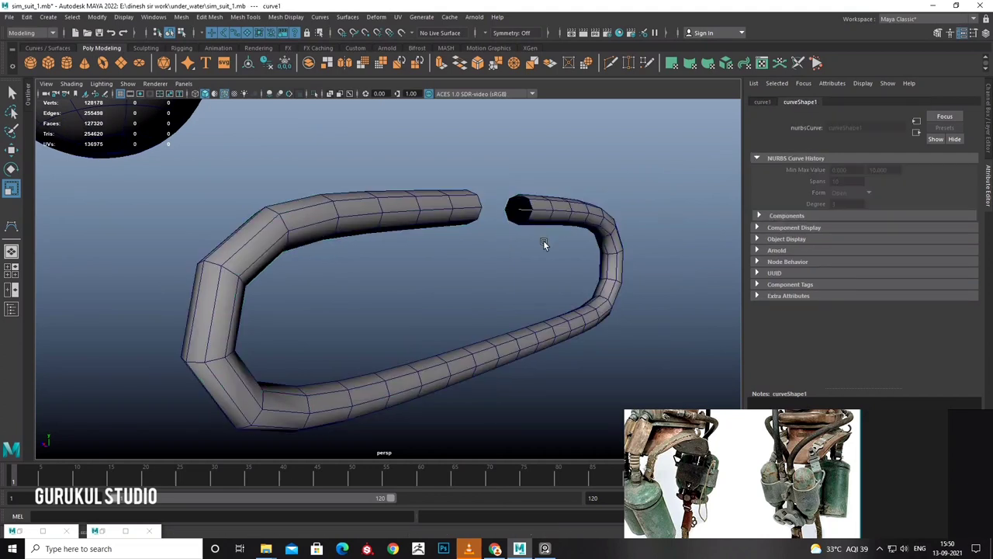
key("ctrl+z")
scroll(397, 213, "down", 5)
key("space")
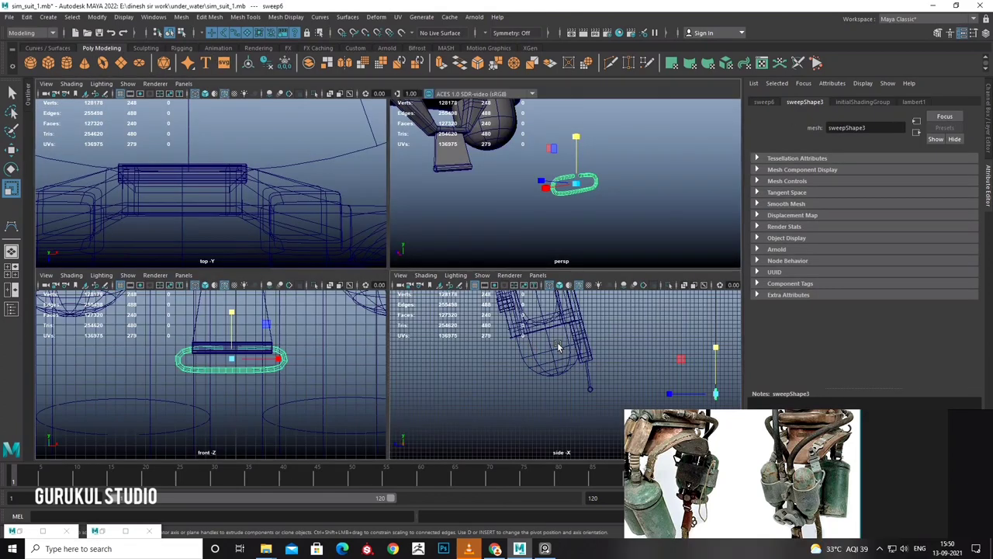
key("space")
key("w")
left_click_drag(582, 310, 432, 311)
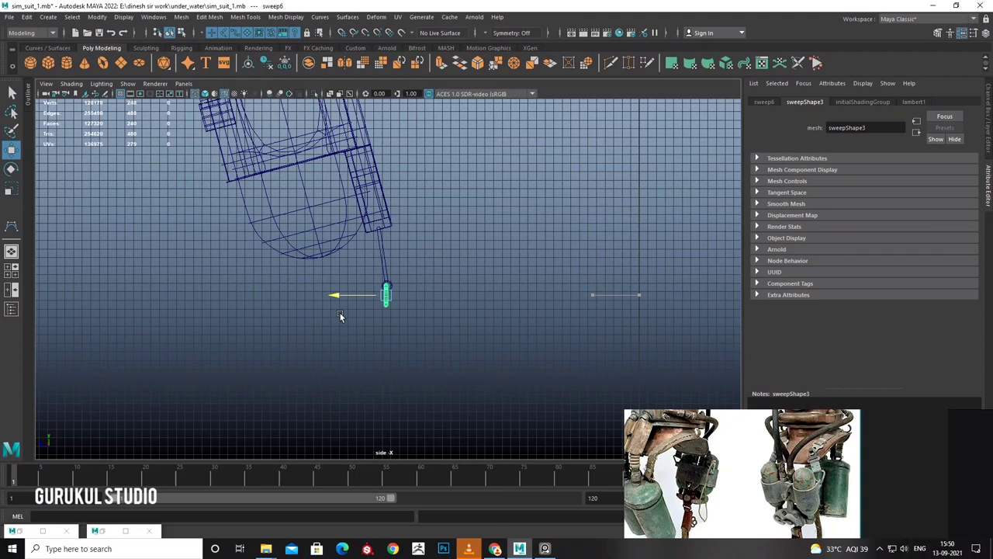
scroll(396, 324, "up", 2)
scroll(468, 320, "up", 2)
scroll(403, 308, "up", 2)
left_click_drag(403, 308, 399, 308)
key("e")
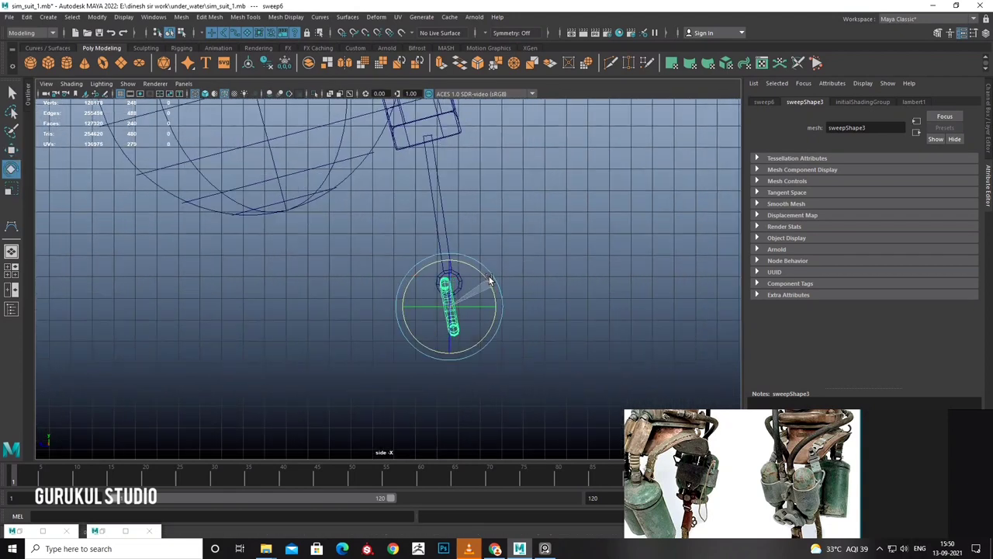
key("w")
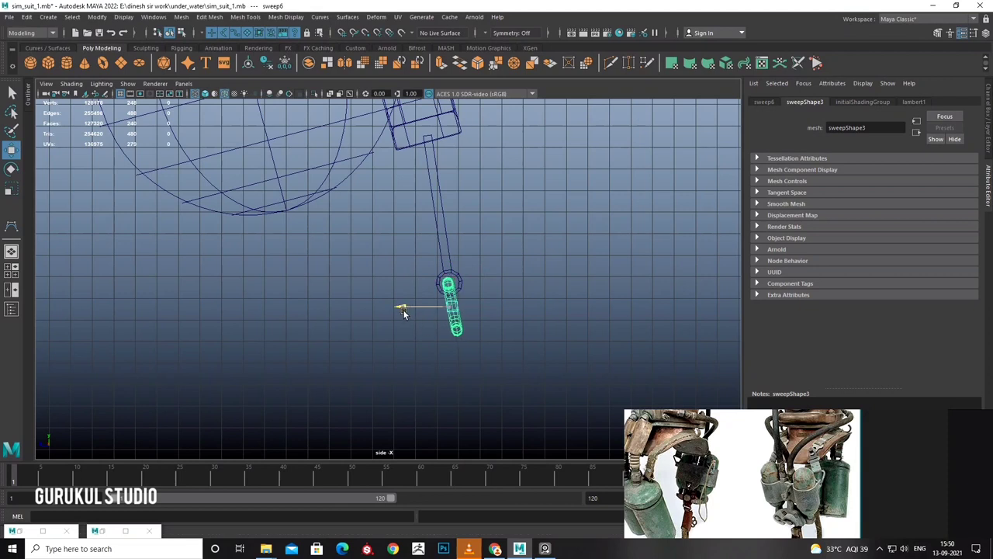
key("space")
key("space")
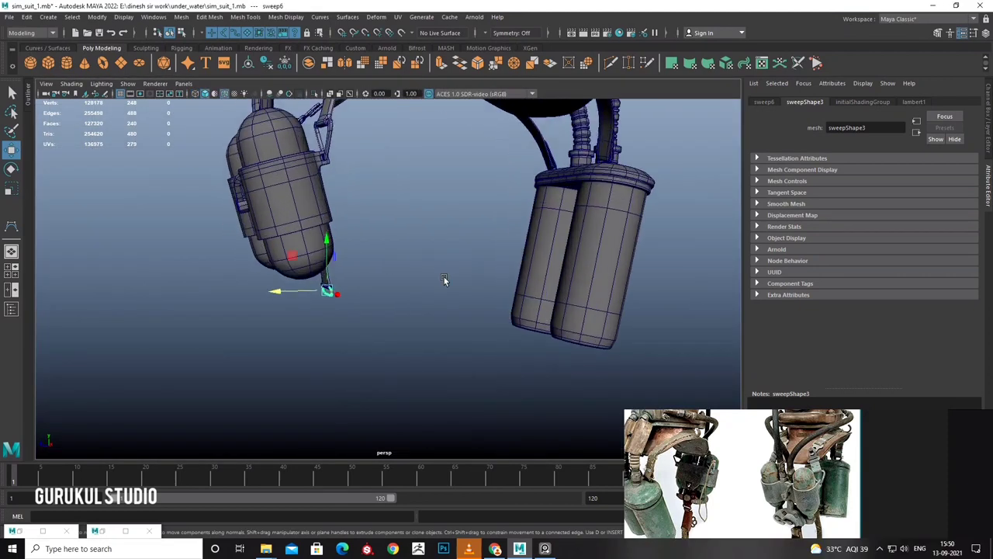
key("f")
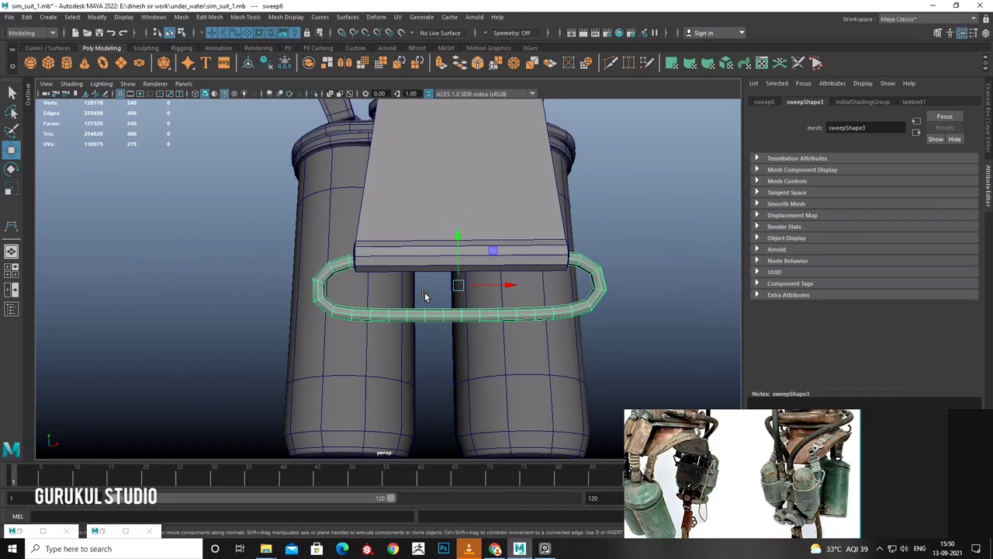
scroll(425, 292, "down", 5)
scroll(443, 288, "up", 2)
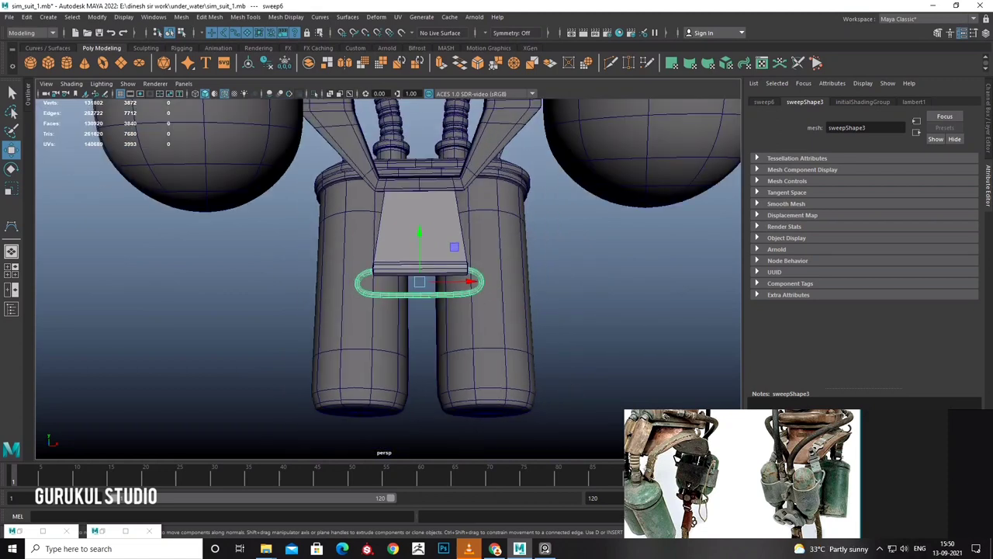
scroll(705, 501, "up", 1)
scroll(706, 496, "up", 2)
scroll(710, 489, "up", 2)
scroll(715, 475, "up", 1)
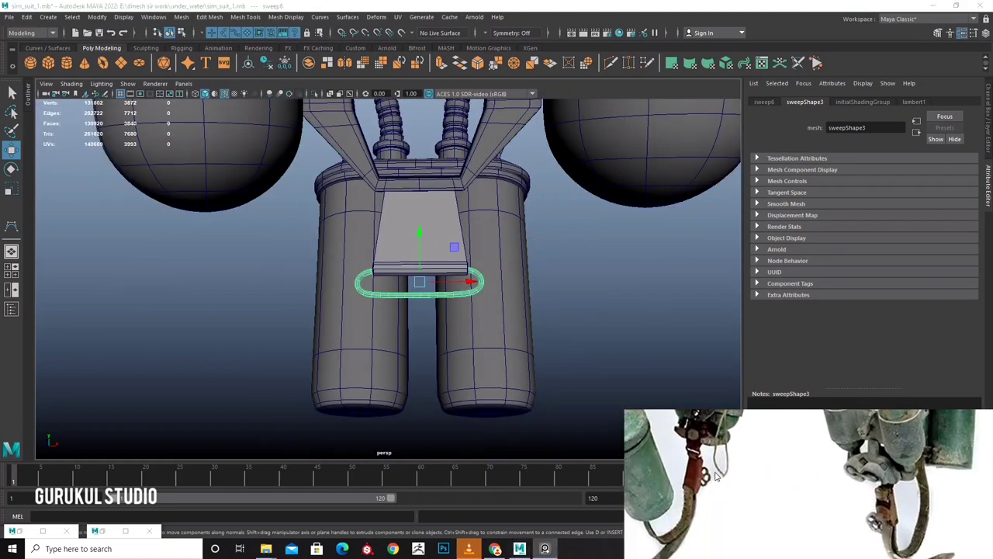
Rotate the copied strap plate down below the loop and nudge it into place.
left_click(451, 268)
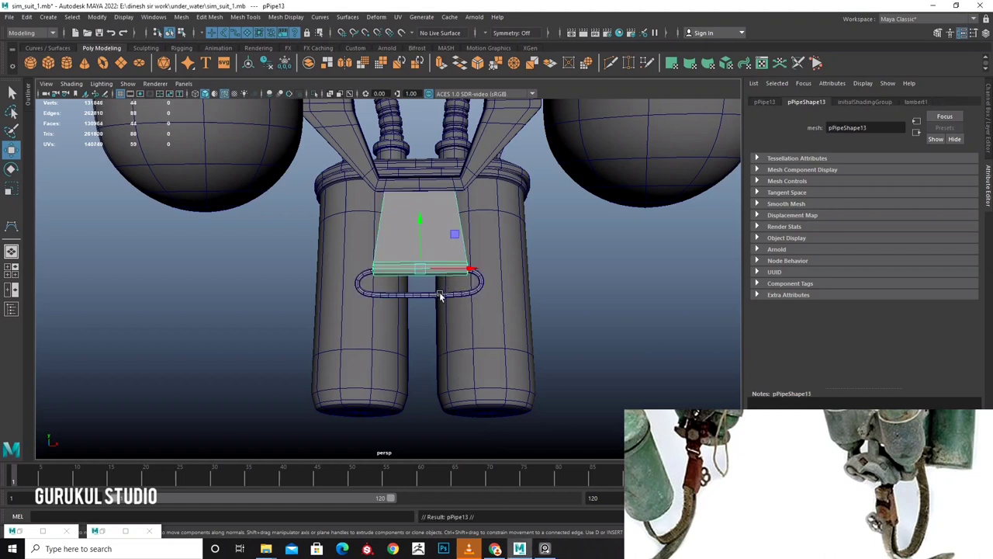
key("e")
mouse_move(436, 283)
left_mouse_down()
mouse_move(415, 246)
mouse_move(415, 307)
mouse_move(415, 275)
mouse_move(415, 302)
mouse_move(463, 321)
mouse_move(435, 324)
mouse_move(463, 327)
mouse_move(459, 311)
mouse_move(470, 317)
mouse_move(410, 276)
mouse_move(443, 323)
mouse_move(437, 333)
left_mouse_up()
key("w")
right_click_drag(437, 333, 529, 351, "alt")
left_click_drag(529, 350, 466, 342, "alt")
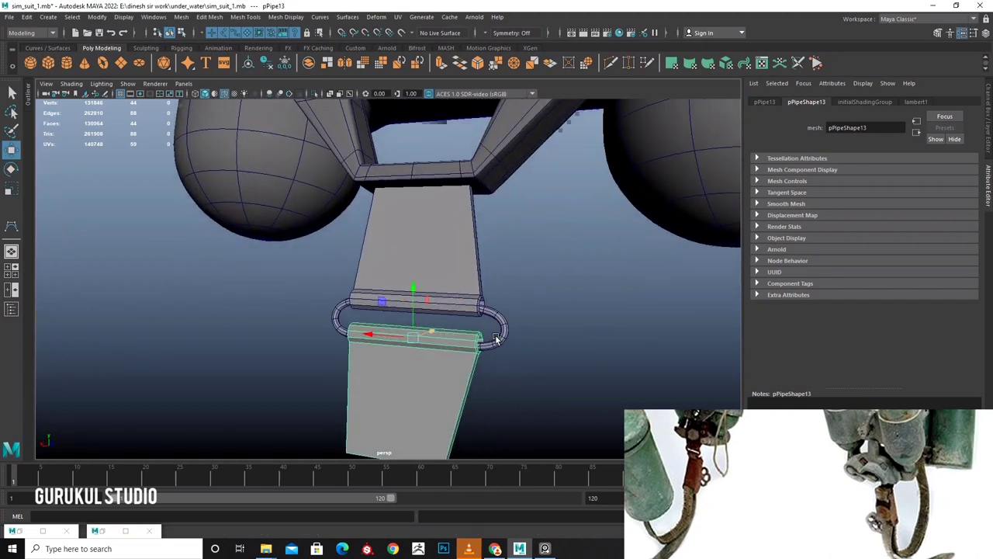
right_click_drag(465, 341, 435, 332, "alt")
left_click_drag(434, 333, 430, 333)
Select the loop and try scaling it, then undo the size change.
left_click(588, 347)
mouse_move(588, 347)
left_mouse_down("alt")
mouse_move(464, 358)
mouse_move(483, 357)
mouse_move(391, 310)
left_mouse_up("alt")
key("r")
key("ctrl+z")
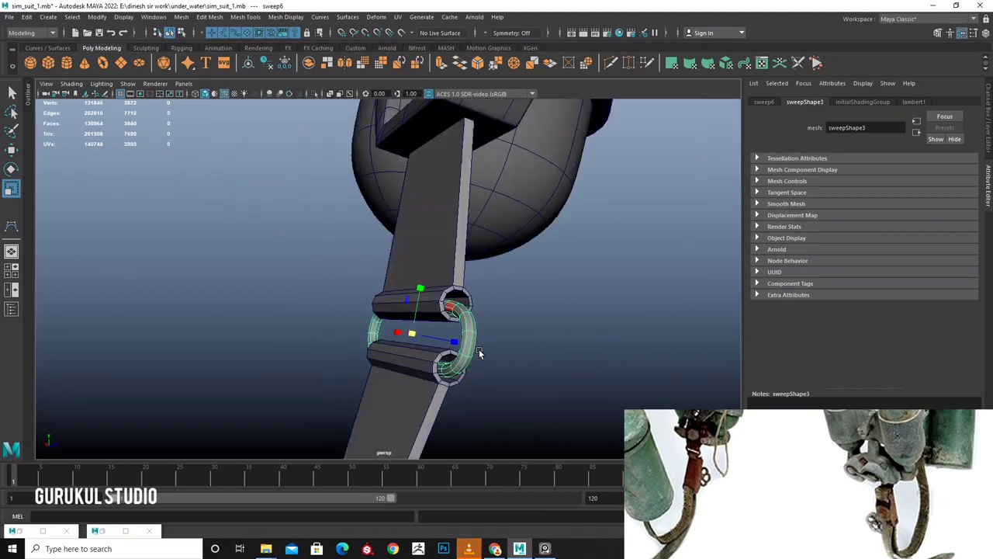
Inspect the plate's faces in face mode, then return to object mode.
right_click(391, 311)
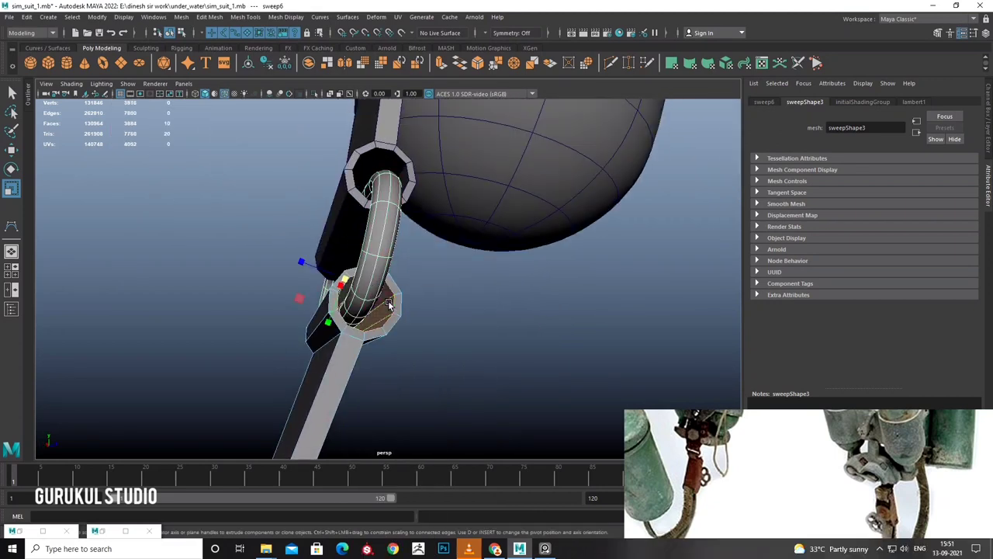
left_click(390, 303)
left_click_drag(375, 304, 329, 332, "alt")
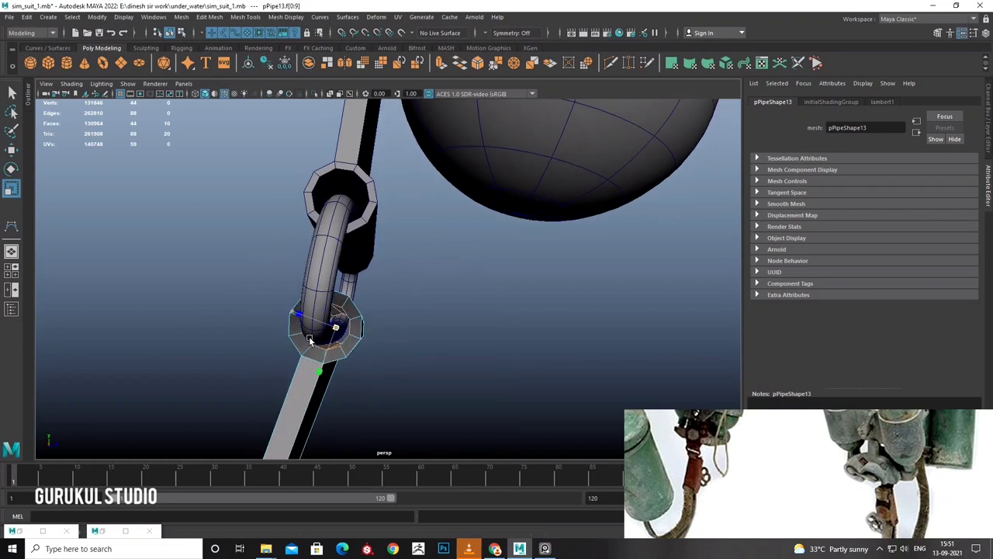
left_click_drag(304, 355, 350, 333, "alt")
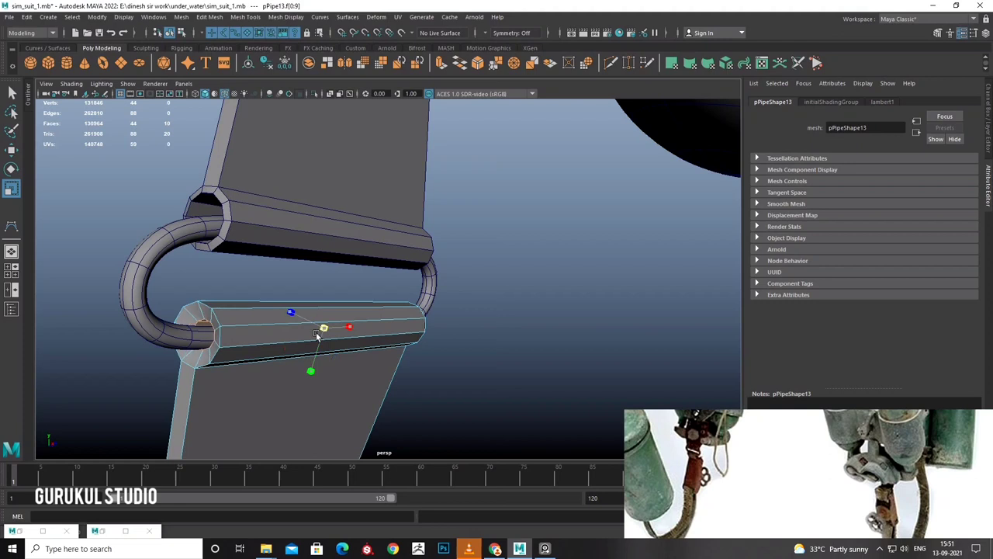
left_click_drag(304, 335, 311, 372, "alt")
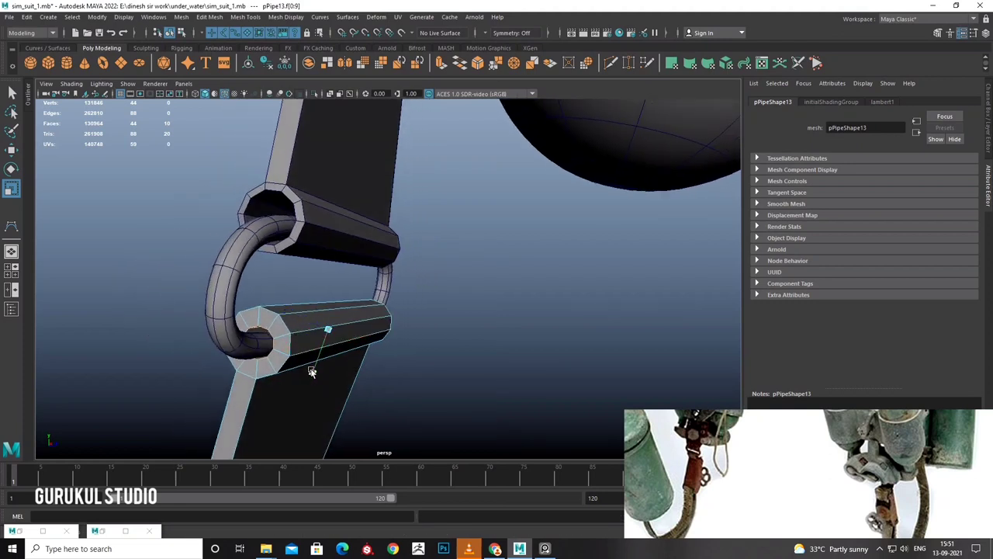
left_click_drag(315, 332, 321, 330, "alt")
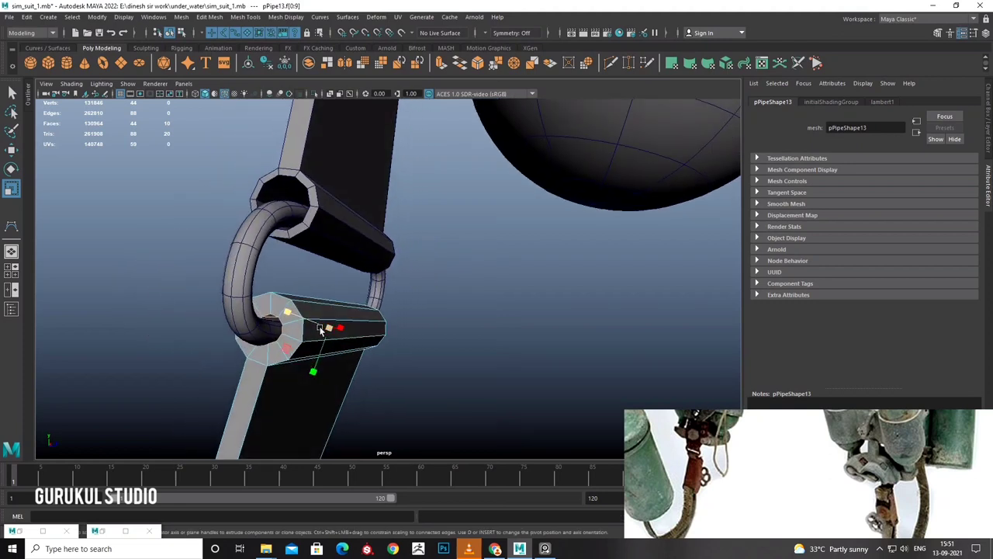
key("w")
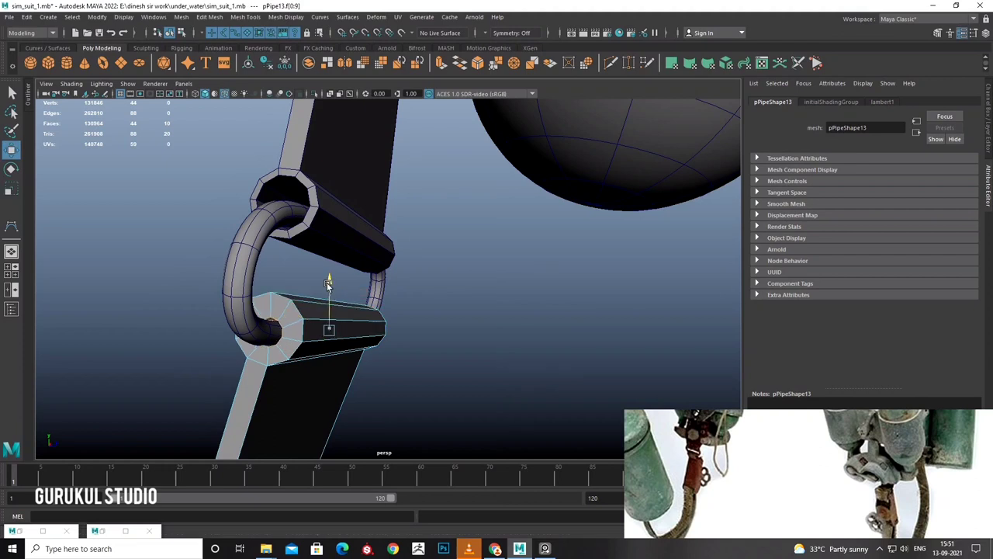
right_click(318, 299)
left_click(472, 258)
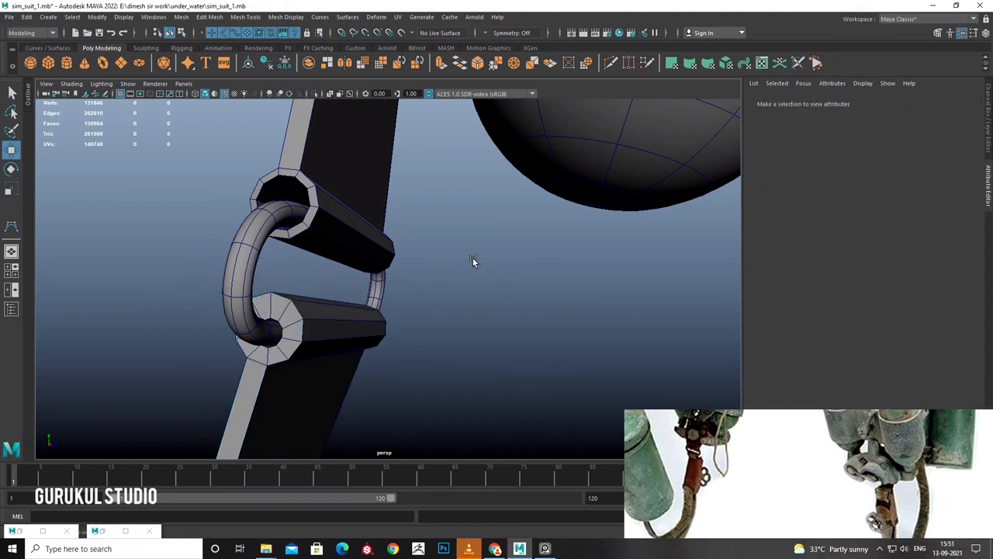
Select the hanging plate's bottom edge and scale it wider in X.
left_click(881, 549)
left_click(860, 525)
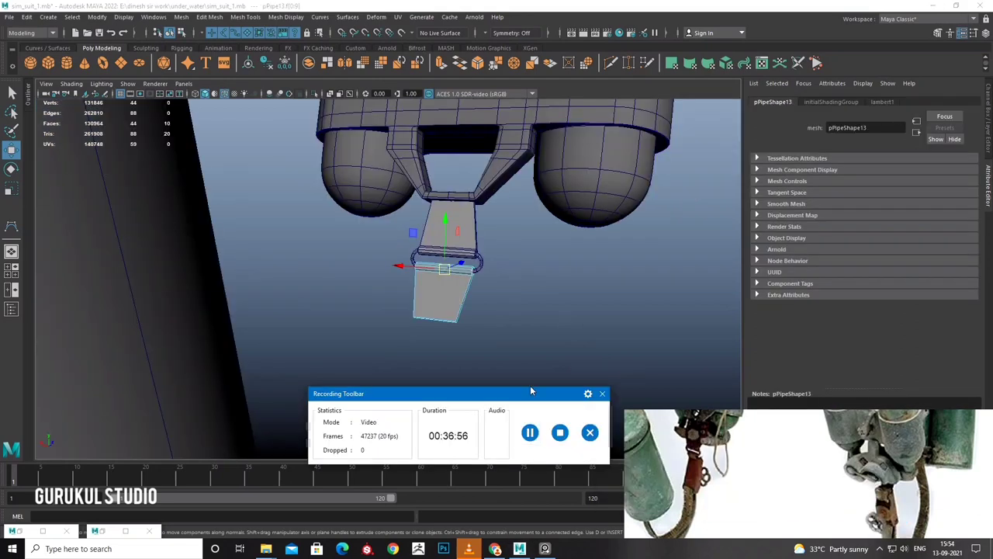
left_click_drag(530, 384, 678, 473)
scroll(432, 354, "up", 3)
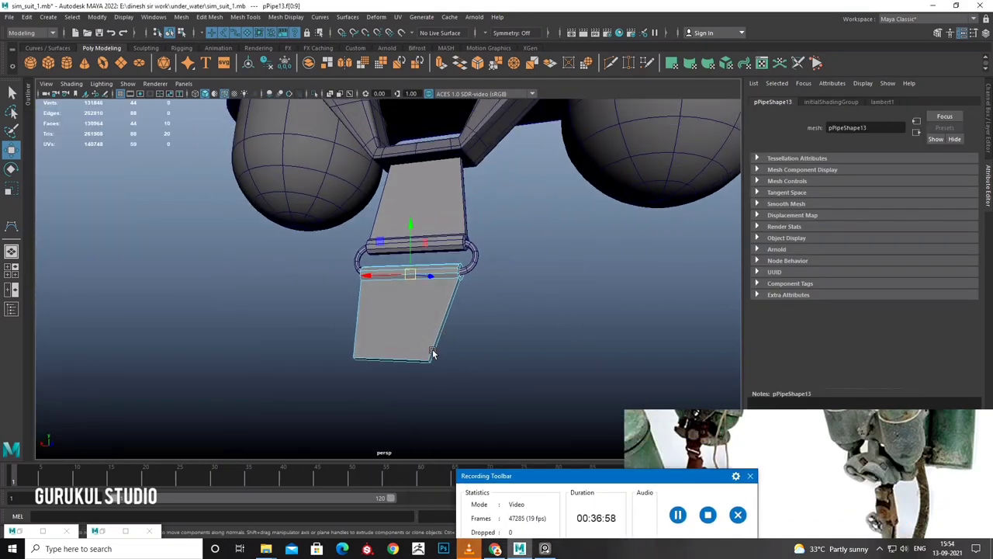
key("r")
left_click_drag(348, 360, 344, 359)
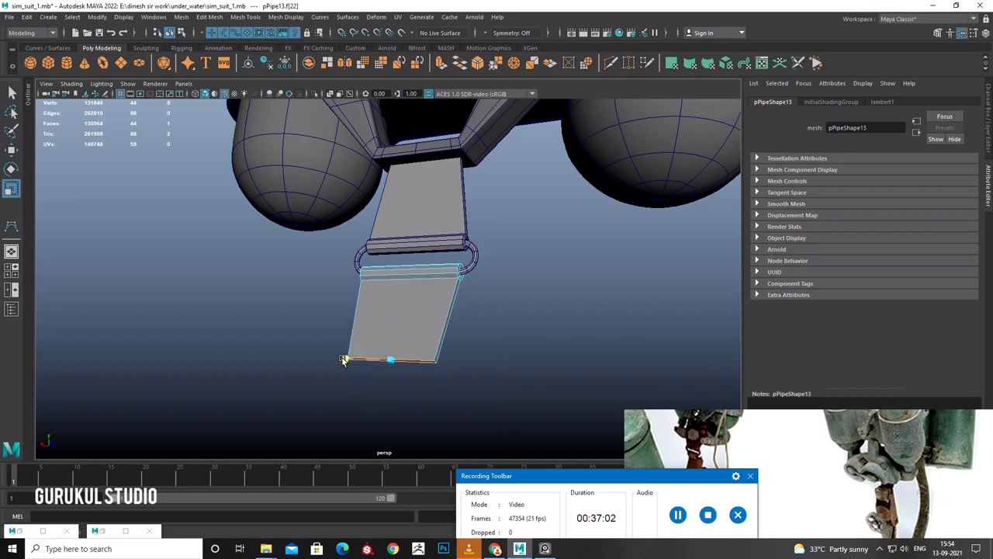
scroll(560, 375, "down", 5)
mouse_move(561, 375)
left_mouse_down("alt")
mouse_move(472, 349)
mouse_move(508, 308)
mouse_move(404, 336)
left_mouse_up("alt")
scroll(433, 342, "down", 3)
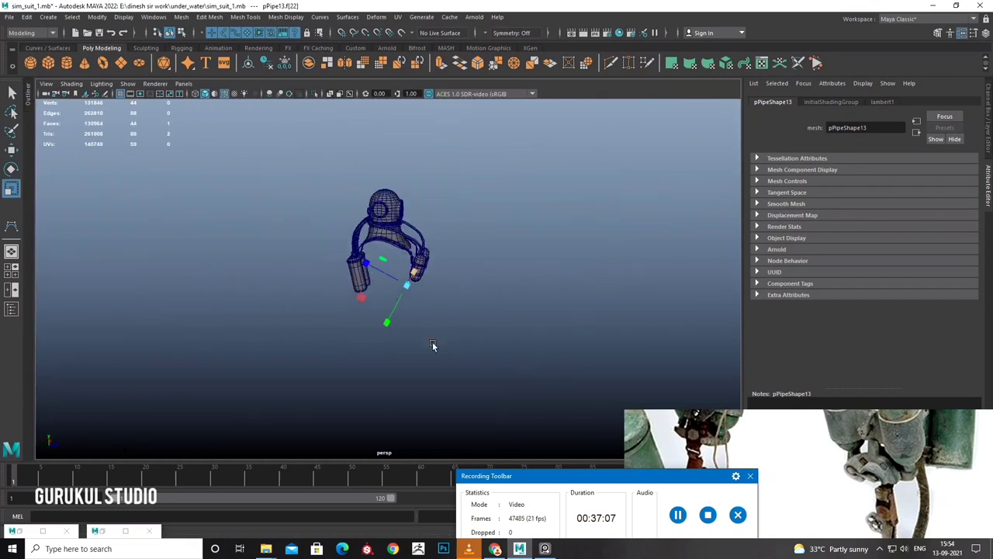
scroll(439, 329, "down", 2)
scroll(427, 342, "up", 3)
scroll(448, 349, "up", 4)
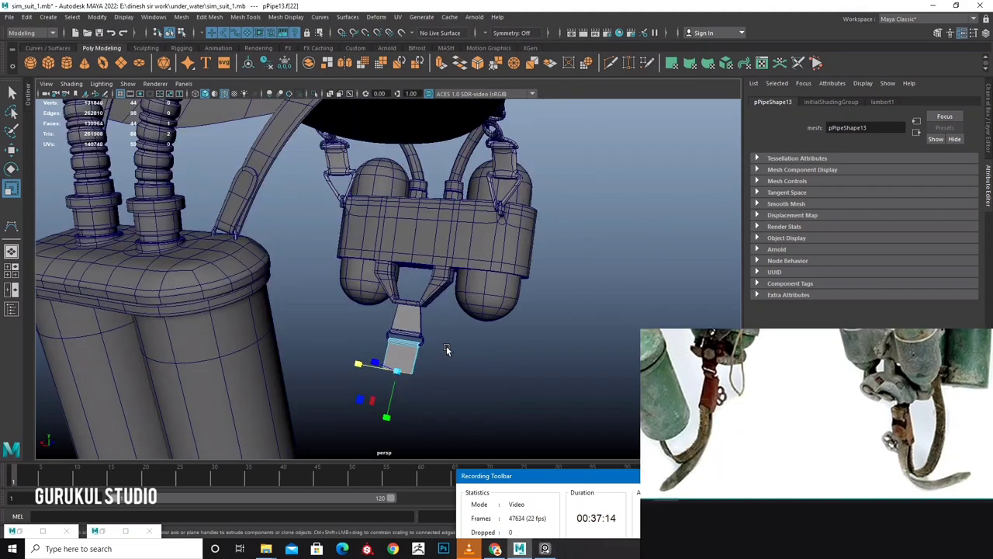
Frame the lower strap end in the side view.
key("w")
mouse_move(397, 364)
left_mouse_down("alt")
mouse_move(388, 333)
mouse_move(410, 347)
left_mouse_up("alt")
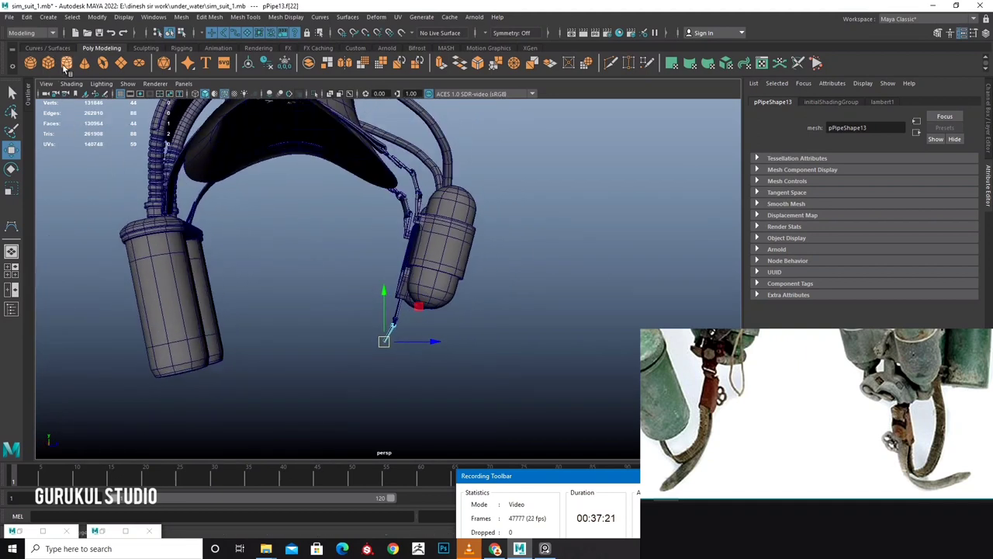
key("space")
key("space")
scroll(459, 355, "down", 3)
scroll(458, 355, "down", 2)
scroll(459, 356, "up", 2)
scroll(693, 384, "down", 2)
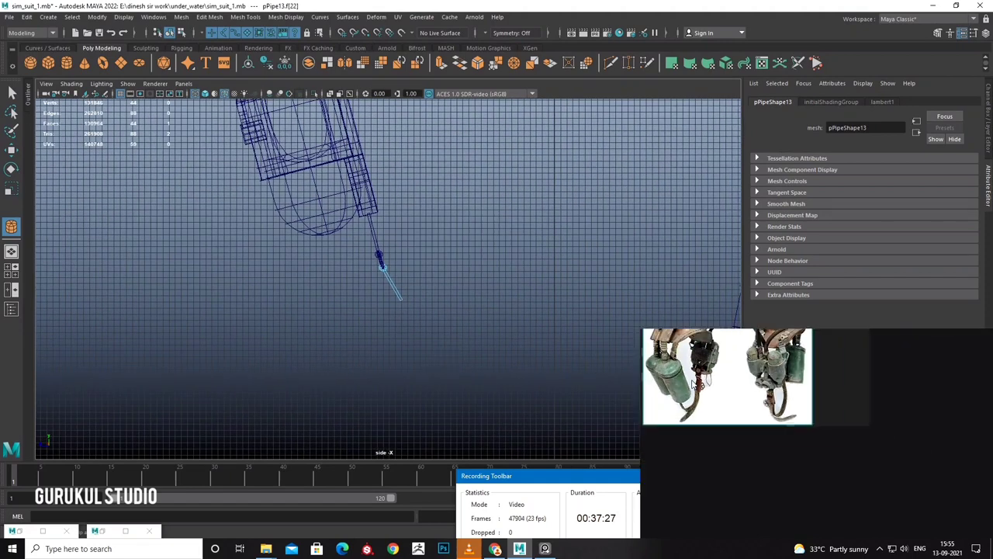
scroll(693, 383, "up", 2)
scroll(693, 384, "down", 2)
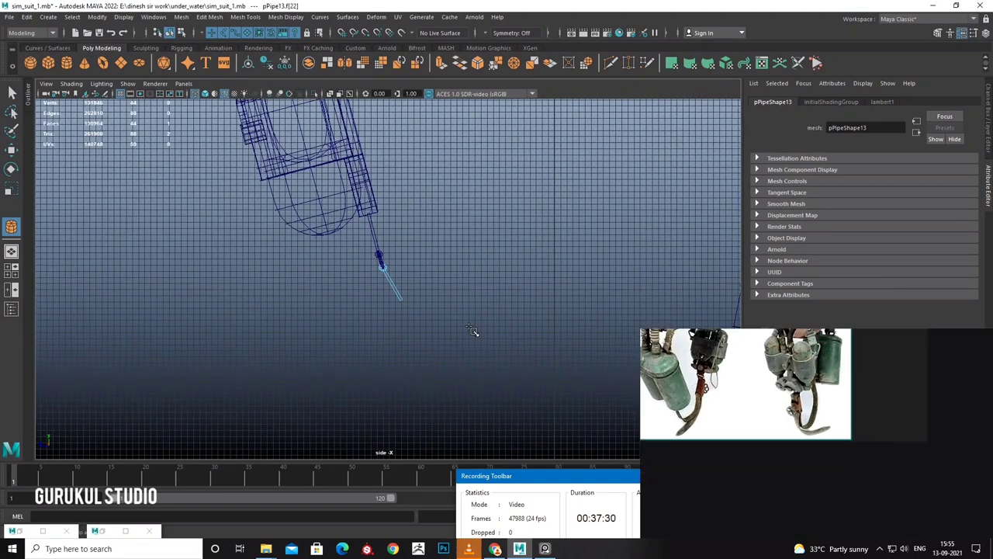
scroll(472, 330, "up", 4)
Draw a new polygon cylinder at the strap's lower end and check it in perspective.
middle_click_drag(466, 329, 424, 326, "alt")
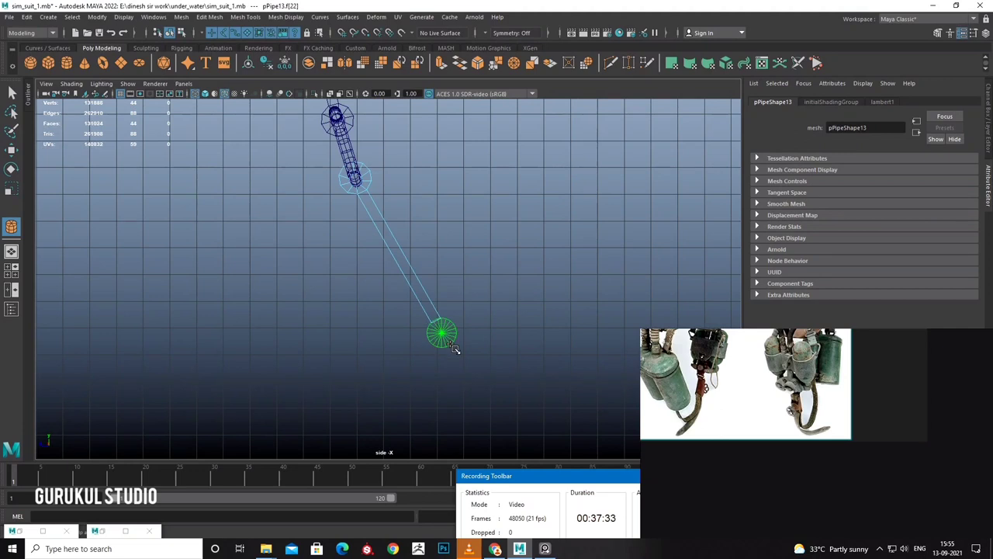
left_click(434, 281)
key("space")
key("space")
mouse_move(427, 297)
left_mouse_down("alt")
mouse_move(502, 312)
mouse_move(459, 305)
left_mouse_up("alt")
scroll(434, 311, "up", 3)
scroll(433, 312, "up", 2)
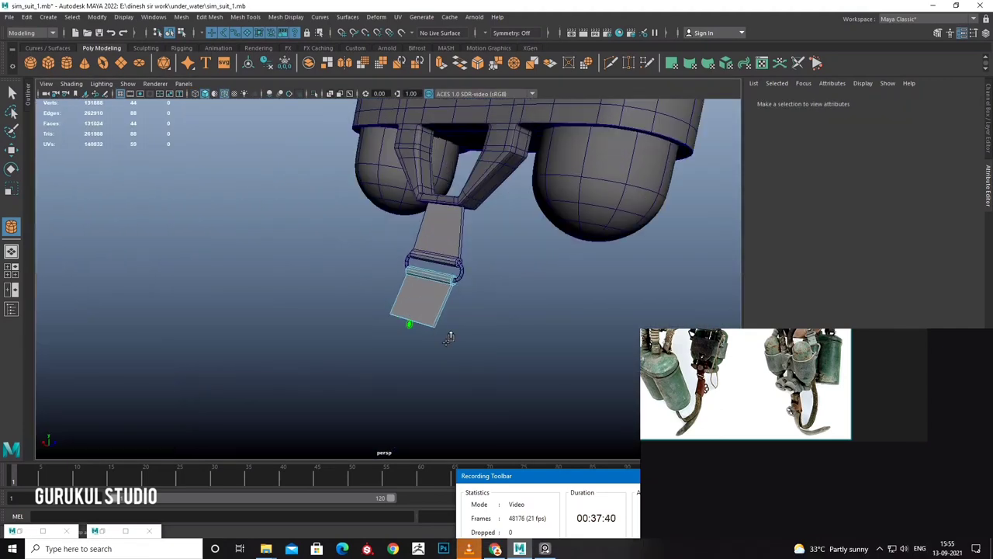
key("space")
key("space")
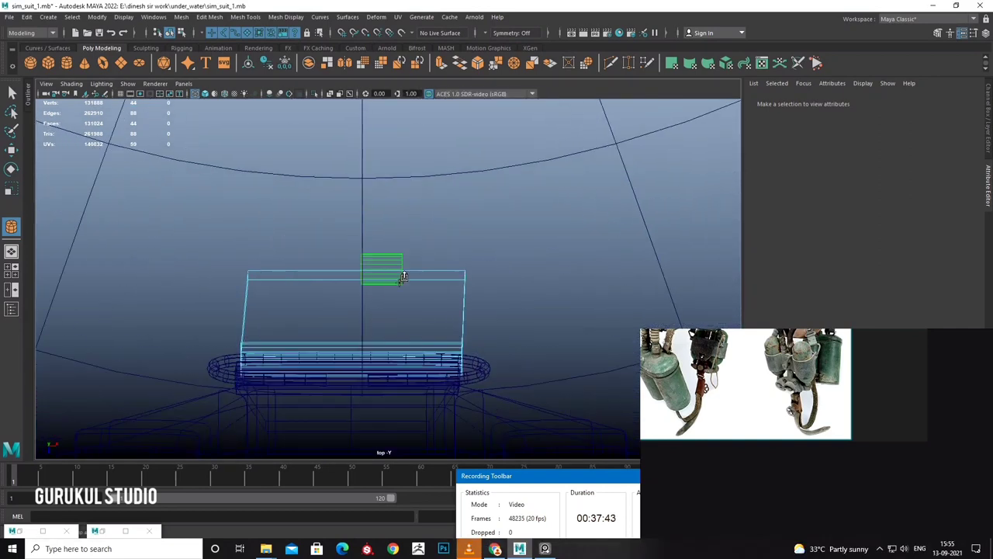
Move the new cylinder onto the strap end and select the plate's four end vertices.
left_click(535, 293)
left_click_drag(504, 268, 399, 270)
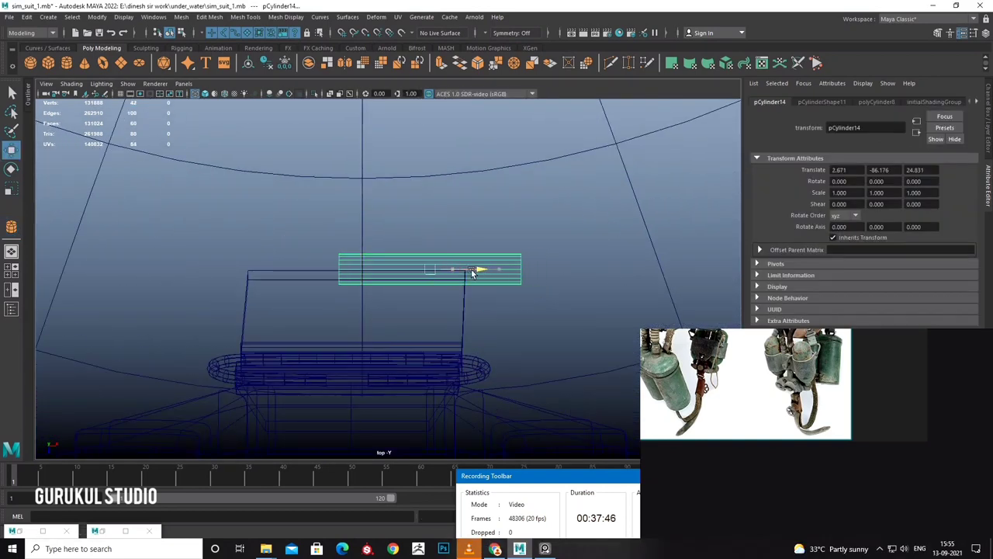
scroll(434, 274, "up", 3)
right_click_drag(486, 276, 438, 264)
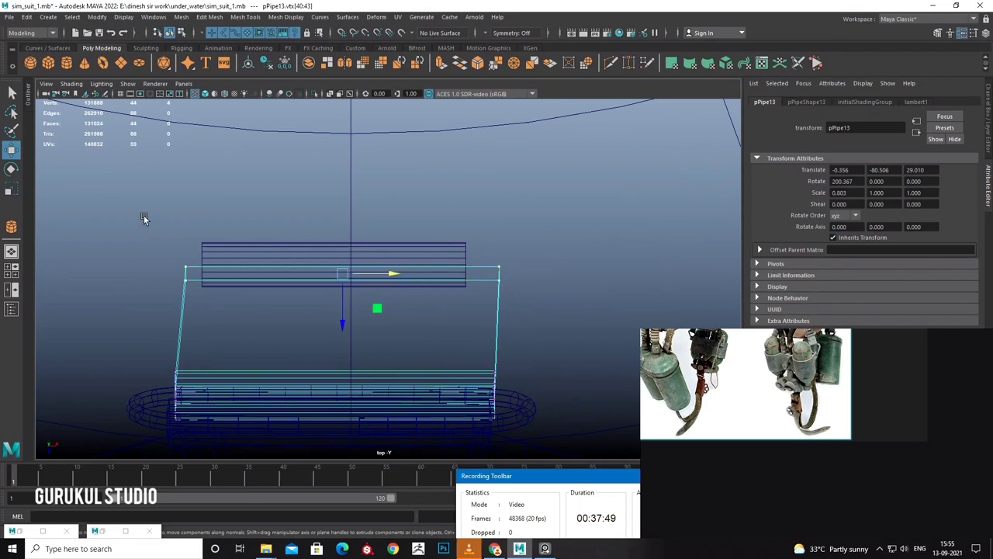
left_click_drag(144, 215, 505, 310)
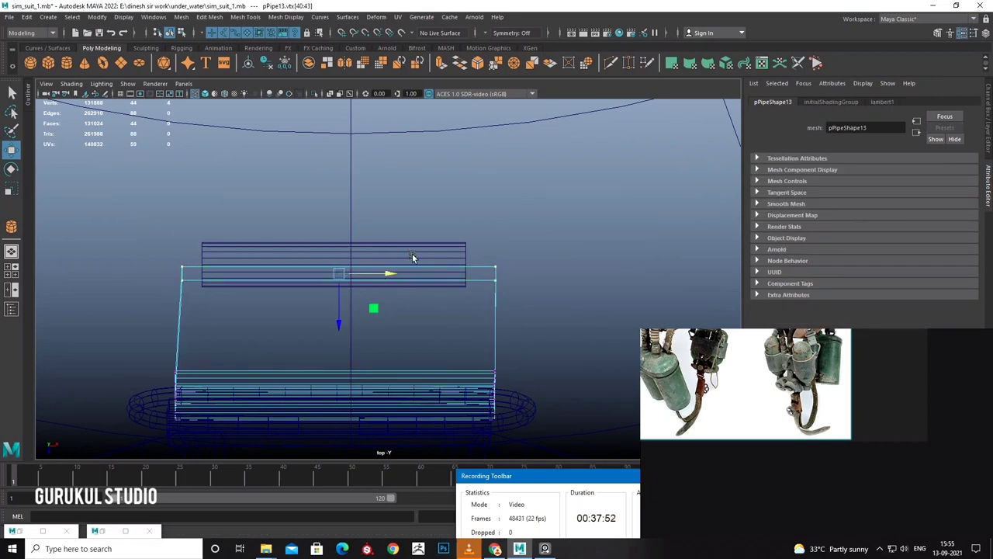
Scale the cylinder wider to match the strap and give it 10 axis subdivisions.
left_click(375, 252)
key("r")
left_click_drag(426, 266, 395, 275)
key("w")
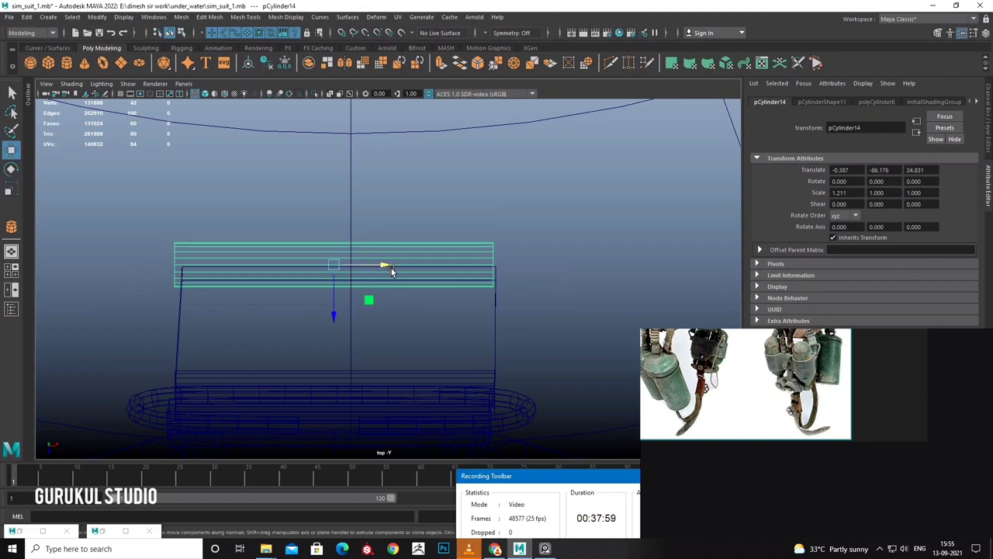
key("ctrl+a")
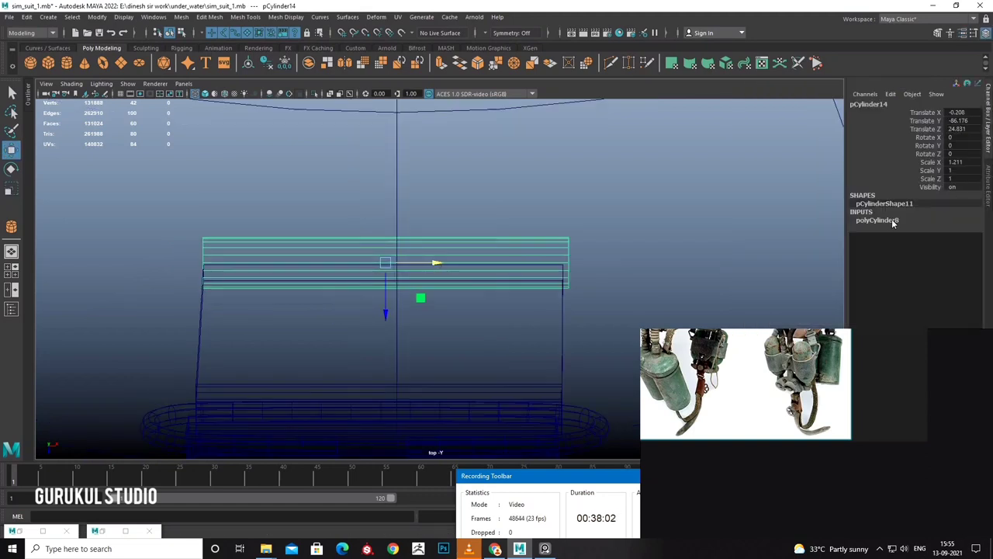
type("10")
key("Return")
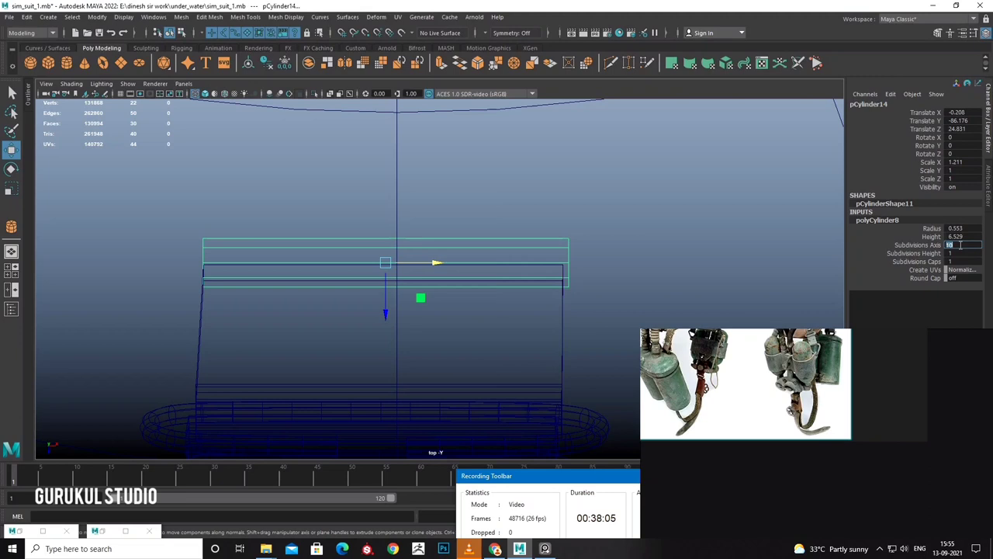
Frame the strap in perspective and inspect the cylinder's end cap.
key("space")
key("space")
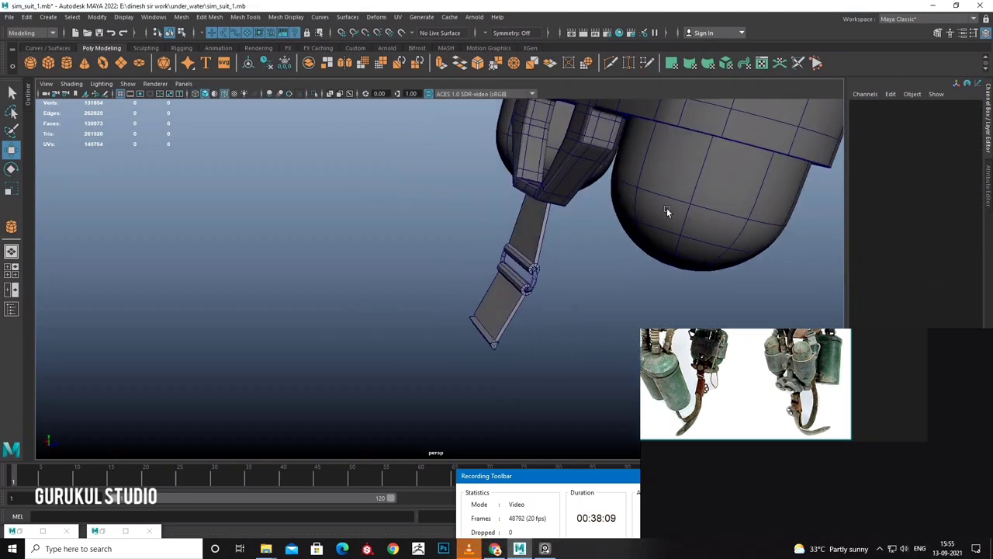
key("f")
left_click(913, 221)
left_click(913, 222)
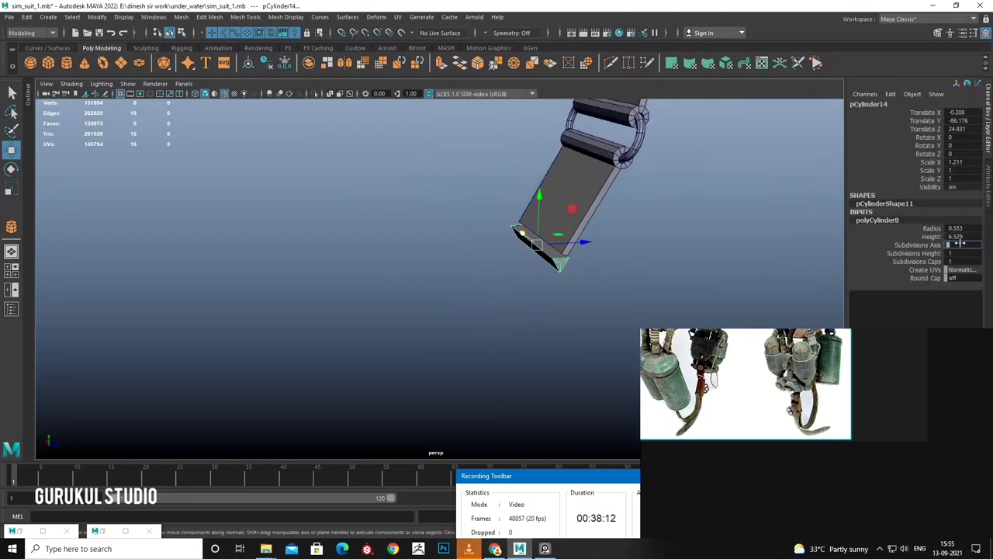
scroll(455, 288, "up", 3)
scroll(455, 288, "up", 2)
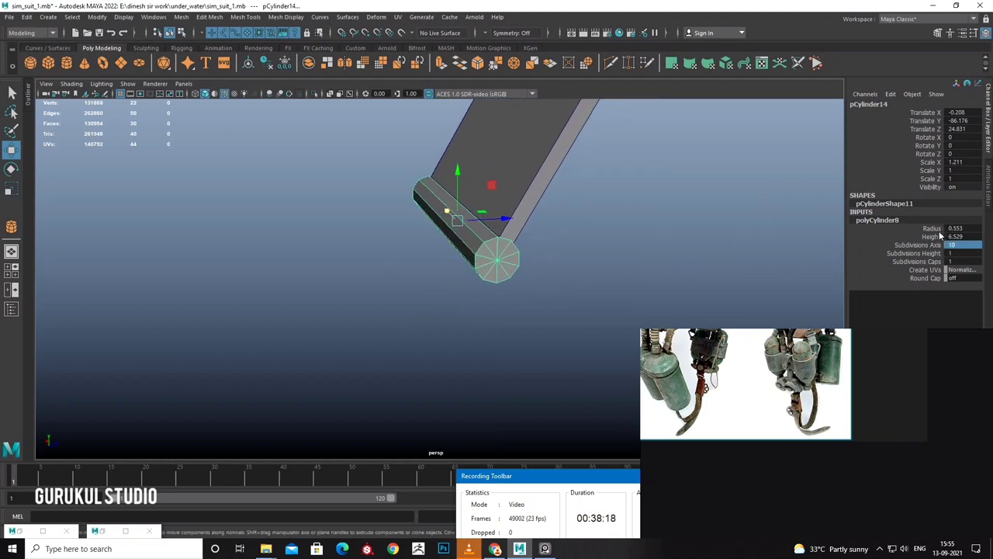
left_click_drag(644, 264, 550, 227, "alt")
mouse_move(470, 283)
left_mouse_down("alt")
mouse_move(514, 281)
mouse_move(505, 282)
left_mouse_up("alt")
right_click_drag(505, 281, 488, 270)
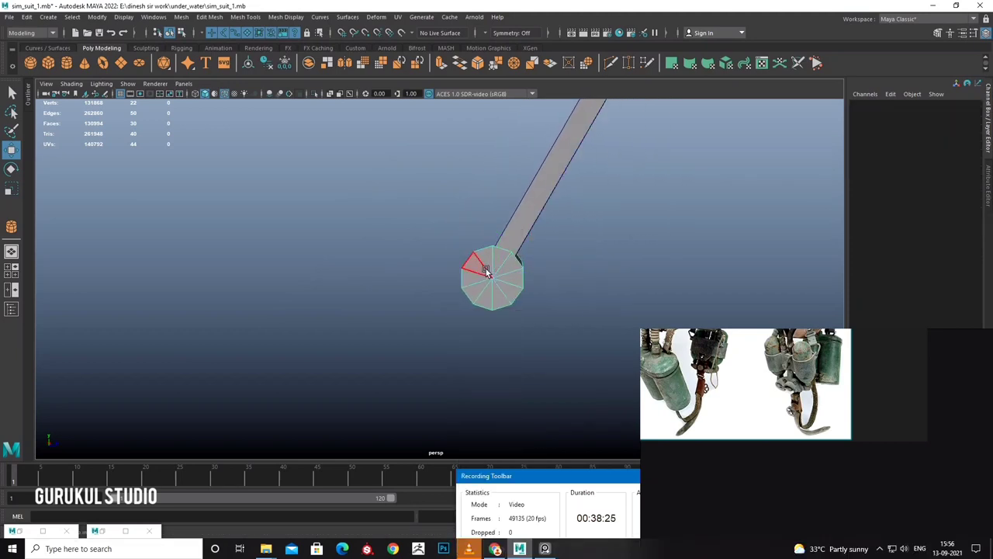
left_click(488, 270)
Check the strap end in the side view and select the end cylinder.
mouse_move(487, 271)
left_mouse_down("alt")
mouse_move(512, 293)
mouse_move(442, 276)
left_mouse_up("alt")
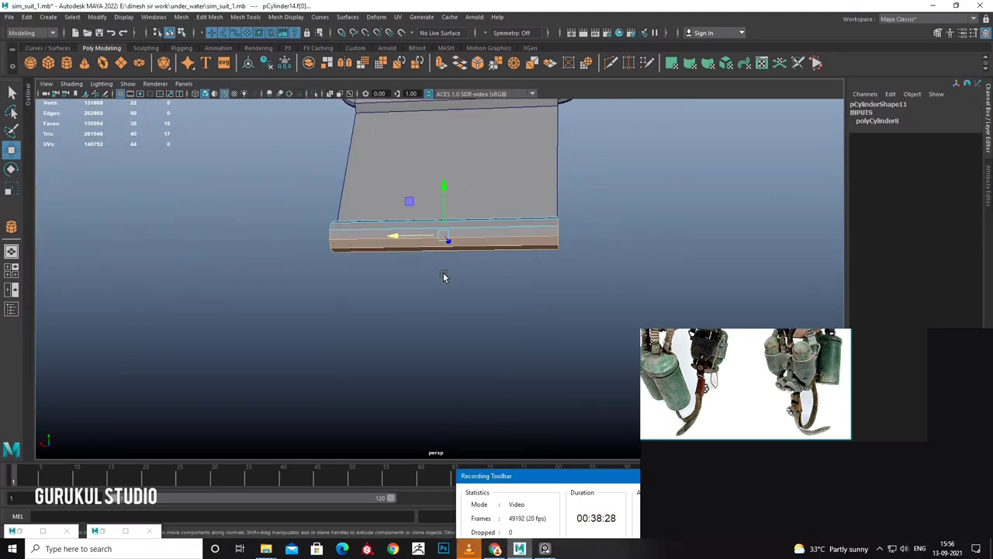
key("space")
key("space")
middle_click_drag(417, 268, 453, 289, "alt")
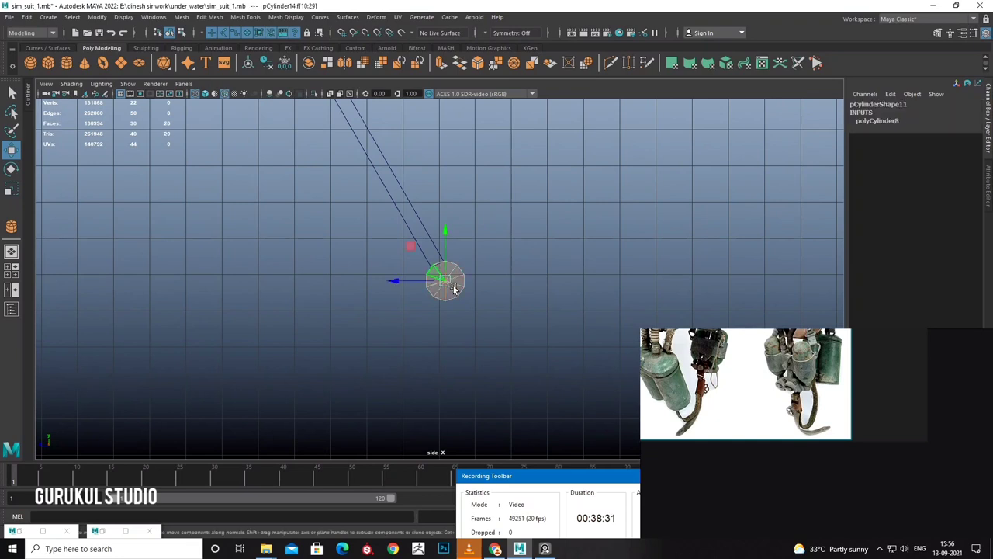
left_click(454, 285, "ctrl")
key("space")
key("space")
mouse_move(537, 266)
left_mouse_down("alt")
mouse_move(453, 266)
mouse_move(332, 301)
mouse_move(363, 304)
mouse_move(307, 267)
mouse_move(381, 308)
mouse_move(392, 287)
left_mouse_up("alt")
left_click(334, 297)
Rotate the end cylinder about 12.4° in X to follow the strap's angle.
key("e")
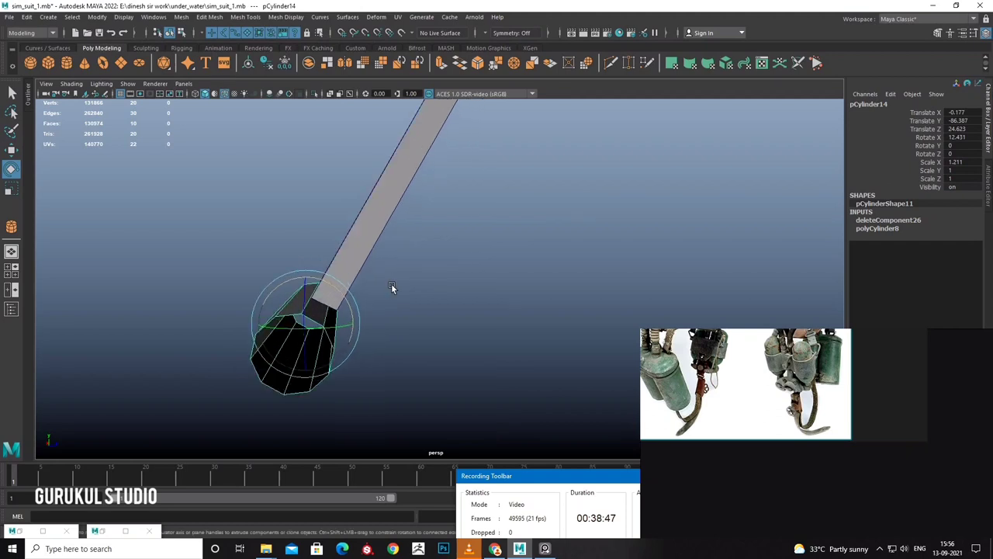
right_click_drag(396, 235, 360, 286)
left_click(361, 285)
mouse_move(361, 285)
left_mouse_down("alt")
mouse_move(398, 297)
mouse_move(328, 345)
left_mouse_up("alt")
left_click(398, 299)
right_click_drag(307, 263, 309, 333)
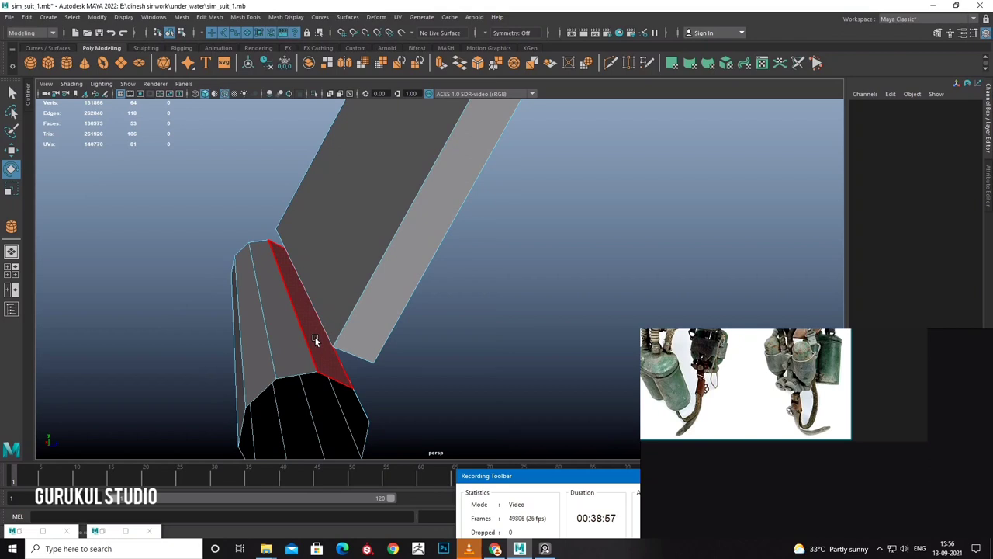
Extrude the cylinder's side faces outward to give the loop wall thickness.
right_click(316, 335, "shift")
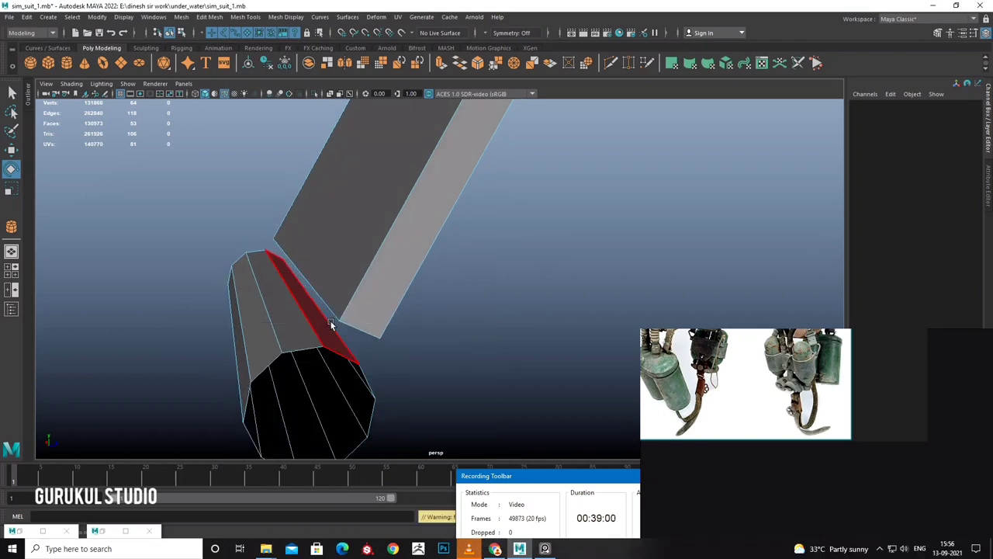
key("ctrl+z")
key("ctrl+z")
key("ctrl+z")
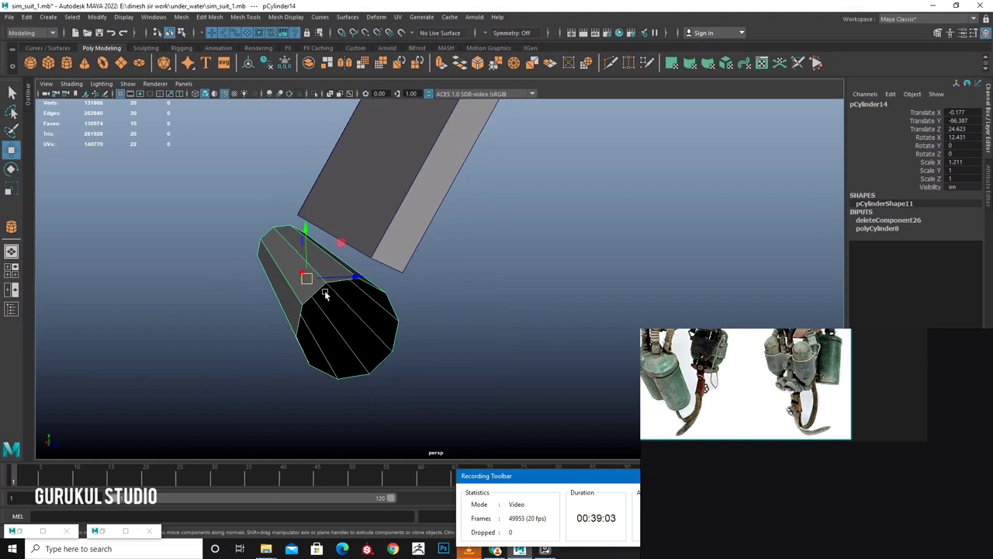
key("ctrl+z")
left_click(318, 288)
key("ctrl+e")
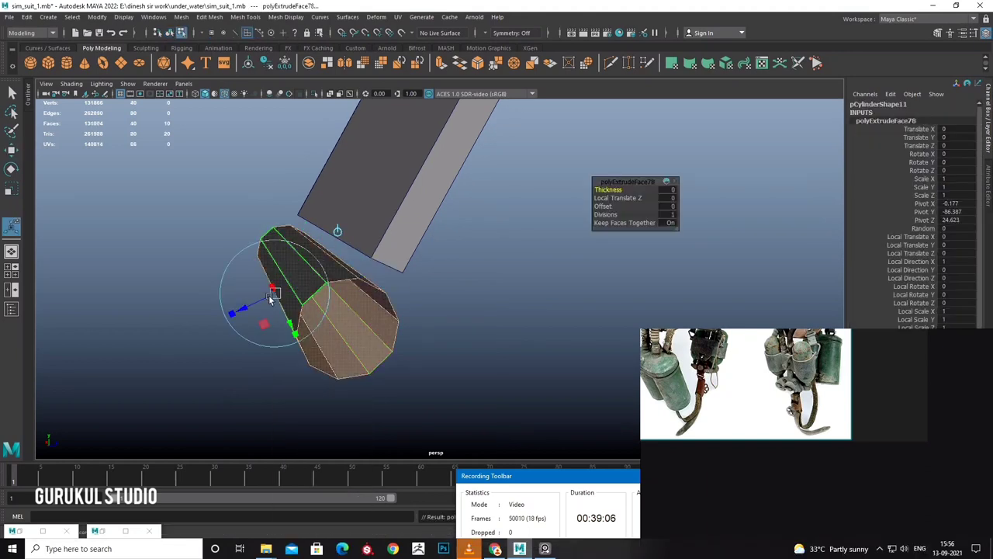
middle_click_drag(244, 309, 232, 308)
Delete the overlapping strap face and the cylinder face beneath the strap.
mouse_move(233, 309)
left_mouse_down("alt")
mouse_move(353, 310)
mouse_move(357, 240)
left_mouse_up("alt")
left_click(353, 233)
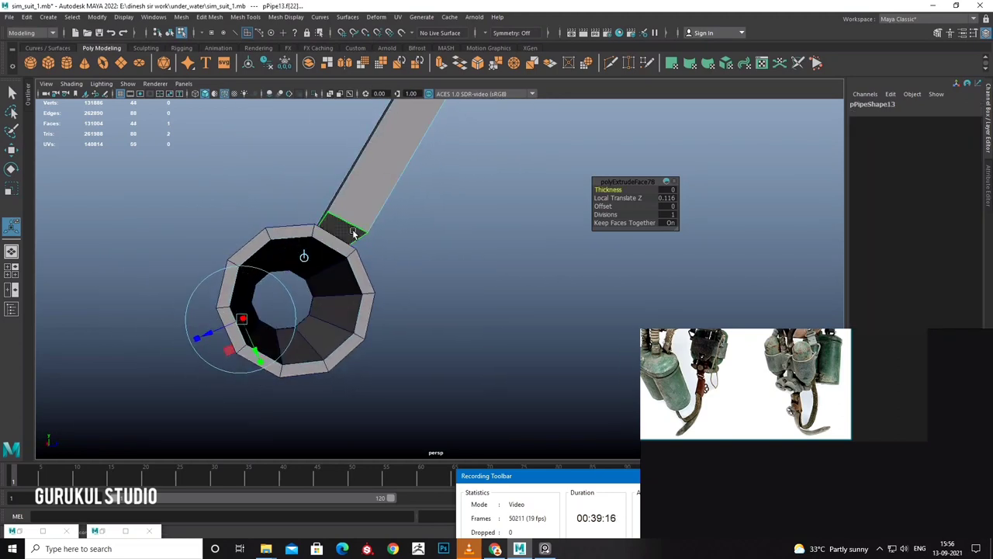
key("Delete")
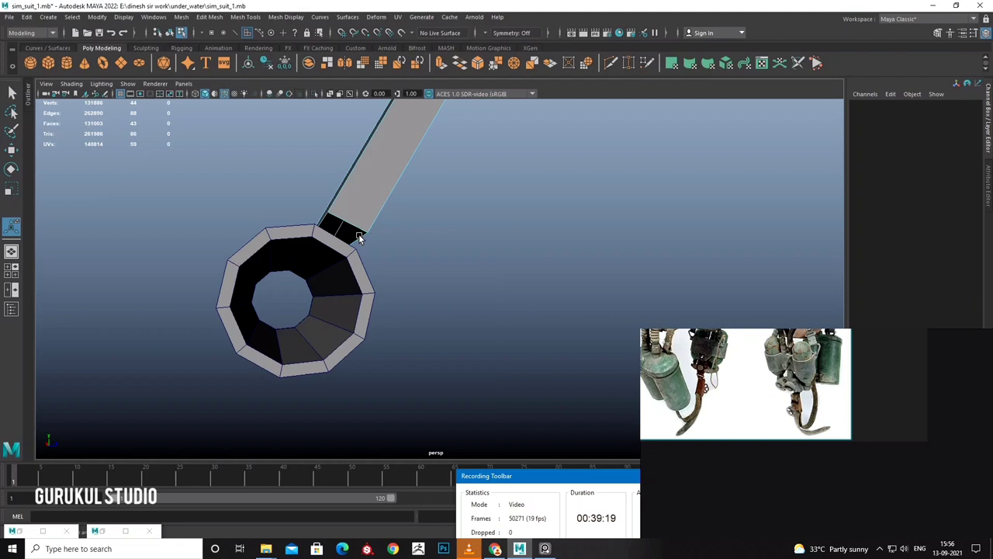
left_click_drag(359, 238, 320, 304, "alt")
left_click(321, 304)
right_click_drag(319, 263, 320, 287)
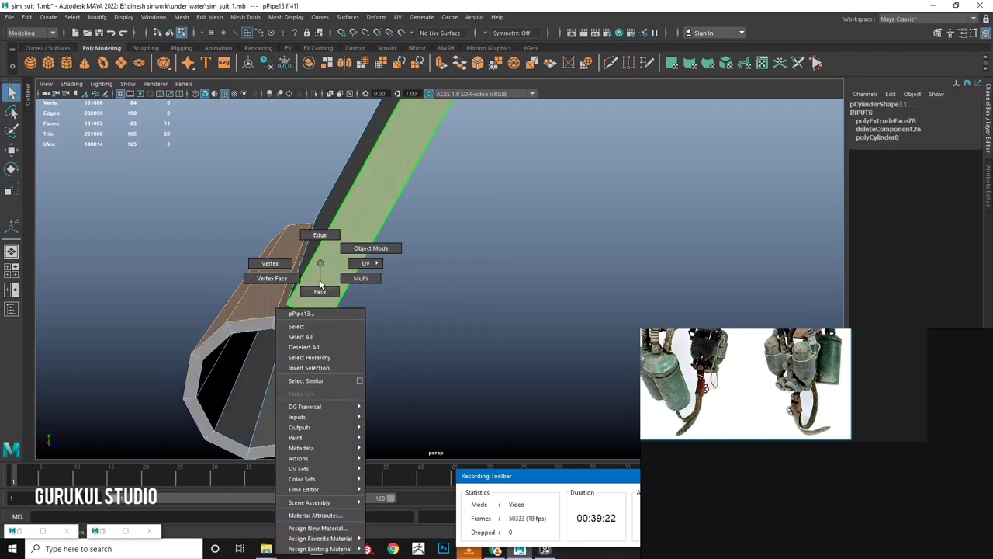
left_click(300, 329)
right_click_drag(299, 330, 297, 303)
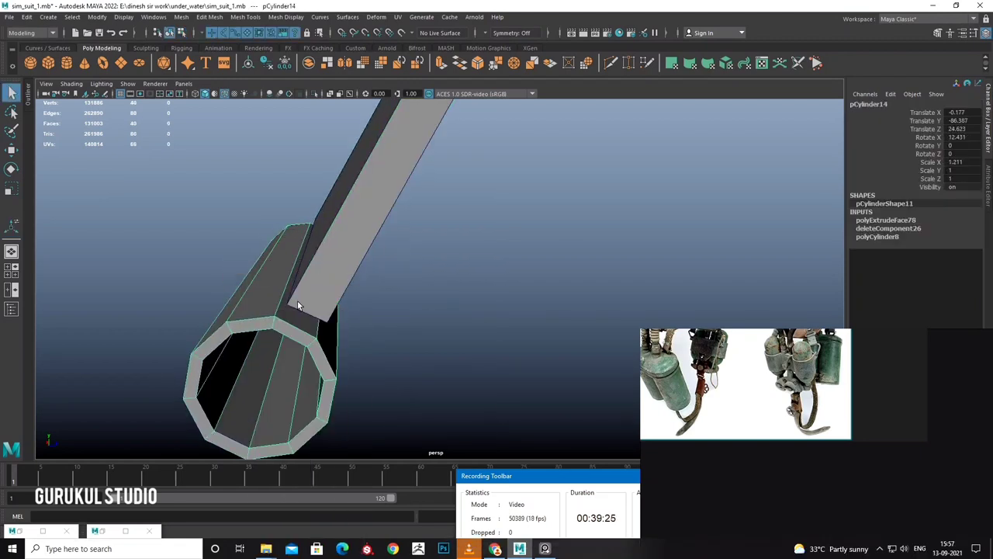
left_click(319, 317)
key("Delete")
Combine the strap and cylinder into a single mesh.
right_click_drag(310, 264, 331, 263)
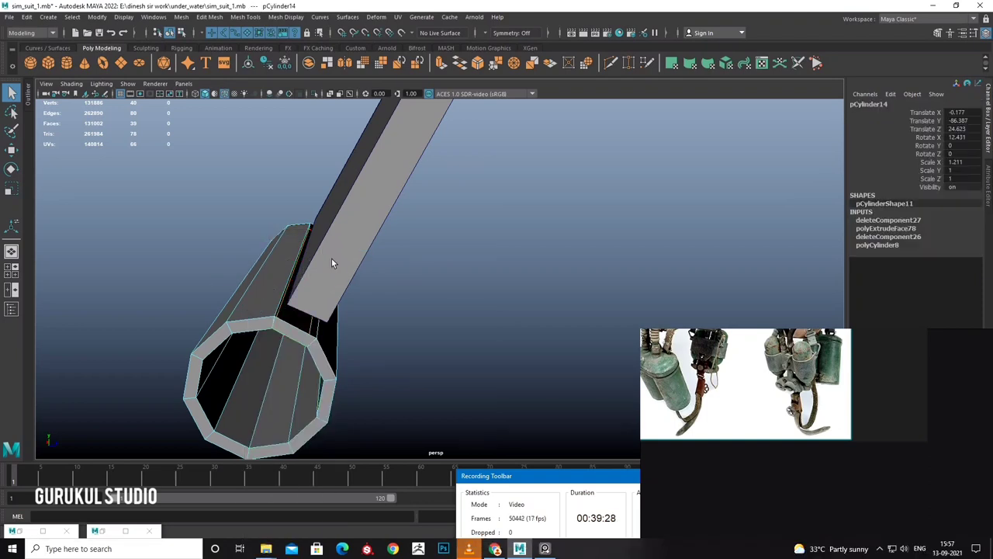
left_click_drag(331, 262, 357, 233, "alt")
left_click(357, 253, "shift")
left_click(181, 16)
left_click(196, 44)
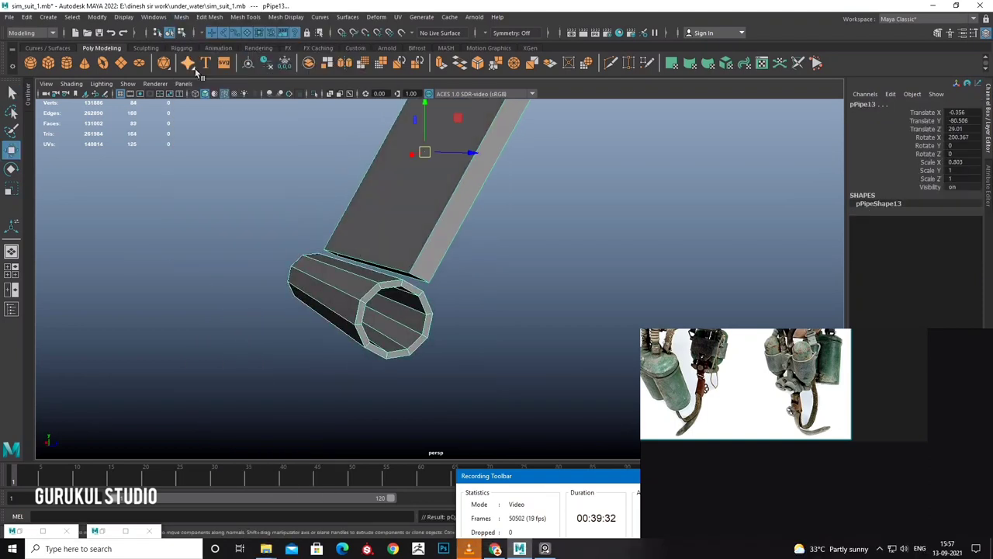
Select the loop edge beside the strap and try adding divisions, then undo it.
left_click_drag(256, 144, 309, 214, "alt")
right_click_drag(252, 203, 250, 185)
left_click_drag(250, 211, 233, 261, "alt")
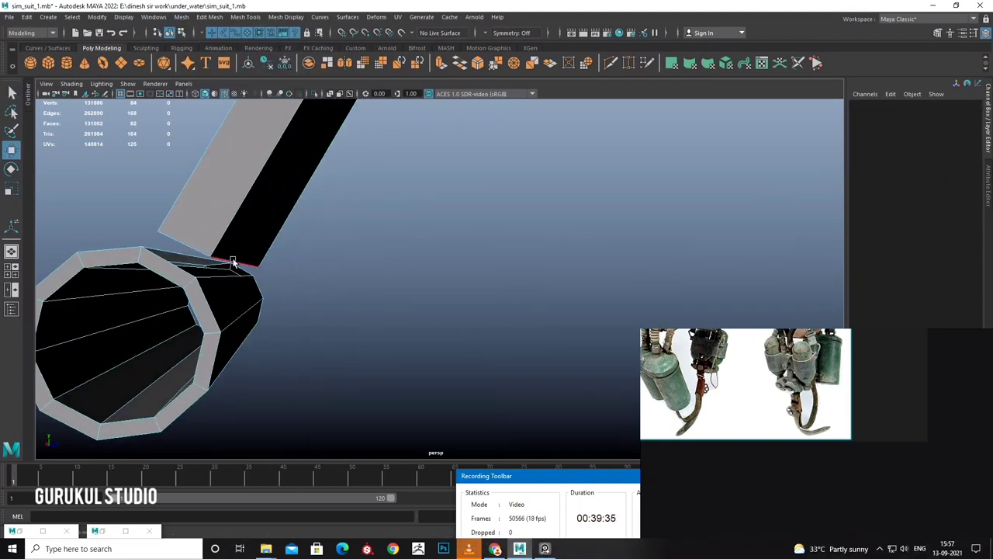
left_click(232, 262)
right_click_drag(320, 245, 306, 365, "shift")
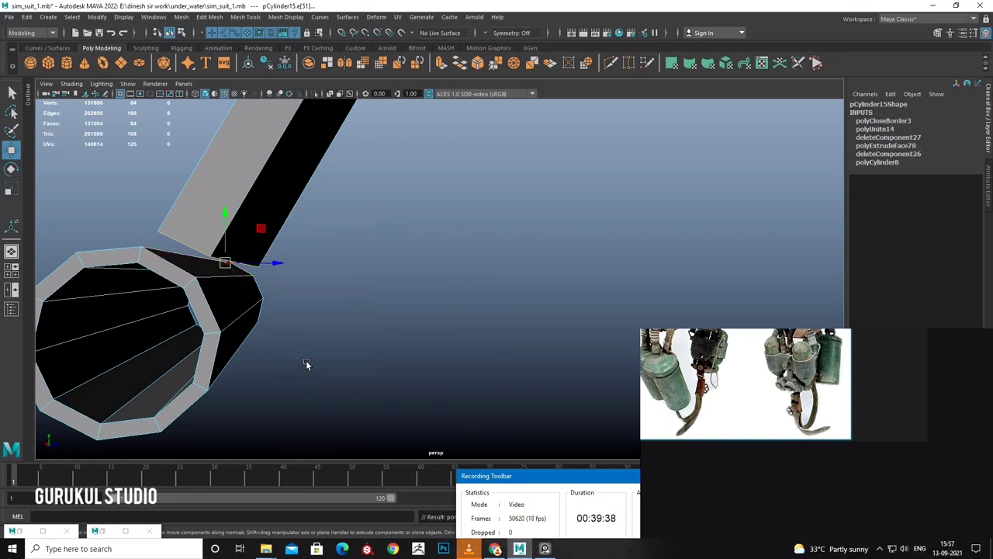
right_click_drag(366, 236, 359, 354, "shift")
mouse_move(354, 356)
left_mouse_down("alt")
mouse_move(536, 250)
mouse_move(455, 262)
mouse_move(286, 81)
left_mouse_up("alt")
key("ctrl+z")
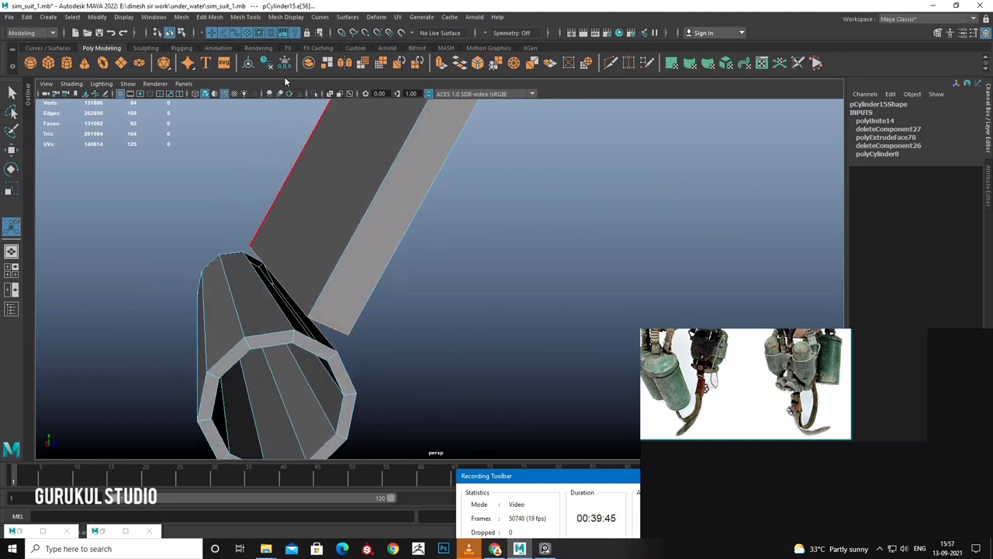
Bridge the first three gaps between loop and strap with Append to Polygon faces.
left_click(232, 16)
left_click(256, 55)
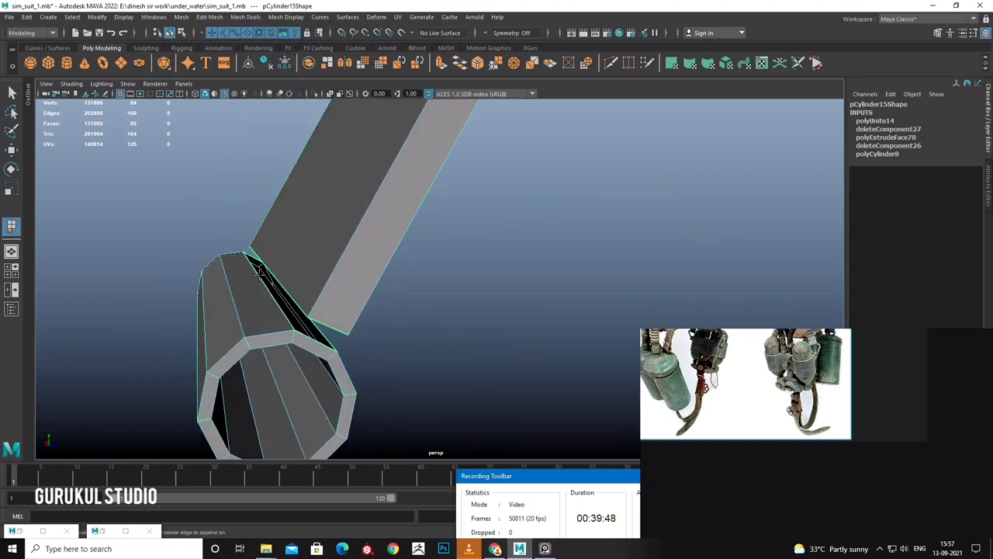
key("Return")
mouse_move(290, 259)
left_mouse_down("alt")
mouse_move(331, 285)
mouse_move(357, 249)
mouse_move(307, 249)
mouse_move(314, 258)
mouse_move(505, 274)
mouse_move(335, 279)
left_mouse_up("alt")
key("Return")
key("w")
key("y")
left_click(314, 258)
left_click(315, 253)
key("Return")
Append a fourth face to close the last gap, then view the whole strap.
key("w")
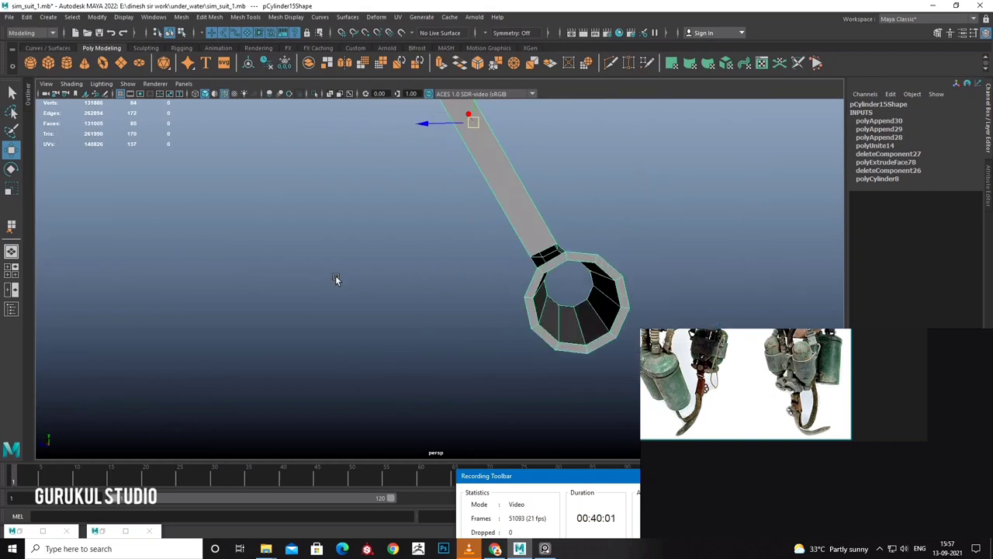
key("y")
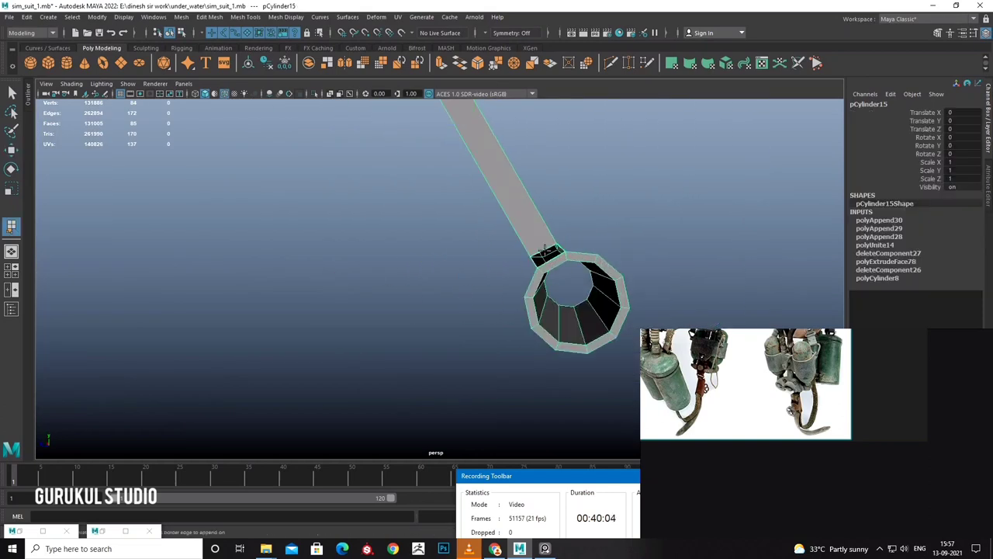
key("Return")
mouse_move(548, 261)
left_mouse_down("alt")
mouse_move(572, 250)
mouse_move(550, 248)
left_mouse_up("alt")
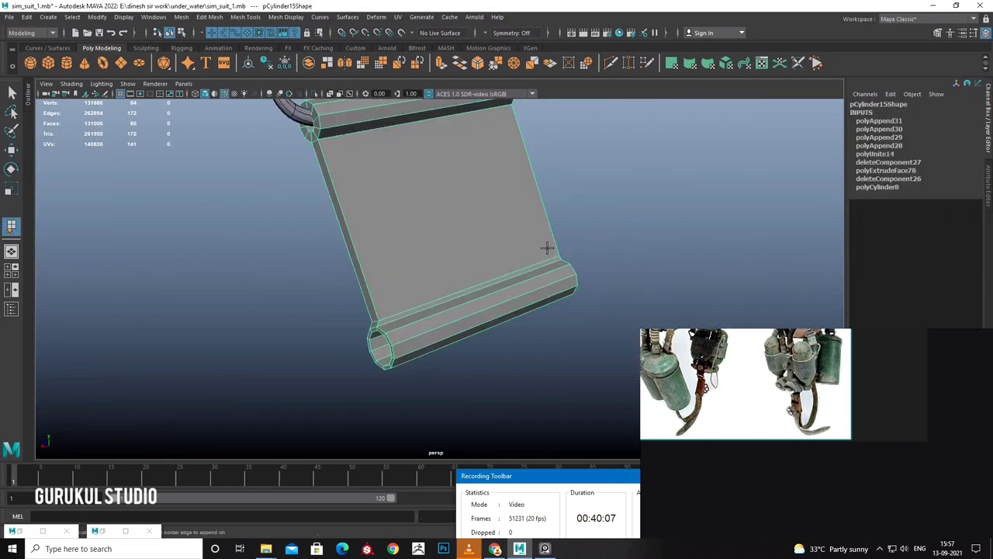
key("w")
scroll(546, 250, "down", 3)
scroll(547, 247, "up", 5)
Start a CV curve in the side view, placing its first point below the right tank.
scroll(510, 232, "down", 5)
left_click(562, 250)
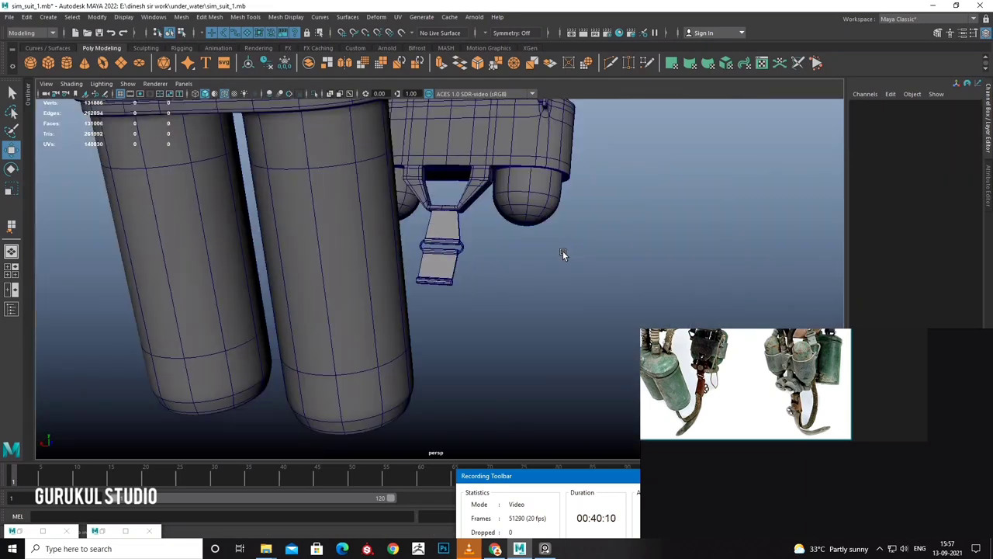
scroll(563, 251, "down", 2)
mouse_move(494, 246)
left_mouse_down("alt")
mouse_move(450, 231)
mouse_move(460, 228)
mouse_move(465, 236)
mouse_move(399, 242)
mouse_move(405, 228)
left_mouse_up("alt")
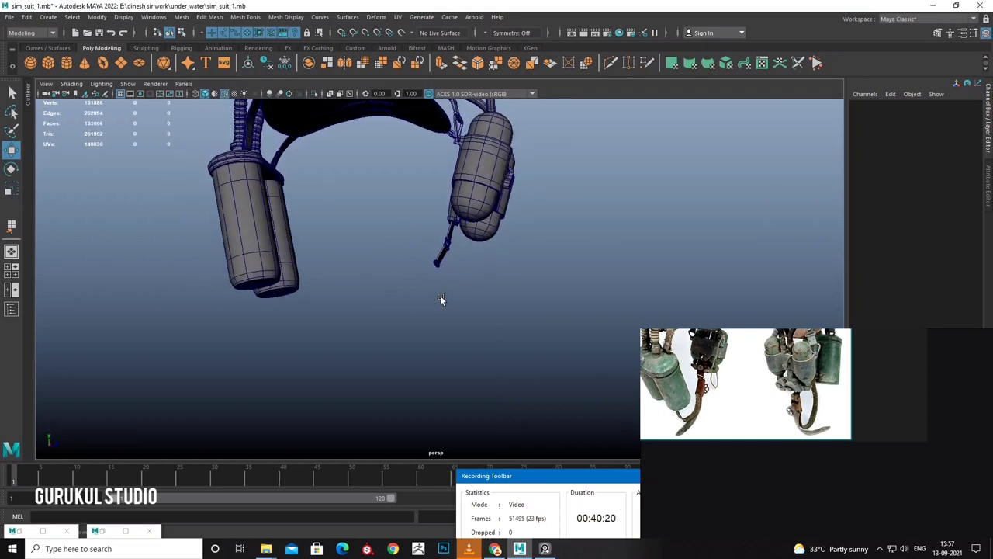
left_click(51, 17)
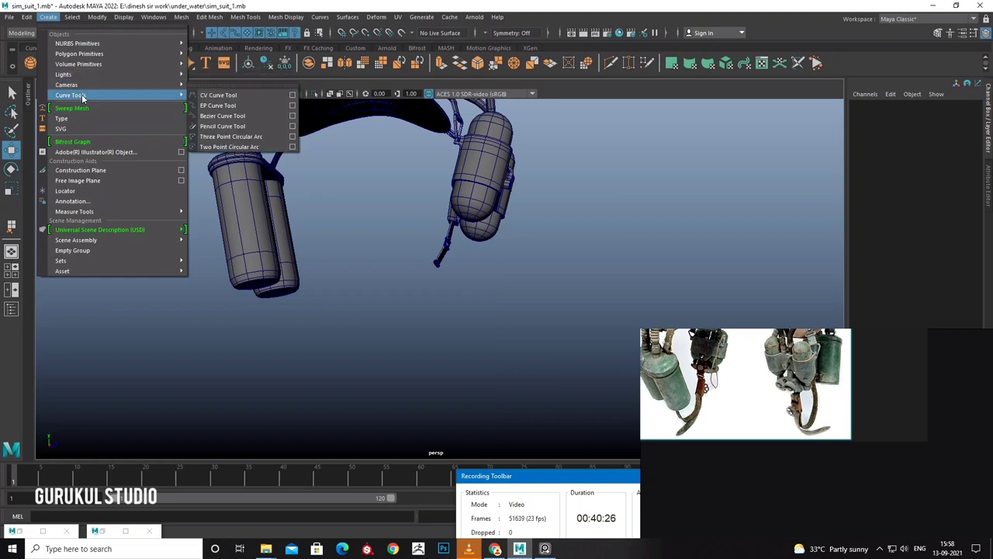
left_click(218, 95)
key("space")
key("space")
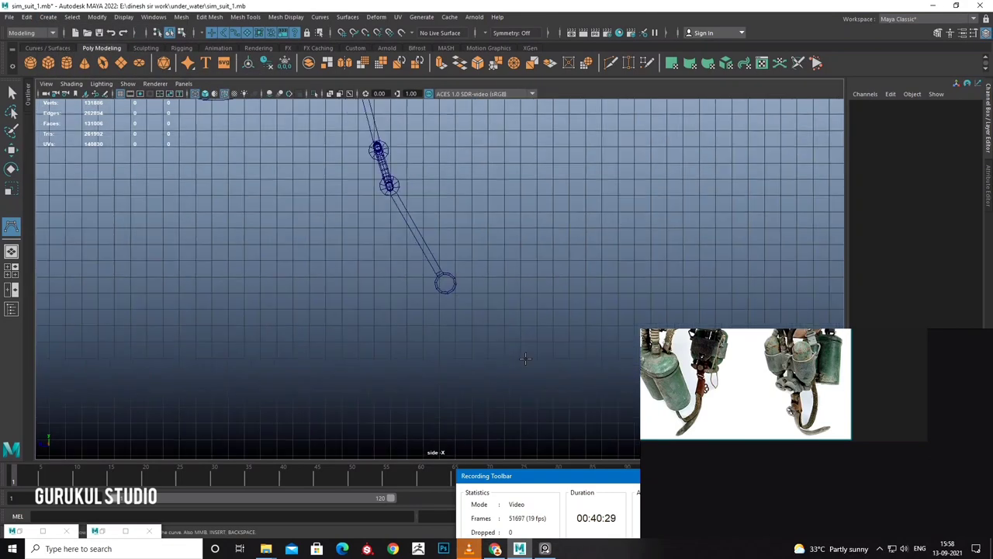
scroll(516, 358, "down", 3)
scroll(517, 358, "down", 1)
scroll(526, 320, "down", 1)
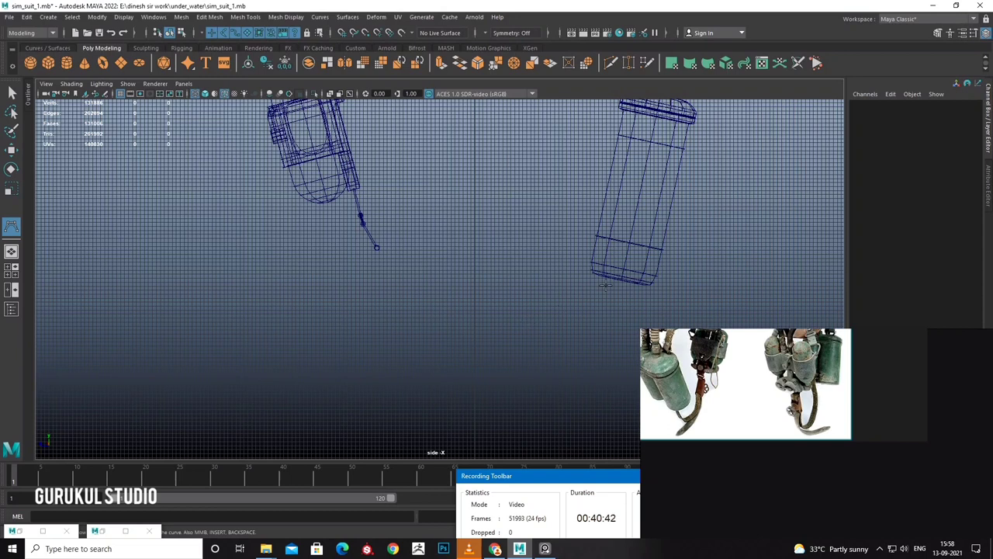
left_click(602, 227)
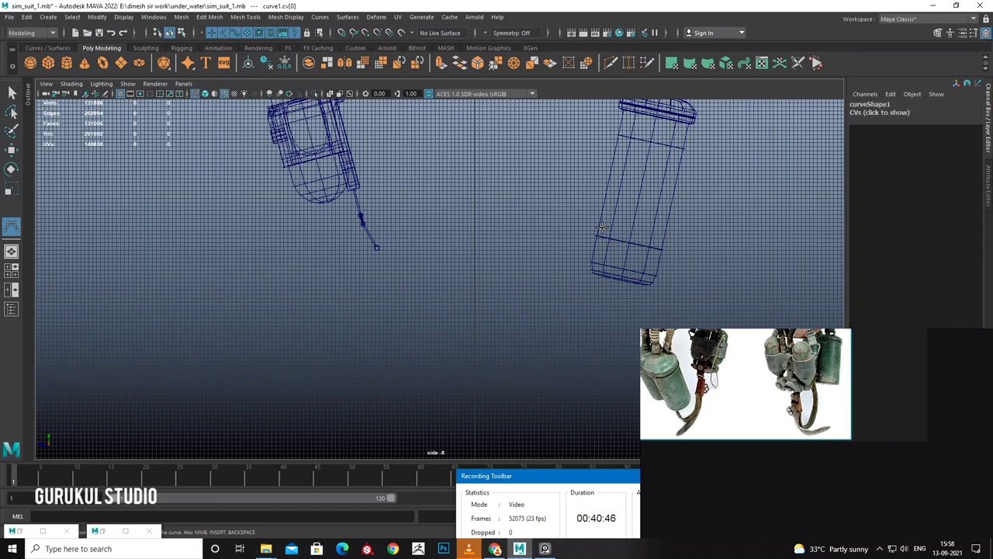
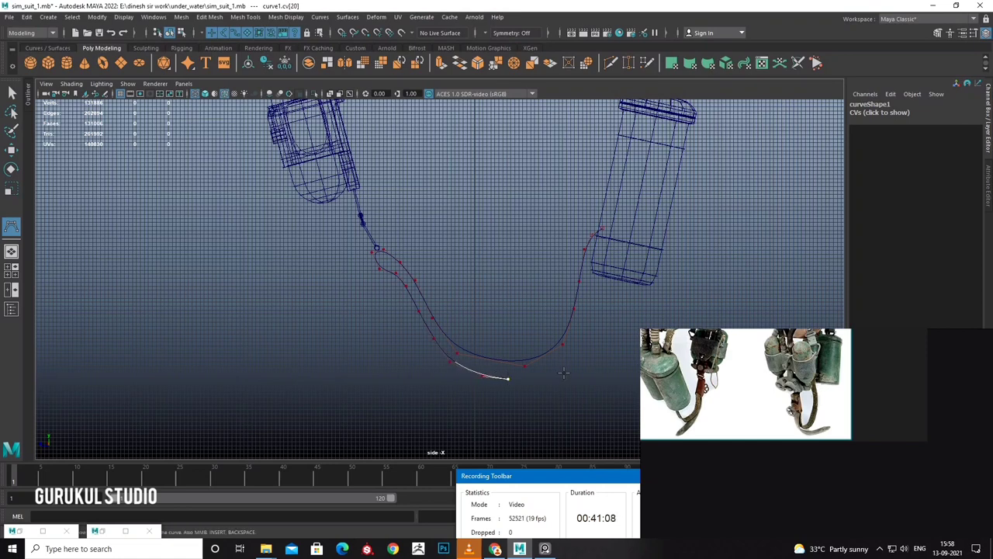
Finish the hose curve and pull its top control vertex left and up to form the loop.
key("w")
scroll(482, 305, "up", 3)
scroll(419, 278, "up", 3)
scroll(428, 281, "up", 2)
scroll(428, 281, "up", 1)
right_click_drag(431, 268, 431, 232)
left_click(431, 262)
left_click_drag(434, 265, 395, 264)
middle_click_drag(442, 301, 422, 257, "alt")
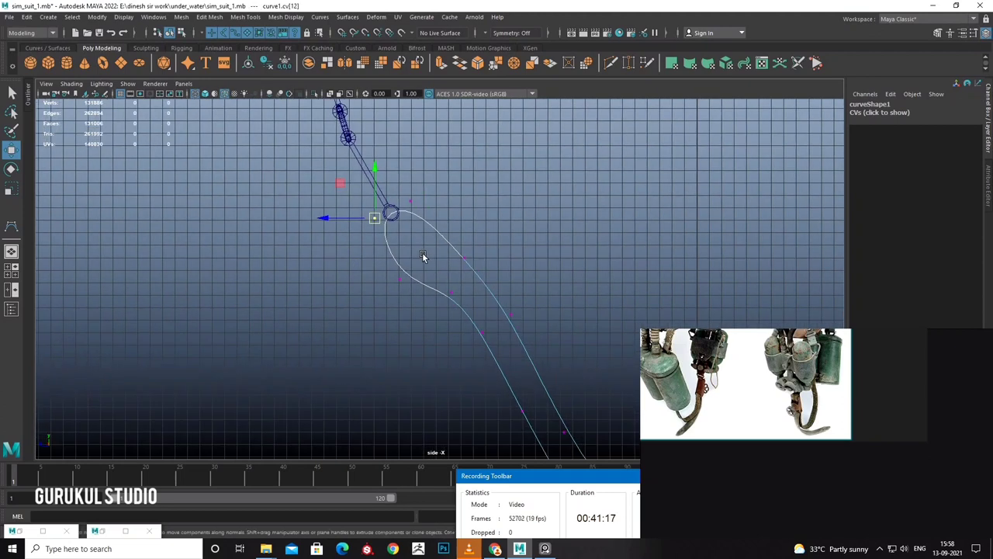
left_click_drag(460, 261, 461, 245)
middle_click_drag(444, 269, 440, 212, "alt")
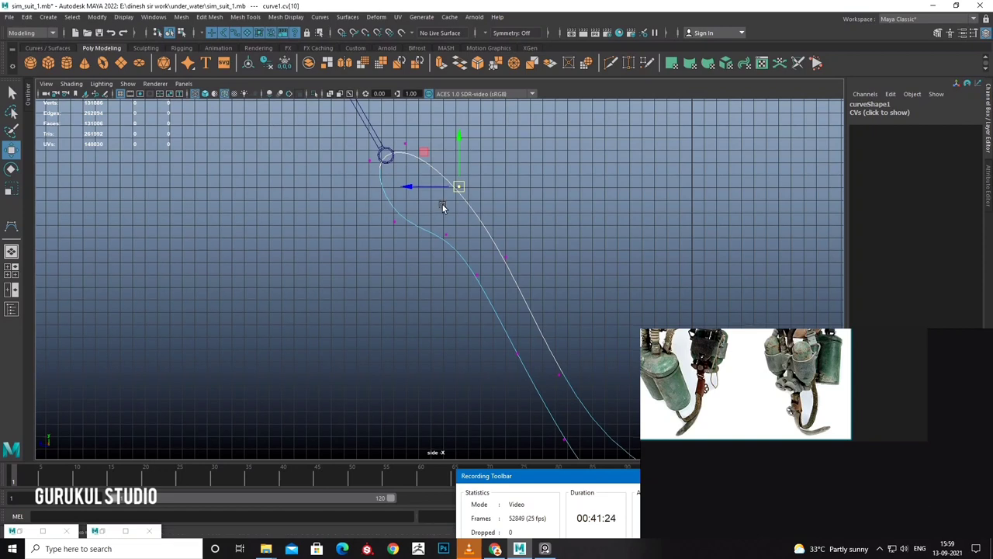
Nudge the next control vertex to adjust the bend, then select the curve's end point at the tank.
left_click(406, 220)
left_click_drag(406, 221, 401, 204)
mouse_move(401, 203)
middle_mouse_down("alt")
mouse_move(332, 140)
mouse_move(556, 232)
middle_mouse_up("alt")
scroll(532, 284, "up", 5)
left_click(541, 235)
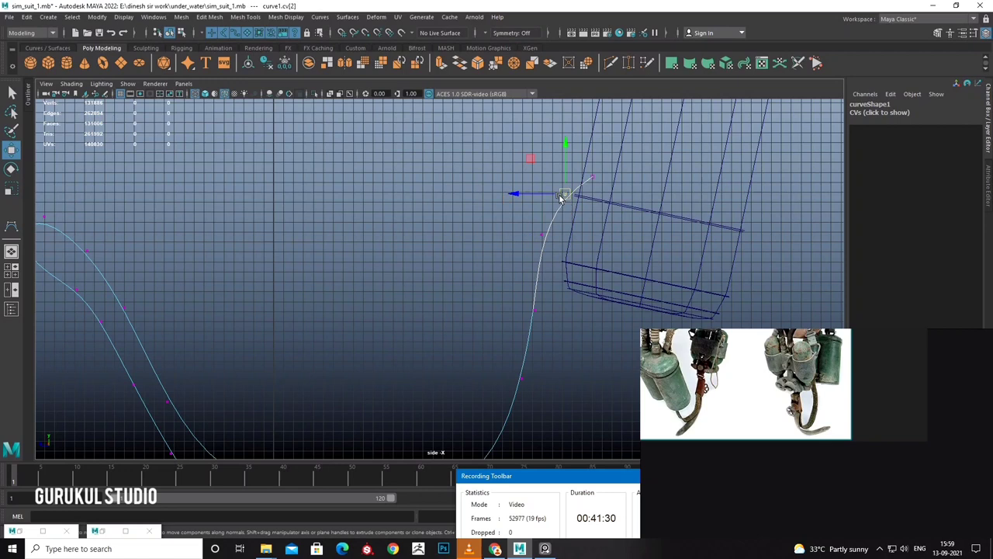
left_click(591, 176)
mouse_move(565, 480)
left_mouse_down()
mouse_move(551, 326)
mouse_move(607, 381)
left_mouse_up()
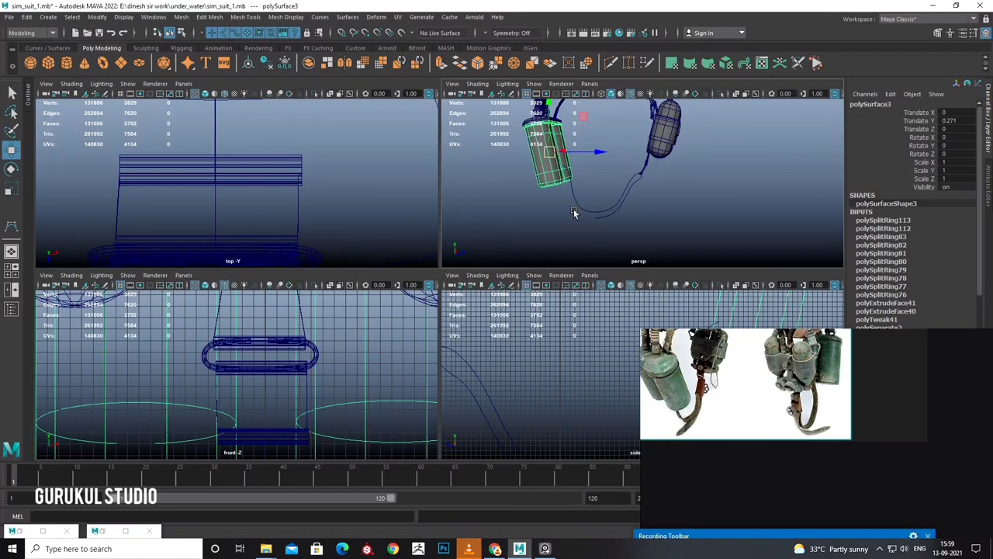
middle_click_drag(573, 213, 543, 177, "alt")
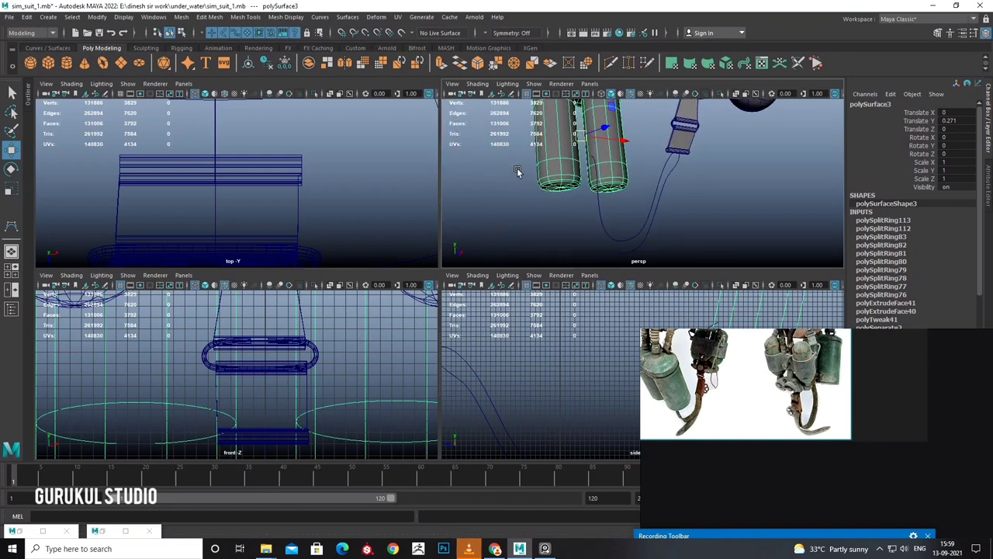
Sweep the hose curve (curve1) into a tube mesh with Create > Sweep Mesh.
middle_click_drag(543, 177, 577, 222, "alt")
right_click_drag(574, 224, 604, 199)
middle_click_drag(587, 222, 629, 227, "alt")
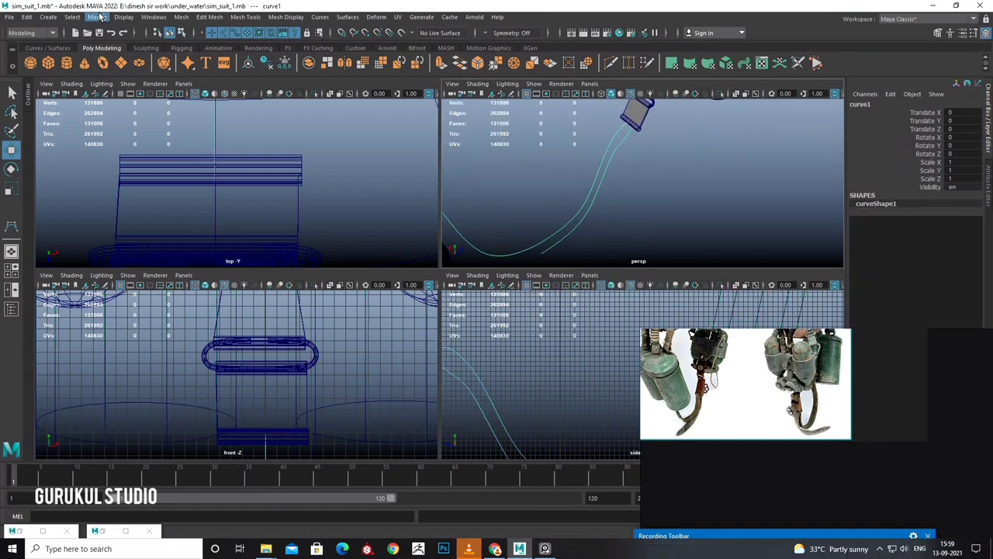
left_click(27, 16)
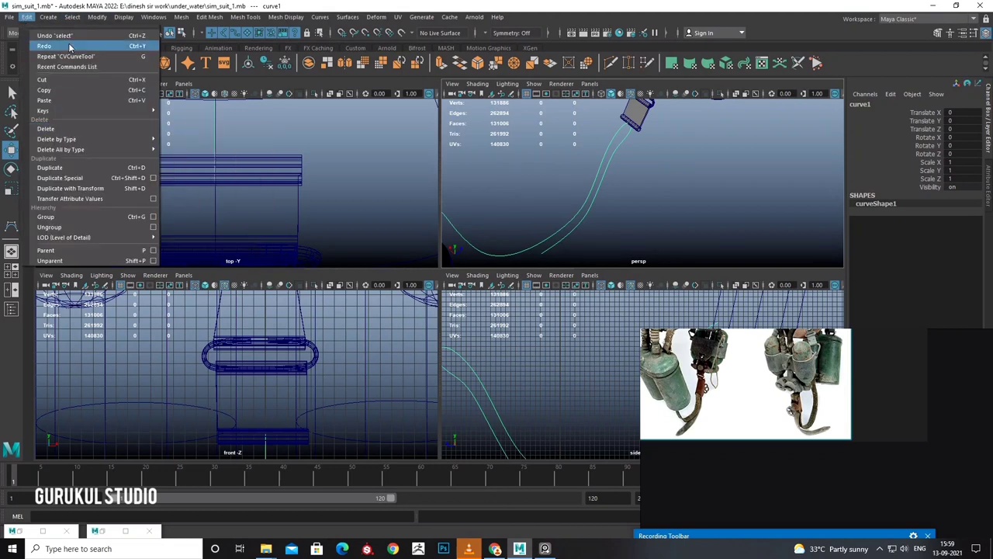
mouse_move(48, 16)
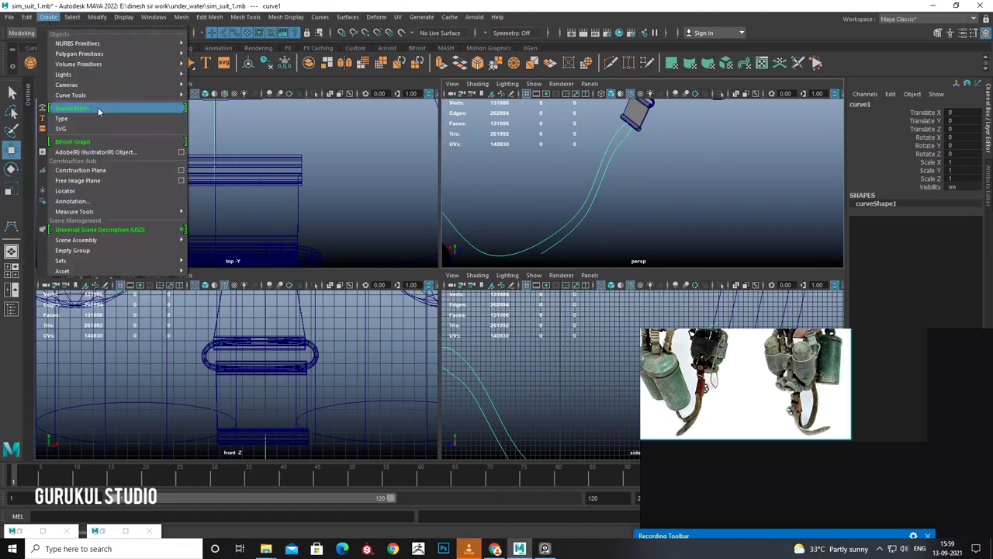
left_click(118, 107)
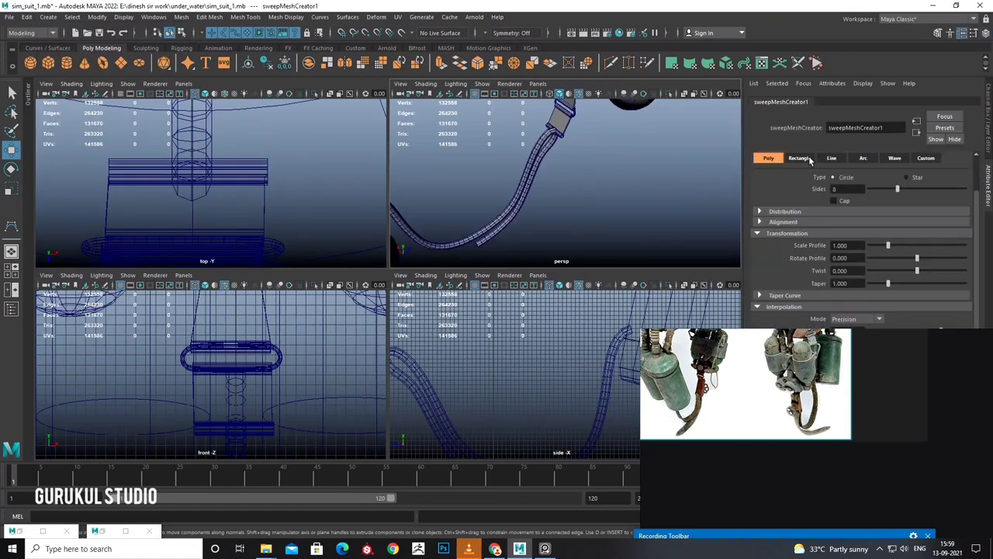
Select the new sweep tube and review its sweepMeshCreator1 settings.
left_click_drag(558, 186, 651, 194, "alt")
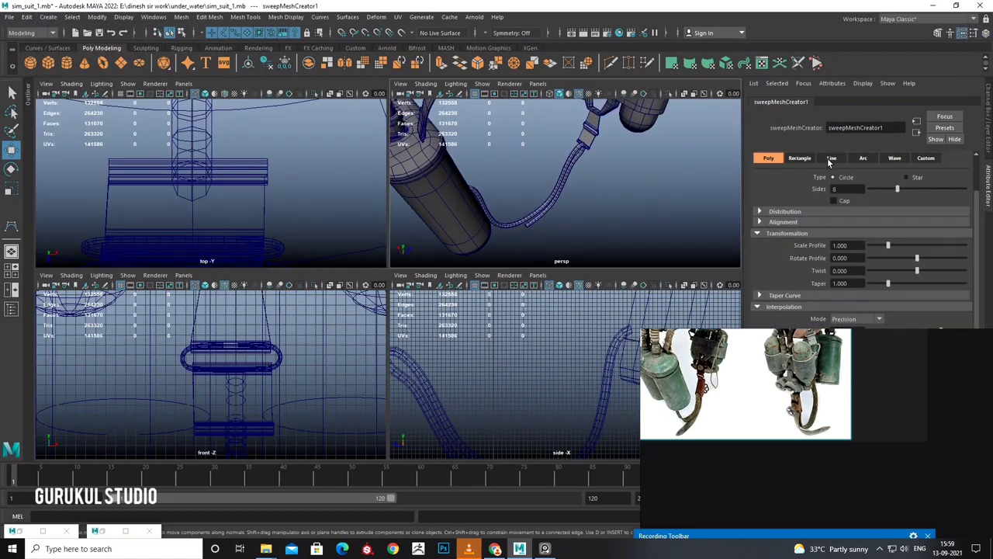
left_click_drag(799, 376, 799, 512)
left_click(551, 196)
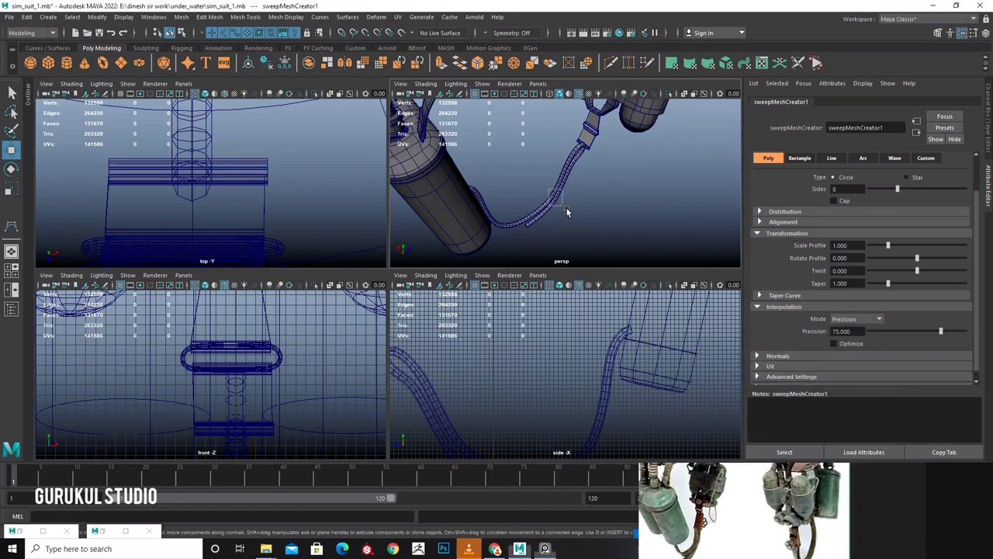
left_click(862, 102)
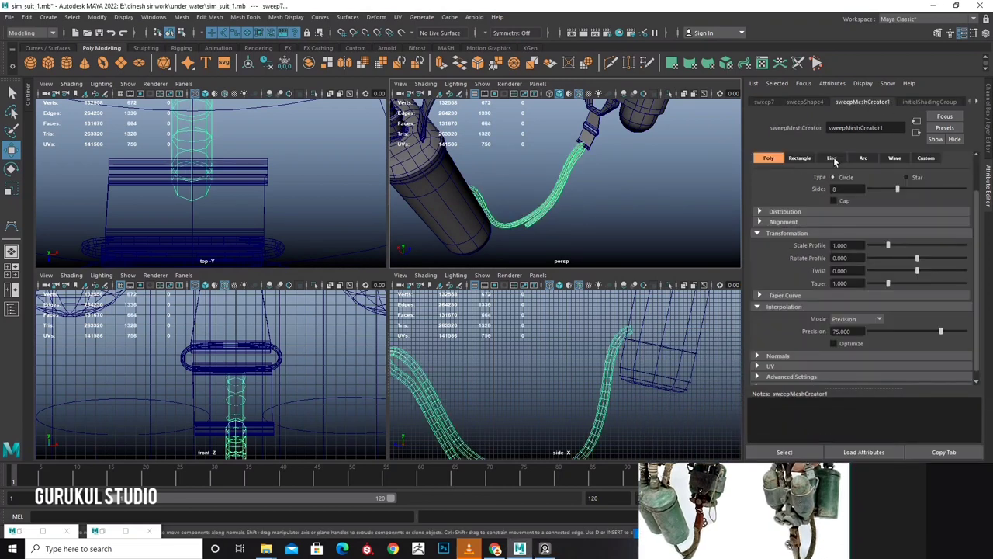
left_click_drag(648, 172, 601, 171, "alt")
key("ctrl+z")
scroll(605, 238, "up", 3)
scroll(655, 359, "up", 2)
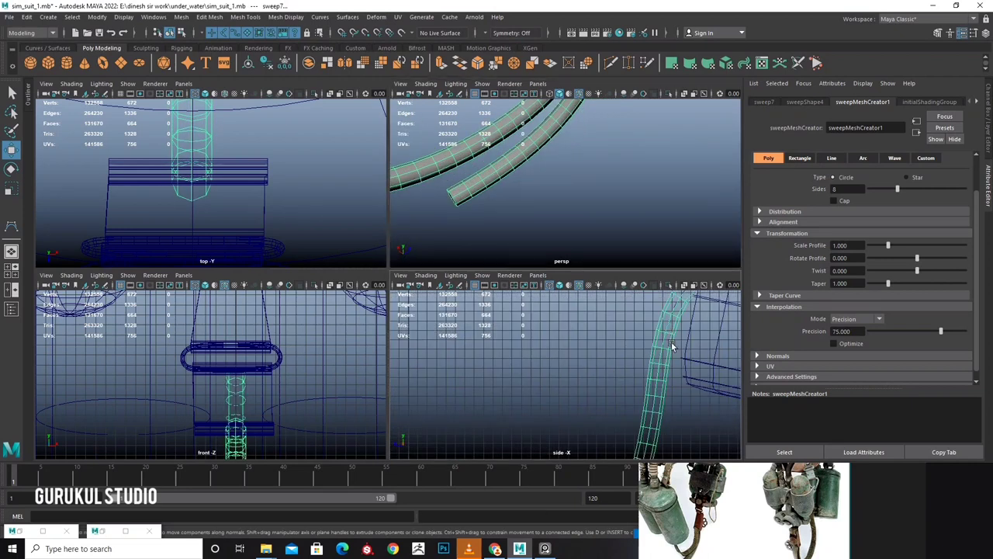
Reselect the hose curve and show its sweep settings again.
left_click(709, 398)
middle_click_drag(709, 397, 643, 341, "alt")
left_click(642, 342)
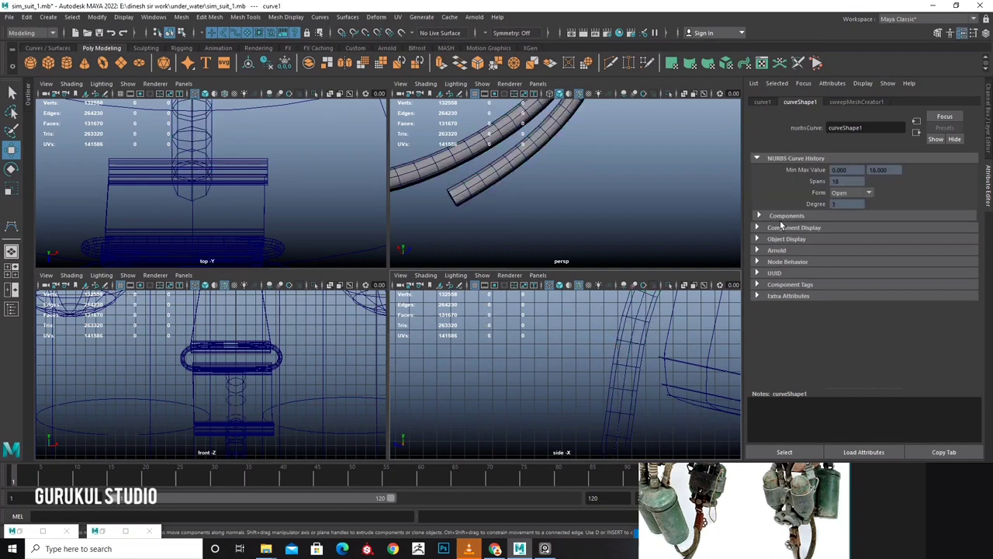
left_click(855, 102)
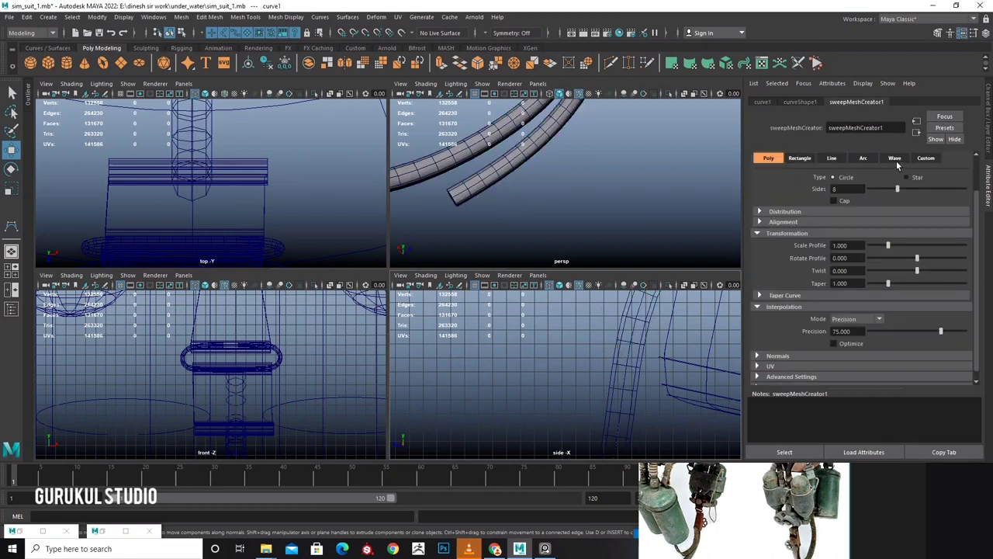
middle_click_drag(318, 169, 271, 214, "alt")
scroll(588, 193, "up", 3)
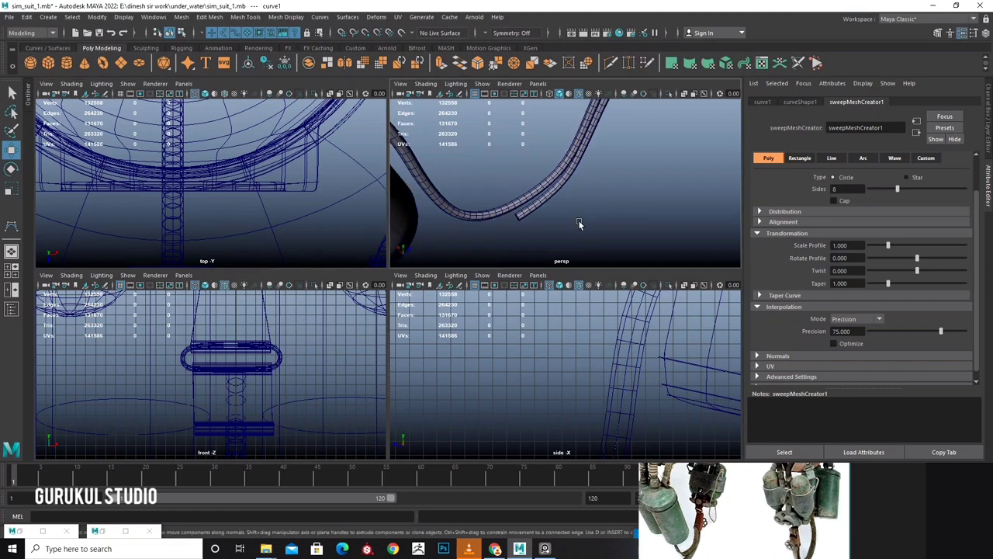
scroll(580, 224, "up", 2)
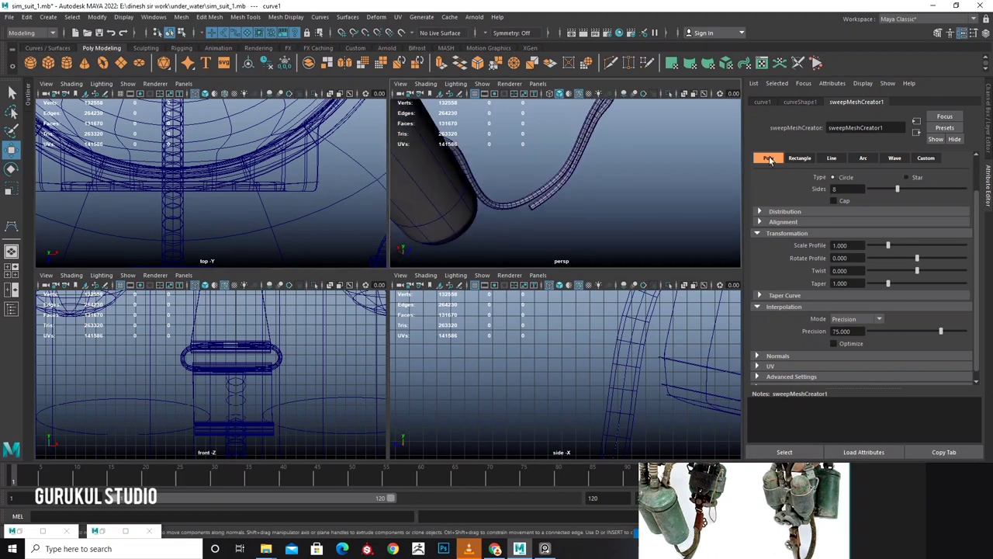
Frame the whole model, orbit around the tanks and tube, and undo recent selection changes.
key("a")
scroll(565, 173, "up", 3)
scroll(565, 173, "up", 3)
scroll(566, 173, "up", 3)
left_click_drag(566, 173, 801, 183, "alt")
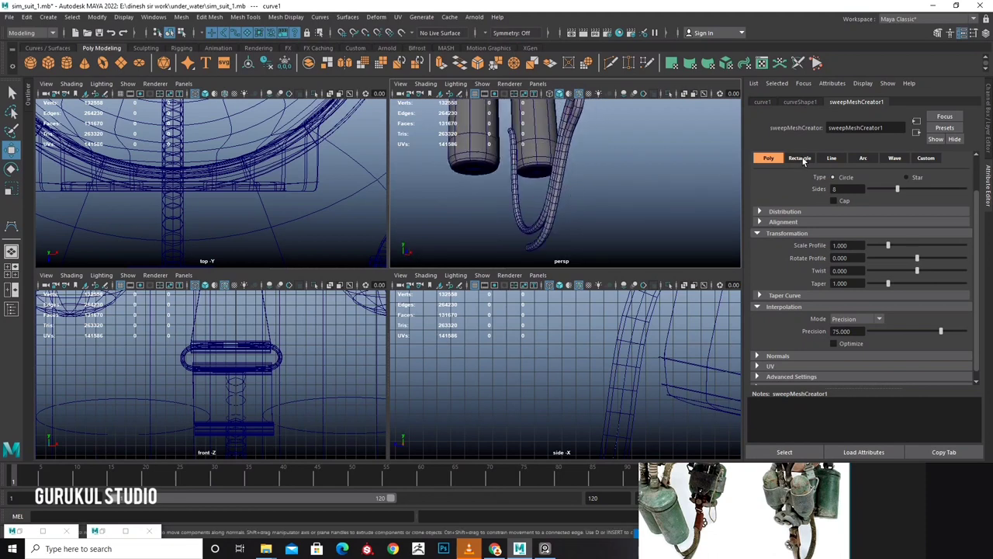
scroll(616, 375, "up", 2)
scroll(572, 384, "up", 2)
key("ctrl+z")
key("ctrl+z")
key("ctrl+z")
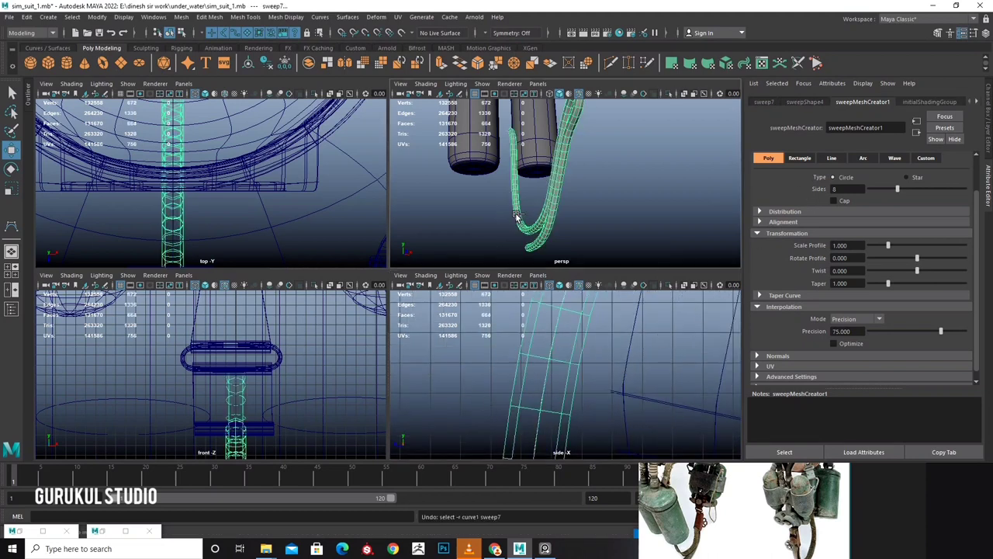
key("ctrl+z")
key("ctrl+z")
key("ctrl+z")
key("ctrl+z")
Frame the hose curve in the perspective view with the Move tool active.
left_click_drag(503, 216, 565, 244, "alt")
scroll(565, 232, "up", 2)
left_click(47, 17)
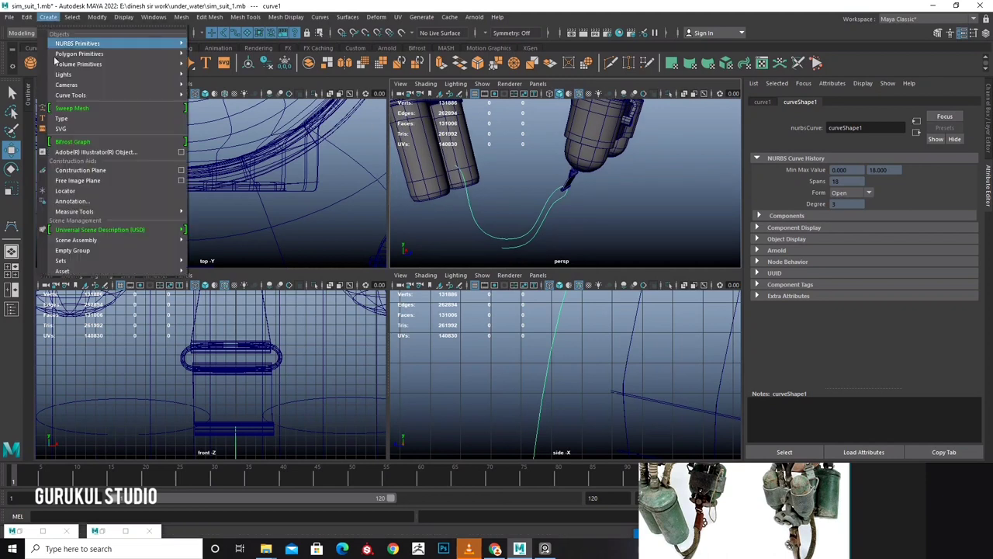
left_click(487, 240)
left_click_drag(486, 240, 568, 221, "alt")
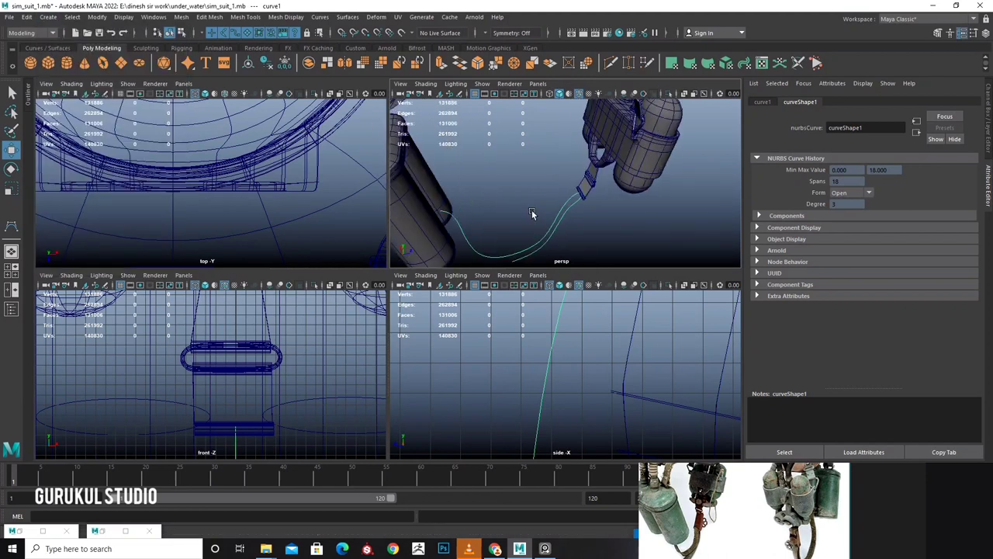
scroll(569, 222, "down", 5)
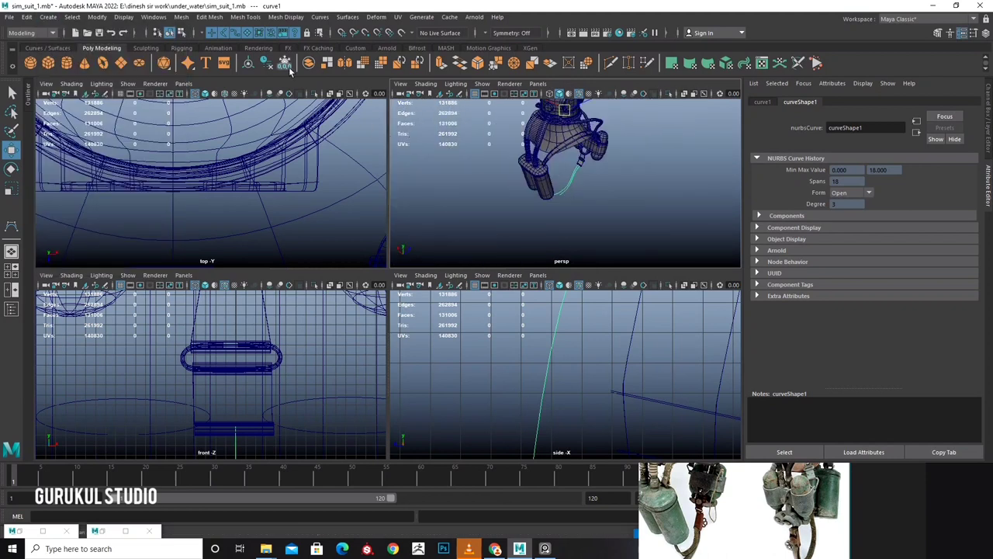
key("w")
key("f")
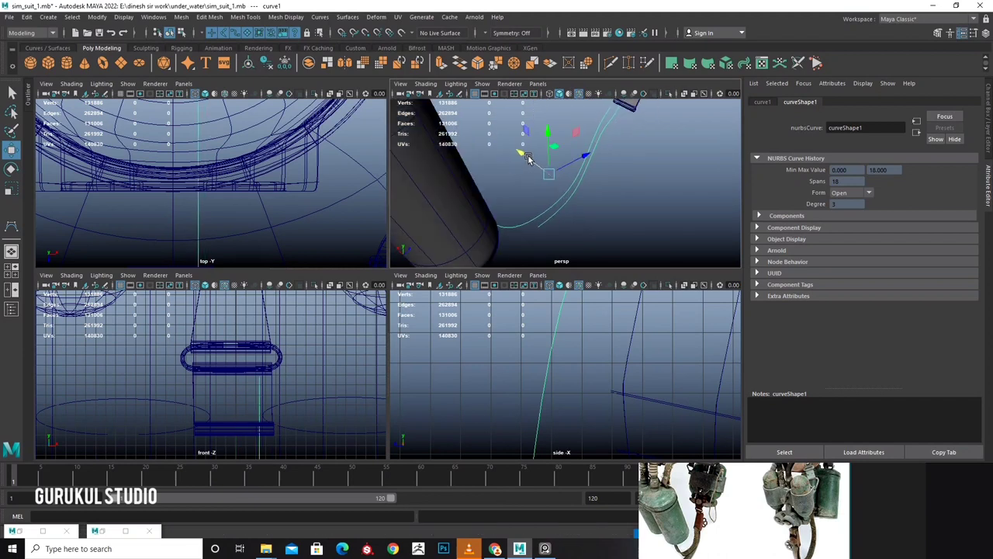
Duplicate the hose curve, offset the copy beside it, and loft a surface between both curves.
key("ctrl+d")
left_click_drag(533, 166, 541, 173)
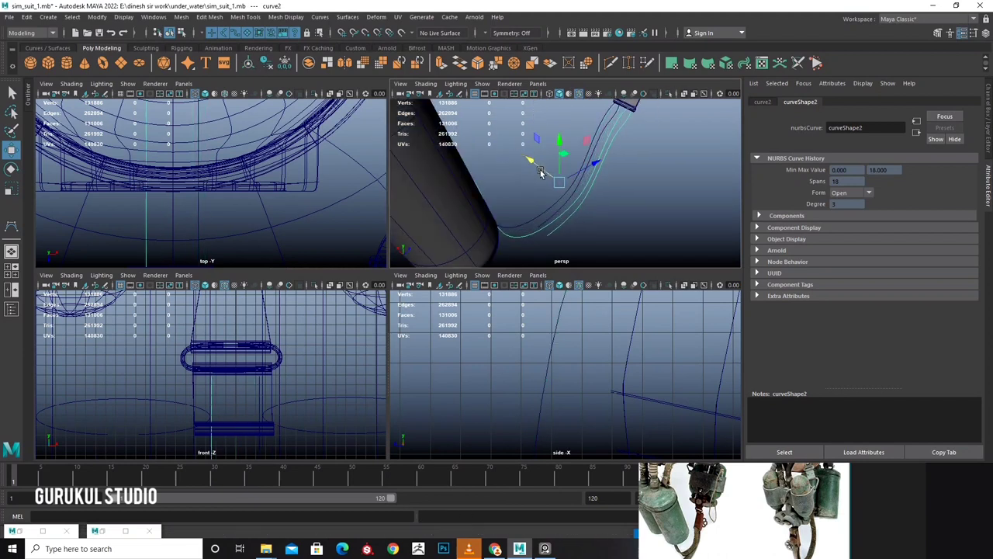
left_click(556, 203, "shift")
left_click(347, 16)
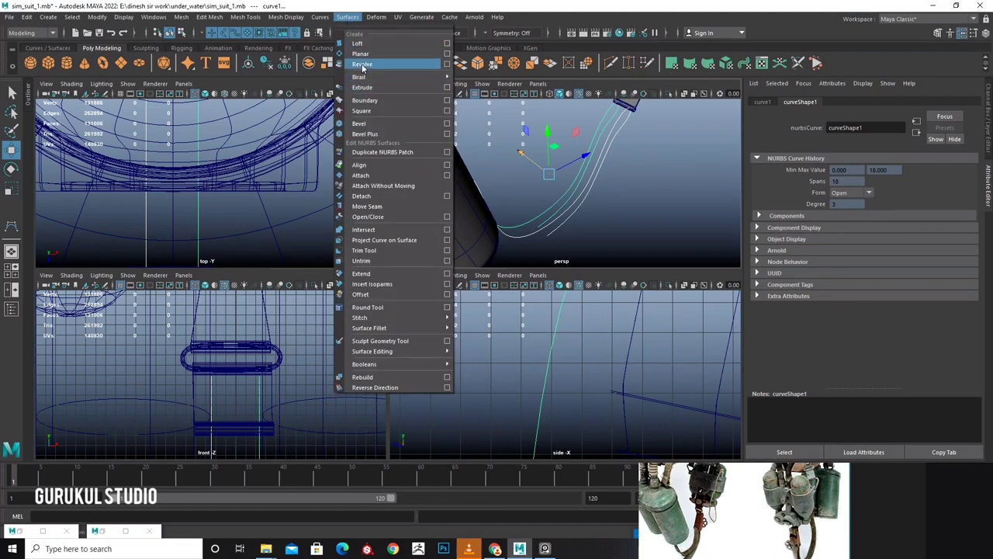
left_click(363, 51)
Select loftedSurface2 as an object and tumble out to view it on the whole model.
scroll(627, 204, "down", 3)
scroll(549, 188, "up", 4)
left_click_drag(549, 188, 554, 204, "alt")
right_click(541, 206)
left_click(514, 206)
right_click(543, 221)
left_click_drag(543, 209, 536, 202, "alt")
right_click_drag(536, 202, 568, 185)
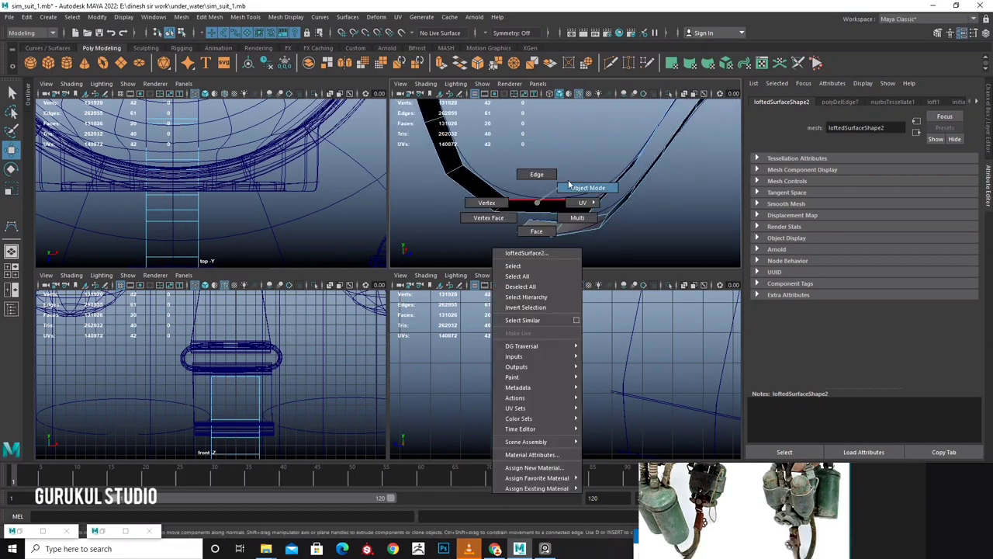
mouse_move(547, 206)
left_mouse_down("alt")
mouse_move(548, 178)
mouse_move(591, 223)
left_mouse_up("alt")
scroll(548, 153, "down", 3)
scroll(548, 152, "up", 5)
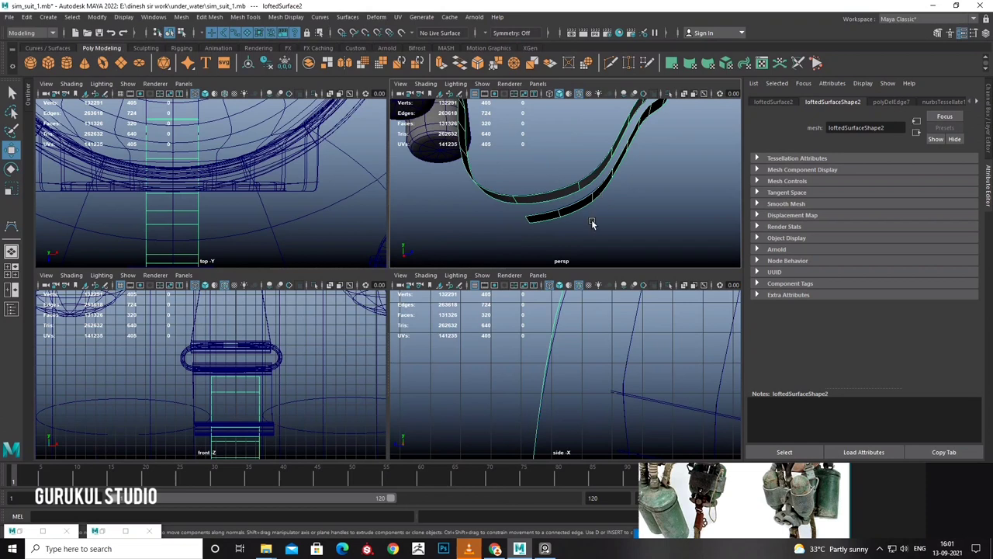
Delete the lofted strip's construction history, then undo two recent changes.
left_click(31, 17)
mouse_move(57, 139)
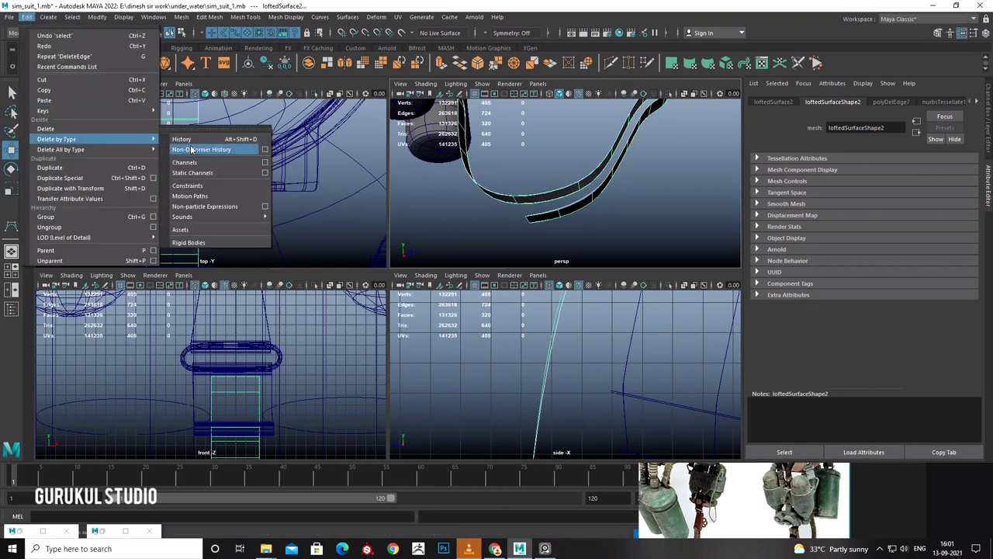
left_click(201, 138)
left_click_drag(514, 222, 525, 206, "alt")
key("F10")
left_click(524, 189)
key("ctrl+z")
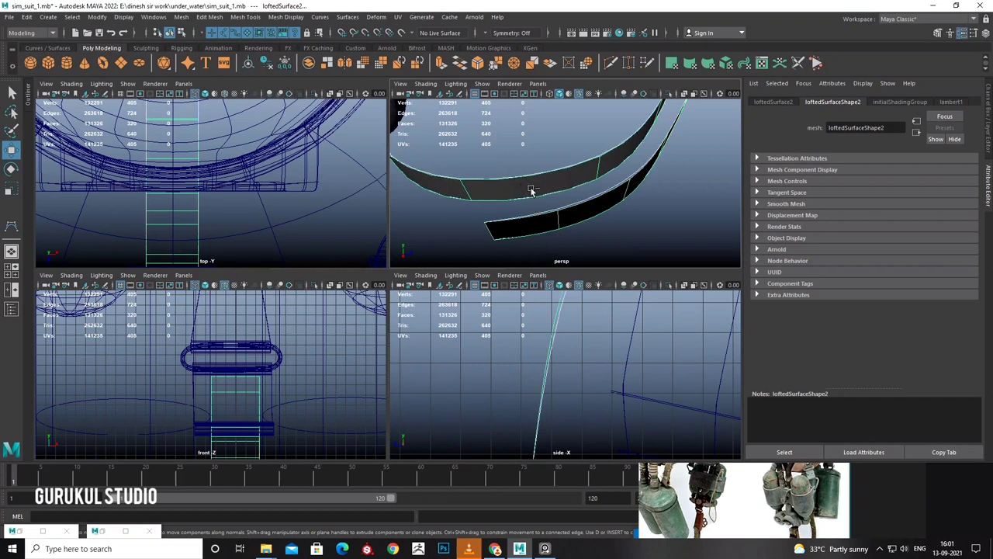
key("ctrl+z")
key("ctrl+z")
key("ctrl+z")
Restore the strip selection and marquee-select faces f[0:19] in Face mode.
key("shift+z")
key("shift+z")
key("shift+z")
key("shift+z")
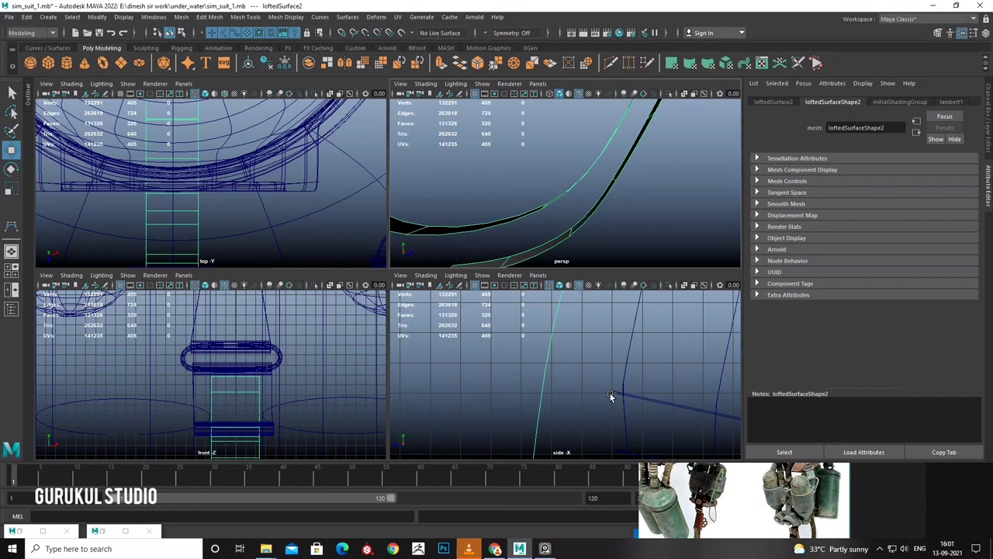
key("shift+z")
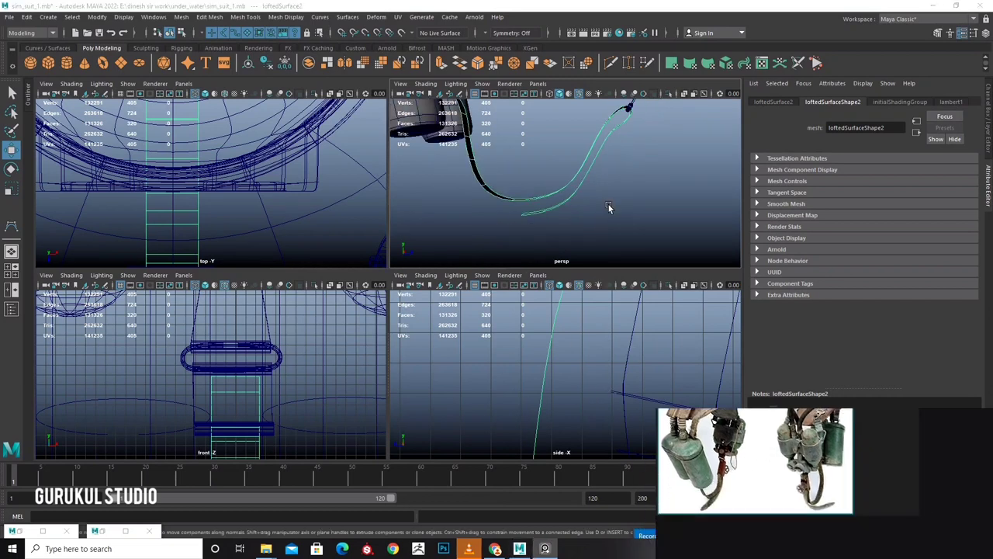
scroll(650, 418, "up", 4)
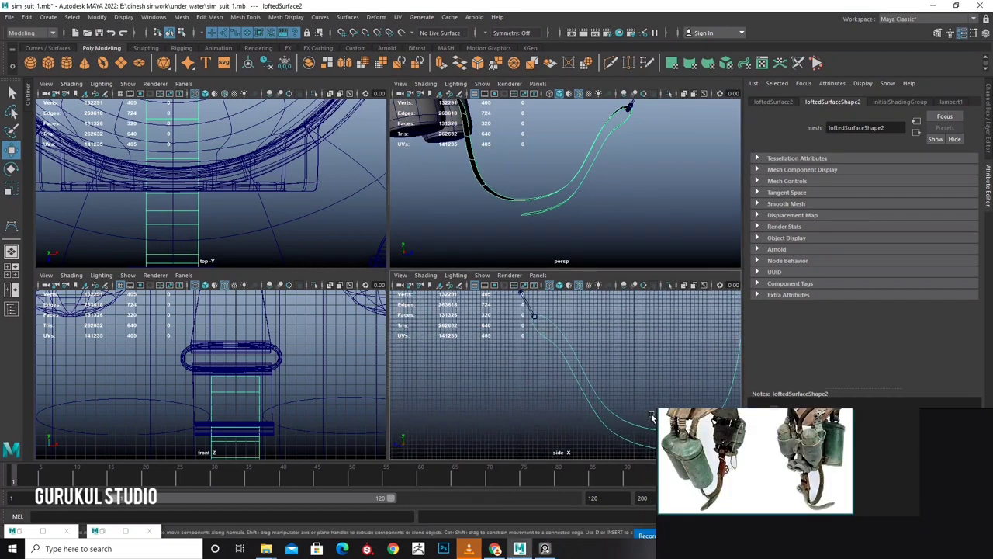
right_click_drag(573, 353, 565, 336)
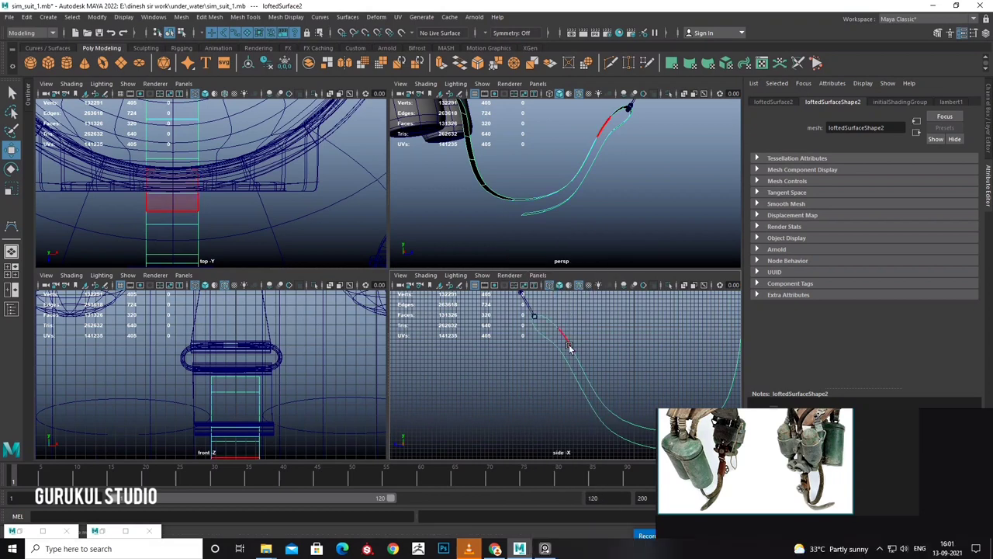
left_click_drag(496, 108, 583, 196)
Extrude the selected strap faces outward to 0.866 along local Z in a maximized perspective view.
key("space")
right_click(479, 227, "shift")
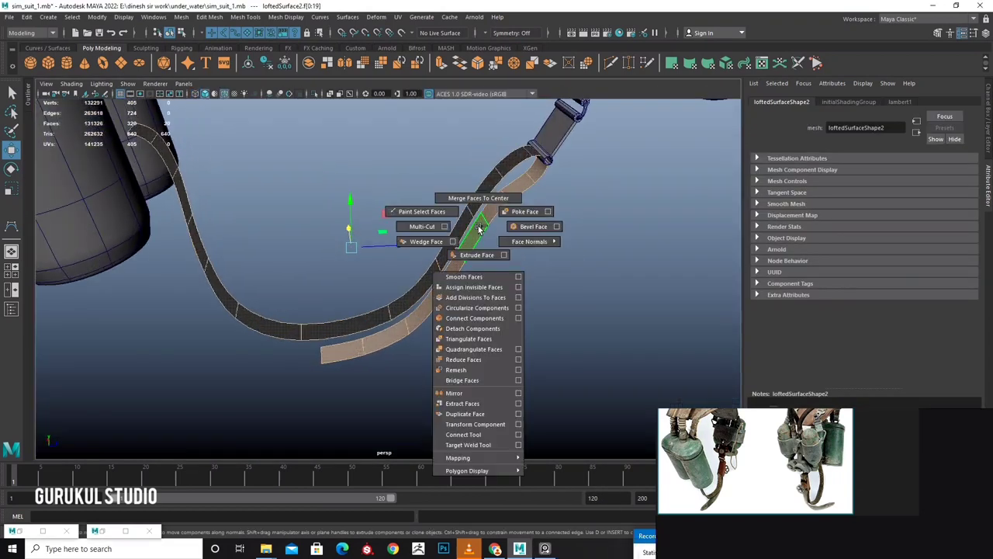
left_click(476, 254)
left_click_drag(498, 244, 239, 182, "alt")
mouse_move(332, 206)
left_mouse_down("alt")
mouse_move(381, 225)
mouse_move(408, 284)
mouse_move(606, 381)
left_mouse_up("alt")
scroll(525, 330, "up", 2)
Select the two vertices at the strap's end with the Move tool active.
right_click_drag(474, 283, 578, 248)
scroll(487, 335, "up", 5)
scroll(487, 335, "up", 2)
left_click_drag(560, 295, 541, 334)
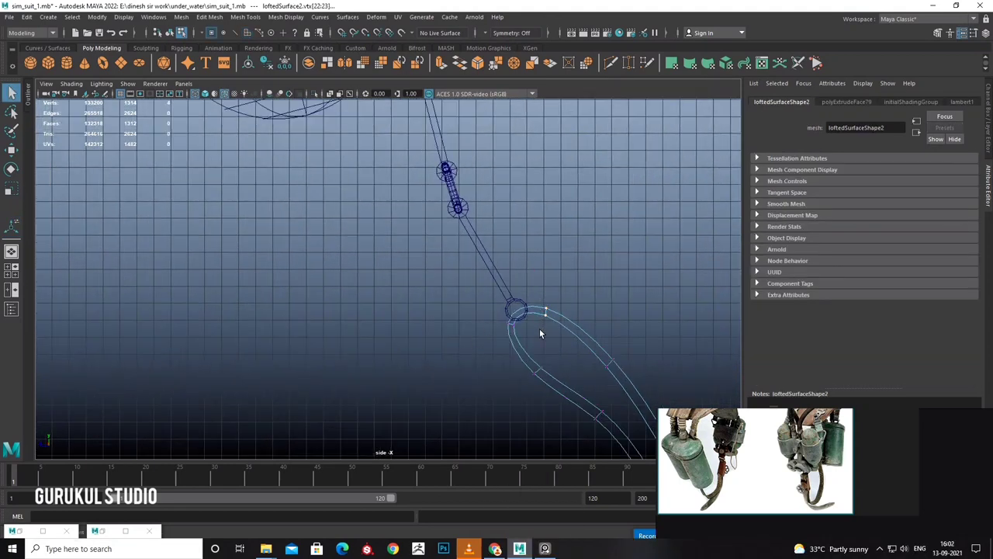
key("w")
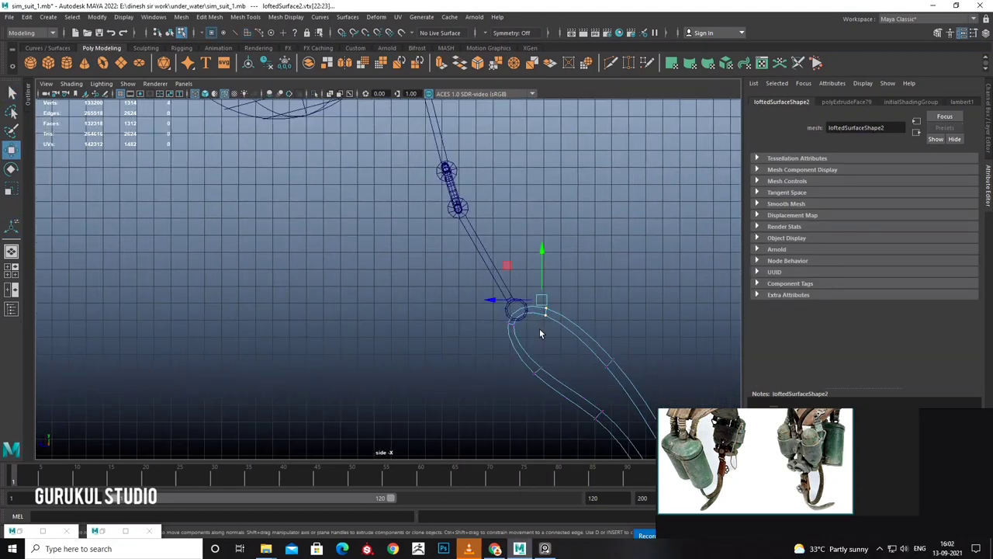
Return to object selection and select the cylinder near the strap end.
key("space")
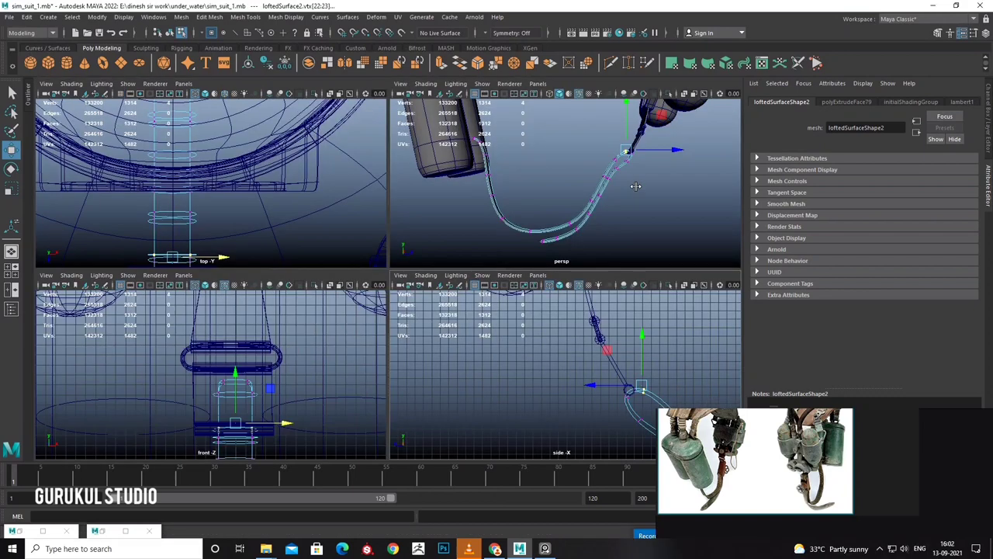
key("space")
scroll(447, 285, "up", 2)
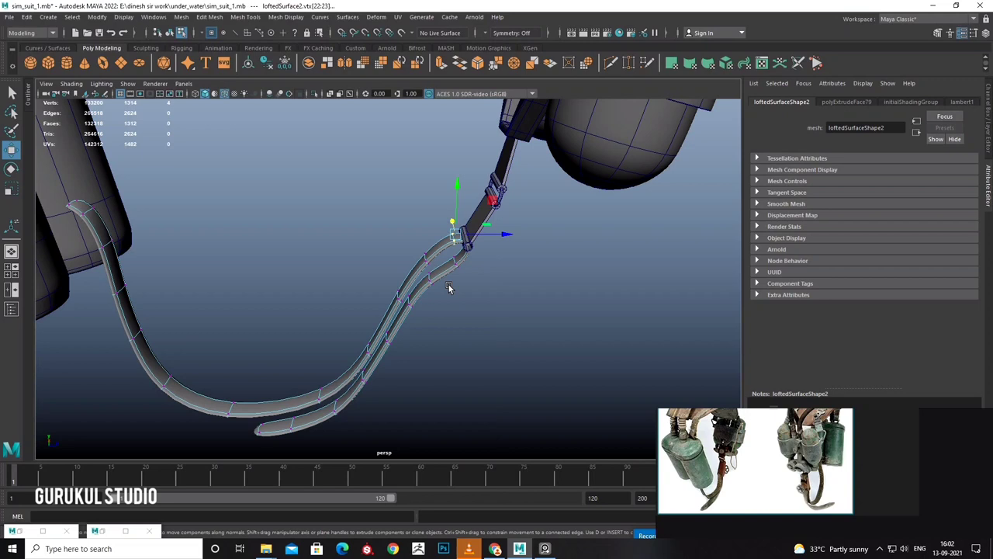
right_click_drag(468, 233, 466, 248)
left_click(467, 246)
scroll(519, 262, "up", 1)
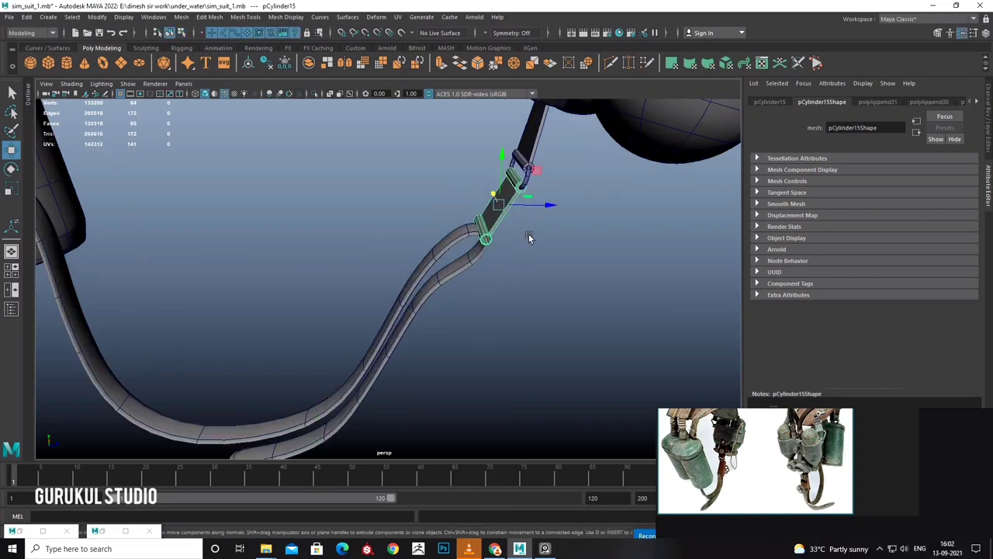
scroll(506, 205, "up", 1)
Select and frame the small sweep7 ring at the strap top, orbiting to inspect it.
left_click(528, 156)
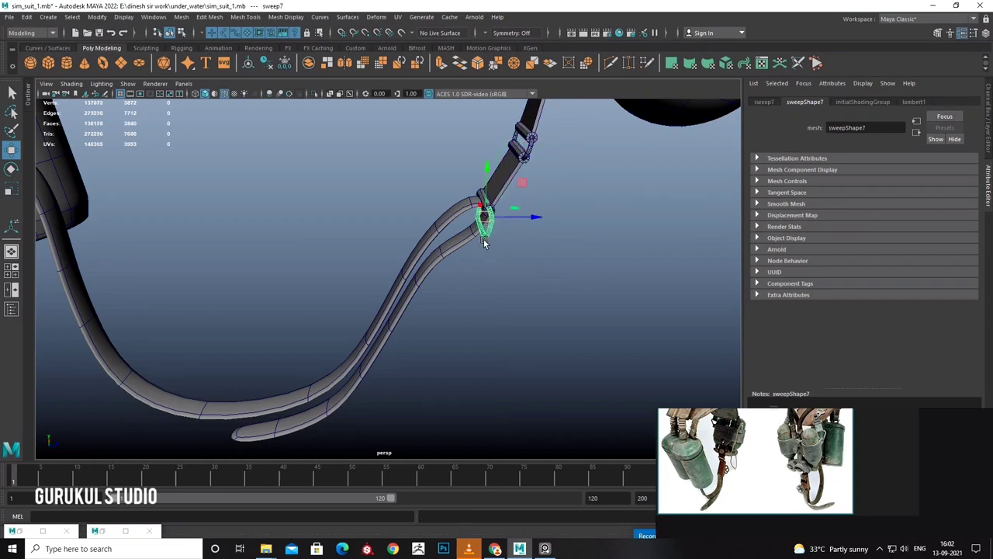
key("f")
mouse_move(561, 237)
left_mouse_down("alt")
mouse_move(483, 268)
mouse_move(453, 228)
mouse_move(505, 238)
left_mouse_up("alt")
mouse_move(446, 243)
left_mouse_down("alt")
mouse_move(424, 226)
mouse_move(494, 263)
mouse_move(440, 239)
mouse_move(439, 203)
left_mouse_up("alt")
key("w")
key("space")
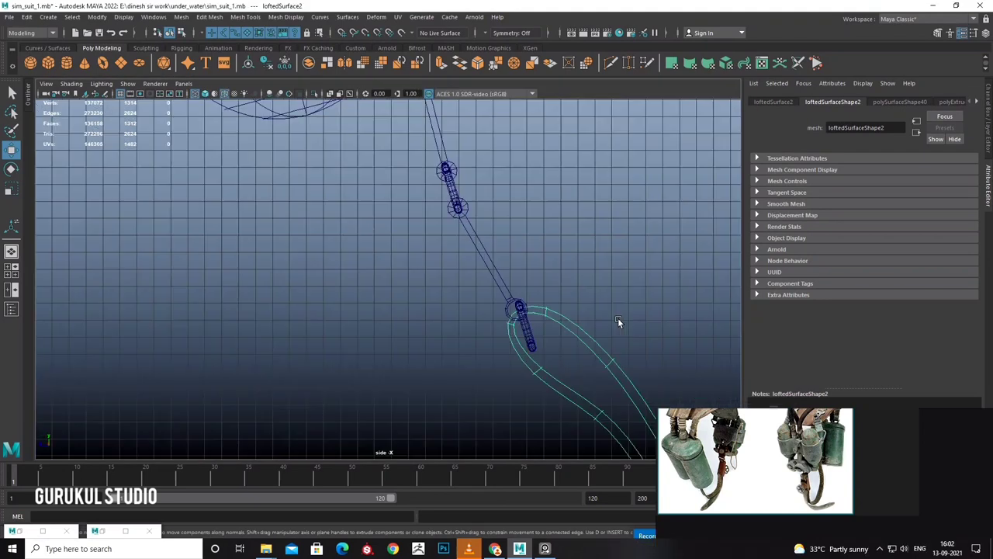
In side view, select vertices along the strap's looped end and nudge them up and right.
left_click(439, 201)
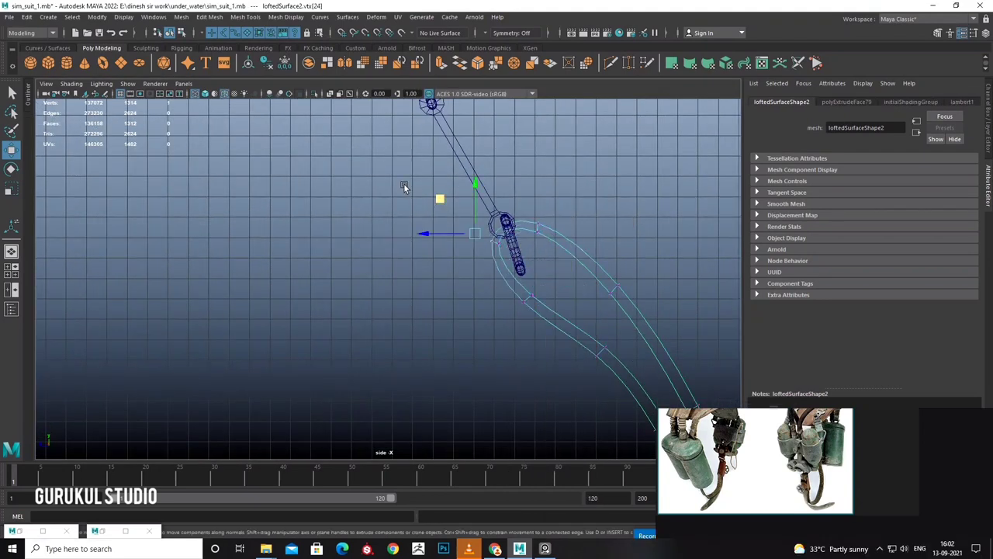
left_click_drag(588, 263, 535, 279)
scroll(531, 238, "up", 2)
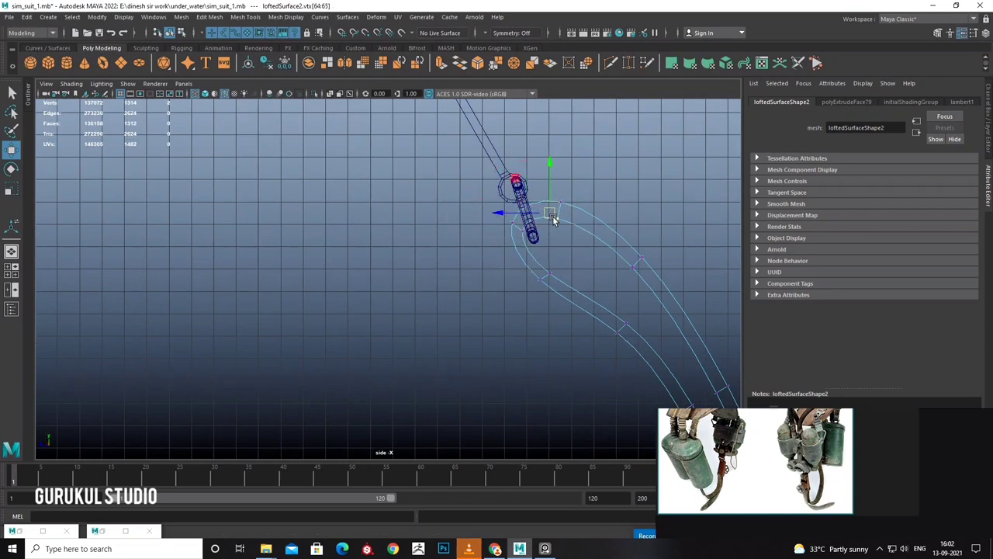
scroll(549, 200, "down", 3)
left_click_drag(518, 227, 520, 231)
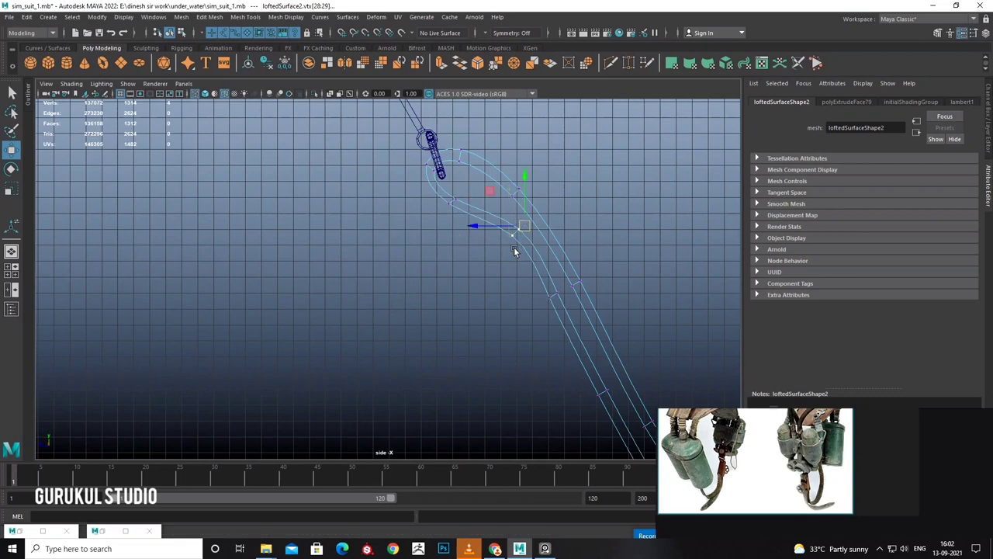
middle_click_drag(513, 247, 473, 196, "alt")
left_click_drag(495, 225, 530, 258)
mouse_move(527, 332)
middle_mouse_down("alt")
mouse_move(522, 272)
mouse_move(523, 288)
mouse_move(567, 308)
mouse_move(515, 254)
middle_mouse_up("alt")
left_click_drag(537, 300, 564, 318)
middle_click_drag(555, 327, 515, 294, "alt")
left_click_drag(573, 323, 588, 314)
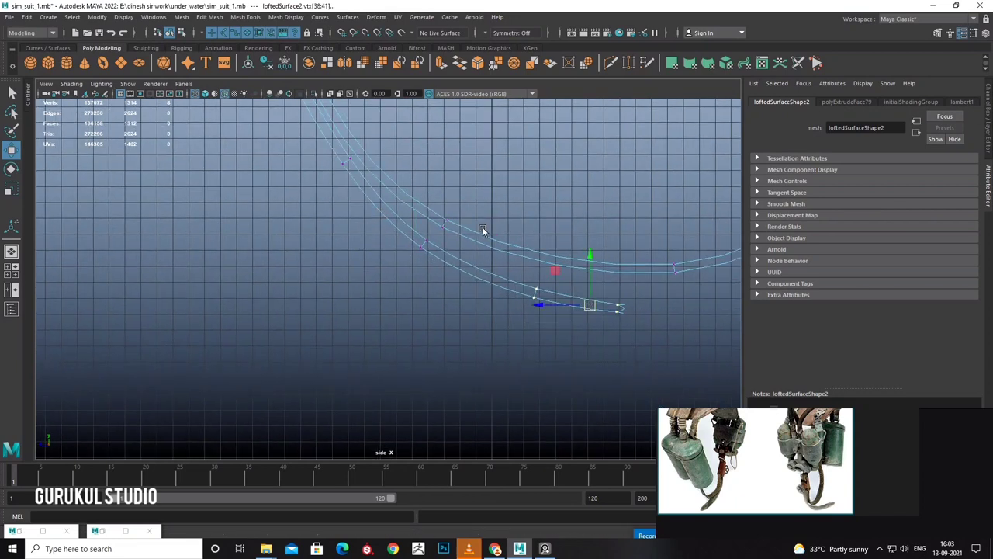
scroll(485, 237, "down", 5)
Lower the strap's end vertex in perspective view, then return to object mode.
key("space")
key("space")
scroll(578, 264, "up", 3)
scroll(578, 279, "up", 3)
scroll(579, 284, "up", 3)
scroll(442, 258, "down", 2)
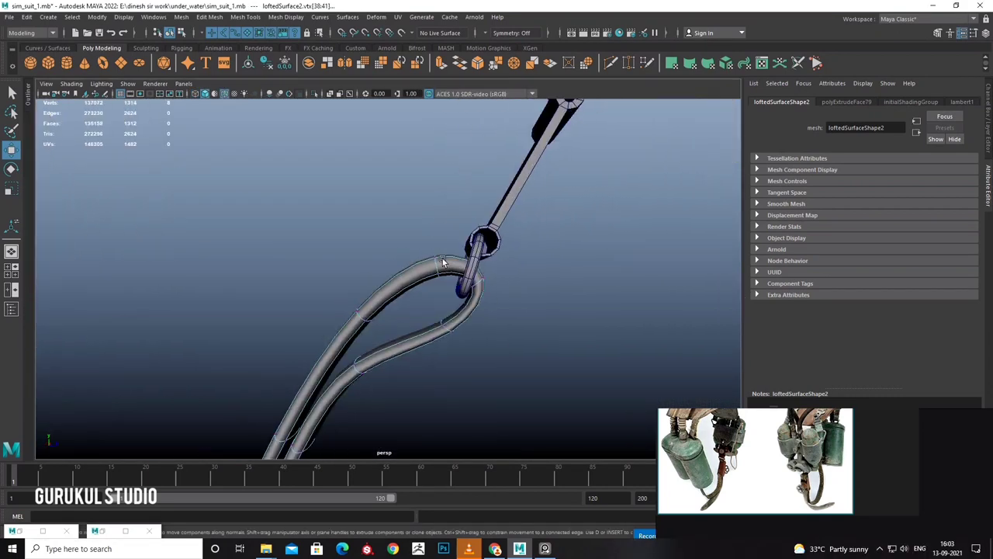
left_click_drag(441, 213, 440, 222)
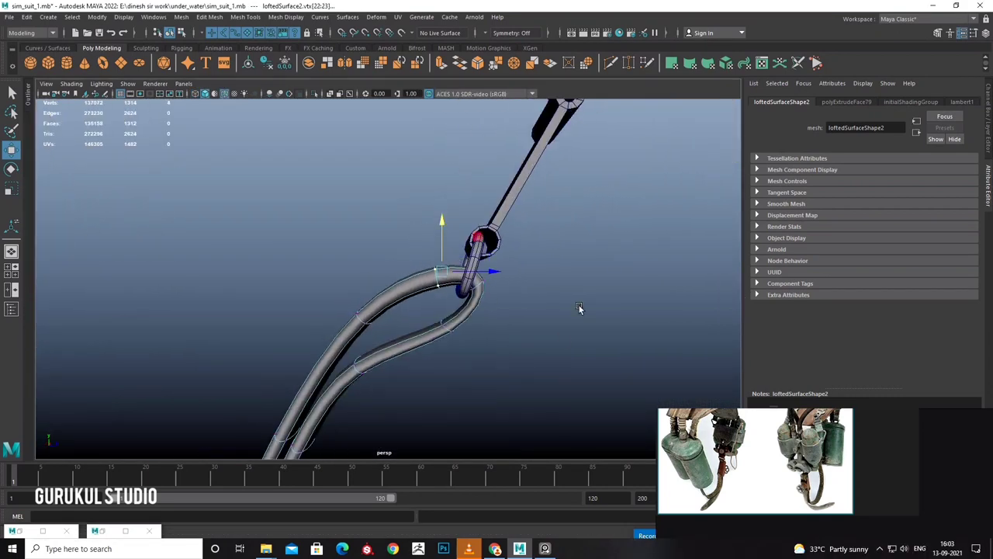
left_click_drag(463, 313, 465, 312)
left_click_drag(550, 287, 515, 284, "alt")
right_click_drag(441, 252, 466, 241)
mouse_move(466, 241)
left_mouse_down("alt")
mouse_move(547, 280)
mouse_move(493, 333)
mouse_move(616, 337)
mouse_move(584, 321)
mouse_move(602, 296)
left_mouse_up("alt")
Add two edge loops across the strap with Insert Edge Loop, then deselect everything.
left_click(245, 16)
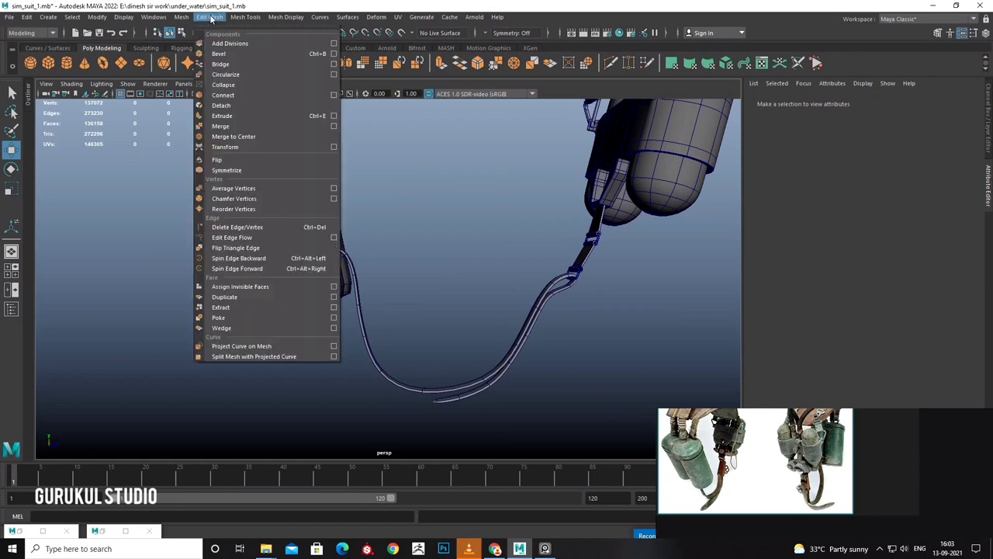
left_click(261, 74)
mouse_move(261, 75)
left_mouse_down("alt")
mouse_move(389, 343)
mouse_move(395, 272)
left_mouse_up("alt")
scroll(389, 343, "up", 3)
left_click(395, 272)
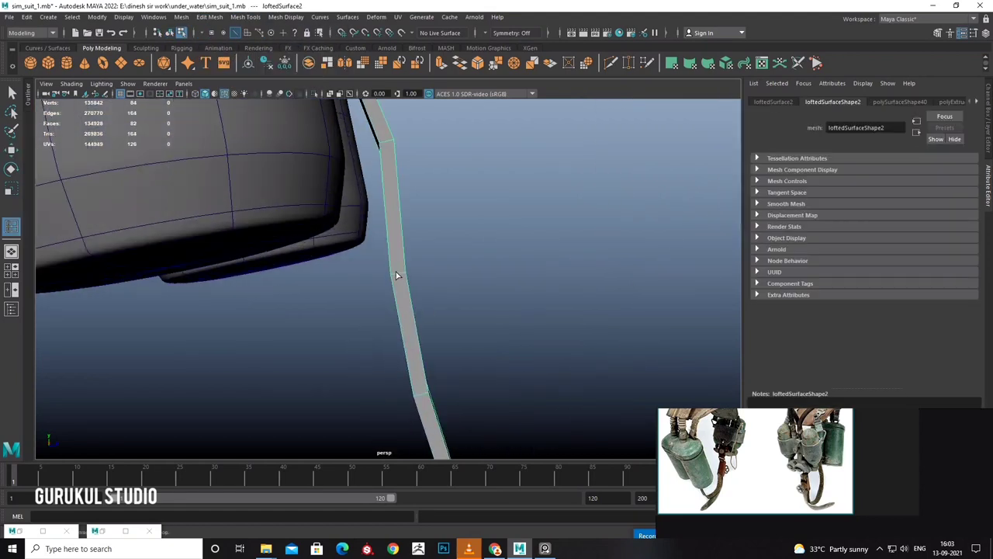
left_click(400, 276)
mouse_move(402, 276)
left_mouse_down("alt")
mouse_move(427, 279)
mouse_move(415, 337)
left_mouse_up("alt")
key("F8")
key("w")
right_click_drag(415, 267, 478, 239)
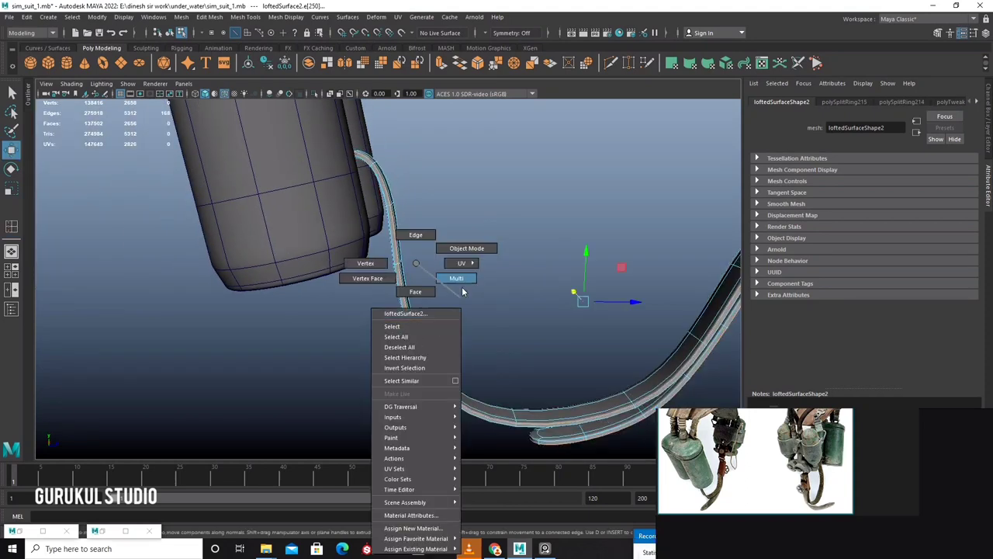
mouse_move(478, 239)
left_mouse_down("alt")
mouse_move(501, 292)
mouse_move(473, 267)
mouse_move(436, 328)
mouse_move(452, 329)
mouse_move(288, 313)
mouse_move(375, 329)
mouse_move(399, 344)
mouse_move(385, 354)
mouse_move(401, 362)
mouse_move(404, 321)
mouse_move(442, 329)
mouse_move(415, 342)
mouse_move(319, 341)
mouse_move(302, 349)
left_mouse_up("alt")
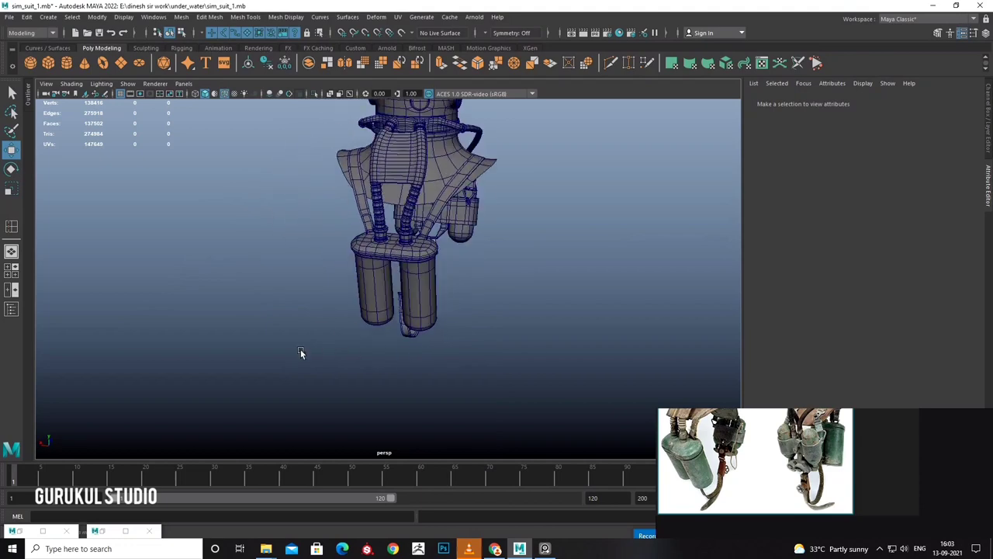
Select and frame the strap buckle piece, with smooth preview turned off.
right_click_drag(302, 350, 380, 295, "alt")
mouse_move(380, 295)
left_mouse_down("alt")
mouse_move(326, 276)
mouse_move(268, 290)
mouse_move(496, 295)
mouse_move(411, 308)
left_mouse_up("alt")
left_click(410, 258)
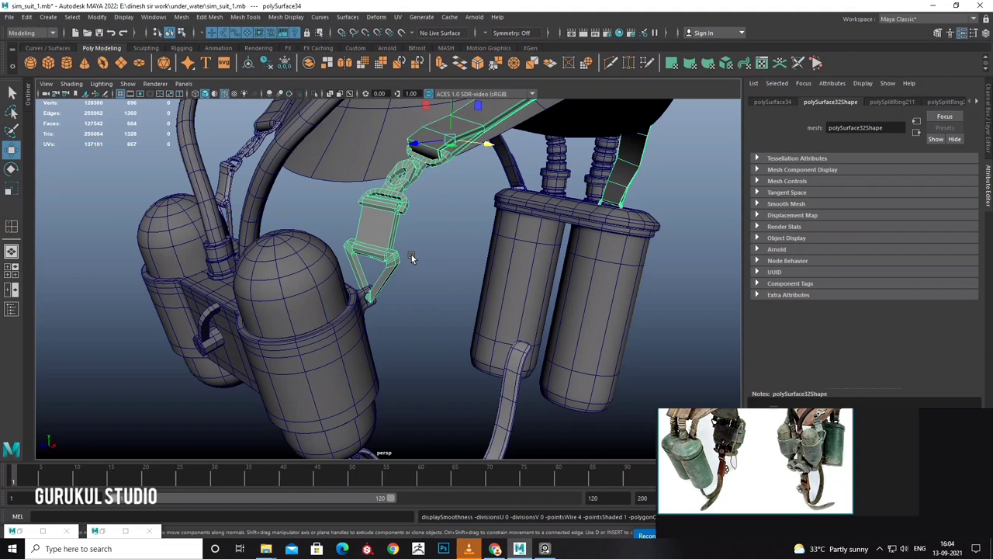
key("f")
left_click(208, 17)
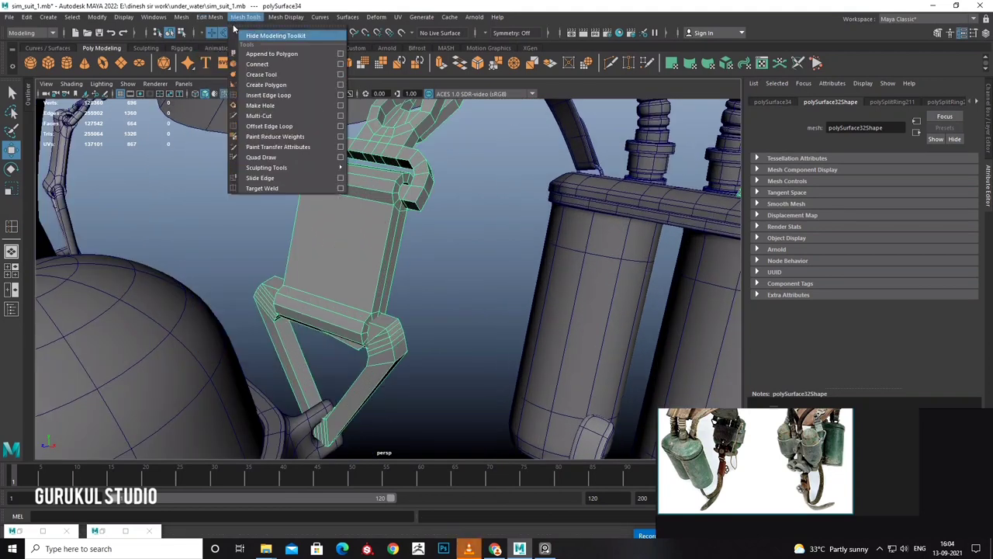
mouse_move(414, 262)
left_mouse_down("alt")
mouse_move(370, 171)
mouse_move(395, 143)
mouse_move(372, 253)
left_mouse_up("alt")
left_click(366, 184)
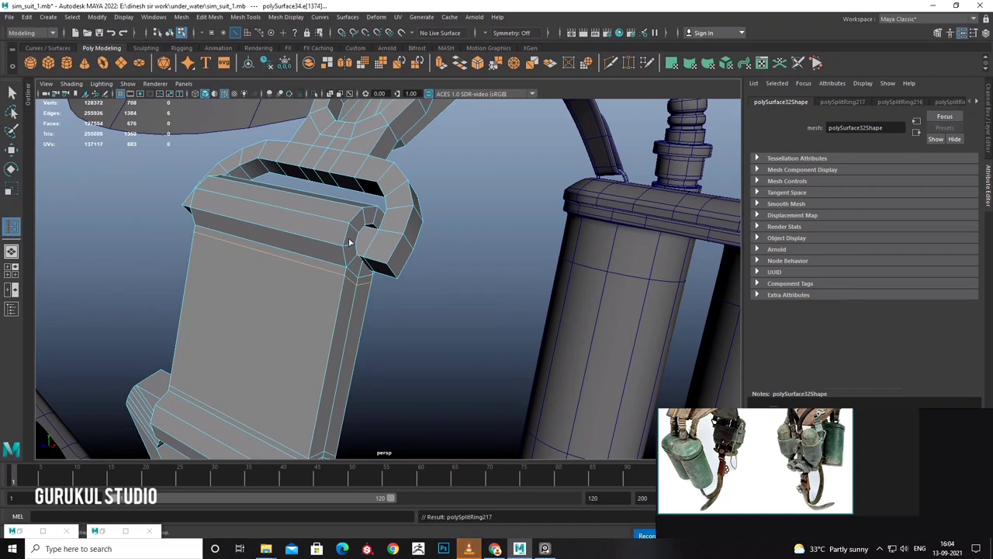
left_click_drag(355, 240, 355, 305, "alt")
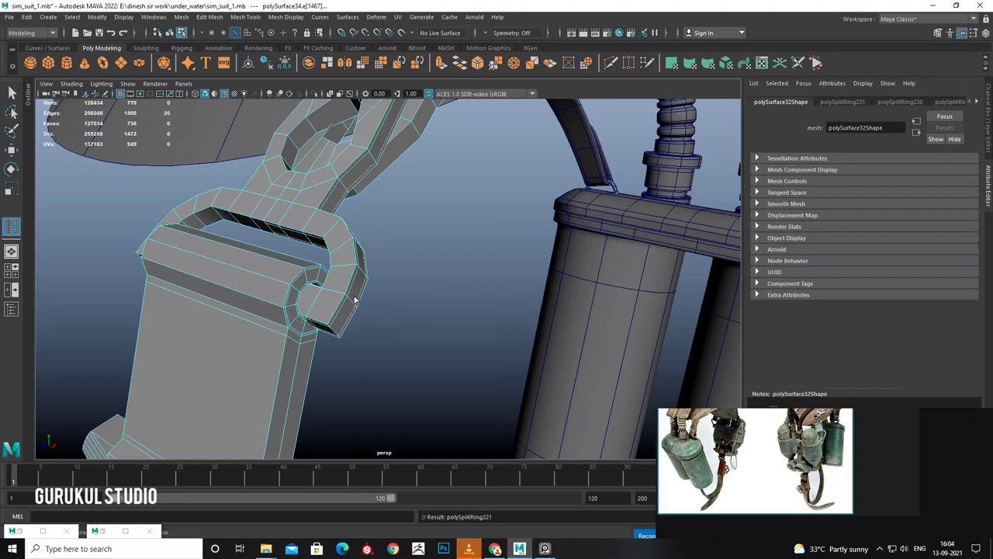
scroll(353, 295, "down", 2)
scroll(346, 273, "down", 2)
scroll(345, 266, "down", 2)
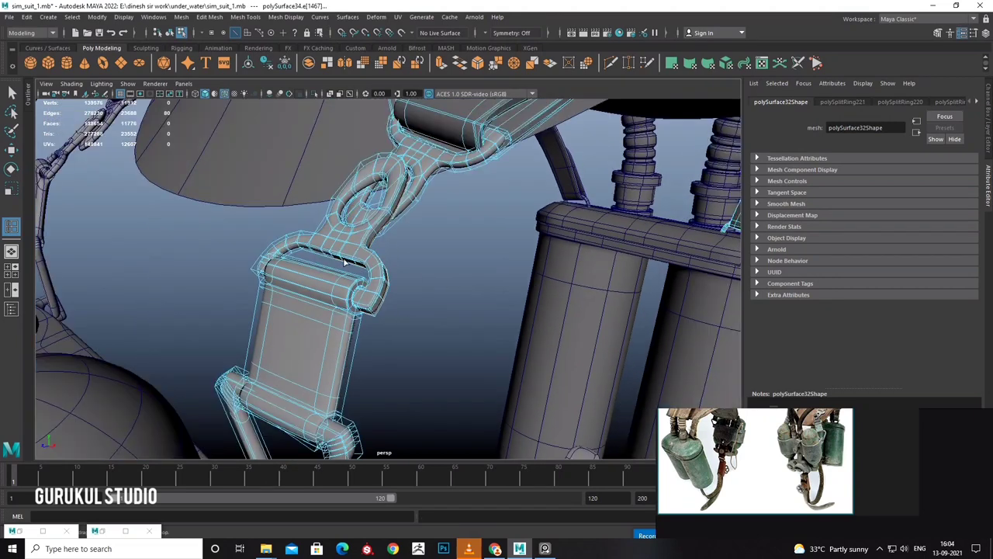
key("1")
Insert edge loops across the strap mesh and the buckle.
scroll(345, 256, "up", 2)
scroll(348, 221, "up", 1)
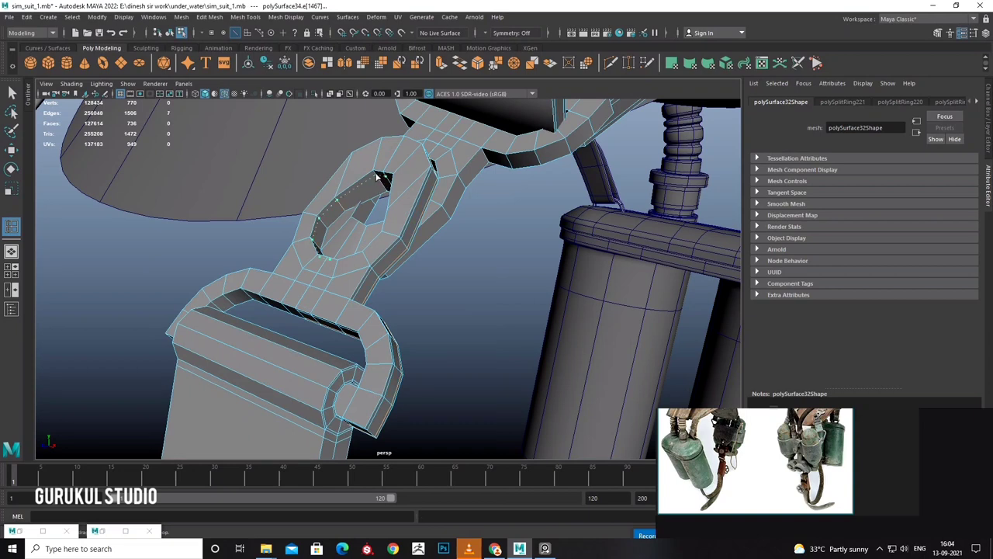
scroll(381, 208, "down", 5)
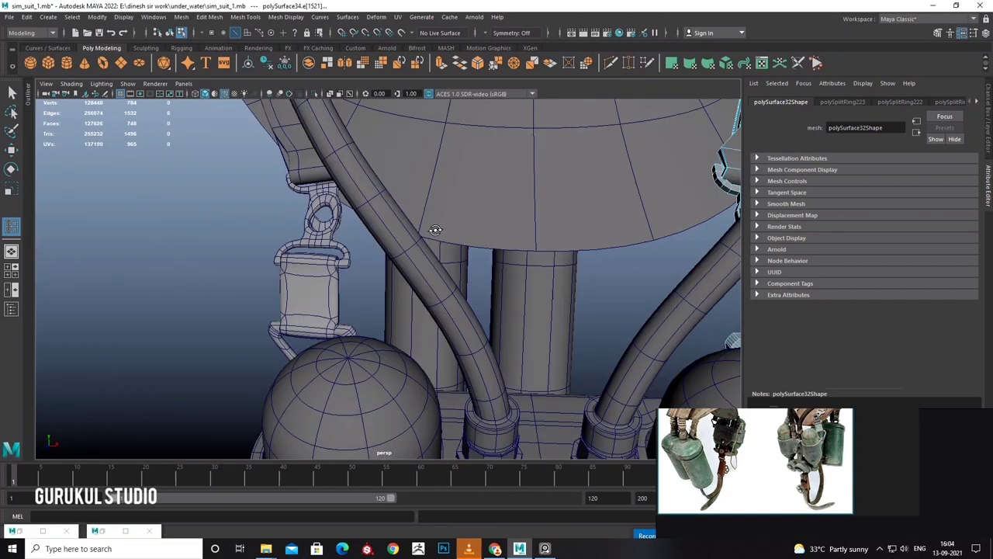
left_click_drag(433, 222, 372, 304, "alt")
scroll(373, 304, "up", 5)
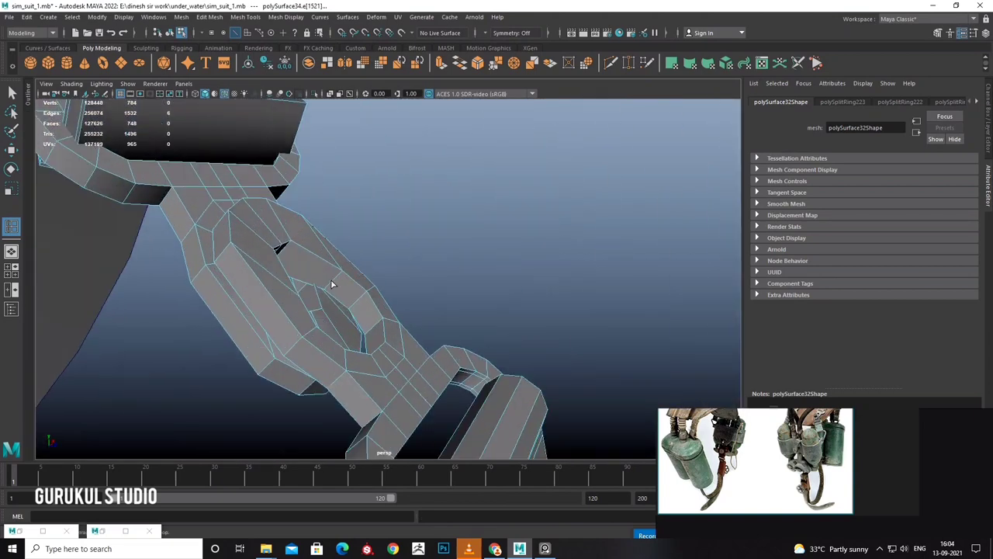
left_click_drag(330, 291, 355, 295, "alt")
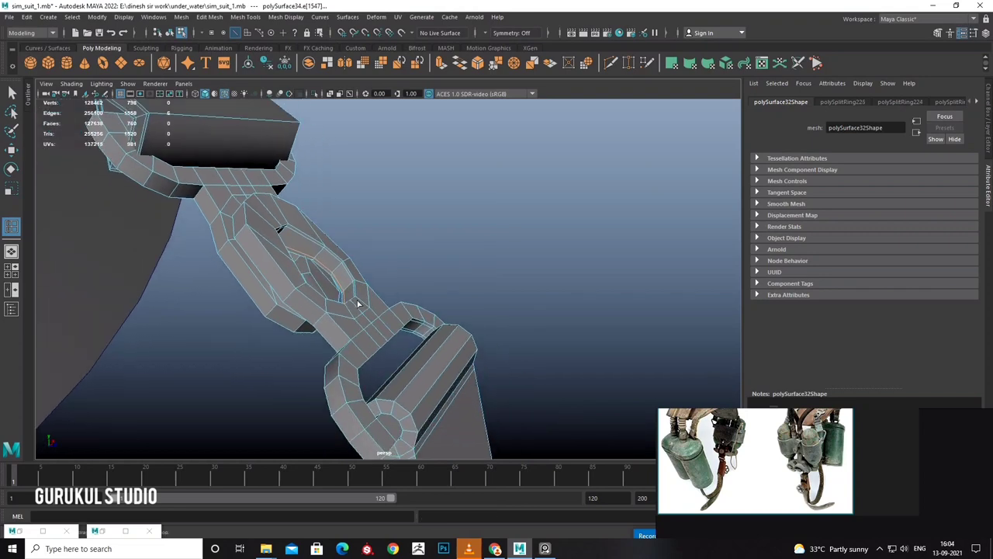
scroll(459, 365, "up", 3)
scroll(412, 256, "up", 3)
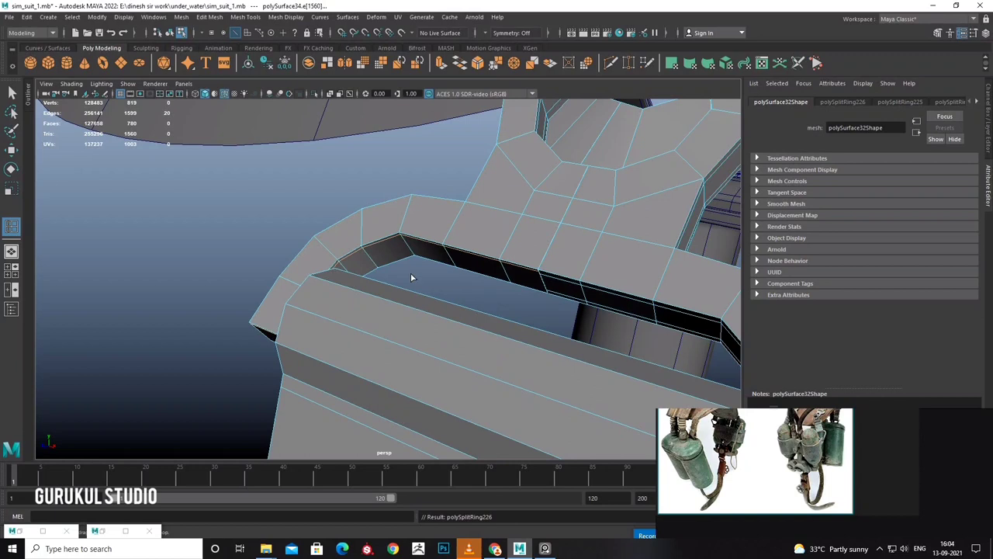
left_click(412, 256, "ctrl")
scroll(413, 256, "down", 3)
left_click_drag(413, 256, 392, 285, "alt")
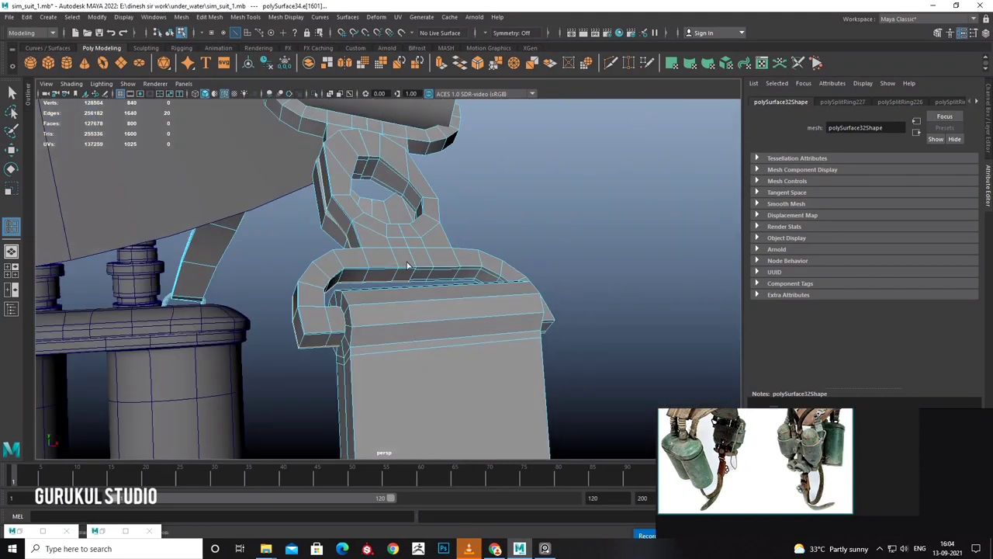
scroll(391, 285, "up", 3)
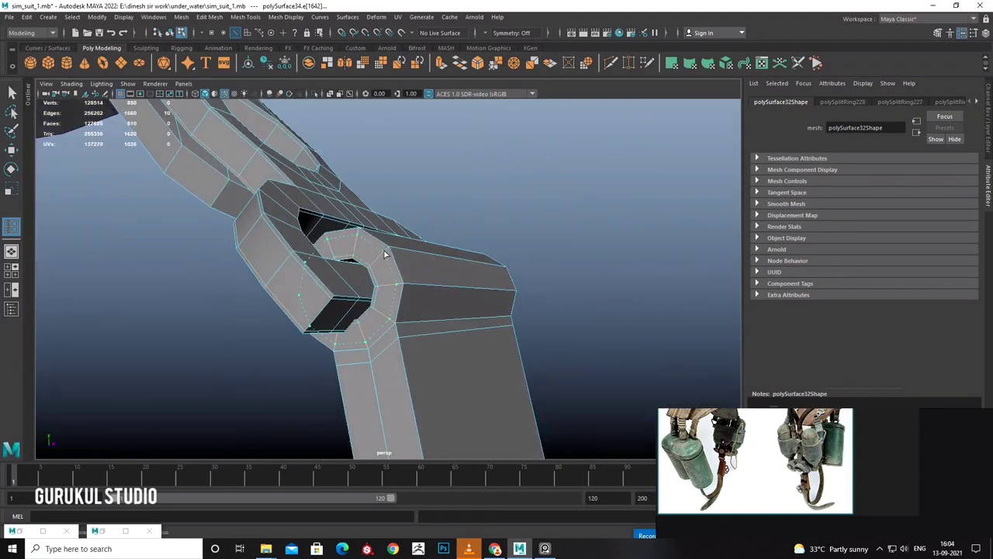
left_click(384, 254, "ctrl")
Add an edge loop across the buckle plate.
scroll(384, 254, "down", 3)
left_click_drag(388, 282, 395, 317, "alt")
scroll(372, 309, "up", 3)
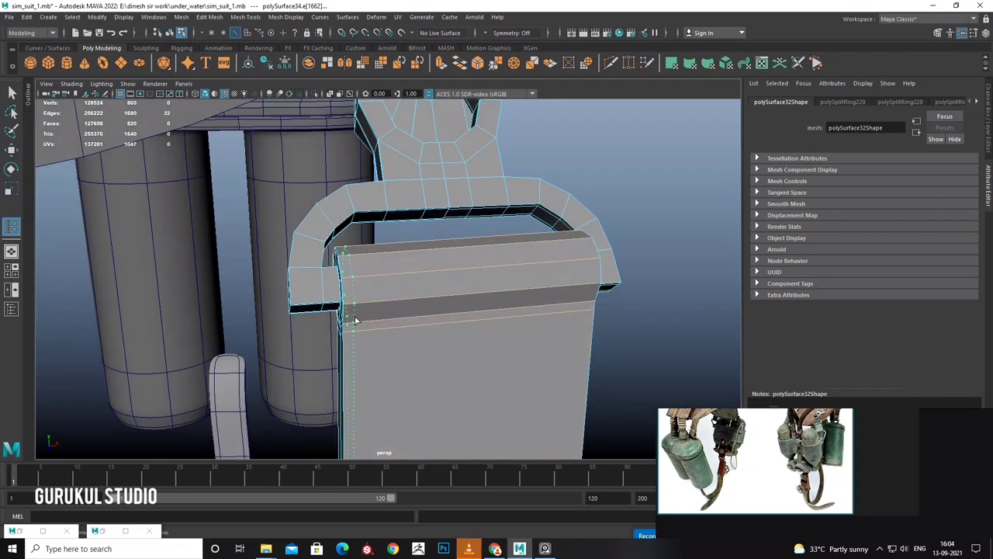
left_click(579, 289, "ctrl")
scroll(619, 289, "down", 3)
left_click_drag(619, 289, 515, 265, "alt")
scroll(514, 265, "up", 3)
scroll(514, 265, "down", 3)
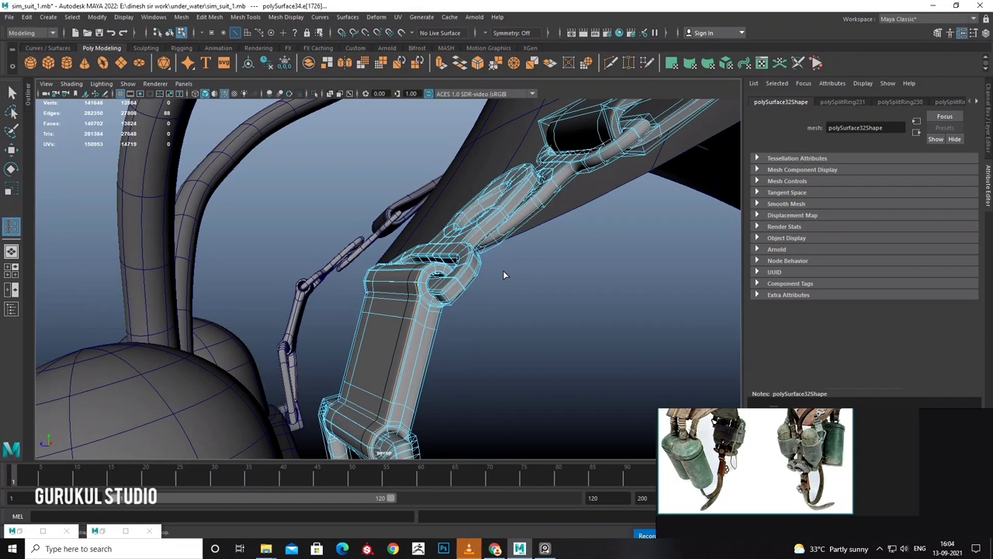
Return to object mode and zoom out to view the whole suit.
key("w")
right_click_drag(481, 229, 535, 210)
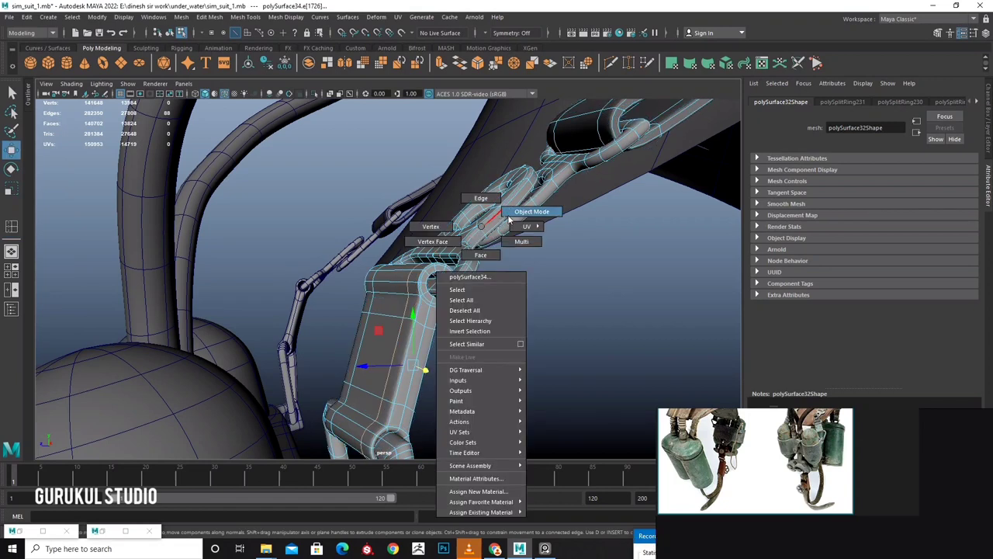
scroll(501, 337, "down", 5)
mouse_move(501, 337)
left_mouse_down("alt")
mouse_move(458, 326)
mouse_move(492, 300)
mouse_move(429, 319)
mouse_move(509, 273)
mouse_move(480, 260)
mouse_move(428, 328)
mouse_move(412, 315)
mouse_move(499, 315)
mouse_move(435, 313)
mouse_move(371, 294)
mouse_move(491, 307)
left_mouse_up("alt")
scroll(429, 317, "down", 2)
scroll(431, 317, "down", 4)
scroll(431, 317, "up", 5)
scroll(413, 301, "up", 3)
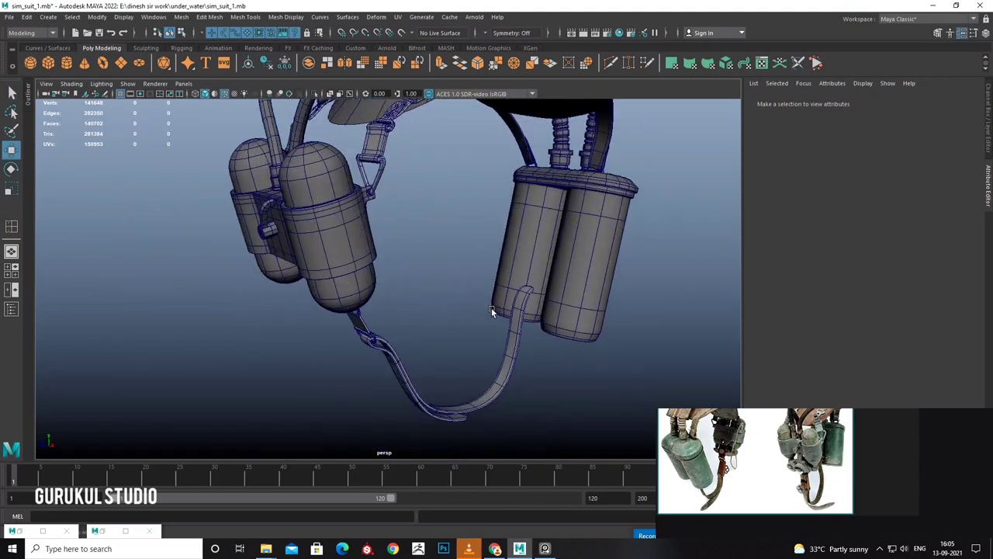
scroll(444, 303, "up", 2)
left_click(445, 302)
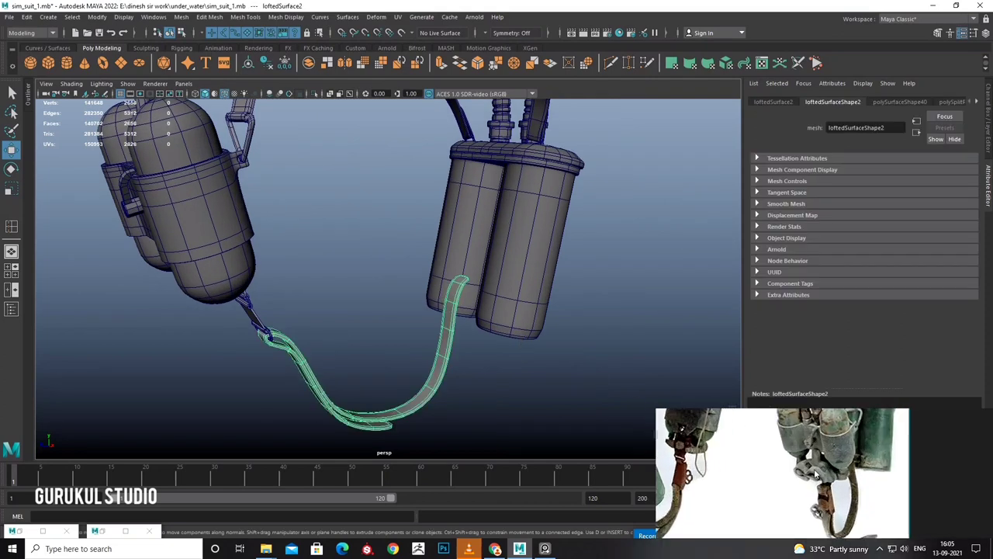
scroll(811, 471, "up", 3)
middle_click_drag(811, 471, 743, 487)
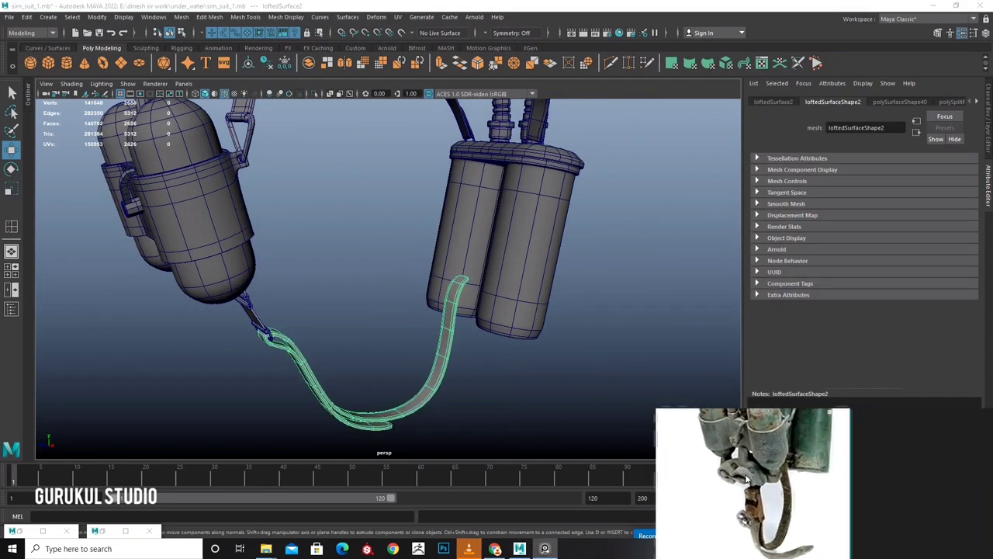
scroll(743, 487, "up", 2)
scroll(737, 493, "up", 1)
scroll(730, 496, "up", 1)
left_click_drag(441, 385, 450, 364, "alt")
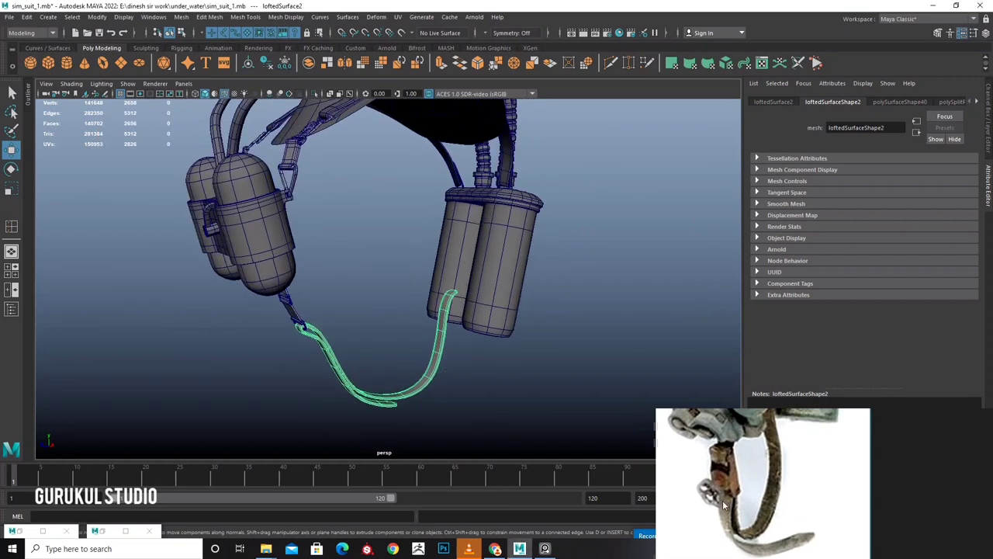
scroll(751, 495, "up", 2)
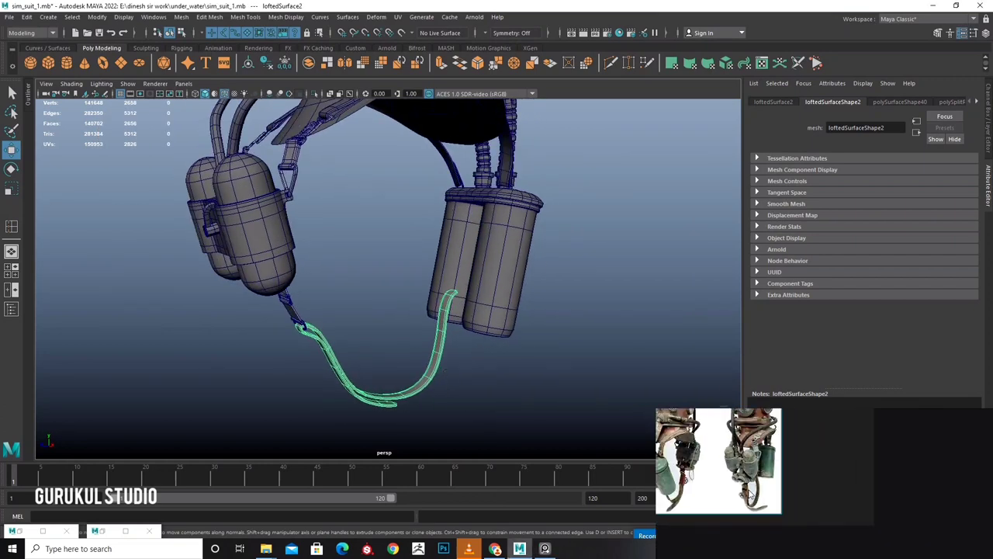
scroll(749, 494, "up", 2)
scroll(749, 493, "up", 1)
scroll(749, 494, "up", 1)
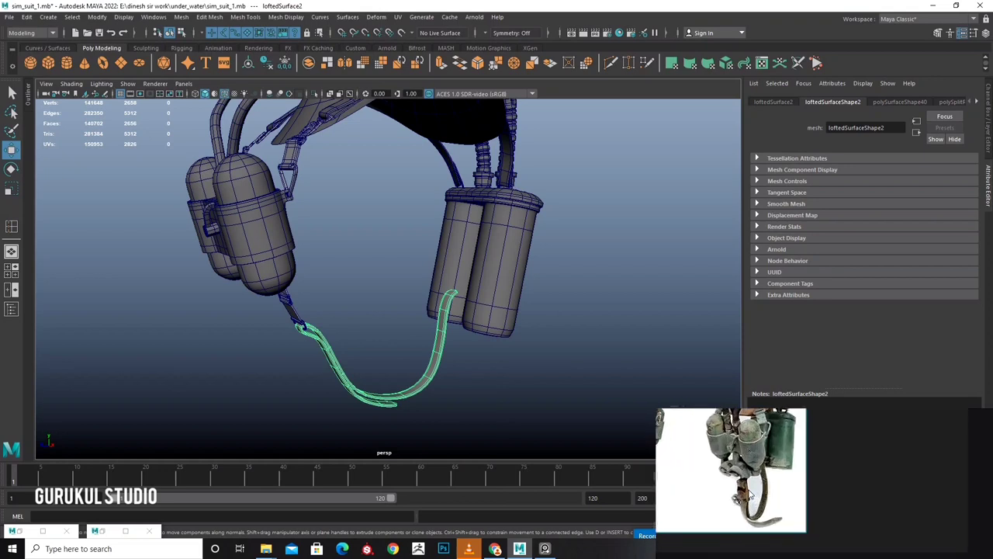
scroll(750, 493, "down", 2)
scroll(749, 493, "up", 1)
scroll(727, 494, "up", 2)
scroll(716, 491, "down", 2)
scroll(716, 478, "up", 2)
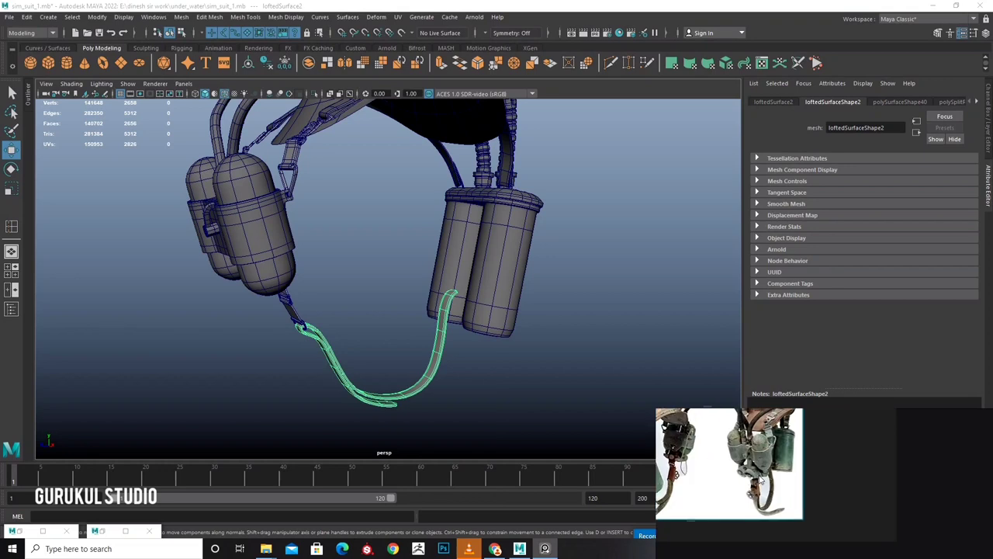
scroll(717, 478, "up", 2)
scroll(553, 423, "up", 2)
scroll(529, 351, "up", 2)
scroll(530, 351, "up", 2)
mouse_move(529, 350)
middle_mouse_down("alt")
mouse_move(331, 341)
mouse_move(396, 334)
middle_mouse_up("alt")
scroll(396, 337, "up", 2)
left_click_drag(380, 335, 506, 340, "alt")
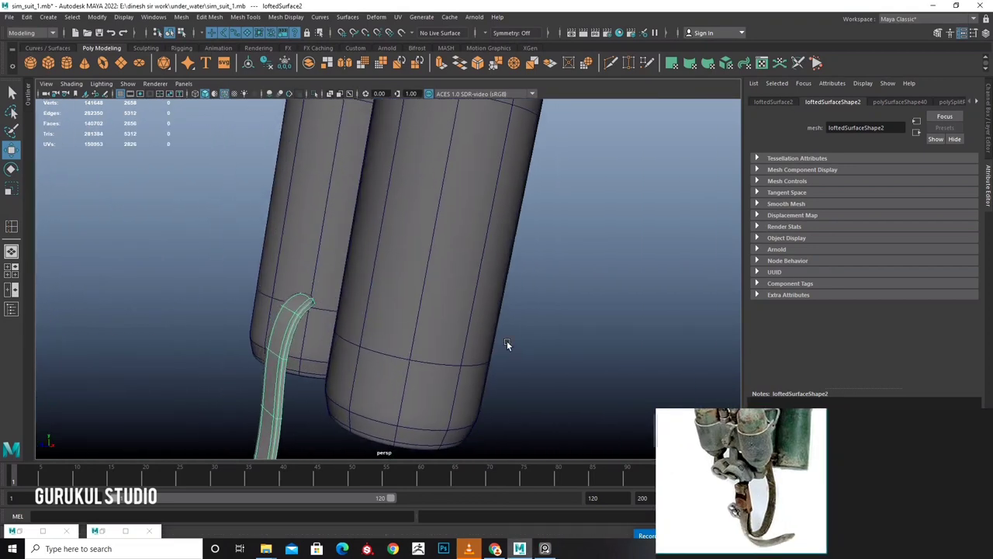
scroll(507, 341, "up", 1)
scroll(335, 266, "down", 3)
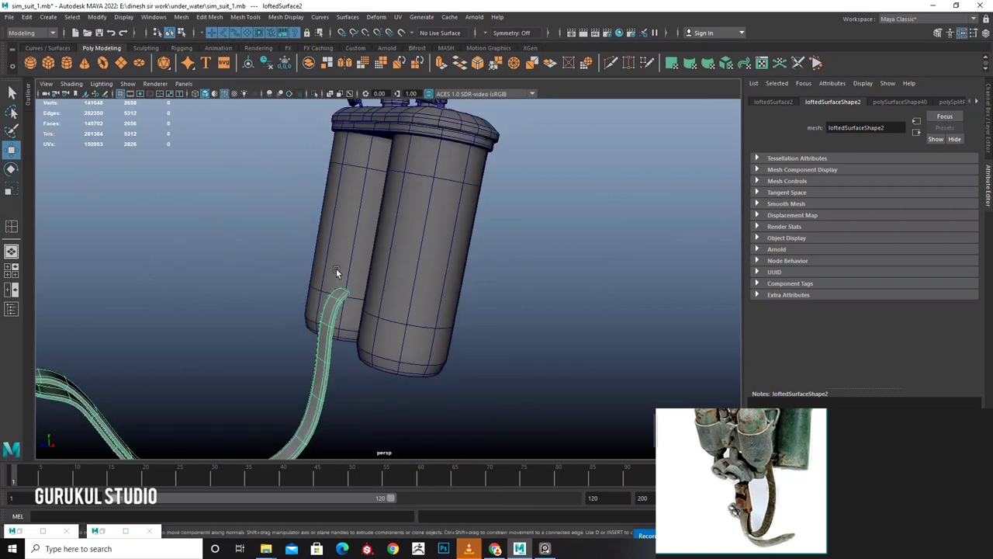
scroll(336, 268, "down", 3)
scroll(170, 213, "up", 1)
mouse_move(171, 214)
left_mouse_down("alt")
mouse_move(224, 260)
mouse_move(331, 238)
left_mouse_up("alt")
scroll(190, 235, "up", 3)
scroll(314, 278, "down", 2)
scroll(336, 294, "up", 2)
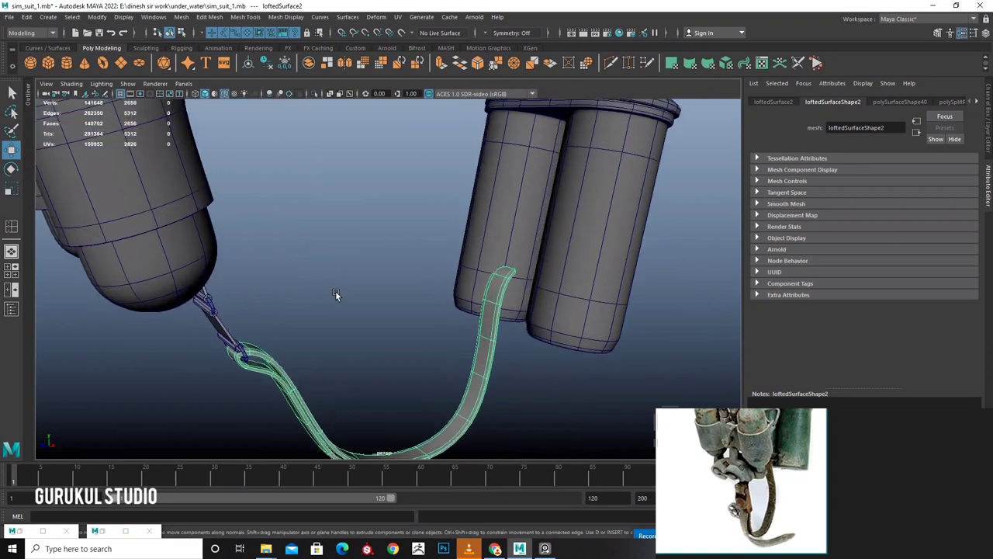
left_click_drag(335, 294, 294, 314, "alt")
Select the sweep8 hose ring near the tanks and rotate it into place.
left_click(294, 325)
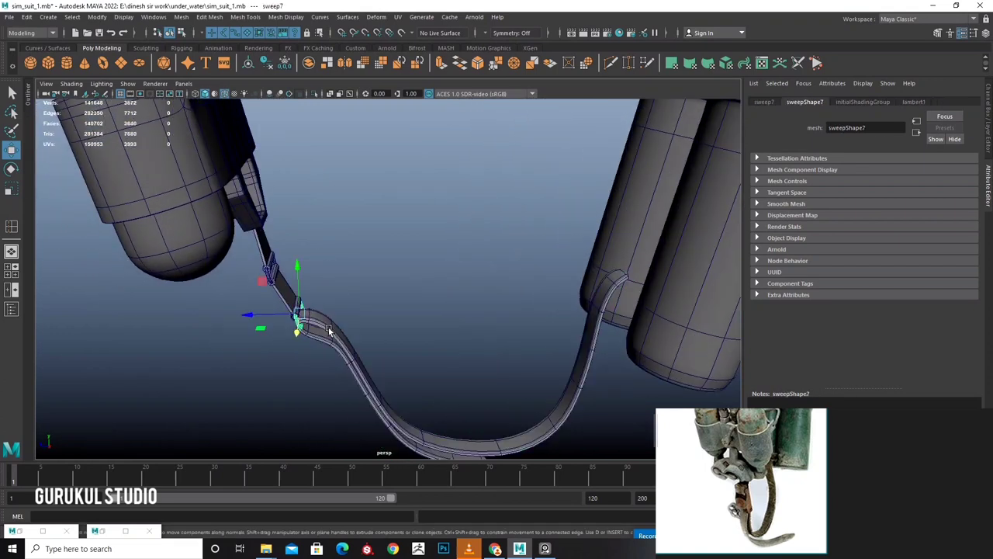
left_click(576, 324)
mouse_move(590, 329)
left_mouse_down("alt")
mouse_move(427, 279)
mouse_move(410, 284)
left_mouse_up("alt")
key("e")
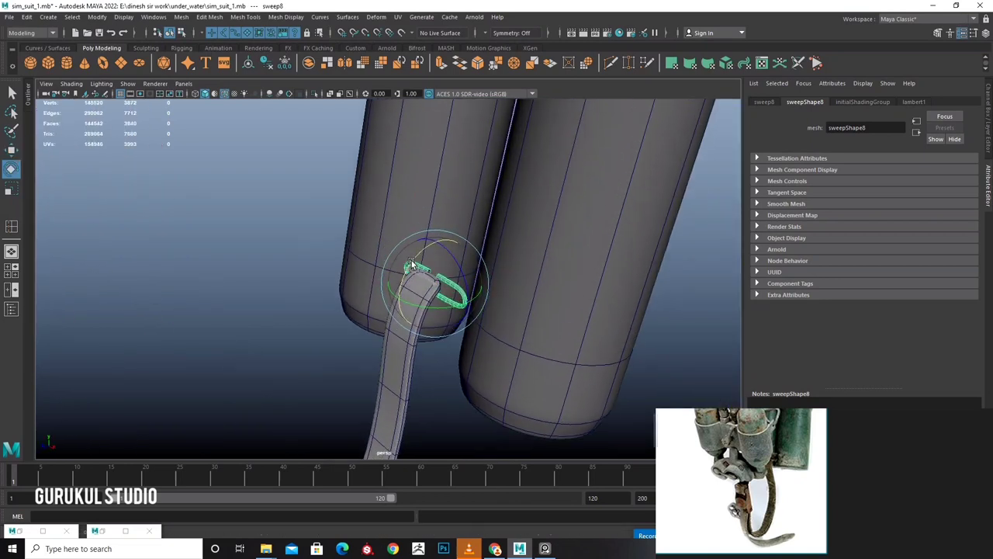
mouse_move(445, 230)
left_mouse_down("alt")
mouse_move(441, 314)
mouse_move(492, 333)
mouse_move(402, 300)
mouse_move(363, 310)
mouse_move(388, 304)
left_mouse_up("alt")
scroll(441, 314, "up", 3)
key("w")
scroll(390, 300, "up", 3)
Bridge the ring's two open-end edge loops to close the gap.
right_click(377, 268)
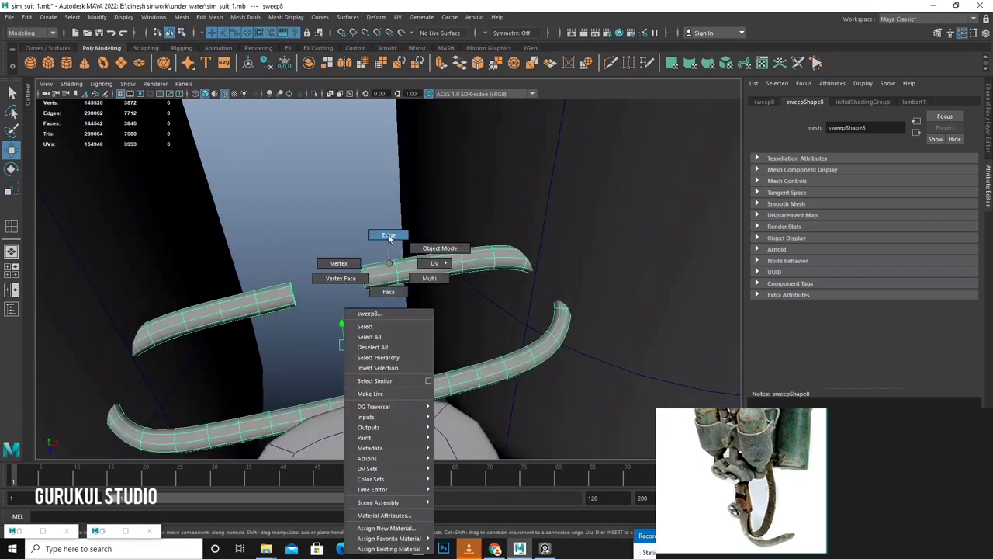
left_click(364, 277)
double_click(364, 277)
key("f")
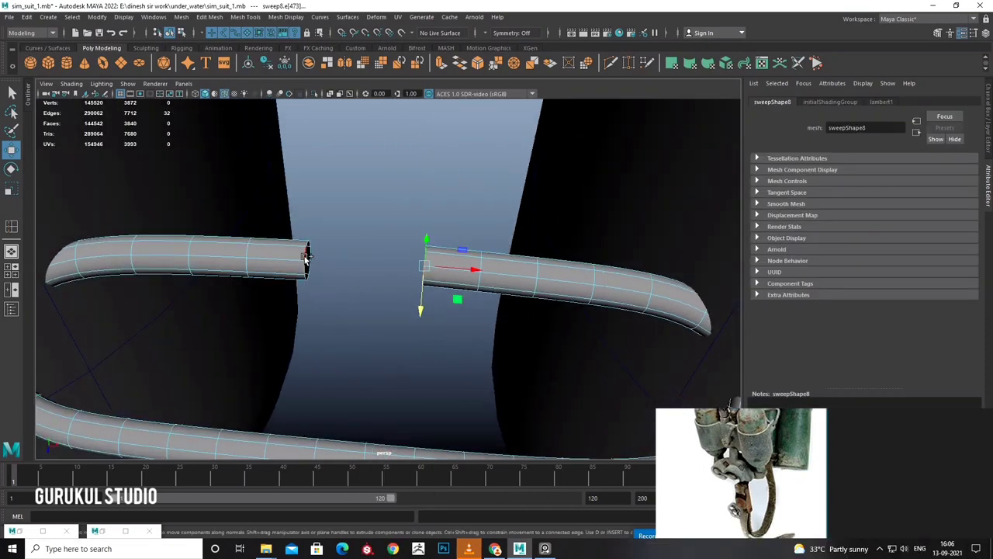
double_click(305, 258, "shift")
right_click_drag(400, 273, 400, 399, "shift")
mouse_move(400, 398)
left_mouse_down("alt")
mouse_move(381, 315)
mouse_move(394, 263)
left_mouse_up("alt")
scroll(381, 310, "up", 2)
scroll(388, 305, "up", 2)
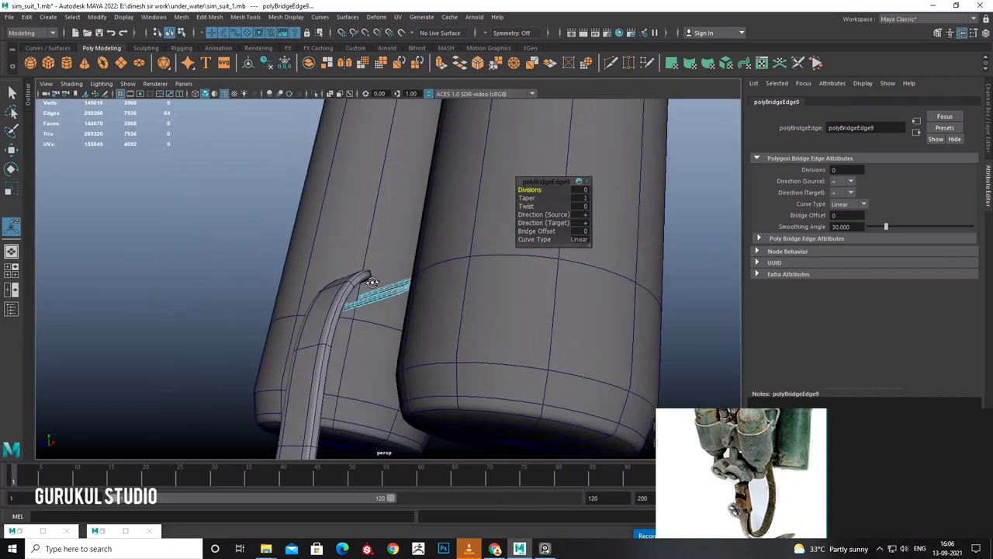
right_click_drag(394, 263, 424, 264)
Return to object mode and select the strap beside the tank.
mouse_move(423, 264)
left_mouse_down("alt")
mouse_move(364, 314)
mouse_move(385, 324)
mouse_move(344, 287)
mouse_move(360, 287)
mouse_move(346, 265)
mouse_move(274, 200)
mouse_move(318, 246)
mouse_move(346, 206)
mouse_move(372, 248)
mouse_move(324, 209)
mouse_move(377, 261)
mouse_move(300, 235)
mouse_move(395, 277)
left_mouse_up("alt")
key("w")
left_click(344, 288)
scroll(387, 266, "up", 3)
right_click(324, 209)
Select the strap's top end faces, extrude them, and move them vertically.
right_click_drag(359, 270, 359, 252)
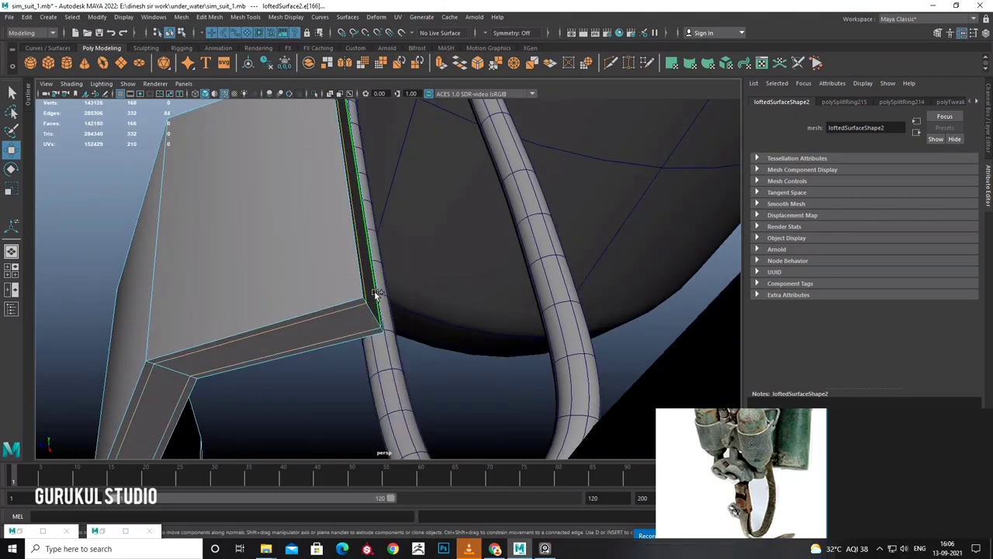
right_click_drag(375, 293, 350, 257)
left_click_drag(349, 258, 377, 280, "alt")
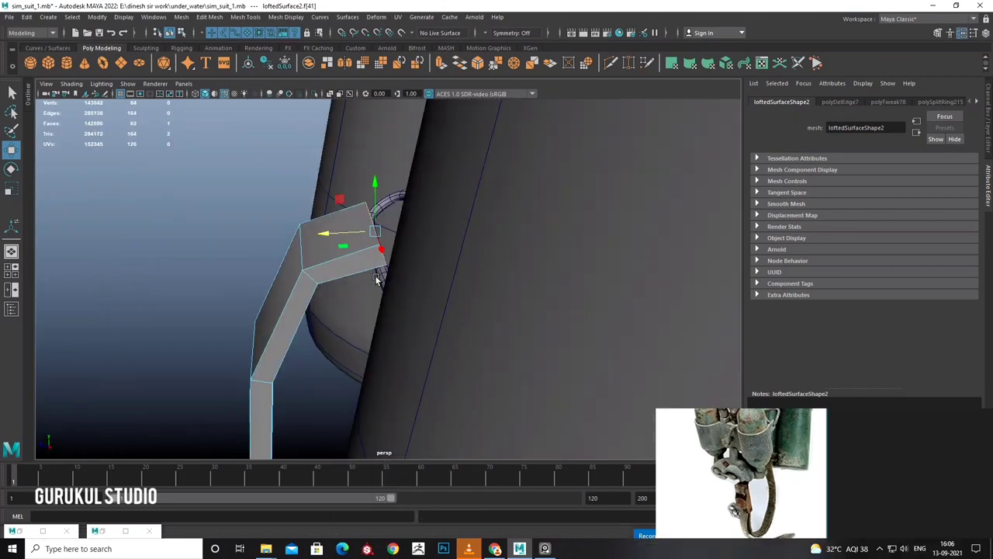
scroll(377, 280, "up", 3)
right_click_drag(377, 259, 381, 287, "shift")
key("space")
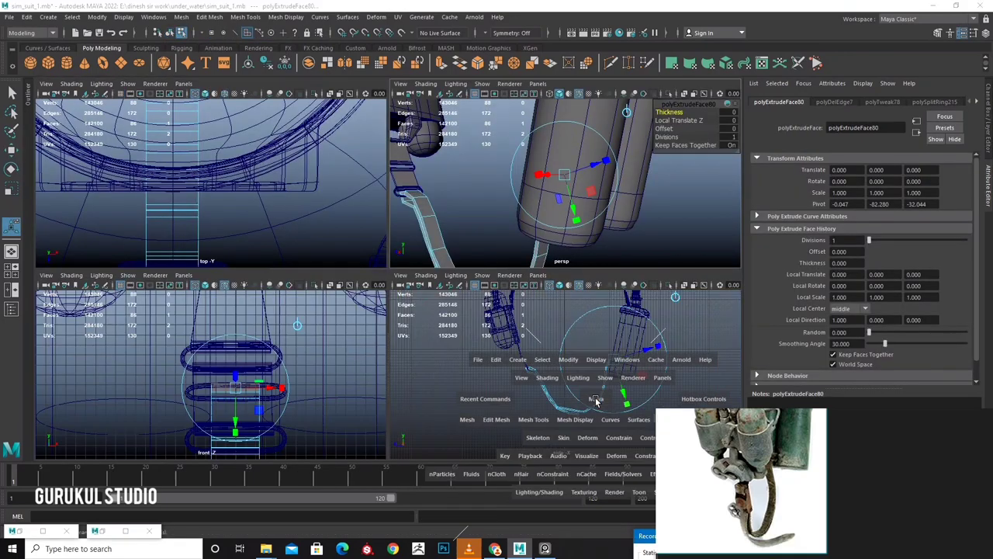
scroll(454, 362, "up", 3)
scroll(450, 357, "up", 3)
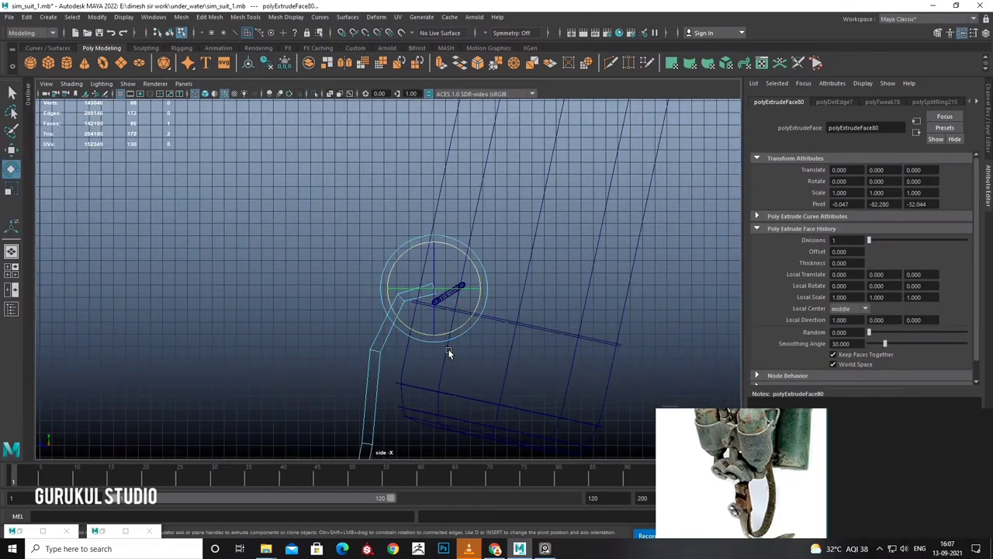
key("w")
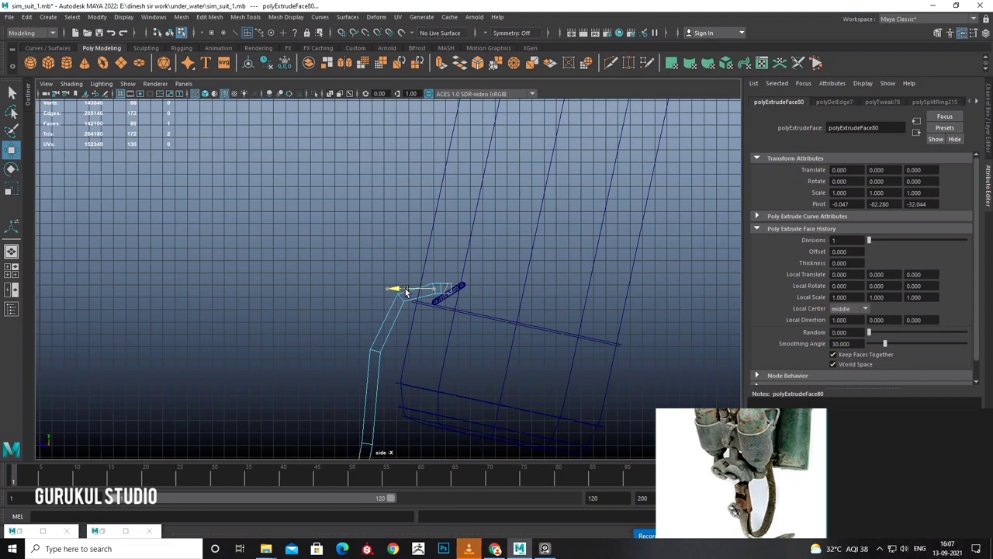
left_click(443, 242)
Extrude the end faces twice more, rotating and scaling each new segment.
key("ctrl+e")
key("e")
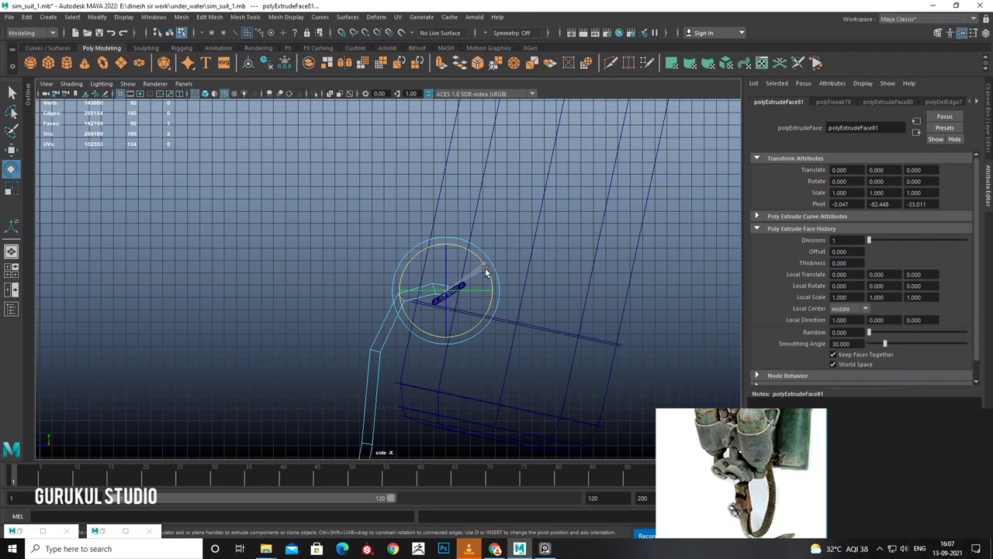
key("w")
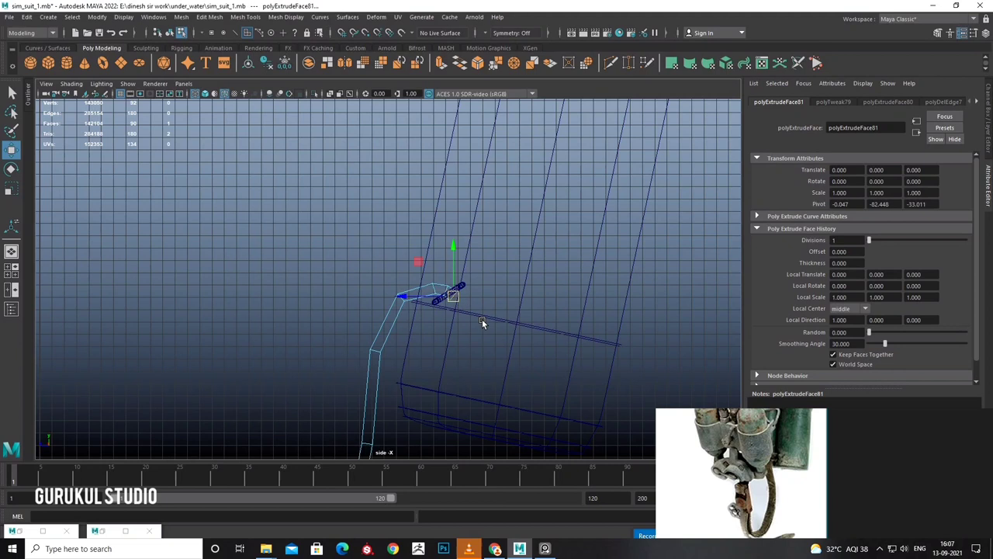
key("e")
key("w")
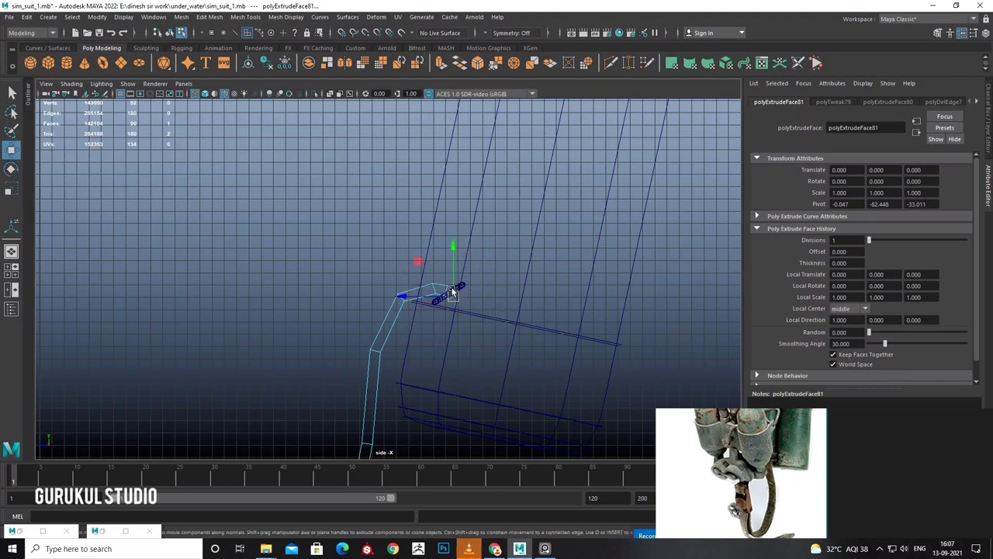
key("ctrl+e")
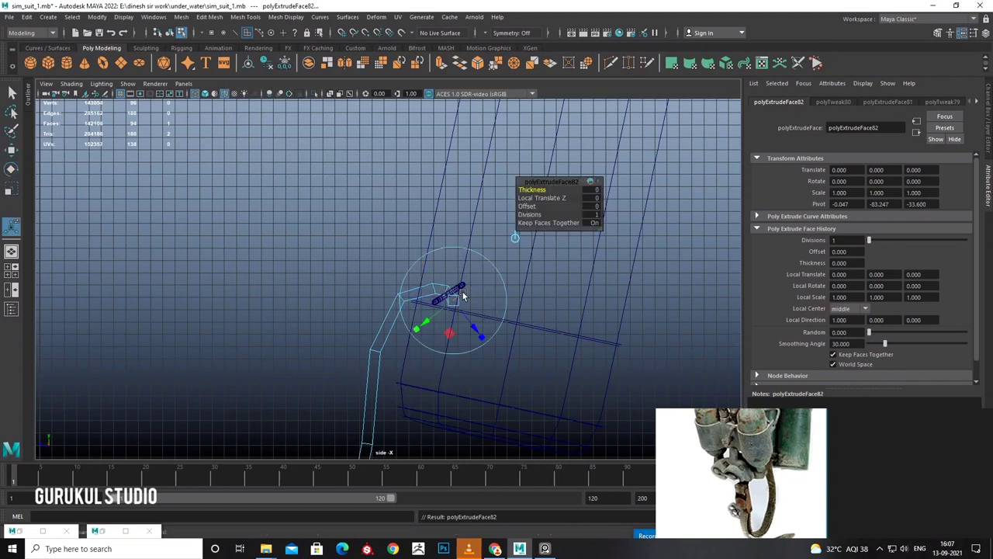
key("e")
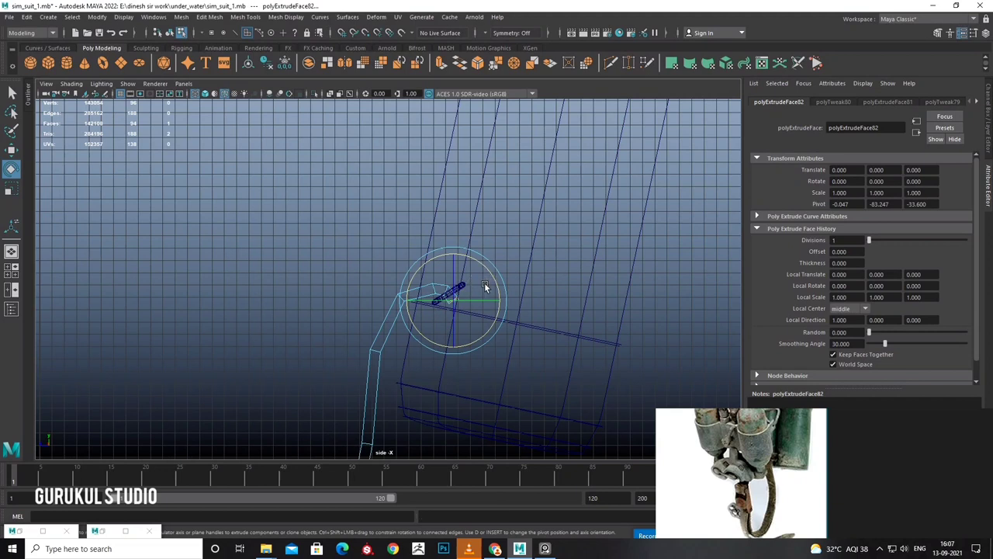
key("r")
key("e")
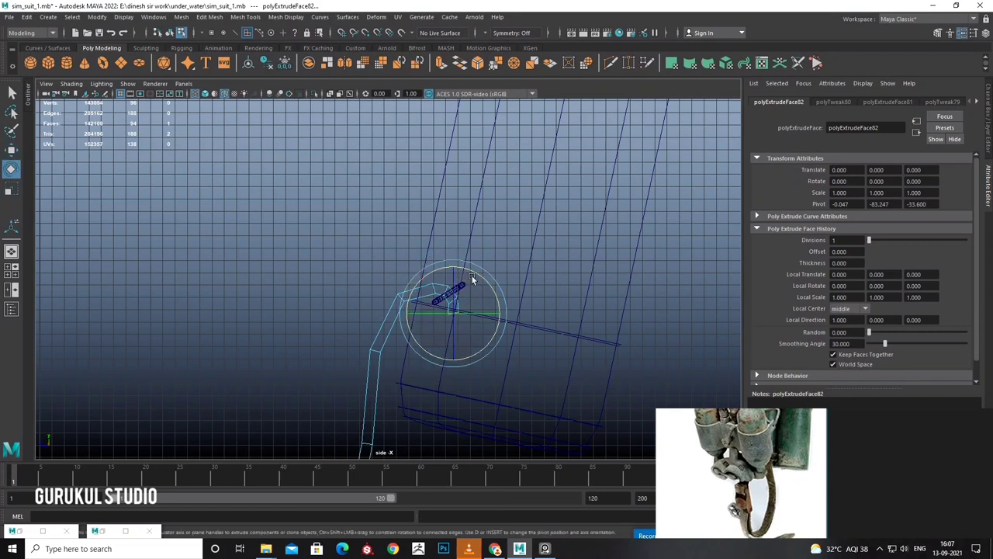
Add two further extrusions, rotating them and shifting the end face left and down.
key("ctrl+e")
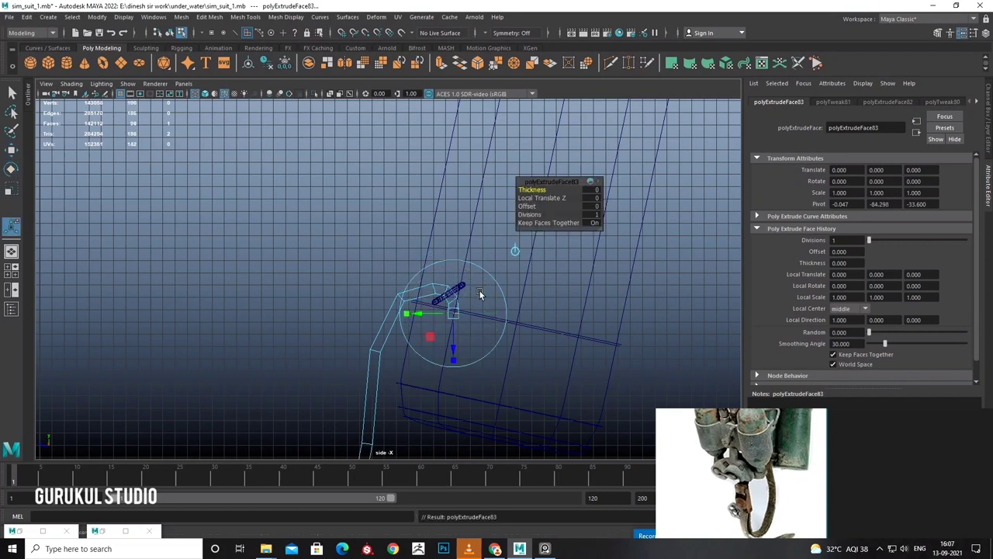
key("e")
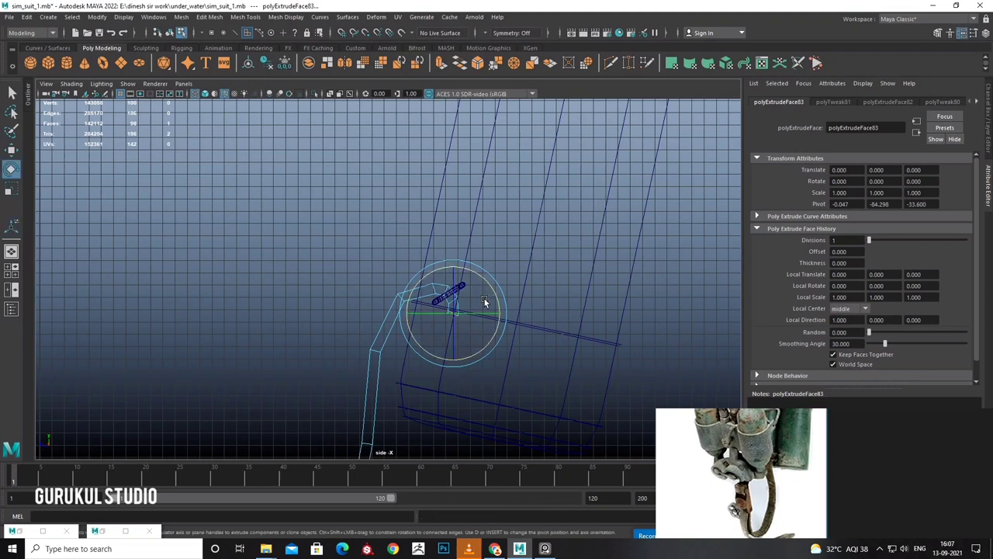
key("r")
scroll(464, 321, "up", 3)
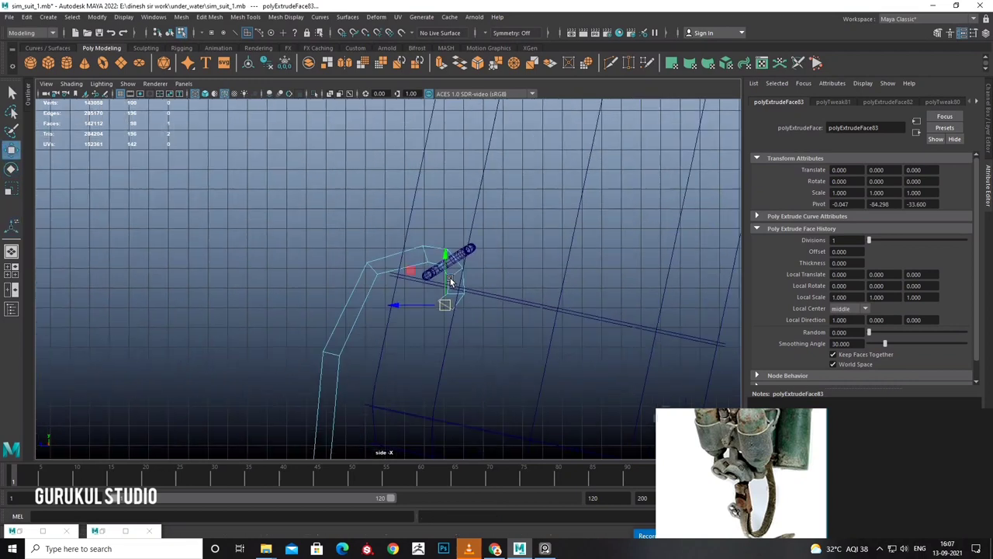
scroll(493, 300, "up", 2)
key("ctrl+e")
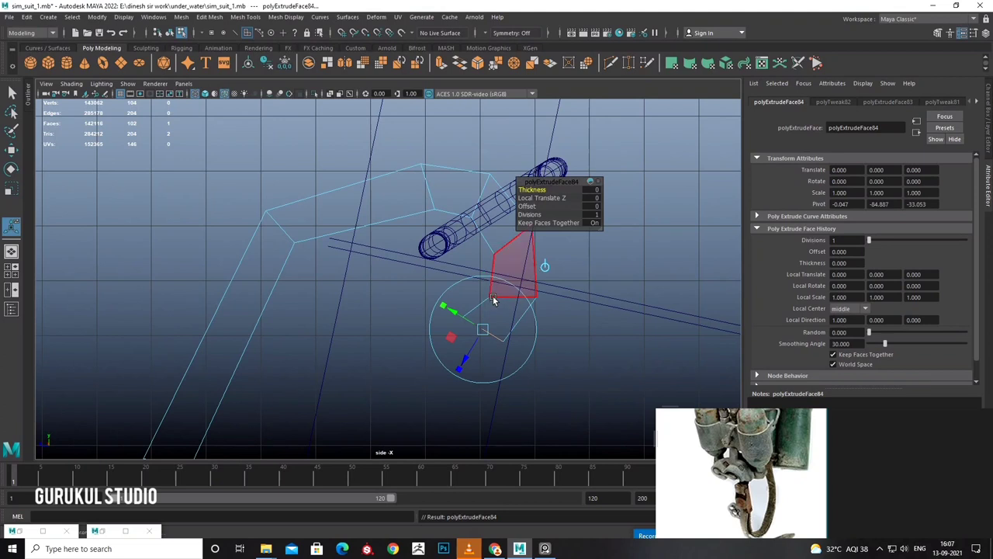
key("e")
key("w")
middle_click_drag(509, 313, 471, 332)
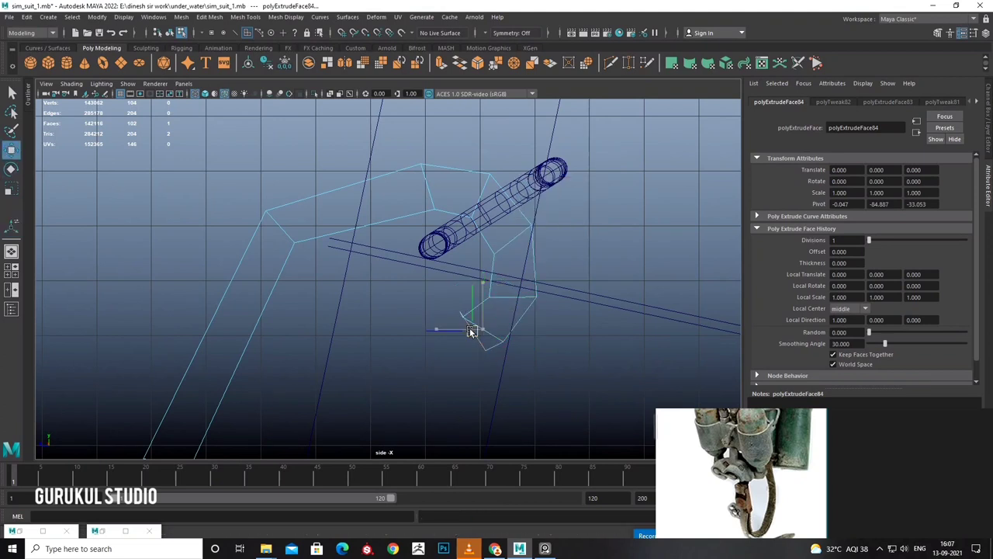
Select the strap-end vertices and pull them up and left.
left_click_drag(466, 332, 532, 311, "alt")
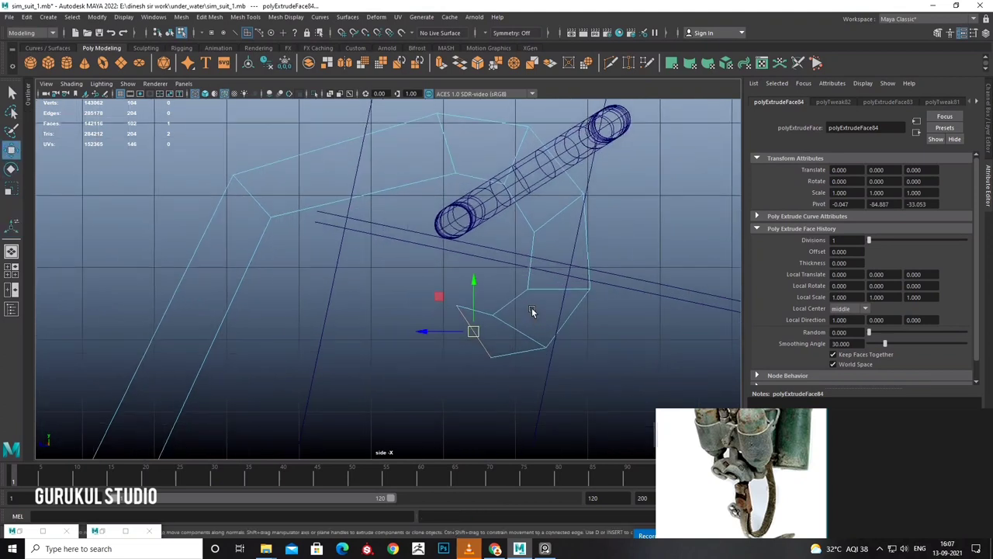
scroll(534, 310, "up", 1)
scroll(543, 315, "up", 1)
scroll(553, 320, "up", 1)
left_click_drag(556, 323, 559, 287, "alt")
left_click(565, 223)
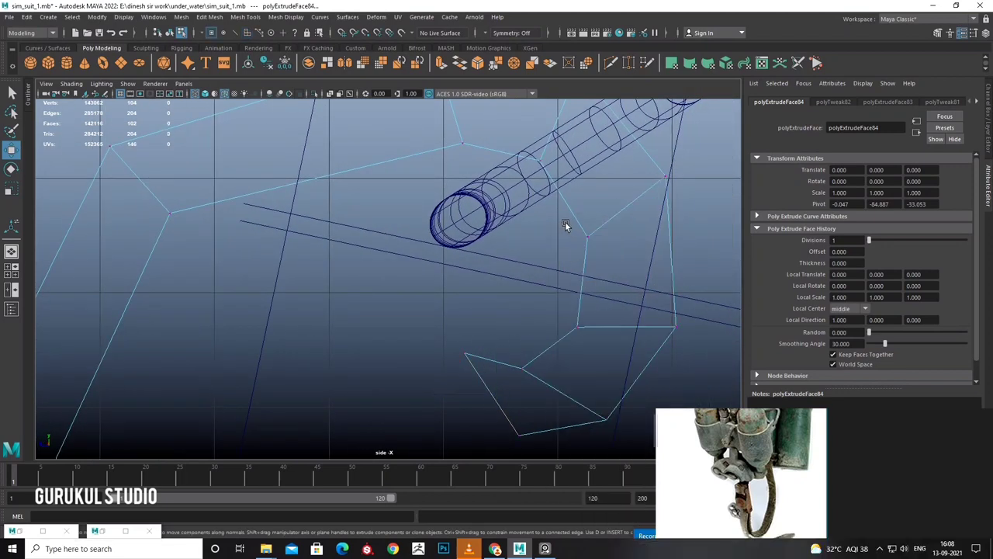
left_click(574, 226)
mouse_move(595, 251)
left_mouse_down("alt")
mouse_move(543, 239)
mouse_move(518, 214)
left_mouse_up("alt")
left_click(559, 260)
left_click_drag(665, 267, 610, 222)
Pull the strap end's vertices up and left in the side view.
middle_click_drag(423, 252, 416, 186, "alt")
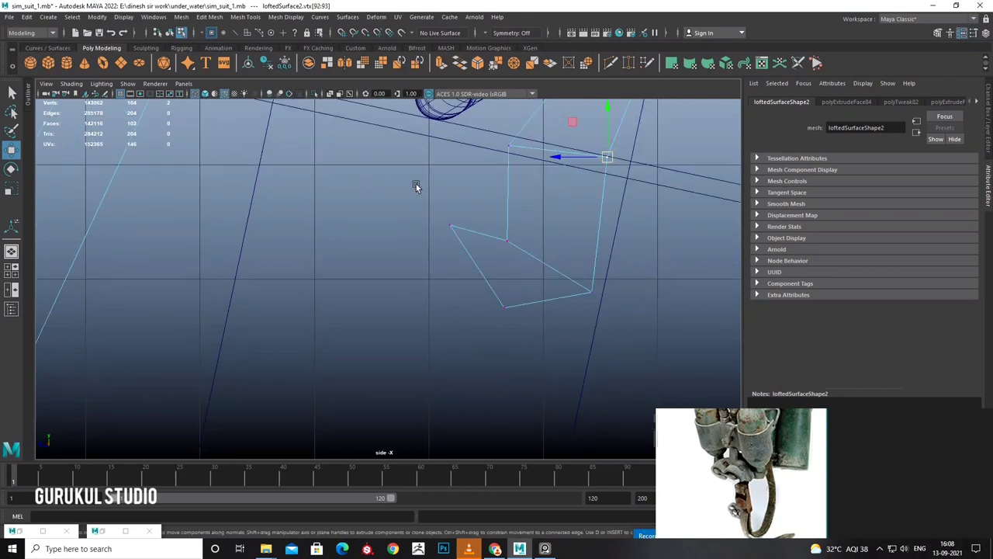
left_click_drag(486, 229, 408, 162)
middle_click_drag(531, 261, 522, 223, "alt")
mouse_move(567, 258)
left_mouse_down()
mouse_move(524, 253)
mouse_move(495, 194)
left_mouse_up()
mouse_move(470, 247)
left_mouse_down()
mouse_move(512, 281)
mouse_move(407, 223)
left_mouse_up()
middle_click_drag(407, 223, 463, 346, "alt")
Reposition further vertex pairs at the strap end, raising them.
left_click(522, 287)
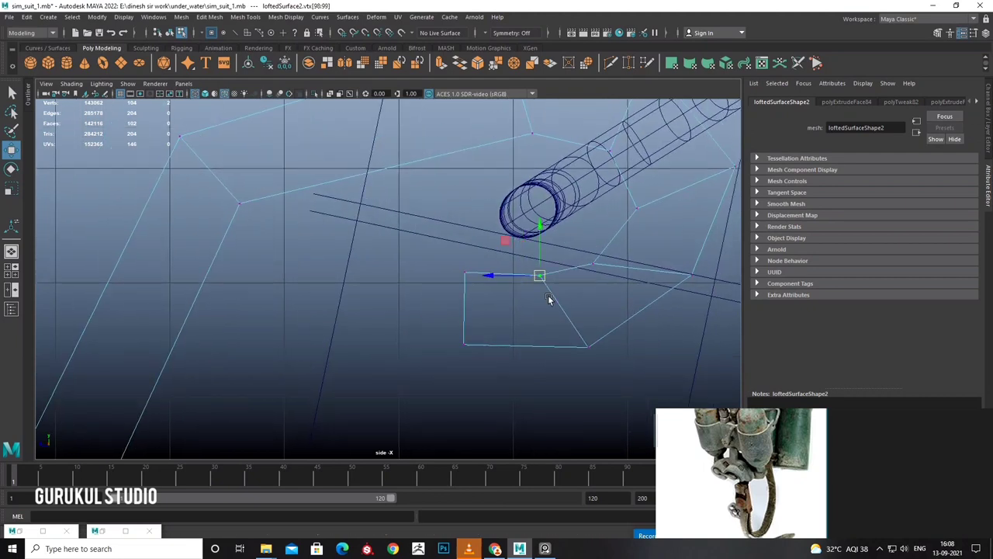
left_click_drag(580, 266, 611, 286)
middle_click_drag(714, 235, 623, 281, "alt")
left_click_drag(623, 281, 638, 257)
left_click_drag(554, 141, 576, 146)
middle_click_drag(456, 329, 468, 304, "alt")
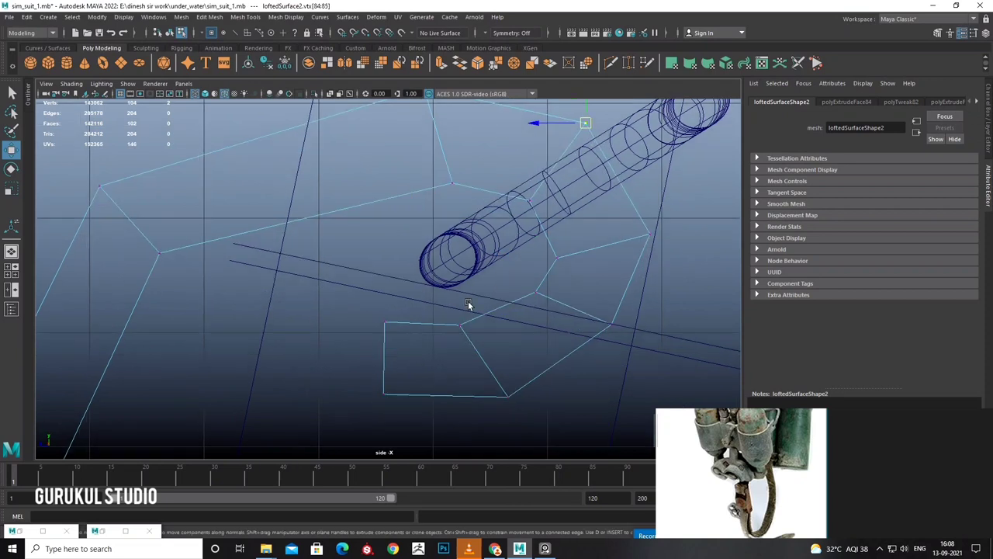
left_click_drag(460, 326, 461, 309)
Lift the end's lower-right corner and move its upper-left corner up and right.
left_click(524, 282)
left_click_drag(552, 239, 573, 273)
middle_click_drag(641, 233, 611, 252, "alt")
left_click_drag(563, 326, 590, 353)
middle_click_drag(508, 388, 512, 349, "alt")
mouse_move(465, 363)
left_mouse_down()
mouse_move(490, 384)
mouse_move(477, 361)
left_mouse_up()
left_click(358, 300)
left_click_drag(359, 300, 370, 282)
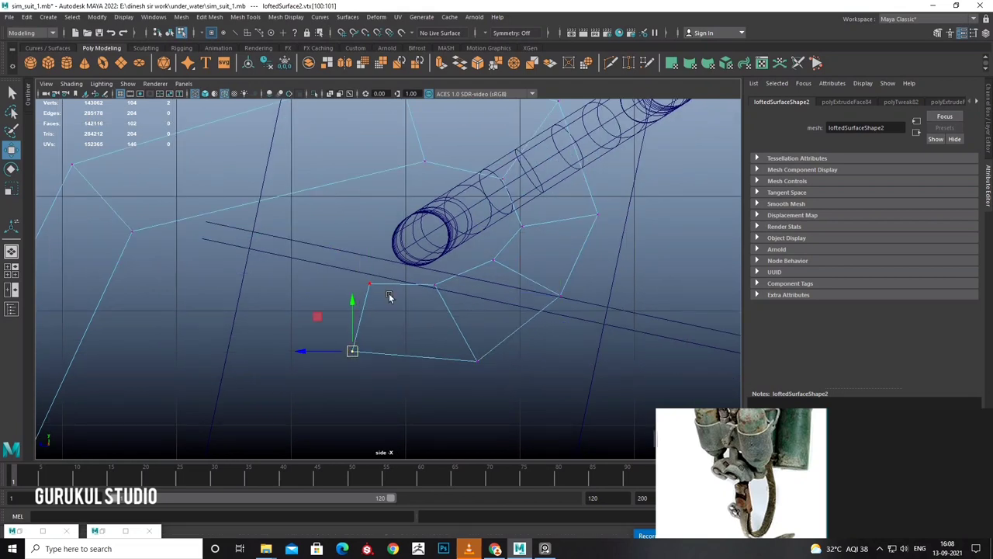
Extrude the strap's end face and move it up and left.
key("F11")
left_click(386, 325)
right_click_drag(405, 312, 393, 321, "shift")
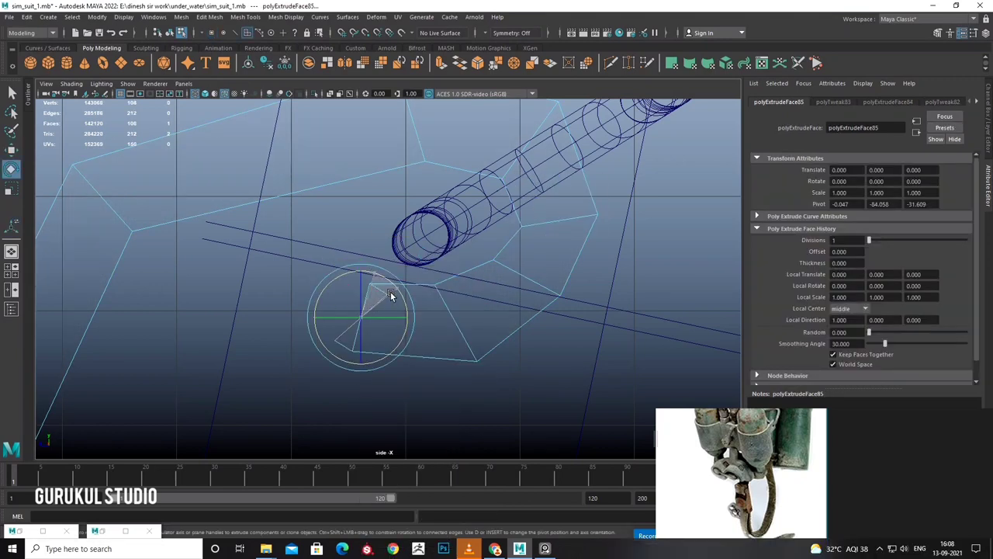
key("w")
left_click_drag(361, 318, 316, 276)
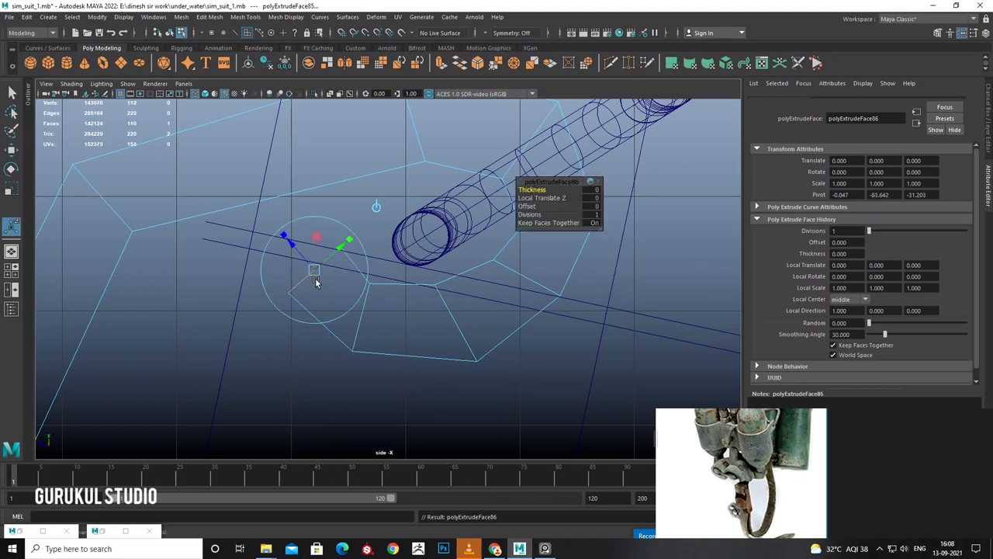
Extrude the end face twice more, rotating and moving each segment leftward.
right_click_drag(315, 280, 311, 263, "shift")
key("e")
key("w")
left_click_drag(311, 268, 250, 249)
right_click_drag(318, 287, 314, 272, "shift")
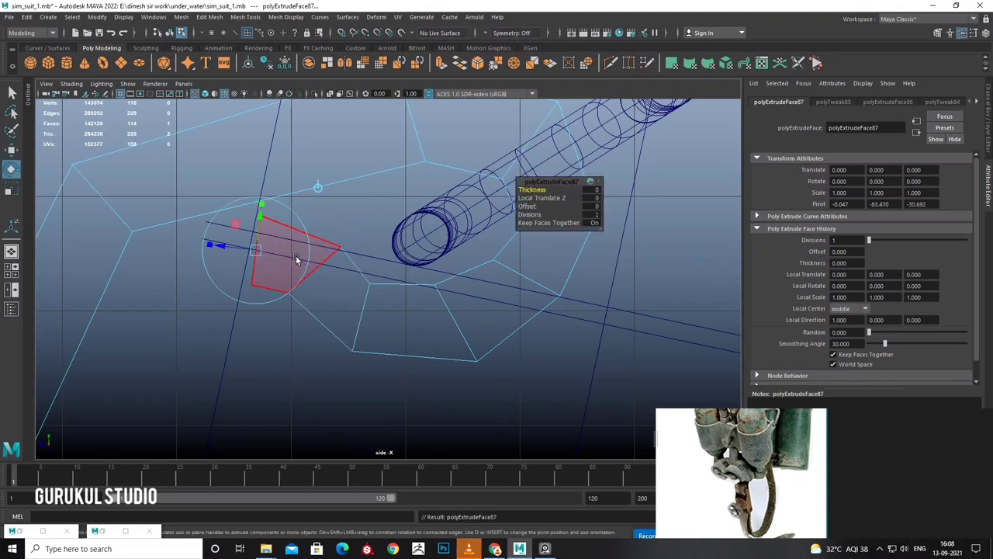
key("e")
key("w")
left_click_drag(261, 245, 186, 260)
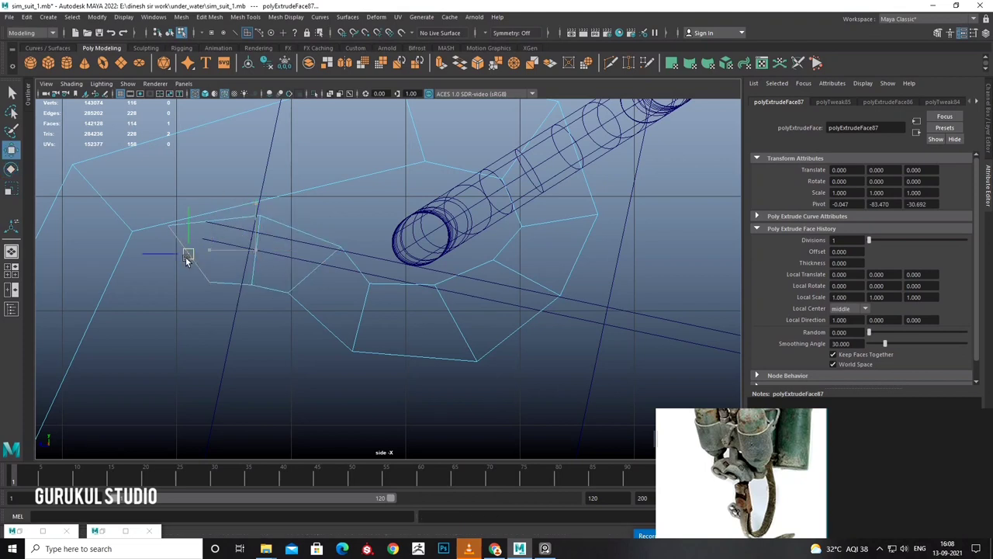
Extrude a fourth segment, rotate and move it left, and display the strap shaded.
key("space")
key("space")
left_click_drag(447, 218, 403, 232, "alt")
scroll(382, 252, "up", 8)
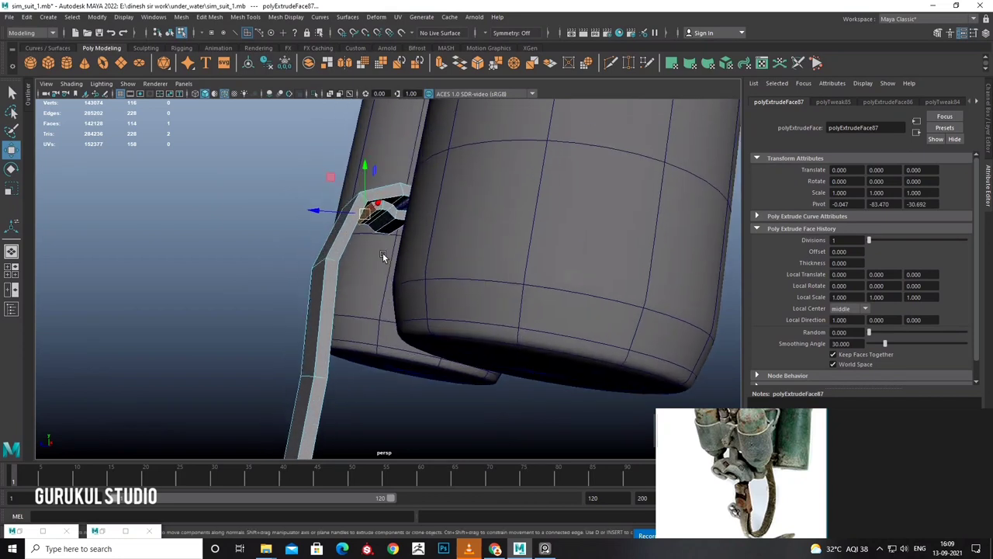
key("ctrl+e")
key("space")
key("space")
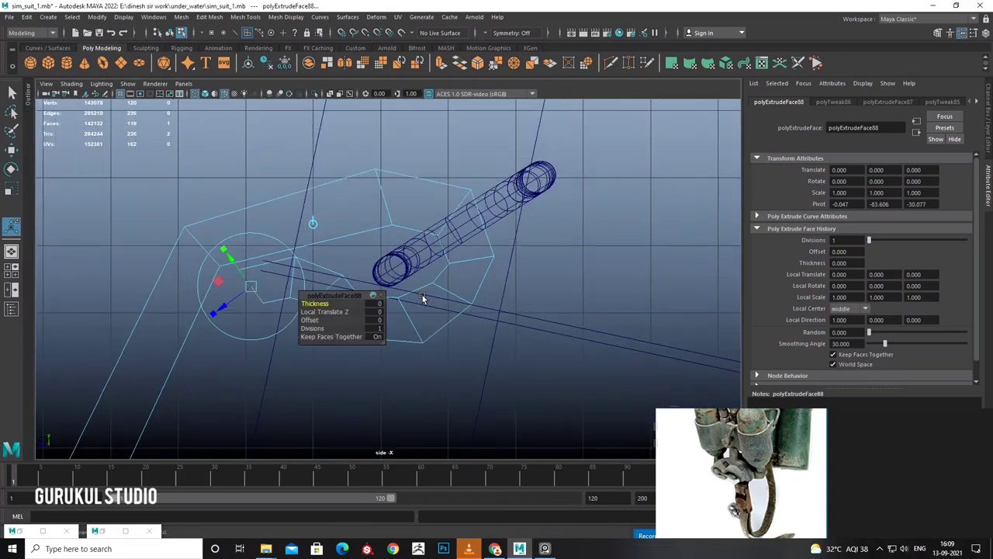
key("e")
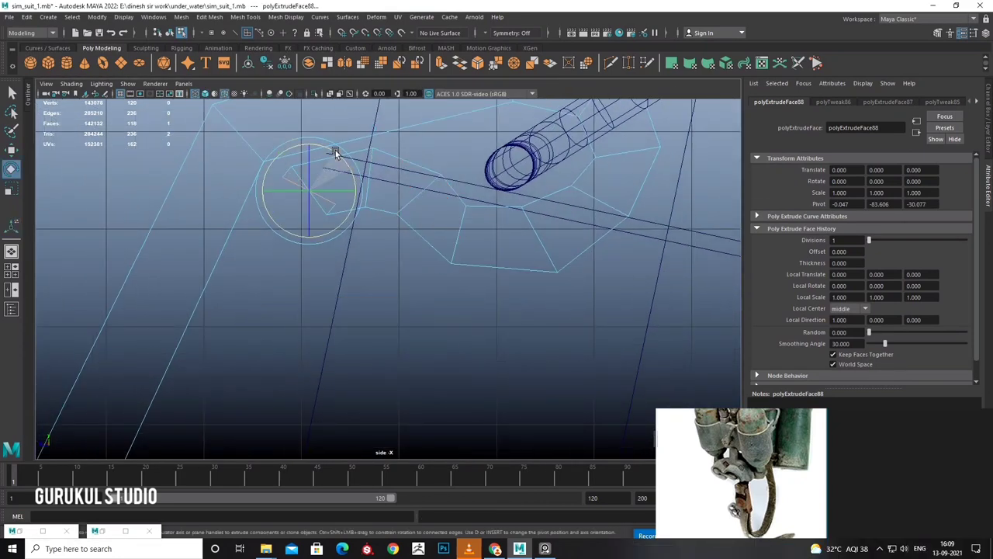
key("w")
mouse_move(323, 186)
left_mouse_down()
mouse_move(284, 196)
mouse_move(322, 239)
left_mouse_up()
key("5")
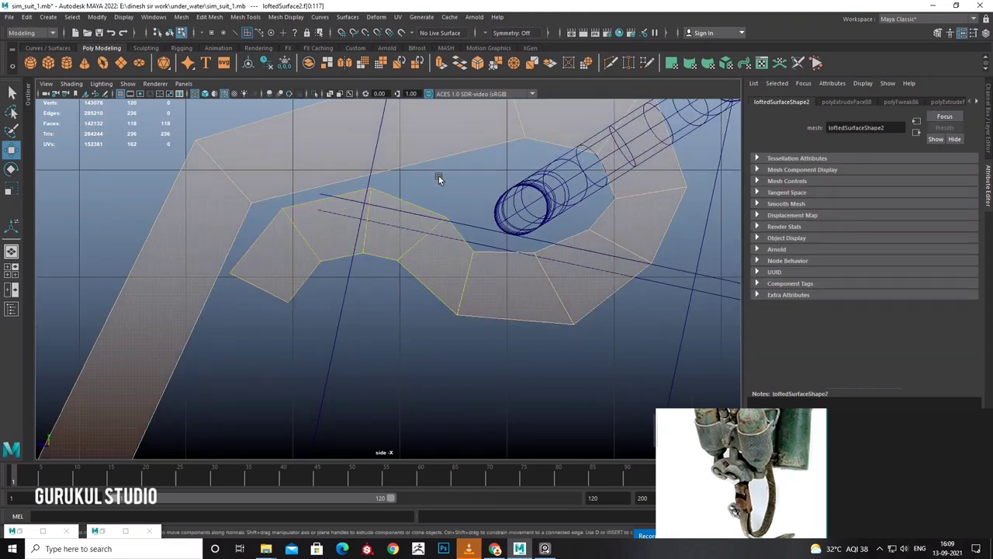
Insert an edge loop along the hook and pull a hook vertex upward.
left_click(245, 16)
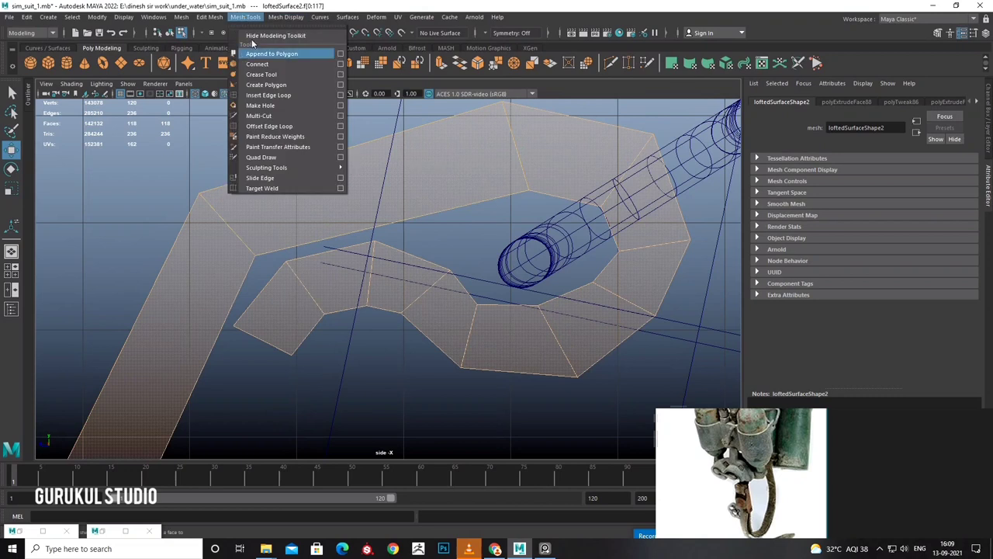
left_click(405, 205)
left_click(414, 219)
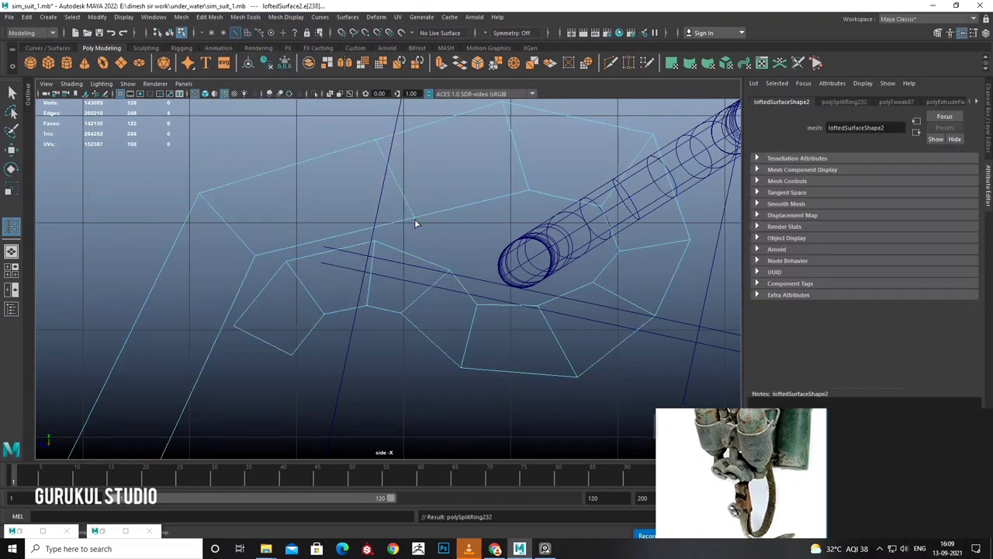
key("w")
left_click_drag(415, 219, 387, 157)
mouse_move(394, 160)
middle_mouse_down("alt")
mouse_move(448, 225)
mouse_move(489, 222)
middle_mouse_up("alt")
key("e")
Preview the hook with smooth display (3) and orbit around it.
key("3")
scroll(568, 225, "down", 2)
key("space")
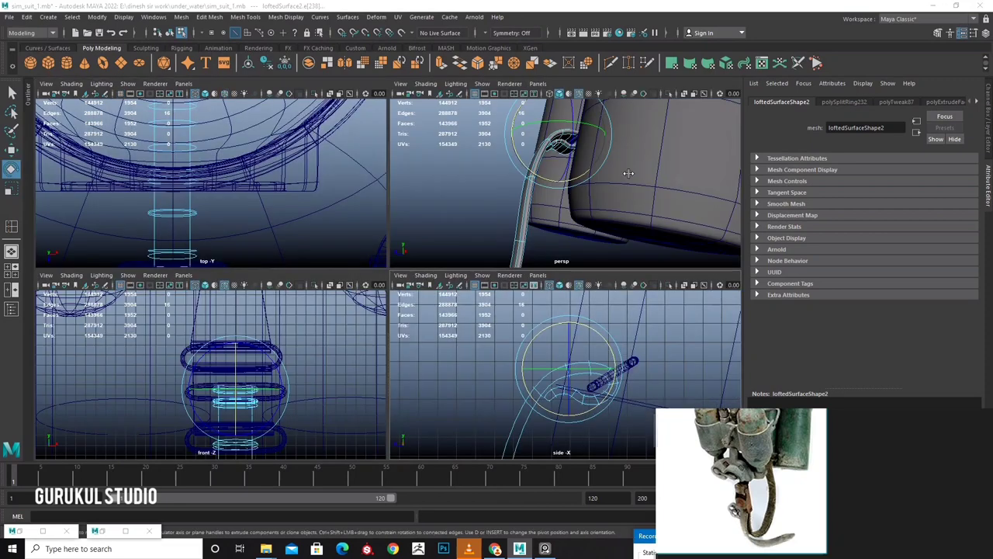
key("space")
scroll(465, 229, "up", 2)
left_click_drag(456, 232, 434, 256, "alt")
key("space")
key("space")
scroll(551, 284, "up", 3)
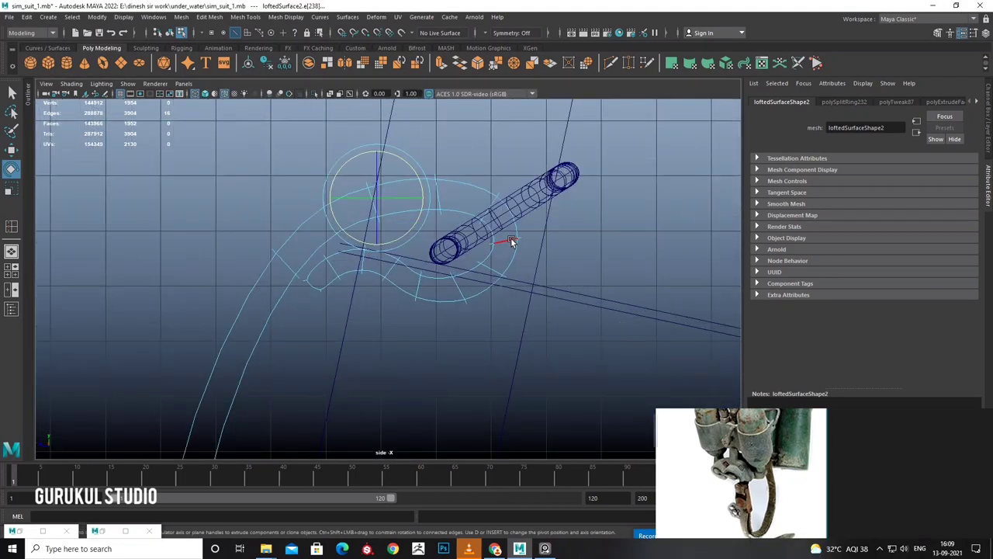
Shift groups of vertices along the hook curve to the left.
left_click_drag(513, 315, 513, 315)
key("w")
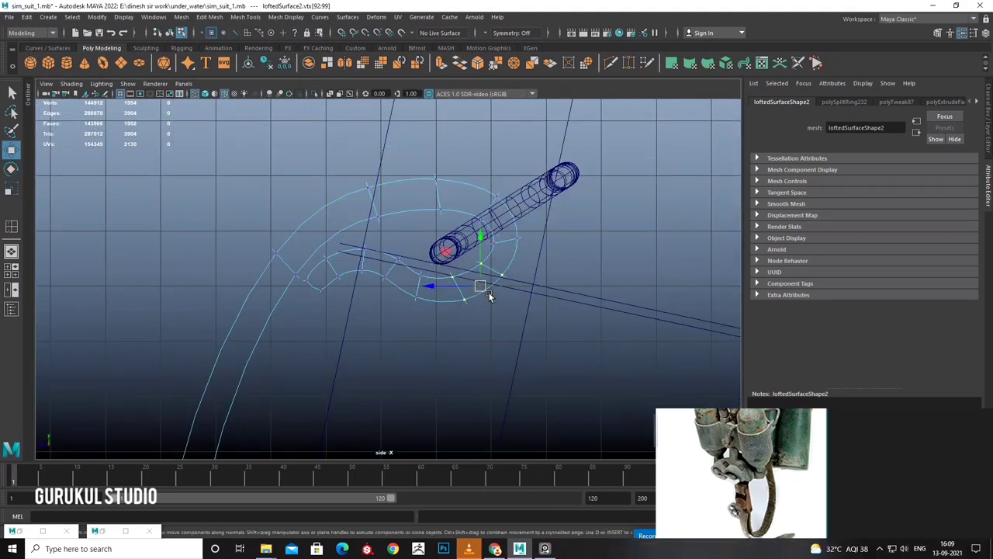
left_click_drag(505, 247, 493, 246)
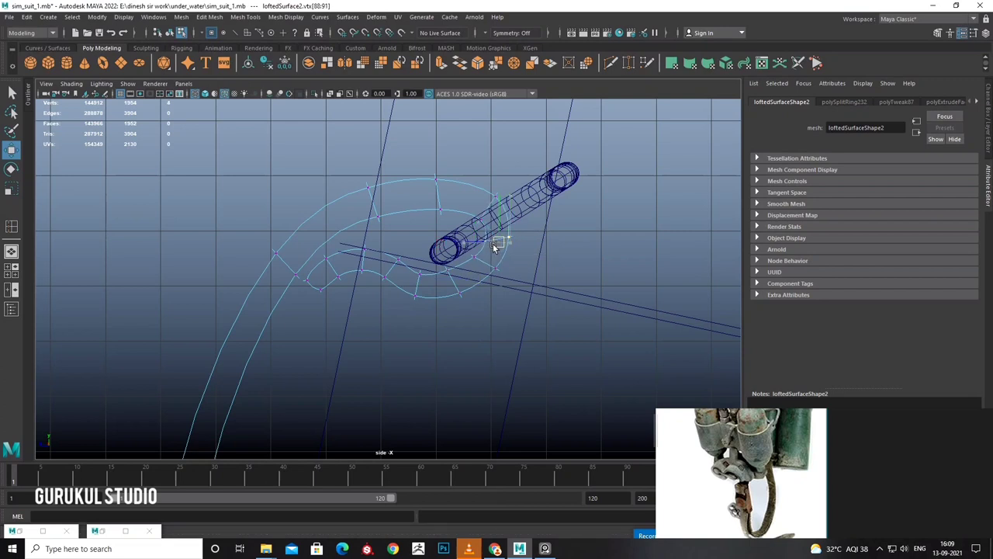
left_click_drag(403, 269, 435, 322)
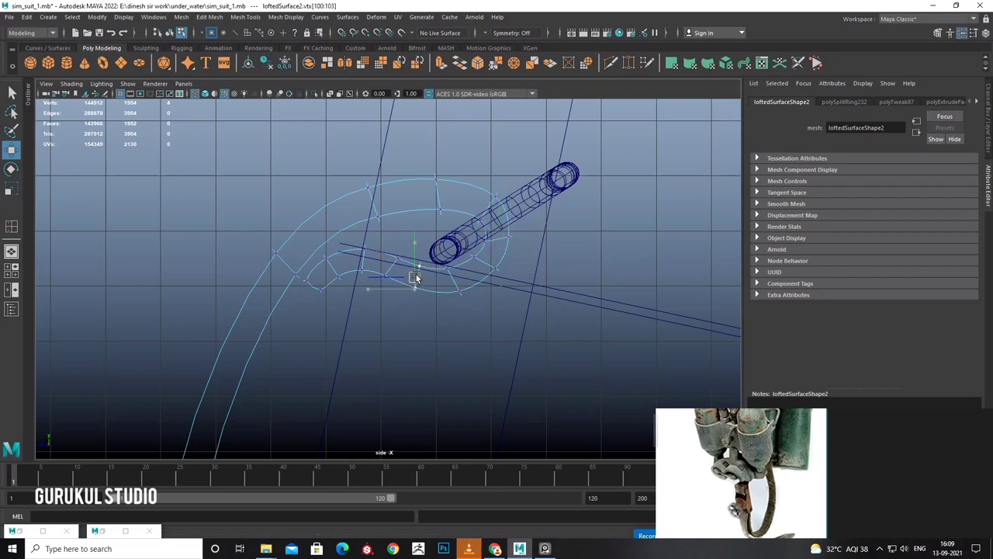
left_click_drag(417, 278, 440, 181, "alt")
Add two more edge loops along the hook and return to object selection.
left_click(294, 17)
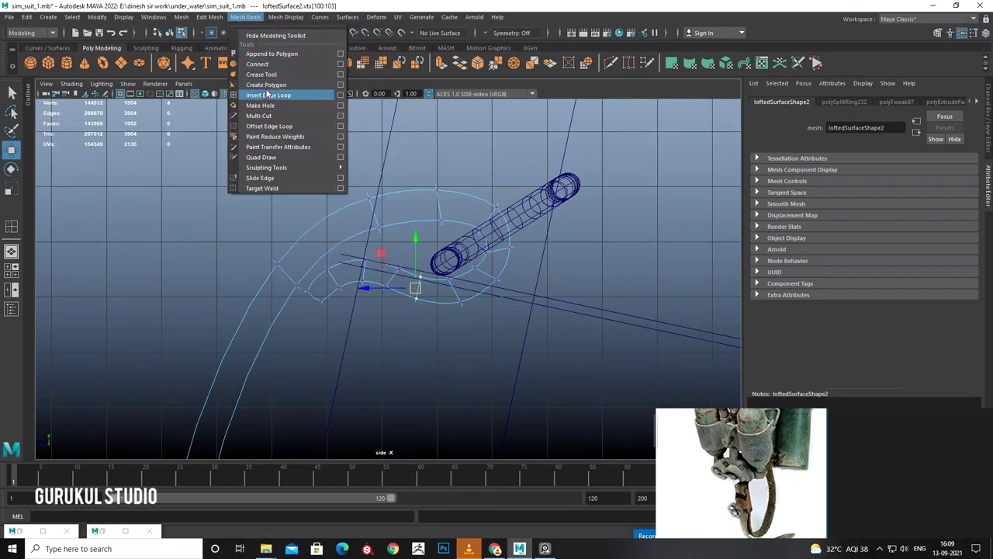
left_click(267, 95)
left_click(379, 203)
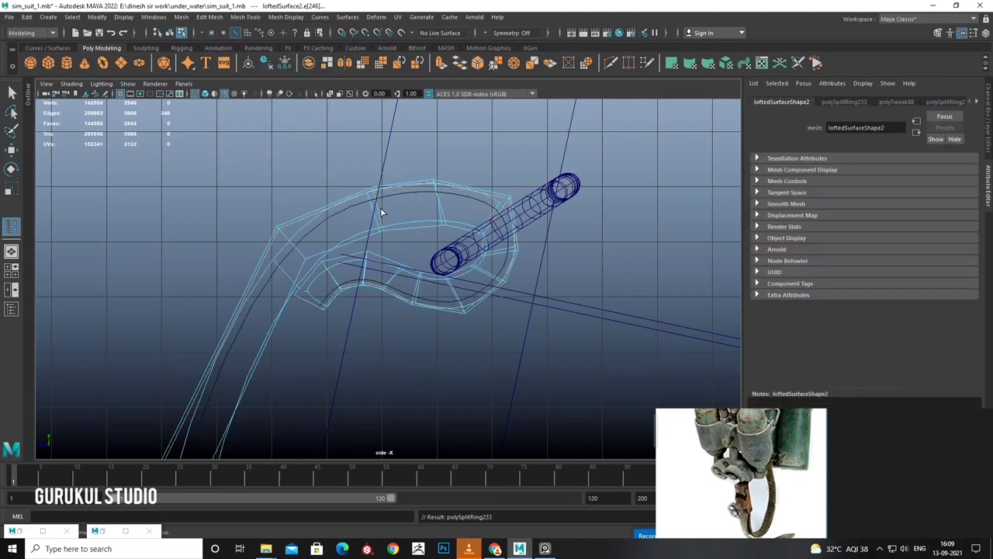
left_click(386, 227)
key("w")
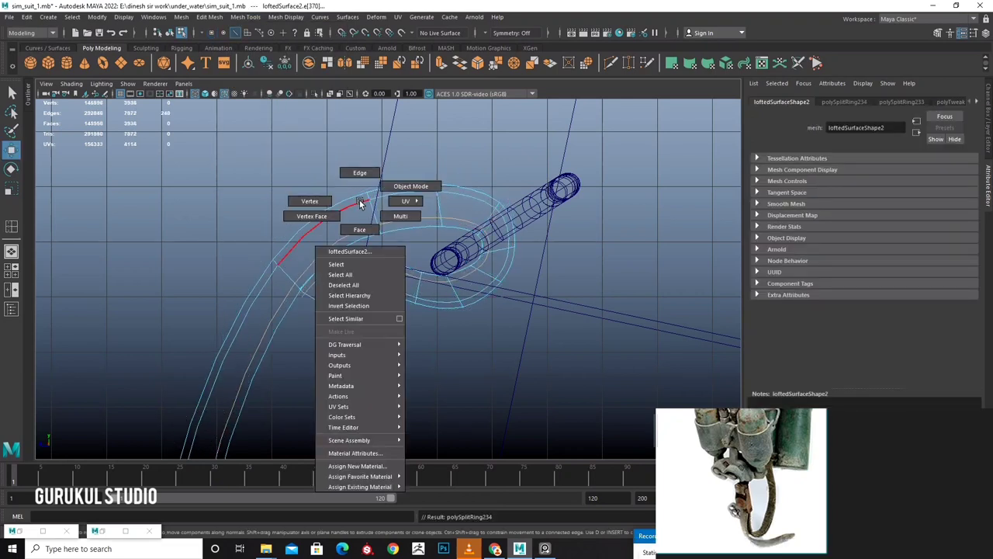
right_click_drag(396, 228, 364, 198)
Orbit the perspective view around the tanks and strap to check the hook.
key("space")
key("space")
mouse_move(514, 264)
left_mouse_down("alt")
mouse_move(391, 259)
mouse_move(455, 266)
mouse_move(463, 302)
mouse_move(460, 248)
left_mouse_up("alt")
scroll(453, 245, "up", 2)
scroll(452, 247, "down", 5)
scroll(432, 292, "up", 3)
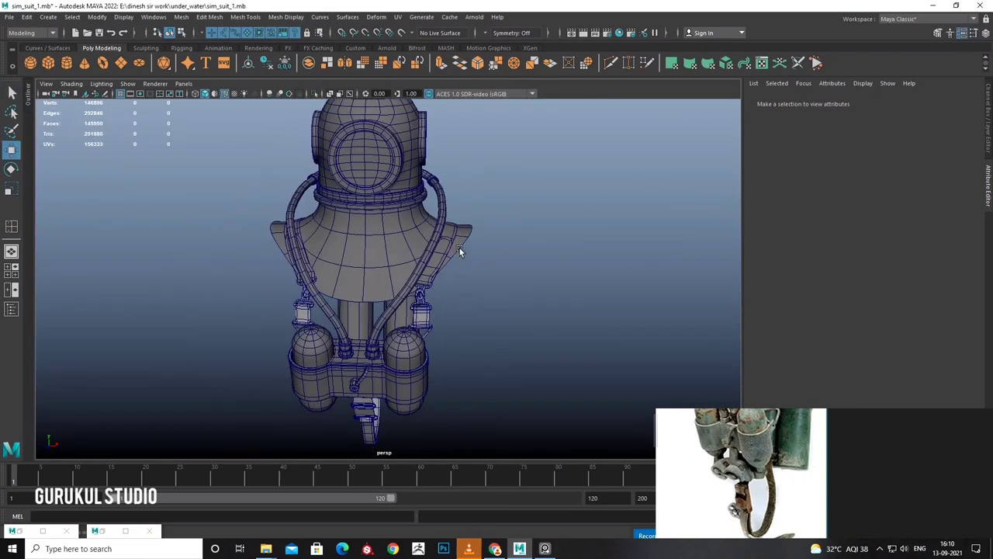
Select the helmet, orbit around the diver suit, then clear the selection.
left_click(459, 248)
key("r")
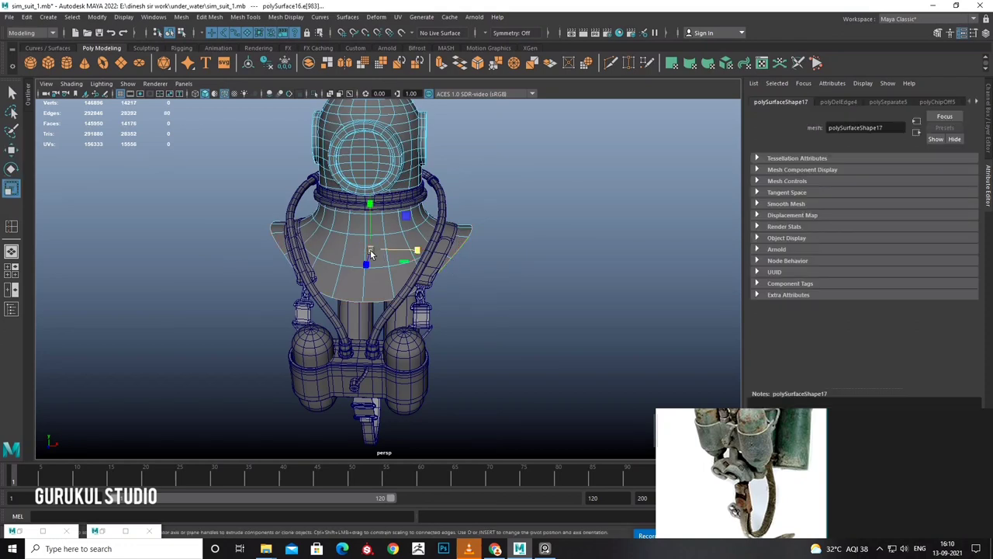
mouse_move(412, 251)
left_mouse_down("alt")
mouse_move(303, 242)
mouse_move(364, 230)
mouse_move(279, 207)
mouse_move(305, 199)
left_mouse_up("alt")
key("w")
left_click(280, 207)
left_click(415, 230)
Recentre the view on the suit and save the scene as sim_suit_1.mb.
scroll(414, 230, "down", 5)
scroll(453, 218, "up", 5)
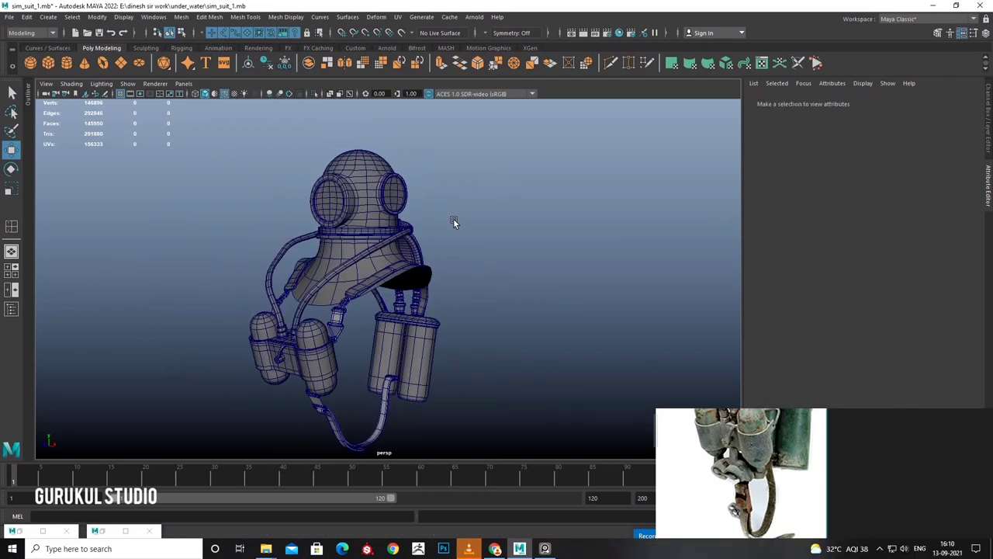
scroll(445, 225, "down", 2)
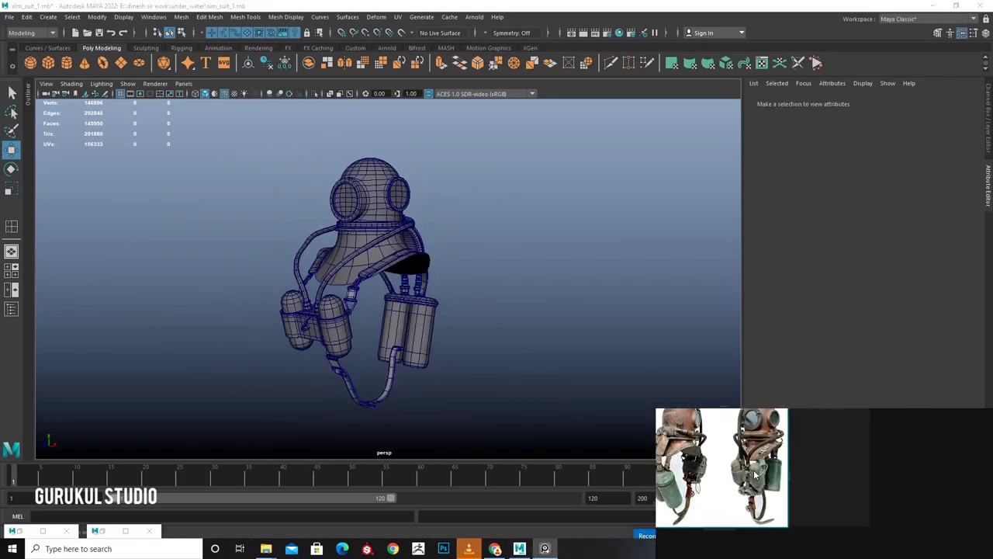
middle_click_drag(487, 342, 495, 315, "alt")
key("ctrl+s")
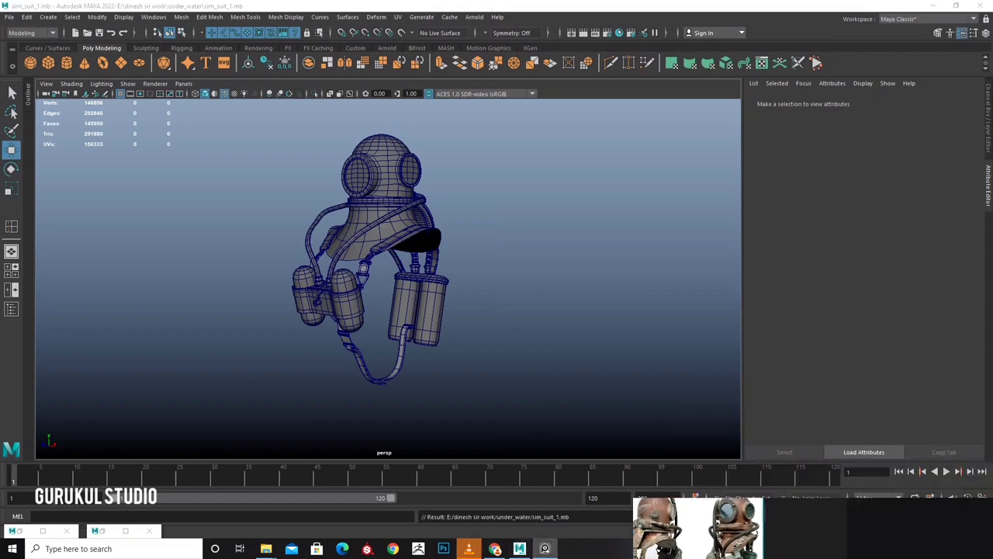
right_click(815, 550)
left_click(802, 498)
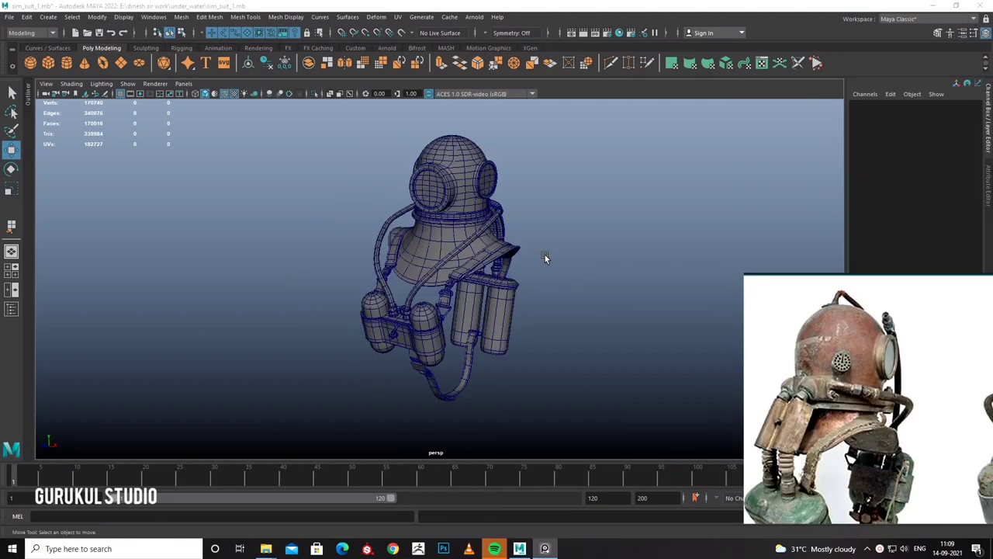
Zoom in on the helmet, select collar ring pCylinder16 and isolate it in view.
left_click_drag(545, 255, 495, 223, "alt")
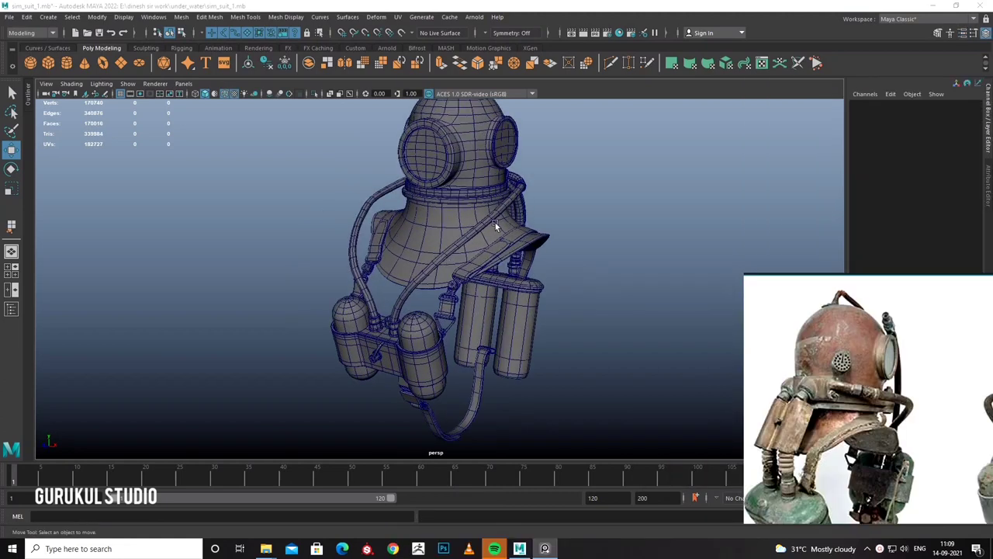
scroll(495, 223, "up", 3)
scroll(486, 272, "up", 3)
scroll(475, 275, "up", 3)
scroll(475, 275, "up", 2)
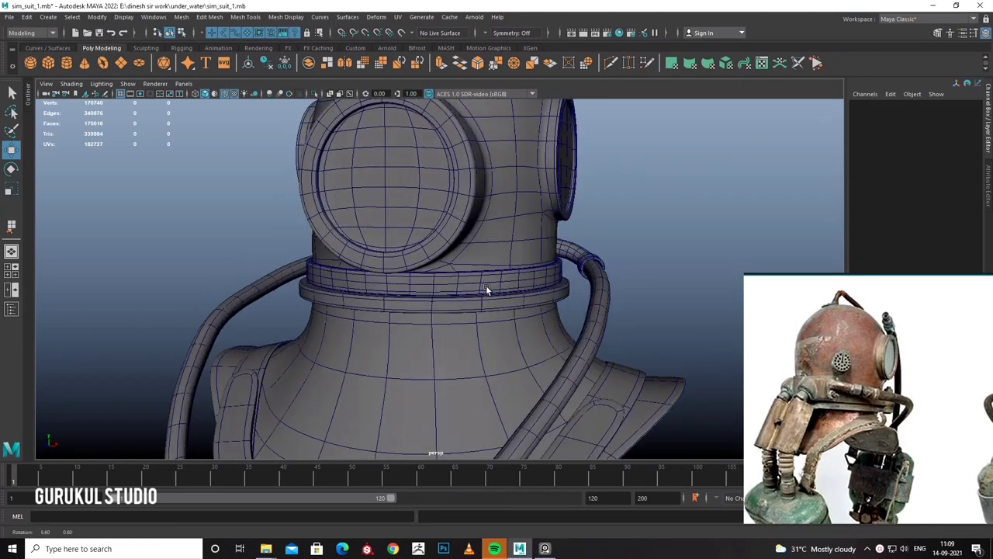
scroll(486, 285, "up", 2)
scroll(861, 378, "up", 2)
scroll(861, 378, "up", 2)
scroll(862, 378, "down", 2)
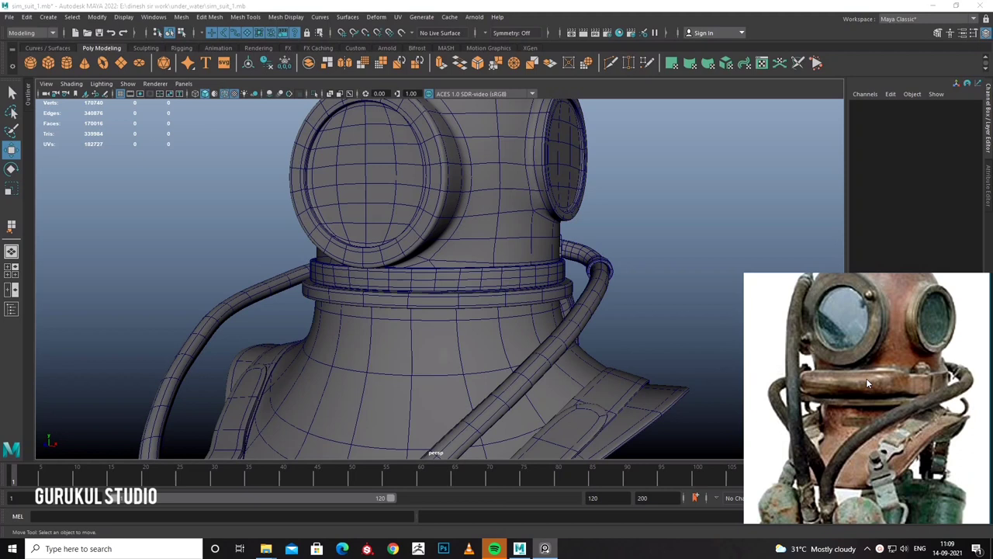
left_click(511, 285)
left_click(313, 90)
key("f")
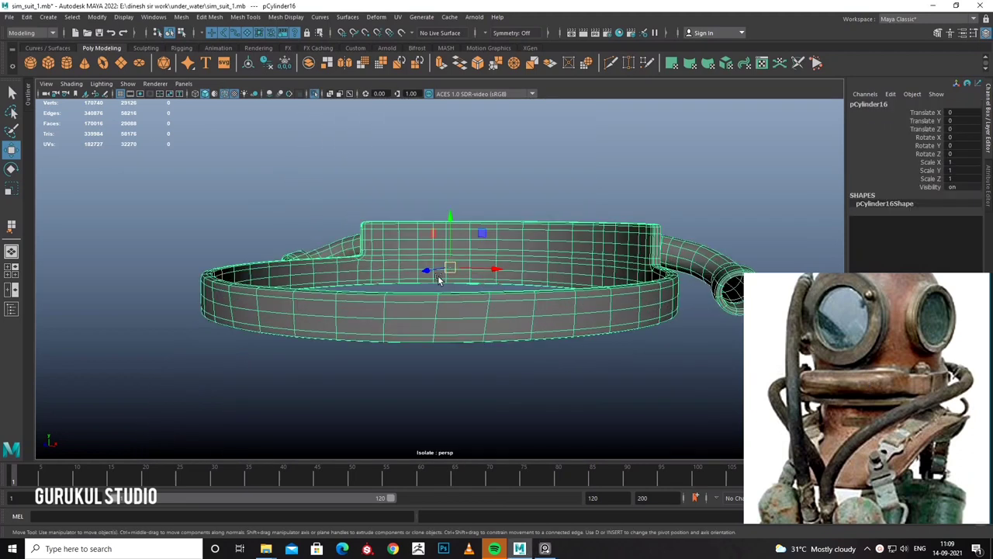
Select a row of outer faces running along the collar ring.
left_click_drag(434, 264, 466, 256, "alt")
right_click_drag(457, 263, 456, 303)
mouse_move(456, 302)
left_mouse_down("alt")
mouse_move(288, 301)
mouse_move(496, 324)
left_mouse_up("alt")
left_click(288, 300)
double_click(556, 301, "shift")
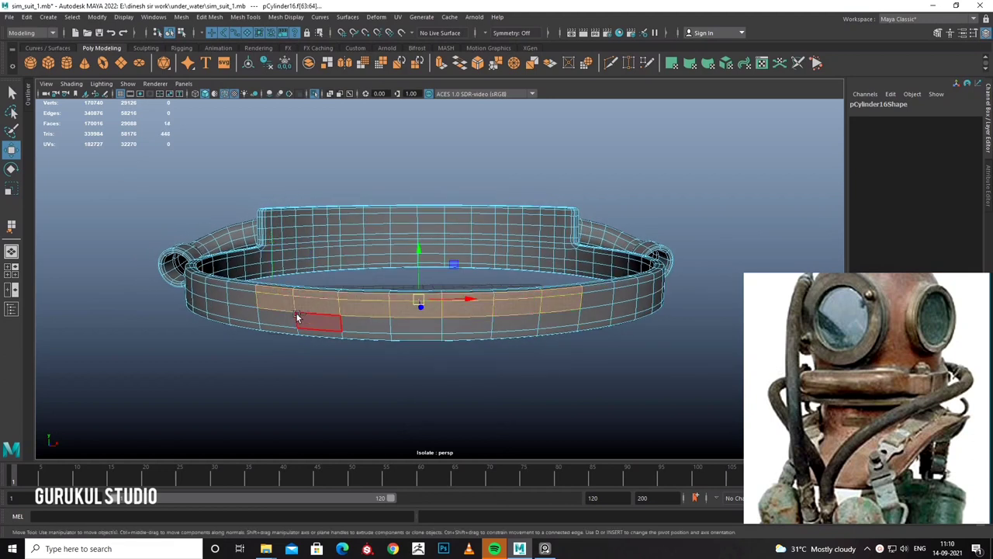
double_click(572, 322, "shift")
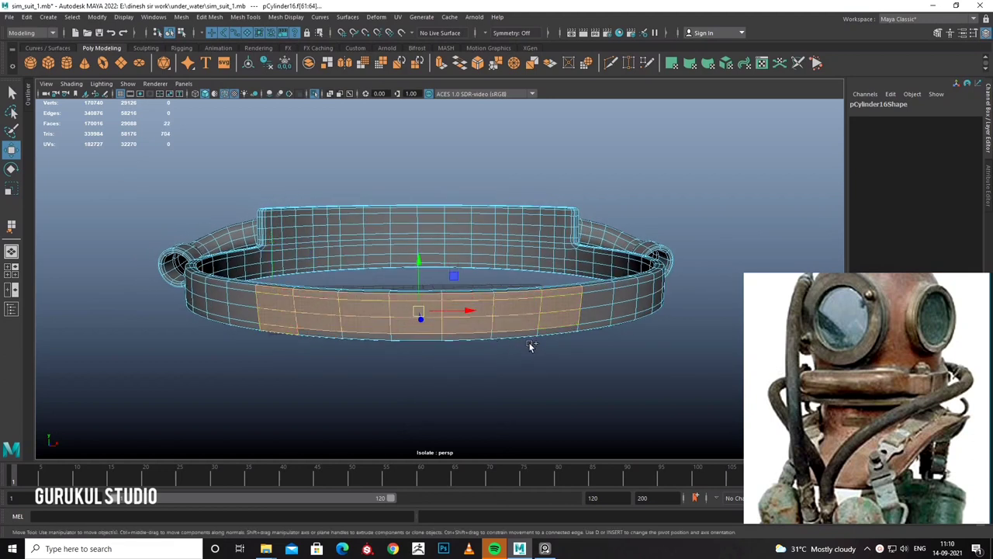
Extrude the face strip twice, pushing it outward into a raised band.
mouse_move(550, 334)
left_mouse_down("alt")
mouse_move(446, 337)
mouse_move(470, 348)
mouse_move(485, 342)
mouse_move(472, 332)
left_mouse_up("alt")
right_click_drag(471, 331, 457, 283, "shift")
mouse_move(465, 341)
left_mouse_down("alt")
mouse_move(574, 371)
mouse_move(536, 328)
mouse_move(472, 301)
mouse_move(538, 271)
left_mouse_up("alt")
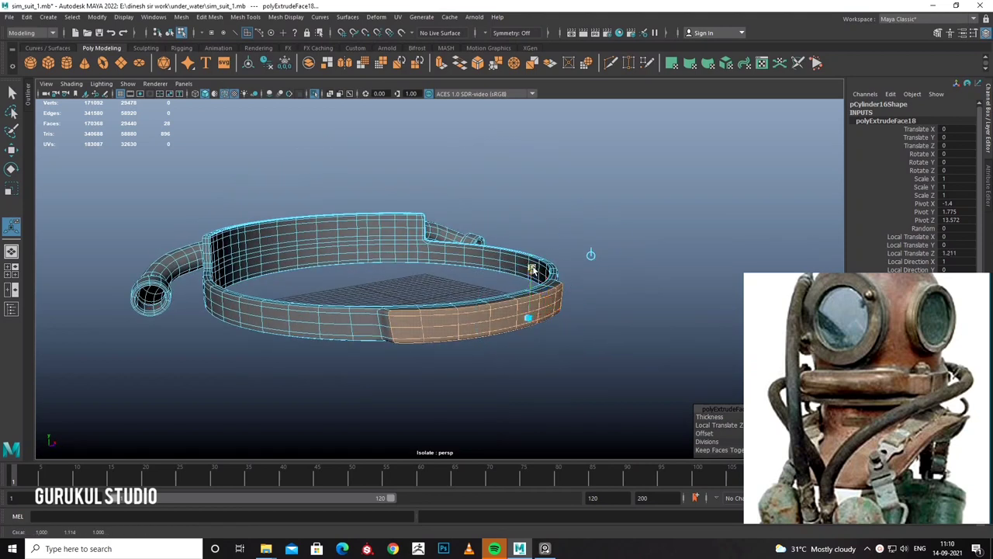
left_click_drag(485, 301, 517, 314, "alt")
right_click_drag(516, 314, 516, 283, "shift")
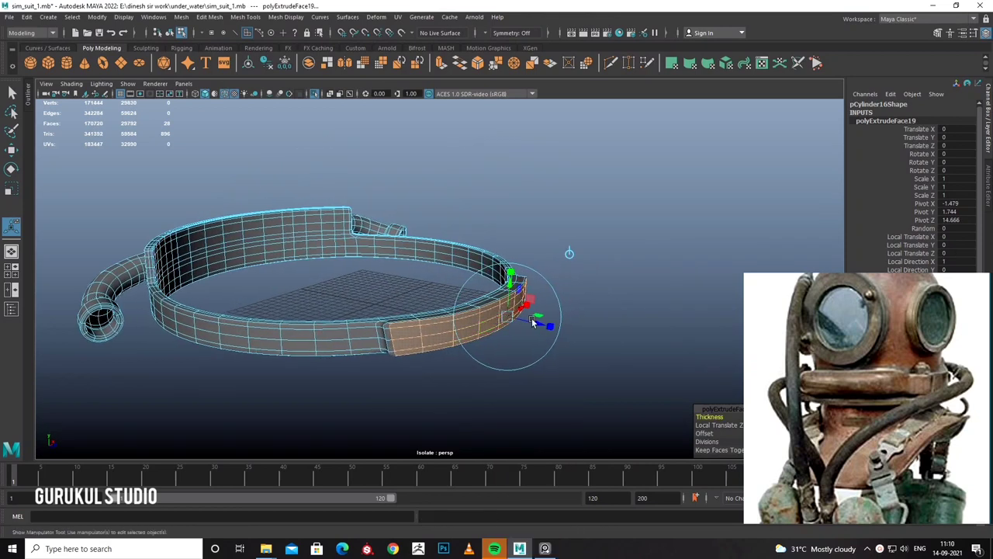
left_click_drag(539, 324, 548, 327)
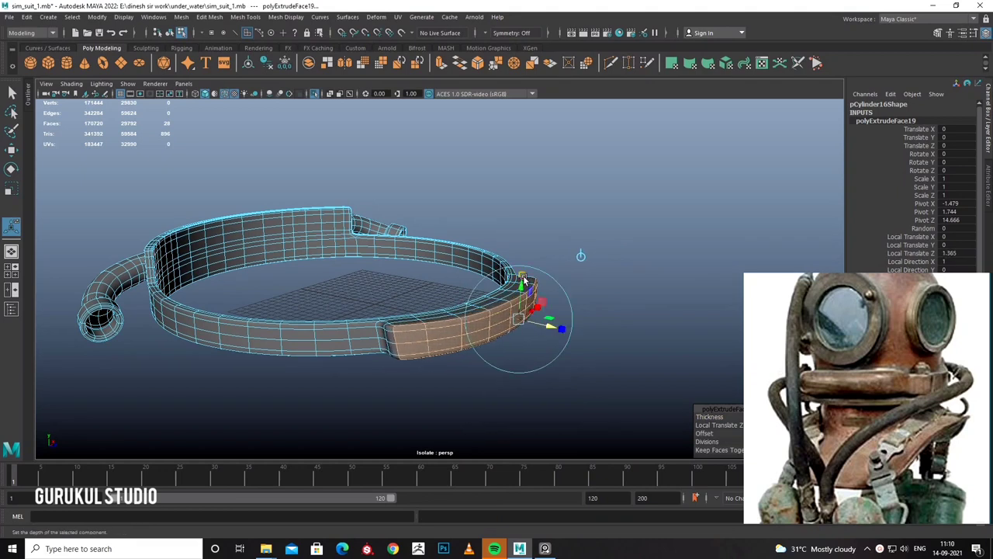
Orbit around the ring to inspect the band and select one of its faces.
mouse_move(526, 299)
left_mouse_down("alt")
mouse_move(417, 261)
mouse_move(437, 294)
mouse_move(417, 231)
mouse_move(437, 259)
mouse_move(408, 294)
left_mouse_up("alt")
right_click_drag(354, 283, 353, 310)
mouse_move(353, 310)
left_mouse_down("alt")
mouse_move(338, 318)
mouse_move(329, 289)
mouse_move(362, 269)
left_mouse_up("alt")
left_click(338, 318)
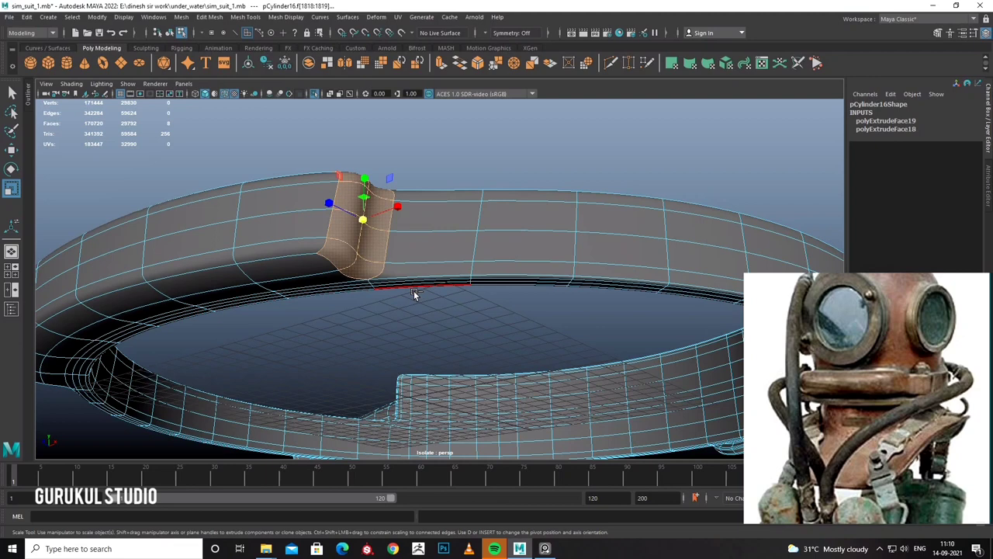
Delete a block of faces on the collar ring's raised band to open a hole.
left_click(414, 290)
mouse_move(413, 289)
left_mouse_down("alt")
mouse_move(453, 331)
mouse_move(346, 274)
mouse_move(463, 266)
mouse_move(409, 247)
mouse_move(429, 269)
left_mouse_up("alt")
left_click(410, 247)
left_click(402, 273, "shift")
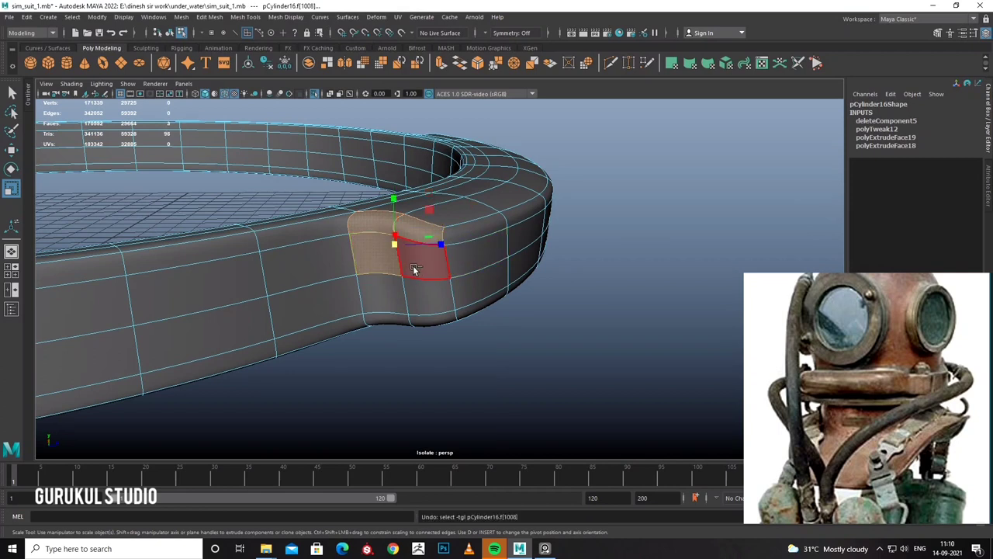
left_click(431, 299, "shift")
left_click(389, 315, "shift")
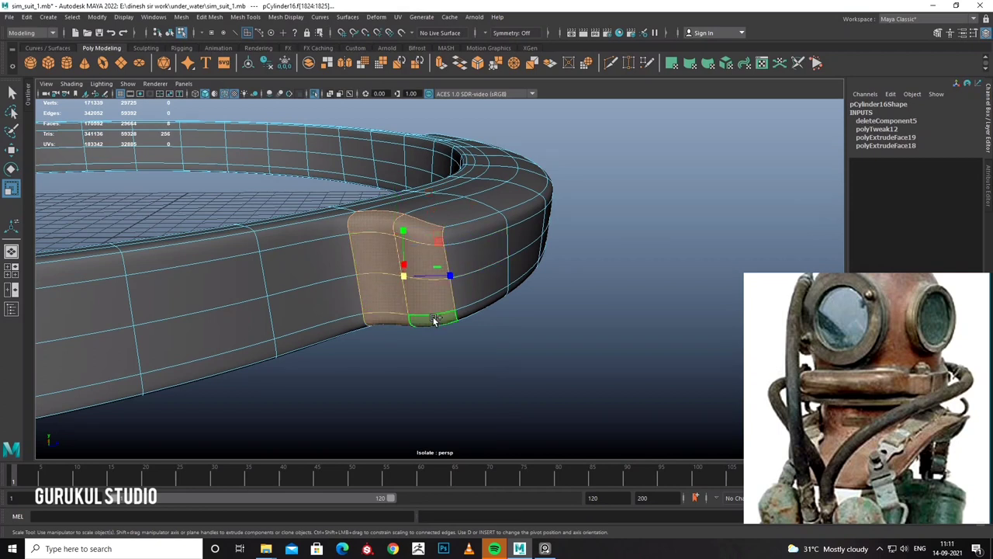
key("Delete")
Widen the hole by deleting the adjacent band faces on both sides.
left_click(332, 232)
left_click(318, 272, "shift")
left_click(335, 321, "shift")
key("Delete")
left_click_drag(341, 312, 477, 225, "alt")
left_click(485, 222)
left_click(477, 323, "shift")
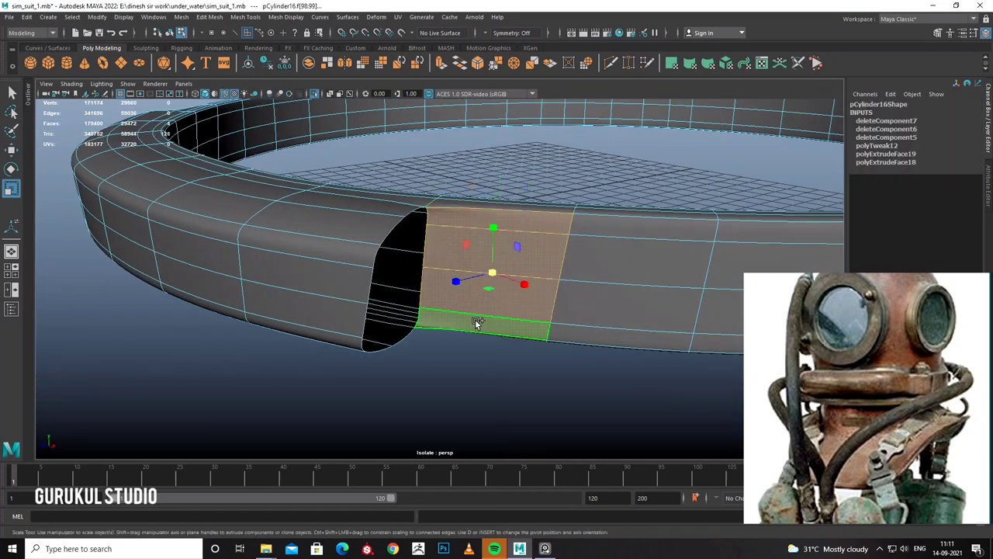
key("Delete")
Delete the edge next to the gap in the band.
key("super")
mouse_move(477, 319)
left_mouse_down("alt")
mouse_move(435, 272)
mouse_move(397, 255)
mouse_move(368, 269)
mouse_move(390, 248)
mouse_move(354, 248)
mouse_move(390, 249)
mouse_move(409, 181)
mouse_move(385, 291)
mouse_move(419, 256)
mouse_move(471, 290)
mouse_move(421, 270)
mouse_move(403, 335)
left_mouse_up("alt")
key("super")
left_click(412, 279)
mouse_move(425, 329)
right_mouse_down()
mouse_move(413, 332)
mouse_move(433, 345)
right_mouse_up()
left_click_drag(433, 345, 327, 211, "alt")
Append a bridging face between the gap's two opposite border edges.
left_click(245, 17)
left_click(260, 48)
left_click_drag(387, 218, 339, 259, "alt")
left_click(339, 260)
left_click(416, 256)
key("Return")
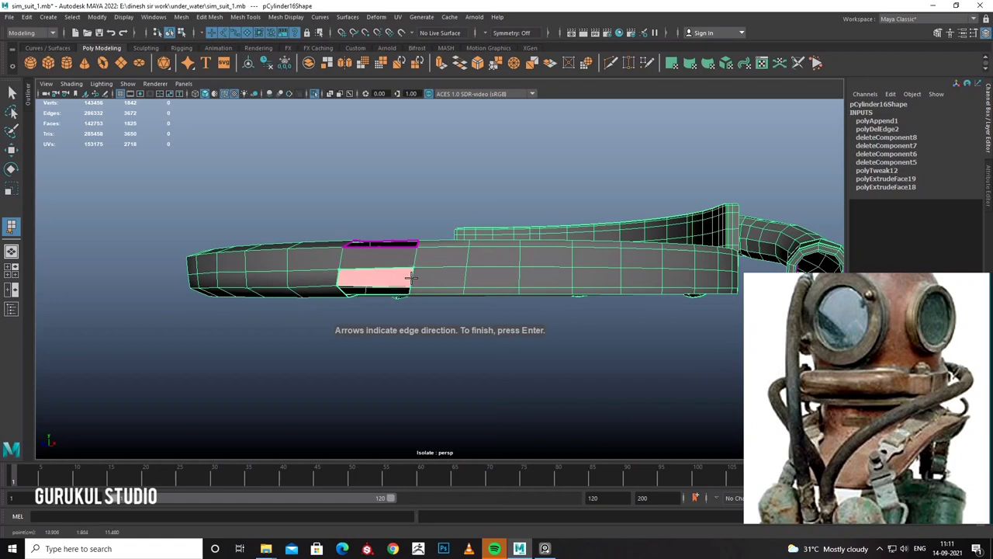
Confirm another bridging face, then try a triangular fill face and undo it.
key("Return")
mouse_move(411, 277)
left_mouse_down("alt")
mouse_move(461, 240)
mouse_move(434, 277)
left_mouse_up("alt")
scroll(461, 240, "up", 3)
mouse_move(453, 253)
left_mouse_down("alt")
mouse_move(437, 262)
mouse_move(421, 326)
mouse_move(386, 290)
left_mouse_up("alt")
key("y")
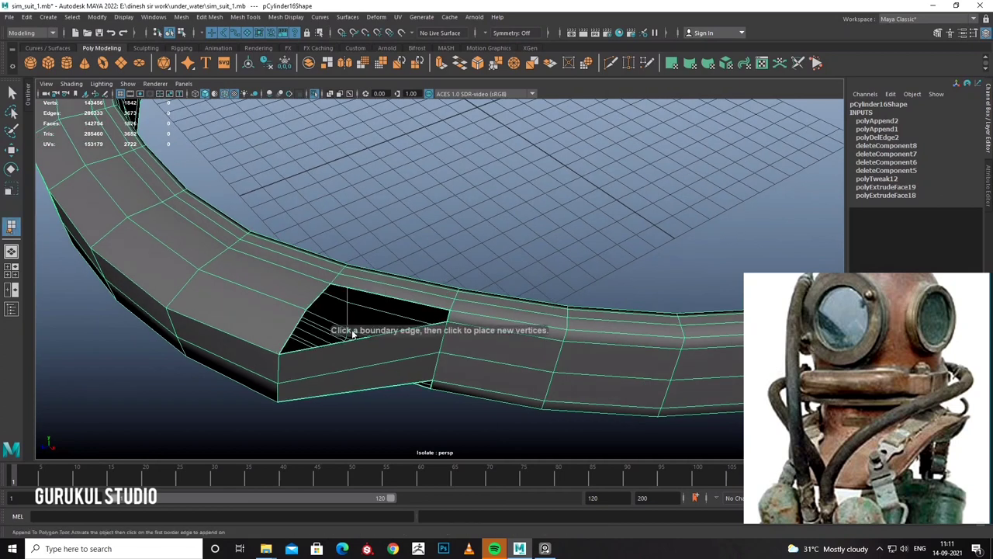
left_click(348, 339)
left_click(329, 286)
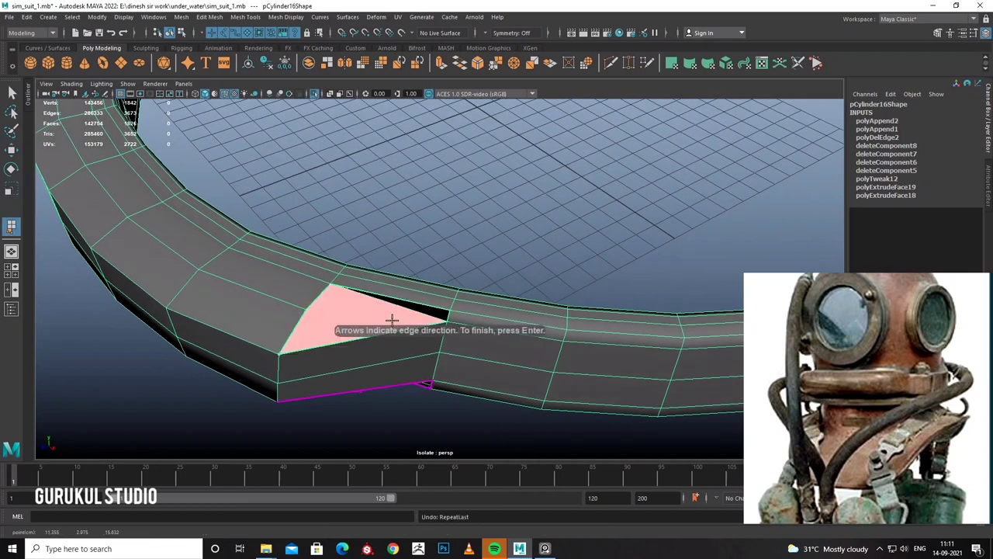
key("Return")
key("ctrl+z")
Select and delete an edge loop on the band, then undo the deletion.
mouse_move(373, 328)
left_mouse_down("alt")
mouse_move(412, 305)
mouse_move(414, 329)
mouse_move(361, 306)
left_mouse_up("alt")
right_click_drag(360, 264, 358, 301)
double_click(359, 301)
left_click_drag(358, 301, 396, 243, "alt")
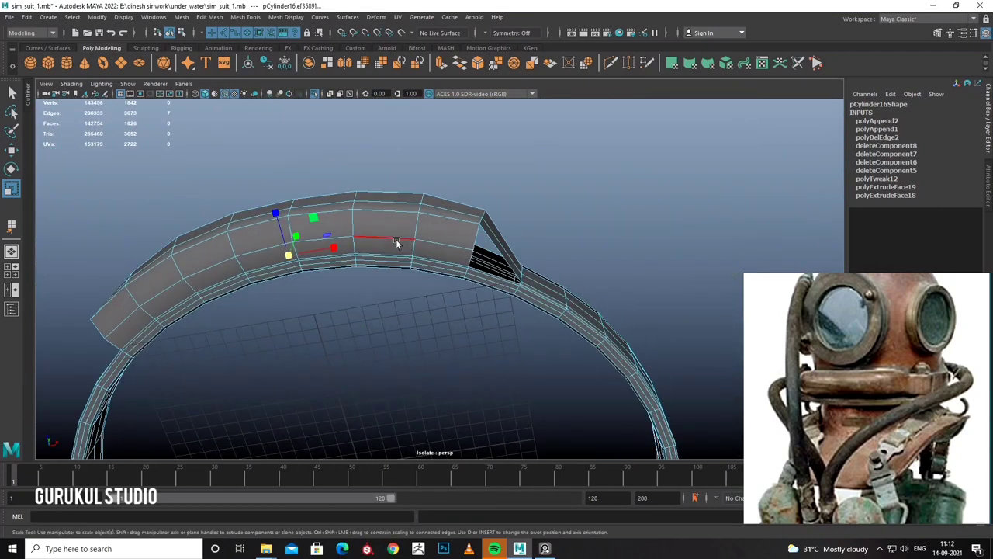
right_click_drag(423, 243, 409, 245, "shift")
mouse_move(409, 245)
left_mouse_down("alt")
mouse_move(410, 289)
mouse_move(488, 284)
left_mouse_up("alt")
key("ctrl+z")
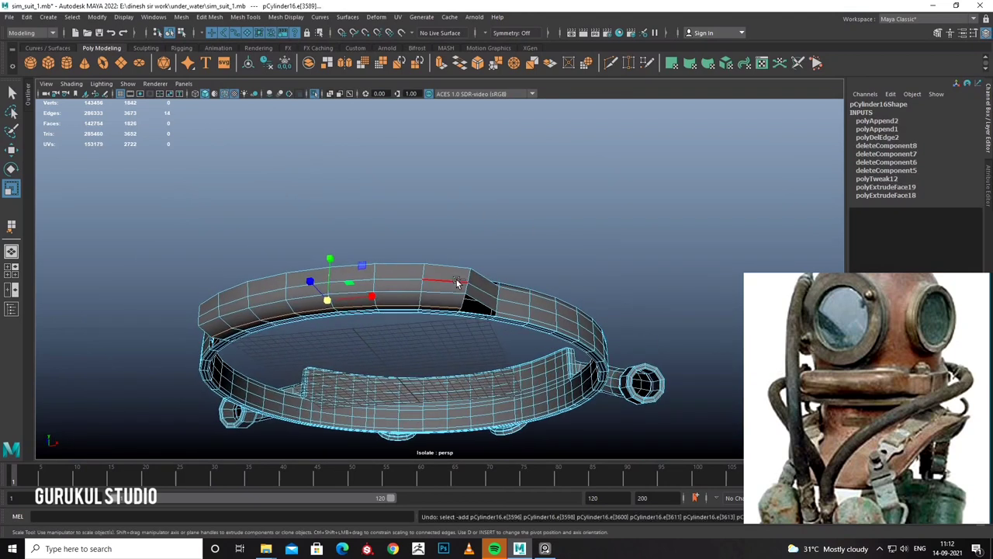
Delete two band faces and the edge beside the resulting hole.
right_click_drag(468, 263, 467, 302)
left_click(468, 301)
left_click(461, 318, "shift")
key("Delete")
left_click_drag(398, 300, 426, 288, "alt")
right_click_drag(426, 288, 426, 222)
left_click(431, 293)
right_click_drag(431, 293, 432, 289, "shift")
Patch the new hole with an Append to Polygon face.
mouse_move(432, 289)
left_mouse_down("alt")
mouse_move(460, 288)
mouse_move(442, 284)
left_mouse_up("alt")
mouse_move(487, 290)
right_mouse_down("shift")
mouse_move(488, 421)
mouse_move(481, 370)
right_mouse_up("shift")
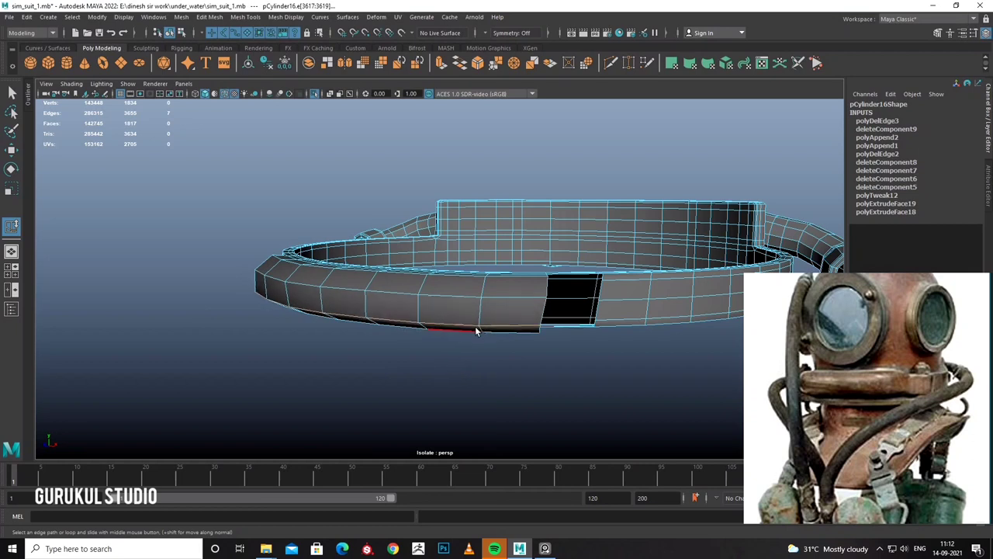
scroll(492, 330, "down", 2)
left_click_drag(492, 329, 434, 272, "alt")
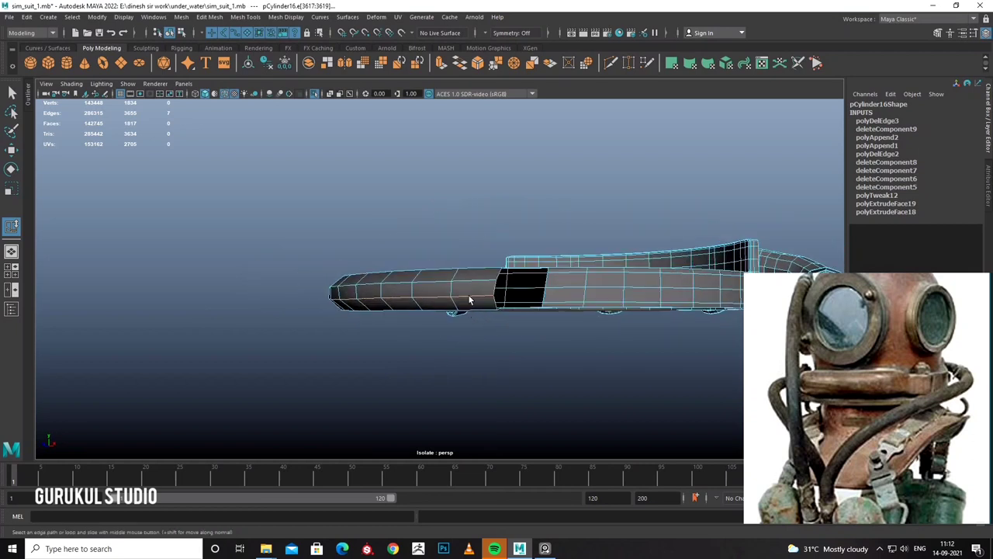
scroll(359, 229, "up", 3)
left_click(237, 16)
left_click(272, 58)
mouse_move(434, 310)
left_mouse_down("alt")
mouse_move(510, 284)
mouse_move(450, 268)
left_mouse_up("alt")
key("Return")
Append another fill face between the hole's opposite border edges.
key("y")
left_click(428, 198)
left_click(533, 256)
key("Return")
mouse_move(533, 256)
left_mouse_down("alt")
mouse_move(399, 248)
mouse_move(443, 204)
mouse_move(437, 233)
mouse_move(512, 270)
left_mouse_up("alt")
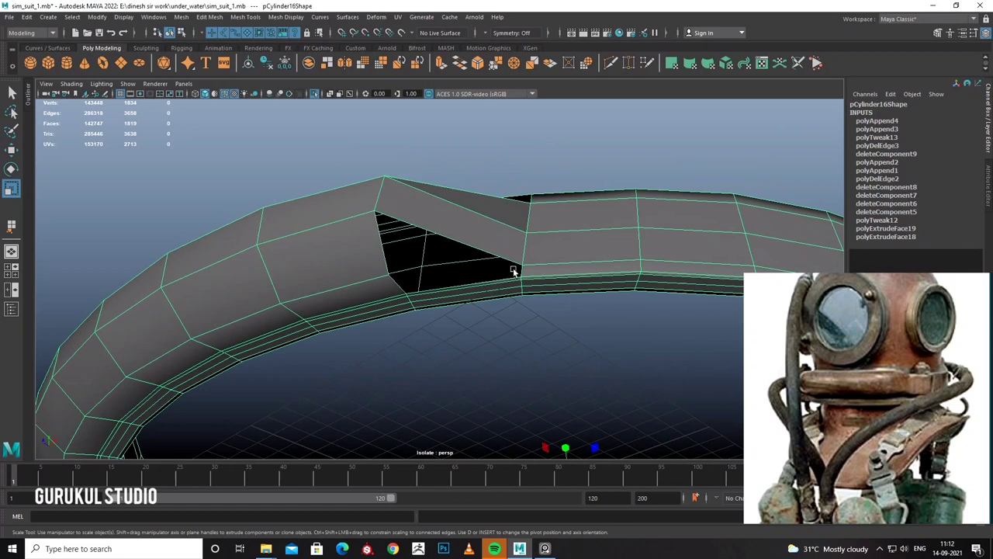
mouse_move(390, 280)
left_mouse_down("alt")
mouse_move(430, 213)
mouse_move(416, 282)
mouse_move(436, 254)
mouse_move(405, 337)
left_mouse_up("alt")
Append a face bridging the remaining hole's opposite border edges.
left_click(245, 17)
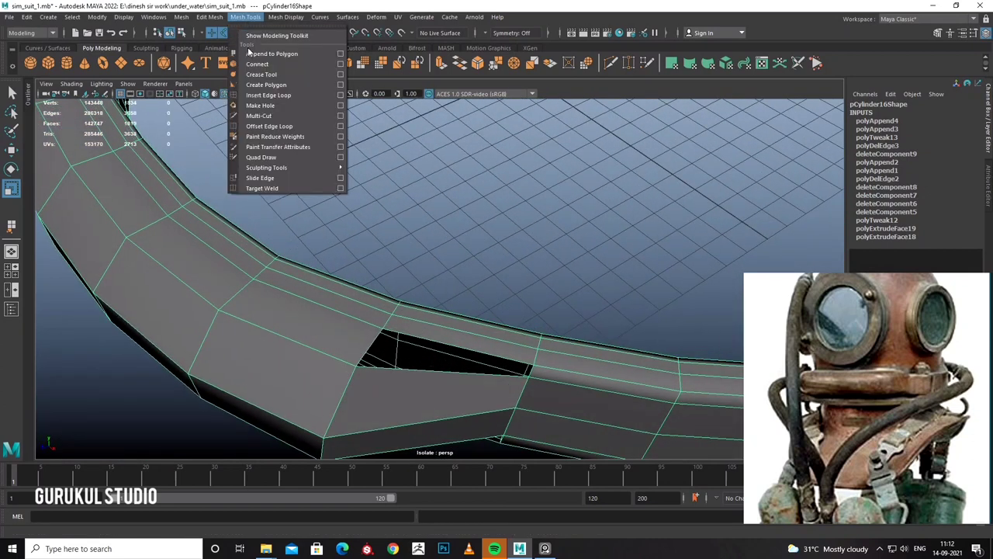
left_click(260, 55)
left_click(416, 367)
left_click(450, 350)
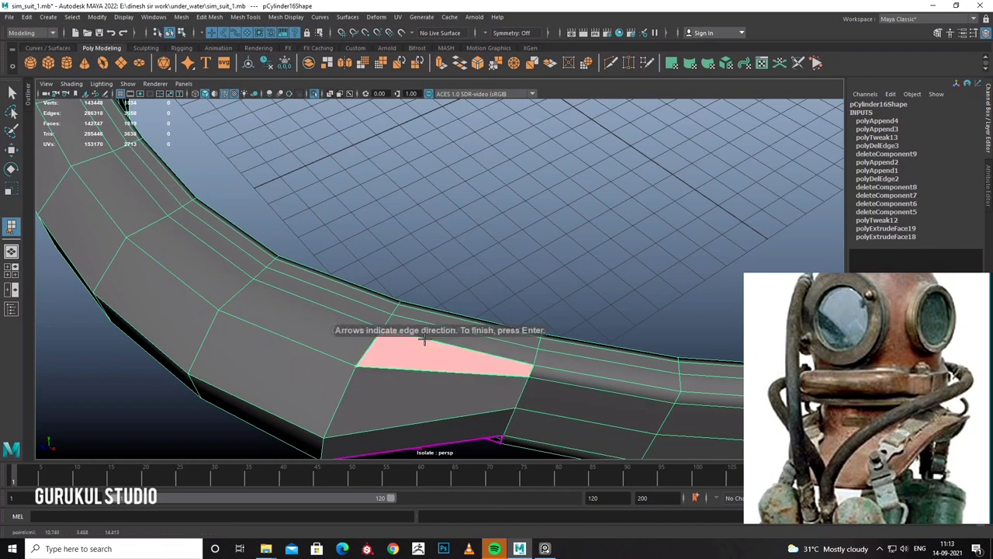
key("r")
Delete the unwanted stray edge on the collar ring.
mouse_move(416, 367)
left_mouse_down("alt")
mouse_move(406, 359)
mouse_move(436, 266)
mouse_move(427, 235)
mouse_move(413, 254)
mouse_move(442, 247)
mouse_move(441, 225)
left_mouse_up("alt")
right_click_drag(442, 219, 444, 204)
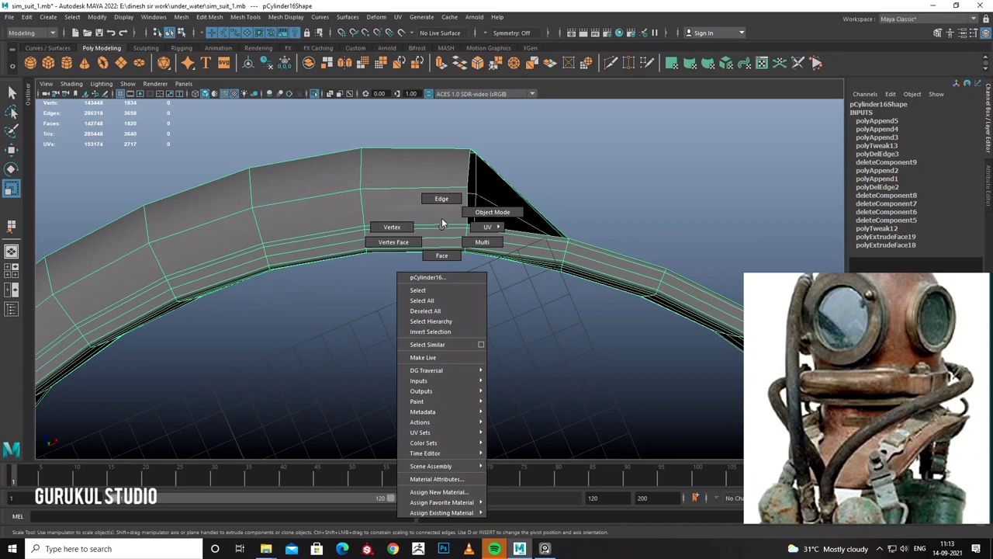
mouse_move(449, 214)
left_mouse_down("alt")
mouse_move(426, 256)
mouse_move(436, 250)
mouse_move(414, 231)
left_mouse_up("alt")
left_click(414, 229)
right_click_drag(376, 194, 346, 191, "shift")
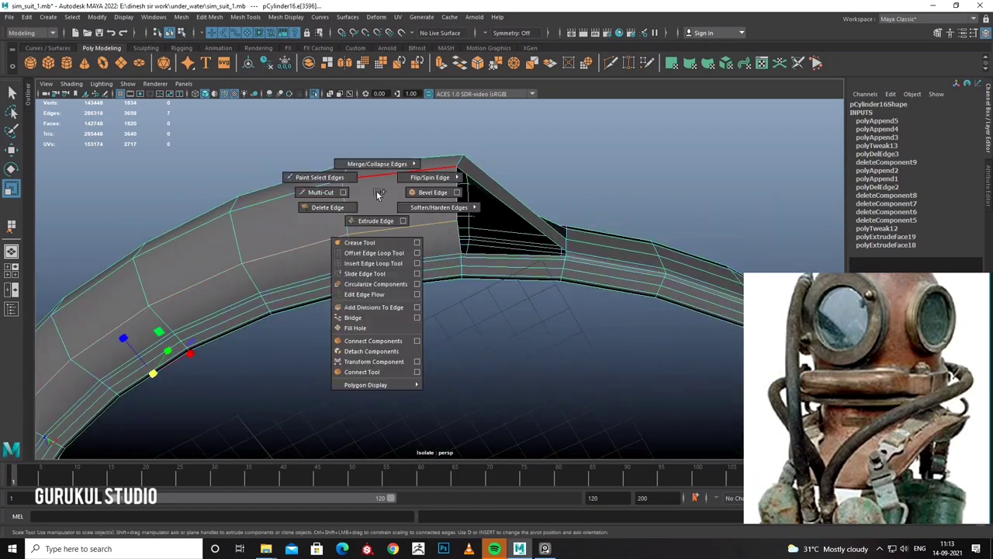
Fill the hole left by the deleted edge with an appended face.
left_click(246, 17)
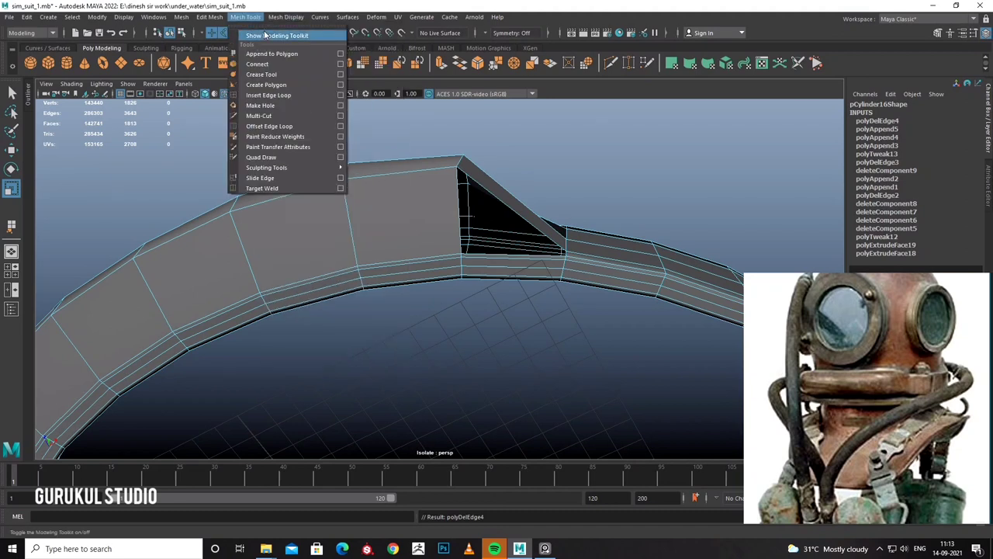
left_click(271, 53)
left_click_drag(450, 248, 423, 266, "alt")
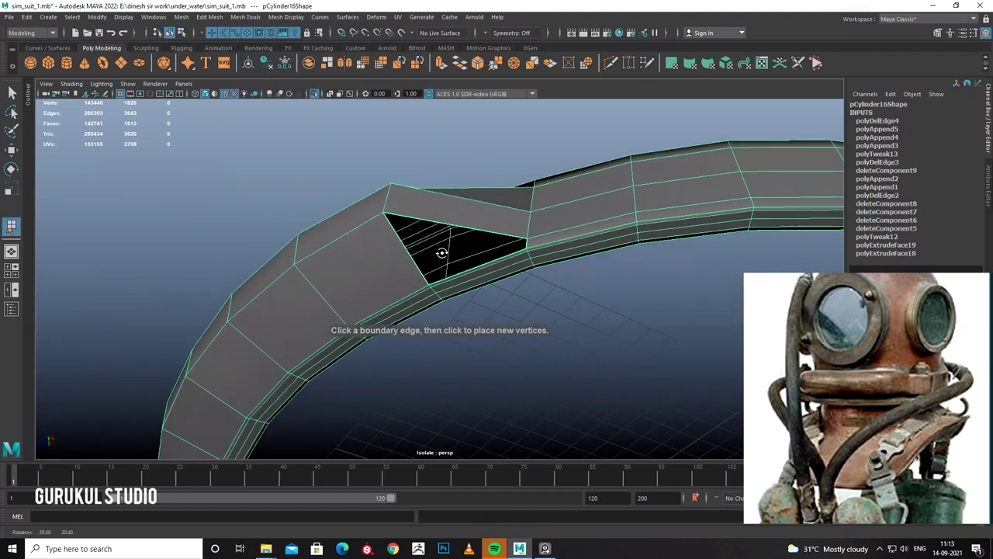
left_click(522, 259)
key("Return")
mouse_move(522, 258)
left_mouse_down("alt")
mouse_move(543, 305)
mouse_move(448, 302)
mouse_move(447, 247)
mouse_move(486, 277)
left_mouse_up("alt")
Smooth an edge loop around the ring with Edit Edge Flow.
right_click_drag(365, 264, 321, 277)
double_click(348, 283)
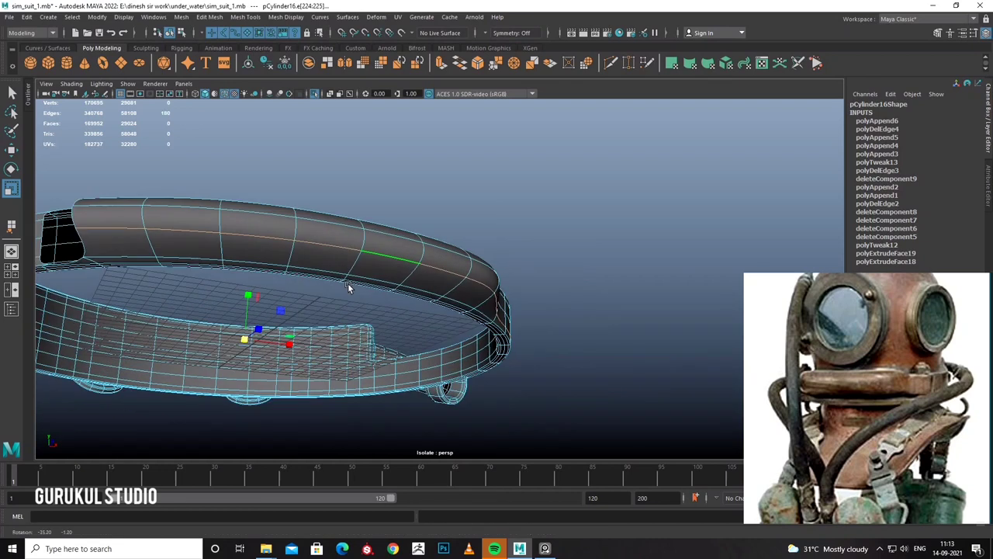
left_click_drag(348, 283, 371, 260, "alt")
right_click_drag(371, 260, 373, 357, "shift")
right_click_drag(371, 409, 372, 360, "shift")
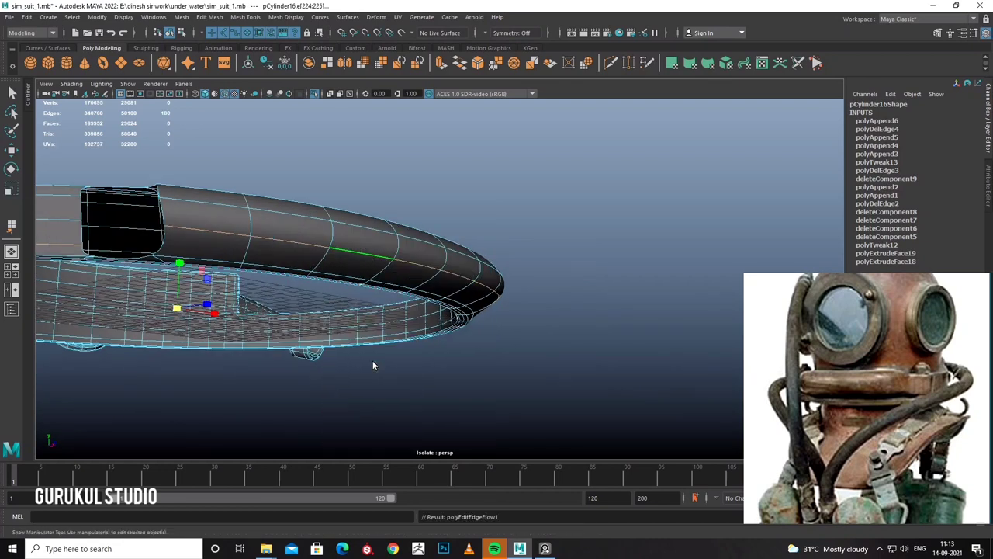
Slide the selected edge loop along the ring to even its spacing.
mouse_move(370, 305)
left_mouse_down("alt")
mouse_move(357, 286)
mouse_move(479, 250)
left_mouse_up("alt")
mouse_move(522, 343)
left_mouse_down("alt")
mouse_move(590, 256)
mouse_move(672, 289)
left_mouse_up("alt")
mouse_move(517, 268)
left_mouse_down("alt")
mouse_move(532, 291)
mouse_move(271, 339)
left_mouse_up("alt")
mouse_move(354, 318)
left_mouse_down("alt")
mouse_move(453, 284)
mouse_move(450, 385)
mouse_move(351, 310)
left_mouse_up("alt")
scroll(364, 338, "up", 5)
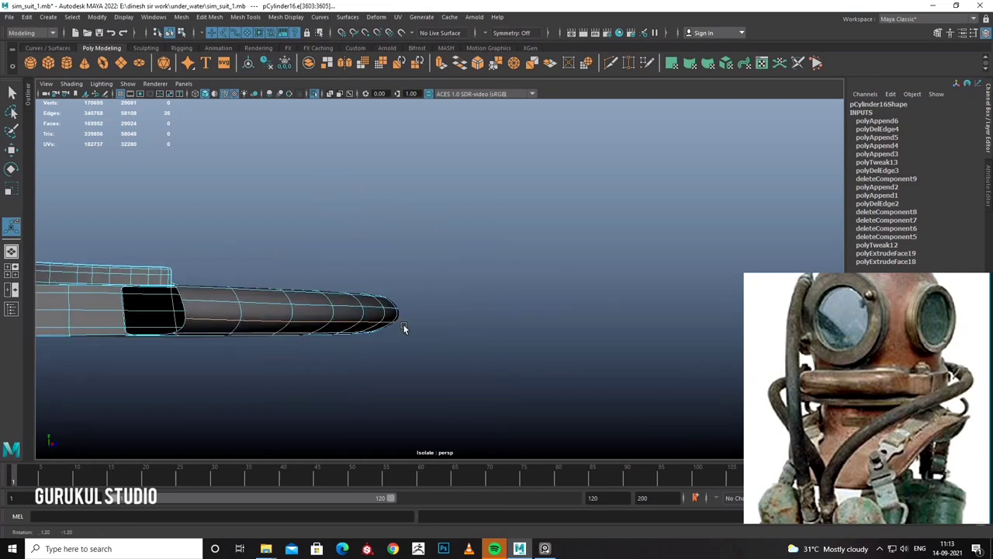
left_click_drag(403, 328, 370, 313, "alt")
right_click_drag(367, 313, 368, 396, "shift")
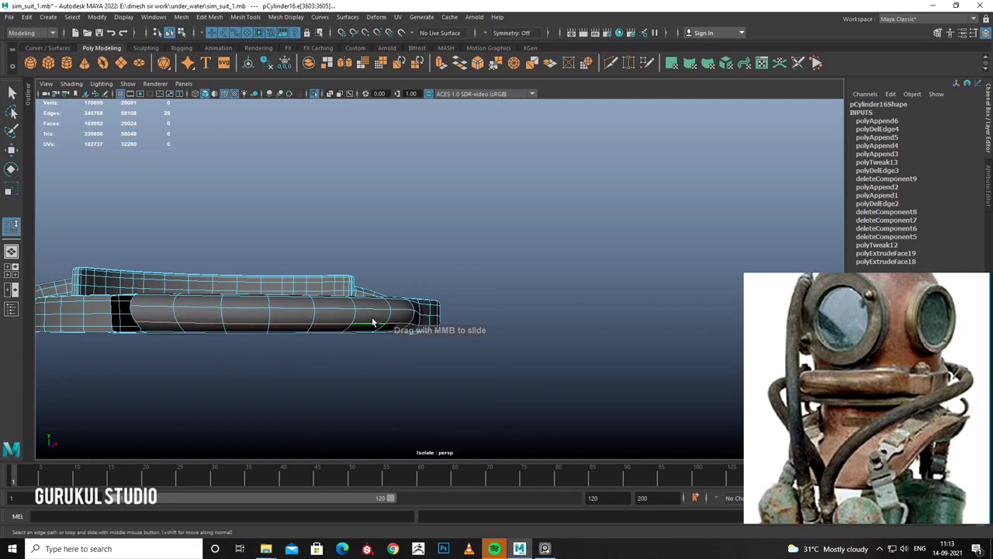
key("w")
mouse_move(290, 277)
left_mouse_down()
mouse_move(275, 328)
mouse_move(290, 295)
mouse_move(342, 332)
mouse_move(394, 263)
mouse_move(355, 282)
left_mouse_up()
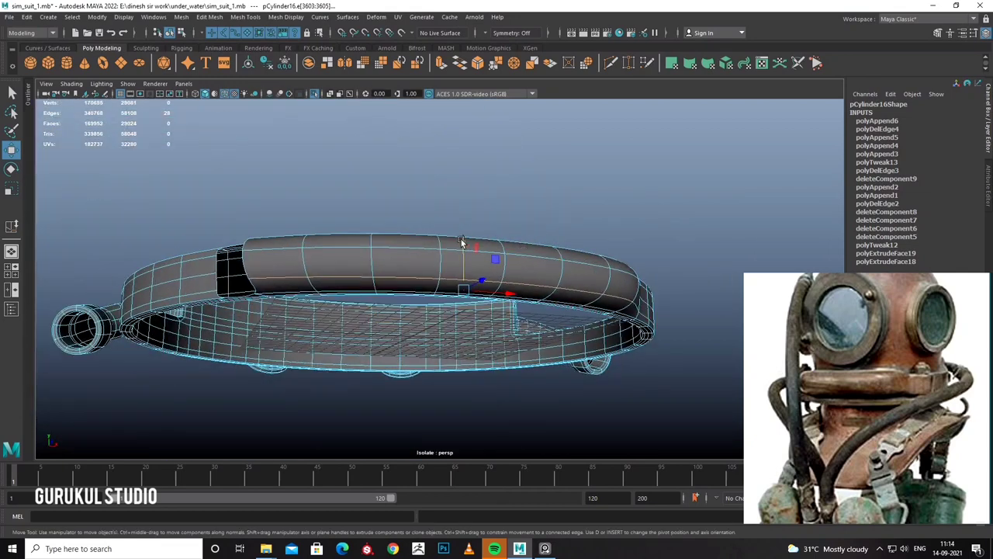
Fill the first remaining band hole with an appended face.
mouse_move(460, 245)
left_mouse_down("alt")
mouse_move(406, 291)
mouse_move(478, 305)
left_mouse_up("alt")
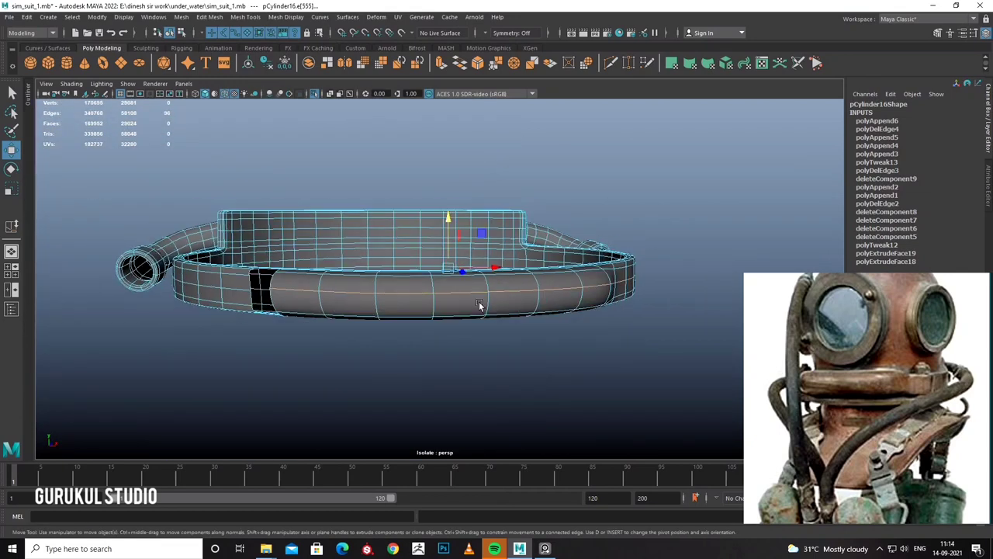
mouse_move(314, 293)
left_mouse_down("alt")
mouse_move(481, 301)
mouse_move(427, 291)
left_mouse_up("alt")
double_click(536, 295)
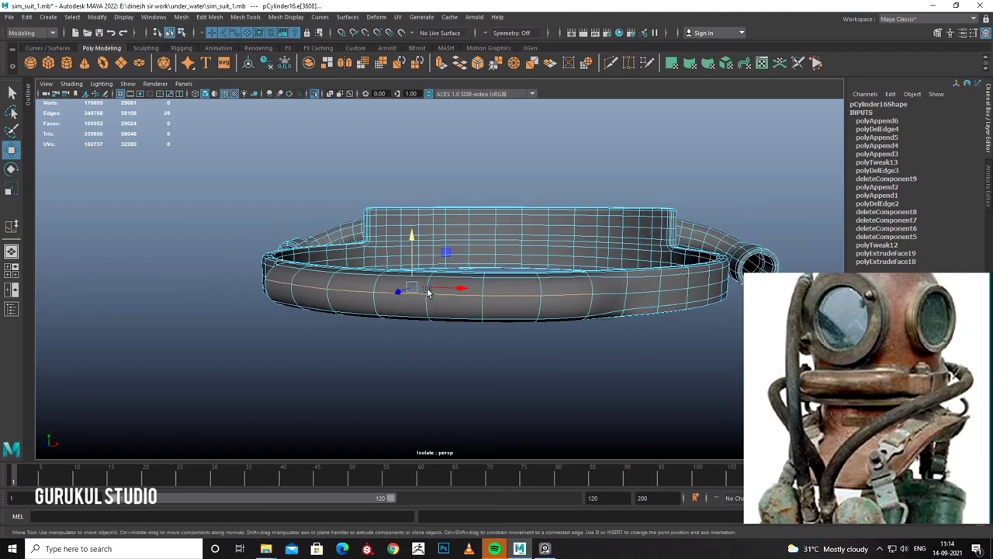
mouse_move(407, 235)
left_mouse_down("alt")
mouse_move(414, 281)
mouse_move(369, 217)
left_mouse_up("alt")
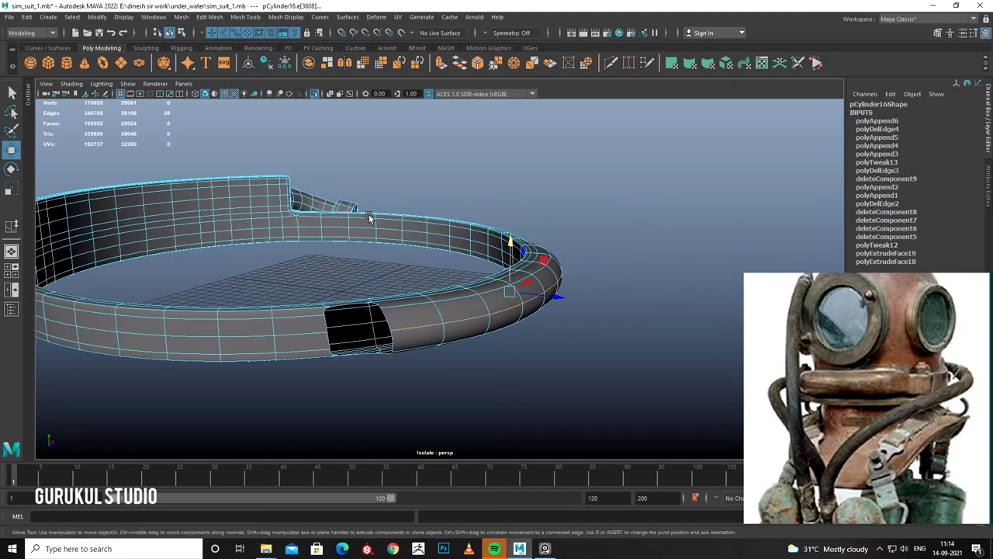
left_click(235, 19)
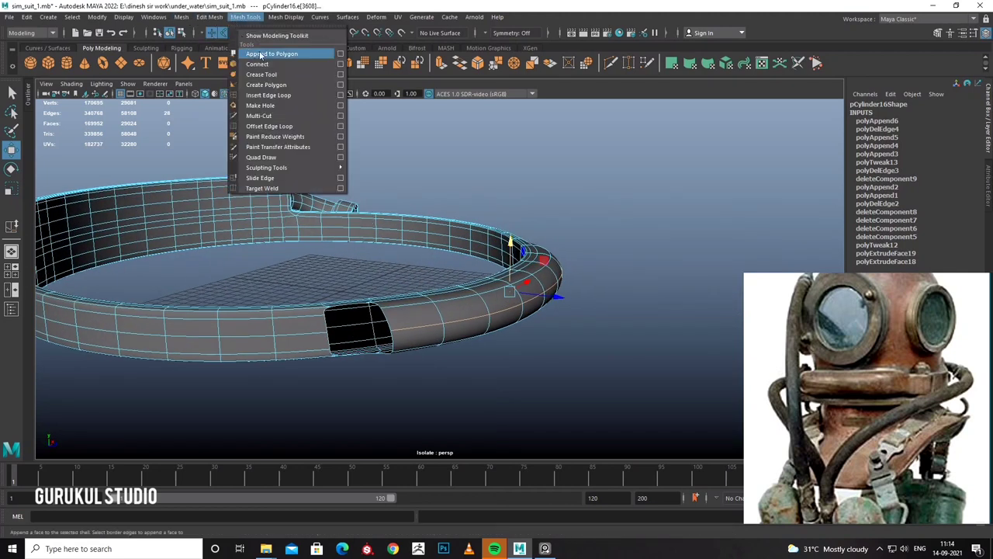
left_click(261, 54)
left_click_drag(441, 308, 418, 293, "alt")
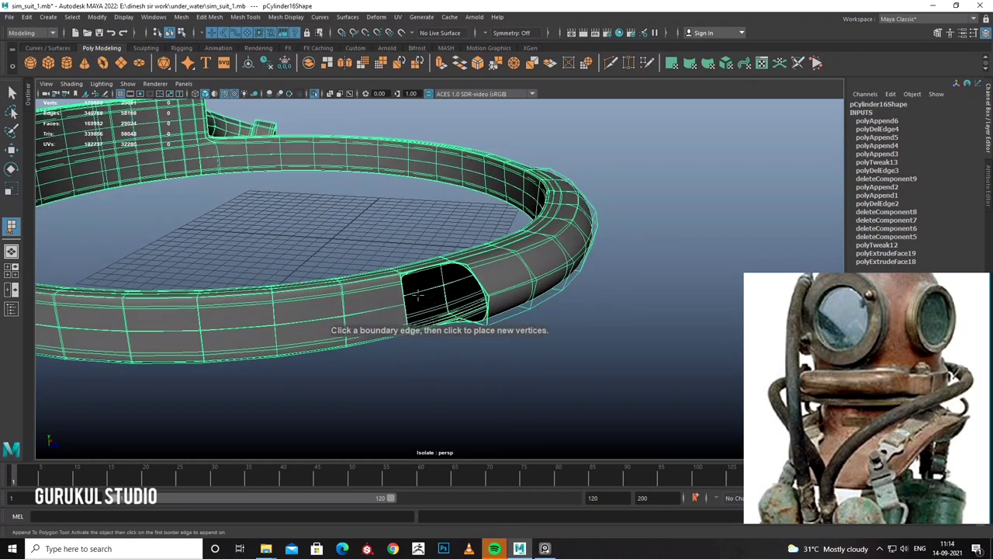
left_click(479, 280)
key("Return")
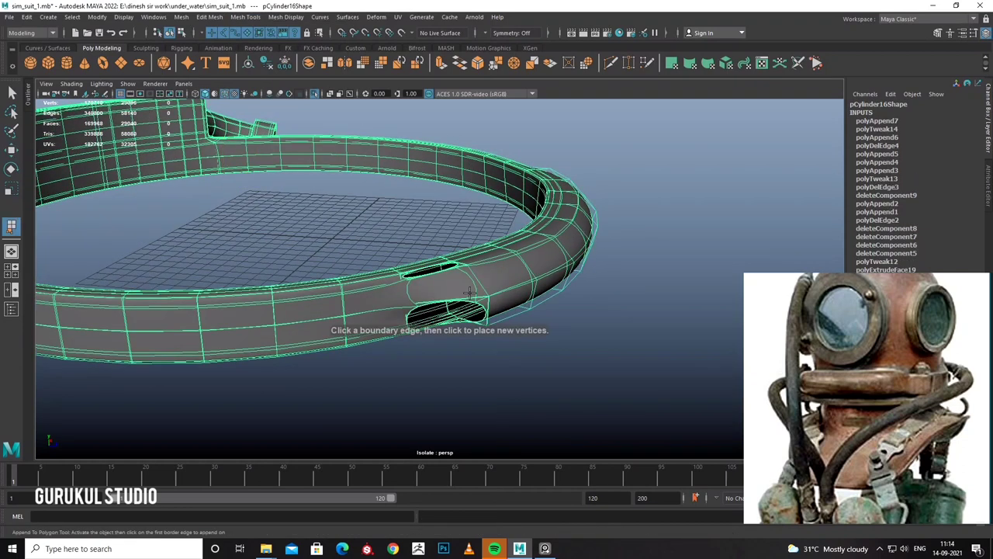
Append a face over the next hole in the ring.
left_click_drag(469, 292, 390, 177, "alt")
left_click(462, 170)
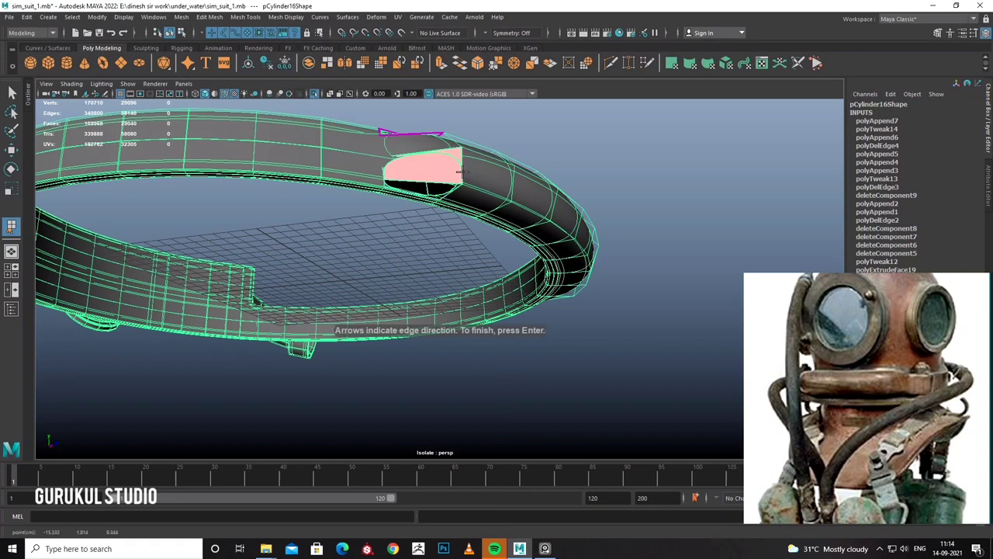
key("Return")
key("w")
left_click_drag(462, 170, 438, 246, "alt")
scroll(448, 215, "up", 3)
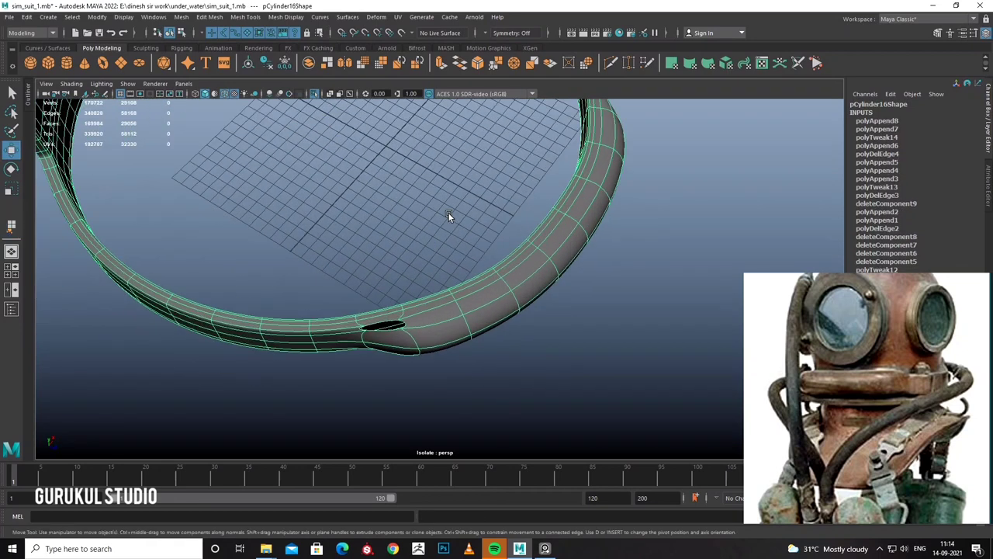
scroll(456, 215, "up", 5)
Close another hole by appending a face across it.
key("y")
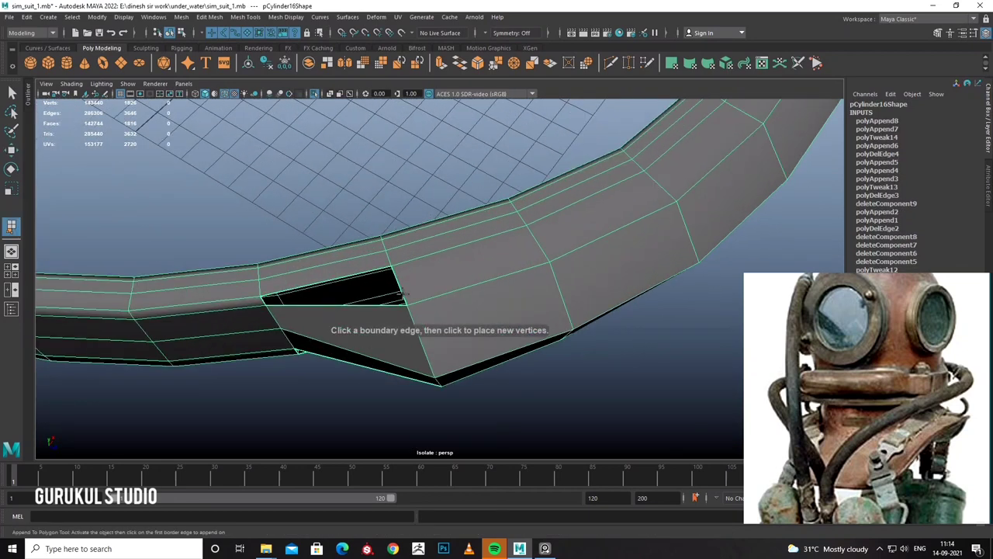
mouse_move(402, 295)
left_mouse_down("alt")
mouse_move(336, 266)
mouse_move(356, 268)
mouse_move(352, 302)
mouse_move(393, 295)
left_mouse_up("alt")
left_click(336, 265)
left_click(337, 256)
key("Return")
key("w")
Fill the last triangular hole with an appended face.
key("y")
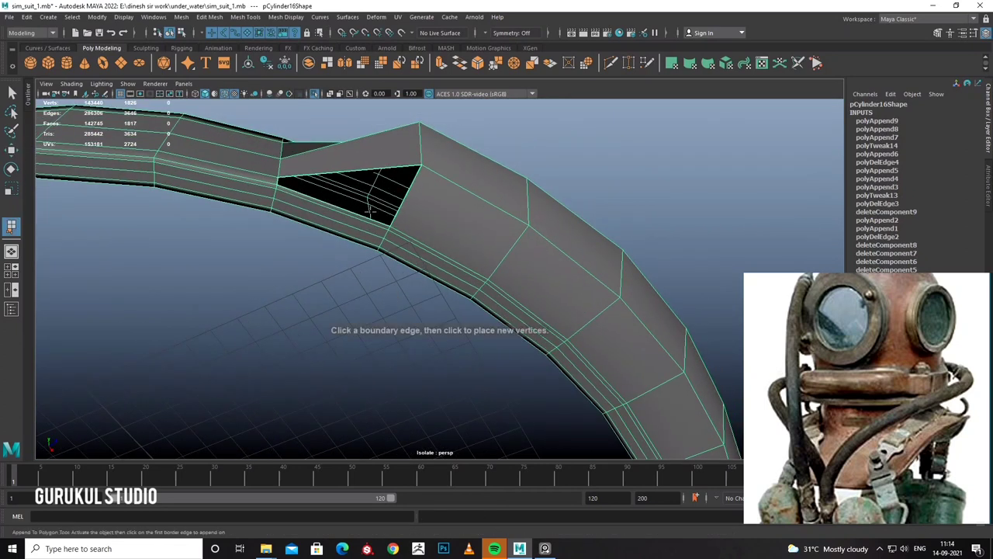
left_click(353, 211)
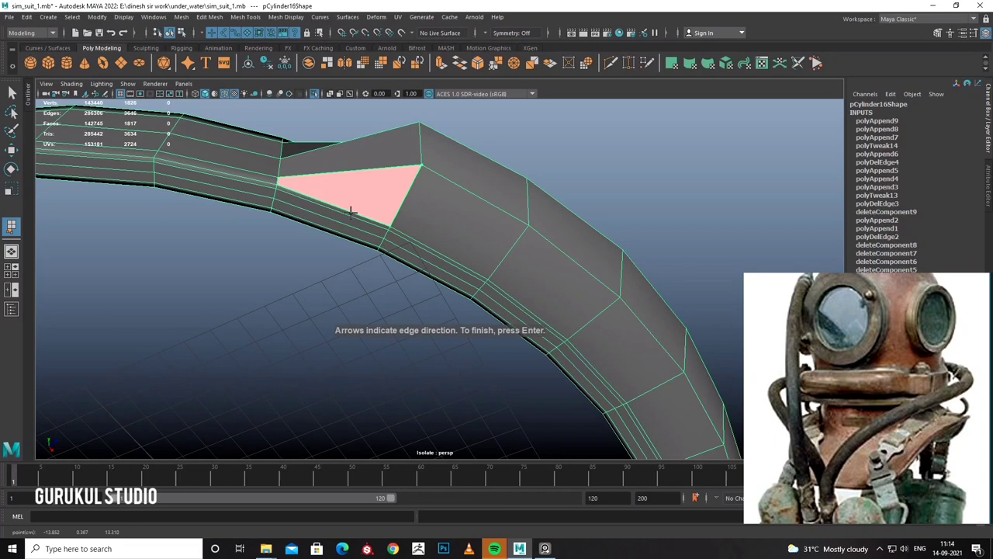
key("Return")
key("w")
Turn off Isolate Select to show the full helmet and deselect the ring.
scroll(463, 279, "down", 5)
mouse_move(463, 279)
left_mouse_down("alt")
mouse_move(450, 271)
mouse_move(476, 277)
left_mouse_up("alt")
scroll(450, 270, "down", 2)
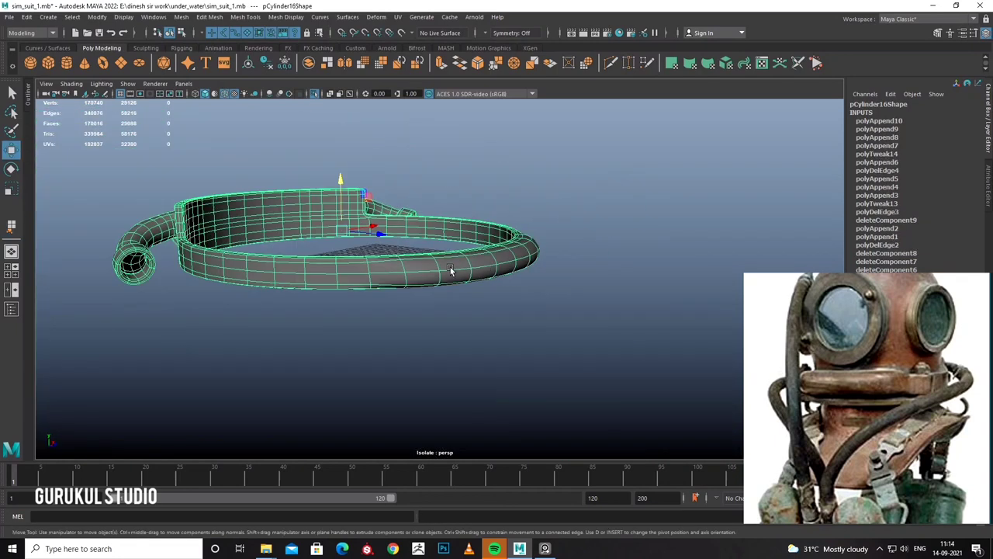
right_click_drag(476, 277, 507, 115)
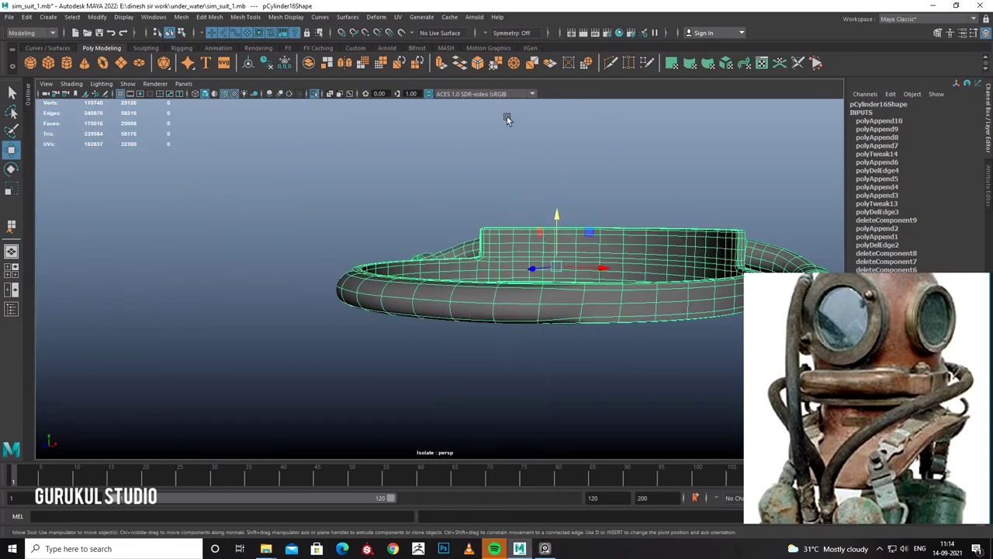
left_click(316, 94)
left_click(671, 217)
mouse_move(671, 217)
left_mouse_down("alt")
mouse_move(523, 223)
mouse_move(471, 250)
mouse_move(284, 236)
left_mouse_up("alt")
Select an edge loop on the helmet's collar ring and shift it slightly.
left_click(443, 246)
left_click(488, 252)
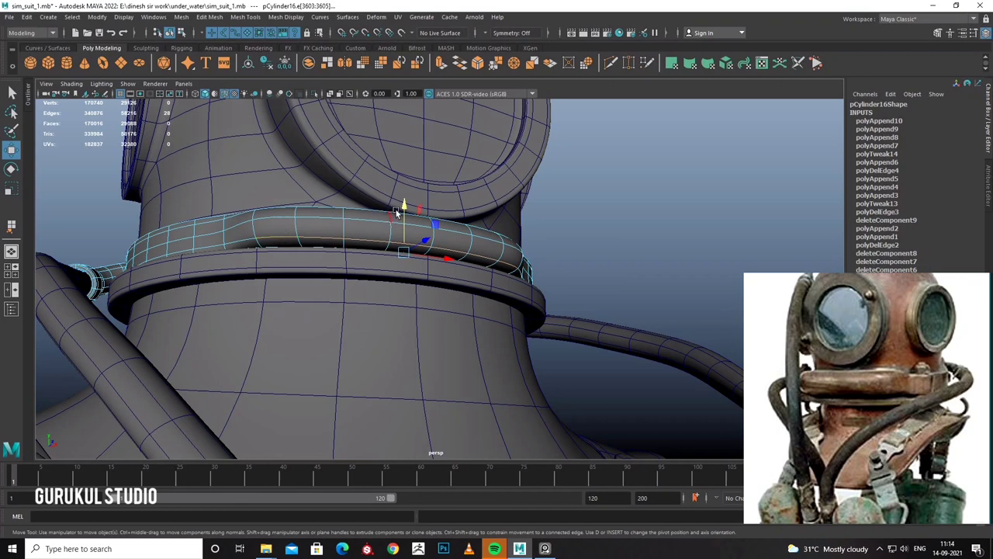
mouse_move(404, 211)
left_mouse_down("alt")
mouse_move(417, 242)
mouse_move(301, 256)
left_mouse_up("alt")
left_click(301, 256)
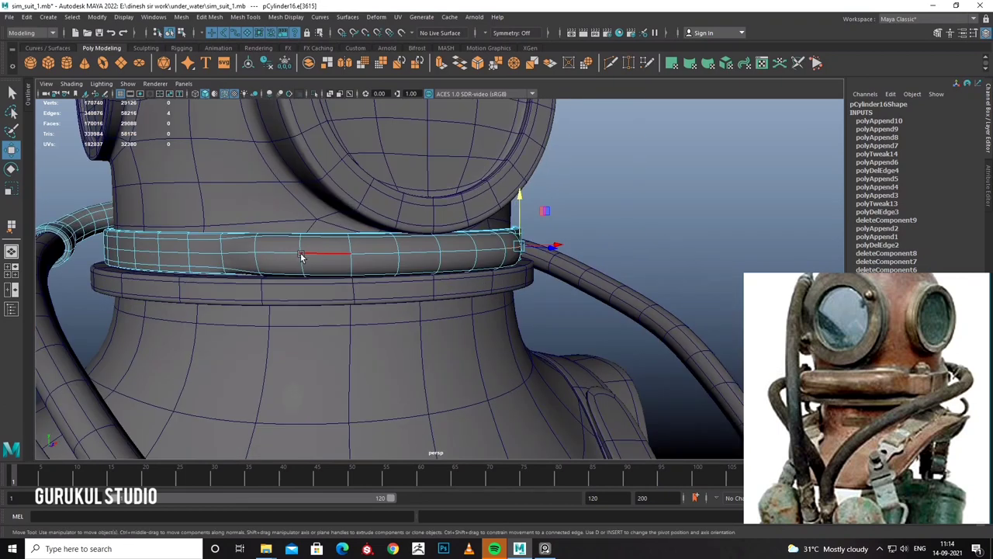
left_click_drag(407, 195, 407, 198)
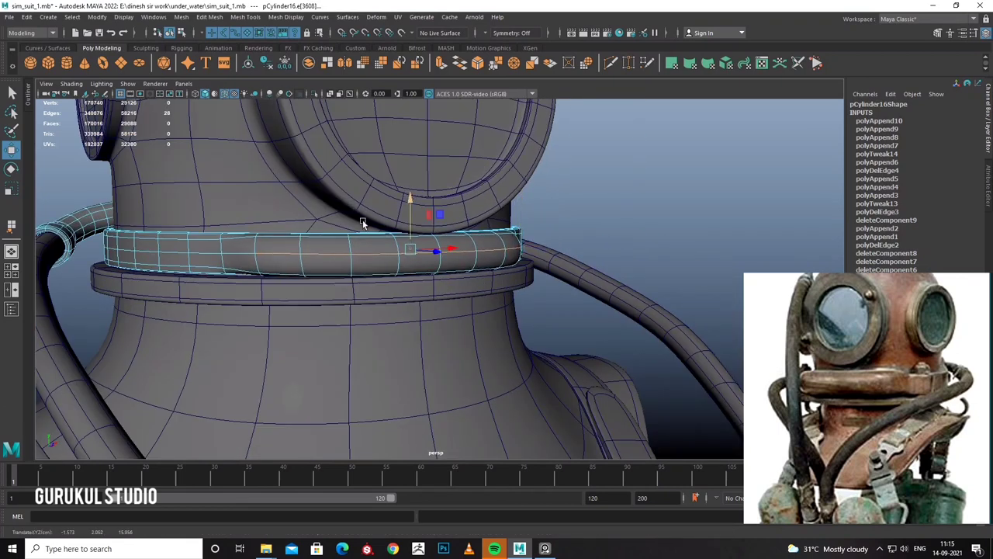
left_click_drag(363, 224, 263, 224, "alt")
Return to object mode and inspect the collar, hose, shoulder plate and strap buckle from above.
right_click_drag(543, 281, 577, 225)
mouse_move(719, 194)
left_mouse_down("alt")
mouse_move(537, 205)
mouse_move(554, 202)
left_mouse_up("alt")
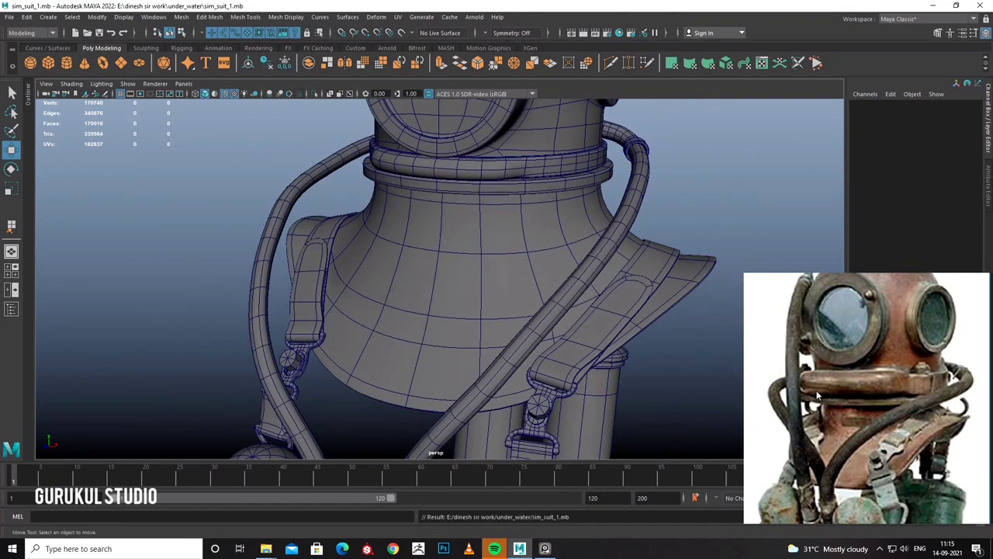
key("w")
scroll(569, 333, "down", 3)
left_click(507, 363)
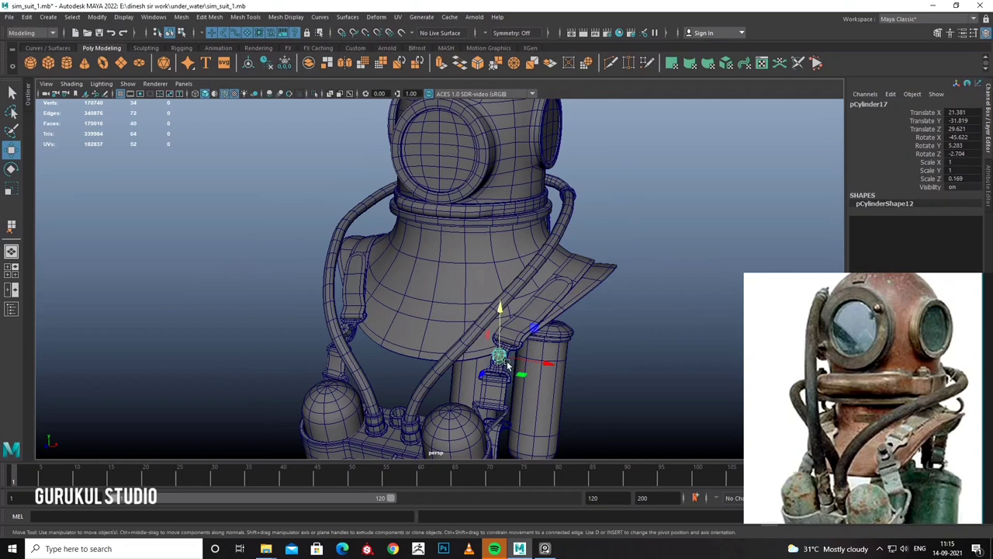
mouse_move(573, 355)
left_mouse_down("alt")
mouse_move(512, 240)
mouse_move(528, 186)
mouse_move(492, 203)
mouse_move(630, 247)
mouse_move(584, 228)
mouse_move(600, 226)
mouse_move(570, 245)
mouse_move(432, 244)
left_mouse_up("alt")
left_click(630, 247)
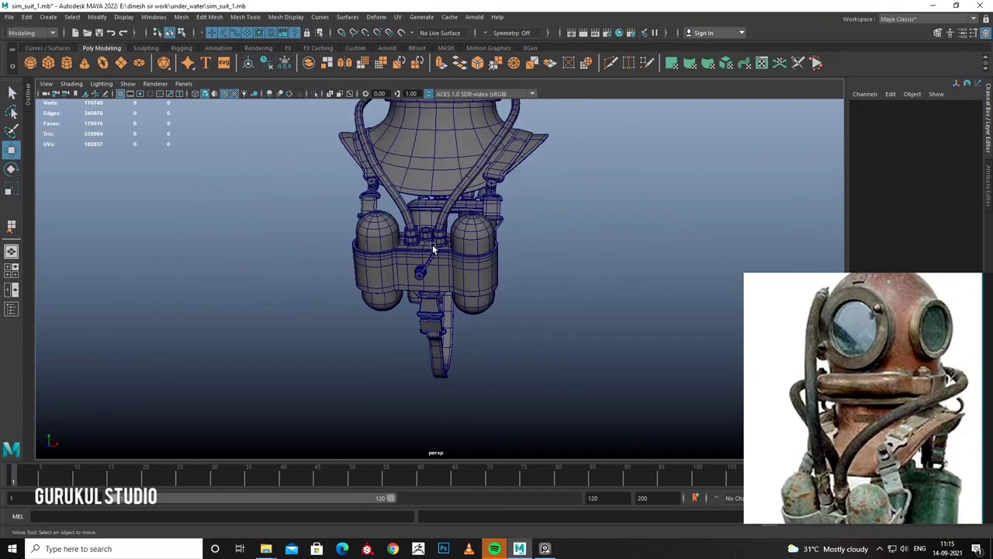
Maximize the side orthographic view showing the whole diving suit.
key("space")
key("space")
scroll(582, 315, "down", 3)
scroll(565, 311, "down", 5)
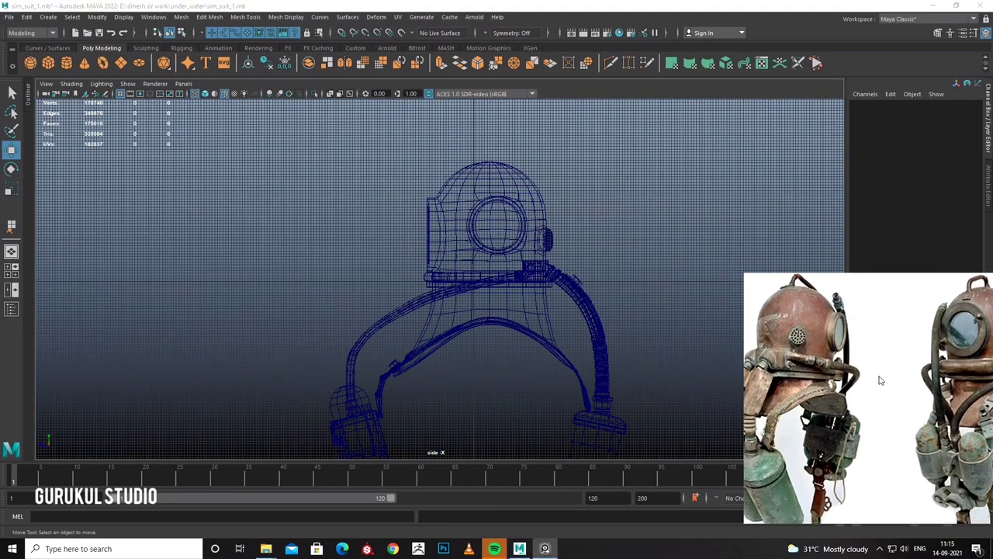
left_click_drag(461, 322, 477, 309, "alt")
scroll(436, 321, "down", 1)
Start a CV curve in the side view with its first point near the backpack.
scroll(436, 321, "down", 1)
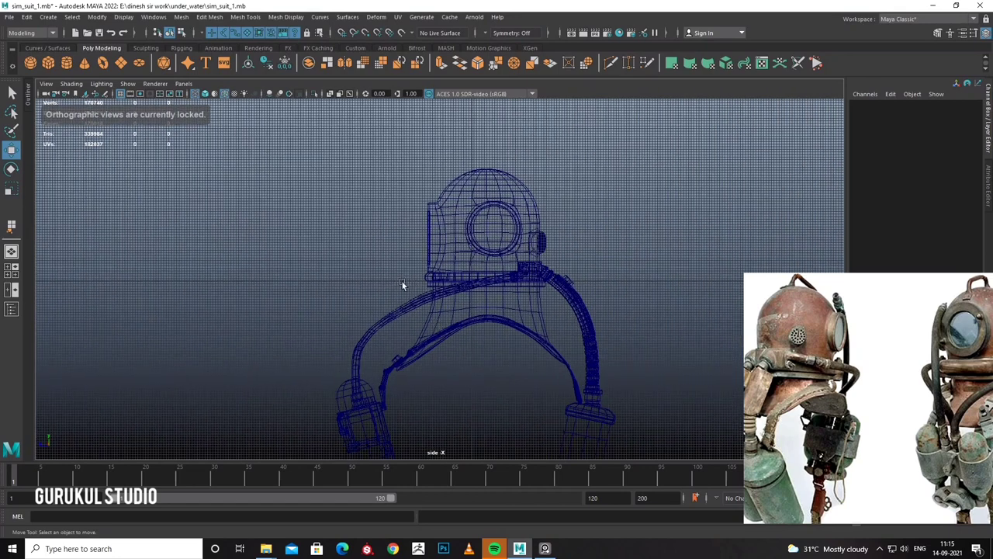
left_click(48, 16)
mouse_move(70, 95)
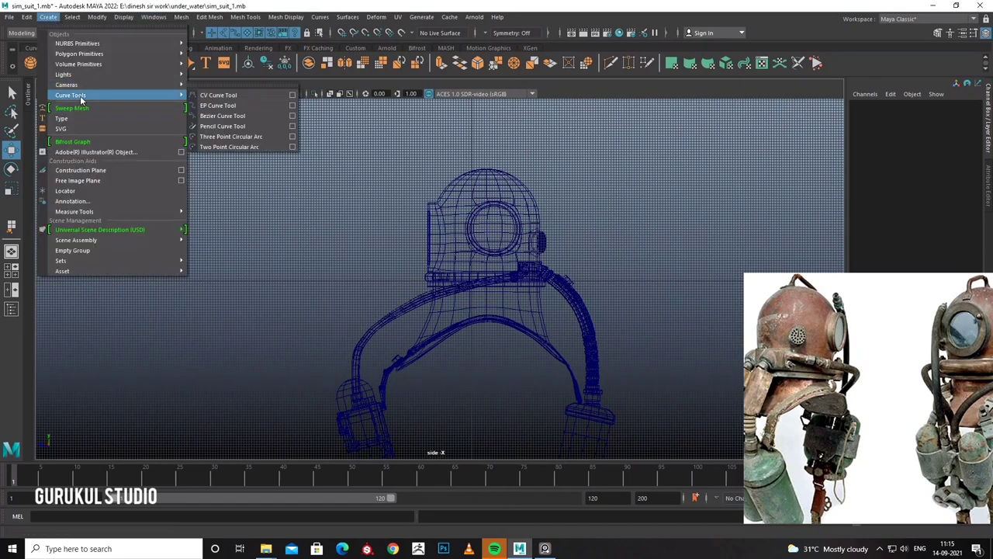
left_click(233, 95)
scroll(385, 284, "up", 3)
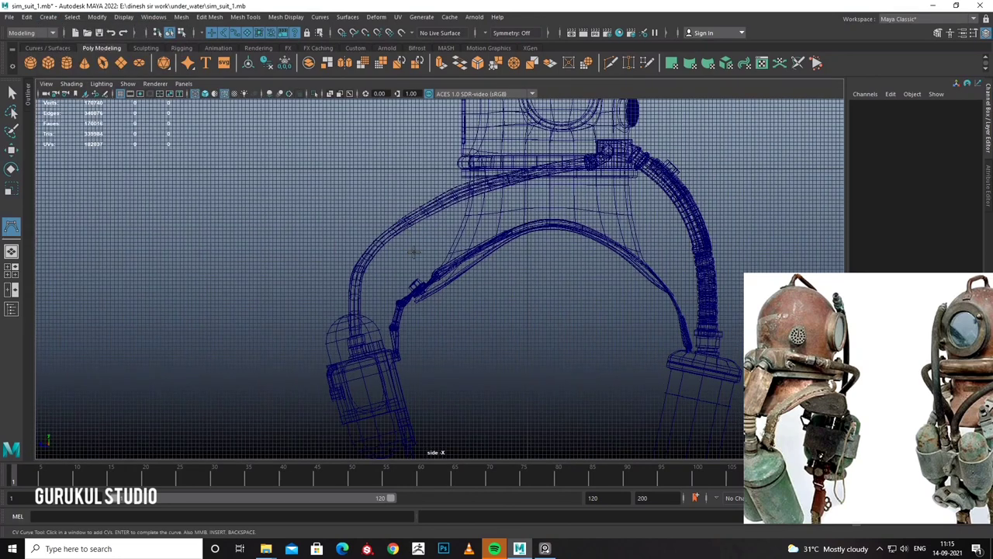
scroll(386, 285, "up", 3)
left_click(382, 295)
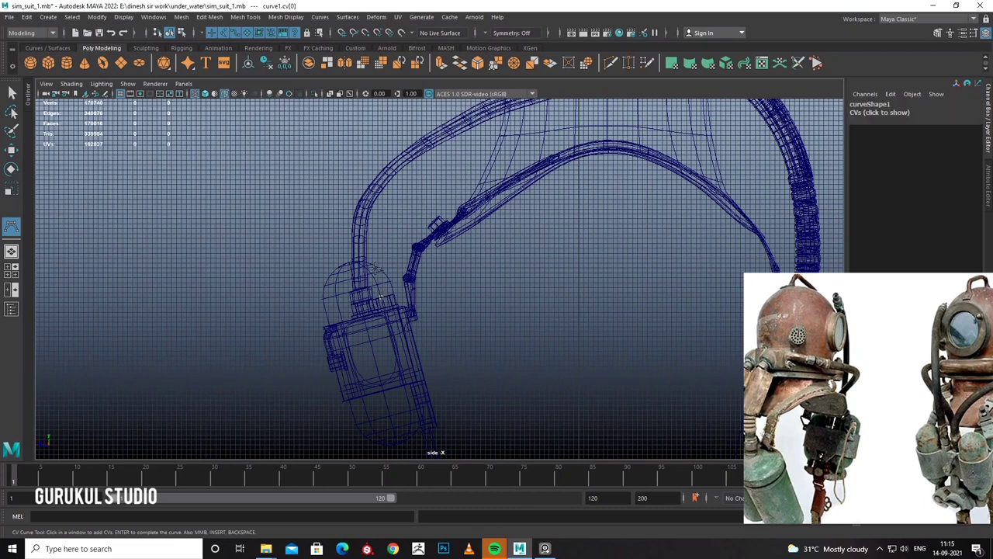
key("ctrl+z")
left_click(382, 297)
Continue the curve up toward the helmet and finish it.
middle_click_drag(427, 155, 405, 254, "alt")
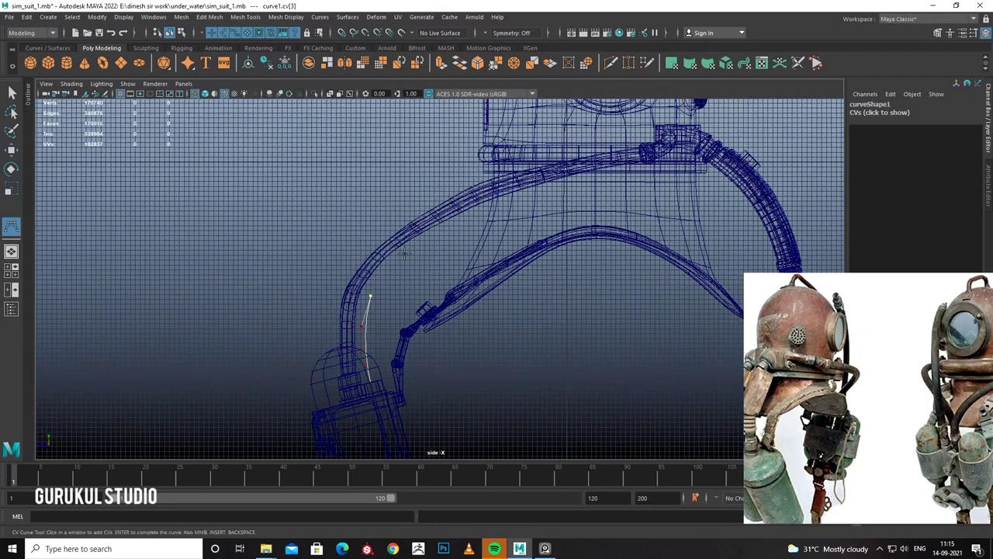
middle_click_drag(416, 177, 436, 206, "alt")
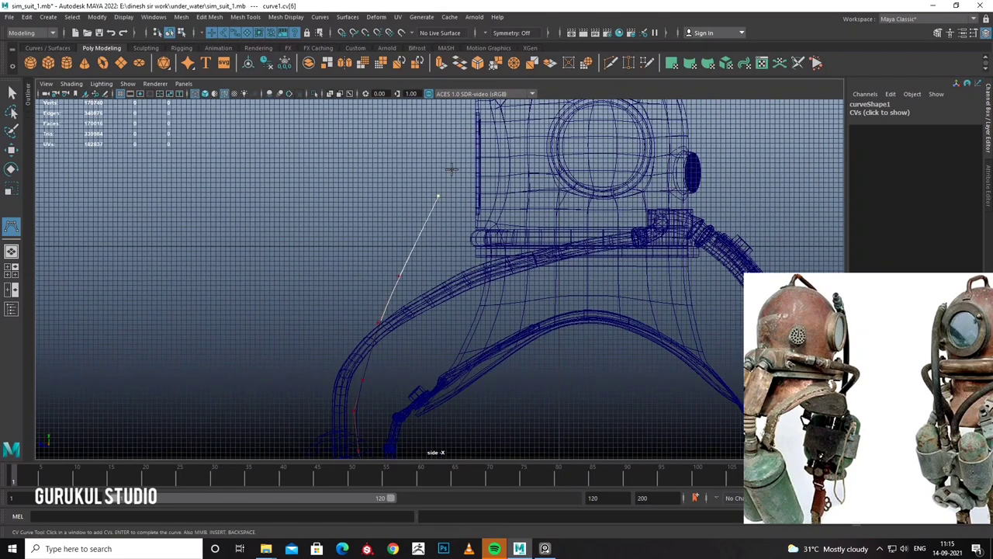
middle_click_drag(450, 169, 423, 242, "alt")
left_click(454, 208)
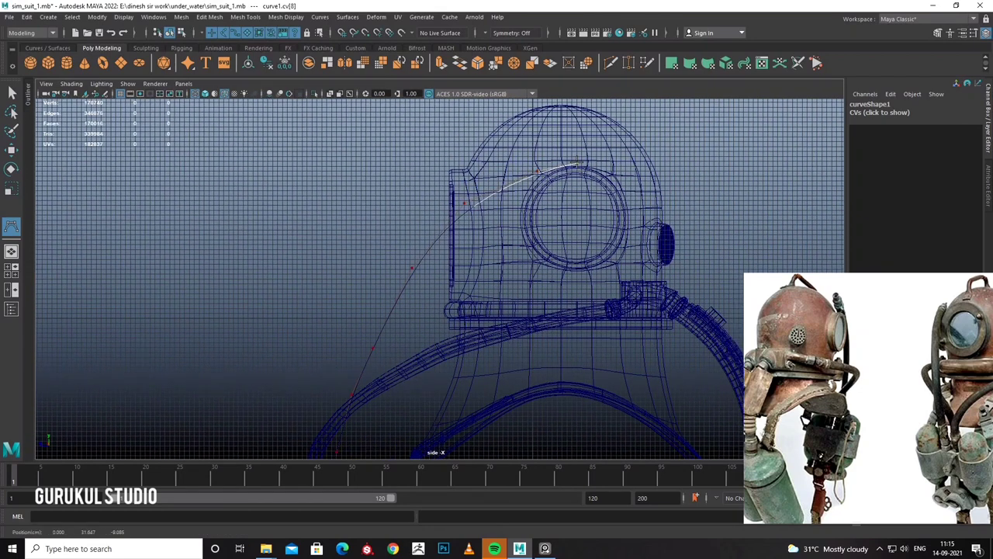
key("w")
Reshape curve1 by moving its lower and helmet-side control points.
mouse_move(353, 319)
middle_mouse_down("alt")
mouse_move(412, 195)
mouse_move(399, 237)
middle_mouse_up("alt")
left_click(431, 270)
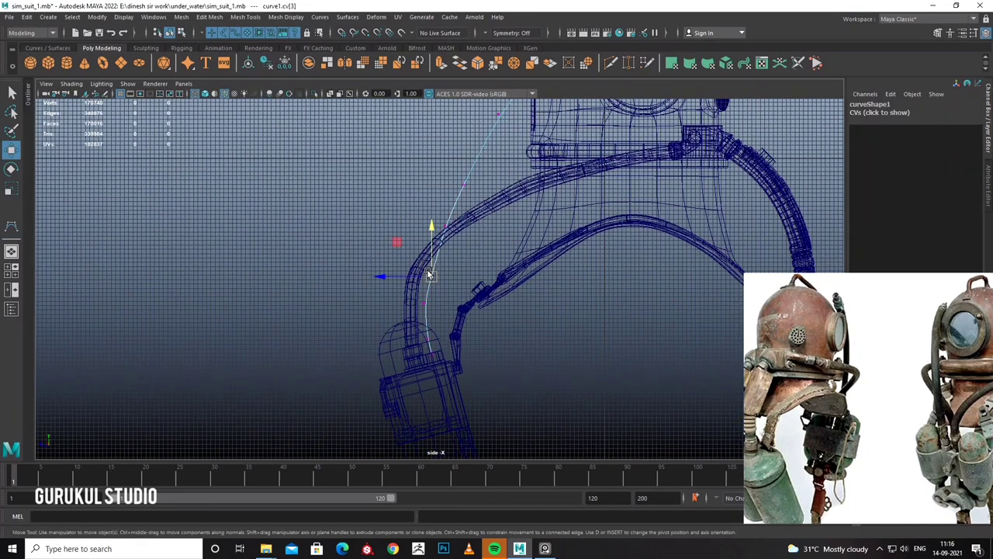
middle_click_drag(467, 243, 440, 313, "alt")
left_click(439, 247)
left_click_drag(439, 246, 419, 289)
left_click_drag(391, 326, 421, 358)
mouse_move(421, 358)
middle_mouse_down("alt")
mouse_move(399, 402)
mouse_move(458, 278)
middle_mouse_up("alt")
left_click_drag(439, 257, 441, 247)
middle_click_drag(440, 249, 380, 279, "alt")
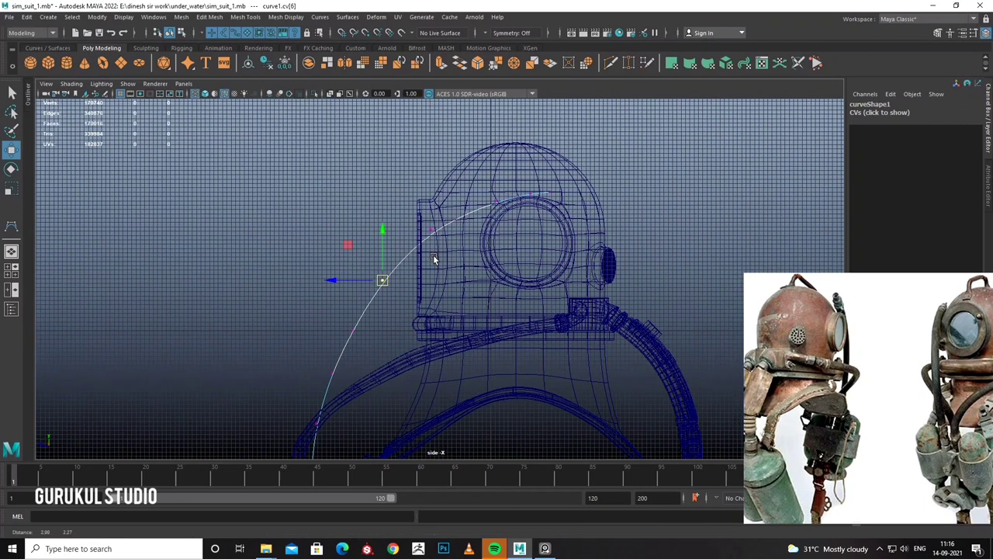
key("space")
key("space")
Raise the curve's top two control points above the helmet, viewed in wireframe.
scroll(519, 221, "up", 2)
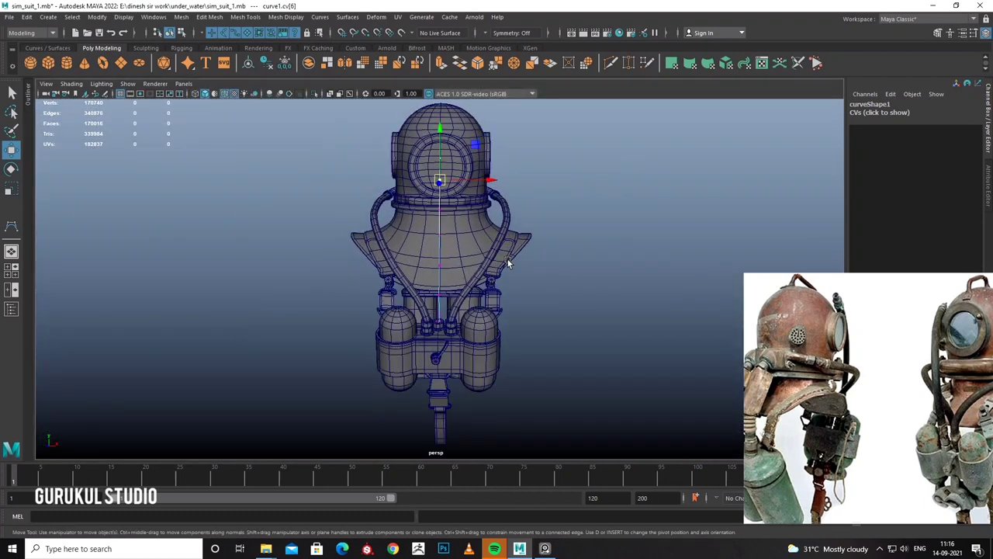
left_click_drag(489, 198, 451, 185)
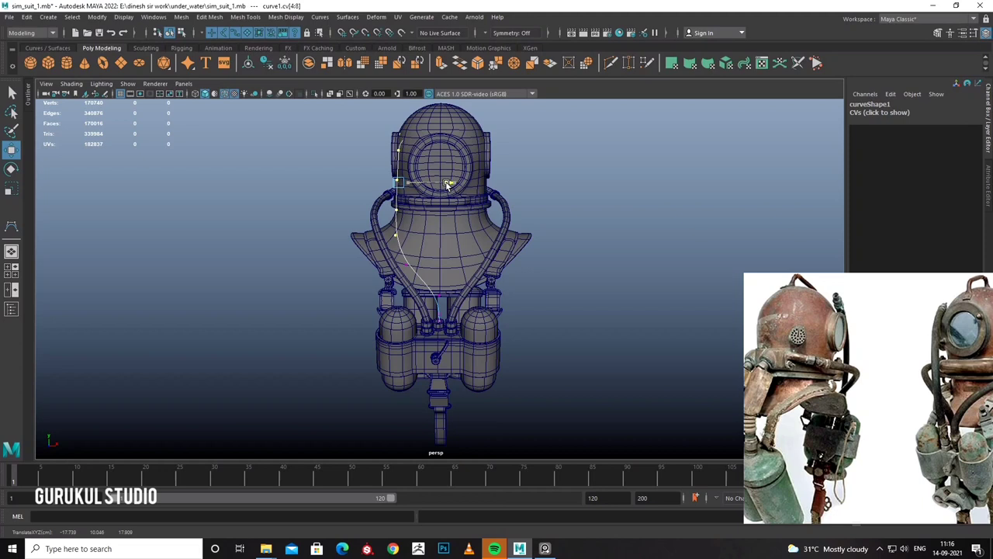
left_click_drag(358, 182, 440, 177)
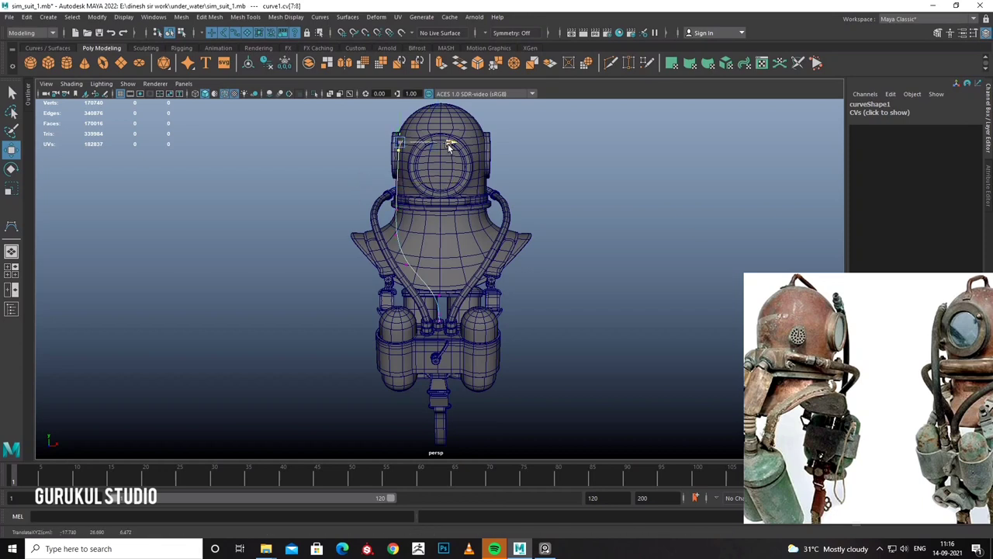
mouse_move(447, 138)
left_mouse_down()
mouse_move(506, 170)
mouse_move(463, 194)
left_mouse_up()
key("4")
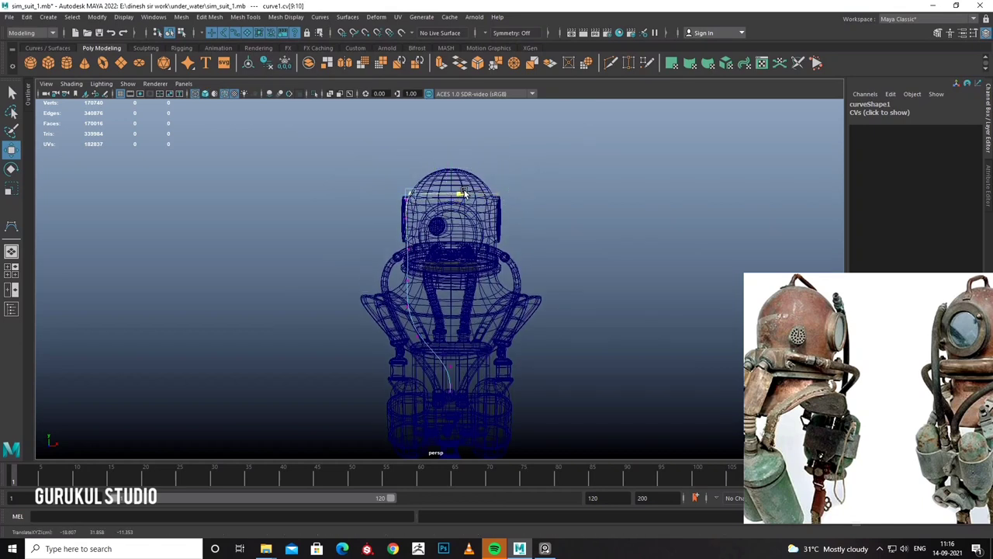
mouse_move(603, 150)
left_mouse_down("alt")
mouse_move(575, 176)
mouse_move(633, 175)
mouse_move(572, 205)
mouse_move(550, 241)
mouse_move(346, 208)
left_mouse_up("alt")
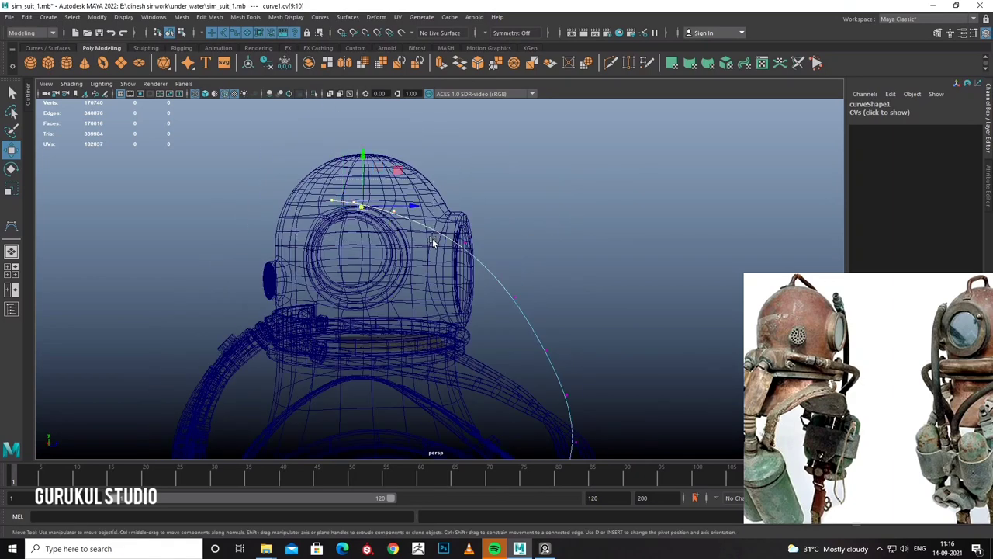
mouse_move(367, 158)
left_mouse_down()
mouse_move(369, 147)
mouse_move(472, 222)
mouse_move(536, 295)
left_mouse_up()
Move a lower control point of the curve upward.
left_click(529, 310)
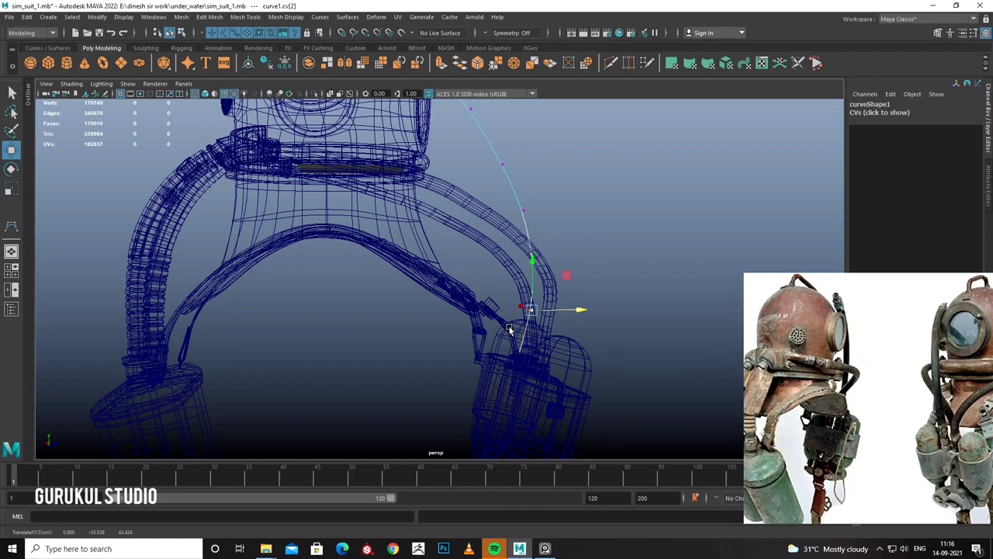
scroll(572, 328, "down", 3)
scroll(546, 271, "down", 3)
mouse_move(545, 271)
left_mouse_down("alt")
mouse_move(575, 210)
mouse_move(592, 199)
left_mouse_up("alt")
scroll(494, 277, "up", 3)
mouse_move(472, 318)
left_mouse_down()
mouse_move(472, 281)
mouse_move(421, 303)
left_mouse_up()
scroll(506, 303, "up", 2)
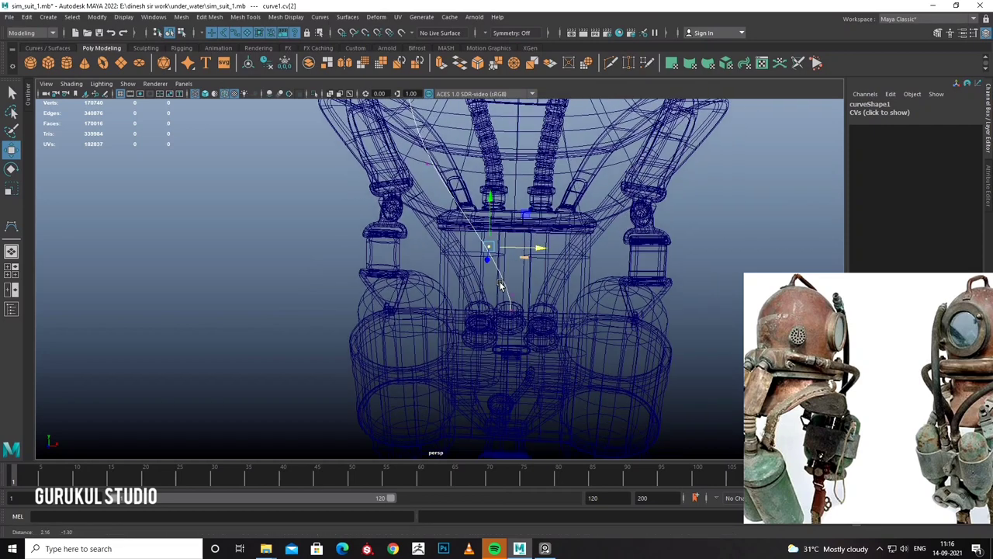
Select the points near the collar and shoulder hoses, return to object mode, and save.
left_click_drag(370, 181, 447, 229)
left_click_drag(365, 264, 469, 318)
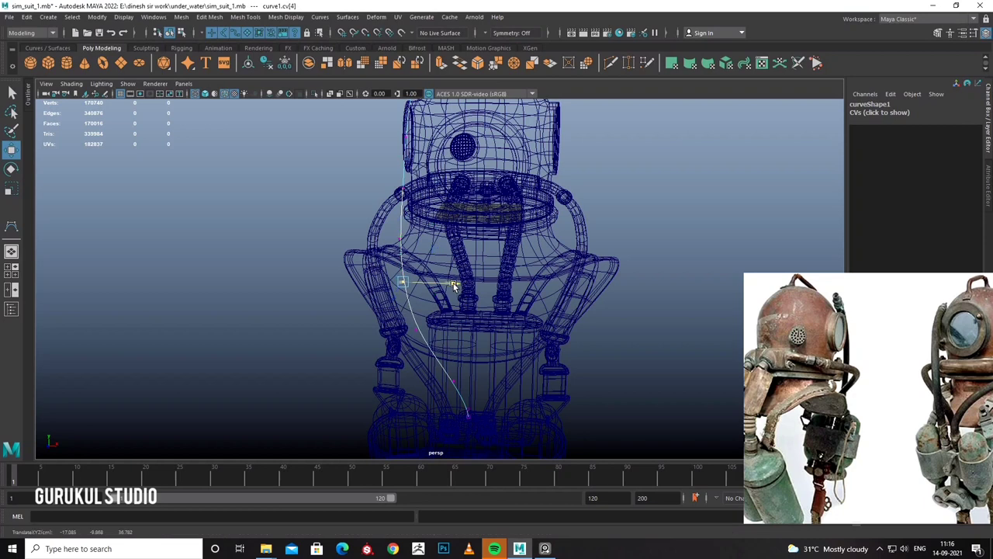
key("F8")
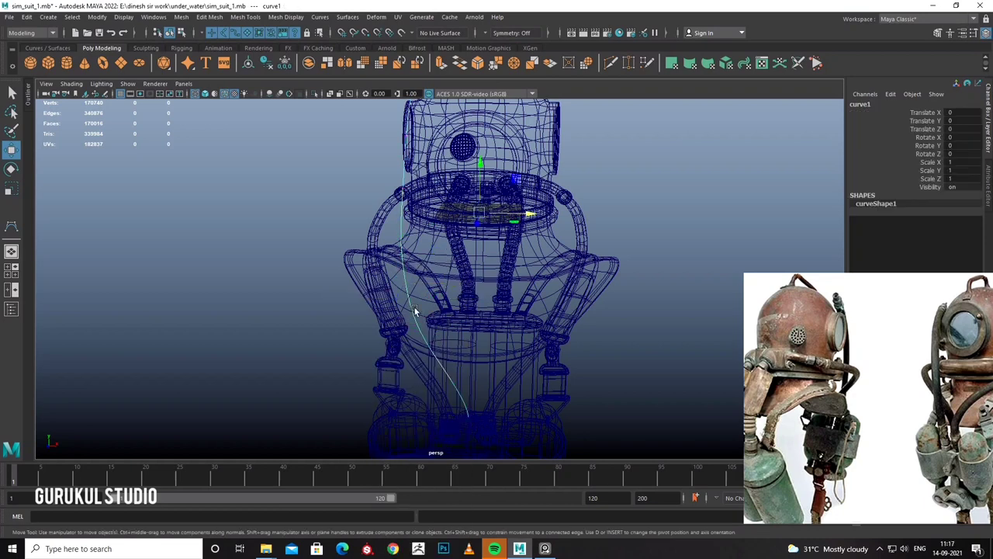
key("ctrl+s")
Sweep a mesh tube along curve1 and view it shaded from the side.
left_click(97, 16)
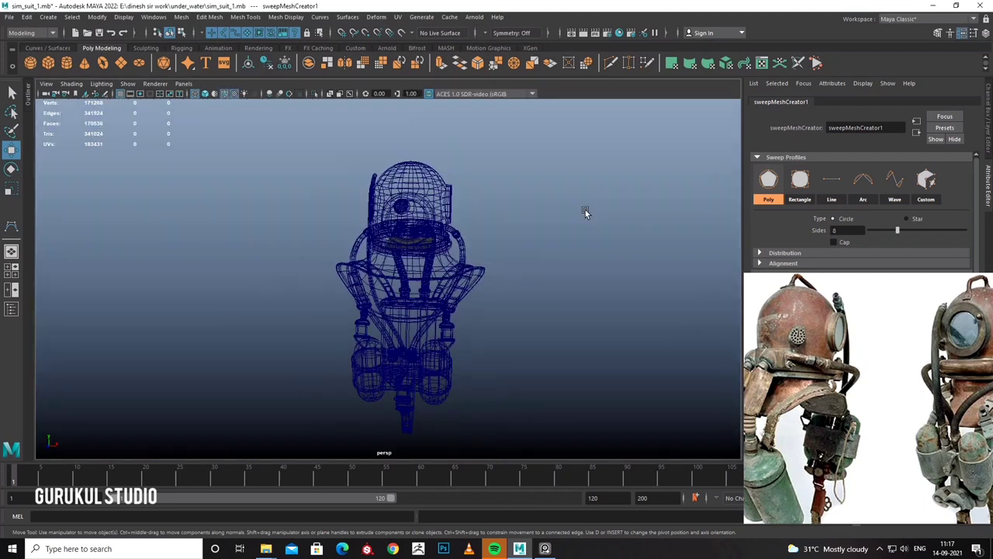
key("5")
scroll(465, 248, "up", 5)
left_click_drag(433, 262, 474, 236, "alt")
scroll(869, 223, "down", 3)
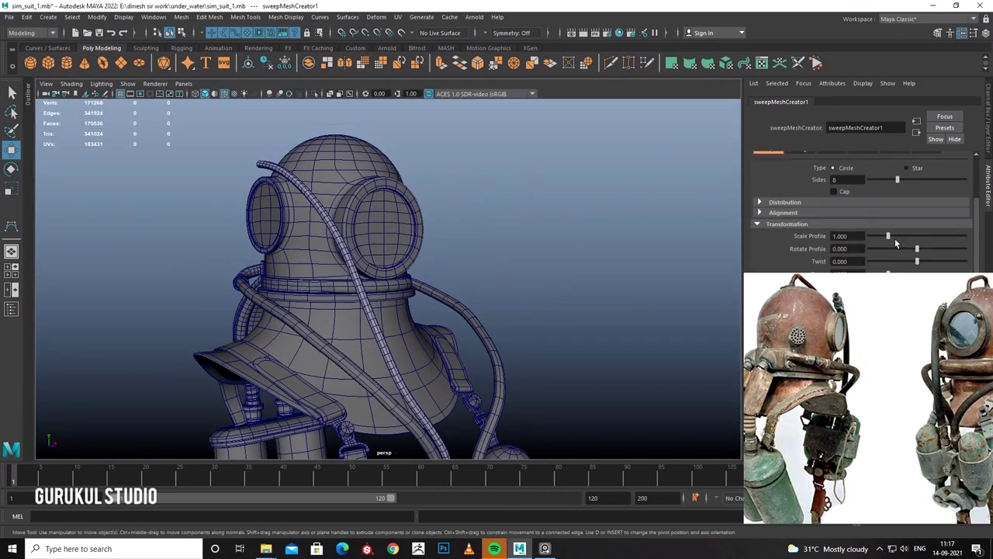
Adjust the tube's profile scale from 2.350 down to 1.831.
left_click_drag(888, 235, 914, 236)
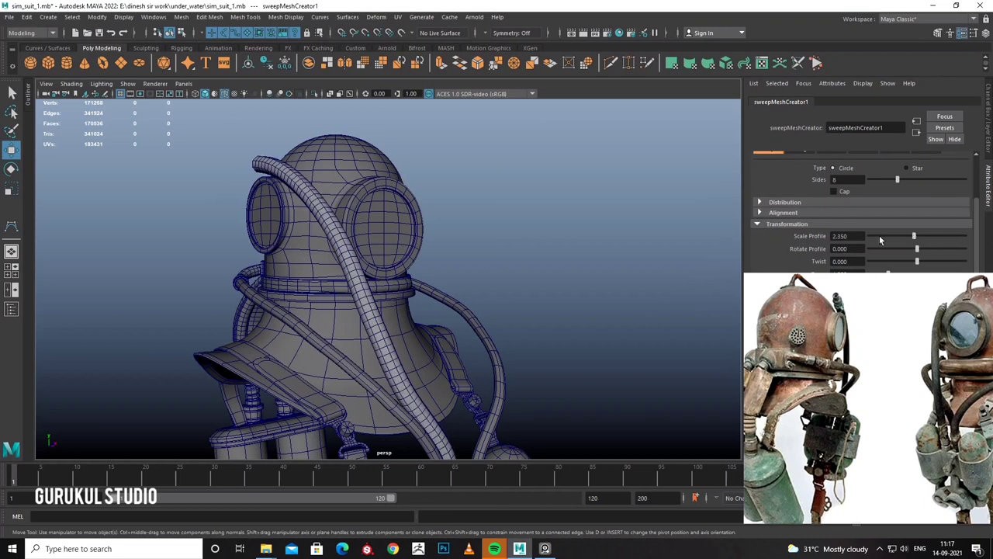
scroll(562, 237, "down", 3)
left_click_drag(563, 236, 524, 239, "alt")
right_click_drag(525, 239, 645, 229, "alt")
left_click_drag(911, 236, 904, 236)
mouse_move(475, 215)
left_mouse_down("alt")
mouse_move(501, 225)
mouse_move(443, 275)
left_mouse_up("alt")
Lower the sweep interpolation precision to about 68.3 and view it in wireframe.
scroll(444, 276, "up", 2)
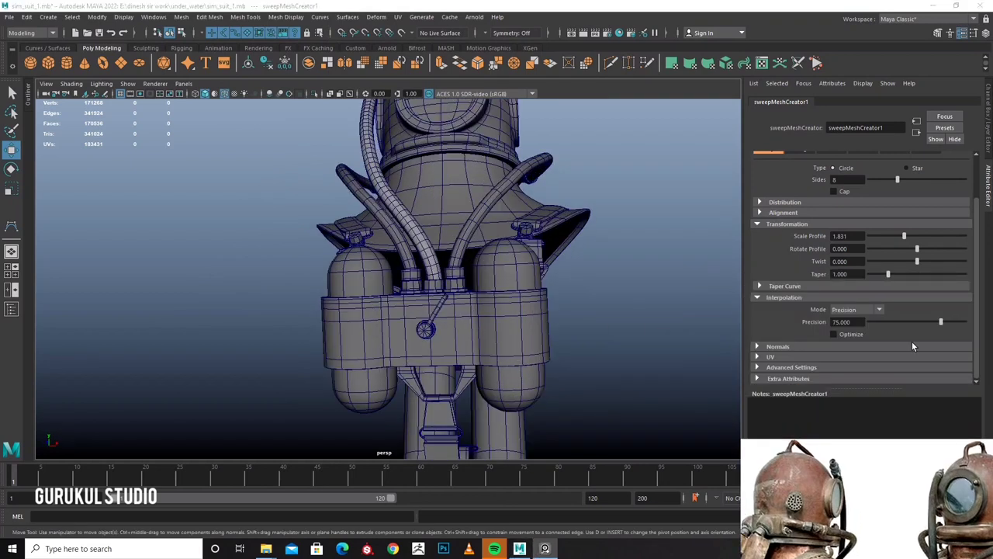
left_click_drag(938, 320, 934, 322)
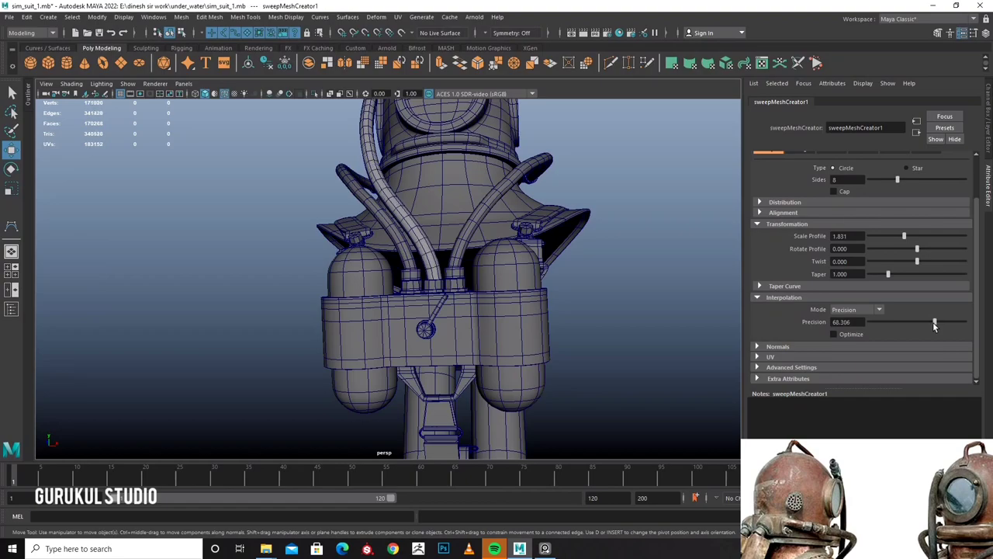
scroll(433, 272, "up", 3)
key("4")
mouse_move(433, 272)
left_mouse_down("alt")
mouse_move(557, 329)
mouse_move(565, 295)
left_mouse_up("alt")
Put curve1 in Control Vertex mode, select its first CV, and use shaded display.
left_click(571, 317)
right_click(565, 296)
left_click(505, 294)
mouse_move(504, 294)
left_mouse_down("alt")
mouse_move(611, 360)
mouse_move(444, 317)
mouse_move(482, 302)
left_mouse_up("alt")
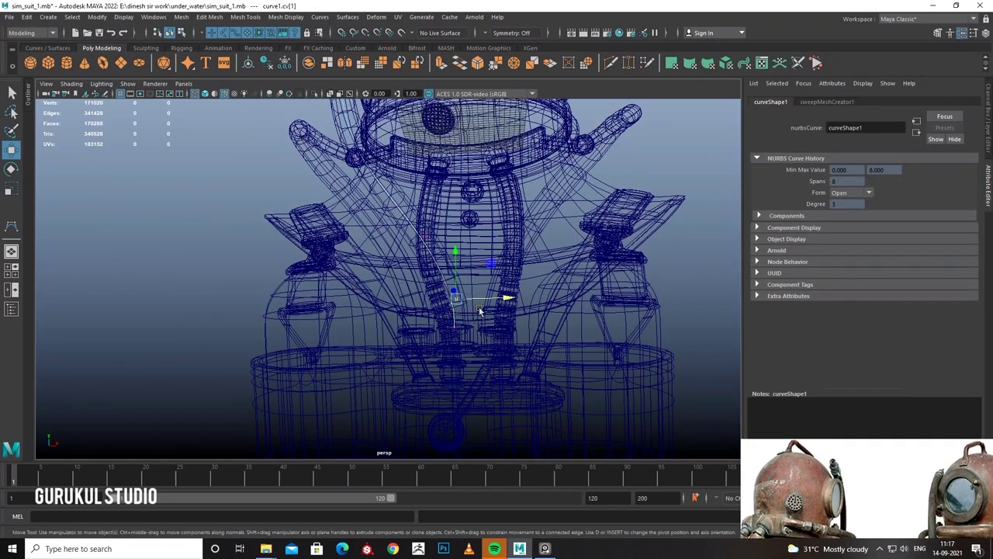
key("space")
key("space")
key("5")
Check the hose ends at the backpack and helmet from several angles, then deselect.
mouse_move(552, 219)
left_mouse_down("alt")
mouse_move(538, 293)
mouse_move(563, 309)
mouse_move(550, 308)
left_mouse_up("alt")
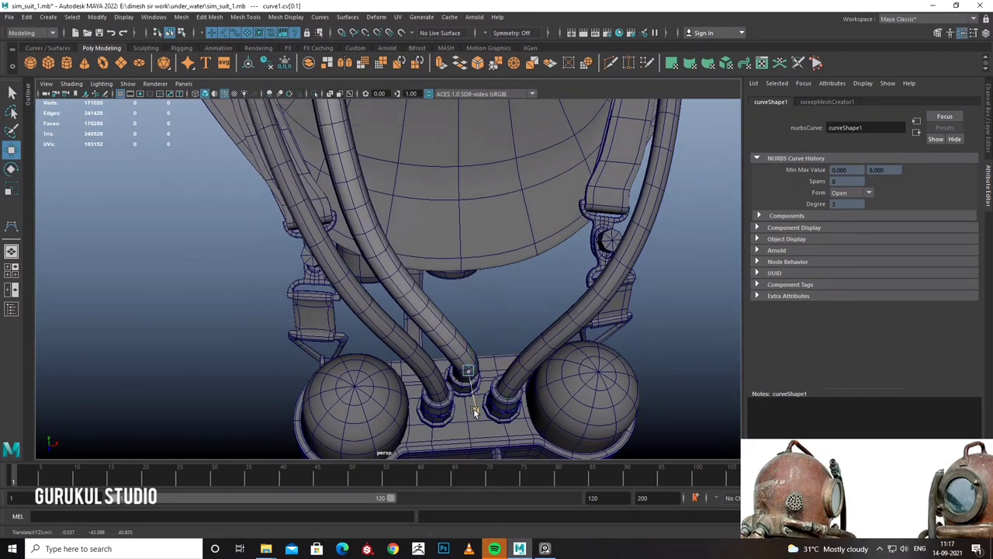
mouse_move(473, 408)
left_mouse_down("alt")
mouse_move(504, 300)
mouse_move(419, 295)
left_mouse_up("alt")
mouse_move(419, 295)
right_mouse_down("alt")
mouse_move(494, 317)
mouse_move(377, 288)
right_mouse_up("alt")
left_click_drag(377, 288, 515, 300, "alt")
scroll(402, 296, "up", 3)
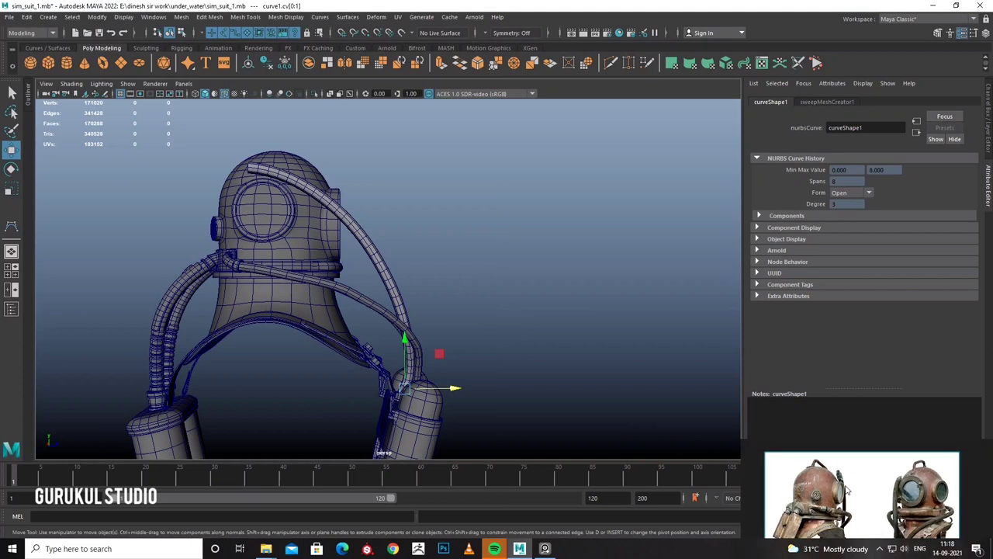
right_click_drag(324, 227, 388, 256, "alt")
mouse_move(388, 256)
left_mouse_down("alt")
mouse_move(524, 271)
mouse_move(467, 304)
left_mouse_up("alt")
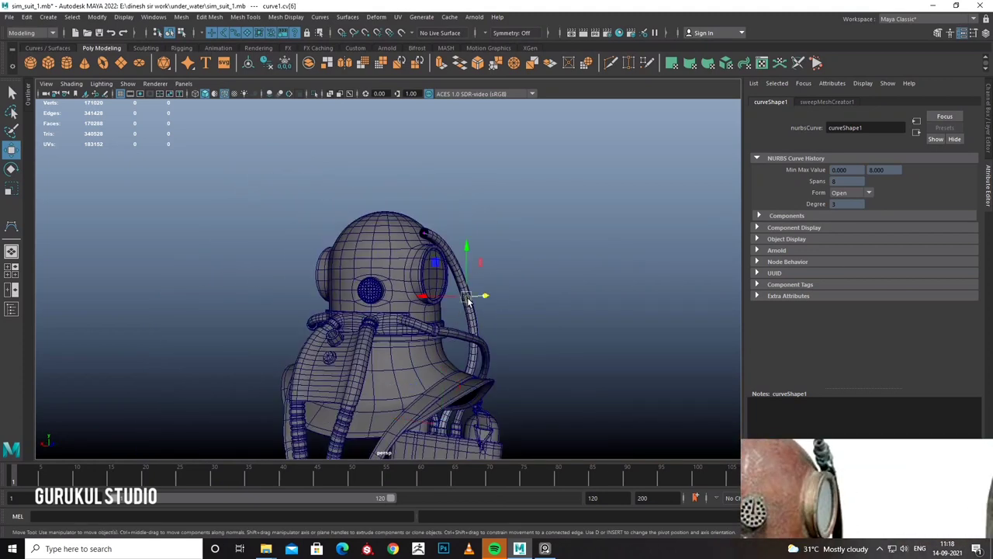
left_click_drag(499, 268, 473, 295)
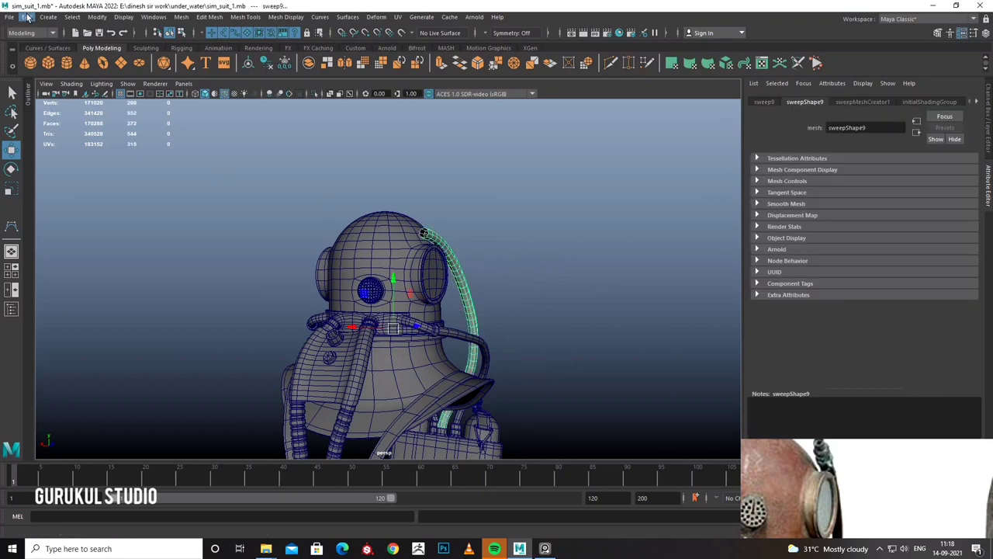
Delete the hose's construction history.
left_click(27, 16)
left_click(211, 149)
left_click_drag(435, 233, 505, 236, "alt")
right_click_drag(505, 236, 513, 208, "alt")
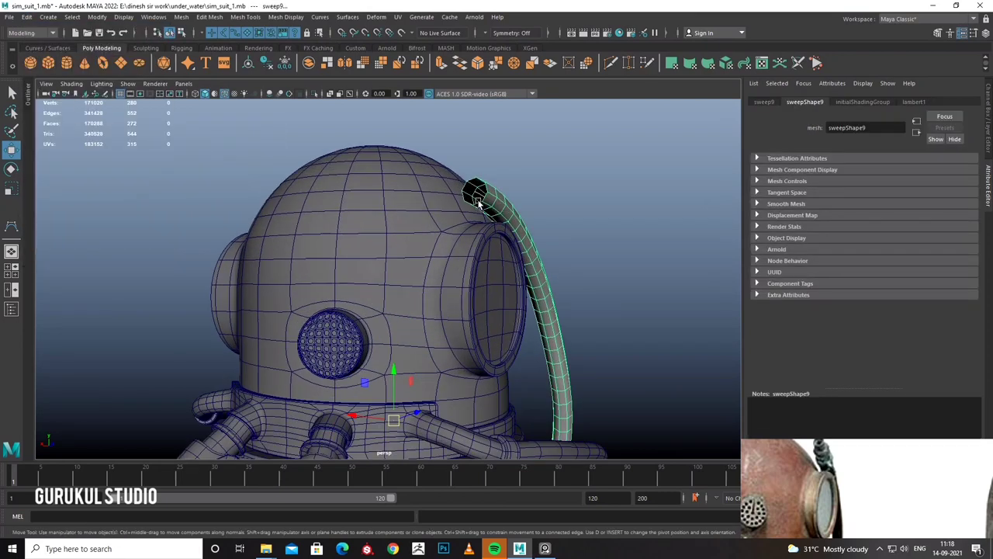
Select the edge loop at the hose's open end.
left_click(513, 208)
left_click(514, 208)
left_click(496, 204)
scroll(449, 222, "up", 3)
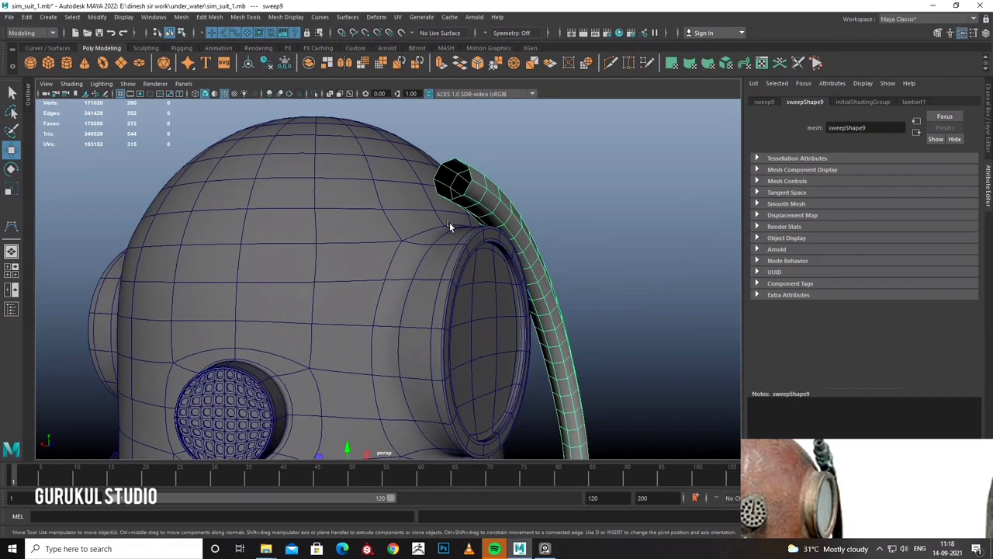
right_click_drag(455, 211, 469, 224)
double_click(450, 208)
Extrude the hose end several times, pushing it into the helmet to local translate Z -1.366.
left_click_drag(435, 241, 429, 259)
right_click_drag(429, 258, 461, 262, "shift")
left_click_drag(428, 258, 343, 227, "alt")
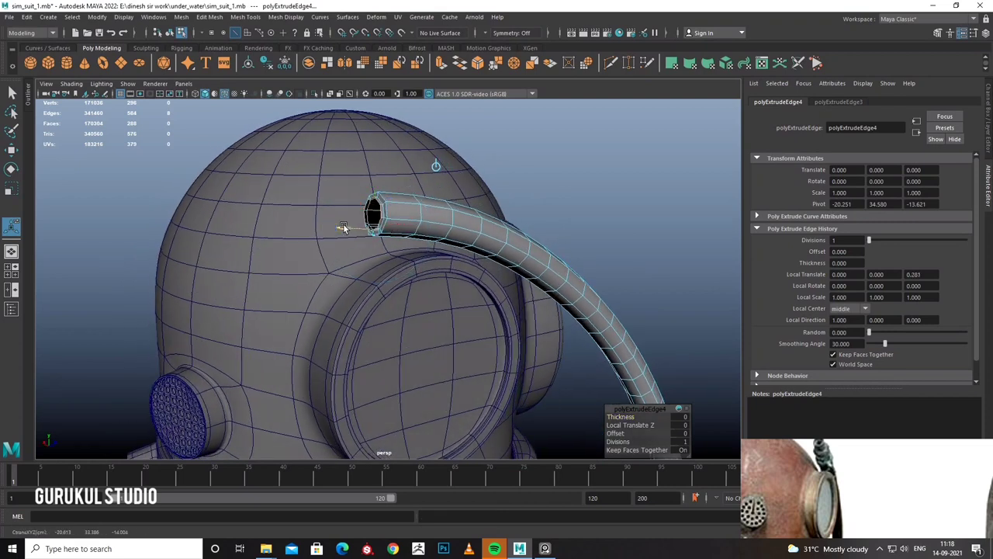
right_click_drag(343, 226, 370, 253, "shift")
left_click_drag(373, 265, 372, 261)
right_click_drag(372, 261, 362, 240, "shift")
left_click_drag(388, 241, 353, 235, "alt")
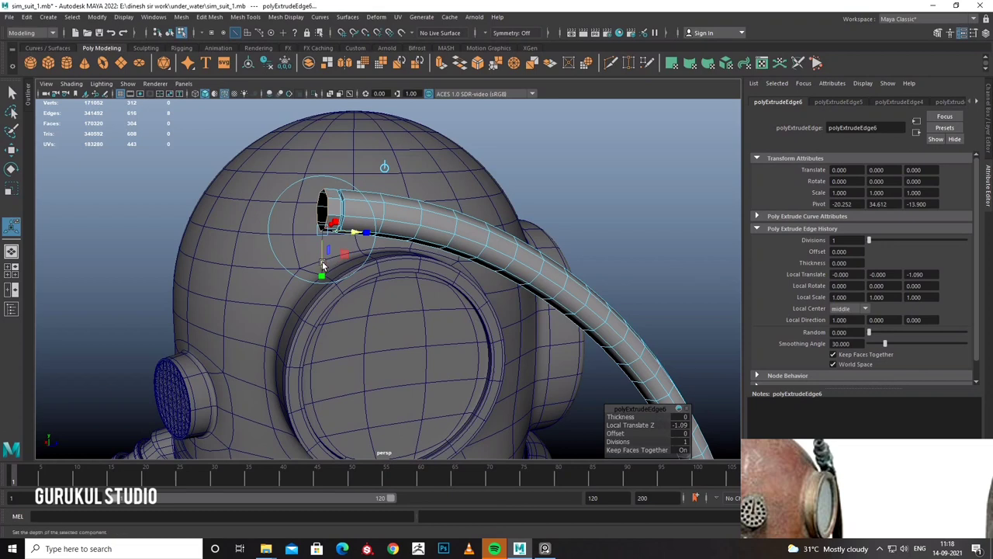
left_click_drag(355, 233, 351, 231)
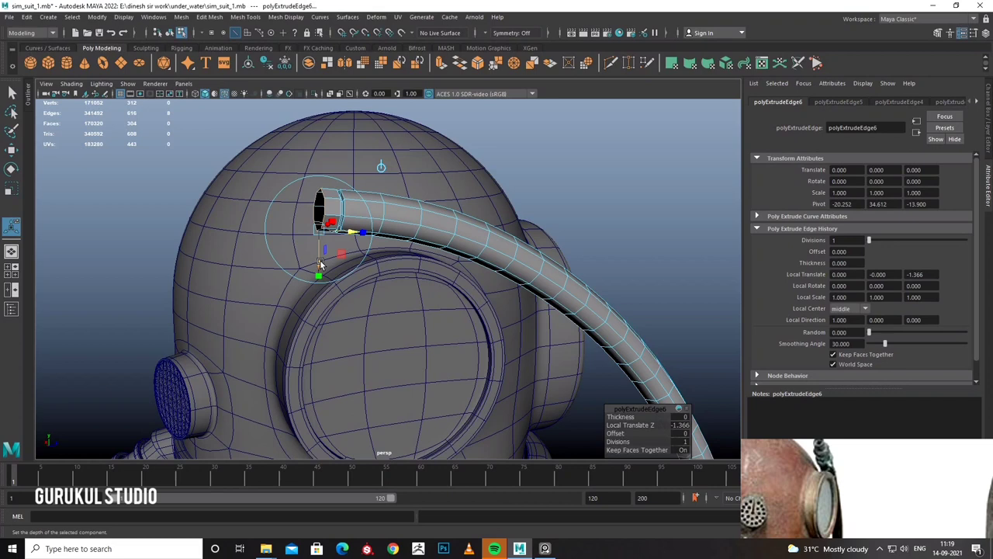
scroll(320, 264, "up", 3)
Extrude several rings at the hose end, pulling them out to lengthen the fitting.
left_click_drag(328, 301, 362, 294, "alt")
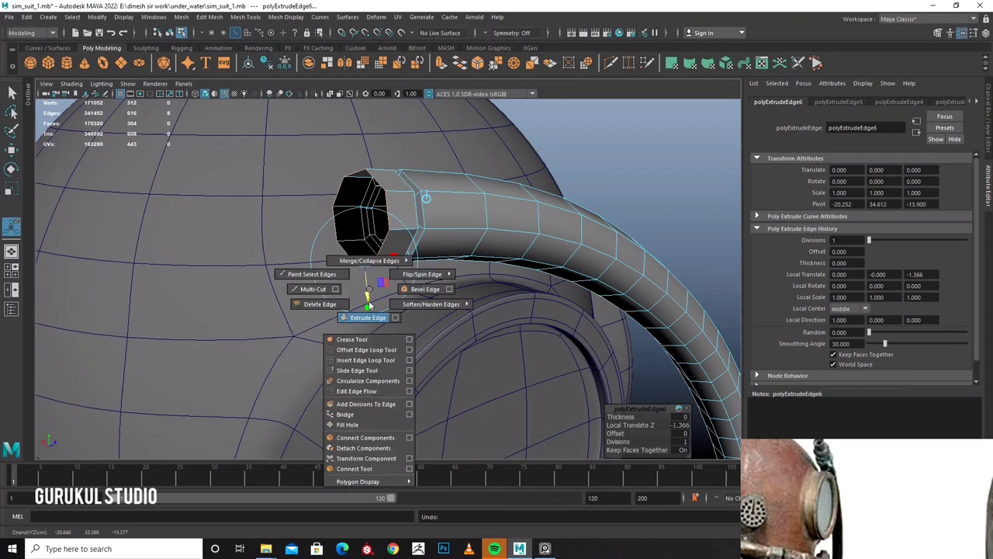
right_click_drag(369, 292, 371, 314, "shift")
left_click_drag(370, 304, 365, 281)
right_click_drag(365, 281, 368, 303, "shift")
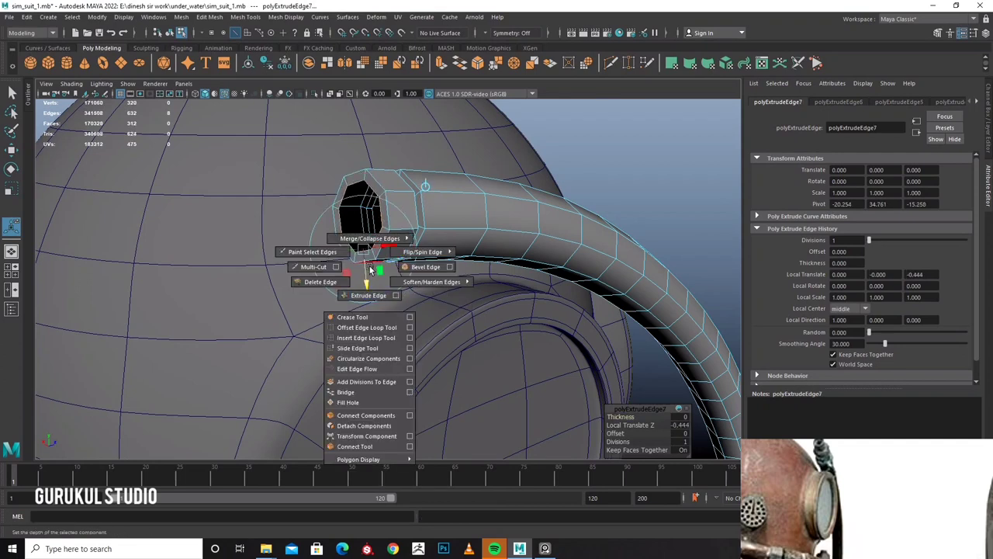
scroll(372, 302, "up", 2)
mouse_move(372, 302)
left_mouse_down("alt")
mouse_move(202, 345)
mouse_move(145, 346)
mouse_move(159, 348)
left_mouse_up("alt")
right_click_drag(161, 350, 172, 374, "shift")
left_click_drag(188, 381, 191, 355)
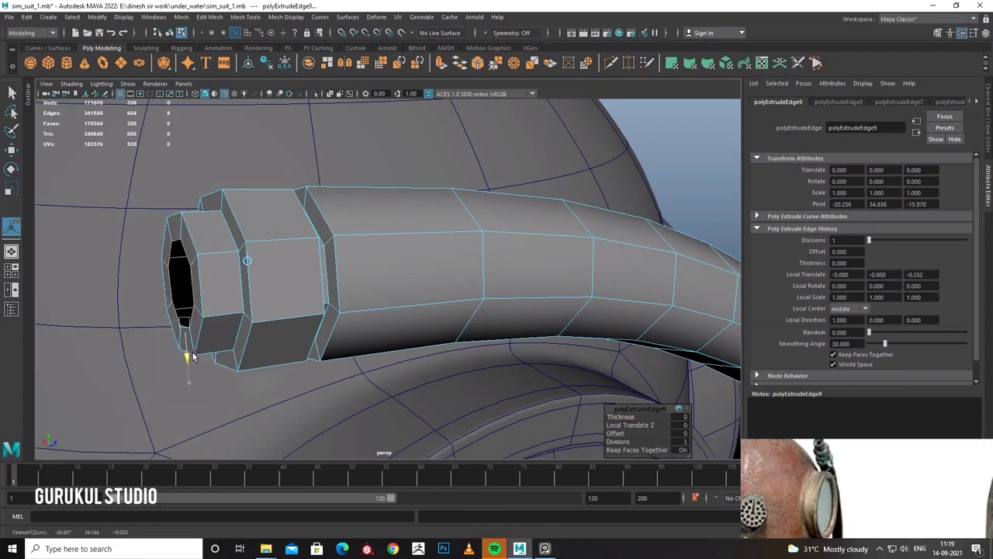
right_click_drag(194, 333, 197, 365, "shift")
left_click_drag(189, 349, 69, 341)
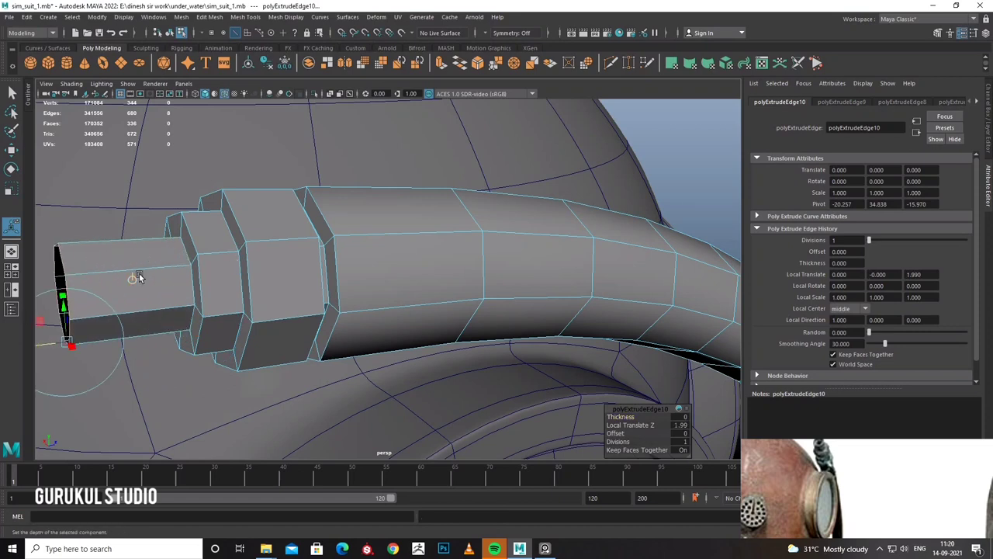
Add and scale further extruded rings into a stepped nut-and-nozzle, ending at local Z -0.431.
mouse_move(126, 275)
left_mouse_down("alt")
mouse_move(211, 208)
mouse_move(216, 248)
left_mouse_up("alt")
key("r")
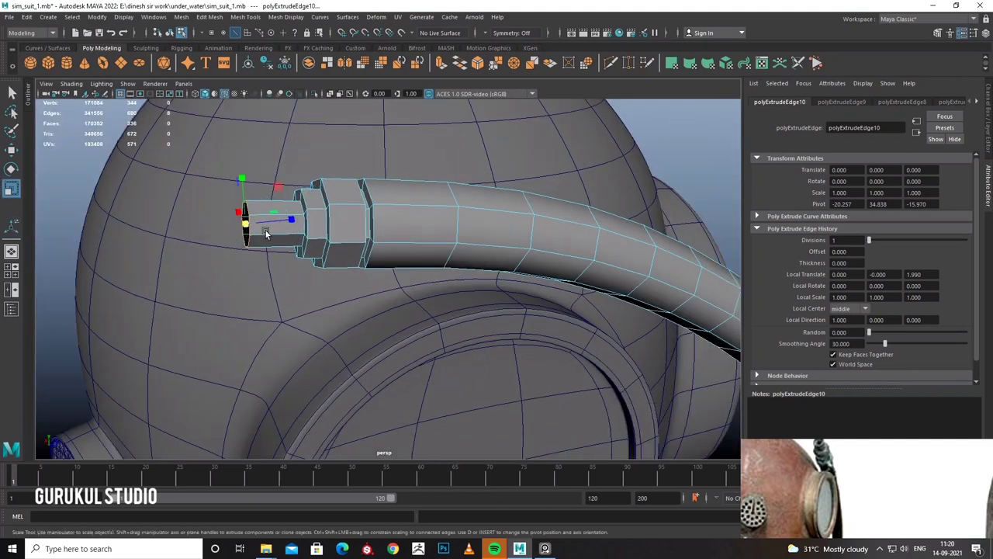
left_click_drag(290, 224, 267, 225, "alt")
right_click(365, 187, "shift")
left_click(375, 207)
mouse_move(361, 273)
left_mouse_down()
mouse_move(284, 254)
mouse_move(243, 293)
left_mouse_up()
right_click(361, 236, "shift")
left_click(374, 245)
right_click(284, 253, "shift")
left_click(276, 281)
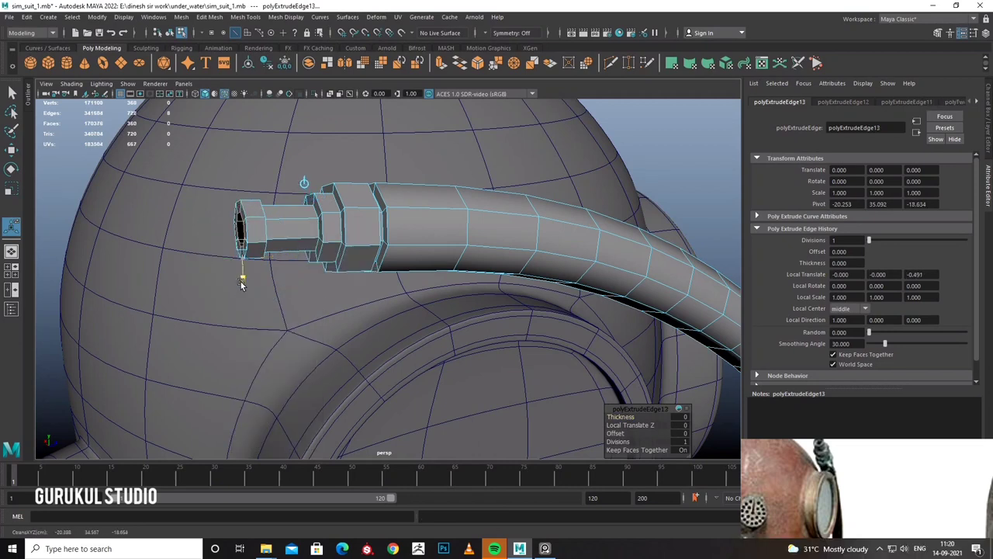
right_click(247, 252, "shift")
left_click(229, 258)
mouse_move(229, 258)
left_mouse_down()
mouse_move(211, 253)
mouse_move(416, 265)
left_mouse_up()
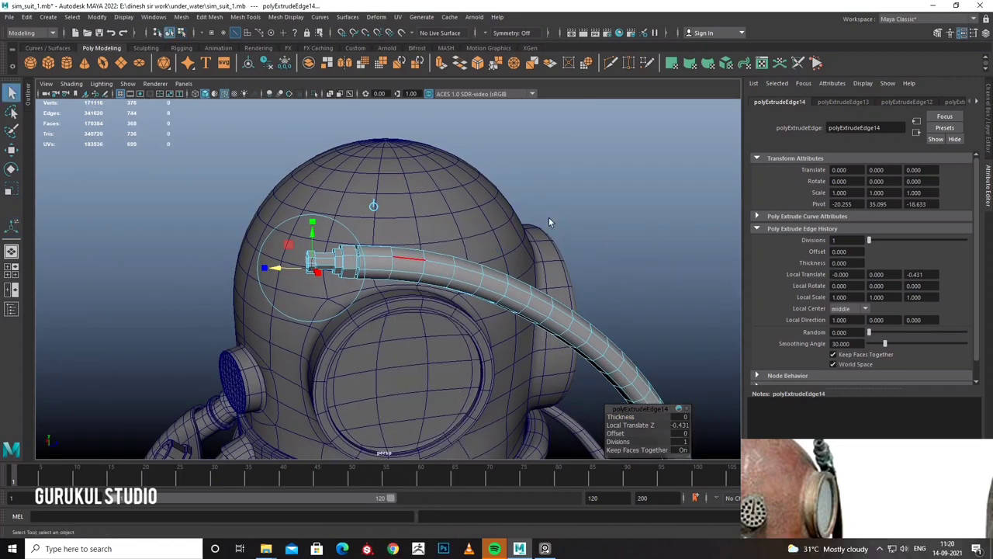
Deselect the hose edges and orbit around the whole diving suit.
left_click(549, 217)
right_click_drag(548, 218, 529, 241, "alt")
mouse_move(529, 241)
left_mouse_down("alt")
mouse_move(527, 212)
mouse_move(515, 209)
left_mouse_up("alt")
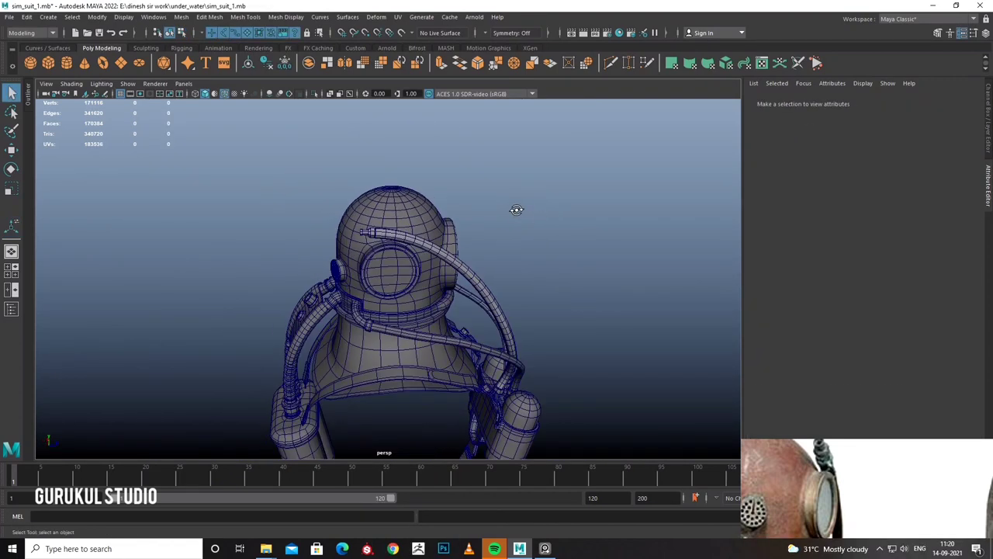
Orbit around the suit, then maximize the front view framed on the lower tanks and tube.
mouse_move(515, 267)
left_mouse_down("alt")
mouse_move(458, 206)
mouse_move(505, 215)
mouse_move(492, 223)
mouse_move(541, 226)
mouse_move(735, 394)
left_mouse_up("alt")
scroll(492, 224, "up", 5)
scroll(509, 223, "down", 4)
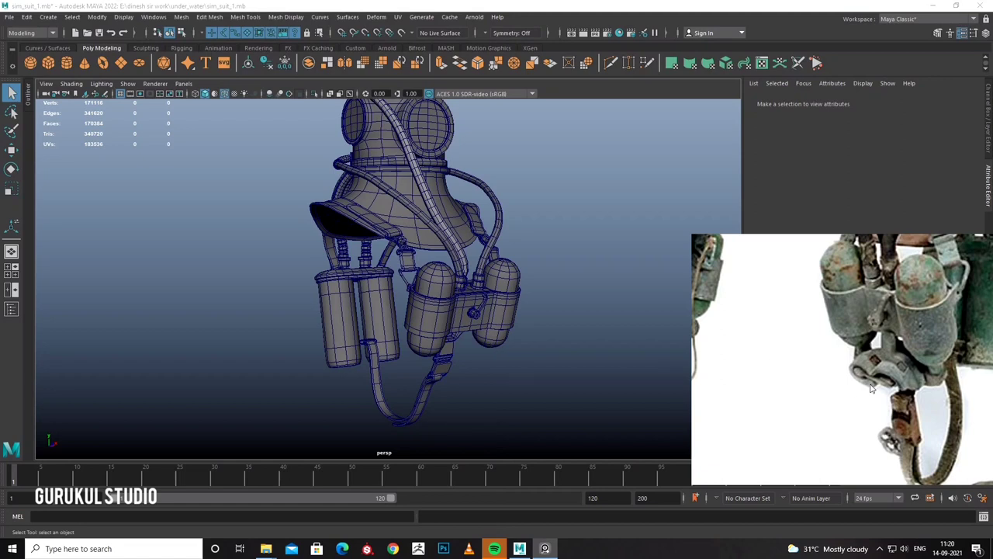
key("space")
key("space")
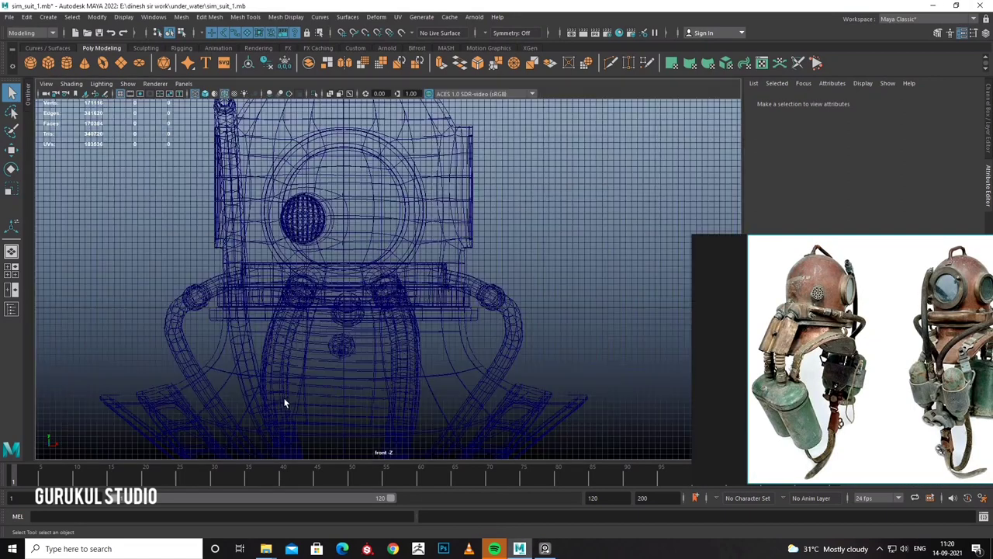
key("f")
scroll(378, 315, "up", 3)
middle_click_drag(378, 315, 384, 128, "alt")
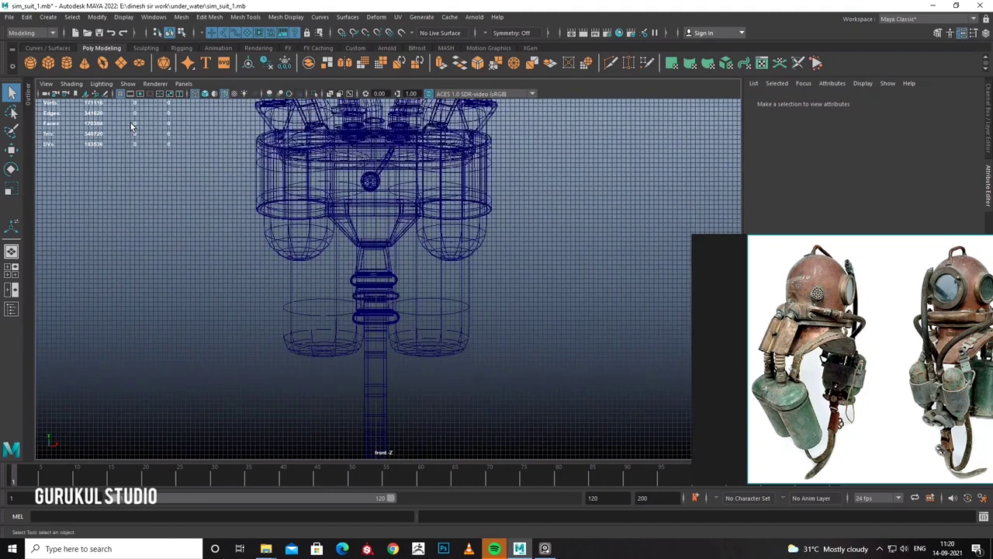
left_click(48, 16)
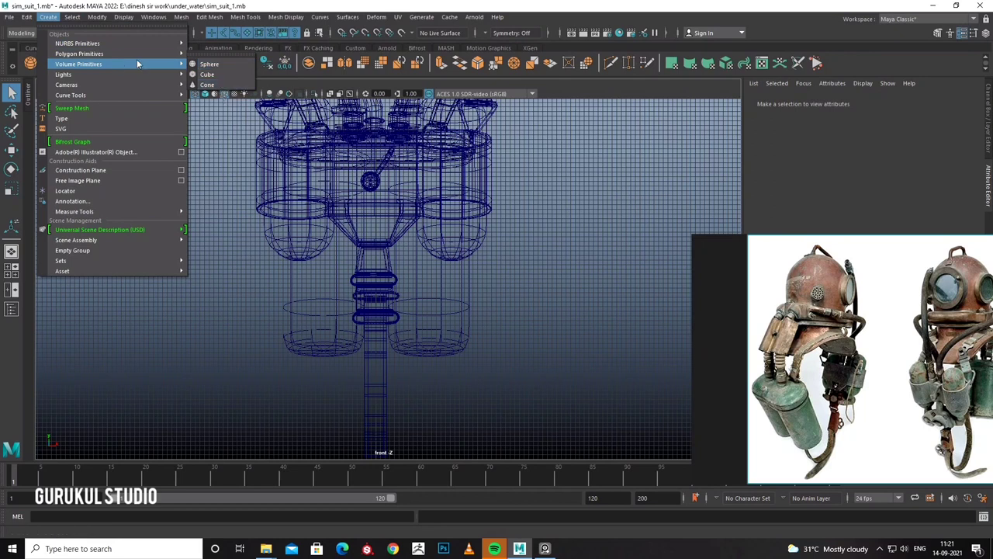
Draw a new polygon pipe primitive interactively below the backpack tanks.
left_click(238, 158)
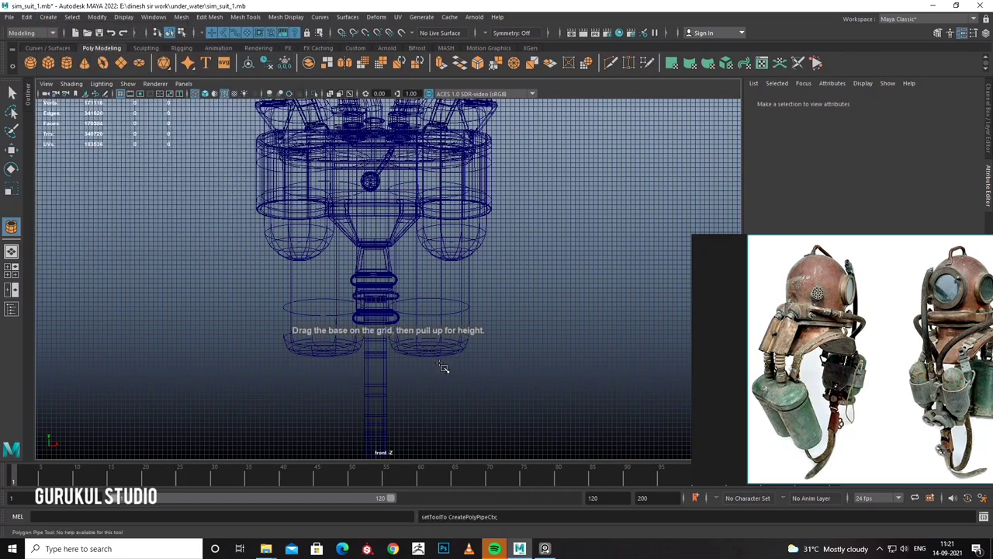
scroll(430, 297, "down", 3)
scroll(431, 297, "up", 2)
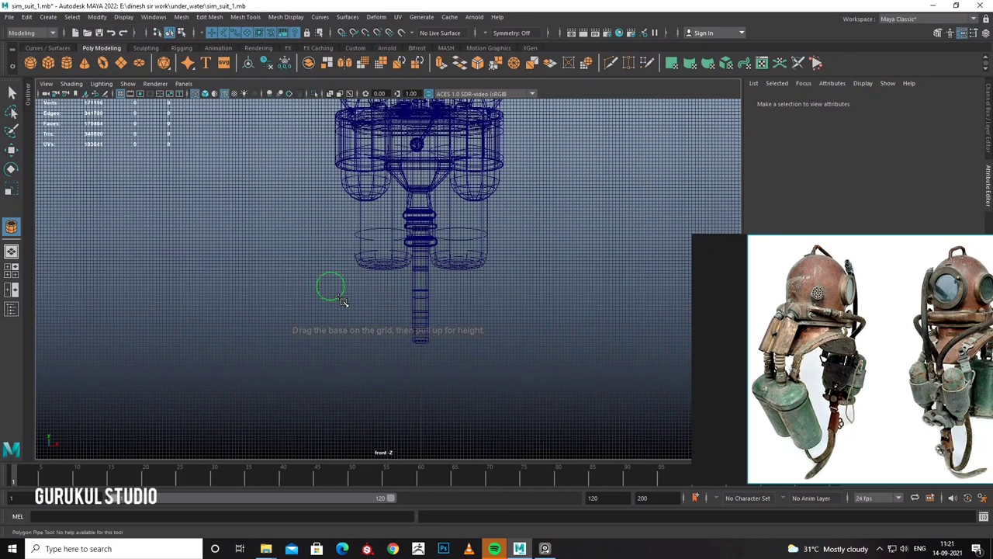
key("space")
key("space")
scroll(252, 187, "down", 3)
scroll(279, 256, "up", 1)
mouse_move(261, 269)
left_mouse_down()
mouse_move(281, 247)
mouse_move(287, 287)
left_mouse_up()
middle_click_drag(265, 367, 305, 275, "alt")
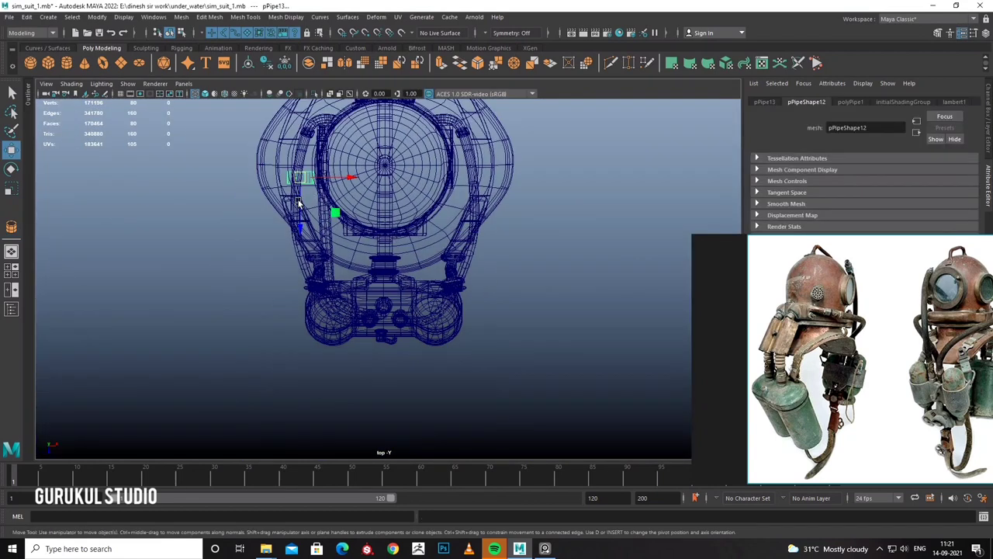
Move pPipe13 (radius 4.255, height 7.76) down and right to ring the tube under the tanks.
left_click_drag(305, 276, 311, 392)
left_click_drag(342, 356, 402, 359)
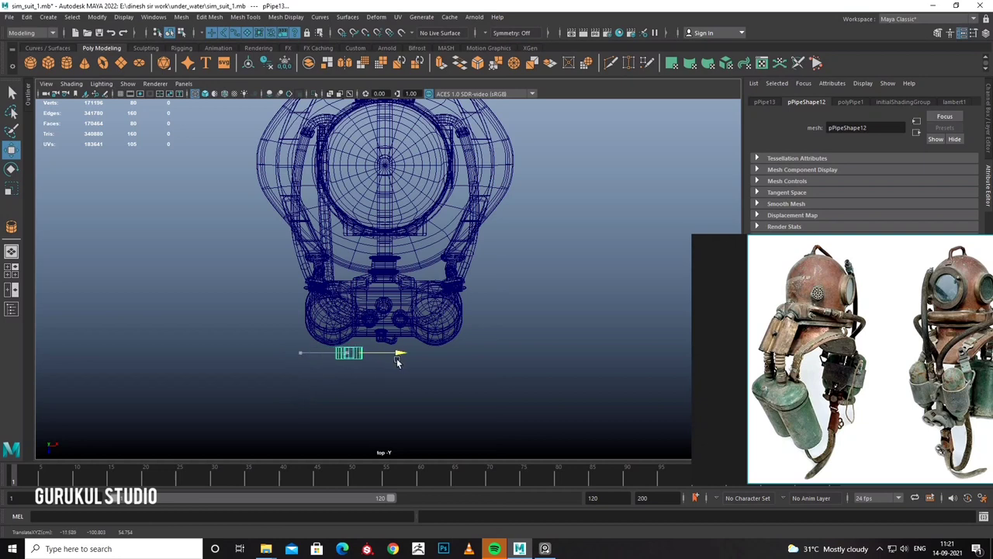
left_click_drag(362, 403, 362, 398)
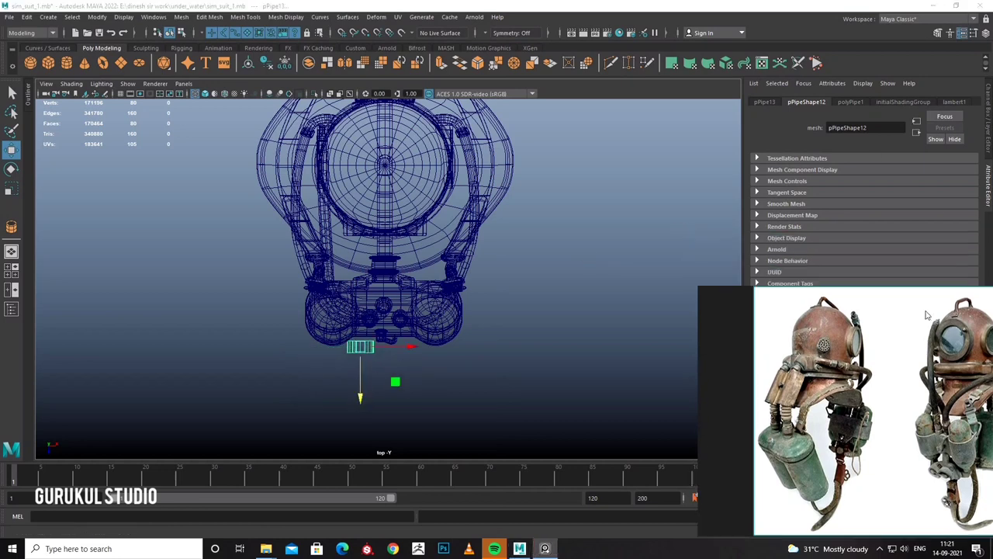
left_click(989, 121)
key("space")
left_click_drag(637, 241, 696, 204)
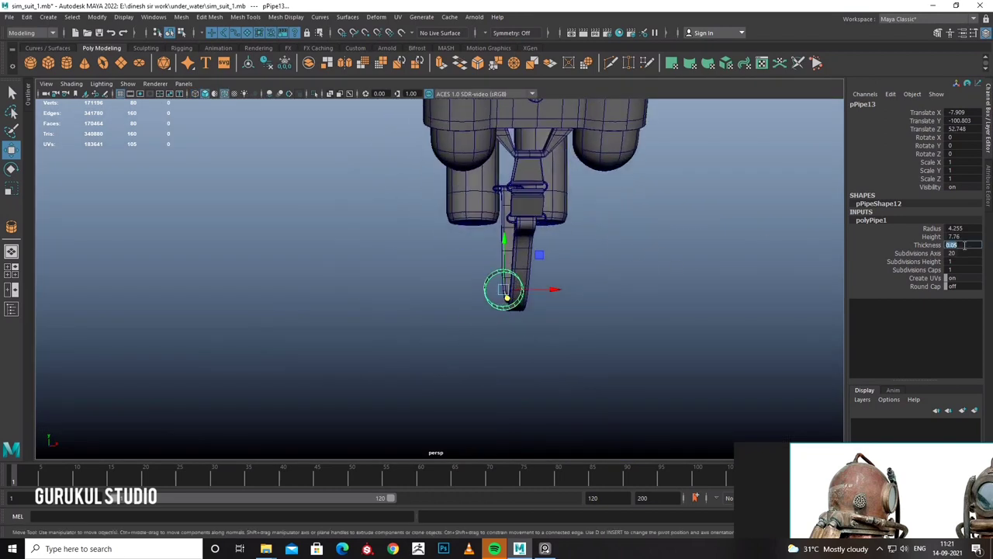
Set polyPipe1 Thickness to 1 and Subdivisions Axis to 10, leaving 40 faces.
type("0.5")
key("Return")
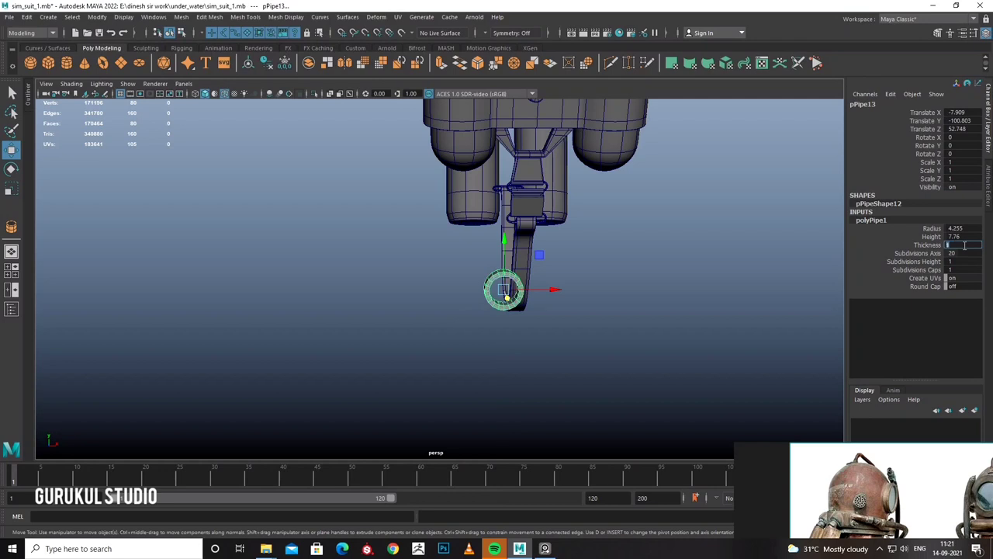
left_click(647, 274)
left_click(541, 269)
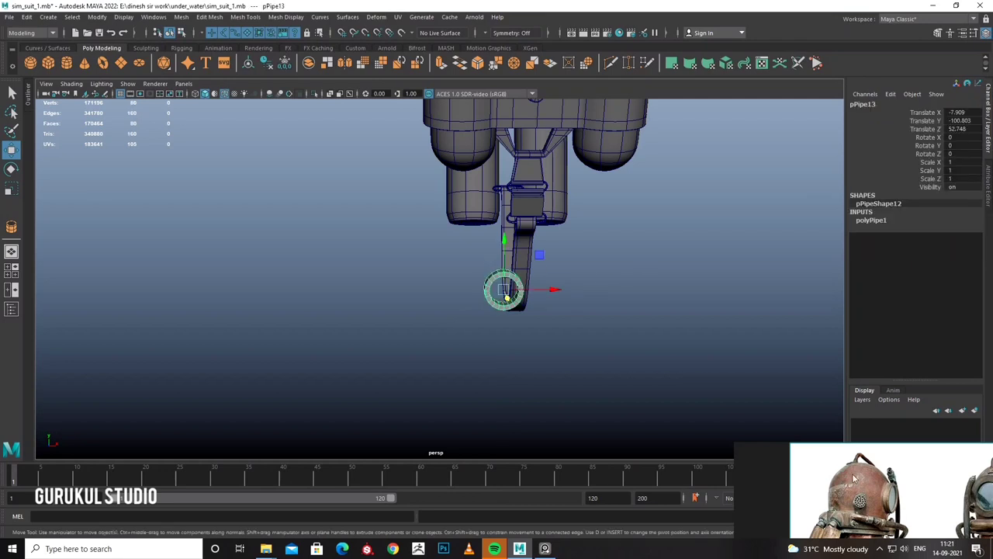
scroll(853, 478, "down", 2)
left_click_drag(543, 356, 542, 356, "alt")
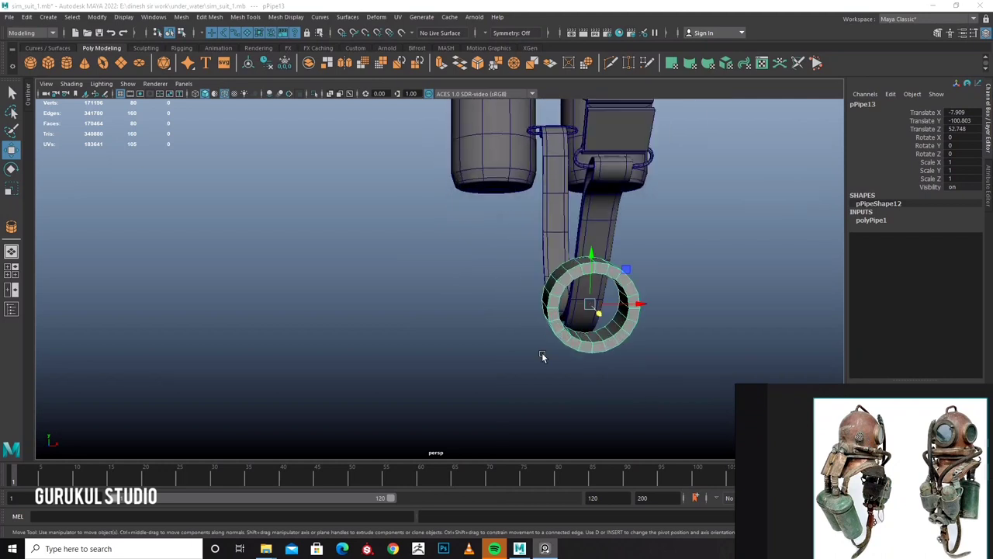
mouse_move(591, 327)
left_mouse_down("alt")
mouse_move(506, 297)
mouse_move(480, 270)
mouse_move(509, 255)
left_mouse_up("alt")
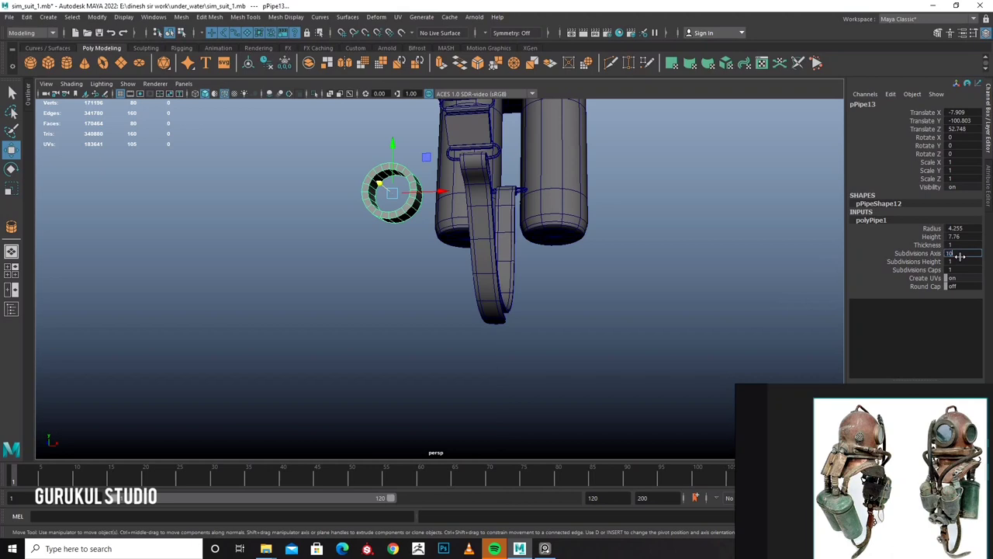
left_click(375, 300)
left_click(391, 194)
In the front view, delete the lower half of the pipe ring's faces to leave an arch.
key("space")
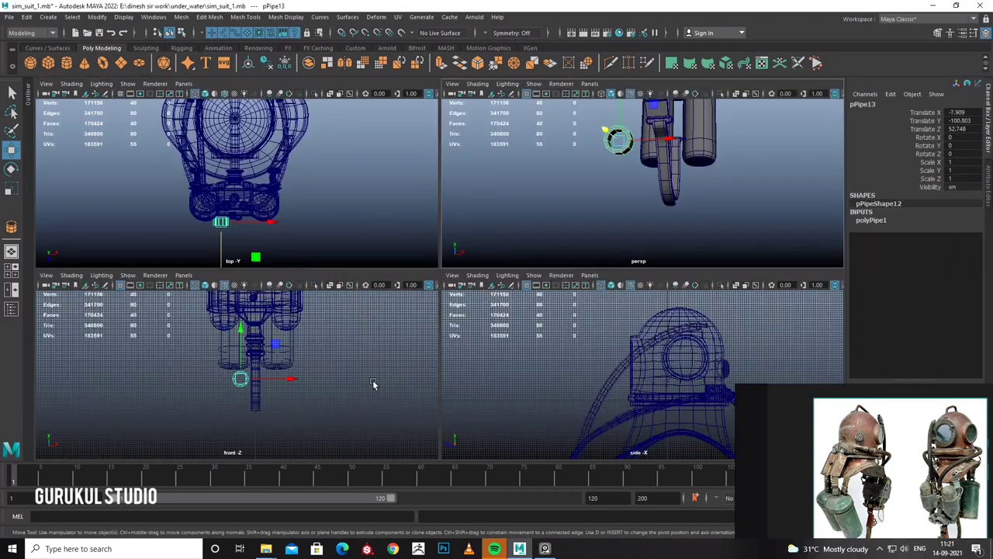
key("space")
scroll(504, 276, "up", 5)
left_click(505, 276)
right_click(507, 273)
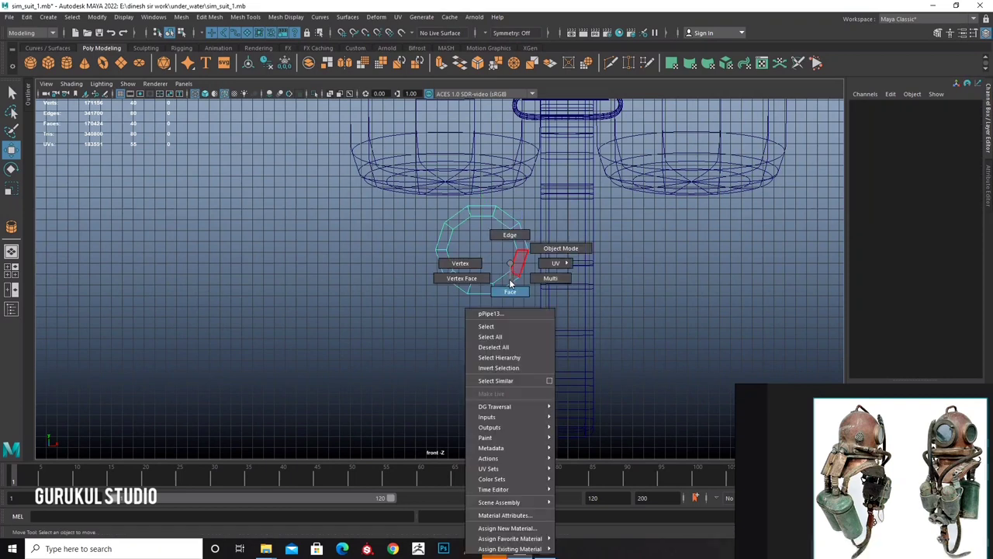
left_click_drag(443, 281, 536, 307)
key("Delete")
Duplicate the arch as pPipe14 and move it to the right along X.
right_click_drag(513, 210, 514, 217)
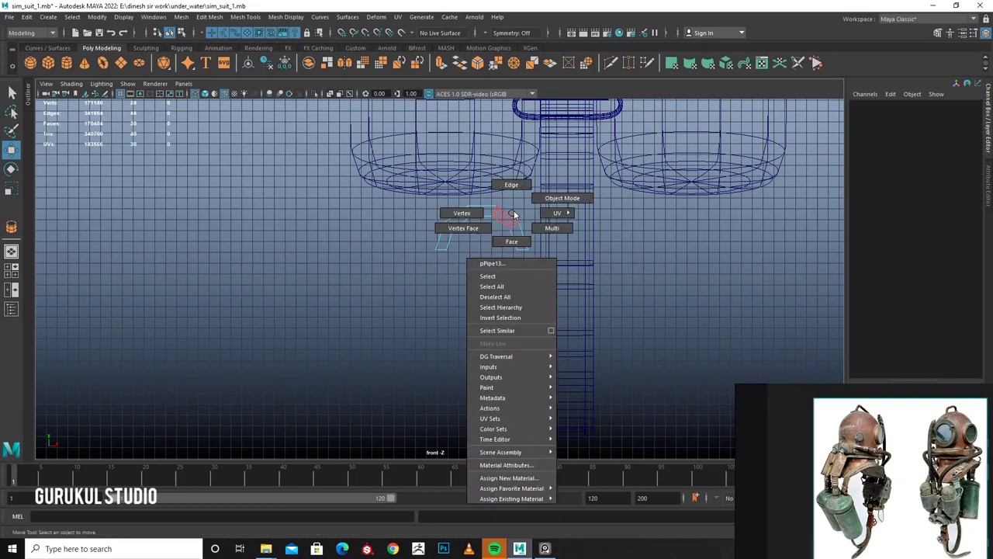
left_click(519, 234)
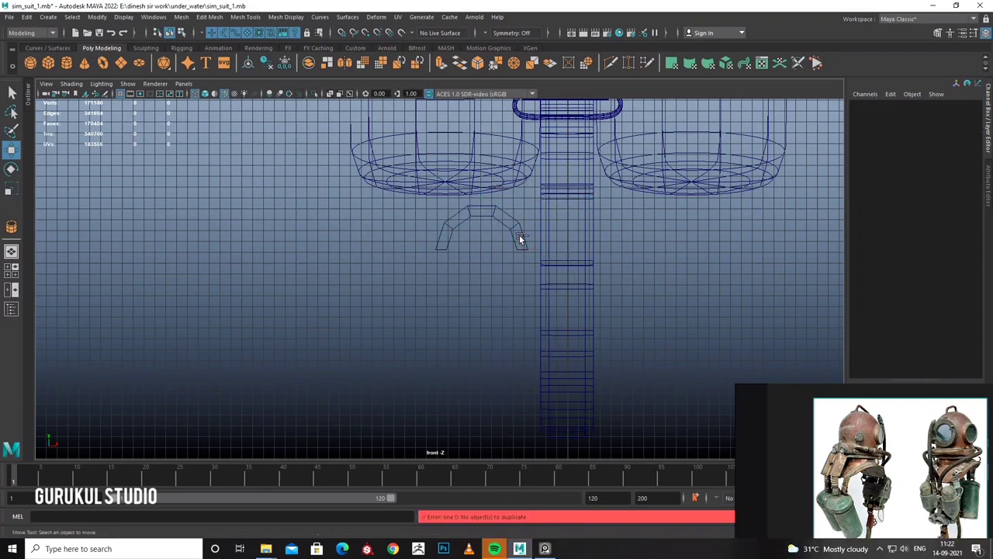
left_click(519, 235)
key("ctrl+d")
left_click_drag(531, 251, 625, 257)
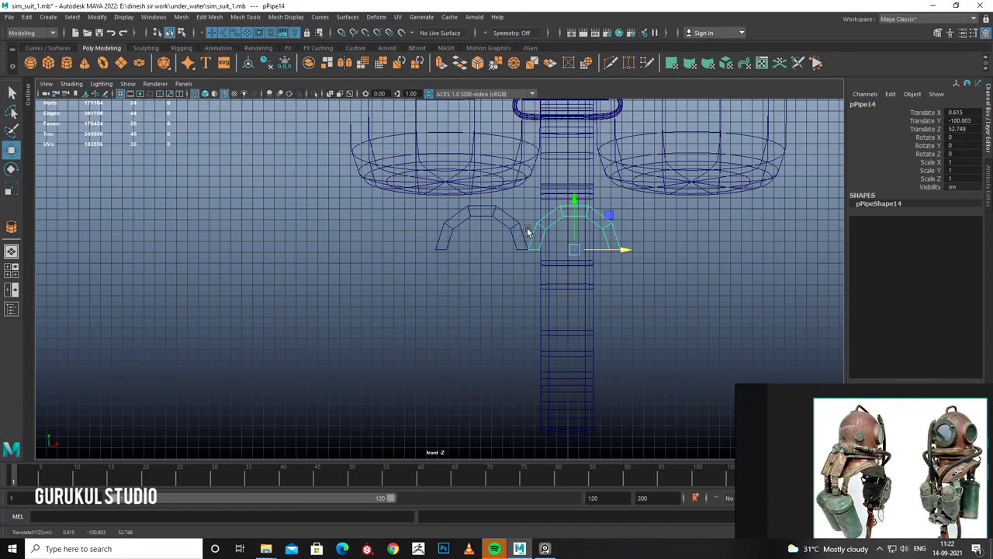
left_click(527, 231)
key("space")
key("space")
mouse_move(603, 226)
left_mouse_down("alt")
mouse_move(680, 242)
mouse_move(543, 179)
left_mouse_up("alt")
Combine the two arches into a single mesh, pPipe15.
left_click(186, 16)
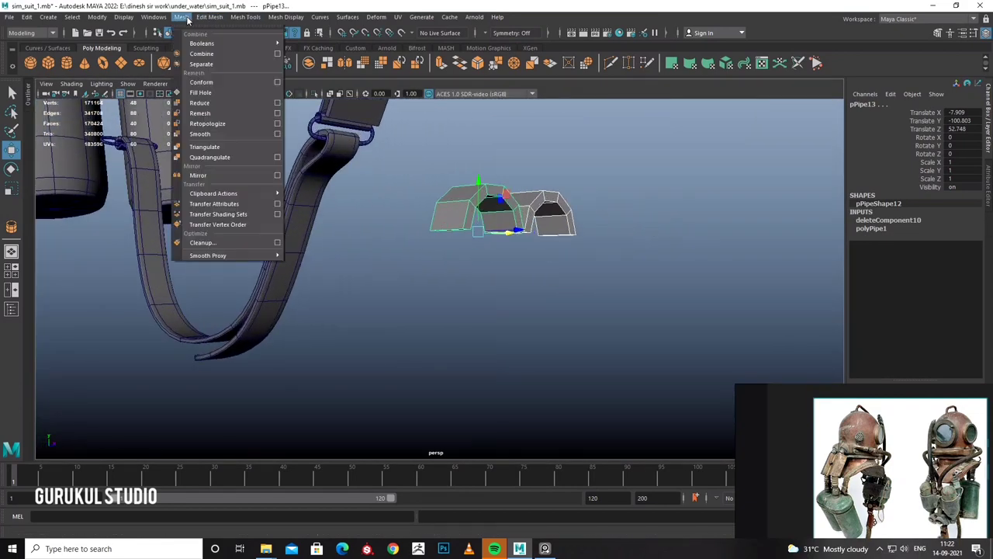
left_click(204, 52)
mouse_move(510, 214)
left_mouse_down("alt")
mouse_move(494, 199)
mouse_move(338, 168)
mouse_move(333, 175)
left_mouse_up("alt")
right_click_drag(349, 167, 353, 194)
left_click_drag(355, 178, 264, 213, "alt")
Bridge the facing end faces to join the two arches.
left_click(264, 214)
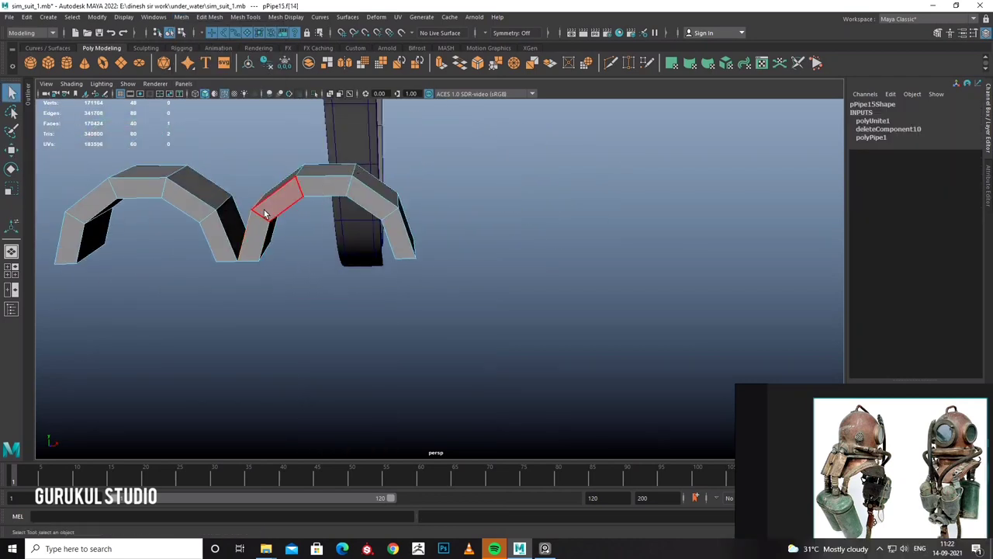
right_click(331, 187, "shift")
left_click(314, 340)
mouse_move(318, 291)
left_mouse_down("alt")
mouse_move(295, 262)
mouse_move(305, 252)
mouse_move(373, 246)
left_mouse_up("alt")
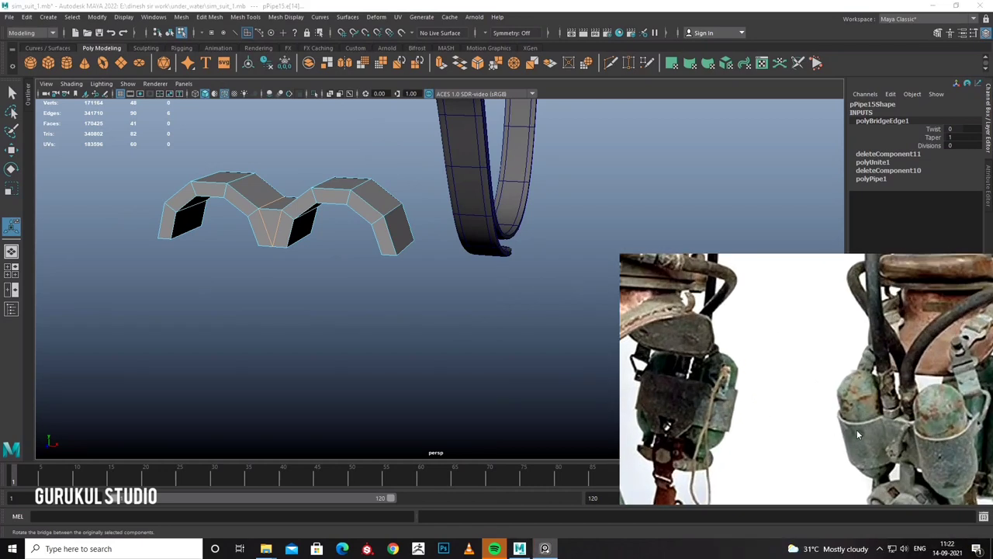
mouse_move(572, 333)
left_mouse_down("alt")
mouse_move(378, 298)
mouse_move(318, 256)
mouse_move(367, 286)
mouse_move(352, 269)
left_mouse_up("alt")
right_click_drag(270, 214, 288, 225)
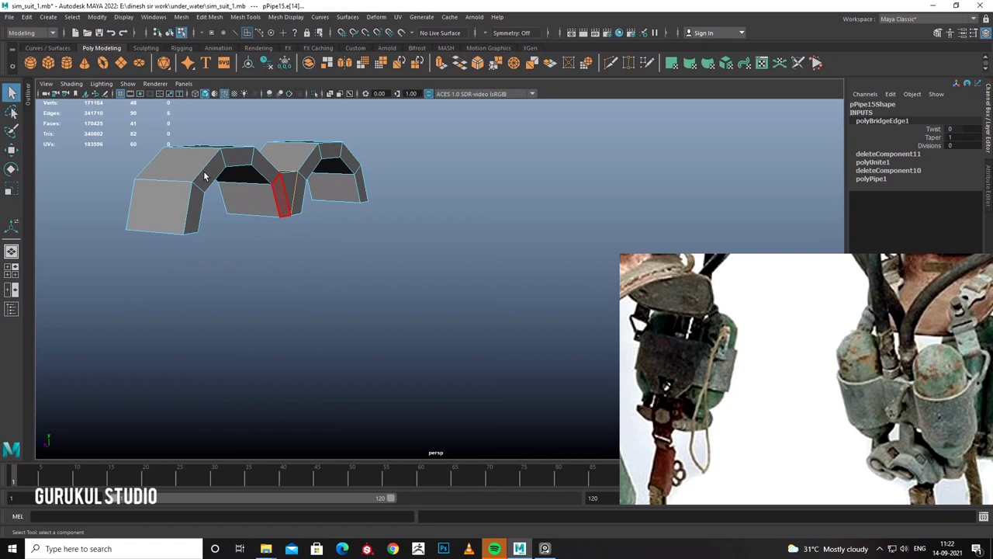
Extrude the bracket's selected end face with Extrude Face.
double_click(359, 198)
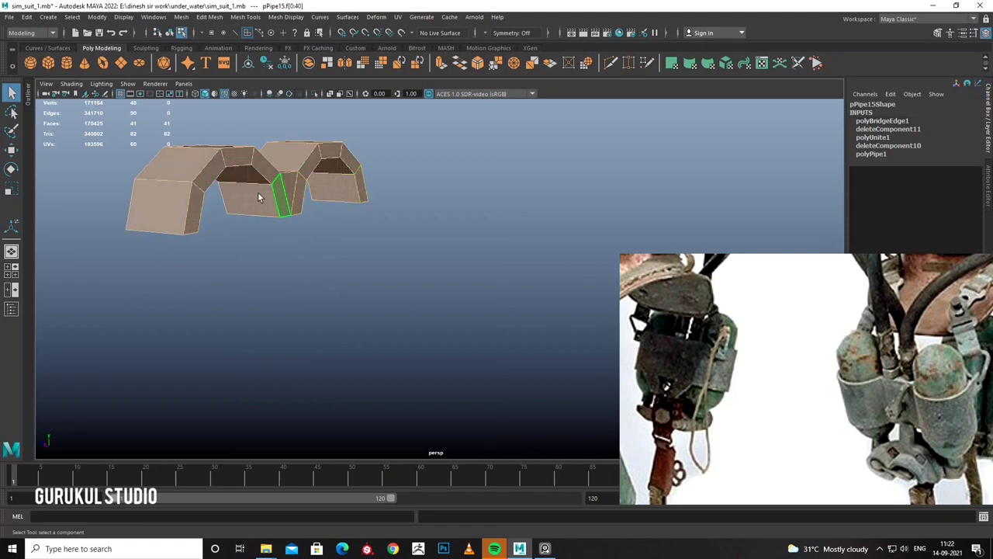
left_click(195, 208)
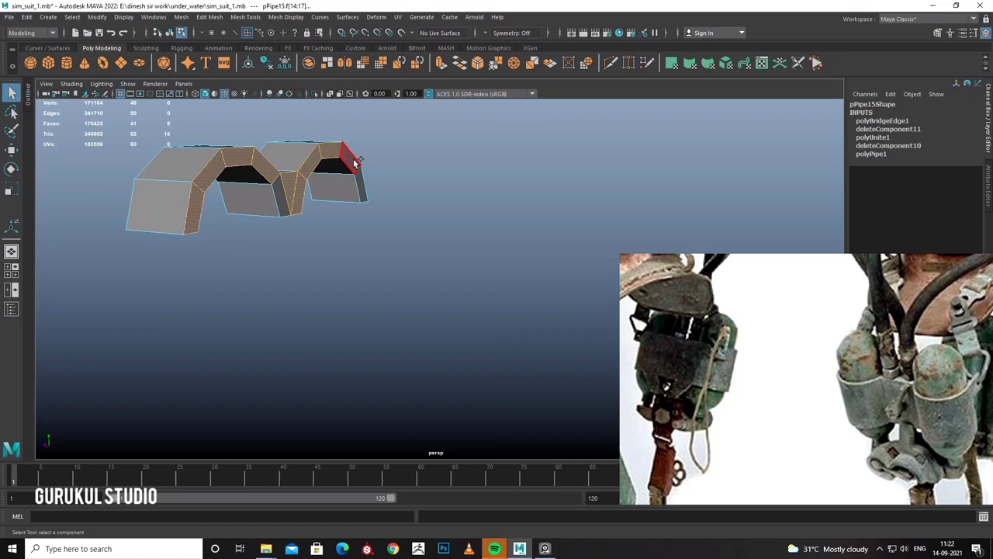
scroll(305, 194, "down", 3)
mouse_move(326, 188)
left_mouse_down("alt")
mouse_move(231, 204)
mouse_move(361, 147)
left_mouse_up("alt")
scroll(474, 178, "up", 3)
right_click(474, 177, "shift")
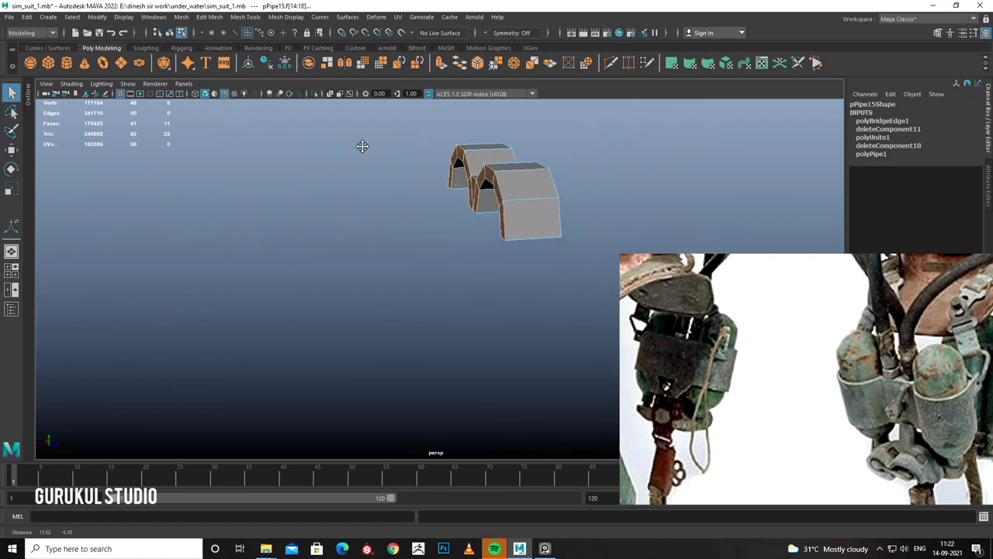
left_click(472, 205)
mouse_move(473, 205)
left_mouse_down("alt")
mouse_move(429, 173)
mouse_move(295, 206)
mouse_move(305, 171)
mouse_move(414, 198)
mouse_move(436, 216)
mouse_move(427, 124)
left_mouse_up("alt")
right_click(294, 207)
left_click(297, 221)
Extrude the face again with Ctrl+E, then flatten and raise the new face.
key("ctrl+e")
key("r")
key("w")
key("ctrl+z")
key("ctrl+z")
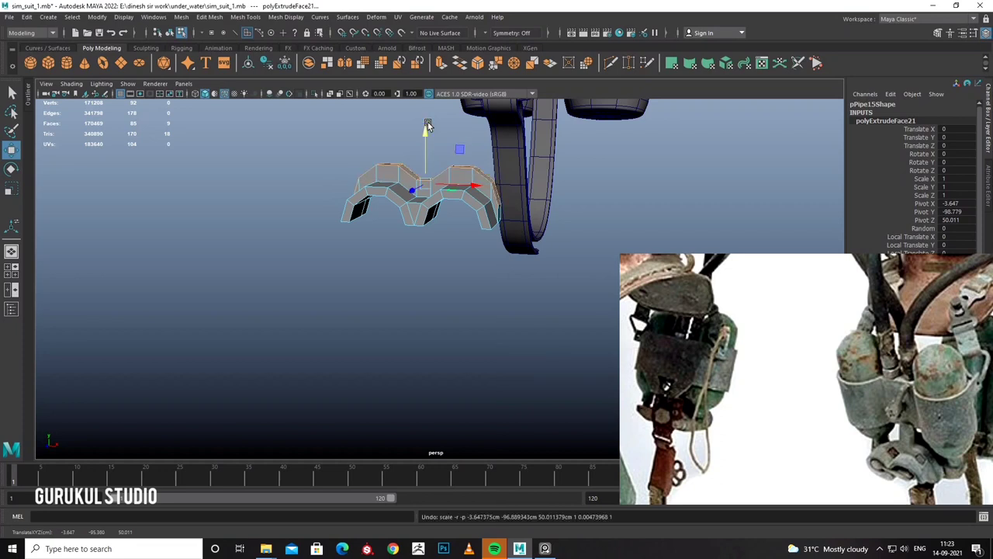
key("r")
left_click_drag(425, 130, 425, 139)
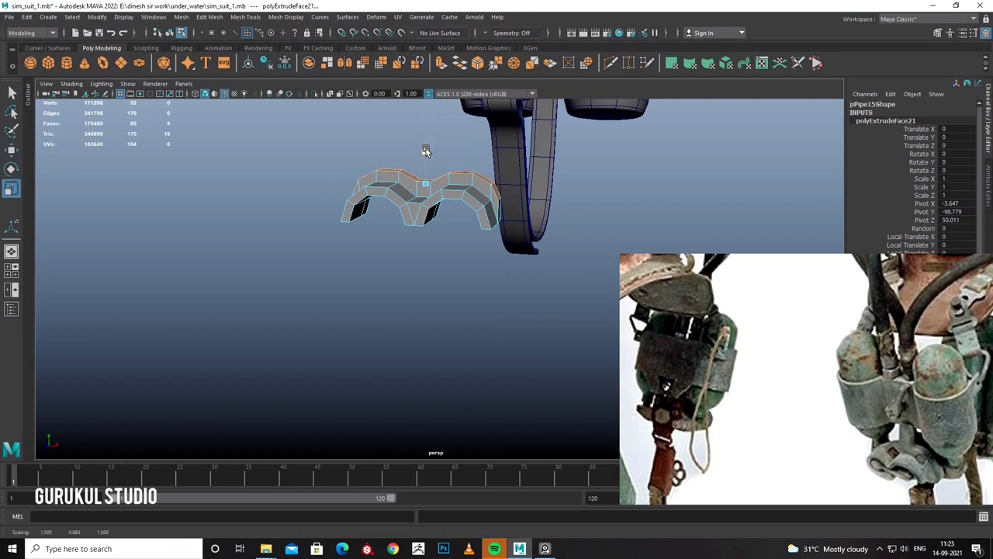
key("w")
left_click_drag(425, 139, 425, 131)
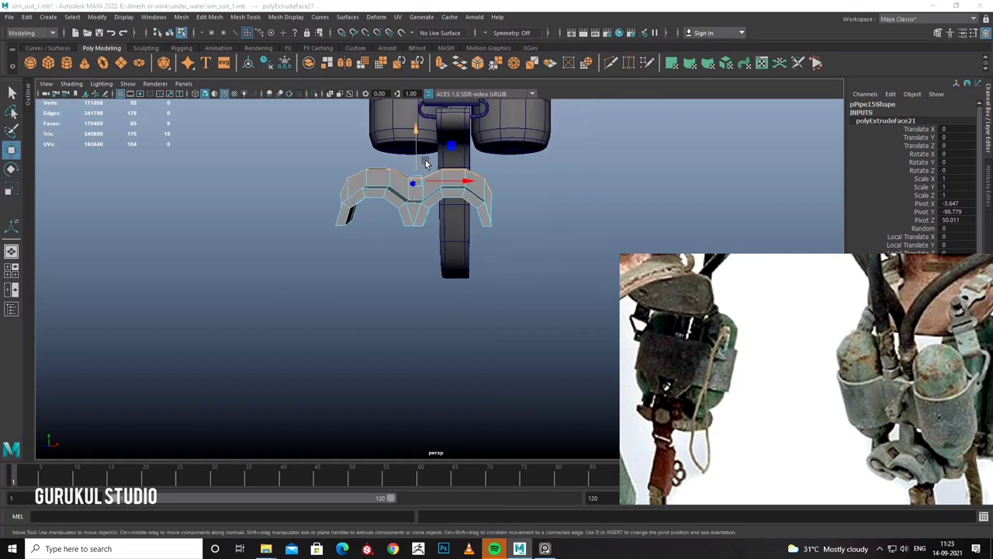
In the front view, raise the bracket's top vertices and reshape its right-end vertex.
key("space")
key("space")
middle_click_drag(376, 284, 328, 332, "alt")
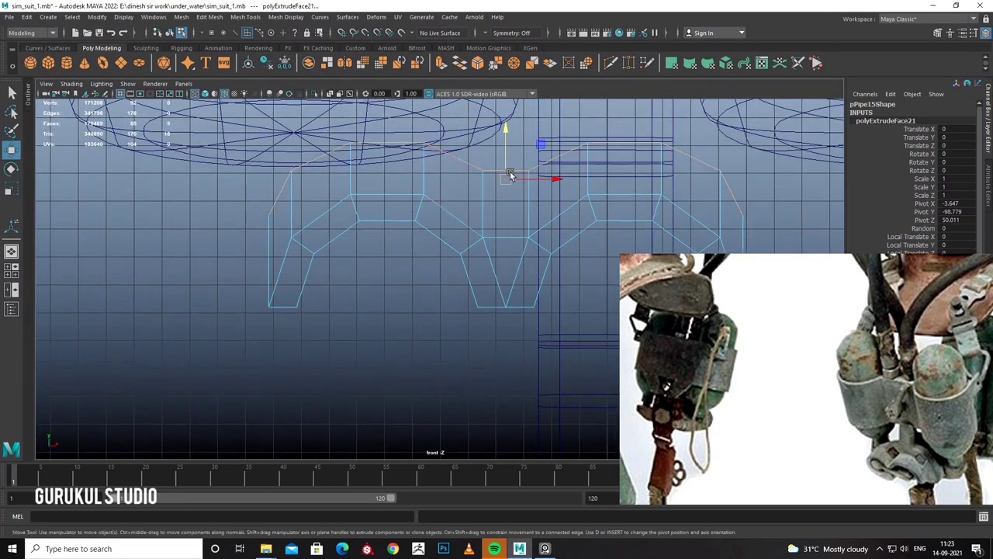
left_click_drag(477, 154, 520, 183)
middle_click_drag(519, 183, 501, 222, "alt")
left_click_drag(487, 166, 487, 149)
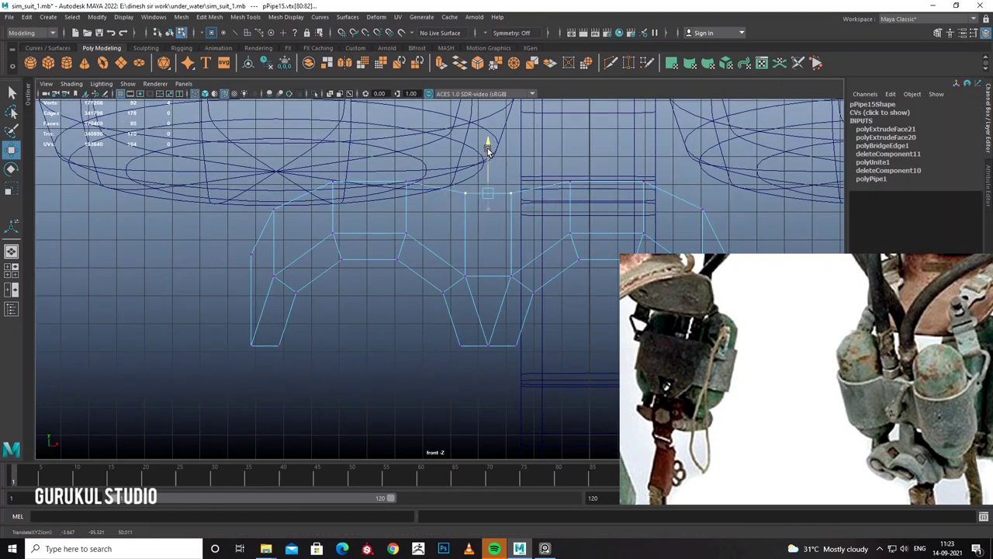
middle_click_drag(488, 139, 290, 103, "alt")
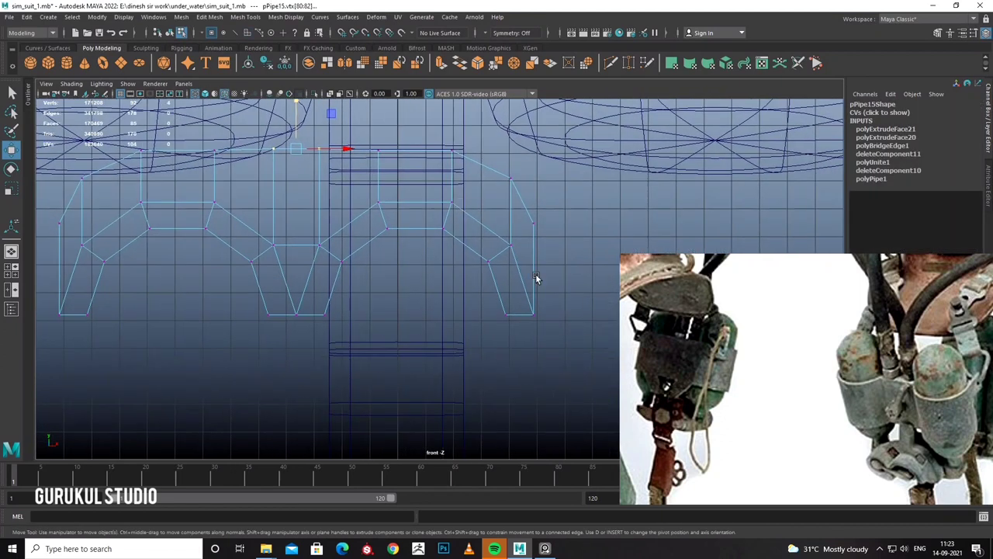
left_click(528, 222)
left_click_drag(558, 222, 608, 224)
left_click_drag(577, 184, 570, 245)
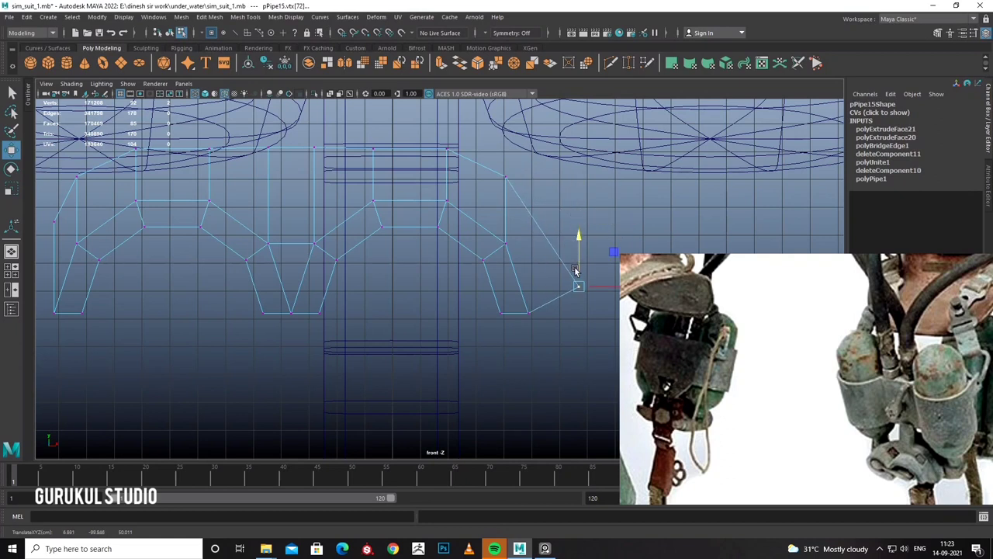
middle_click_drag(575, 270, 510, 221, "alt")
left_click_drag(566, 237, 549, 242)
Nudge the left-end vertex outward to make the clamp symmetric.
middle_click_drag(295, 271, 346, 246, "alt")
left_click_drag(336, 177, 336, 177)
left_click_drag(358, 156, 351, 159)
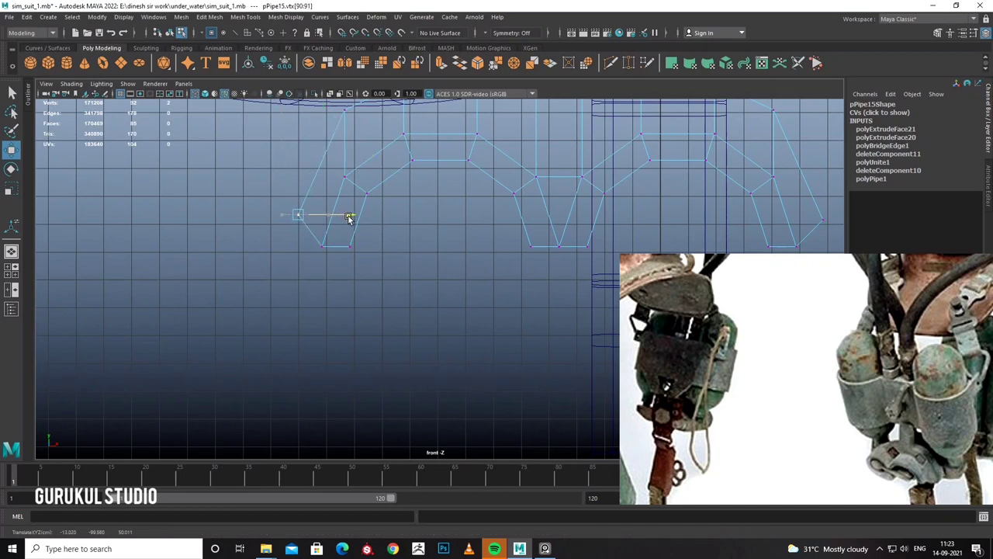
scroll(346, 221, "down", 3)
scroll(390, 271, "down", 3)
right_click_drag(402, 234, 517, 187)
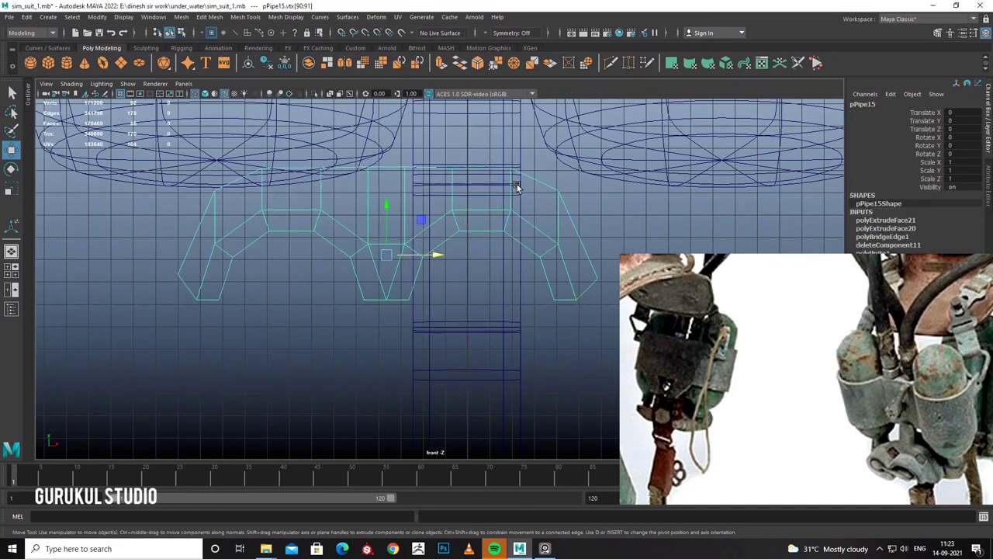
Tilt the bracket forward 26.138° about X in the perspective view.
key("space")
key("space")
mouse_move(559, 191)
left_mouse_down("alt")
mouse_move(499, 193)
mouse_move(477, 222)
mouse_move(488, 220)
left_mouse_up("alt")
key("e")
mouse_move(464, 279)
left_mouse_down("alt")
mouse_move(435, 256)
mouse_move(391, 253)
mouse_move(467, 253)
left_mouse_up("alt")
In the side view, move the bracket up and along Z toward the tanks.
key("w")
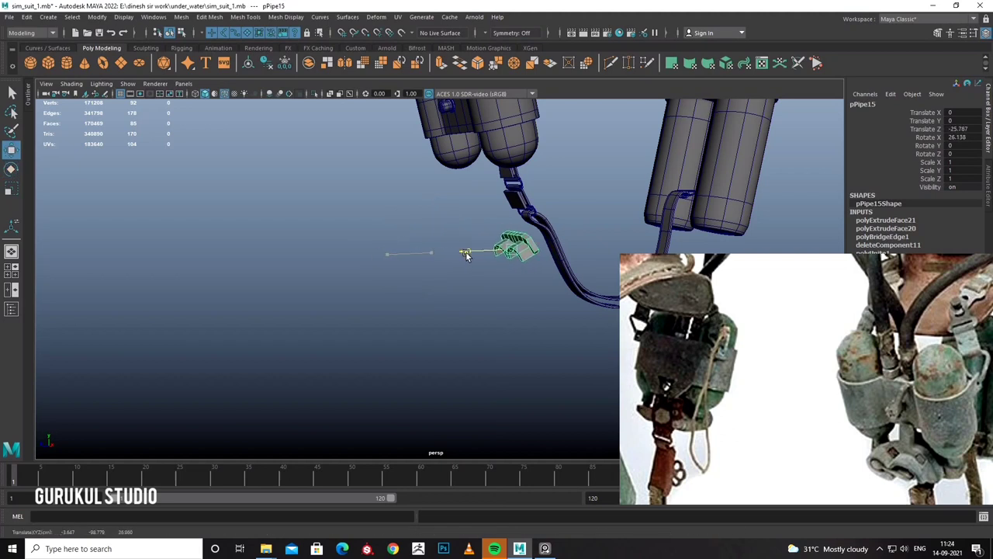
key("space")
key("space")
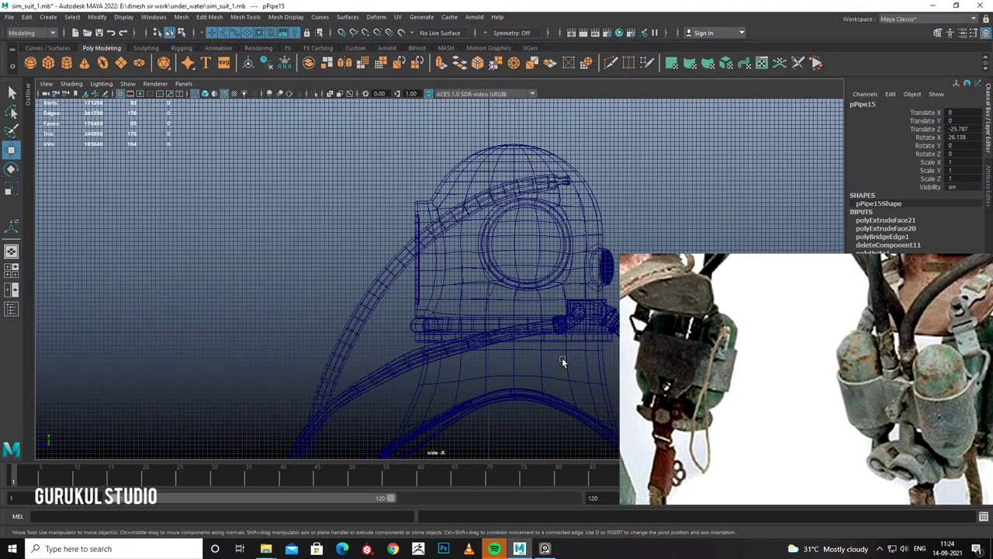
scroll(454, 209, "down", 5)
scroll(435, 240, "up", 3)
scroll(411, 244, "up", 2)
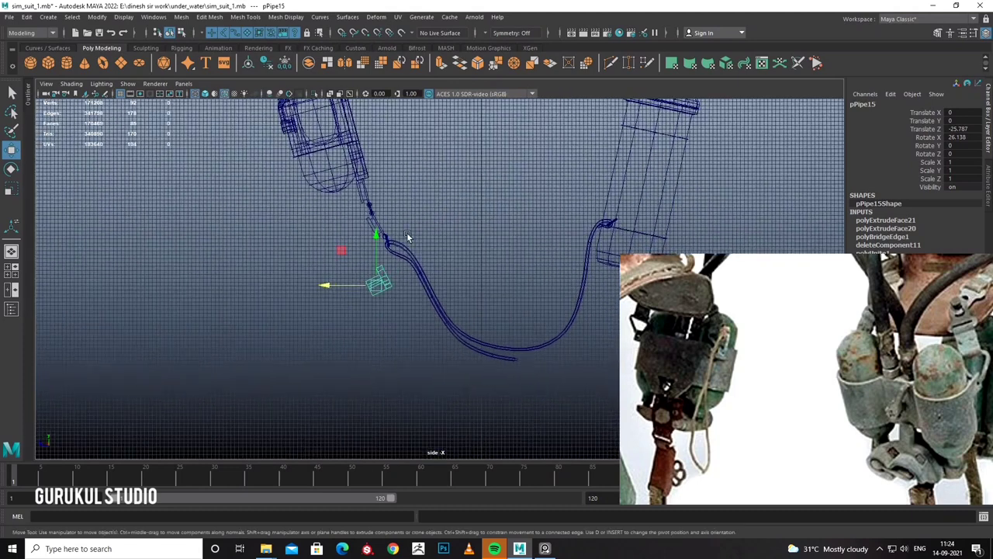
left_click_drag(336, 285, 332, 284)
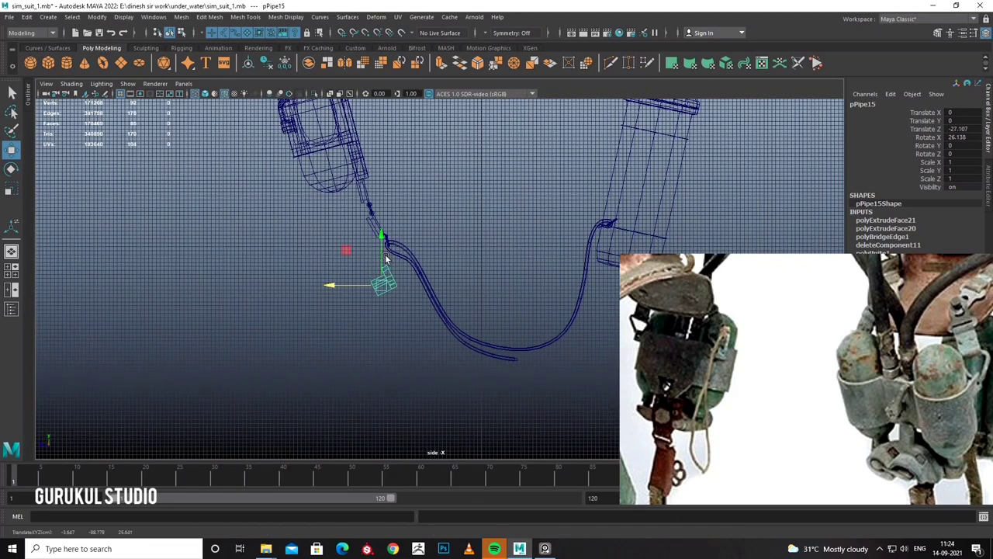
left_click_drag(341, 240, 349, 170)
scroll(349, 167, "up", 3)
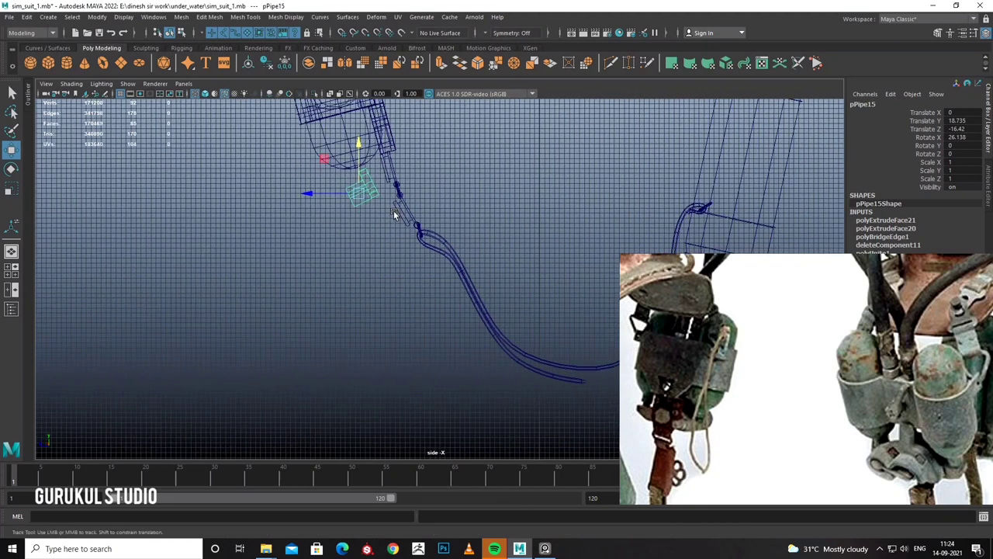
left_click_drag(328, 223, 294, 229)
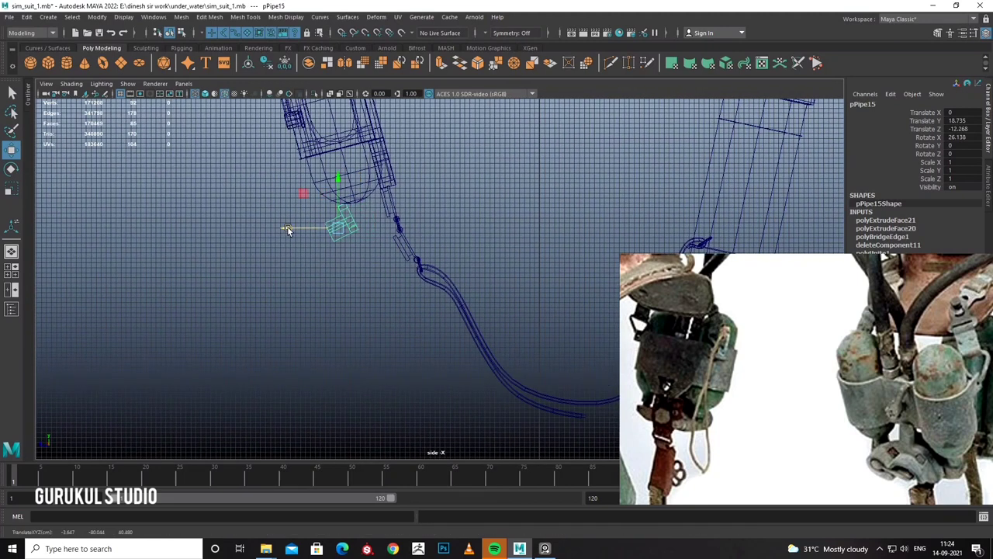
Scale the bracket uniformly to 1.357, re-tilt it to 18.248° on X, and raise it under the tanks.
key("space")
mouse_move(517, 193)
left_mouse_down("alt")
mouse_move(488, 255)
mouse_move(431, 242)
mouse_move(422, 224)
mouse_move(436, 218)
mouse_move(396, 236)
mouse_move(434, 233)
mouse_move(425, 204)
mouse_move(450, 229)
mouse_move(399, 174)
left_mouse_up("alt")
key("r")
key("w")
key("e")
key("w")
left_click_drag(399, 174, 352, 198, "alt")
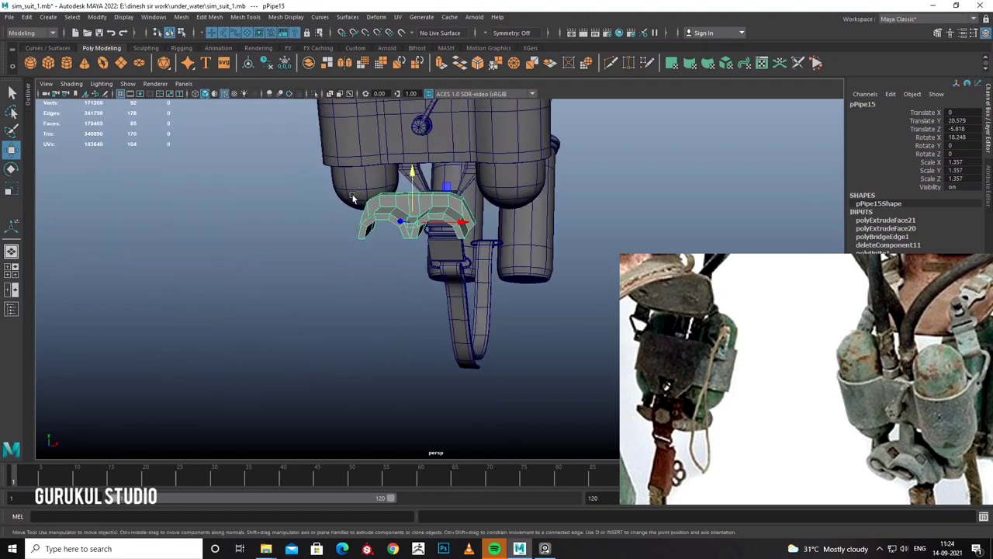
In the front view, center the bracket sideways under the tanks.
key("4")
scroll(374, 317, "down", 3)
scroll(377, 392, "down", 3)
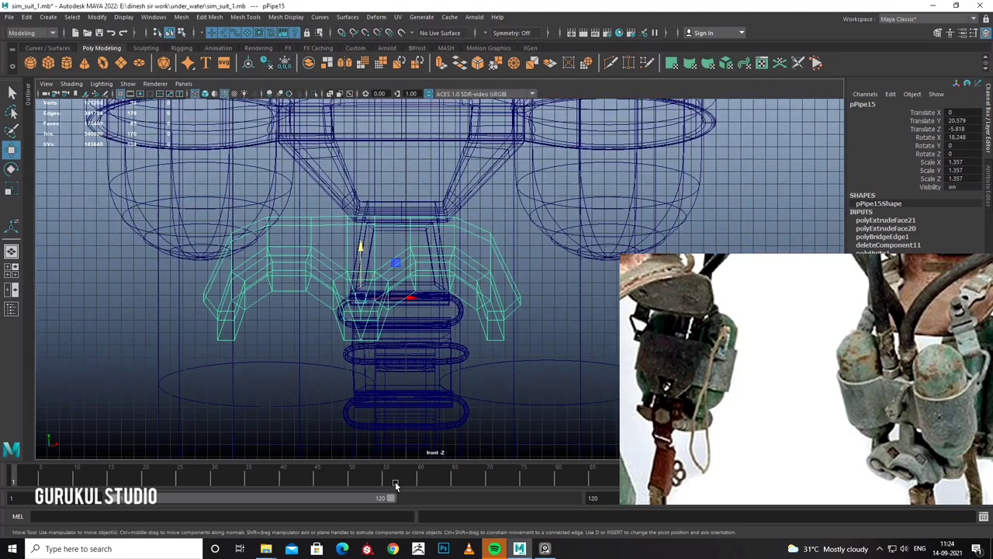
scroll(444, 335, "down", 2)
middle_click_drag(444, 335, 394, 263)
mouse_move(503, 218)
left_mouse_down("alt")
mouse_move(621, 183)
mouse_move(437, 256)
mouse_move(435, 233)
left_mouse_up("alt")
Extrude the bracket's top middle face upward into a tab.
right_click_drag(434, 233, 457, 236)
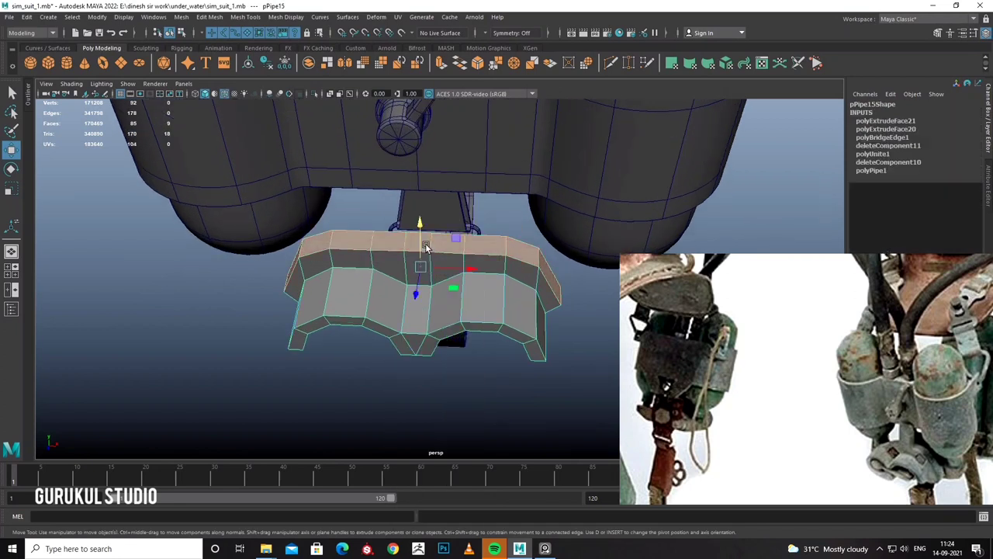
left_click(417, 244)
right_click(427, 266, "shift")
left_click(426, 289)
mouse_move(426, 289)
left_mouse_down("alt")
mouse_move(415, 196)
mouse_move(464, 271)
mouse_move(460, 292)
left_mouse_up("alt")
right_click_drag(460, 293, 474, 275)
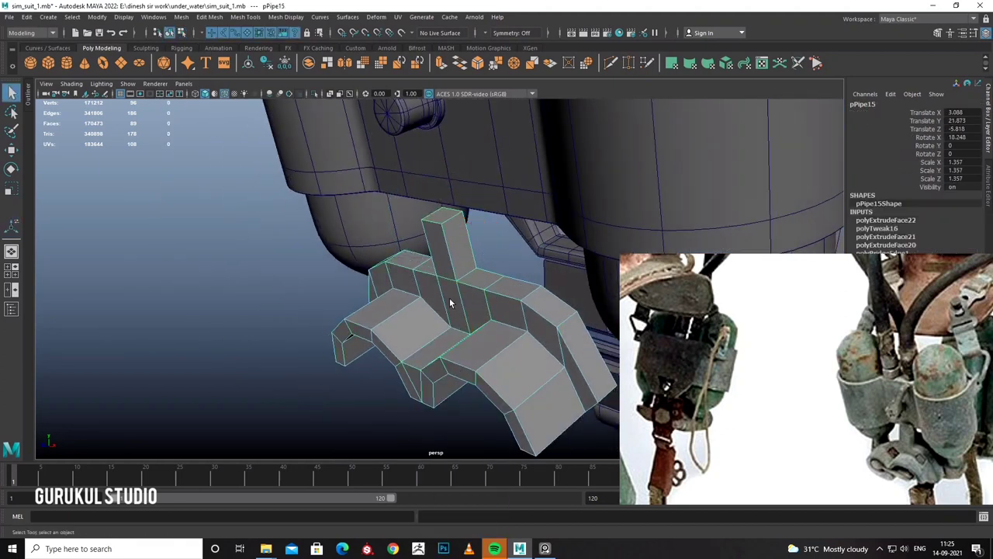
Move the bracket to translate Y 23.071, Z -8.124 and save the scene.
key("w")
mouse_move(412, 369)
left_mouse_down()
mouse_move(423, 363)
mouse_move(390, 324)
mouse_move(393, 306)
mouse_move(384, 325)
mouse_move(412, 322)
mouse_move(415, 299)
left_mouse_up()
key("ctrl+s")
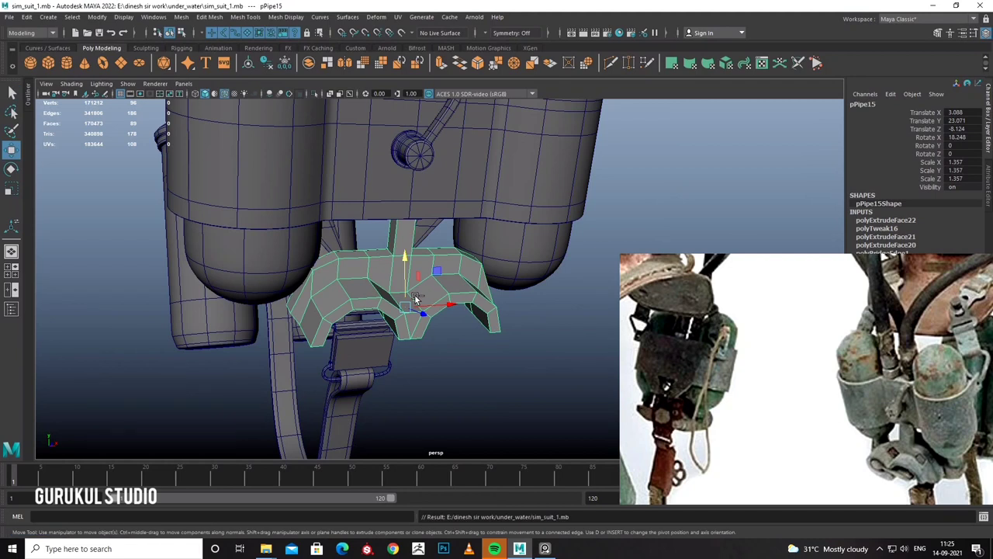
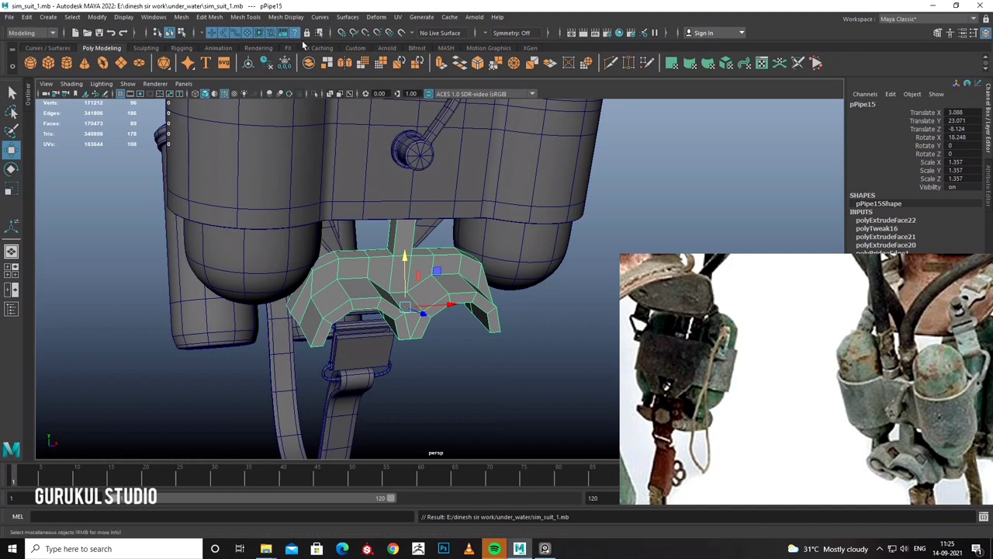
Fill the first open hole in the buckle block with an appended polygon.
left_click(246, 16)
left_click(256, 91)
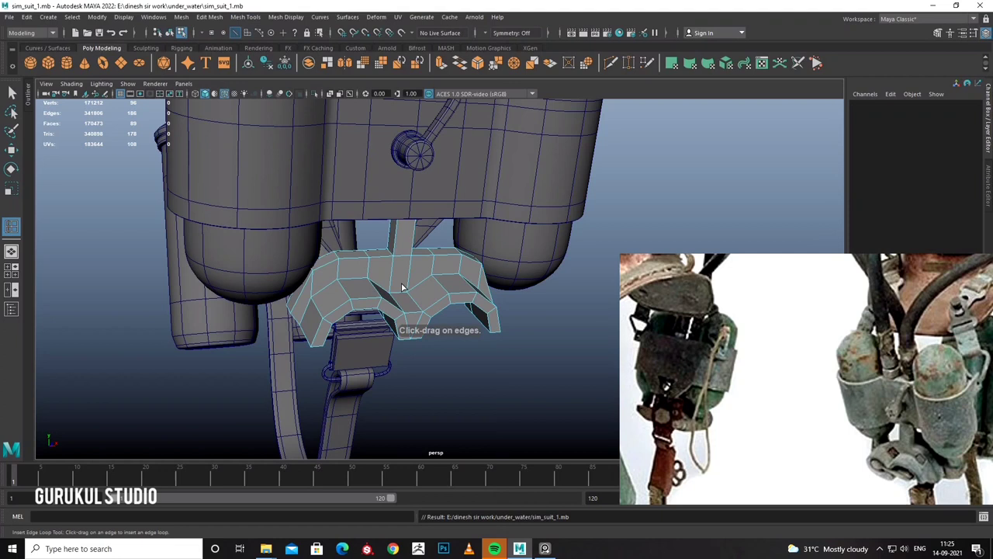
scroll(375, 289, "up", 3)
left_click_drag(375, 289, 405, 288, "alt")
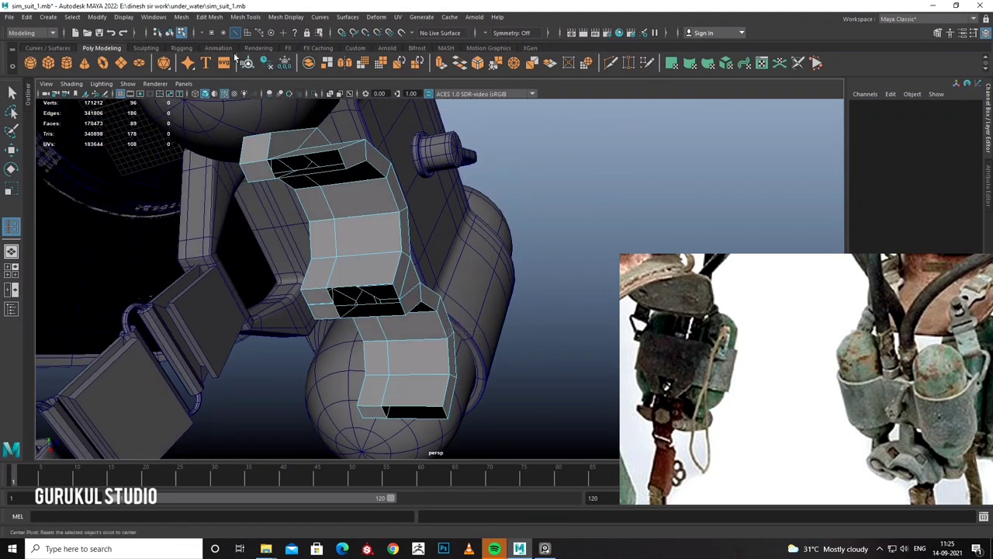
left_click(245, 16)
left_click(271, 54)
mouse_move(349, 233)
left_mouse_down("alt")
mouse_move(349, 194)
mouse_move(438, 283)
left_mouse_up("alt")
left_click(340, 128)
key("Return")
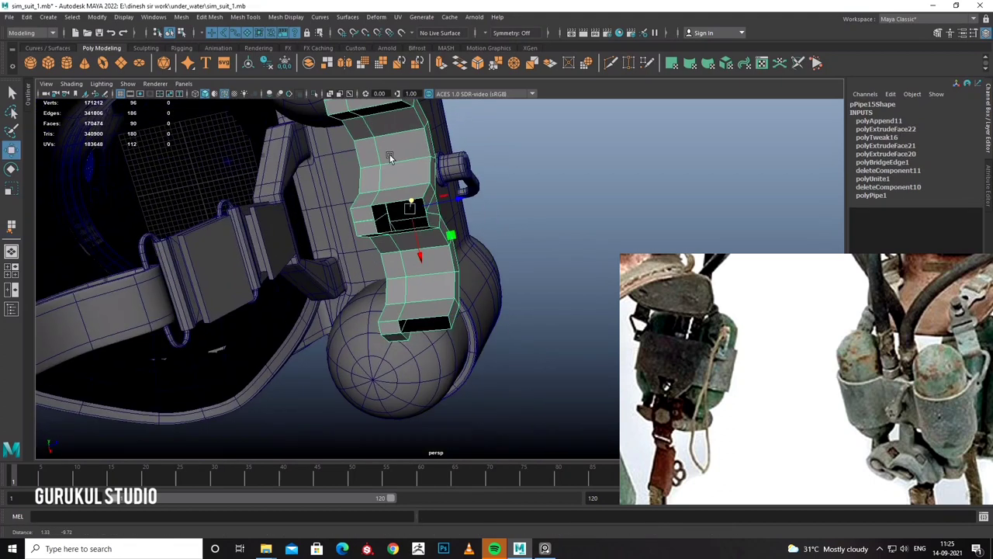
Cap the lower and upper openings with appended filler faces.
key("y")
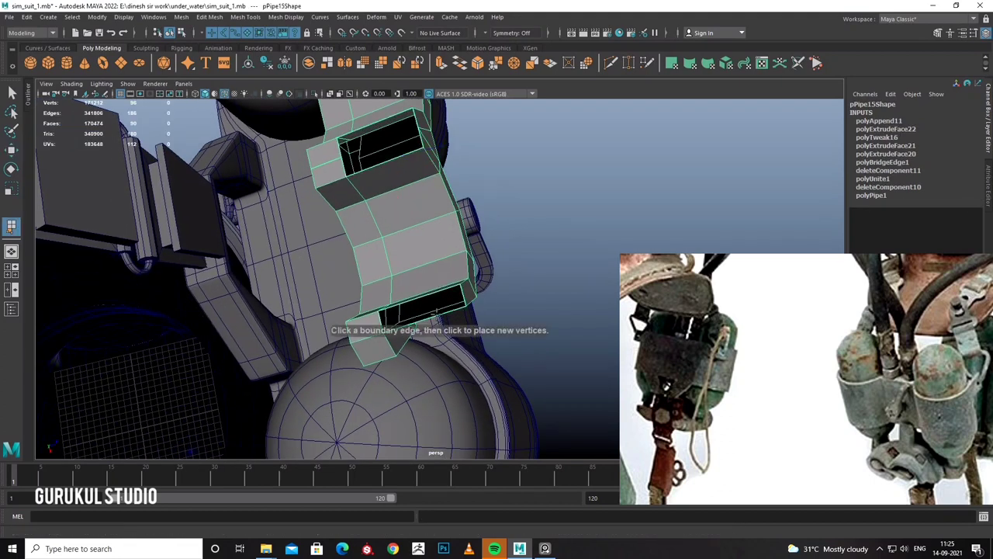
left_click(435, 301)
key("Return")
mouse_move(434, 301)
left_mouse_down("alt")
mouse_move(358, 263)
mouse_move(372, 275)
left_mouse_up("alt")
key("y")
left_click(254, 278)
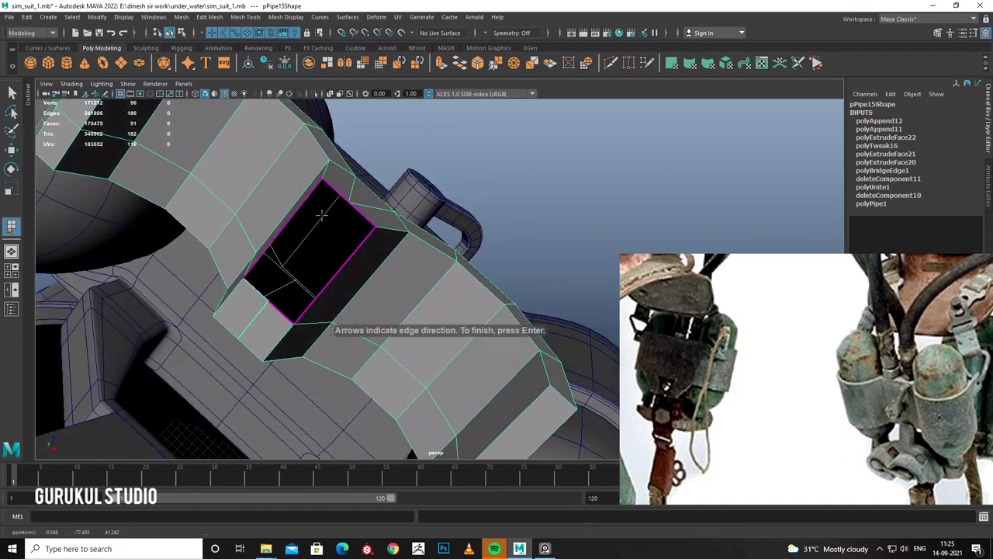
left_click(338, 192)
key("Return")
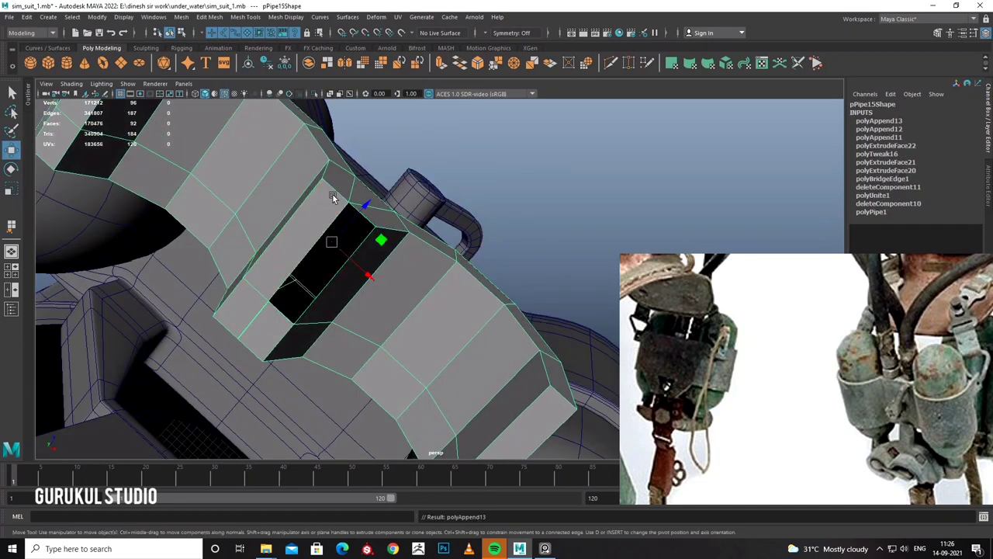
Fill the remaining opening with a face and look over the buckle.
left_click(360, 220)
left_click(367, 225)
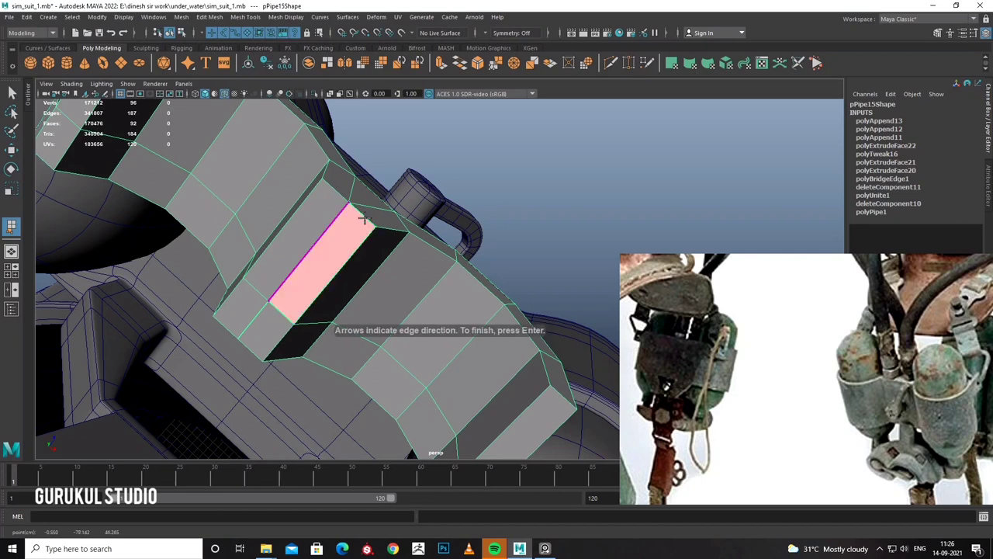
key("Return")
key("w")
mouse_move(366, 225)
left_mouse_down("alt")
mouse_move(400, 299)
mouse_move(364, 310)
mouse_move(434, 326)
left_mouse_up("alt")
key("y")
left_click(245, 16)
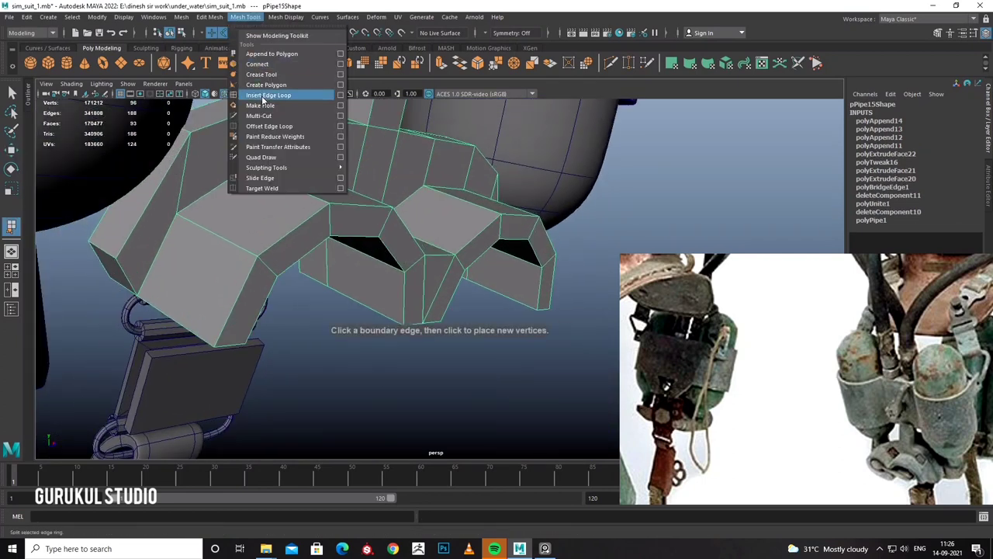
Insert edge loops across the side blocks and chest buckle, checking the smooth preview.
left_click(267, 94)
mouse_move(321, 195)
left_mouse_down("alt")
mouse_move(303, 184)
mouse_move(393, 194)
left_mouse_up("alt")
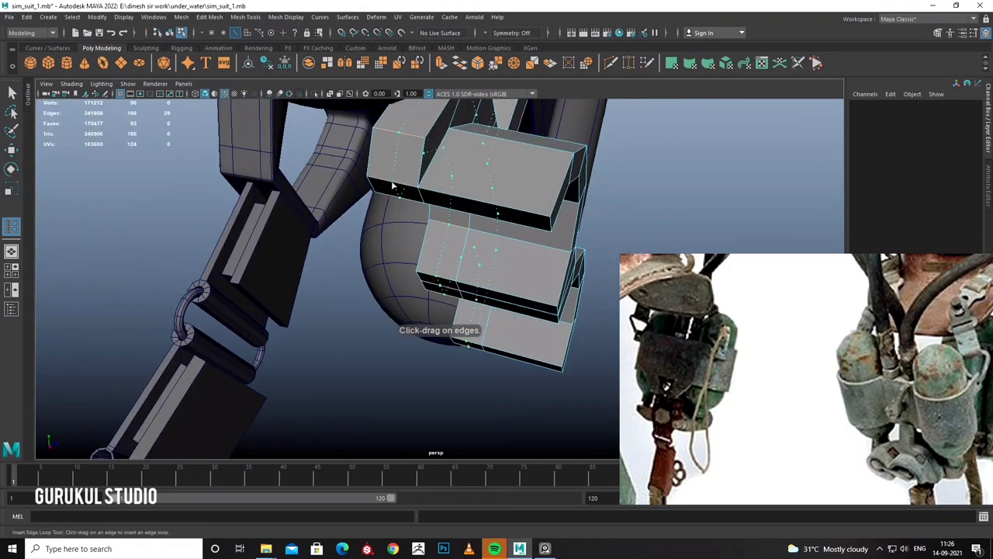
left_click(393, 187)
left_click(417, 195)
mouse_move(416, 194)
left_mouse_down("alt")
mouse_move(477, 204)
mouse_move(408, 225)
mouse_move(421, 249)
mouse_move(403, 250)
left_mouse_up("alt")
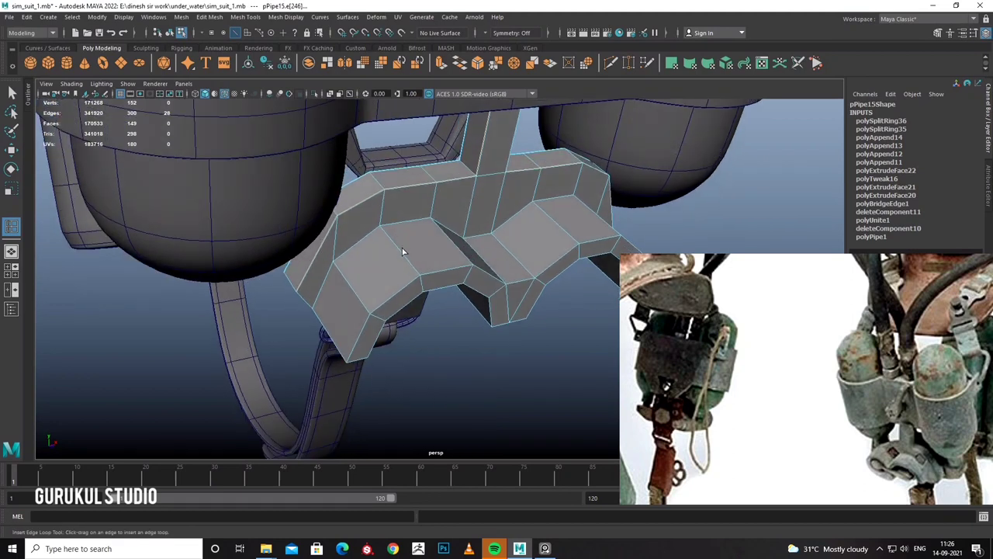
left_click(389, 226)
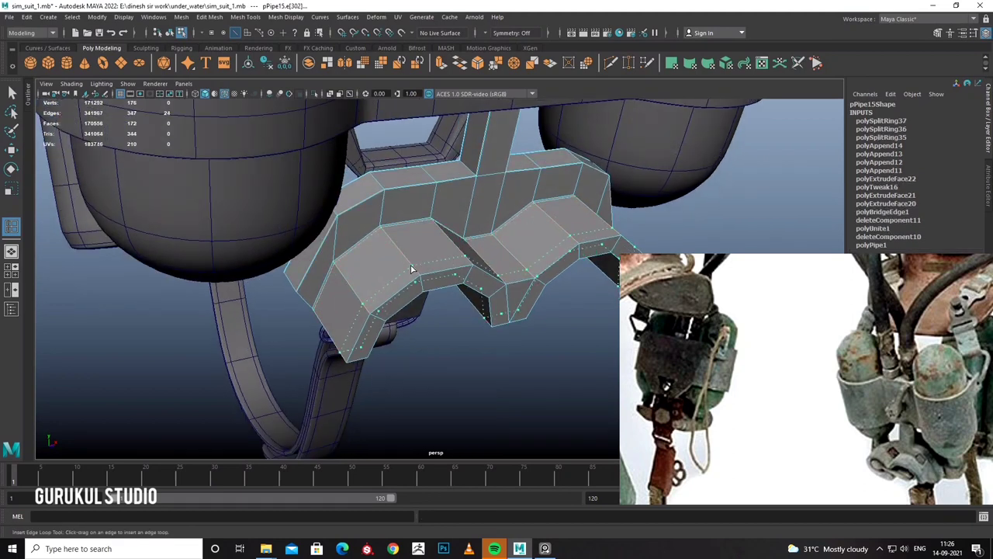
left_click(415, 275)
key("3")
left_click_drag(415, 275, 449, 263, "alt")
key("1")
Add edge loops on the left block, buckle centre and pipe neck.
left_click_drag(376, 277, 345, 213, "alt")
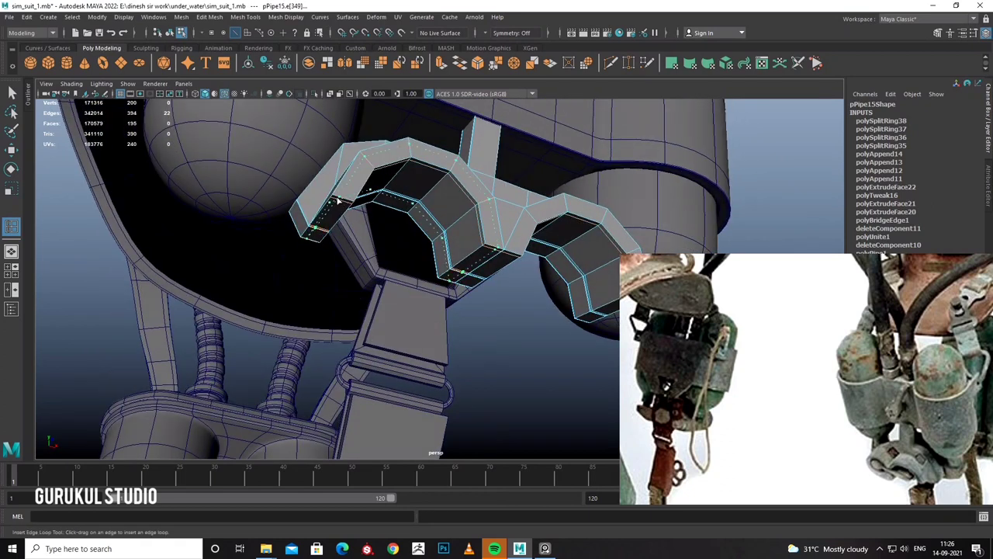
left_click(334, 200)
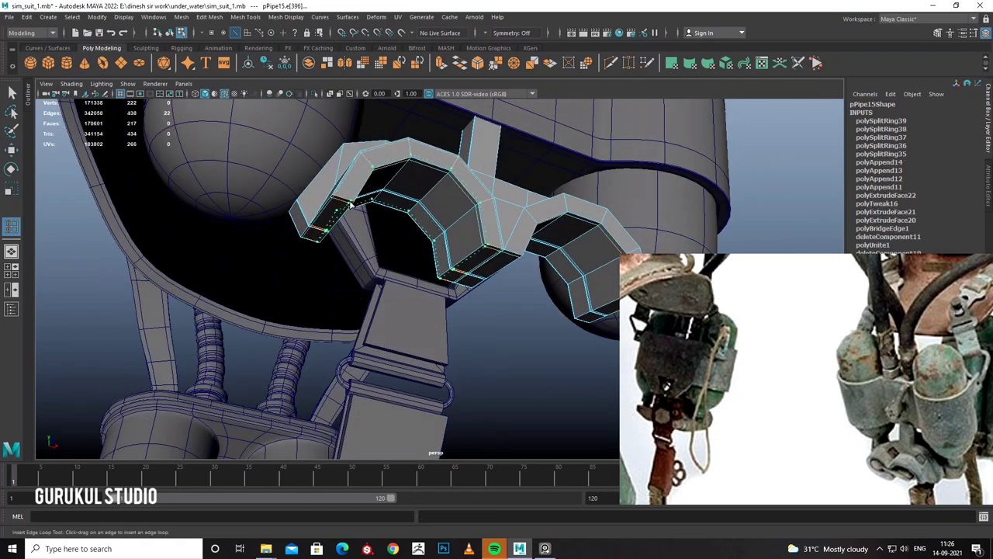
left_click(351, 204)
mouse_move(350, 204)
left_mouse_down("alt")
mouse_move(361, 228)
mouse_move(426, 257)
mouse_move(343, 248)
left_mouse_up("alt")
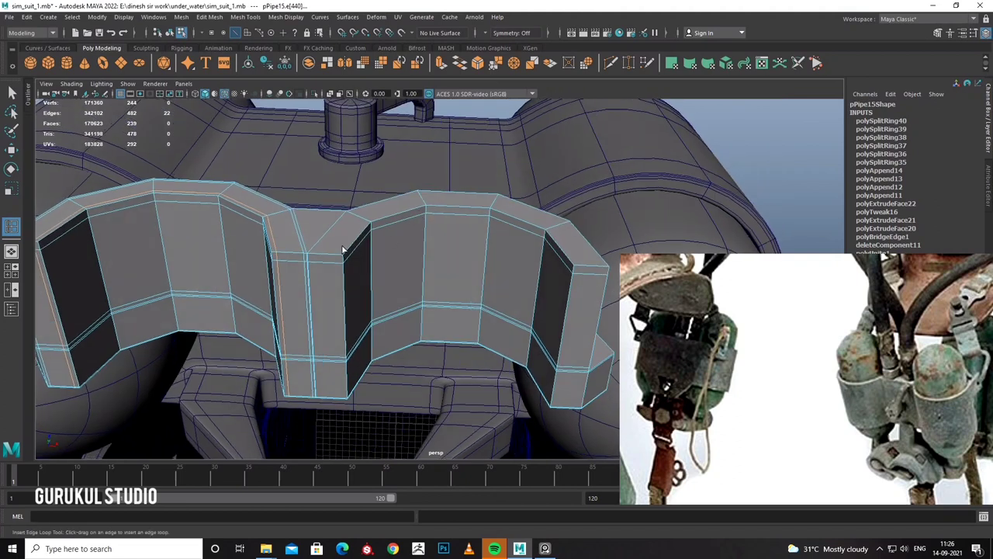
left_click(311, 264)
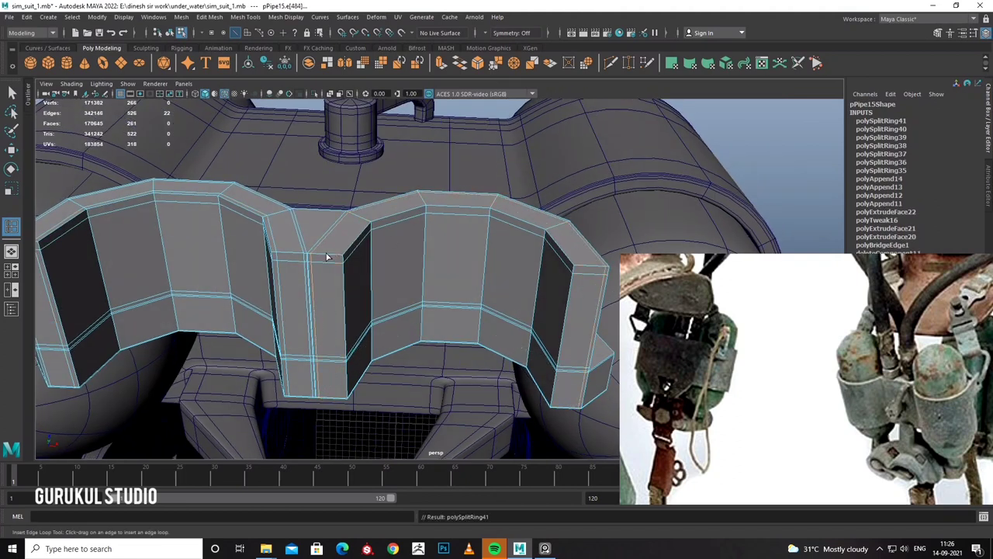
left_click(339, 266)
mouse_move(339, 266)
left_mouse_down("alt")
mouse_move(408, 236)
mouse_move(436, 294)
mouse_move(414, 284)
mouse_move(376, 203)
mouse_move(370, 230)
mouse_move(396, 248)
mouse_move(417, 295)
left_mouse_up("alt")
key("3")
left_click(374, 231)
left_click(374, 203)
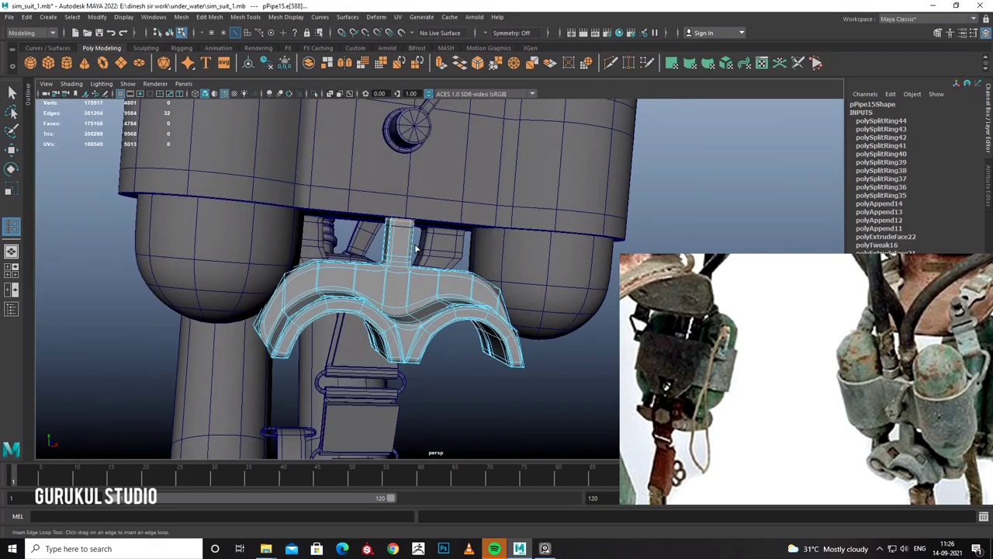
key("w")
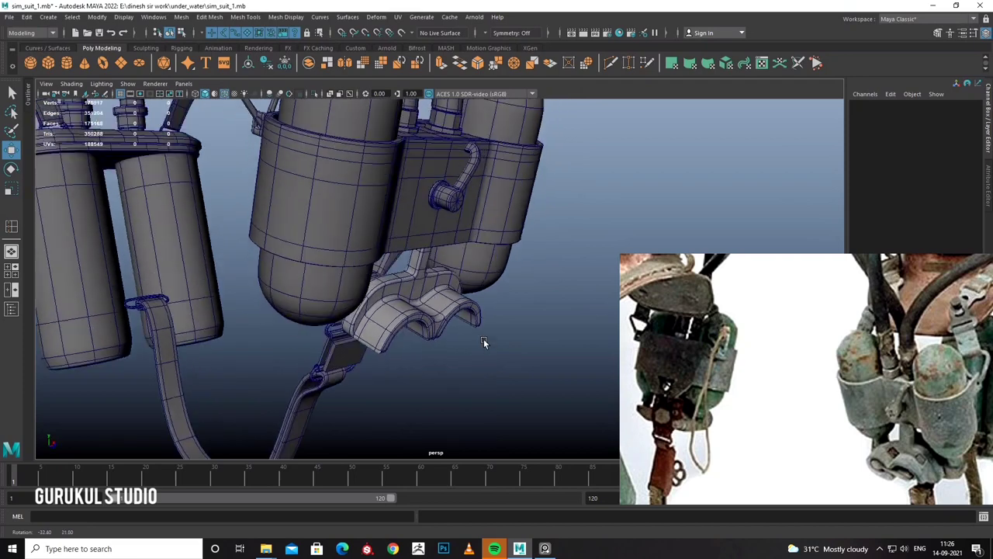
Delete two stray edges (polyDelEdge5–6) from the pPipe15 buckle blocks.
mouse_move(449, 330)
left_mouse_down("alt")
mouse_move(355, 288)
mouse_move(499, 310)
mouse_move(426, 271)
mouse_move(404, 224)
left_mouse_up("alt")
left_click(415, 314)
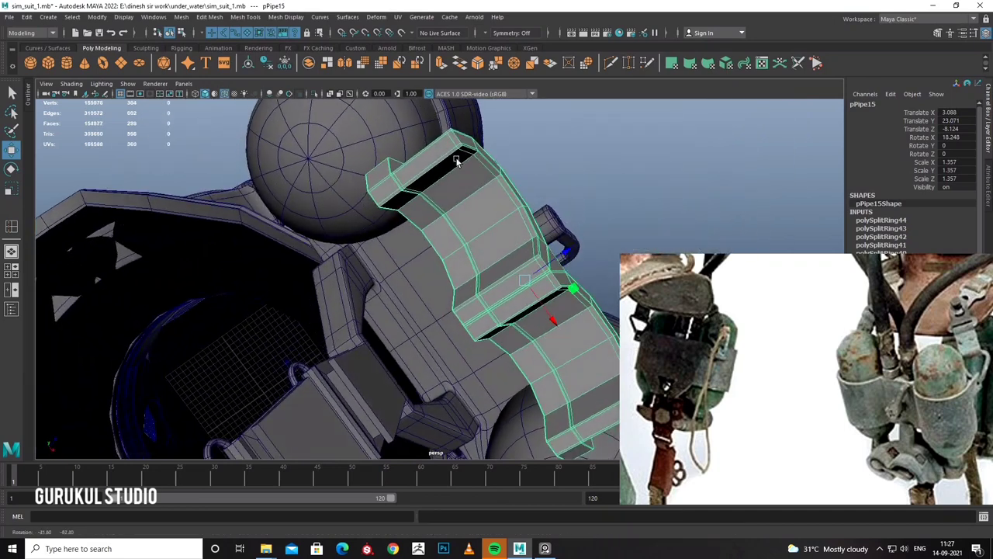
mouse_move(442, 213)
left_mouse_down("alt")
mouse_move(451, 191)
mouse_move(467, 219)
mouse_move(458, 205)
mouse_move(490, 188)
left_mouse_up("alt")
mouse_move(493, 188)
right_mouse_down()
mouse_move(492, 215)
mouse_move(479, 211)
mouse_move(504, 189)
right_mouse_up()
double_click(480, 188)
left_click_drag(417, 209, 425, 200, "alt")
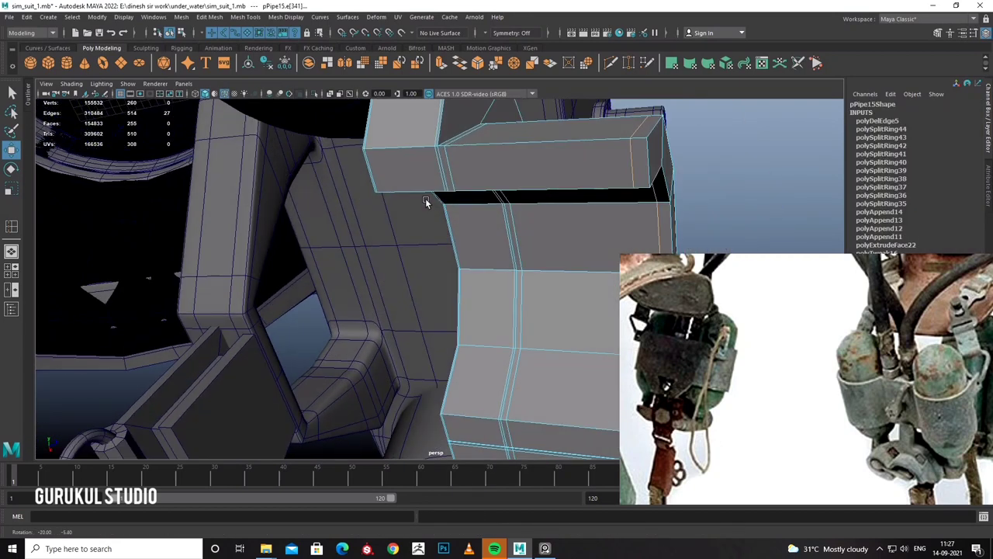
left_click(436, 224, "shift")
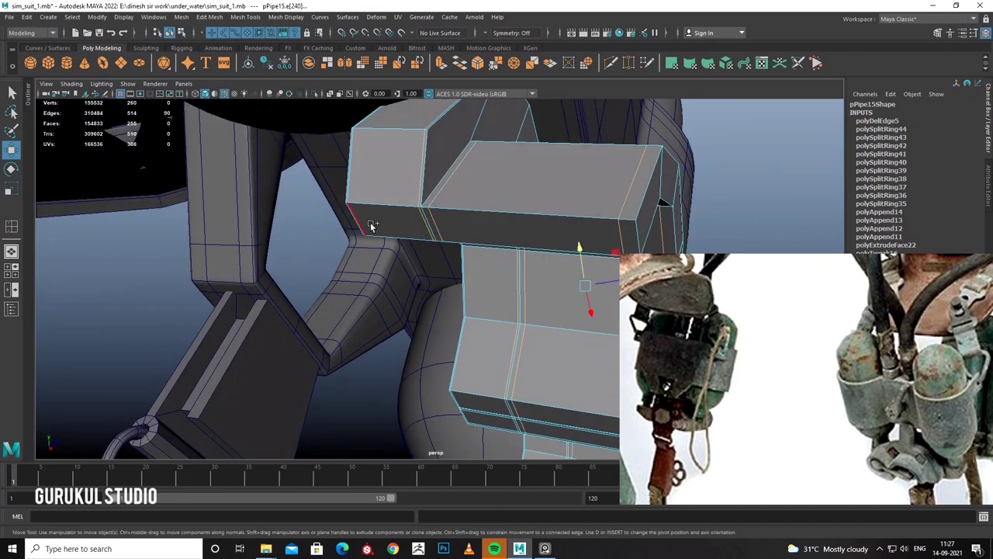
right_click_drag(405, 226, 419, 227, "shift")
mouse_move(419, 226)
left_mouse_down("alt")
mouse_move(434, 205)
mouse_move(412, 218)
left_mouse_up("alt")
left_click(442, 199)
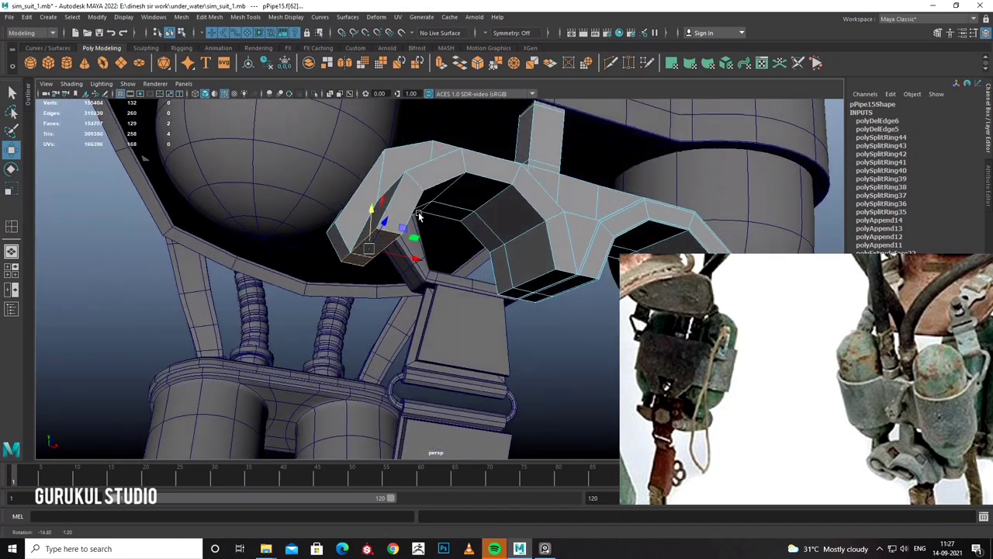
Extrude the buckle arm's end face twice and angle it downward.
right_click_drag(387, 221, 372, 241, "shift")
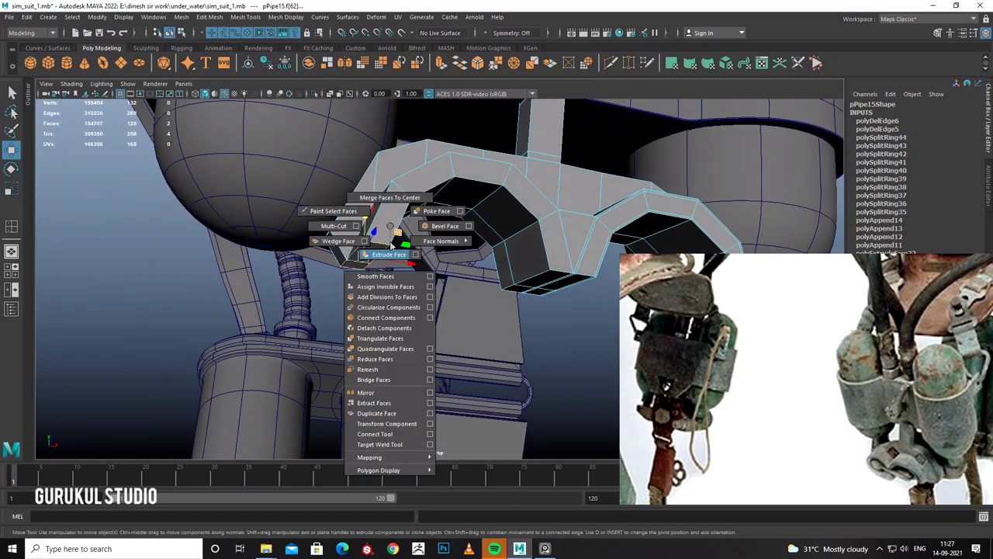
mouse_move(373, 241)
left_mouse_down("alt")
mouse_move(367, 252)
mouse_move(399, 211)
left_mouse_up("alt")
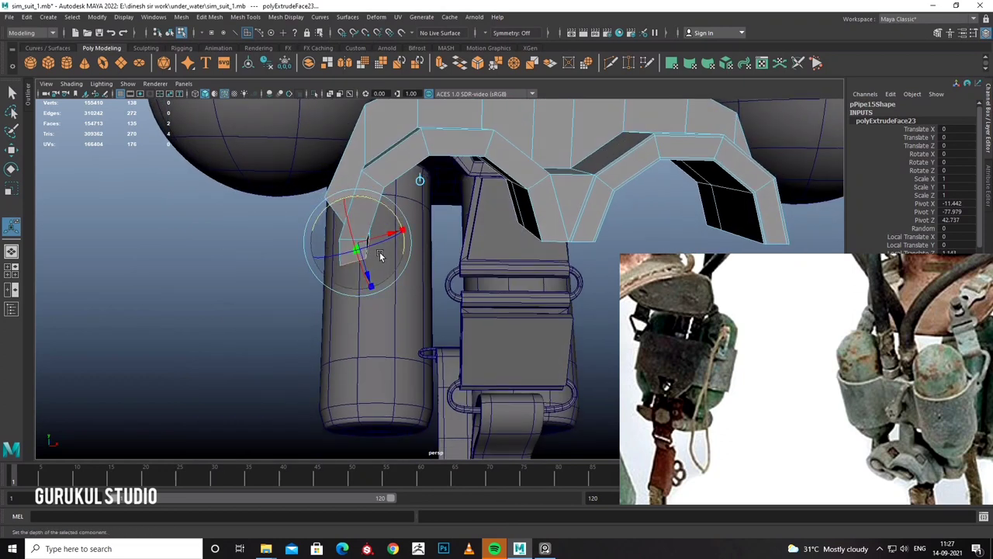
right_click_drag(380, 256, 363, 272, "shift")
mouse_move(375, 291)
left_mouse_down("alt")
mouse_move(394, 230)
mouse_move(394, 290)
left_mouse_up("alt")
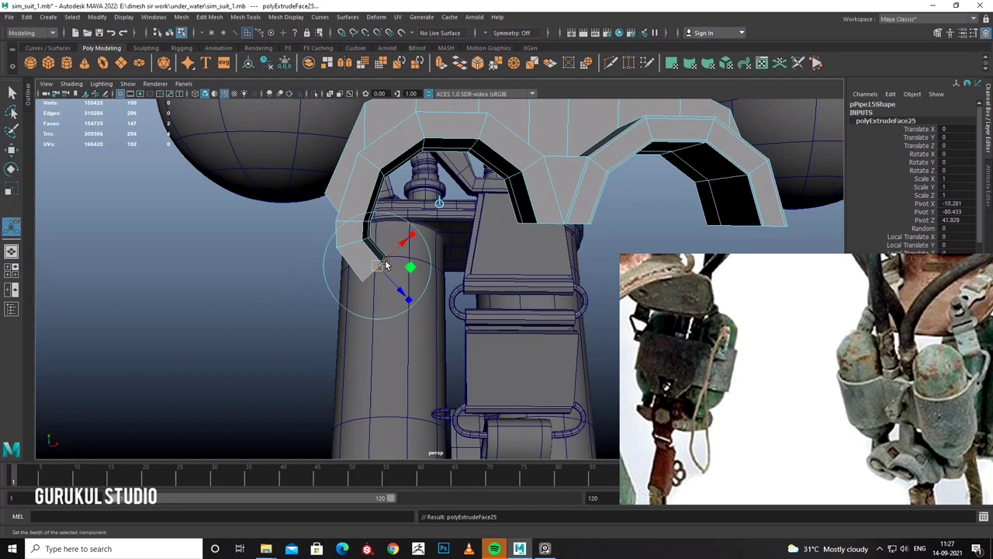
left_click_drag(396, 223, 370, 219)
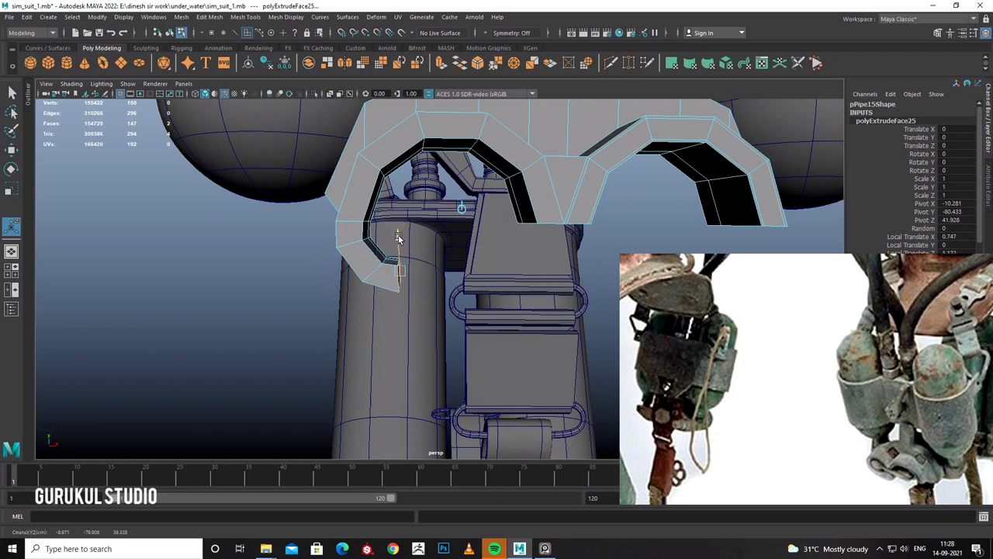
left_click_drag(432, 258, 417, 248, "alt")
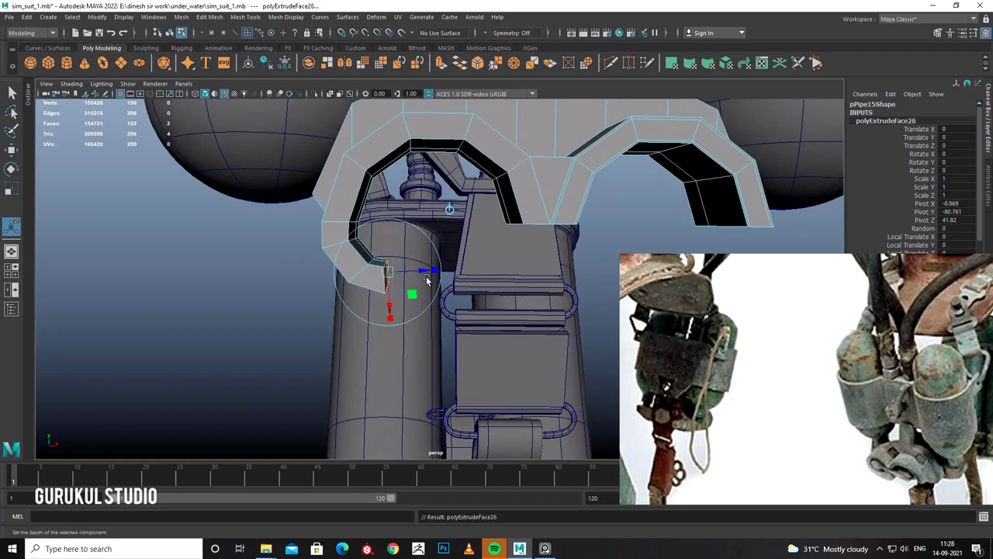
left_click_drag(452, 287, 425, 275, "alt")
Extrude the end face further, widening it and curving it toward the strap.
key("ctrl+e")
left_click_drag(471, 287, 453, 316)
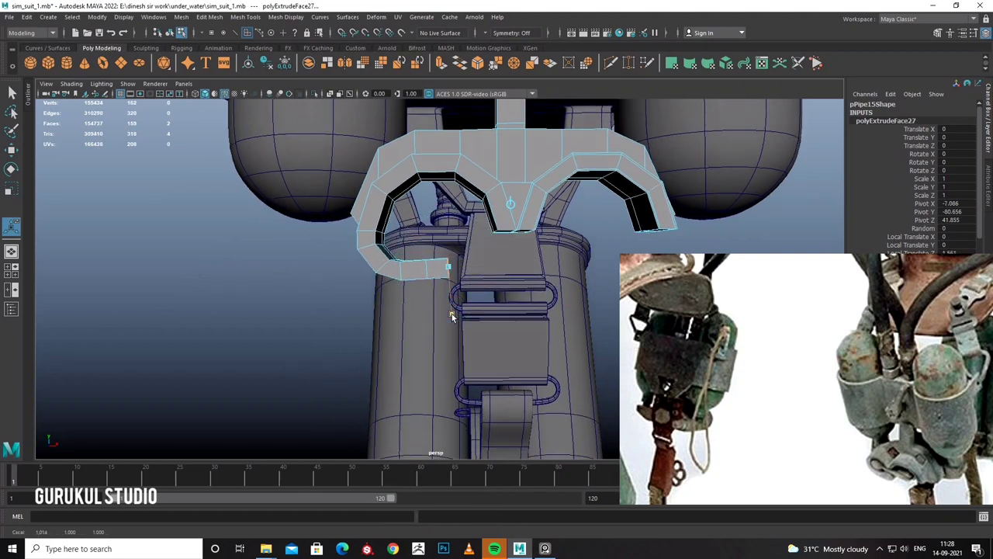
right_click_drag(449, 265, 474, 286, "shift")
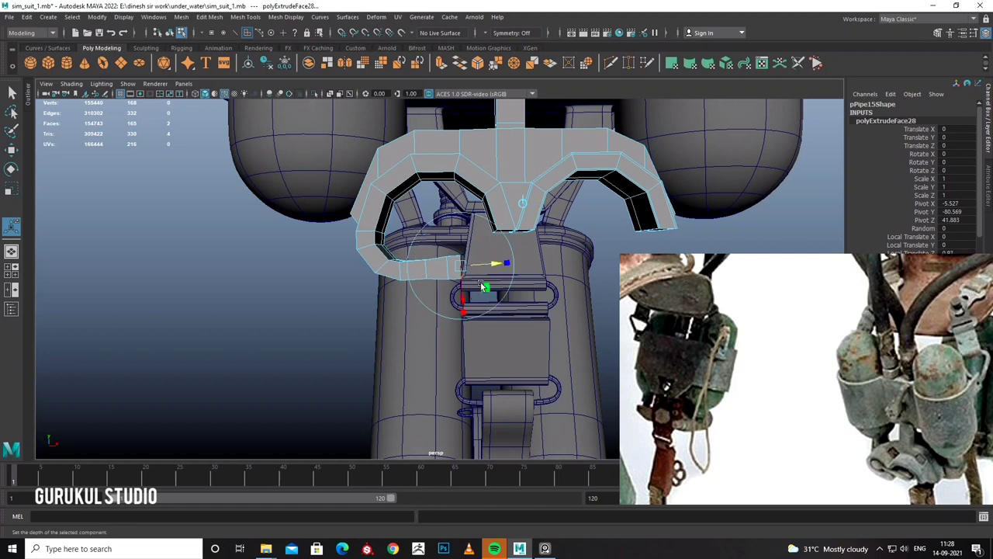
left_click_drag(414, 260, 404, 254, "alt")
key("F8")
mouse_move(404, 254)
right_mouse_down()
mouse_move(351, 251)
mouse_move(388, 373)
right_mouse_up()
left_click(348, 251)
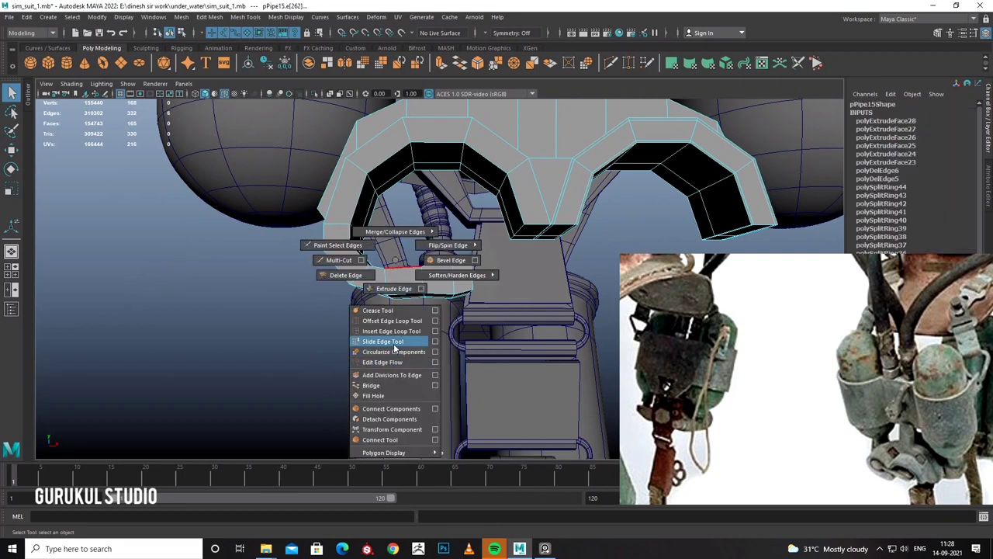
Inspect the curled pipe end with the Slide Edge tool and preview it smoothed.
left_click(394, 348)
mouse_move(445, 286)
left_mouse_down("alt")
mouse_move(395, 247)
mouse_move(342, 230)
left_mouse_up("alt")
right_click_drag(342, 231, 346, 311, "shift")
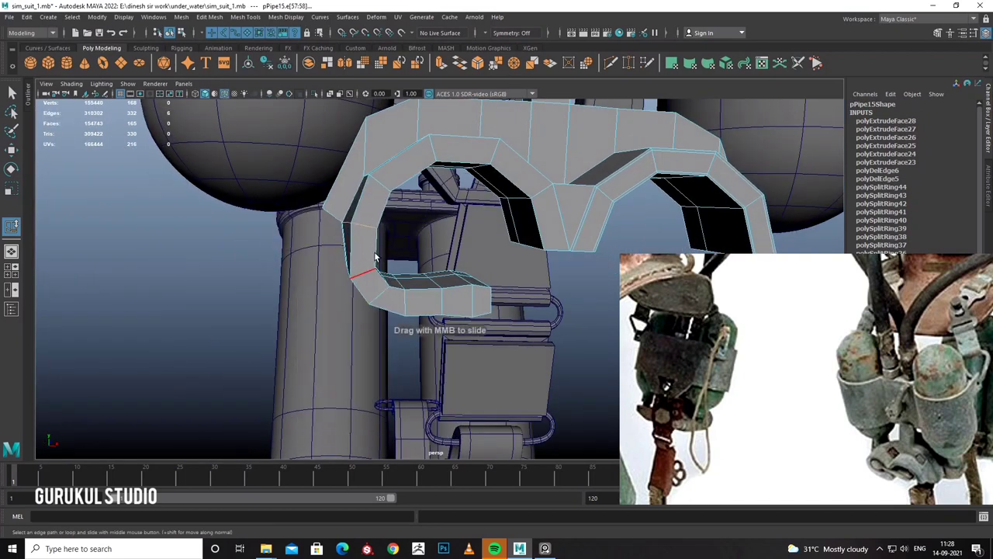
mouse_move(370, 256)
left_mouse_down("alt")
mouse_move(403, 248)
mouse_move(425, 207)
mouse_move(443, 200)
mouse_move(407, 197)
mouse_move(377, 215)
left_mouse_up("alt")
key("F8")
key("3")
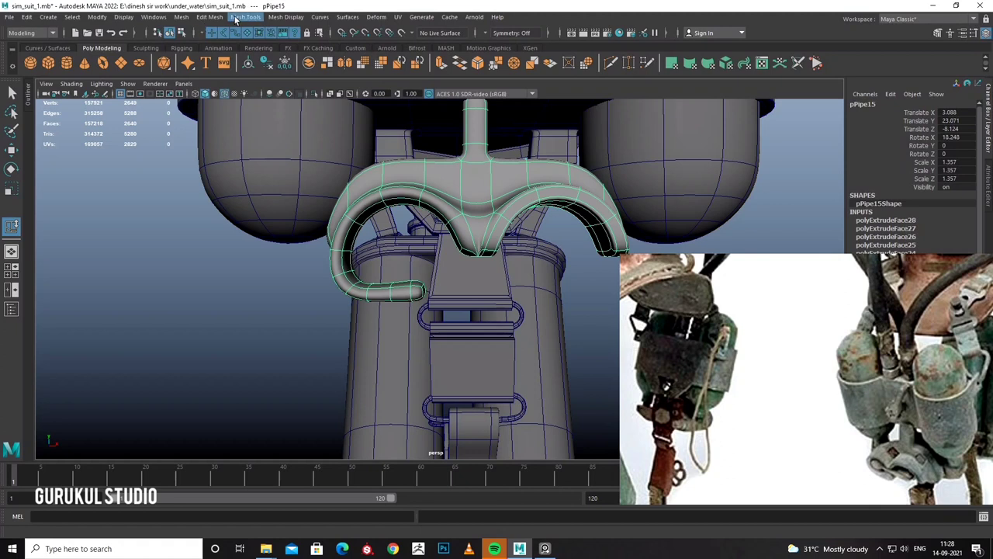
Insert supporting edge loops along the pPipe15 hook, then deselect the pipe.
left_click(235, 18)
left_click(283, 92)
left_click_drag(333, 186, 353, 190, "alt")
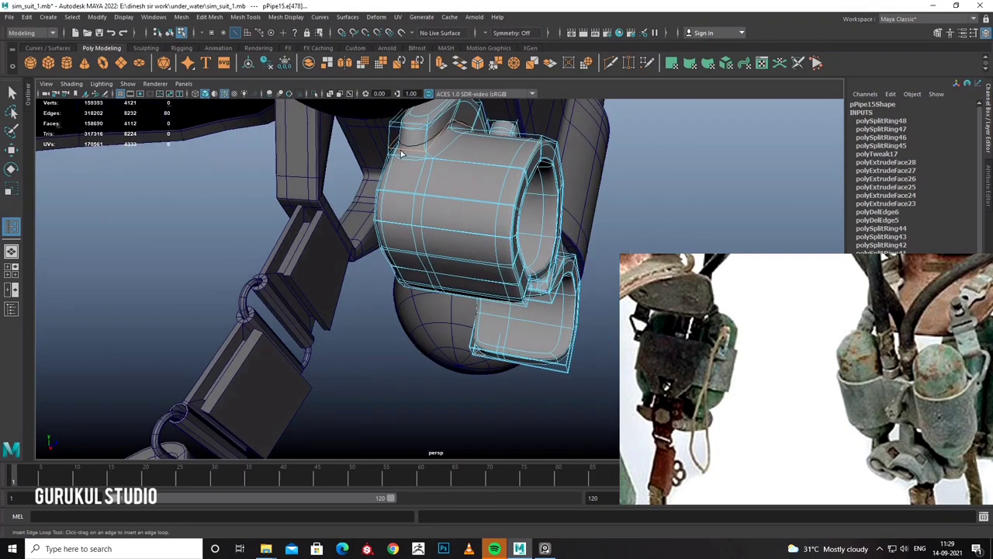
left_click_drag(415, 160, 420, 162)
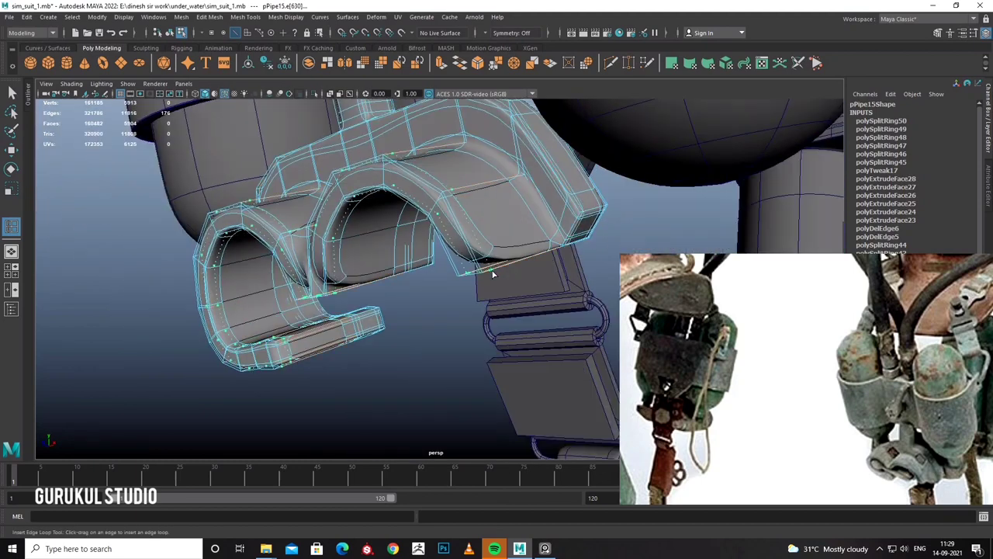
left_click_drag(492, 276, 486, 231, "alt")
left_click(486, 230)
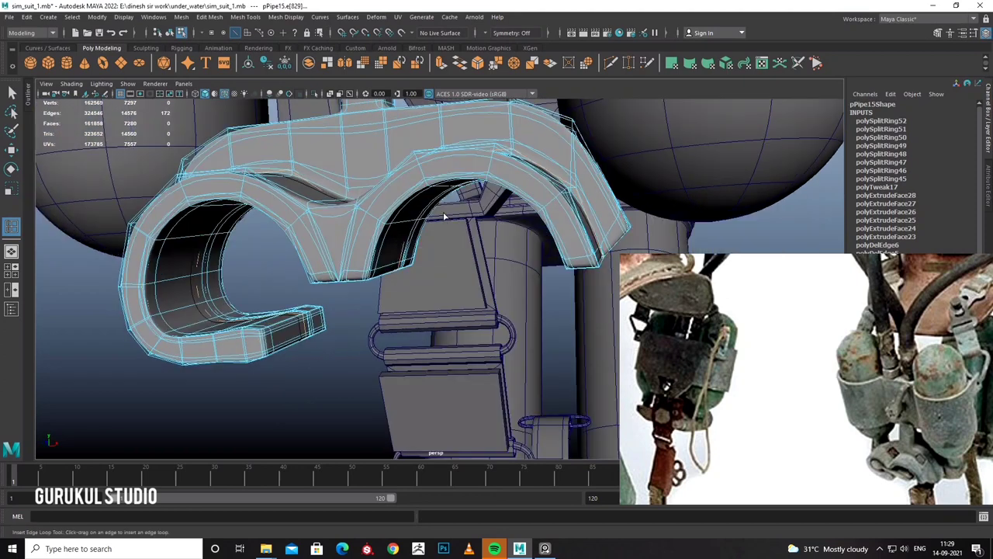
key("w")
key("F8")
mouse_move(415, 166)
left_mouse_down("alt")
mouse_move(311, 362)
mouse_move(355, 273)
left_mouse_up("alt")
left_click(311, 361)
key("w")
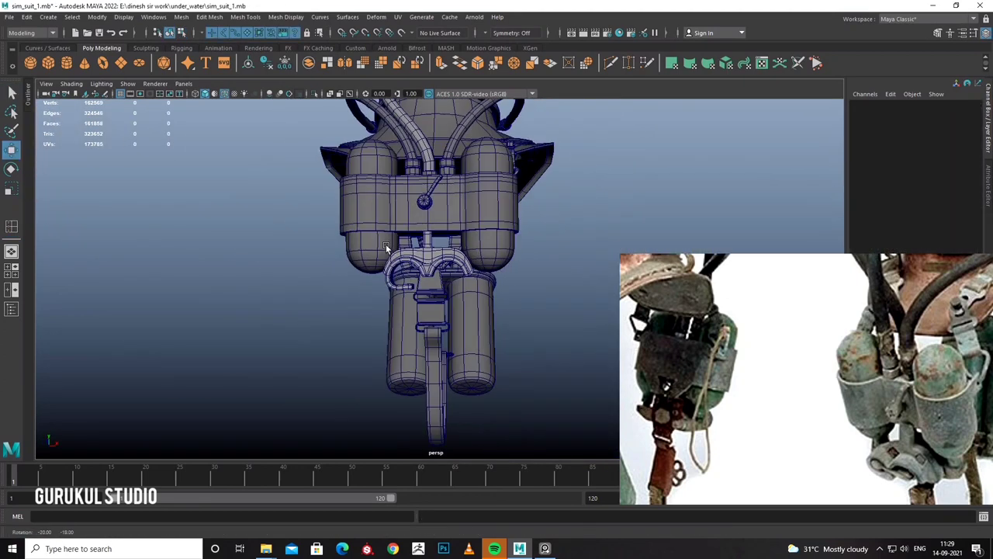
mouse_move(355, 271)
left_mouse_down("alt")
mouse_move(415, 234)
mouse_move(346, 260)
mouse_move(395, 311)
mouse_move(434, 280)
left_mouse_up("alt")
scroll(415, 235, "up", 5)
scroll(438, 243, "up", 4)
scroll(443, 263, "up", 3)
scroll(443, 263, "down", 4)
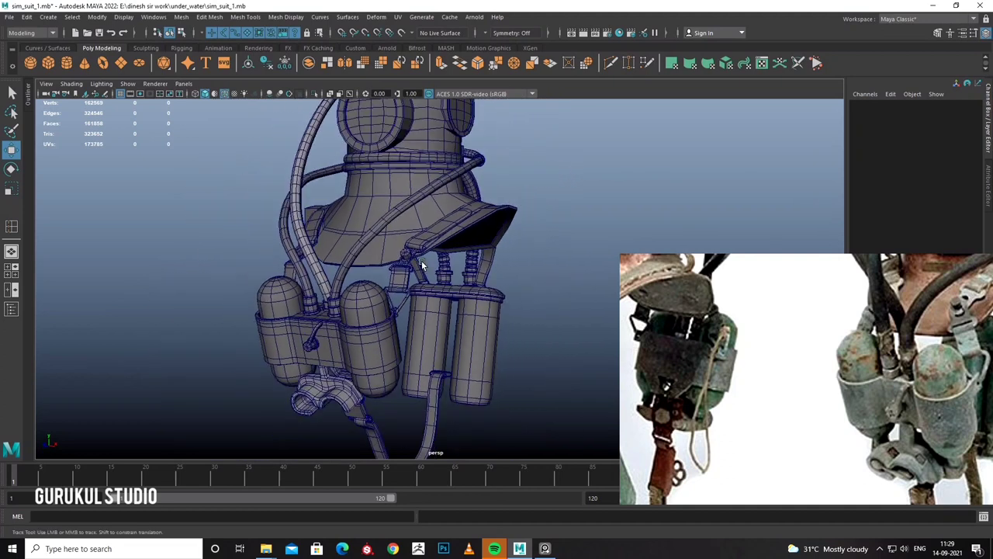
left_click(402, 208)
key("e")
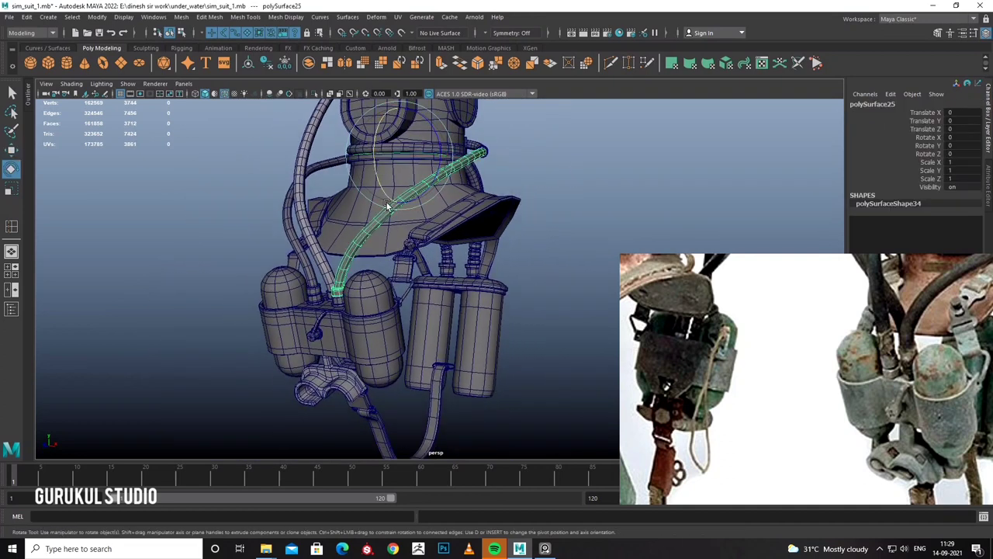
left_click(323, 164)
mouse_move(323, 164)
left_mouse_down("alt")
mouse_move(576, 199)
mouse_move(479, 231)
left_mouse_up("alt")
left_click(576, 198)
left_click(490, 226)
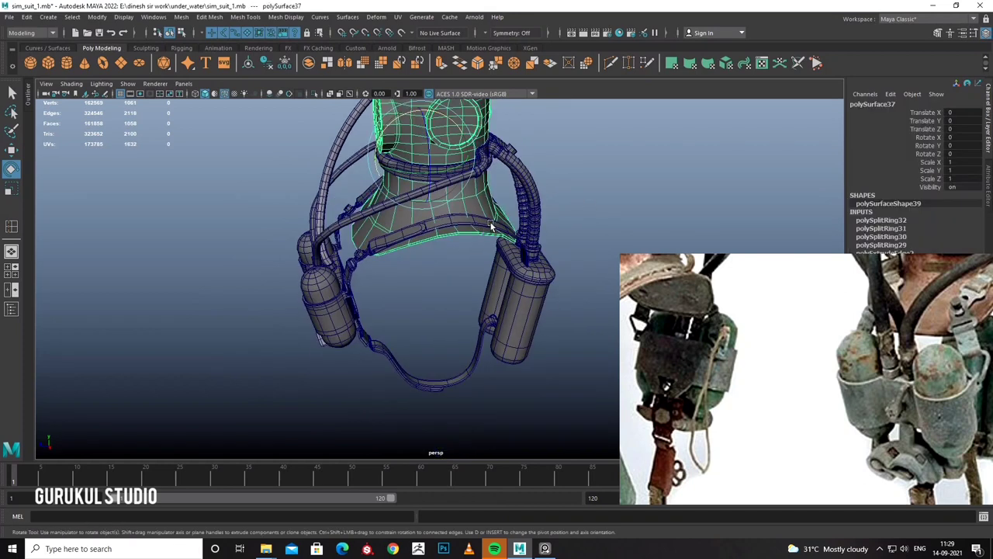
left_click(563, 199)
mouse_move(563, 198)
left_mouse_down("alt")
mouse_move(446, 191)
mouse_move(480, 207)
mouse_move(409, 236)
mouse_move(422, 243)
mouse_move(396, 240)
mouse_move(402, 225)
left_mouse_up("alt")
scroll(457, 219, "up", 3)
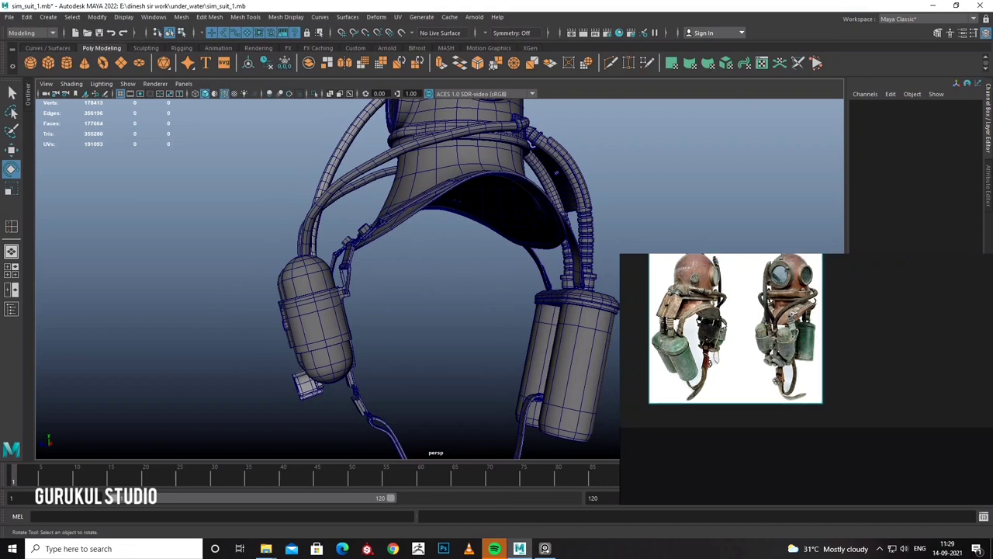
Draw a new CV curve in the full-size front view.
mouse_move(402, 225)
left_mouse_down("alt")
mouse_move(459, 270)
mouse_move(481, 269)
mouse_move(410, 259)
mouse_move(432, 244)
mouse_move(325, 158)
left_mouse_up("alt")
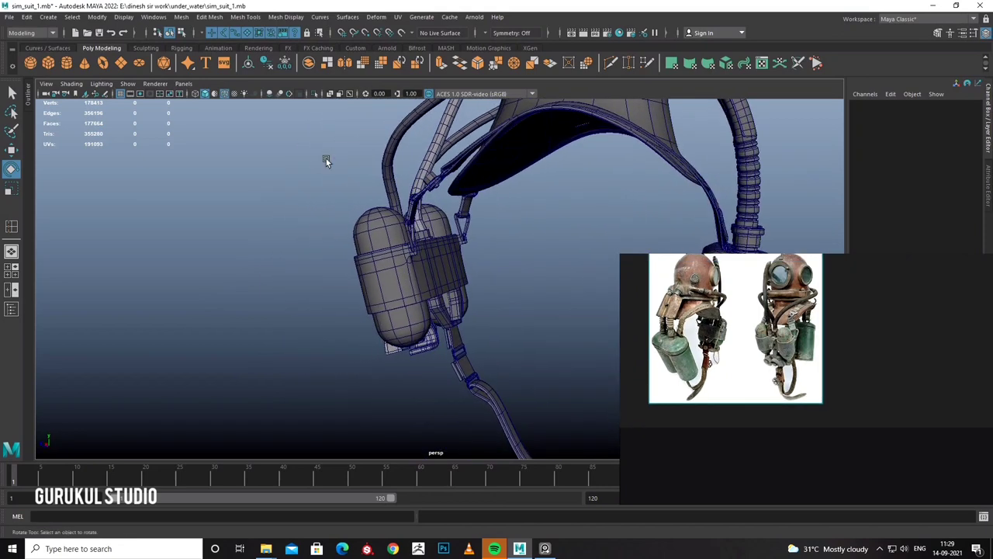
left_click(49, 17)
left_click(204, 96)
mouse_move(435, 256)
left_mouse_down("alt")
mouse_move(381, 265)
mouse_move(392, 225)
left_mouse_up("alt")
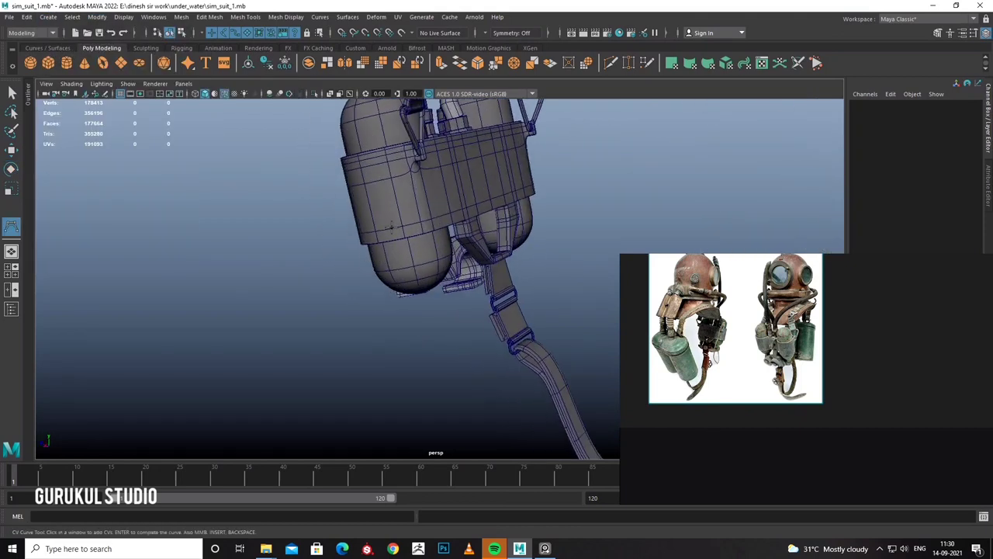
key("space")
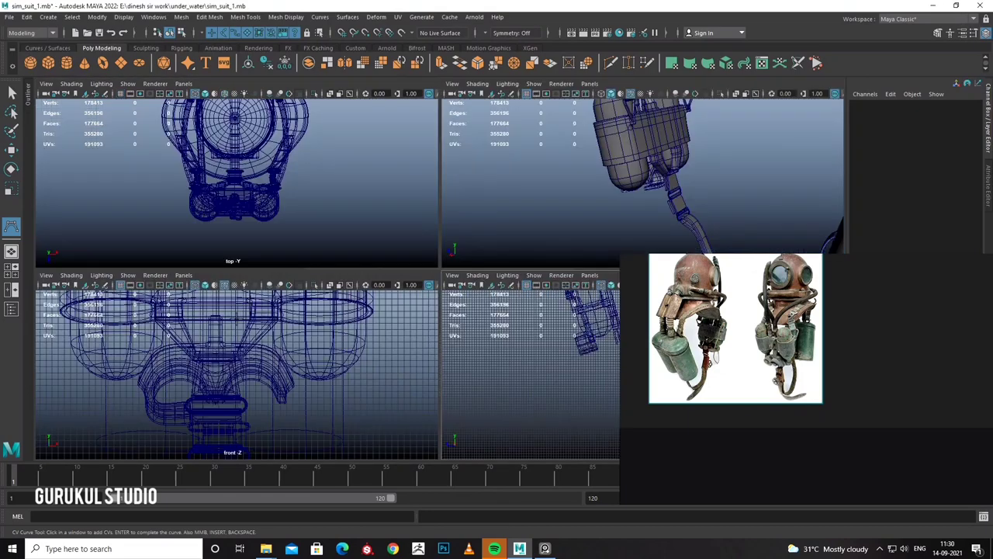
key("space")
scroll(324, 269, "down", 1)
scroll(334, 267, "down", 2)
scroll(333, 284, "down", 1)
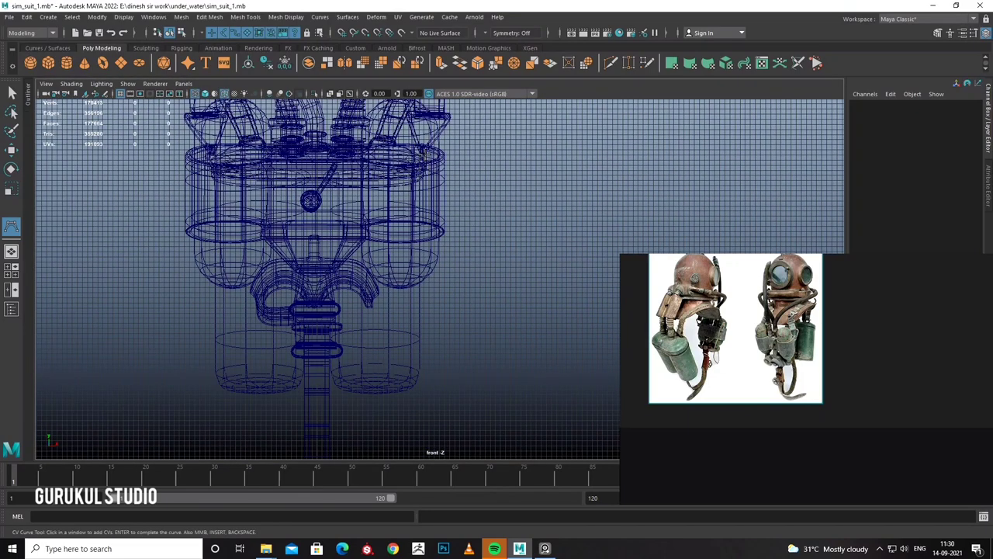
left_click(422, 155)
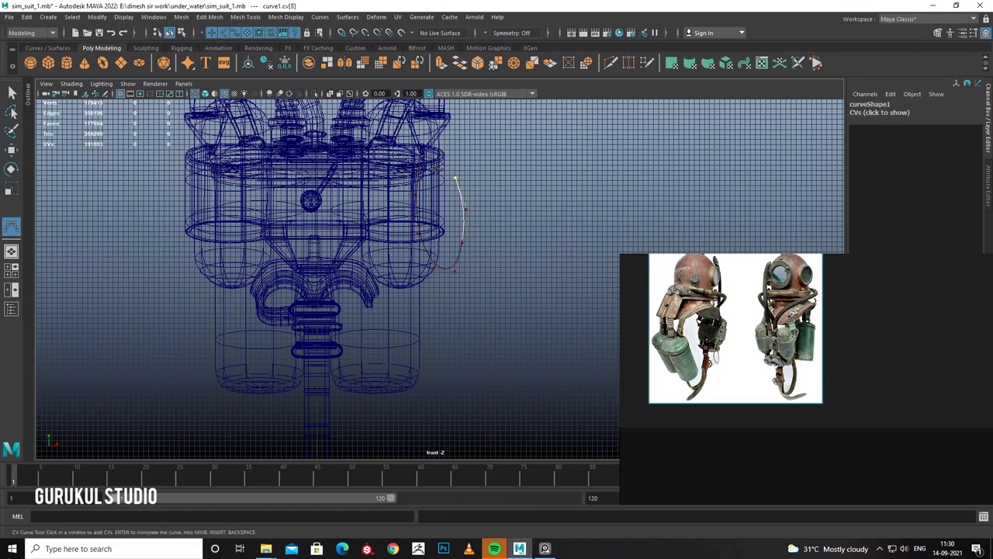
key("Return")
Rotate and move the curve beside the left tank.
mouse_move(527, 197)
left_mouse_down()
mouse_move(516, 194)
mouse_move(555, 206)
left_mouse_up()
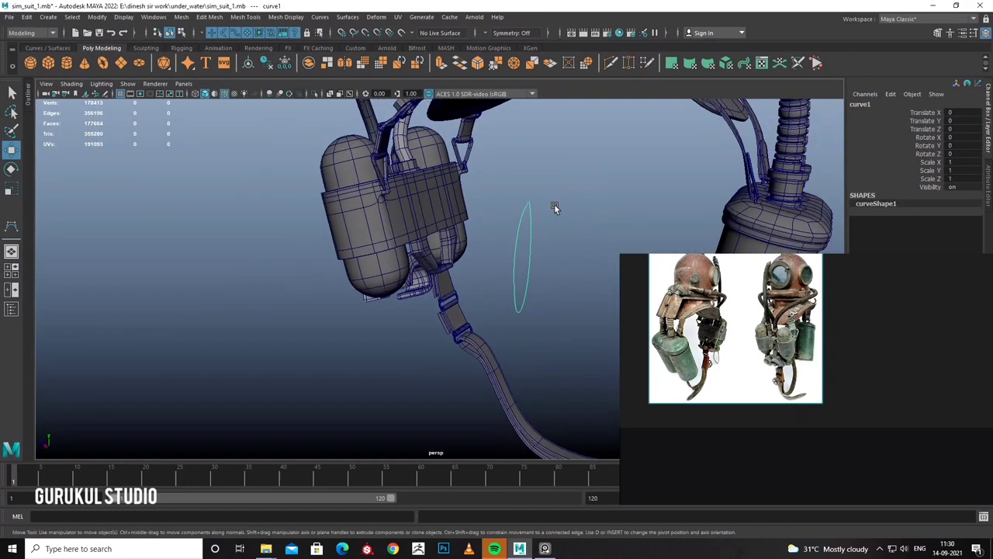
mouse_move(510, 265)
left_mouse_down("alt")
mouse_move(519, 240)
mouse_move(375, 245)
mouse_move(412, 222)
left_mouse_up("alt")
key("e")
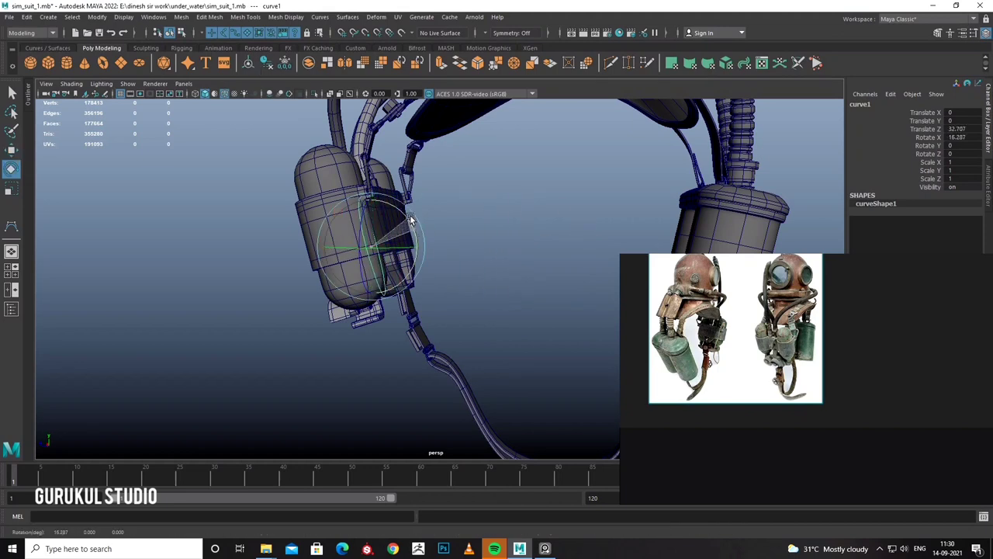
key("w")
mouse_move(326, 242)
left_mouse_down()
mouse_move(382, 198)
mouse_move(424, 246)
mouse_move(355, 217)
mouse_move(343, 202)
mouse_move(412, 262)
mouse_move(394, 281)
mouse_move(427, 274)
mouse_move(408, 223)
left_mouse_up()
Reshape the curve into a hanging loop by adjusting its control points.
key("F8")
left_click(355, 218)
left_click(332, 218)
left_click(394, 272)
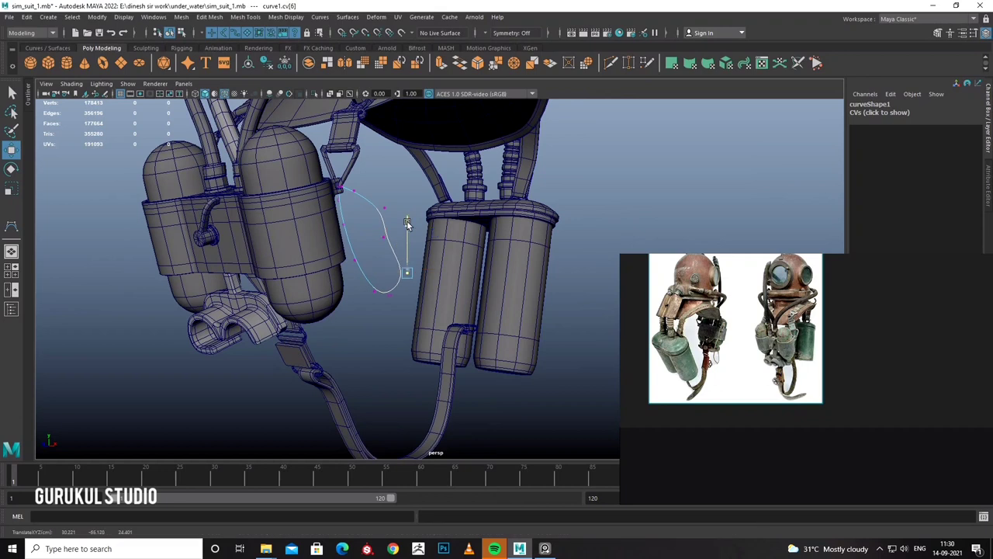
mouse_move(412, 268)
left_mouse_down("alt")
mouse_move(383, 295)
mouse_move(335, 266)
left_mouse_up("alt")
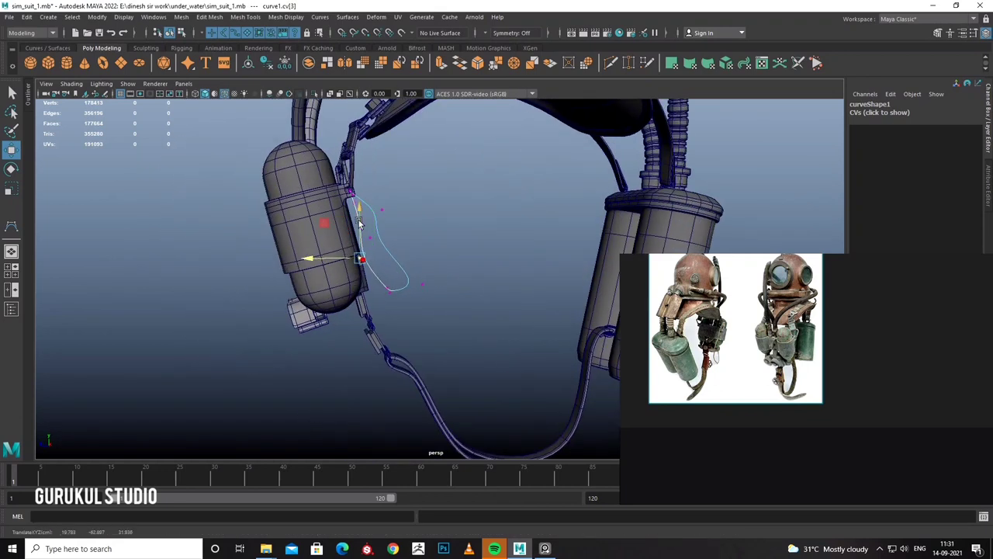
mouse_move(365, 238)
left_mouse_down("alt")
mouse_move(399, 277)
mouse_move(422, 274)
mouse_move(355, 290)
mouse_move(277, 279)
mouse_move(385, 279)
mouse_move(377, 295)
mouse_move(320, 302)
mouse_move(448, 299)
mouse_move(333, 256)
left_mouse_up("alt")
right_click_drag(325, 249, 377, 232)
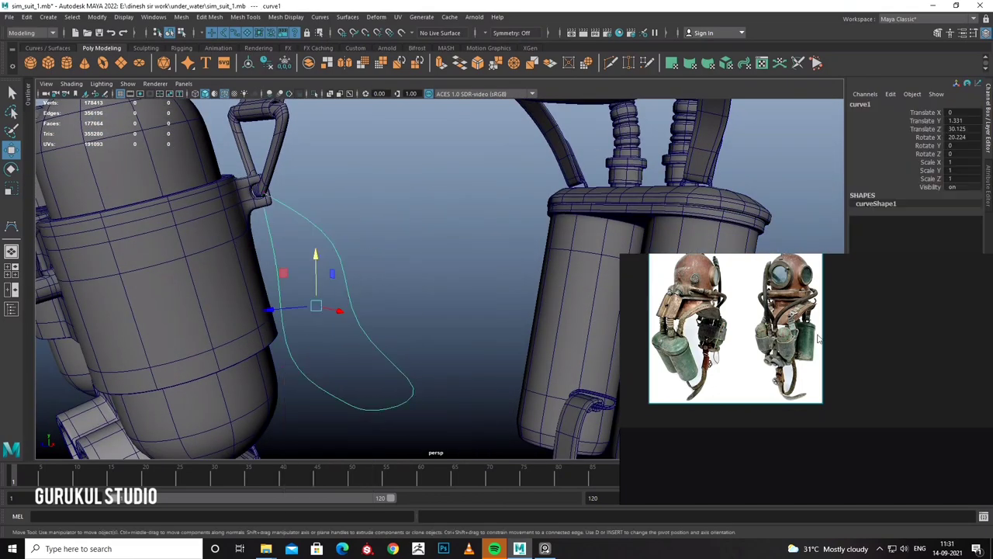
Sweep a tube mesh along curve1 with Scale Profile 0.219.
left_click(46, 17)
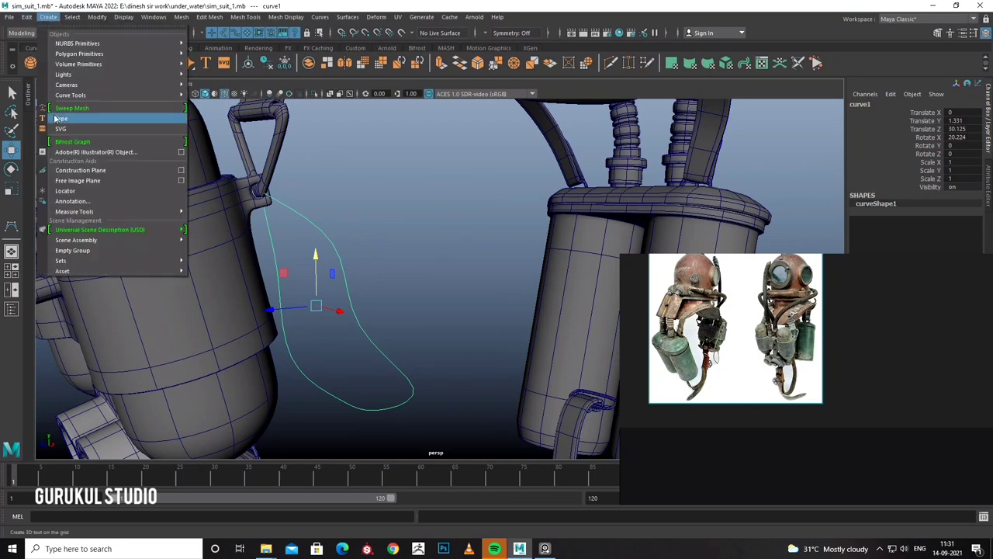
left_click(78, 118)
left_click_drag(888, 236, 874, 236)
mouse_move(430, 282)
left_mouse_down("alt")
mouse_move(330, 265)
mouse_move(432, 249)
mouse_move(319, 266)
mouse_move(277, 297)
mouse_move(210, 264)
mouse_move(260, 279)
mouse_move(249, 269)
mouse_move(246, 282)
mouse_move(295, 272)
mouse_move(336, 245)
mouse_move(306, 229)
left_mouse_up("alt")
scroll(313, 267, "up", 3)
key("3")
scroll(256, 280, "up", 3)
In wireframe, select and tweak the curve's control points to reshape the hose.
key("4")
right_click(253, 281)
left_click(262, 187)
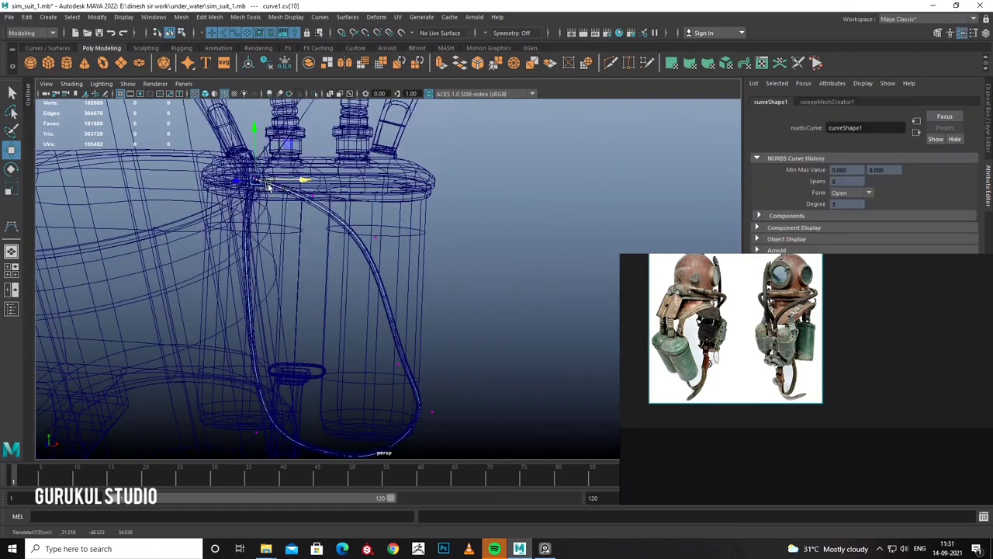
left_click_drag(260, 181, 269, 203, "alt")
scroll(361, 251, "up", 3)
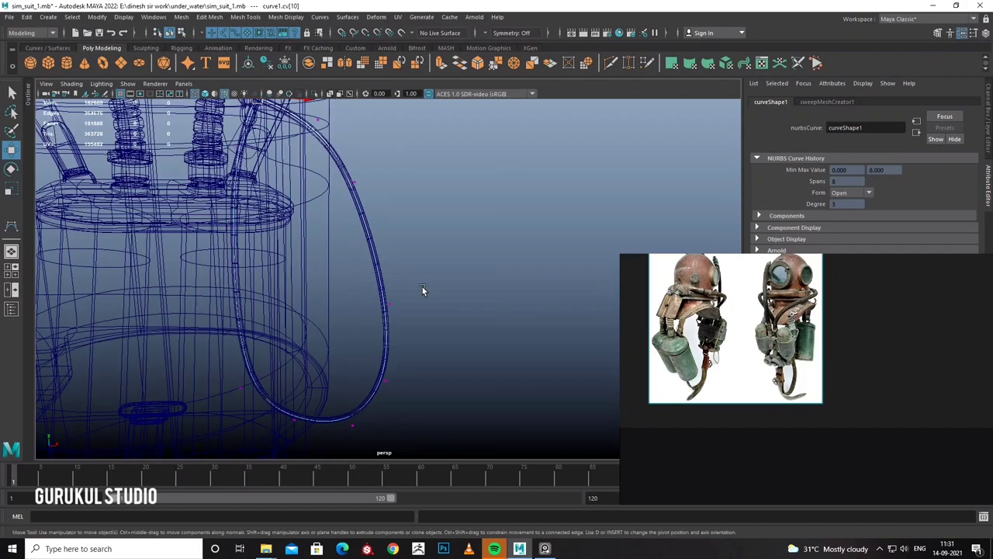
left_click(411, 284)
mouse_move(412, 284)
left_mouse_down("alt")
mouse_move(386, 314)
mouse_move(348, 302)
left_mouse_up("alt")
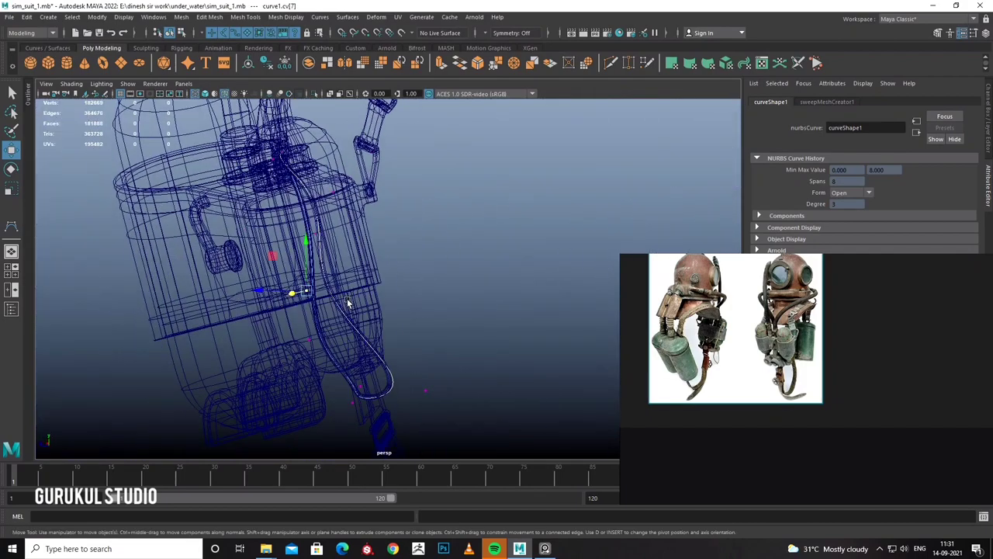
left_click(271, 291)
mouse_move(271, 292)
left_mouse_down("alt")
mouse_move(392, 335)
mouse_move(299, 337)
mouse_move(431, 313)
mouse_move(330, 271)
mouse_move(504, 247)
mouse_move(427, 274)
mouse_move(372, 267)
mouse_move(414, 242)
mouse_move(438, 243)
mouse_move(459, 191)
mouse_move(428, 262)
left_mouse_up("alt")
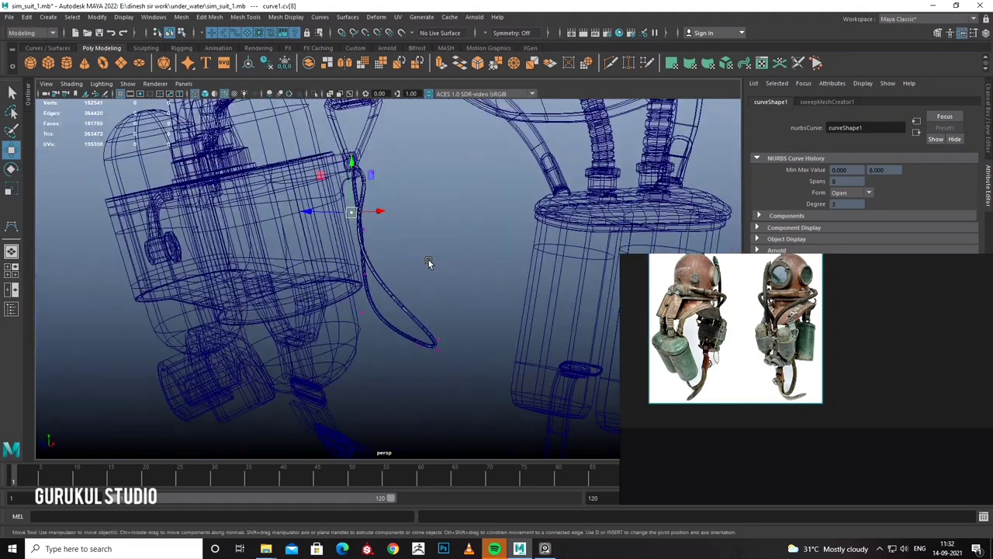
Rebuild the swept tube along the curve and frame the new tube.
right_click_drag(397, 300, 403, 355, "shift")
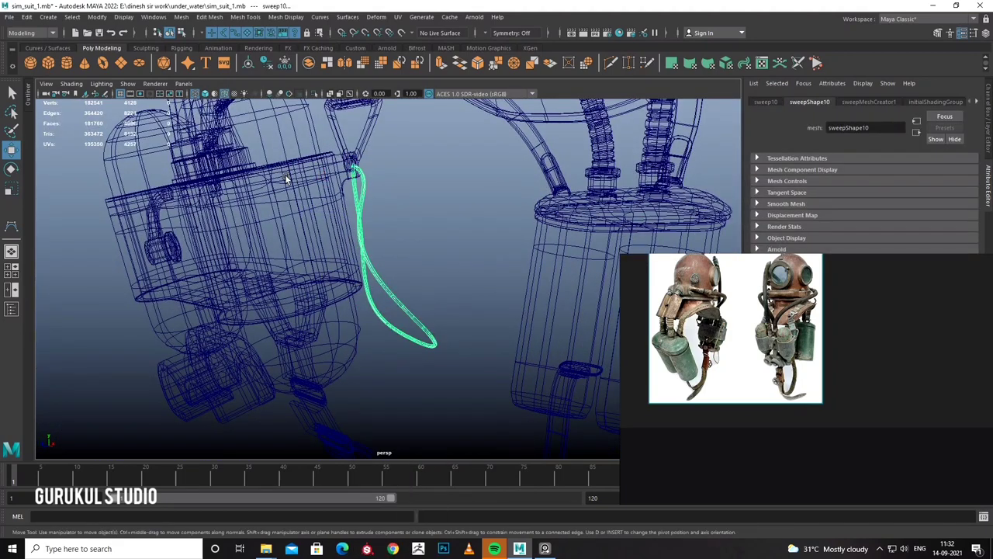
left_click(27, 17)
left_click(211, 140)
key("f")
mouse_move(430, 260)
left_mouse_down("alt")
mouse_move(408, 223)
mouse_move(422, 211)
left_mouse_up("alt")
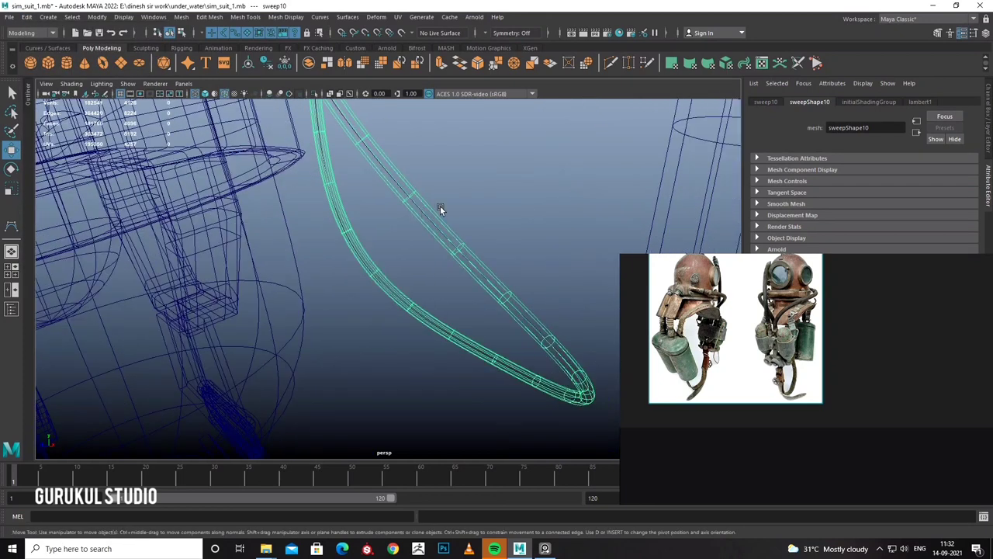
left_click(454, 229)
Switch back to shaded view and inspect the hose hanging beside the suit.
left_click(467, 220)
mouse_move(467, 219)
right_mouse_down("alt")
mouse_move(383, 256)
mouse_move(393, 251)
right_mouse_up("alt")
mouse_move(392, 249)
left_mouse_down("alt")
mouse_move(478, 197)
mouse_move(467, 235)
mouse_move(415, 238)
mouse_move(468, 231)
left_mouse_up("alt")
key("5")
right_click_drag(468, 231, 487, 199, "alt")
mouse_move(487, 200)
left_mouse_down("alt")
mouse_move(426, 237)
mouse_move(720, 355)
left_mouse_up("alt")
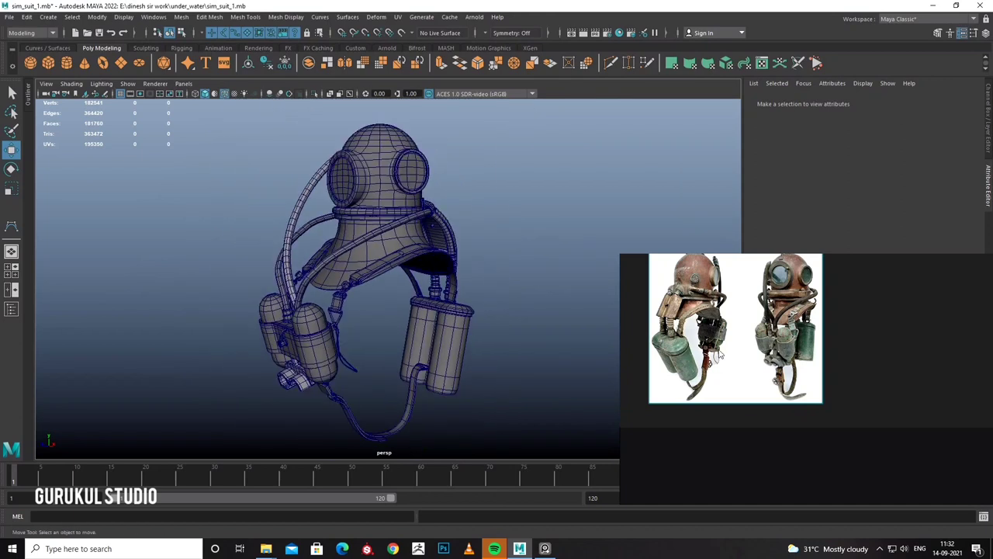
Select the strap at the buckle and begin a polygon cylinder on the grid in front view.
scroll(721, 355, "up", 2)
scroll(722, 350, "up", 2)
scroll(722, 349, "up", 2)
scroll(720, 347, "down", 2)
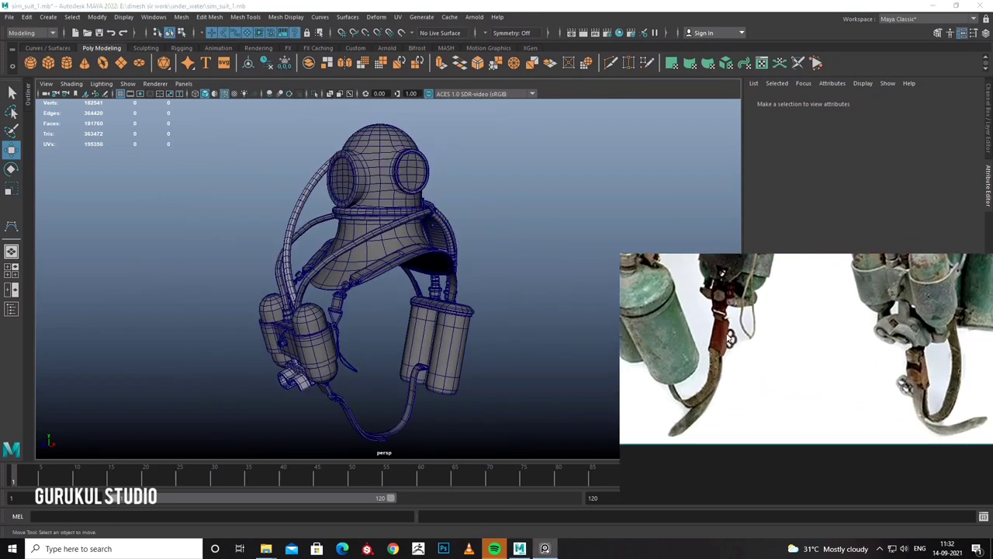
scroll(720, 348, "down", 1)
scroll(720, 348, "down", 3)
scroll(853, 449, "up", 3)
scroll(853, 449, "down", 3)
left_click(356, 377)
key("space")
key("space")
scroll(287, 349, "up", 2)
scroll(372, 333, "up", 2)
scroll(394, 339, "up", 1)
key("5")
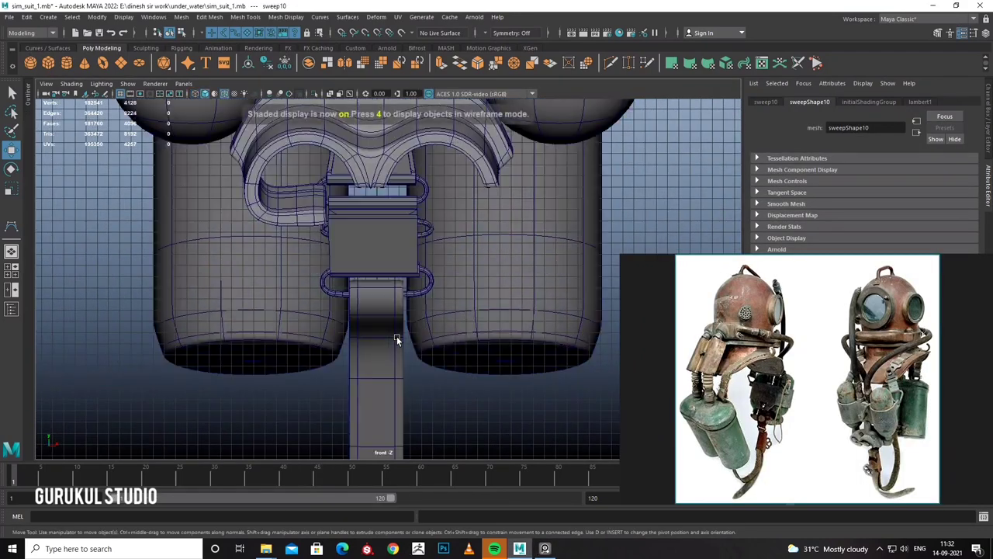
scroll(396, 339, "up", 2)
left_click(67, 63)
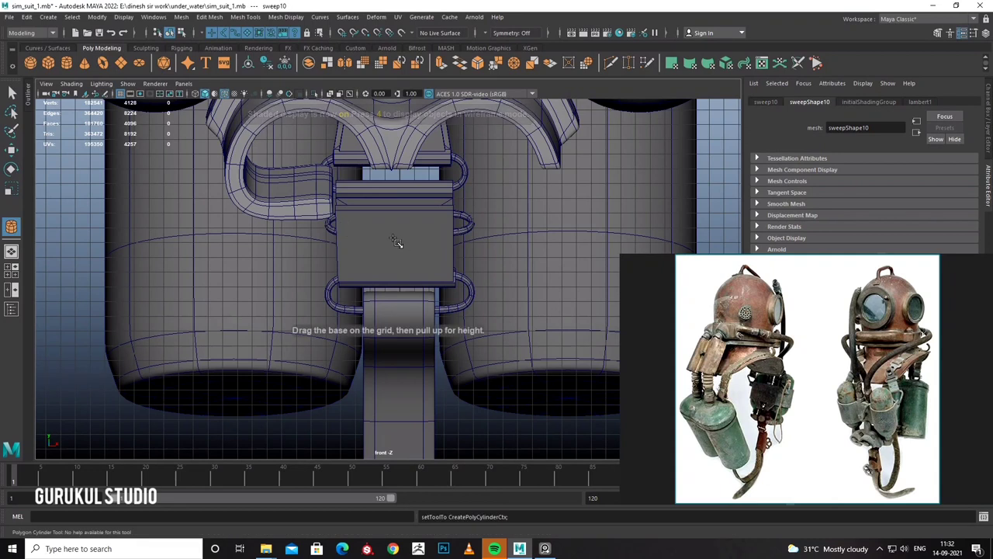
left_click(402, 242)
Finish sizing the cylinder in top view and move it along Z onto the buckle.
key("4")
scroll(400, 240, "down", 5)
key("space")
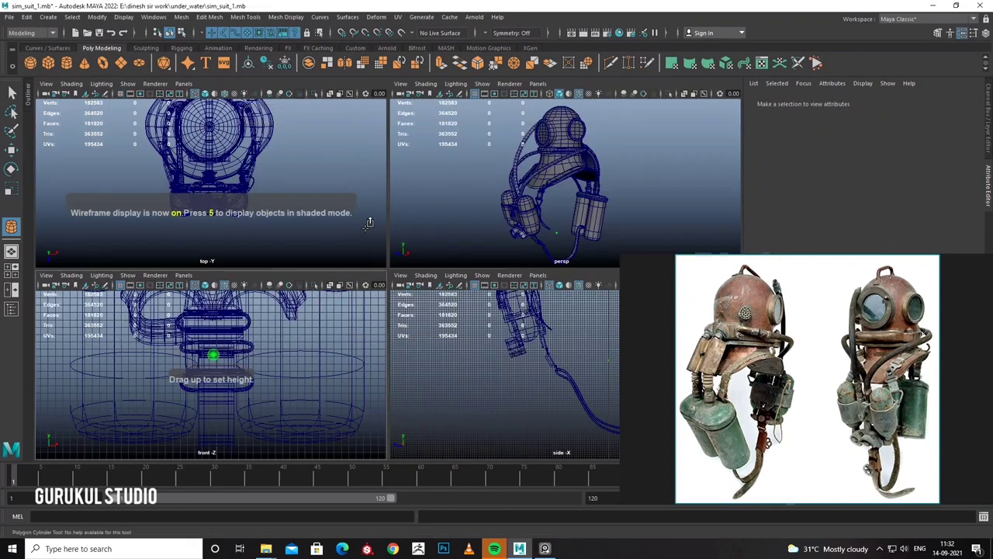
key("space")
scroll(364, 287, "up", 2)
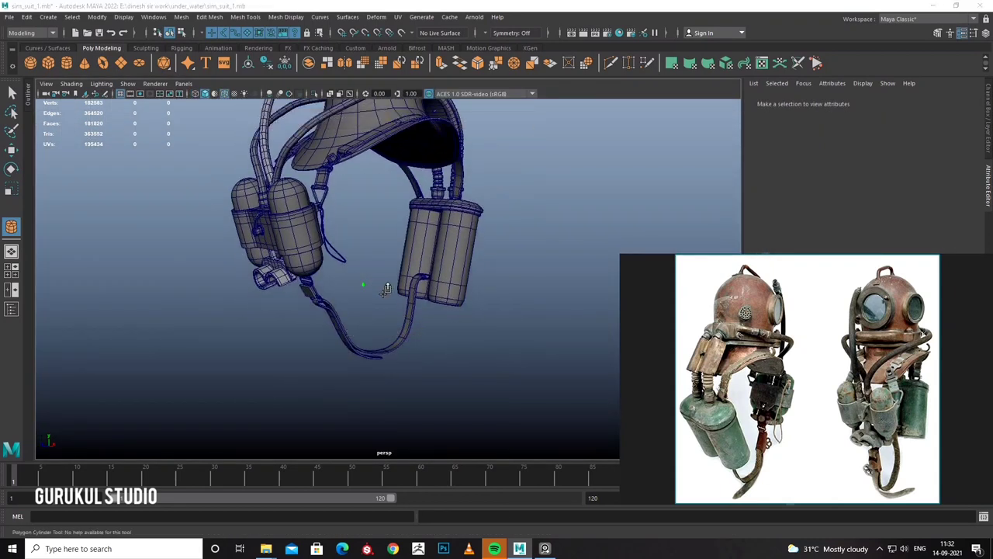
key("space")
key("space")
scroll(392, 287, "down", 2)
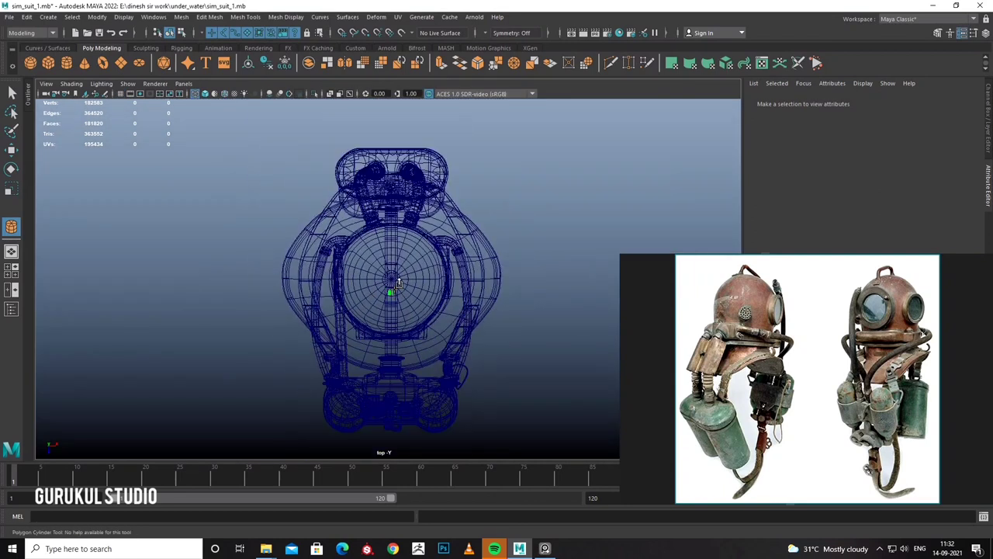
left_click_drag(396, 283, 400, 339)
middle_click_drag(400, 339, 400, 274, "alt")
left_click_drag(399, 273, 394, 395)
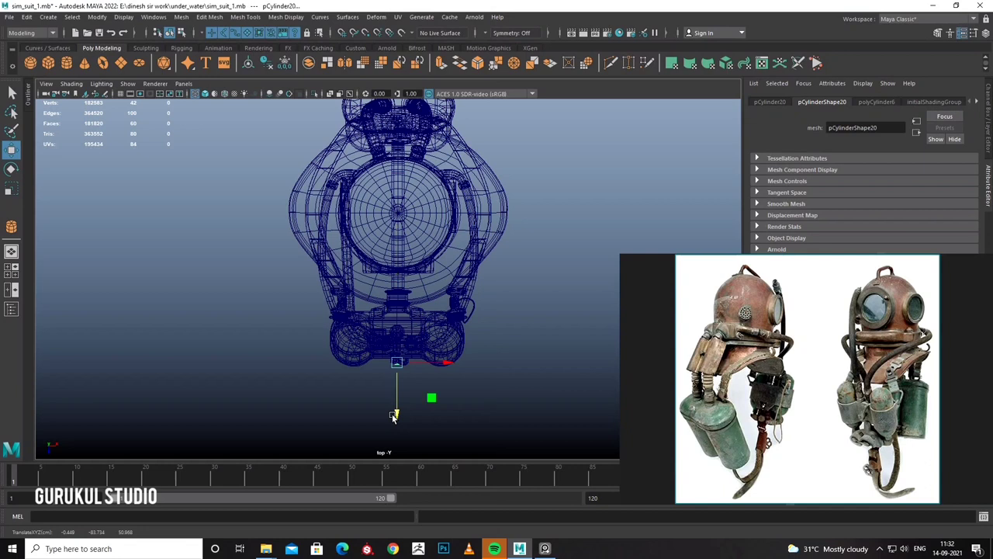
Set pCylinder20's Subdivisions Axis from 20 to 10 in the Channel Box.
key("space")
key("space")
left_click_drag(325, 274, 330, 268, "alt")
key("space")
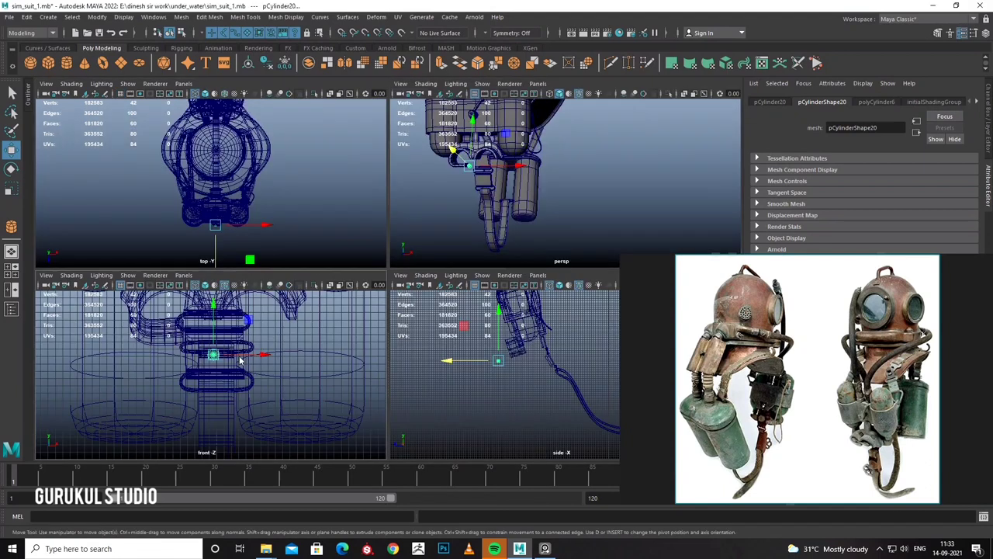
key("space")
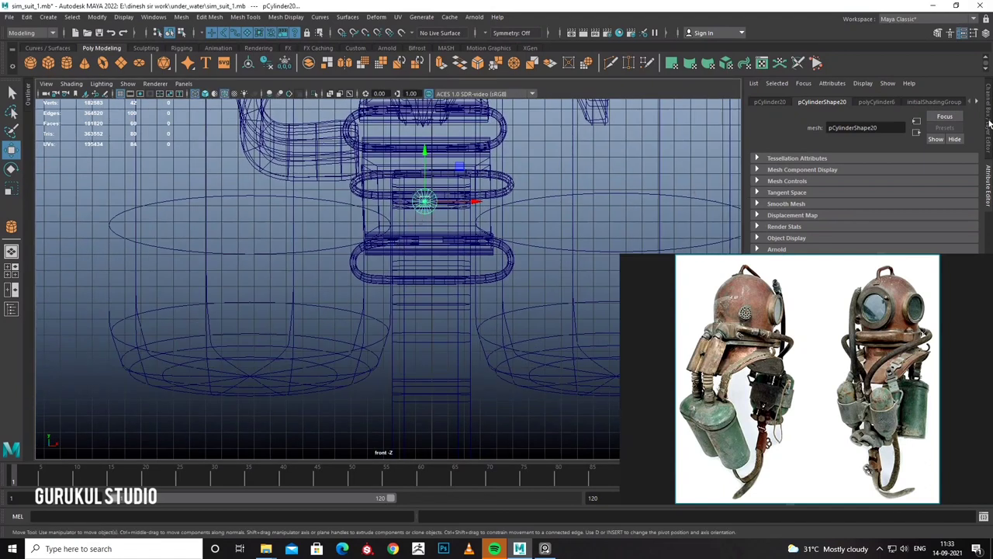
left_click(989, 124)
key("Return")
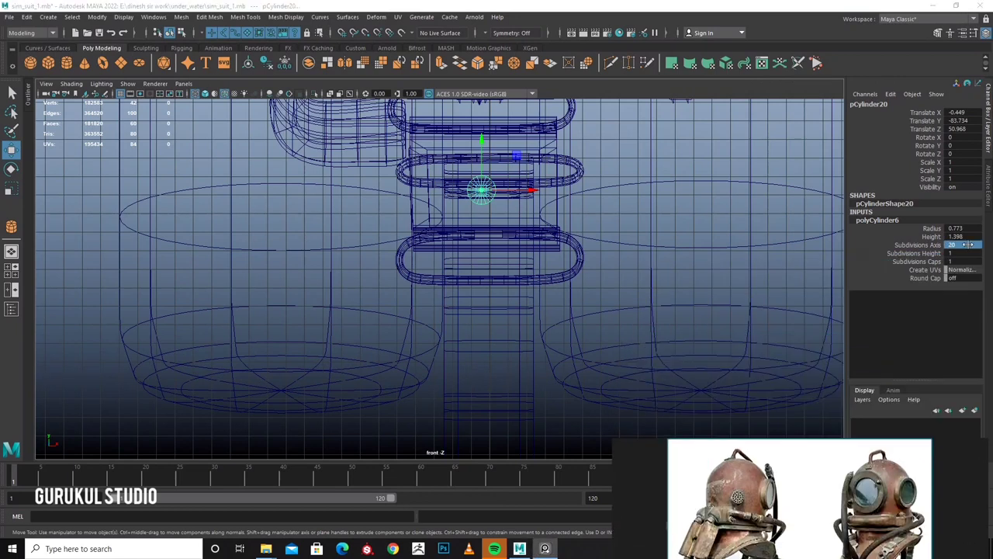
double_click(970, 246)
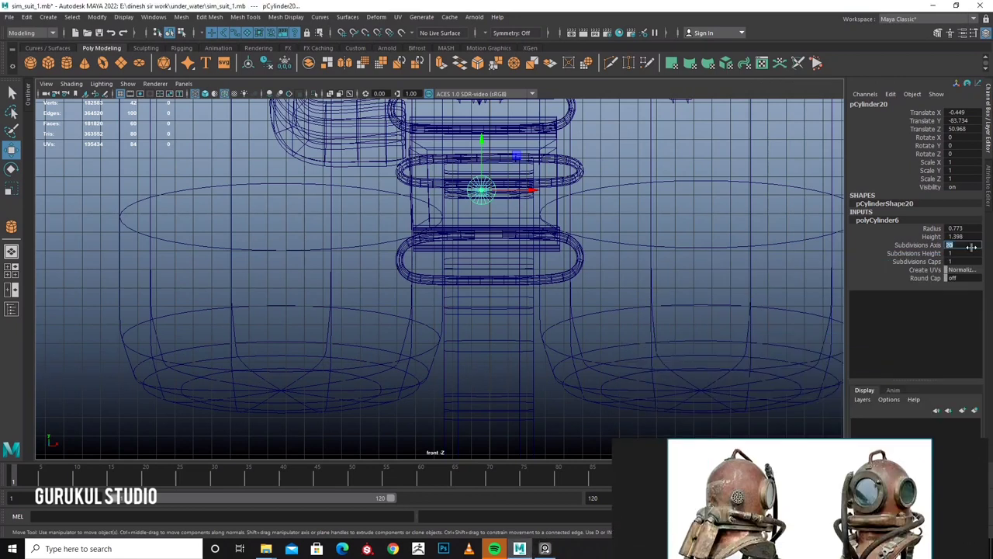
type("10")
scroll(517, 212, "up", 3)
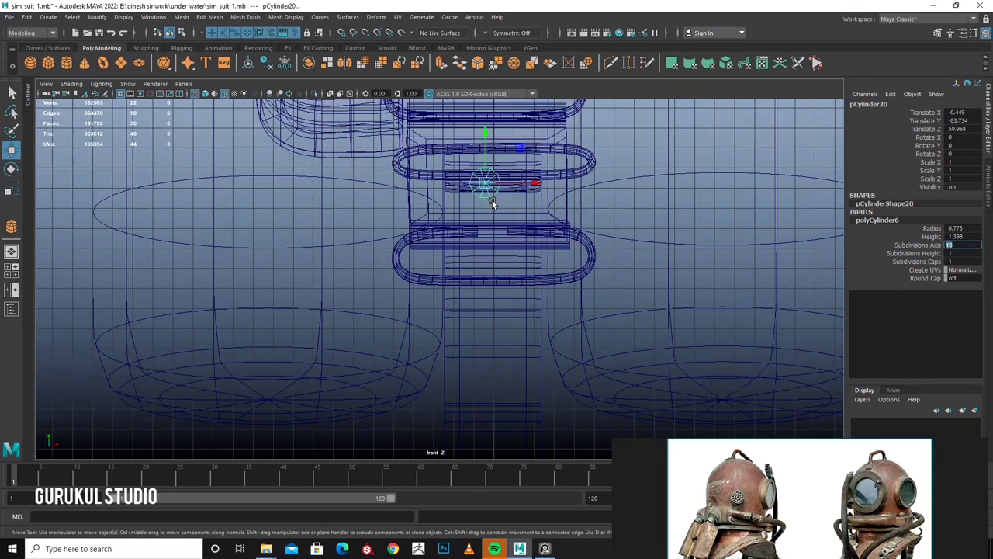
Pick the CV Curve tool from the Create menu's curve tools.
left_click(48, 16)
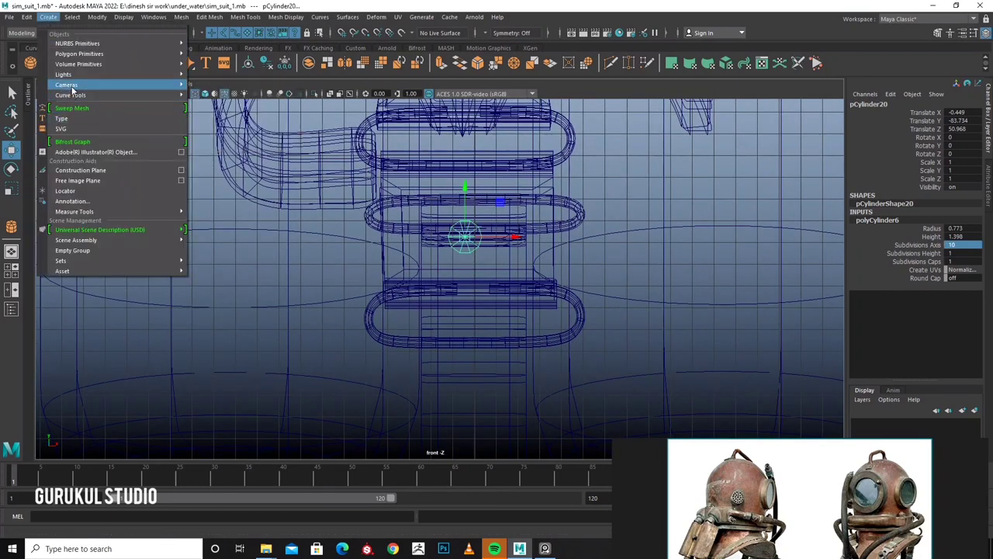
scroll(417, 267, "up", 2)
scroll(418, 268, "up", 2)
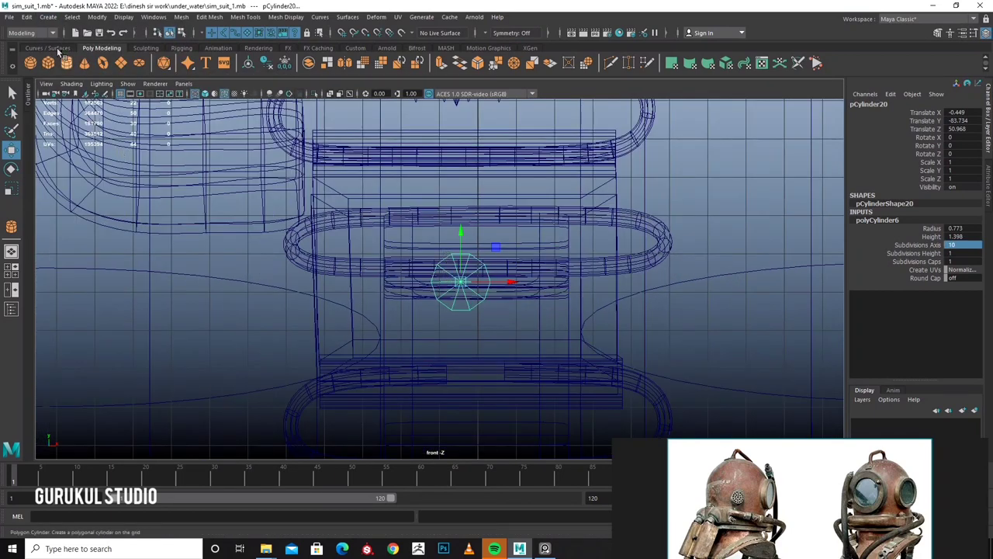
left_click(48, 16)
mouse_move(71, 95)
left_click(218, 94)
Draw a CV curve loop above the small cylinder in front view.
scroll(418, 264, "up", 2)
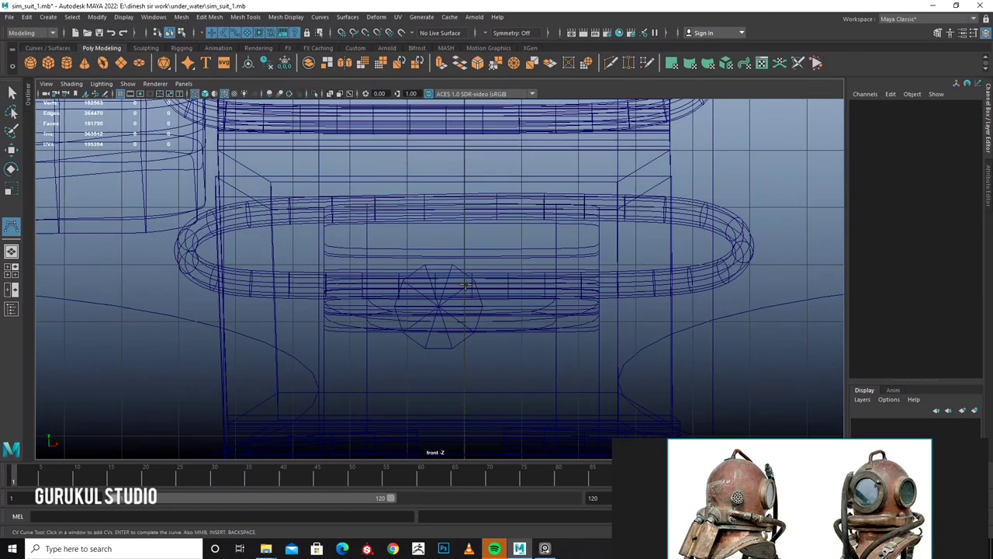
scroll(418, 264, "up", 2)
left_click(417, 264)
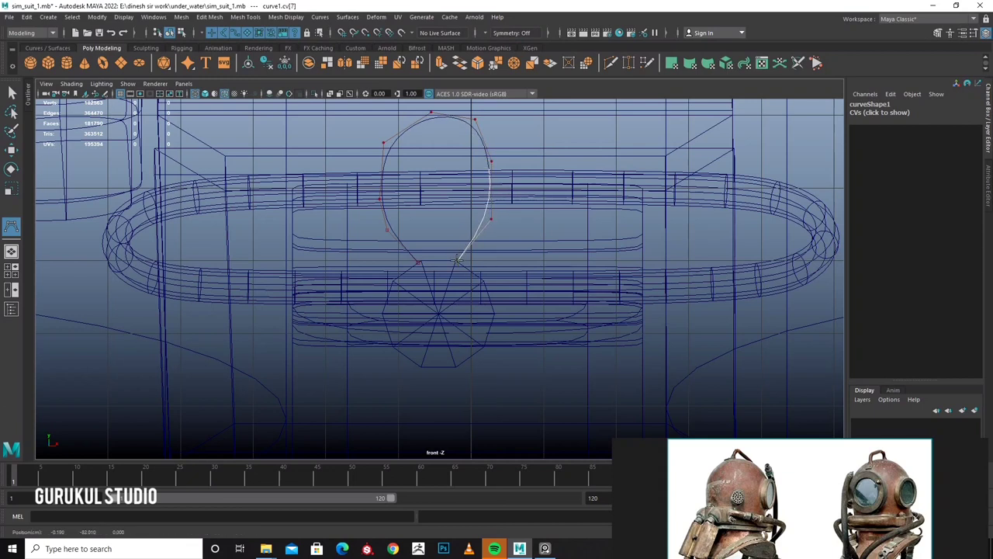
key("Return")
middle_click_drag(465, 238, 466, 269, "alt")
Reshape the loop's control points into a teardrop shape.
right_click(411, 157)
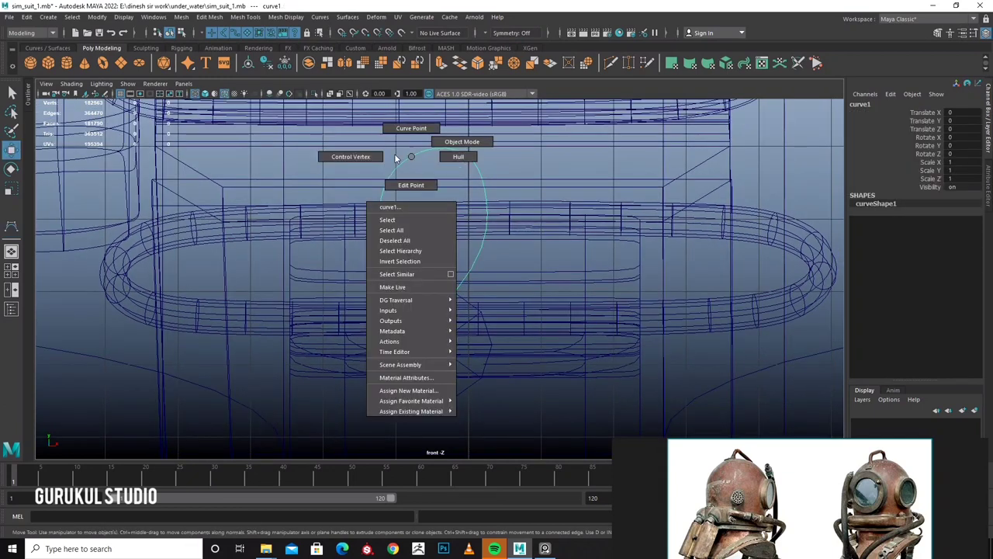
left_click(367, 155)
left_click(380, 169)
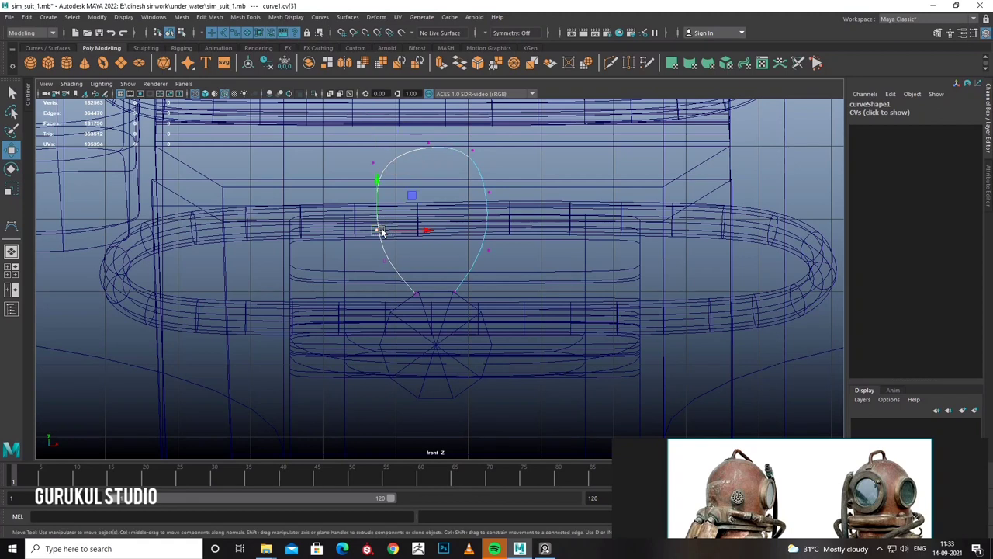
left_click(386, 261)
mouse_move(361, 158)
left_mouse_down()
mouse_move(379, 175)
mouse_move(411, 164)
left_mouse_up()
left_click(473, 153)
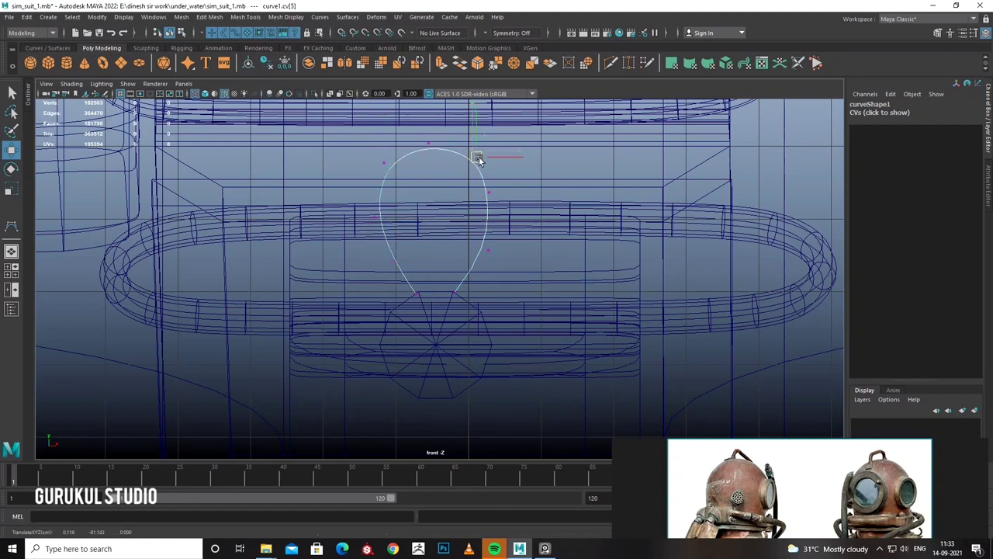
middle_click_drag(485, 206, 479, 199, "alt")
mouse_move(436, 117)
right_mouse_down()
mouse_move(450, 107)
mouse_move(445, 121)
right_mouse_up()
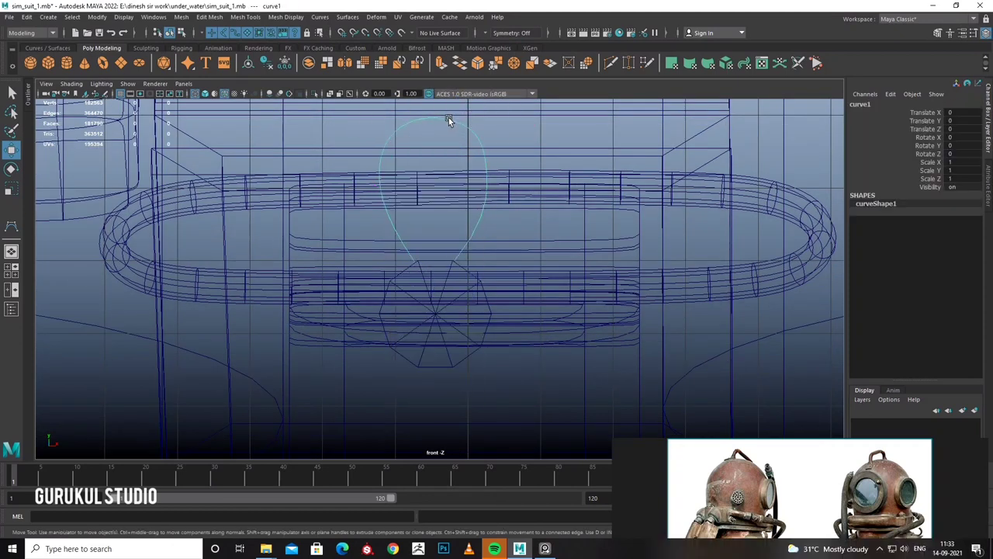
left_click(50, 17)
Sweep a tube along the loop, inspect it in perspective, then reselect the loop curve.
left_click(69, 105)
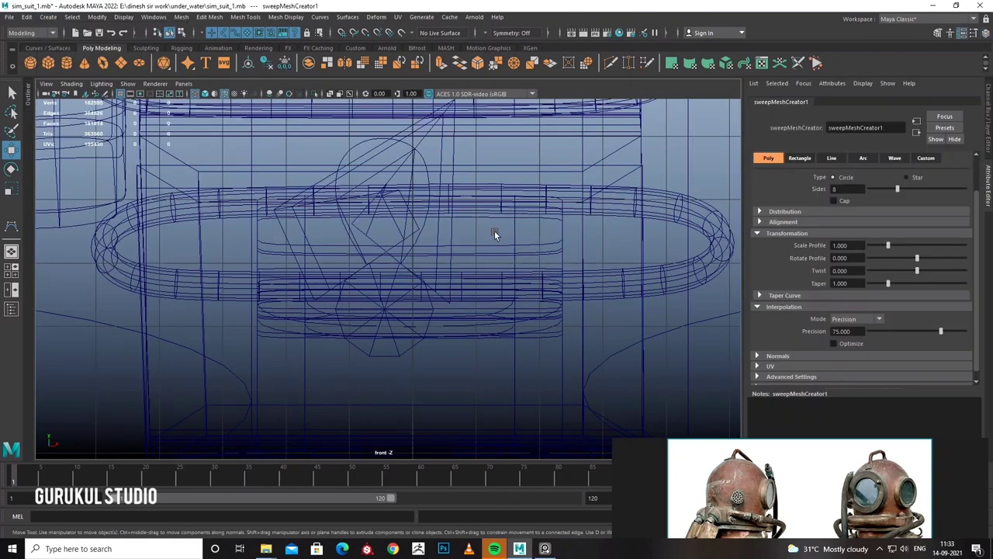
key("space")
mouse_move(599, 204)
left_mouse_down("alt")
mouse_move(468, 213)
mouse_move(429, 240)
mouse_move(439, 272)
left_mouse_up("alt")
scroll(459, 221, "up", 3)
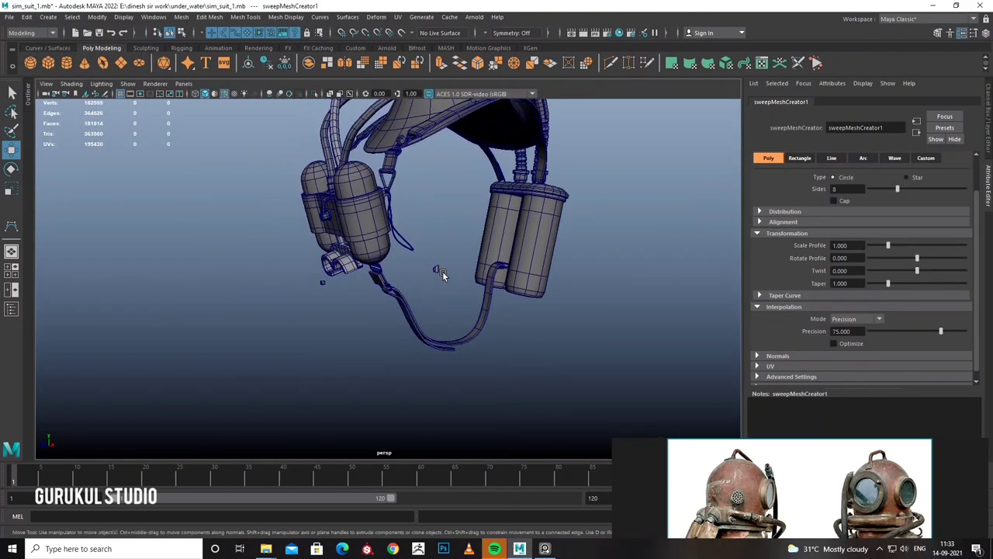
scroll(432, 273, "up", 3)
scroll(428, 277, "up", 2)
left_click(497, 253)
left_click(637, 264)
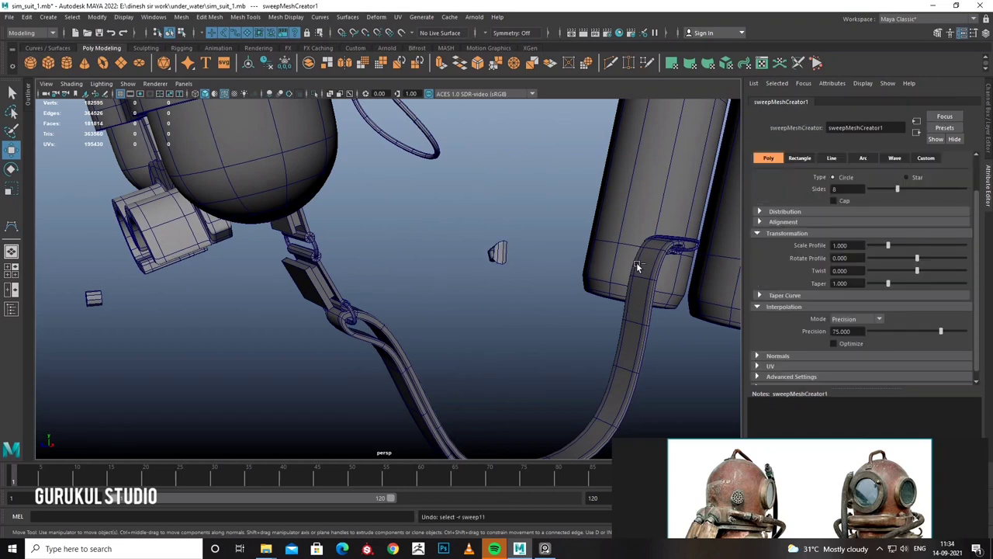
key("f")
left_click(555, 285)
scroll(488, 233, "up", 3)
left_click_drag(479, 214, 510, 253)
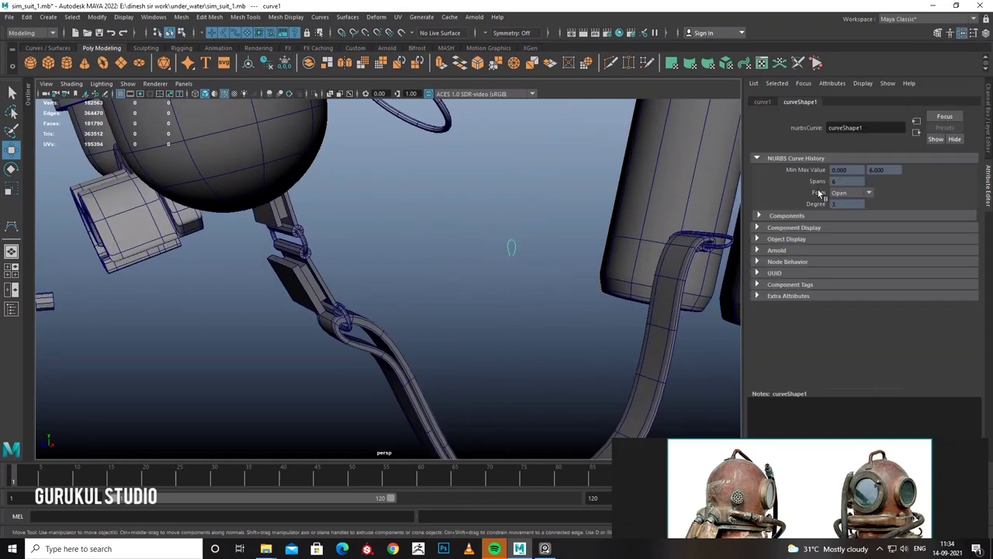
Sweep the loop curve again and thin the tube's profile scale to 0.191.
left_click(52, 17)
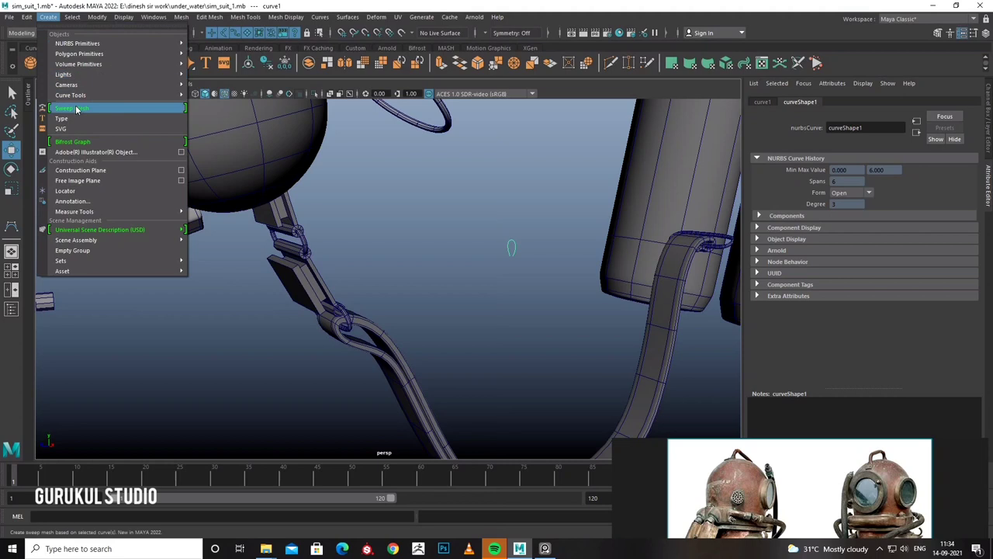
left_click(76, 110)
left_click_drag(885, 248, 874, 248)
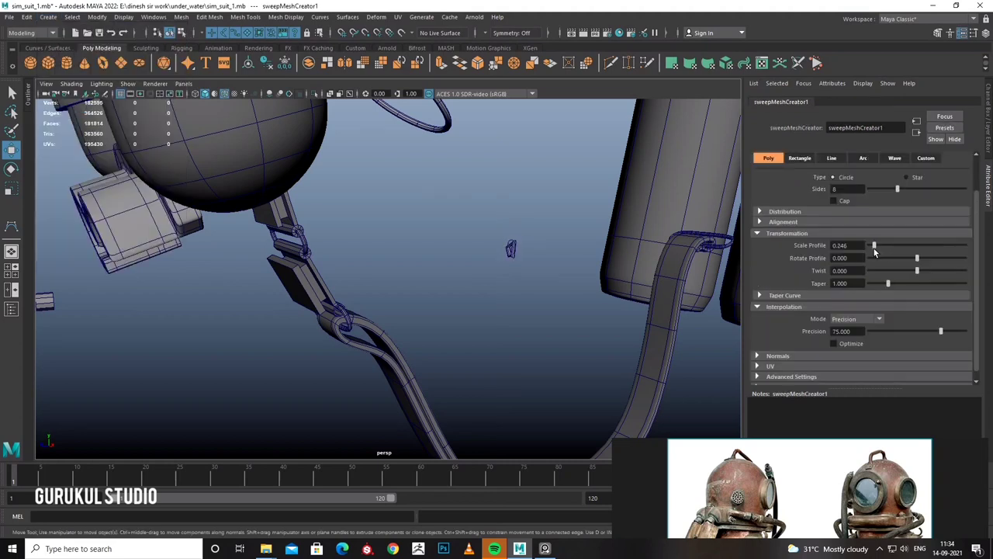
scroll(605, 268, "up", 5)
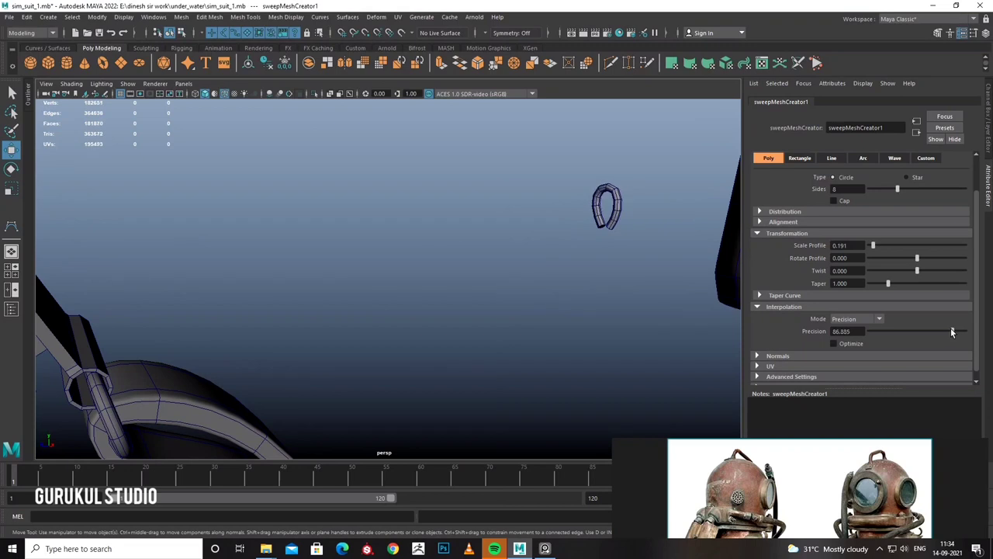
Delete the swept loop's construction history and reselect the U-shaped mesh.
left_click(596, 206)
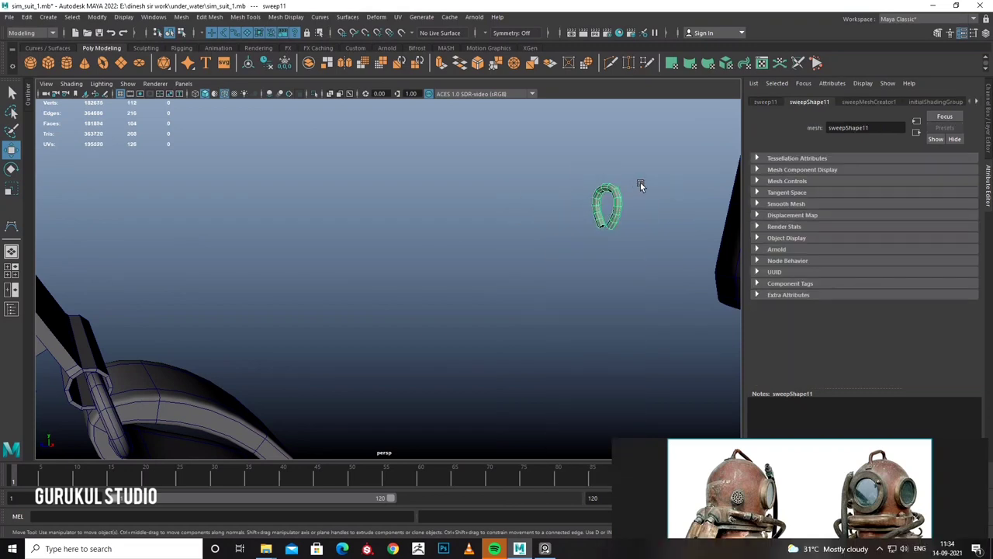
left_click(27, 16)
mouse_move(56, 139)
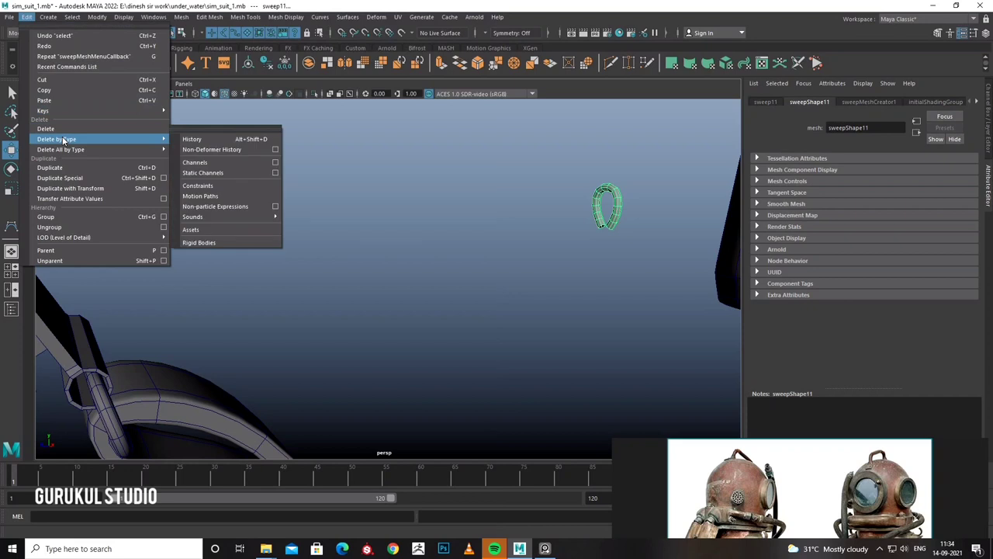
left_click(210, 143)
left_click(571, 182)
left_click_drag(631, 249, 632, 250)
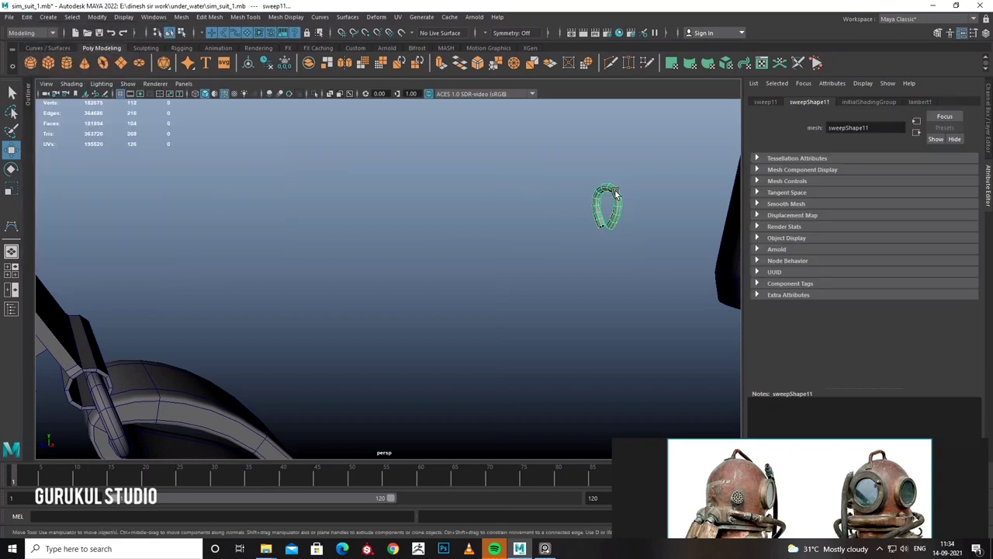
left_click(420, 120)
mouse_move(593, 194)
left_mouse_down()
mouse_move(562, 217)
mouse_move(523, 210)
left_mouse_up()
Centre the sweep mesh's pivot and delete its leftover guide curve.
left_click(253, 68)
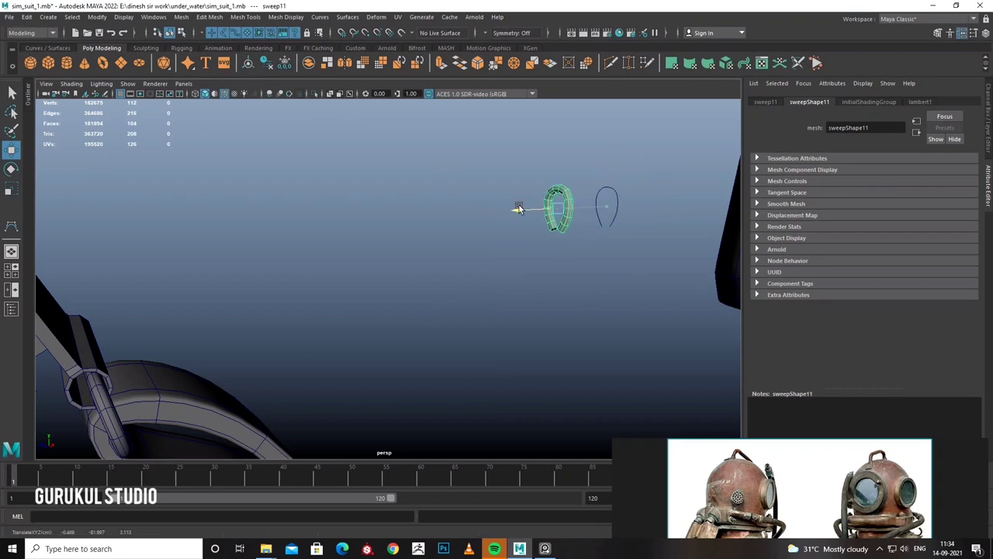
left_click(604, 236)
key("Delete")
left_click(604, 235)
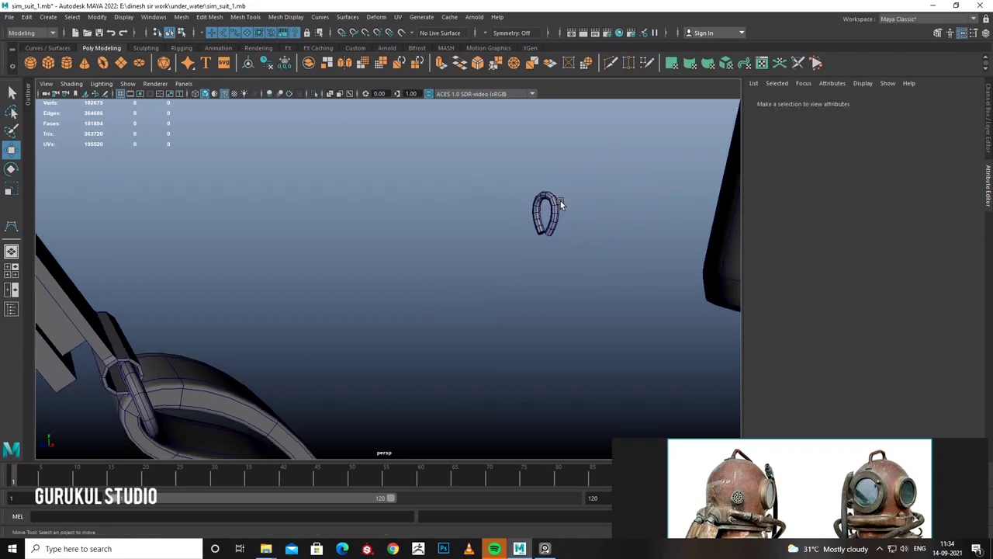
left_click(560, 201)
Scale the small cylinder up about 1.2 times in front view.
key("space")
key("space")
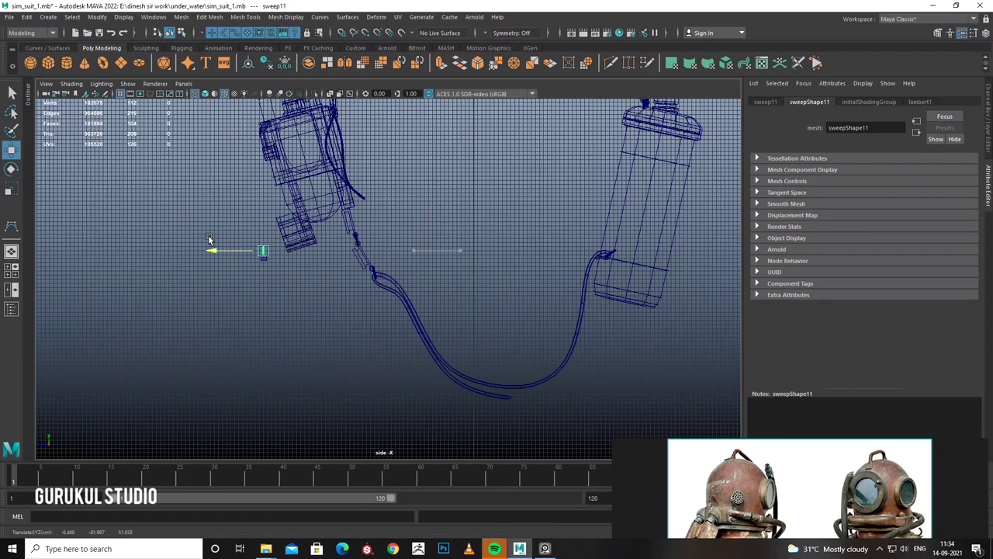
key("space")
key("space")
scroll(326, 318, "up", 3)
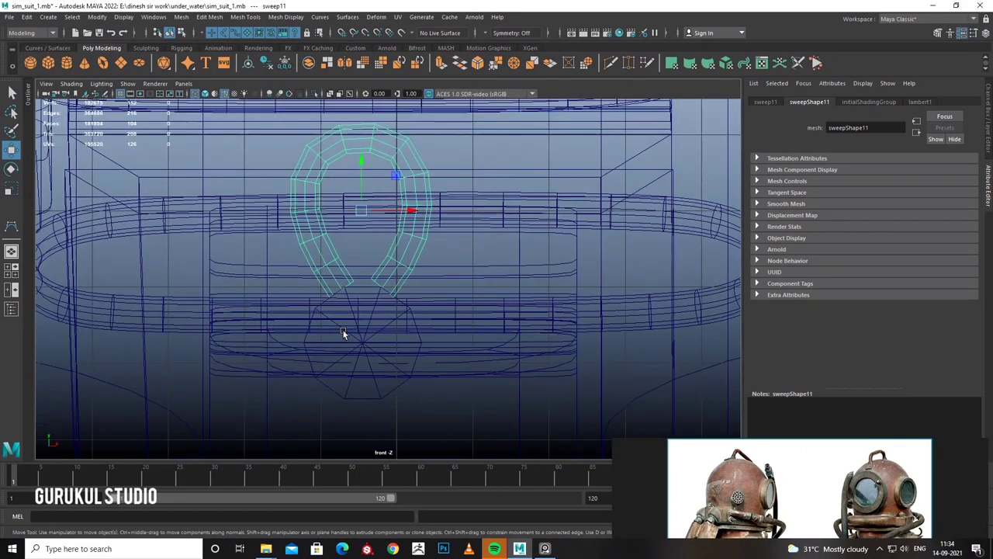
middle_click_drag(344, 332, 354, 288, "alt")
left_click(365, 310)
key("r")
left_click_drag(362, 308, 383, 315)
Rotate a copy of the loop around the cylinder and repeat it with Shift+D.
left_click(411, 225)
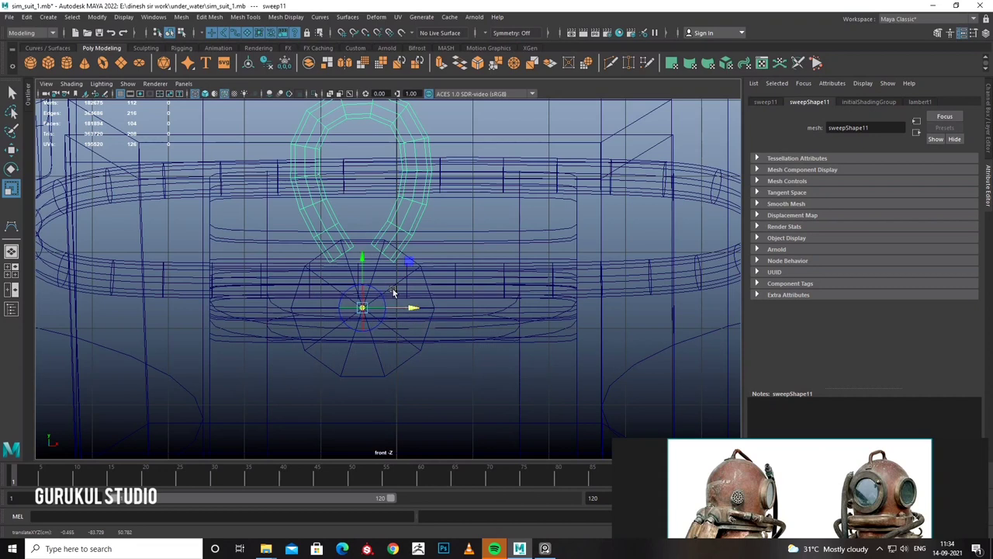
key("r")
key("w")
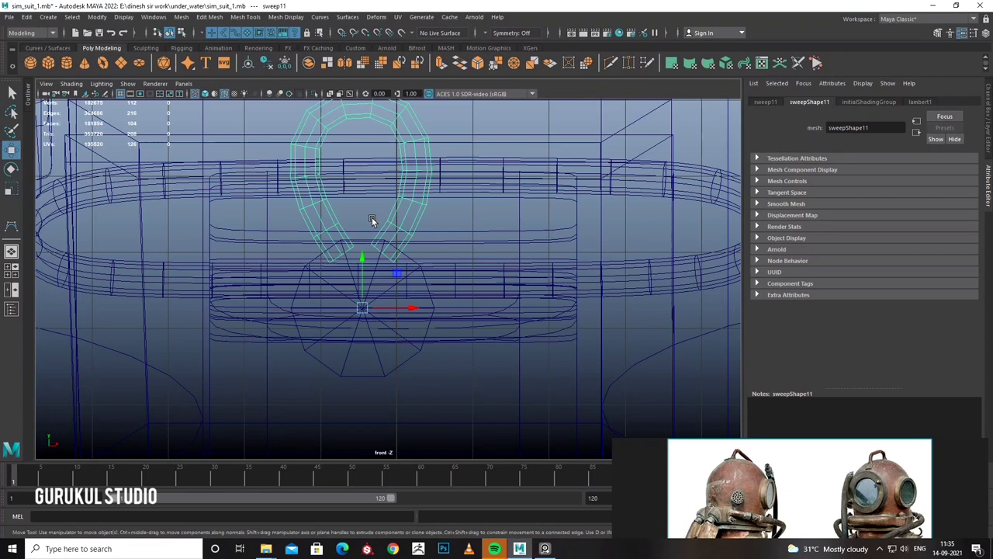
key("e")
left_click_drag(389, 270, 415, 308)
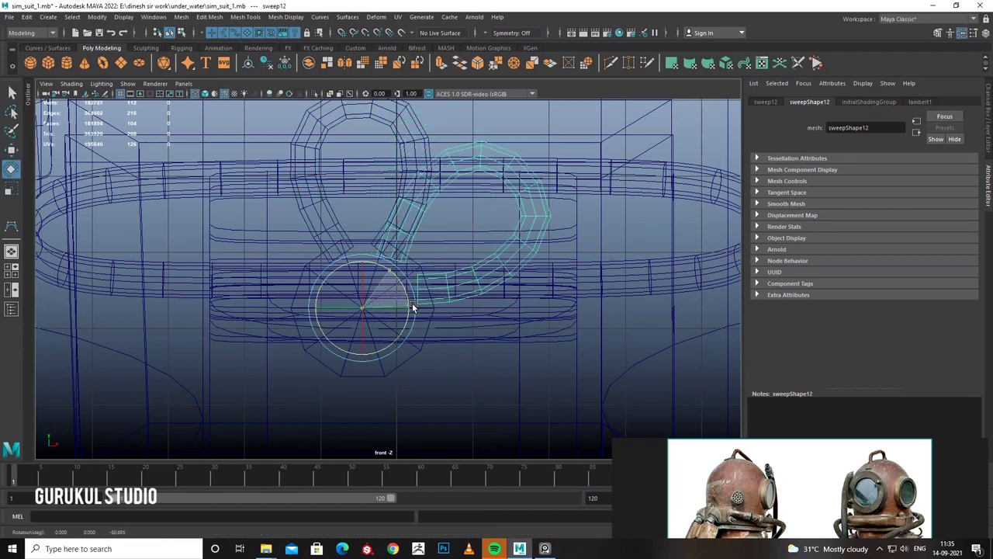
key("shift+d")
key("shift+d")
key("shift+d")
Check the flower-shaped ring in perspective and select the cylinder.
key("space")
left_click(407, 267)
mouse_move(407, 266)
left_mouse_down("alt")
mouse_move(326, 253)
mouse_move(343, 263)
mouse_move(247, 279)
left_mouse_up("alt")
left_click(247, 279)
mouse_move(163, 238)
left_mouse_down()
mouse_move(202, 261)
mouse_move(322, 248)
mouse_move(214, 189)
mouse_move(200, 215)
left_mouse_up()
left_click(200, 215)
left_click(164, 206)
key("w")
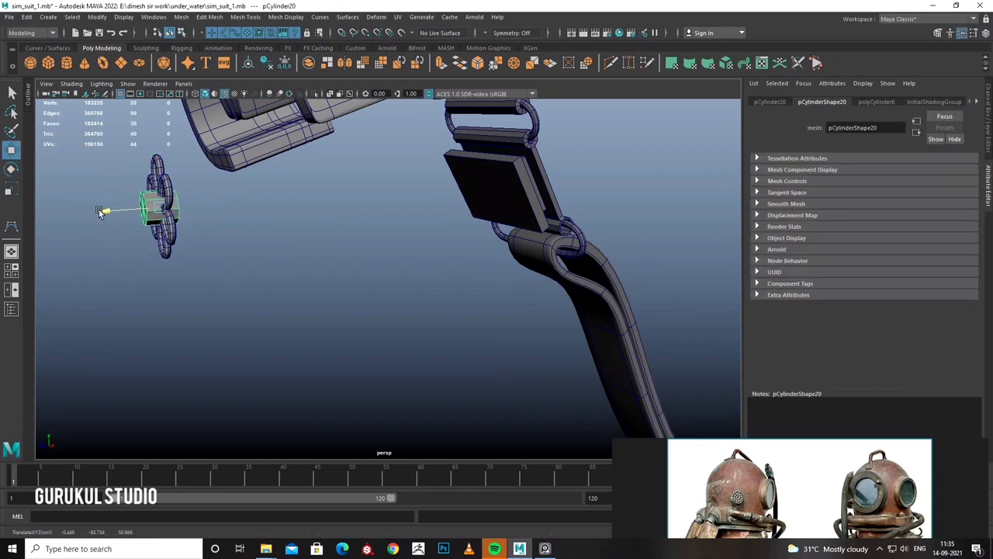
Combine the cylinder and all loop copies into one mesh.
left_click_drag(117, 145, 178, 269)
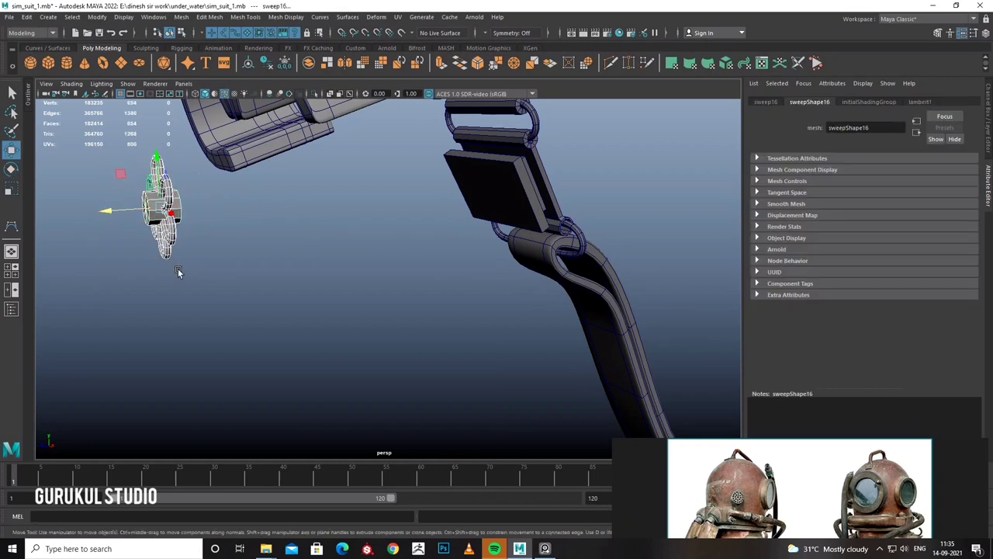
left_click(178, 17)
left_click(233, 55)
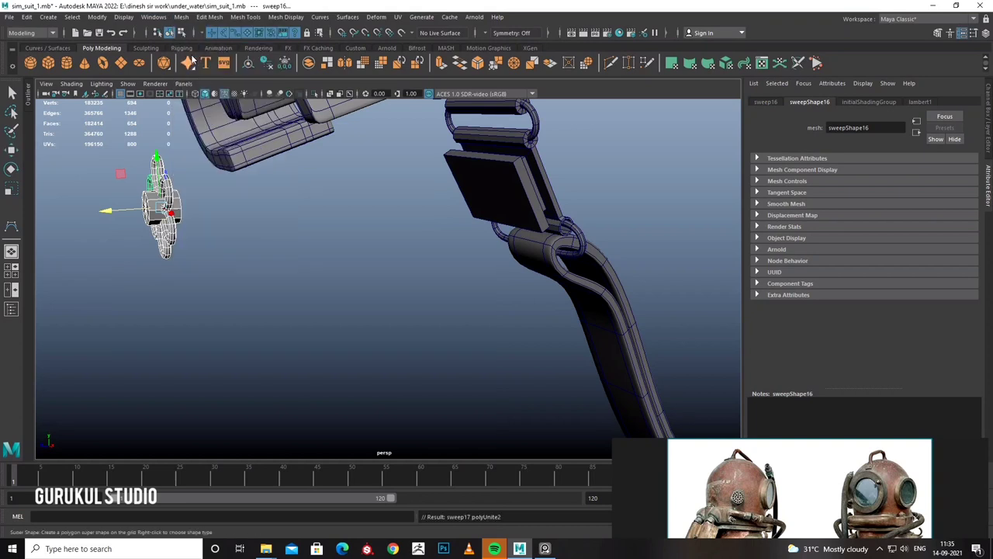
key("t")
mouse_move(257, 206)
left_mouse_down("alt")
mouse_move(145, 186)
mouse_move(232, 222)
mouse_move(405, 219)
mouse_move(354, 228)
left_mouse_up("alt")
Extrude the cylinder's end face, scale it to about 0.8, and extrude again.
right_click(406, 198)
left_click(406, 203)
mouse_move(412, 199)
left_mouse_down("alt")
mouse_move(311, 180)
mouse_move(299, 108)
left_mouse_up("alt")
left_click(229, 226)
mouse_move(230, 226)
left_mouse_down("alt")
mouse_move(189, 198)
mouse_move(392, 236)
mouse_move(373, 231)
left_mouse_up("alt")
key("ctrl+e")
key("r")
left_click_drag(403, 194, 381, 194)
right_click_drag(375, 198, 365, 167, "shift")
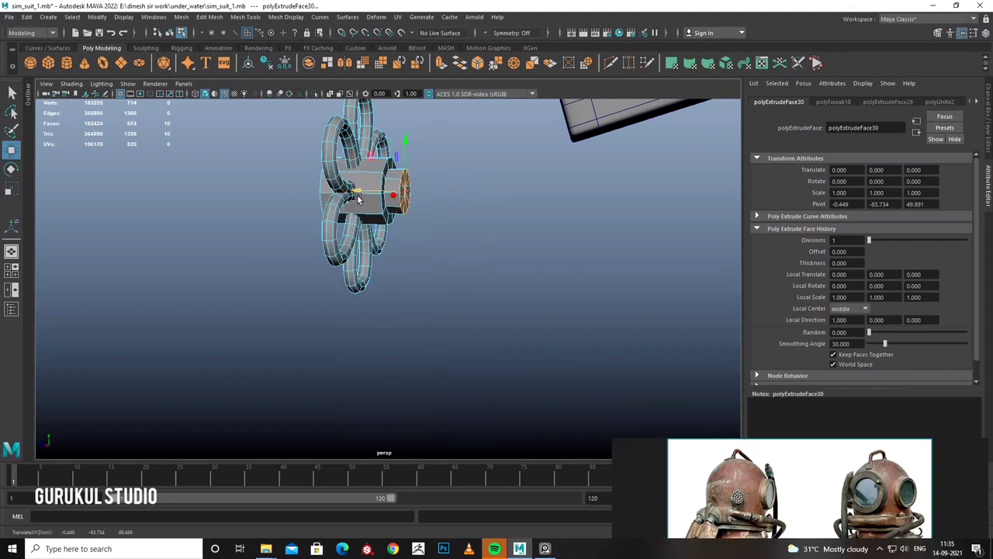
right_click_drag(357, 199, 408, 189)
Snap the fitting onto the strap with the Snap Together Tool.
left_click(96, 17)
left_click(116, 138)
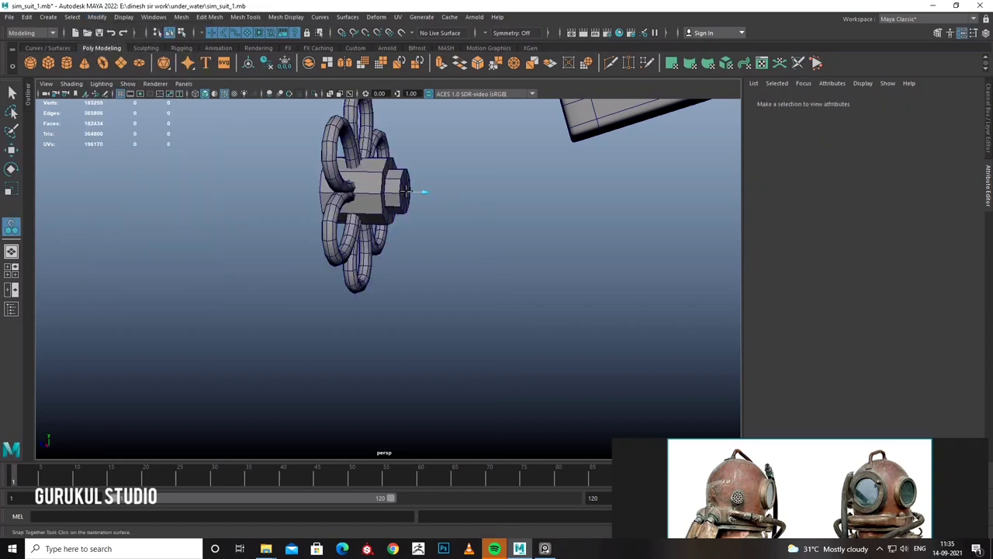
scroll(423, 191, "down", 5)
left_click_drag(549, 243, 543, 228, "alt")
scroll(543, 228, "up", 3)
scroll(543, 228, "up", 3)
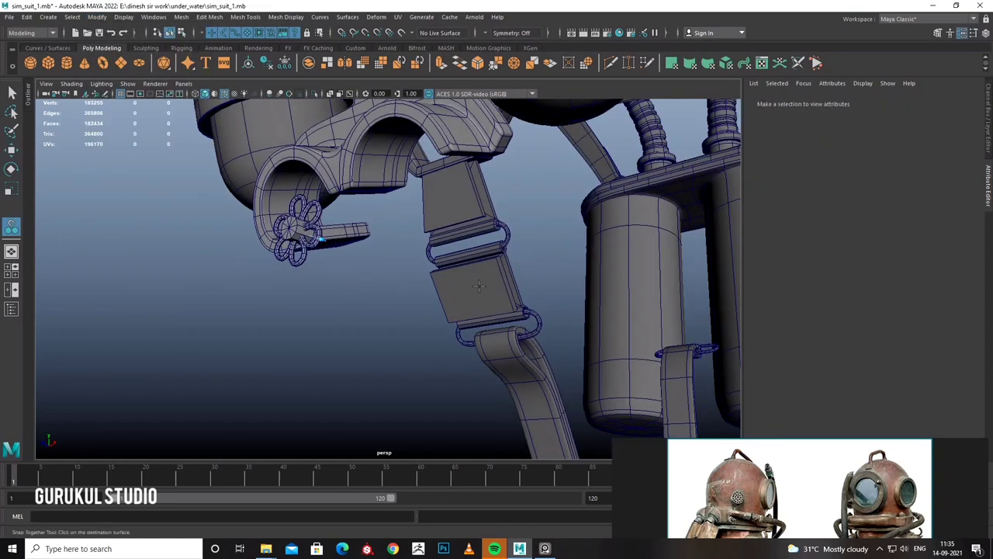
left_click_drag(516, 278, 546, 282, "alt")
key("Return")
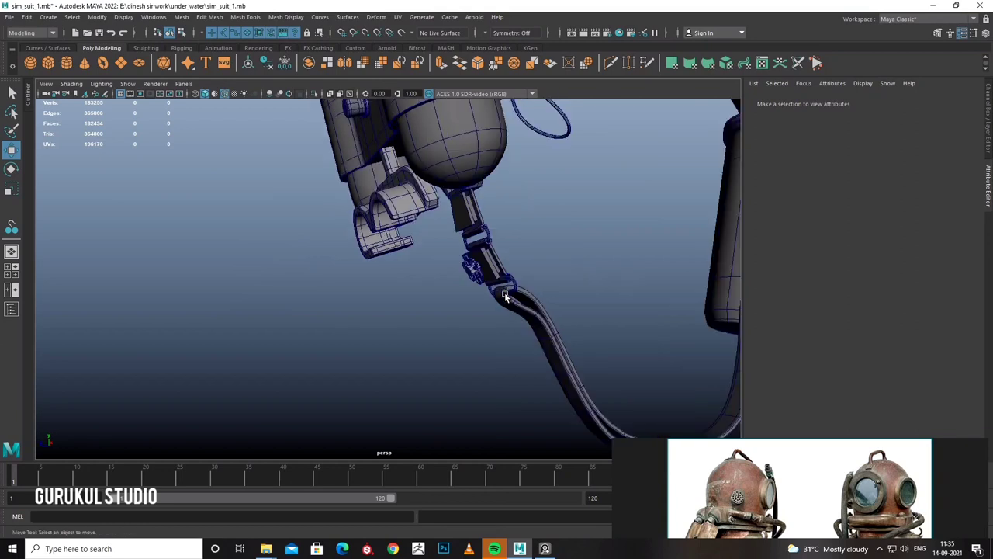
Orbit around the strap and tanks, and move the reference photo up out of the way.
scroll(546, 282, "up", 3)
mouse_move(485, 299)
left_mouse_down("alt")
mouse_move(507, 303)
mouse_move(401, 311)
mouse_move(447, 290)
mouse_move(419, 283)
mouse_move(441, 267)
left_mouse_up("alt")
scroll(396, 299, "up", 2)
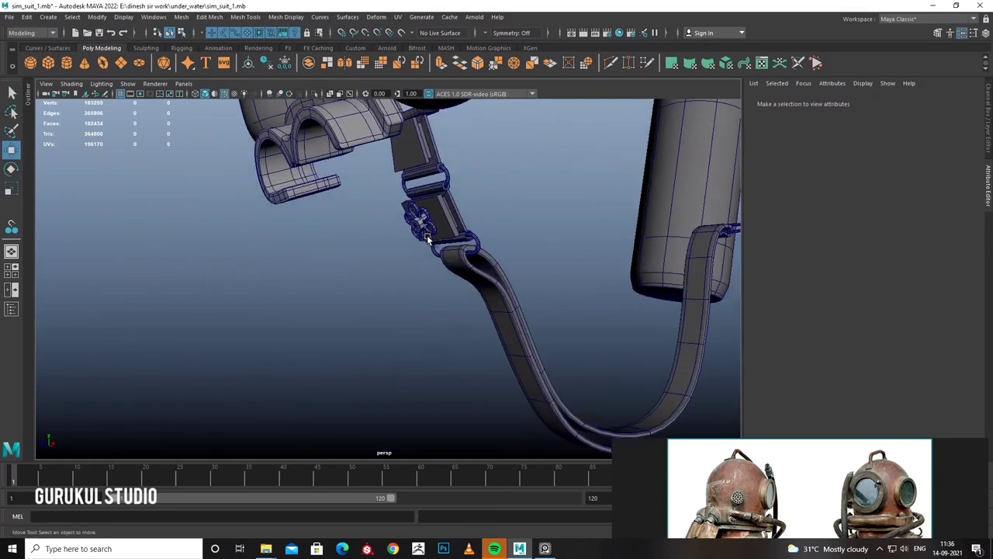
scroll(403, 282, "down", 5)
scroll(498, 282, "up", 4)
left_click_drag(497, 282, 397, 280, "alt")
left_click_drag(803, 486, 812, 321)
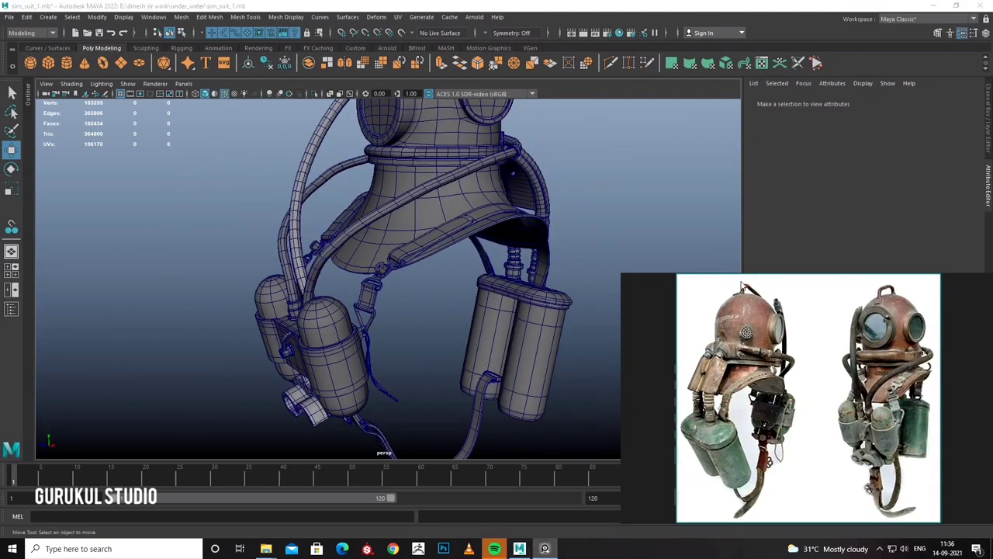
Select the helmet and frame it in the enlarged side view.
scroll(419, 277, "down", 5)
left_click_drag(443, 279, 419, 277, "alt")
scroll(391, 290, "up", 4)
left_click(396, 279)
key("space")
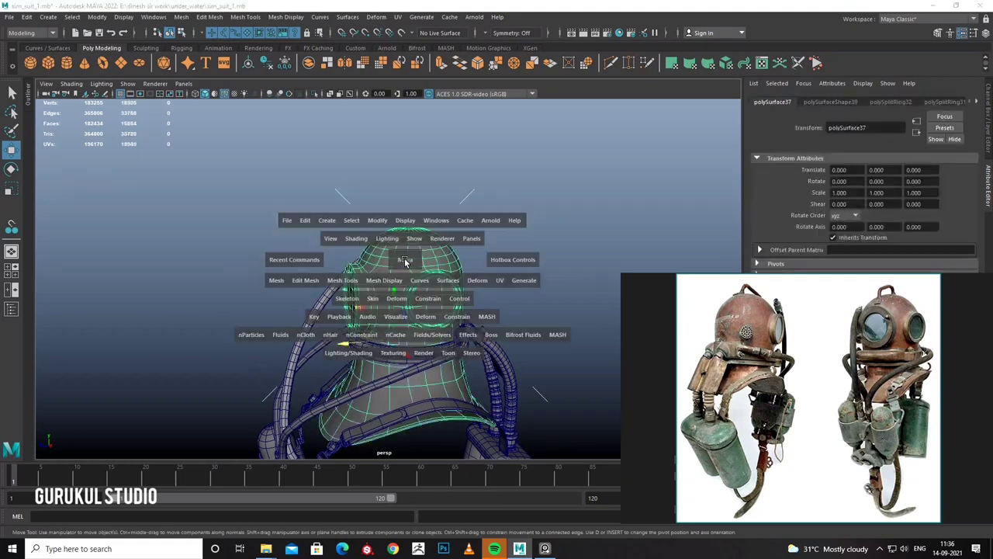
key("space")
key("f")
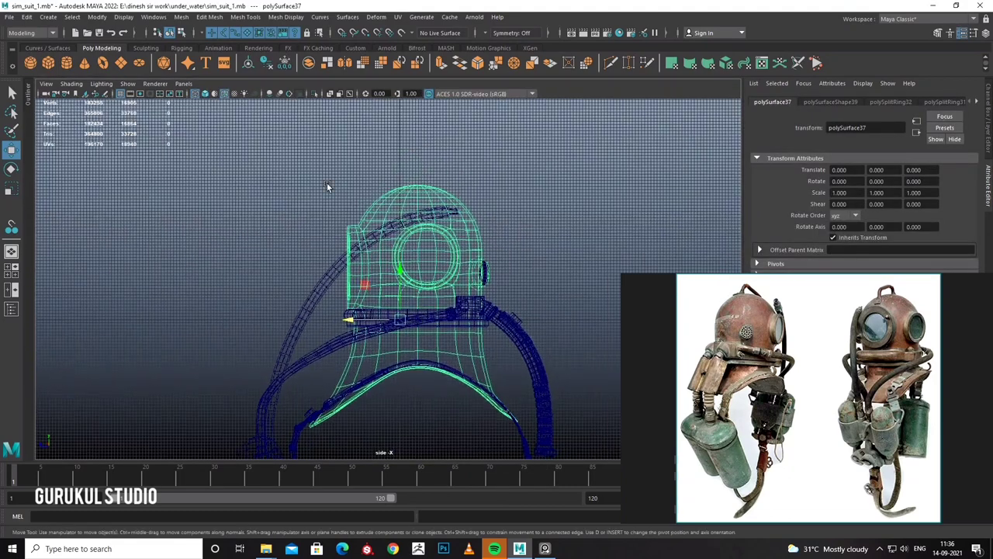
Draw a CV curve with points placed above the helmet dome.
left_click(48, 17)
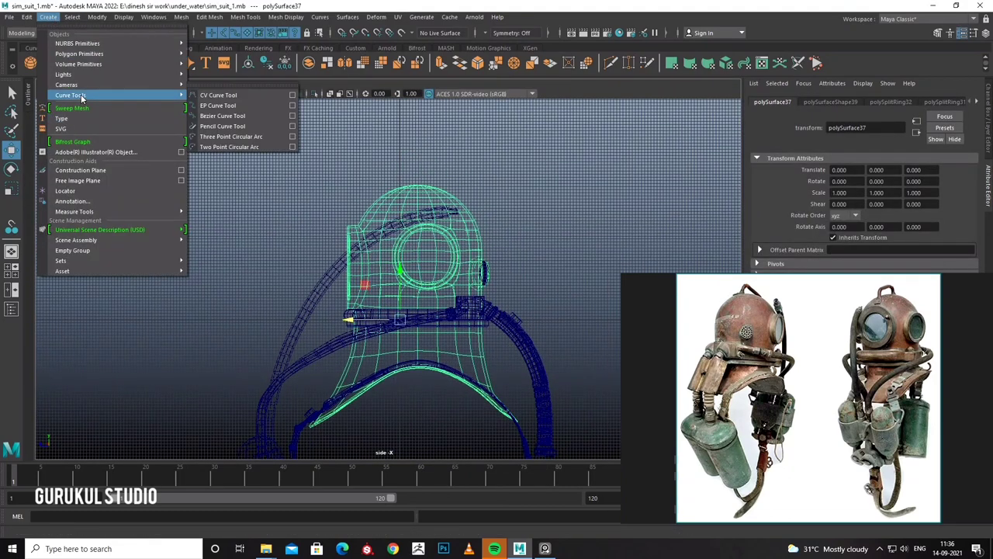
left_click(233, 98)
scroll(387, 194, "up", 3)
left_click(373, 184)
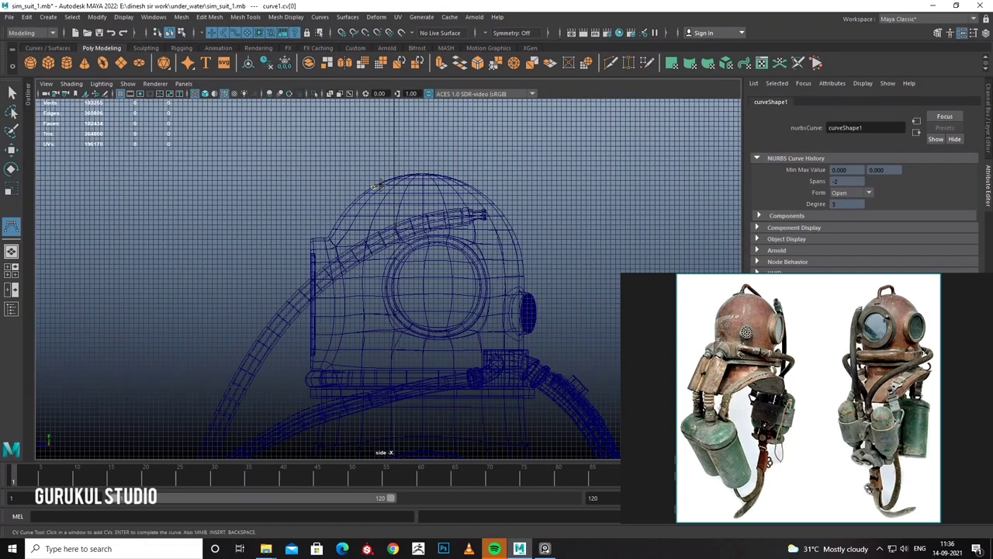
left_click(393, 154)
scroll(412, 150, "up", 2)
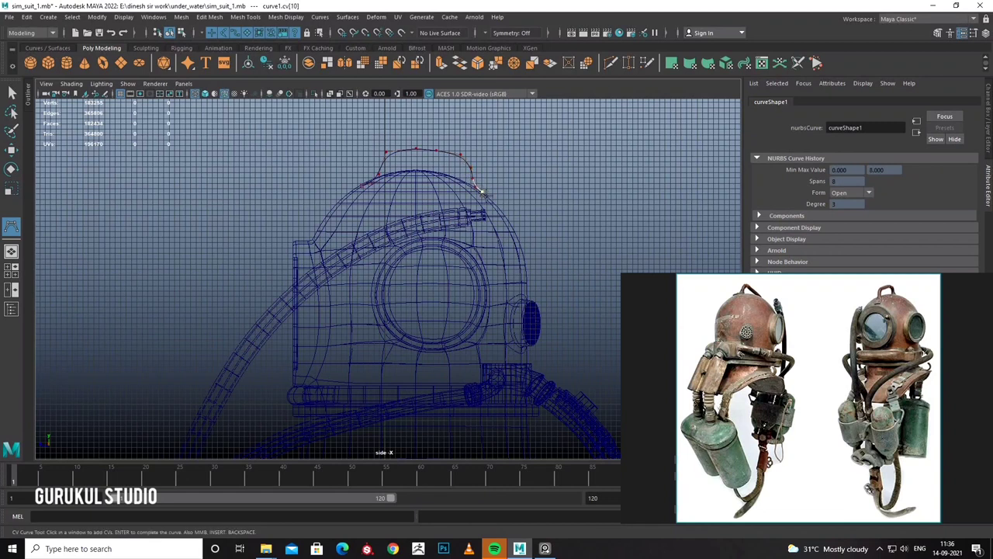
key("Return")
Centre the curve's pivot and move it over the helmet's centre.
key("w")
scroll(535, 159, "down", 3)
key("space")
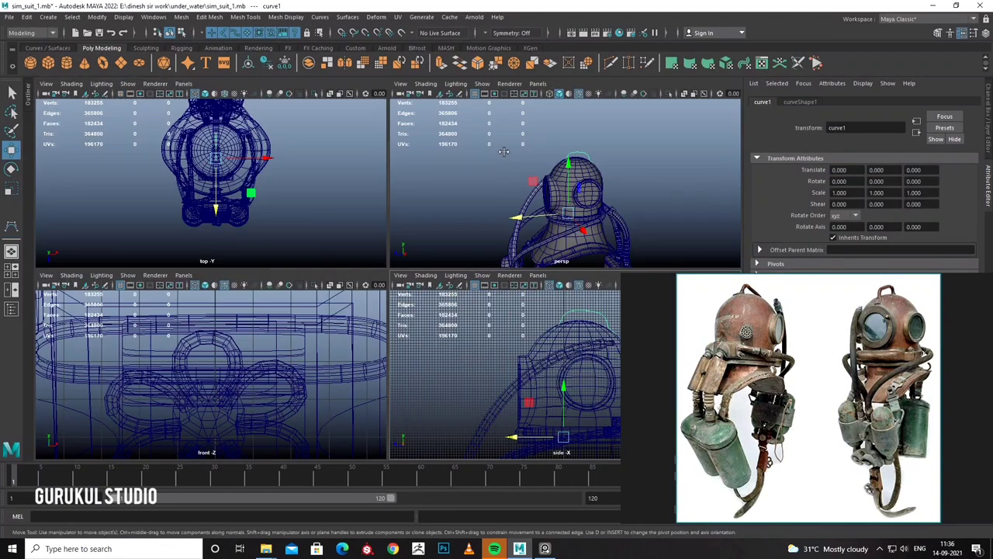
key("space")
left_click_drag(463, 187, 541, 215, "alt")
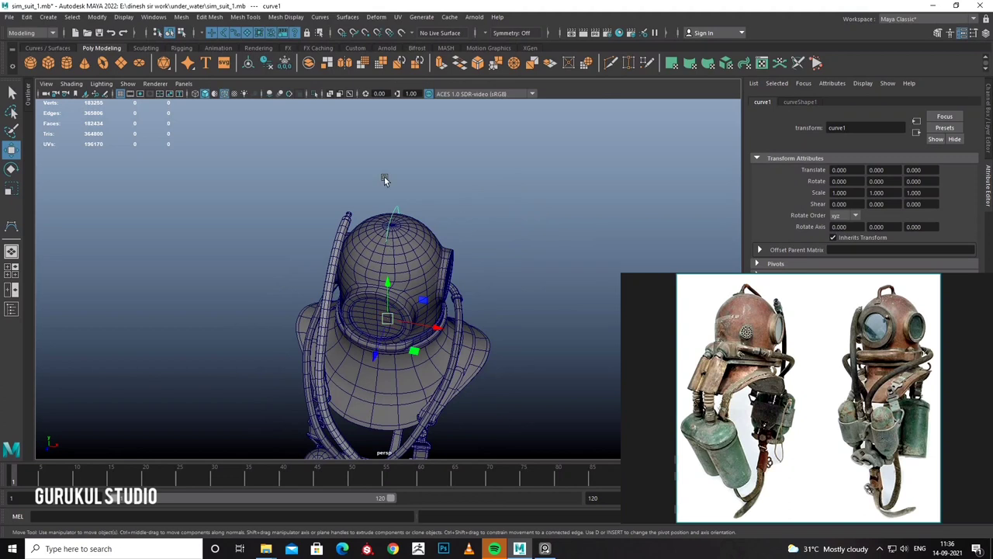
left_click(248, 63)
left_click_drag(443, 230, 406, 226)
scroll(405, 226, "up", 3)
Frame the dome curve and select its control vertices near the pipe.
key("space")
key("space")
scroll(553, 326, "up", 2)
key("space")
scroll(273, 337, "up", 3)
scroll(330, 401, "up", 2)
key("f")
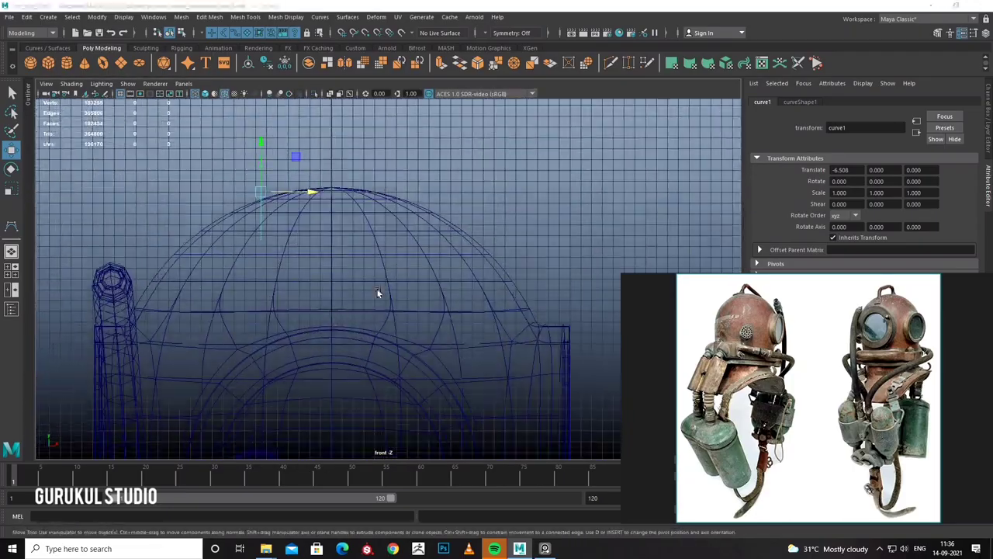
key("space")
key("space")
left_click_drag(543, 209, 450, 225, "alt")
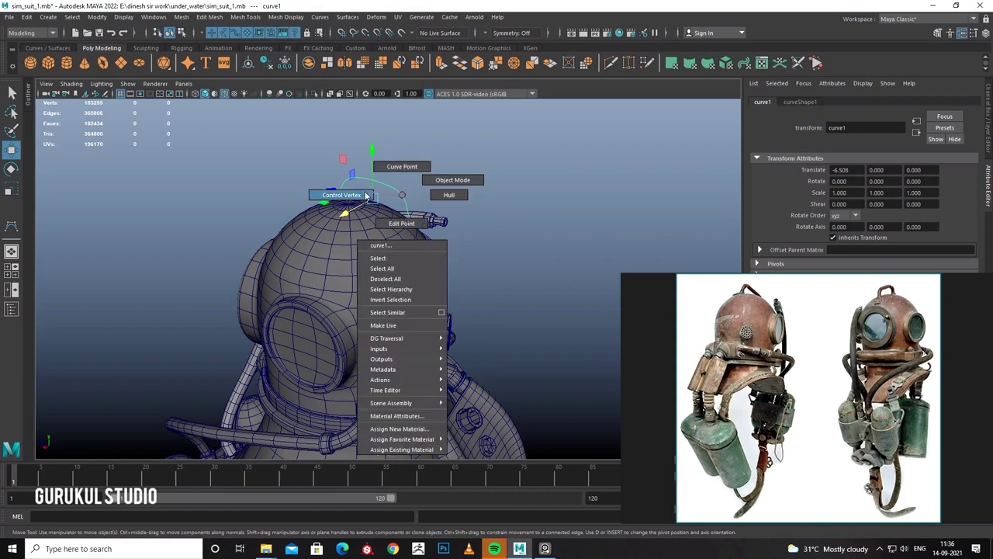
right_click_drag(397, 202, 403, 165)
scroll(471, 215, "up", 3)
left_click_drag(452, 220, 385, 257)
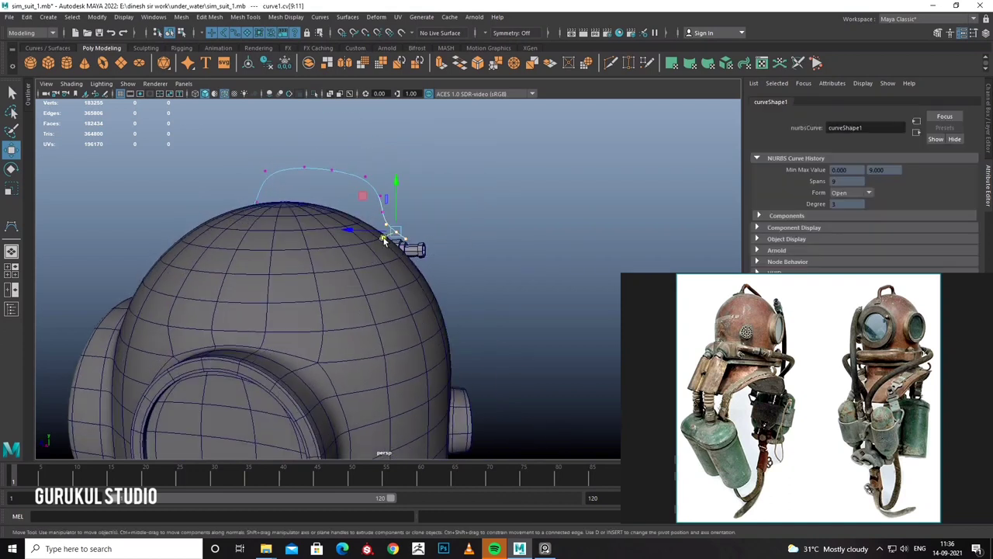
Lower the selected curve points to flatten and reshape the arc.
left_click_drag(396, 200, 381, 244, "alt")
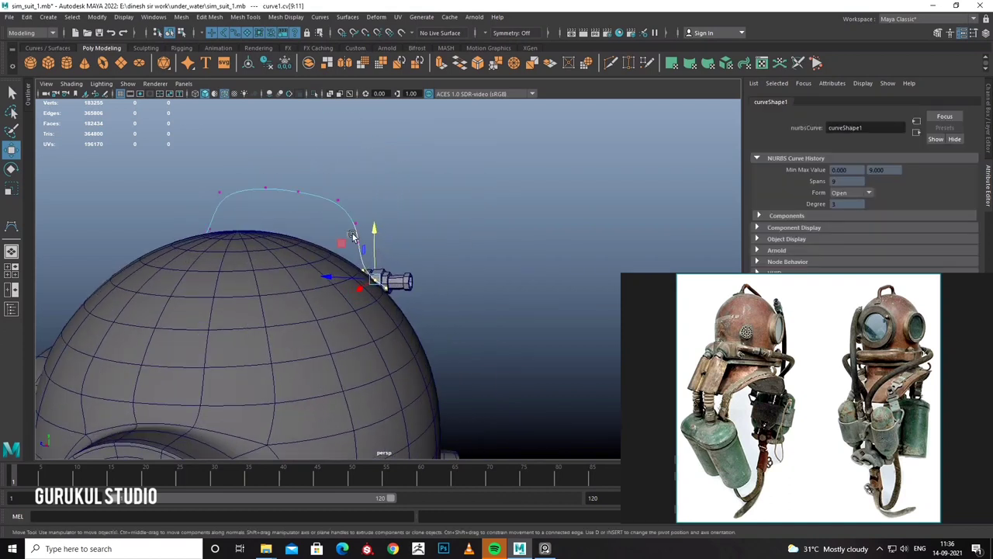
left_click_drag(357, 210, 250, 166, "alt")
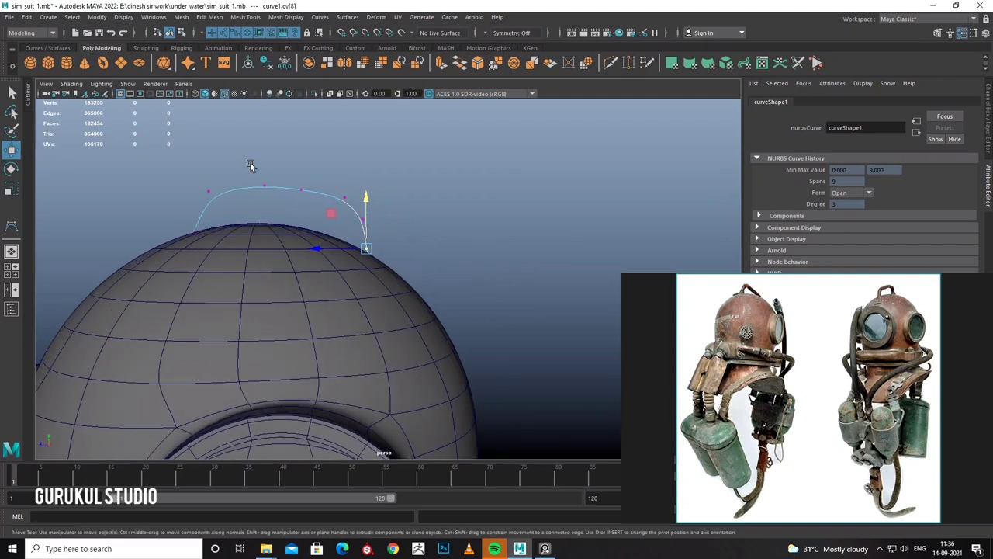
left_click_drag(317, 158, 317, 167)
left_click_drag(399, 184, 353, 227)
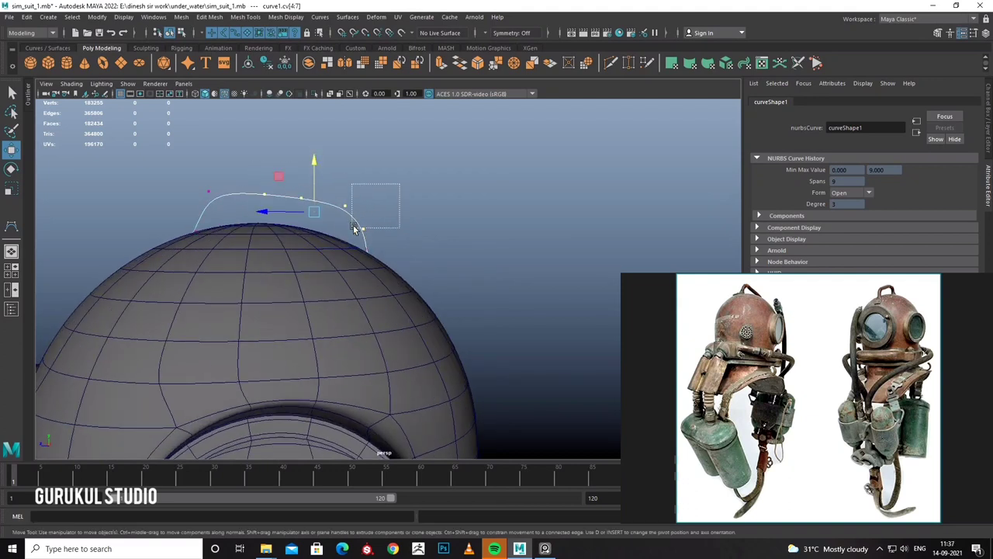
left_click_drag(353, 174, 365, 248)
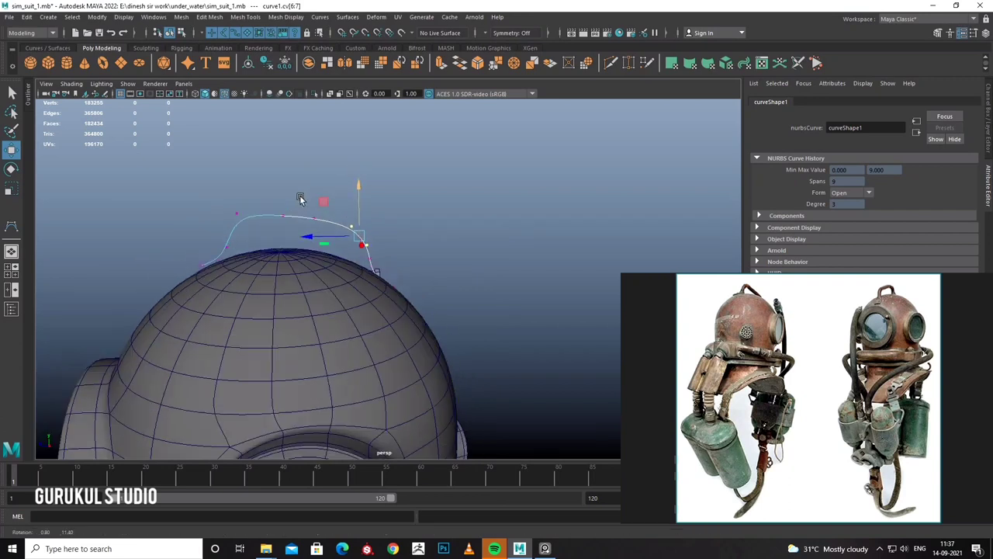
Nudge the curve's top control point to smooth the arc over the dome.
right_click_drag(366, 248, 439, 197)
left_click(439, 197)
left_click(306, 204)
right_click_drag(311, 204, 280, 194)
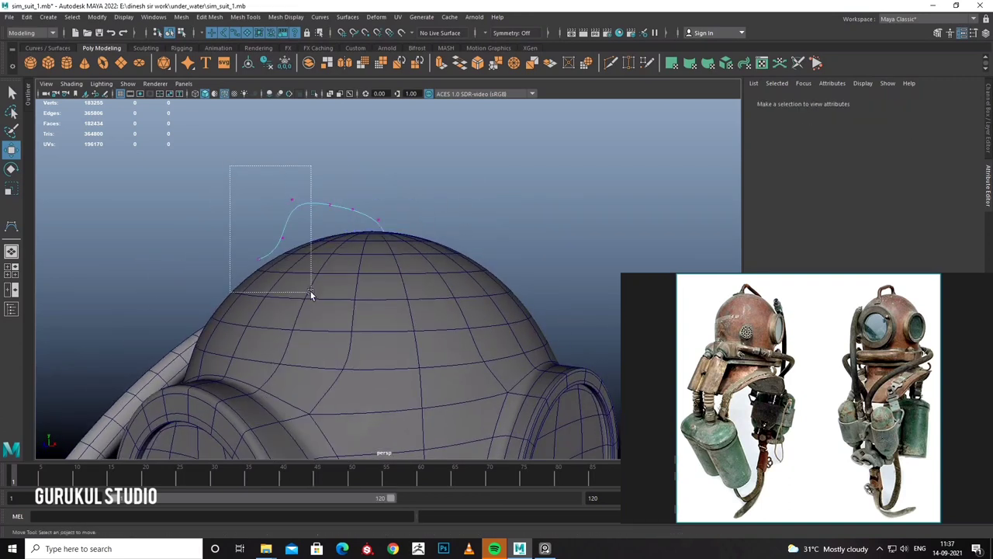
left_click_drag(310, 293, 310, 293)
mouse_move(292, 155)
left_mouse_down()
mouse_move(395, 222)
mouse_move(347, 235)
left_mouse_up()
Select the whole curve and sweep a round tube mesh along it.
left_click(364, 224)
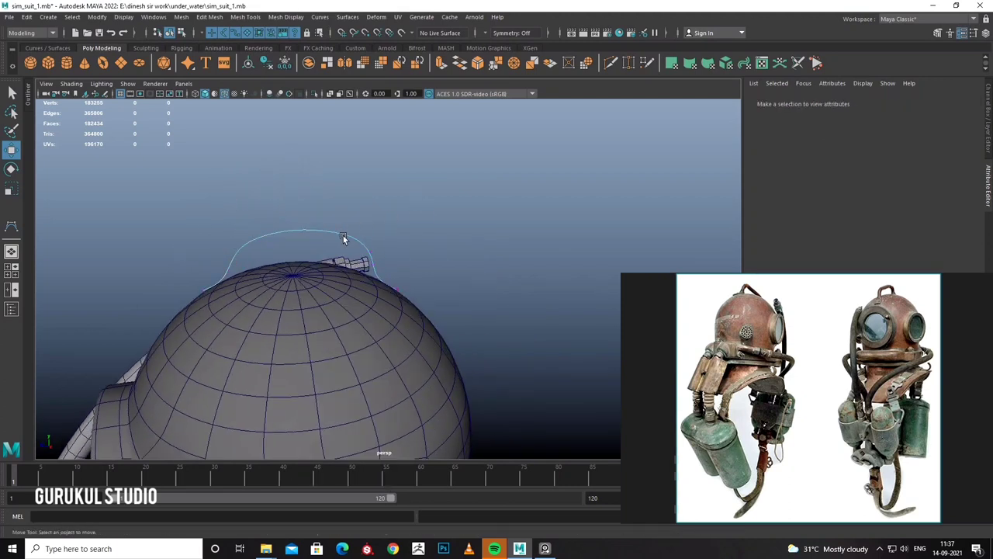
left_click(344, 236)
left_click(48, 16)
left_click(67, 106)
Raise the sweep precision slightly and isolate the new tube.
mouse_move(299, 247)
right_mouse_down("alt")
mouse_move(442, 252)
mouse_move(465, 265)
mouse_move(891, 192)
right_mouse_up("alt")
right_click_drag(303, 229, 364, 201, "alt")
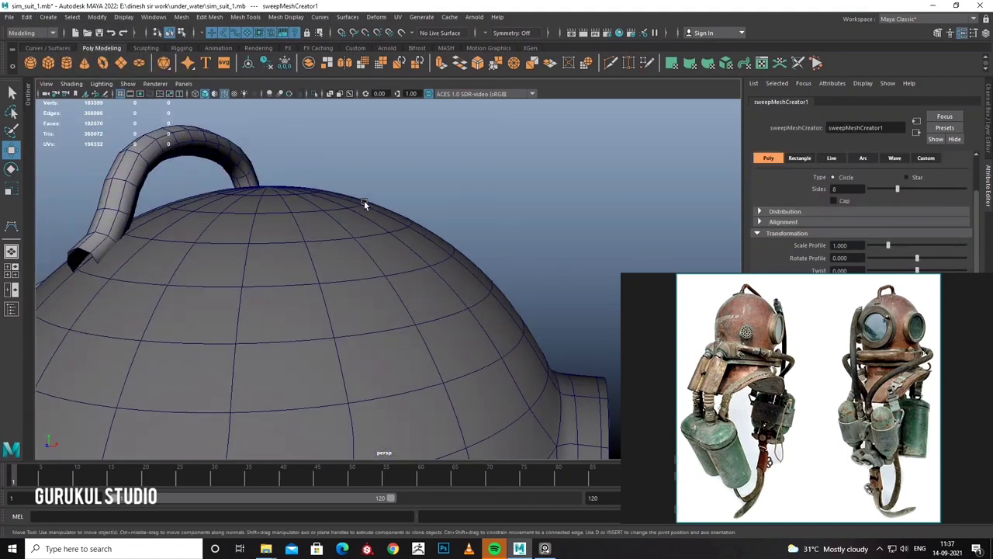
left_click_drag(938, 336, 940, 331)
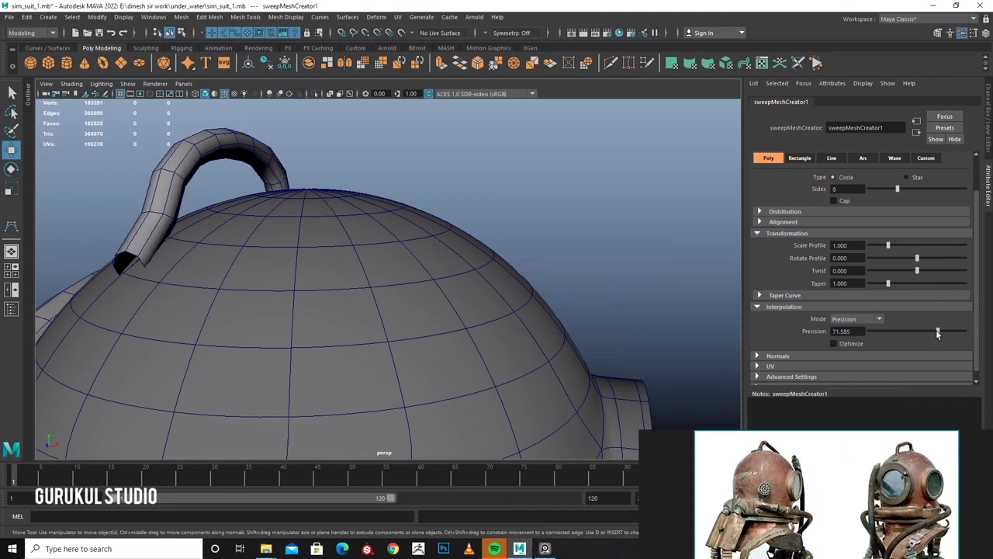
left_click_drag(309, 275, 267, 244, "alt")
right_click_drag(267, 247, 344, 215)
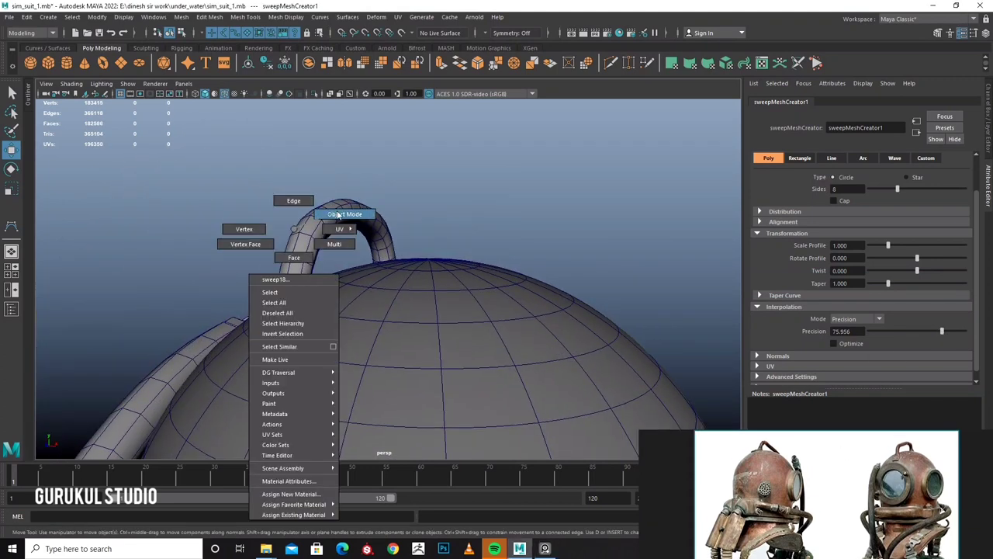
left_click(314, 94)
Fill the holes to cap both open ends of the tube.
right_click_drag(354, 261, 310, 256)
left_click(348, 277)
right_click_drag(373, 251, 369, 390, "shift")
left_click_drag(459, 326, 294, 326, "alt")
key("r")
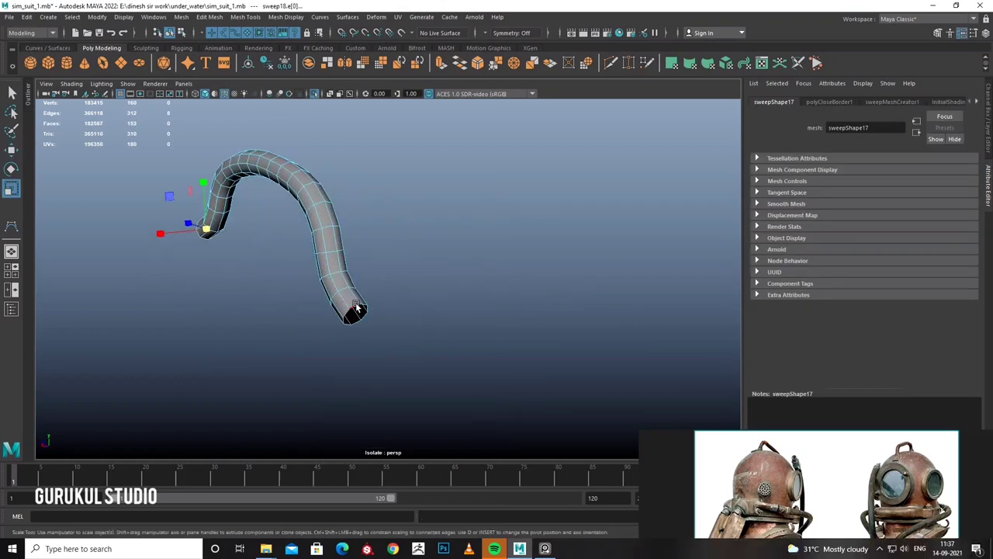
key("g")
Extrude the near end's cap face, pulling it outward and narrowing it.
mouse_move(372, 332)
left_mouse_down("alt")
mouse_move(294, 290)
mouse_move(333, 306)
mouse_move(268, 295)
left_mouse_up("alt")
right_click_drag(225, 263, 233, 283)
left_click_drag(195, 262, 223, 299)
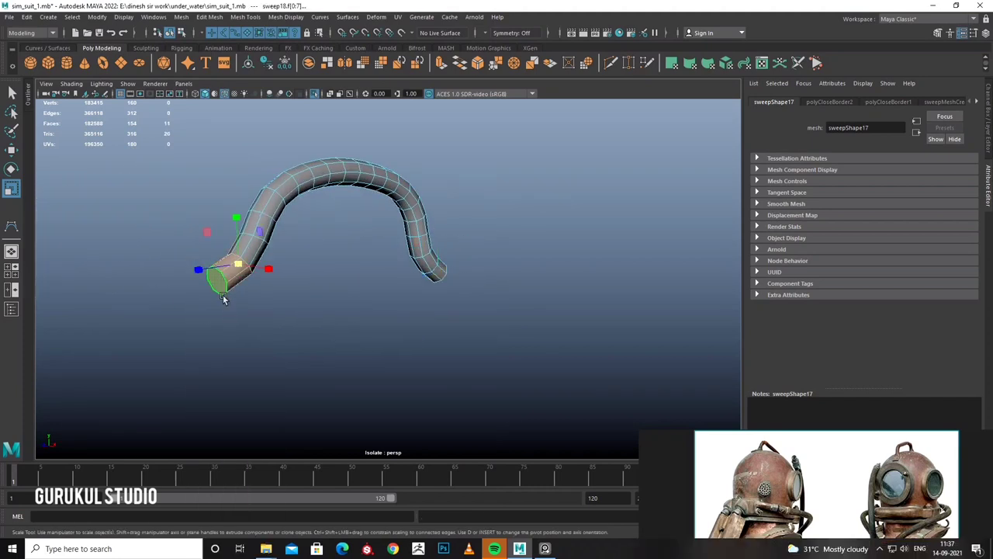
left_click(222, 287)
left_click_drag(348, 293, 409, 289, "alt")
key("ctrl+e")
mouse_move(354, 271)
left_mouse_down("alt")
mouse_move(342, 297)
mouse_move(367, 296)
mouse_move(142, 256)
left_mouse_up("alt")
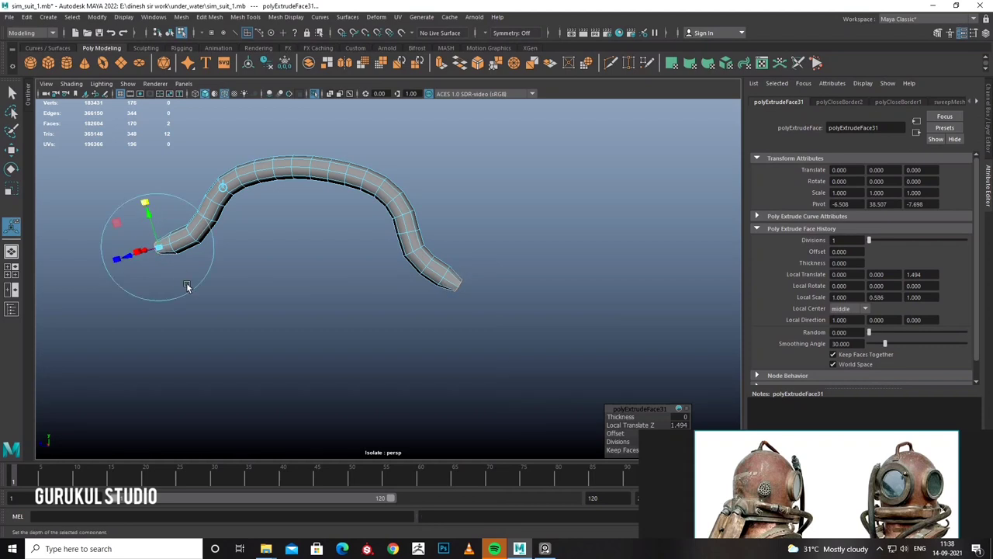
Extrude the end face a second time and pull it outward.
right_click(212, 268, "shift")
left_click(211, 293)
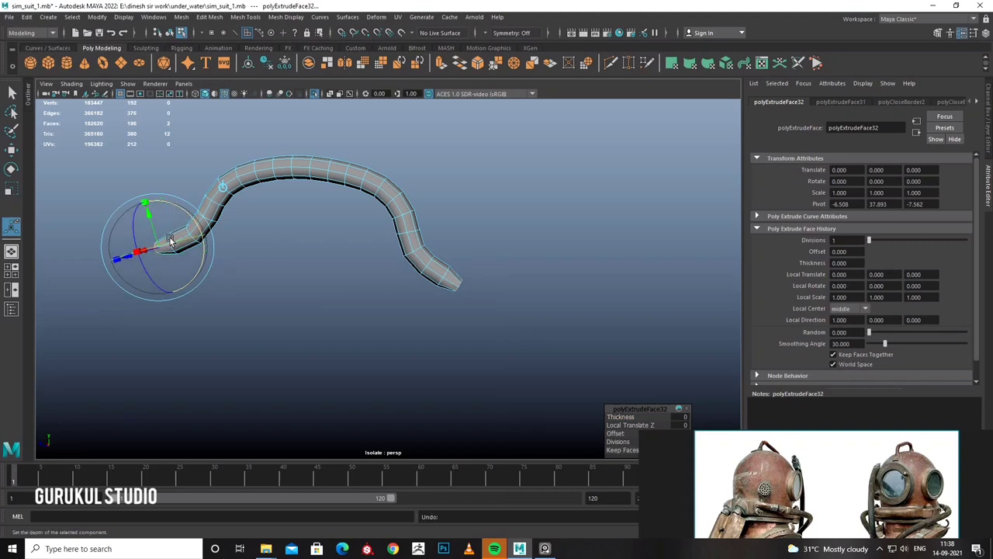
key("w")
key("ctrl+z")
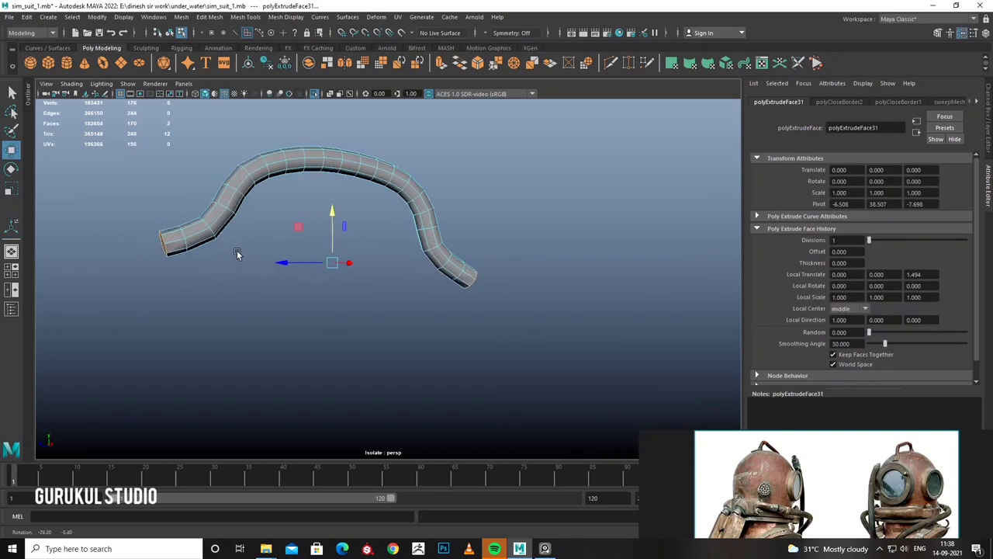
key("ctrl+z")
right_click(261, 250, "shift")
right_click_drag(261, 250, 258, 262, "shift")
left_click_drag(159, 267, 140, 270)
Undo the extra shift and rotate the tail end face to bend the tube.
key("ctrl+z")
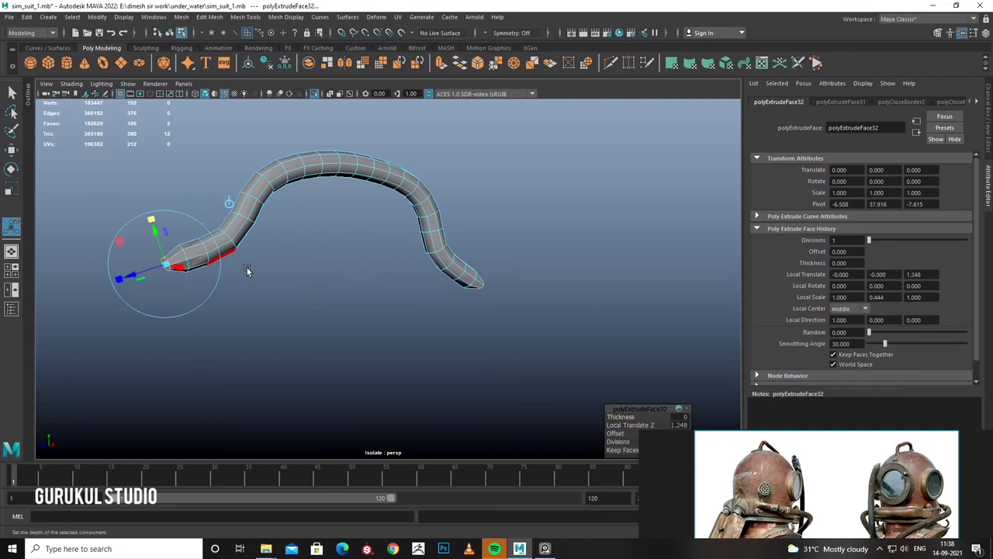
key("ctrl+z")
key("w")
left_click(148, 268)
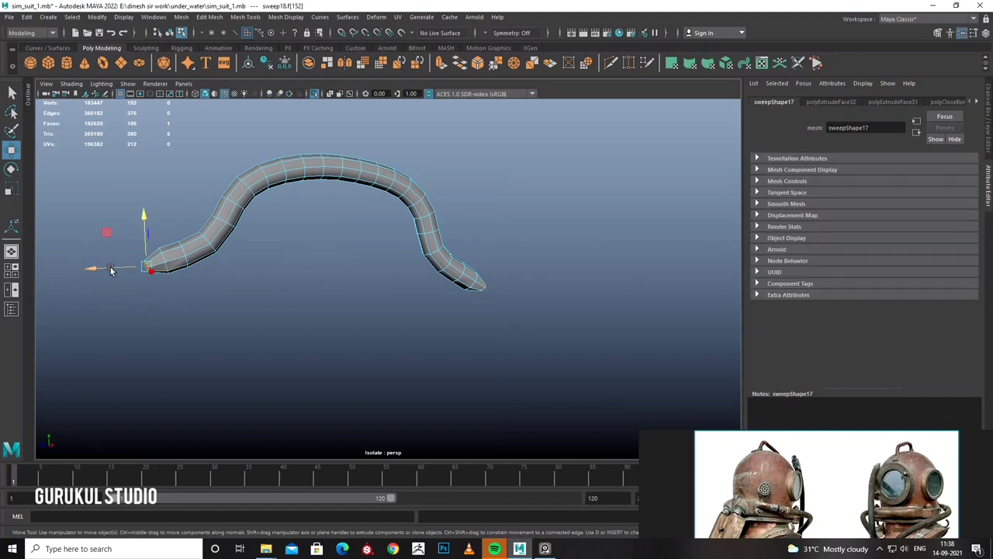
key("e")
mouse_move(129, 230)
left_mouse_down()
mouse_move(129, 259)
mouse_move(411, 303)
mouse_move(452, 293)
left_mouse_up()
Extrude the tube's other end face and extend it outward.
left_click(424, 305)
key("w")
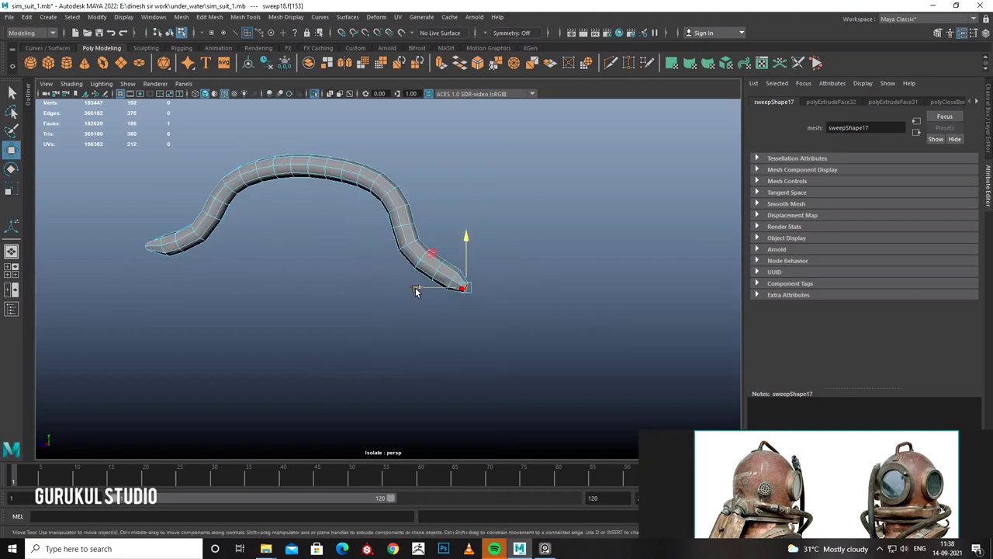
mouse_move(501, 279)
left_mouse_down("alt")
mouse_move(575, 277)
mouse_move(236, 247)
left_mouse_up("alt")
right_click_drag(230, 242, 241, 263, "shift")
mouse_move(241, 262)
left_mouse_down("alt")
mouse_move(128, 299)
mouse_move(189, 247)
left_mouse_up("alt")
Exit isolation, reselect the handle tube and switch to scaling it to 0.838.
right_click_drag(188, 247, 260, 218)
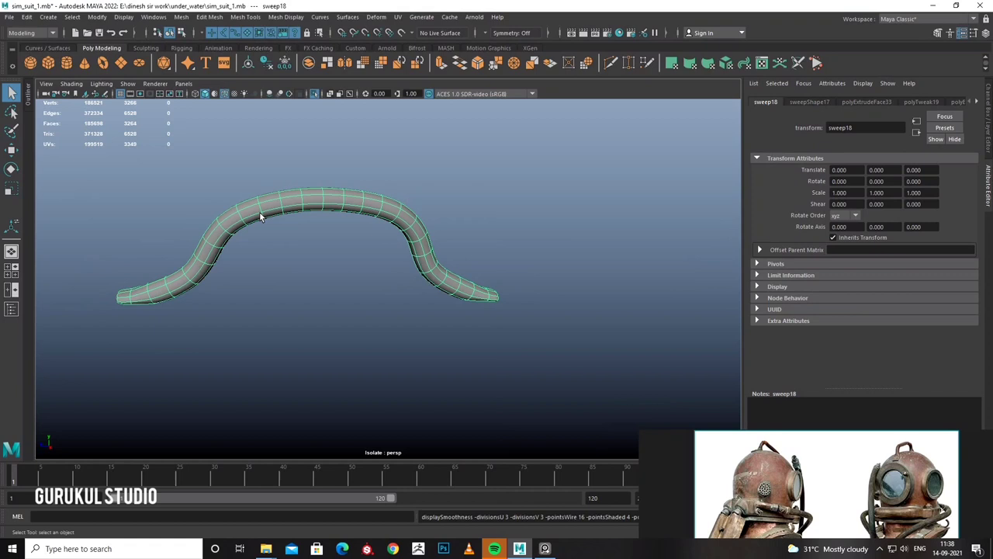
left_click(317, 179)
scroll(310, 141, "down", 2)
left_click(317, 96)
mouse_move(317, 95)
left_mouse_down("alt")
mouse_move(374, 173)
mouse_move(346, 252)
mouse_move(255, 266)
mouse_move(439, 262)
left_mouse_up("alt")
left_click(317, 224)
key("r")
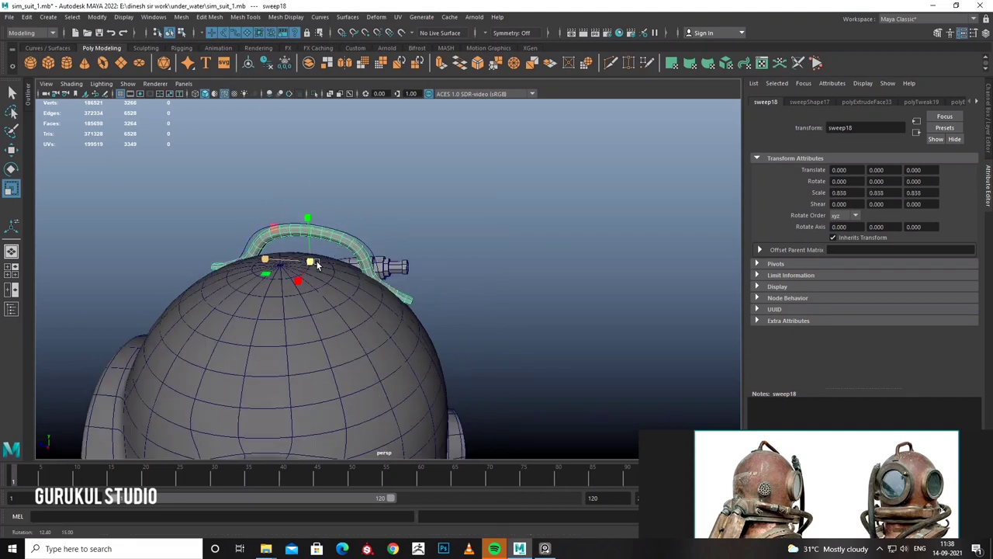
Delete the handle's construction history via Edit > Delete by Type > History.
key("w")
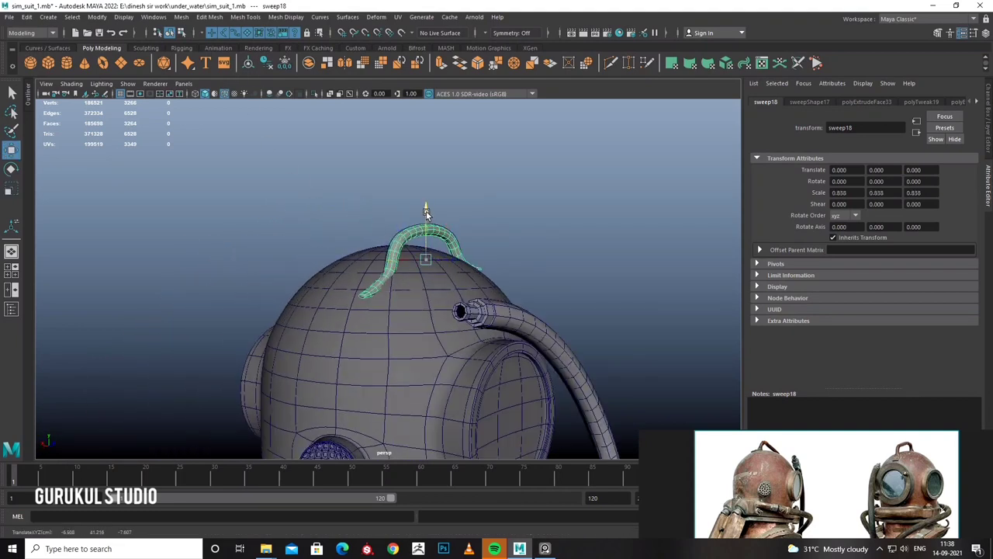
left_click_drag(425, 208, 412, 230, "alt")
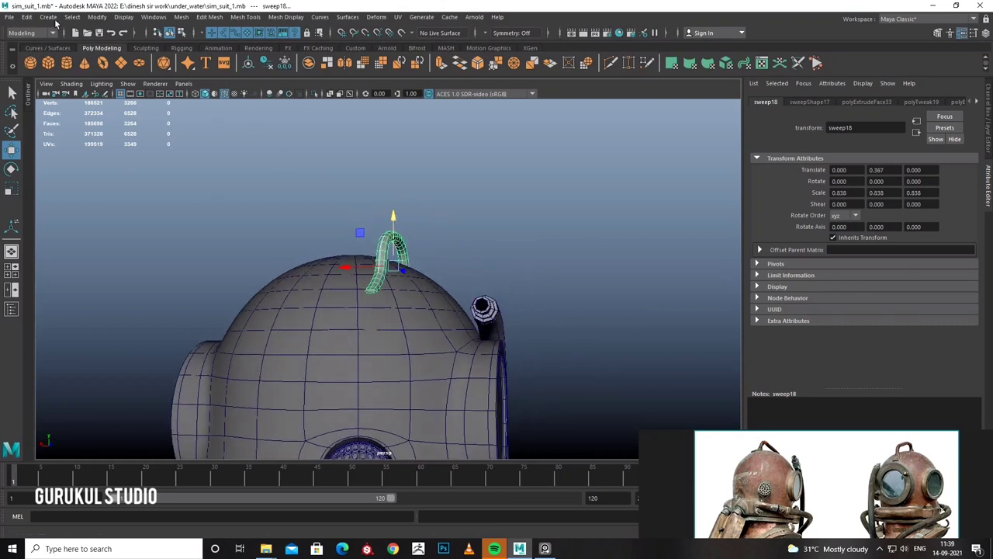
left_click(28, 17)
left_click(186, 139)
Select the handle tube's end vertices and lower them toward the dome.
left_click_drag(416, 199, 361, 278, "alt")
left_click(395, 211)
left_click(396, 155)
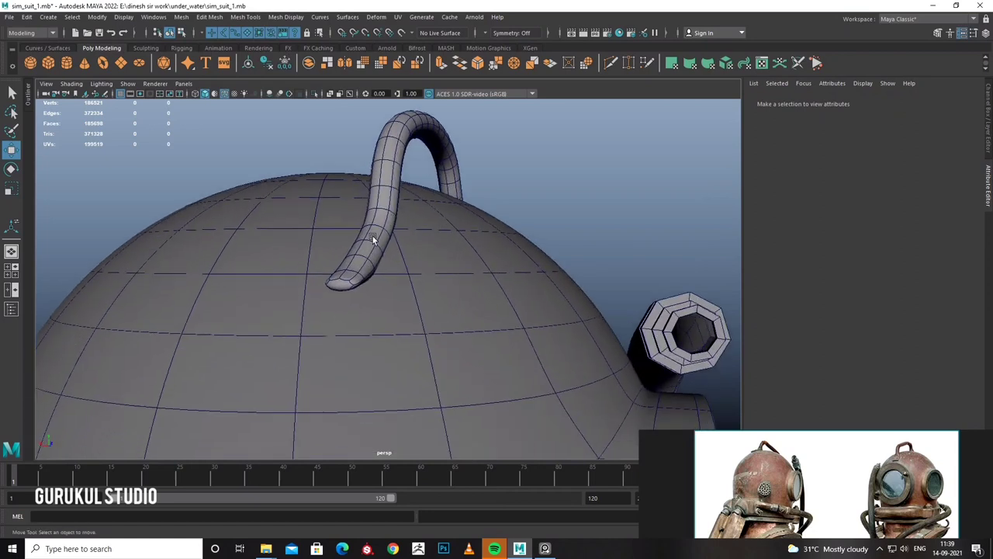
right_click(351, 263)
left_click_drag(292, 245, 351, 304)
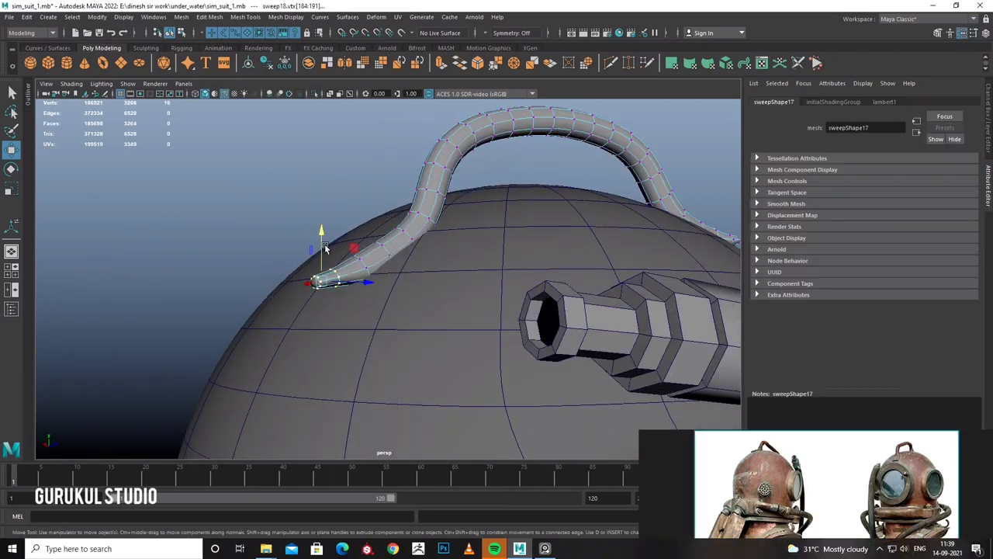
left_click_drag(311, 257, 309, 266)
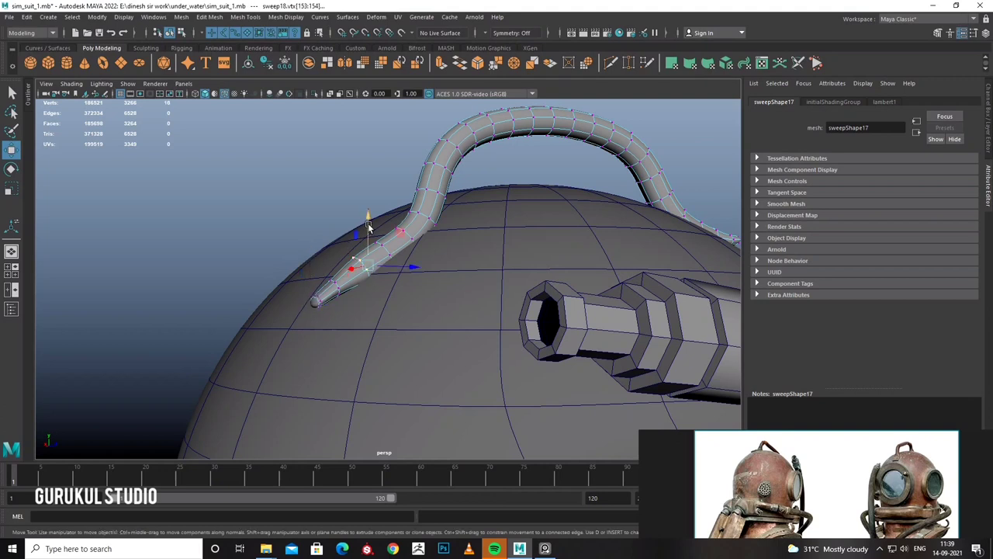
Push the tube's tip vertices down onto the dome and select the other tip.
right_click_drag(358, 254, 344, 233)
left_click_drag(343, 233, 369, 266)
left_click_drag(355, 214, 538, 262, "alt")
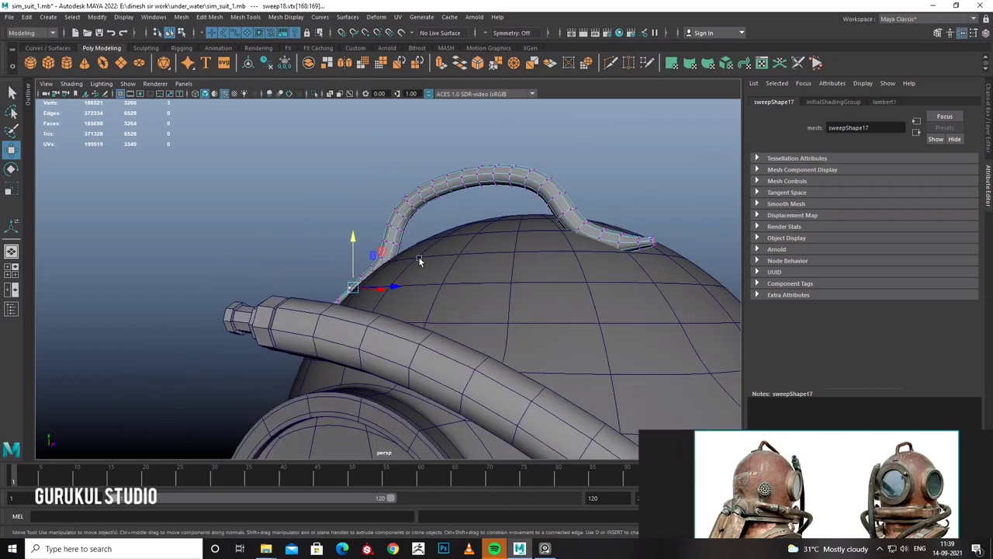
left_click_drag(554, 214, 553, 225)
left_click_drag(586, 301, 564, 279)
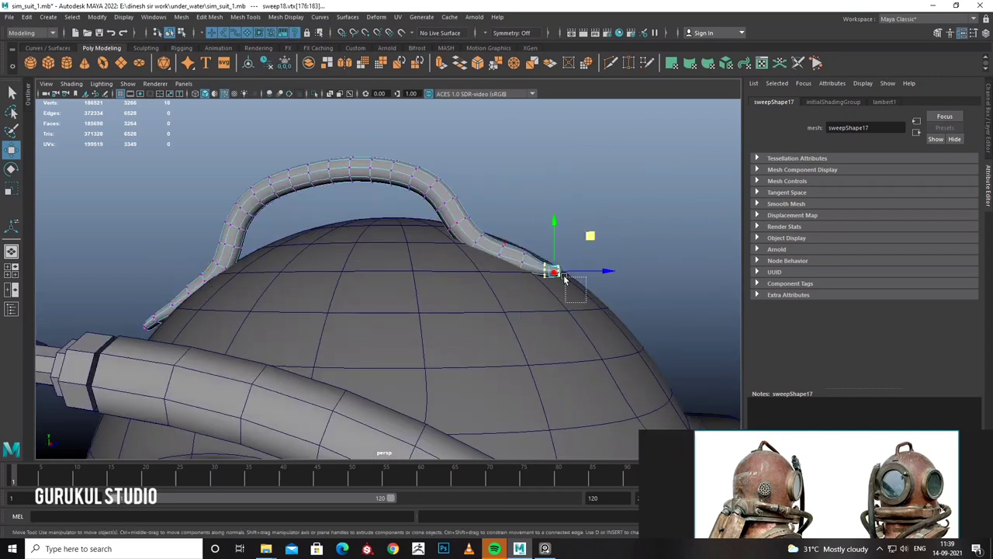
scroll(564, 244, "up", 3)
scroll(553, 276, "up", 3)
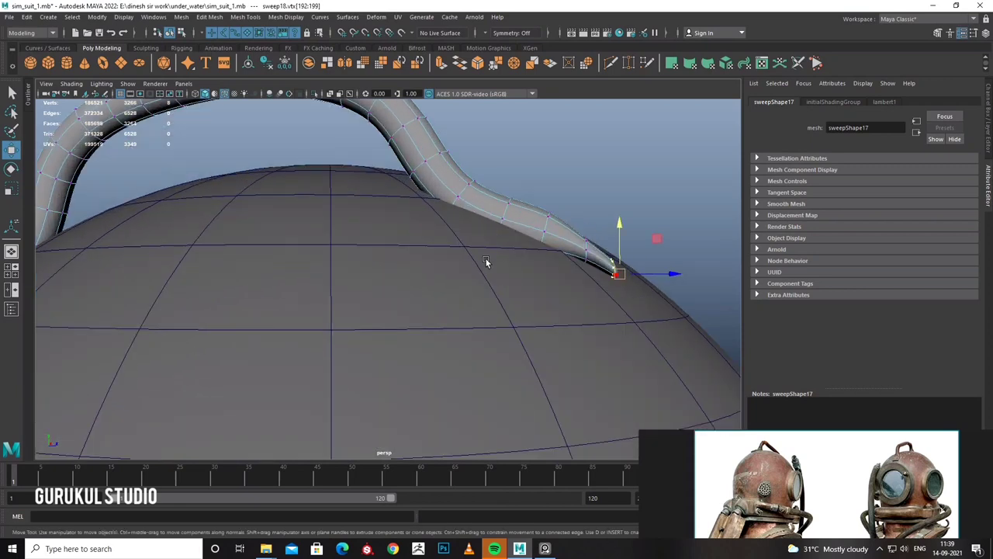
mouse_move(533, 235)
left_mouse_down("alt")
mouse_move(487, 214)
mouse_move(317, 264)
left_mouse_up("alt")
In wireframe, use soft selection with an adjusted falloff to raise the hose vertices smoothly.
key("4")
left_click_drag(362, 295, 357, 273, "alt")
right_click(357, 273)
key("b")
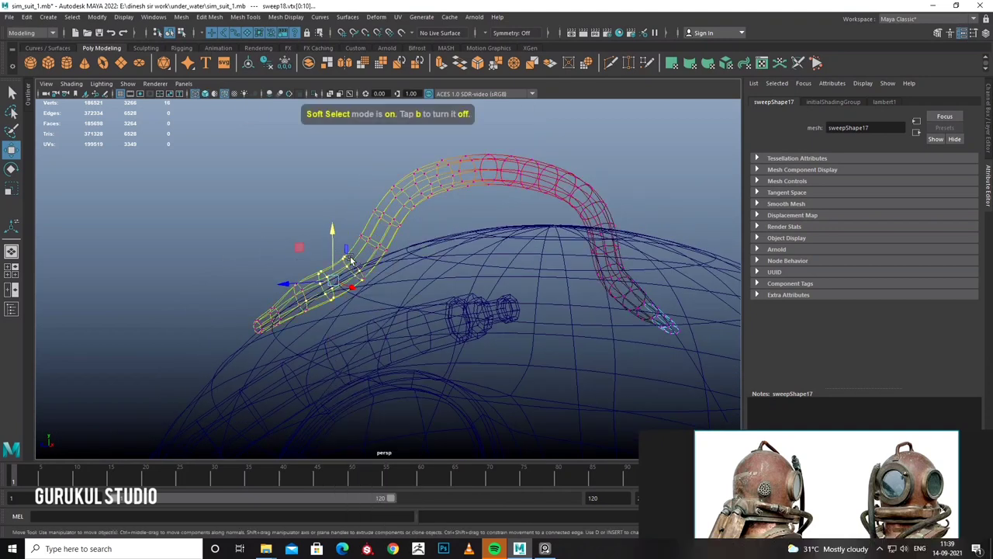
left_click_drag(331, 231, 330, 214)
key("ctrl+z")
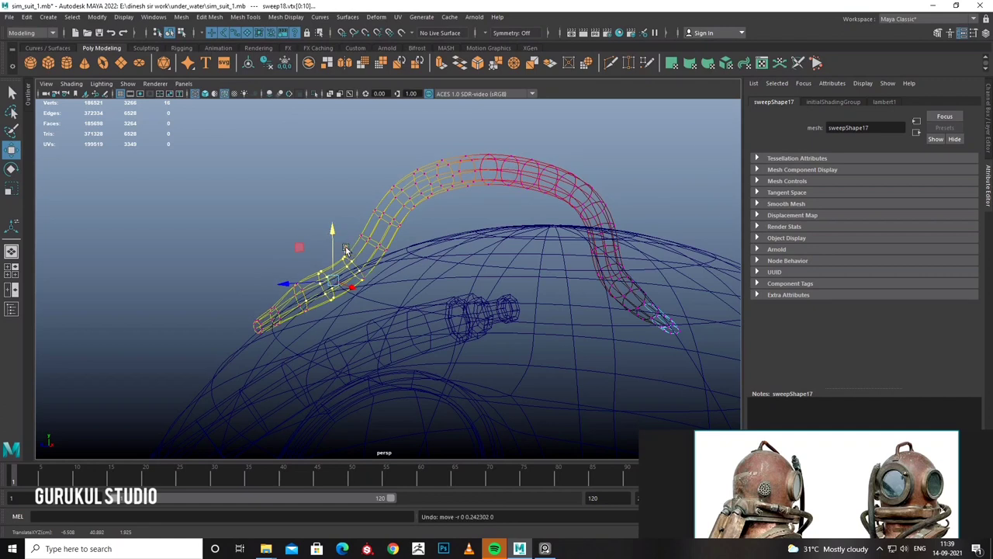
left_click_drag(345, 248, 76, 263)
left_click_drag(320, 256, 347, 285)
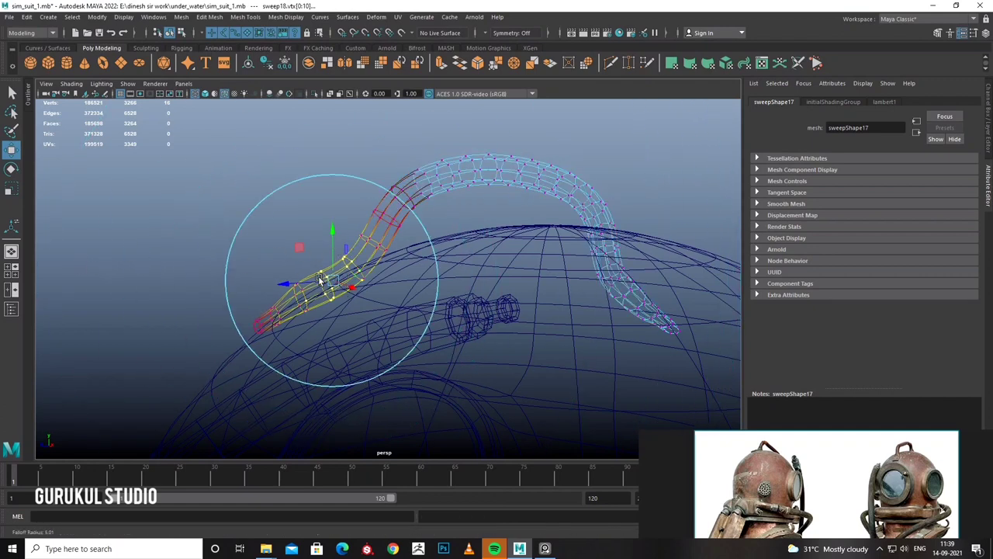
mouse_move(333, 245)
left_mouse_down()
mouse_move(330, 225)
mouse_move(365, 222)
left_mouse_up()
Grow the vertex selection along the hose toward its lower-left end.
left_click(396, 231)
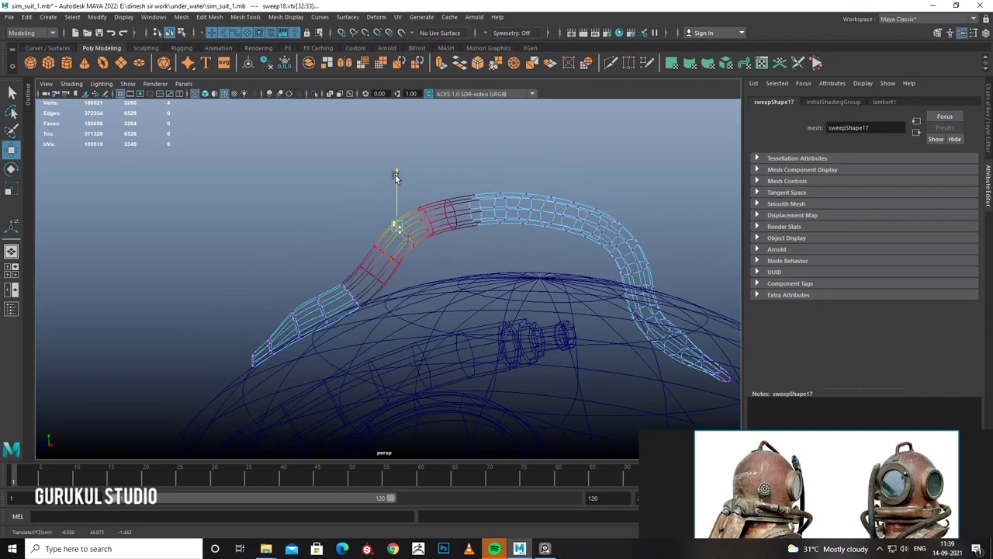
left_click_drag(395, 175, 402, 176, "alt")
key("shift+period")
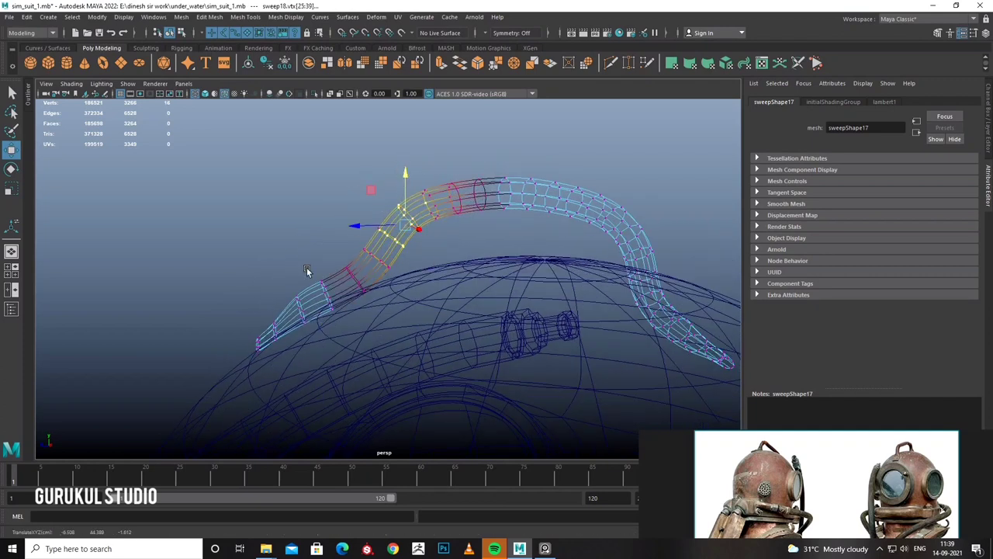
left_click(296, 294)
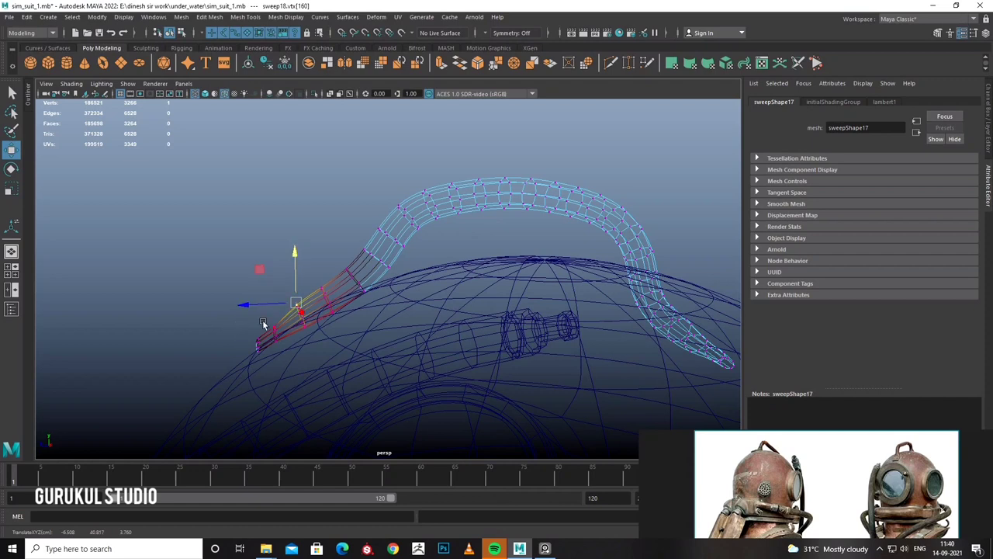
left_click_drag(295, 258, 365, 357, "alt")
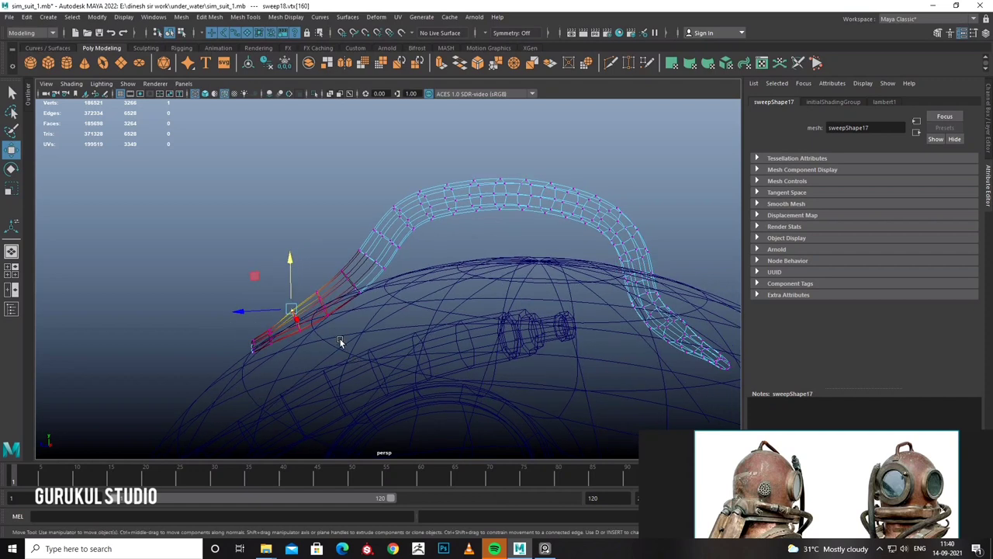
Lift the hose-end vertices in several small moves, then deselect in object mode.
mouse_move(308, 278)
left_mouse_down()
mouse_move(287, 258)
mouse_move(357, 297)
mouse_move(316, 301)
mouse_move(328, 282)
mouse_move(326, 297)
mouse_move(221, 261)
left_mouse_up()
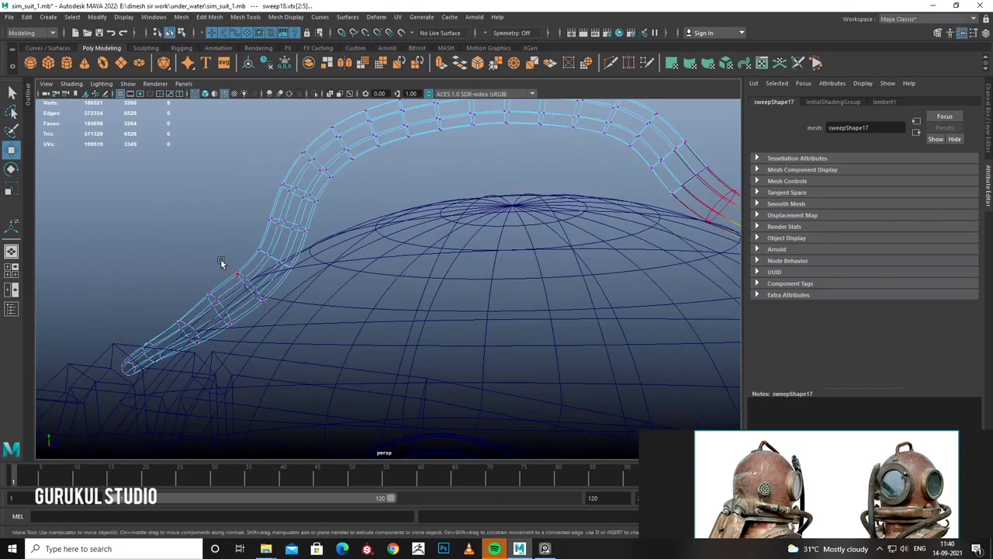
left_click_drag(255, 229, 249, 216)
left_click_drag(195, 262, 236, 346)
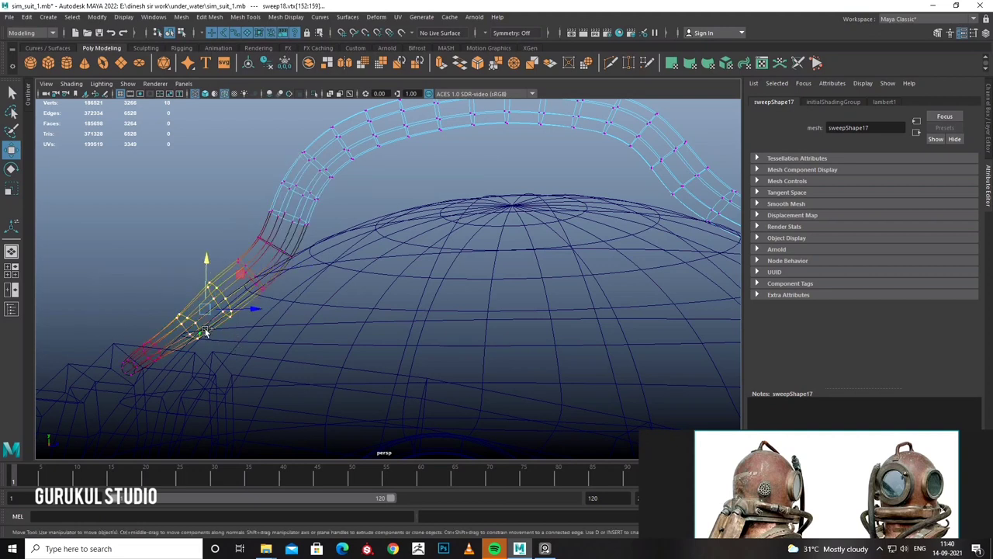
left_click_drag(207, 262, 200, 246)
left_click_drag(192, 312, 324, 286, "alt")
right_click_drag(398, 166, 432, 130)
left_click(432, 130)
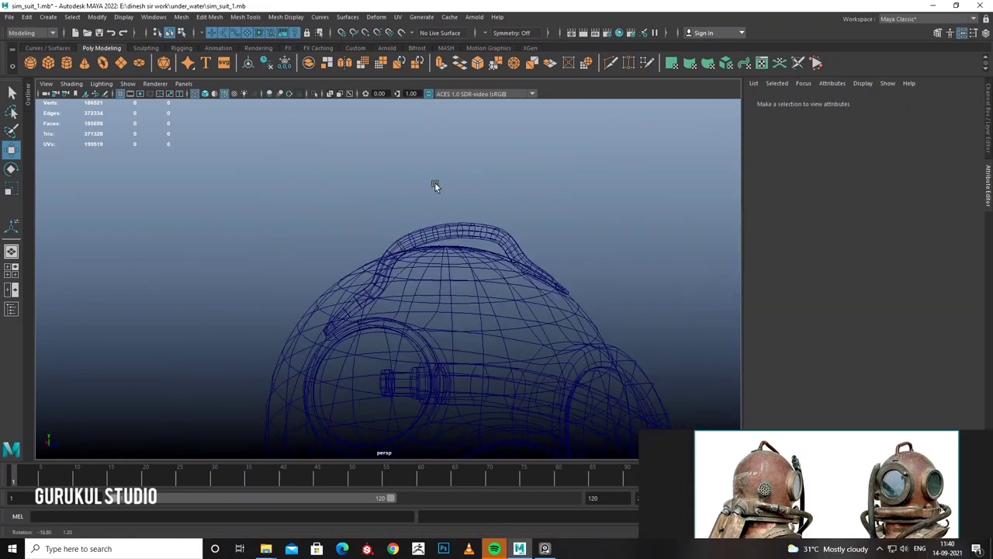
Assign a new aiStandardSurface3 Arnold material to all of the diving suit's meshes.
key("5")
mouse_move(436, 182)
left_mouse_down("alt")
mouse_move(487, 253)
mouse_move(278, 251)
mouse_move(509, 237)
left_mouse_up("alt")
scroll(495, 253, "down", 5)
scroll(513, 239, "down", 2)
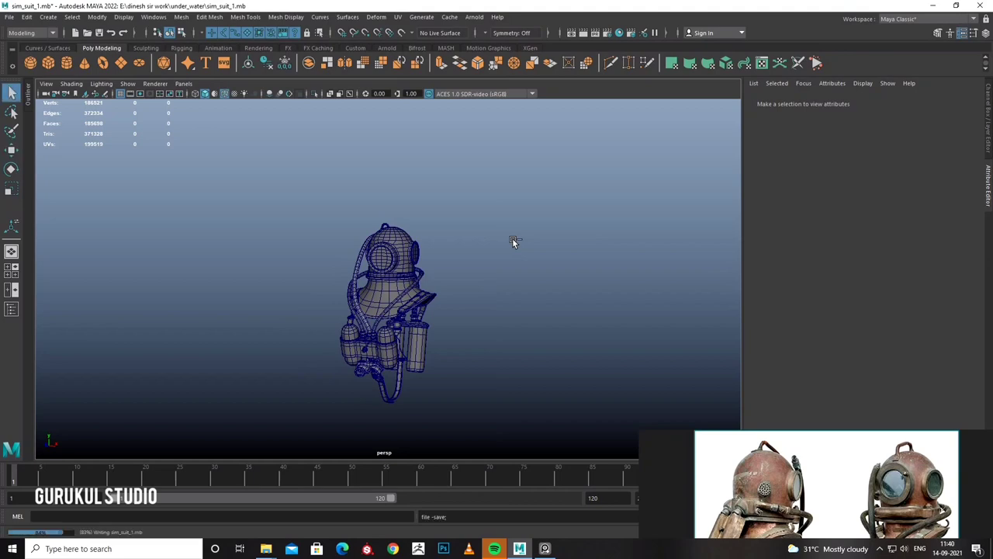
scroll(512, 239, "up", 5)
mouse_move(498, 295)
left_mouse_down("alt")
mouse_move(557, 271)
mouse_move(371, 263)
mouse_move(449, 268)
mouse_move(333, 264)
mouse_move(458, 268)
mouse_move(329, 274)
mouse_move(435, 271)
mouse_move(333, 275)
mouse_move(370, 309)
mouse_move(508, 324)
mouse_move(363, 298)
mouse_move(484, 292)
mouse_move(383, 293)
mouse_move(436, 285)
mouse_move(411, 259)
mouse_move(352, 269)
mouse_move(416, 296)
mouse_move(492, 290)
left_mouse_up("alt")
scroll(492, 290, "down", 5)
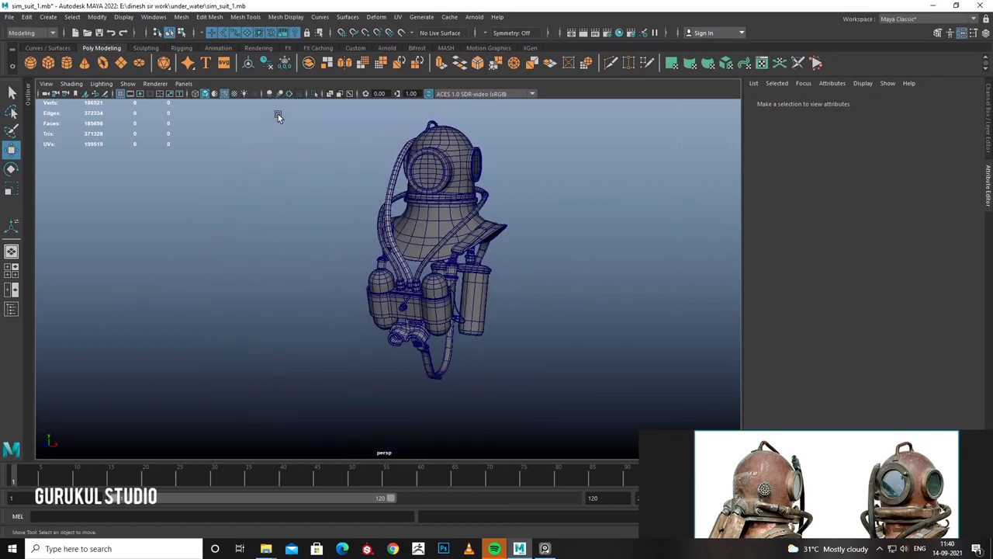
left_click_drag(584, 419, 584, 420)
right_click(468, 219)
left_click(468, 480)
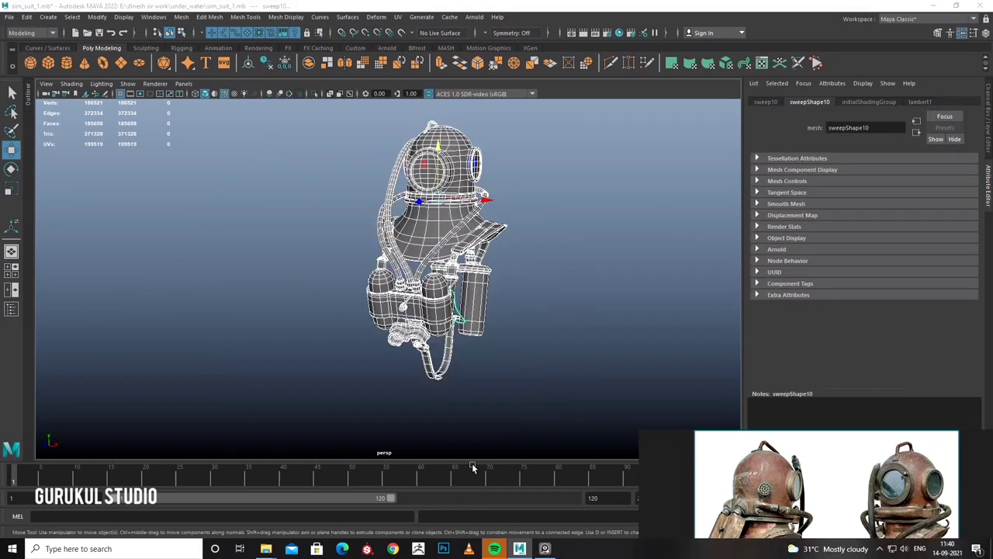
left_click(426, 408)
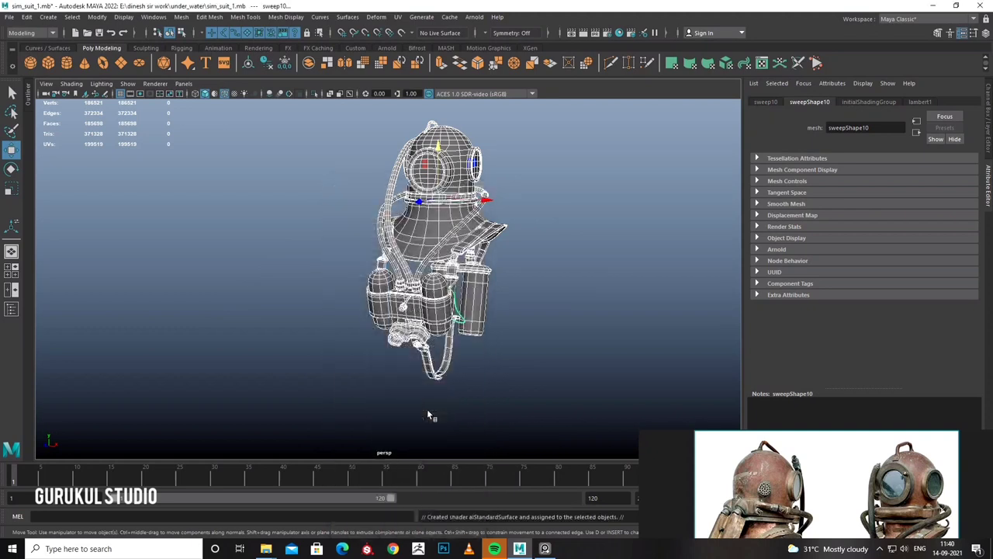
Maximize the top view of the diving suit.
left_click_drag(439, 390, 459, 358, "alt")
key("space")
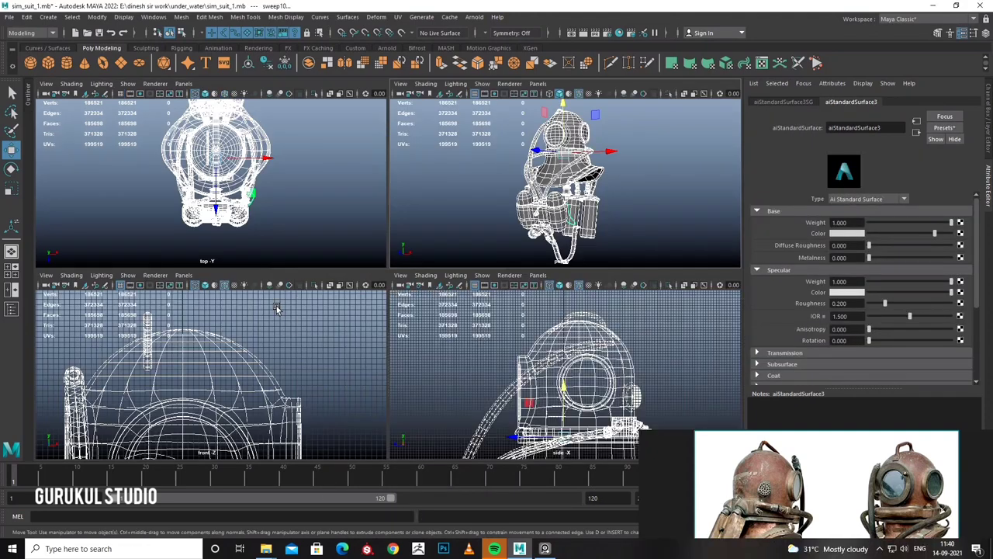
key("space")
Draw a large polygon plane around the suit in top view and lower it beneath the suit.
left_click(121, 64)
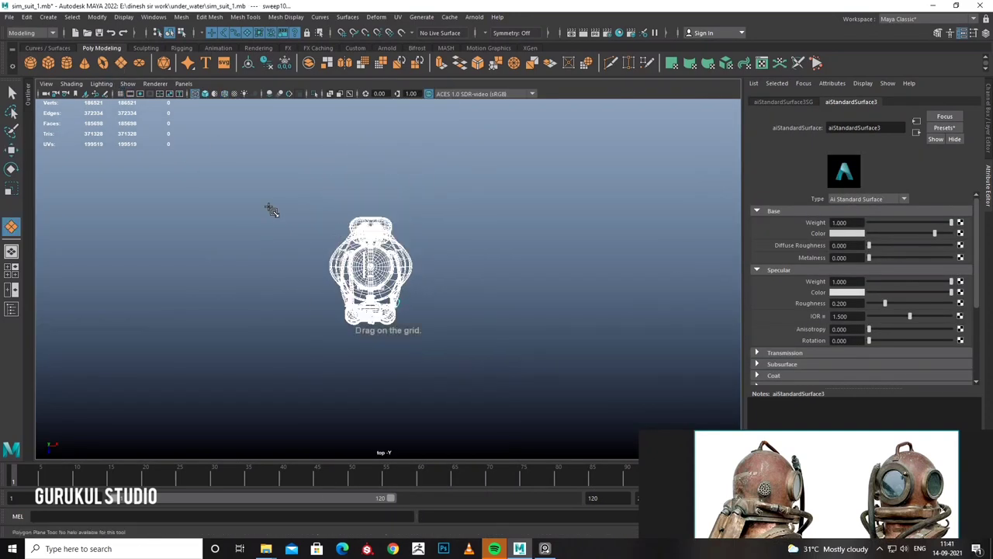
left_click_drag(179, 124, 564, 426)
key("space")
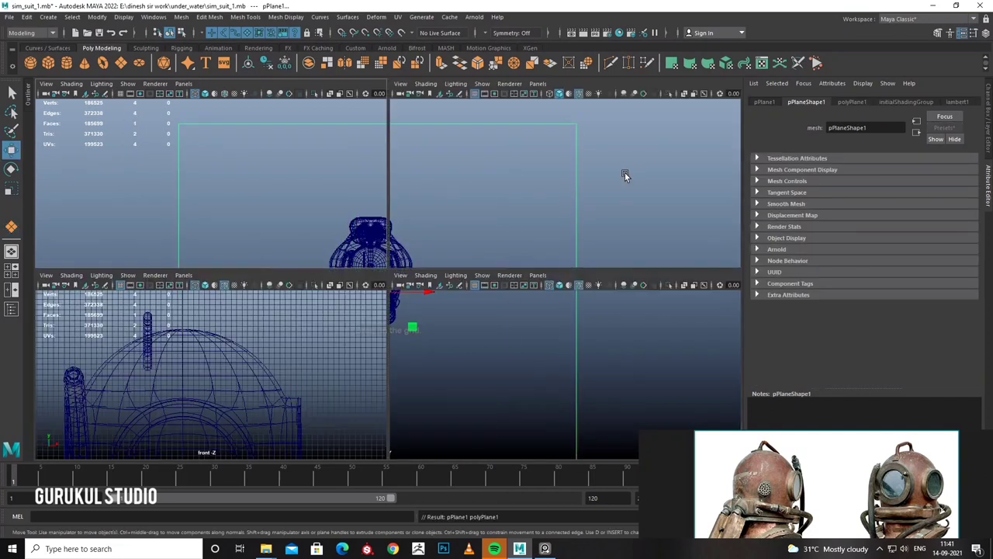
key("space")
key("w")
mouse_move(393, 241)
left_mouse_down()
mouse_move(338, 376)
mouse_move(427, 264)
left_mouse_up()
Extrude two back edges of the plane upward into backdrop walls.
right_click_drag(431, 260, 432, 233)
left_click(436, 352)
left_click(256, 341, "shift")
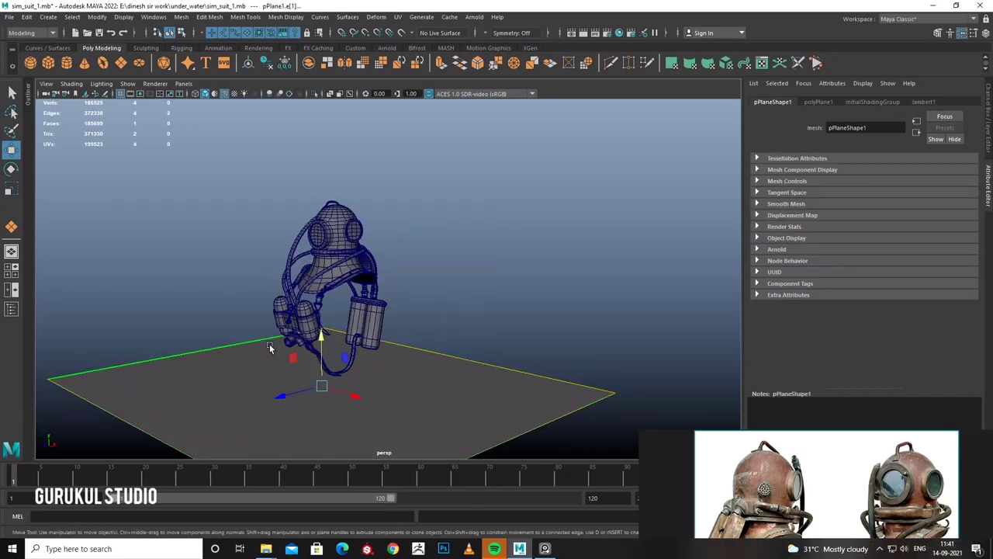
right_click_drag(269, 344, 279, 378, "shift")
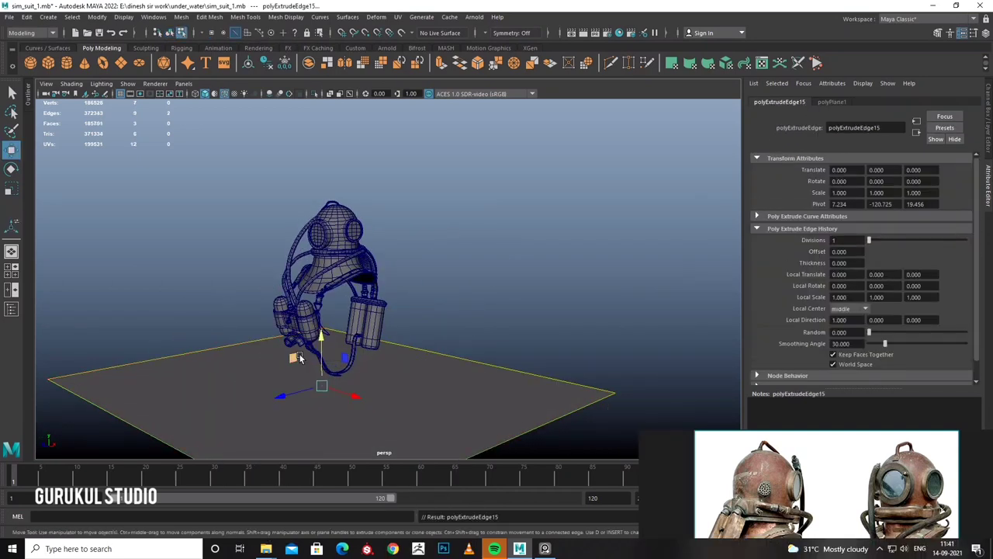
left_click_drag(322, 335, 310, 108)
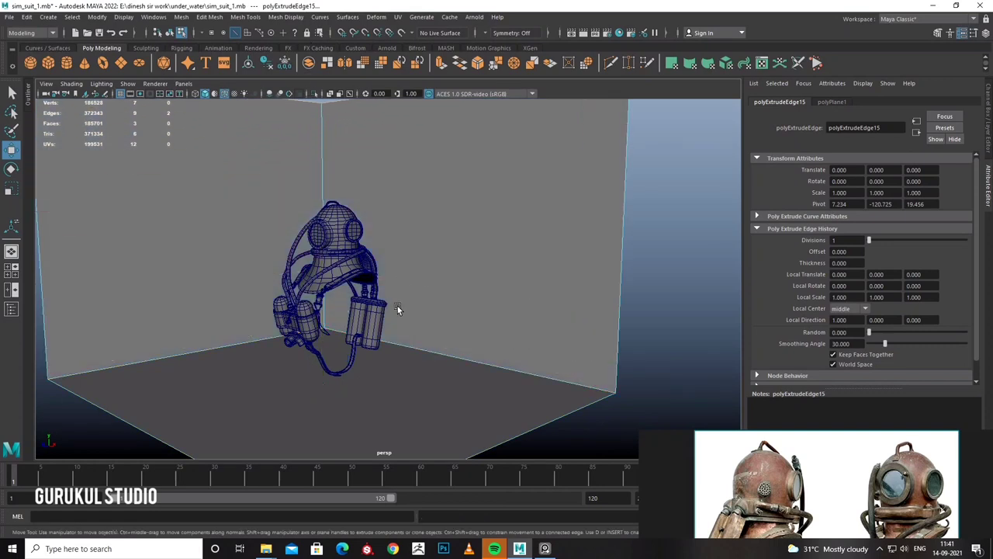
scroll(486, 322, "up", 3)
mouse_move(487, 263)
right_mouse_down()
mouse_move(487, 238)
mouse_move(504, 248)
right_mouse_up()
scroll(406, 309, "down", 3)
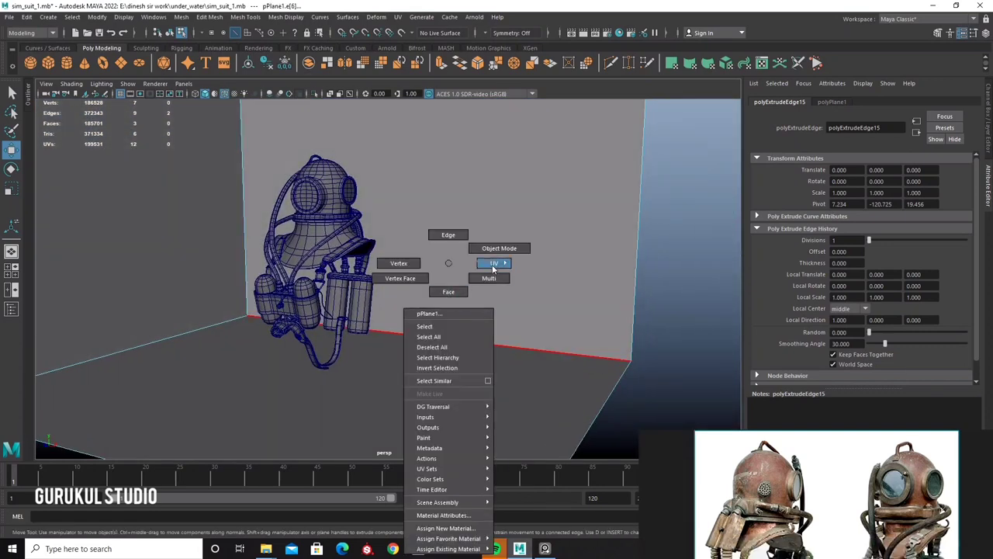
Scale the floor and walls up about three times.
key("r")
middle_click_drag(421, 379, 436, 384)
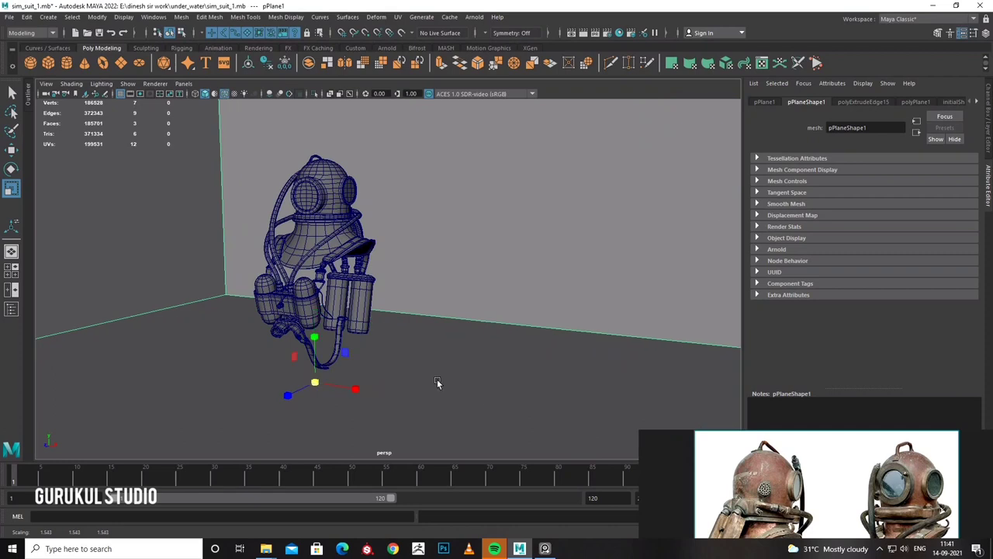
scroll(437, 383, "down", 3)
scroll(458, 362, "up", 2)
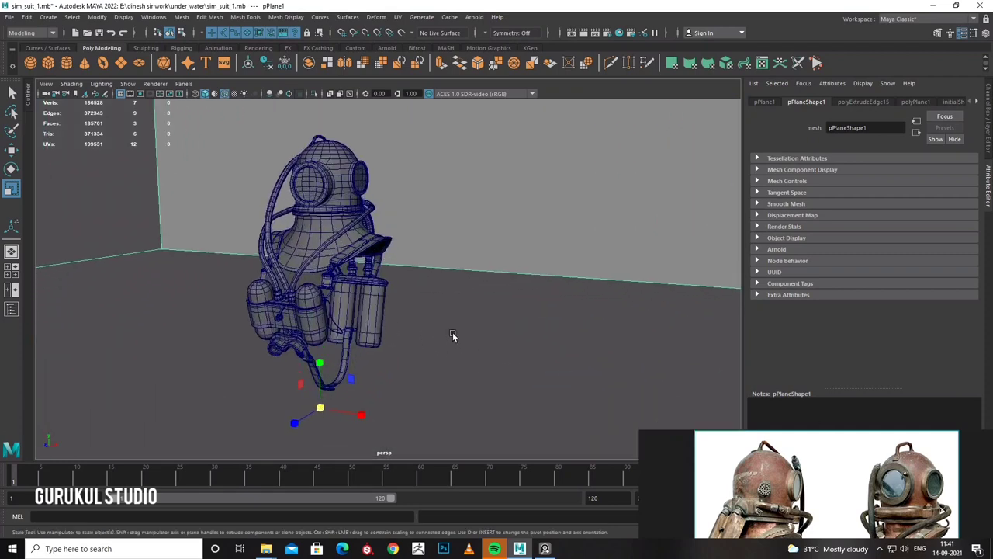
scroll(452, 337, "up", 2)
scroll(447, 333, "up", 1)
scroll(346, 253, "down", 2)
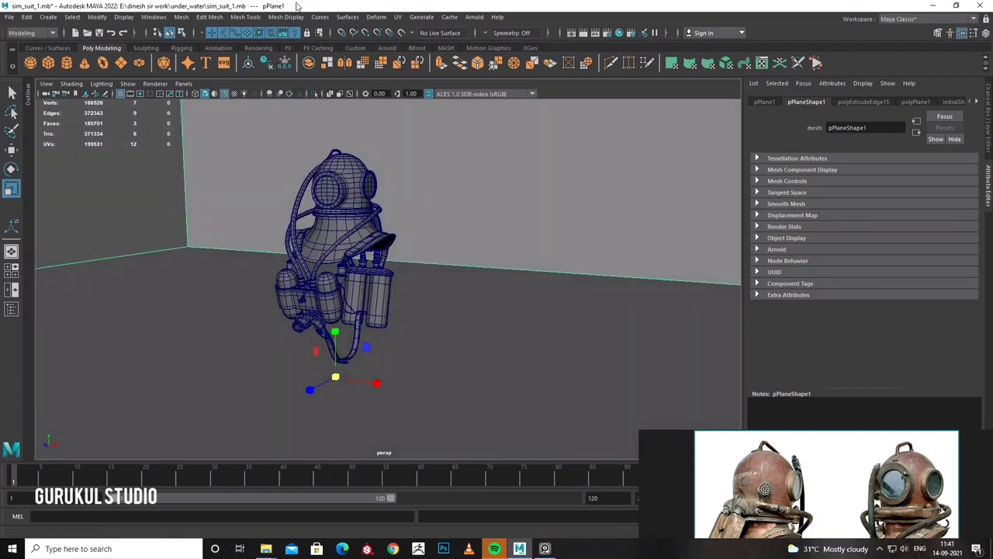
Create an Arnold area light, rotate it about 29 degrees and enlarge it.
left_click(470, 17)
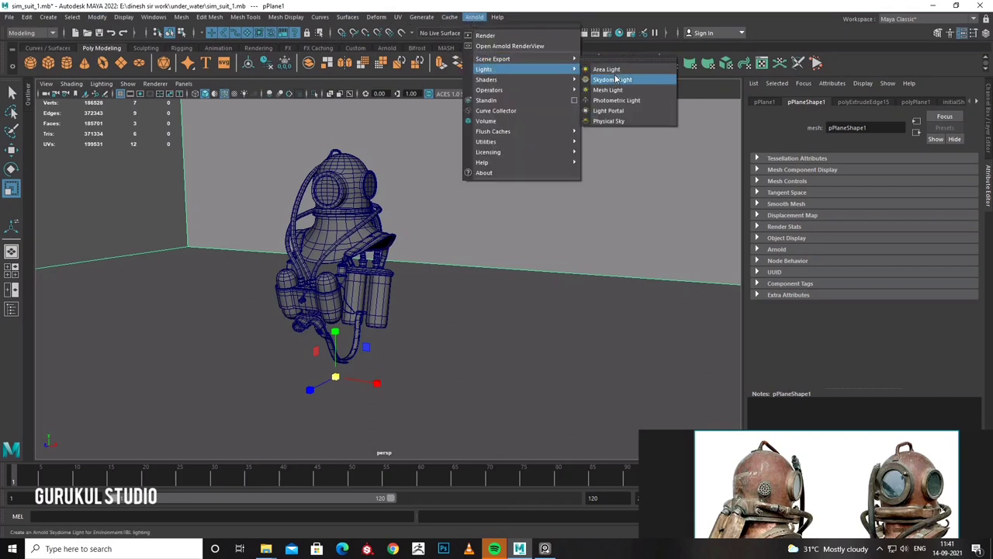
left_click(613, 72)
mouse_move(533, 189)
left_mouse_down("alt")
mouse_move(447, 271)
mouse_move(456, 256)
mouse_move(417, 277)
left_mouse_up("alt")
key("w")
scroll(447, 267, "up", 3)
key("e")
left_click_drag(394, 231, 594, 217)
key("r")
scroll(594, 217, "down", 5)
mouse_move(373, 246)
left_mouse_down()
mouse_move(517, 238)
mouse_move(432, 233)
left_mouse_up()
Position the area light beside the suit, tilted toward it and slightly raised.
key("w")
left_click_drag(432, 271, 419, 204)
key("e")
mouse_move(450, 215)
left_mouse_down()
mouse_move(443, 206)
mouse_move(392, 250)
mouse_move(506, 241)
mouse_move(501, 251)
mouse_move(492, 224)
left_mouse_up()
key("r")
key("w")
left_click_drag(464, 187, 465, 171)
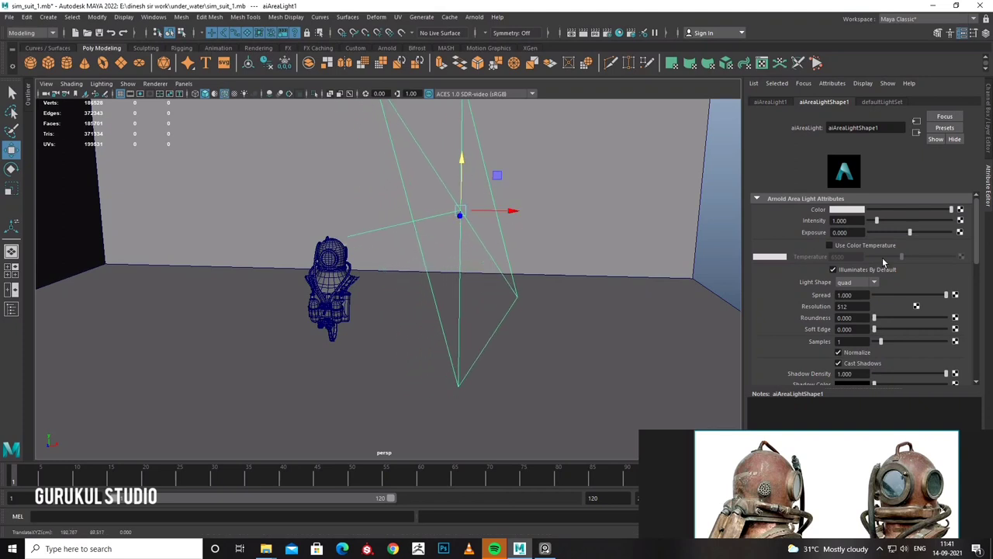
Preview the scene with all lights and set the area light intensity to 1.5.
key("7")
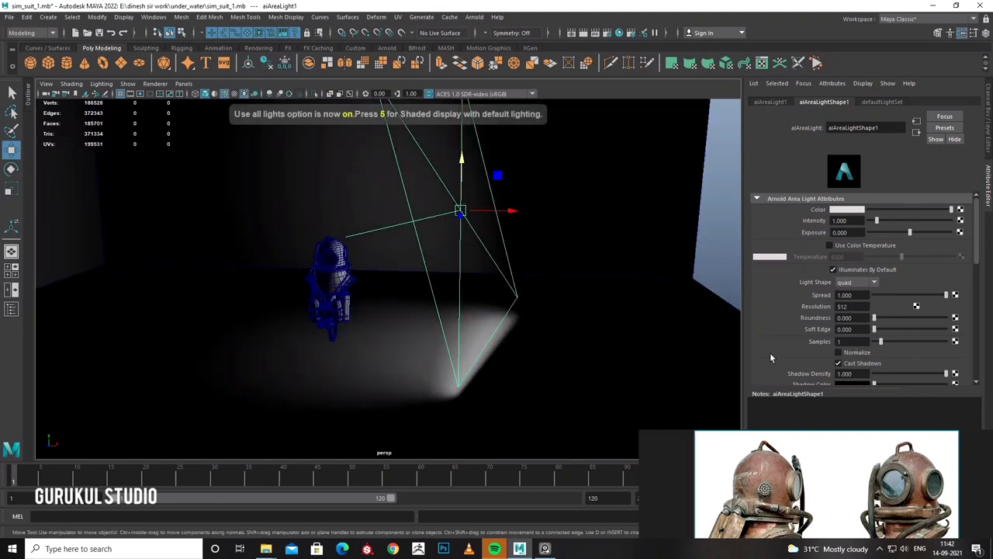
scroll(515, 295, "up", 5)
mouse_move(514, 295)
left_mouse_down("alt")
mouse_move(506, 290)
mouse_move(527, 280)
left_mouse_up("alt")
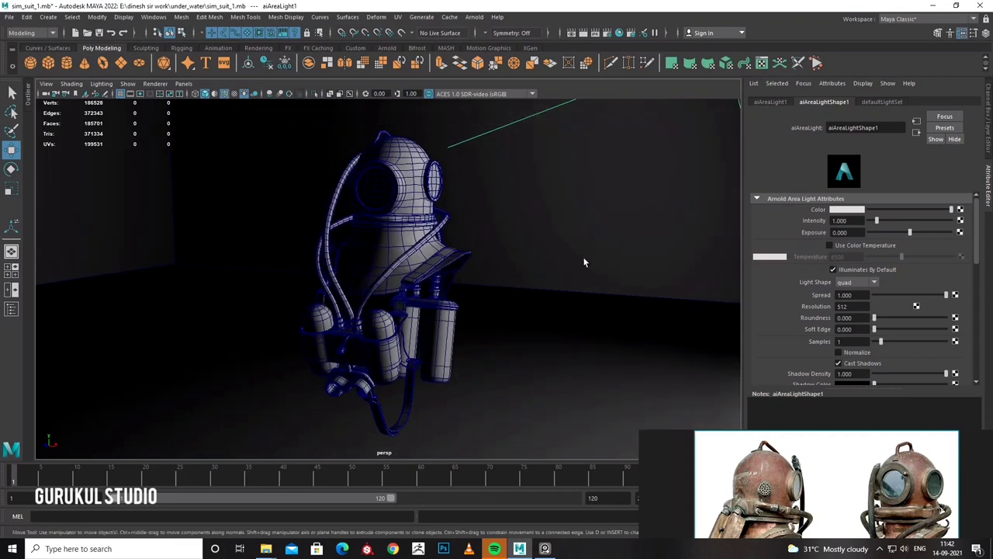
left_click_drag(585, 264, 474, 248, "alt")
double_click(849, 220)
type("1.5")
key("Return")
mouse_move(458, 218)
left_mouse_down("alt")
mouse_move(485, 203)
mouse_move(506, 228)
left_mouse_up("alt")
left_click(610, 34)
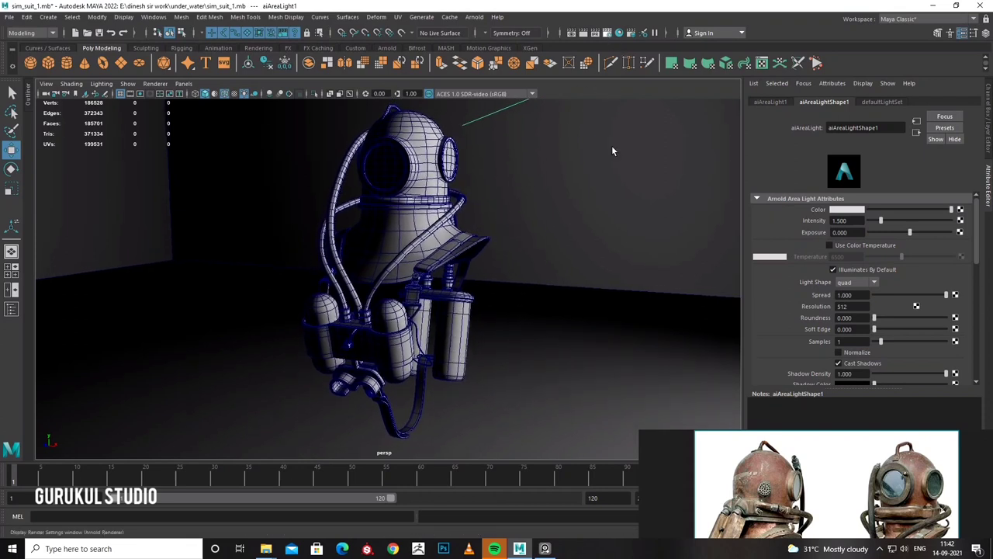
Set Transmission and SSS samples to 0 and the image size preset to HD_1080.
left_click(646, 115)
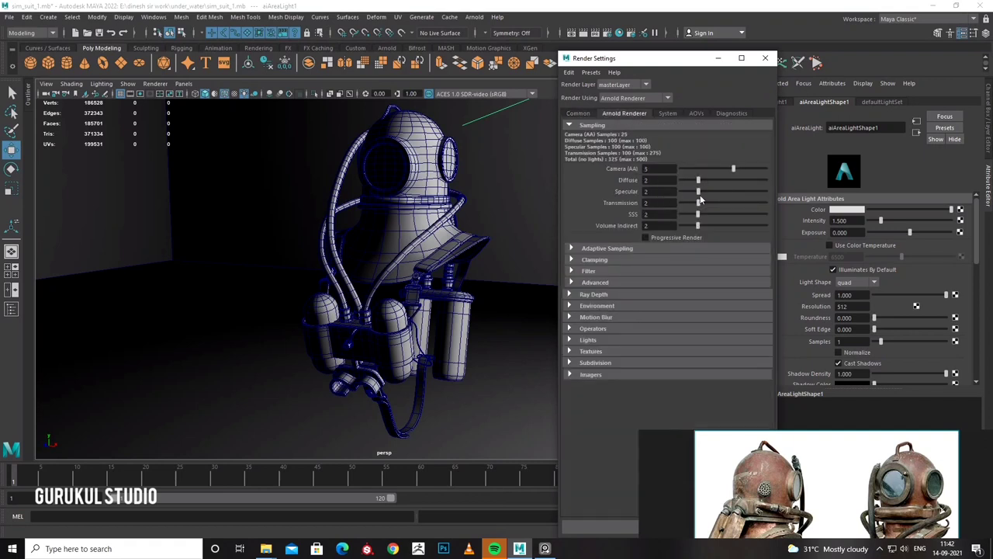
mouse_move(698, 204)
left_mouse_down()
mouse_move(667, 201)
mouse_move(671, 217)
left_mouse_up()
left_click(578, 114)
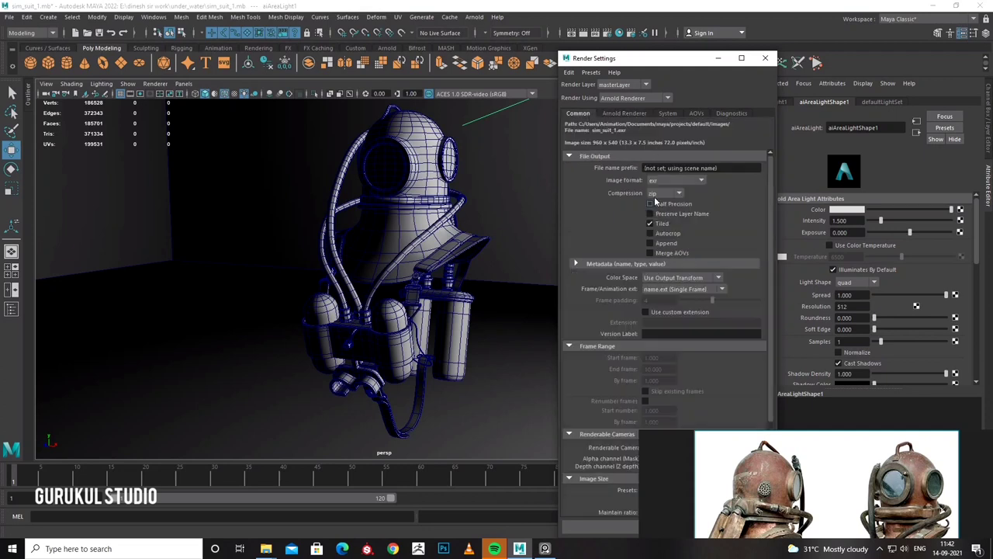
scroll(661, 269, "down", 5)
left_click(690, 372)
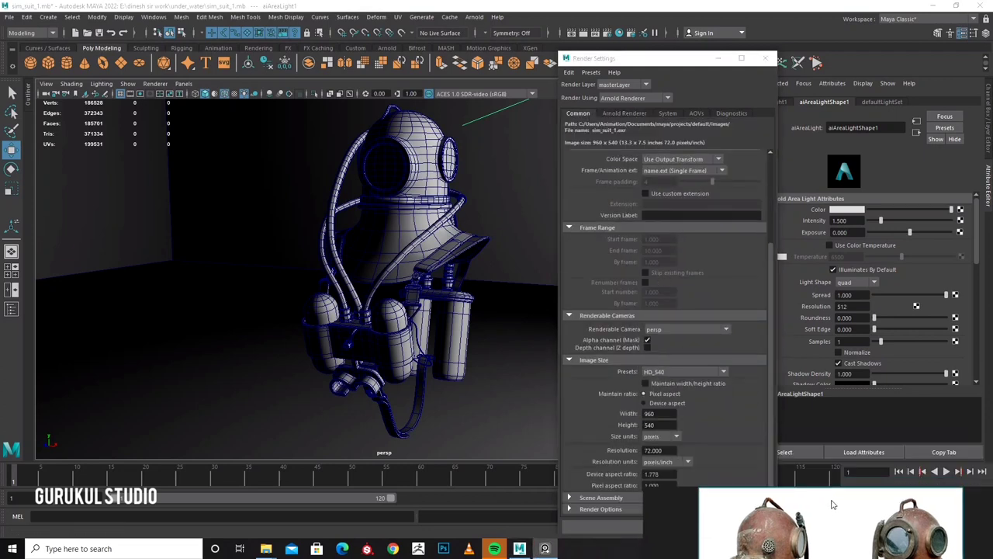
scroll(675, 425, "down", 5)
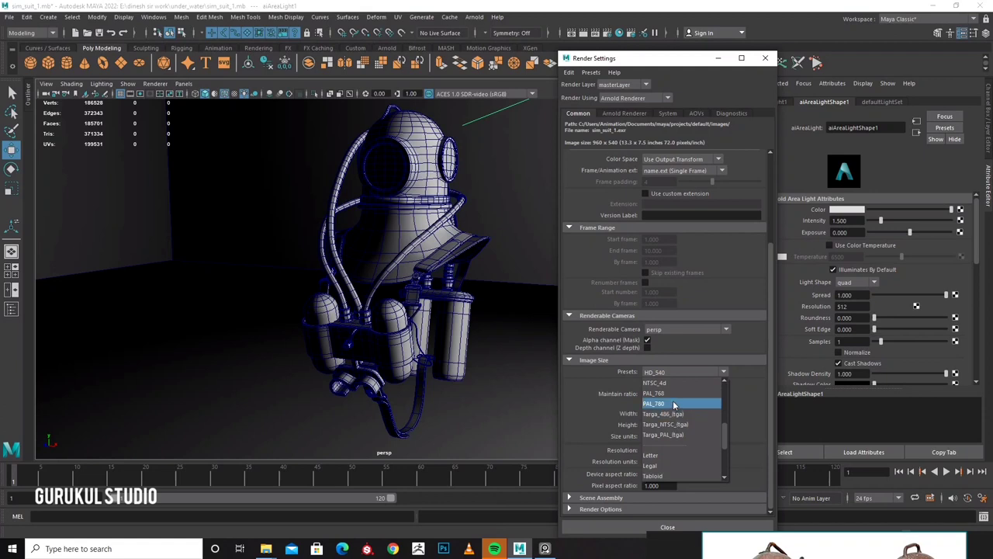
scroll(672, 419, "up", 2)
left_click(670, 434)
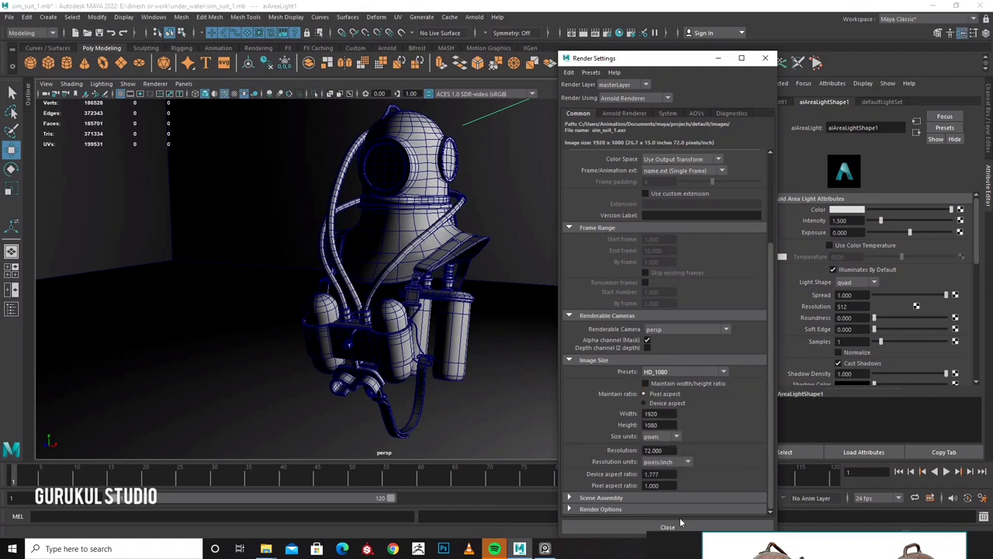